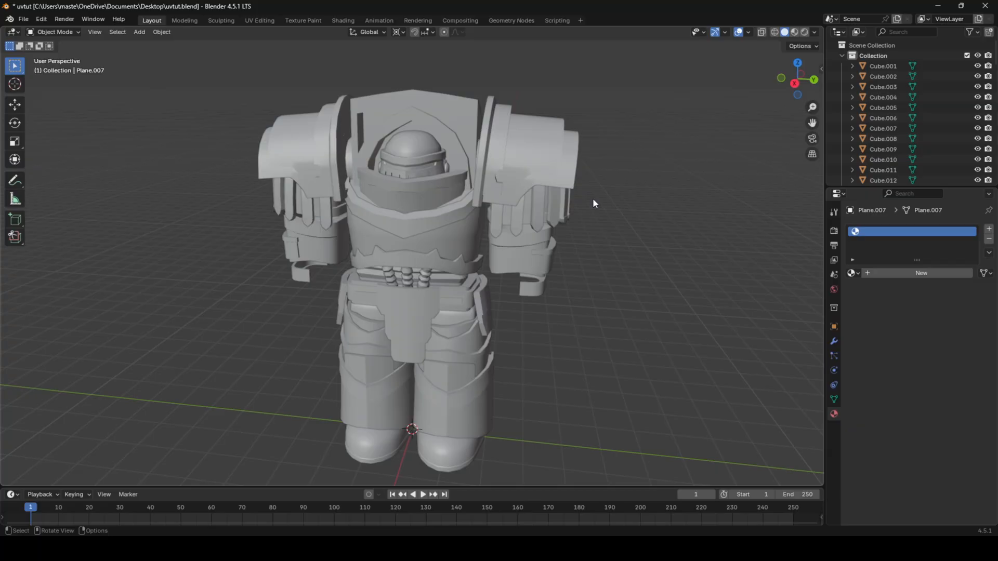
- Turn on Cavity in the viewport's solid shading options so the armor's edges stand out
{"action": "left_click", "coordinate": [815, 32]}
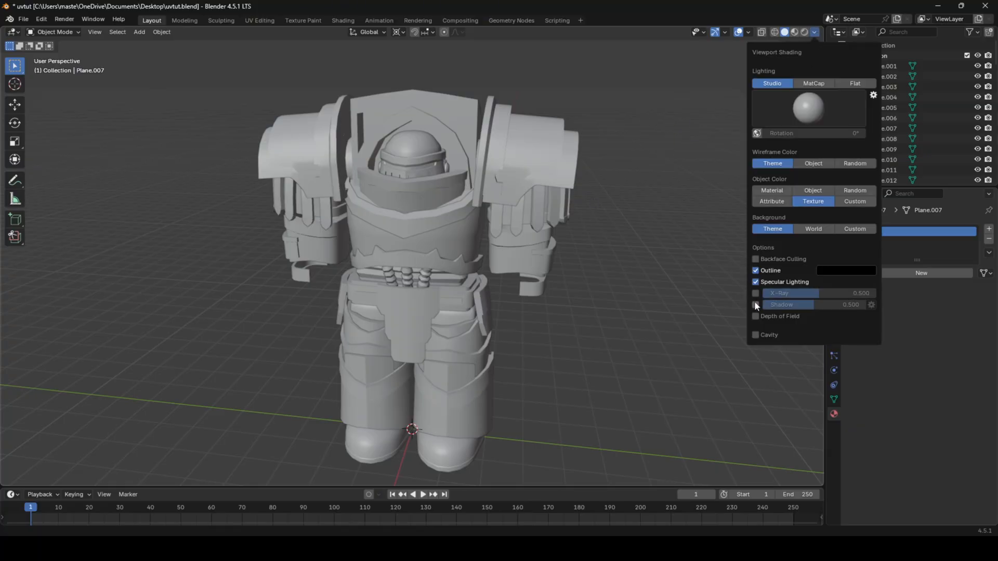
{"action": "left_click", "coordinate": [756, 336]}
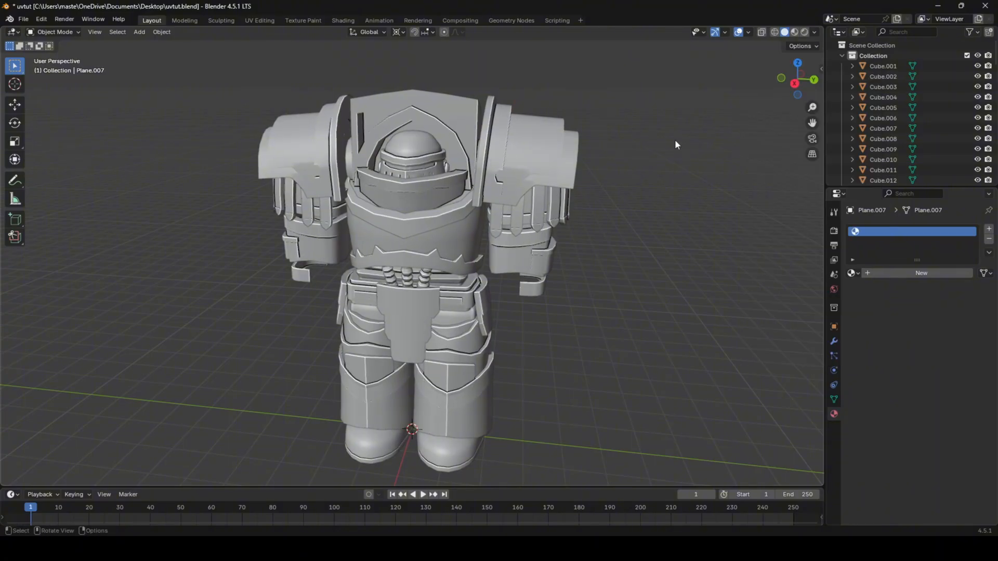
{"action": "middle_click_drag", "start_coordinate": [352, 142], "coordinate": [294, 109]}
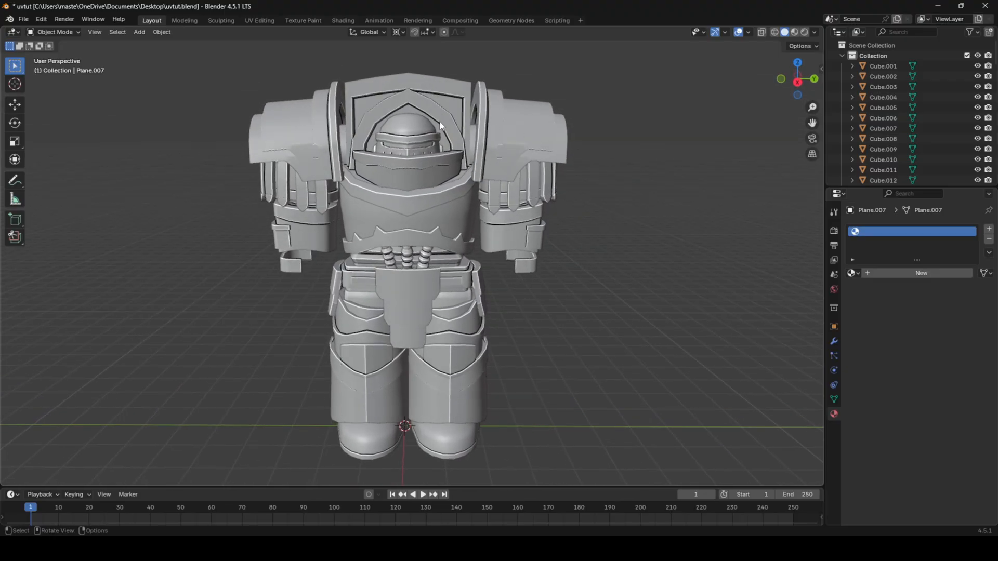
- Select the torso, arm and leg parts of the armor model in turn to inspect its separate pieces
{"action": "left_click", "coordinate": [406, 158]}
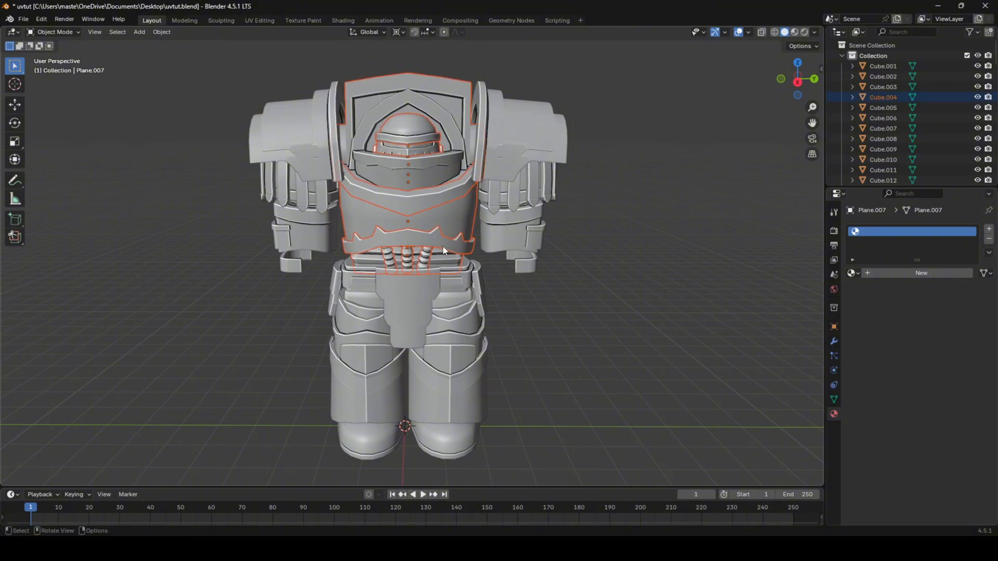
{"action": "scroll", "coordinate": [443, 246], "scroll_direction": "down", "scroll_amount": 2}
{"action": "left_click", "coordinate": [524, 148]}
{"action": "left_click_drag", "start_coordinate": [262, 60], "coordinate": [332, 252]}
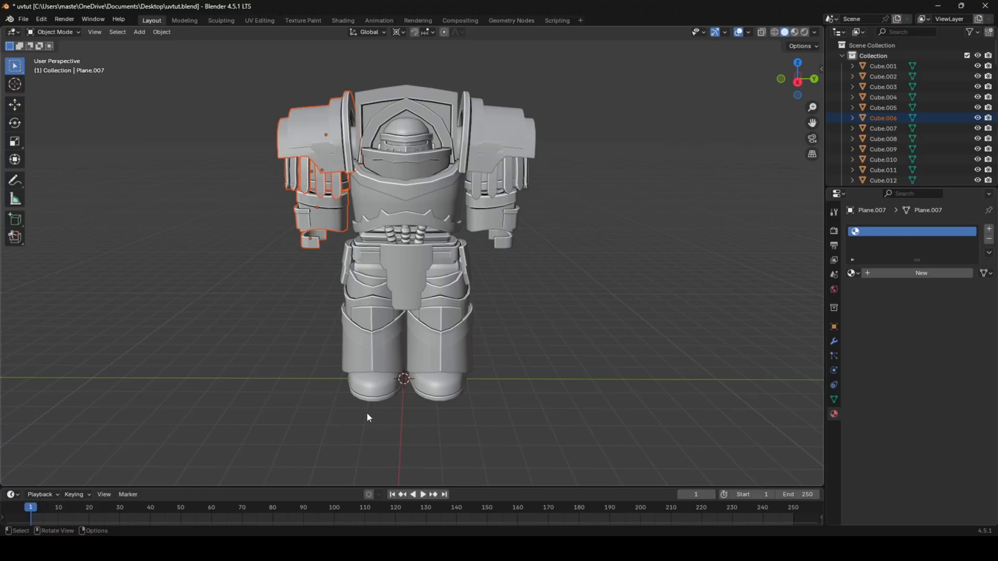
{"action": "left_click_drag", "start_coordinate": [367, 417], "coordinate": [376, 280]}
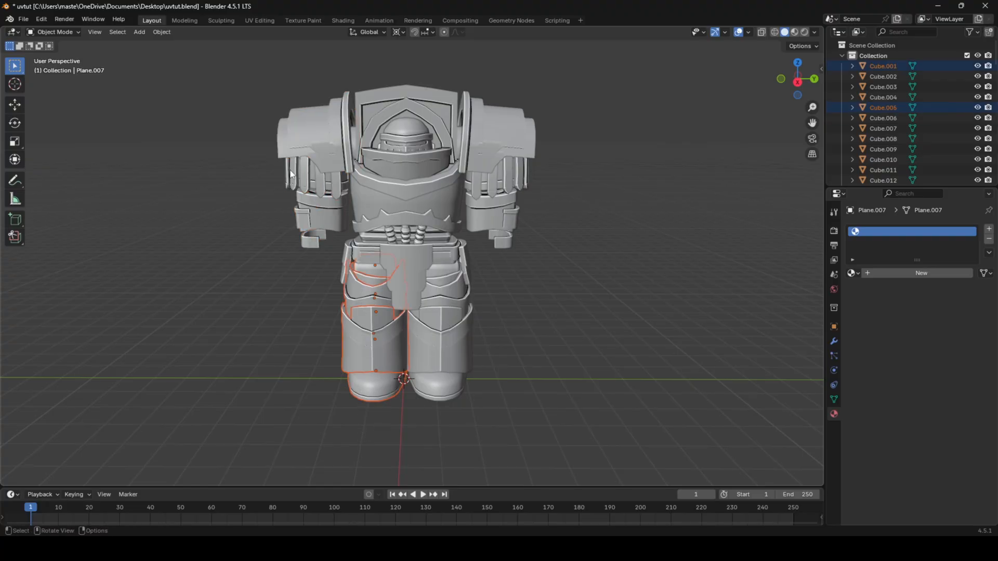
{"action": "left_click_drag", "start_coordinate": [257, 97], "coordinate": [327, 254]}
- Try to move all parts of the armor model along the global Y axis
{"action": "key", "text": "a"}
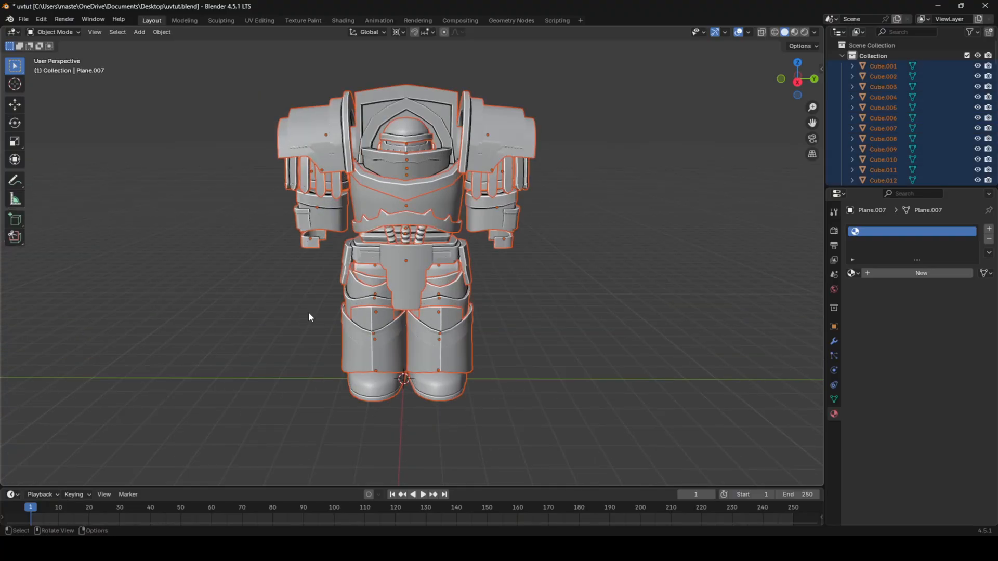
{"action": "key", "text": "ctrl+g"}
{"action": "key", "text": "g"}
{"action": "key", "text": "y"}
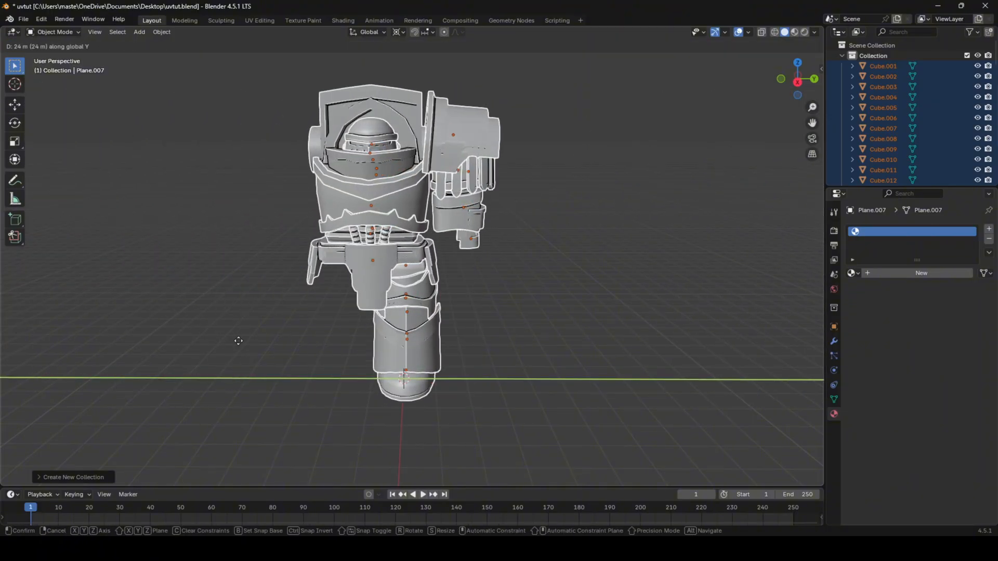
{"action": "left_click", "coordinate": [271, 359]}
{"action": "left_click", "coordinate": [285, 357]}
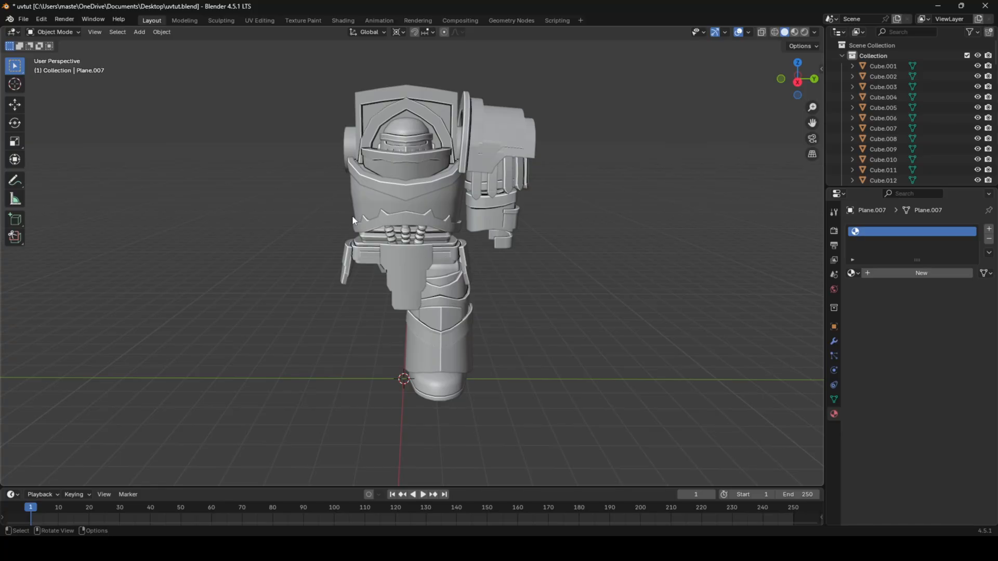
- Hide all parts of the armor model
{"action": "key", "text": "ctrl+a"}
{"action": "key", "text": "a"}
{"action": "key", "text": "h"}
- Add a cube mesh at the 3D cursor in the emptied scene
{"action": "middle_click_drag", "start_coordinate": [439, 257], "coordinate": [447, 251], "text": "shift"}
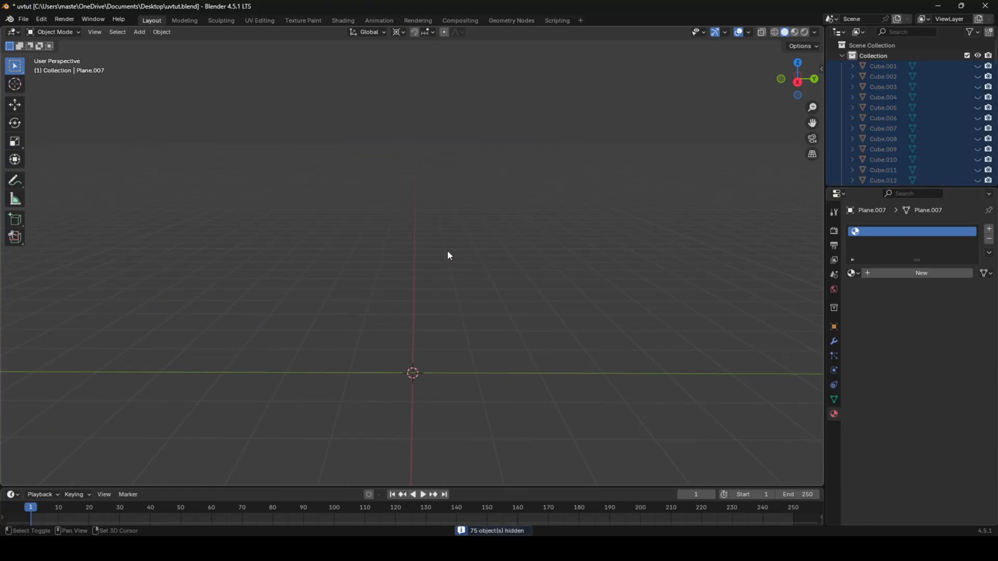
{"action": "key", "text": "shift+a"}
{"action": "mouse_move", "coordinate": [437, 262]}
{"action": "left_click", "coordinate": [510, 276]}
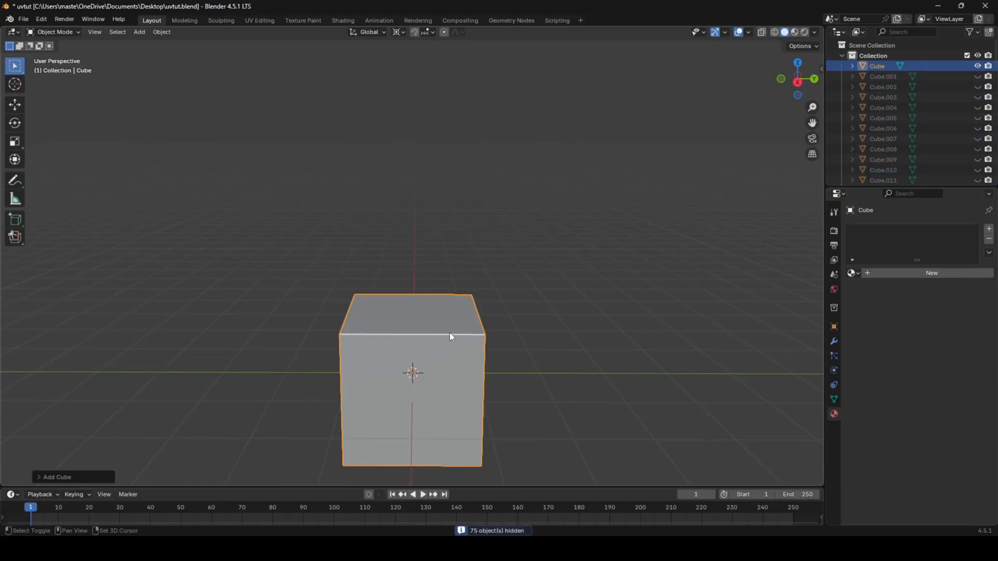
{"action": "key", "text": "r"}
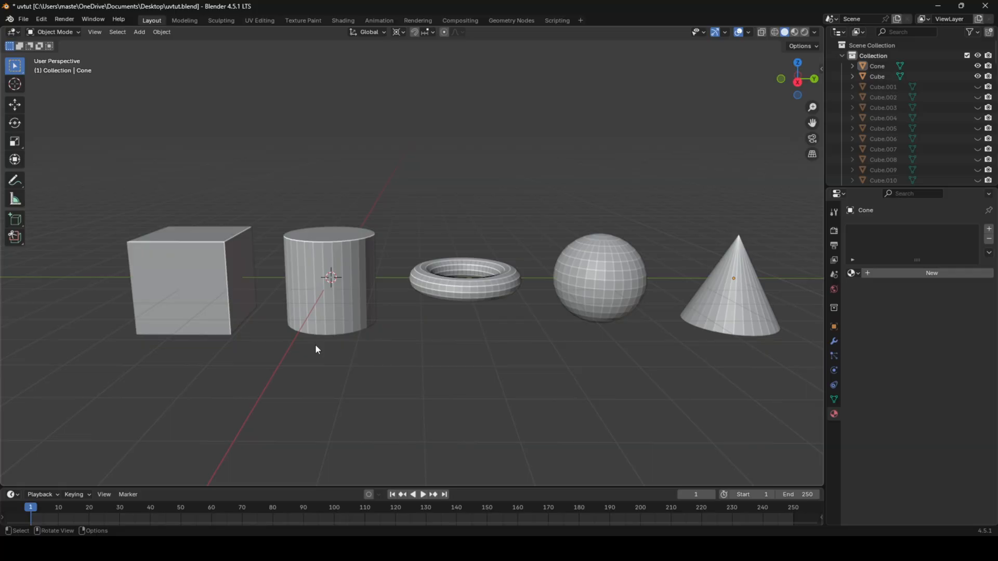
- Give the cube a new material in the Shading workspace
{"action": "middle_click_drag", "start_coordinate": [261, 300], "coordinate": [446, 274], "text": "shift"}
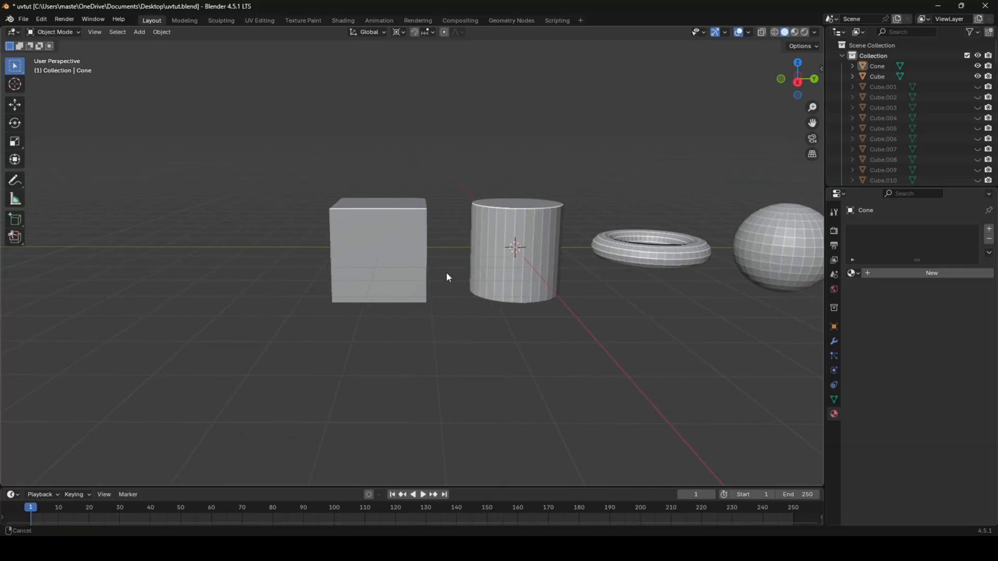
{"action": "scroll", "coordinate": [442, 272], "scroll_direction": "up", "scroll_amount": 4}
{"action": "middle_click_drag", "start_coordinate": [385, 254], "coordinate": [437, 287]}
{"action": "left_click", "coordinate": [450, 188]}
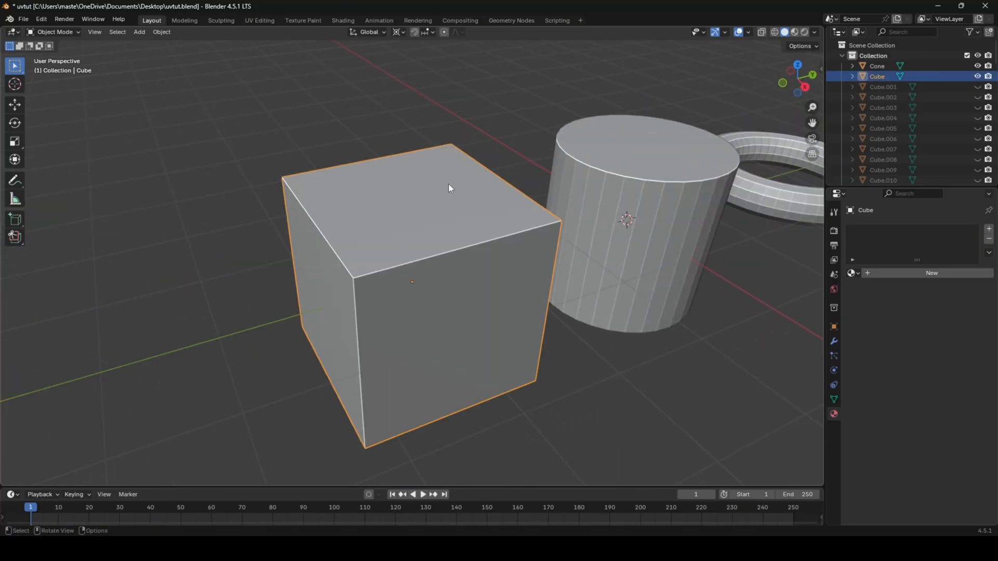
{"action": "left_click", "coordinate": [343, 21]}
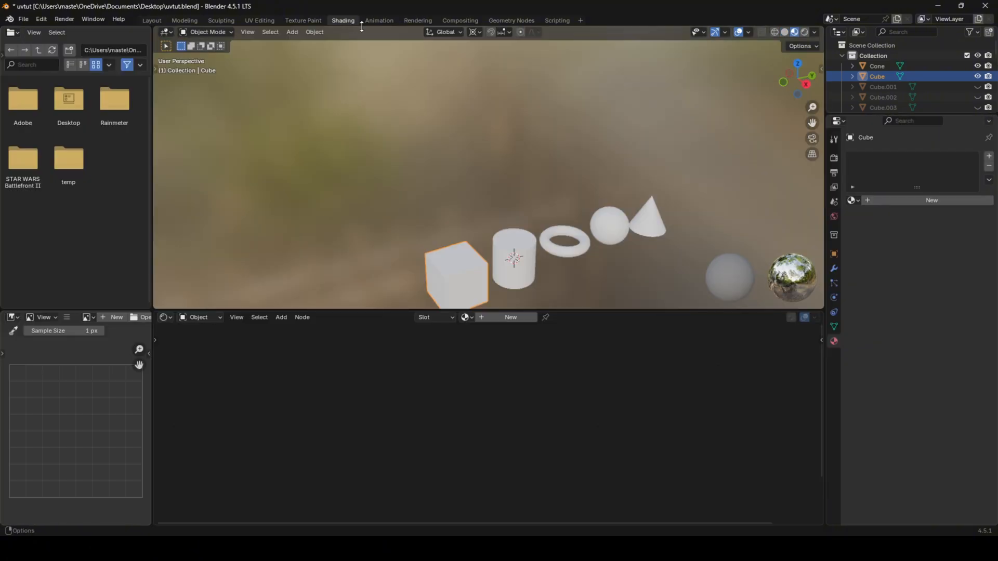
{"action": "left_click", "coordinate": [510, 317]}
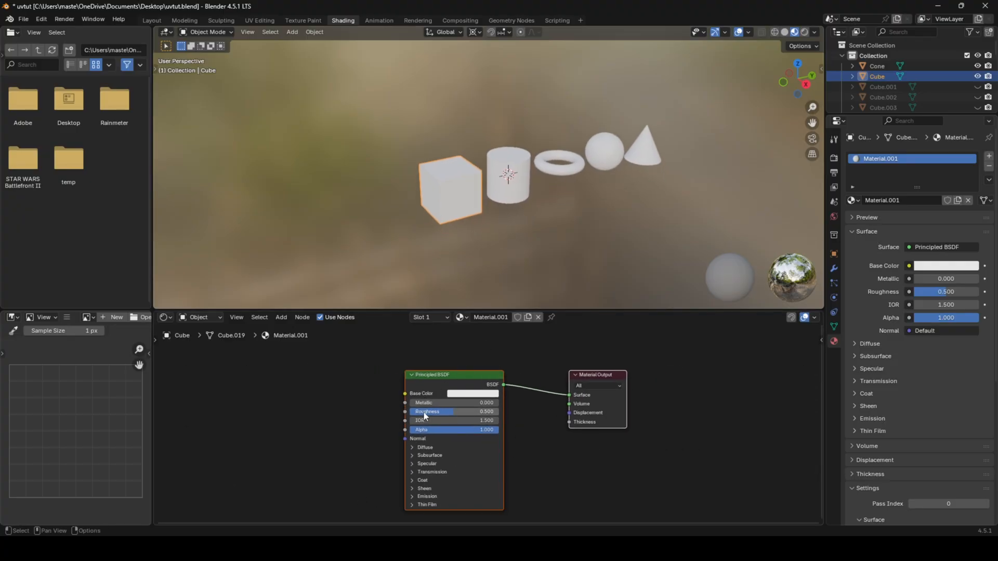
- Add an Image Texture node to the cube's material and connect its Color output to the Principled BSDF's Base Color
{"action": "left_click", "coordinate": [319, 383]}
{"action": "key", "text": "shift+a"}
{"action": "left_click", "coordinate": [319, 384]}
{"action": "type", "text": "image"}
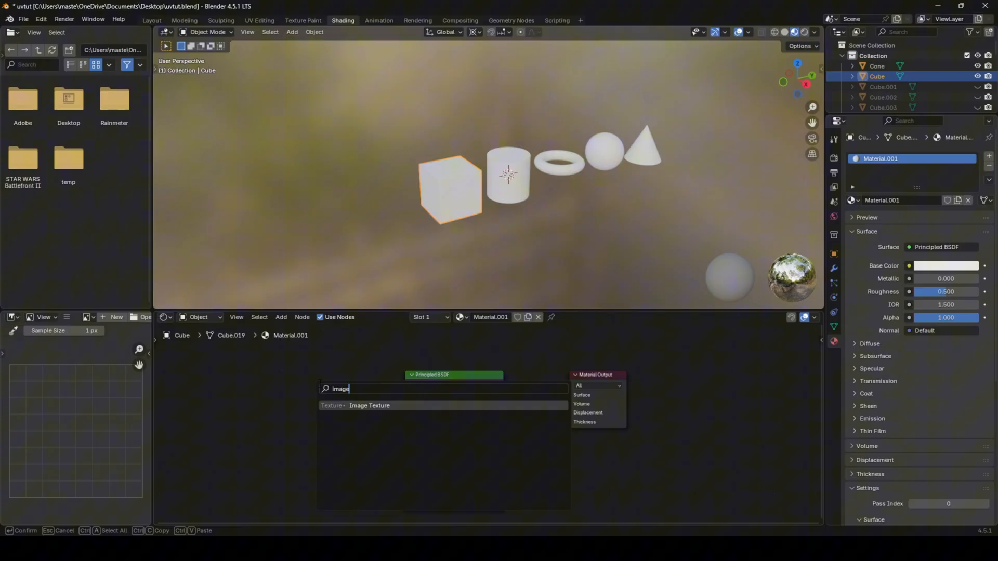
{"action": "key", "text": "Return"}
{"action": "left_click", "coordinate": [291, 403]}
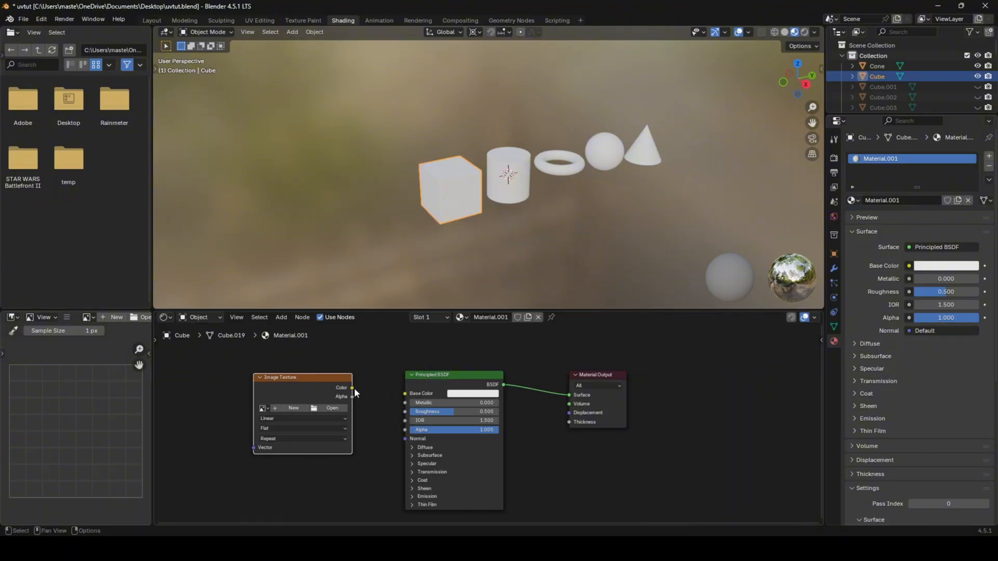
{"action": "left_click_drag", "start_coordinate": [353, 388], "coordinate": [406, 394]}
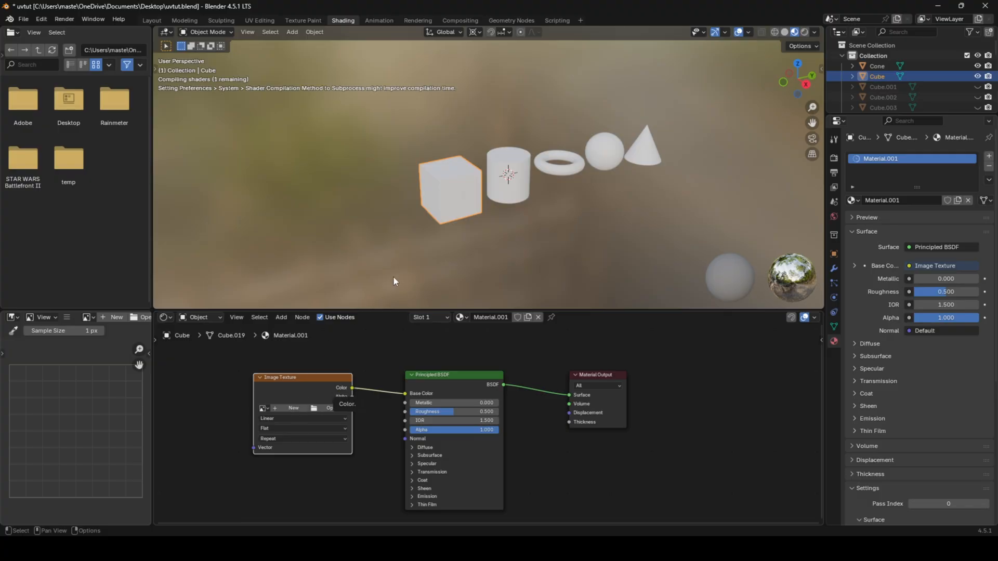
- Create a new image with the Color Grid generated type in the Image Texture node
{"action": "left_click", "coordinate": [293, 408]}
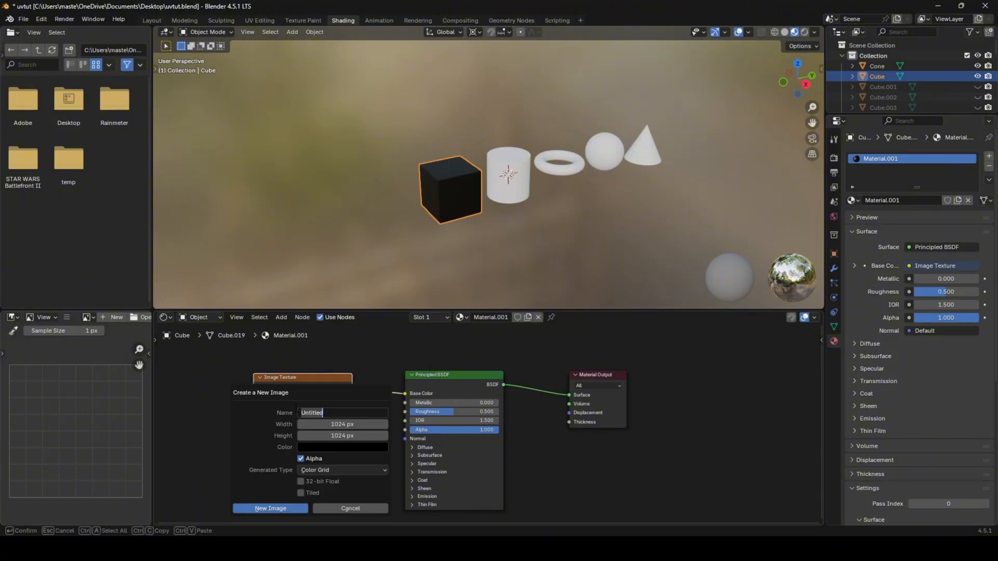
{"action": "left_click", "coordinate": [339, 471]}
{"action": "left_click", "coordinate": [338, 471]}
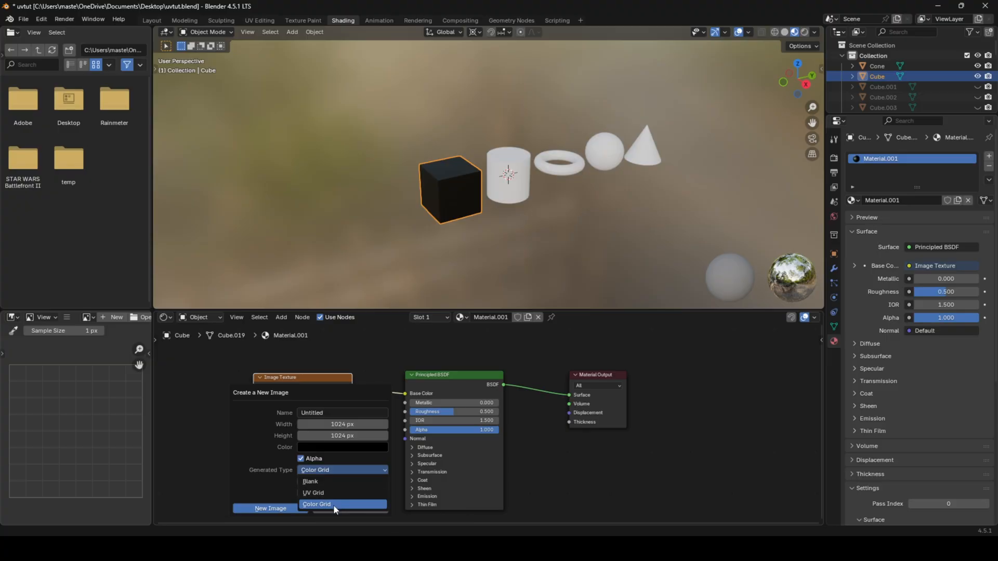
{"action": "left_click", "coordinate": [333, 504]}
{"action": "left_click", "coordinate": [289, 508]}
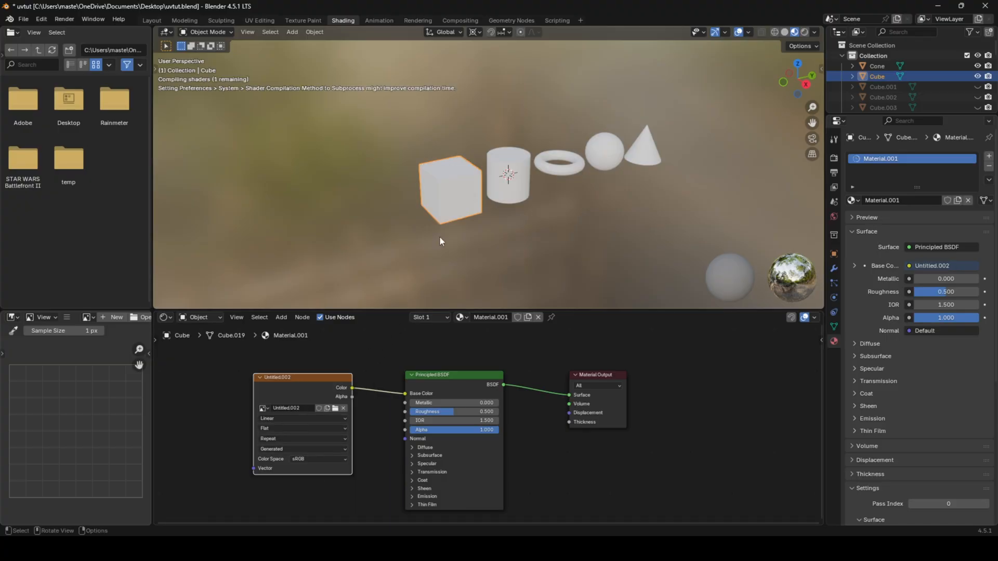
- Set the Layout viewport's solid shading object color to Random
{"action": "scroll", "coordinate": [439, 236], "scroll_direction": "up", "scroll_amount": 3}
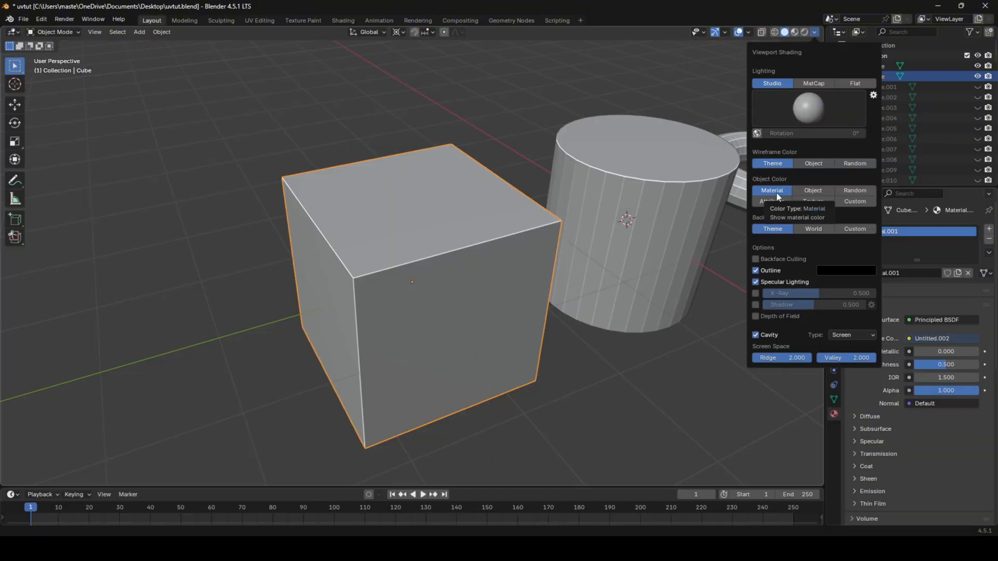
{"action": "left_click", "coordinate": [815, 33]}
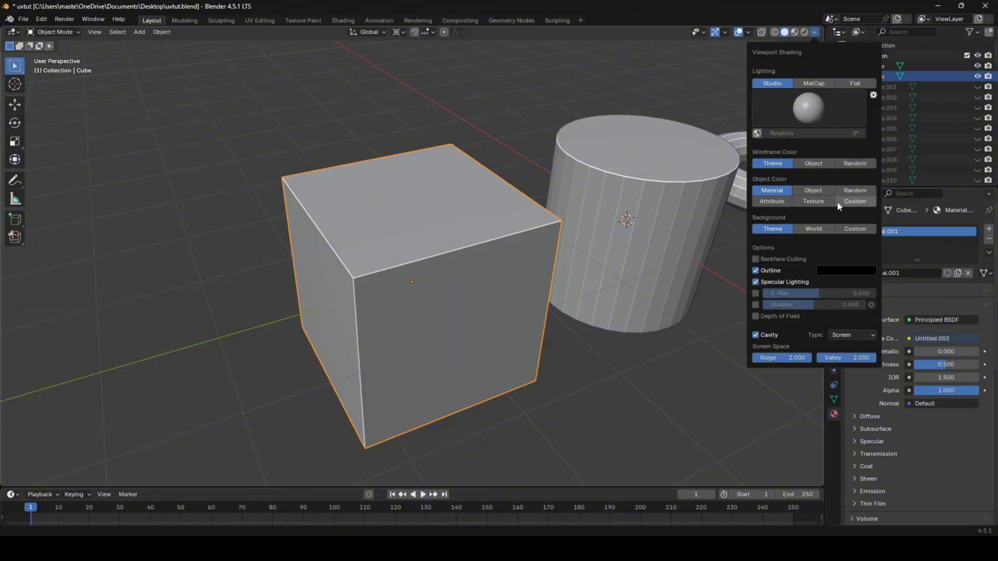
{"action": "left_click", "coordinate": [855, 190]}
{"action": "scroll", "coordinate": [676, 197], "scroll_direction": "down", "scroll_amount": 4}
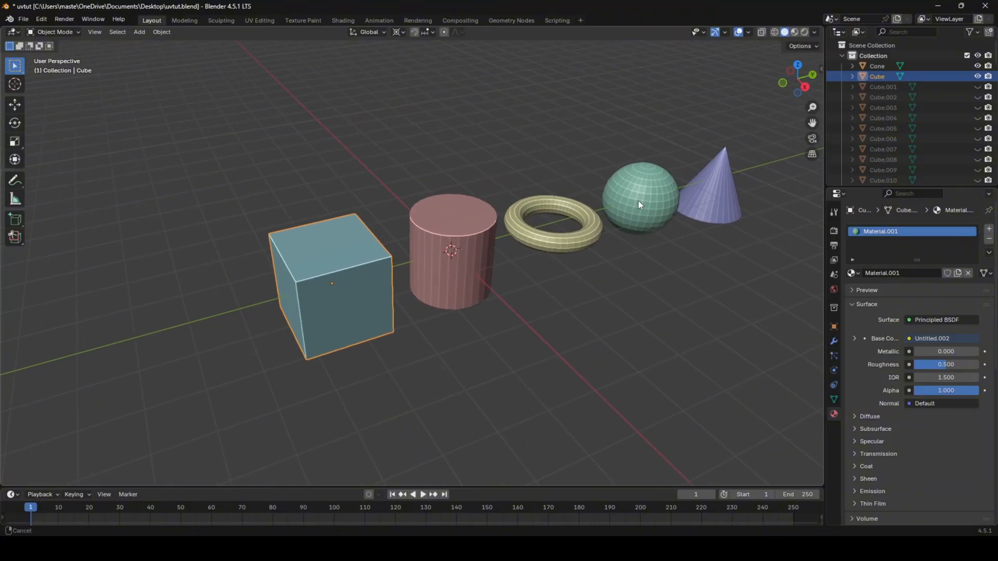
{"action": "scroll", "coordinate": [639, 201], "scroll_direction": "up", "scroll_amount": 2}
- Set the viewport's object color to Texture to display the color grid on the cube
{"action": "left_click", "coordinate": [815, 33]}
{"action": "left_click", "coordinate": [814, 32]}
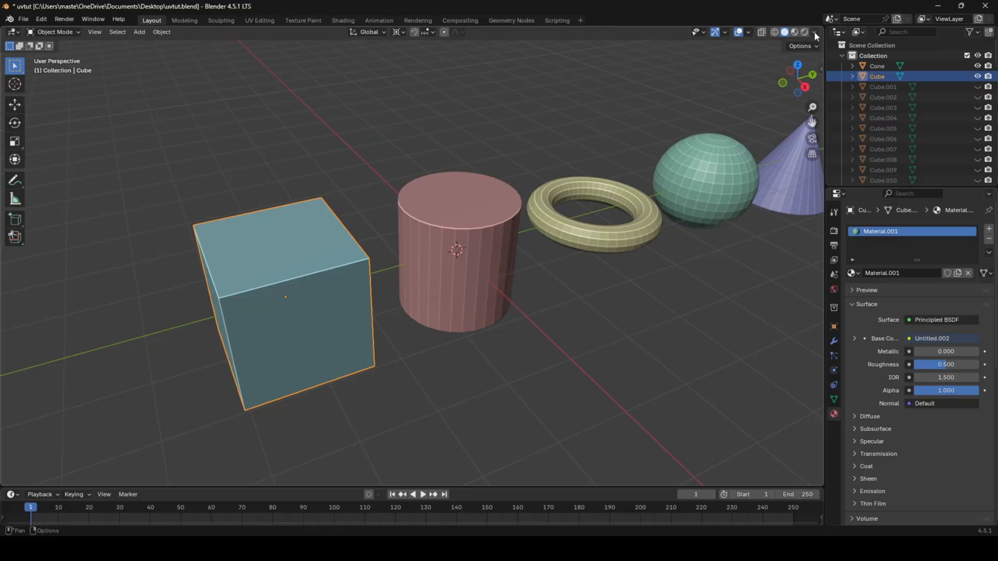
{"action": "left_click", "coordinate": [814, 31]}
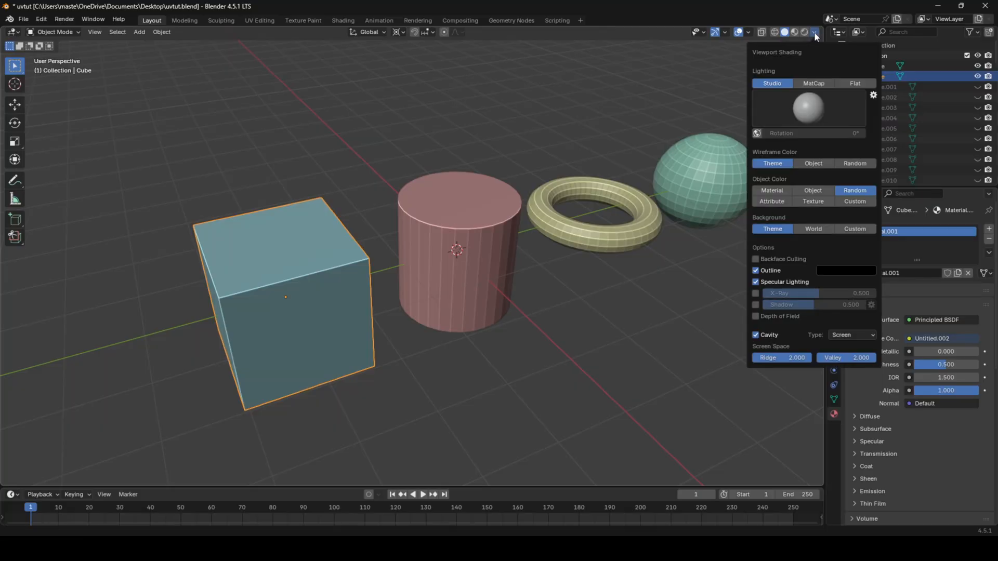
{"action": "left_click", "coordinate": [809, 202]}
{"action": "scroll", "coordinate": [642, 232], "scroll_direction": "up", "scroll_amount": 5}
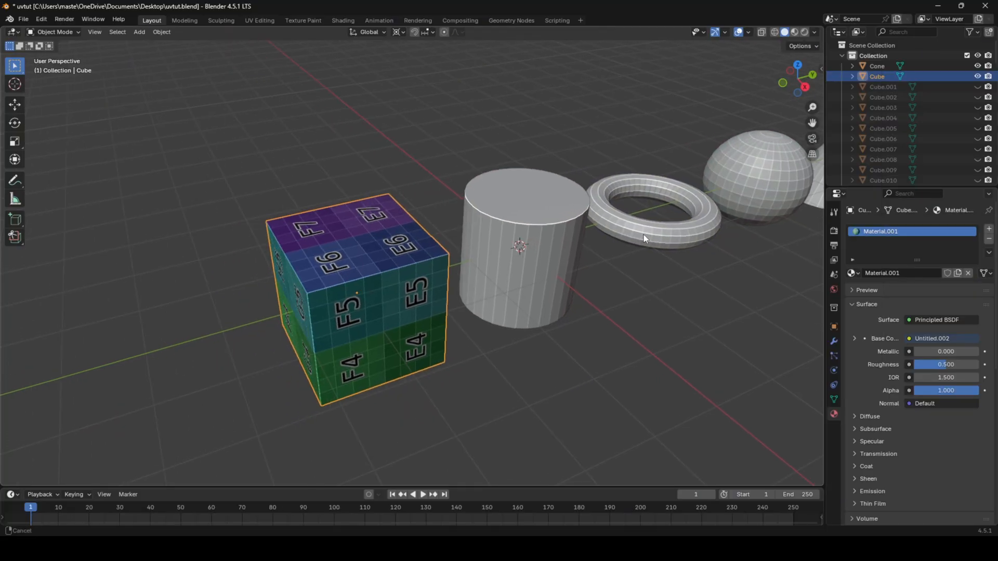
- Select the edges around the cube's top face in Edit Mode and mark them as seams
{"action": "middle_click_drag", "start_coordinate": [495, 288], "coordinate": [454, 251]}
{"action": "key", "text": "Tab"}
{"action": "left_click", "coordinate": [457, 254]}
{"action": "key", "text": "2"}
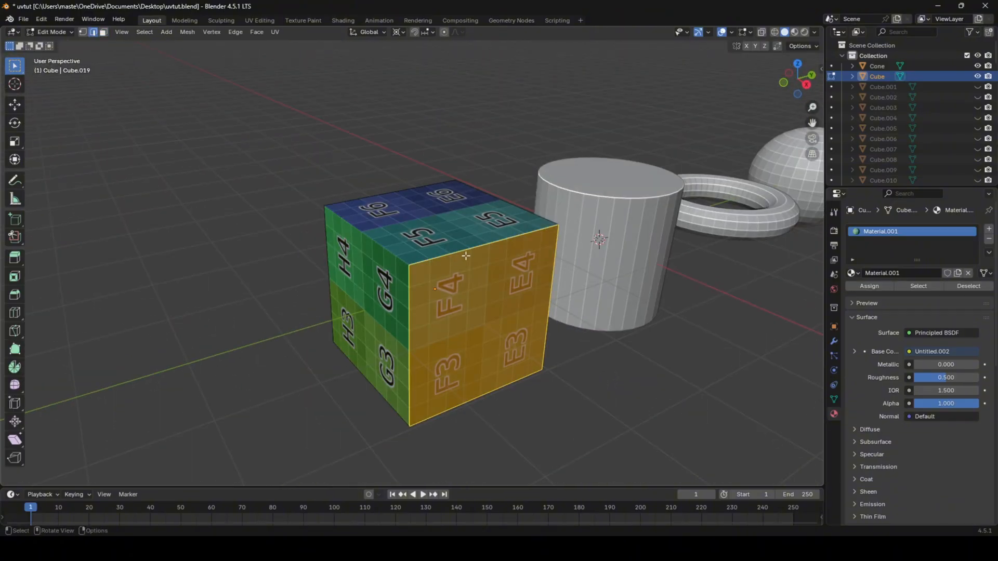
{"action": "left_click", "coordinate": [463, 254]}
{"action": "left_click", "coordinate": [376, 241], "text": "shift"}
{"action": "left_click", "coordinate": [373, 202], "text": "shift"}
{"action": "left_click", "coordinate": [526, 233], "text": "shift"}
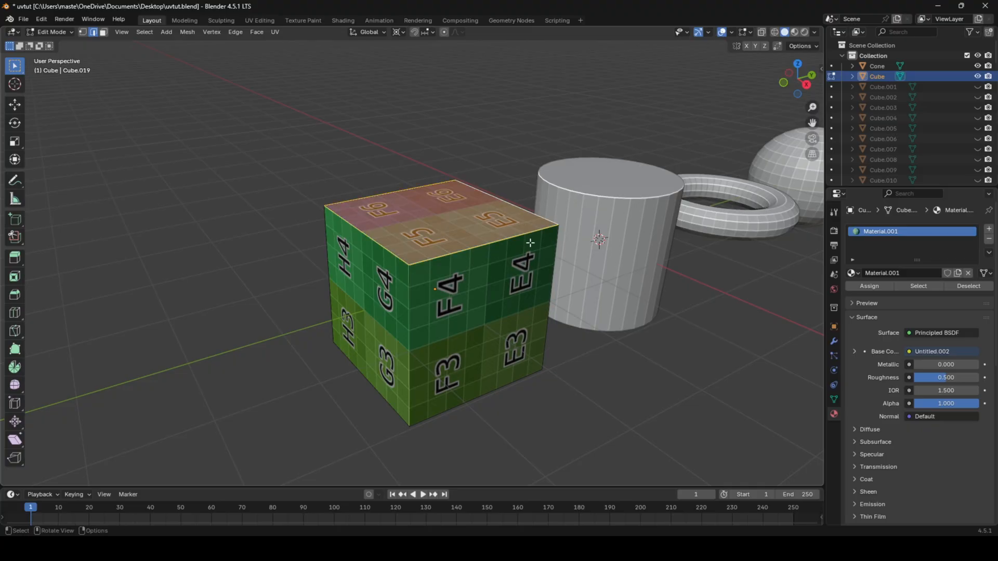
{"action": "right_click", "coordinate": [527, 235]}
{"action": "left_click", "coordinate": [527, 236]}
- Unwrap all faces of the cube, return to Object Mode and inspect the texture on its sides
{"action": "key", "text": "alt+a"}
{"action": "key", "text": "a"}
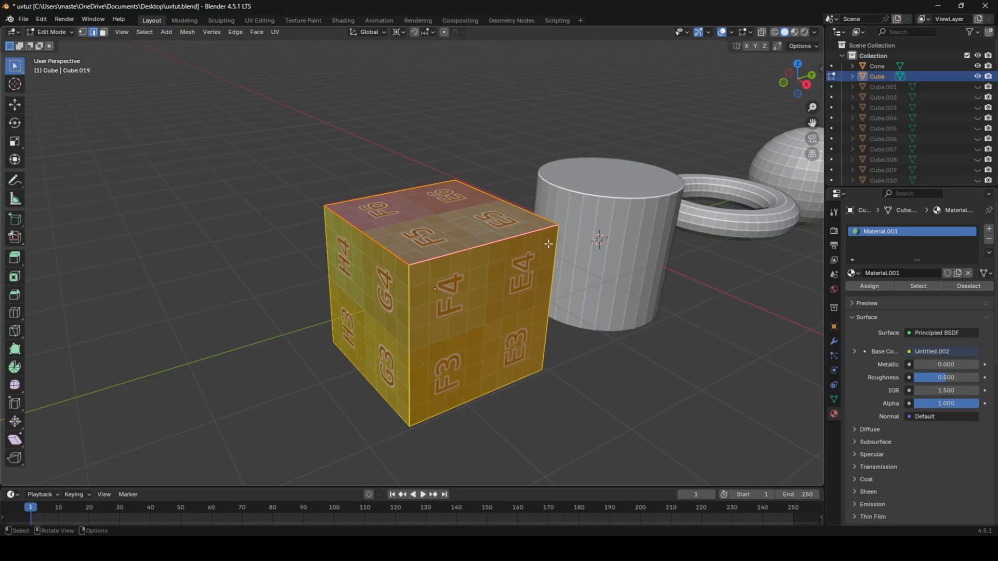
{"action": "key", "text": "u"}
{"action": "left_click", "coordinate": [550, 245]}
{"action": "key", "text": "Tab"}
{"action": "middle_click_drag", "start_coordinate": [460, 218], "coordinate": [364, 332]}
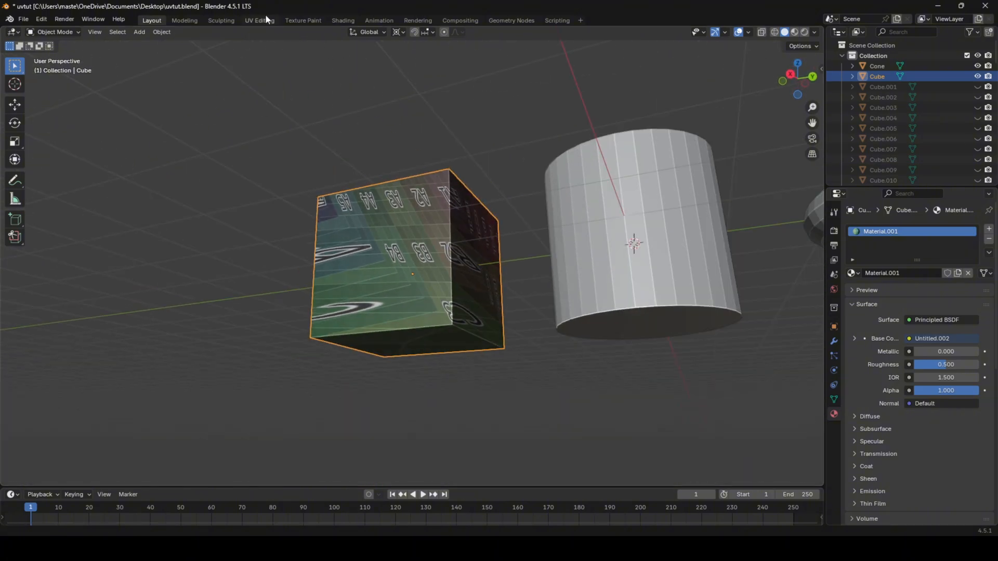
- Open the UV Editing workspace and enable the UV Stretch overlay to show distortion on the cube's UV layout
{"action": "left_click", "coordinate": [257, 19]}
{"action": "scroll", "coordinate": [245, 249], "scroll_direction": "down", "scroll_amount": 1}
{"action": "scroll", "coordinate": [235, 278], "scroll_direction": "up", "scroll_amount": 2}
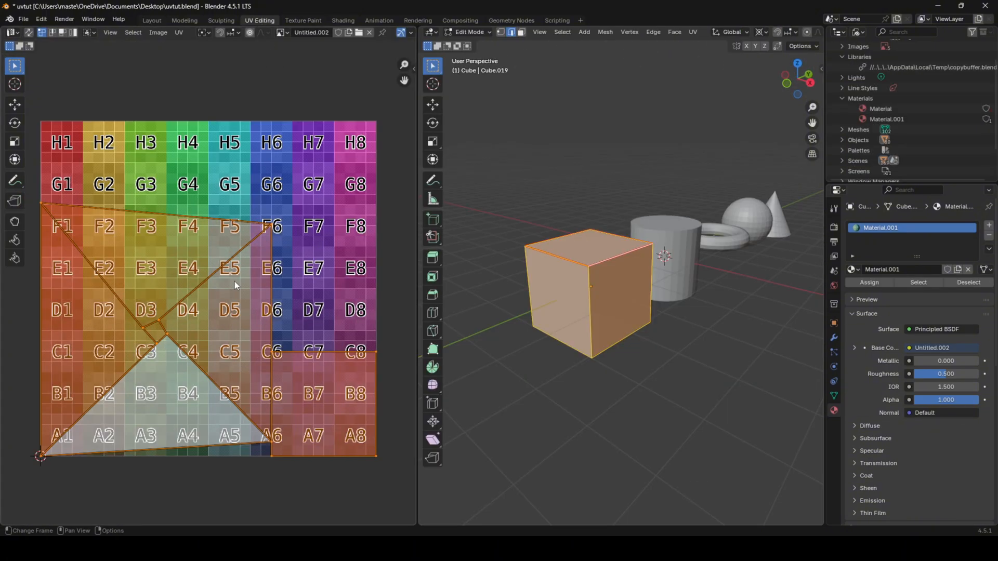
{"action": "middle_click_drag", "start_coordinate": [168, 288], "coordinate": [209, 267], "text": "shift"}
{"action": "scroll", "coordinate": [209, 266], "scroll_direction": "down", "scroll_amount": 1}
{"action": "mouse_move", "coordinate": [314, 152]}
{"action": "middle_mouse_down", "text": "shift"}
{"action": "mouse_move", "coordinate": [253, 152]}
{"action": "mouse_move", "coordinate": [307, 140]}
{"action": "middle_mouse_up", "text": "shift"}
{"action": "scroll", "coordinate": [348, 32], "scroll_direction": "down", "scroll_amount": 4}
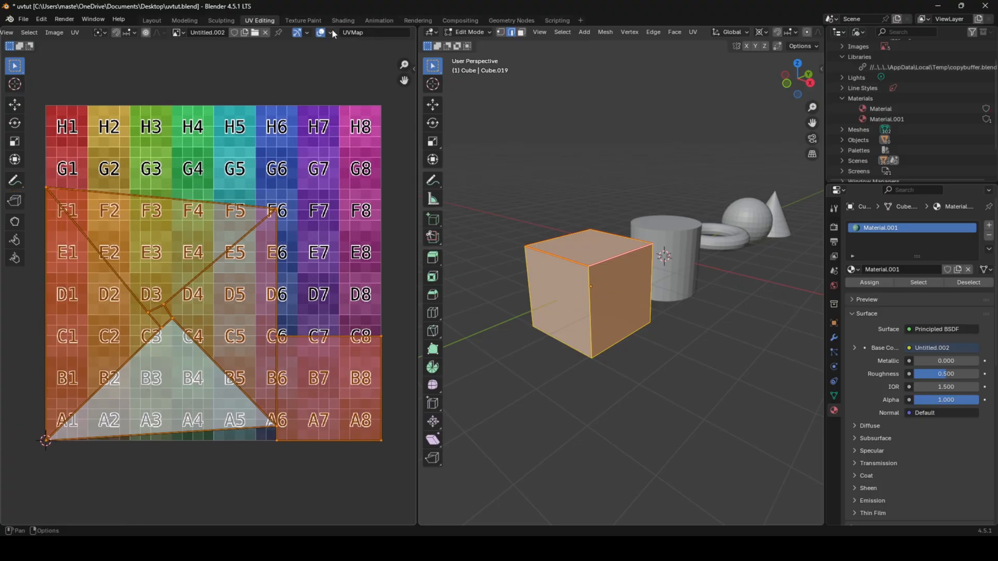
{"action": "left_click", "coordinate": [332, 32]}
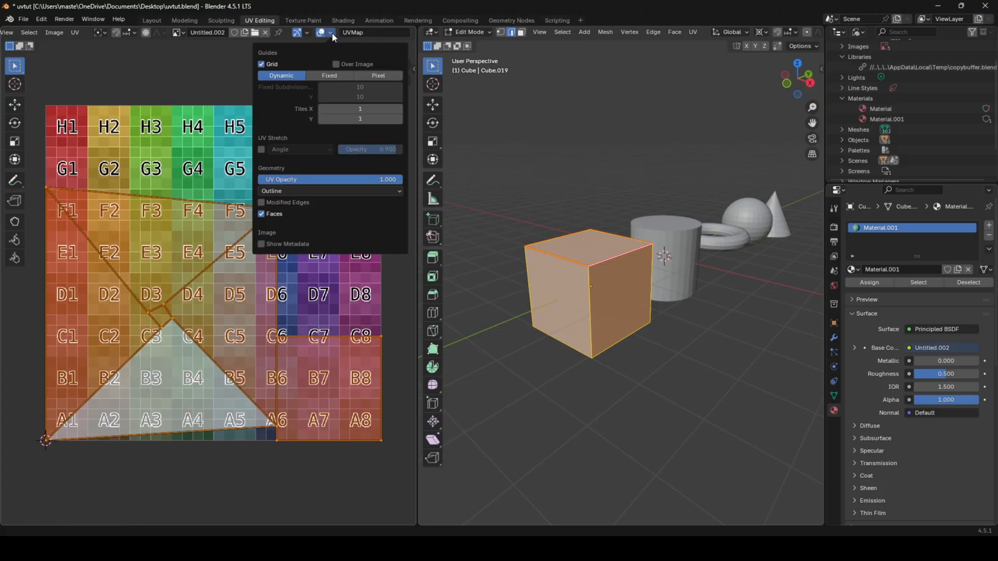
{"action": "left_click", "coordinate": [260, 150]}
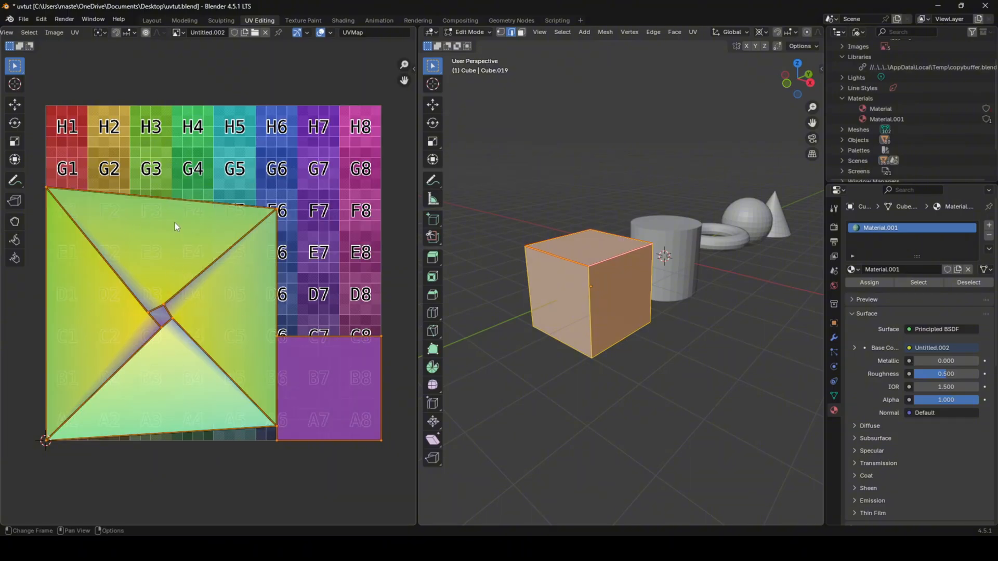
- Return to the Layout workspace and clear all seams from the cube in Edit Mode
{"action": "left_click", "coordinate": [152, 20]}
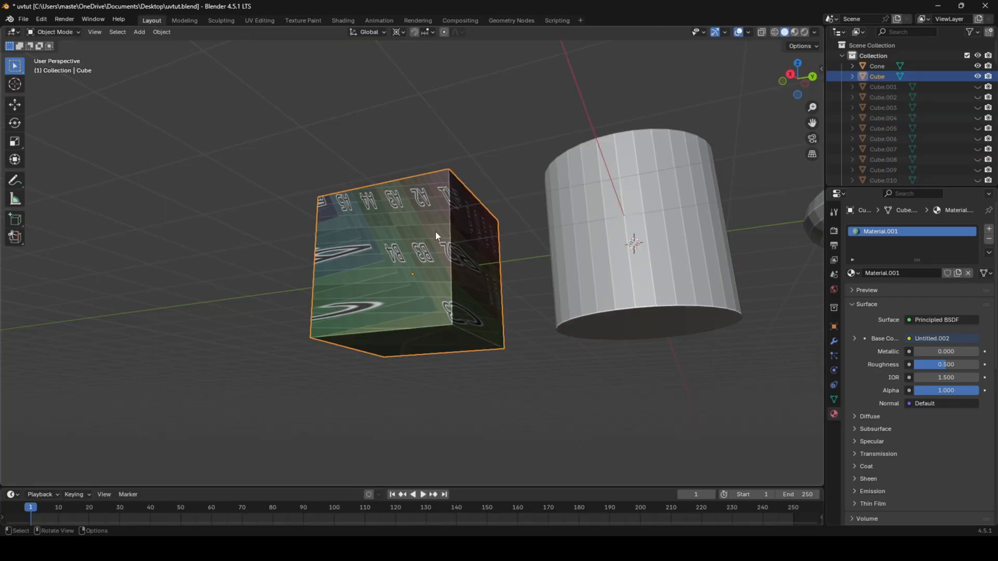
{"action": "middle_click_drag", "start_coordinate": [436, 232], "coordinate": [493, 283]}
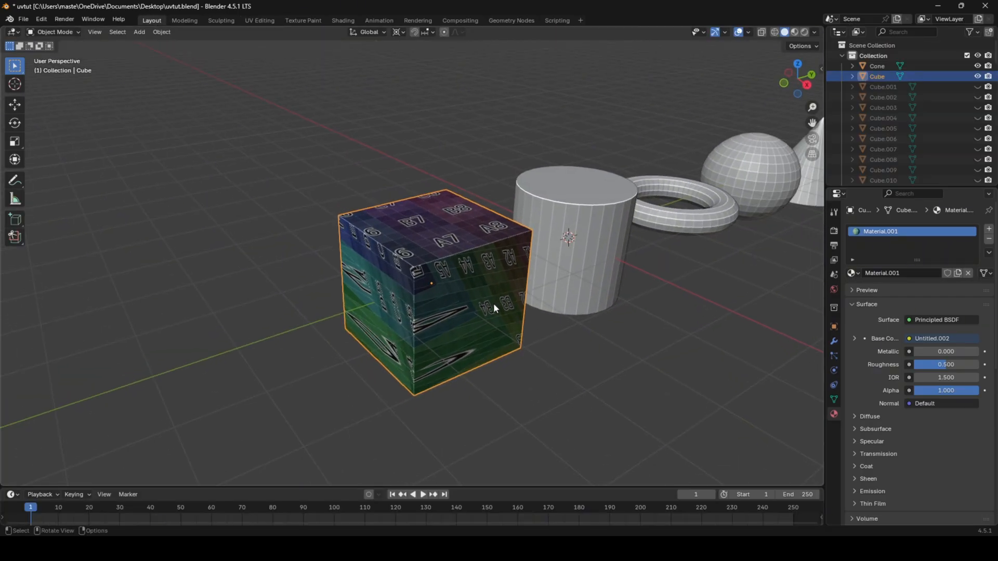
{"action": "scroll", "coordinate": [488, 299], "scroll_direction": "up", "scroll_amount": 3}
{"action": "key", "text": "Tab"}
{"action": "key", "text": "alt+a"}
{"action": "right_click", "coordinate": [475, 298]}
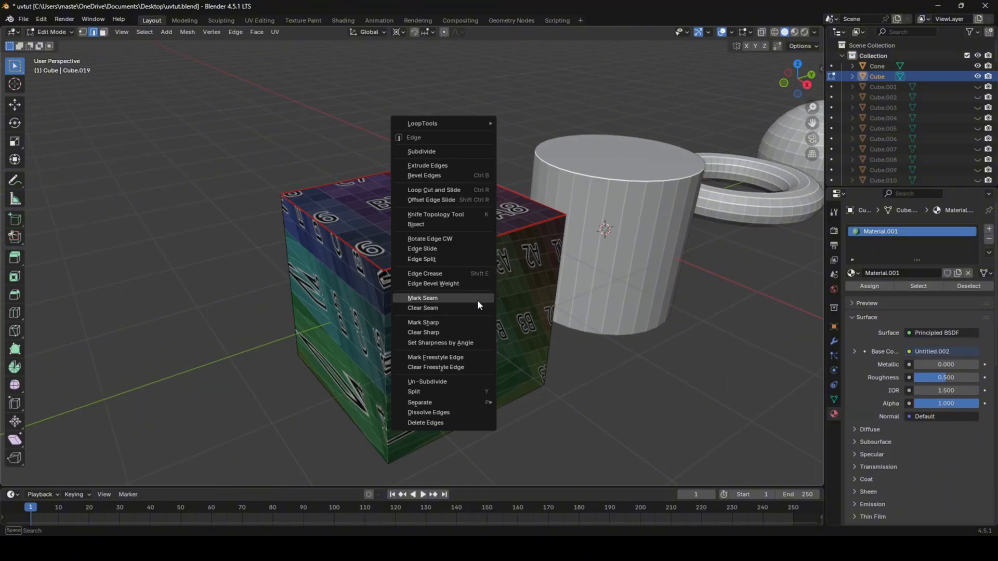
{"action": "key", "text": "a"}
{"action": "right_click", "coordinate": [511, 333]}
{"action": "left_click", "coordinate": [508, 342]}
{"action": "key", "text": "alt+a"}
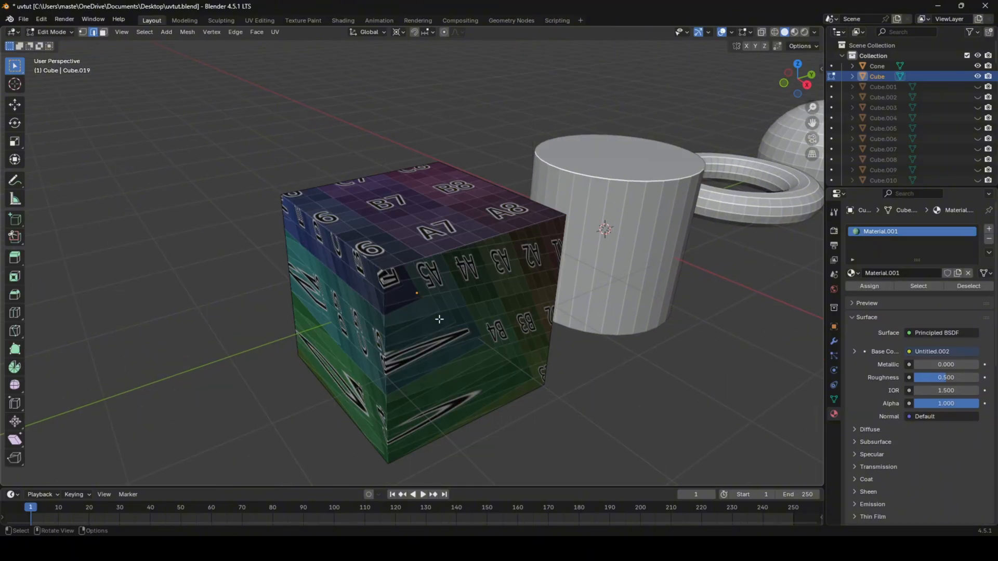
- Select the cube's four vertical edges and mark them as seams
{"action": "middle_click_drag", "start_coordinate": [435, 308], "coordinate": [424, 292]}
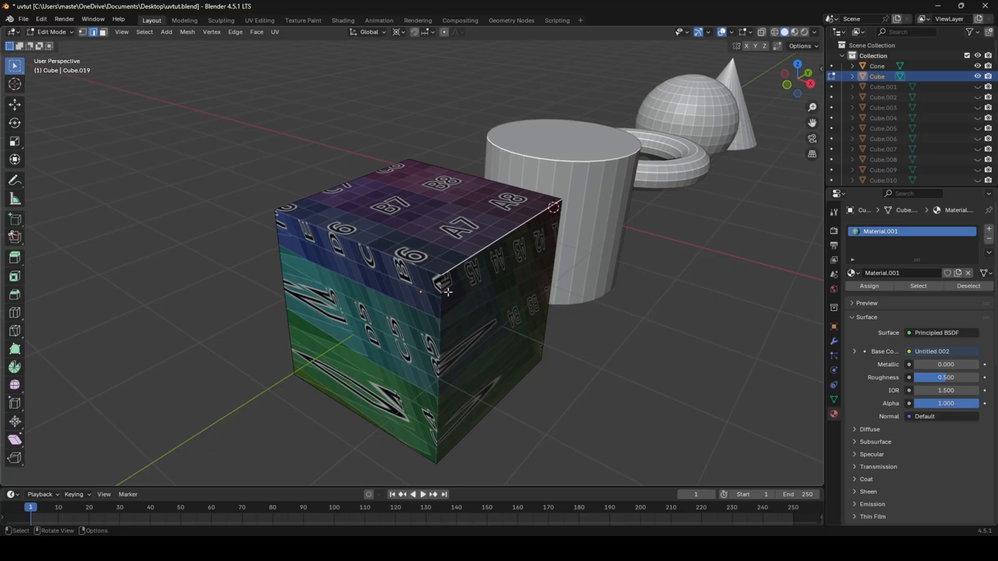
{"action": "key", "text": "3"}
{"action": "left_click", "coordinate": [446, 334], "text": "alt"}
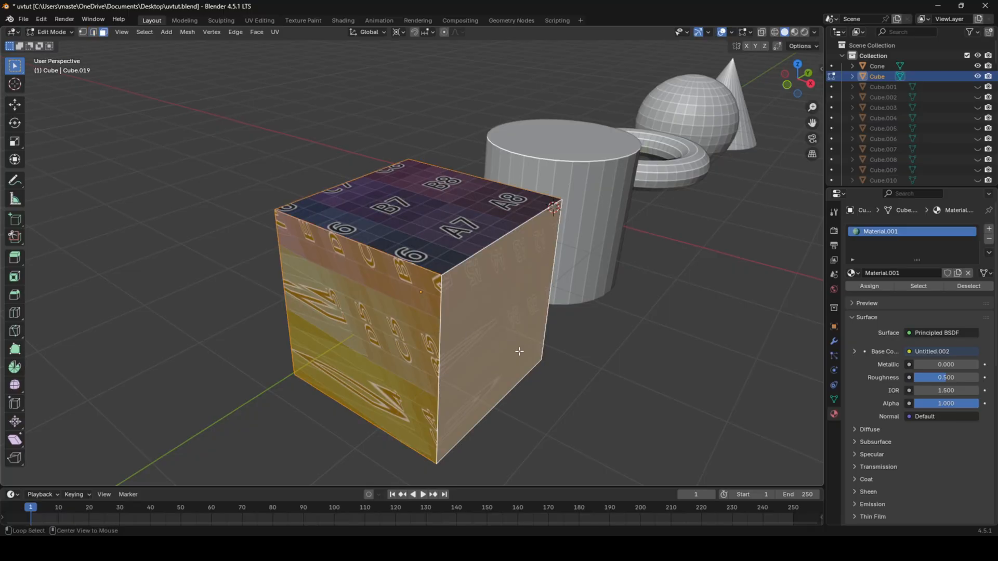
{"action": "left_click", "coordinate": [476, 334]}
{"action": "left_click", "coordinate": [436, 327], "text": "alt"}
{"action": "key", "text": "2"}
{"action": "key", "text": "a"}
{"action": "left_click", "coordinate": [469, 328], "text": "ctrl+alt"}
{"action": "right_click", "coordinate": [489, 324]}
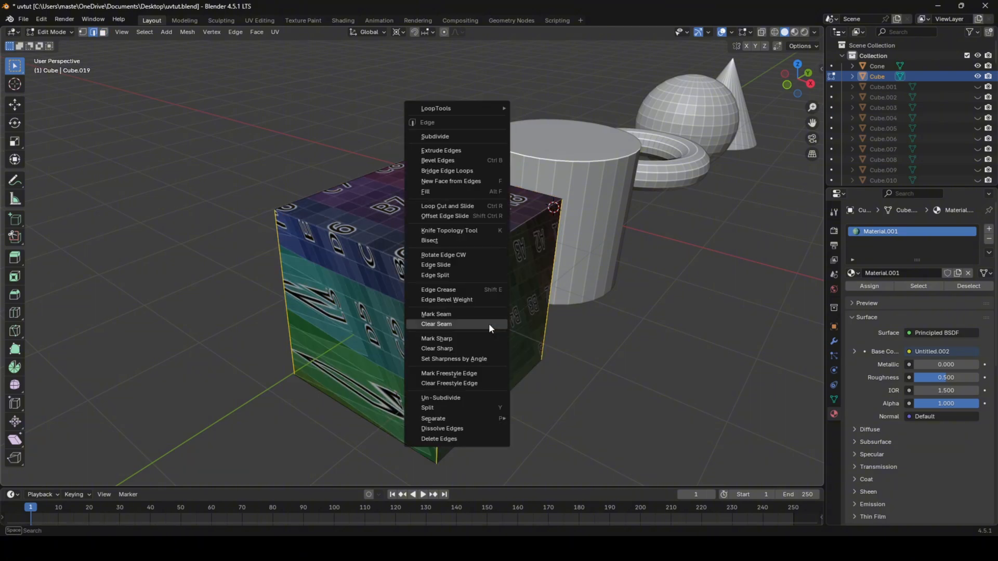
{"action": "left_click", "coordinate": [485, 313]}
- Unwrap all faces of the cube, deselect everything and inspect the texture from several sides
{"action": "key", "text": "a"}
{"action": "key", "text": "Tab"}
{"action": "key", "text": "Tab"}
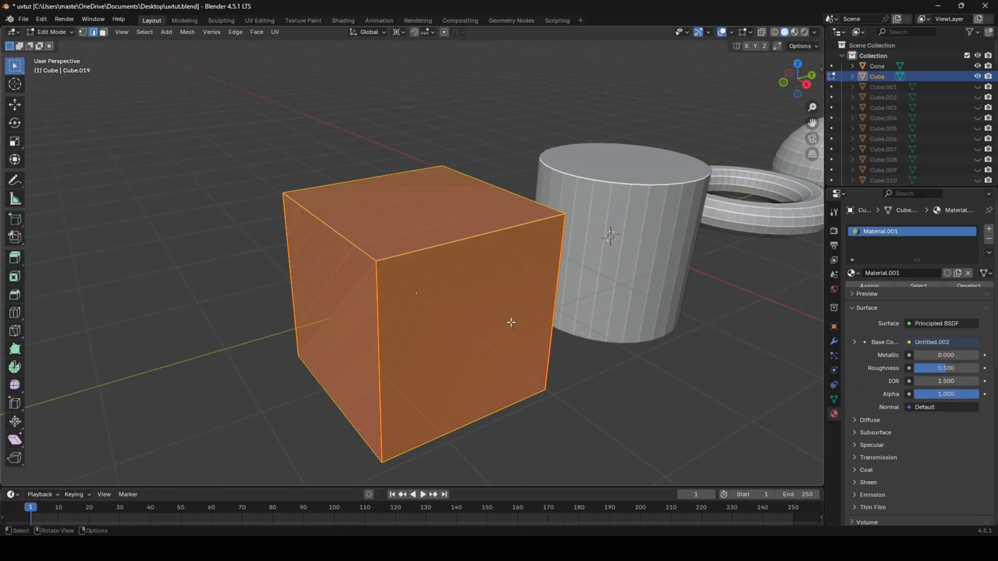
{"action": "key", "text": "alt+a"}
{"action": "middle_click_drag", "start_coordinate": [456, 283], "coordinate": [360, 306]}
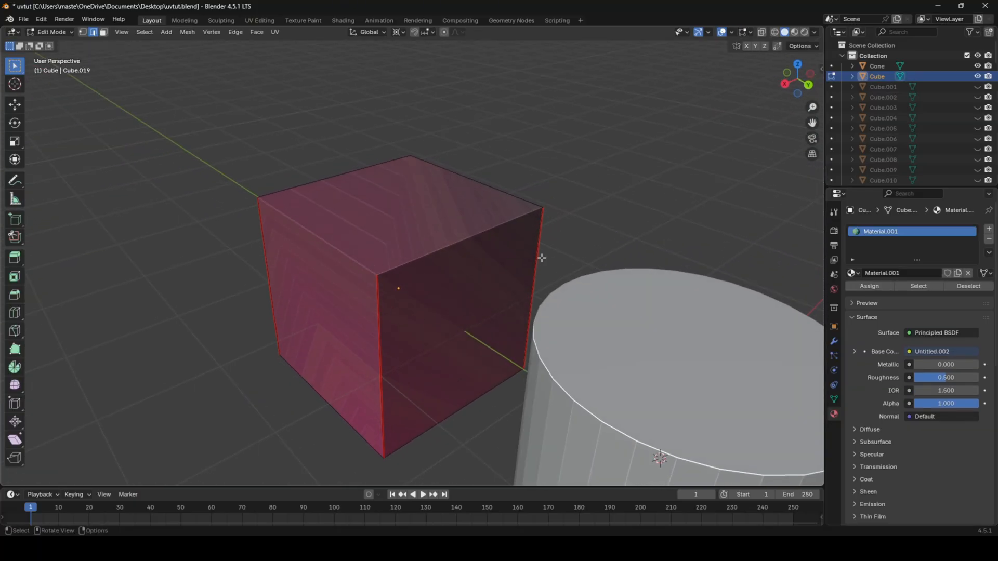
{"action": "middle_click_drag", "start_coordinate": [541, 258], "coordinate": [483, 283]}
- Mark the edges around the cube's top face as additional seams and unwrap all faces
{"action": "left_click", "coordinate": [430, 264]}
{"action": "left_click", "coordinate": [310, 256], "text": "shift"}
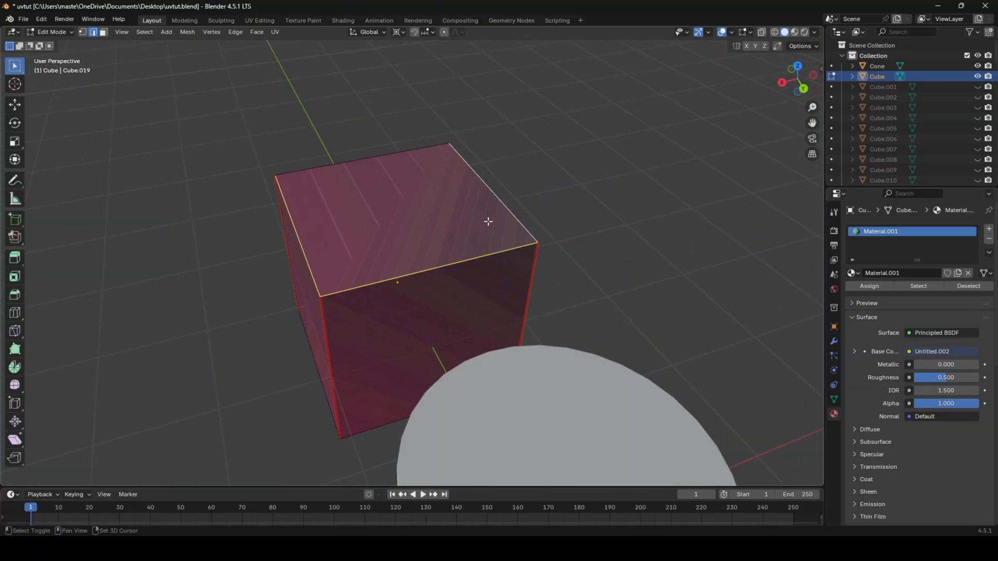
{"action": "key", "text": "a"}
{"action": "right_click", "coordinate": [538, 267]}
{"action": "left_click", "coordinate": [538, 268]}
- Inspect the unwrapped cube in Object Mode and check its stretch overlay in the UV Editing workspace
{"action": "key", "text": "Tab"}
{"action": "middle_click_drag", "start_coordinate": [538, 268], "coordinate": [348, 60]}
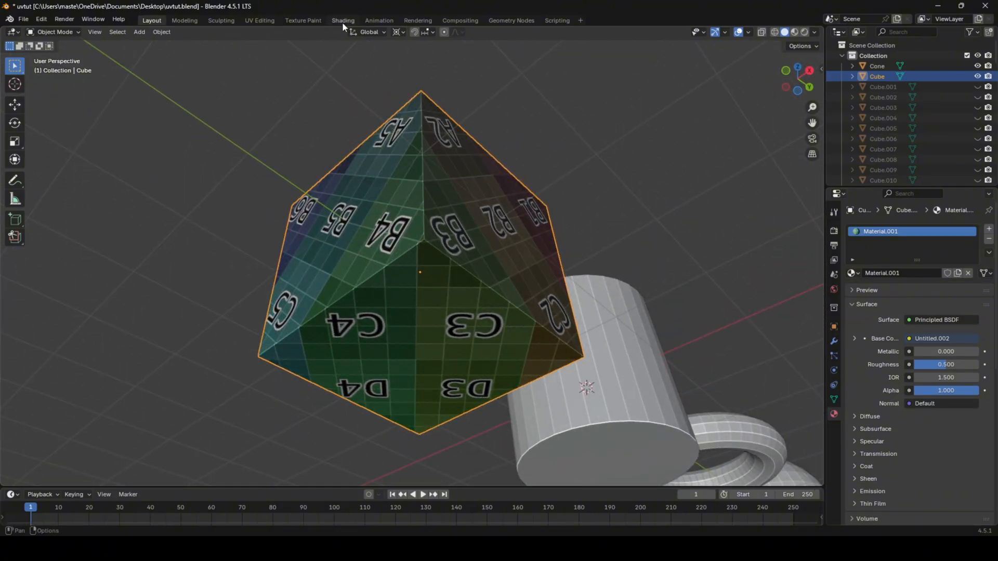
{"action": "left_click", "coordinate": [259, 20]}
{"action": "middle_click_drag", "start_coordinate": [257, 192], "coordinate": [212, 197]}
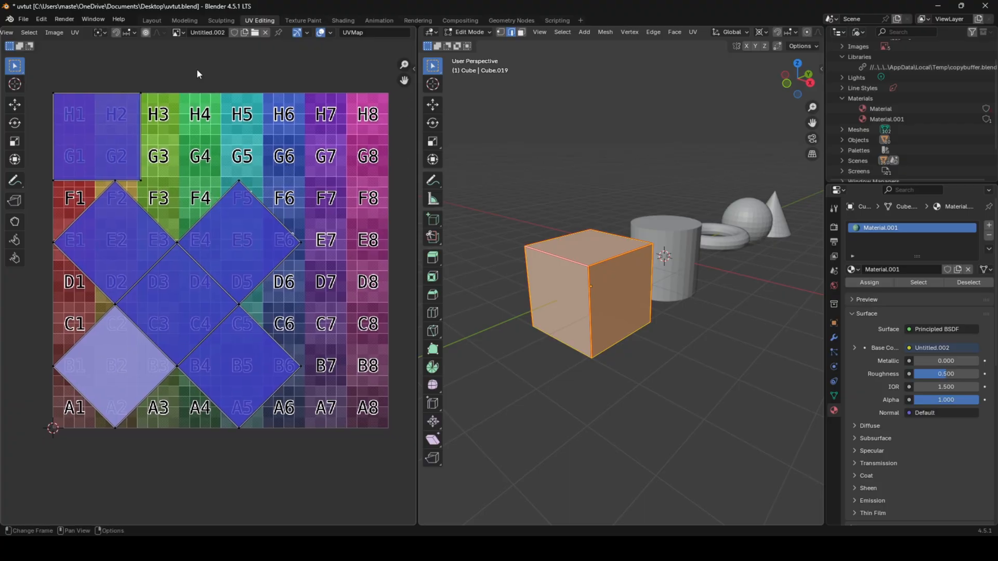
{"action": "left_click", "coordinate": [152, 20]}
- Clear all seams from the cube in Edit Mode and deselect everything
{"action": "key", "text": "a"}
{"action": "left_click", "coordinate": [482, 224]}
{"action": "key", "text": "Tab"}
{"action": "middle_click_drag", "start_coordinate": [486, 220], "coordinate": [499, 337]}
{"action": "right_click", "coordinate": [504, 282]}
{"action": "left_click", "coordinate": [504, 293]}
{"action": "key", "text": "alt+a"}
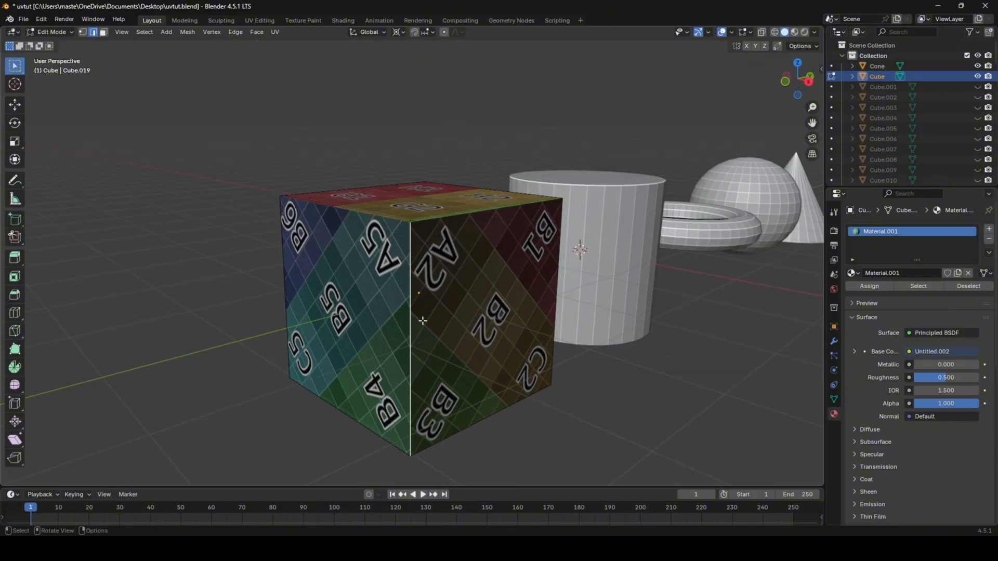
- Mark seams along edges that split the cube into two strips of three faces, and unwrap all faces
{"action": "key", "text": "a"}
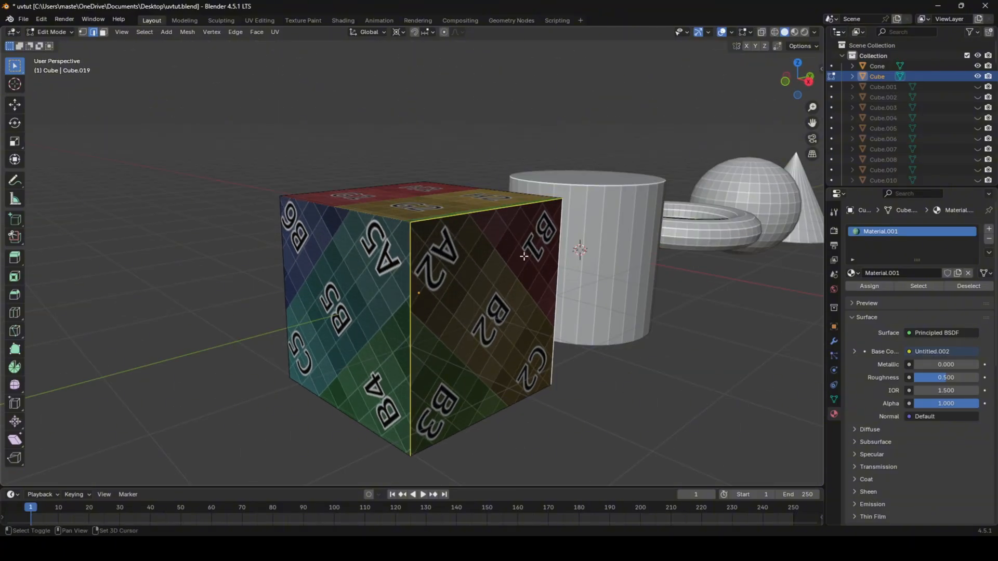
{"action": "middle_click_drag", "start_coordinate": [447, 253], "coordinate": [407, 283]}
{"action": "key", "text": "a"}
{"action": "key", "text": "u"}
{"action": "left_click", "coordinate": [552, 306]}
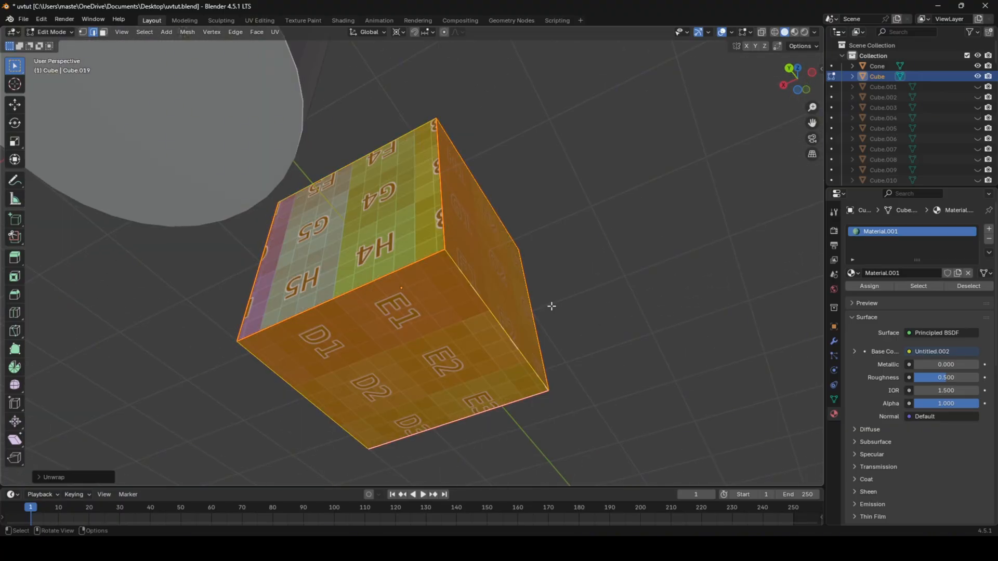
- Check the cube's texture in Object Mode and pick one linked island in the UV editor to examine the layout
{"action": "key", "text": "Tab"}
{"action": "mouse_move", "coordinate": [550, 306]}
{"action": "middle_mouse_down"}
{"action": "mouse_move", "coordinate": [527, 325]}
{"action": "mouse_move", "coordinate": [555, 313]}
{"action": "middle_mouse_up"}
{"action": "left_click", "coordinate": [259, 21]}
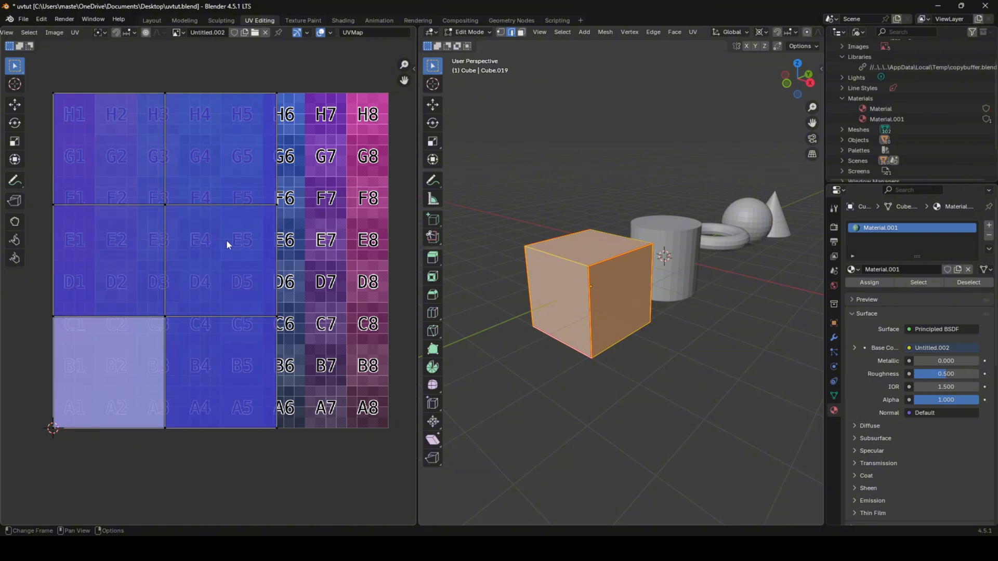
{"action": "key", "text": "l"}
{"action": "key", "text": "g"}
{"action": "key", "text": "Escape"}
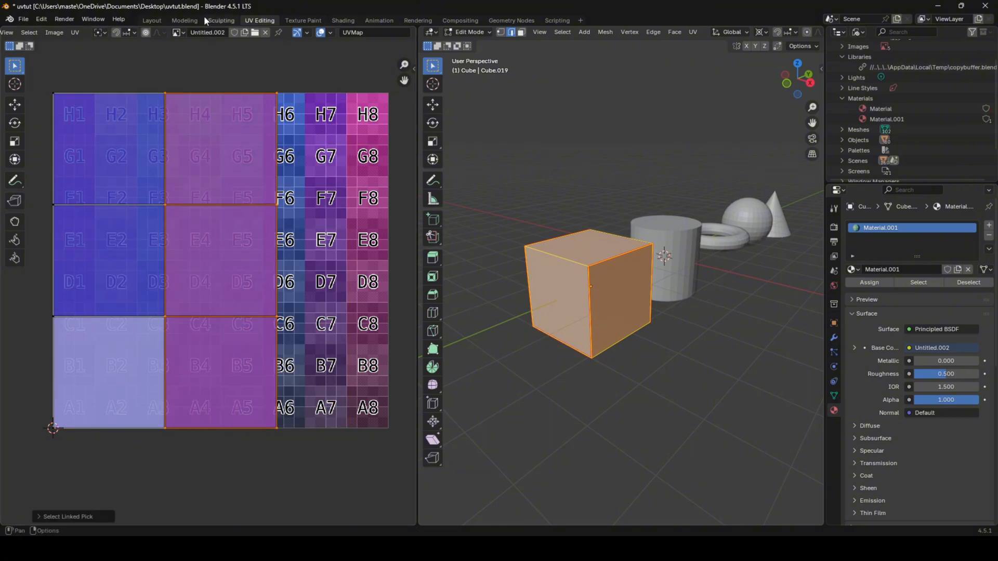
- Select three connected faces of the cube in the Layout viewport and examine their strip in the UV editor
{"action": "left_click", "coordinate": [152, 20]}
{"action": "middle_click_drag", "start_coordinate": [400, 182], "coordinate": [238, 273]}
{"action": "key", "text": "Tab"}
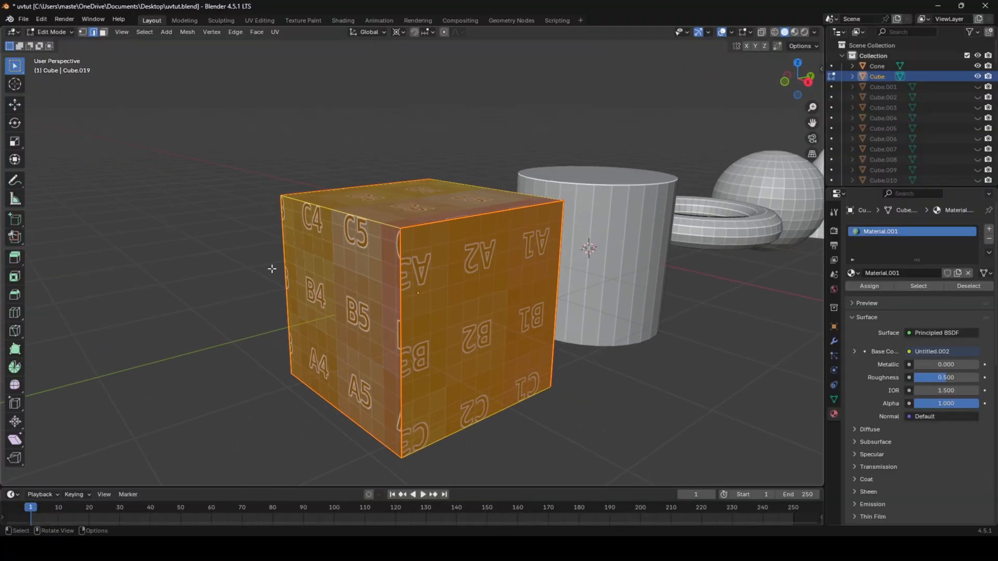
{"action": "key", "text": "alt+a"}
{"action": "middle_click_drag", "start_coordinate": [425, 336], "coordinate": [416, 318]}
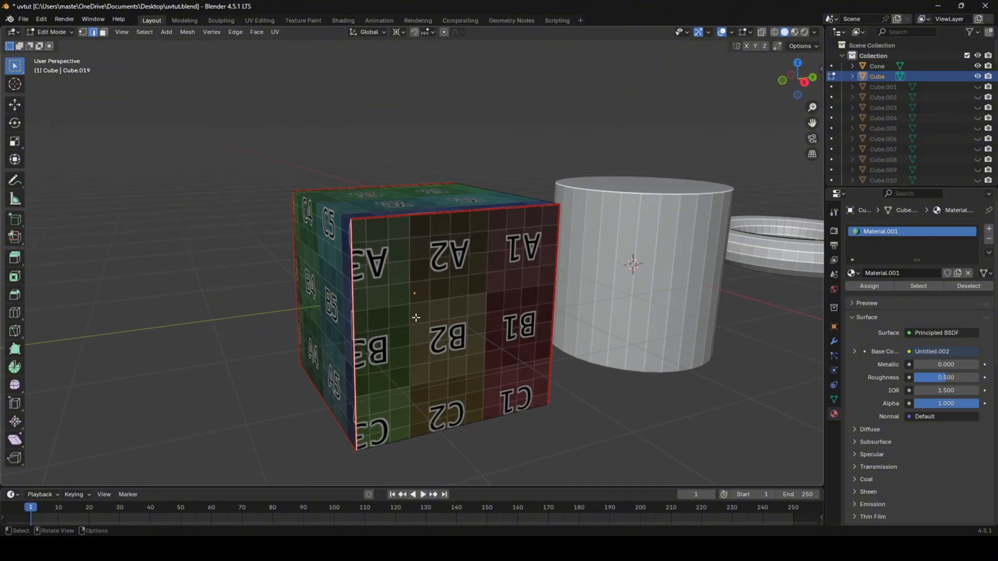
{"action": "middle_click_drag", "start_coordinate": [368, 288], "coordinate": [376, 314]}
{"action": "key", "text": "3"}
{"action": "left_click", "coordinate": [375, 313]}
{"action": "left_click", "coordinate": [428, 219], "text": "shift"}
{"action": "middle_click_drag", "start_coordinate": [428, 219], "coordinate": [349, 256]}
{"action": "left_click", "coordinate": [474, 301], "text": "shift"}
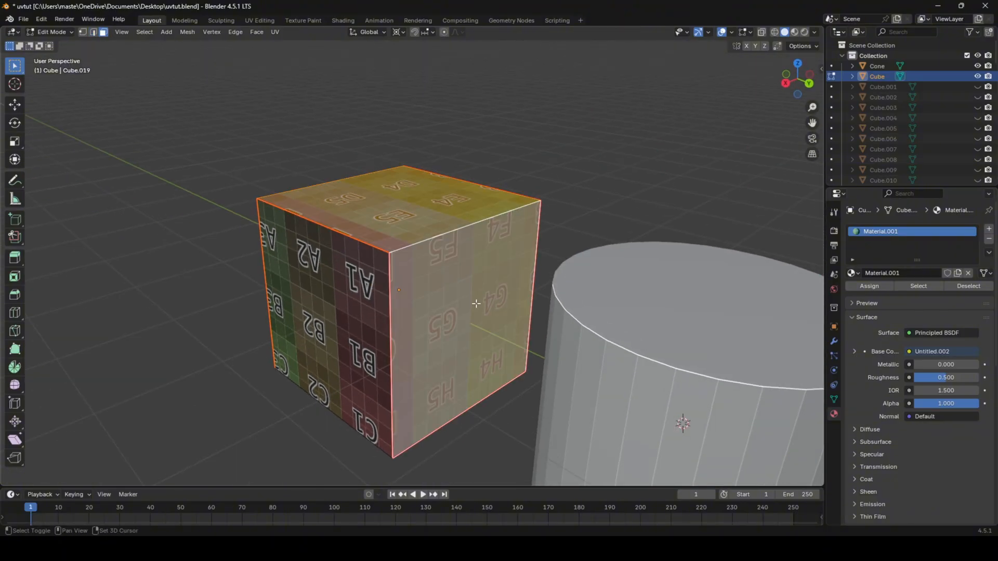
{"action": "middle_click_drag", "start_coordinate": [466, 356], "coordinate": [350, 161]}
{"action": "left_click", "coordinate": [260, 21]}
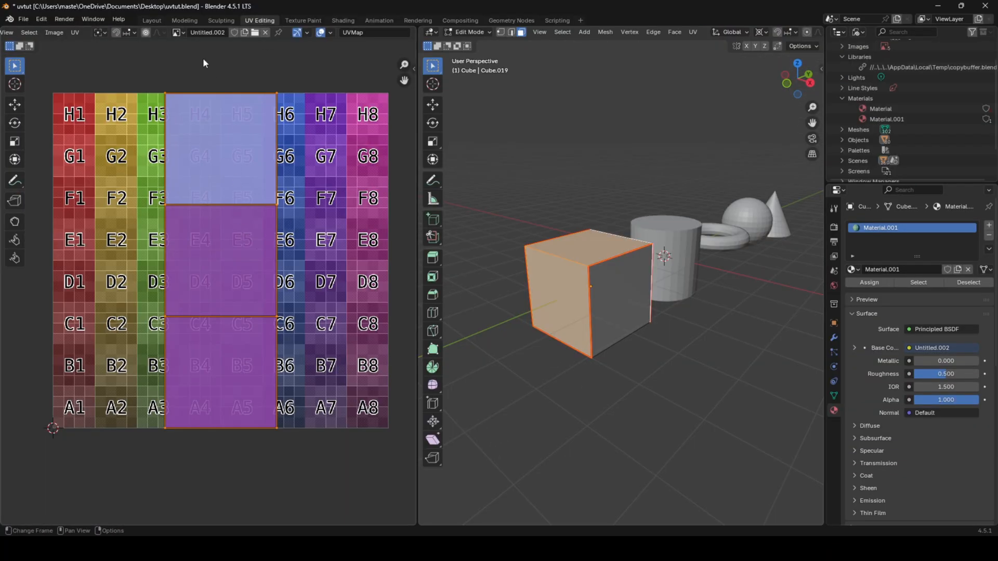
- Return to the Layout workspace, clear the cube's seams and switch to edge selection
{"action": "left_click", "coordinate": [153, 19]}
{"action": "middle_click_drag", "start_coordinate": [393, 255], "coordinate": [477, 236]}
{"action": "right_click", "coordinate": [450, 282]}
{"action": "key", "text": "Escape"}
{"action": "key", "text": "2"}
{"action": "left_click", "coordinate": [447, 301]}
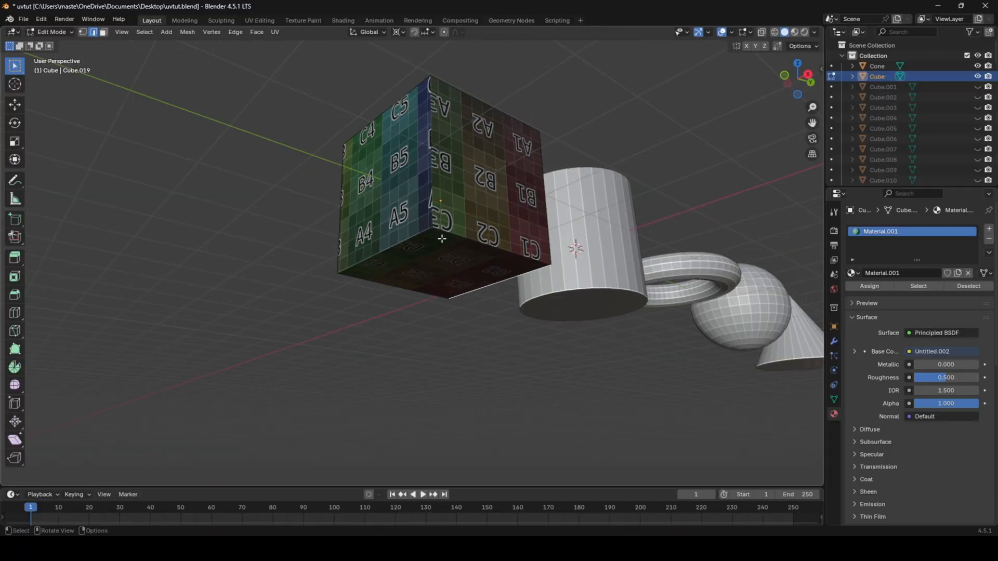
{"action": "middle_click_drag", "start_coordinate": [435, 208], "coordinate": [421, 300]}
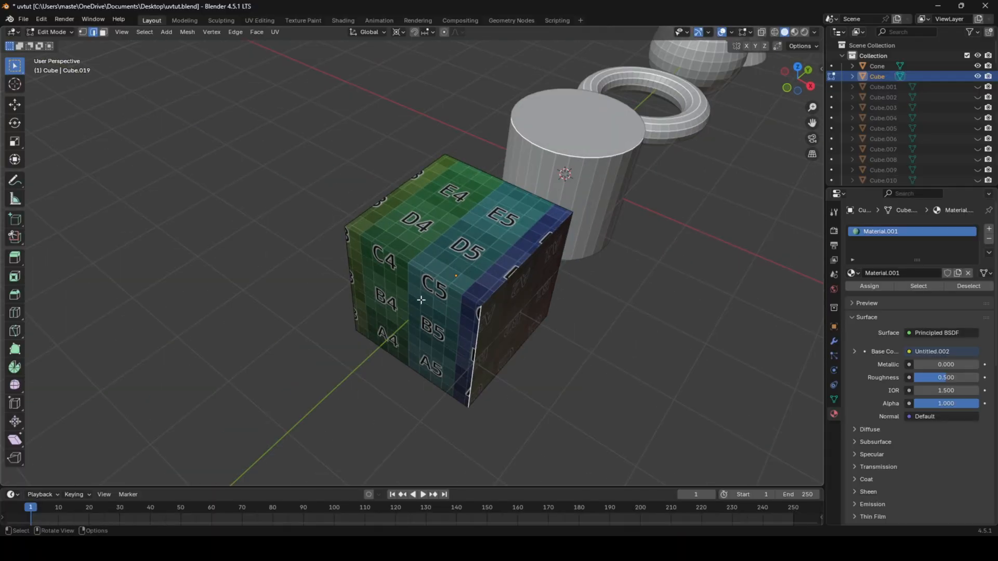
{"action": "left_click", "coordinate": [375, 270], "text": "shift"}
{"action": "left_click", "coordinate": [366, 274], "text": "shift"}
{"action": "left_click", "coordinate": [487, 255], "text": "shift"}
{"action": "left_click", "coordinate": [404, 208], "text": "shift"}
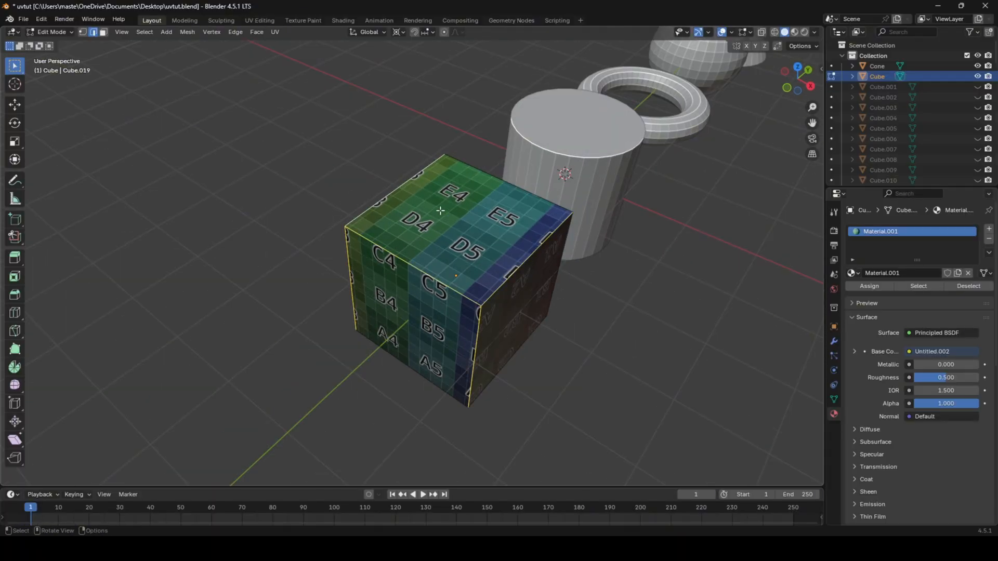
- Select the cube's top face and mark its surrounding edges as seams
{"action": "key", "text": "3"}
{"action": "left_click", "coordinate": [469, 228]}
{"action": "key", "text": "2"}
{"action": "right_click", "coordinate": [541, 276]}
{"action": "left_click", "coordinate": [539, 273]}
{"action": "right_click", "coordinate": [540, 272]}
{"action": "left_click", "coordinate": [539, 275]}
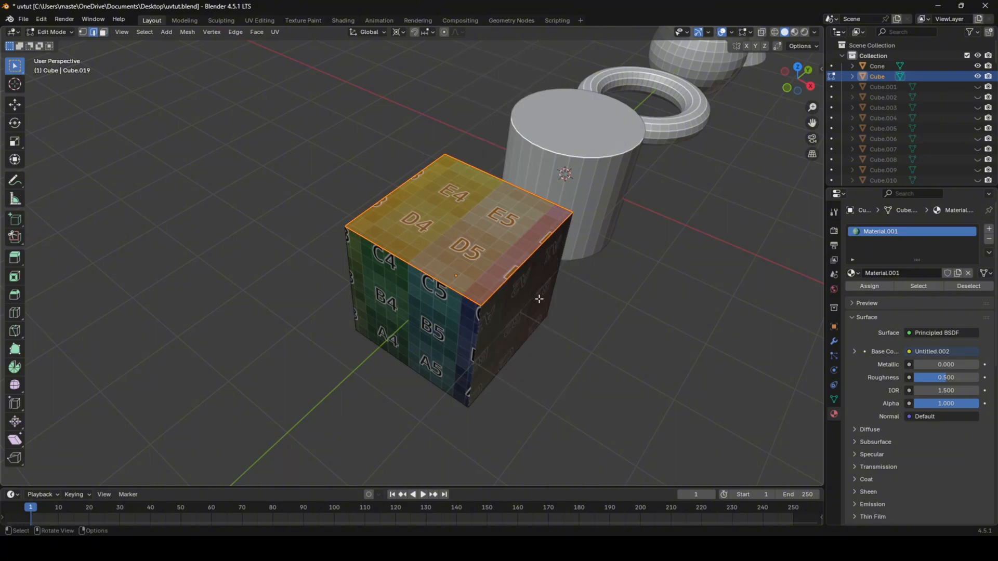
- Select the cube's bottom face and mark its surrounding edges as seams
{"action": "middle_click_drag", "start_coordinate": [468, 322], "coordinate": [464, 247]}
{"action": "key", "text": "3"}
{"action": "left_click", "coordinate": [459, 257]}
{"action": "key", "text": "2"}
{"action": "right_click", "coordinate": [532, 281]}
{"action": "left_click", "coordinate": [532, 281]}
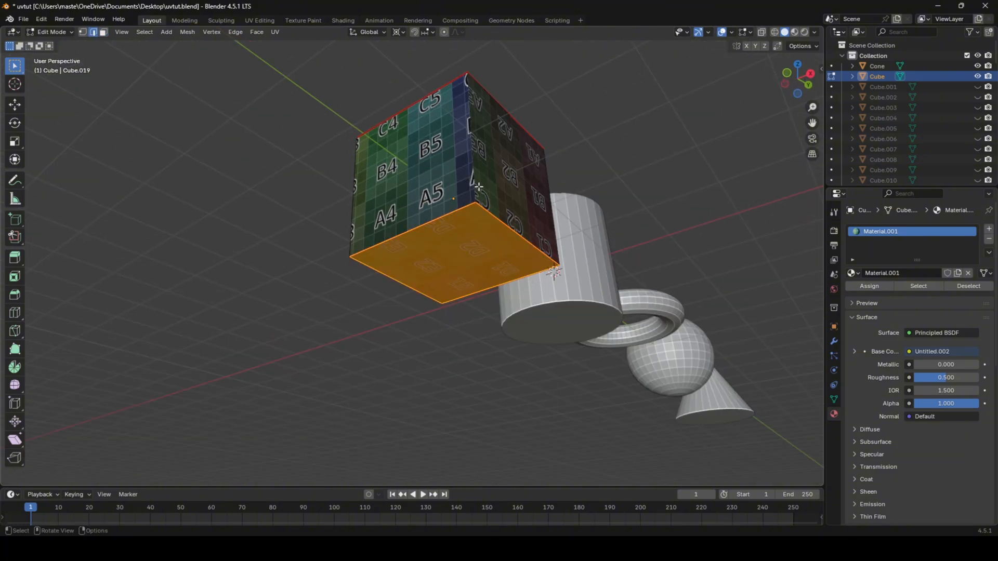
- Mark one vertical edge of the cube as a seam and unwrap all faces
{"action": "key", "text": "a"}
{"action": "key", "text": "u"}
{"action": "left_click", "coordinate": [542, 242]}
- Select only the cube's top and bottom faces and examine their islands in the UV Editing workspace
{"action": "key", "text": "alt+a"}
{"action": "key", "text": "3"}
{"action": "middle_click_drag", "start_coordinate": [434, 197], "coordinate": [467, 161]}
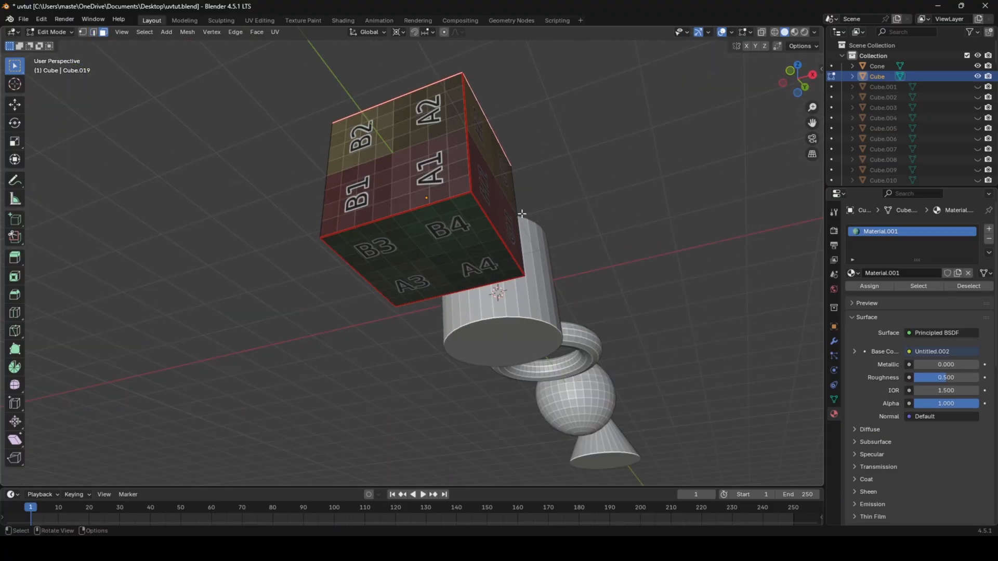
{"action": "left_click", "coordinate": [479, 236], "text": "shift"}
{"action": "middle_click_drag", "start_coordinate": [479, 236], "coordinate": [485, 212]}
{"action": "left_click", "coordinate": [262, 20]}
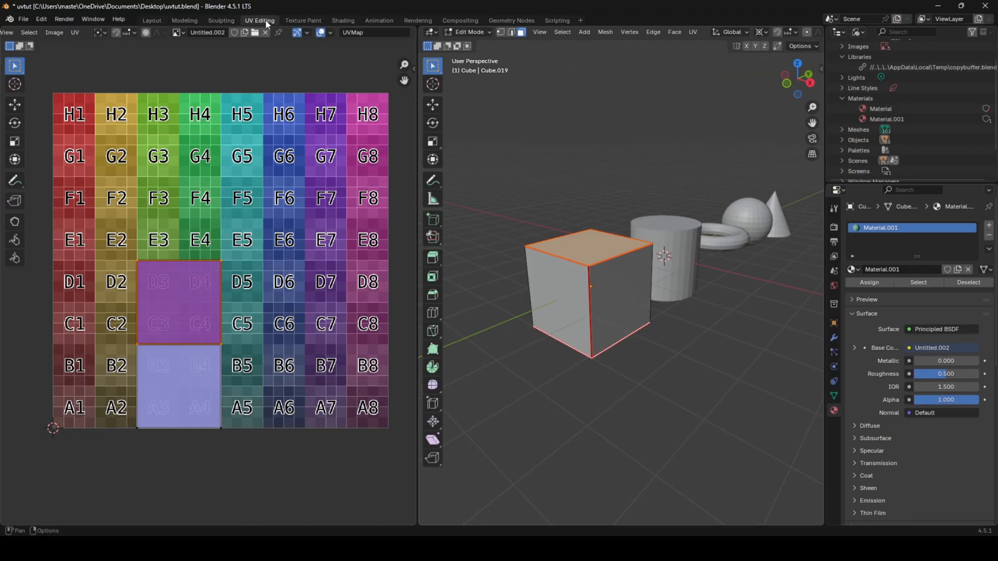
- Select all faces of the cube and unwrap them again in the UV Editing workspace
{"action": "key", "text": "a"}
{"action": "key", "text": "u"}
{"action": "left_click", "coordinate": [503, 227]}
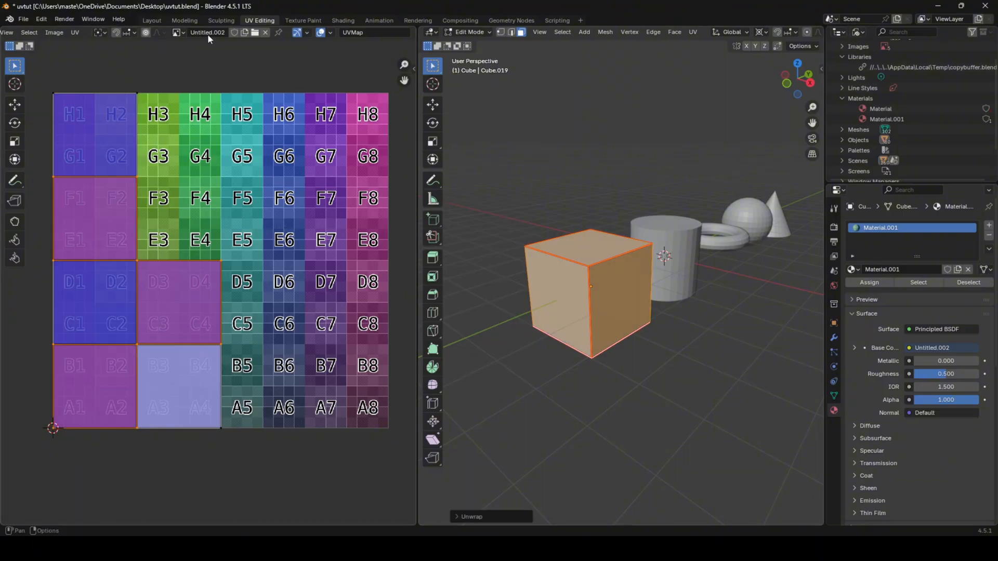
- Select the loop of side faces in the Layout workspace and inspect how the texture runs around the cube
{"action": "left_click", "coordinate": [151, 21]}
{"action": "key", "text": "Tab"}
{"action": "left_click", "coordinate": [442, 172]}
{"action": "key", "text": "a"}
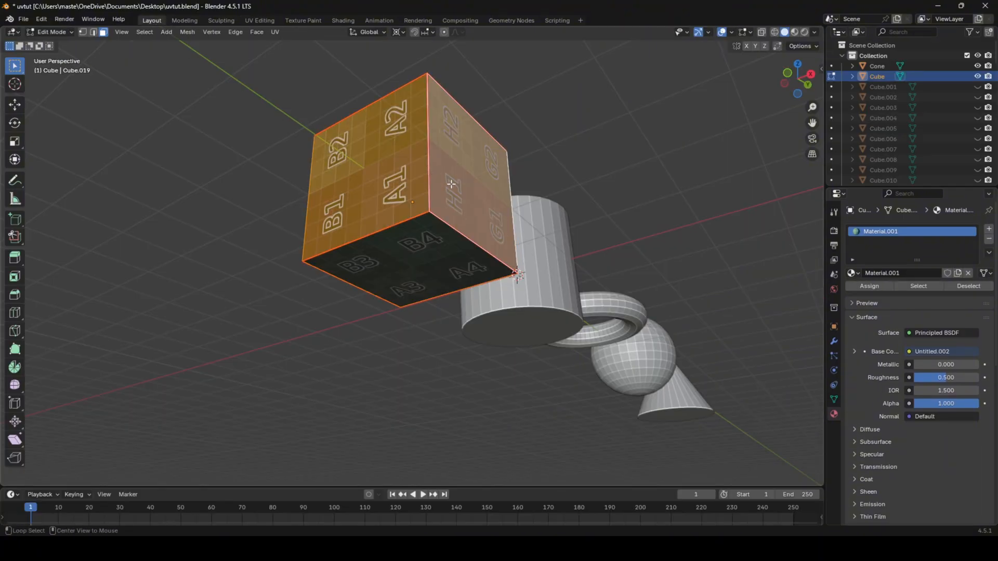
{"action": "middle_click_drag", "start_coordinate": [452, 184], "coordinate": [338, 214]}
{"action": "left_click", "coordinate": [504, 260], "text": "shift"}
{"action": "middle_click_drag", "start_coordinate": [499, 255], "coordinate": [380, 240]}
{"action": "scroll", "coordinate": [359, 236], "scroll_direction": "up", "scroll_amount": 3}
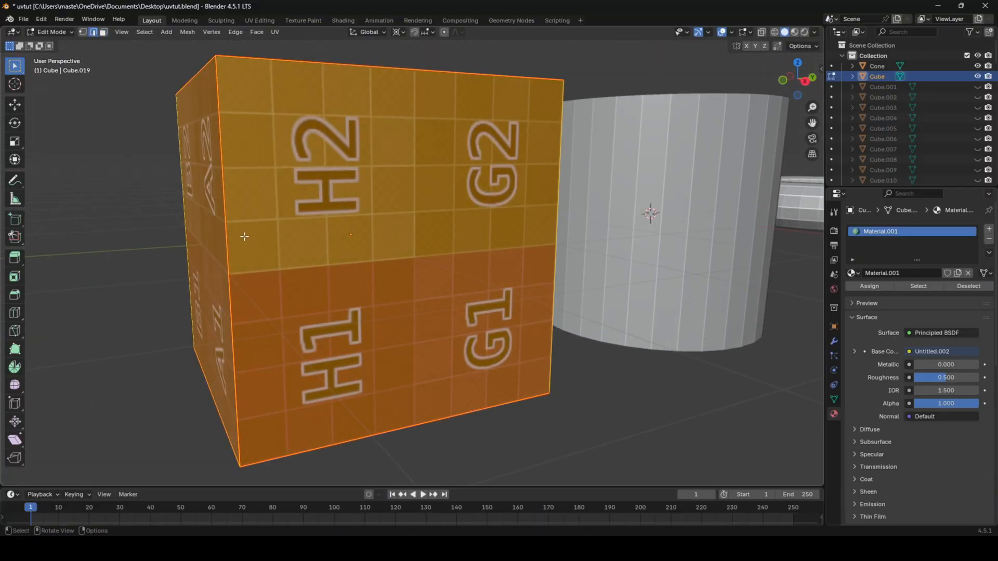
- Clear the seam from the cube's vertical edge, unwrap all faces, and check the resulting layout in the UV Editing workspace
{"action": "key", "text": "2"}
{"action": "left_click", "coordinate": [229, 239]}
{"action": "right_click", "coordinate": [282, 261]}
{"action": "left_click", "coordinate": [281, 261]}
{"action": "key", "text": "a"}
{"action": "key", "text": "u"}
{"action": "left_click", "coordinate": [280, 261]}
{"action": "key", "text": "Tab"}
{"action": "scroll", "coordinate": [279, 259], "scroll_direction": "down", "scroll_amount": 4}
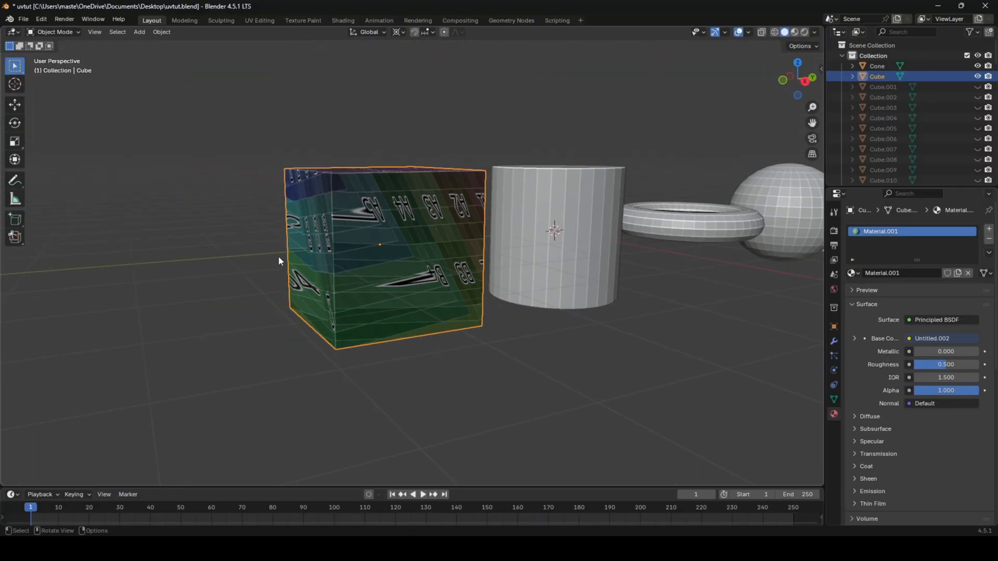
{"action": "middle_click_drag", "start_coordinate": [278, 256], "coordinate": [494, 244]}
{"action": "left_click", "coordinate": [259, 20]}
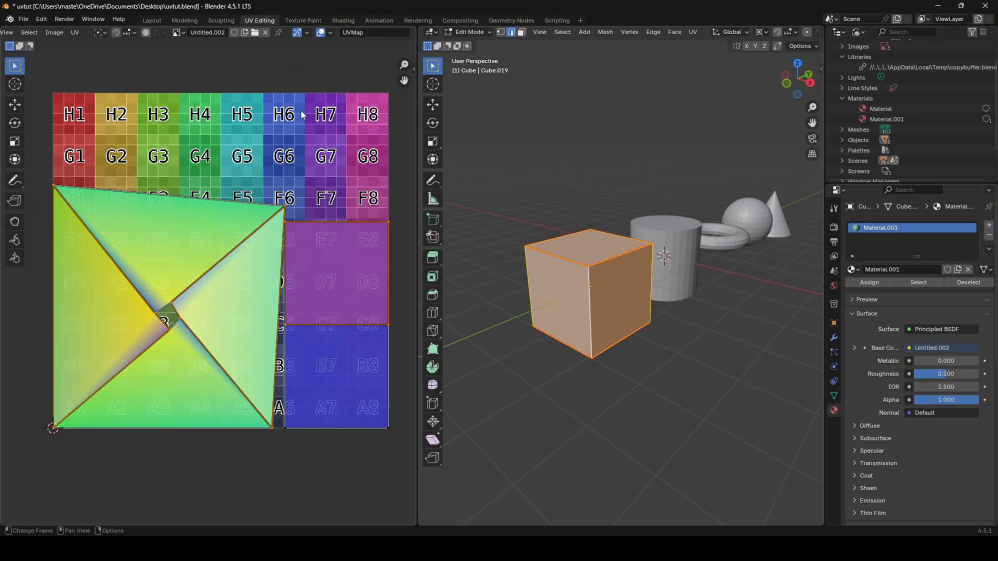
- Mark the cube's near vertical edge as a seam again and unwrap all faces
{"action": "left_click", "coordinate": [594, 316]}
{"action": "right_click", "coordinate": [610, 319]}
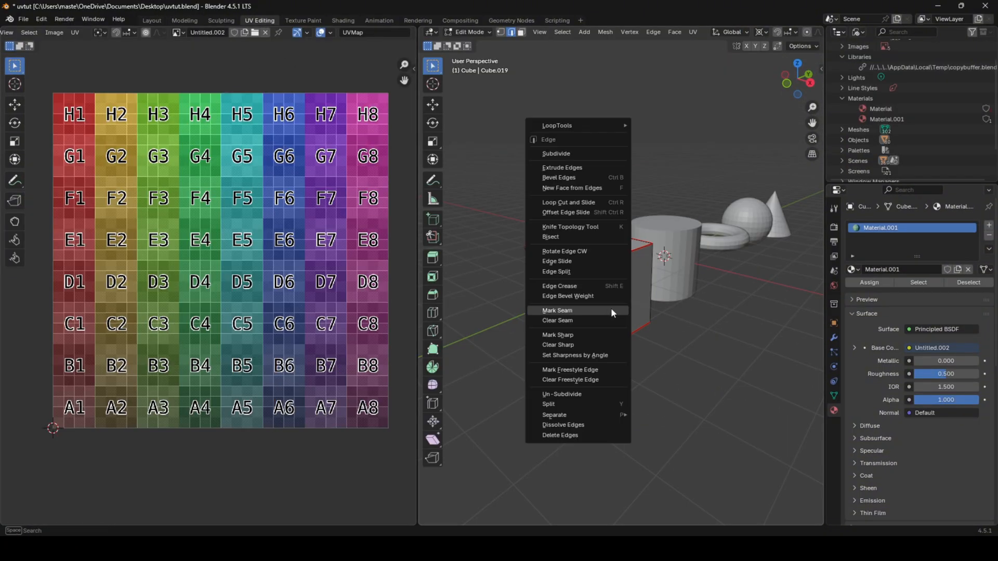
{"action": "left_click", "coordinate": [610, 309]}
{"action": "key", "text": "a"}
{"action": "key", "text": "u"}
{"action": "left_click", "coordinate": [610, 307]}
- Select one side face of the cube and set the viewport shading's object color to Texture
{"action": "key", "text": "3"}
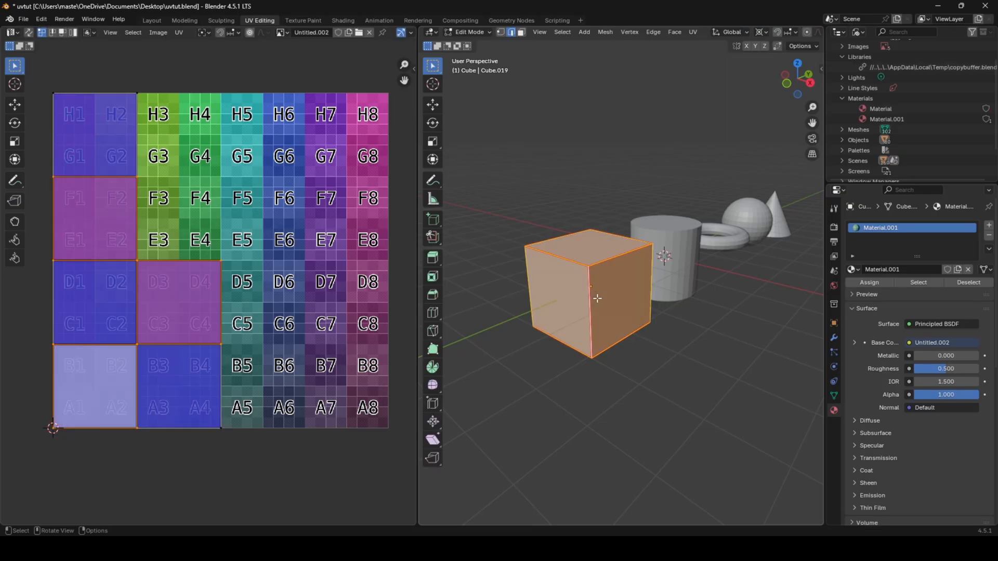
{"action": "left_click", "coordinate": [592, 295]}
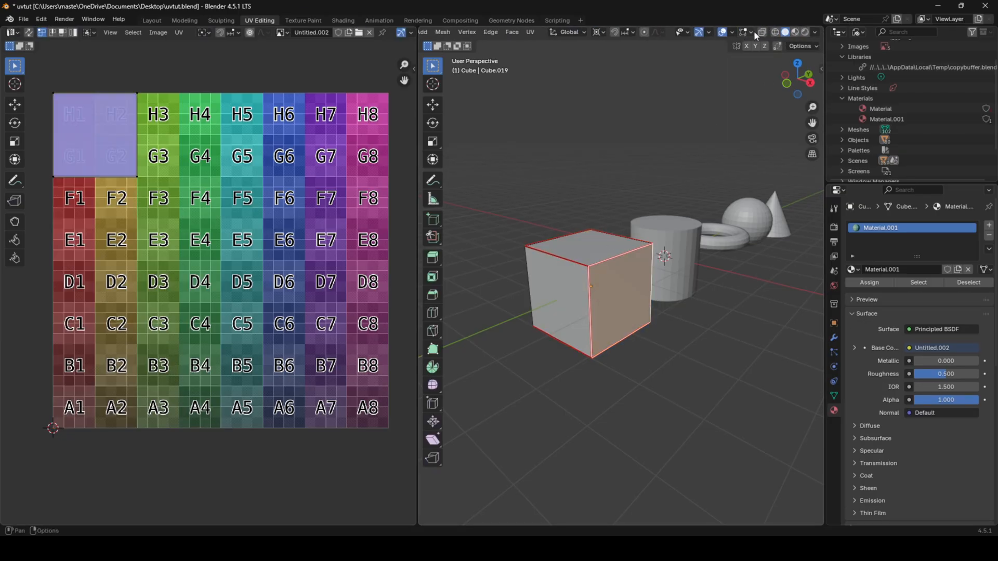
{"action": "left_click", "coordinate": [816, 32]}
{"action": "left_click", "coordinate": [815, 32]}
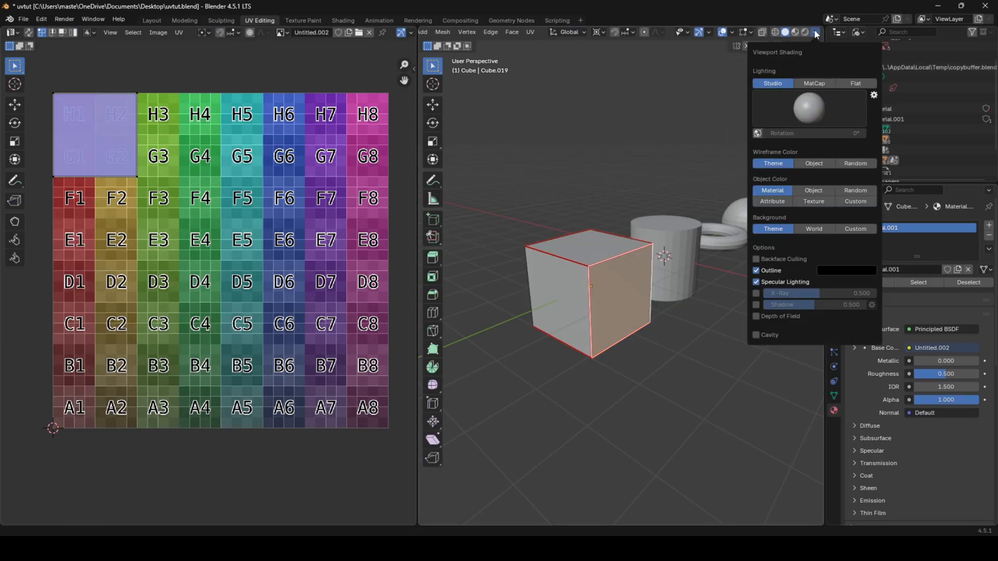
{"action": "left_click", "coordinate": [814, 202]}
- Examine the textured cube from several sides and check its seams in the Layout workspace
{"action": "scroll", "coordinate": [582, 208], "scroll_direction": "up", "scroll_amount": 4}
{"action": "scroll", "coordinate": [582, 209], "scroll_direction": "down", "scroll_amount": 2}
{"action": "key", "text": "Tab"}
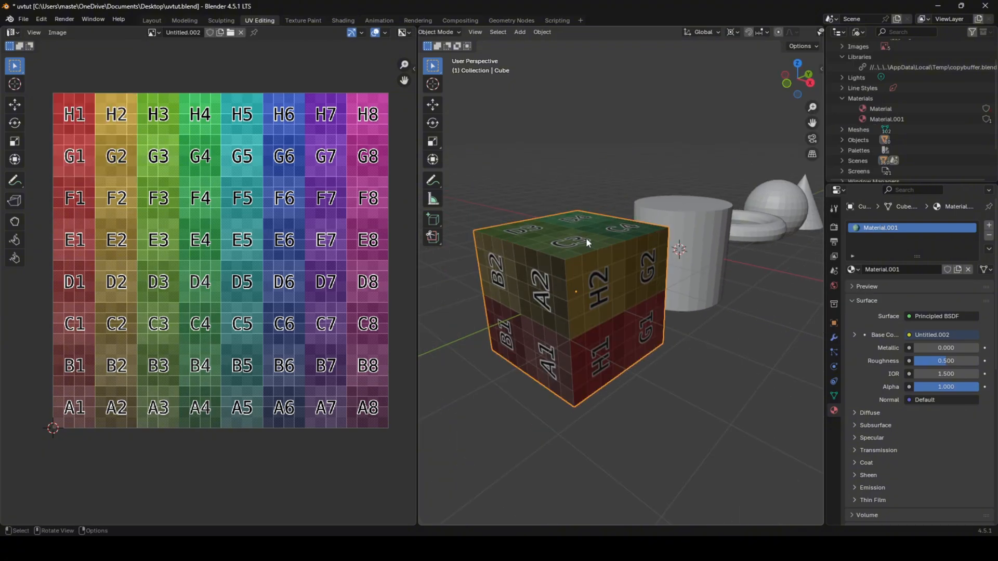
{"action": "middle_click_drag", "start_coordinate": [588, 242], "coordinate": [613, 198]}
{"action": "left_click", "coordinate": [155, 20]}
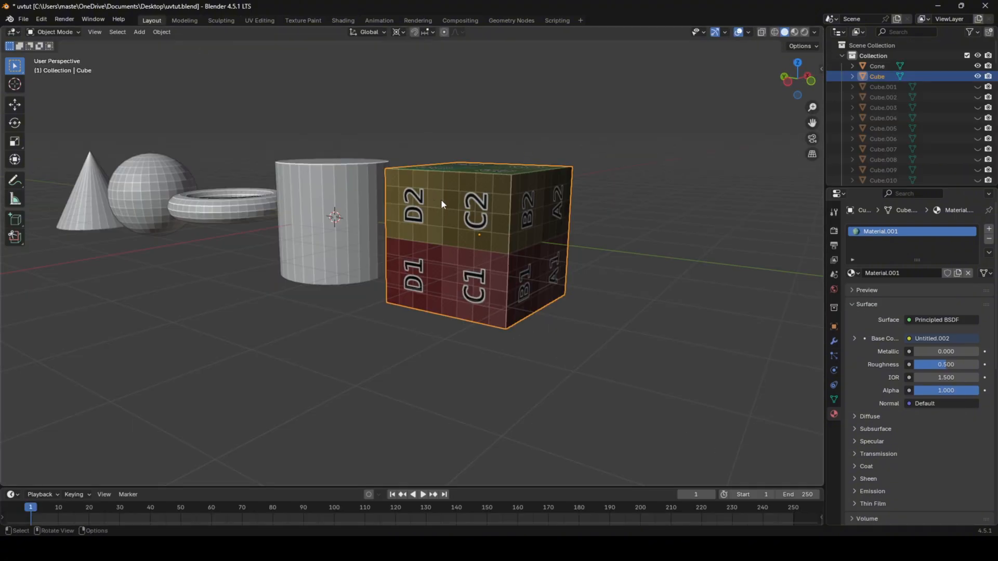
{"action": "key", "text": "Tab"}
{"action": "middle_click_drag", "start_coordinate": [442, 204], "coordinate": [348, 220]}
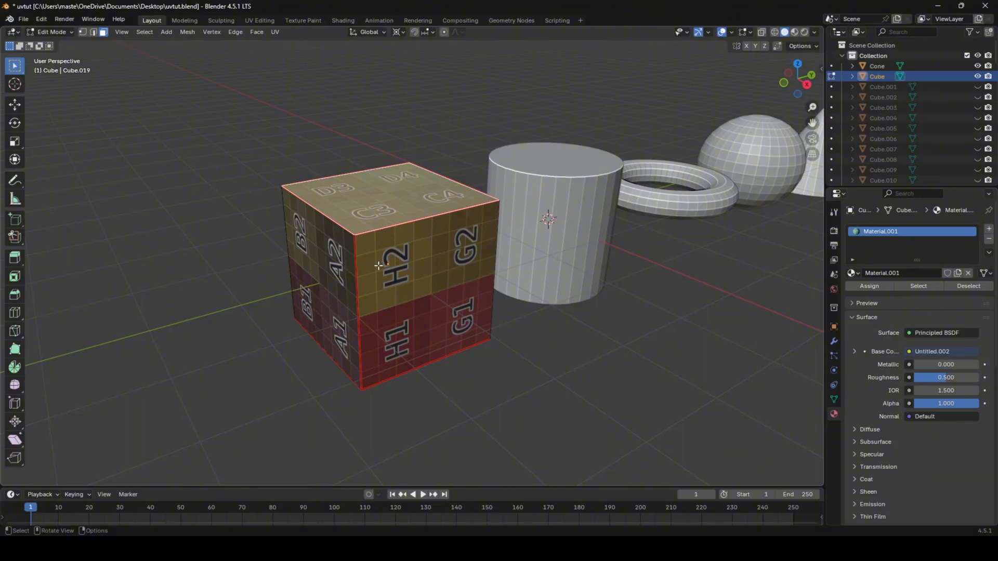
{"action": "left_click", "coordinate": [366, 282]}
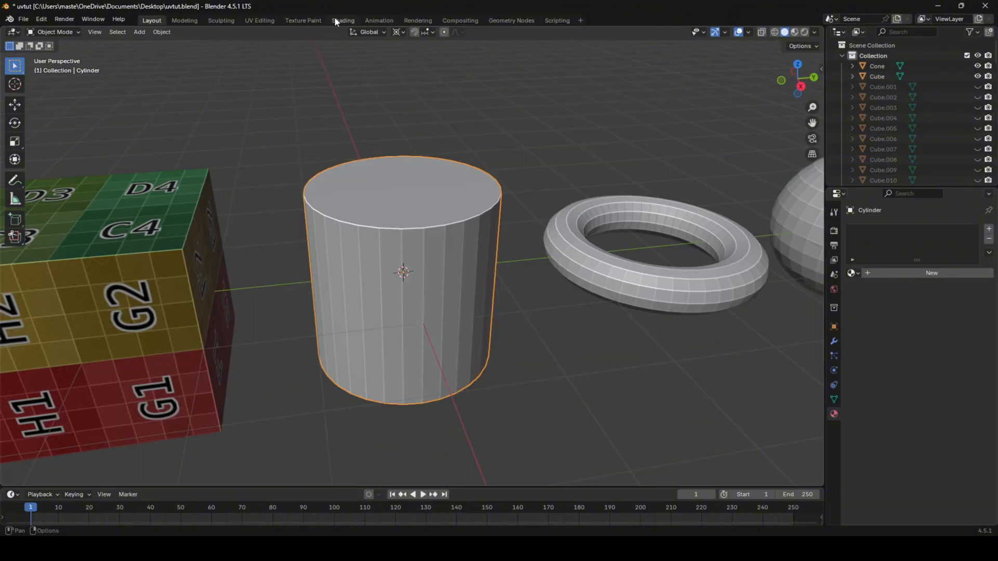
- Give the cylinder a new material in the Shading workspace, with the Untitled.002 image texture feeding its Base Color
{"action": "left_click", "coordinate": [338, 20]}
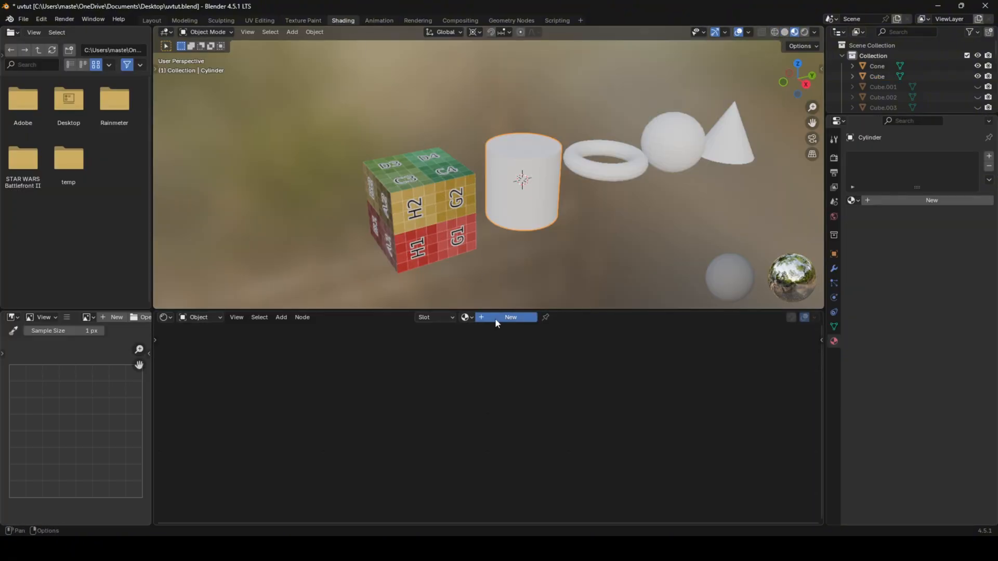
{"action": "key", "text": "ctrl+v"}
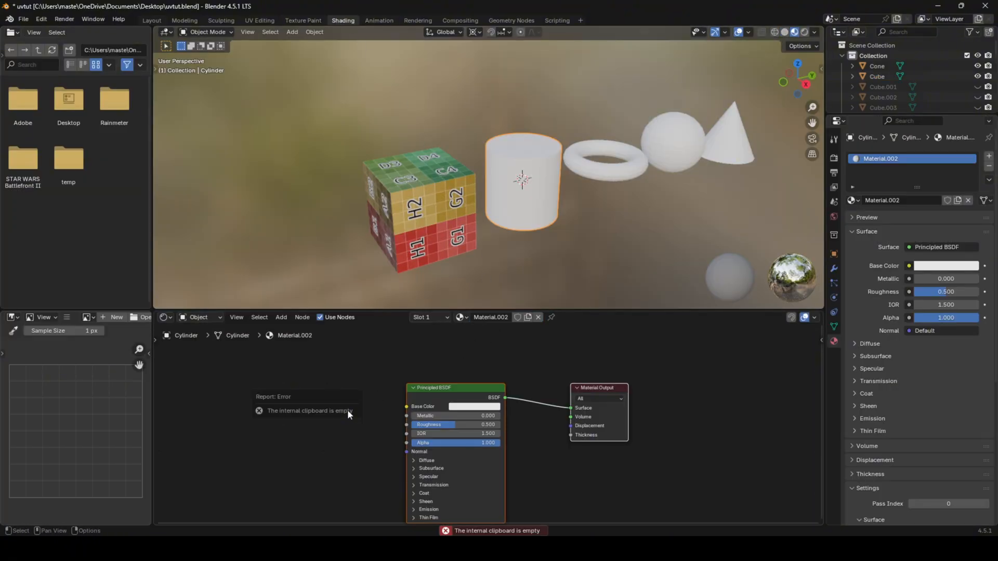
{"action": "left_click", "coordinate": [422, 198]}
{"action": "left_click", "coordinate": [314, 392]}
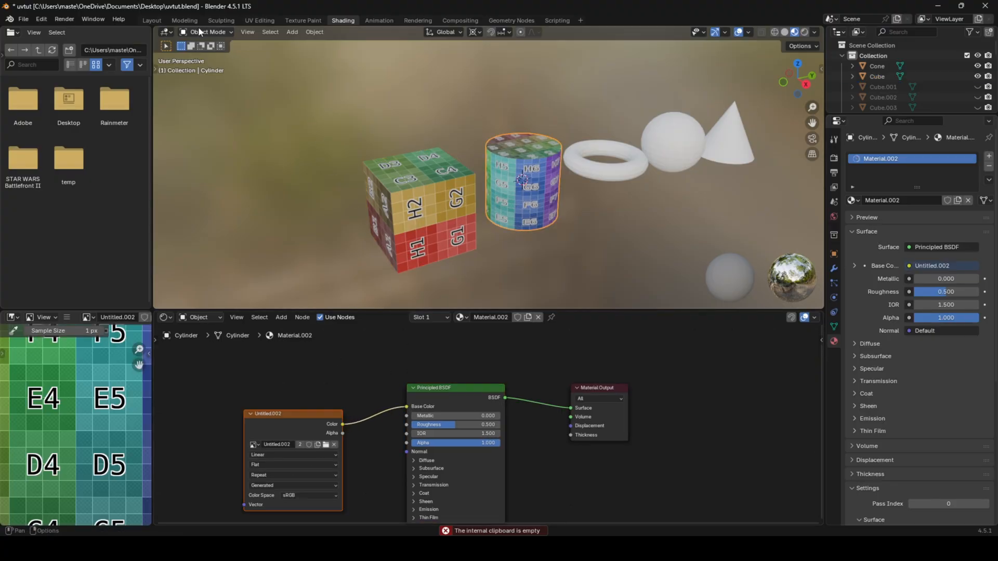
- Unwrap all faces of the cylinder in the Layout workspace without marking any seams, and inspect the texture on its side
{"action": "left_click", "coordinate": [152, 20]}
{"action": "key", "text": "Tab"}
{"action": "left_click", "coordinate": [427, 217]}
{"action": "key", "text": "a"}
{"action": "key", "text": "u"}
{"action": "left_click", "coordinate": [429, 218]}
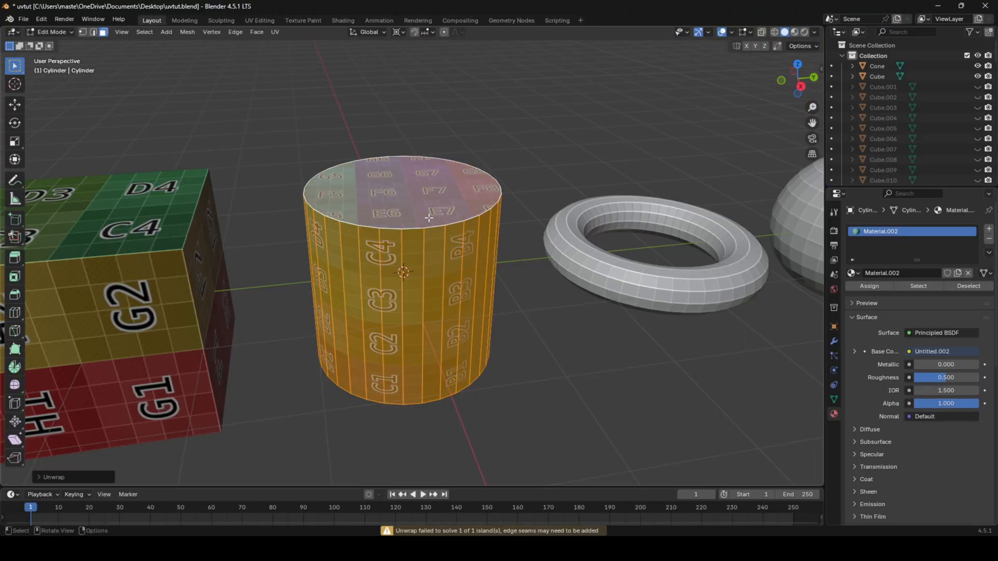
{"action": "key", "text": "Tab"}
{"action": "middle_click_drag", "start_coordinate": [474, 248], "coordinate": [456, 229]}
{"action": "scroll", "coordinate": [410, 319], "scroll_direction": "up", "scroll_amount": 2}
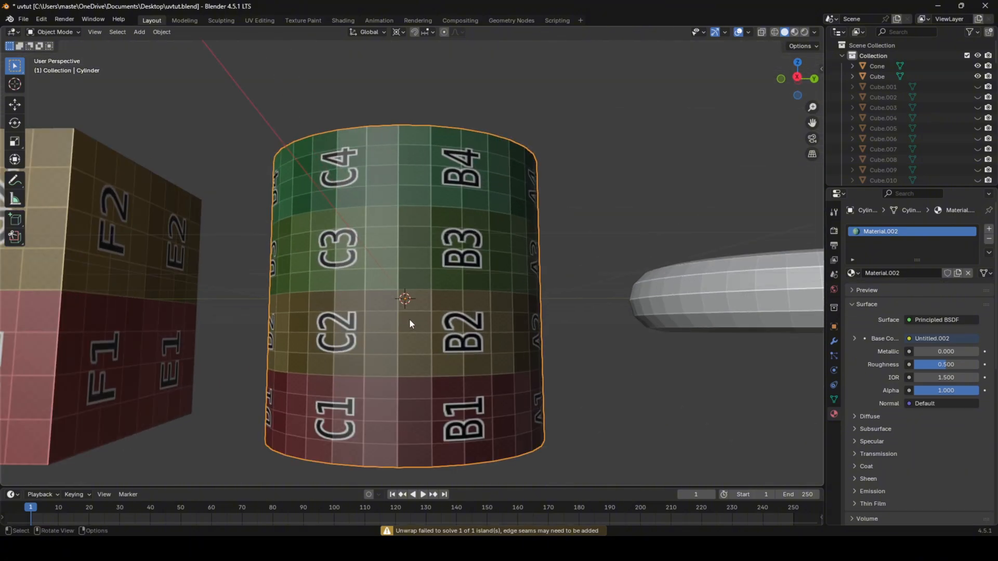
{"action": "middle_click_drag", "start_coordinate": [410, 319], "coordinate": [455, 275]}
- Apply Shade Auto Smooth to the cylinder
{"action": "right_click", "coordinate": [455, 274]}
{"action": "left_click", "coordinate": [451, 293]}
{"action": "right_click", "coordinate": [454, 275]}
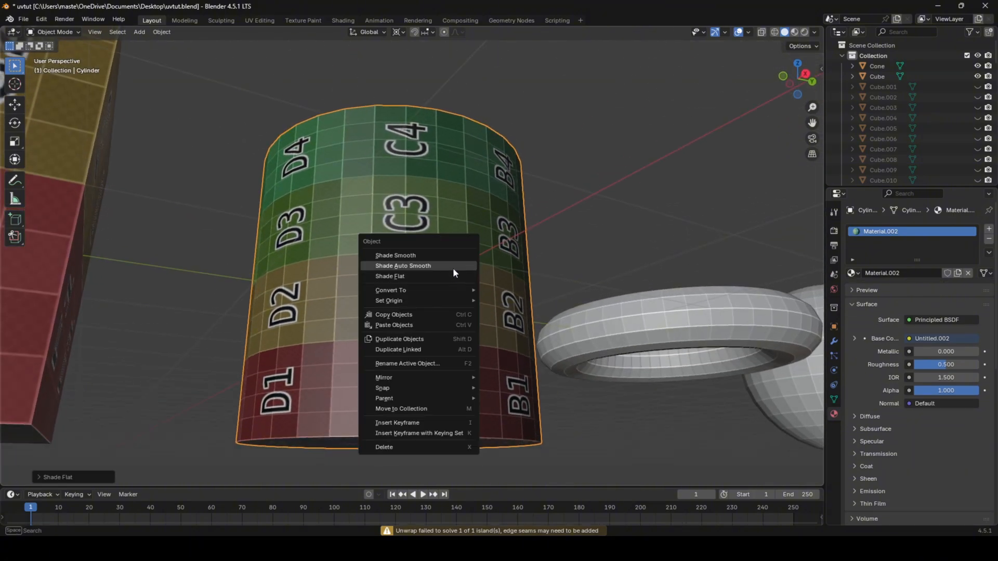
{"action": "left_click", "coordinate": [454, 272]}
{"action": "mouse_move", "coordinate": [438, 296]}
{"action": "middle_mouse_down"}
{"action": "mouse_move", "coordinate": [441, 282]}
{"action": "mouse_move", "coordinate": [390, 215]}
{"action": "mouse_move", "coordinate": [423, 285]}
{"action": "middle_mouse_up"}
- Mark one vertical edge of the cylinder as a seam in the UV Editing workspace and unwrap all faces
{"action": "key", "text": "Tab"}
{"action": "middle_click_drag", "start_coordinate": [512, 272], "coordinate": [472, 282]}
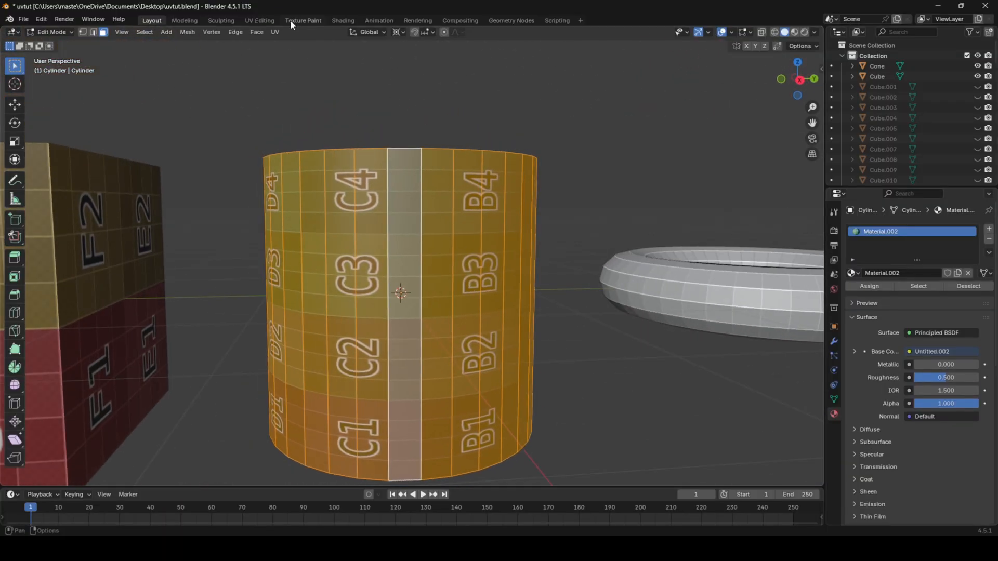
{"action": "left_click", "coordinate": [251, 21]}
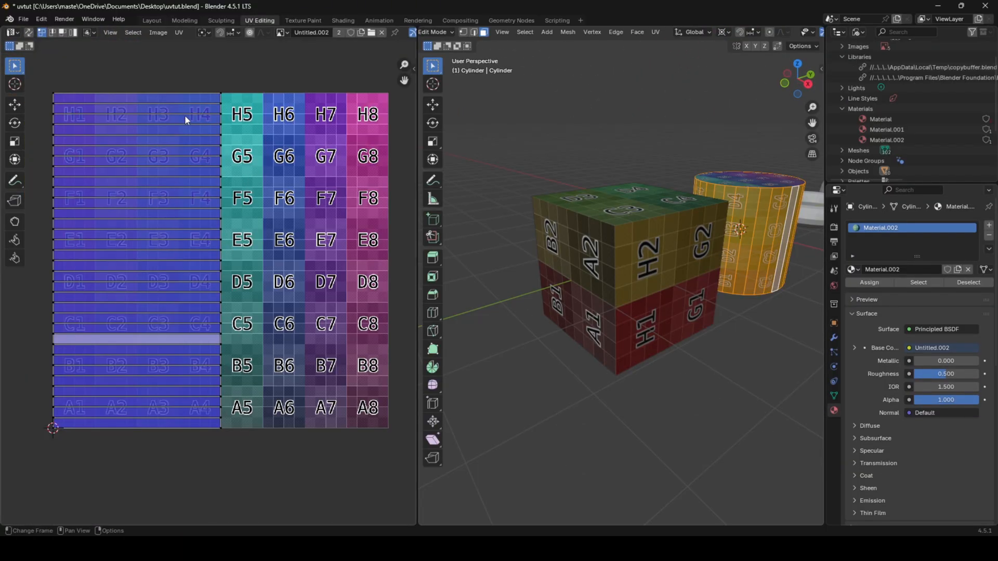
{"action": "middle_click_drag", "start_coordinate": [613, 234], "coordinate": [446, 250], "text": "shift"}
{"action": "key", "text": "2"}
{"action": "left_click", "coordinate": [621, 260]}
{"action": "left_click", "coordinate": [607, 261]}
{"action": "right_click", "coordinate": [659, 282]}
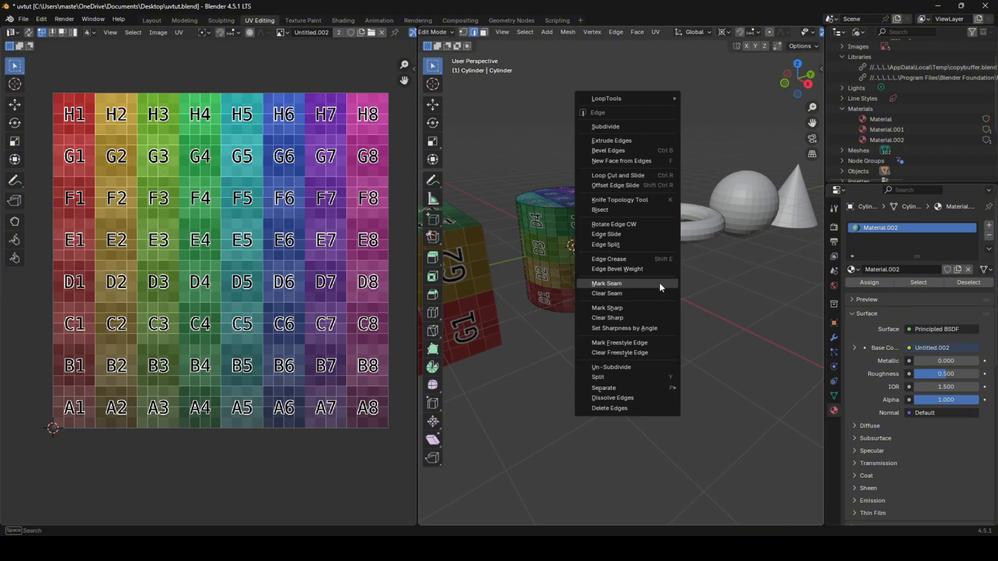
{"action": "left_click", "coordinate": [659, 282]}
{"action": "key", "text": "a"}
{"action": "key", "text": "u"}
{"action": "left_click", "coordinate": [659, 283]}
- Mark the rims of the cylinder's top and bottom caps as seams and unwrap all faces again
{"action": "middle_click_drag", "start_coordinate": [608, 281], "coordinate": [653, 367]}
{"action": "key", "text": "alt+a"}
{"action": "key", "text": "a"}
{"action": "right_click", "coordinate": [668, 323]}
{"action": "left_click", "coordinate": [668, 324]}
{"action": "key", "text": "u"}
{"action": "left_click", "coordinate": [658, 308]}
{"action": "key", "text": "Tab"}
{"action": "key", "text": "Tab"}
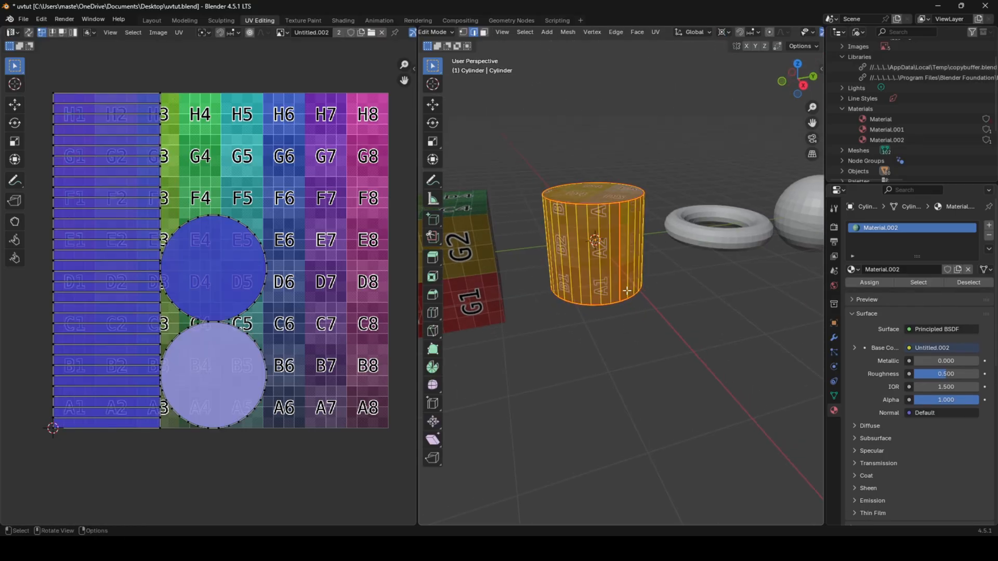
- Switch to editing the cube and select its top and bottom faces to examine their UV islands
{"action": "left_click", "coordinate": [631, 275]}
{"action": "middle_click_drag", "start_coordinate": [651, 310], "coordinate": [559, 359]}
{"action": "scroll", "coordinate": [669, 314], "scroll_direction": "up", "scroll_amount": 3}
{"action": "scroll", "coordinate": [584, 333], "scroll_direction": "down", "scroll_amount": 4}
{"action": "scroll", "coordinate": [590, 338], "scroll_direction": "up", "scroll_amount": 4}
{"action": "key", "text": "Tab"}
{"action": "left_click", "coordinate": [603, 348]}
{"action": "key", "text": "Tab"}
{"action": "key", "text": "3"}
{"action": "left_click", "coordinate": [539, 314]}
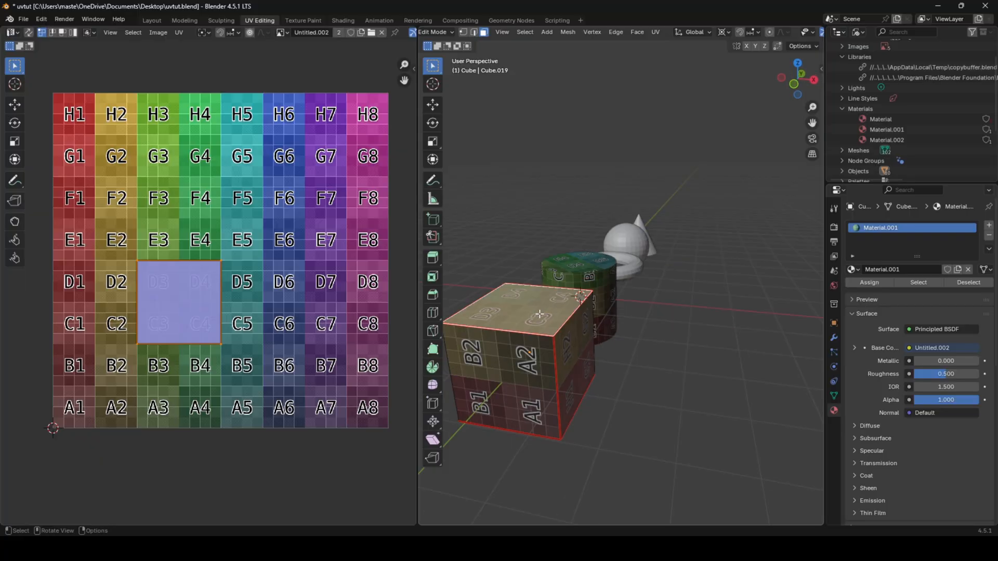
{"action": "middle_click_drag", "start_coordinate": [572, 393], "coordinate": [574, 360]}
{"action": "left_click", "coordinate": [548, 328], "text": "shift"}
- Switch to editing the cylinder and select its two caps, followed by its ring of side faces, to examine their UV islands
{"action": "key", "text": "Tab"}
{"action": "left_click", "coordinate": [642, 302]}
{"action": "key", "text": "Tab"}
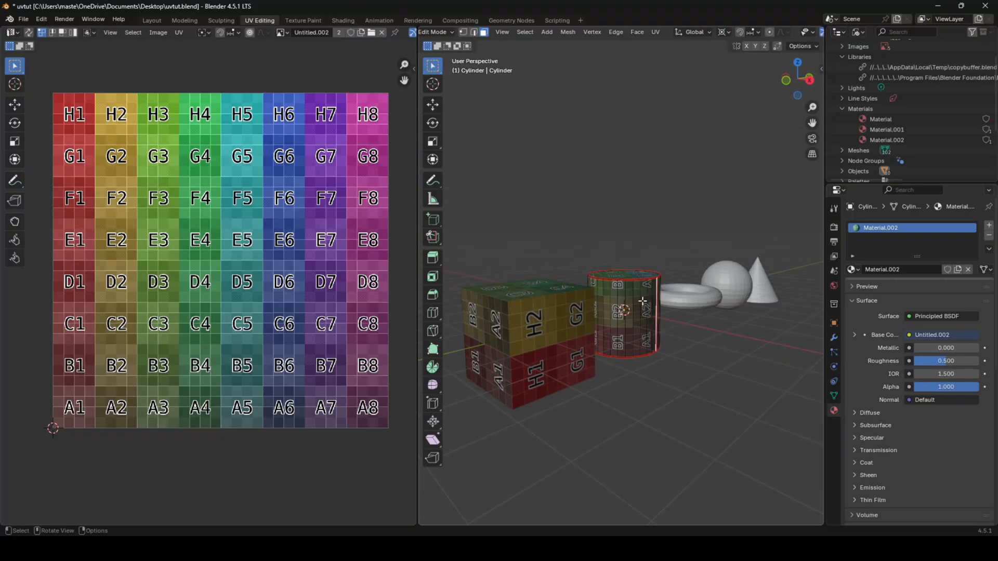
{"action": "middle_click_drag", "start_coordinate": [636, 277], "coordinate": [646, 286]}
{"action": "left_click", "coordinate": [634, 434], "text": "shift"}
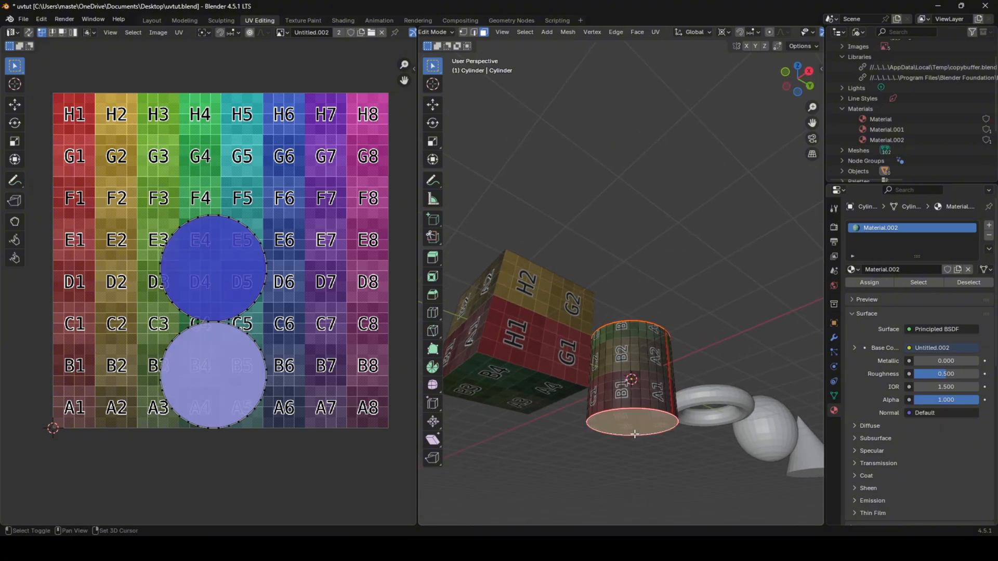
{"action": "left_click", "coordinate": [644, 368], "text": "alt"}
- Edit the cube and cylinder together and select the side faces of both to compare their UV strips
{"action": "key", "text": "Tab"}
{"action": "left_click", "coordinate": [563, 335], "text": "shift"}
{"action": "key", "text": "Tab"}
{"action": "left_click", "coordinate": [579, 338], "text": "alt"}
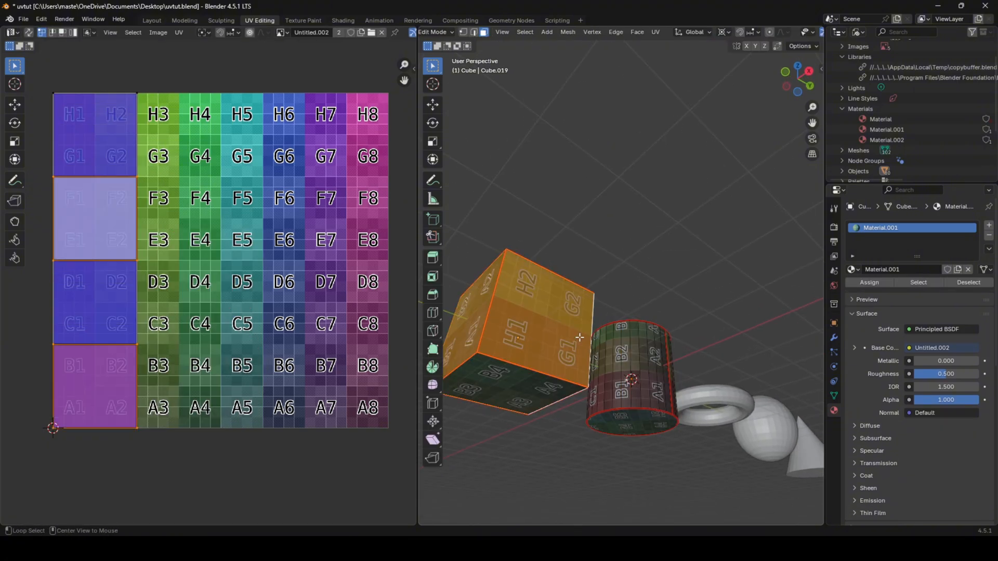
{"action": "key", "text": "a"}
{"action": "middle_click_drag", "start_coordinate": [579, 338], "coordinate": [600, 426]}
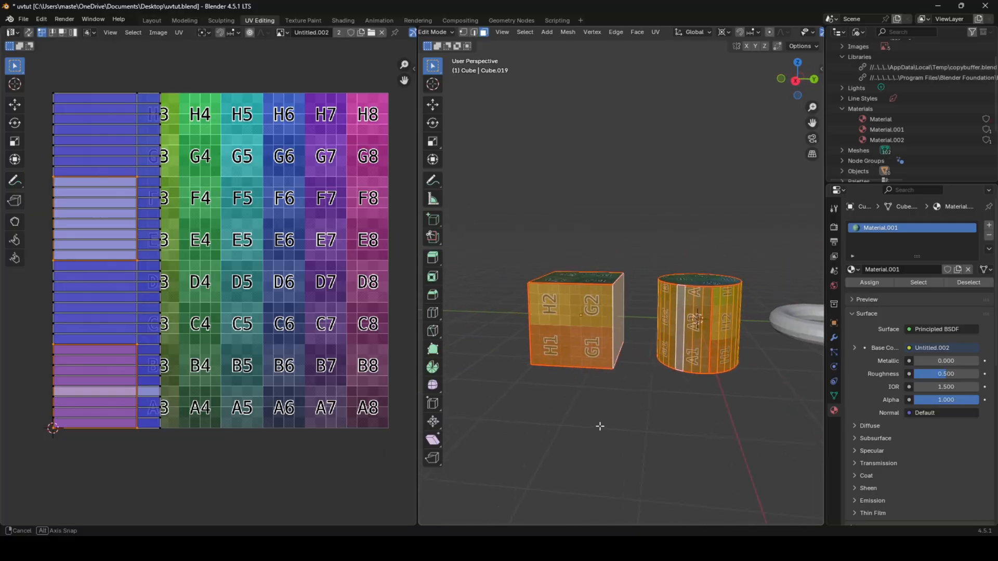
- Select the cylinder's side face beside the seam, followed by the vertical seam edge, and inspect how the texture meets there
{"action": "left_click", "coordinate": [675, 338]}
{"action": "key", "text": "KP_Decimal"}
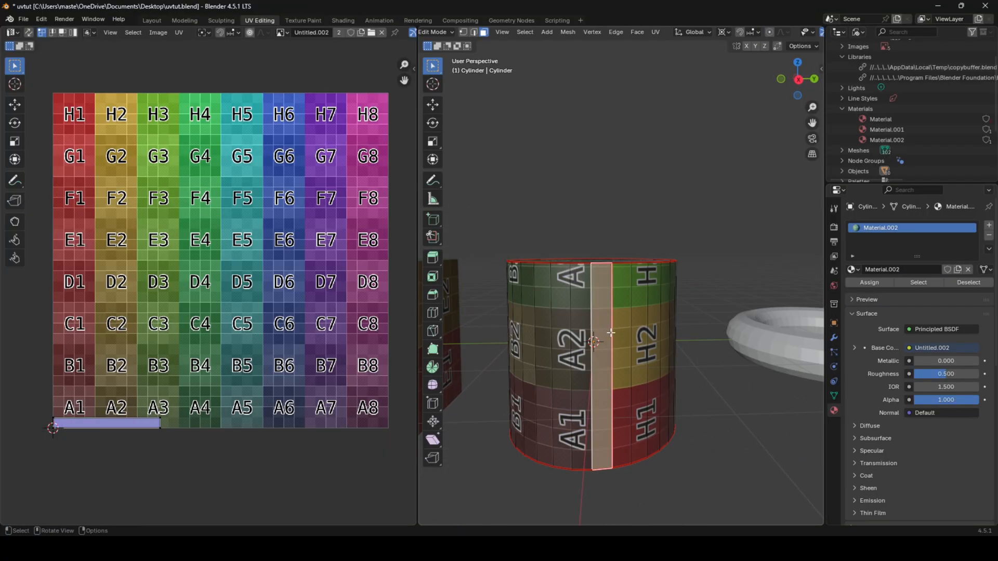
{"action": "middle_click_drag", "start_coordinate": [618, 330], "coordinate": [622, 363]}
{"action": "key", "text": "2"}
{"action": "scroll", "coordinate": [615, 340], "scroll_direction": "down", "scroll_amount": 5}
{"action": "scroll", "coordinate": [622, 362], "scroll_direction": "up", "scroll_amount": 5}
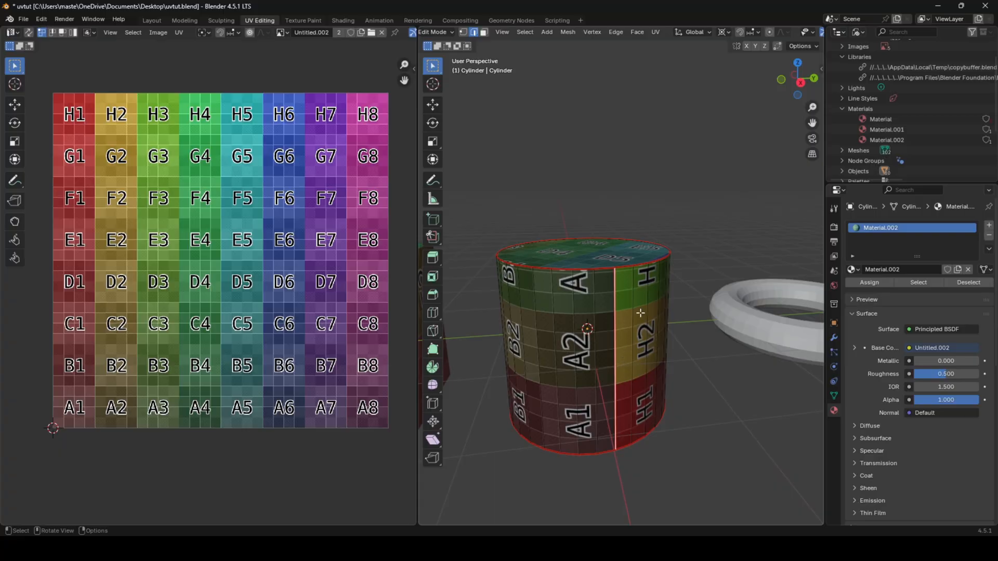
{"action": "scroll", "coordinate": [705, 320], "scroll_direction": "down", "scroll_amount": 5}
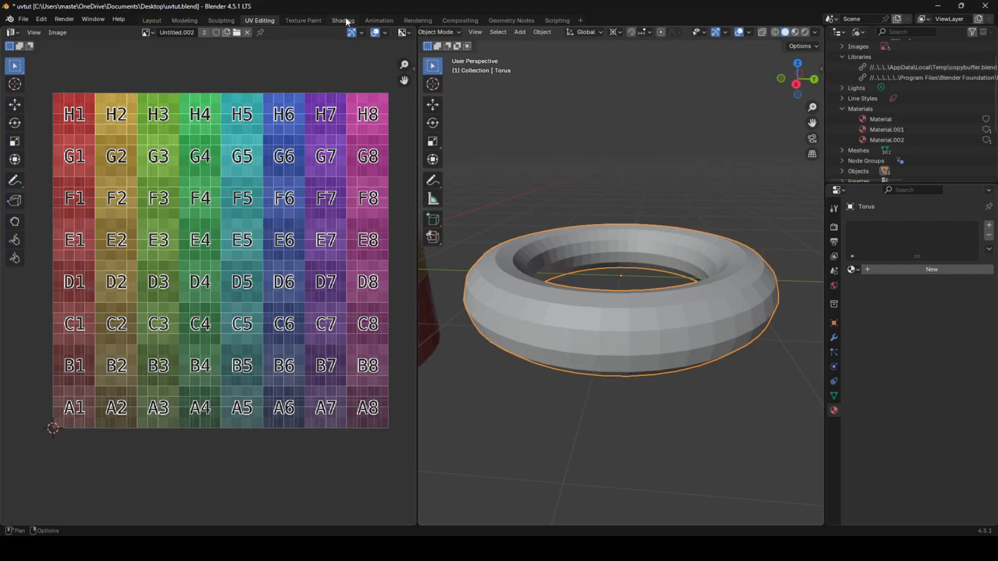
- Give the torus a new material with the Untitled.002 image texture feeding Base Color, and apply Shade Auto Smooth to it
{"action": "left_click", "coordinate": [343, 20]}
{"action": "left_click", "coordinate": [510, 317]}
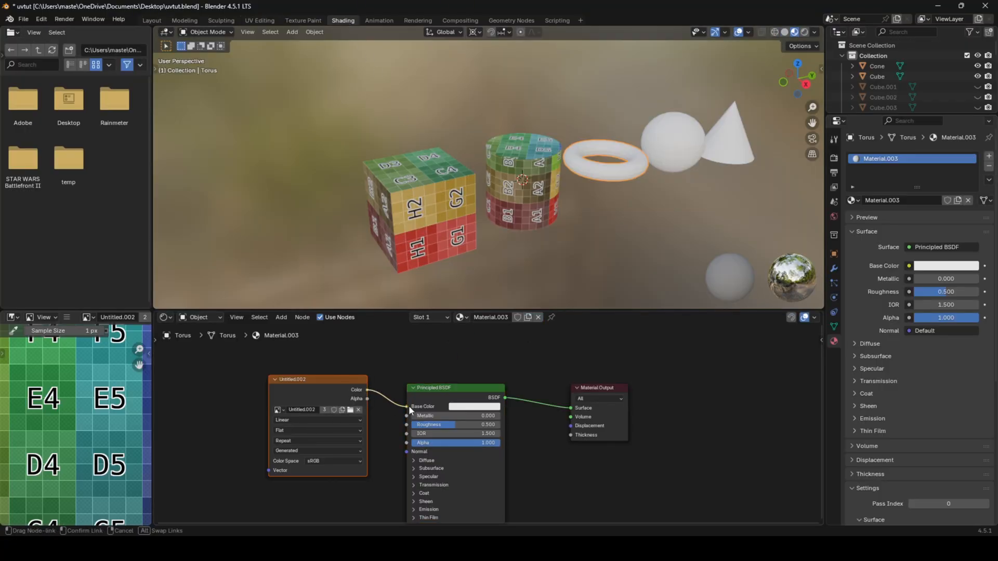
{"action": "left_click", "coordinate": [151, 21]}
{"action": "key", "text": "KP_Decimal"}
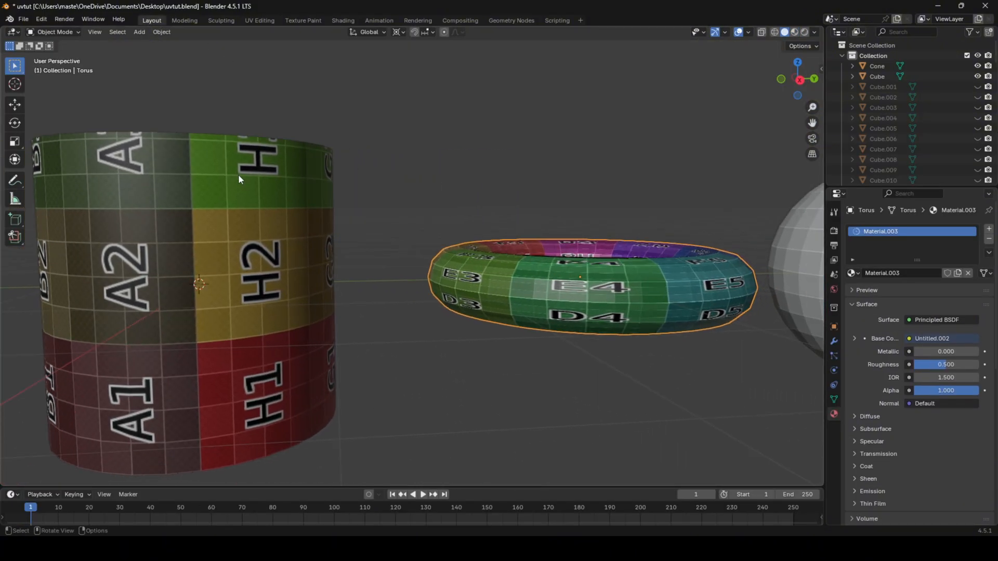
{"action": "right_click", "coordinate": [238, 173]}
{"action": "left_click", "coordinate": [240, 175]}
{"action": "middle_click_drag", "start_coordinate": [256, 167], "coordinate": [400, 216]}
- Mark the edge loop around the torus's inner hole as a seam, unwrap all faces, and inspect the texture
{"action": "key", "text": "Tab"}
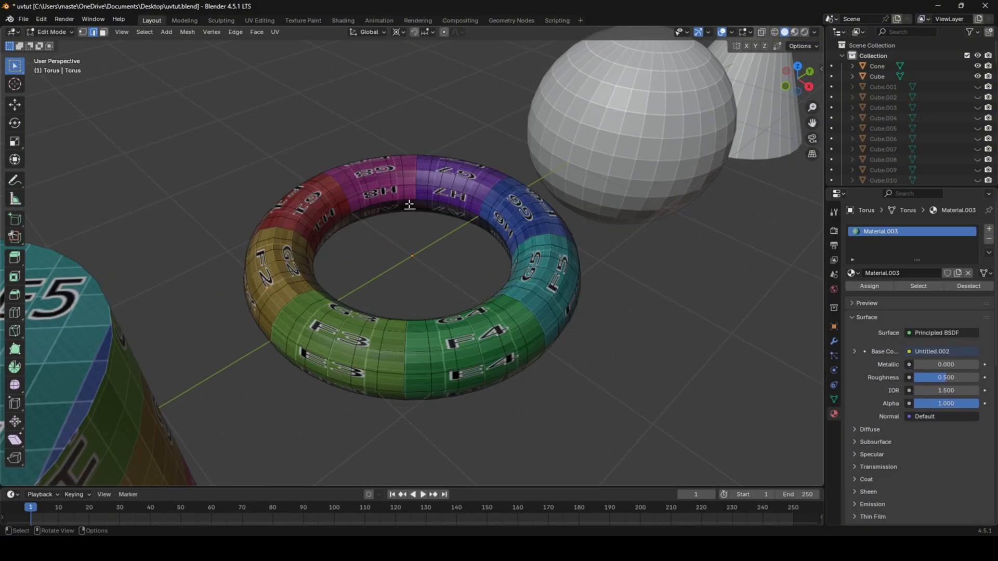
{"action": "right_click", "coordinate": [563, 282]}
{"action": "left_click", "coordinate": [563, 283]}
{"action": "key", "text": "a"}
{"action": "key", "text": "u"}
{"action": "left_click", "coordinate": [563, 283]}
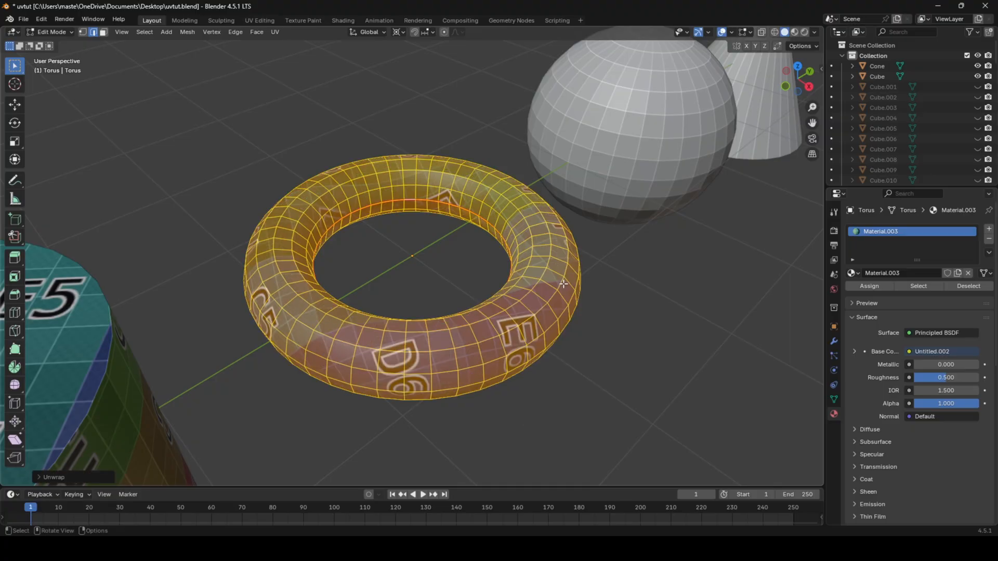
{"action": "key", "text": "Tab"}
{"action": "scroll", "coordinate": [563, 283], "scroll_direction": "down", "scroll_amount": 4}
{"action": "middle_click_drag", "start_coordinate": [562, 283], "coordinate": [529, 296]}
{"action": "scroll", "coordinate": [519, 275], "scroll_direction": "up", "scroll_amount": 4}
- Mark an edge loop around the torus's tube cross-section as a second seam and unwrap all faces again
{"action": "key", "text": "Tab"}
{"action": "scroll", "coordinate": [503, 251], "scroll_direction": "down", "scroll_amount": 5}
{"action": "middle_click_drag", "start_coordinate": [504, 251], "coordinate": [471, 251]}
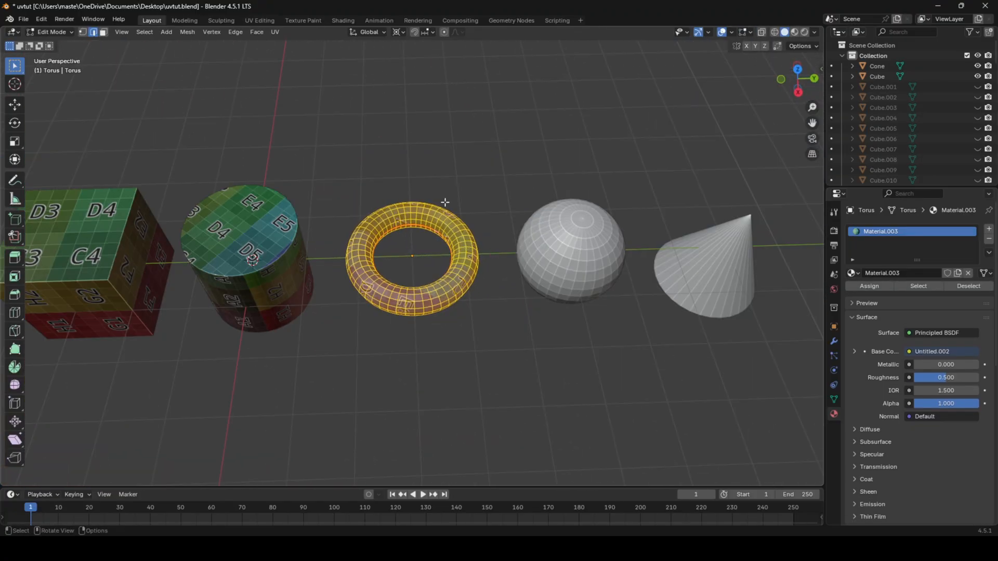
{"action": "left_click", "coordinate": [442, 203]}
{"action": "scroll", "coordinate": [426, 212], "scroll_direction": "up", "scroll_amount": 2}
{"action": "middle_click_drag", "start_coordinate": [529, 291], "coordinate": [424, 333]}
{"action": "scroll", "coordinate": [424, 344], "scroll_direction": "up", "scroll_amount": 2}
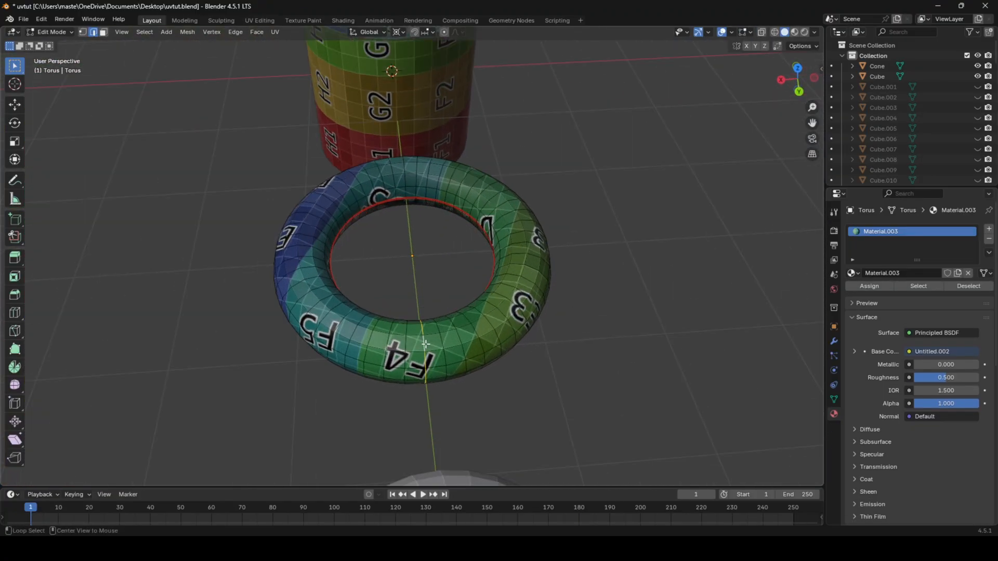
{"action": "right_click", "coordinate": [469, 360]}
{"action": "left_click", "coordinate": [528, 364]}
{"action": "key", "text": "a"}
{"action": "key", "text": "u"}
{"action": "left_click", "coordinate": [528, 364]}
- Apply Shade Smooth to the torus and inspect its UV layout over the color grid with all linked geometry selected
{"action": "key", "text": "Tab"}
{"action": "scroll", "coordinate": [485, 347], "scroll_direction": "down", "scroll_amount": 3}
{"action": "middle_click_drag", "start_coordinate": [485, 347], "coordinate": [521, 207]}
{"action": "right_click", "coordinate": [522, 207]}
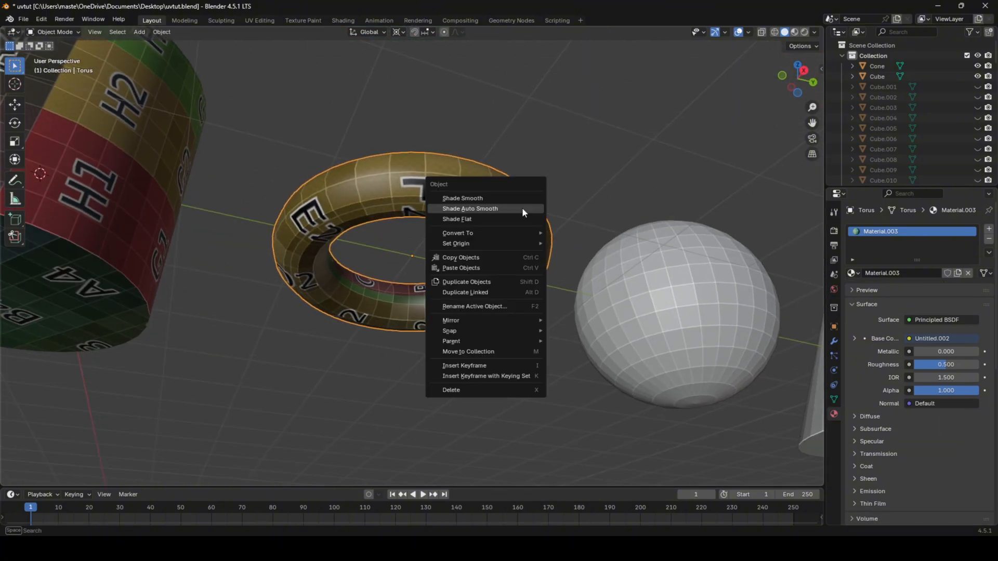
{"action": "left_click", "coordinate": [522, 199]}
{"action": "left_click", "coordinate": [259, 20]}
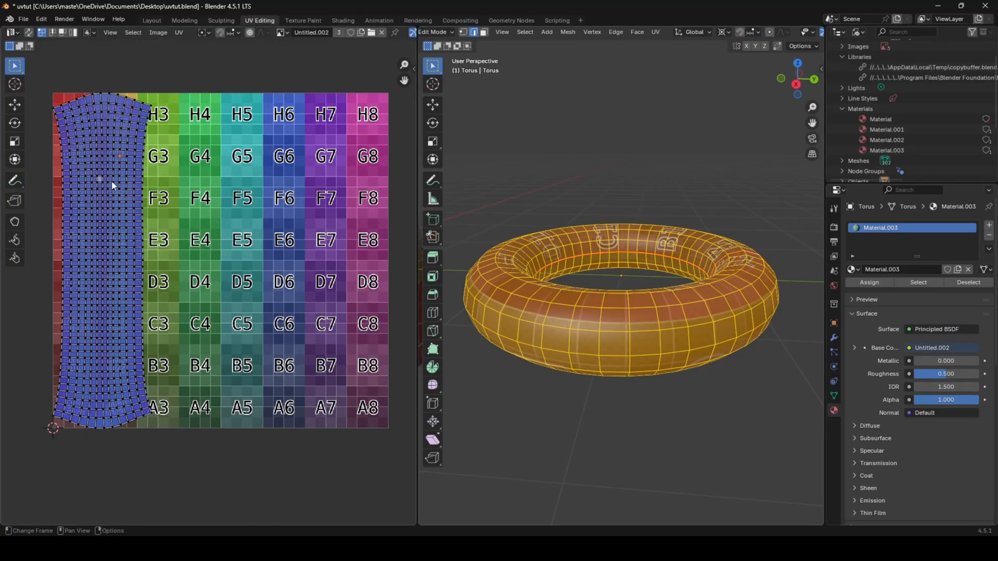
{"action": "key", "text": "l"}
{"action": "key", "text": "alt+a"}
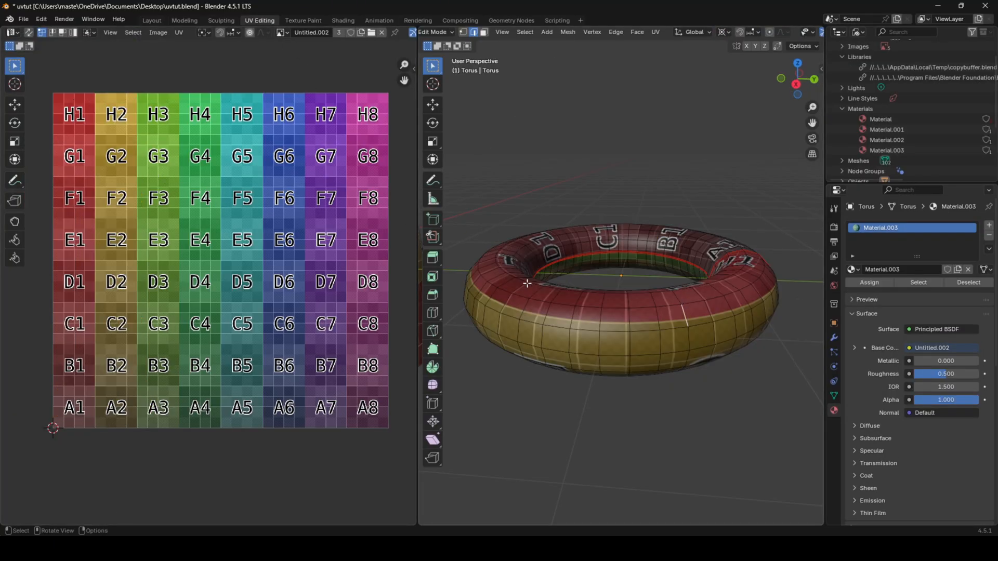
{"action": "key", "text": "ctrl+l"}
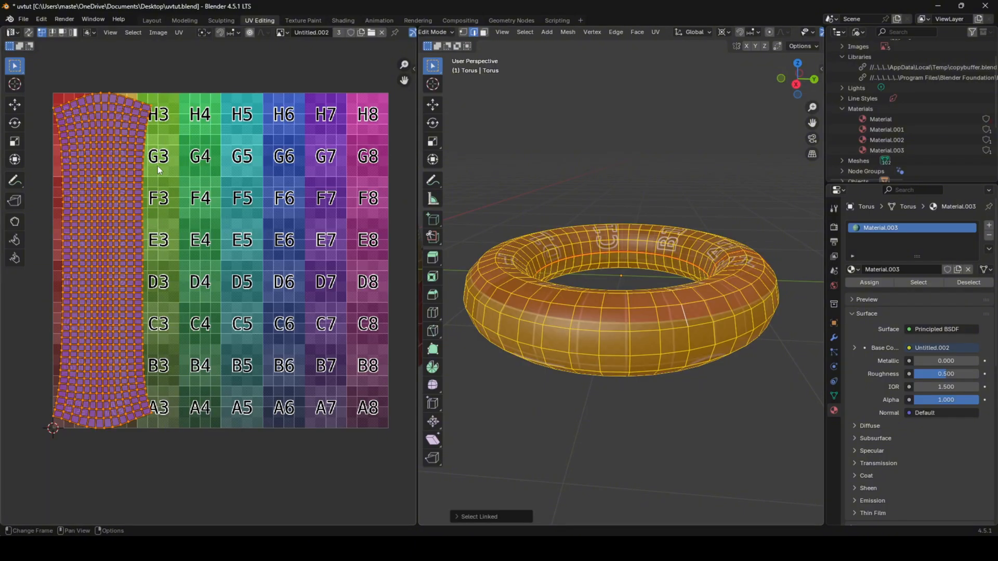
{"action": "left_click", "coordinate": [112, 221]}
- Mark the edge loop around the torus's outer circumference as a seam and unwrap all faces
{"action": "left_click", "coordinate": [152, 20]}
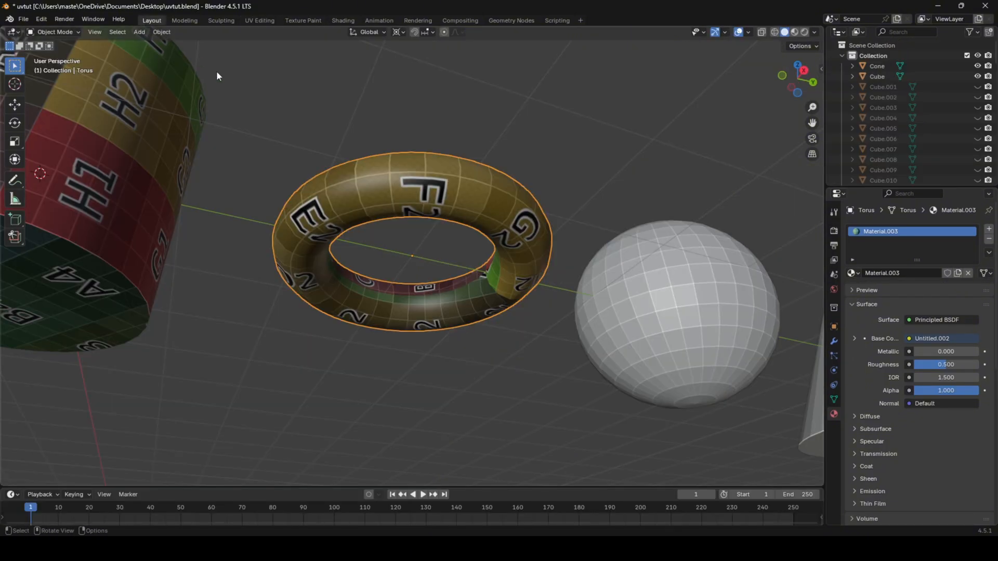
{"action": "scroll", "coordinate": [312, 171], "scroll_direction": "down", "scroll_amount": 3}
{"action": "middle_click_drag", "start_coordinate": [342, 200], "coordinate": [313, 281]}
{"action": "scroll", "coordinate": [364, 294], "scroll_direction": "up", "scroll_amount": 3}
{"action": "key", "text": "Tab"}
{"action": "left_click", "coordinate": [403, 301]}
{"action": "middle_click_drag", "start_coordinate": [403, 301], "coordinate": [506, 297]}
{"action": "left_click", "coordinate": [502, 305], "text": "alt"}
{"action": "right_click", "coordinate": [585, 341]}
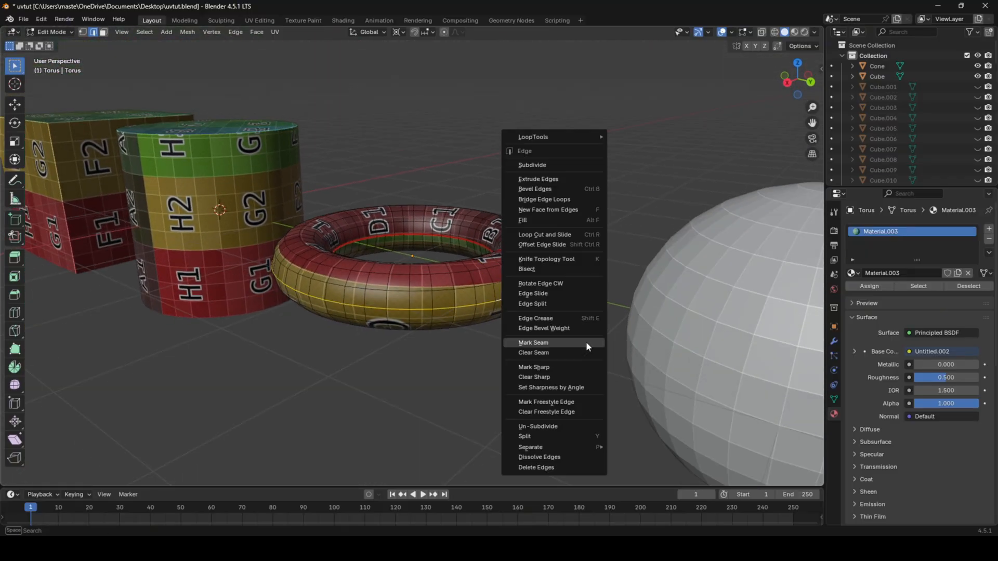
{"action": "left_click", "coordinate": [585, 341]}
{"action": "key", "text": "a"}
{"action": "key", "text": "u"}
{"action": "left_click", "coordinate": [585, 342]}
- Inspect the torus's texture around the outer seam and its UV islands in the UV Editing workspace
{"action": "key", "text": "Tab"}
{"action": "middle_click_drag", "start_coordinate": [491, 257], "coordinate": [510, 243]}
{"action": "key", "text": "Tab"}
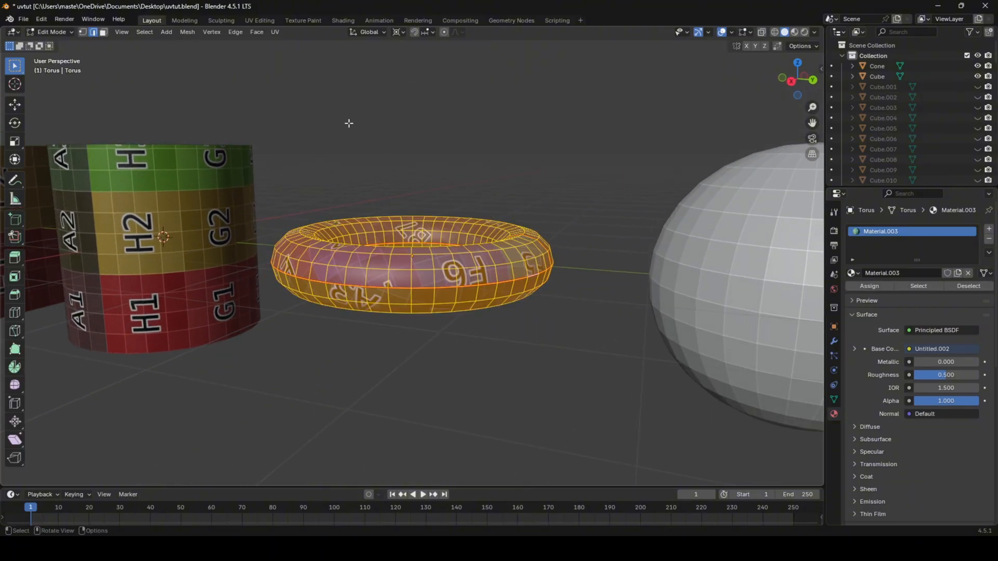
{"action": "left_click", "coordinate": [301, 68]}
{"action": "left_click", "coordinate": [260, 21]}
{"action": "key", "text": "a"}
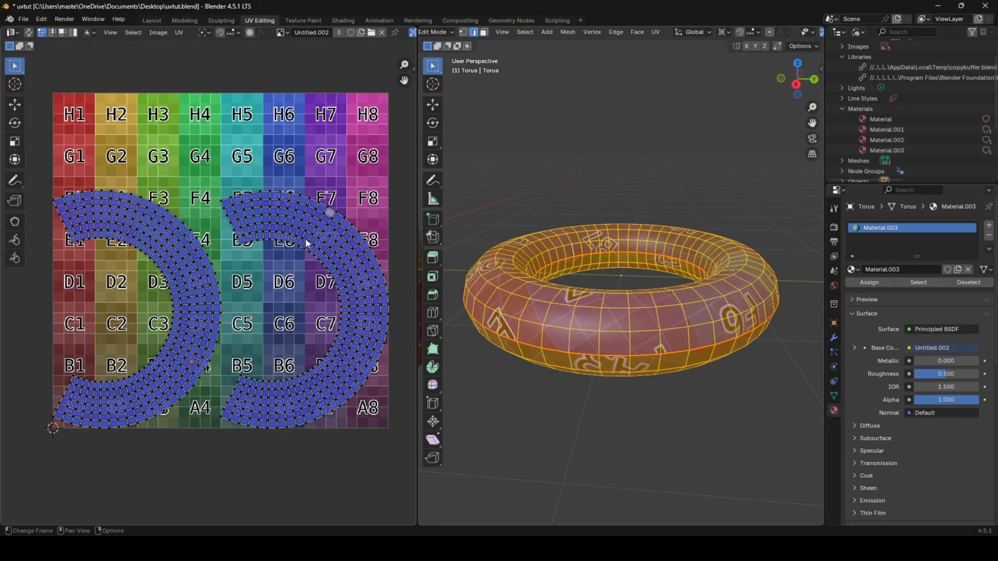
- Clear the seam around the torus's tube cross-section and unwrap all faces again
{"action": "middle_click_drag", "start_coordinate": [582, 280], "coordinate": [547, 252], "text": "shift"}
{"action": "left_click", "coordinate": [547, 253]}
{"action": "middle_click_drag", "start_coordinate": [764, 290], "coordinate": [691, 315]}
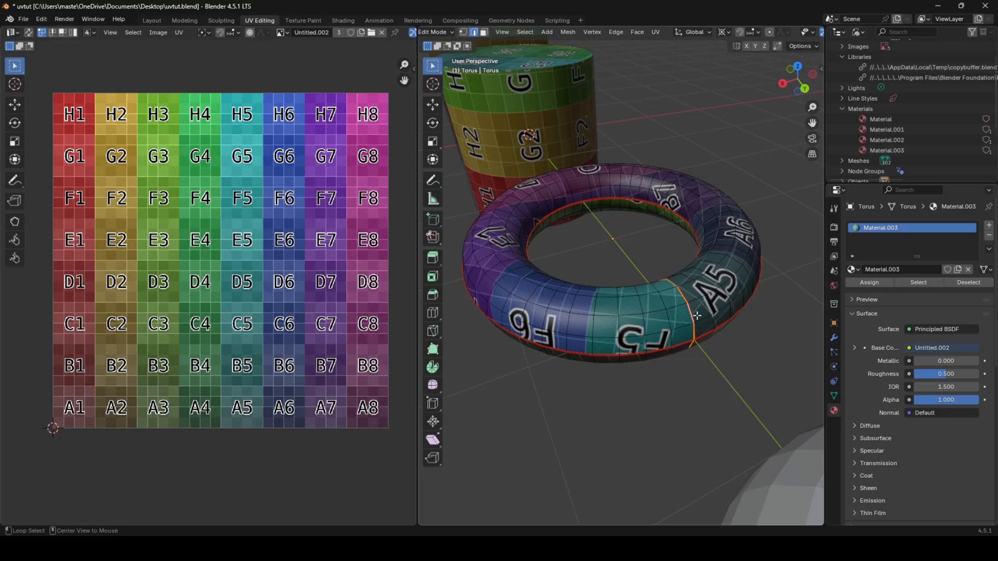
{"action": "right_click", "coordinate": [697, 316]}
{"action": "left_click", "coordinate": [698, 327]}
{"action": "key", "text": "a"}
{"action": "key", "text": "u"}
{"action": "left_click", "coordinate": [698, 328]}
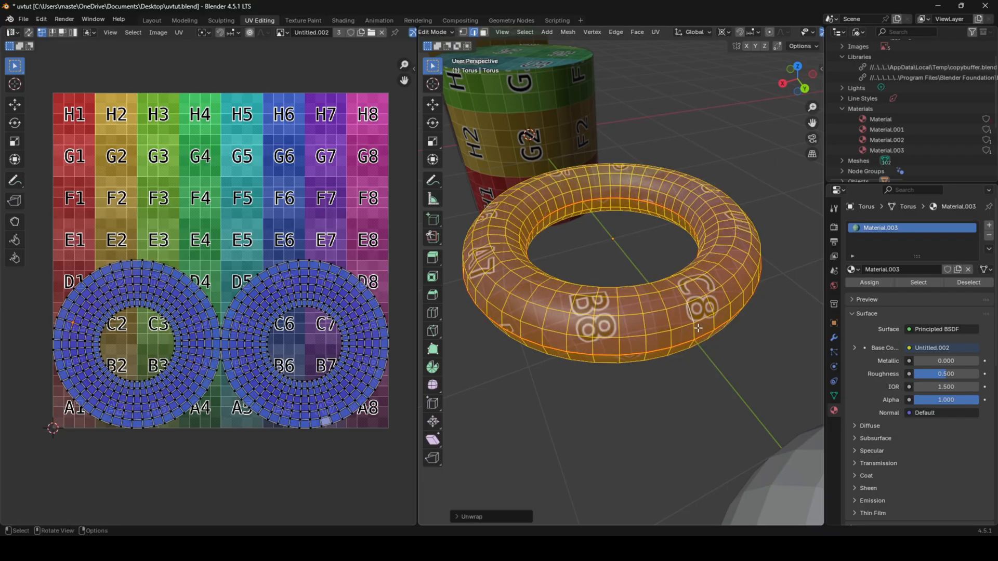
- Inspect the texture on the torus up close along its inner hole and outer edge
{"action": "left_click", "coordinate": [662, 316]}
{"action": "middle_click_drag", "start_coordinate": [670, 339], "coordinate": [720, 336]}
{"action": "key", "text": "a"}
{"action": "left_click", "coordinate": [683, 311]}
{"action": "key", "text": "Tab"}
{"action": "middle_click_drag", "start_coordinate": [674, 277], "coordinate": [716, 298]}
{"action": "scroll", "coordinate": [677, 308], "scroll_direction": "up", "scroll_amount": 4}
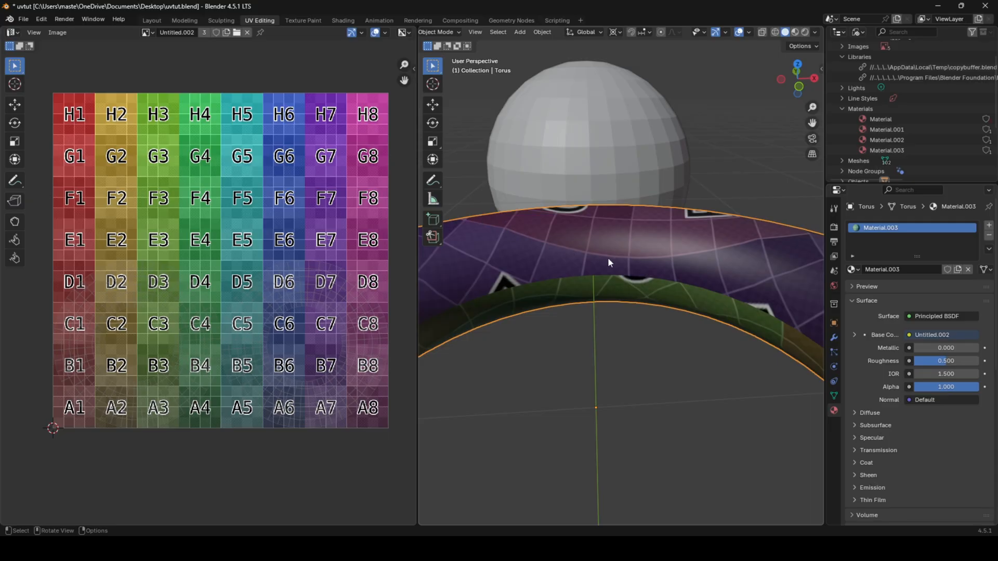
- Undo the cross-section seam removal, the outer loop seam and their unwraps, and inspect the restored torus texture
{"action": "key", "text": "ctrl+z"}
{"action": "key", "text": "ctrl+z"}
{"action": "key", "text": "ctrl+z"}
{"action": "key", "text": "ctrl+z"}
{"action": "key", "text": "ctrl+z"}
{"action": "key", "text": "ctrl+z"}
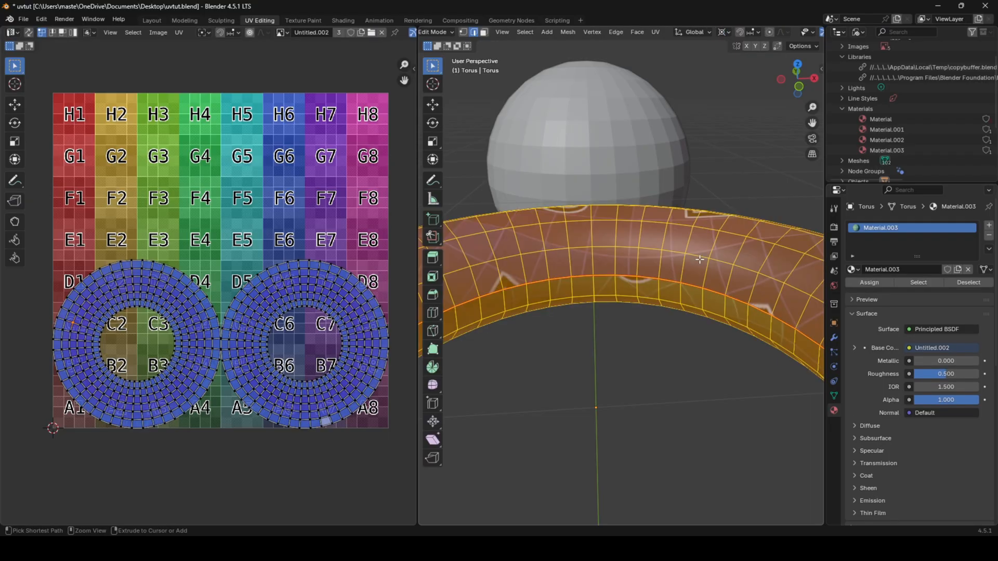
{"action": "key", "text": "ctrl+z"}
{"action": "key", "text": "ctrl+z"}
{"action": "key", "text": "ctrl+z"}
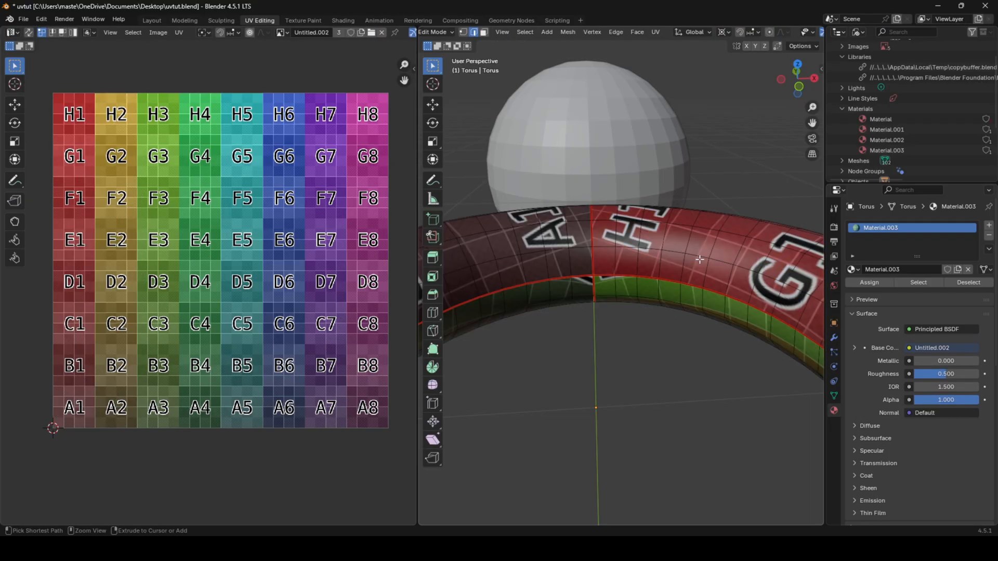
{"action": "scroll", "coordinate": [700, 259], "scroll_direction": "down", "scroll_amount": 4}
{"action": "key", "text": "a"}
{"action": "mouse_move", "coordinate": [700, 259]}
{"action": "middle_mouse_down"}
{"action": "mouse_move", "coordinate": [689, 264]}
{"action": "mouse_move", "coordinate": [797, 264]}
{"action": "mouse_move", "coordinate": [804, 205]}
{"action": "mouse_move", "coordinate": [768, 177]}
{"action": "mouse_move", "coordinate": [701, 265]}
{"action": "middle_mouse_up"}
{"action": "key", "text": "Tab"}
{"action": "middle_click_drag", "start_coordinate": [623, 320], "coordinate": [812, 386]}
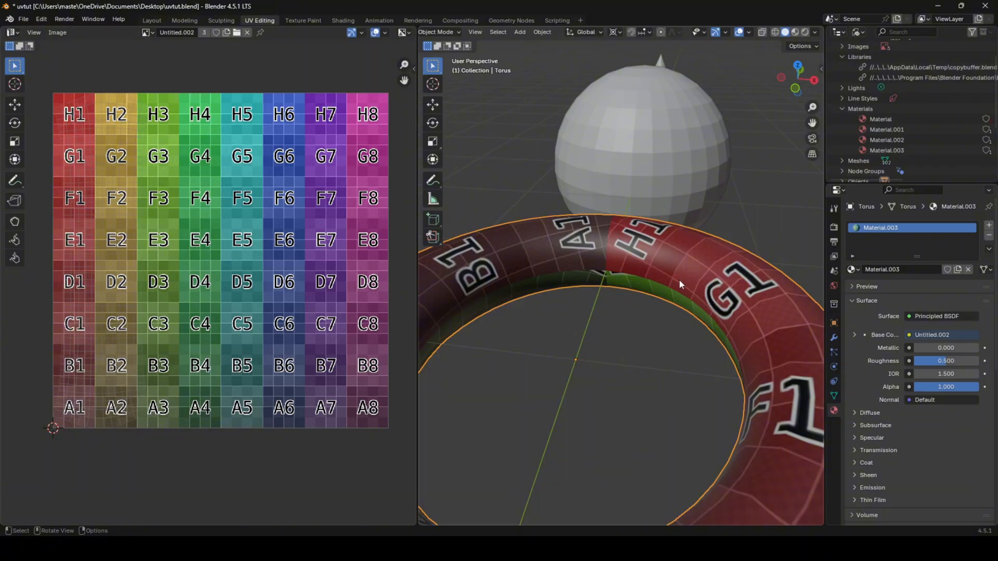
- Apply smooth shading to the sphere and give it a new material with the Untitled.002 image texture feeding Base Color
{"action": "middle_click_drag", "start_coordinate": [679, 279], "coordinate": [586, 326]}
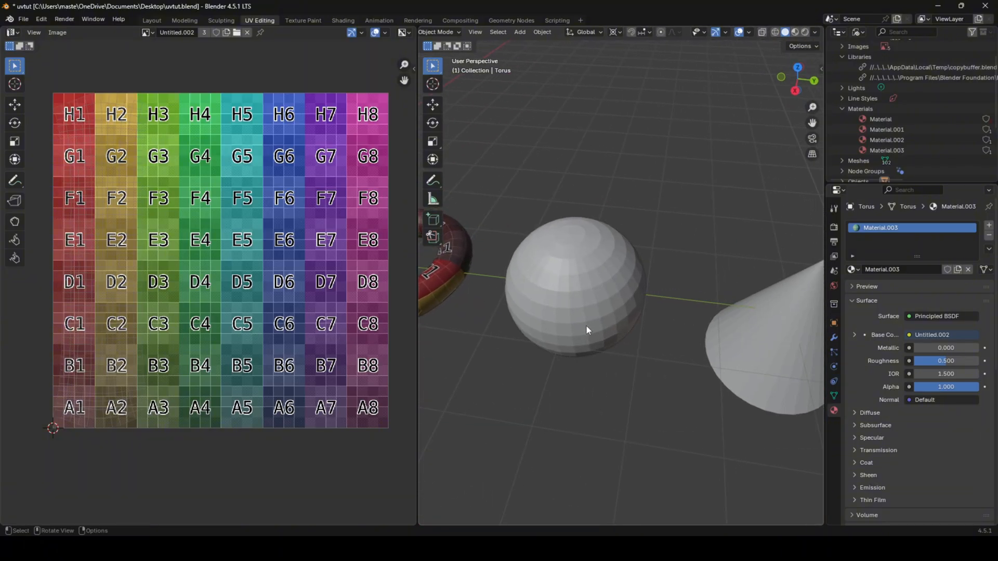
{"action": "left_click", "coordinate": [590, 273]}
{"action": "right_click", "coordinate": [591, 273]}
{"action": "left_click", "coordinate": [584, 257]}
{"action": "left_click", "coordinate": [343, 20]}
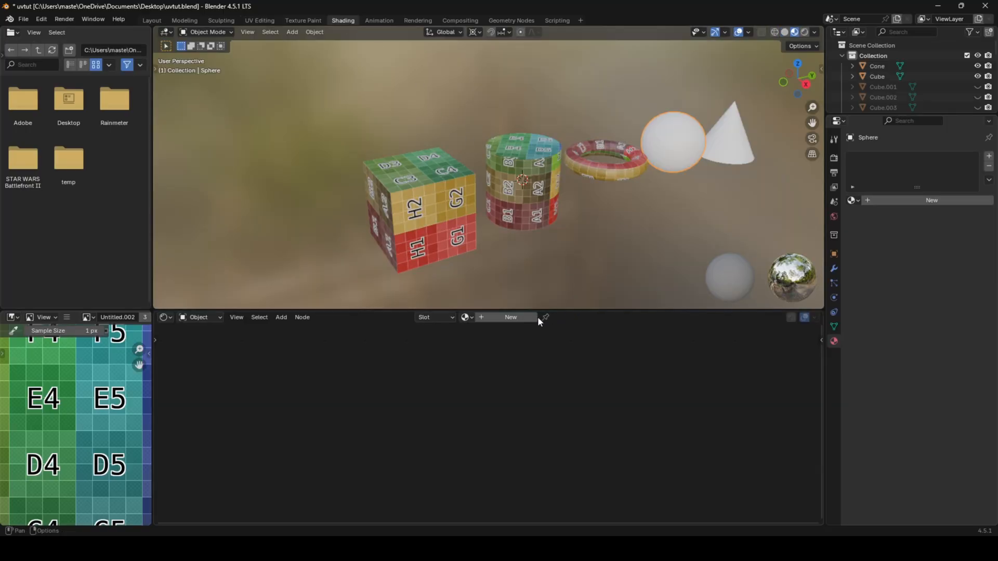
{"action": "left_click", "coordinate": [510, 317]}
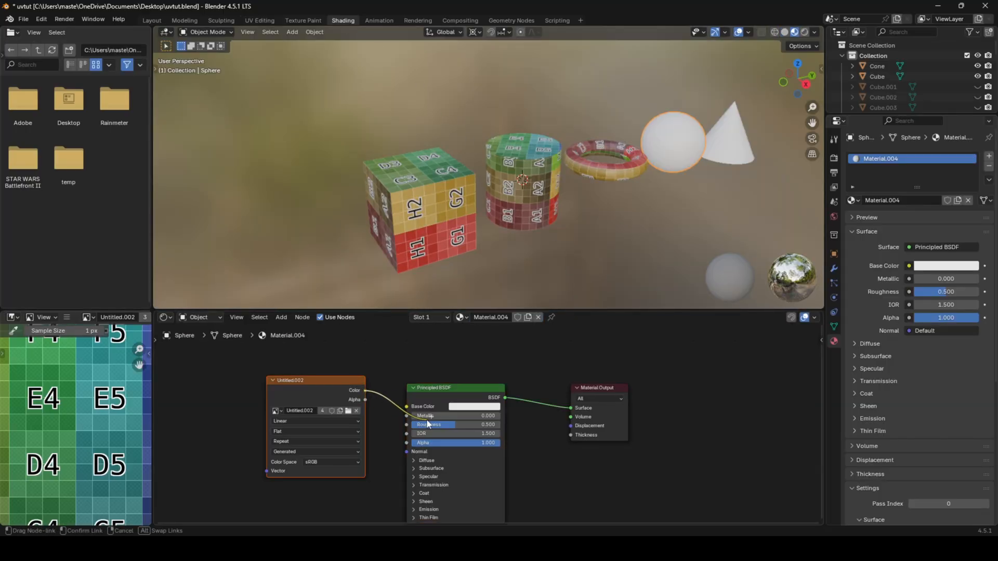
{"action": "left_click", "coordinate": [151, 21]}
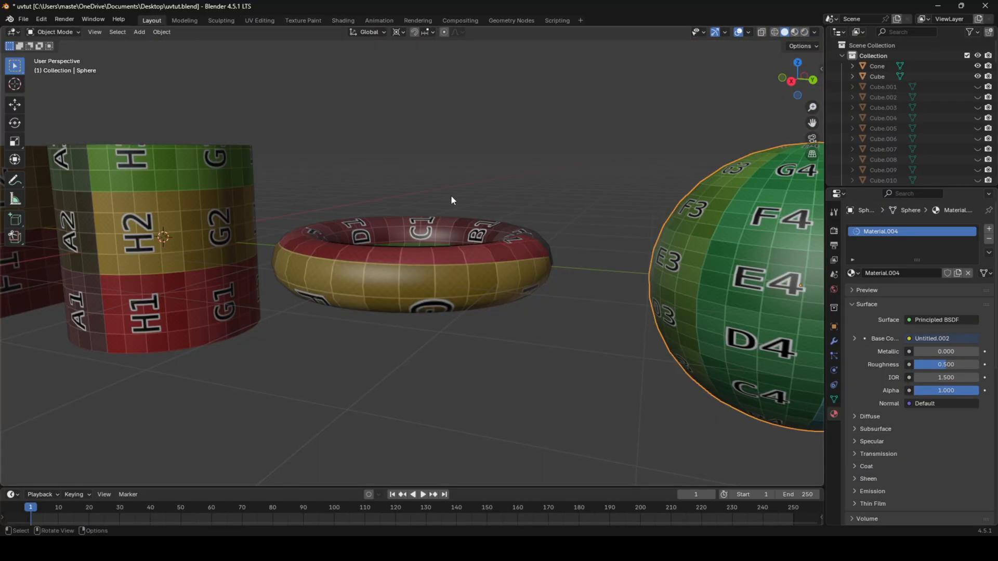
- Mark a full meridian edge loop through the sphere's poles as a seam, unwrap all faces, and inspect the UV layout
{"action": "scroll", "coordinate": [451, 200], "scroll_direction": "down", "scroll_amount": 4}
{"action": "key", "text": "KP_Decimal"}
{"action": "key", "text": "Tab"}
{"action": "left_click", "coordinate": [514, 255]}
{"action": "middle_click_drag", "start_coordinate": [513, 258], "coordinate": [468, 263]}
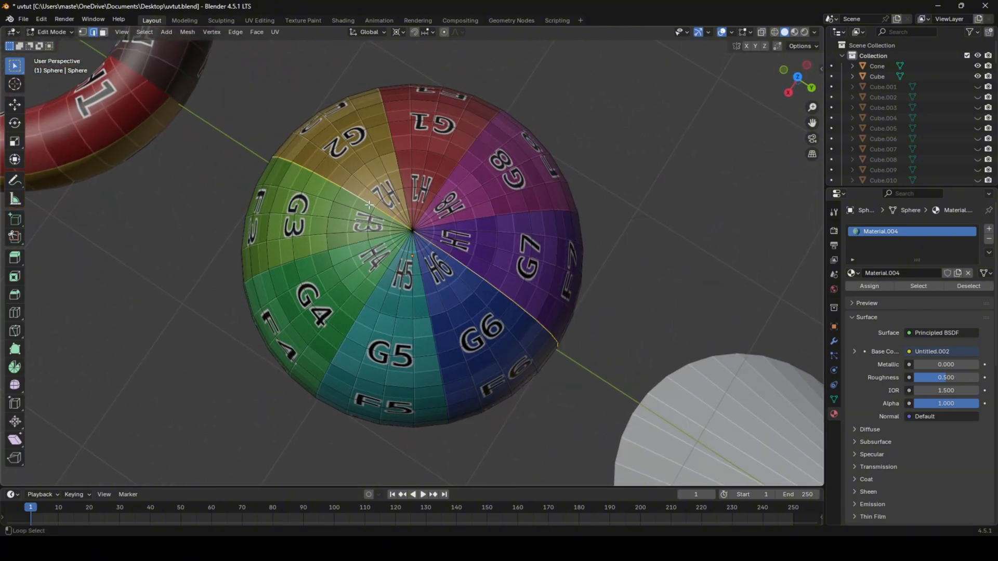
{"action": "right_click", "coordinate": [557, 348]}
{"action": "left_click", "coordinate": [556, 339]}
{"action": "key", "text": "a"}
{"action": "key", "text": "u"}
{"action": "left_click", "coordinate": [557, 322]}
{"action": "key", "text": "Tab"}
{"action": "middle_click_drag", "start_coordinate": [557, 320], "coordinate": [342, 52]}
{"action": "left_click", "coordinate": [267, 20]}
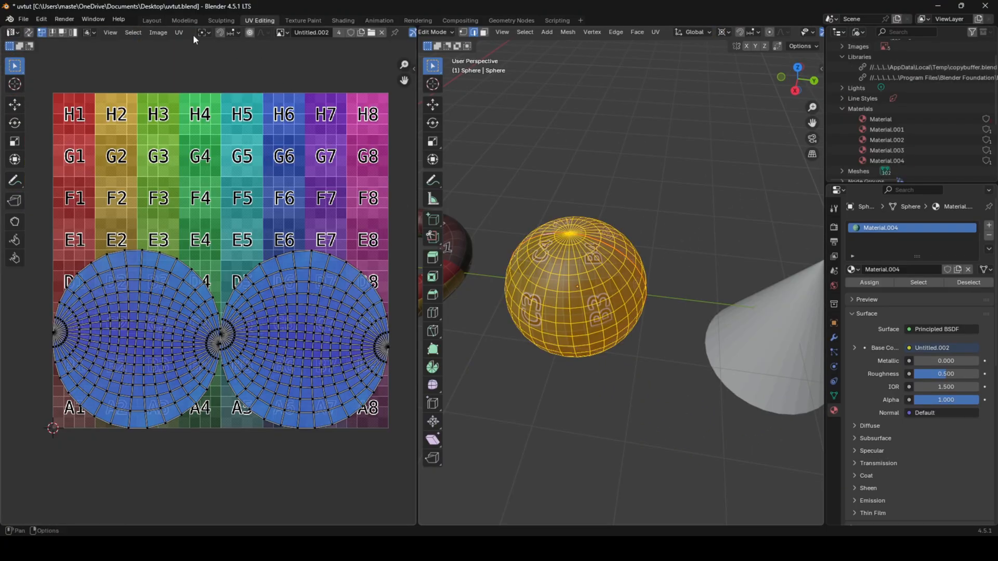
{"action": "left_click", "coordinate": [150, 20]}
- Mark the sphere's equator edge loop as a second seam, unwrap all faces, and inspect the texture
{"action": "key", "text": "Tab"}
{"action": "middle_click_drag", "start_coordinate": [508, 273], "coordinate": [497, 257]}
{"action": "left_click", "coordinate": [483, 271]}
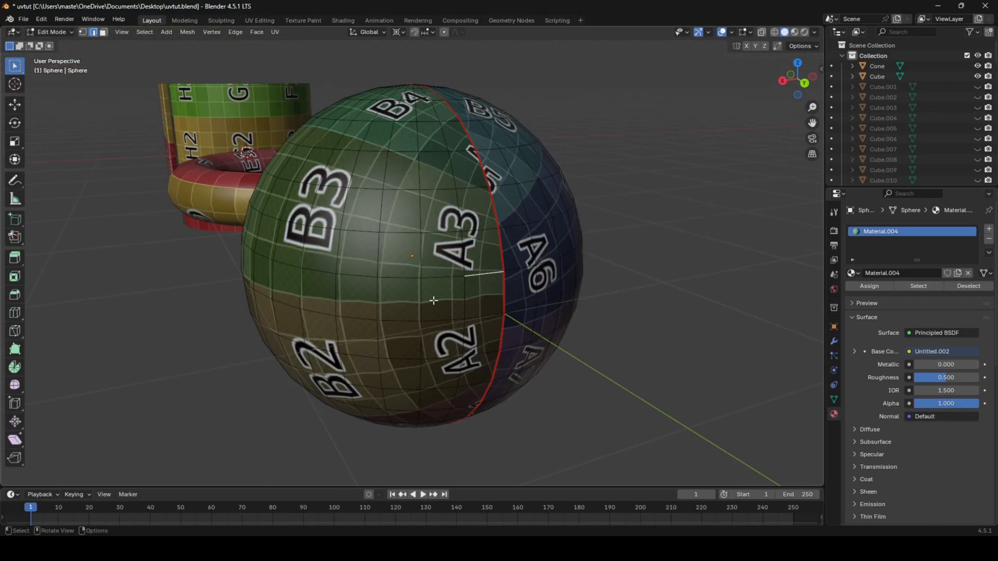
{"action": "middle_click_drag", "start_coordinate": [433, 301], "coordinate": [441, 260]}
{"action": "right_click", "coordinate": [598, 309]}
{"action": "left_click", "coordinate": [598, 309]}
{"action": "key", "text": "a"}
{"action": "key", "text": "u"}
{"action": "left_click", "coordinate": [598, 309]}
{"action": "key", "text": "Tab"}
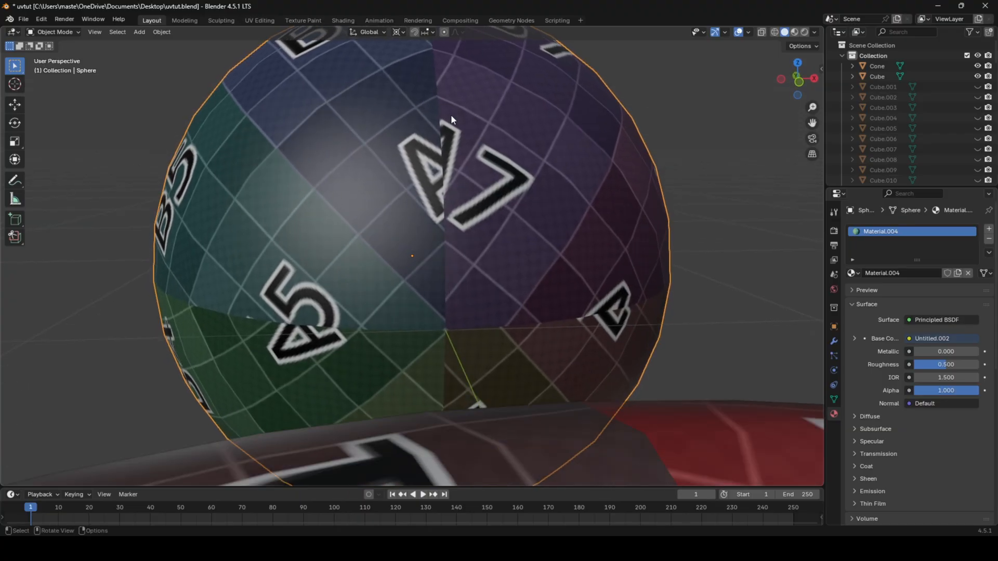
{"action": "middle_click_drag", "start_coordinate": [293, 255], "coordinate": [357, 252]}
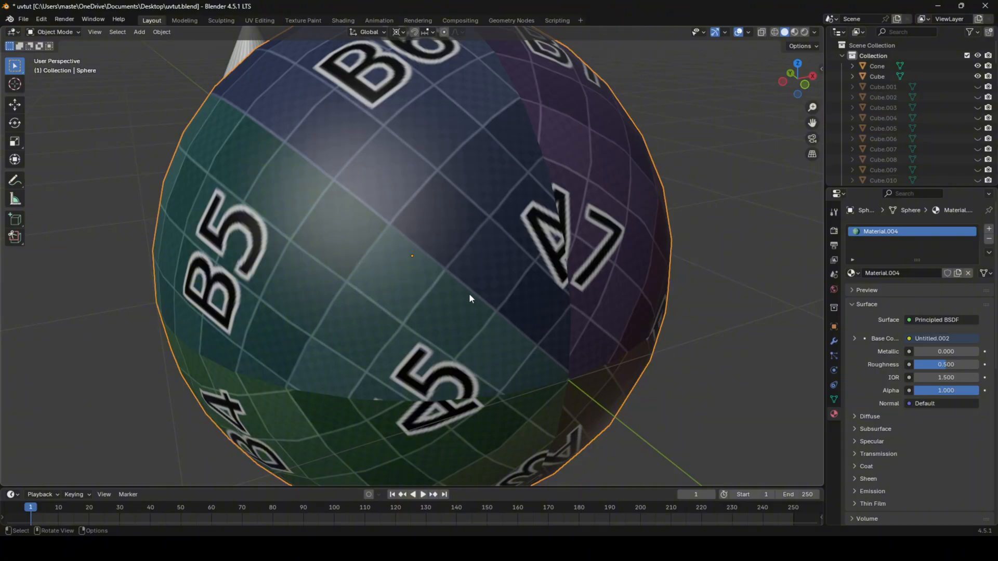
{"action": "middle_click_drag", "start_coordinate": [470, 298], "coordinate": [410, 218]}
- Clear the sphere's equator seam and the half of its meridian seam facing the torus, and unwrap all faces again
{"action": "key", "text": "alt+a"}
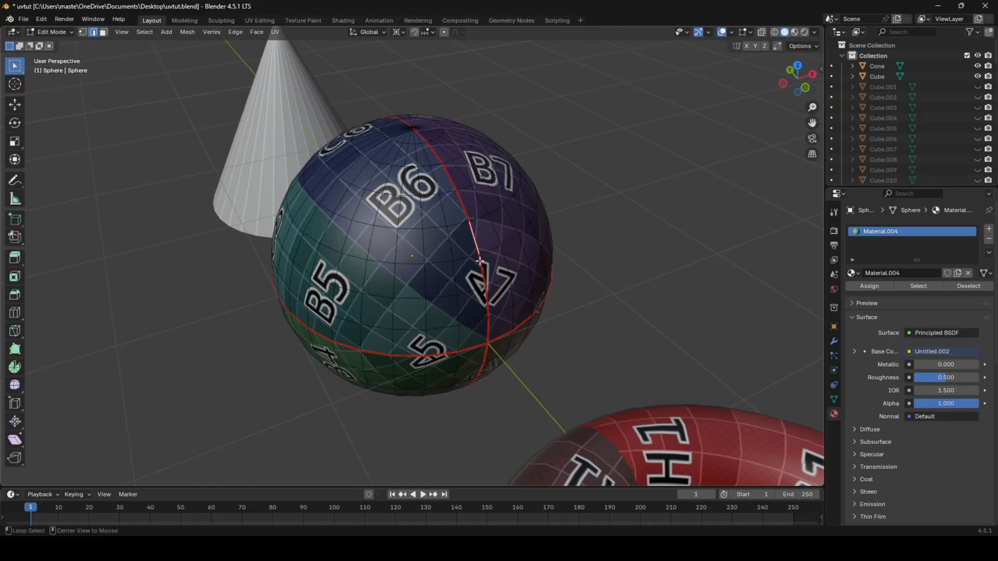
{"action": "right_click", "coordinate": [502, 341]}
{"action": "left_click", "coordinate": [555, 336]}
{"action": "key", "text": "a"}
{"action": "key", "text": "u"}
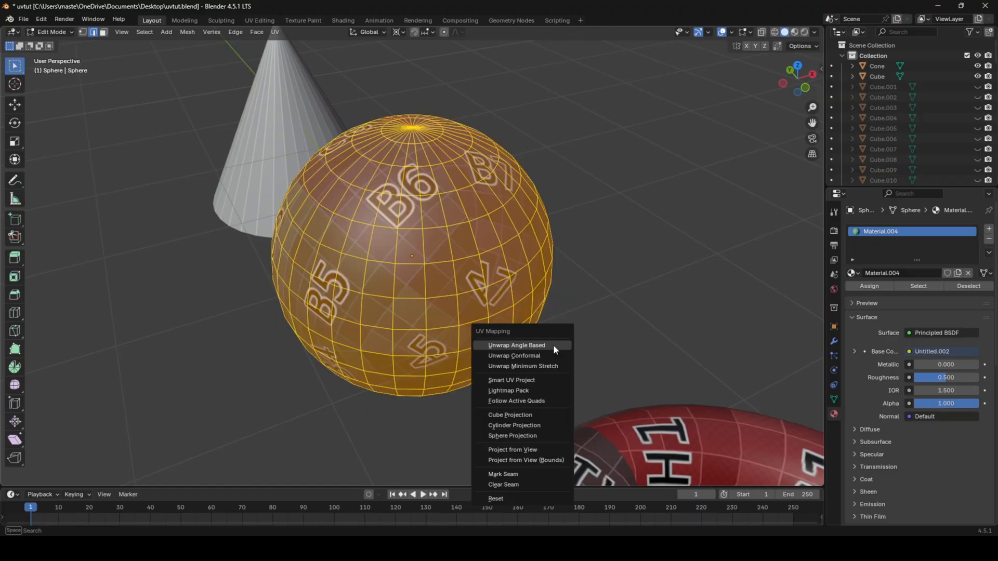
{"action": "left_click", "coordinate": [553, 345]}
{"action": "key", "text": "Tab"}
{"action": "middle_click_drag", "start_coordinate": [553, 344], "coordinate": [488, 255]}
{"action": "key", "text": "Tab"}
{"action": "right_click", "coordinate": [488, 256]}
{"action": "left_click", "coordinate": [494, 257]}
{"action": "key", "text": "a"}
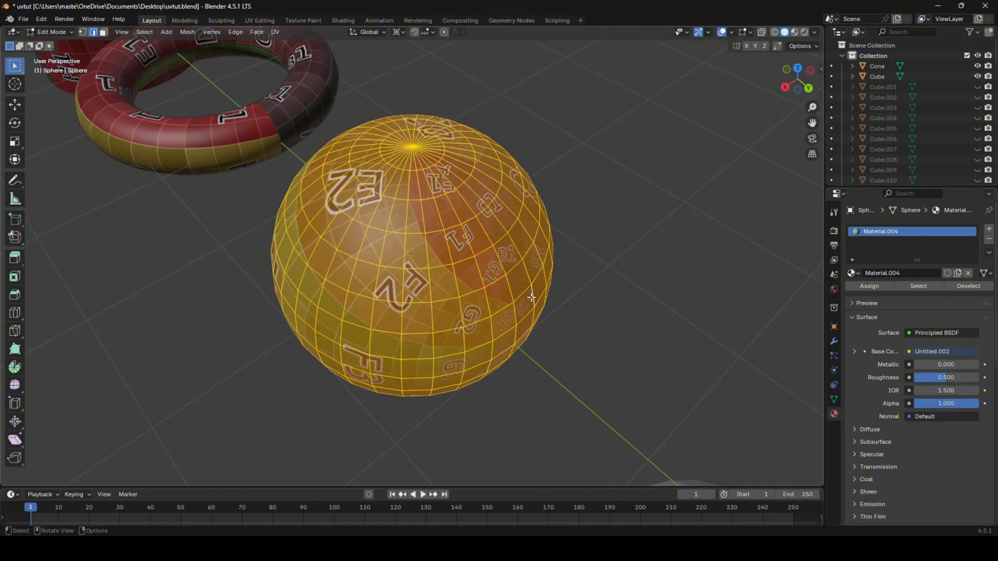
{"action": "key", "text": "u"}
{"action": "left_click", "coordinate": [531, 296]}
{"action": "key", "text": "Tab"}
{"action": "middle_click_drag", "start_coordinate": [532, 296], "coordinate": [481, 254]}
- Mark two horizontal edge loops on the sphere, above and below its middle, as seams and unwrap all faces
{"action": "key", "text": "Tab"}
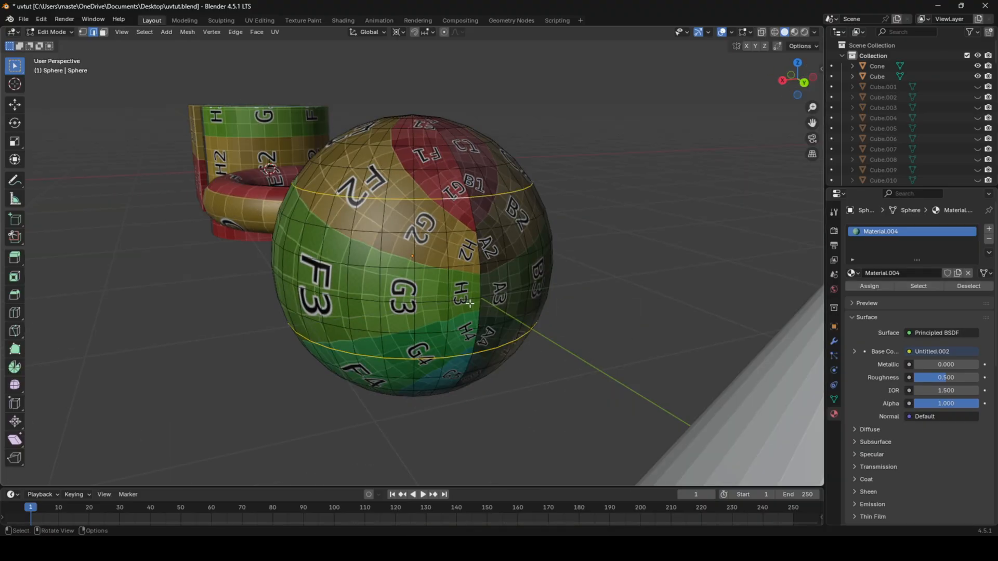
{"action": "right_click", "coordinate": [516, 308]}
{"action": "middle_click_drag", "start_coordinate": [468, 303], "coordinate": [426, 204]}
{"action": "left_click", "coordinate": [515, 300]}
{"action": "key", "text": "a"}
{"action": "key", "text": "u"}
{"action": "left_click", "coordinate": [516, 299]}
- Unwrap all of the sphere's faces once more and inspect how the texture meets between the caps and the middle band
{"action": "key", "text": "alt+a"}
{"action": "key", "text": "a"}
{"action": "key", "text": "u"}
{"action": "left_click", "coordinate": [557, 318]}
{"action": "key", "text": "Tab"}
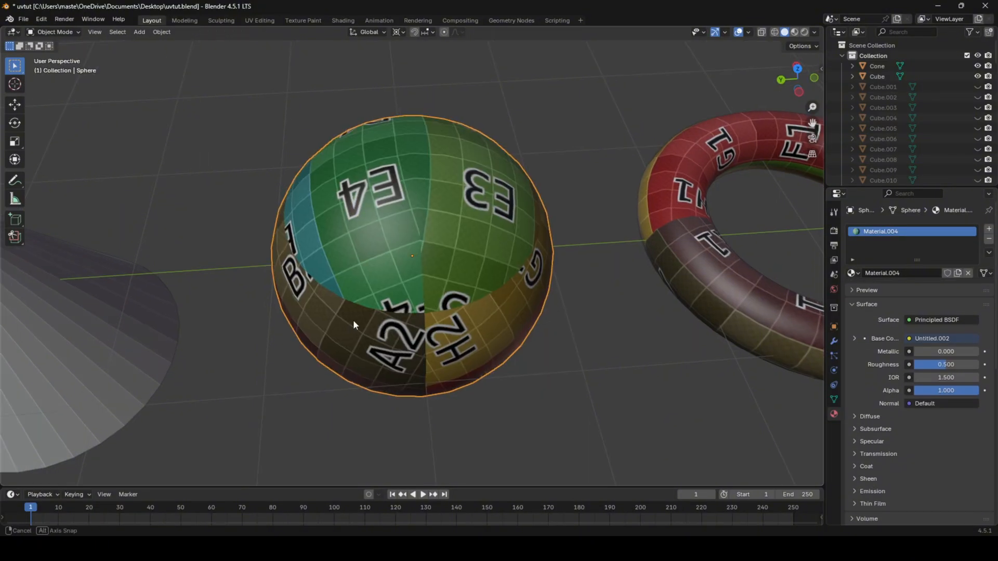
{"action": "middle_click_drag", "start_coordinate": [353, 320], "coordinate": [610, 255]}
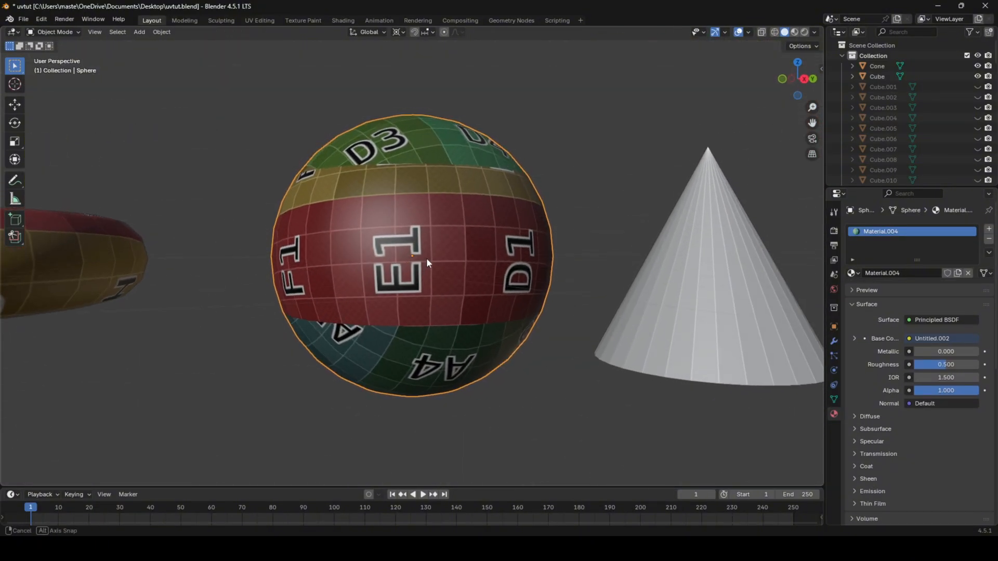
{"action": "middle_click_drag", "start_coordinate": [425, 258], "coordinate": [577, 215]}
- Clear the vertical seam segments running across the sphere's bottom and top caps
{"action": "key", "text": "Tab"}
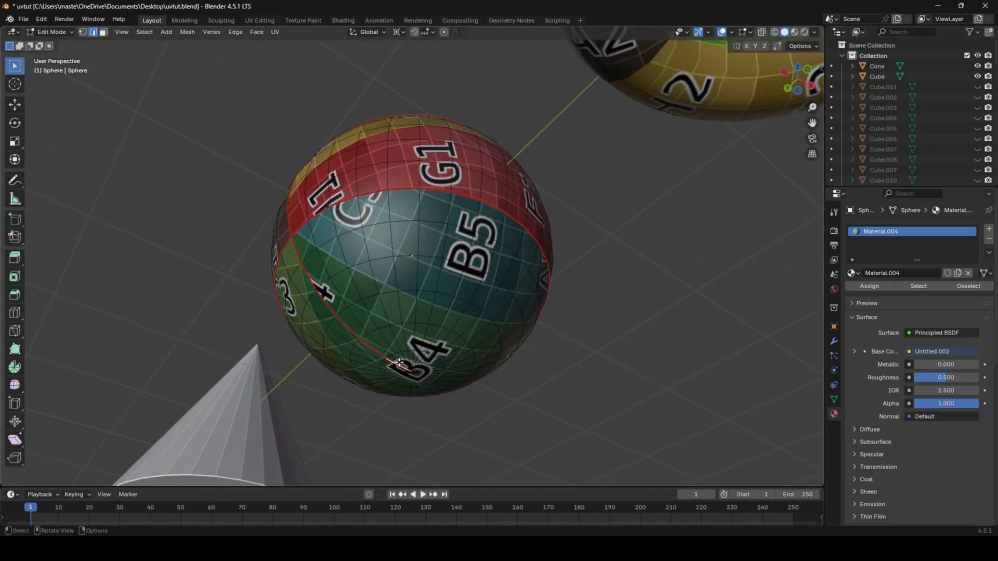
{"action": "middle_click_drag", "start_coordinate": [399, 363], "coordinate": [432, 393]}
{"action": "left_click", "coordinate": [351, 266], "text": "ctrl"}
{"action": "right_click", "coordinate": [410, 299]}
{"action": "left_click", "coordinate": [408, 305]}
{"action": "middle_click_drag", "start_coordinate": [428, 263], "coordinate": [445, 323]}
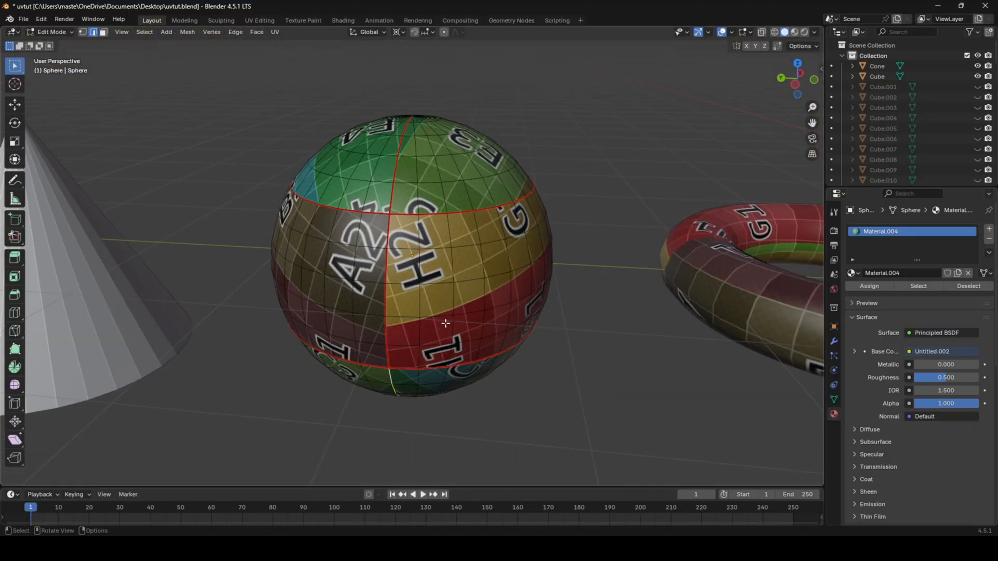
{"action": "middle_click_drag", "start_coordinate": [393, 214], "coordinate": [405, 161]}
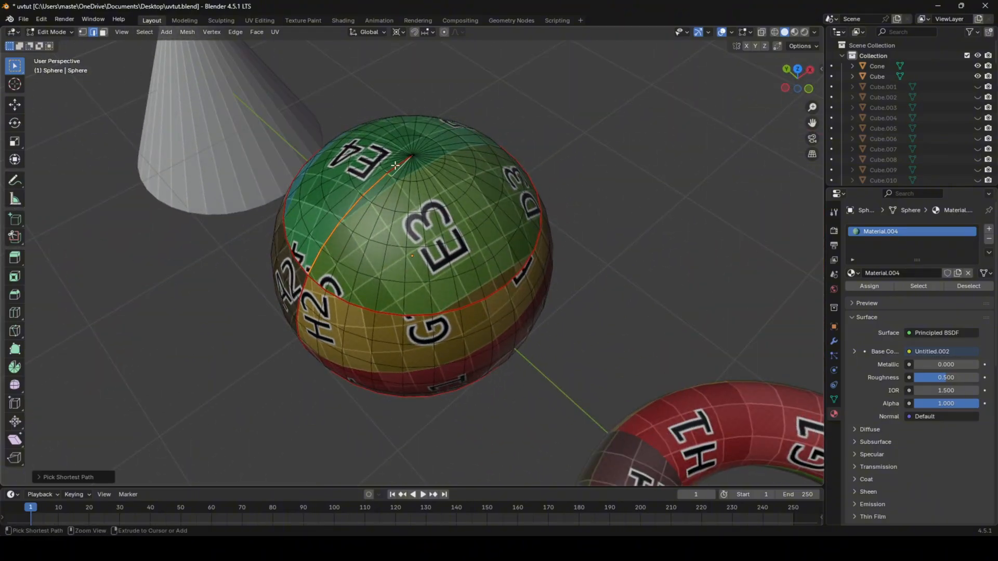
{"action": "right_click", "coordinate": [449, 221]}
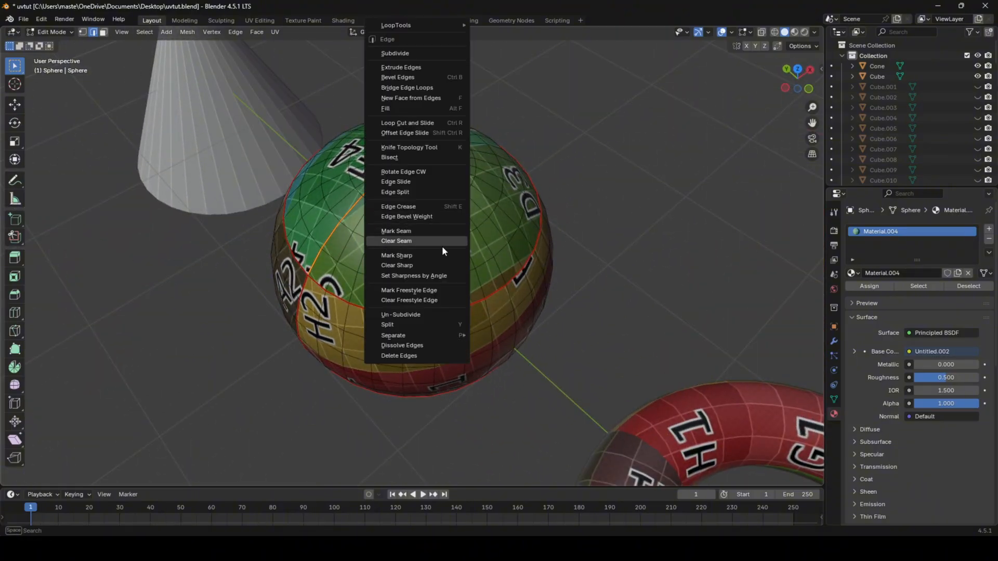
{"action": "left_click", "coordinate": [442, 244]}
- Unwrap all of the sphere's faces with the caps free of vertical seams and inspect the top cap's texture
{"action": "key", "text": "a"}
{"action": "key", "text": "u"}
{"action": "left_click", "coordinate": [514, 258]}
{"action": "key", "text": "Tab"}
{"action": "middle_click_drag", "start_coordinate": [545, 310], "coordinate": [549, 348]}
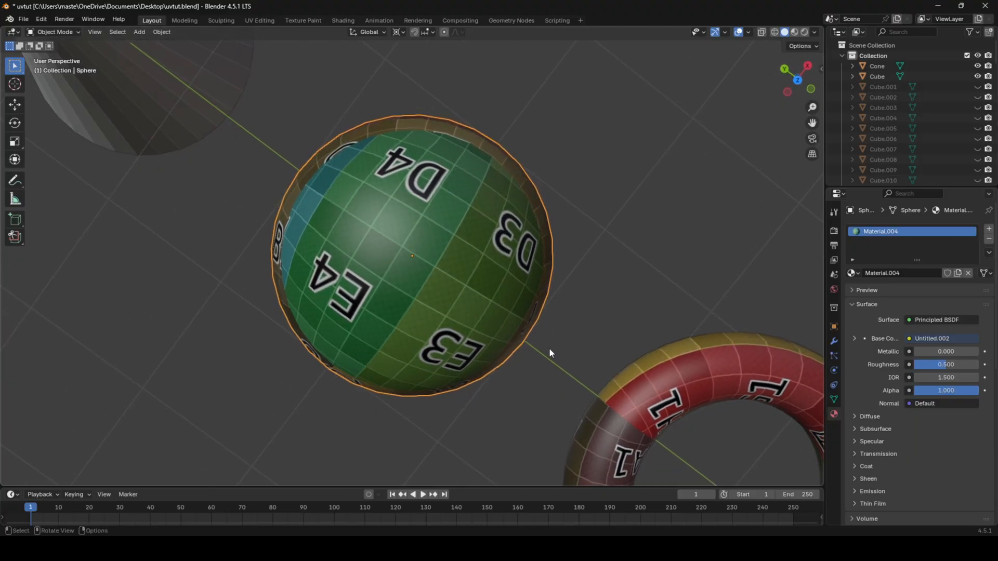
- Show the UV layout of all the sphere's faces in the UV editor and examine its cap and band islands
{"action": "key", "text": "Tab"}
{"action": "key", "text": "3"}
{"action": "key", "text": "alt+a"}
{"action": "key", "text": "l"}
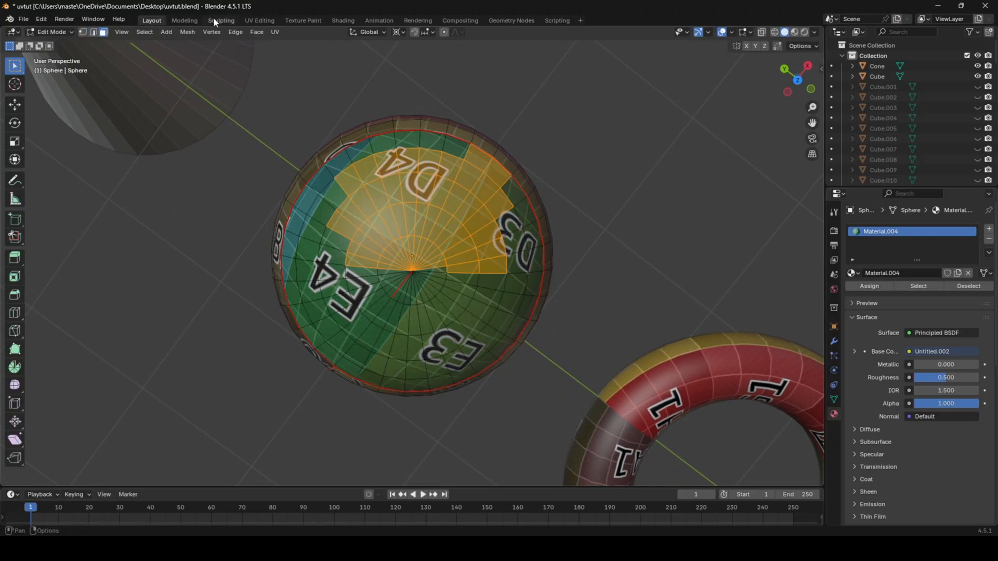
{"action": "left_click", "coordinate": [258, 20]}
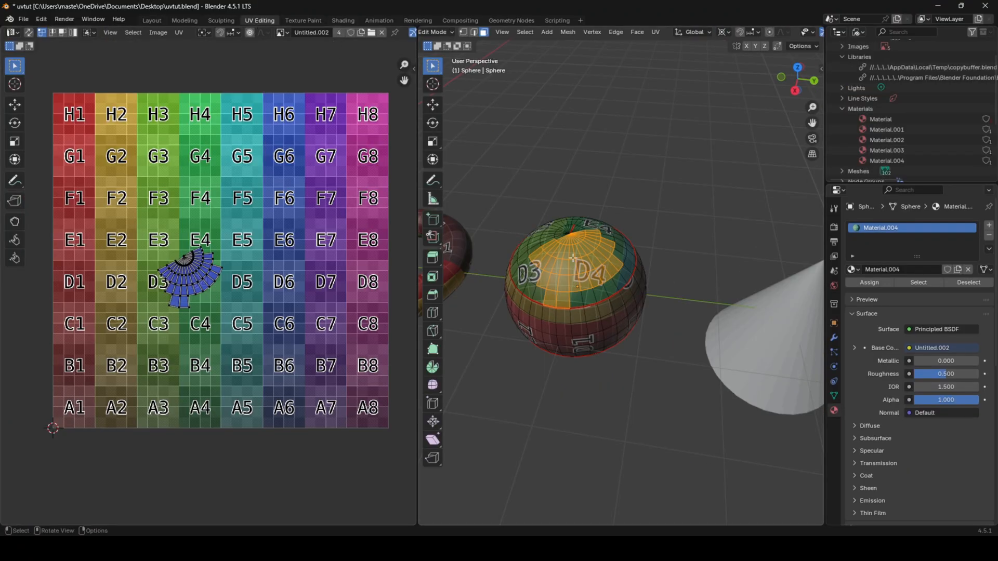
{"action": "key", "text": "a"}
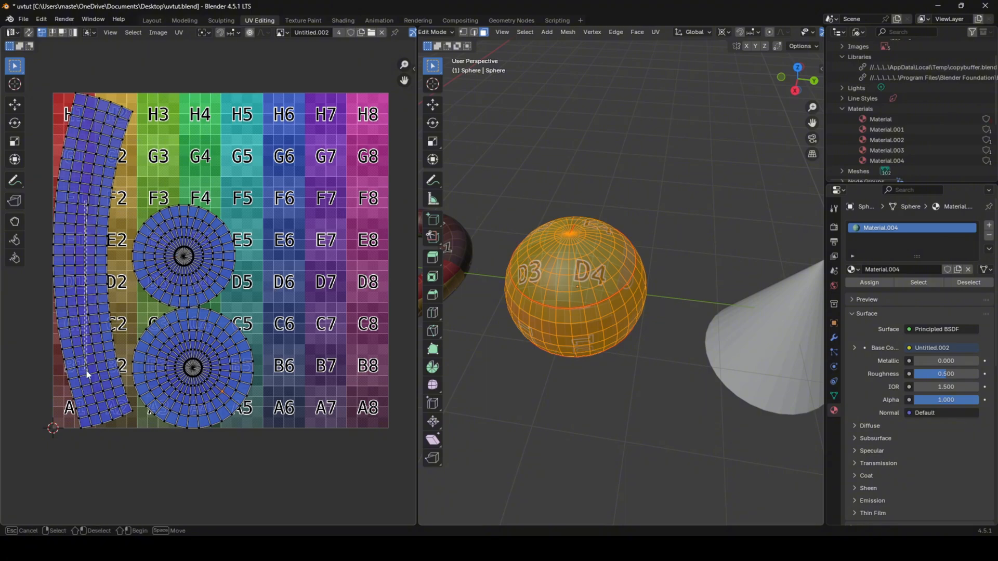
{"action": "scroll", "coordinate": [191, 215], "scroll_direction": "up", "scroll_amount": 4}
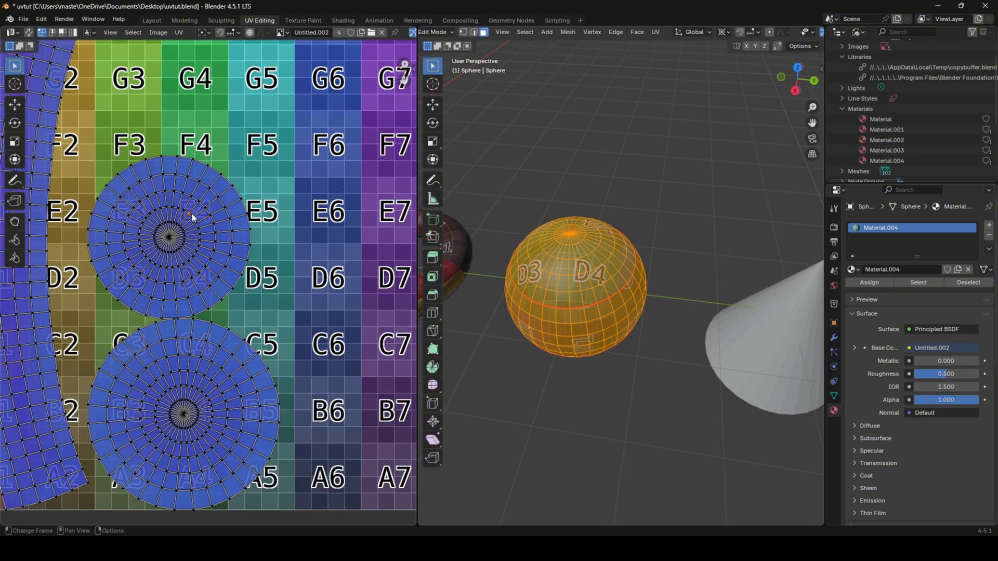
- Clear the seam from the horizontal edge loop between the sphere's middle band and its bottom cap
{"action": "left_click", "coordinate": [149, 20]}
{"action": "middle_click_drag", "start_coordinate": [346, 205], "coordinate": [304, 325]}
{"action": "key", "text": "Tab"}
{"action": "left_click", "coordinate": [426, 222]}
{"action": "key", "text": "2"}
{"action": "left_click", "coordinate": [427, 212], "text": "alt"}
{"action": "right_click", "coordinate": [453, 237]}
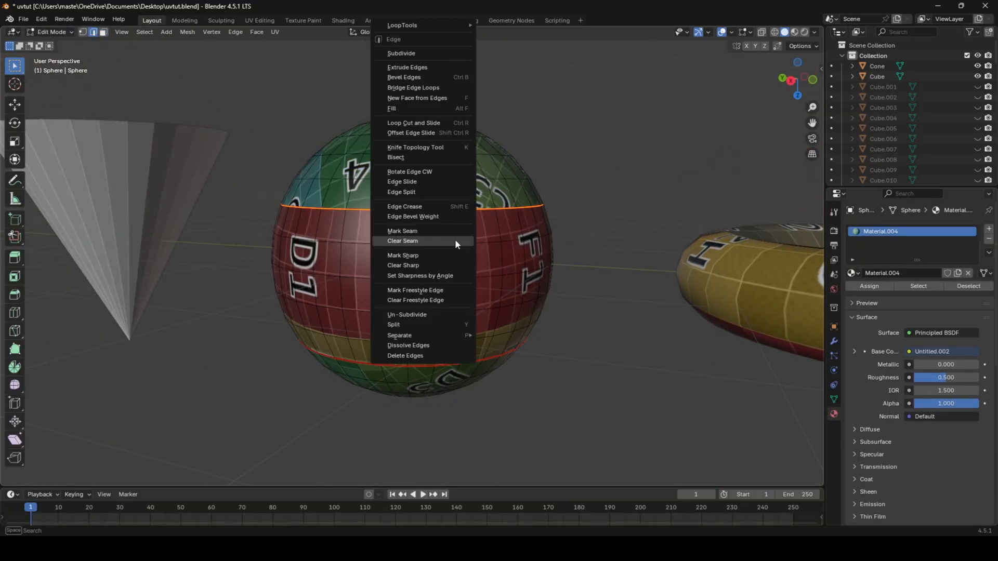
{"action": "left_click", "coordinate": [454, 239]}
- Mark an edge loop closer to the sphere's bottom pole as a seam and unwrap all faces
{"action": "left_click", "coordinate": [433, 188], "text": "alt"}
{"action": "left_click", "coordinate": [427, 183], "text": "alt"}
{"action": "right_click", "coordinate": [427, 185]}
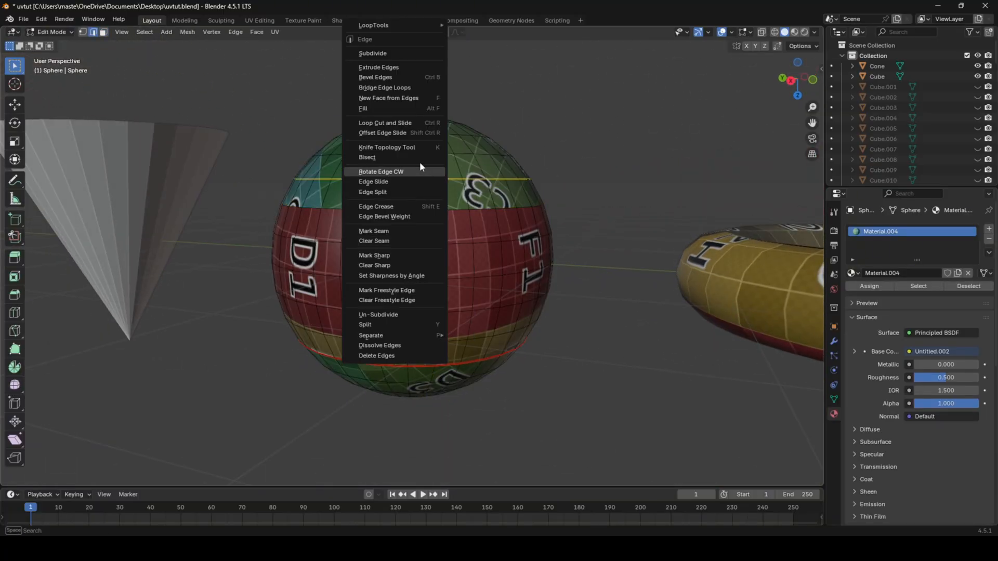
{"action": "left_click", "coordinate": [407, 232]}
{"action": "middle_click_drag", "start_coordinate": [430, 308], "coordinate": [374, 328]}
{"action": "key", "text": "a"}
{"action": "key", "text": "u"}
{"action": "left_click", "coordinate": [455, 298]}
{"action": "key", "text": "Tab"}
{"action": "key", "text": "Tab"}
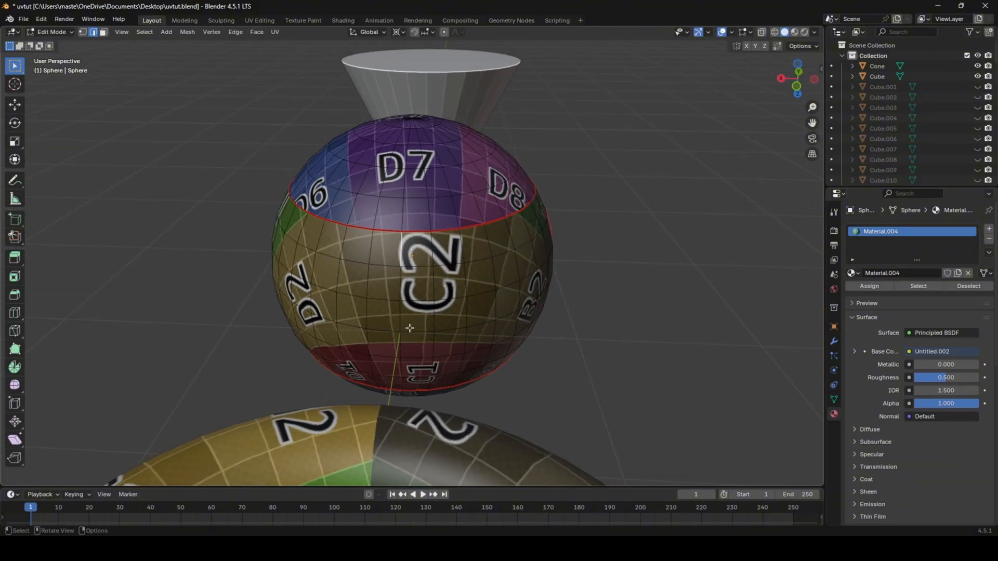
- Mark the vertical edge segments near the border of the sphere's middle band as seams and unwrap all faces
{"action": "left_click", "coordinate": [402, 381], "text": "ctrl"}
{"action": "left_click", "coordinate": [400, 386], "text": "shift"}
{"action": "right_click", "coordinate": [470, 347]}
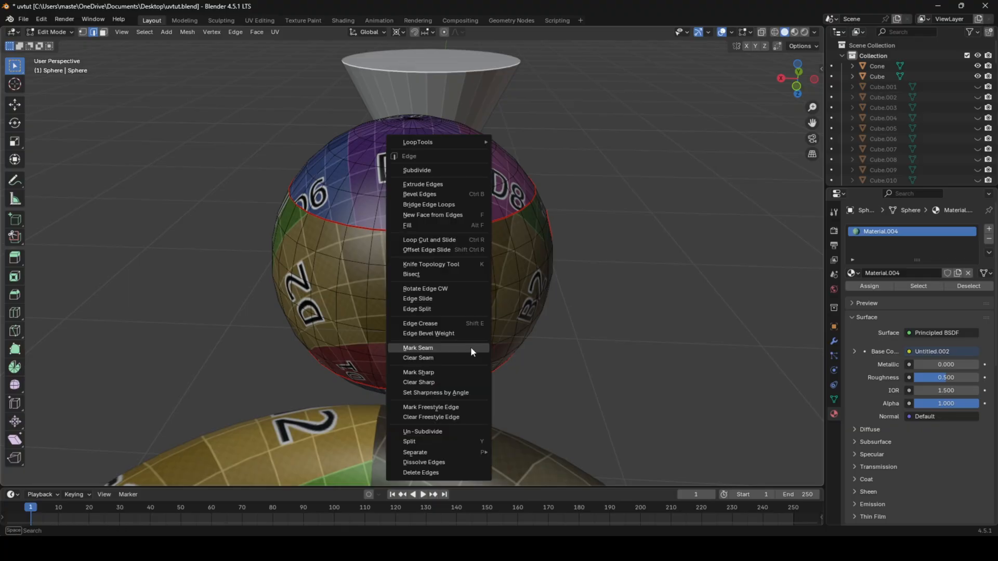
{"action": "left_click", "coordinate": [470, 347]}
{"action": "key", "text": "a"}
{"action": "key", "text": "u"}
{"action": "left_click", "coordinate": [470, 347]}
{"action": "key", "text": "Tab"}
{"action": "middle_click_drag", "start_coordinate": [438, 339], "coordinate": [497, 27]}
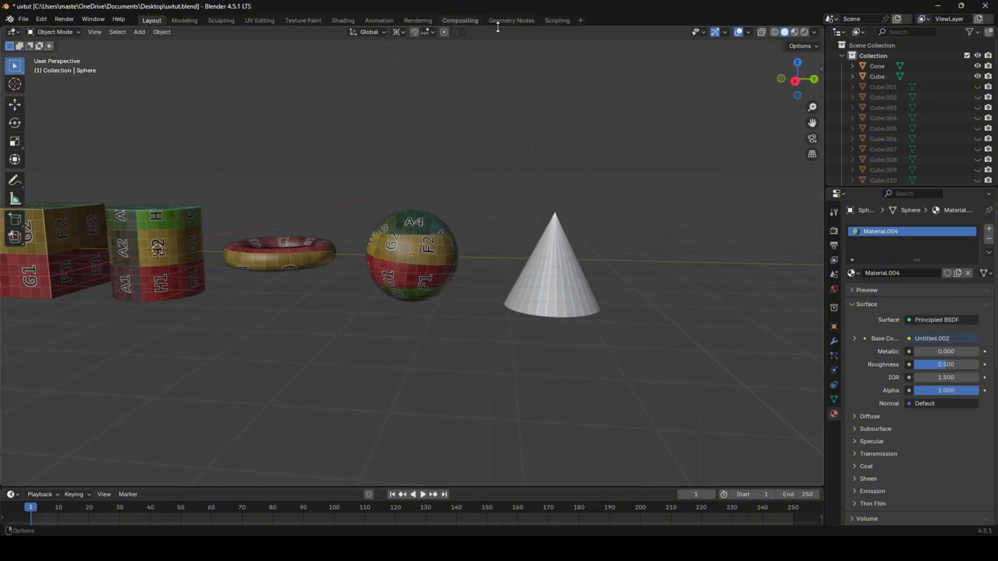
- Give the cone a new material with the Untitled.002 image texture's Color connected to Base Color
{"action": "key", "text": "KP_Decimal"}
{"action": "left_click", "coordinate": [259, 21]}
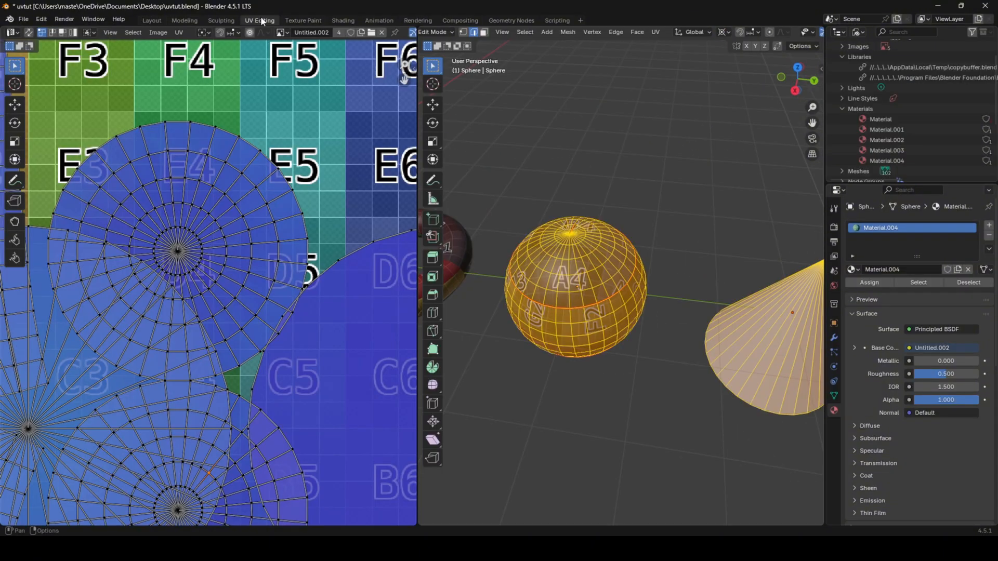
{"action": "left_click", "coordinate": [342, 20]}
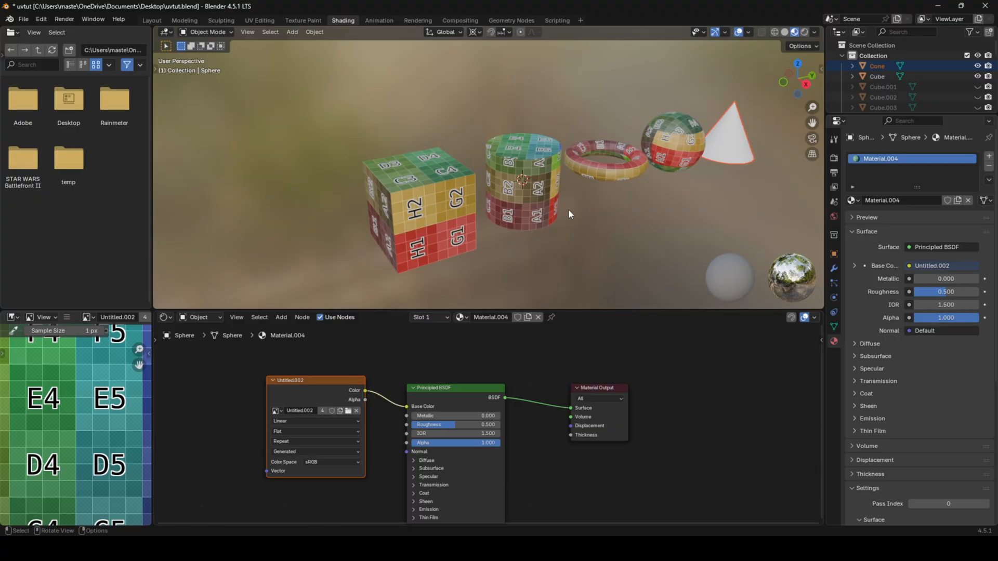
{"action": "left_click", "coordinate": [724, 150]}
{"action": "middle_click_drag", "start_coordinate": [723, 150], "coordinate": [557, 221], "text": "shift"}
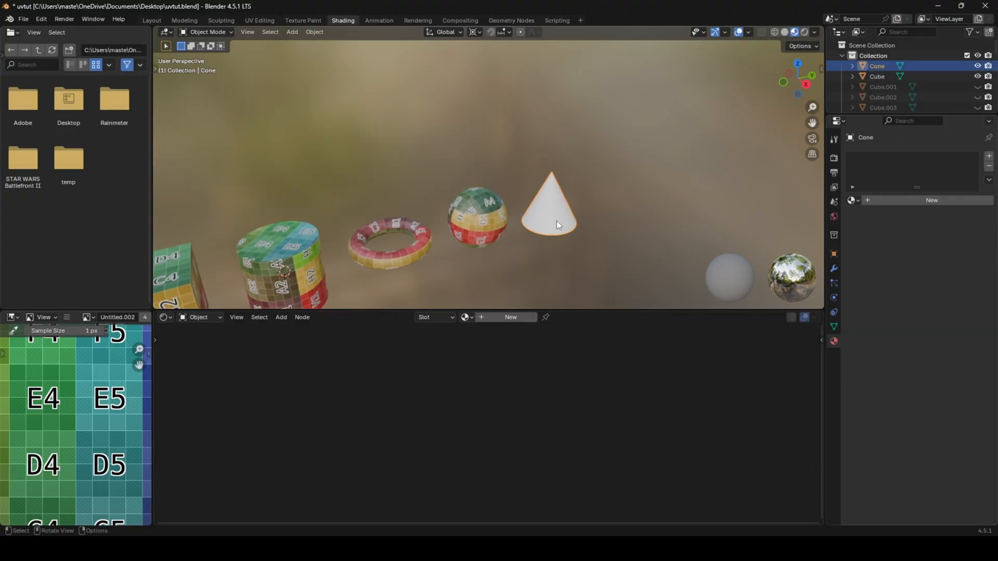
{"action": "left_click", "coordinate": [501, 320]}
{"action": "left_click_drag", "start_coordinate": [408, 414], "coordinate": [404, 403]}
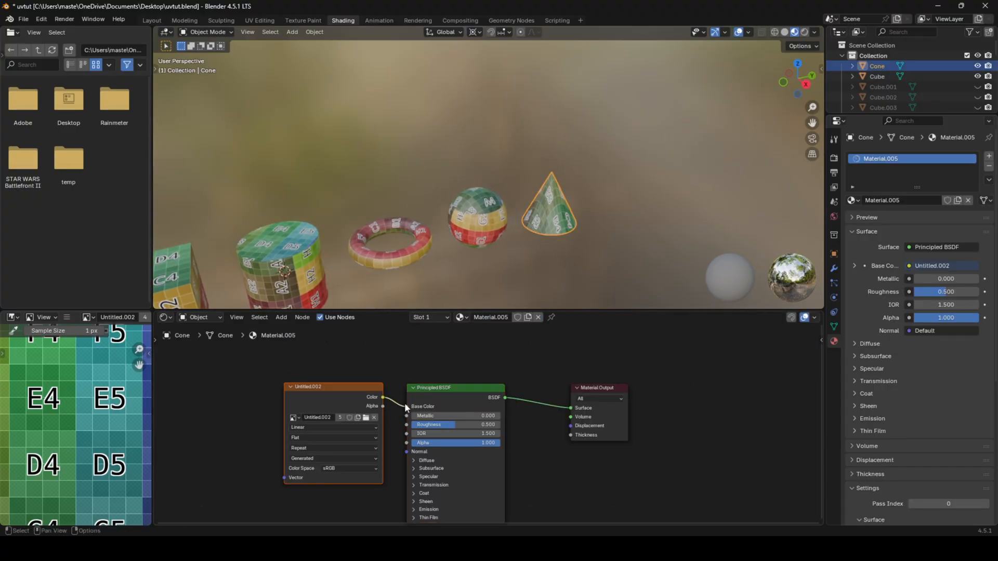
- Unwrap all of the cone's faces without any seams and inspect the texture on its side and base
{"action": "left_click", "coordinate": [152, 20]}
{"action": "key", "text": "Tab"}
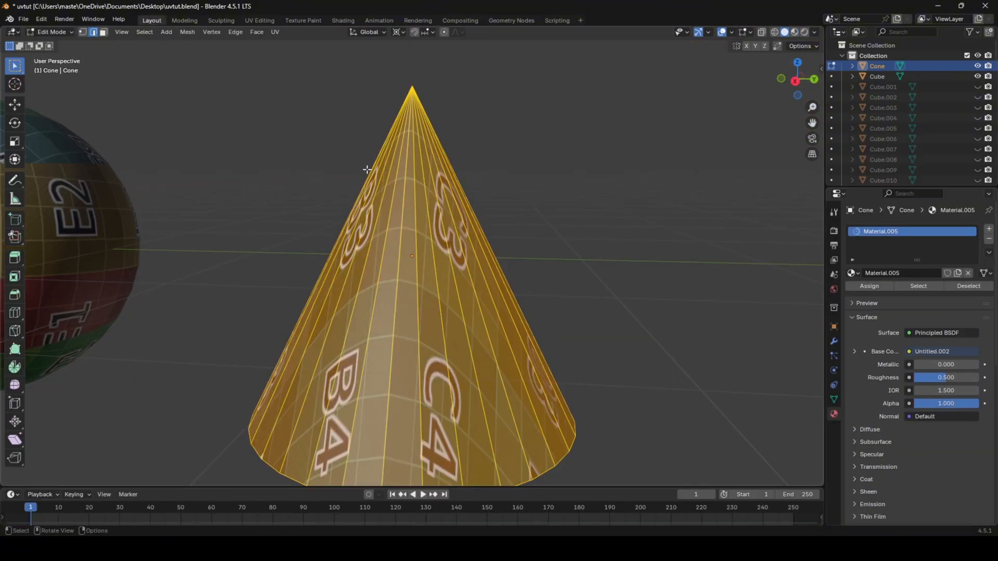
{"action": "key", "text": "u"}
{"action": "left_click", "coordinate": [368, 175]}
{"action": "key", "text": "Tab"}
{"action": "scroll", "coordinate": [429, 240], "scroll_direction": "down", "scroll_amount": 4}
{"action": "middle_click_drag", "start_coordinate": [428, 240], "coordinate": [440, 207]}
- Mark the edges around the cone's base as seams and unwrap all faces
{"action": "key", "text": "Tab"}
{"action": "left_click", "coordinate": [438, 291]}
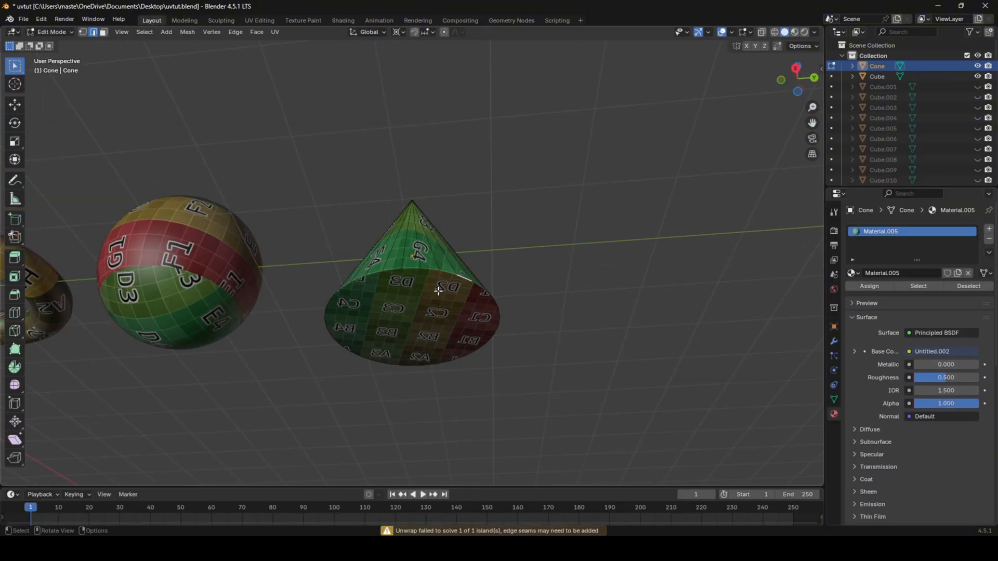
{"action": "key", "text": "3"}
{"action": "left_click", "coordinate": [464, 309]}
{"action": "key", "text": "2"}
{"action": "right_click", "coordinate": [493, 321]}
{"action": "left_click", "coordinate": [494, 320]}
{"action": "key", "text": "a"}
{"action": "key", "text": "u"}
{"action": "left_click", "coordinate": [494, 321]}
{"action": "middle_click_drag", "start_coordinate": [495, 321], "coordinate": [453, 359]}
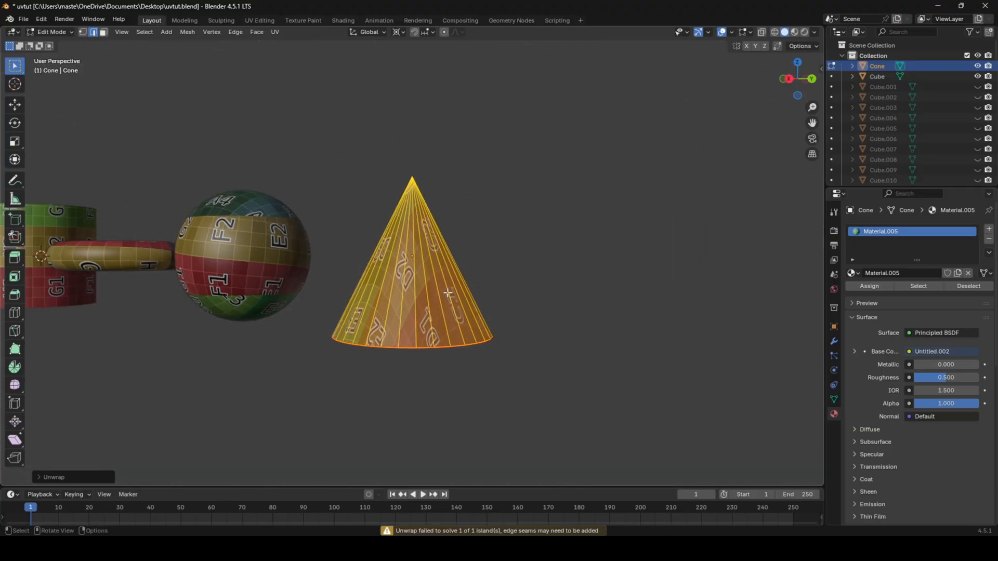
- Mark one side edge of the cone, from base to apex, as a seam and unwrap all faces
{"action": "left_click", "coordinate": [446, 283]}
{"action": "right_click", "coordinate": [446, 284]}
{"action": "left_click", "coordinate": [446, 283]}
{"action": "key", "text": "a"}
{"action": "key", "text": "u"}
{"action": "left_click", "coordinate": [446, 284]}
{"action": "key", "text": "Tab"}
- Apply auto-smooth shading to the cone
{"action": "mouse_move", "coordinate": [447, 286]}
{"action": "middle_mouse_down"}
{"action": "mouse_move", "coordinate": [523, 333]}
{"action": "mouse_move", "coordinate": [505, 272]}
{"action": "mouse_move", "coordinate": [437, 306]}
{"action": "mouse_move", "coordinate": [444, 319]}
{"action": "mouse_move", "coordinate": [425, 339]}
{"action": "mouse_move", "coordinate": [447, 299]}
{"action": "mouse_move", "coordinate": [466, 172]}
{"action": "mouse_move", "coordinate": [312, 32]}
{"action": "middle_mouse_up"}
{"action": "right_click", "coordinate": [504, 272]}
{"action": "left_click", "coordinate": [504, 286]}
- Show the cone's UV layout over the color grid and examine its unfolded side and circular base
{"action": "key", "text": "Tab"}
{"action": "key", "text": "3"}
{"action": "left_click", "coordinate": [448, 298]}
{"action": "left_click", "coordinate": [450, 296], "text": "alt"}
{"action": "left_click", "coordinate": [259, 20]}
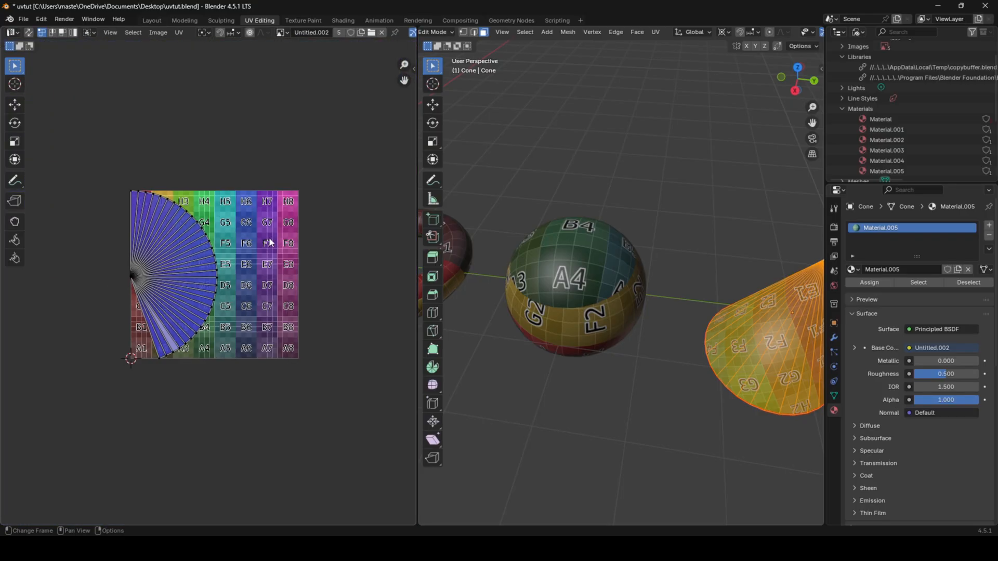
{"action": "scroll", "coordinate": [269, 243], "scroll_direction": "up", "scroll_amount": 2}
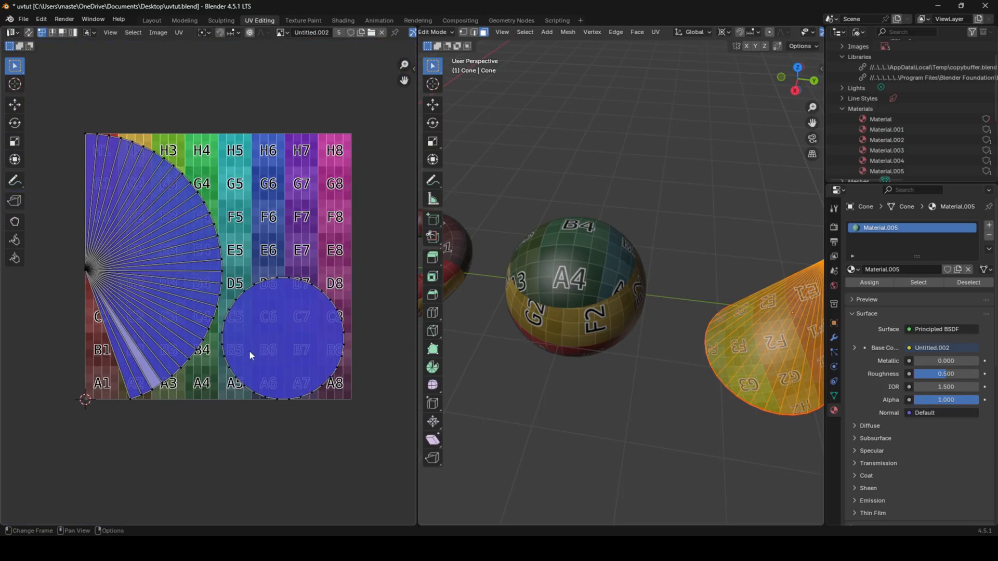
{"action": "scroll", "coordinate": [193, 314], "scroll_direction": "up", "scroll_amount": 3}
{"action": "middle_click_drag", "start_coordinate": [161, 296], "coordinate": [338, 310]}
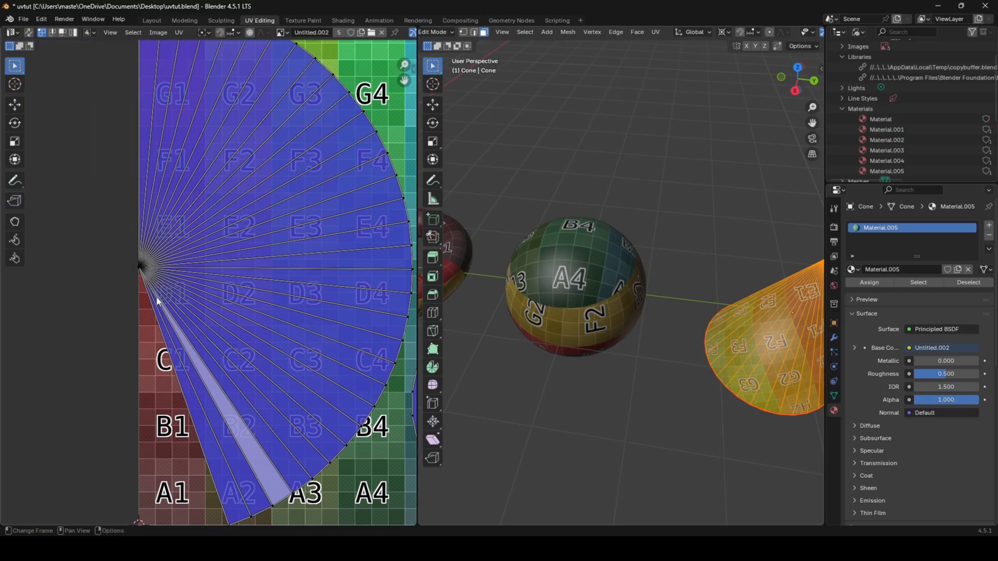
{"action": "left_click", "coordinate": [528, 291]}
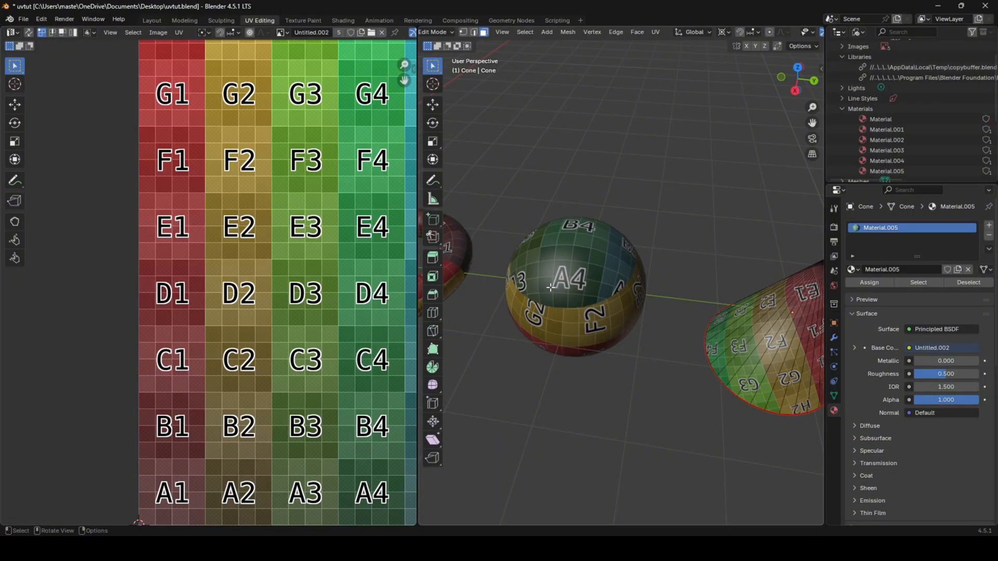
- Return to the Layout workspace and examine the cone's texture and the row of unwrapped primitives from several angles
{"action": "middle_click_drag", "start_coordinate": [528, 291], "coordinate": [446, 260]}
{"action": "left_click", "coordinate": [156, 20]}
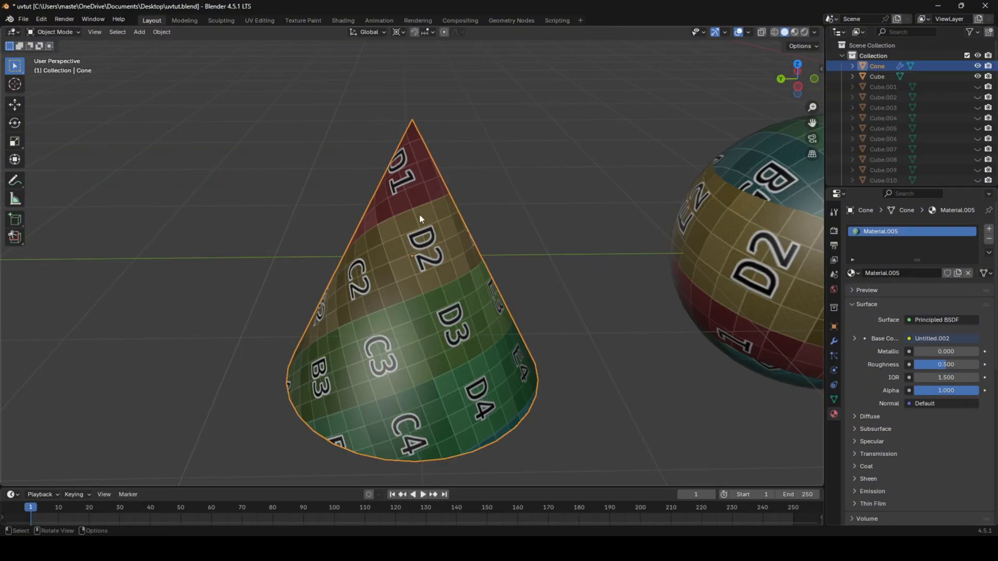
{"action": "scroll", "coordinate": [419, 213], "scroll_direction": "down", "scroll_amount": 3}
{"action": "middle_click_drag", "start_coordinate": [419, 219], "coordinate": [538, 247]}
{"action": "left_click", "coordinate": [616, 248]}
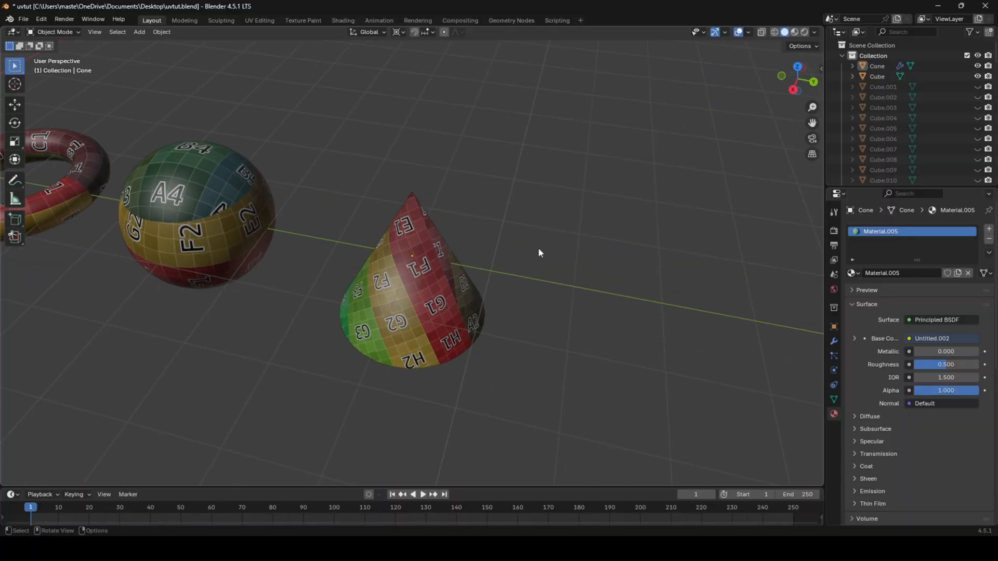
{"action": "left_click", "coordinate": [445, 288]}
{"action": "key", "text": "Tab"}
{"action": "key", "text": "Tab"}
{"action": "scroll", "coordinate": [484, 281], "scroll_direction": "down", "scroll_amount": 6}
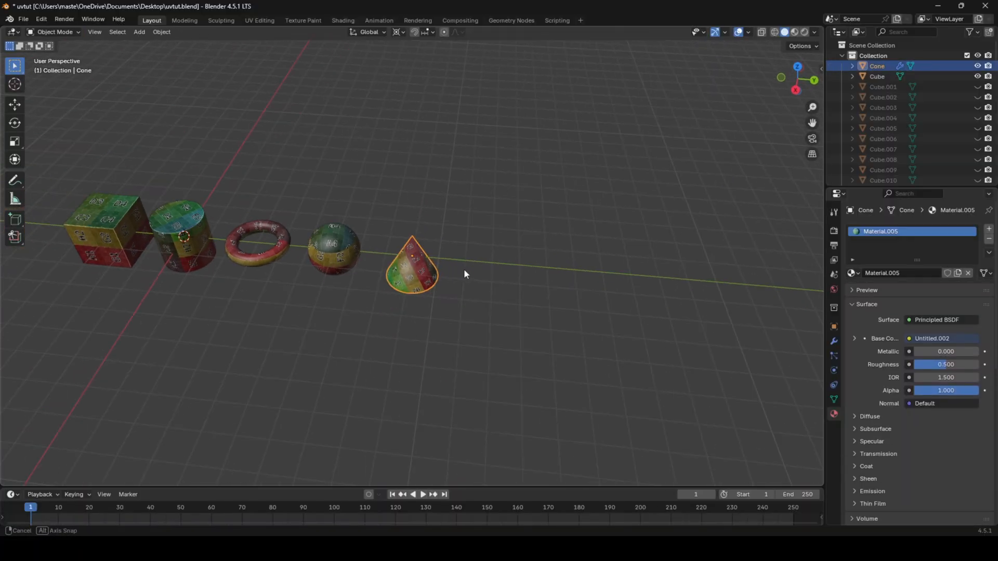
{"action": "middle_click_drag", "start_coordinate": [464, 271], "coordinate": [491, 268]}
{"action": "middle_click_drag", "start_coordinate": [457, 263], "coordinate": [538, 259], "text": "shift"}
{"action": "scroll", "coordinate": [515, 261], "scroll_direction": "up", "scroll_amount": 2}
{"action": "scroll", "coordinate": [499, 263], "scroll_direction": "up", "scroll_amount": 3}
{"action": "middle_click_drag", "start_coordinate": [468, 263], "coordinate": [500, 269]}
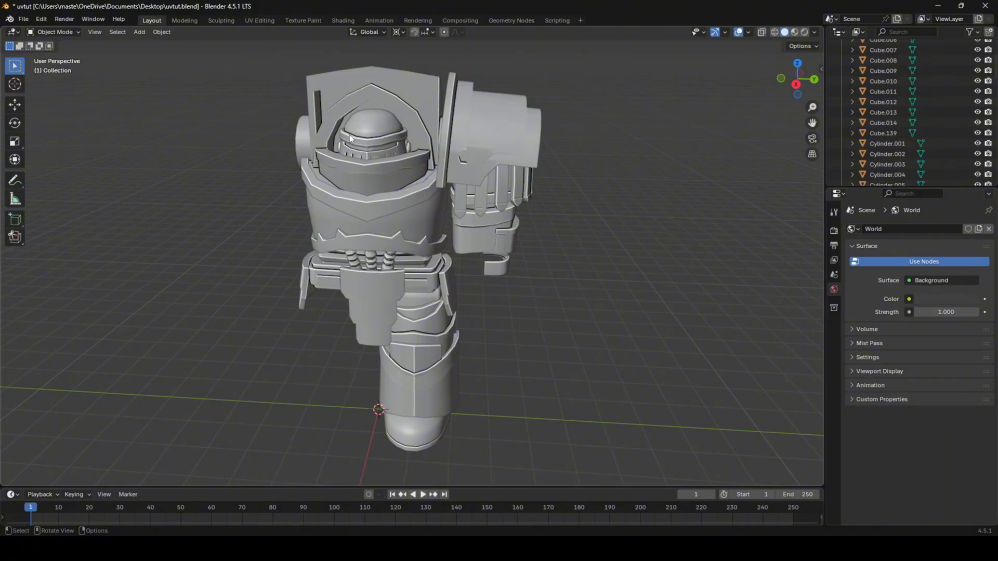
- Move all parts of the armor model aside together along the Y axis
{"action": "left_click", "coordinate": [487, 179]}
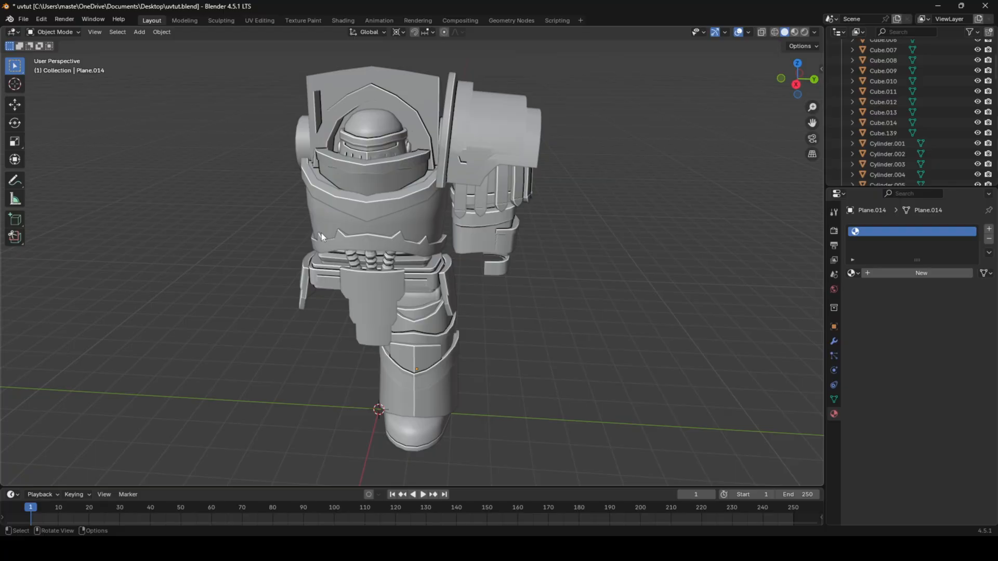
{"action": "key", "text": "a"}
{"action": "key", "text": "g"}
{"action": "key", "text": "x"}
{"action": "key", "text": "y"}
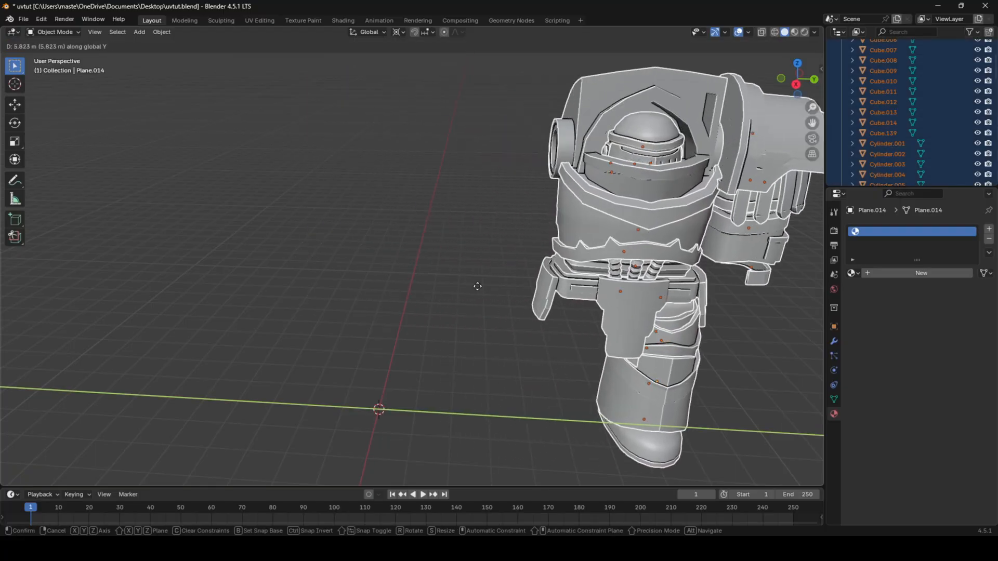
{"action": "left_click", "coordinate": [632, 360]}
{"action": "left_click", "coordinate": [571, 339]}
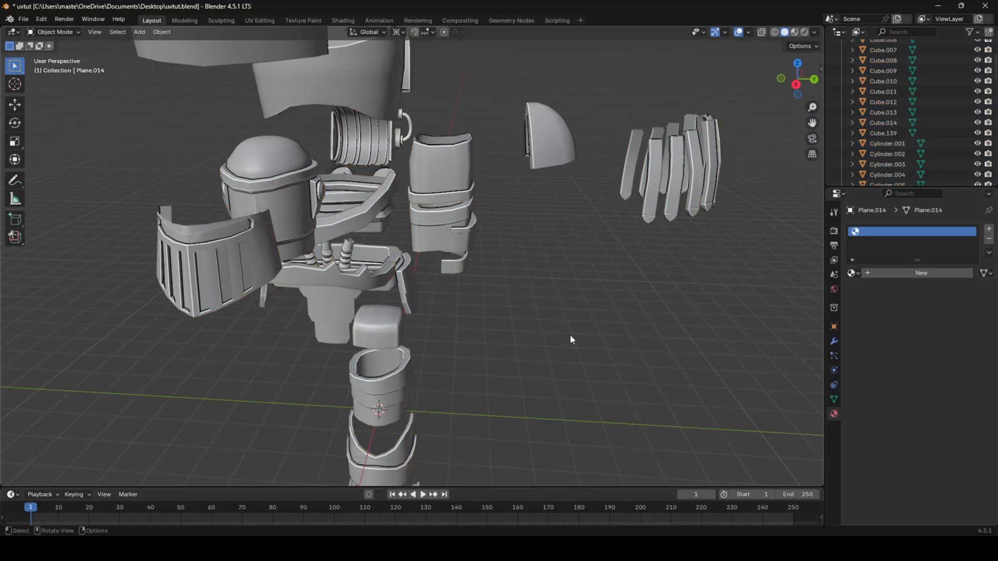
- Open the exploded torso armor's mesh for editing and select its linked arch-shaped part
{"action": "middle_click_drag", "start_coordinate": [571, 340], "coordinate": [445, 390]}
{"action": "left_click", "coordinate": [382, 274]}
{"action": "middle_click_drag", "start_coordinate": [382, 275], "coordinate": [544, 272]}
{"action": "key", "text": "Tab"}
{"action": "left_click", "coordinate": [546, 199]}
{"action": "middle_click_drag", "start_coordinate": [546, 199], "coordinate": [471, 227]}
{"action": "scroll", "coordinate": [471, 225], "scroll_direction": "up", "scroll_amount": 3}
{"action": "key", "text": "l"}
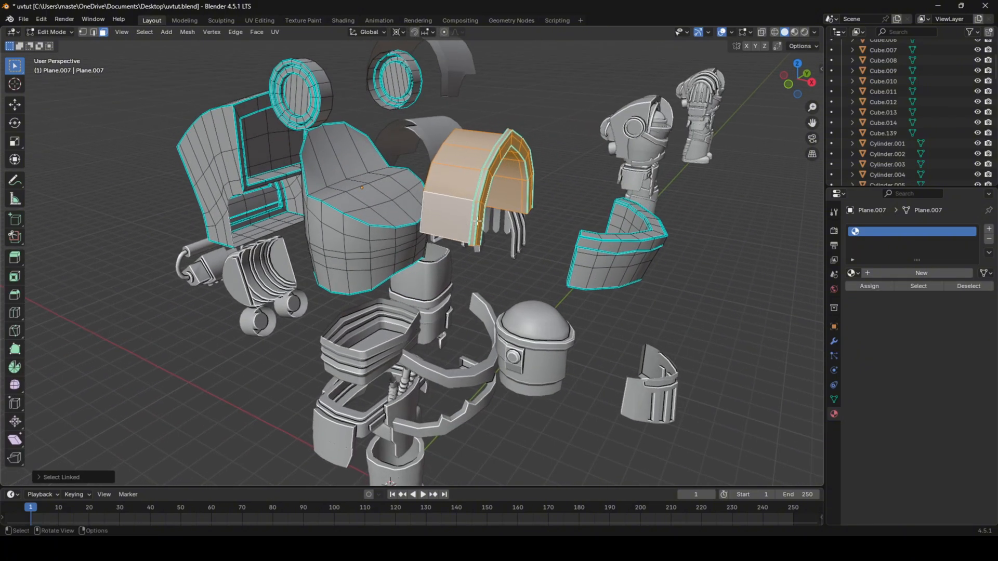
{"action": "key", "text": "Tab"}
{"action": "key", "text": "Tab"}
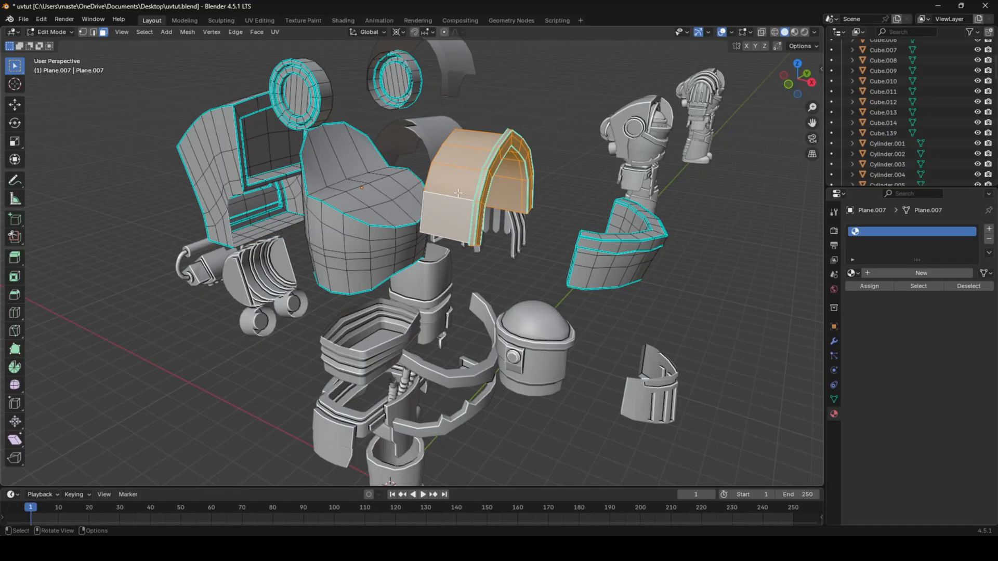
- Select only the two round disc parts of the torso armor as linked geometry, leaving the arch deselected
{"action": "left_click", "coordinate": [316, 96]}
{"action": "key", "text": "l"}
{"action": "left_click", "coordinate": [446, 176]}
{"action": "key", "text": "l"}
{"action": "key", "text": "l"}
{"action": "left_click", "coordinate": [399, 91]}
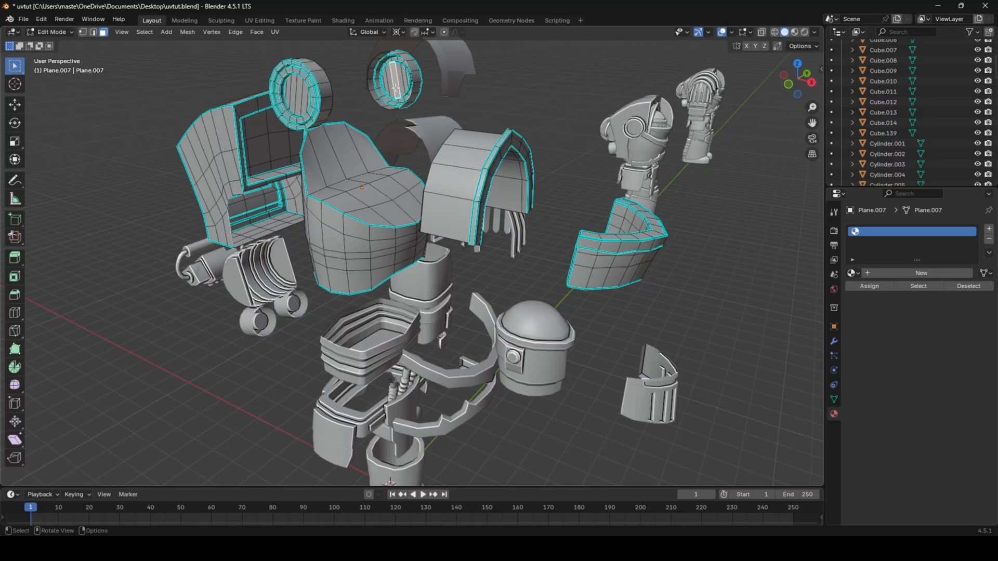
{"action": "key", "text": "l"}
{"action": "key", "text": "l"}
{"action": "middle_click_drag", "start_coordinate": [338, 116], "coordinate": [359, 122]}
- Try to move the two disc parts on their own and the whole torso armor object freely
{"action": "key", "text": "g"}
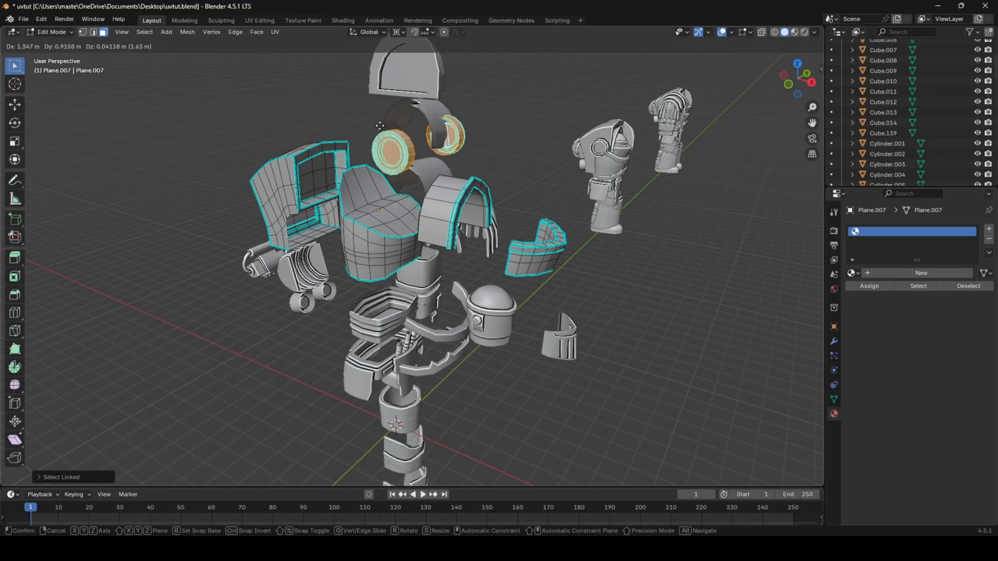
{"action": "left_click", "coordinate": [301, 112]}
{"action": "key", "text": "Tab"}
{"action": "key", "text": "g"}
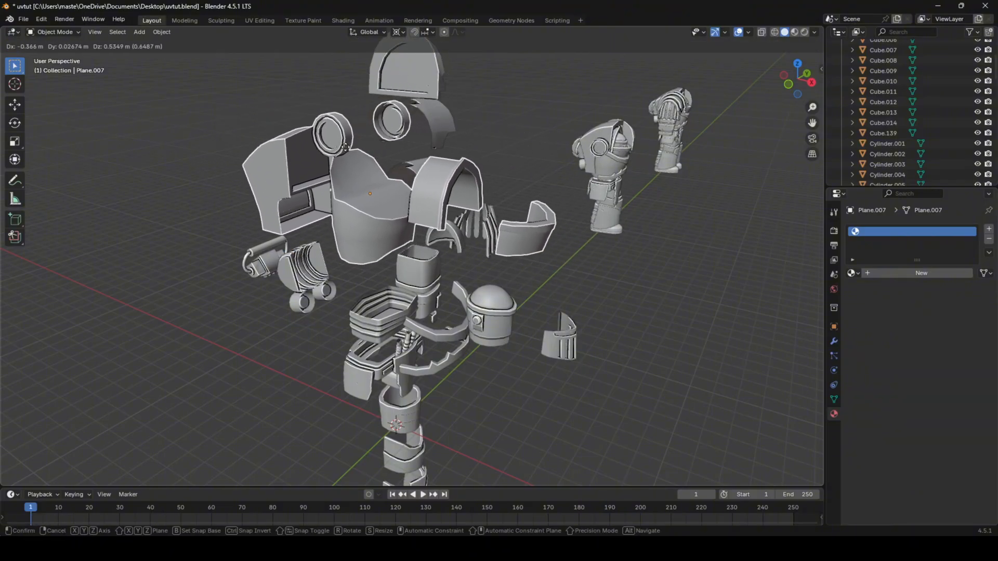
{"action": "right_click", "coordinate": [366, 92]}
- Select the shoulder armor object, check its mesh in Edit Mode and examine the exploded armor pieces
{"action": "scroll", "coordinate": [509, 232], "scroll_direction": "up", "scroll_amount": 2}
{"action": "scroll", "coordinate": [510, 235], "scroll_direction": "down", "scroll_amount": 3}
{"action": "middle_click_drag", "start_coordinate": [511, 235], "coordinate": [416, 241]}
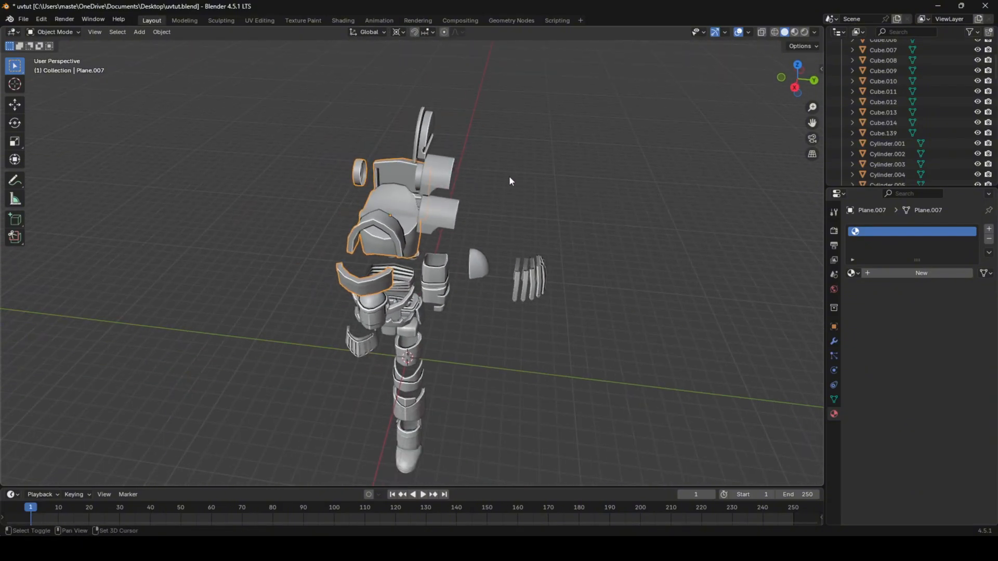
{"action": "scroll", "coordinate": [507, 176], "scroll_direction": "up", "scroll_amount": 5}
{"action": "left_click", "coordinate": [471, 192]}
{"action": "middle_click_drag", "start_coordinate": [493, 195], "coordinate": [455, 230], "text": "shift"}
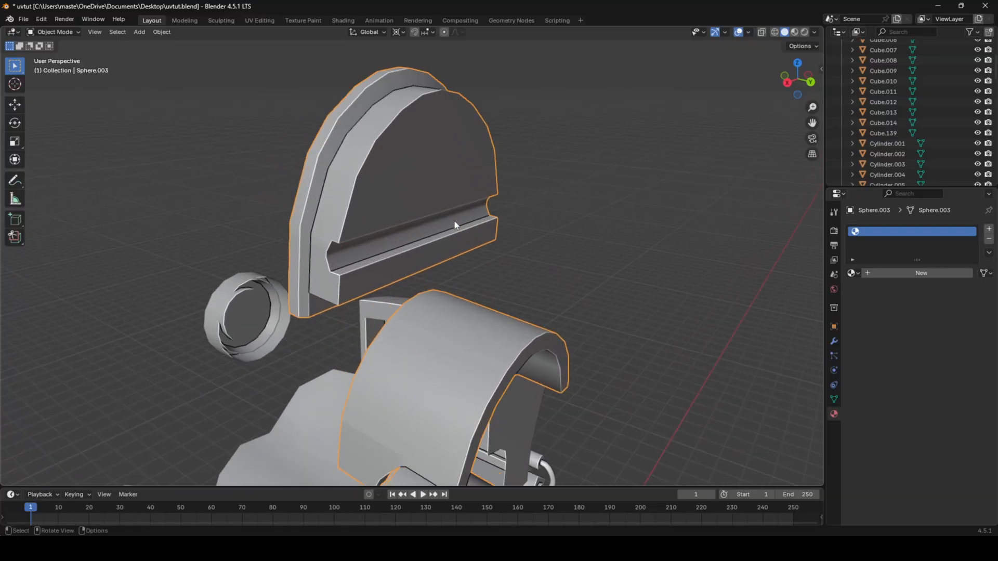
{"action": "key", "text": "Tab"}
{"action": "scroll", "coordinate": [455, 226], "scroll_direction": "down", "scroll_amount": 5}
{"action": "key", "text": "Tab"}
{"action": "scroll", "coordinate": [511, 255], "scroll_direction": "down", "scroll_amount": 2}
{"action": "middle_click_drag", "start_coordinate": [511, 256], "coordinate": [512, 161], "text": "shift"}
{"action": "scroll", "coordinate": [510, 252], "scroll_direction": "down", "scroll_amount": 2}
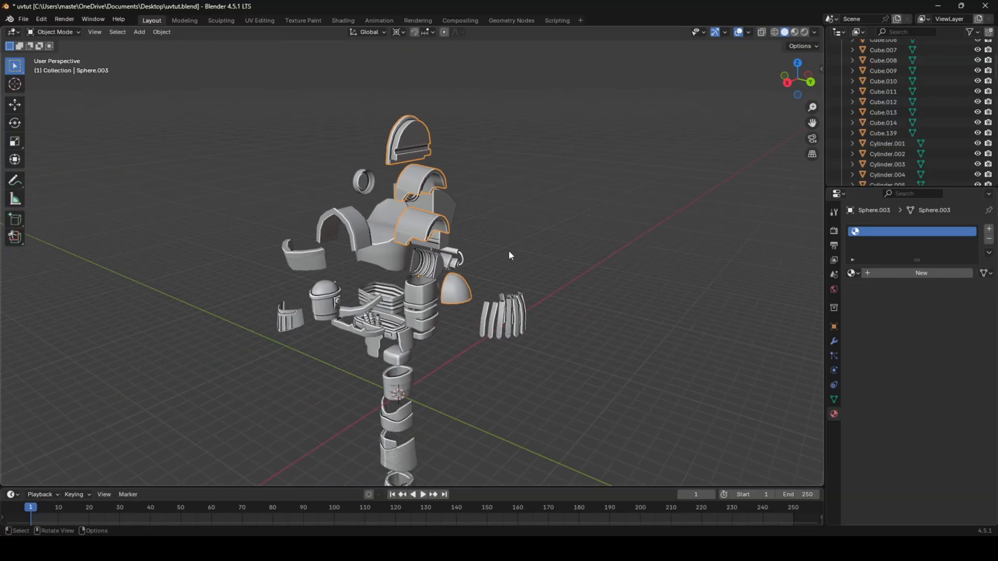
- Examine the exploded armor pieces and look closely at the shoulder armor's arched upper plate
{"action": "scroll", "coordinate": [520, 276], "scroll_direction": "down", "scroll_amount": 2}
{"action": "scroll", "coordinate": [522, 277], "scroll_direction": "up", "scroll_amount": 1}
{"action": "middle_click_drag", "start_coordinate": [522, 277], "coordinate": [523, 227], "text": "shift"}
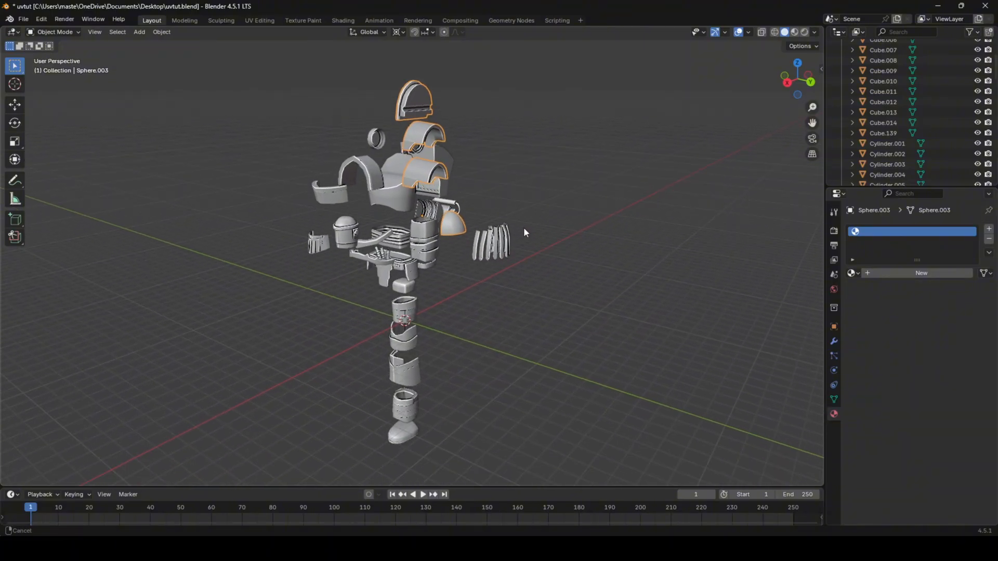
{"action": "scroll", "coordinate": [488, 146], "scroll_direction": "up", "scroll_amount": 2}
{"action": "middle_click_drag", "start_coordinate": [475, 114], "coordinate": [475, 282], "text": "shift"}
{"action": "scroll", "coordinate": [467, 250], "scroll_direction": "up", "scroll_amount": 5}
{"action": "middle_click_drag", "start_coordinate": [457, 191], "coordinate": [456, 155], "text": "shift"}
{"action": "scroll", "coordinate": [447, 224], "scroll_direction": "down", "scroll_amount": 6}
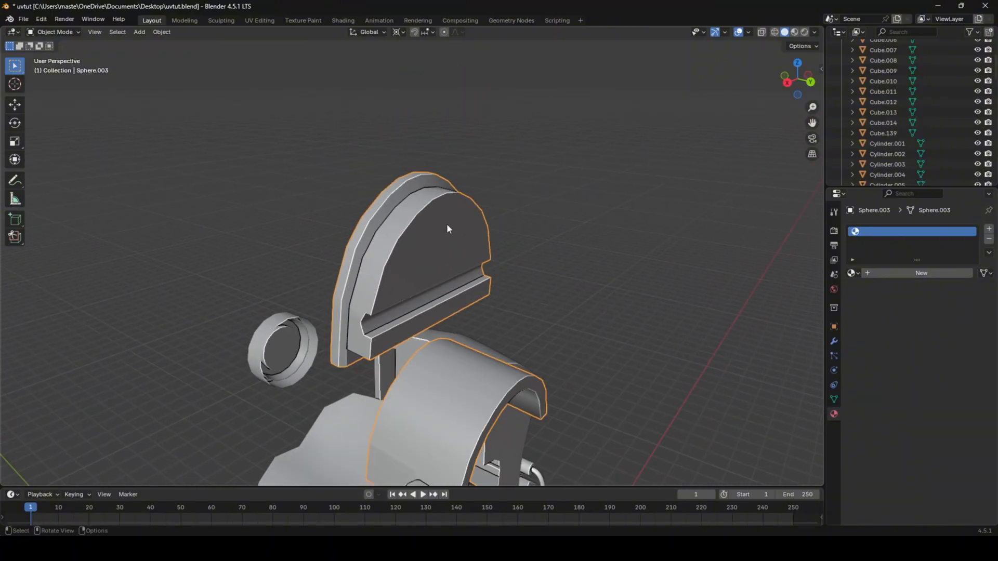
- Open the shoulder armor's mesh for editing, select the linked geometry of its arched upper plate and clear the selection
{"action": "scroll", "coordinate": [553, 214], "scroll_direction": "up", "scroll_amount": 4}
{"action": "middle_click_drag", "start_coordinate": [556, 212], "coordinate": [522, 223], "text": "shift"}
{"action": "left_click_drag", "start_coordinate": [296, 81], "coordinate": [563, 472]}
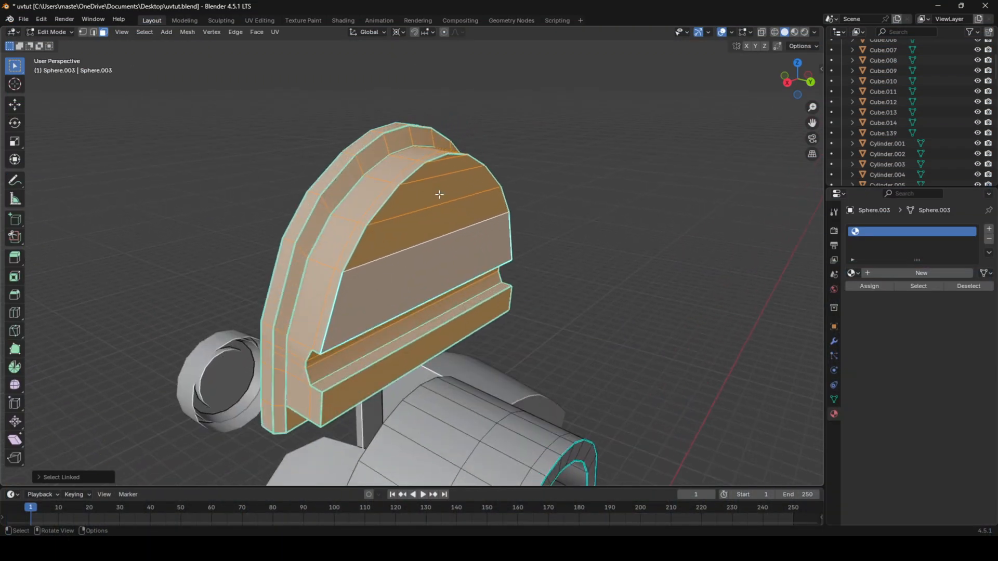
{"action": "left_click", "coordinate": [447, 195], "text": "alt"}
{"action": "key", "text": "alt+a"}
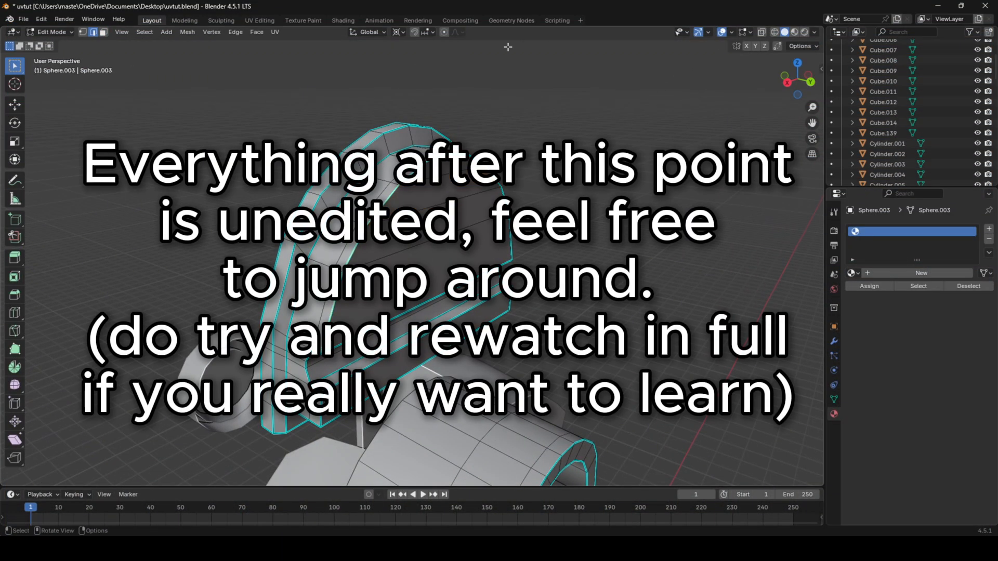
- Create a shoulder armor material with the color grid image linked to Base Color and return to the Layout workspace
{"action": "left_click", "coordinate": [350, 20]}
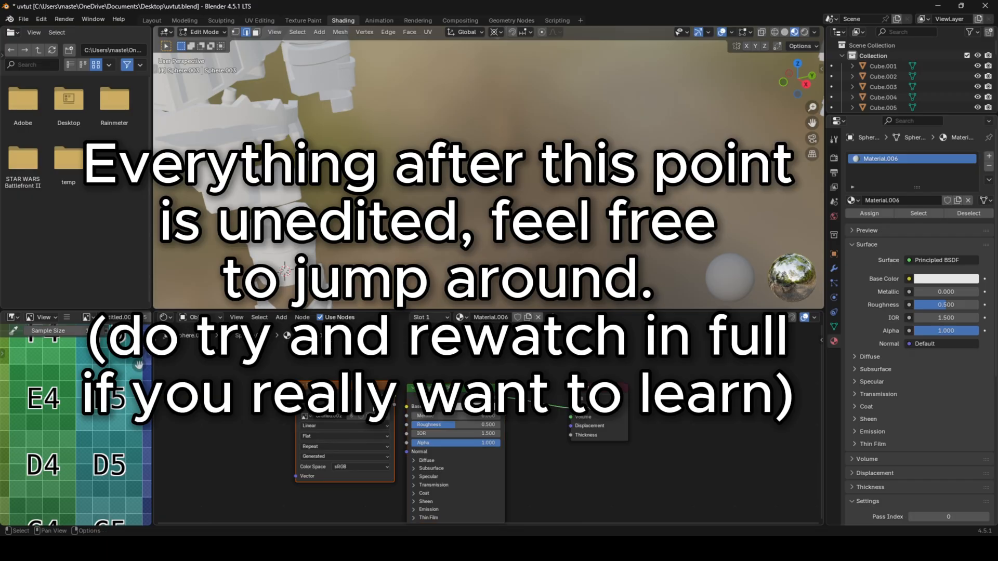
{"action": "left_click_drag", "start_coordinate": [403, 409], "coordinate": [406, 406]}
{"action": "left_click", "coordinate": [153, 21]}
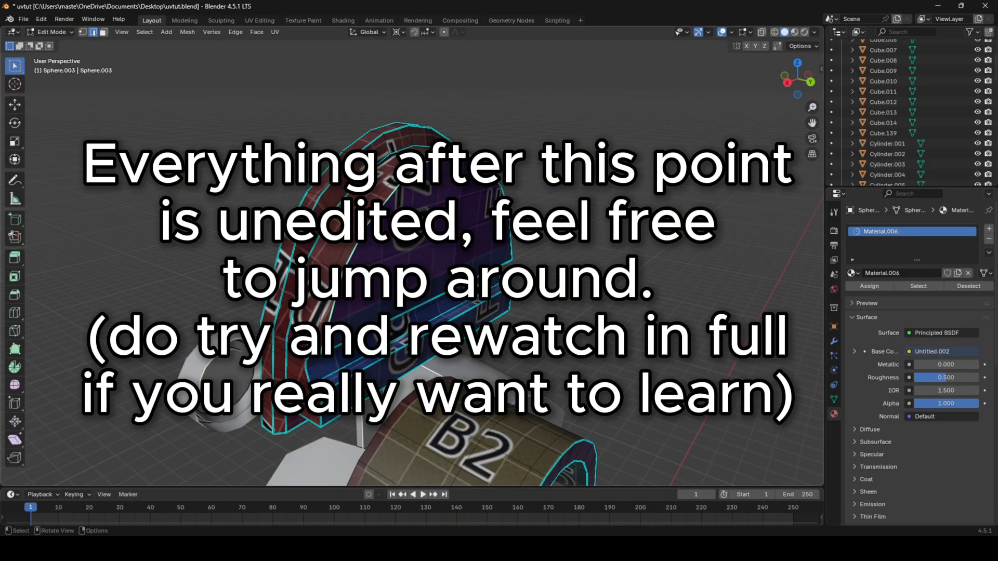
- Examine the color grid on the shoulder armor's separate pieces, both in Edit Mode and in Object Mode
{"action": "scroll", "coordinate": [416, 208], "scroll_direction": "down", "scroll_amount": 3}
{"action": "middle_click_drag", "start_coordinate": [395, 198], "coordinate": [441, 183]}
{"action": "key", "text": "Tab"}
{"action": "scroll", "coordinate": [416, 194], "scroll_direction": "up", "scroll_amount": 3}
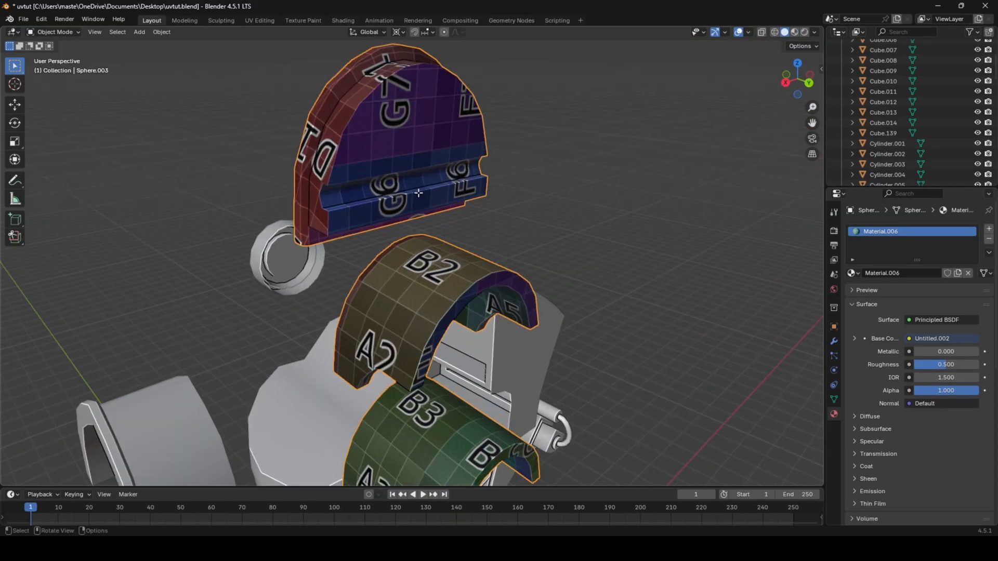
{"action": "key", "text": "Tab"}
{"action": "middle_click_drag", "start_coordinate": [370, 131], "coordinate": [369, 170], "text": "shift"}
{"action": "scroll", "coordinate": [370, 169], "scroll_direction": "up", "scroll_amount": 2}
{"action": "scroll", "coordinate": [395, 199], "scroll_direction": "down", "scroll_amount": 7}
{"action": "key", "text": "Tab"}
{"action": "scroll", "coordinate": [395, 200], "scroll_direction": "down", "scroll_amount": 3}
{"action": "middle_click_drag", "start_coordinate": [396, 202], "coordinate": [426, 208]}
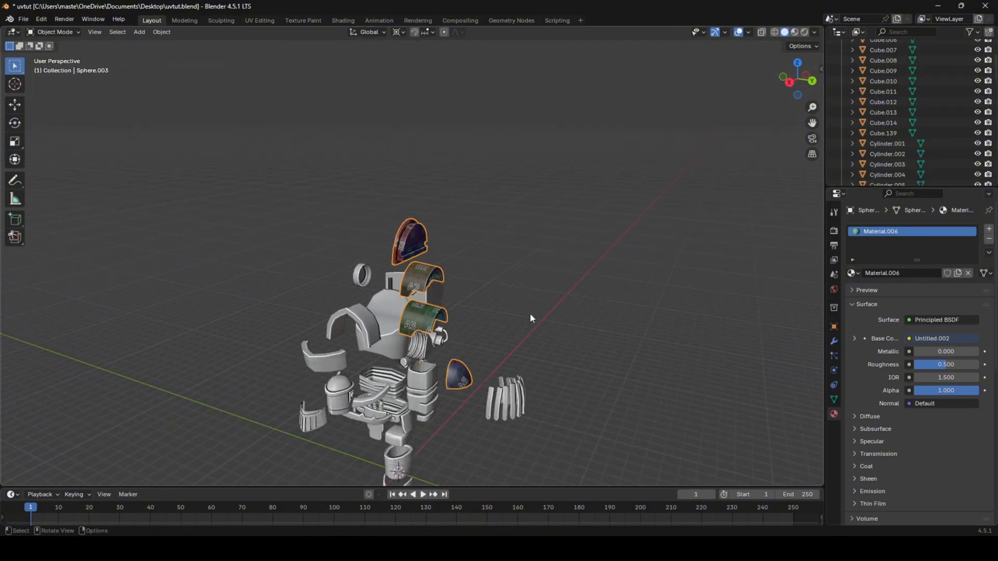
{"action": "left_click", "coordinate": [530, 313]}
{"action": "middle_click_drag", "start_coordinate": [530, 357], "coordinate": [463, 243], "text": "shift"}
{"action": "scroll", "coordinate": [527, 231], "scroll_direction": "up", "scroll_amount": 2}
{"action": "middle_click_drag", "start_coordinate": [451, 150], "coordinate": [446, 215], "text": "shift"}
{"action": "scroll", "coordinate": [446, 214], "scroll_direction": "up", "scroll_amount": 1}
{"action": "left_click", "coordinate": [445, 215]}
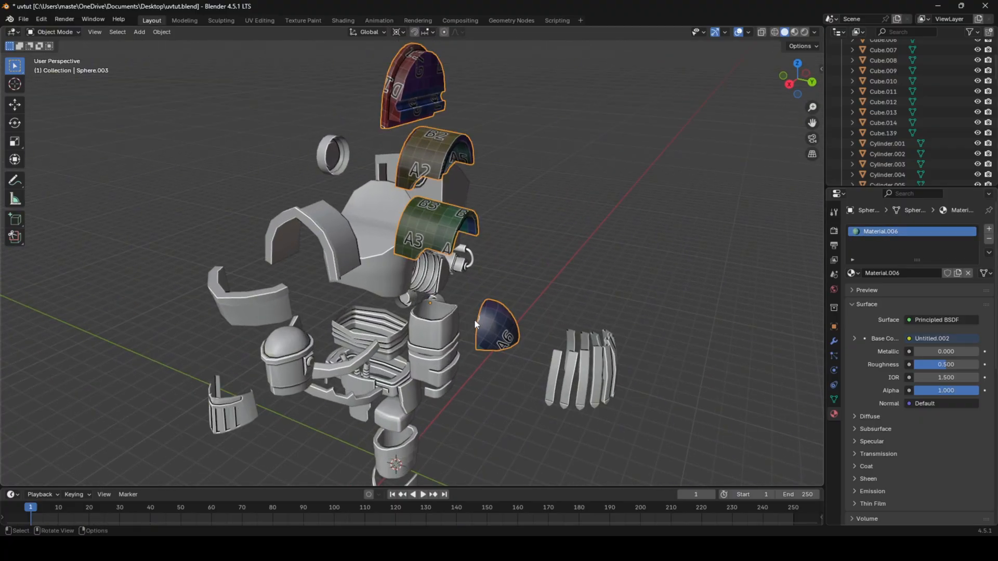
- Try to assign an existing material to the slatted, finger-like armor piece and undo it
{"action": "left_click", "coordinate": [594, 333]}
{"action": "middle_click_drag", "start_coordinate": [475, 324], "coordinate": [578, 325]}
{"action": "left_click", "coordinate": [851, 273]}
{"action": "left_click", "coordinate": [894, 347]}
{"action": "key", "text": "ctrl+z"}
- Show the data of the whole Blender file and delete all its materials, from Material through Material.006
{"action": "scroll", "coordinate": [915, 114], "scroll_direction": "up", "scroll_amount": 5}
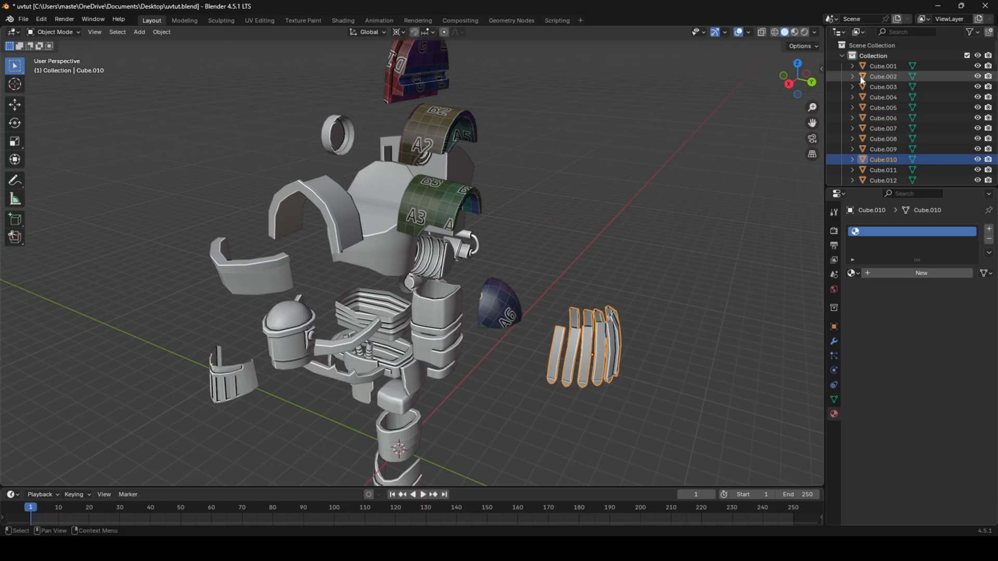
{"action": "left_click", "coordinate": [859, 31]}
{"action": "left_click", "coordinate": [909, 92]}
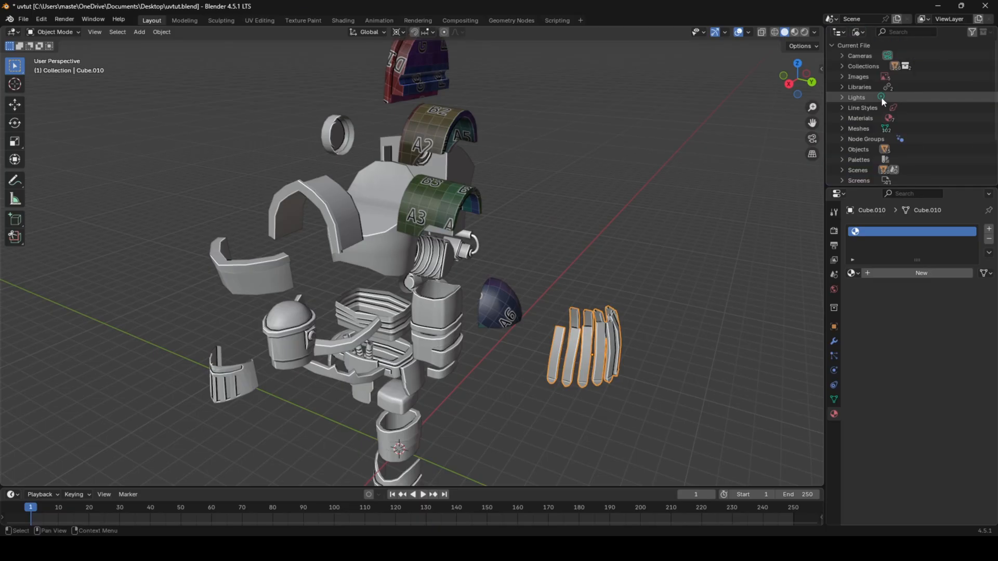
{"action": "left_click", "coordinate": [841, 119]}
{"action": "left_click", "coordinate": [879, 129]}
{"action": "scroll", "coordinate": [883, 135], "scroll_direction": "down", "scroll_amount": 3}
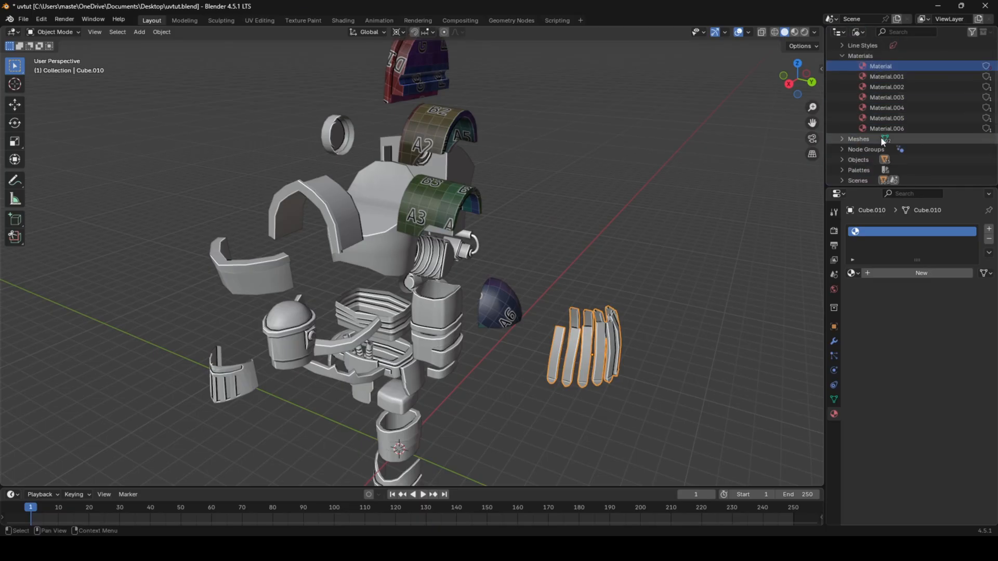
{"action": "left_click", "coordinate": [886, 120], "text": "shift"}
{"action": "left_click", "coordinate": [886, 125], "text": "shift"}
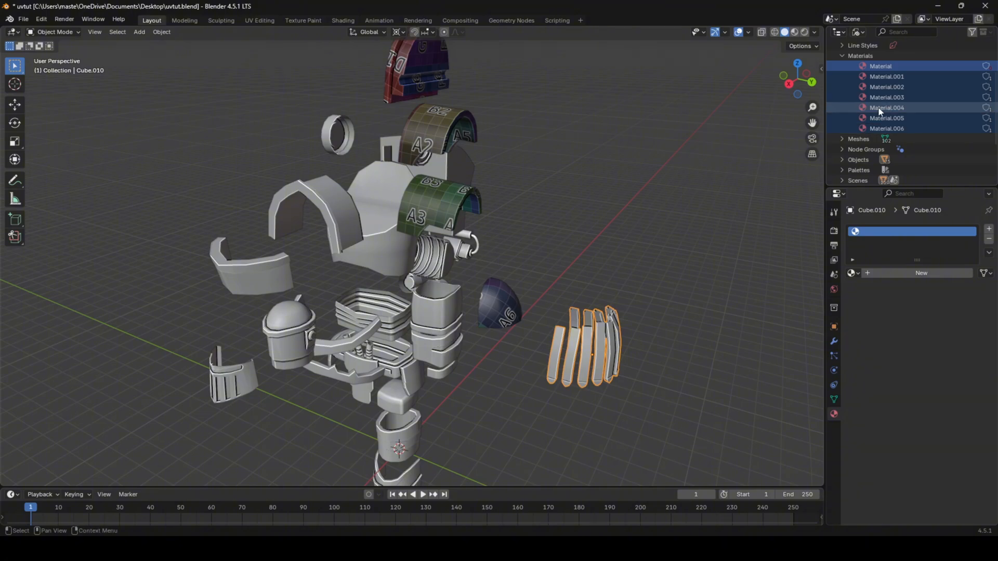
{"action": "right_click", "coordinate": [878, 107]}
{"action": "left_click", "coordinate": [874, 99]}
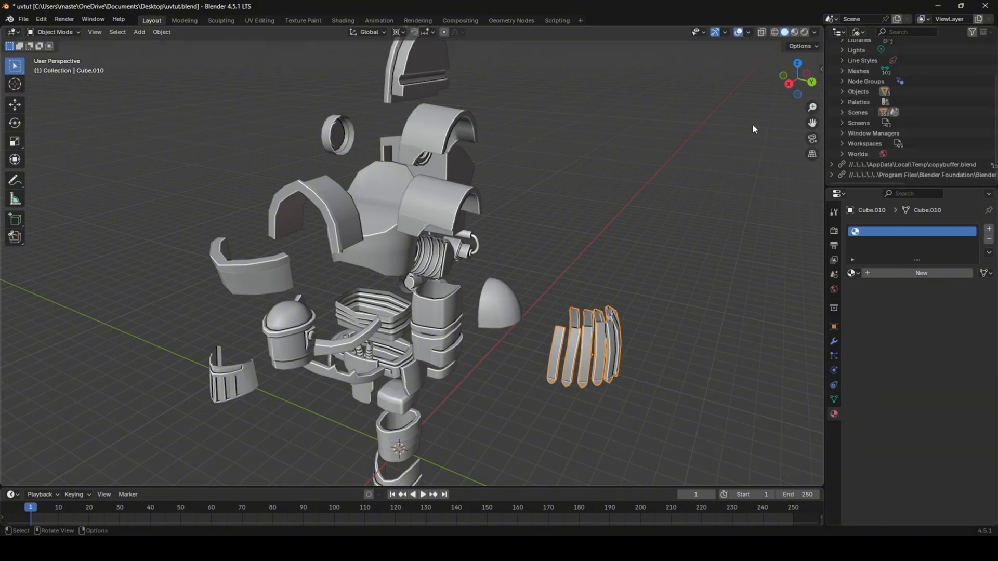
- Give the shoulder armor a new material with the Untitled.002 color grid image texture linked to Base Color
{"action": "left_click", "coordinate": [525, 184]}
{"action": "left_click", "coordinate": [448, 130]}
{"action": "scroll", "coordinate": [449, 125], "scroll_direction": "up", "scroll_amount": 2}
{"action": "middle_click_drag", "start_coordinate": [450, 93], "coordinate": [446, 178], "text": "shift"}
{"action": "middle_click_drag", "start_coordinate": [457, 128], "coordinate": [453, 194], "text": "shift"}
{"action": "scroll", "coordinate": [455, 194], "scroll_direction": "up", "scroll_amount": 1}
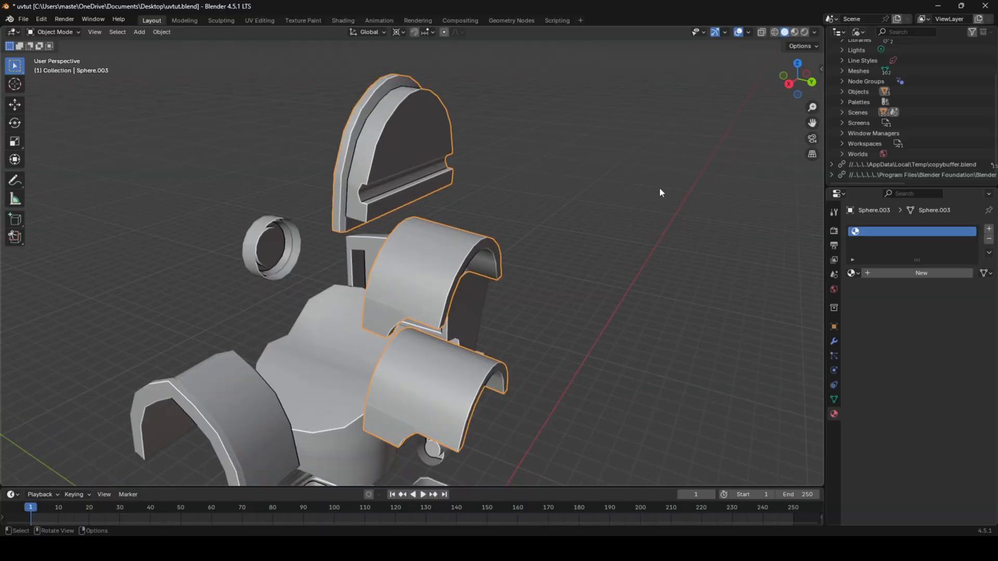
{"action": "left_click", "coordinate": [353, 21]}
{"action": "left_click", "coordinate": [501, 323]}
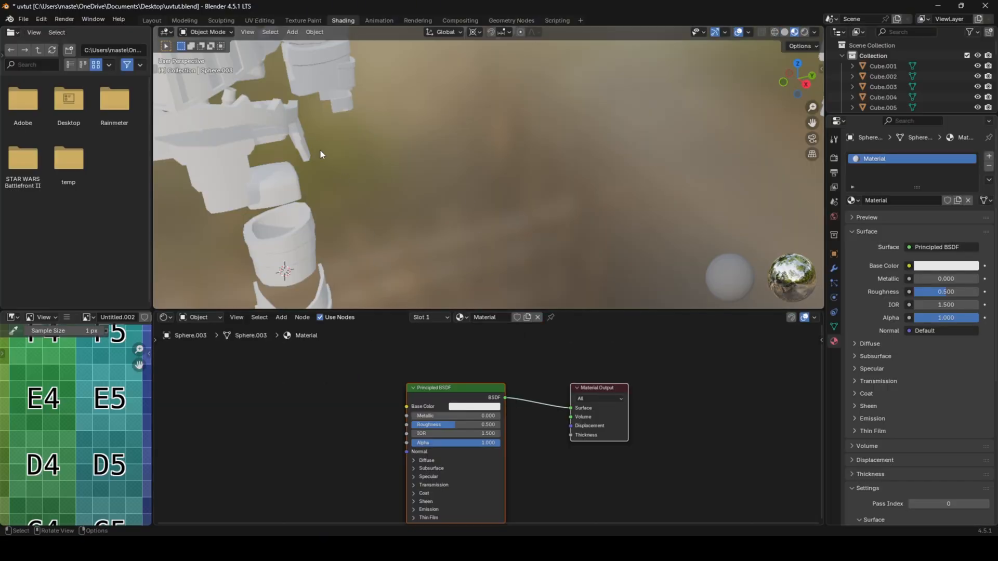
{"action": "left_click", "coordinate": [151, 21]}
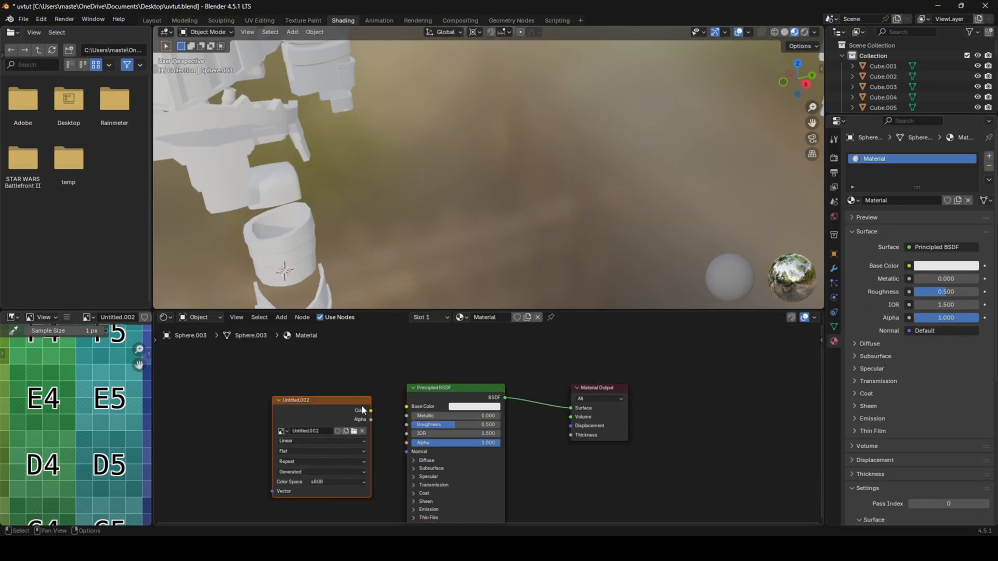
{"action": "left_click_drag", "start_coordinate": [408, 408], "coordinate": [407, 406]}
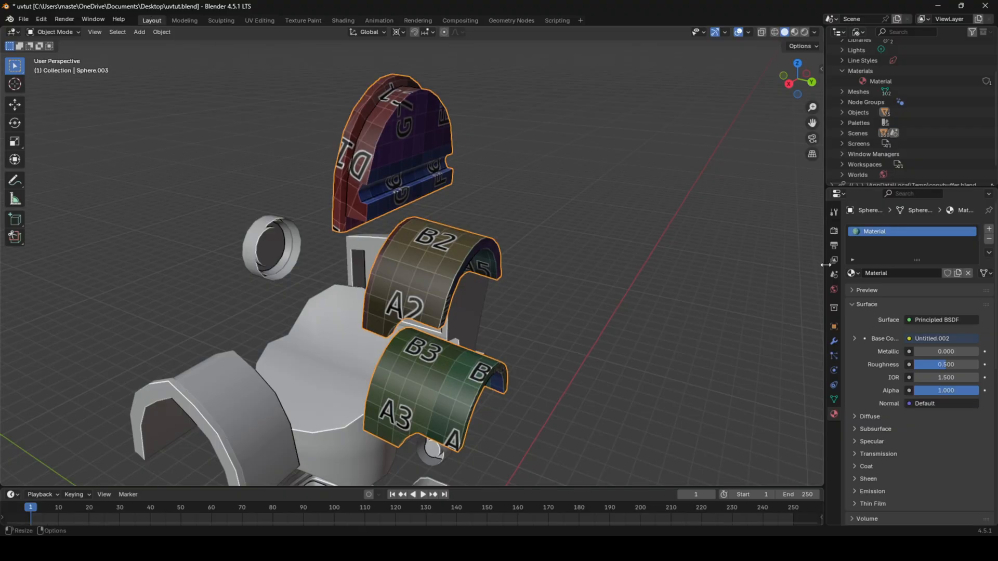
- Assign the existing color grid material named Material to the slatted, finger-like armor piece
{"action": "scroll", "coordinate": [717, 344], "scroll_direction": "down", "scroll_amount": 4}
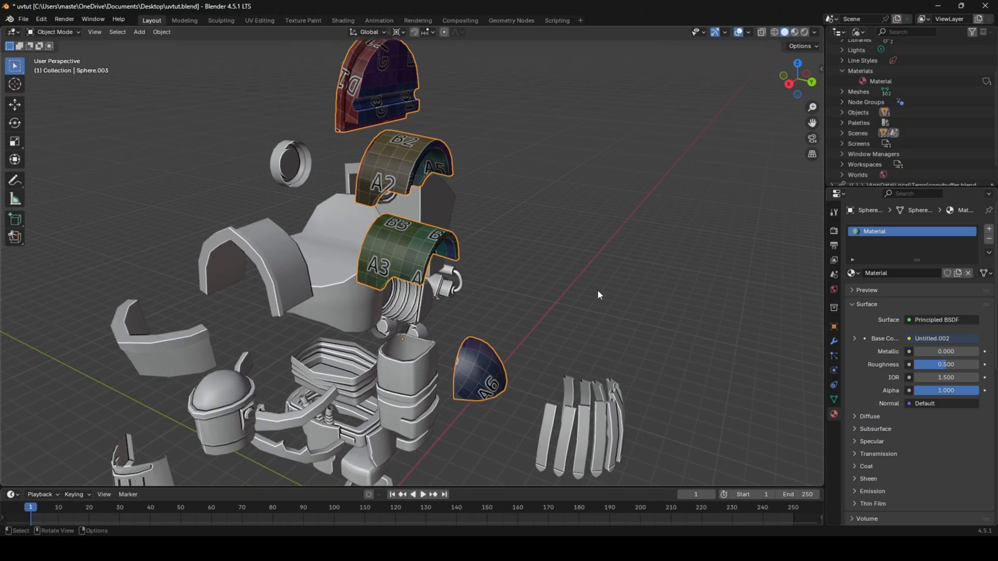
{"action": "left_click", "coordinate": [604, 417]}
{"action": "left_click", "coordinate": [853, 272]}
{"action": "left_click", "coordinate": [861, 290]}
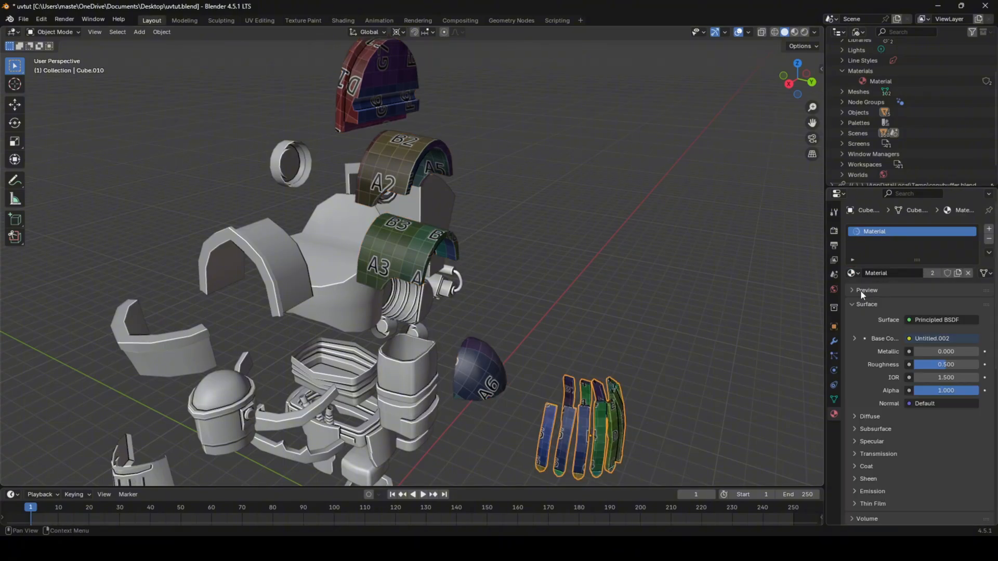
- Unwrap the full meshes of the shoulder armor and the slatted piece together and return to Object Mode
{"action": "left_click", "coordinate": [452, 252], "text": "shift"}
{"action": "key", "text": "Tab"}
{"action": "key", "text": "a"}
{"action": "key", "text": "u"}
{"action": "left_click", "coordinate": [512, 257]}
{"action": "key", "text": "Tab"}
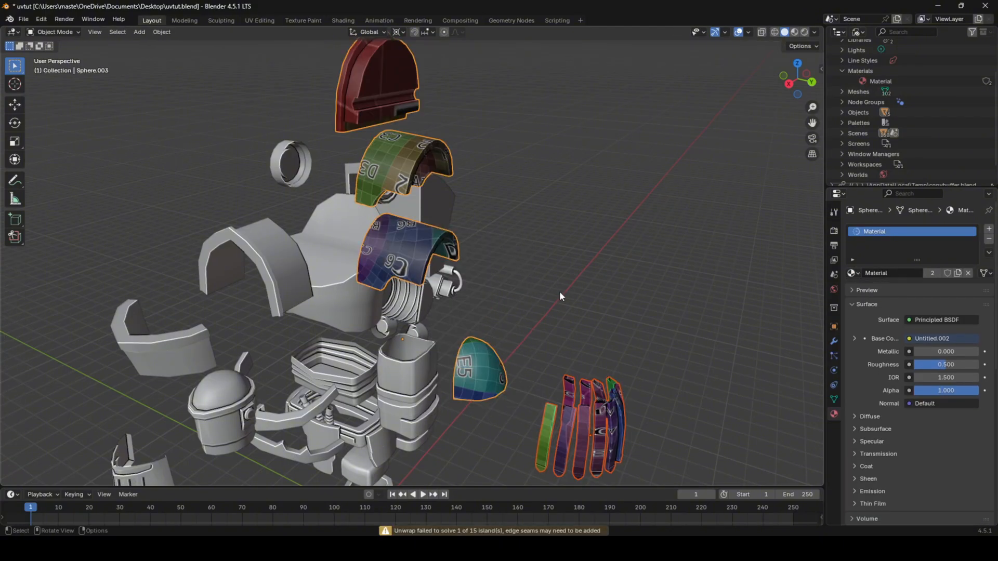
- Select the slatted piece and the shoulder armor together, try to move them and clear the selection
{"action": "scroll", "coordinate": [559, 286], "scroll_direction": "down", "scroll_amount": 4}
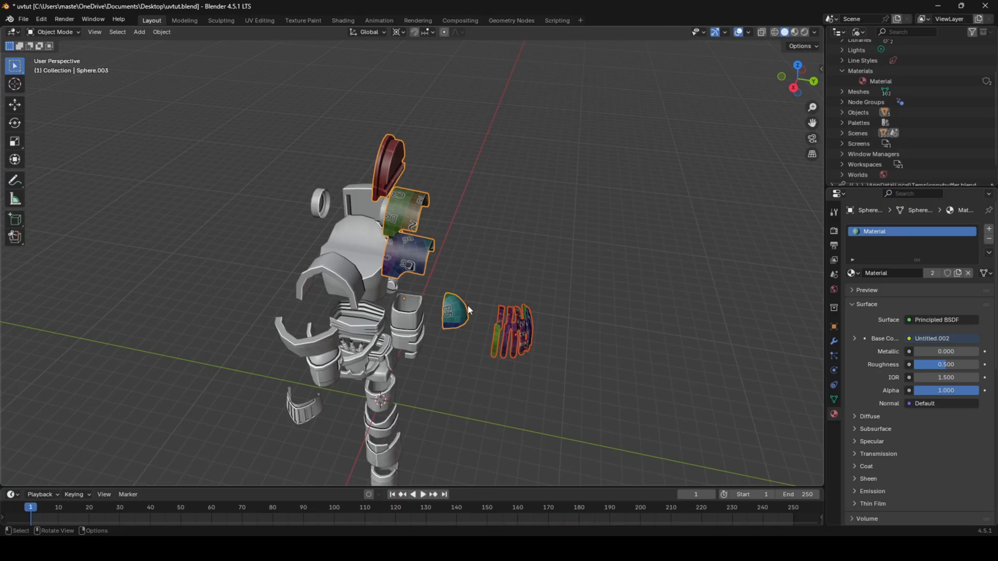
{"action": "left_click", "coordinate": [502, 308]}
{"action": "left_click", "coordinate": [457, 322], "text": "shift"}
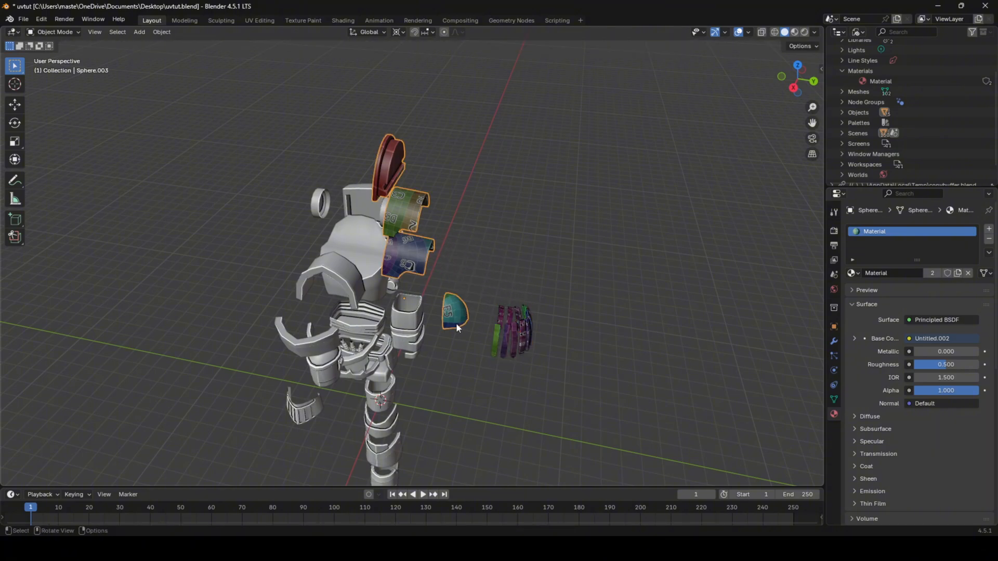
{"action": "left_click", "coordinate": [513, 335], "text": "shift"}
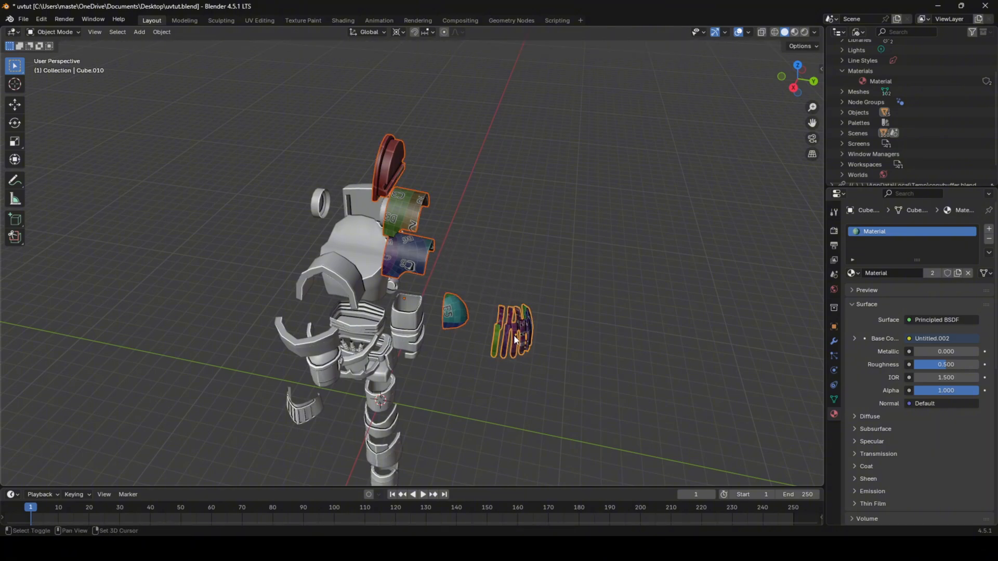
{"action": "key", "text": "g"}
{"action": "right_click", "coordinate": [543, 301]}
{"action": "scroll", "coordinate": [514, 264], "scroll_direction": "up", "scroll_amount": 1}
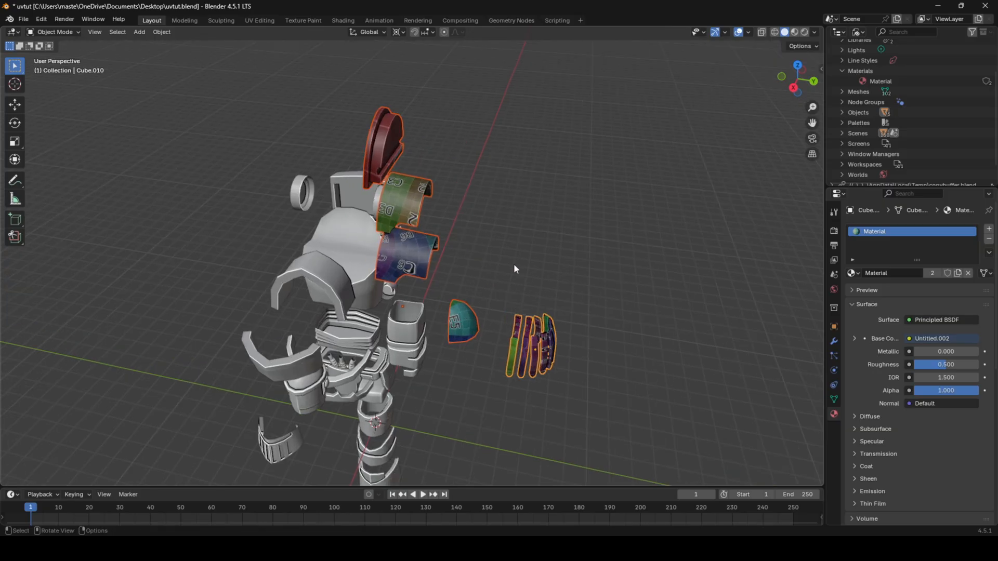
{"action": "left_click", "coordinate": [508, 235]}
- Mark a seam along the outer edge loop of the arched upper plate's flat back face on the shoulder armor
{"action": "scroll", "coordinate": [538, 295], "scroll_direction": "up", "scroll_amount": 4}
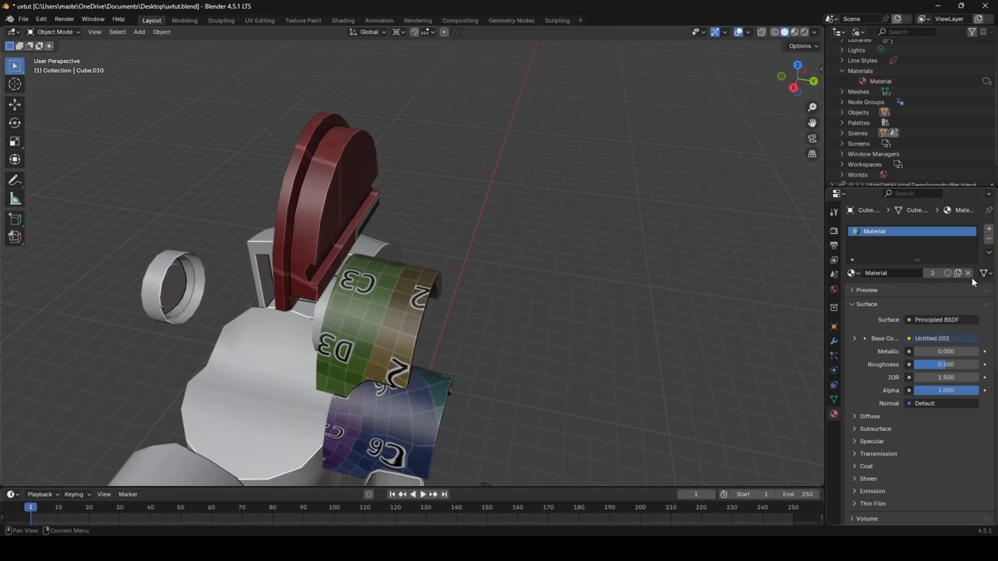
{"action": "left_click", "coordinate": [339, 193]}
{"action": "key", "text": "Tab"}
{"action": "key", "text": "alt+a"}
{"action": "left_click", "coordinate": [337, 175], "text": "alt"}
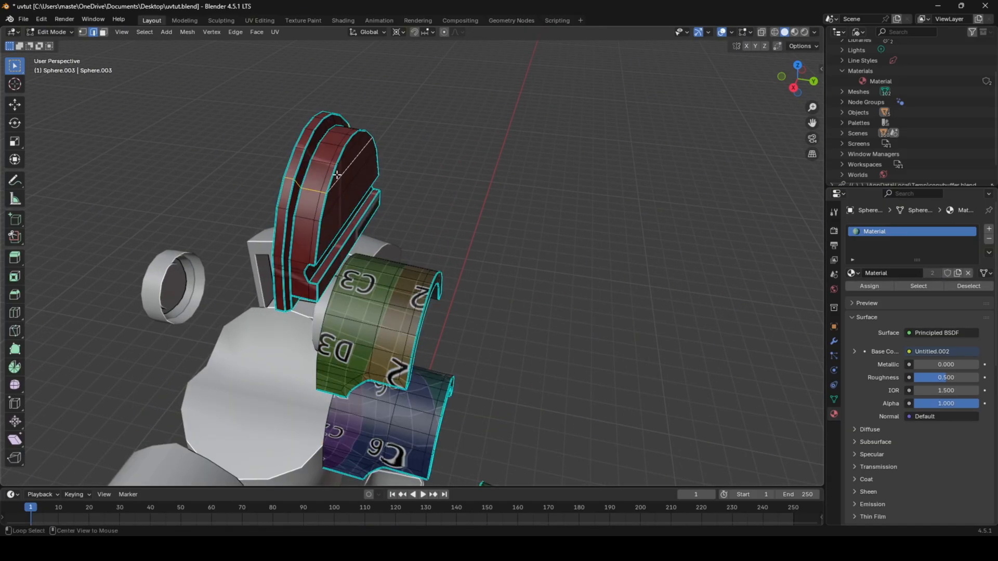
{"action": "middle_click_drag", "start_coordinate": [337, 175], "coordinate": [494, 266]}
{"action": "right_click", "coordinate": [563, 322]}
{"action": "left_click", "coordinate": [547, 395]}
- Unwrap the whole shoulder armor mesh with the new outline seam and view the color grid in Object Mode
{"action": "key", "text": "a"}
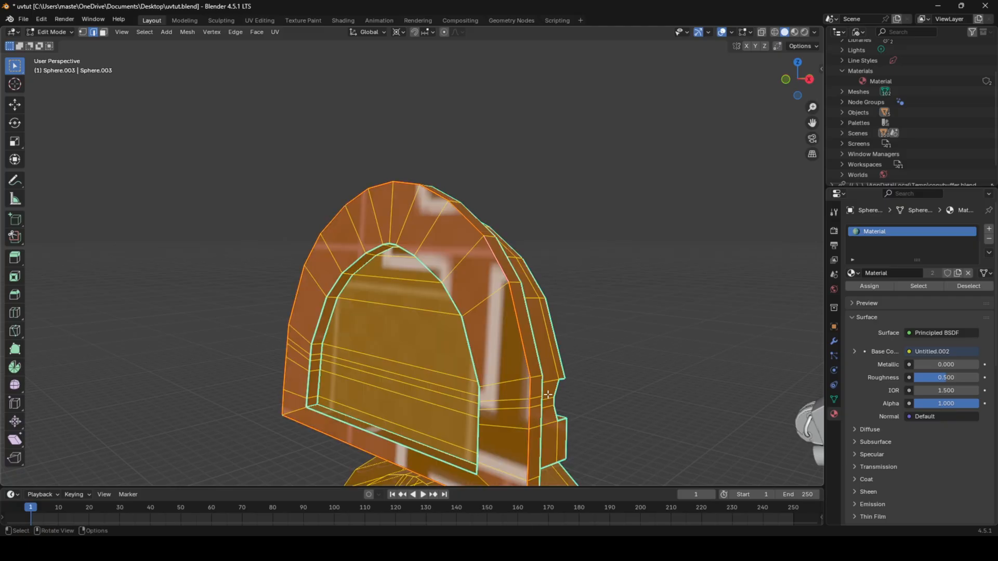
{"action": "key", "text": "u"}
{"action": "left_click", "coordinate": [547, 395]}
{"action": "key", "text": "Tab"}
{"action": "middle_click_drag", "start_coordinate": [547, 394], "coordinate": [531, 322]}
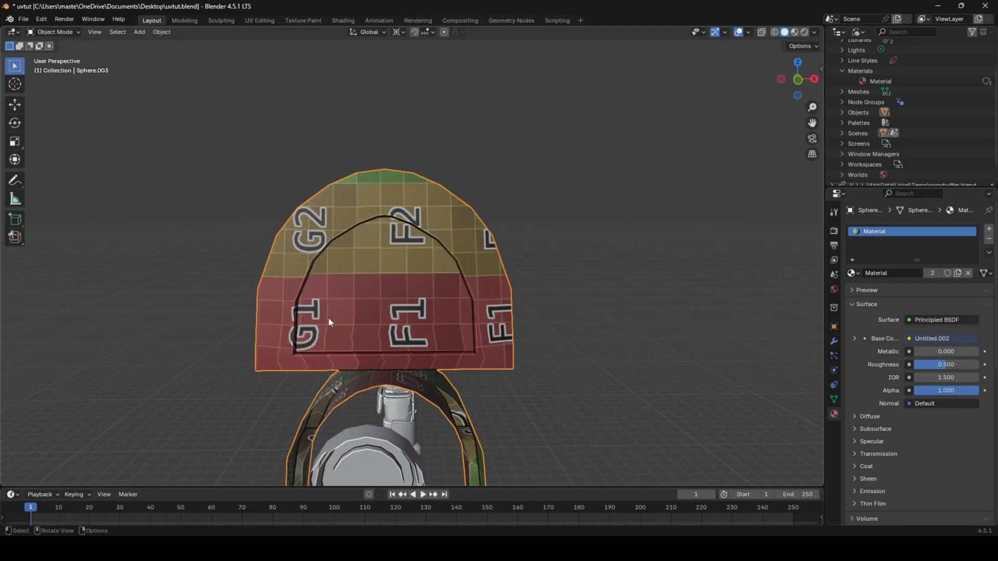
- Select the back face's rim and recess faces on the arched plate and examine how the color grid flows across them
{"action": "middle_click_drag", "start_coordinate": [360, 370], "coordinate": [366, 198]}
{"action": "key", "text": "Tab"}
{"action": "left_click", "coordinate": [424, 270]}
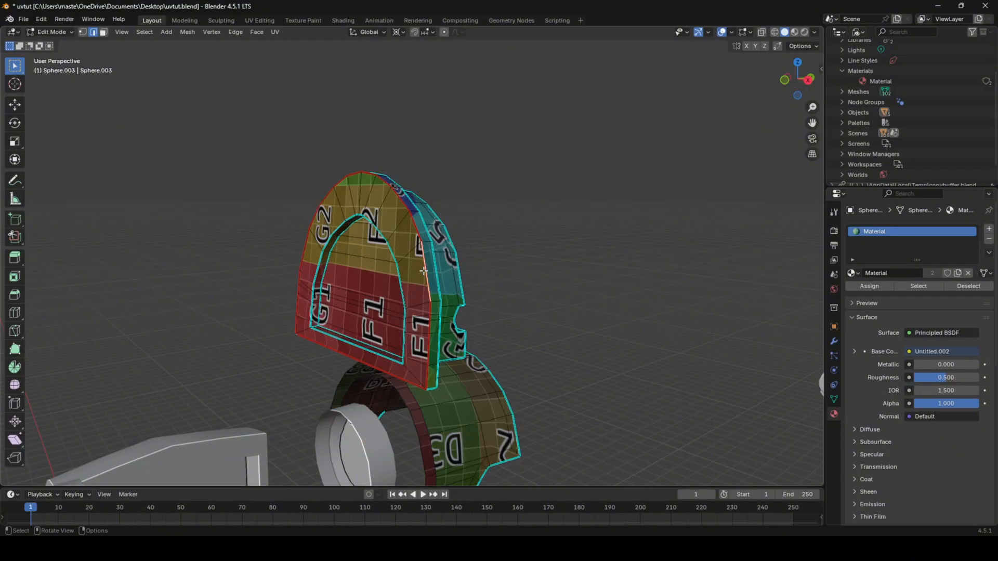
{"action": "left_click", "coordinate": [425, 270], "text": "alt"}
{"action": "middle_click_drag", "start_coordinate": [424, 270], "coordinate": [447, 269]}
{"action": "key", "text": "3"}
{"action": "left_click", "coordinate": [357, 212], "text": "alt"}
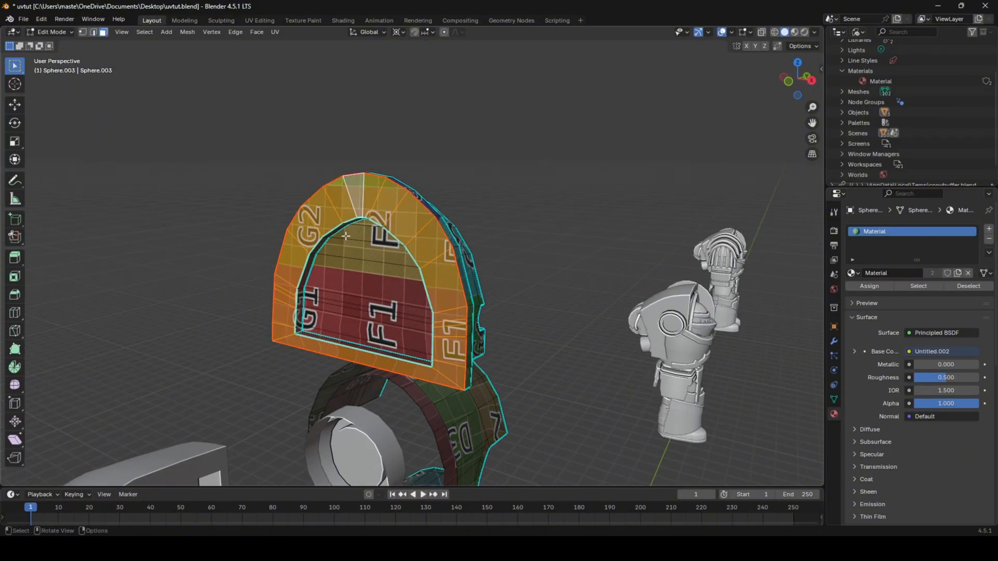
{"action": "key", "text": "l"}
{"action": "middle_click_drag", "start_coordinate": [338, 374], "coordinate": [395, 317]}
{"action": "scroll", "coordinate": [350, 332], "scroll_direction": "up", "scroll_amount": 3}
{"action": "key", "text": "Tab"}
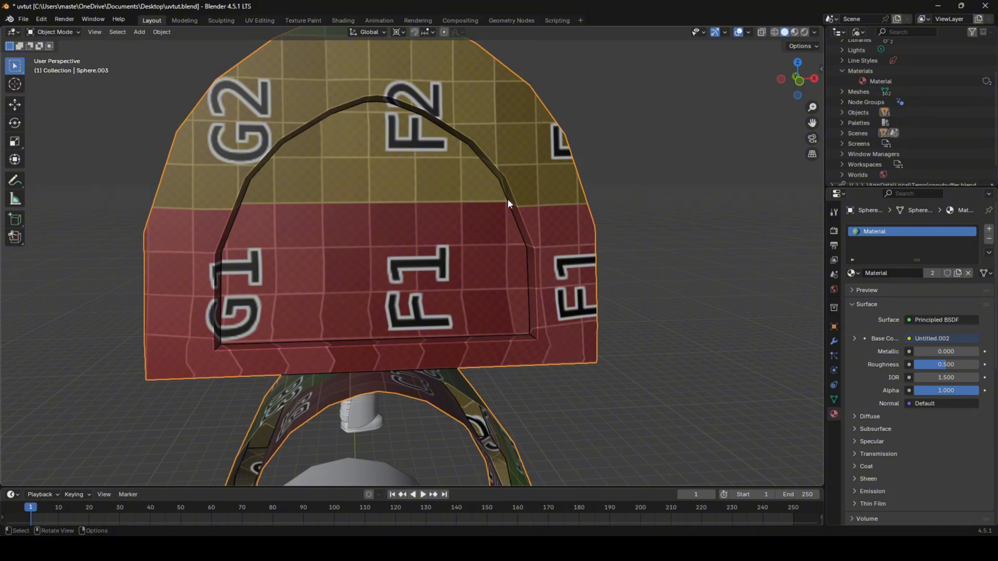
- Mark the edges at the arched recess's two lower corners as seams and unwrap the whole shoulder armor mesh again
{"action": "key", "text": "Tab"}
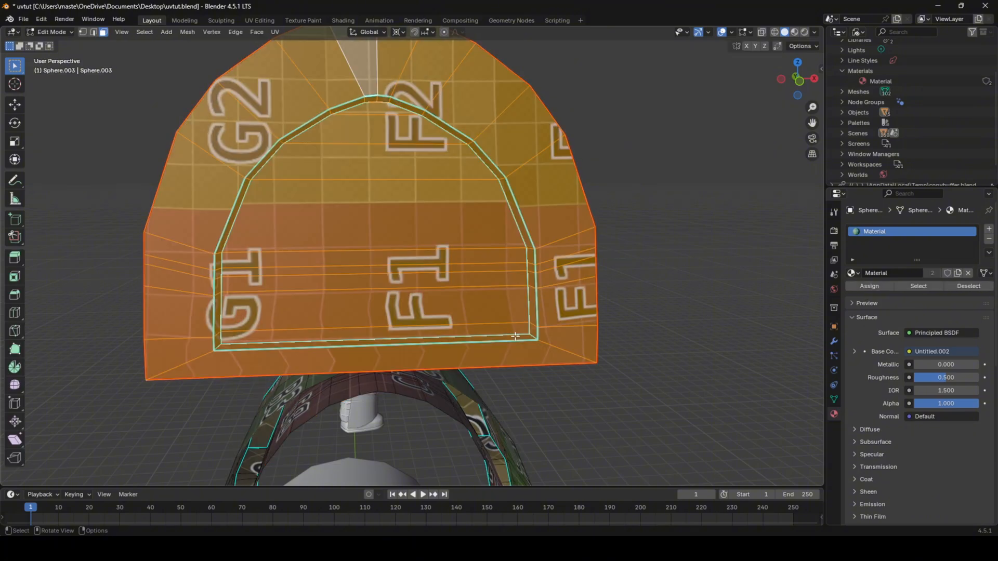
{"action": "left_click", "coordinate": [516, 338]}
{"action": "key", "text": "2"}
{"action": "left_click", "coordinate": [534, 338]}
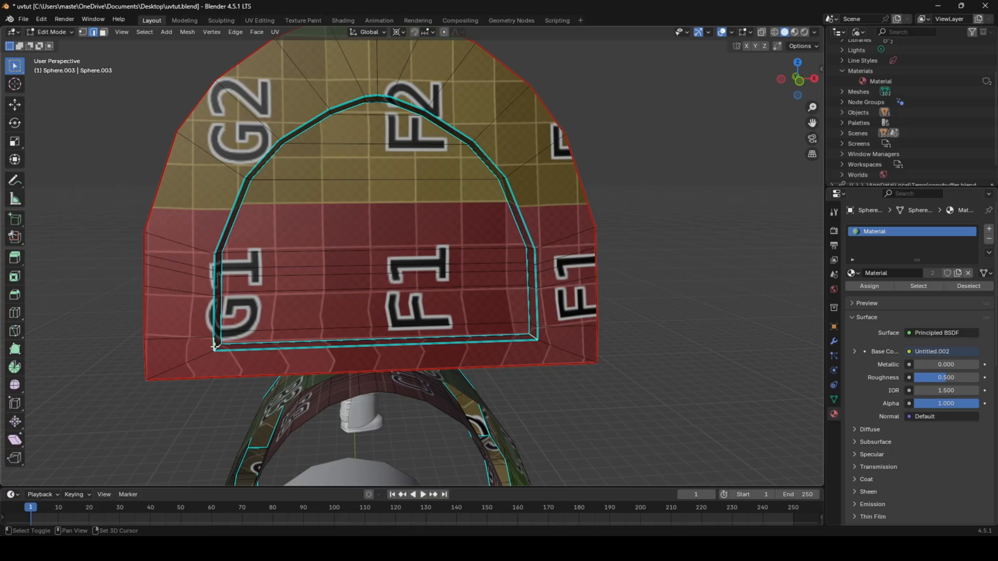
{"action": "right_click", "coordinate": [363, 317]}
{"action": "left_click", "coordinate": [363, 317]}
{"action": "key", "text": "a"}
{"action": "key", "text": "u"}
{"action": "left_click", "coordinate": [363, 316]}
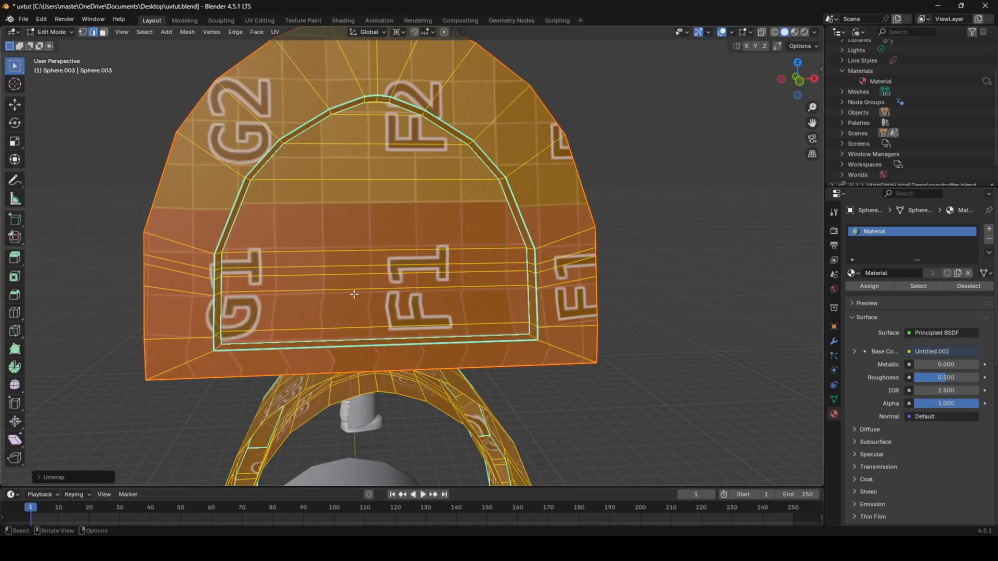
- Try marking the edge loop around the arched recess's floor as a seam and unwrap the whole shoulder armor mesh
{"action": "key", "text": "alt+a"}
{"action": "left_click", "coordinate": [255, 339], "text": "alt"}
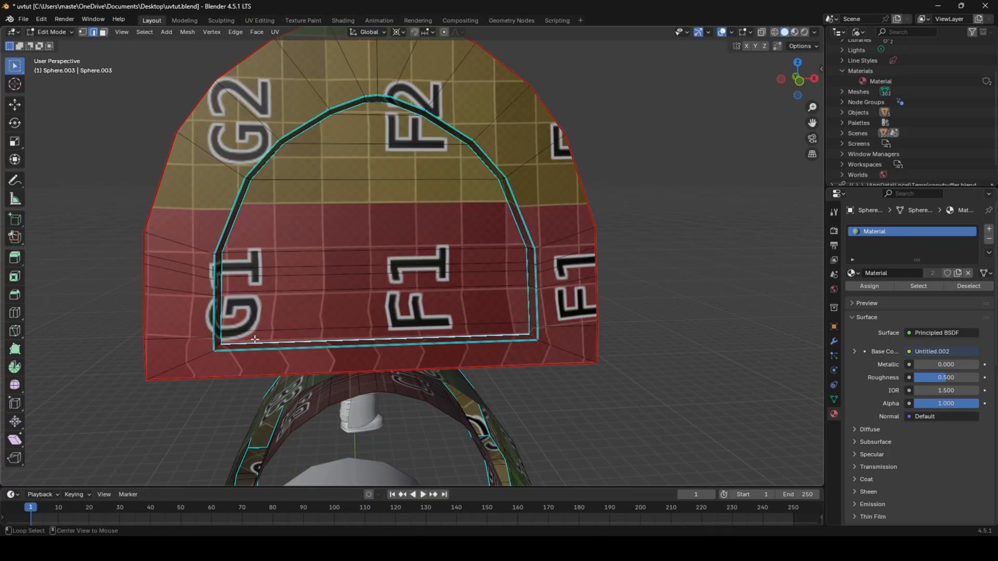
{"action": "left_click", "coordinate": [221, 322], "text": "alt+shift"}
{"action": "left_click", "coordinate": [515, 233], "text": "alt+shift"}
{"action": "right_click", "coordinate": [515, 241]}
{"action": "left_click", "coordinate": [516, 242]}
{"action": "key", "text": "a"}
{"action": "key", "text": "u"}
{"action": "left_click", "coordinate": [516, 241]}
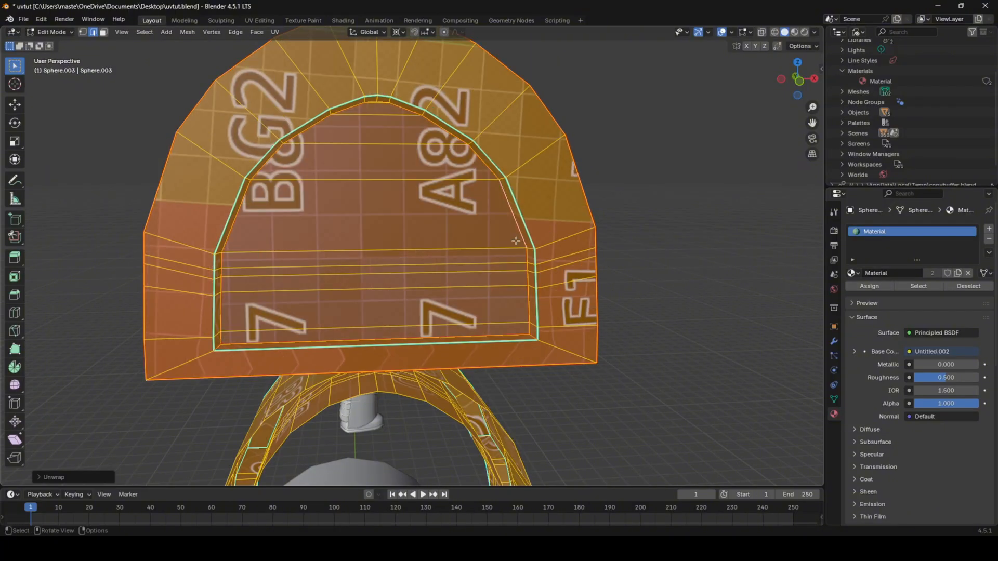
- Undo the seam on the recess floor's edge loop and the unwrap made with it
{"action": "key", "text": "Tab"}
{"action": "key", "text": "ctrl+z"}
{"action": "key", "text": "ctrl+z"}
{"action": "key", "text": "ctrl+z"}
{"action": "key", "text": "ctrl+z"}
{"action": "key", "text": "ctrl+z"}
{"action": "key", "text": "ctrl+z"}
{"action": "key", "text": "ctrl+z"}
{"action": "key", "text": "ctrl+z"}
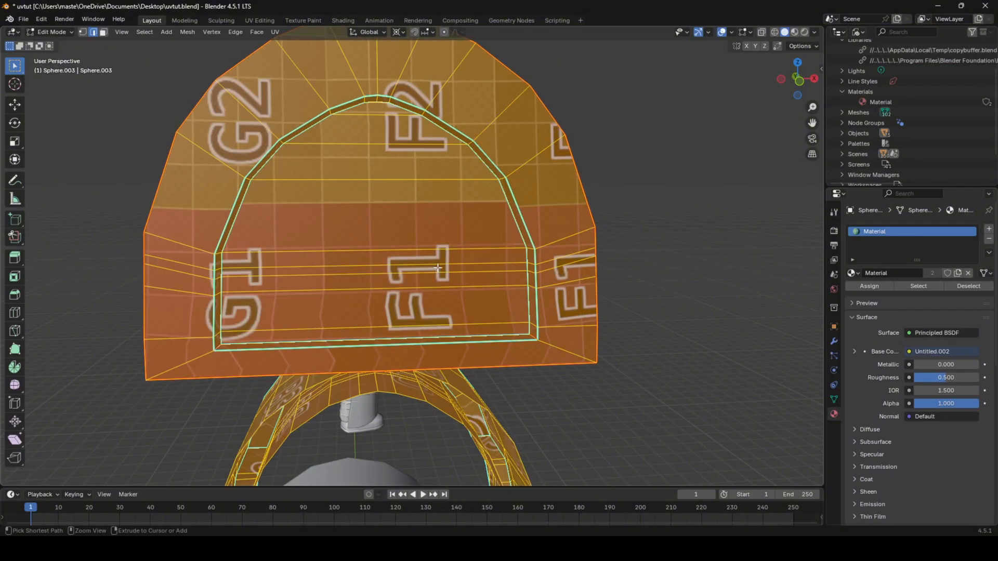
- Mark the arched recess's outer rim edge loop as a seam and unwrap the whole shoulder armor mesh
{"action": "key", "text": "alt+a"}
{"action": "left_click", "coordinate": [239, 351], "text": "alt"}
{"action": "right_click", "coordinate": [385, 312]}
{"action": "left_click", "coordinate": [384, 312]}
{"action": "key", "text": "a"}
{"action": "key", "text": "u"}
{"action": "left_click", "coordinate": [384, 312]}
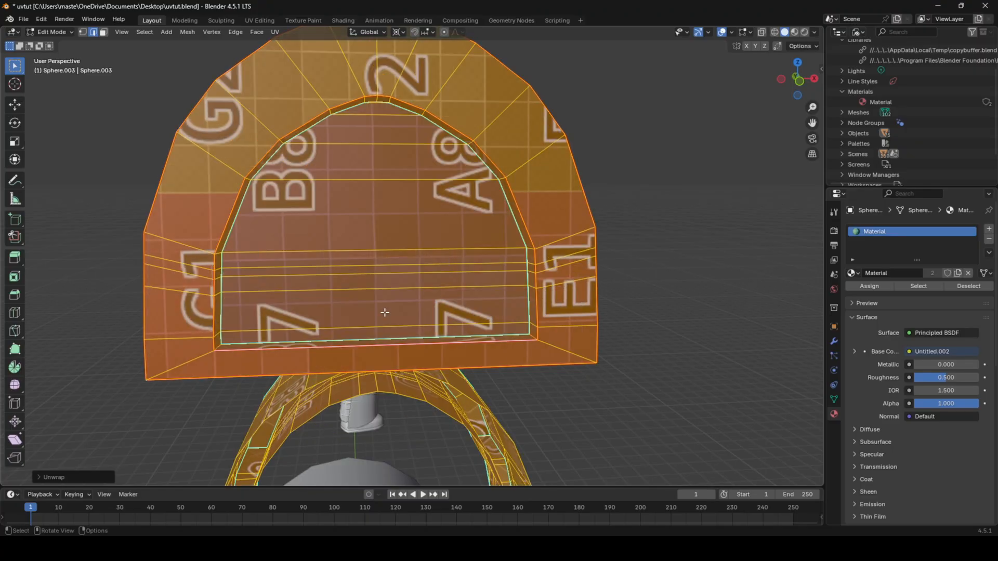
{"action": "key", "text": "Tab"}
{"action": "key", "text": "Tab"}
- Select the recess's linked faces and show their island in the UV Editing workspace with UV sync selection enabled
{"action": "key", "text": "3"}
{"action": "left_click", "coordinate": [191, 282]}
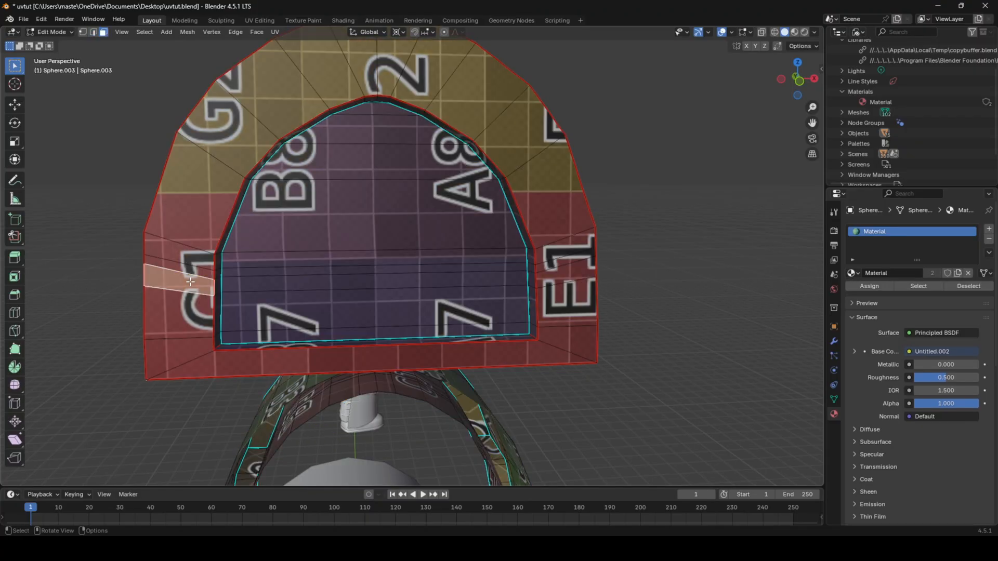
{"action": "key", "text": "ctrl+l"}
{"action": "left_click", "coordinate": [448, 260]}
{"action": "key", "text": "ctrl+l"}
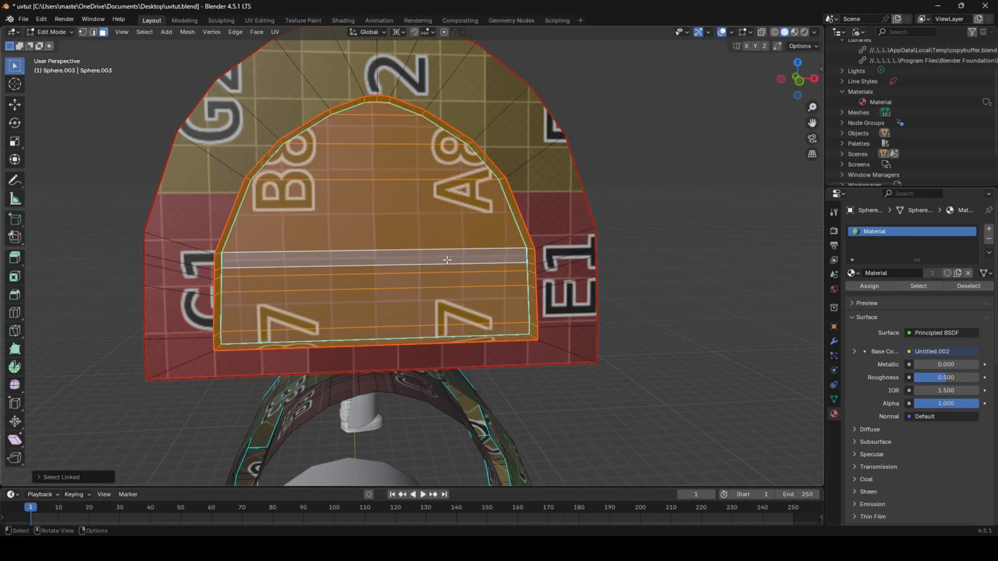
{"action": "left_click", "coordinate": [250, 20]}
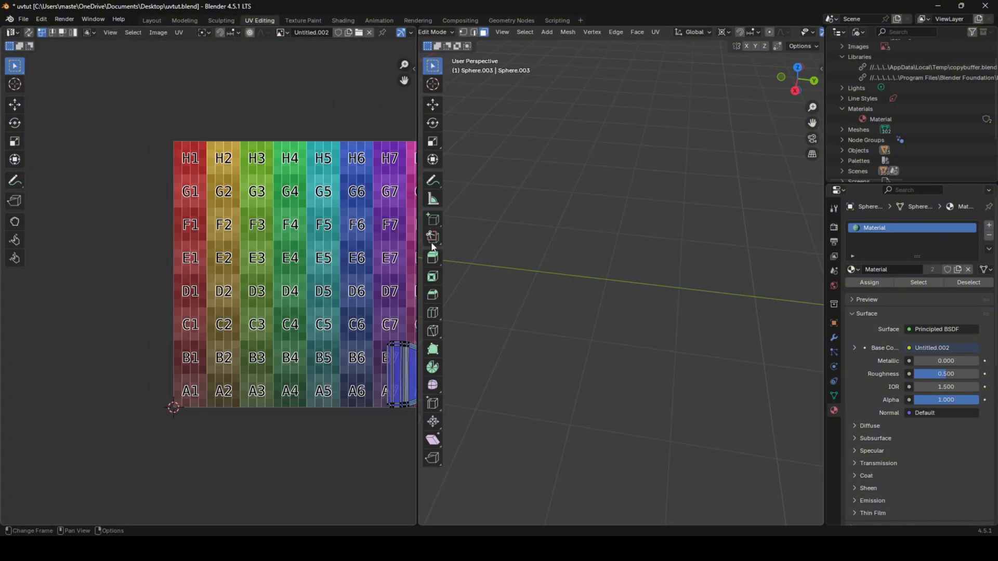
{"action": "left_click", "coordinate": [29, 33]}
{"action": "key", "text": "KP_Decimal"}
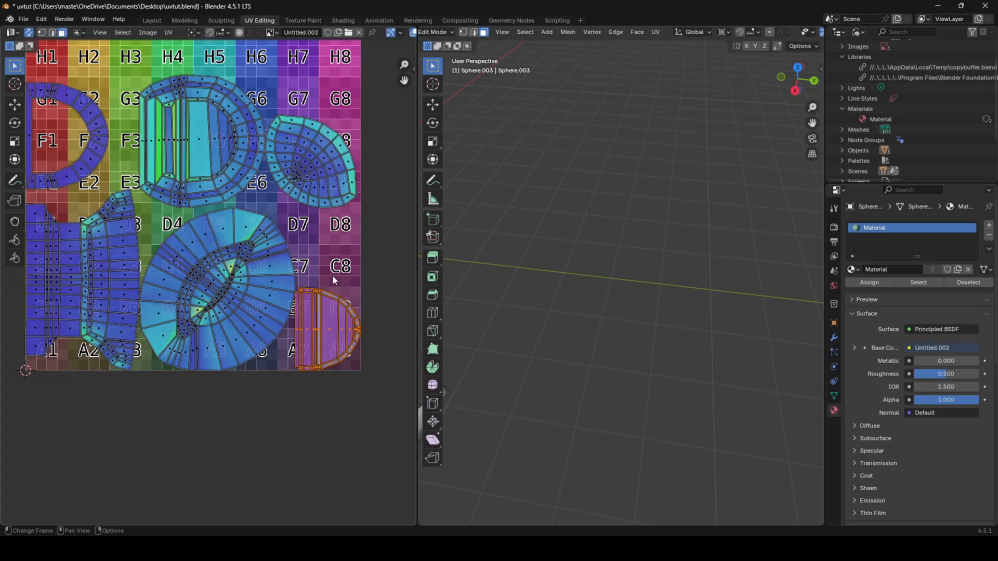
{"action": "scroll", "coordinate": [333, 276], "scroll_direction": "up", "scroll_amount": 4}
- Select a corner wall face on the recess's UV island, frame it in the 3D viewport and select the bottom wall face
{"action": "left_click", "coordinate": [194, 258]}
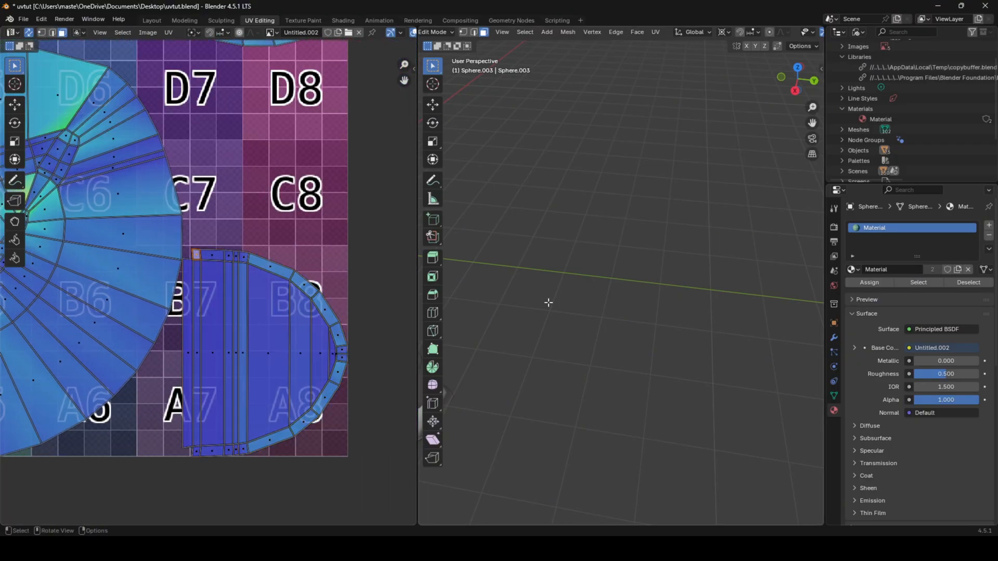
{"action": "key", "text": "KP_Decimal"}
{"action": "middle_click_drag", "start_coordinate": [583, 289], "coordinate": [649, 285]}
{"action": "scroll", "coordinate": [650, 286], "scroll_direction": "down", "scroll_amount": 7}
{"action": "left_click", "coordinate": [643, 293]}
- Clear the seams on the recess's two lower corner edges and unwrap the whole mesh
{"action": "key", "text": "2"}
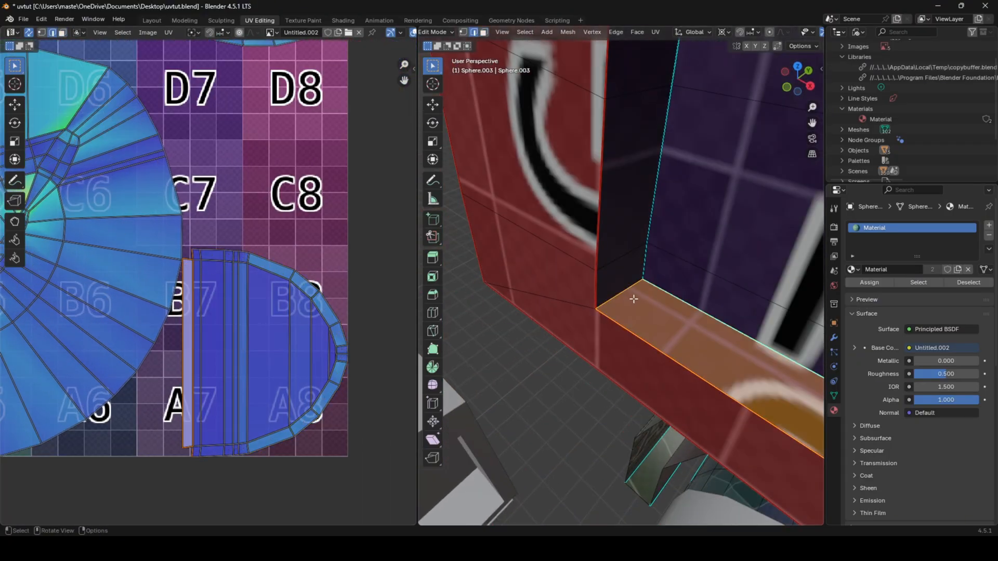
{"action": "left_click", "coordinate": [631, 298]}
{"action": "scroll", "coordinate": [647, 341], "scroll_direction": "down", "scroll_amount": 7}
{"action": "scroll", "coordinate": [196, 246], "scroll_direction": "up", "scroll_amount": 4}
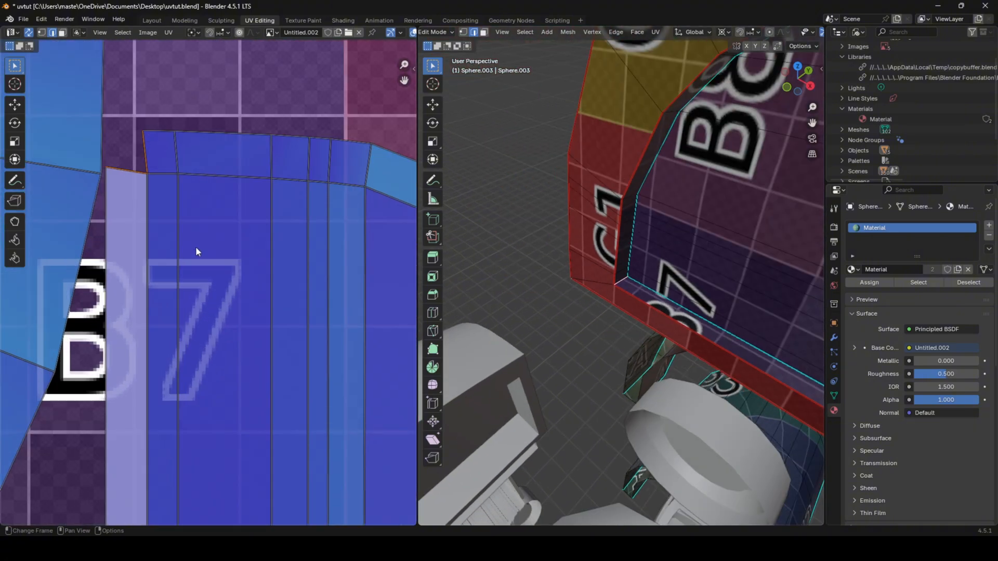
{"action": "scroll", "coordinate": [524, 324], "scroll_direction": "down", "scroll_amount": 5}
{"action": "middle_click_drag", "start_coordinate": [613, 325], "coordinate": [525, 317], "text": "shift"}
{"action": "middle_click_drag", "start_coordinate": [640, 301], "coordinate": [764, 294]}
{"action": "scroll", "coordinate": [769, 293], "scroll_direction": "up", "scroll_amount": 5}
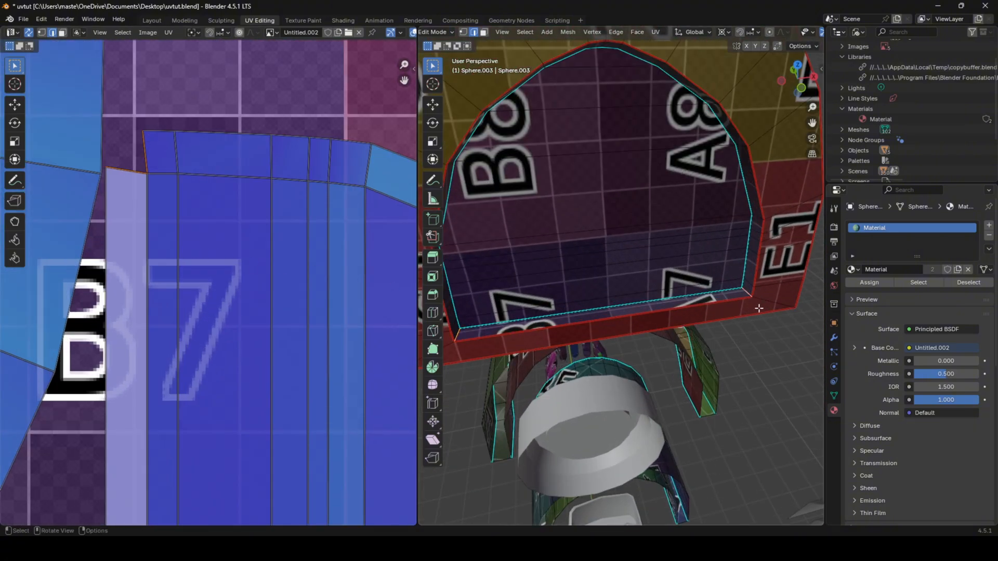
{"action": "right_click", "coordinate": [756, 308]}
{"action": "left_click", "coordinate": [750, 318]}
{"action": "key", "text": "a"}
{"action": "key", "text": "u"}
{"action": "left_click", "coordinate": [751, 318]}
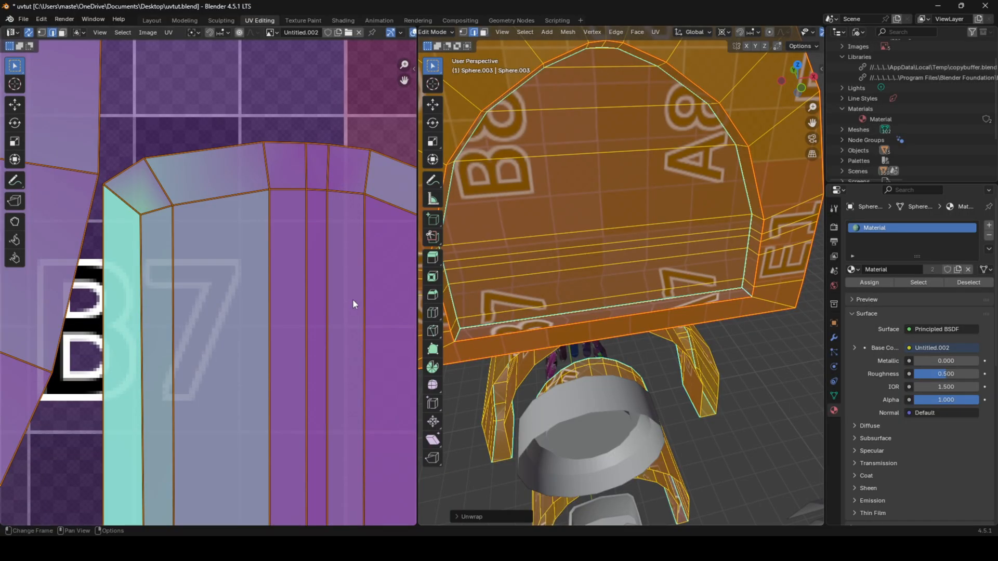
- Select the recess's side and bottom wall faces to examine how they map onto the UV island
{"action": "scroll", "coordinate": [352, 304], "scroll_direction": "down", "scroll_amount": 4}
{"action": "key", "text": "alt+a"}
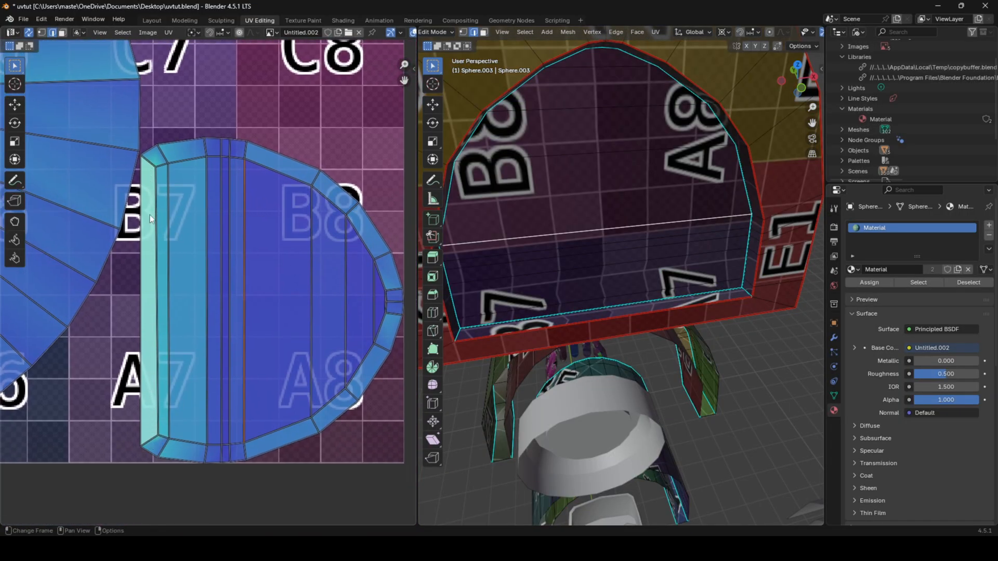
{"action": "key", "text": "3"}
{"action": "left_click", "coordinate": [757, 225]}
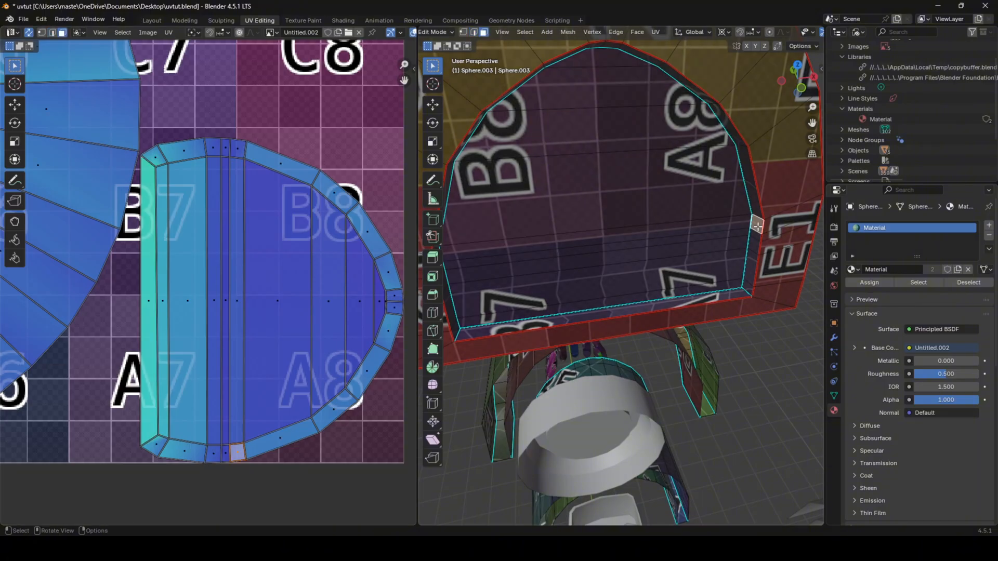
{"action": "left_click", "coordinate": [727, 299], "text": "shift"}
{"action": "left_click", "coordinate": [749, 274], "text": "shift"}
{"action": "left_click", "coordinate": [755, 246], "text": "shift"}
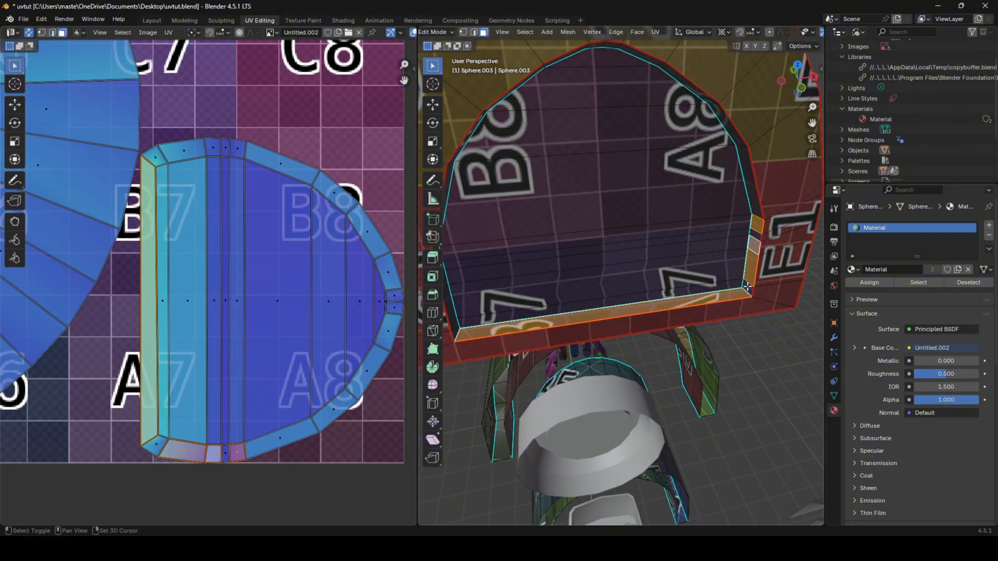
{"action": "left_click", "coordinate": [748, 288], "text": "shift"}
{"action": "left_click", "coordinate": [755, 247], "text": "shift"}
- Mark the recess's two lower corner edges as seams again and unwrap the whole mesh
{"action": "key", "text": "2"}
{"action": "key", "text": "alt+a"}
{"action": "left_click", "coordinate": [506, 337]}
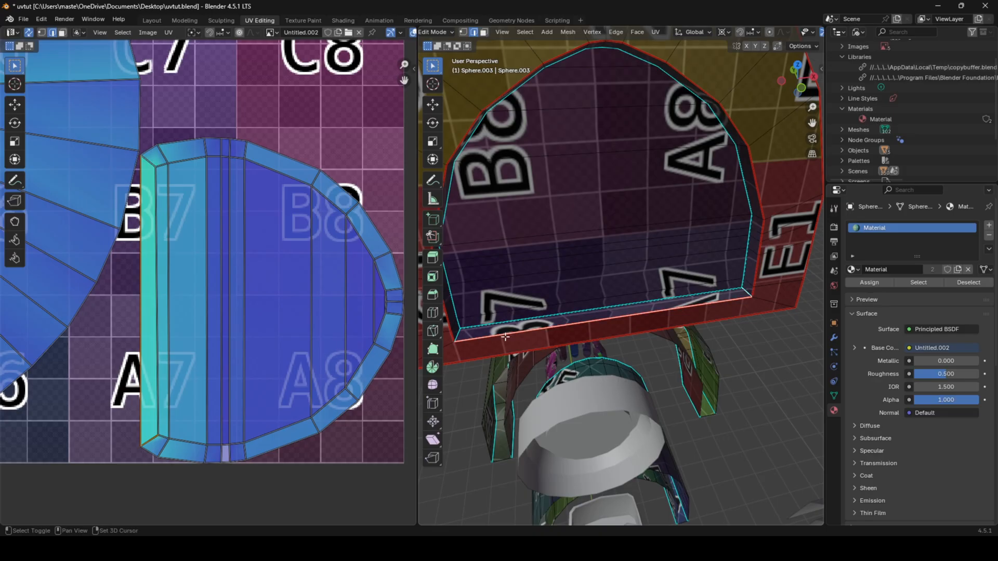
{"action": "left_click", "coordinate": [499, 335], "text": "shift"}
{"action": "right_click", "coordinate": [610, 339]}
{"action": "left_click", "coordinate": [611, 327]}
{"action": "key", "text": "a"}
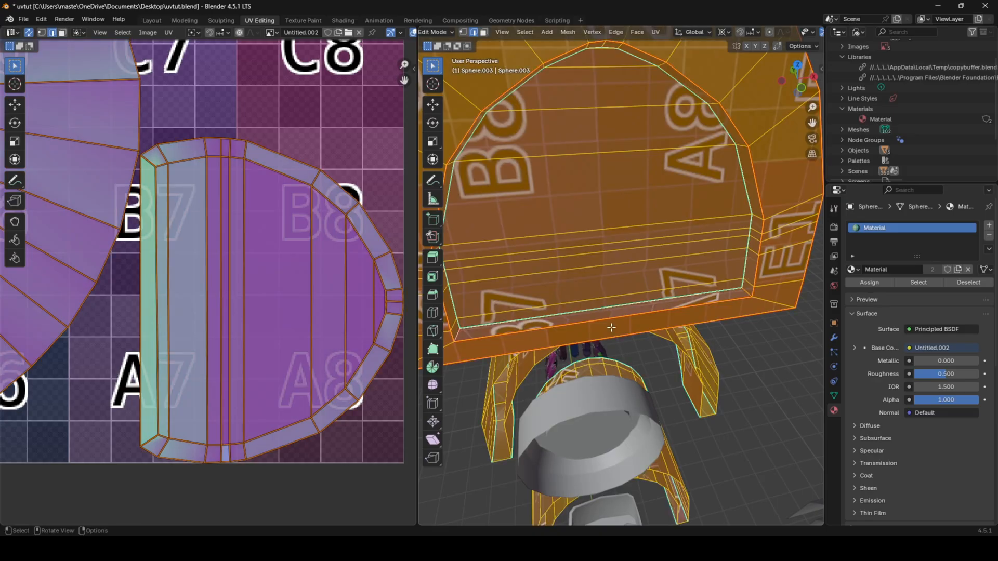
{"action": "key", "text": "u"}
{"action": "left_click", "coordinate": [611, 327]}
- Examine the recess's island and the neighboring islands in the UV layout for stretching
{"action": "left_click", "coordinate": [279, 225]}
{"action": "scroll", "coordinate": [130, 166], "scroll_direction": "down", "scroll_amount": 3}
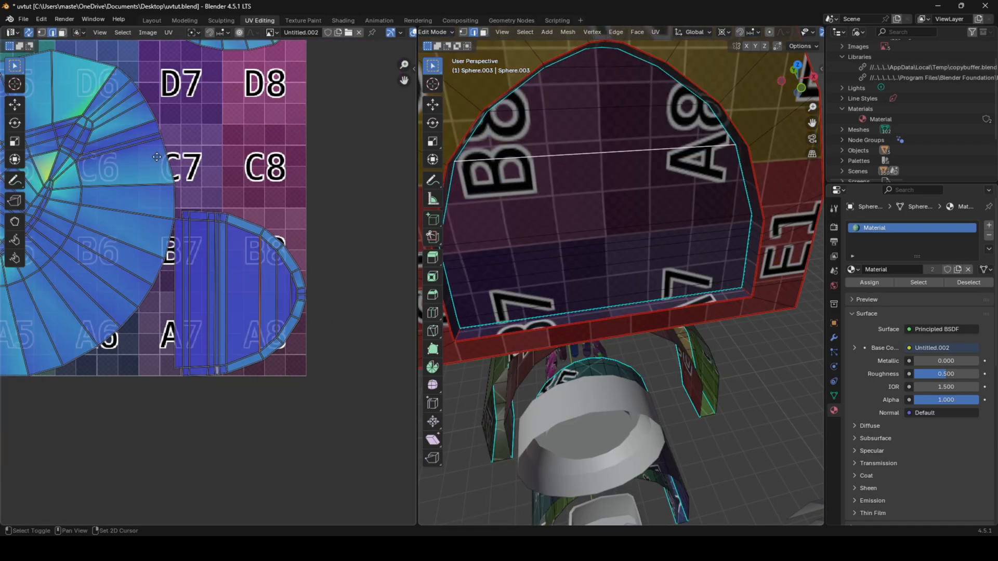
{"action": "middle_click_drag", "start_coordinate": [71, 119], "coordinate": [257, 262]}
{"action": "scroll", "coordinate": [253, 216], "scroll_direction": "down", "scroll_amount": 3}
{"action": "scroll", "coordinate": [210, 239], "scroll_direction": "up", "scroll_amount": 3}
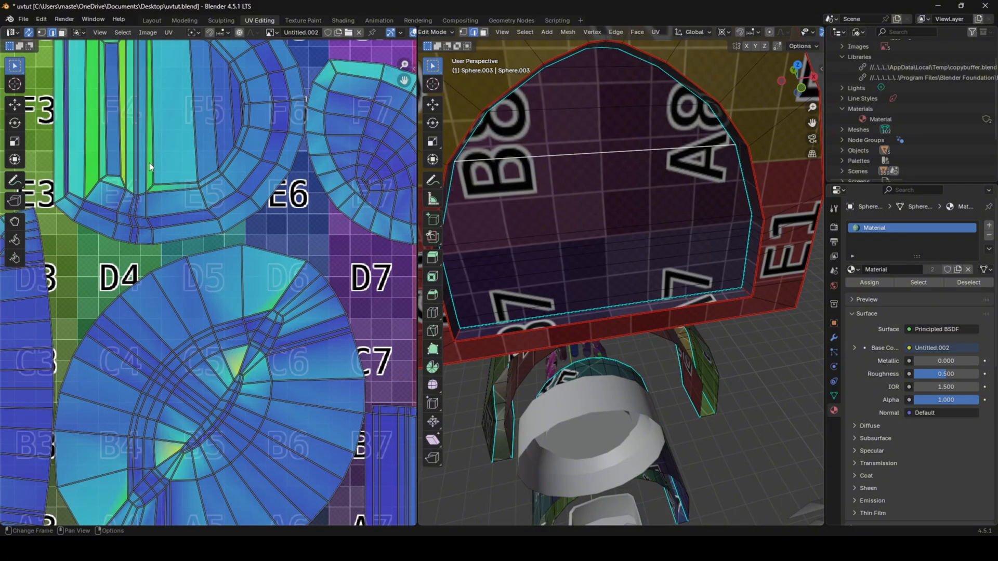
{"action": "scroll", "coordinate": [149, 164], "scroll_direction": "down", "scroll_amount": 3}
- Return to the Layout workspace and examine the color grid on the arched recess in Object Mode and Edit Mode
{"action": "left_click", "coordinate": [164, 23]}
{"action": "scroll", "coordinate": [400, 201], "scroll_direction": "down", "scroll_amount": 3}
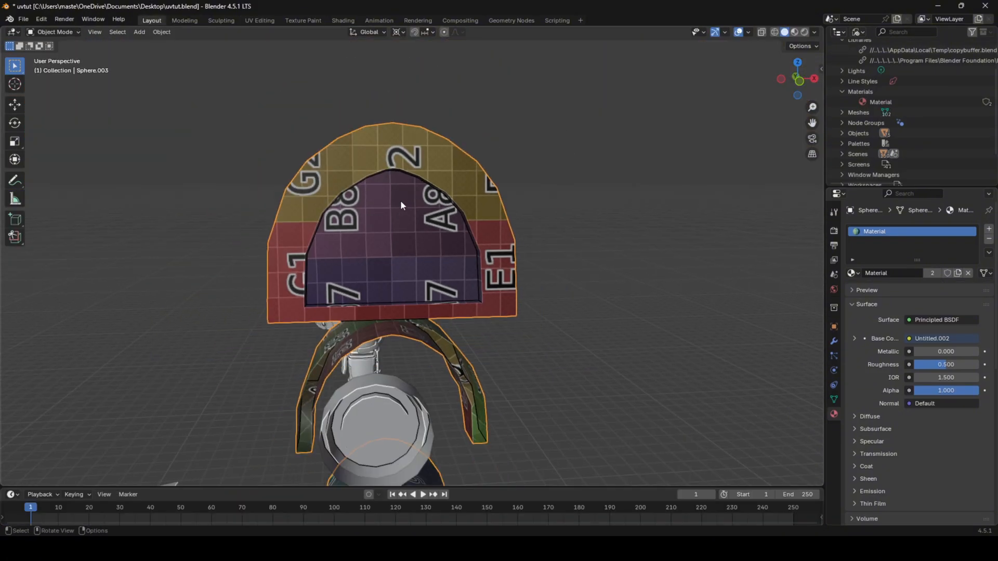
{"action": "scroll", "coordinate": [401, 200], "scroll_direction": "up", "scroll_amount": 4}
{"action": "middle_click_drag", "start_coordinate": [398, 204], "coordinate": [423, 228]}
{"action": "key", "text": "Tab"}
{"action": "left_click", "coordinate": [490, 264]}
{"action": "middle_click_drag", "start_coordinate": [489, 264], "coordinate": [493, 247]}
{"action": "scroll", "coordinate": [492, 247], "scroll_direction": "up", "scroll_amount": 1}
{"action": "key", "text": "Tab"}
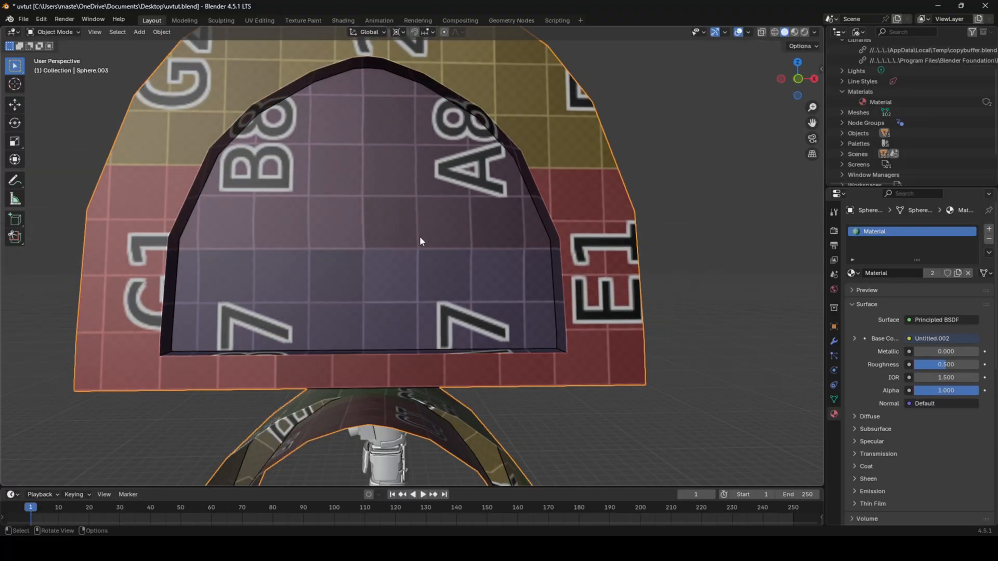
{"action": "middle_click_drag", "start_coordinate": [421, 233], "coordinate": [440, 273], "text": "shift"}
{"action": "key", "text": "Tab"}
{"action": "left_click", "coordinate": [330, 222]}
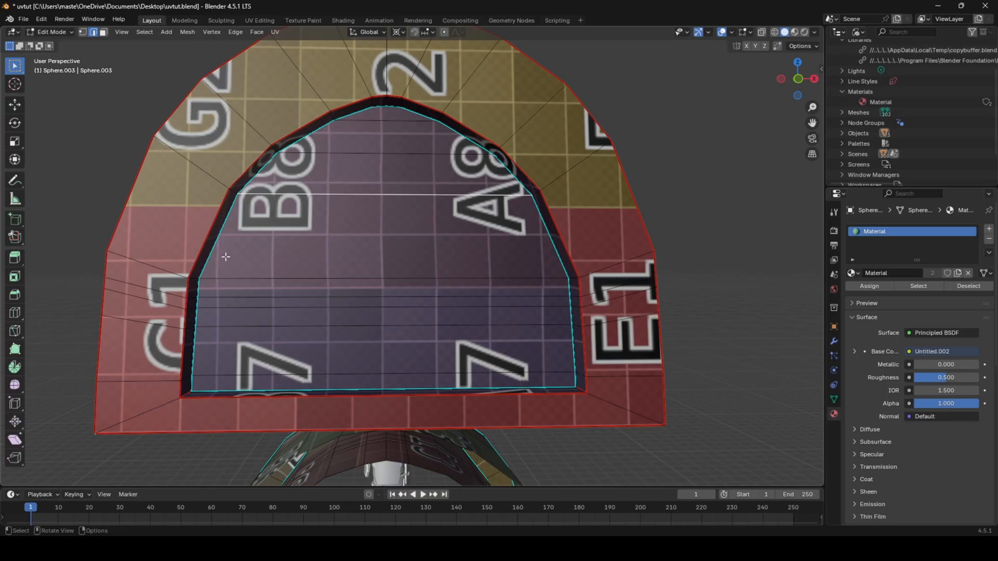
{"action": "key", "text": "alt+a"}
{"action": "key", "text": "Tab"}
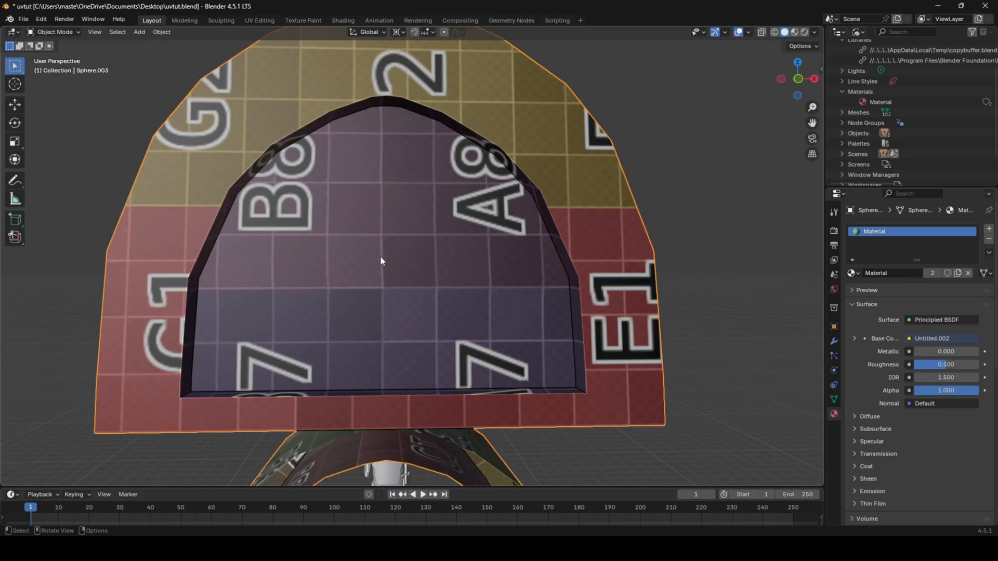
- Try a seam along the recess floor's inner edges, unwrap the whole mesh and view it in Object Mode
{"action": "key", "text": "Tab"}
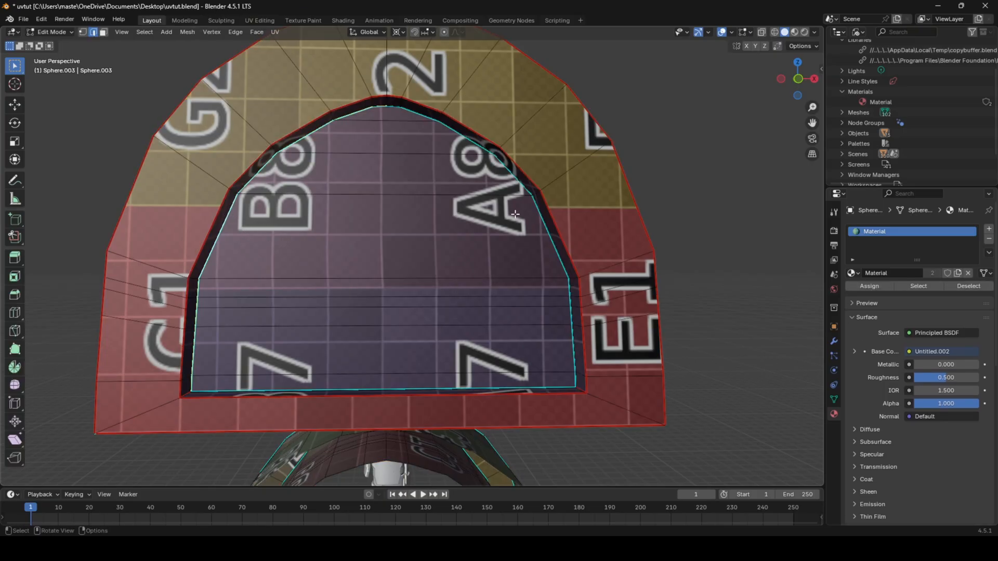
{"action": "left_click", "coordinate": [420, 117], "text": "alt+shift"}
{"action": "right_click", "coordinate": [504, 210]}
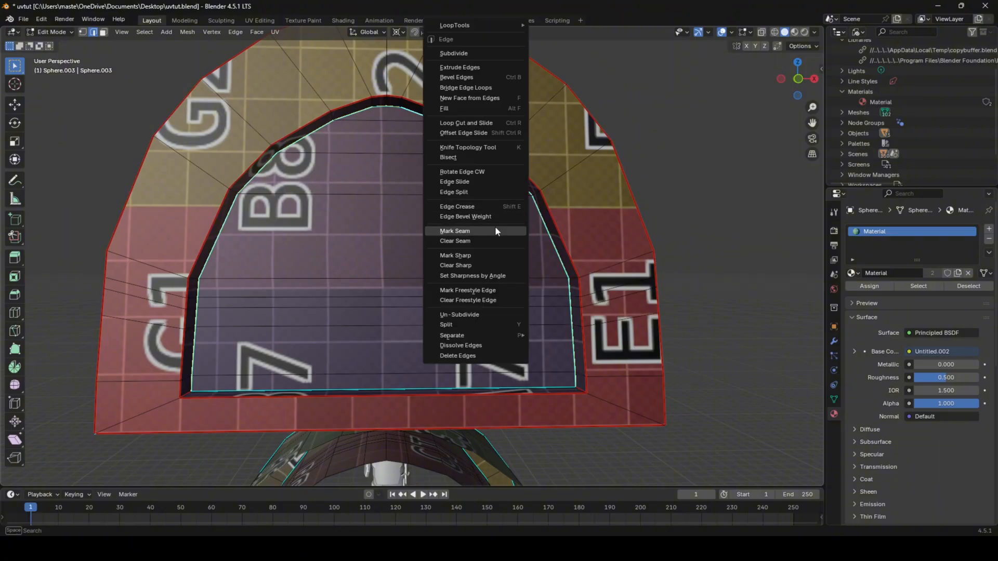
{"action": "left_click", "coordinate": [495, 227]}
{"action": "key", "text": "a"}
{"action": "key", "text": "u"}
{"action": "left_click", "coordinate": [496, 227]}
{"action": "key", "text": "Tab"}
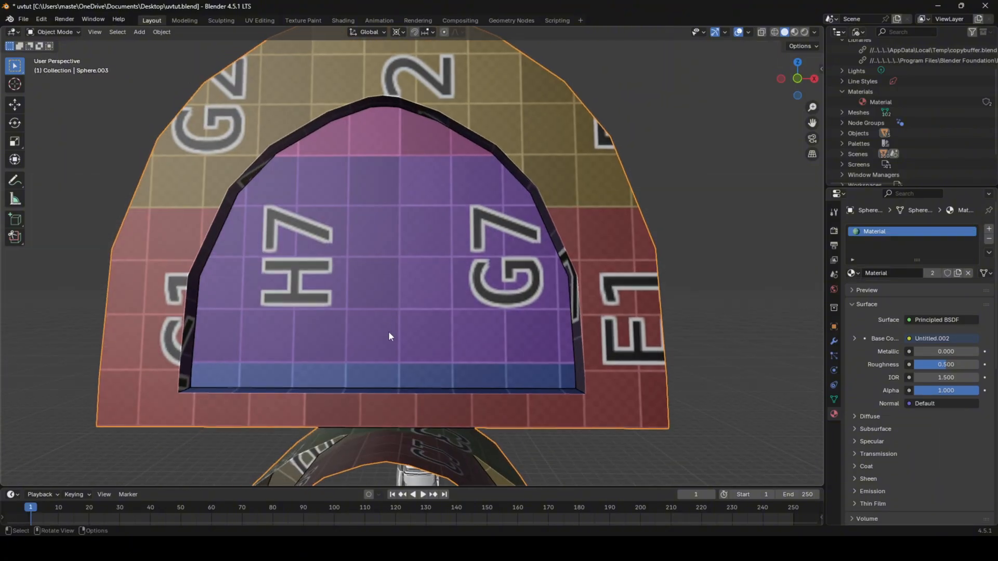
- Undo the recess floor's inner edge seam and its unwrap
{"action": "key", "text": "ctrl+z"}
{"action": "key", "text": "ctrl+z"}
{"action": "key", "text": "ctrl+z"}
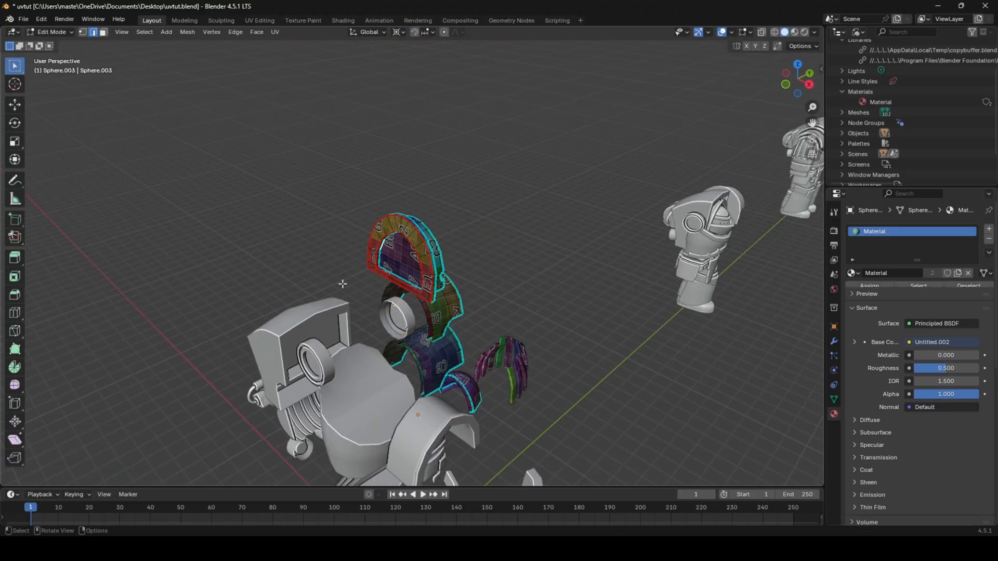
- Examine the color grid on the shoulder armor's arched plate, curved plates and recess from several angles
{"action": "scroll", "coordinate": [343, 283], "scroll_direction": "down", "scroll_amount": 5}
{"action": "middle_click_drag", "start_coordinate": [372, 193], "coordinate": [278, 181]}
{"action": "scroll", "coordinate": [279, 180], "scroll_direction": "up", "scroll_amount": 5}
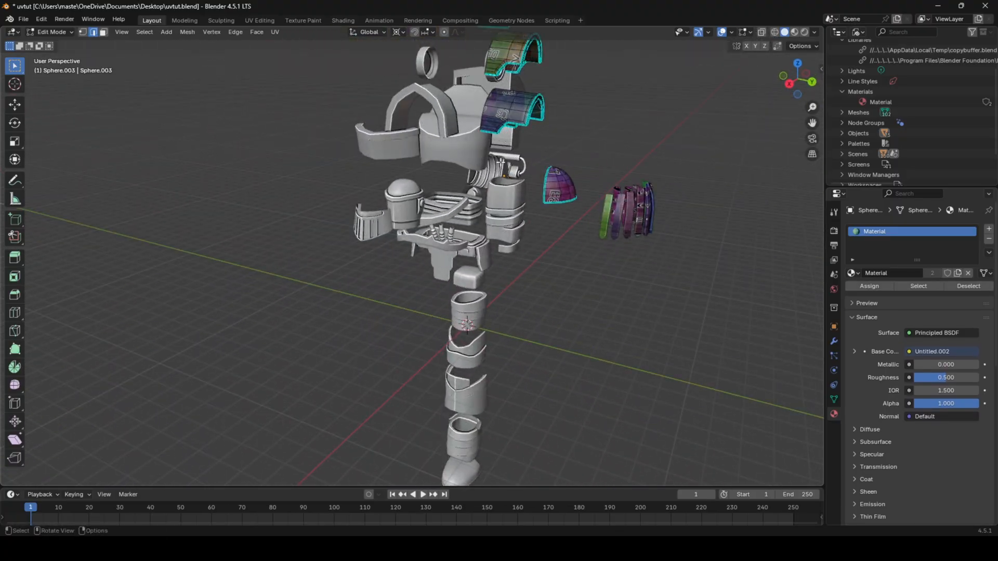
{"action": "middle_click_drag", "start_coordinate": [472, 92], "coordinate": [520, 307], "text": "shift"}
{"action": "scroll", "coordinate": [435, 245], "scroll_direction": "up", "scroll_amount": 4}
{"action": "middle_click_drag", "start_coordinate": [364, 177], "coordinate": [458, 215], "text": "shift"}
{"action": "key", "text": "Tab"}
{"action": "scroll", "coordinate": [458, 215], "scroll_direction": "up", "scroll_amount": 5}
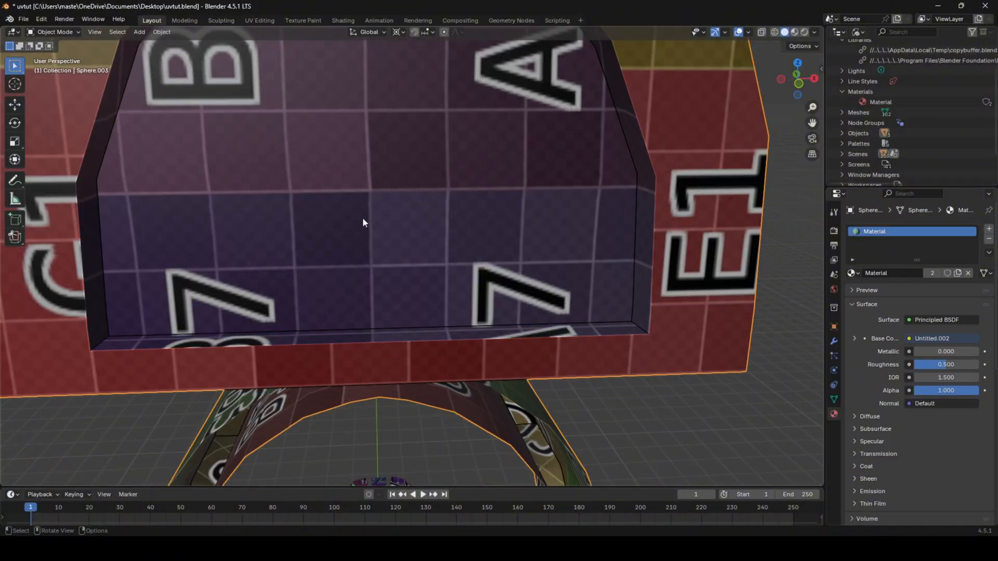
{"action": "scroll", "coordinate": [363, 222], "scroll_direction": "down", "scroll_amount": 6}
{"action": "middle_click_drag", "start_coordinate": [363, 223], "coordinate": [417, 220]}
{"action": "scroll", "coordinate": [374, 251], "scroll_direction": "up", "scroll_amount": 6}
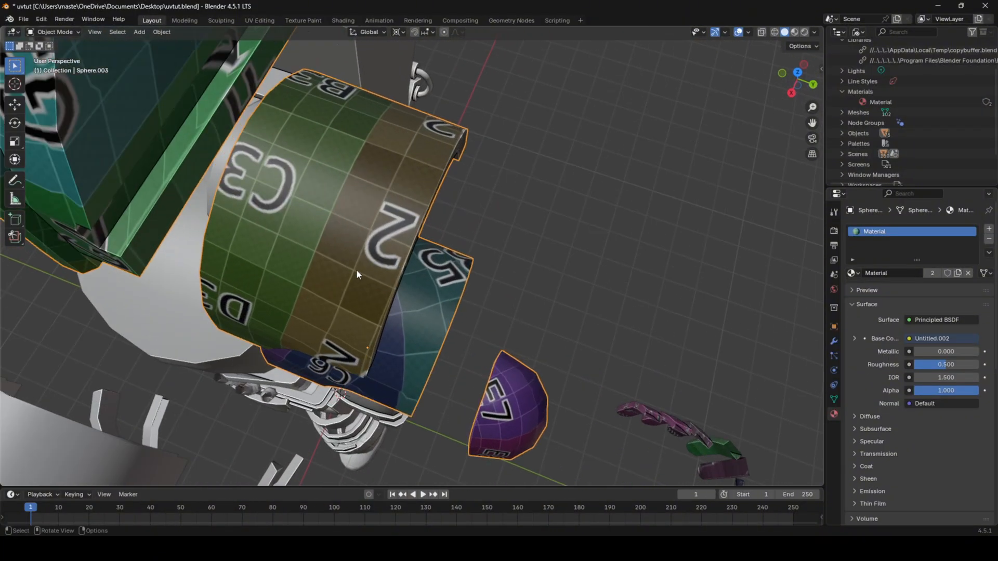
{"action": "scroll", "coordinate": [354, 268], "scroll_direction": "down", "scroll_amount": 8}
{"action": "middle_click_drag", "start_coordinate": [348, 291], "coordinate": [499, 295]}
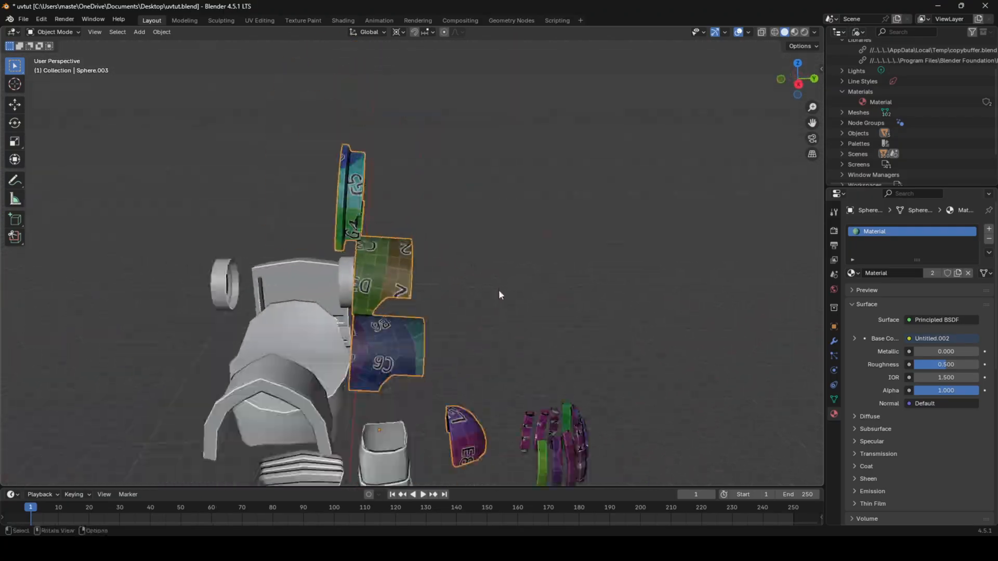
{"action": "scroll", "coordinate": [499, 295], "scroll_direction": "down", "scroll_amount": 1}
{"action": "middle_click_drag", "start_coordinate": [418, 324], "coordinate": [435, 298], "text": "shift"}
{"action": "scroll", "coordinate": [434, 299], "scroll_direction": "up", "scroll_amount": 5}
{"action": "middle_click_drag", "start_coordinate": [358, 263], "coordinate": [471, 284]}
{"action": "middle_click_drag", "start_coordinate": [381, 197], "coordinate": [381, 249], "text": "shift"}
{"action": "scroll", "coordinate": [382, 250], "scroll_direction": "up", "scroll_amount": 3}
{"action": "middle_click_drag", "start_coordinate": [318, 109], "coordinate": [376, 217], "text": "shift"}
- Try a seam on the recess floor's side edges, unwrap the whole mesh and view the color grid in Object Mode
{"action": "key", "text": "Tab"}
{"action": "left_click", "coordinate": [192, 149], "text": "alt"}
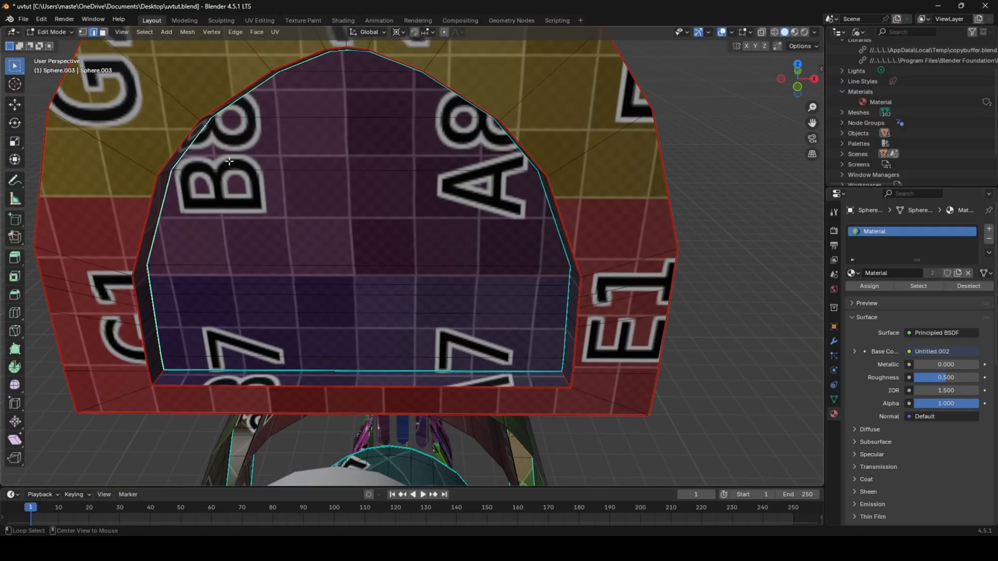
{"action": "right_click", "coordinate": [484, 244]}
{"action": "left_click", "coordinate": [485, 245]}
{"action": "key", "text": "a"}
{"action": "key", "text": "u"}
{"action": "left_click", "coordinate": [485, 244]}
{"action": "key", "text": "Tab"}
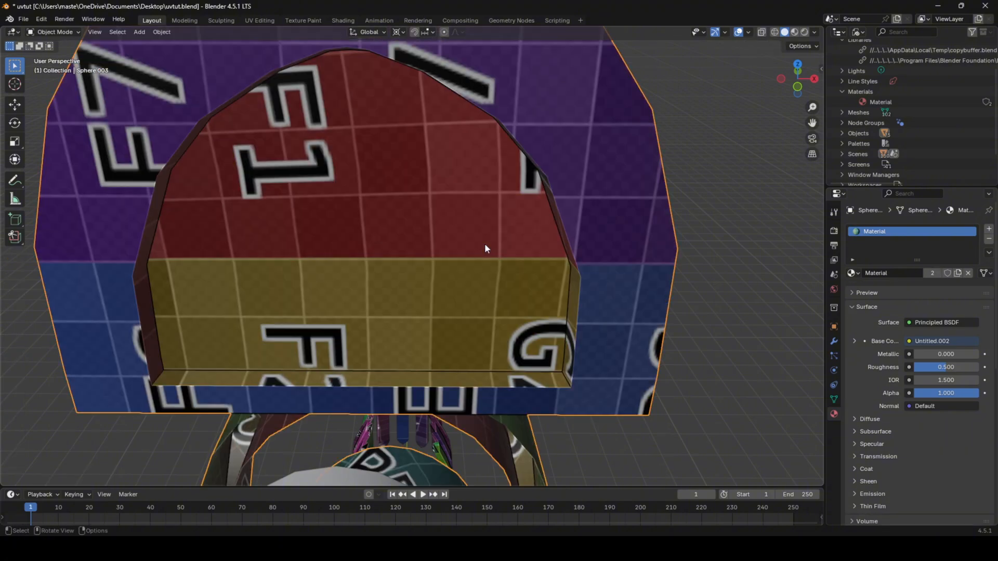
- Undo the recess floor's side edge seam and unwrap, and view the shoulder armor's outer side in Object Mode
{"action": "key", "text": "ctrl+z"}
{"action": "key", "text": "ctrl+z"}
{"action": "key", "text": "ctrl+z"}
{"action": "key", "text": "ctrl+z"}
{"action": "middle_click_drag", "start_coordinate": [416, 187], "coordinate": [275, 195]}
{"action": "key", "text": "Tab"}
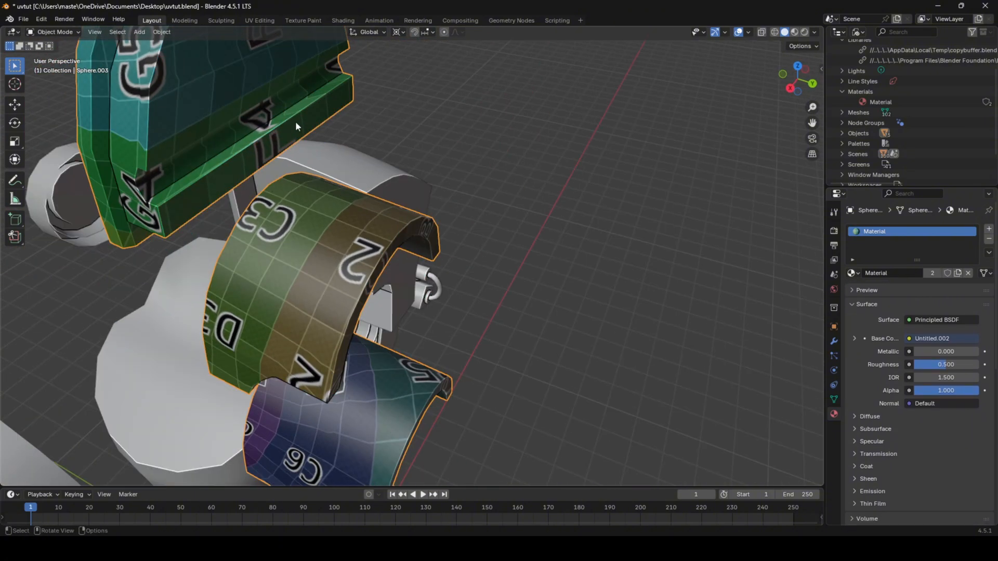
- Mark a seam along the arched outer edge of the shoulder armor's raised front face
{"action": "middle_click_drag", "start_coordinate": [295, 123], "coordinate": [309, 226], "text": "shift"}
{"action": "scroll", "coordinate": [309, 226], "scroll_direction": "up", "scroll_amount": 3}
{"action": "key", "text": "Tab"}
{"action": "scroll", "coordinate": [309, 225], "scroll_direction": "down", "scroll_amount": 2}
{"action": "scroll", "coordinate": [343, 211], "scroll_direction": "up", "scroll_amount": 1}
{"action": "middle_click_drag", "start_coordinate": [265, 190], "coordinate": [549, 368], "text": "shift"}
{"action": "key", "text": "ctrl+e"}
{"action": "left_click", "coordinate": [528, 231]}
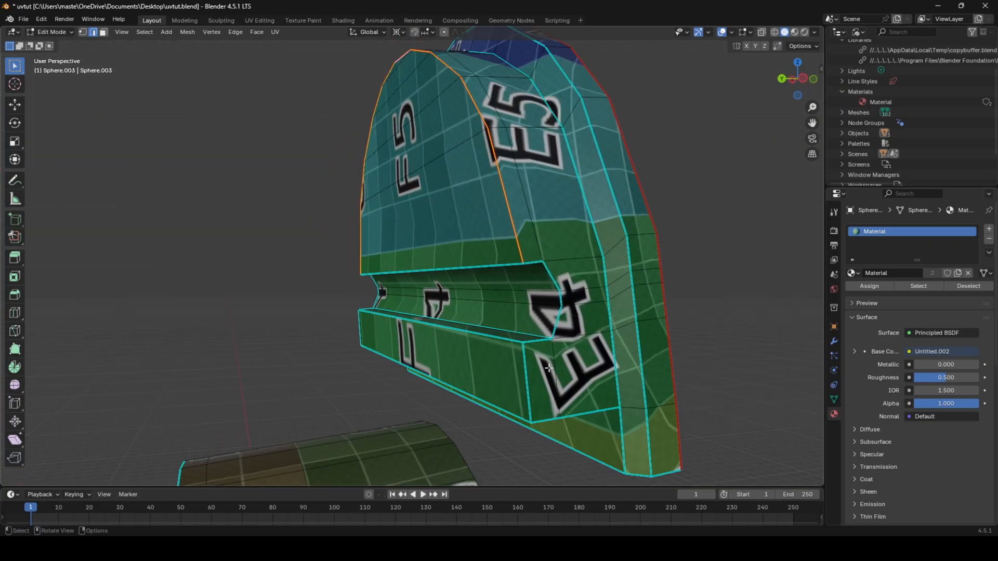
- Mark seams along the groove and lower ledge edges at both ends of the front face, unwrap the whole mesh and view it in Object Mode
{"action": "left_click", "coordinate": [534, 360]}
{"action": "left_click", "coordinate": [562, 320], "text": "alt+shift"}
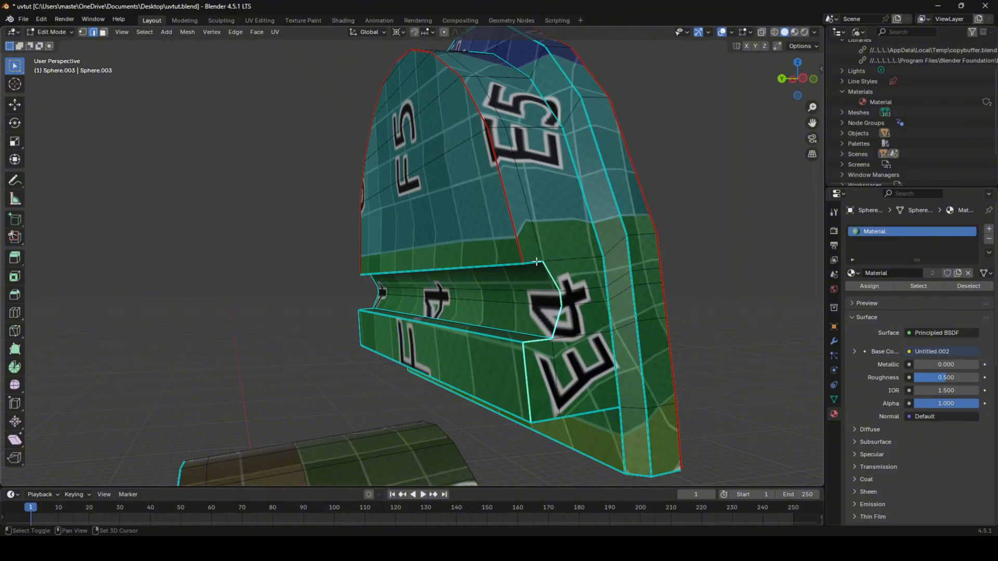
{"action": "middle_click_drag", "start_coordinate": [536, 261], "coordinate": [312, 255]}
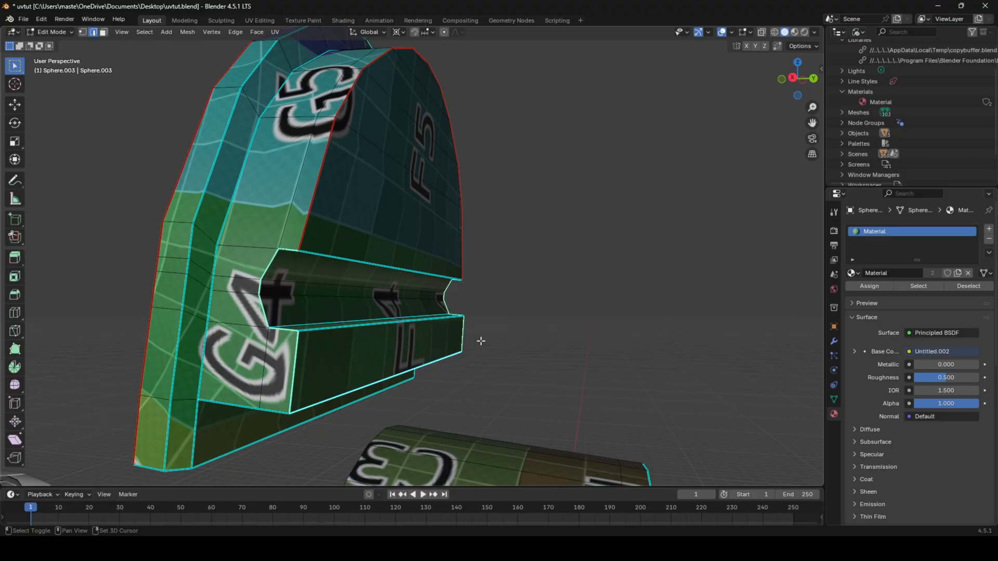
{"action": "right_click", "coordinate": [492, 327]}
{"action": "left_click", "coordinate": [492, 328]}
{"action": "key", "text": "a"}
{"action": "key", "text": "u"}
{"action": "left_click", "coordinate": [492, 327]}
{"action": "middle_click_drag", "start_coordinate": [491, 327], "coordinate": [385, 304]}
{"action": "key", "text": "Tab"}
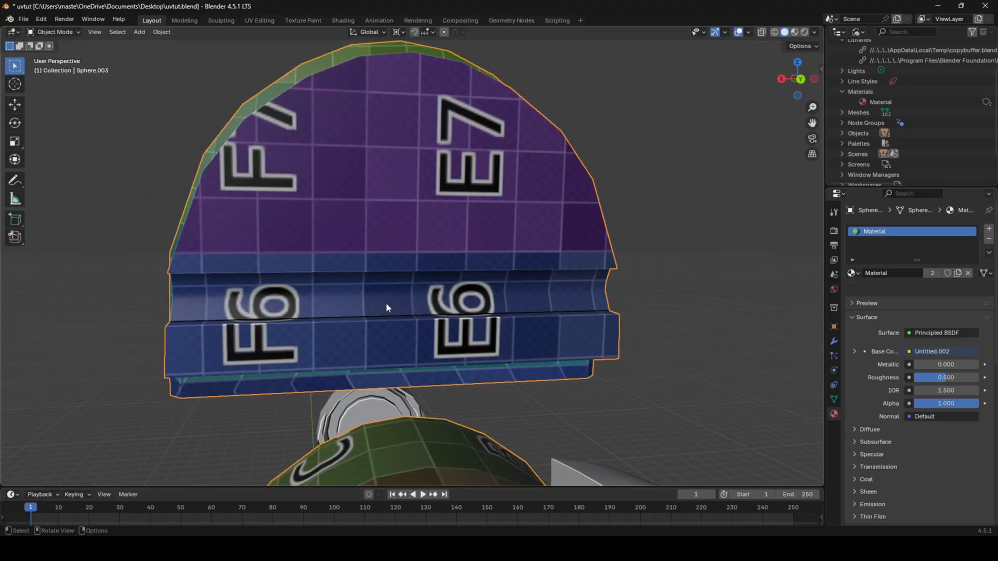
- Try flattening the shoulder armor's front faces by scaling them to 0 along Y, and undo the scaling
{"action": "key", "text": "Tab"}
{"action": "left_click_drag", "start_coordinate": [393, 73], "coordinate": [399, 352]}
{"action": "middle_click_drag", "start_coordinate": [399, 352], "coordinate": [508, 330]}
{"action": "key", "text": "s"}
{"action": "key", "text": "y"}
{"action": "key", "text": "y"}
{"action": "key", "text": "0"}
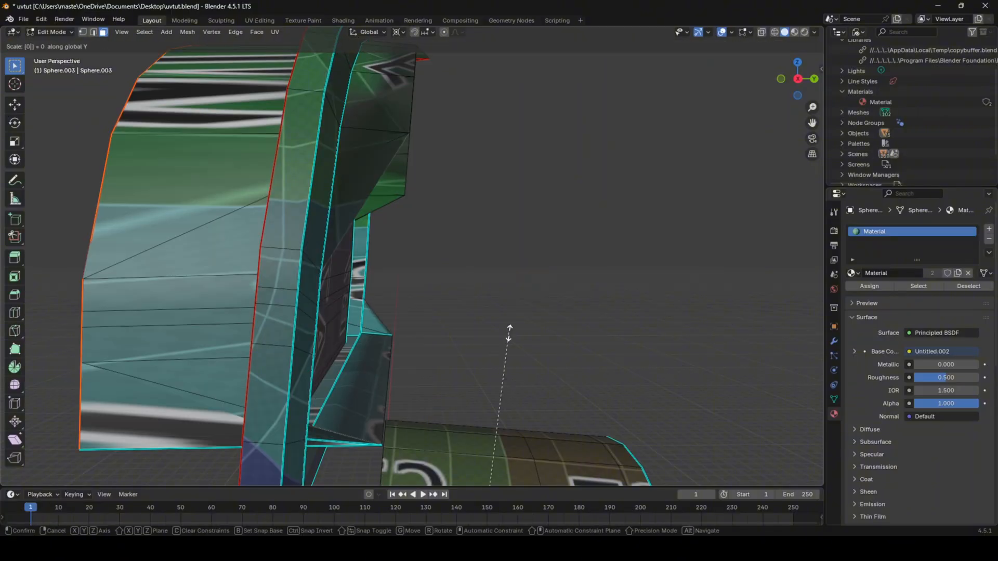
{"action": "key", "text": "Return"}
{"action": "middle_click_drag", "start_coordinate": [509, 332], "coordinate": [331, 157]}
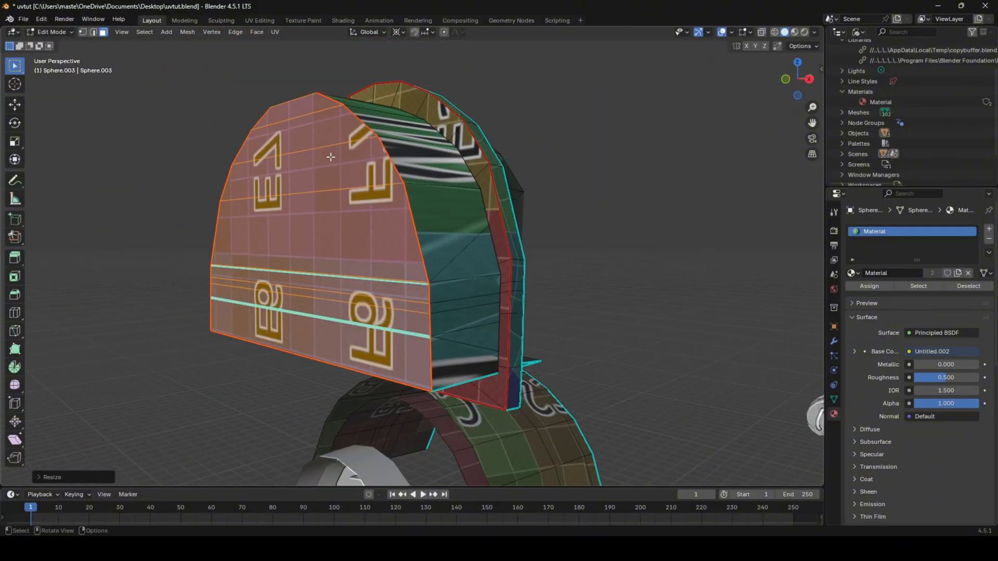
{"action": "key", "text": "ctrl+z"}
- Mark a seam along the back plate's lower inner edge on the underside of the shoulder armor
{"action": "middle_click_drag", "start_coordinate": [490, 282], "coordinate": [296, 307]}
{"action": "scroll", "coordinate": [381, 284], "scroll_direction": "up", "scroll_amount": 3}
{"action": "key", "text": "Tab"}
{"action": "key", "text": "Tab"}
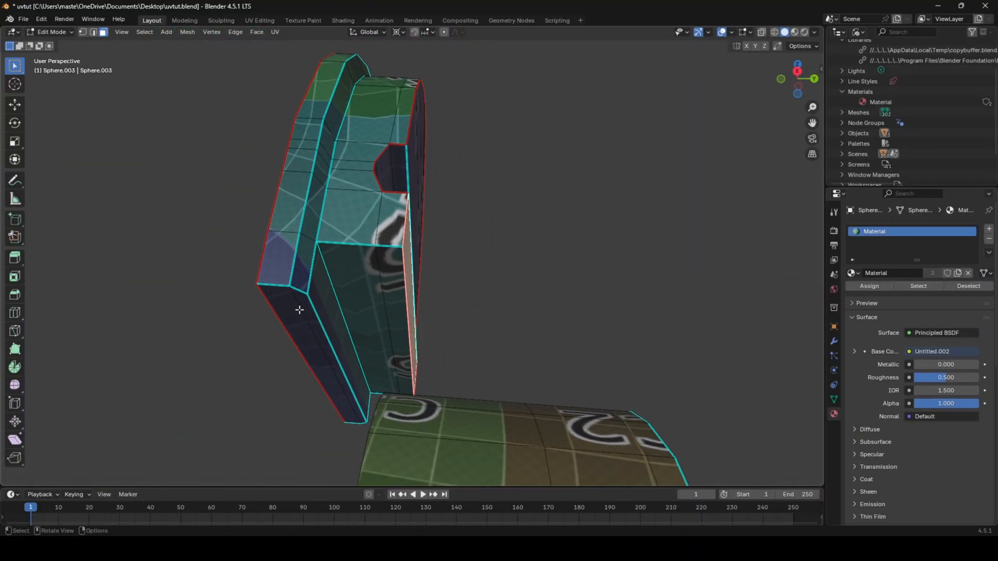
{"action": "key", "text": "2"}
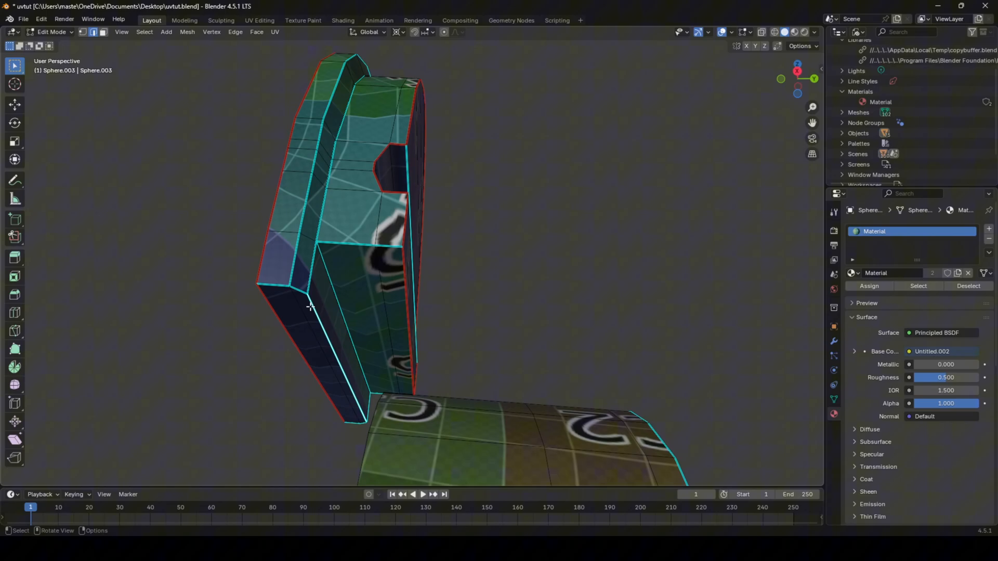
{"action": "right_click", "coordinate": [363, 425]}
{"action": "left_click", "coordinate": [420, 344]}
{"action": "key", "text": "Tab"}
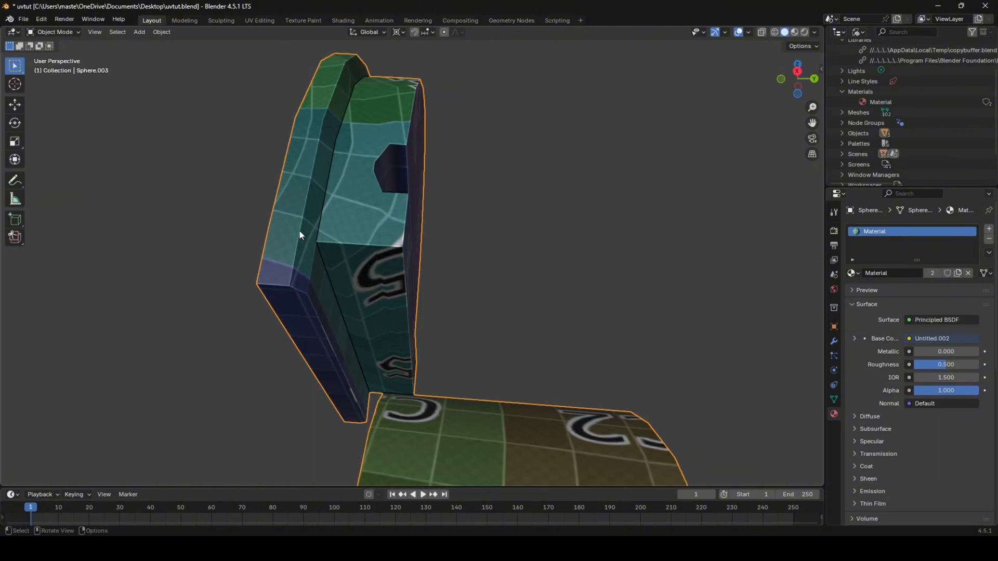
- Mark seams on the end edges of the shoulder armor's stepped underside and unwrap the whole mesh
{"action": "middle_click_drag", "start_coordinate": [297, 339], "coordinate": [242, 325]}
{"action": "key", "text": "Tab"}
{"action": "middle_click_drag", "start_coordinate": [299, 291], "coordinate": [545, 309]}
{"action": "right_click", "coordinate": [622, 299]}
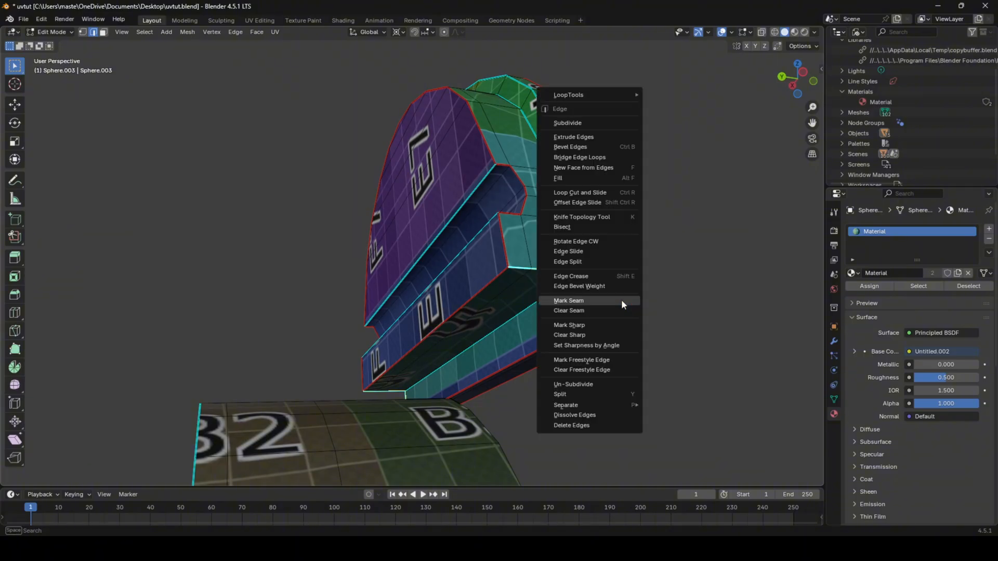
{"action": "left_click", "coordinate": [621, 300]}
{"action": "key", "text": "a"}
{"action": "key", "text": "u"}
{"action": "left_click", "coordinate": [617, 299]}
- Select the two underside step faces, examine their island in the UV editor and return to the Layout workspace
{"action": "key", "text": "3"}
{"action": "left_click", "coordinate": [497, 292]}
{"action": "left_click", "coordinate": [522, 307], "text": "shift"}
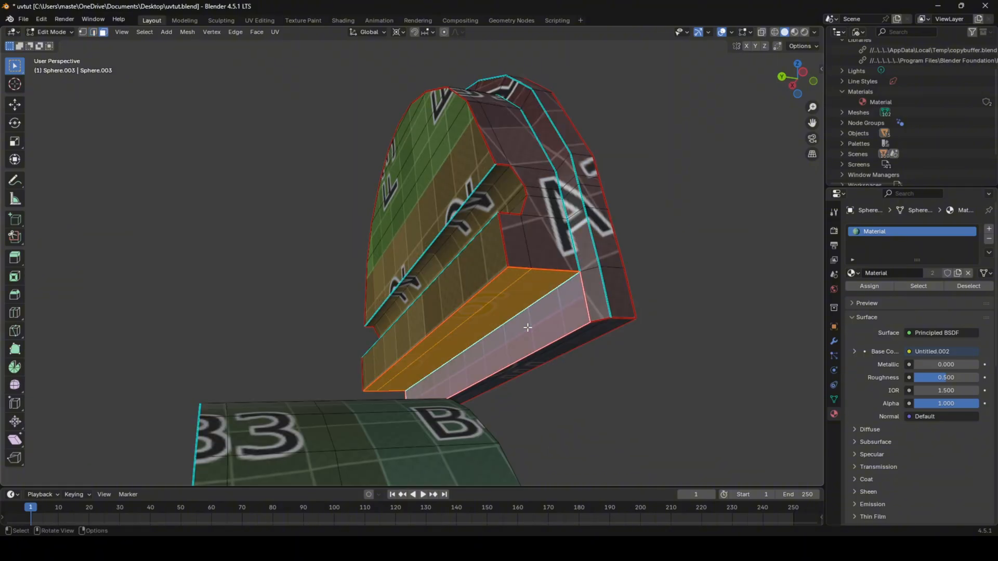
{"action": "middle_click_drag", "start_coordinate": [522, 307], "coordinate": [429, 342]}
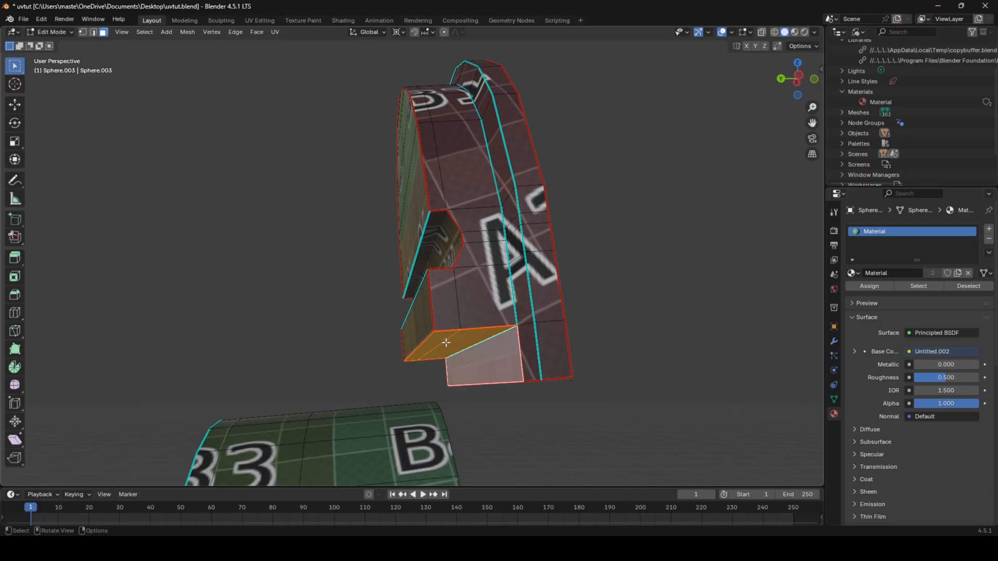
{"action": "left_click", "coordinate": [262, 21]}
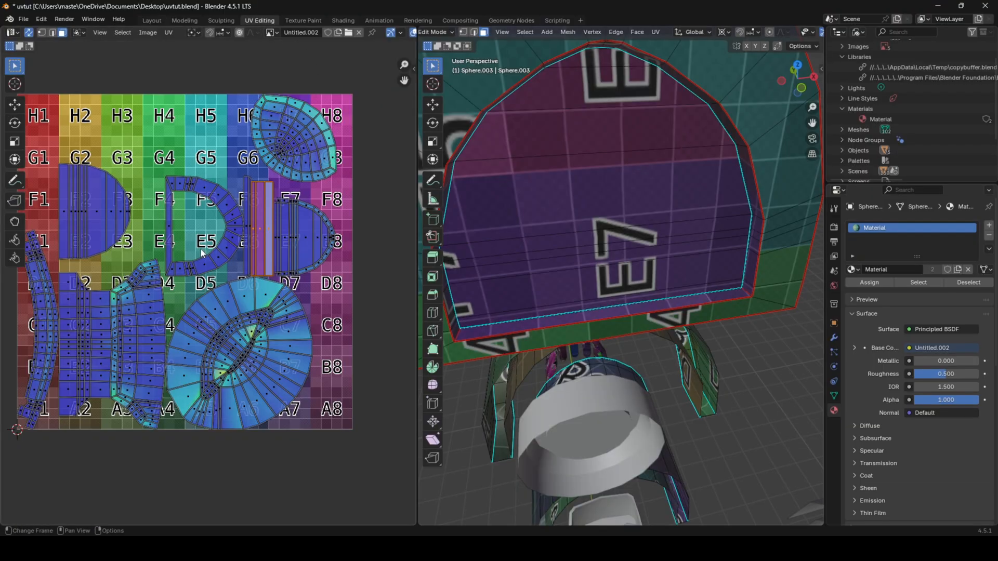
{"action": "middle_click_drag", "start_coordinate": [196, 236], "coordinate": [228, 248]}
{"action": "scroll", "coordinate": [229, 247], "scroll_direction": "up", "scroll_amount": 6}
{"action": "scroll", "coordinate": [230, 248], "scroll_direction": "down", "scroll_amount": 1}
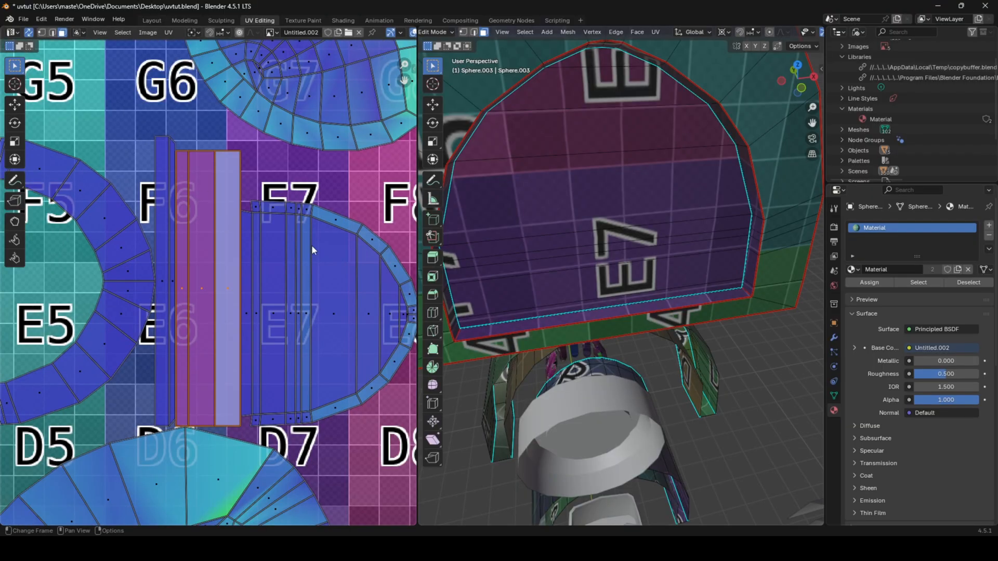
{"action": "middle_click_drag", "start_coordinate": [675, 273], "coordinate": [501, 218]}
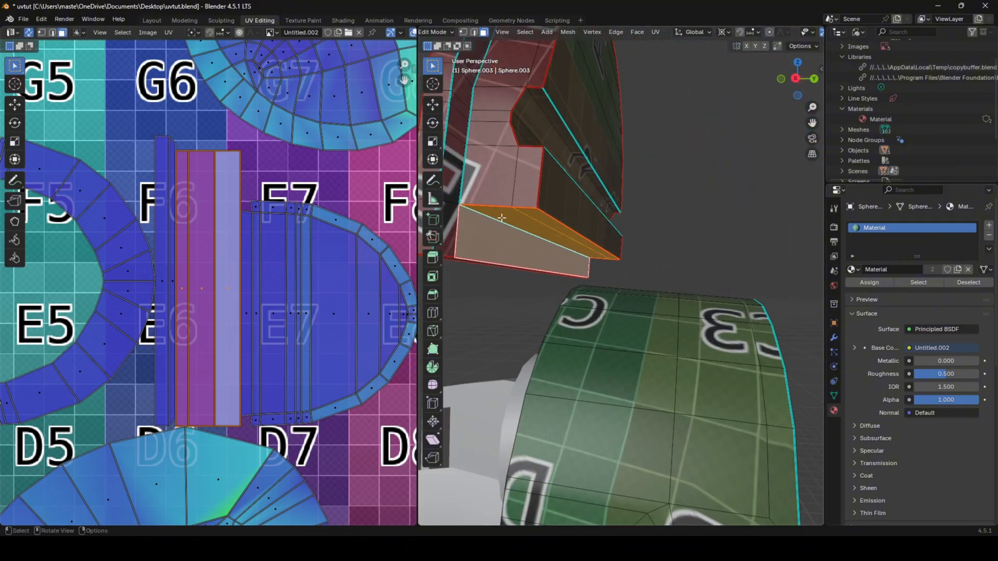
{"action": "left_click", "coordinate": [149, 19]}
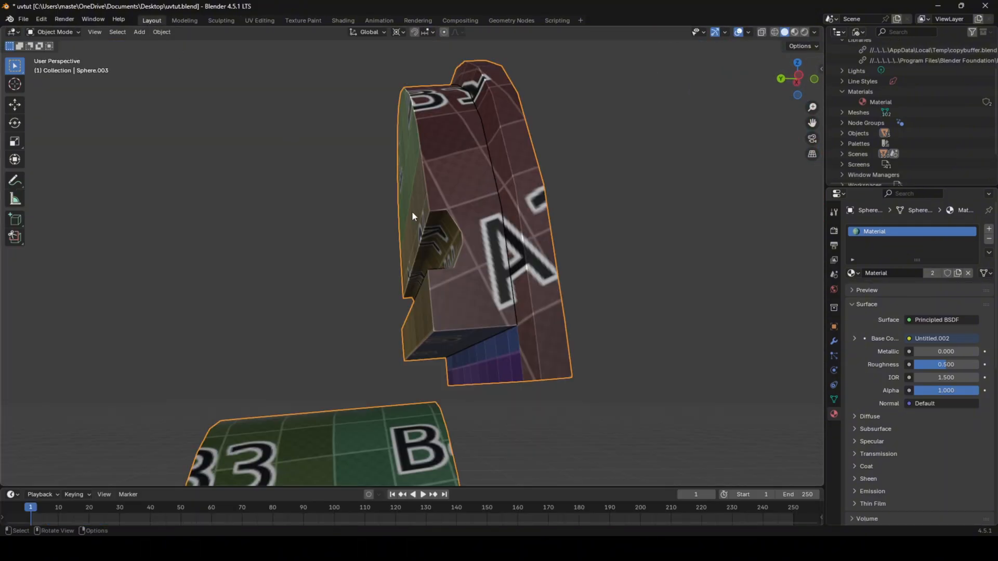
- Examine the color grid on the shoulder armor's front, sides and underside from several angles
{"action": "middle_click_drag", "start_coordinate": [412, 211], "coordinate": [394, 170]}
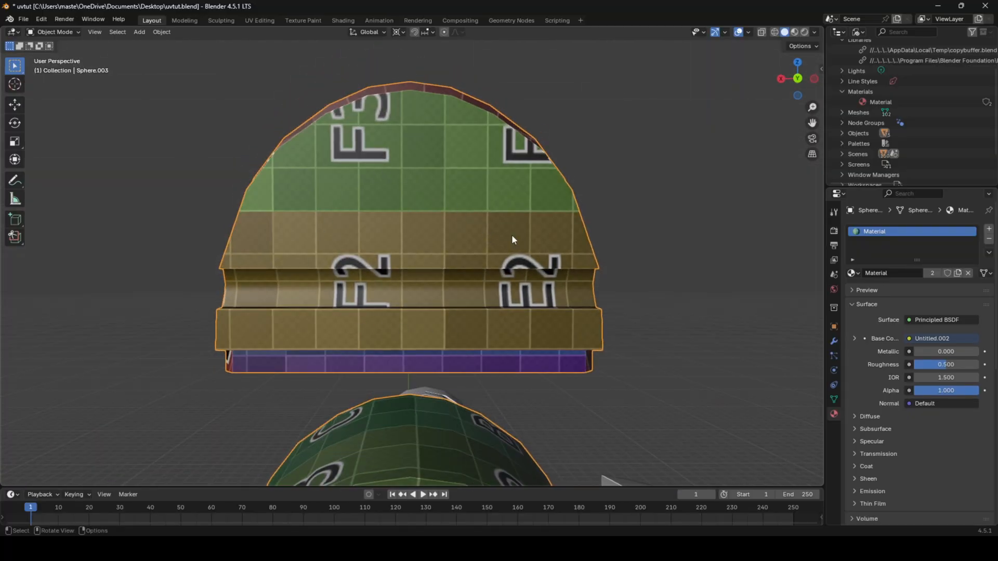
{"action": "middle_click_drag", "start_coordinate": [388, 319], "coordinate": [644, 112]}
{"action": "key", "text": "Tab"}
{"action": "left_click", "coordinate": [572, 174]}
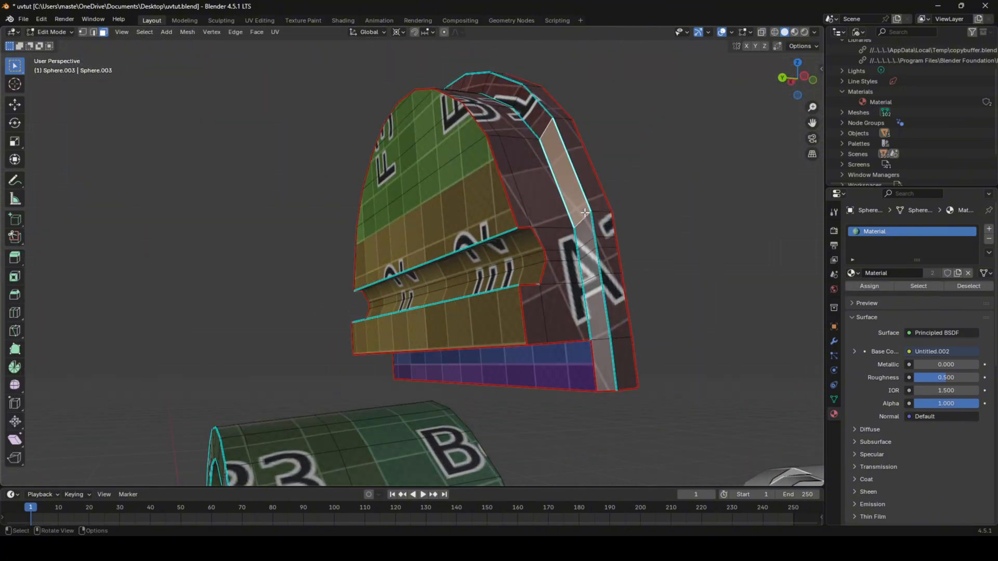
{"action": "middle_click_drag", "start_coordinate": [583, 193], "coordinate": [559, 195]}
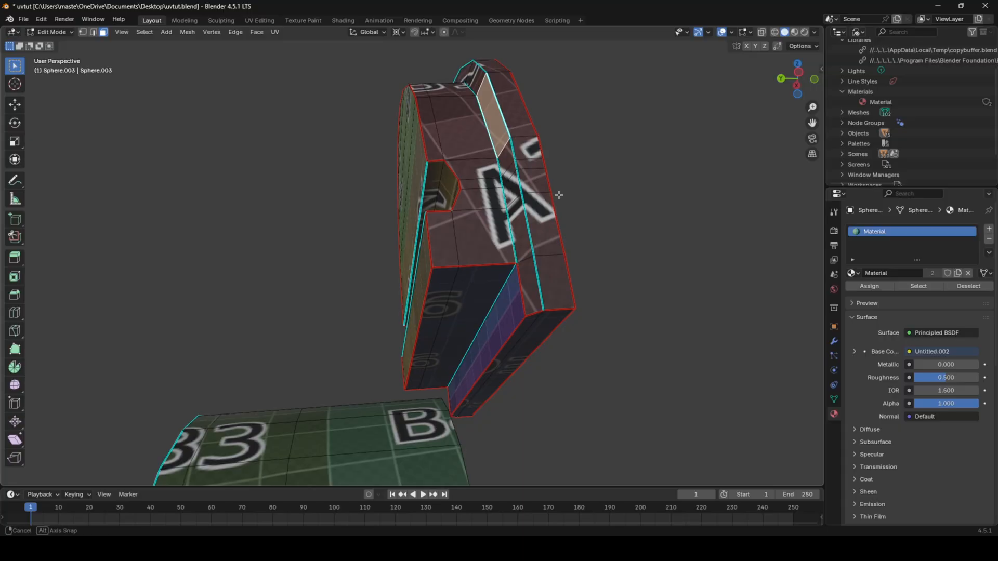
{"action": "mouse_move", "coordinate": [558, 195]}
{"action": "middle_mouse_down"}
{"action": "mouse_move", "coordinate": [546, 269]}
{"action": "mouse_move", "coordinate": [595, 314]}
{"action": "mouse_move", "coordinate": [542, 270]}
{"action": "mouse_move", "coordinate": [546, 191]}
{"action": "middle_mouse_up"}
{"action": "key", "text": "Tab"}
{"action": "key", "text": "Tab"}
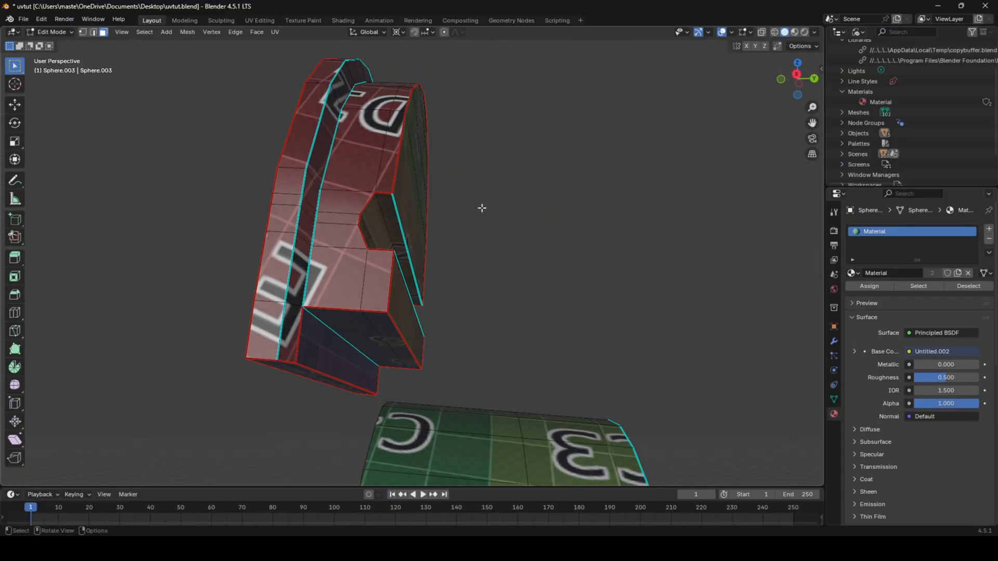
- Select the entire linked arched plate without the seam limit and show its islands in the UV Editing workspace
{"action": "key", "text": "l"}
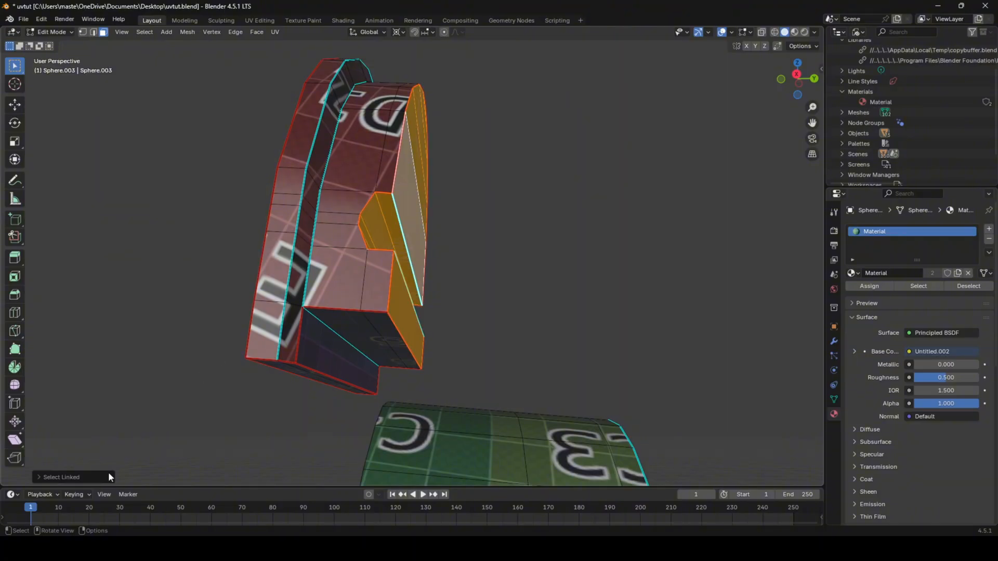
{"action": "left_click", "coordinate": [77, 477]}
{"action": "left_click", "coordinate": [133, 452]}
{"action": "left_click", "coordinate": [256, 20]}
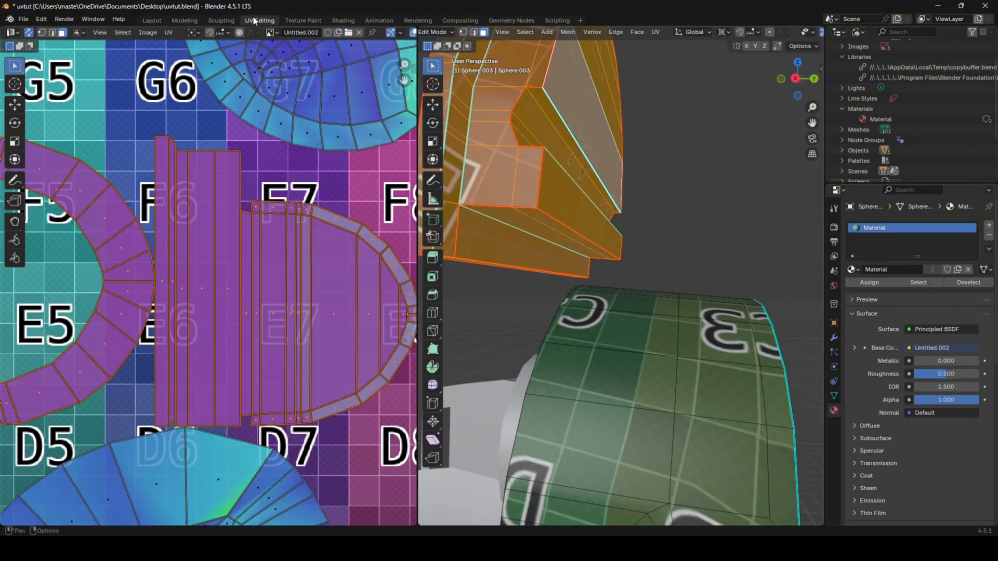
{"action": "scroll", "coordinate": [178, 183], "scroll_direction": "down", "scroll_amount": 3}
{"action": "scroll", "coordinate": [252, 176], "scroll_direction": "up", "scroll_amount": 3}
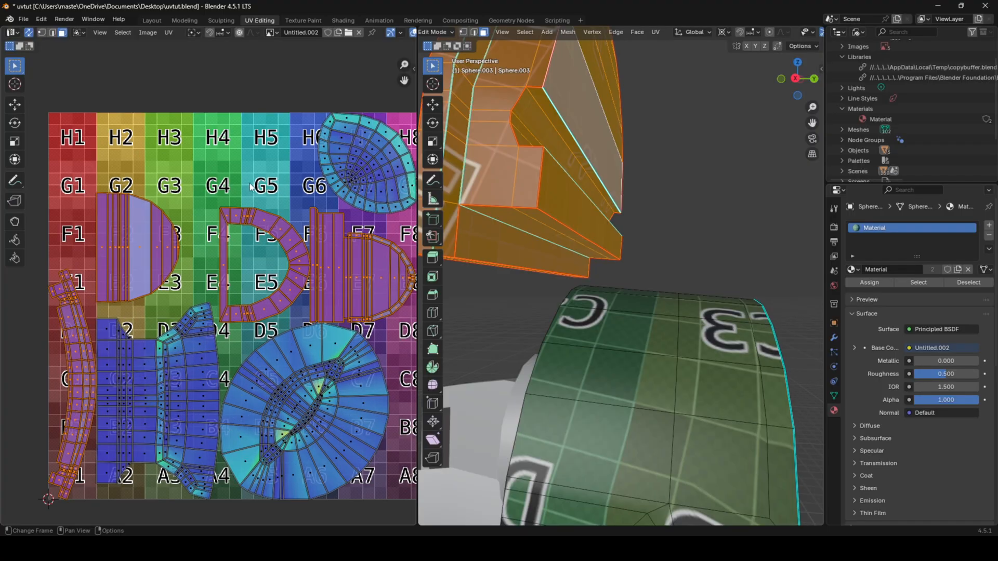
- Examine the arched plate's selected UV islands alongside the other armor islands and the 3D model
{"action": "middle_click_drag", "start_coordinate": [246, 210], "coordinate": [236, 157]}
{"action": "scroll", "coordinate": [167, 205], "scroll_direction": "up", "scroll_amount": 4}
{"action": "scroll", "coordinate": [208, 281], "scroll_direction": "down", "scroll_amount": 3}
{"action": "scroll", "coordinate": [341, 244], "scroll_direction": "up", "scroll_amount": 3}
{"action": "middle_click_drag", "start_coordinate": [364, 276], "coordinate": [189, 260]}
{"action": "middle_click_drag", "start_coordinate": [373, 222], "coordinate": [283, 222]}
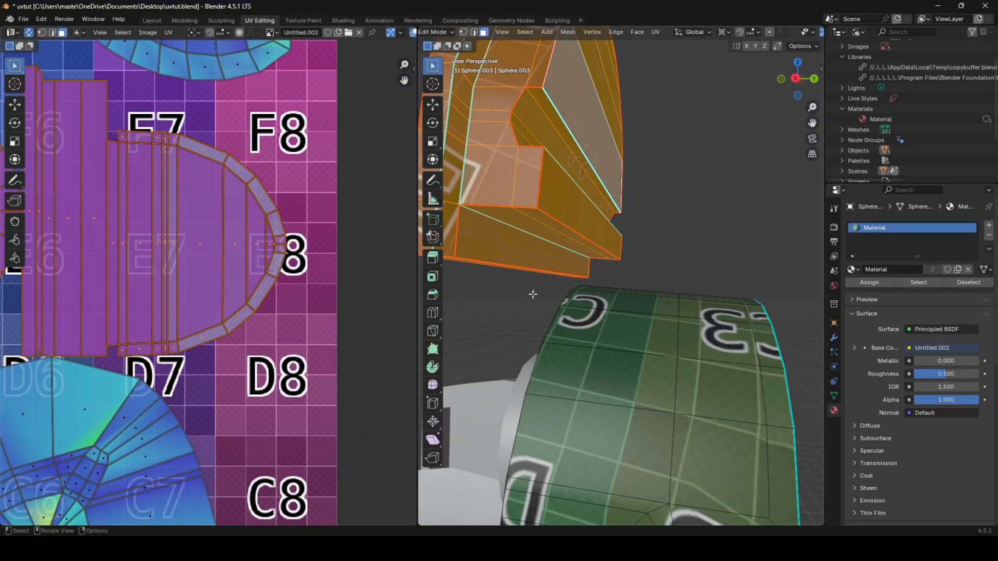
{"action": "scroll", "coordinate": [574, 296], "scroll_direction": "down", "scroll_amount": 5}
{"action": "middle_click_drag", "start_coordinate": [576, 297], "coordinate": [649, 303]}
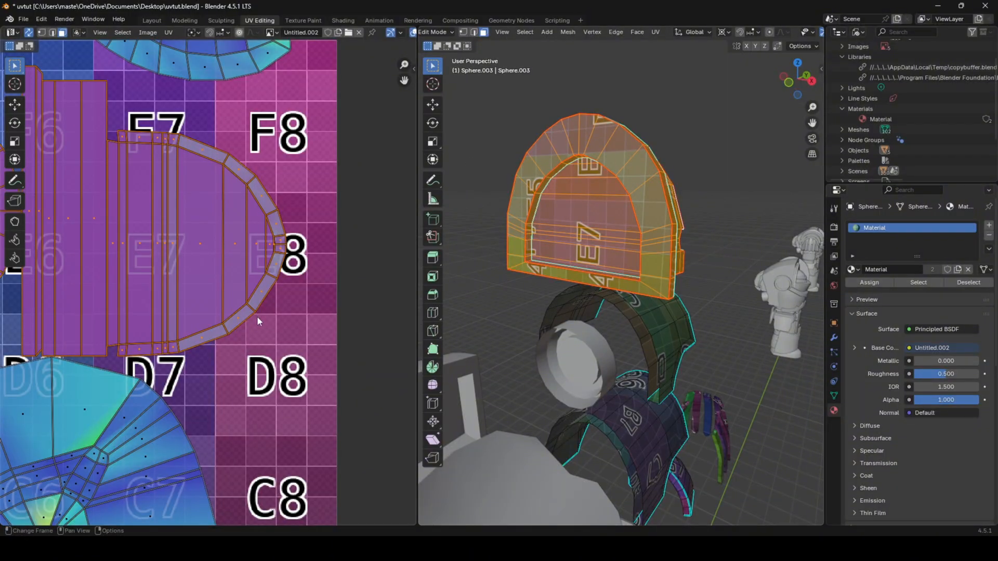
{"action": "scroll", "coordinate": [268, 193], "scroll_direction": "down", "scroll_amount": 5}
{"action": "scroll", "coordinate": [129, 324], "scroll_direction": "up", "scroll_amount": 3}
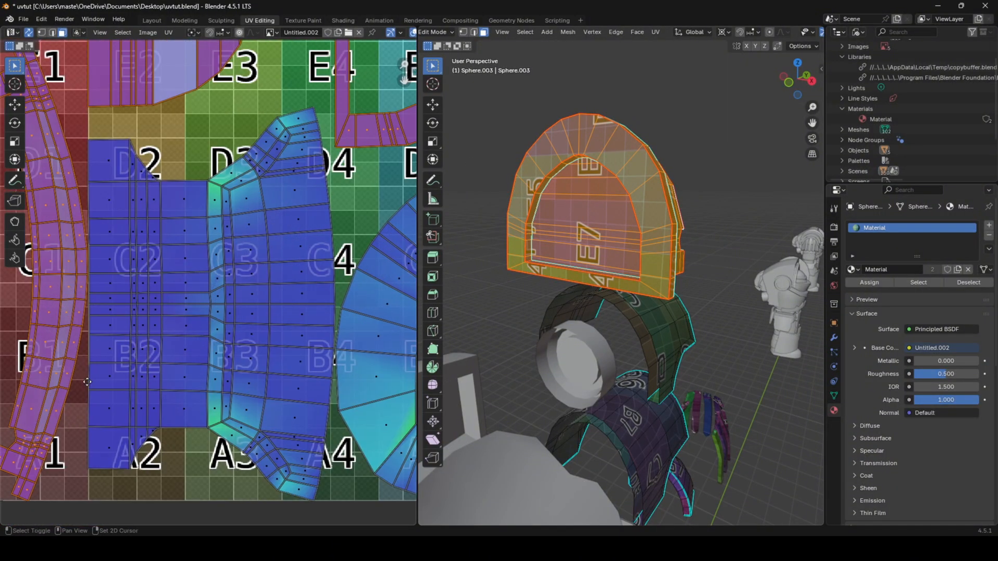
{"action": "scroll", "coordinate": [145, 399], "scroll_direction": "down", "scroll_amount": 1}
{"action": "middle_click_drag", "start_coordinate": [208, 375], "coordinate": [18, 331]}
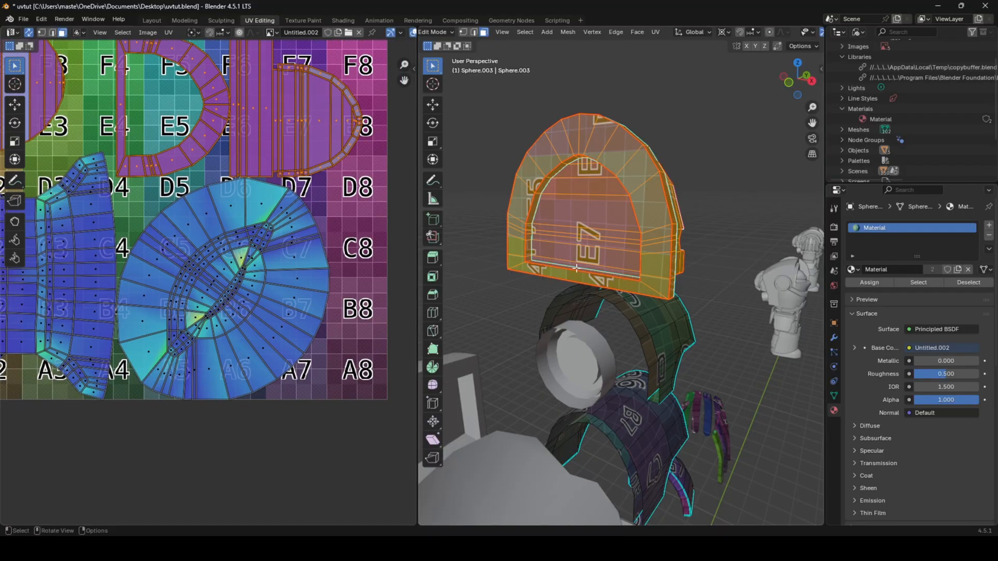
- Select the rim edge loop of the upper curved armor plate below the arched plate
{"action": "middle_click_drag", "start_coordinate": [651, 286], "coordinate": [560, 286]}
{"action": "left_click", "coordinate": [647, 290]}
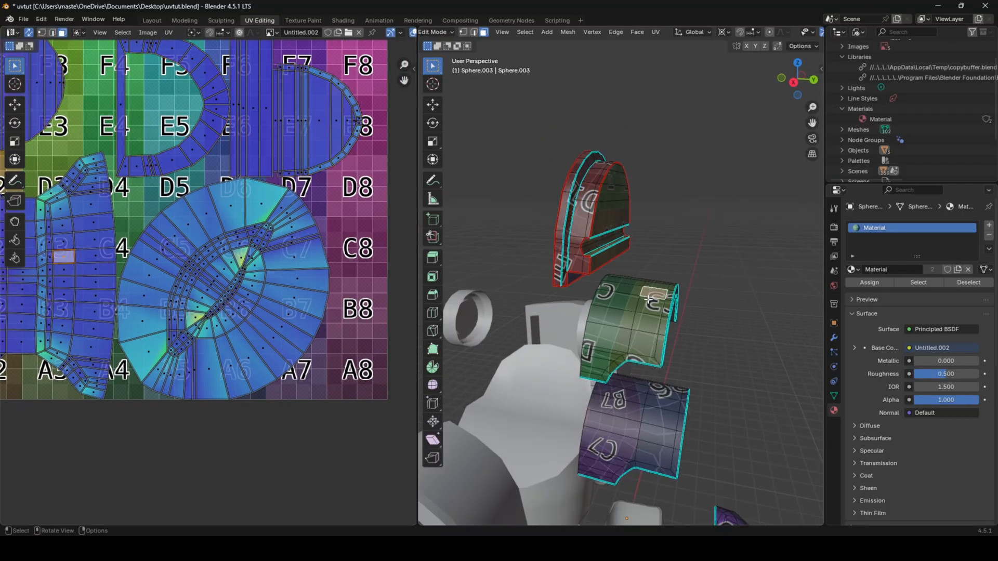
{"action": "scroll", "coordinate": [627, 274], "scroll_direction": "up", "scroll_amount": 2}
{"action": "middle_click_drag", "start_coordinate": [648, 299], "coordinate": [619, 269], "text": "shift"}
{"action": "scroll", "coordinate": [580, 277], "scroll_direction": "up", "scroll_amount": 2}
{"action": "left_click", "coordinate": [624, 268]}
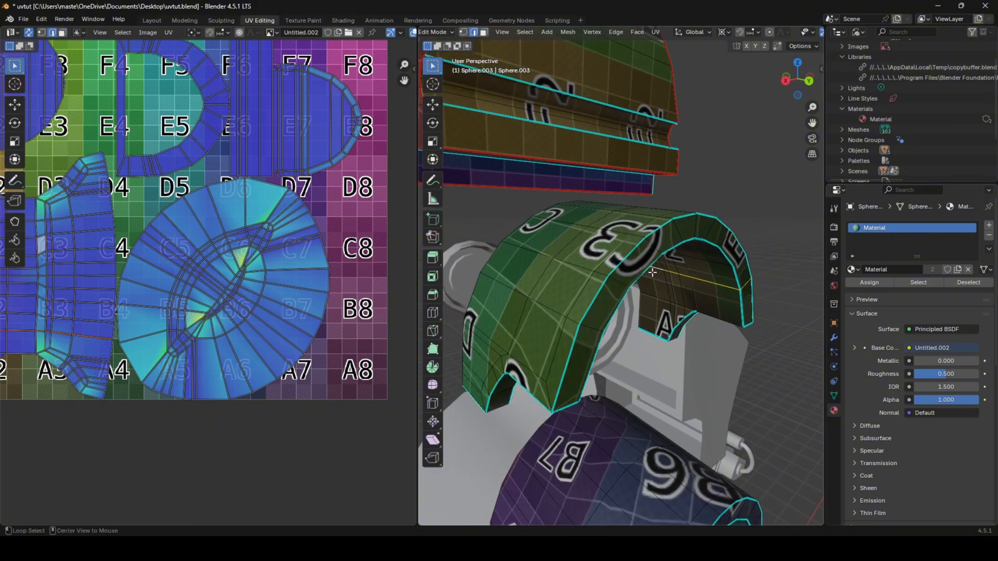
{"action": "middle_click_drag", "start_coordinate": [608, 284], "coordinate": [550, 235]}
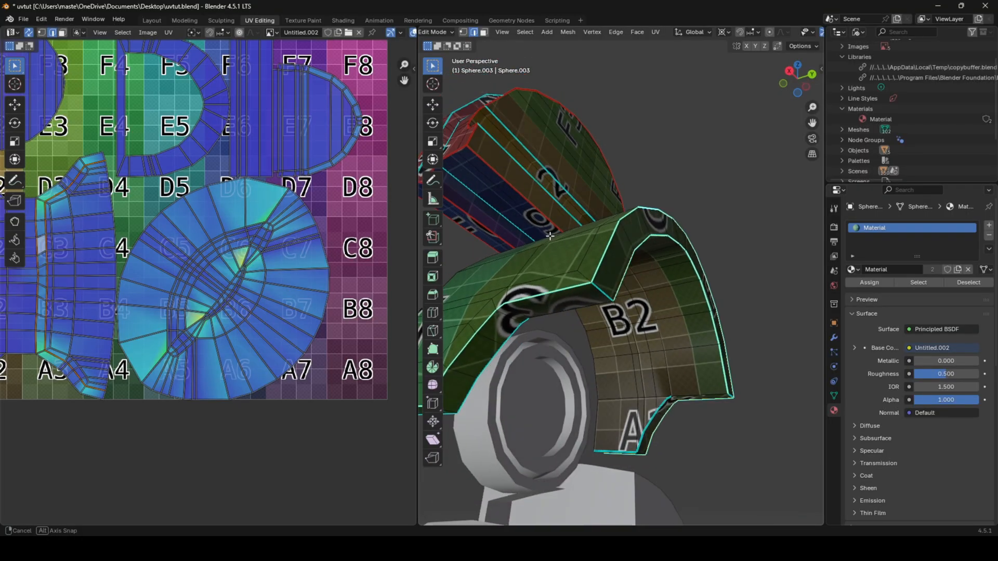
- Select the faces on the inner surface of the upper curved plate
{"action": "middle_click_drag", "start_coordinate": [584, 299], "coordinate": [566, 331]}
{"action": "key", "text": "3"}
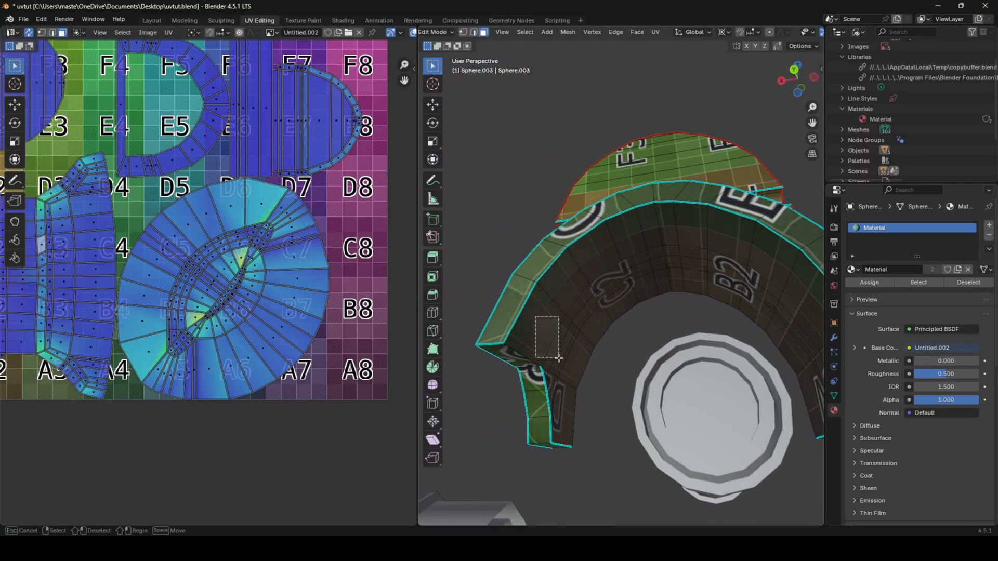
{"action": "left_click_drag", "start_coordinate": [559, 358], "coordinate": [559, 359]}
{"action": "middle_click_drag", "start_coordinate": [559, 359], "coordinate": [623, 245]}
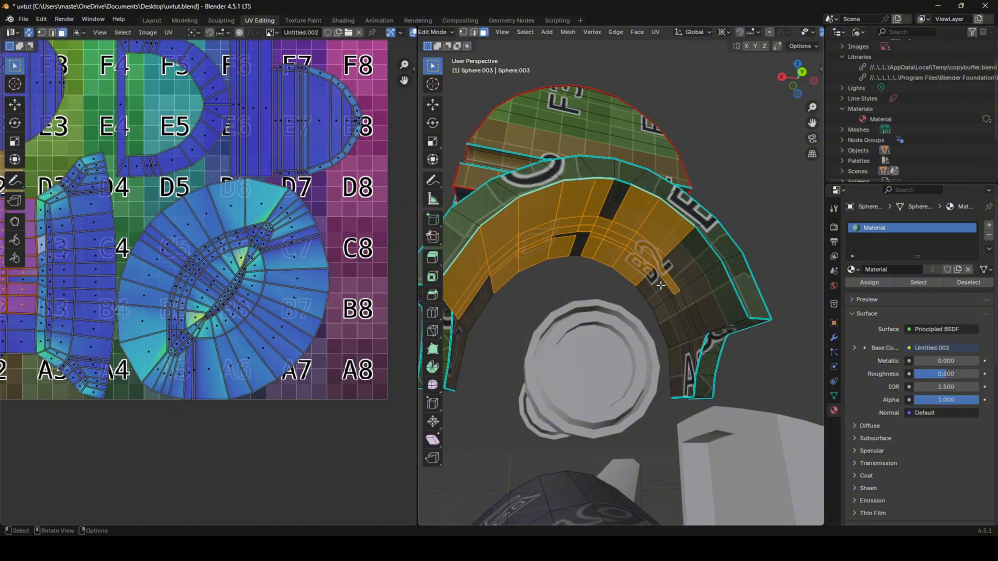
- Select the whole linked curved plate, move it down about 2 m along Z, and undo the move
{"action": "scroll", "coordinate": [660, 285], "scroll_direction": "down", "scroll_amount": 4}
{"action": "middle_click_drag", "start_coordinate": [661, 286], "coordinate": [685, 329]}
{"action": "key", "text": "l"}
{"action": "middle_click_drag", "start_coordinate": [558, 256], "coordinate": [575, 136]}
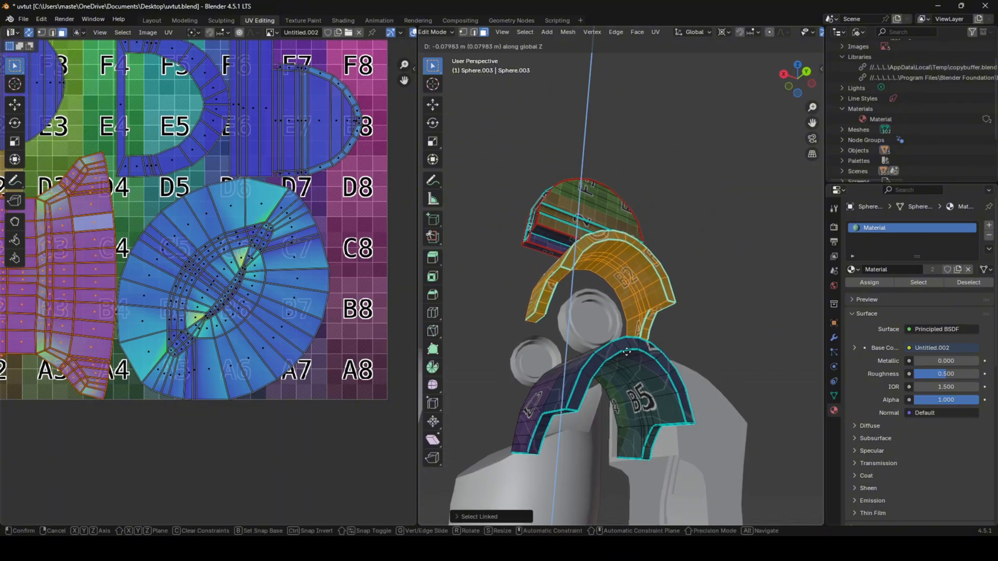
{"action": "scroll", "coordinate": [571, 109], "scroll_direction": "down", "scroll_amount": 5}
{"action": "key", "text": "g"}
{"action": "key", "text": "z"}
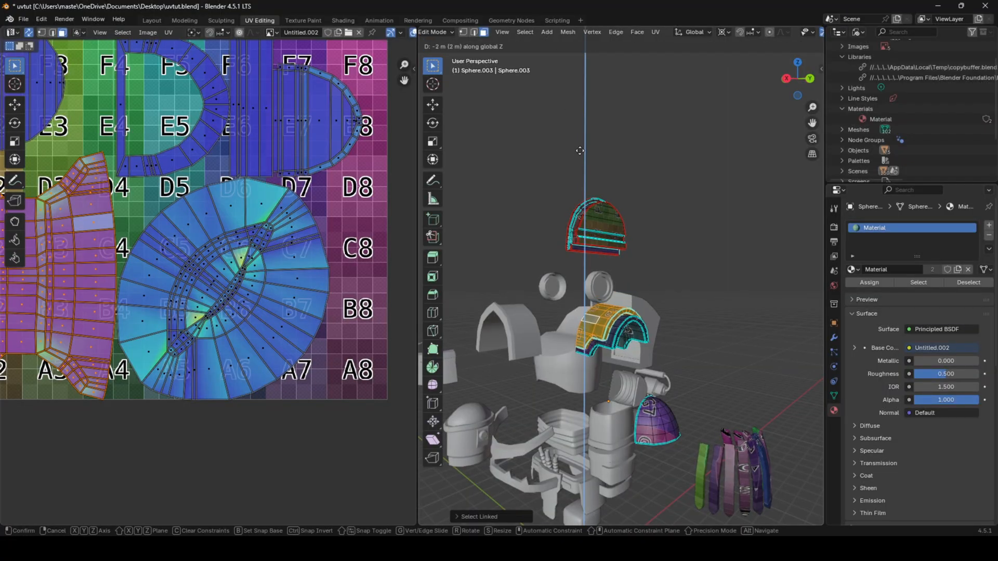
{"action": "left_click", "coordinate": [579, 150]}
{"action": "scroll", "coordinate": [631, 227], "scroll_direction": "up", "scroll_amount": 5}
{"action": "middle_click_drag", "start_coordinate": [633, 229], "coordinate": [489, 296]}
{"action": "key", "text": "ctrl+z"}
- Select the faces across the inner surface of the upper curved armor plate using shortest-path picks
{"action": "scroll", "coordinate": [574, 224], "scroll_direction": "up", "scroll_amount": 3}
{"action": "left_click", "coordinate": [489, 297]}
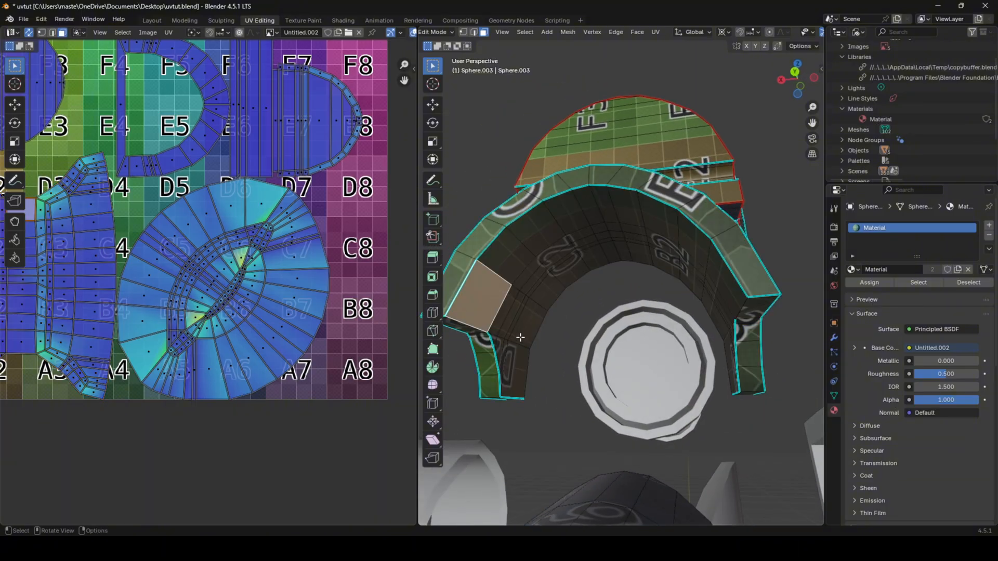
{"action": "left_click", "coordinate": [519, 357], "text": "ctrl"}
{"action": "left_click", "coordinate": [567, 278], "text": "ctrl"}
{"action": "middle_click_drag", "start_coordinate": [568, 273], "coordinate": [658, 263]}
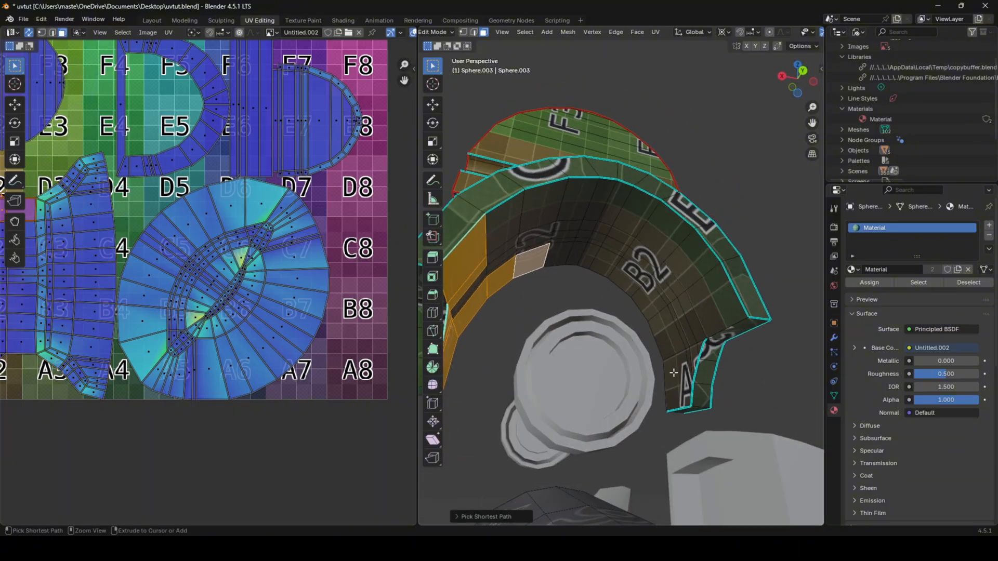
{"action": "left_click", "coordinate": [679, 381], "text": "ctrl"}
{"action": "left_click", "coordinate": [721, 304], "text": "ctrl"}
{"action": "left_click", "coordinate": [691, 281], "text": "ctrl"}
{"action": "left_click", "coordinate": [528, 213], "text": "ctrl"}
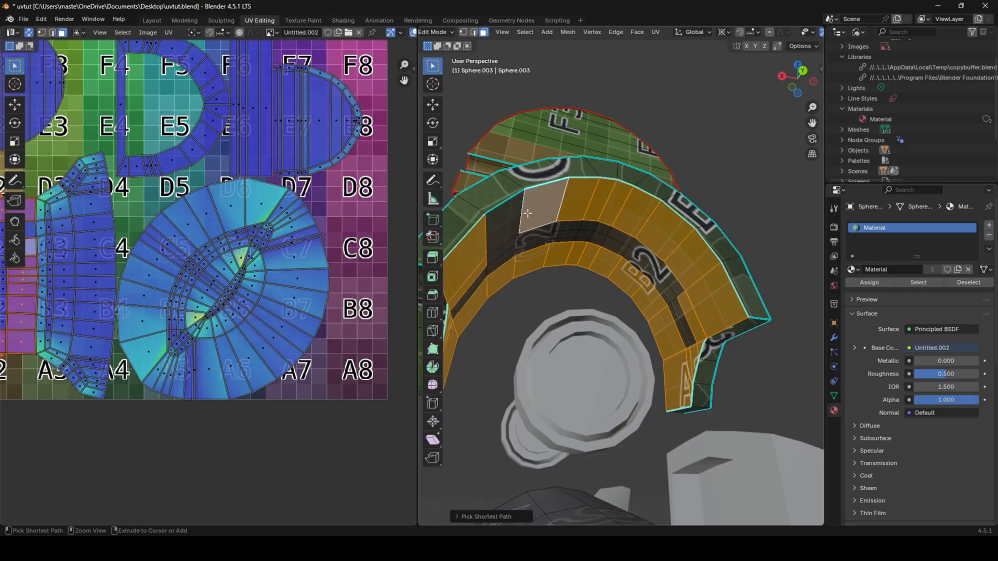
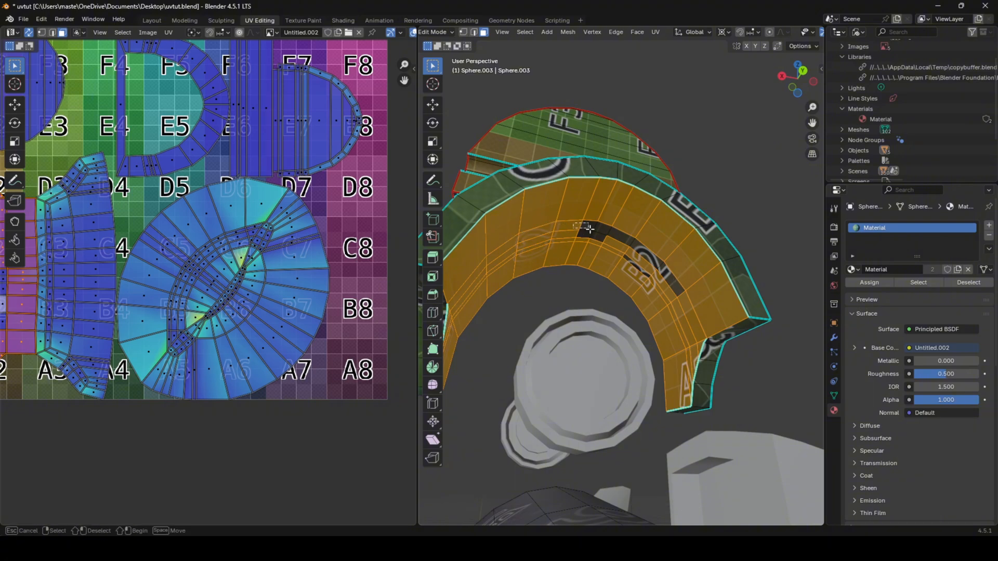
- Inset the selected inner faces by about 0.075 m with Boundary on, and delete them
{"action": "key", "text": "i"}
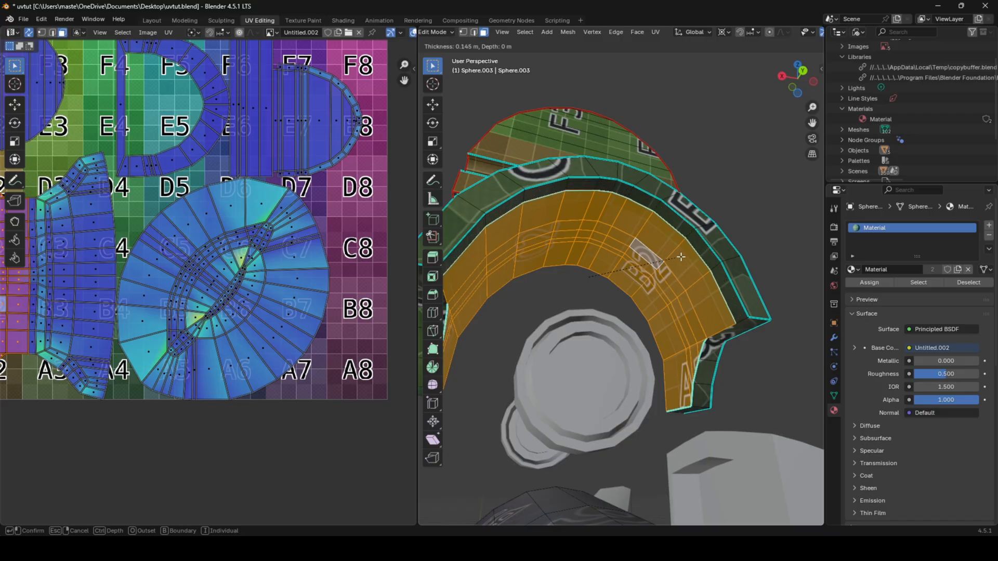
{"action": "key", "text": "b"}
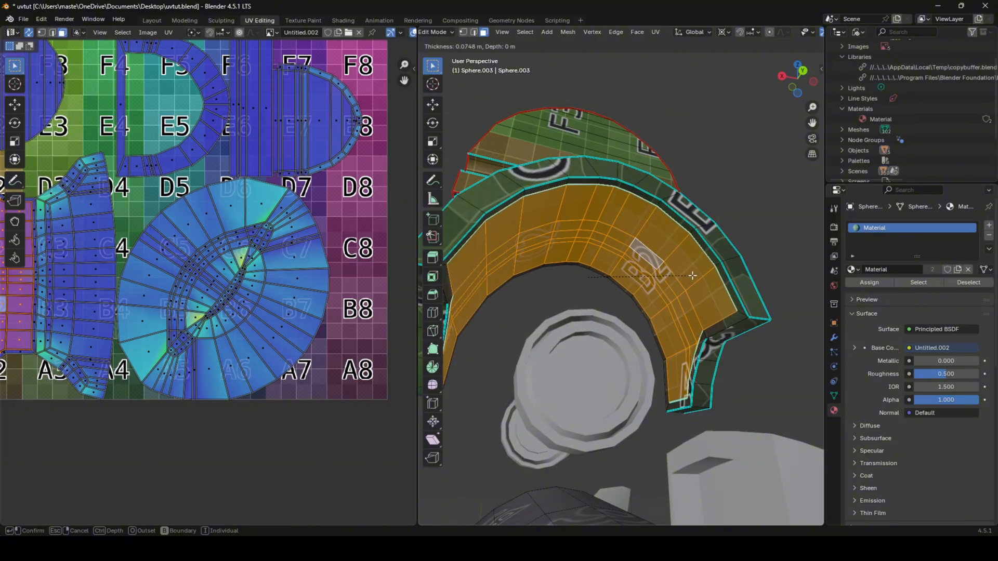
{"action": "left_click", "coordinate": [693, 275]}
{"action": "key", "text": "x"}
{"action": "left_click", "coordinate": [691, 298]}
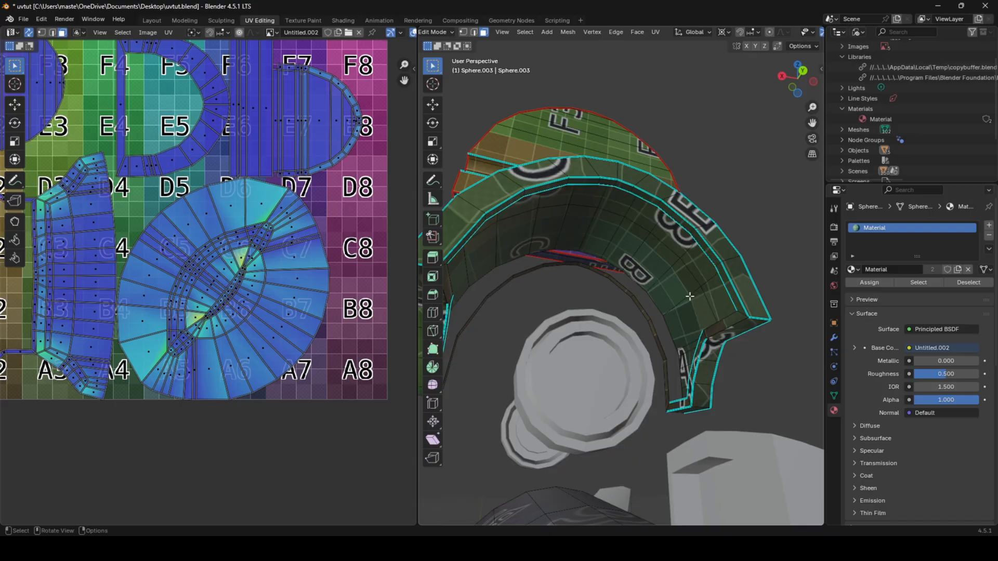
- Examine the hollowed upper curved plate from several angles in Object Mode and Edit Mode
{"action": "key", "text": "Tab"}
{"action": "middle_click_drag", "start_coordinate": [689, 299], "coordinate": [602, 306]}
{"action": "key", "text": "Tab"}
{"action": "middle_click_drag", "start_coordinate": [582, 394], "coordinate": [923, 302]}
{"action": "left_click", "coordinate": [647, 300]}
{"action": "middle_click_drag", "start_coordinate": [647, 299], "coordinate": [460, 288]}
{"action": "key", "text": "Tab"}
{"action": "key", "text": "Tab"}
{"action": "left_click", "coordinate": [497, 291]}
- Undo the inset and deletion of the upper curved plate's inner faces
{"action": "key", "text": "ctrl+z"}
{"action": "key", "text": "ctrl+z"}
{"action": "key", "text": "ctrl+z"}
{"action": "key", "text": "ctrl+z"}
{"action": "key", "text": "ctrl+z"}
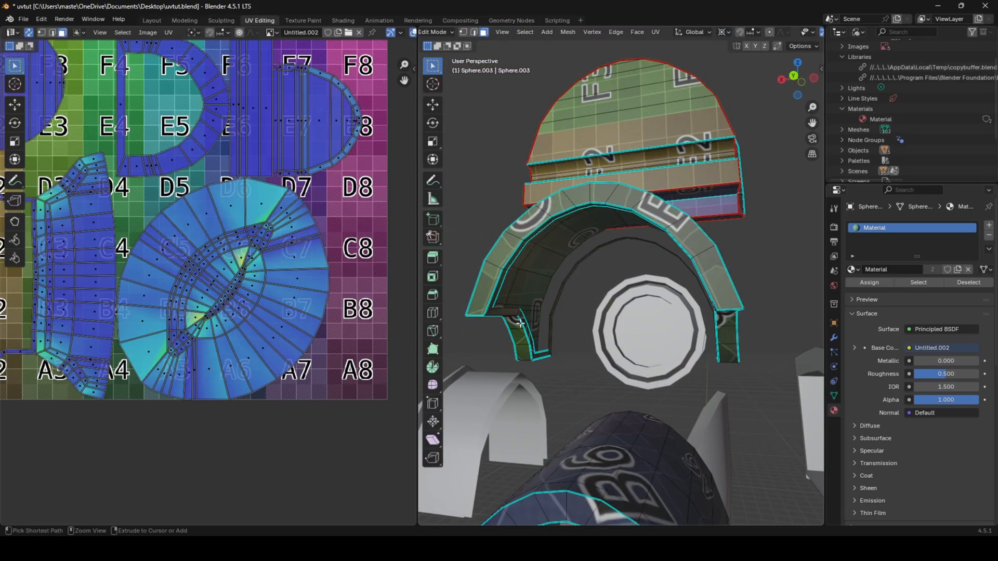
- Mark the inner rim edges of the upper curved plate as seams, including those at its ends
{"action": "scroll", "coordinate": [550, 316], "scroll_direction": "up", "scroll_amount": 1}
{"action": "key", "text": "2"}
{"action": "left_click", "coordinate": [523, 343]}
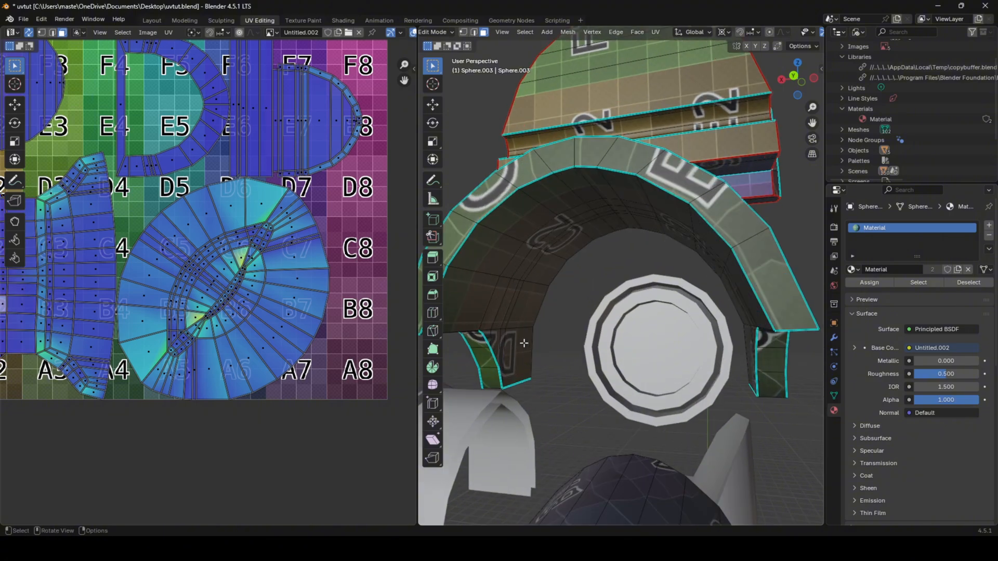
{"action": "left_click", "coordinate": [522, 378], "text": "shift"}
{"action": "middle_click_drag", "start_coordinate": [541, 355], "coordinate": [594, 355], "text": "shift"}
{"action": "middle_click_drag", "start_coordinate": [525, 316], "coordinate": [729, 314]}
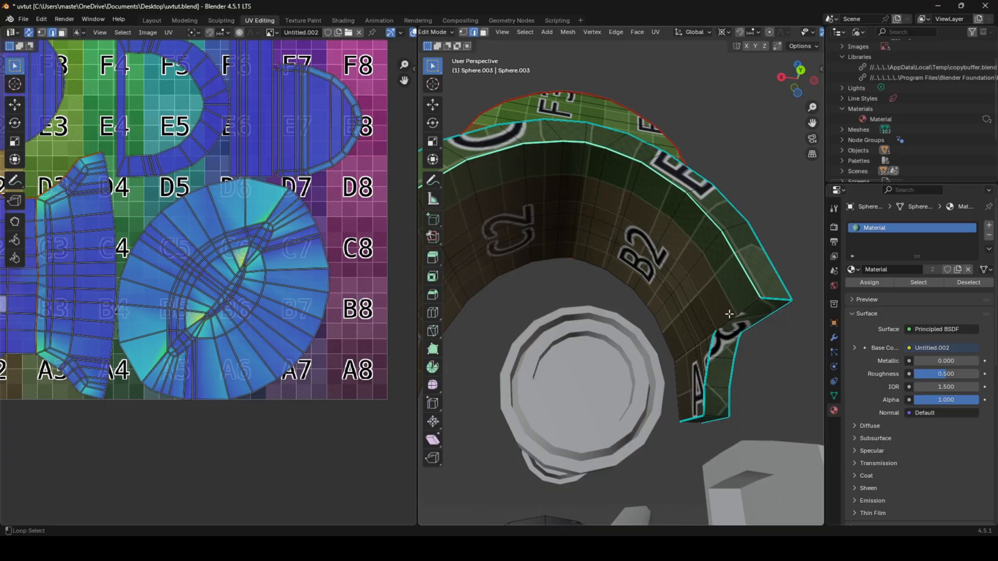
{"action": "left_click", "coordinate": [708, 399], "text": "alt+shift"}
{"action": "right_click", "coordinate": [711, 367]}
{"action": "left_click", "coordinate": [711, 367]}
- Select the whole mesh, unwrap it with the new inner rim seams, and check the grid on the curved plate
{"action": "scroll", "coordinate": [703, 353], "scroll_direction": "down", "scroll_amount": 2}
{"action": "key", "text": "a"}
{"action": "key", "text": "u"}
{"action": "left_click", "coordinate": [688, 342]}
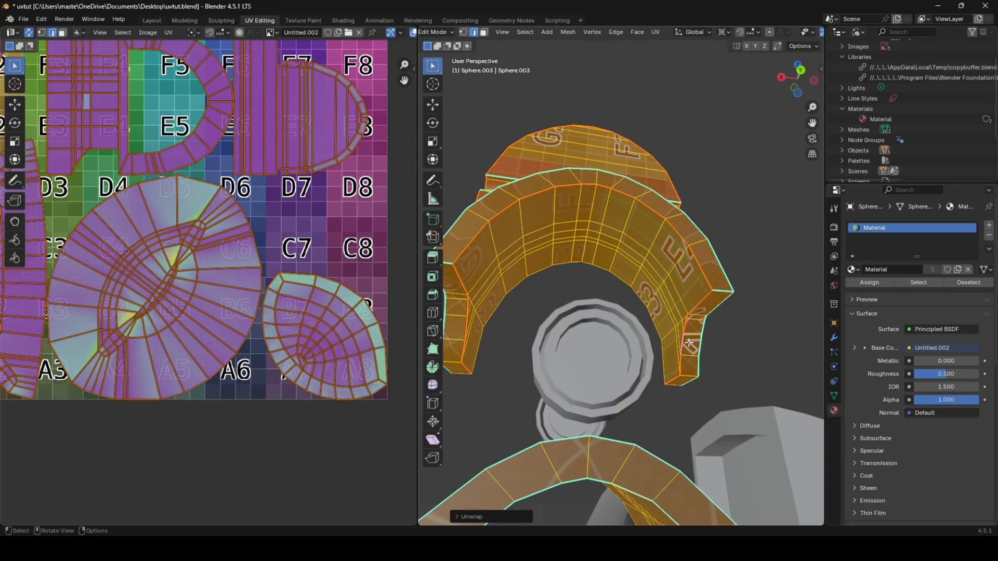
{"action": "key", "text": "Tab"}
{"action": "key", "text": "Tab"}
{"action": "left_click", "coordinate": [554, 279]}
{"action": "middle_click_drag", "start_coordinate": [554, 279], "coordinate": [499, 259]}
{"action": "key", "text": "Tab"}
{"action": "key", "text": "Tab"}
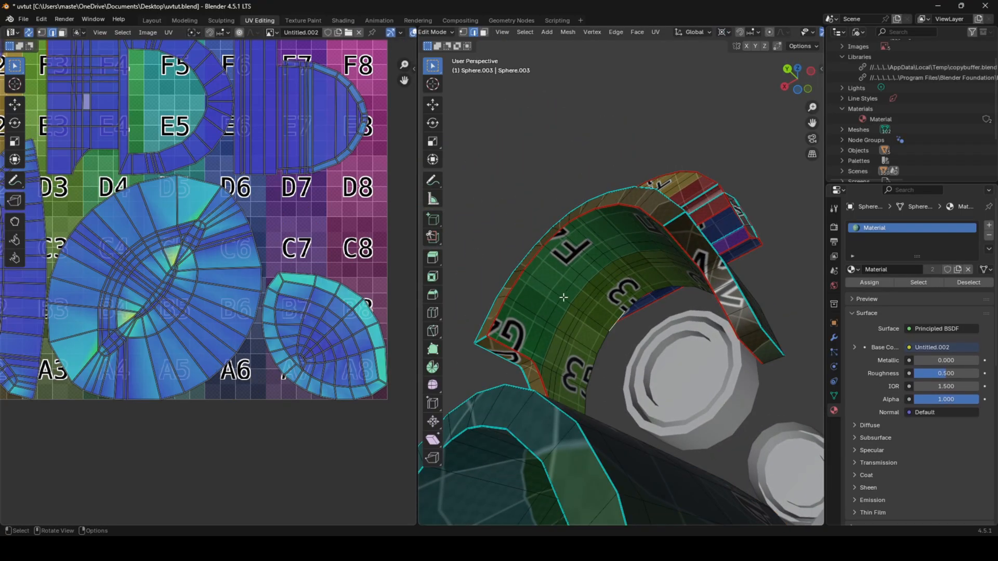
- Select the linked faces of the curved plate's inner surface with the linked selection delimited by Seam
{"action": "key", "text": "3"}
{"action": "left_click", "coordinate": [568, 288]}
{"action": "key", "text": "l"}
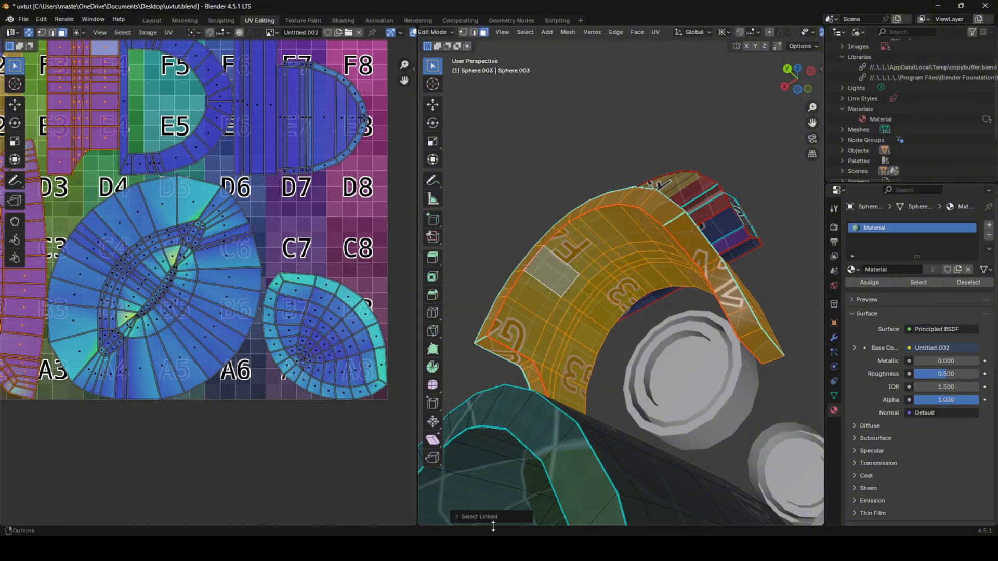
{"action": "left_click", "coordinate": [512, 516]}
{"action": "left_click", "coordinate": [544, 491]}
{"action": "middle_click_drag", "start_coordinate": [600, 267], "coordinate": [642, 275]}
{"action": "left_click", "coordinate": [644, 276]}
{"action": "key", "text": "l"}
{"action": "scroll", "coordinate": [294, 238], "scroll_direction": "down", "scroll_amount": 3}
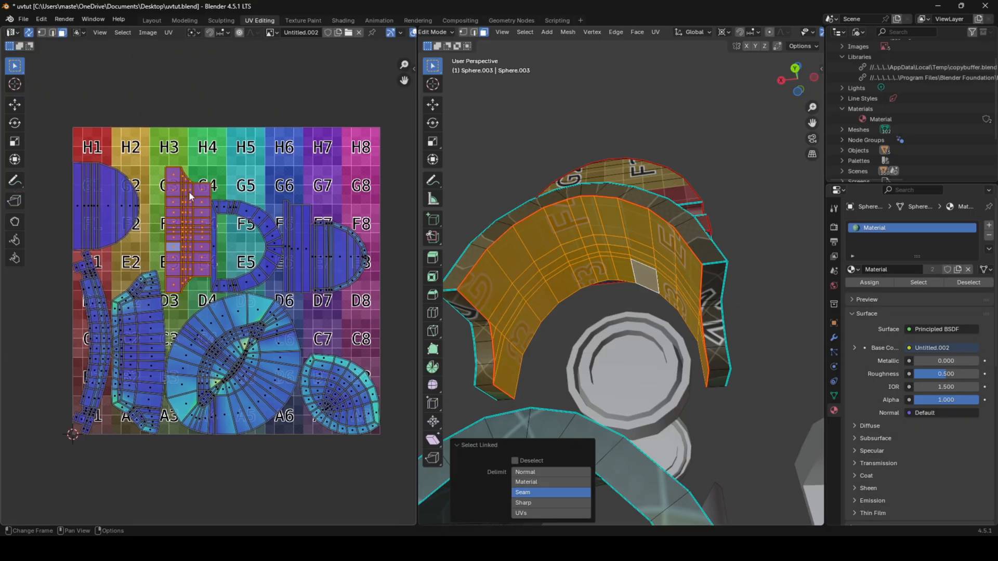
- Examine the inner surface's UV island and pick its corner face to locate it on the model
{"action": "scroll", "coordinate": [189, 192], "scroll_direction": "up", "scroll_amount": 5}
{"action": "scroll", "coordinate": [155, 140], "scroll_direction": "down", "scroll_amount": 2}
{"action": "left_click", "coordinate": [148, 154]}
{"action": "scroll", "coordinate": [150, 254], "scroll_direction": "up", "scroll_amount": 2}
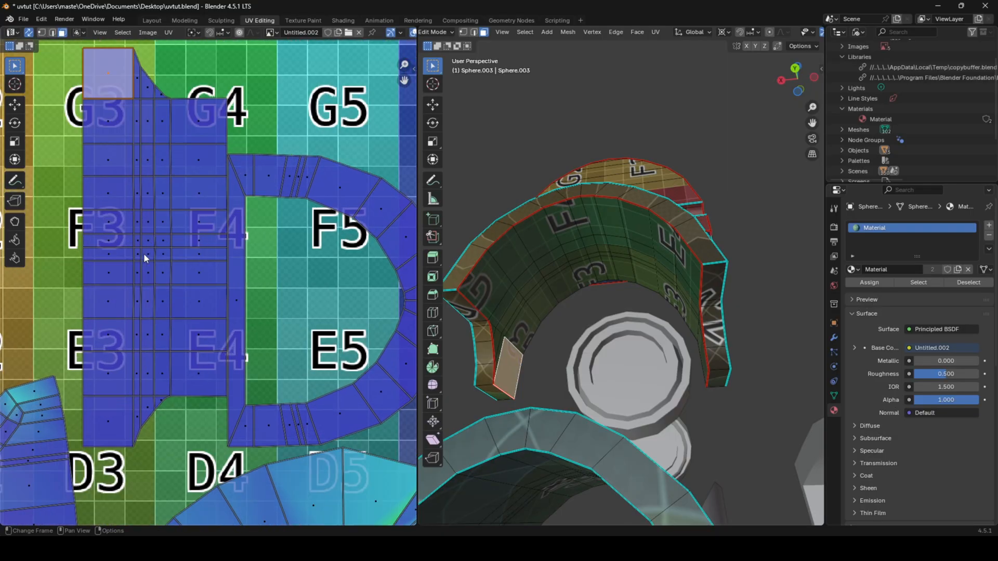
- Mark the outer rim edges of the upper curved plate as seams and unwrap the whole mesh with Unwrap Angle Based
{"action": "middle_click_drag", "start_coordinate": [602, 256], "coordinate": [556, 243]}
{"action": "key", "text": "2"}
{"action": "middle_click_drag", "start_coordinate": [669, 230], "coordinate": [500, 271]}
{"action": "right_click", "coordinate": [687, 312]}
{"action": "left_click", "coordinate": [688, 312]}
{"action": "key", "text": "a"}
{"action": "key", "text": "u"}
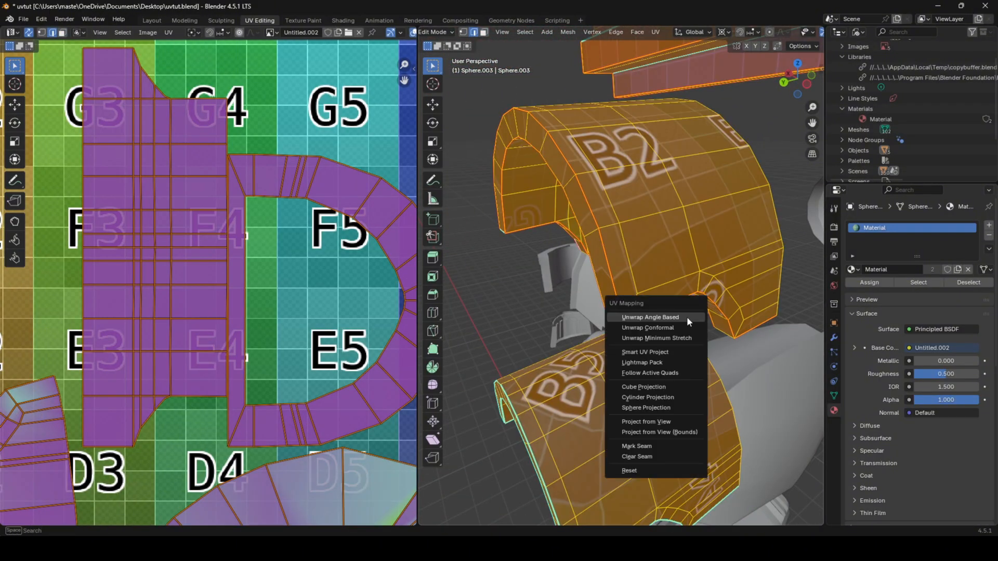
{"action": "left_click", "coordinate": [687, 317]}
- Select the rim face loop of the upper curved plate, examine its UV island, and clear the selection
{"action": "key", "text": "3"}
{"action": "key", "text": "alt+a"}
{"action": "left_click", "coordinate": [636, 316], "text": "alt"}
{"action": "scroll", "coordinate": [266, 276], "scroll_direction": "down", "scroll_amount": 4}
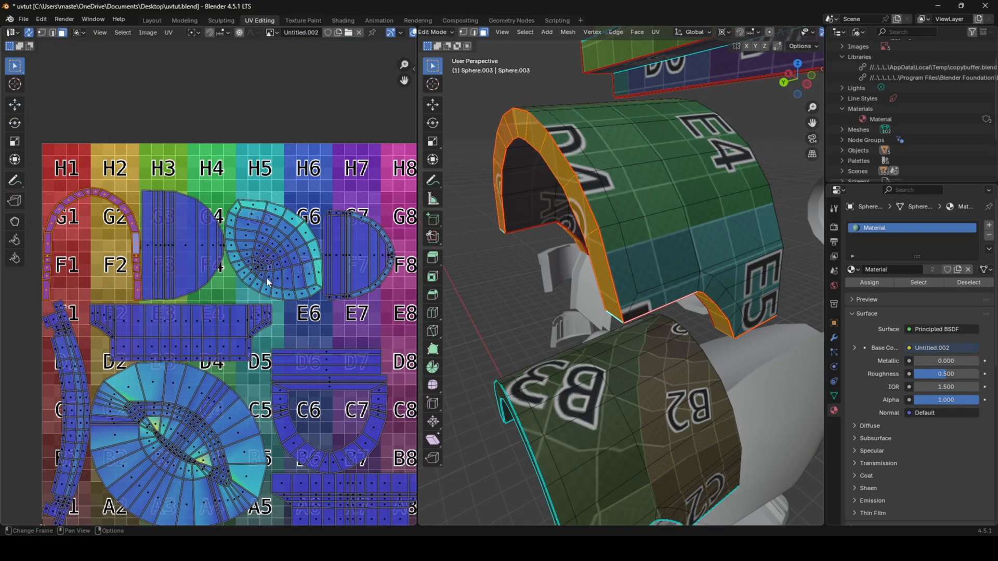
{"action": "scroll", "coordinate": [220, 278], "scroll_direction": "up", "scroll_amount": 3}
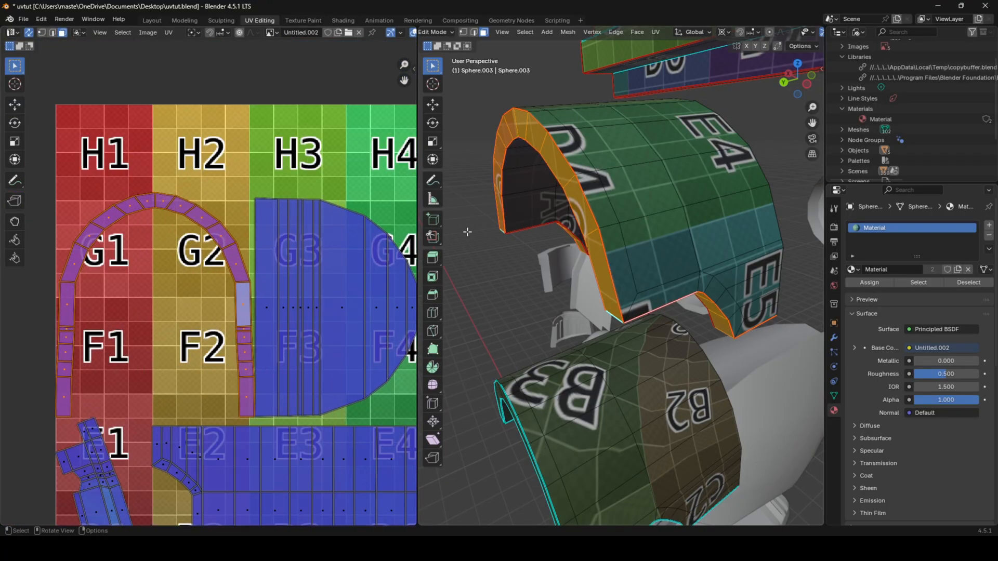
{"action": "middle_click_drag", "start_coordinate": [601, 270], "coordinate": [518, 144]}
{"action": "key", "text": "alt+a"}
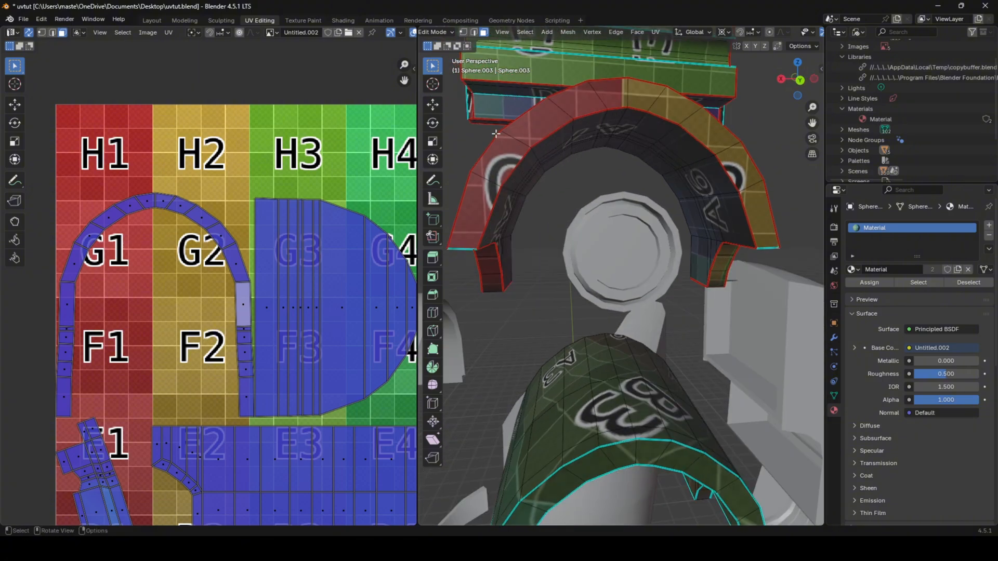
- Inspect the upper curved plate's seams from several sides and reselect its rim face loop
{"action": "middle_click_drag", "start_coordinate": [706, 132], "coordinate": [757, 206]}
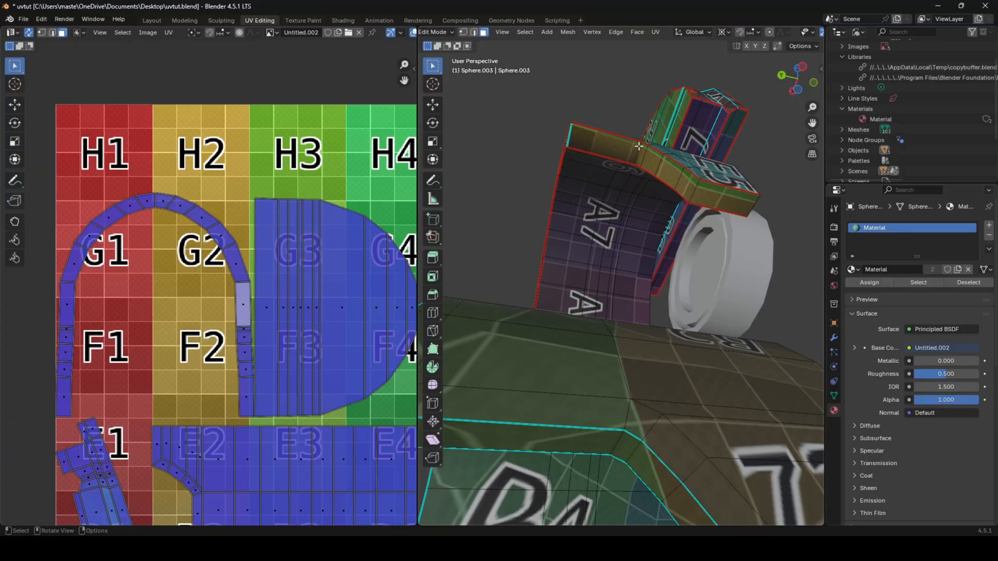
{"action": "middle_click_drag", "start_coordinate": [639, 146], "coordinate": [775, 156]}
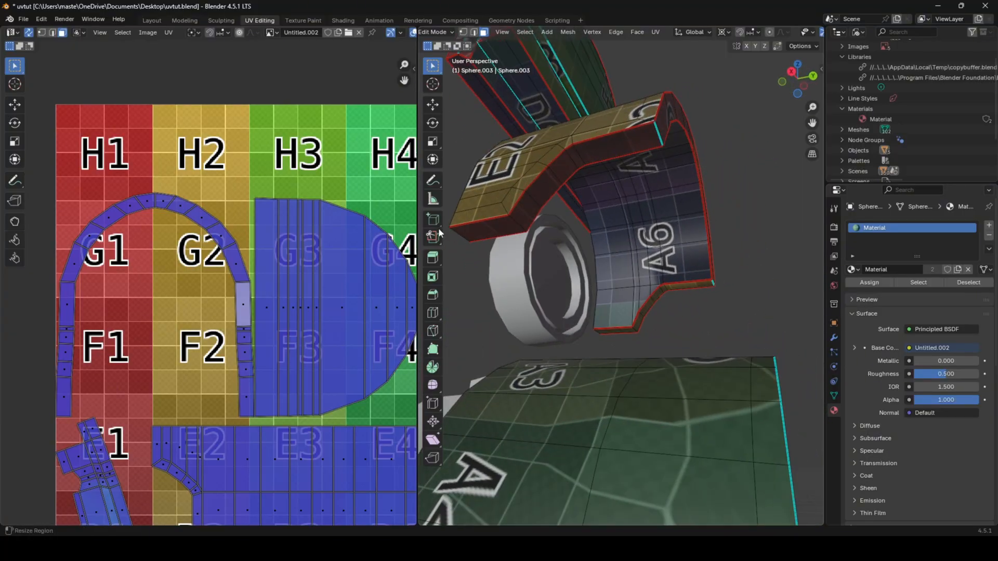
{"action": "scroll", "coordinate": [308, 242], "scroll_direction": "down", "scroll_amount": 4}
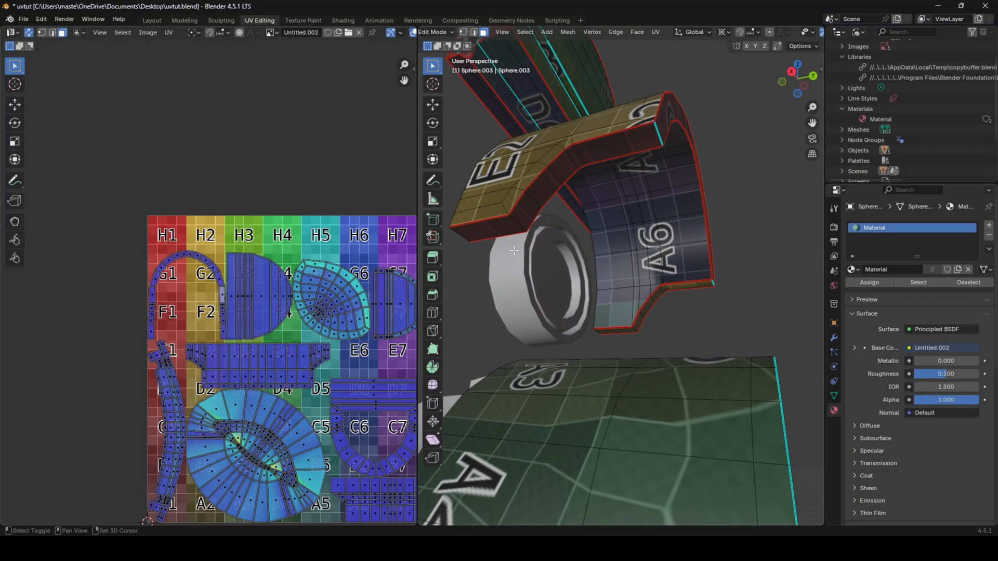
{"action": "middle_click_drag", "start_coordinate": [514, 251], "coordinate": [554, 236]}
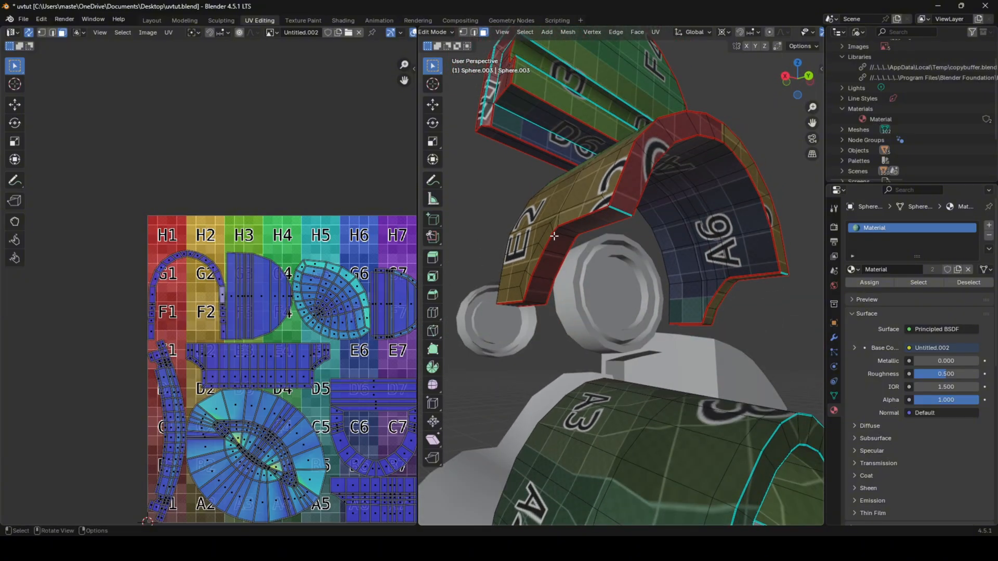
{"action": "key", "text": "l"}
{"action": "key", "text": "ctrl+z"}
{"action": "middle_click_drag", "start_coordinate": [600, 209], "coordinate": [572, 202]}
{"action": "left_click", "coordinate": [551, 203], "text": "alt"}
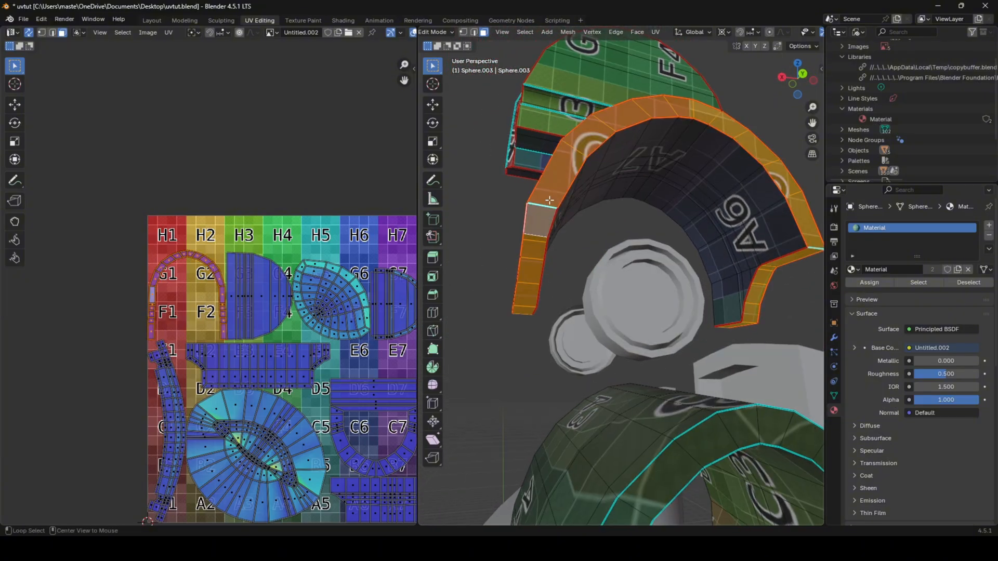
- Select the linked outer and inner surfaces of the upper curved plate and examine their UV islands
{"action": "left_click", "coordinate": [586, 181]}
{"action": "key", "text": "l"}
{"action": "middle_click_drag", "start_coordinate": [587, 181], "coordinate": [632, 212]}
{"action": "key", "text": "l"}
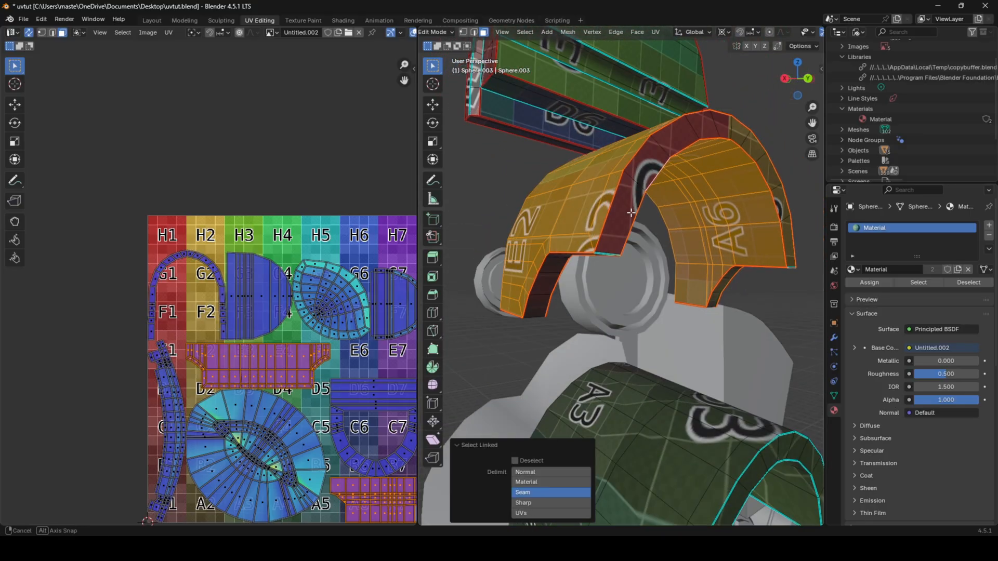
{"action": "middle_click_drag", "start_coordinate": [348, 331], "coordinate": [304, 224]}
{"action": "scroll", "coordinate": [304, 224], "scroll_direction": "up", "scroll_amount": 1}
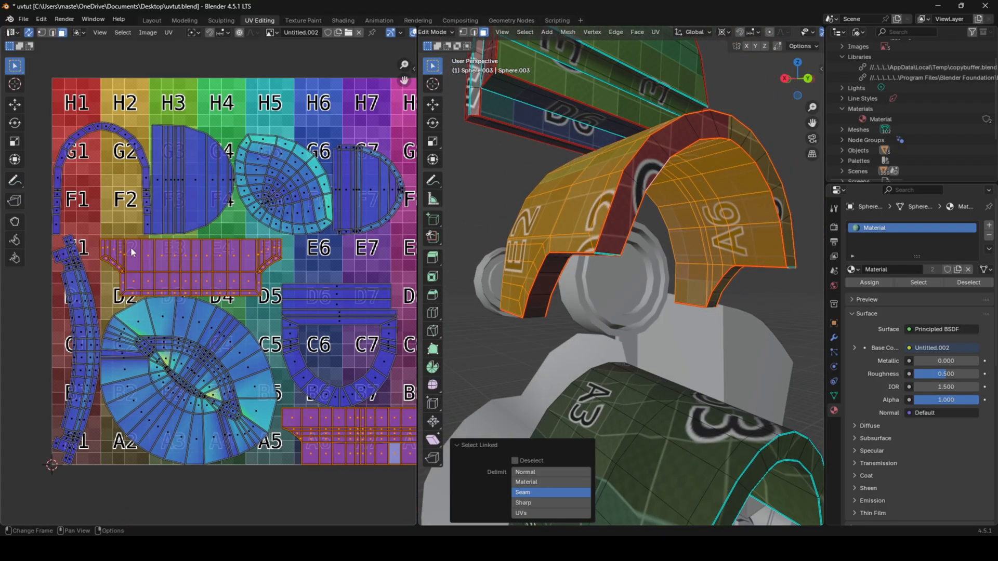
{"action": "middle_click_drag", "start_coordinate": [339, 338], "coordinate": [305, 301]}
{"action": "scroll", "coordinate": [724, 441], "scroll_direction": "down", "scroll_amount": 1}
- Mark the inner rim edge loop of the lower curved plate as a seam
{"action": "key", "text": "Tab"}
{"action": "scroll", "coordinate": [701, 415], "scroll_direction": "down", "scroll_amount": 3}
{"action": "middle_click_drag", "start_coordinate": [622, 362], "coordinate": [655, 363]}
{"action": "scroll", "coordinate": [655, 363], "scroll_direction": "up", "scroll_amount": 3}
{"action": "key", "text": "Tab"}
{"action": "middle_click_drag", "start_coordinate": [707, 385], "coordinate": [492, 283], "text": "shift"}
{"action": "key", "text": "2"}
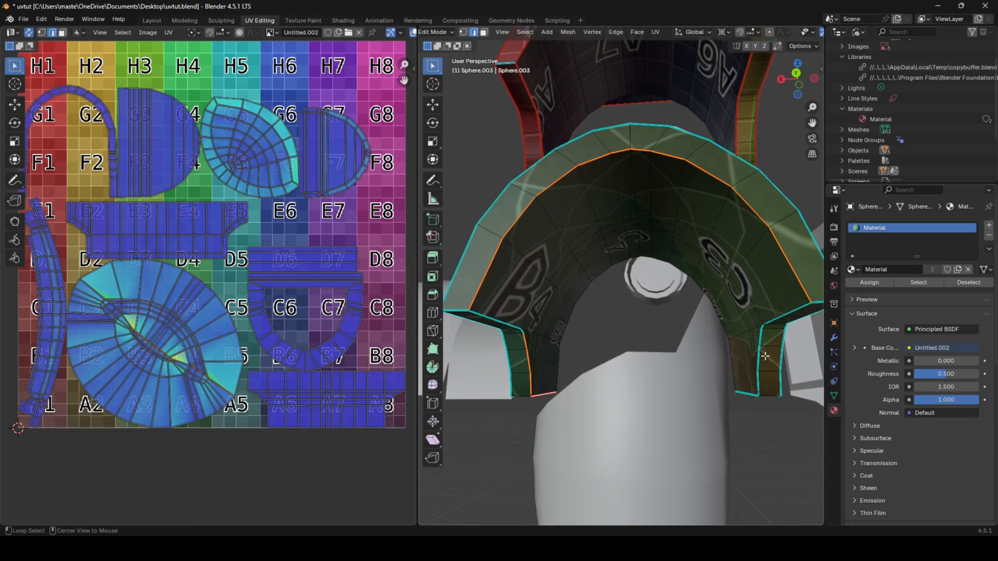
{"action": "left_click", "coordinate": [774, 320], "text": "alt"}
{"action": "right_click", "coordinate": [775, 318]}
{"action": "left_click", "coordinate": [775, 317]}
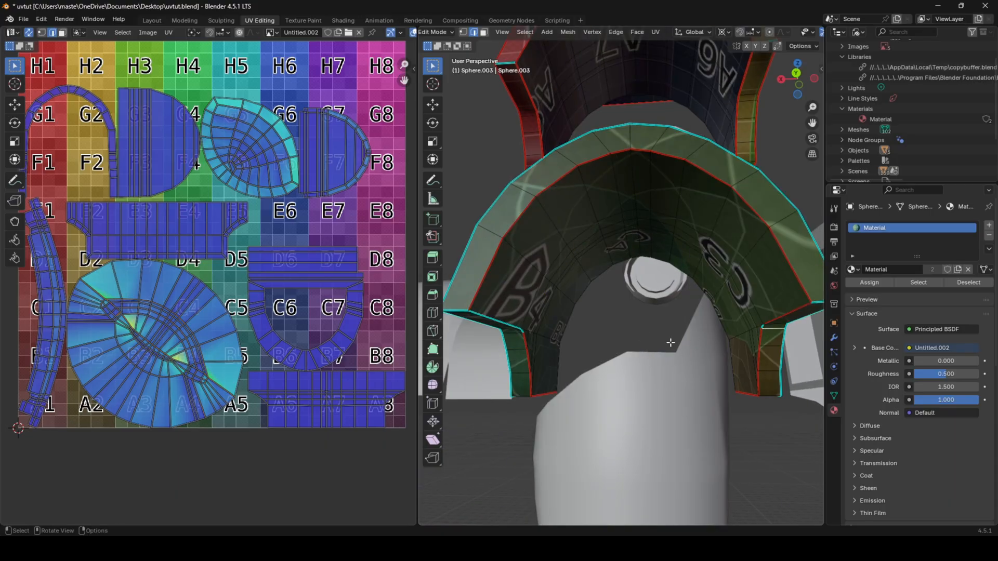
- Select the whole mesh and unwrap it using the lower curved plate's inner rim seam
{"action": "scroll", "coordinate": [551, 333], "scroll_direction": "up", "scroll_amount": 2}
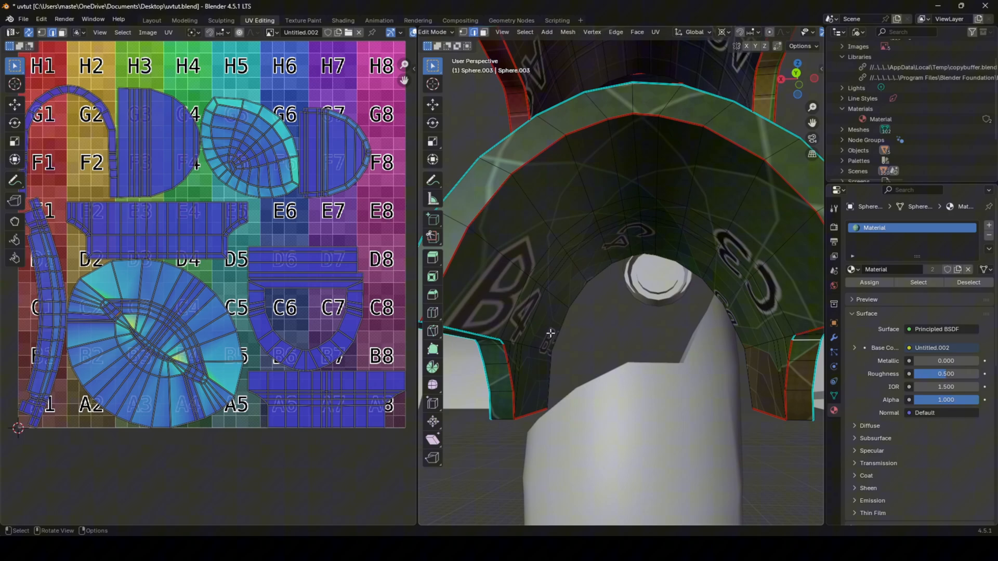
{"action": "key", "text": "a"}
{"action": "key", "text": "u"}
{"action": "left_click", "coordinate": [792, 333]}
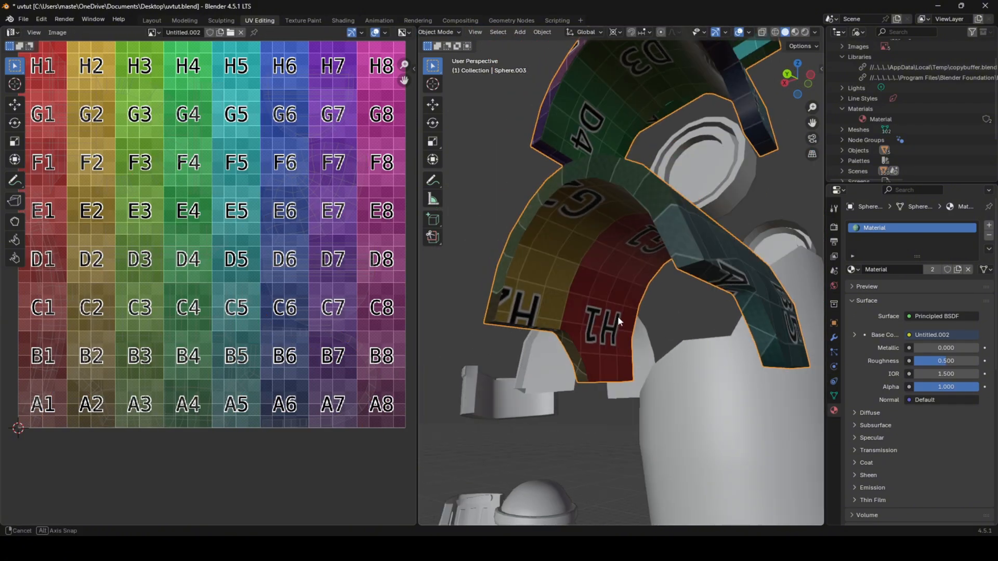
- Mark the lower curved plate's outer rim edges as seams and unwrap the whole mesh with the Angle Based method
{"action": "scroll", "coordinate": [646, 268], "scroll_direction": "up", "scroll_amount": 3}
{"action": "right_click", "coordinate": [646, 268]}
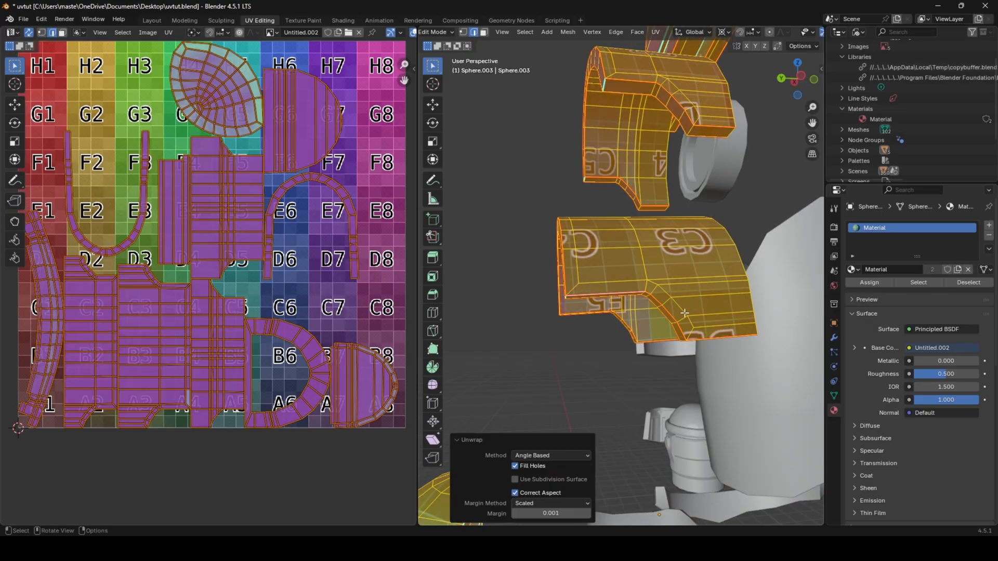
{"action": "middle_click_drag", "start_coordinate": [650, 338], "coordinate": [740, 358]}
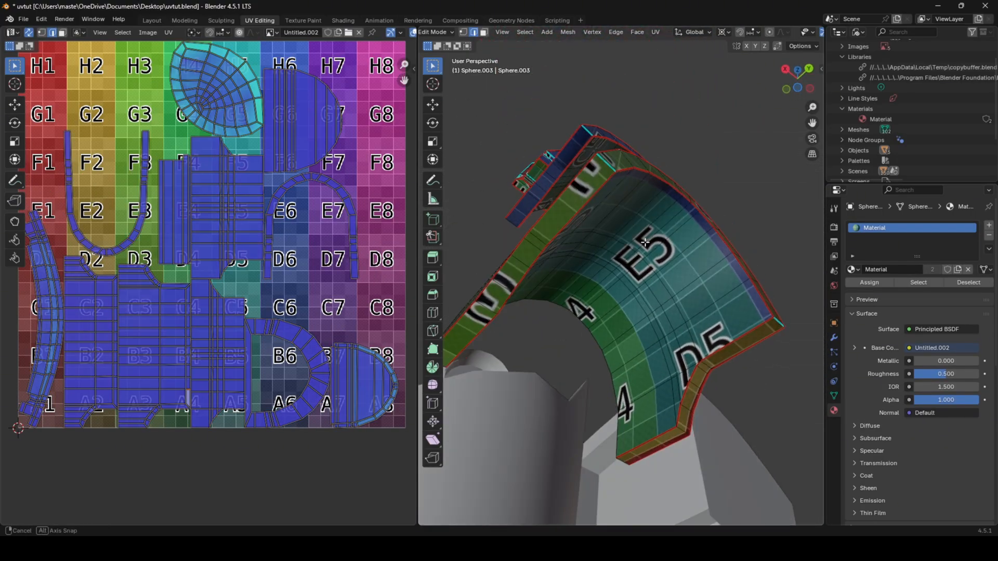
- Mark the rim edges of the domed armor plate as seams and unwrap the whole mesh with the Angle Based method
{"action": "scroll", "coordinate": [655, 306], "scroll_direction": "down", "scroll_amount": 6}
{"action": "middle_click_drag", "start_coordinate": [658, 324], "coordinate": [663, 177]}
{"action": "scroll", "coordinate": [644, 289], "scroll_direction": "up", "scroll_amount": 5}
{"action": "key", "text": "Tab"}
{"action": "key", "text": "Tab"}
{"action": "scroll", "coordinate": [724, 298], "scroll_direction": "up", "scroll_amount": 3}
{"action": "middle_click_drag", "start_coordinate": [584, 266], "coordinate": [669, 259]}
{"action": "key", "text": "2"}
{"action": "middle_click_drag", "start_coordinate": [718, 309], "coordinate": [652, 345]}
{"action": "right_click", "coordinate": [649, 347]}
{"action": "left_click", "coordinate": [650, 348]}
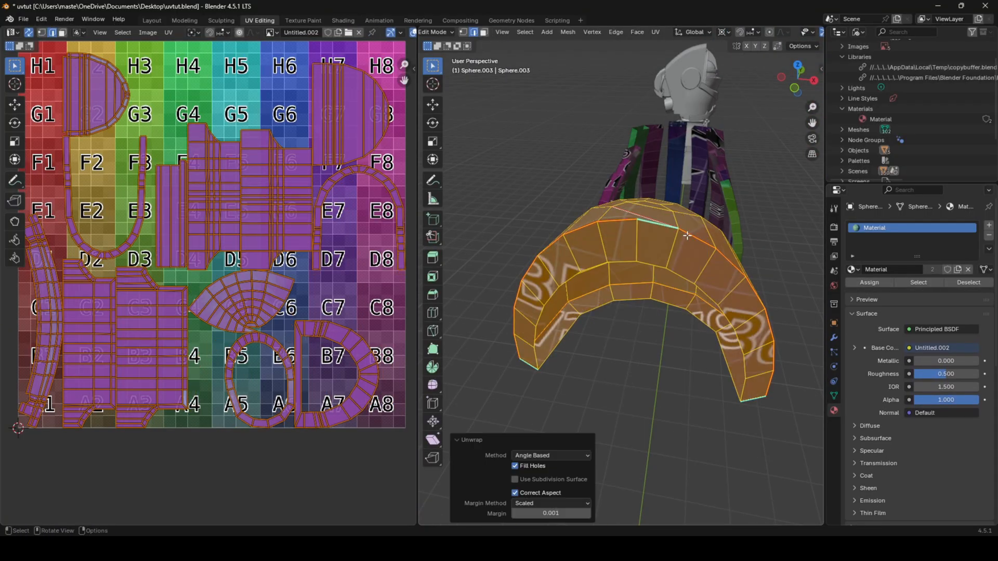
- Mark the edge crossing the rim at the top of the domed armor plate as a seam
{"action": "key", "text": "Tab"}
{"action": "key", "text": "Tab"}
{"action": "left_click", "coordinate": [667, 234]}
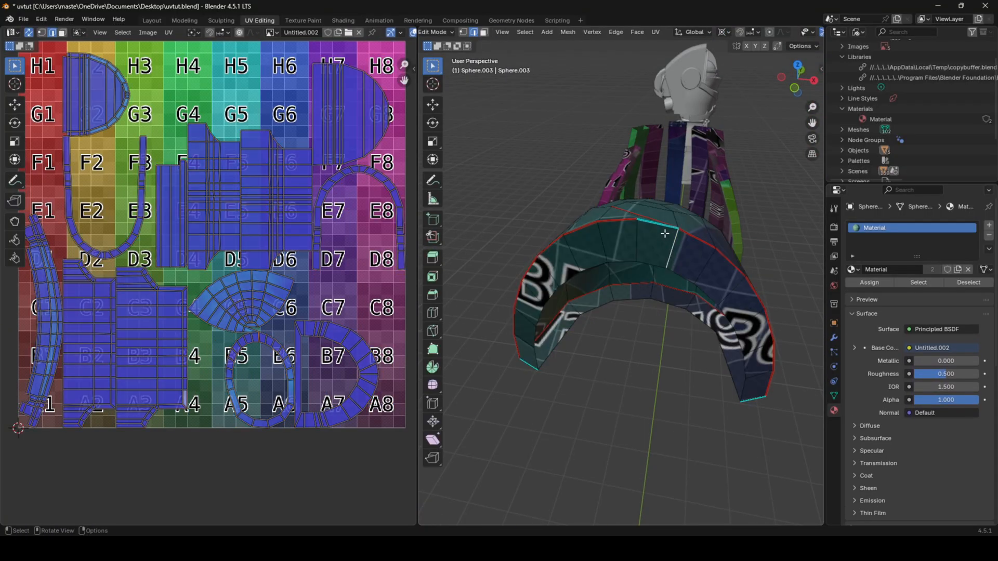
{"action": "left_click", "coordinate": [664, 231]}
{"action": "right_click", "coordinate": [664, 230]}
{"action": "left_click", "coordinate": [663, 230]}
{"action": "right_click", "coordinate": [649, 220]}
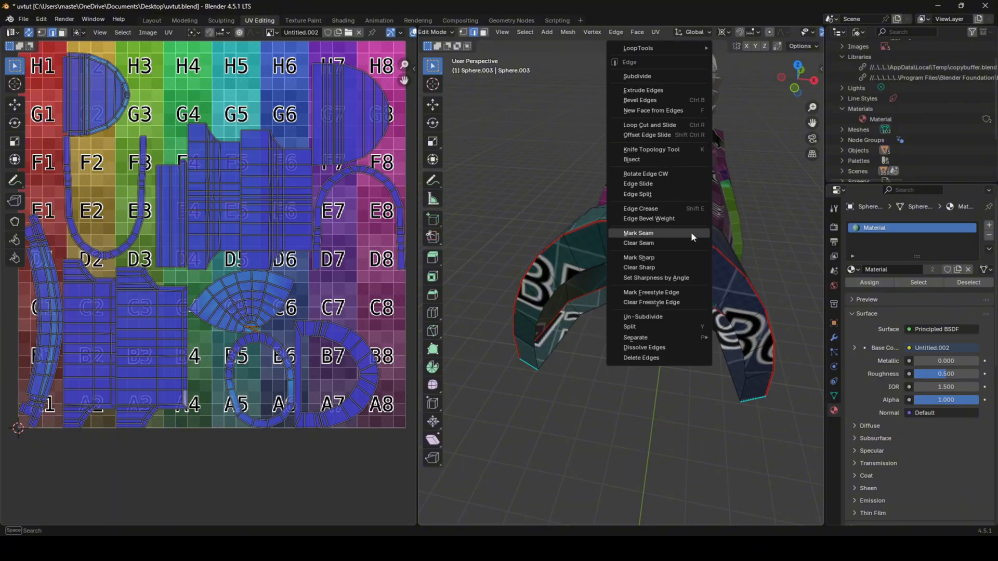
{"action": "left_click", "coordinate": [681, 230]}
{"action": "right_click", "coordinate": [689, 242]}
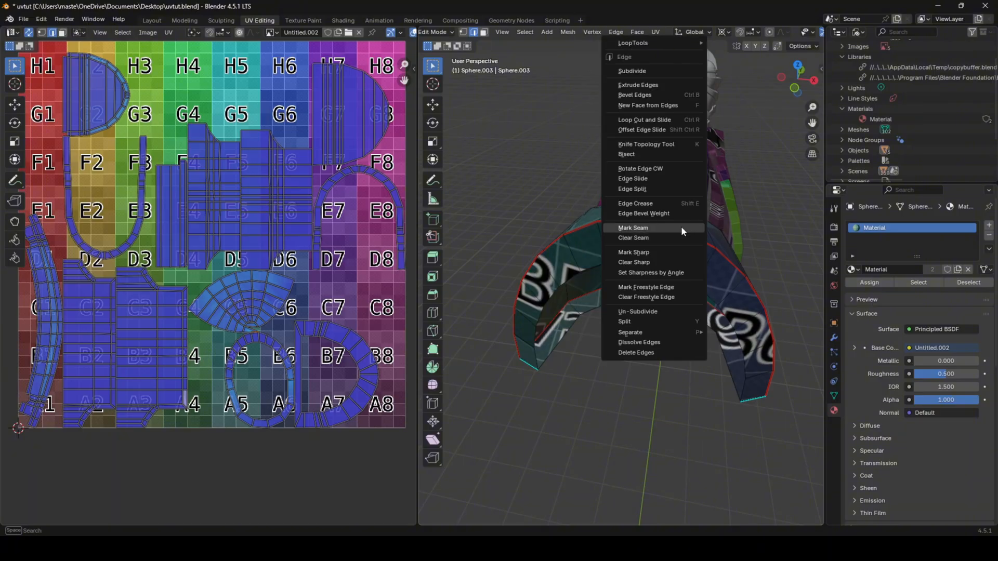
{"action": "left_click", "coordinate": [683, 231]}
- Select the whole mesh and unwrap it with the domed plate's rim-crossing seam, using the Angle Based method
{"action": "key", "text": "a"}
{"action": "key", "text": "u"}
{"action": "left_click", "coordinate": [646, 225]}
{"action": "middle_click_drag", "start_coordinate": [646, 225], "coordinate": [592, 291]}
{"action": "key", "text": "Tab"}
{"action": "key", "text": "Tab"}
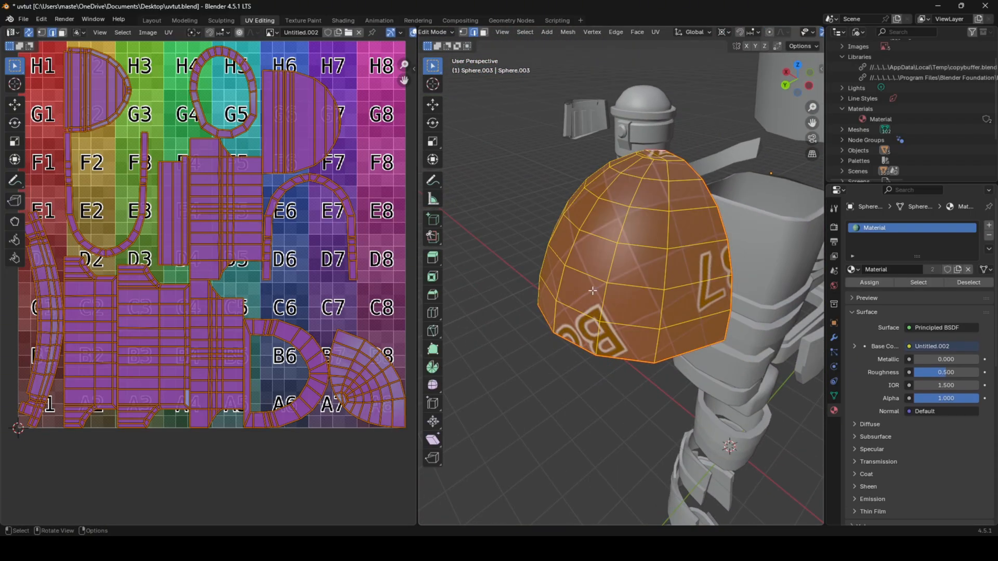
- Examine the domed plate's islands in the UV layout with the mesh deselected
{"action": "key", "text": "alt+a"}
{"action": "key", "text": "l"}
{"action": "scroll", "coordinate": [369, 385], "scroll_direction": "up", "scroll_amount": 3}
{"action": "middle_click_drag", "start_coordinate": [369, 385], "coordinate": [263, 267]}
{"action": "left_click", "coordinate": [320, 255]}
{"action": "scroll", "coordinate": [245, 284], "scroll_direction": "down", "scroll_amount": 4}
{"action": "middle_click_drag", "start_coordinate": [263, 149], "coordinate": [320, 325]}
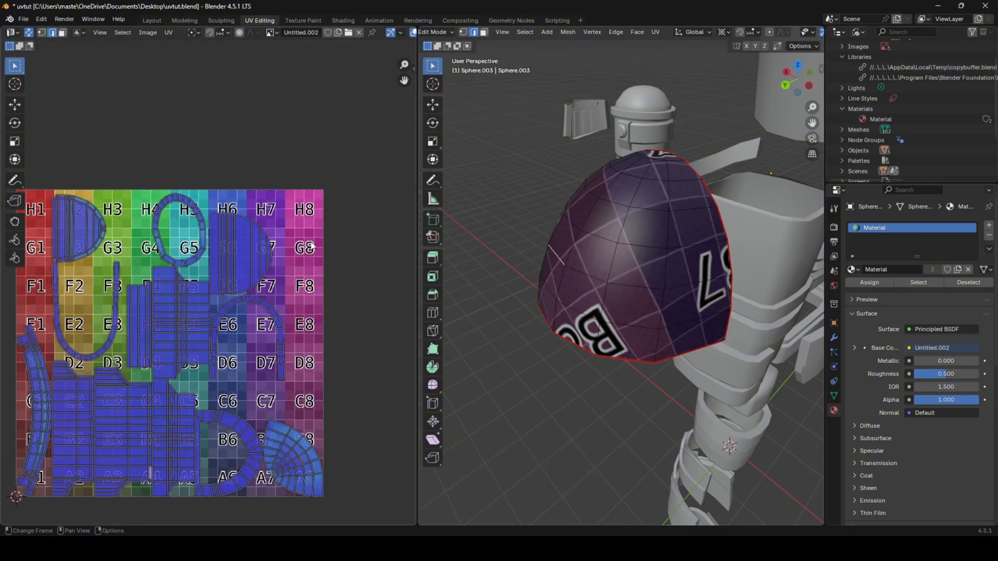
- Try marking the edge at one lower corner of the domed plate's rim as a seam and unwrapping the whole mesh
{"action": "middle_click_drag", "start_coordinate": [723, 343], "coordinate": [626, 319]}
{"action": "scroll", "coordinate": [626, 320], "scroll_direction": "up", "scroll_amount": 3}
{"action": "left_click", "coordinate": [580, 372]}
{"action": "right_click", "coordinate": [652, 367]}
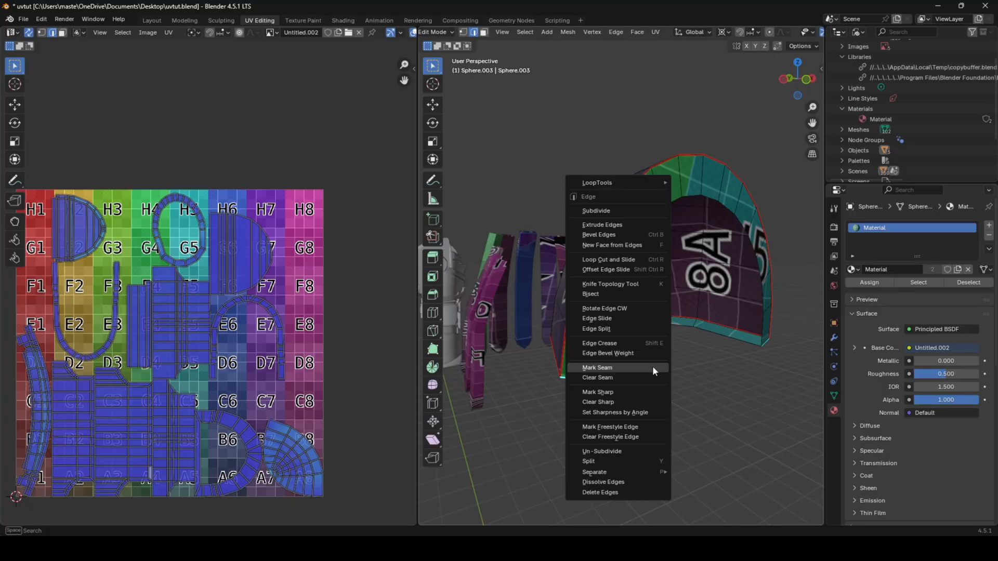
{"action": "left_click", "coordinate": [653, 367]}
{"action": "key", "text": "a"}
{"action": "key", "text": "u"}
{"action": "left_click", "coordinate": [652, 366]}
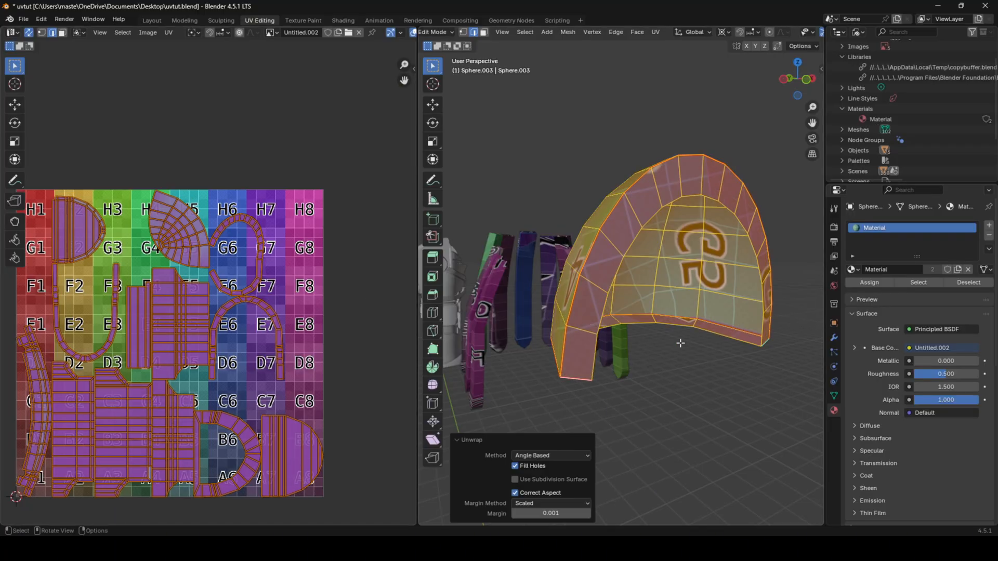
- Compare the UV layout before and after the corner seam, and undo that seam and its unwrap
{"action": "key", "text": "ctrl+z"}
{"action": "key", "text": "ctrl+z"}
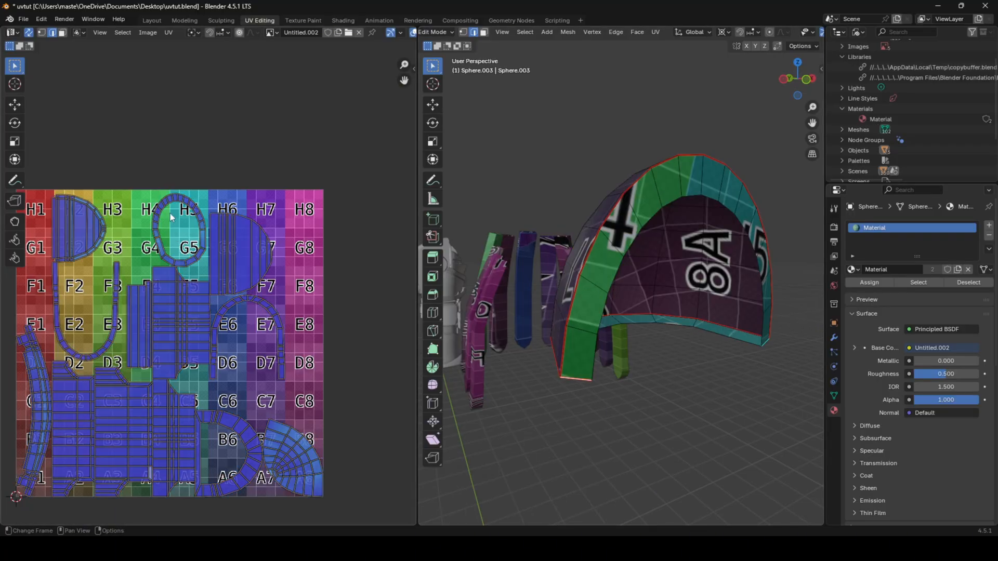
{"action": "key", "text": "ctrl+shift+z"}
{"action": "key", "text": "ctrl+shift+z"}
{"action": "key", "text": "ctrl+z"}
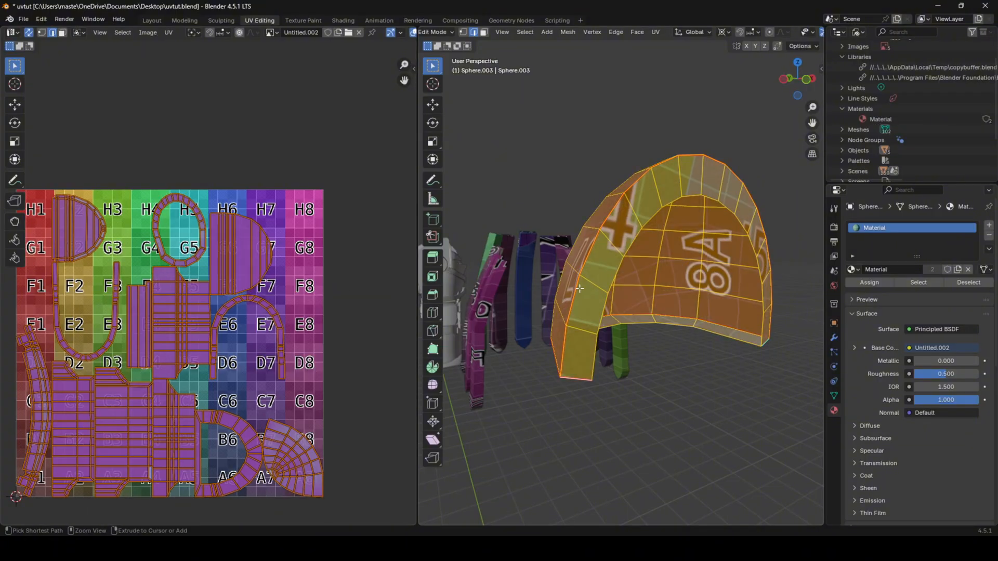
{"action": "key", "text": "ctrl+z"}
{"action": "key", "text": "ctrl+z"}
- Mark the edges at both lower corners of the domed plate's rim as seams
{"action": "middle_click_drag", "start_coordinate": [581, 289], "coordinate": [577, 259]}
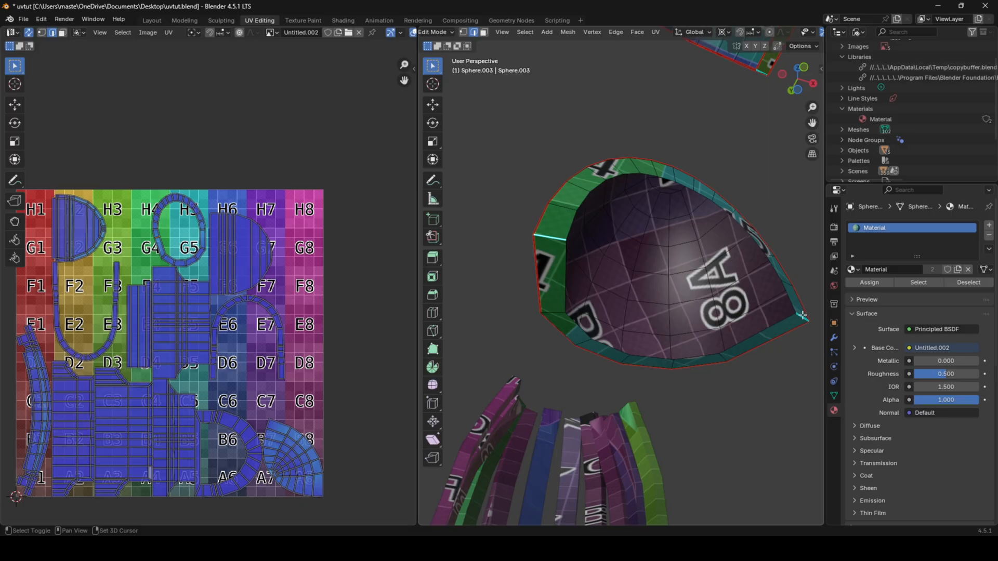
{"action": "right_click", "coordinate": [791, 295]}
{"action": "left_click", "coordinate": [791, 295]}
- Try to unwrap the whole mesh with the two rim corner seams, using the Angle Based method
{"action": "key", "text": "a"}
{"action": "key", "text": "u"}
{"action": "left_click", "coordinate": [791, 295]}
{"action": "middle_click_drag", "start_coordinate": [255, 286], "coordinate": [356, 294], "text": "shift"}
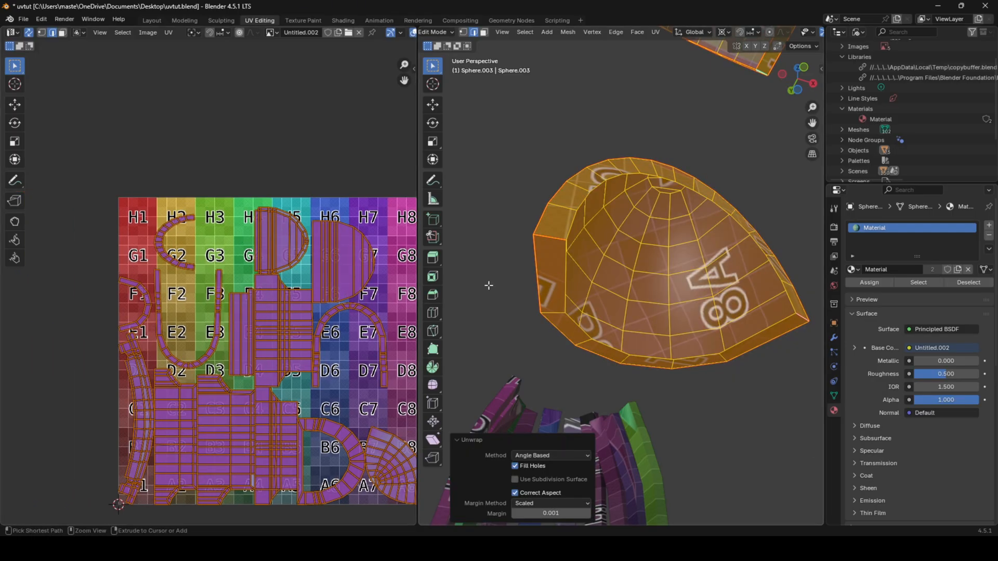
{"action": "key", "text": "ctrl+z"}
{"action": "key", "text": "ctrl+z"}
- Leave the domed plate's editing and select the group of tapered hanging strips, framing it in view
{"action": "left_click", "coordinate": [628, 289]}
{"action": "scroll", "coordinate": [628, 288], "scroll_direction": "down", "scroll_amount": 4}
{"action": "middle_click_drag", "start_coordinate": [628, 288], "coordinate": [713, 330]}
{"action": "key", "text": "Tab"}
{"action": "scroll", "coordinate": [713, 331], "scroll_direction": "down", "scroll_amount": 3}
{"action": "left_click", "coordinate": [714, 330]}
{"action": "key", "text": "KP_Decimal"}
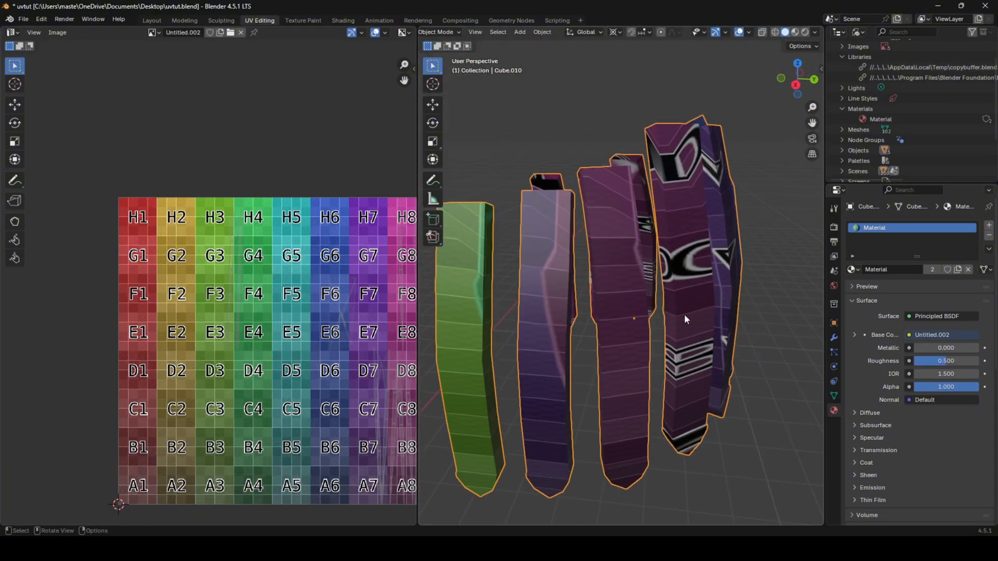
- Edit the strips' mesh and mark the edge loops around the inner faces of the green end strip and its neighbour as seams
{"action": "middle_click_drag", "start_coordinate": [571, 307], "coordinate": [643, 324]}
{"action": "key", "text": "Tab"}
{"action": "middle_click_drag", "start_coordinate": [725, 277], "coordinate": [808, 410]}
{"action": "key", "text": "Tab"}
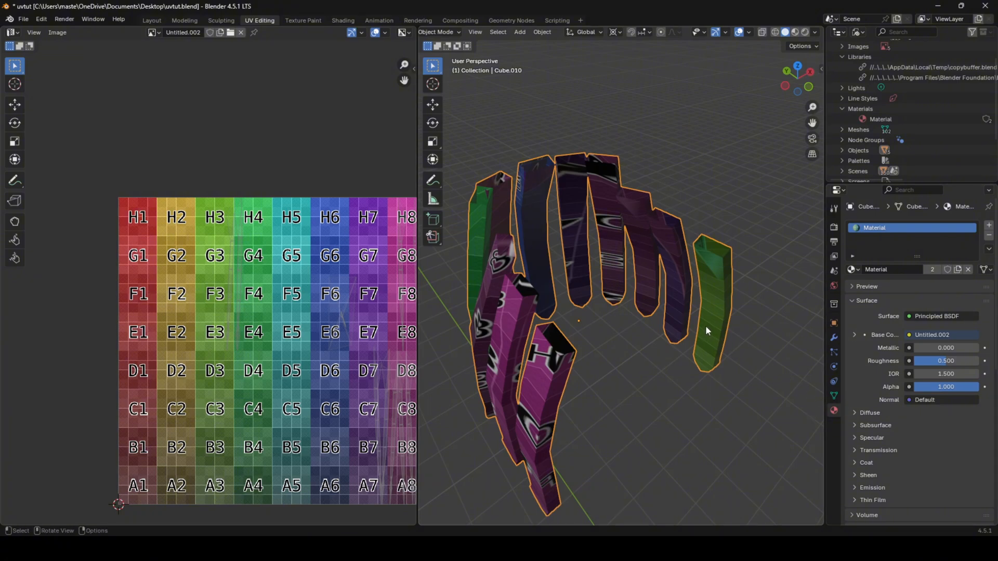
{"action": "middle_click_drag", "start_coordinate": [720, 336], "coordinate": [631, 403]}
{"action": "key", "text": "Tab"}
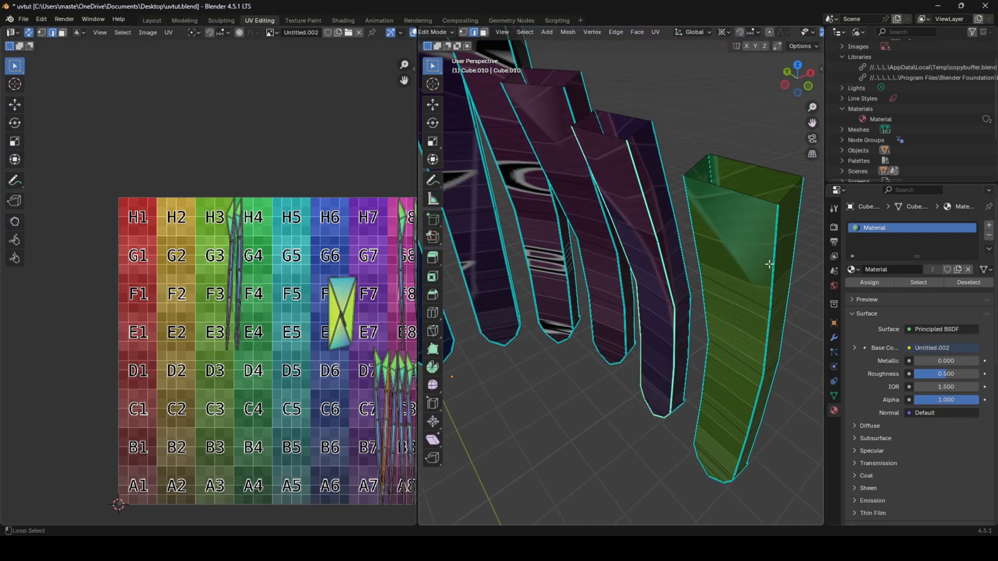
{"action": "left_click", "coordinate": [770, 319], "text": "alt"}
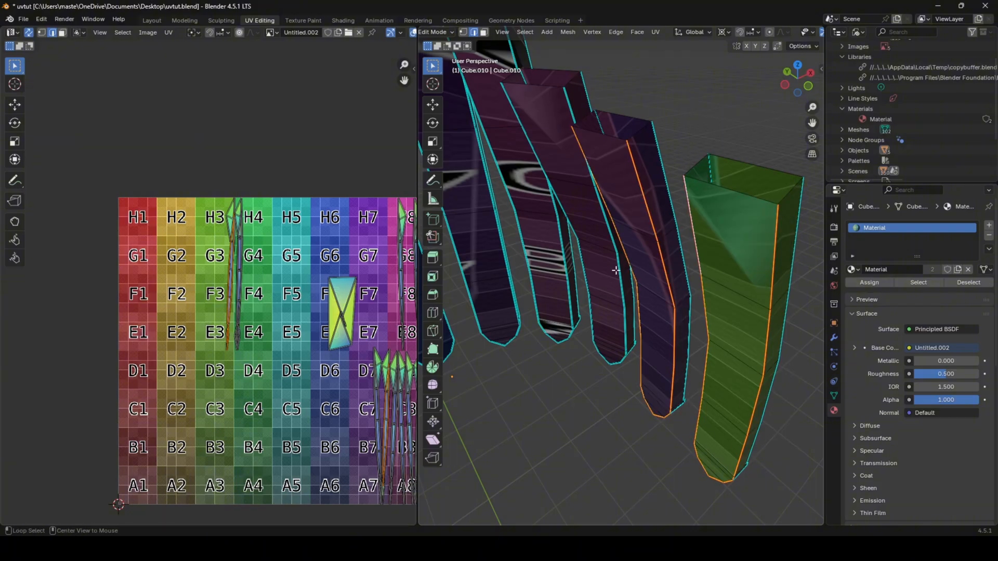
- Mark the inner-face edge loops of the next hanging strips in the row as seams
{"action": "left_click", "coordinate": [591, 268], "text": "alt"}
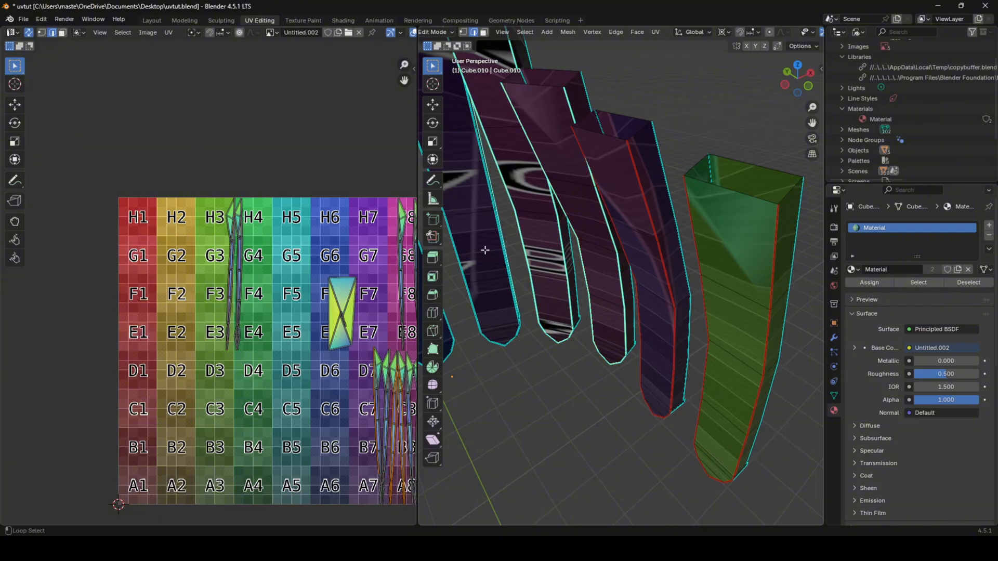
{"action": "key", "text": "ctrl+e"}
{"action": "left_click", "coordinate": [511, 278]}
{"action": "middle_click_drag", "start_coordinate": [512, 278], "coordinate": [682, 305]}
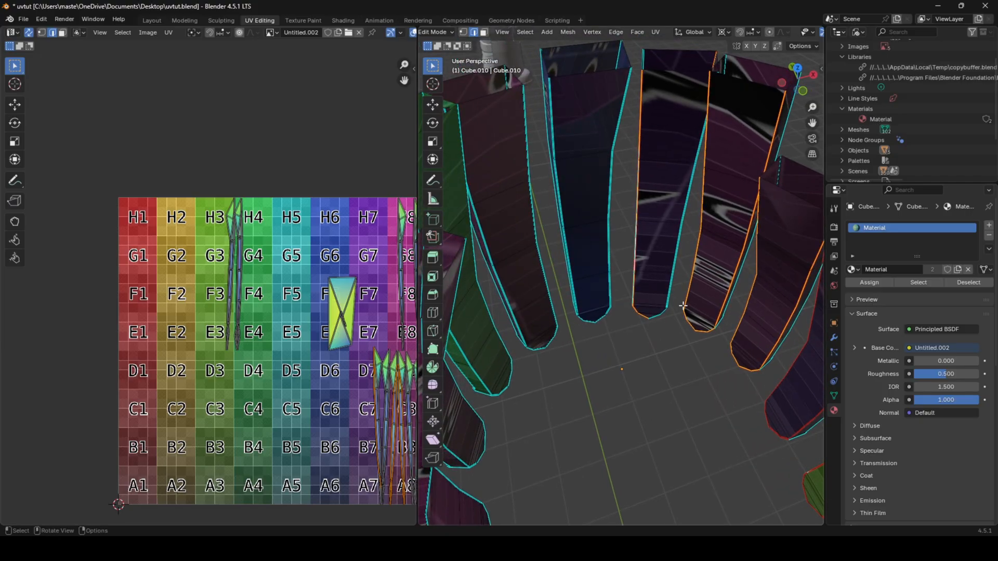
{"action": "left_click", "coordinate": [684, 268], "text": "alt"}
{"action": "key", "text": "ctrl+e"}
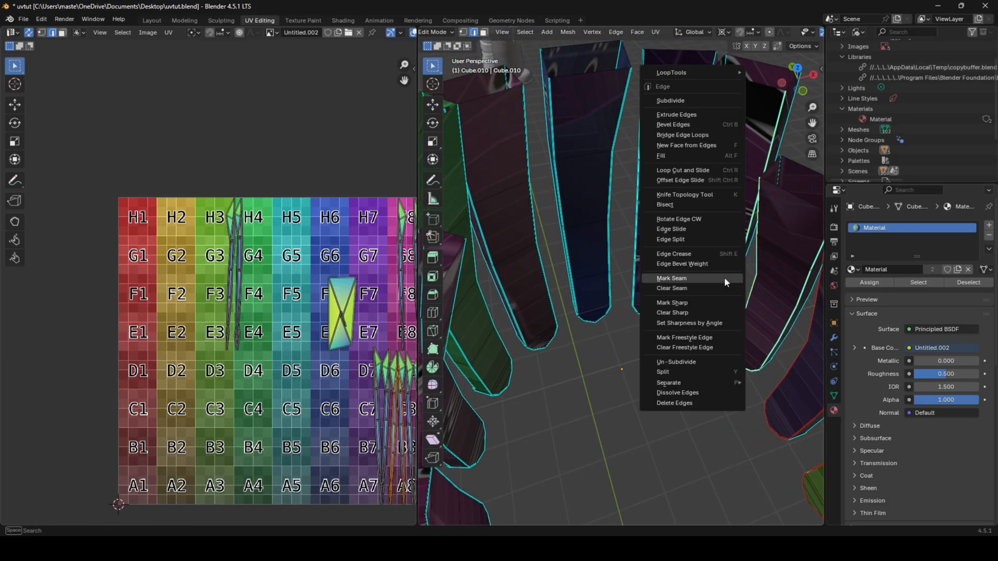
{"action": "left_click", "coordinate": [699, 278]}
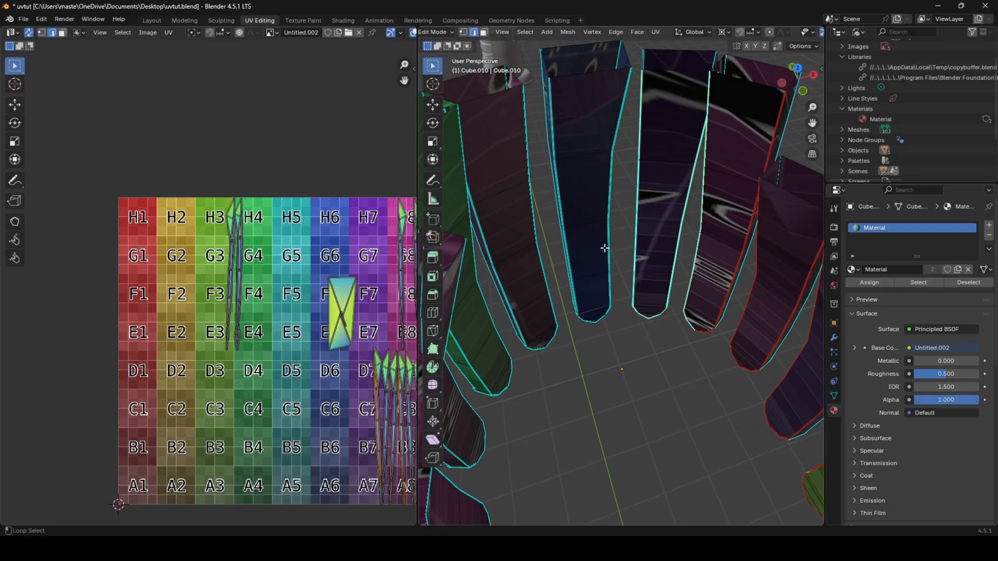
- Mark the inner-face edge loops of the remaining hanging strips around the ring as seams
{"action": "middle_click_drag", "start_coordinate": [603, 257], "coordinate": [608, 249]}
{"action": "key", "text": "ctrl+e"}
{"action": "left_click", "coordinate": [629, 268]}
{"action": "mouse_move", "coordinate": [584, 291]}
{"action": "middle_mouse_down"}
{"action": "mouse_move", "coordinate": [548, 289]}
{"action": "mouse_move", "coordinate": [589, 305]}
{"action": "middle_mouse_up"}
{"action": "left_click", "coordinate": [591, 334], "text": "alt"}
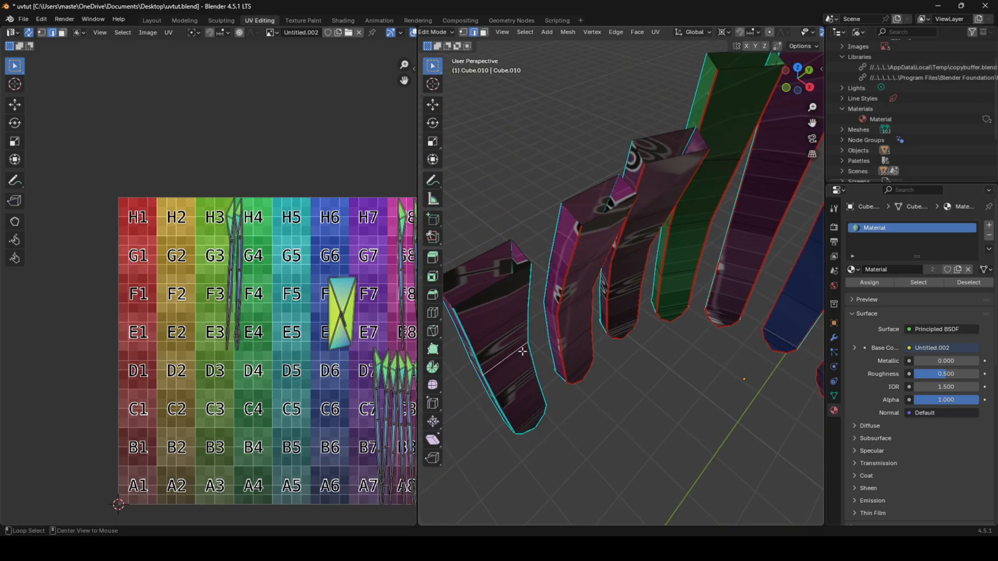
{"action": "key", "text": "ctrl+e"}
{"action": "left_click", "coordinate": [523, 383]}
- Select all the strips, unwrap them with the Angle Based method, and return to object mode
{"action": "key", "text": "a"}
{"action": "key", "text": "u"}
{"action": "left_click", "coordinate": [524, 383]}
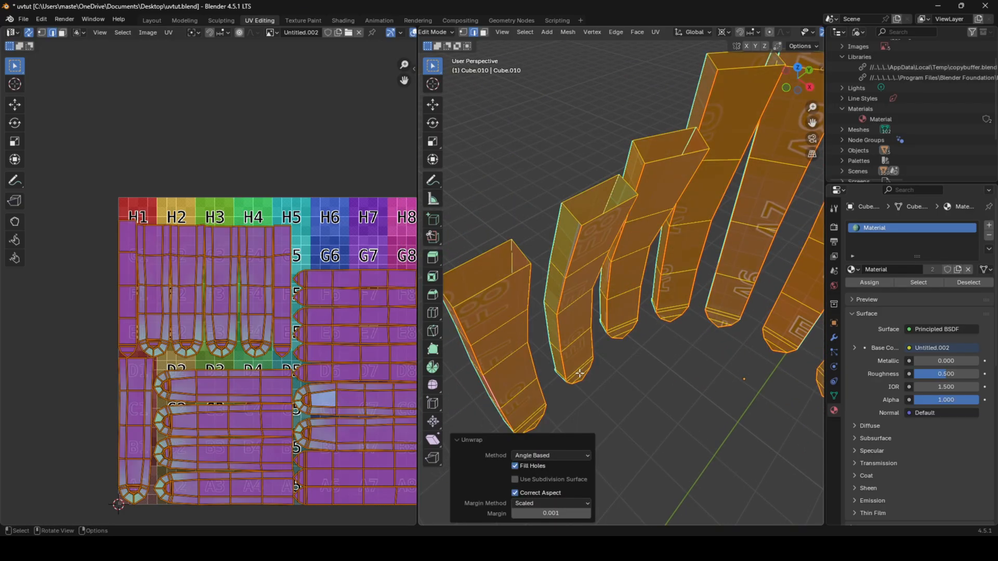
{"action": "left_click", "coordinate": [644, 386]}
{"action": "scroll", "coordinate": [646, 387], "scroll_direction": "down", "scroll_amount": 3}
{"action": "middle_click_drag", "start_coordinate": [646, 387], "coordinate": [550, 374]}
{"action": "key", "text": "Tab"}
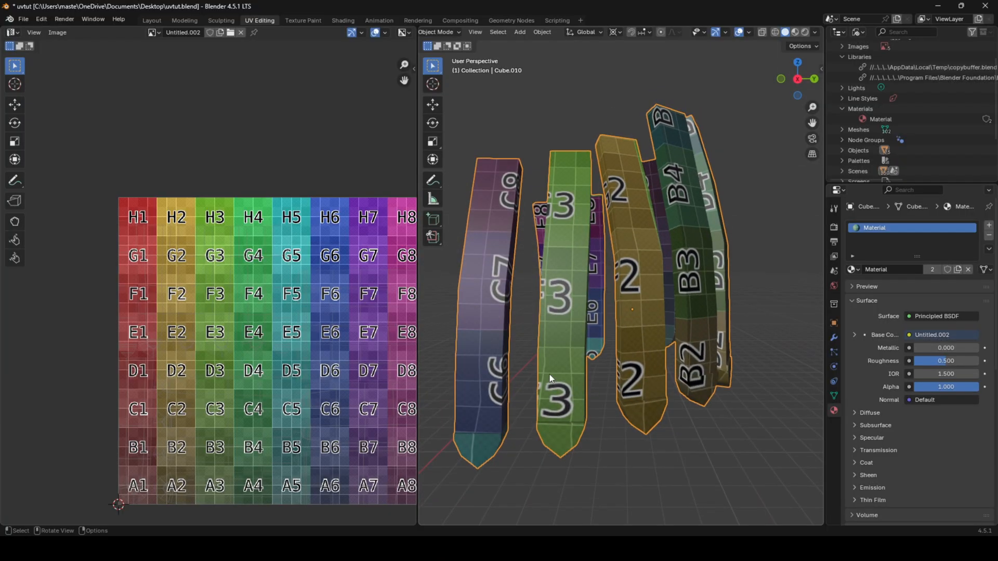
- Edit the strips in face selection mode and select the outer tip faces at the lower ends of the first two strips
{"action": "middle_click_drag", "start_coordinate": [542, 333], "coordinate": [636, 392]}
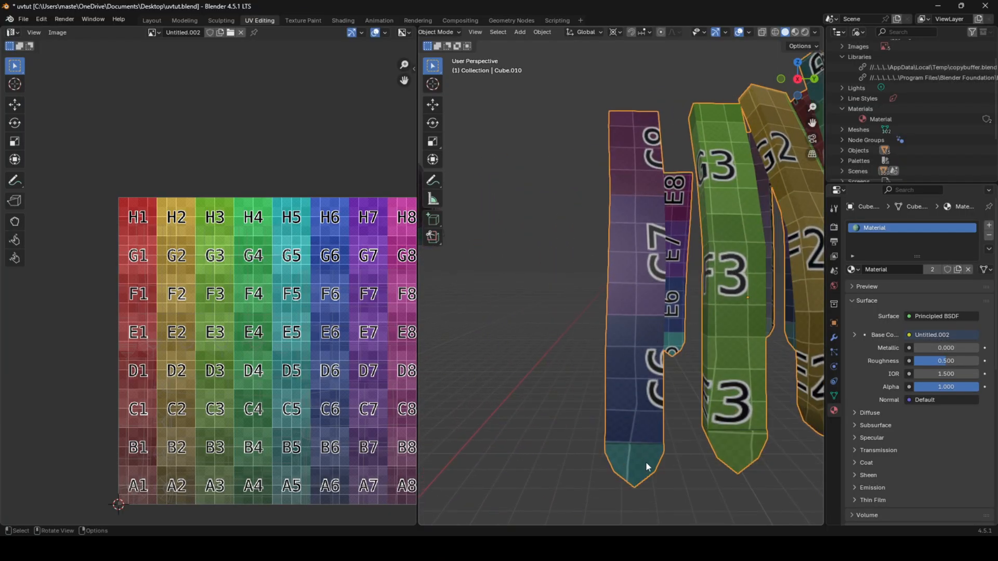
{"action": "middle_click_drag", "start_coordinate": [660, 324], "coordinate": [605, 414]}
{"action": "key", "text": "Tab"}
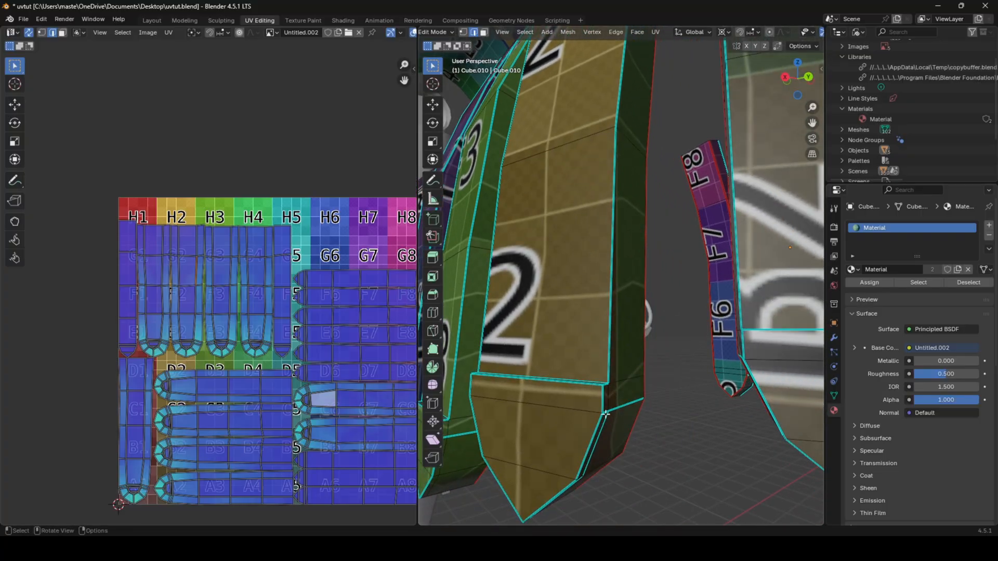
{"action": "mouse_move", "coordinate": [543, 404]}
{"action": "middle_mouse_down"}
{"action": "mouse_move", "coordinate": [613, 408]}
{"action": "mouse_move", "coordinate": [556, 403]}
{"action": "middle_mouse_up"}
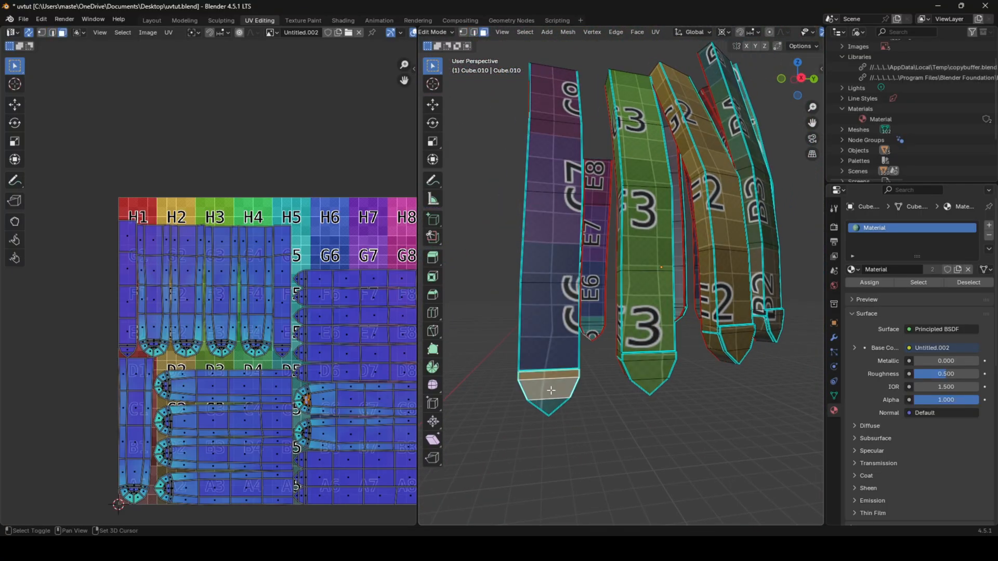
{"action": "middle_click_drag", "start_coordinate": [647, 360], "coordinate": [578, 394]}
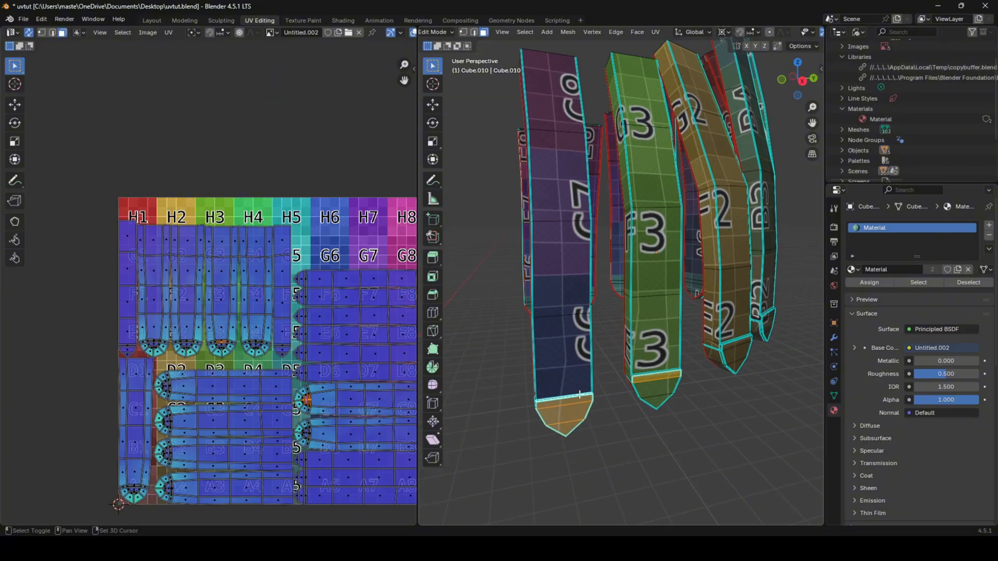
{"action": "left_click", "coordinate": [657, 397], "text": "shift"}
{"action": "middle_click_drag", "start_coordinate": [657, 398], "coordinate": [661, 428], "text": "shift"}
{"action": "scroll", "coordinate": [663, 431], "scroll_direction": "up", "scroll_amount": 1}
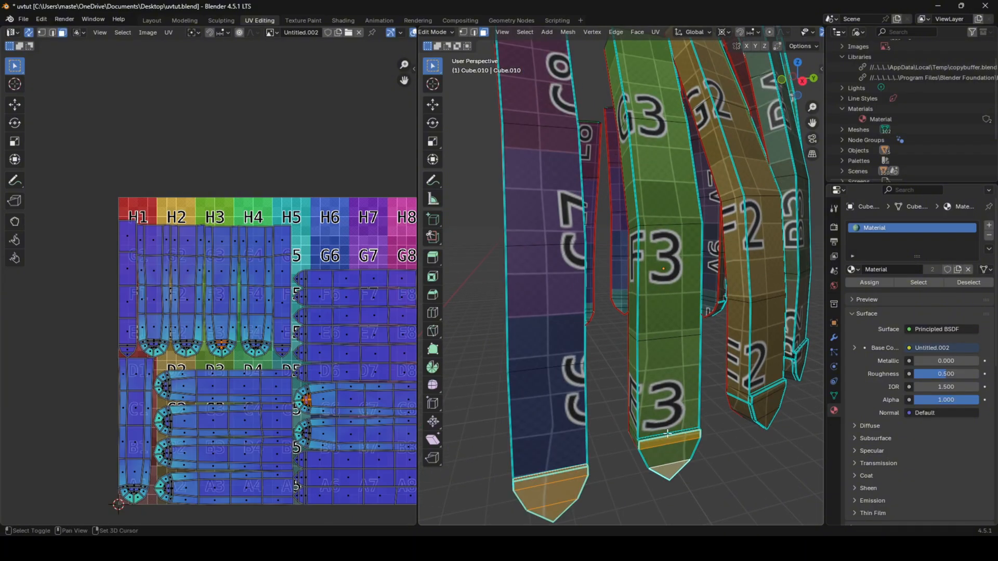
- Add the outer tip faces of the next strips around the ring to the selection
{"action": "left_click_drag", "start_coordinate": [669, 437], "coordinate": [671, 456], "text": "shift"}
{"action": "left_click_drag", "start_coordinate": [667, 400], "coordinate": [675, 413], "text": "ctrl"}
{"action": "middle_click_drag", "start_coordinate": [676, 416], "coordinate": [651, 417]}
{"action": "left_click_drag", "start_coordinate": [722, 438], "coordinate": [743, 394], "text": "shift"}
{"action": "middle_click_drag", "start_coordinate": [746, 392], "coordinate": [699, 395]}
{"action": "left_click_drag", "start_coordinate": [570, 403], "coordinate": [584, 376], "text": "shift"}
{"action": "middle_click_drag", "start_coordinate": [686, 393], "coordinate": [622, 380]}
- Box-select the tip faces of the following two strips into the selection, leaving out the face above the tip
{"action": "key", "text": "b"}
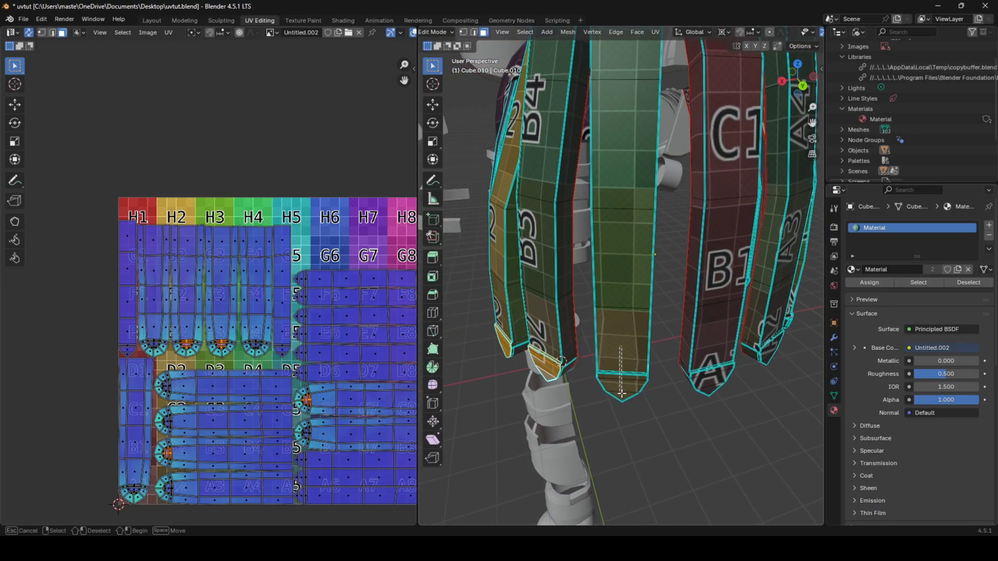
{"action": "left_click_drag", "start_coordinate": [622, 393], "coordinate": [622, 394]}
{"action": "scroll", "coordinate": [583, 407], "scroll_direction": "up", "scroll_amount": 8}
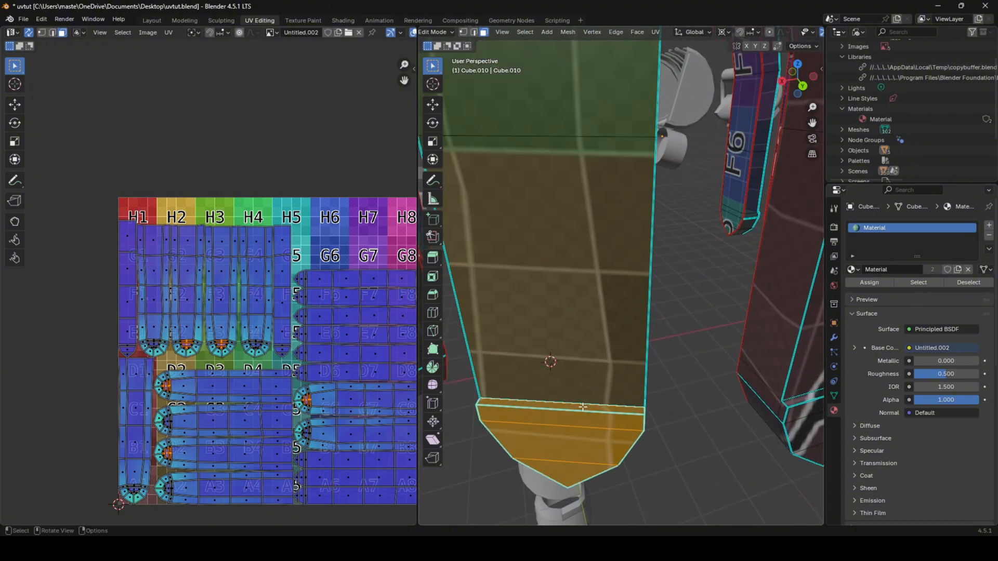
{"action": "middle_click_drag", "start_coordinate": [613, 413], "coordinate": [577, 394]}
{"action": "scroll", "coordinate": [568, 443], "scroll_direction": "down", "scroll_amount": 6}
{"action": "scroll", "coordinate": [662, 379], "scroll_direction": "up", "scroll_amount": 6}
{"action": "middle_click_drag", "start_coordinate": [653, 375], "coordinate": [626, 337]}
{"action": "key", "text": "b"}
{"action": "left_click_drag", "start_coordinate": [593, 348], "coordinate": [607, 440]}
{"action": "left_click", "coordinate": [573, 297], "text": "shift"}
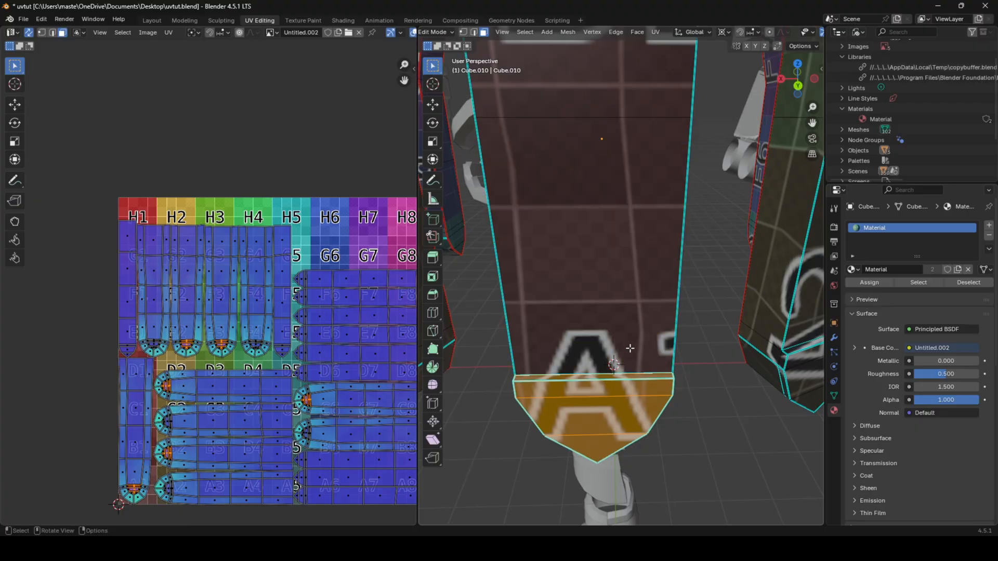
- Box-select the tip faces of the A2–A3 strip into the selection
{"action": "scroll", "coordinate": [628, 348], "scroll_direction": "down", "scroll_amount": 4}
{"action": "middle_click_drag", "start_coordinate": [628, 359], "coordinate": [598, 372]}
{"action": "middle_click_drag", "start_coordinate": [598, 372], "coordinate": [592, 376], "text": "shift"}
{"action": "key", "text": "b"}
{"action": "left_click_drag", "start_coordinate": [633, 337], "coordinate": [605, 384]}
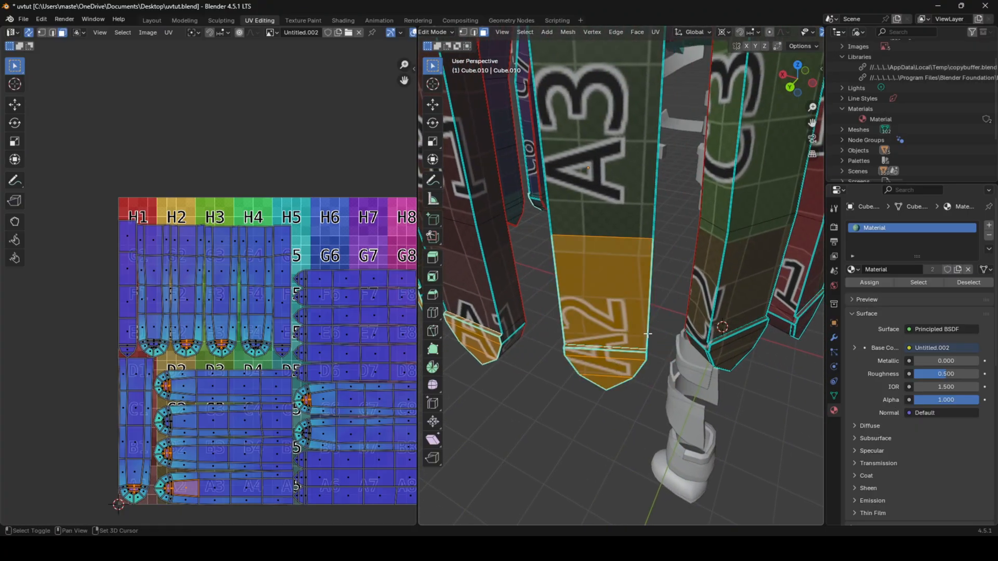
- Deselect the broad faces above the tips around the hanging straps, keeping only the pointed tip faces selected
{"action": "left_click", "coordinate": [627, 325], "text": "shift"}
{"action": "middle_click_drag", "start_coordinate": [635, 361], "coordinate": [597, 357]}
{"action": "scroll", "coordinate": [603, 357], "scroll_direction": "up", "scroll_amount": 3}
{"action": "left_click_drag", "start_coordinate": [623, 359], "coordinate": [638, 452], "text": "shift"}
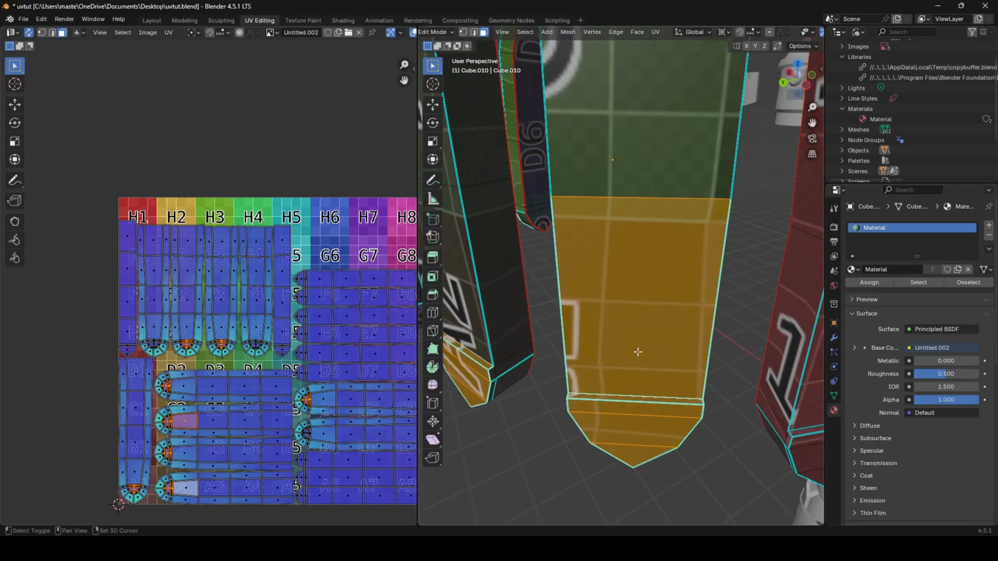
{"action": "left_click", "coordinate": [637, 352], "text": "shift"}
{"action": "middle_click_drag", "start_coordinate": [638, 352], "coordinate": [647, 379]}
{"action": "left_click_drag", "start_coordinate": [650, 419], "coordinate": [657, 419], "text": "shift"}
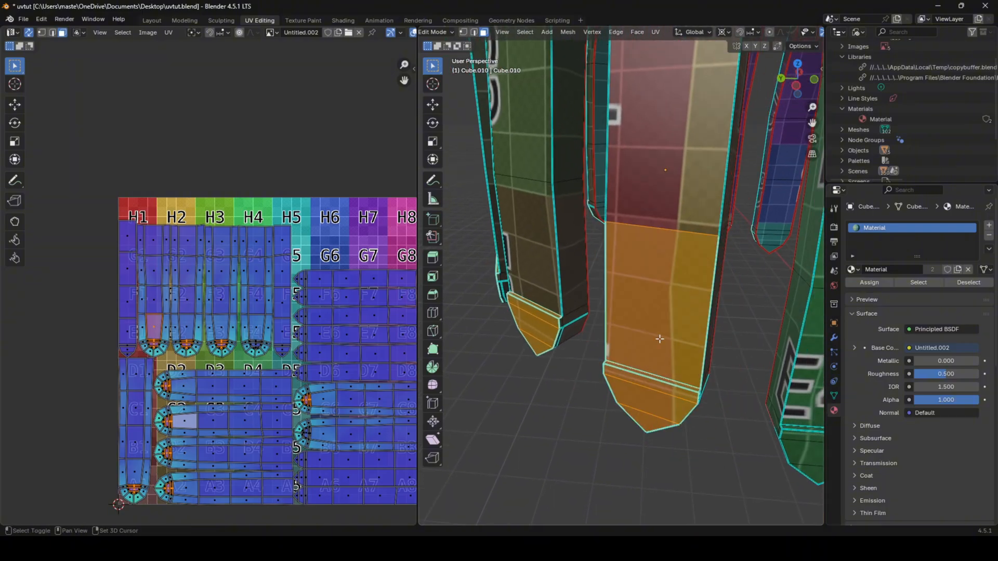
{"action": "middle_click_drag", "start_coordinate": [660, 339], "coordinate": [585, 337]}
{"action": "left_click_drag", "start_coordinate": [639, 428], "coordinate": [640, 426], "text": "shift"}
{"action": "middle_click_drag", "start_coordinate": [639, 427], "coordinate": [649, 350]}
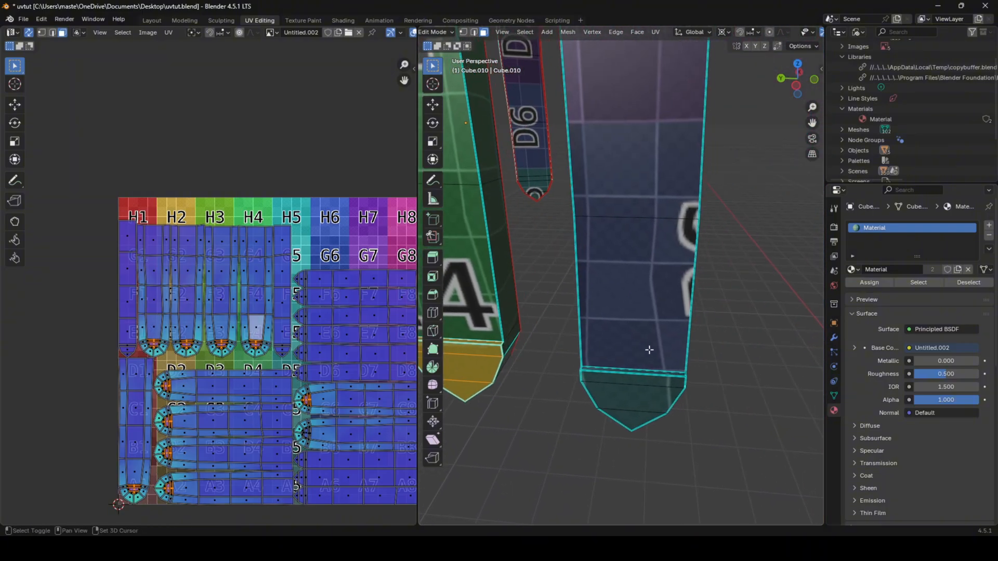
{"action": "left_click_drag", "start_coordinate": [637, 421], "coordinate": [636, 422], "text": "shift"}
{"action": "scroll", "coordinate": [685, 398], "scroll_direction": "down", "scroll_amount": 1}
{"action": "left_click", "coordinate": [618, 316], "text": "shift"}
{"action": "middle_click_drag", "start_coordinate": [706, 355], "coordinate": [677, 380]}
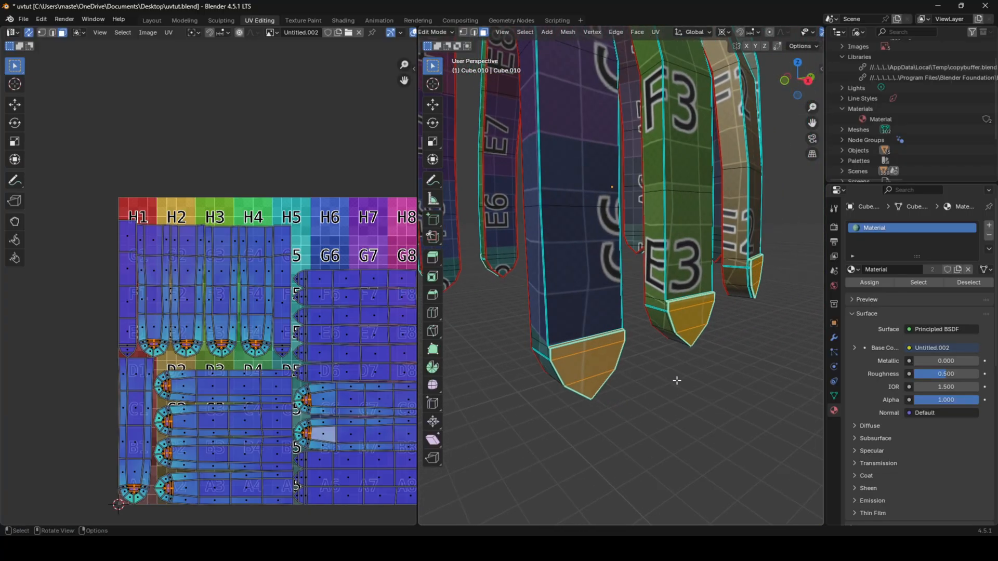
- Deselect the inner edges of the pointed strap tips in edge select mode and mark the remaining tip outlines as seams
{"action": "key", "text": "2"}
{"action": "scroll", "coordinate": [629, 384], "scroll_direction": "up", "scroll_amount": 2}
{"action": "left_click", "coordinate": [591, 392], "text": "shift"}
{"action": "left_click", "coordinate": [586, 428], "text": "shift"}
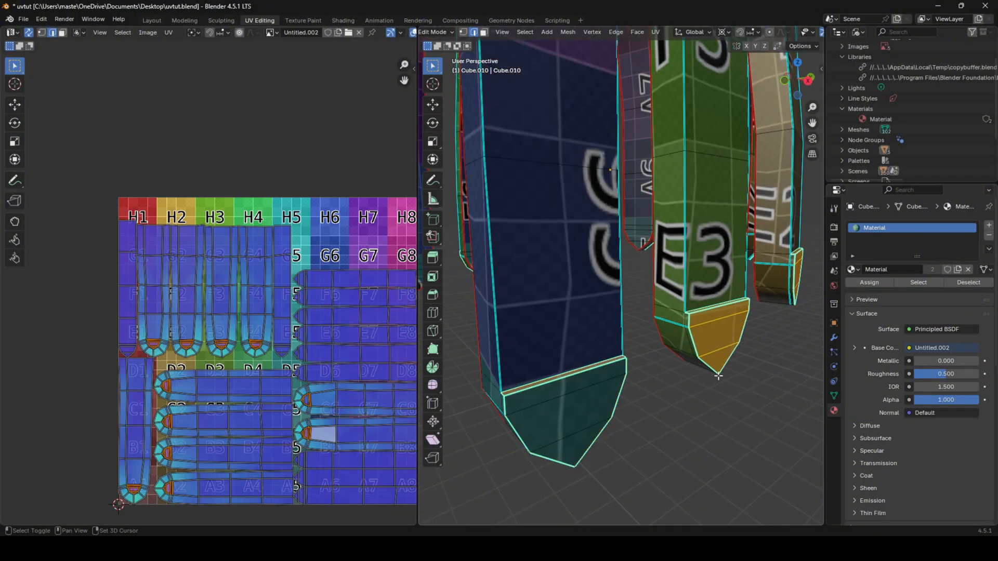
{"action": "middle_click_drag", "start_coordinate": [719, 347], "coordinate": [600, 294]}
{"action": "left_click", "coordinate": [645, 300], "text": "shift"}
{"action": "left_click", "coordinate": [645, 322], "text": "shift"}
{"action": "left_click", "coordinate": [656, 324], "text": "shift"}
{"action": "left_click", "coordinate": [654, 302], "text": "shift"}
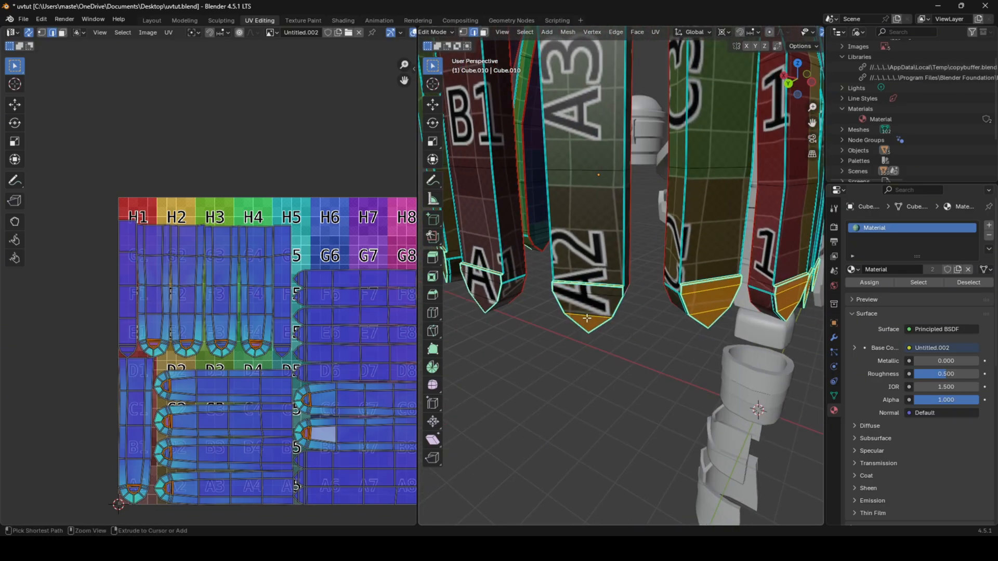
{"action": "left_click", "coordinate": [709, 315], "text": "shift"}
{"action": "middle_click_drag", "start_coordinate": [676, 316], "coordinate": [600, 301]}
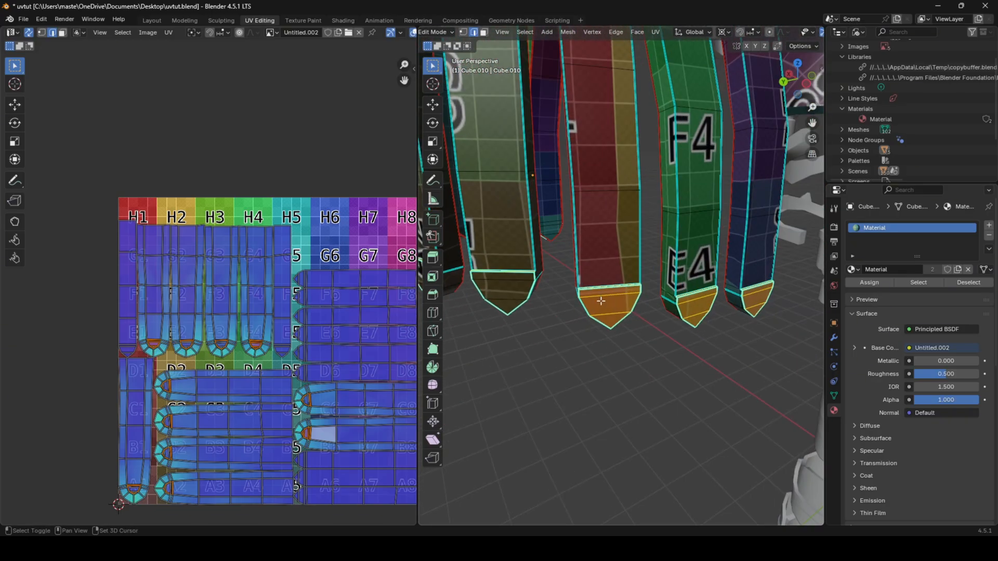
{"action": "left_click", "coordinate": [755, 293], "text": "shift"}
{"action": "right_click", "coordinate": [763, 321]}
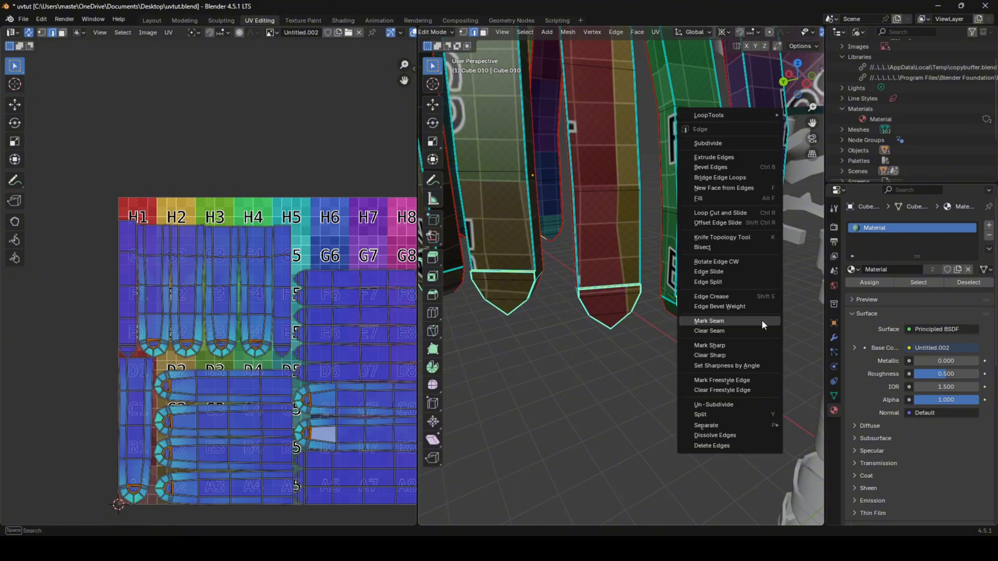
{"action": "left_click", "coordinate": [762, 320]}
- Select the long lengthwise edge loops on the B6 strap and the neighbouring E4 strap and mark them as seams
{"action": "middle_click_drag", "start_coordinate": [761, 320], "coordinate": [619, 335]}
{"action": "key", "text": "3"}
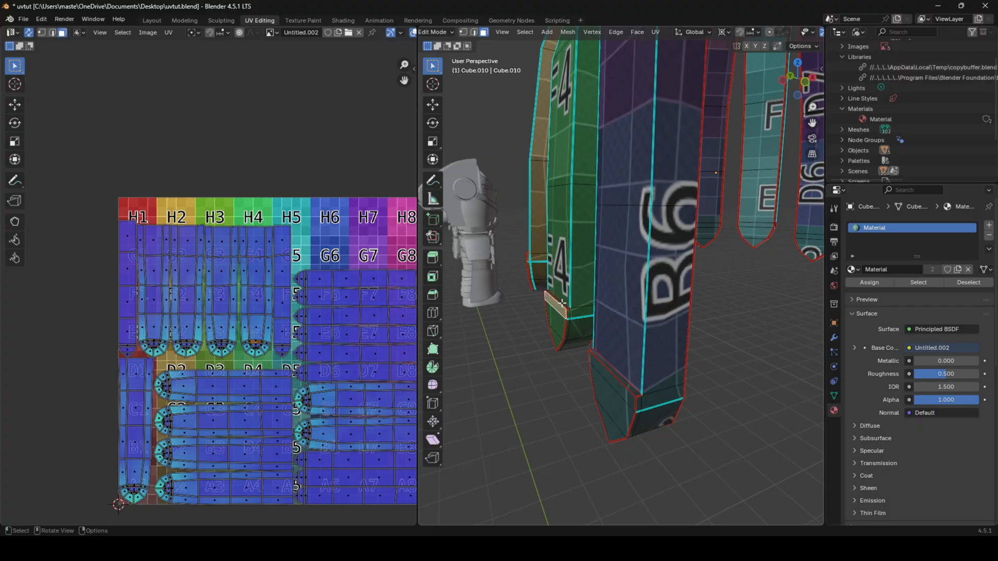
{"action": "left_click", "coordinate": [642, 338]}
{"action": "left_click", "coordinate": [656, 367]}
{"action": "key", "text": "2"}
{"action": "left_click", "coordinate": [648, 354], "text": "alt"}
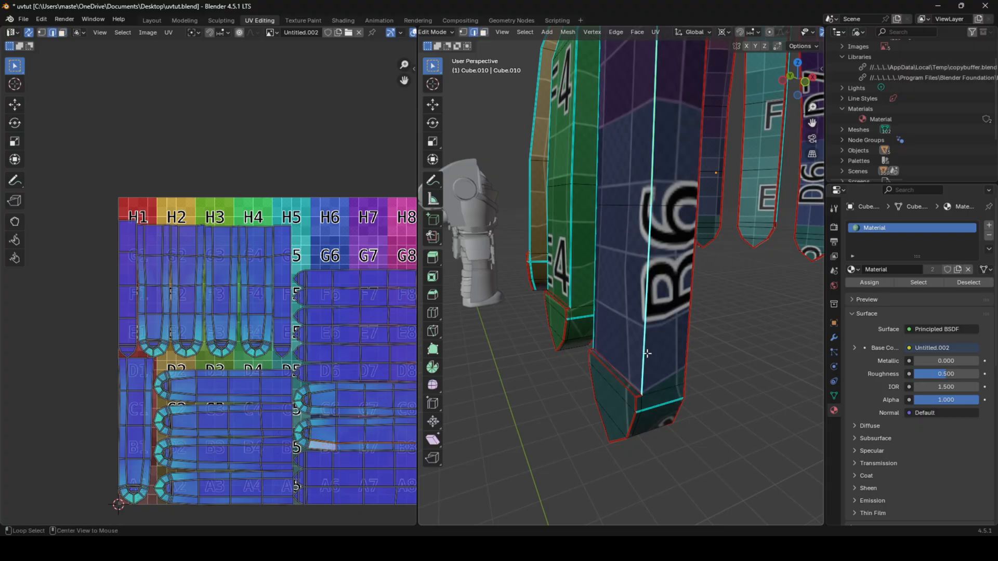
{"action": "left_click", "coordinate": [550, 264], "text": "alt+shift"}
{"action": "right_click", "coordinate": [661, 294]}
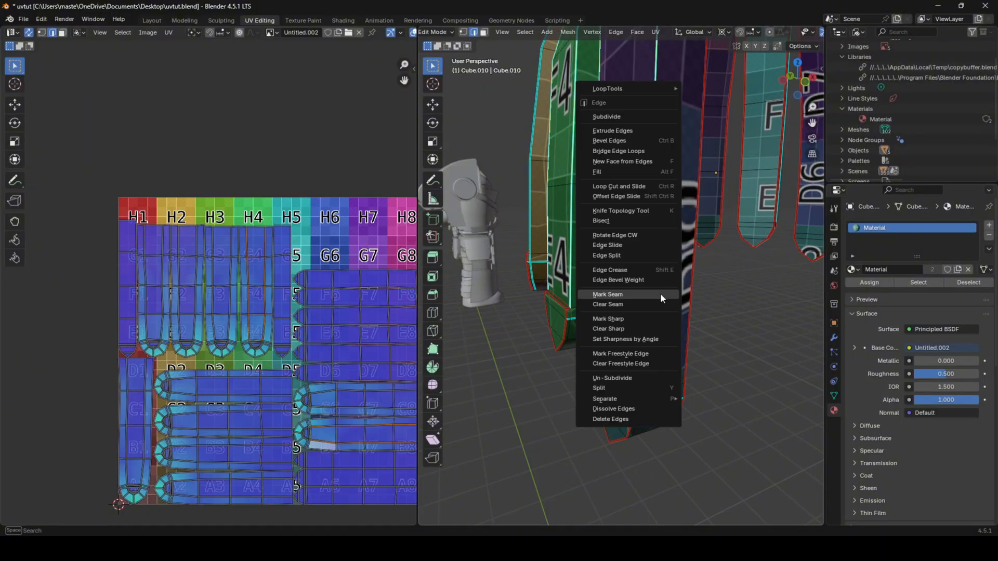
{"action": "left_click", "coordinate": [661, 295]}
- Select all of the strap geometry and unwrap it
{"action": "middle_click_drag", "start_coordinate": [661, 295], "coordinate": [617, 236]}
{"action": "key", "text": "a"}
{"action": "key", "text": "u"}
{"action": "left_click", "coordinate": [678, 356]}
{"action": "key", "text": "Tab"}
{"action": "key", "text": "Tab"}
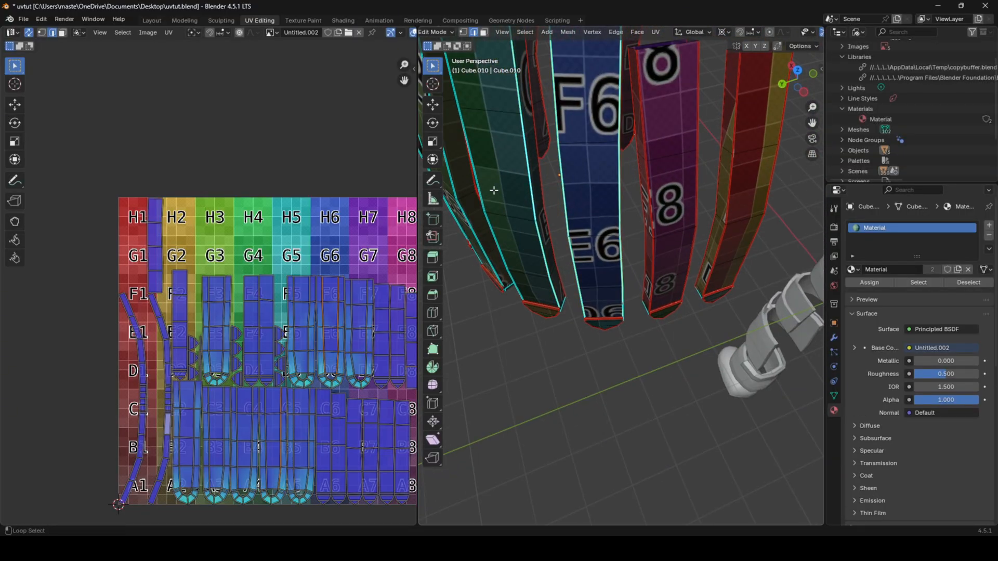
- Mark the selected lengthwise edges across the straps as seams, then unwrap the whole mesh with the Angle Based method
{"action": "middle_click_drag", "start_coordinate": [494, 191], "coordinate": [608, 287]}
{"action": "middle_click_drag", "start_coordinate": [557, 310], "coordinate": [672, 313], "text": "shift"}
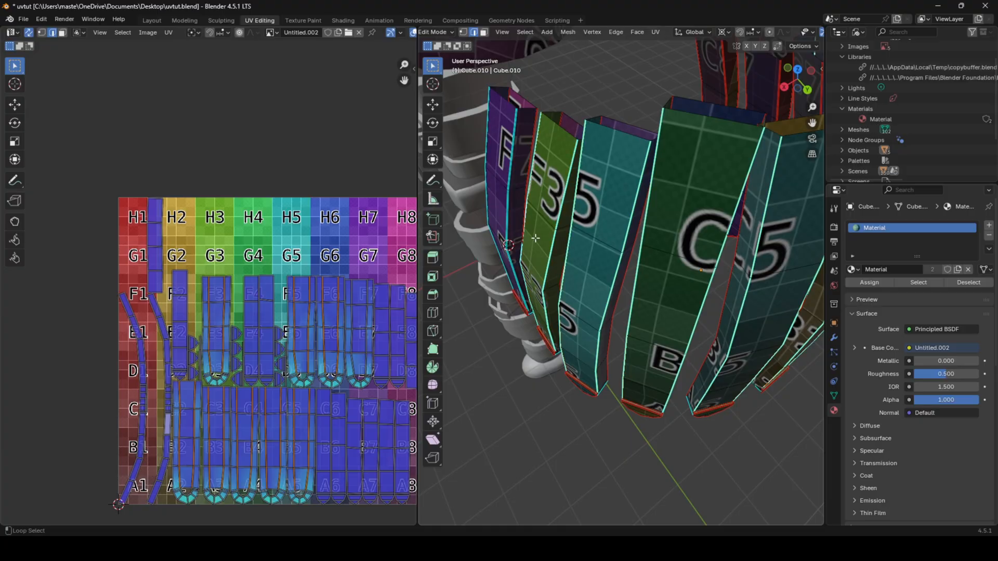
{"action": "key", "text": "ctrl+e"}
{"action": "left_click", "coordinate": [646, 283]}
{"action": "key", "text": "a"}
{"action": "key", "text": "u"}
{"action": "left_click", "coordinate": [646, 282]}
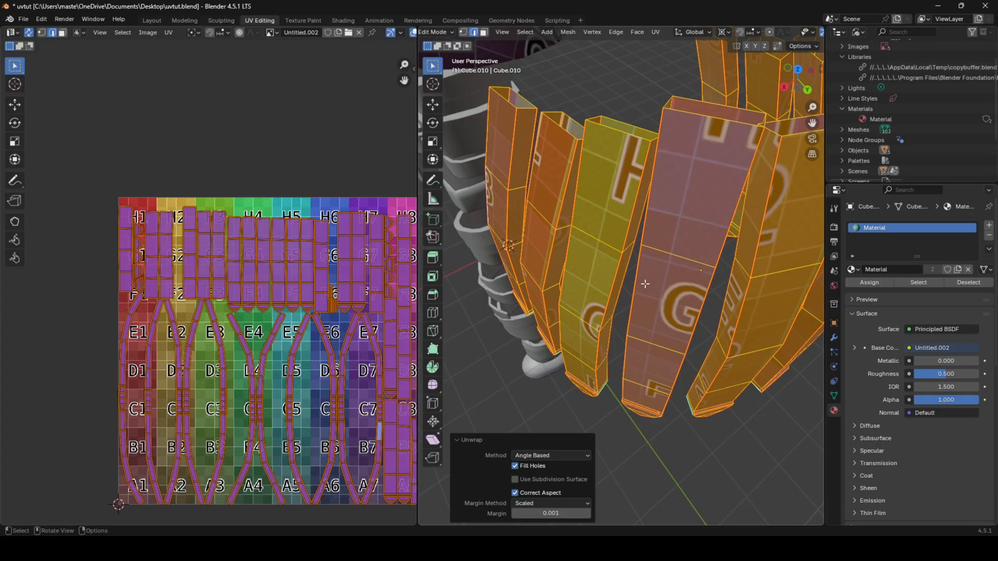
- Examine the checker texture on the unwrapped straps from several angles and compare their placement with the other armour parts
{"action": "key", "text": "Tab"}
{"action": "middle_click_drag", "start_coordinate": [640, 298], "coordinate": [540, 318]}
{"action": "scroll", "coordinate": [540, 318], "scroll_direction": "up", "scroll_amount": 3}
{"action": "key", "text": "Tab"}
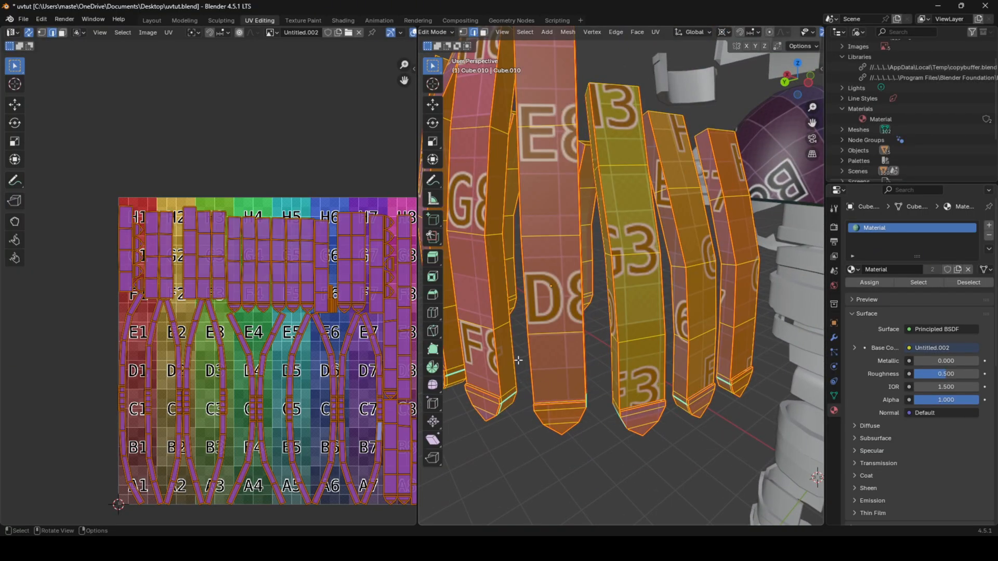
{"action": "scroll", "coordinate": [579, 344], "scroll_direction": "down", "scroll_amount": 6}
{"action": "middle_click_drag", "start_coordinate": [580, 344], "coordinate": [697, 313]}
{"action": "scroll", "coordinate": [697, 312], "scroll_direction": "down", "scroll_amount": 2}
{"action": "key", "text": "Tab"}
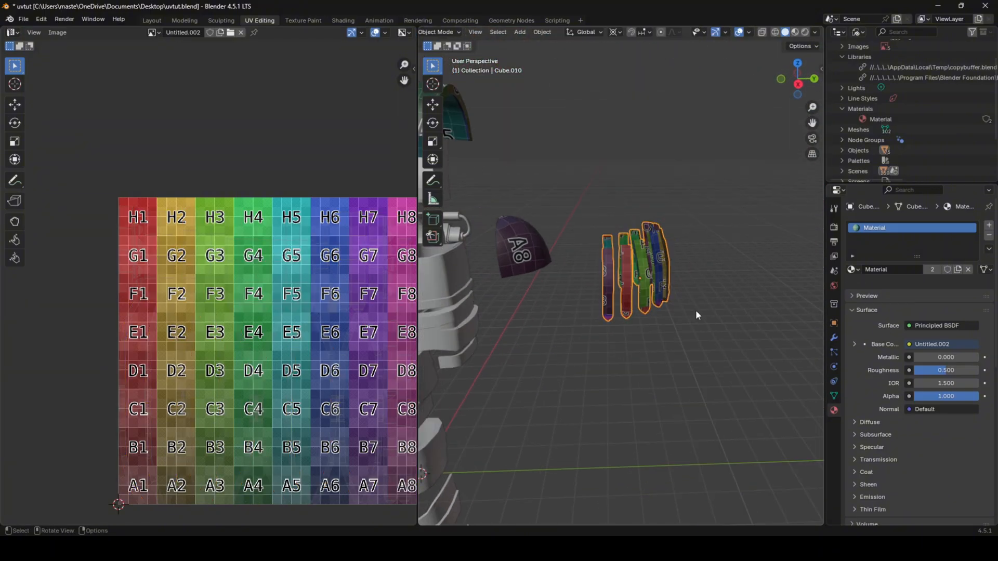
{"action": "left_click", "coordinate": [696, 312]}
{"action": "middle_click_drag", "start_coordinate": [602, 303], "coordinate": [616, 339]}
{"action": "scroll", "coordinate": [692, 294], "scroll_direction": "down", "scroll_amount": 5}
{"action": "left_click", "coordinate": [692, 292]}
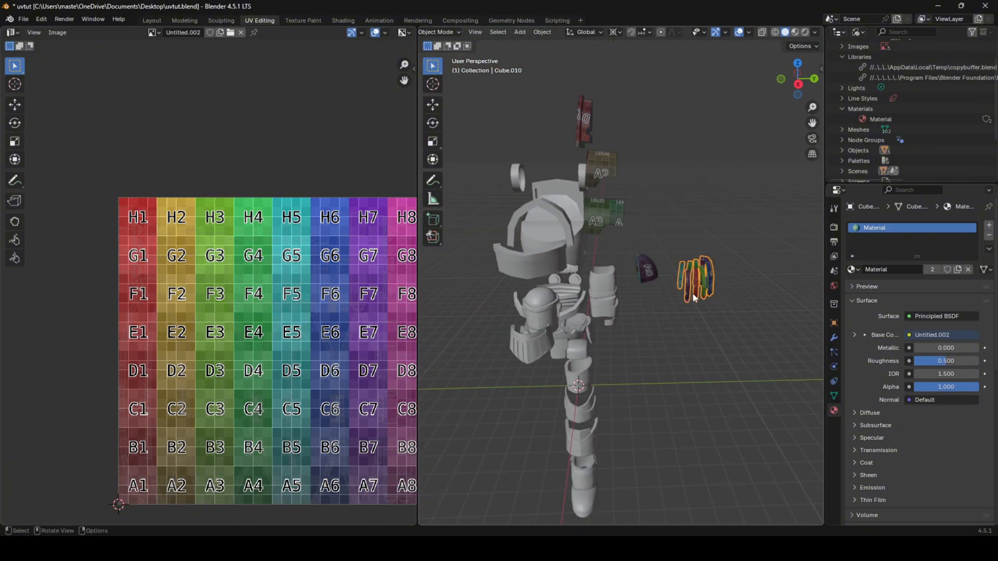
- Move the textured shoulder armour object 2 m along Y, then shift it farther along Y toward the straps
{"action": "scroll", "coordinate": [740, 315], "scroll_direction": "up", "scroll_amount": 2}
{"action": "left_click", "coordinate": [647, 260]}
{"action": "key", "text": "g"}
{"action": "key", "text": "y"}
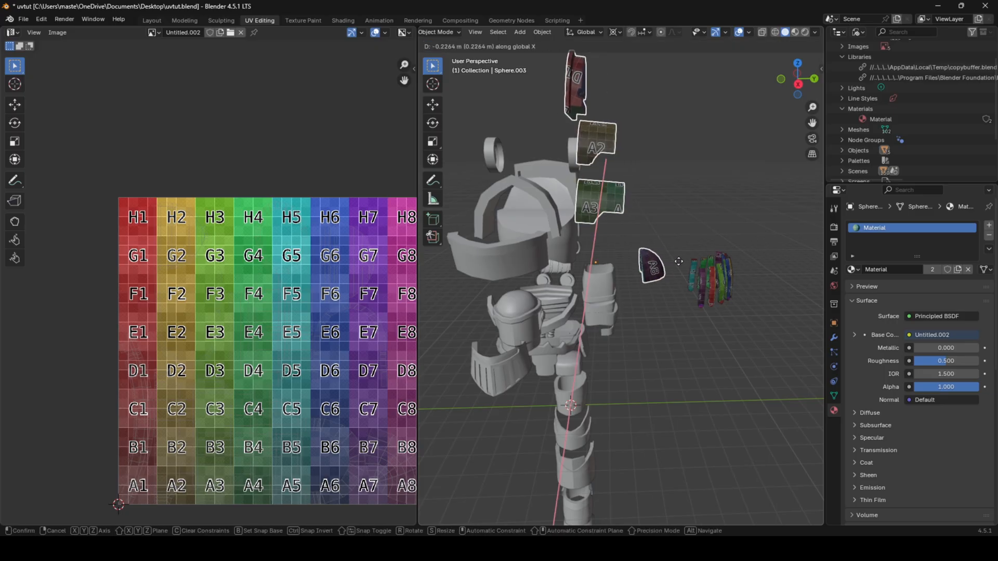
{"action": "left_click", "coordinate": [691, 266]}
{"action": "key", "text": "g"}
{"action": "key", "text": "y"}
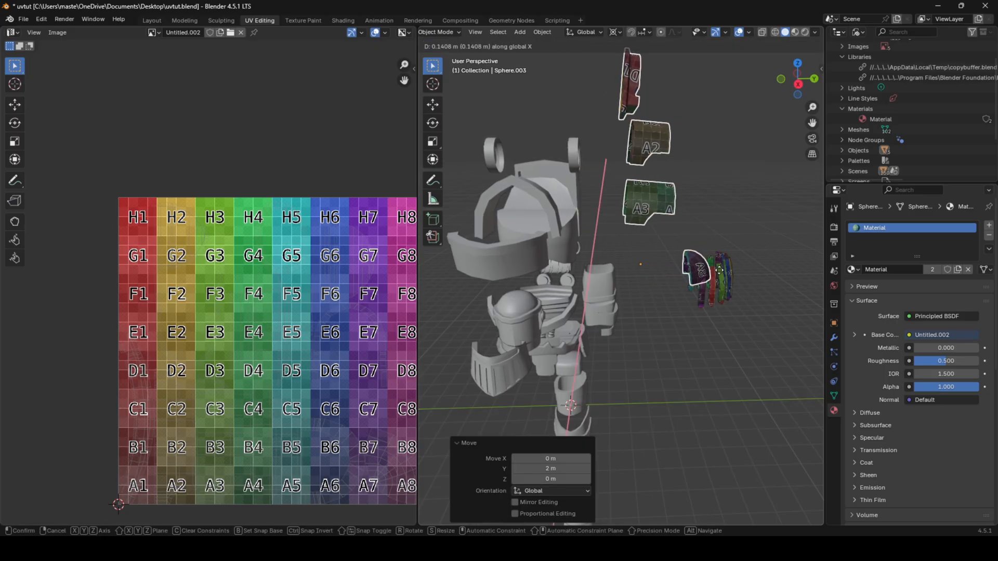
{"action": "left_click", "coordinate": [722, 269]}
{"action": "middle_click_drag", "start_coordinate": [722, 270], "coordinate": [595, 320]}
{"action": "scroll", "coordinate": [587, 312], "scroll_direction": "up", "scroll_amount": 2}
- Lower the linked A3 and A2 shoulder armour pieces along Z in edit mode
{"action": "key", "text": "Tab"}
{"action": "middle_click_drag", "start_coordinate": [538, 255], "coordinate": [610, 260]}
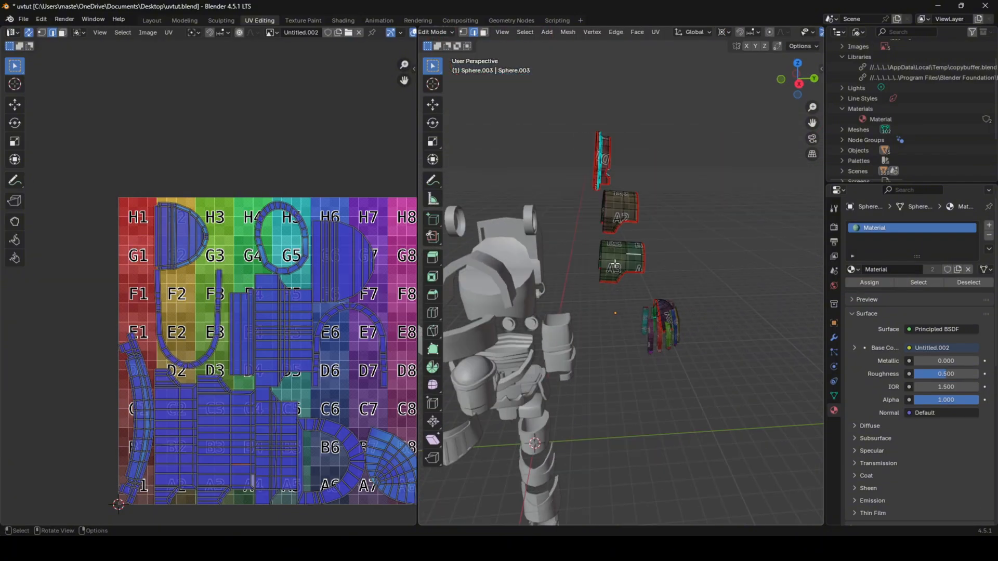
{"action": "key", "text": "l"}
{"action": "key", "text": "g"}
{"action": "key", "text": "z"}
{"action": "left_click", "coordinate": [607, 298]}
{"action": "left_click", "coordinate": [596, 202]}
{"action": "key", "text": "l"}
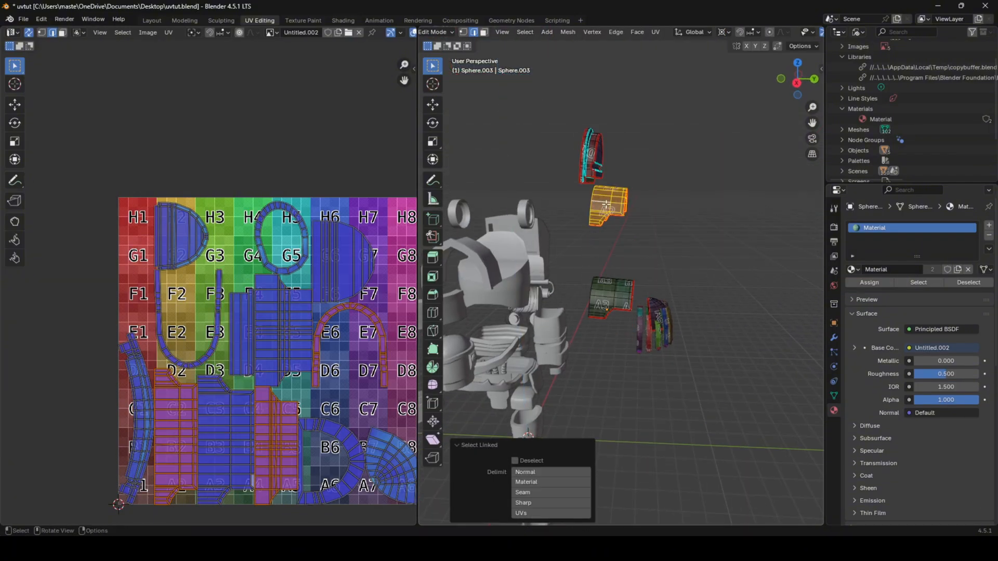
{"action": "key", "text": "g"}
{"action": "key", "text": "z"}
{"action": "left_click", "coordinate": [606, 268]}
- Lower the linked topmost flanged shoulder piece along Z so it sits against the A2 piece
{"action": "left_click", "coordinate": [599, 165]}
{"action": "key", "text": "l"}
{"action": "key", "text": "g"}
{"action": "key", "text": "z"}
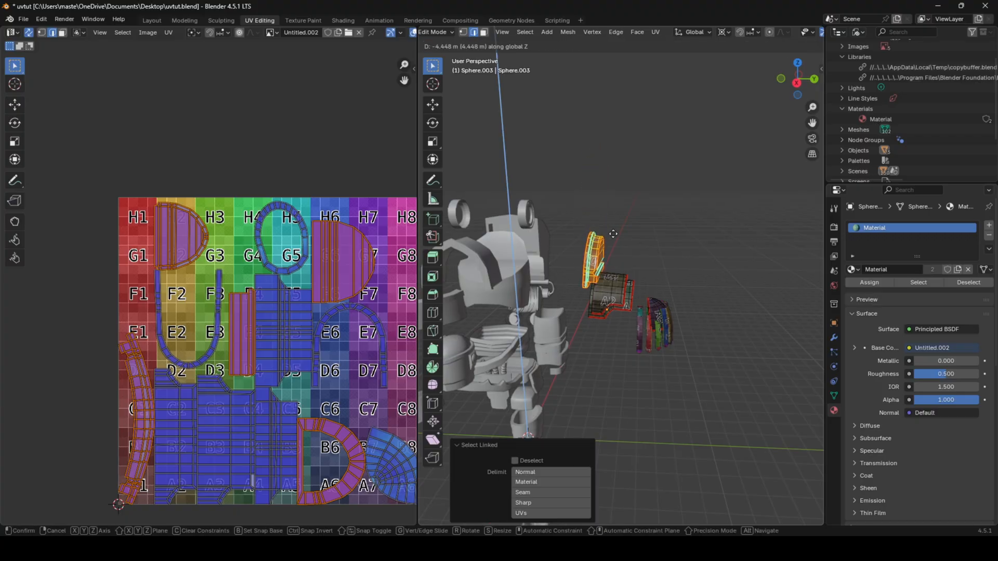
{"action": "left_click", "coordinate": [614, 254]}
{"action": "key", "text": "Tab"}
{"action": "scroll", "coordinate": [643, 299], "scroll_direction": "up", "scroll_amount": 1}
{"action": "middle_click_drag", "start_coordinate": [643, 298], "coordinate": [598, 255], "text": "shift"}
- Move the linked dome-shaped piece along Y to sit beneath the stacked shoulder pieces
{"action": "key", "text": "Tab"}
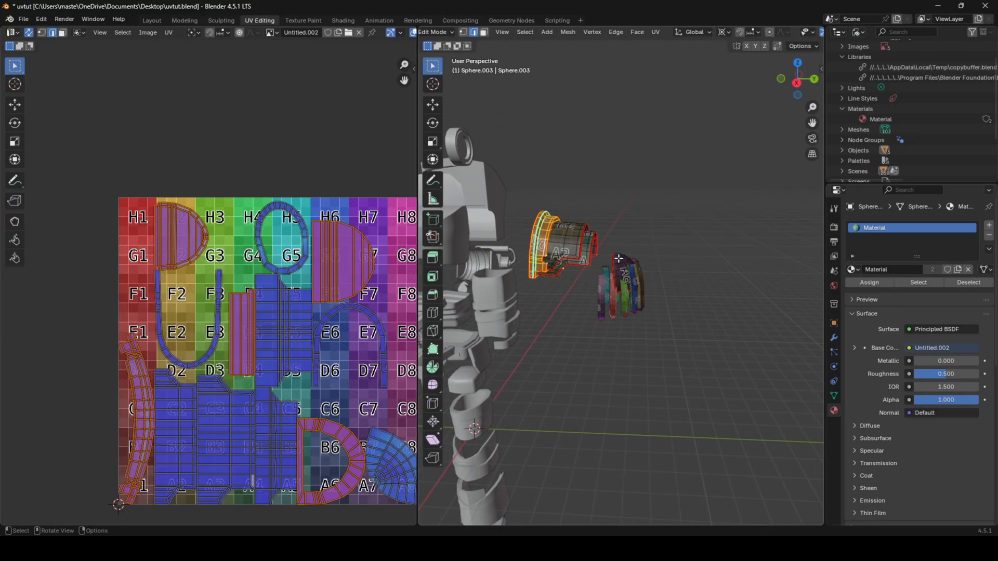
{"action": "left_click", "coordinate": [627, 264]}
{"action": "key", "text": "l"}
{"action": "key", "text": "g"}
{"action": "key", "text": "x"}
{"action": "key", "text": "y"}
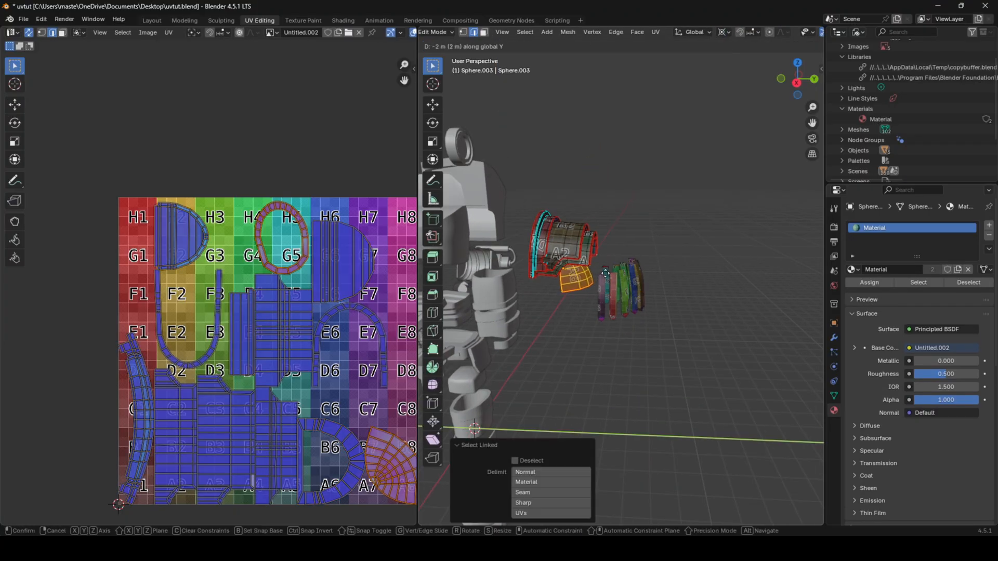
{"action": "left_click", "coordinate": [577, 267]}
{"action": "key", "text": "Tab"}
- Move the whole shoulder armour object along Y over the hanging straps and deselect it
{"action": "key", "text": "g"}
{"action": "key", "text": "x"}
{"action": "key", "text": "y"}
{"action": "left_click", "coordinate": [619, 282]}
{"action": "left_click", "coordinate": [671, 284]}
{"action": "middle_click_drag", "start_coordinate": [675, 285], "coordinate": [653, 286]}
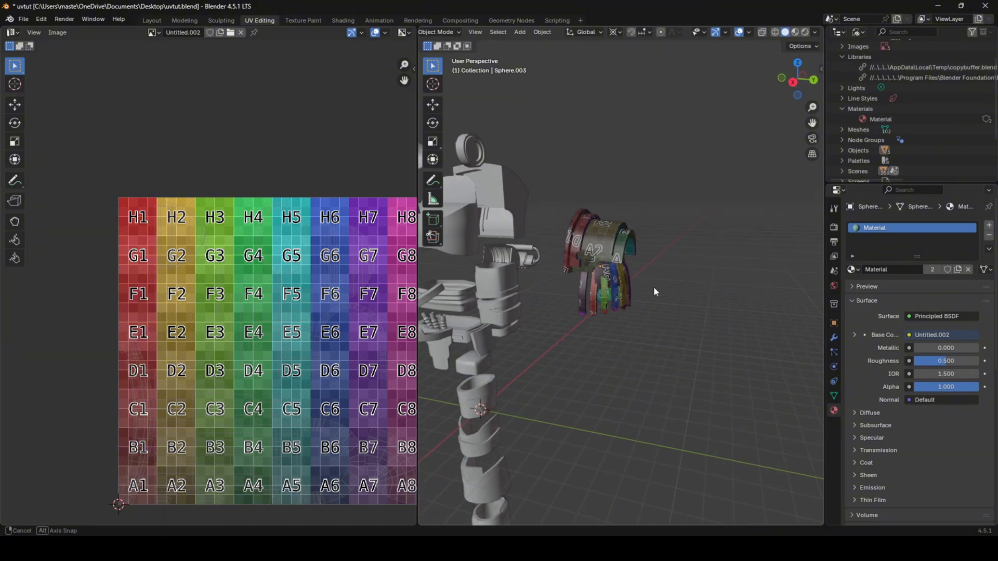
- Reposition the linked dome-shaped piece inside the shoulder armour by moving it along Y and raising it along Z
{"action": "scroll", "coordinate": [653, 286], "scroll_direction": "up", "scroll_amount": 3}
{"action": "left_click", "coordinate": [579, 246]}
{"action": "key", "text": "Tab"}
{"action": "key", "text": "l"}
{"action": "key", "text": "g"}
{"action": "key", "text": "y"}
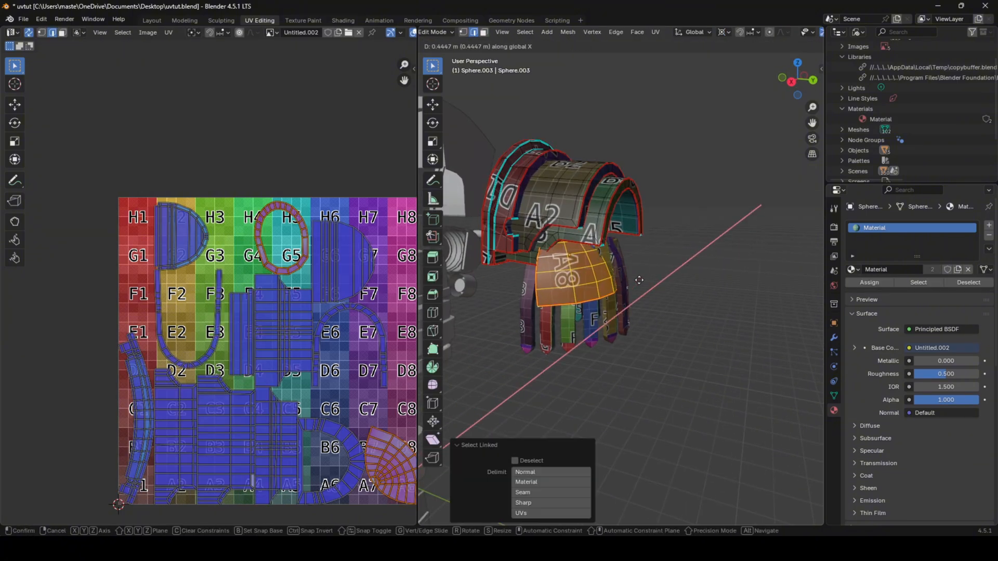
{"action": "left_click", "coordinate": [653, 285]}
{"action": "key", "text": "g"}
{"action": "key", "text": "z"}
{"action": "left_click", "coordinate": [654, 248]}
{"action": "middle_click_drag", "start_coordinate": [648, 254], "coordinate": [671, 310]}
{"action": "key", "text": "Tab"}
- Raise the hanging straps object along Z to fit under the shoulder armour
{"action": "left_click", "coordinate": [594, 281]}
{"action": "key", "text": "g"}
{"action": "key", "text": "z"}
{"action": "left_click", "coordinate": [597, 229]}
{"action": "left_click", "coordinate": [670, 283]}
- Select the shoulder armour and straps together, enter edit mode and unwrap all of their geometry
{"action": "left_click_drag", "start_coordinate": [656, 300], "coordinate": [559, 199]}
{"action": "key", "text": "Tab"}
{"action": "middle_click_drag", "start_coordinate": [631, 279], "coordinate": [667, 343]}
{"action": "key", "text": "a"}
{"action": "key", "text": "u"}
{"action": "left_click", "coordinate": [645, 282]}
- Examine the checker texture on the assembled shoulder armour and straps up close
{"action": "key", "text": "Tab"}
{"action": "scroll", "coordinate": [669, 285], "scroll_direction": "up", "scroll_amount": 5}
{"action": "scroll", "coordinate": [669, 286], "scroll_direction": "down", "scroll_amount": 5}
{"action": "left_click", "coordinate": [706, 316]}
{"action": "scroll", "coordinate": [666, 343], "scroll_direction": "up", "scroll_amount": 4}
{"action": "scroll", "coordinate": [613, 290], "scroll_direction": "up", "scroll_amount": 3}
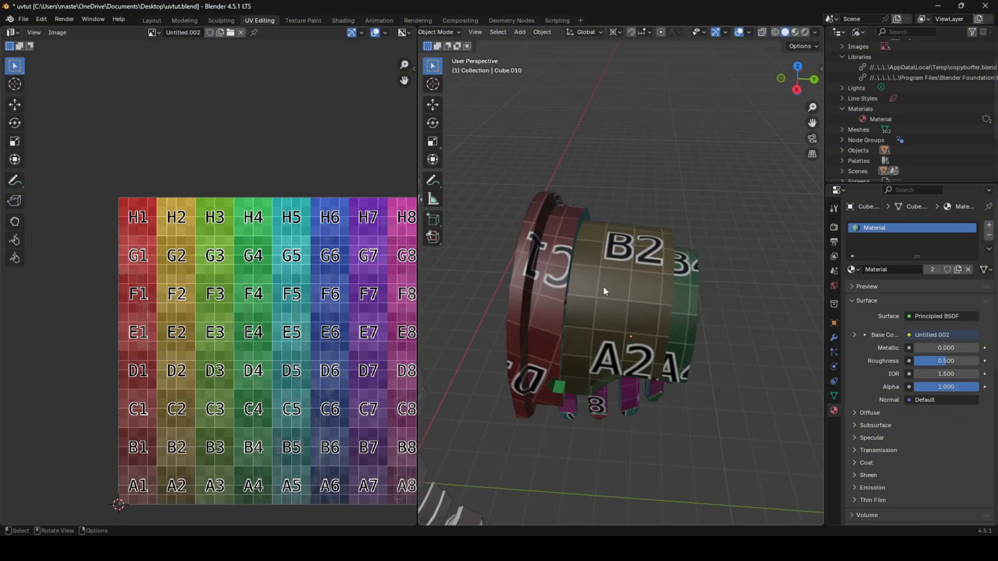
{"action": "scroll", "coordinate": [598, 284], "scroll_direction": "up", "scroll_amount": 2}
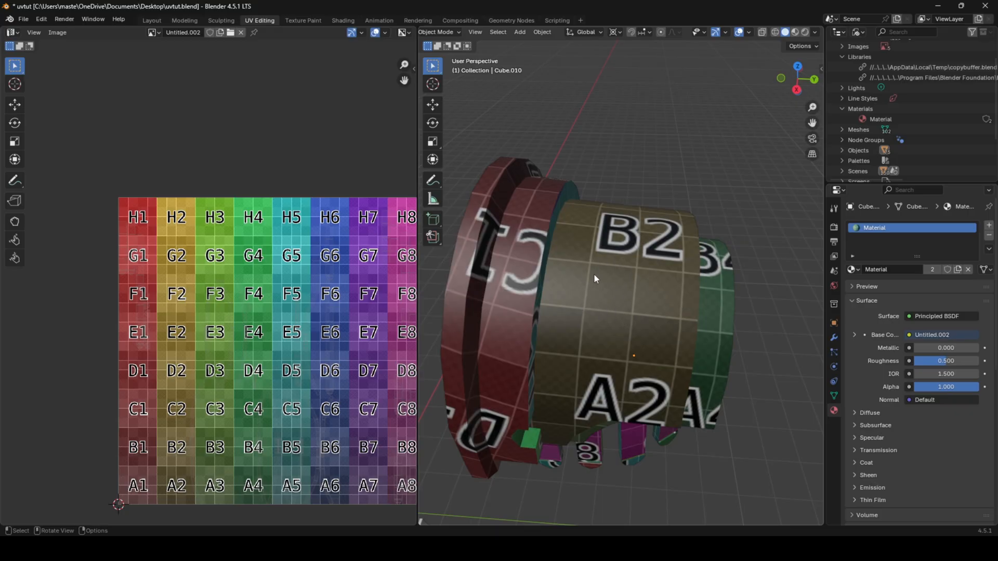
{"action": "middle_click_drag", "start_coordinate": [622, 313], "coordinate": [639, 335]}
{"action": "left_click", "coordinate": [627, 299]}
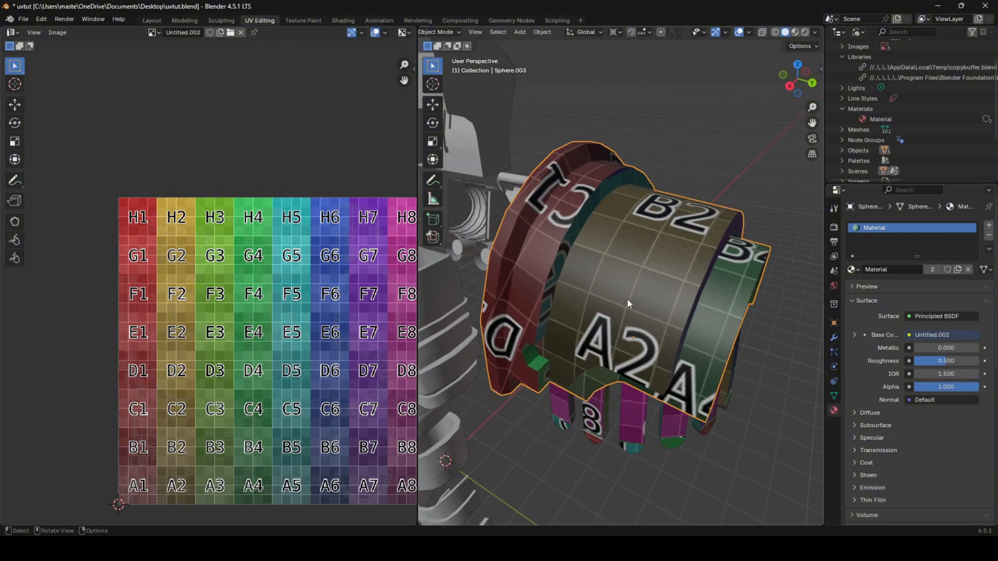
- Add a 2 m cube to the scene
{"action": "scroll", "coordinate": [619, 306], "scroll_direction": "down", "scroll_amount": 5}
{"action": "left_click", "coordinate": [510, 304]}
{"action": "middle_click_drag", "start_coordinate": [511, 305], "coordinate": [610, 315], "text": "shift"}
{"action": "middle_click_drag", "start_coordinate": [669, 271], "coordinate": [699, 223], "text": "shift"}
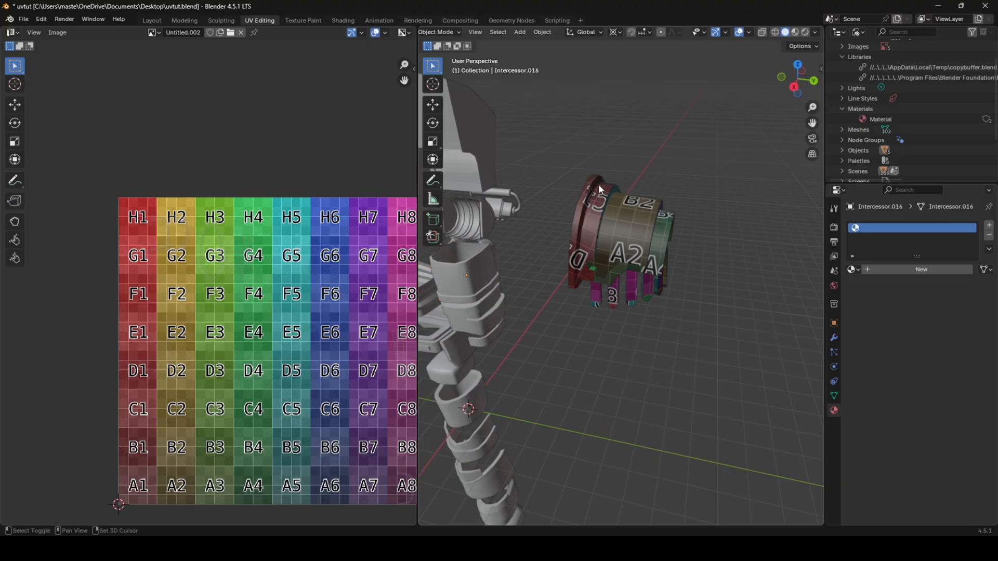
{"action": "key", "text": "shift+a"}
{"action": "mouse_move", "coordinate": [608, 197]}
{"action": "left_click", "coordinate": [645, 209]}
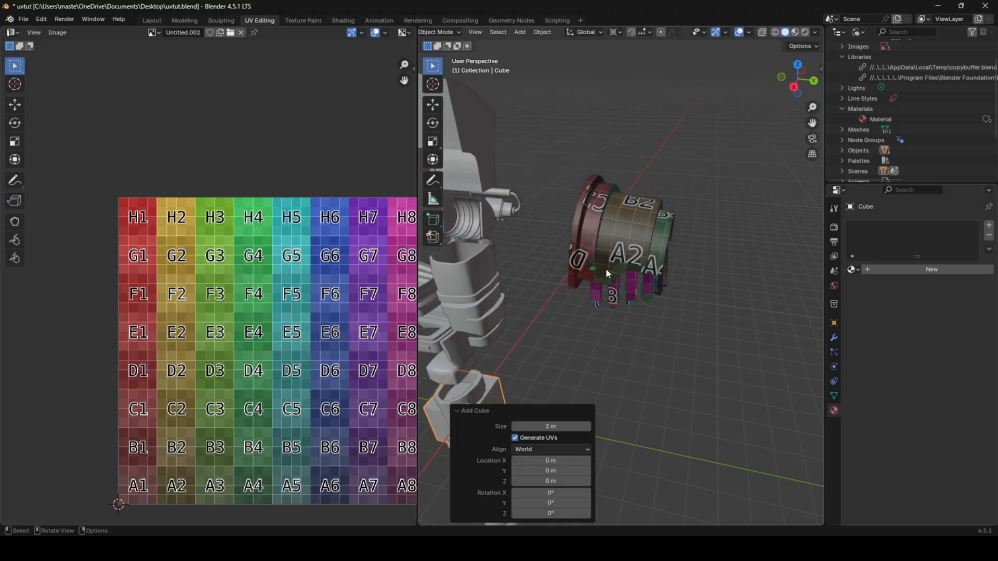
- Raise the cube along Z and move it about 9.587 m along Y beside the shoulder armour
{"action": "key", "text": "g"}
{"action": "key", "text": "z"}
{"action": "left_click", "coordinate": [559, 211]}
{"action": "key", "text": "g"}
{"action": "key", "text": "x"}
{"action": "key", "text": "y"}
{"action": "left_click", "coordinate": [706, 239]}
{"action": "middle_click_drag", "start_coordinate": [706, 239], "coordinate": [651, 243], "text": "shift"}
{"action": "scroll", "coordinate": [651, 242], "scroll_direction": "up", "scroll_amount": 4}
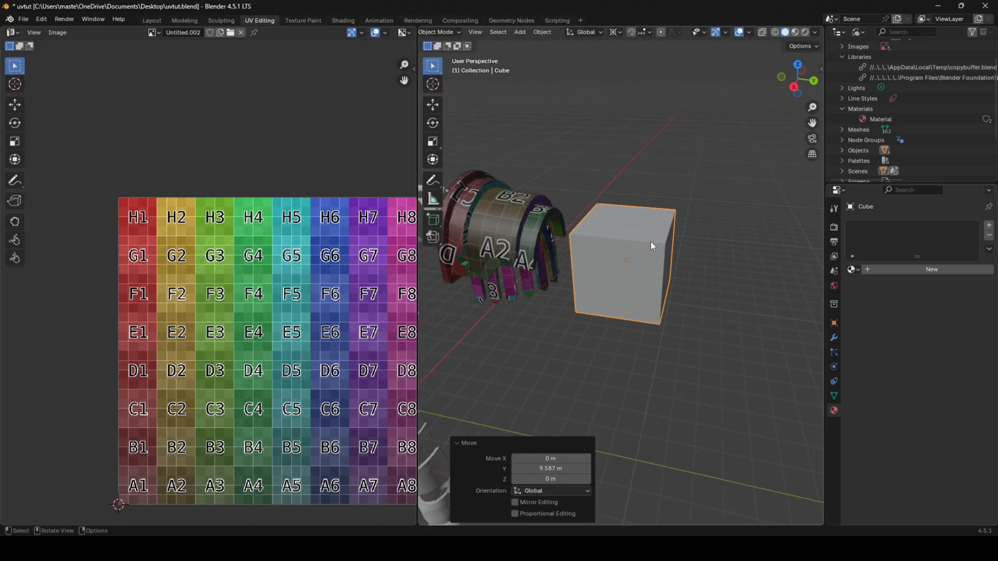
- Assign the existing checker material named Material to the cube and open the cube in edit mode
{"action": "key", "text": "Tab"}
{"action": "key", "text": "Tab"}
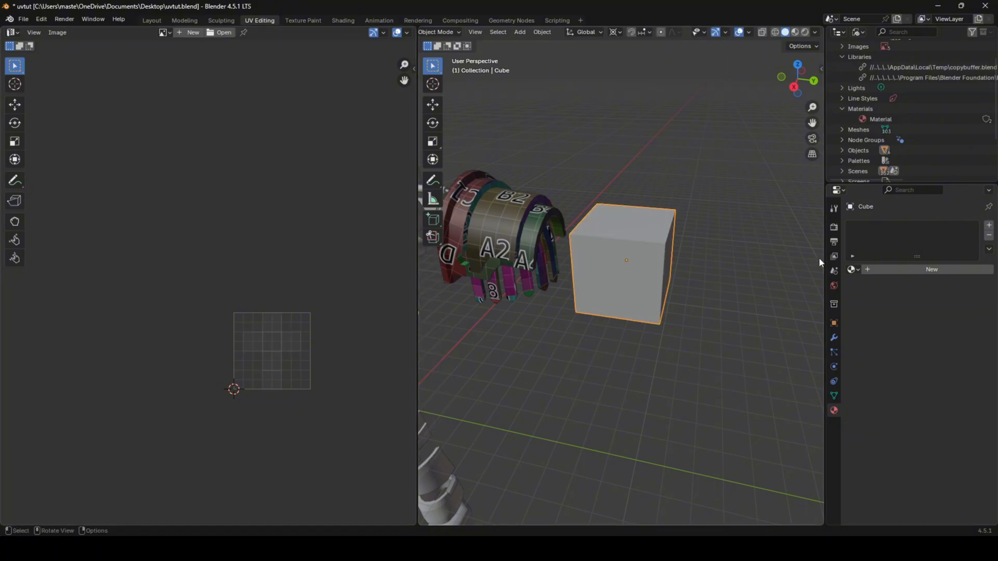
{"action": "left_click", "coordinate": [853, 269]}
{"action": "left_click", "coordinate": [869, 283]}
{"action": "scroll", "coordinate": [608, 228], "scroll_direction": "up", "scroll_amount": 2}
{"action": "key", "text": "Tab"}
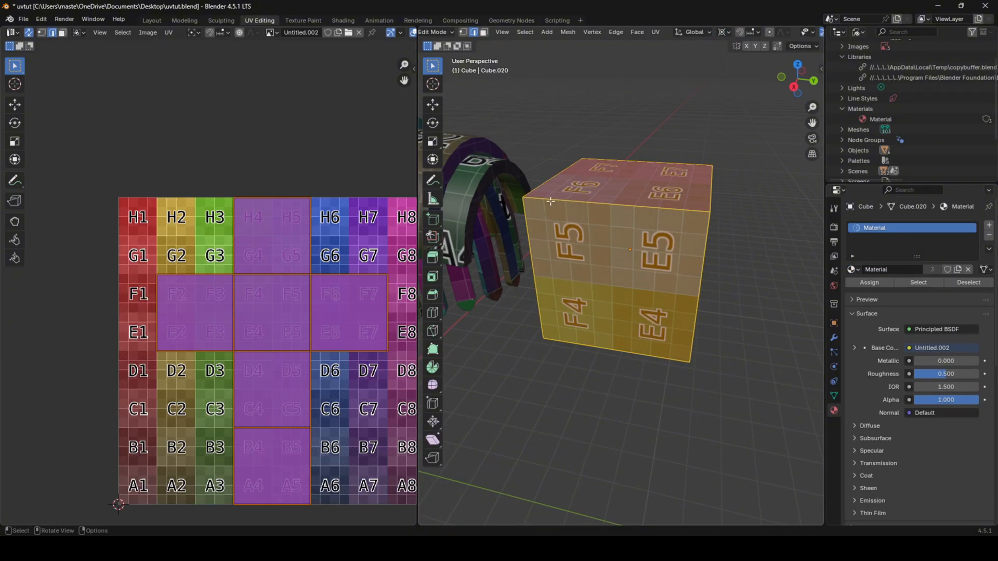
- Unwrap the whole cube, return to object mode and move it along Y closer to the shoulder armour
{"action": "middle_click_drag", "start_coordinate": [552, 203], "coordinate": [604, 239], "text": "shift"}
{"action": "scroll", "coordinate": [603, 238], "scroll_direction": "up", "scroll_amount": 1}
{"action": "key", "text": "u"}
{"action": "left_click", "coordinate": [605, 240]}
{"action": "key", "text": "Tab"}
{"action": "key", "text": "g"}
{"action": "key", "text": "y"}
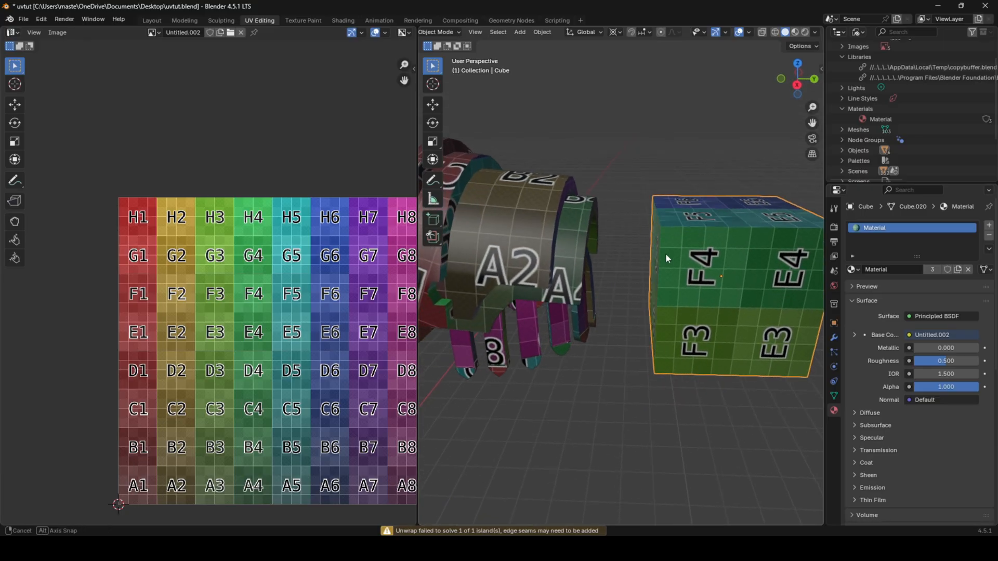
{"action": "key", "text": "Return"}
{"action": "key", "text": "s"}
{"action": "right_click", "coordinate": [650, 276]}
{"action": "key", "text": "Tab"}
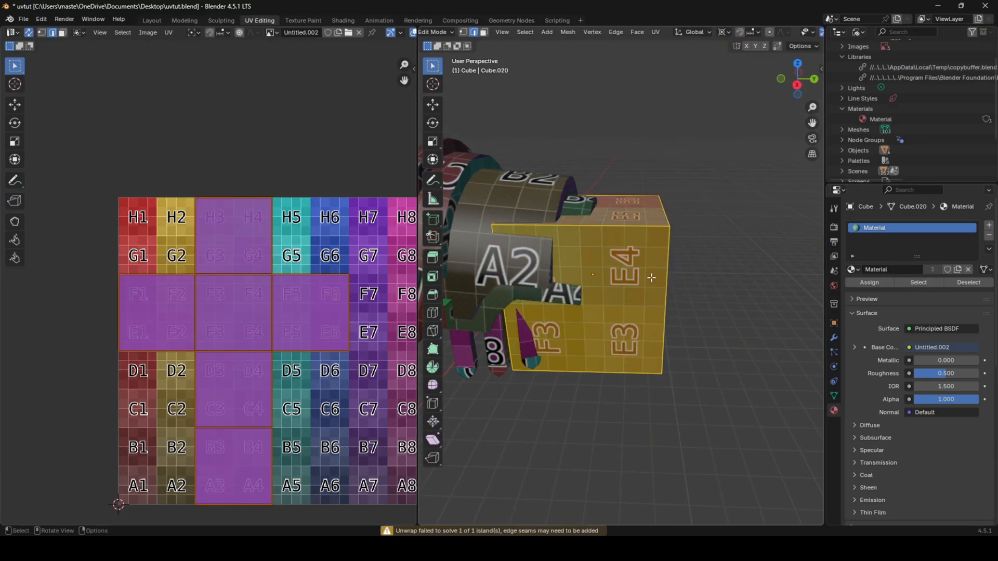
{"action": "scroll", "coordinate": [651, 277], "scroll_direction": "down", "scroll_amount": 3}
{"action": "key", "text": "s"}
{"action": "right_click", "coordinate": [706, 276]}
- Scale the cube's mesh up slightly about the Bounding Box Center pivot and unwrap it again
{"action": "left_click", "coordinate": [723, 33]}
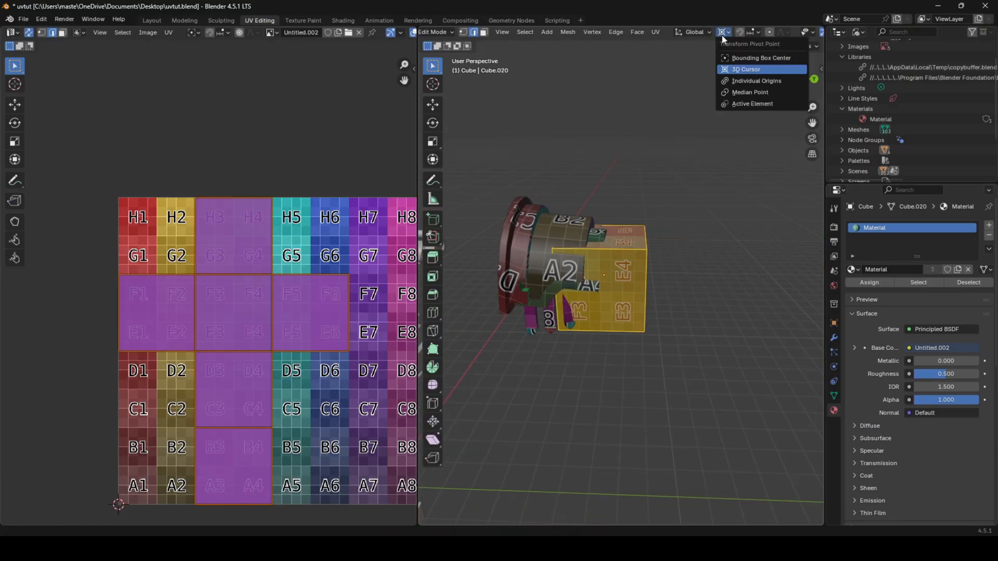
{"action": "left_click", "coordinate": [726, 56]}
{"action": "key", "text": "s"}
{"action": "left_click", "coordinate": [711, 204]}
{"action": "key", "text": "u"}
{"action": "left_click", "coordinate": [714, 204]}
{"action": "key", "text": "Tab"}
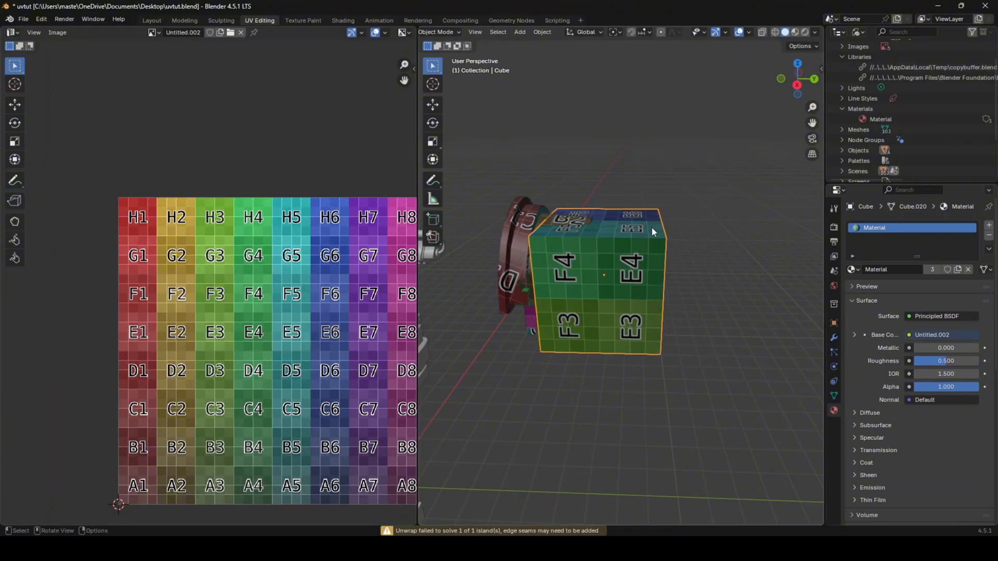
- Move the cube about 1.627 m along Y, away from the shoulder armour
{"action": "scroll", "coordinate": [651, 228], "scroll_direction": "up", "scroll_amount": 3}
{"action": "key", "text": "g"}
{"action": "key", "text": "x"}
{"action": "key", "text": "y"}
{"action": "left_click", "coordinate": [681, 225]}
{"action": "middle_click_drag", "start_coordinate": [680, 224], "coordinate": [679, 286]}
{"action": "scroll", "coordinate": [675, 283], "scroll_direction": "up", "scroll_amount": 5}
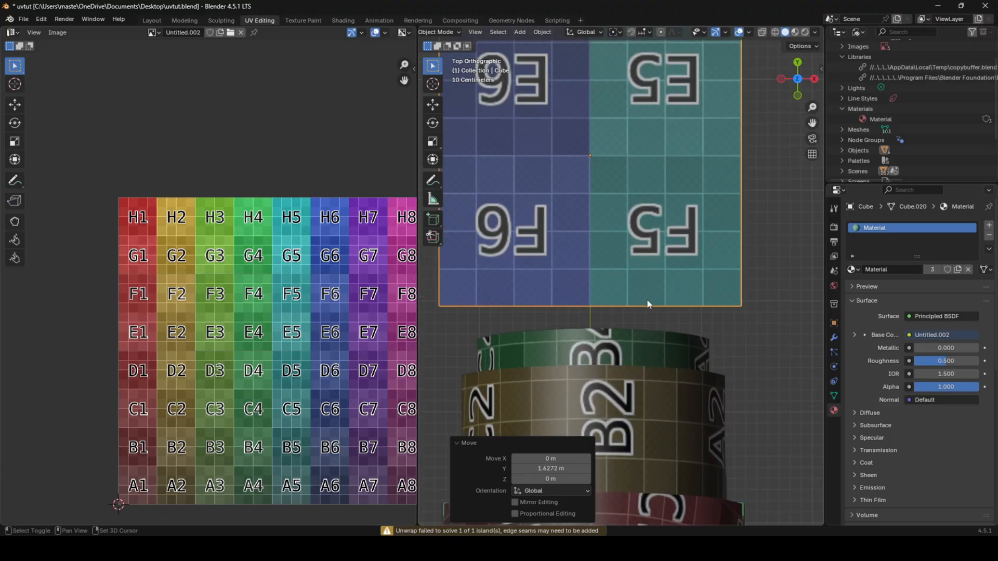
- Move the cube about -1.307 m along Y so it overlaps the end of the shoulder armour
{"action": "middle_click_drag", "start_coordinate": [647, 299], "coordinate": [655, 252], "text": "shift"}
{"action": "key", "text": "g"}
{"action": "key", "text": "y"}
{"action": "left_click", "coordinate": [662, 387]}
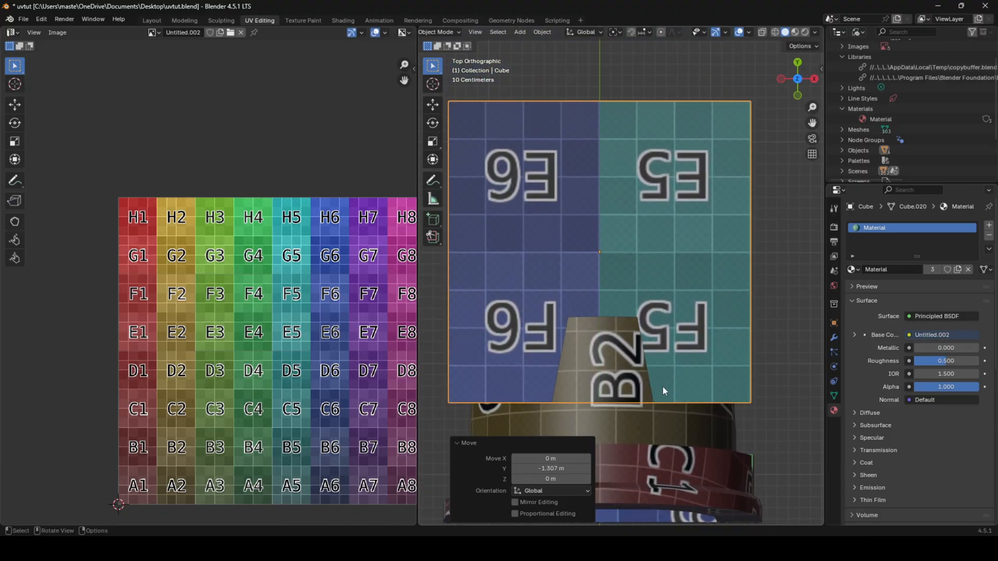
- Scale the cube by 0.477 and move it about 1.6 m along X to the side of the armour
{"action": "key", "text": "g"}
{"action": "key", "text": "x"}
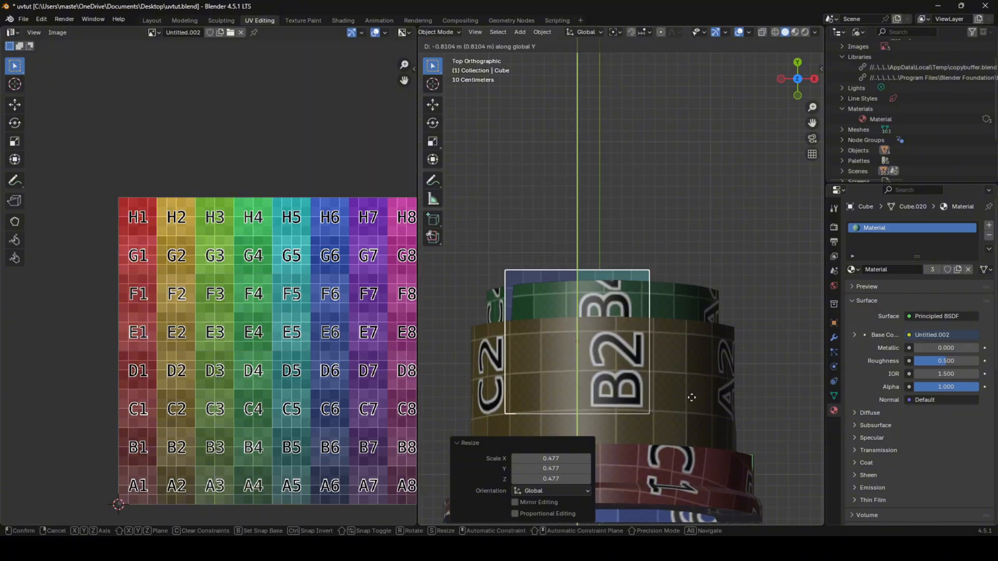
{"action": "left_click", "coordinate": [477, 397]}
{"action": "scroll", "coordinate": [477, 396], "scroll_direction": "up", "scroll_amount": 1}
{"action": "middle_click_drag", "start_coordinate": [477, 396], "coordinate": [325, 260], "text": "shift"}
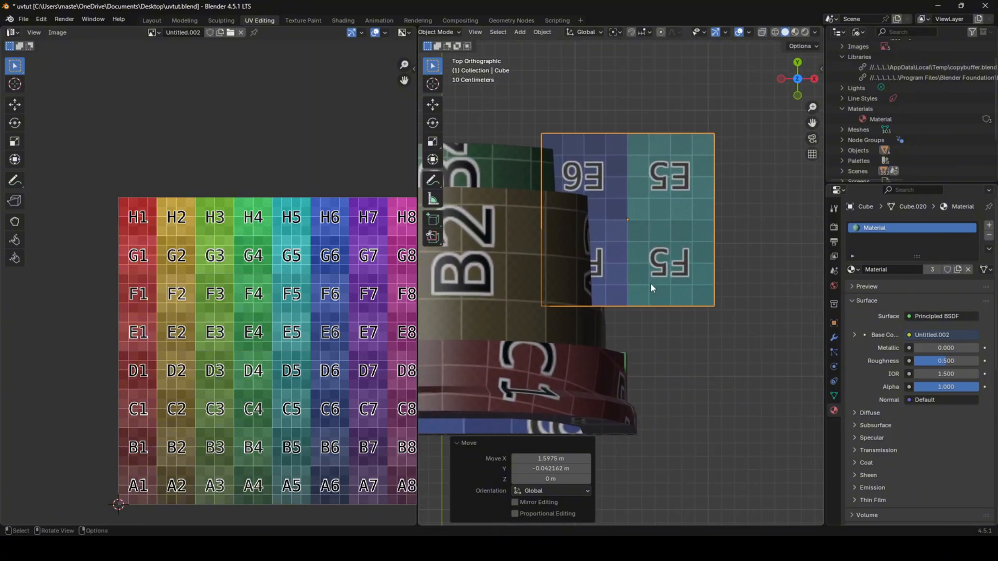
{"action": "scroll", "coordinate": [633, 261], "scroll_direction": "up", "scroll_amount": 3}
{"action": "left_click_drag", "start_coordinate": [599, 287], "coordinate": [604, 289]}
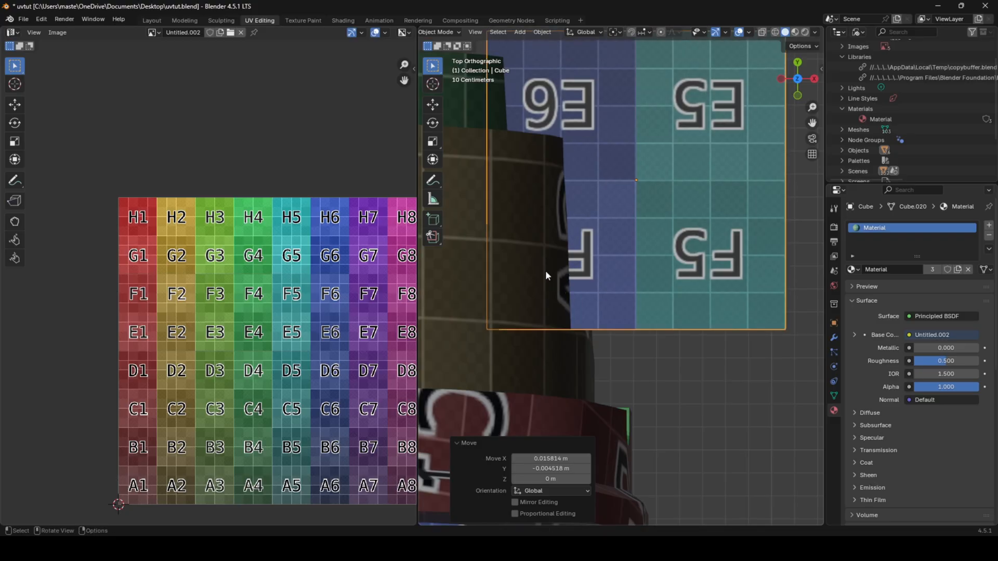
- Compare the cube's checker squares with those on the shoulder armour, and delete the cube
{"action": "middle_click_drag", "start_coordinate": [594, 284], "coordinate": [600, 205]}
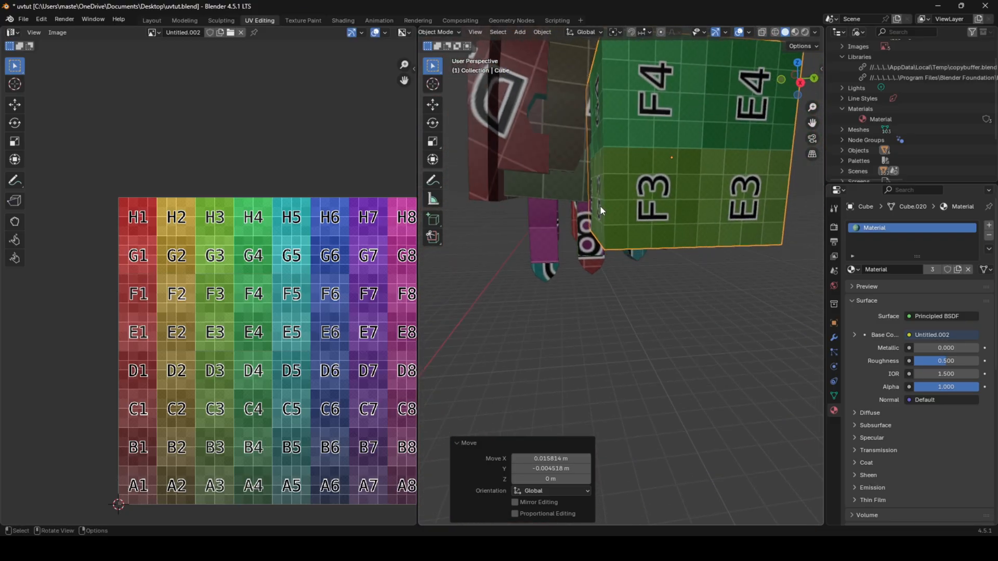
{"action": "scroll", "coordinate": [625, 290], "scroll_direction": "down", "scroll_amount": 4}
{"action": "middle_click_drag", "start_coordinate": [622, 316], "coordinate": [518, 203]}
{"action": "middle_click_drag", "start_coordinate": [560, 313], "coordinate": [612, 277]}
{"action": "scroll", "coordinate": [613, 278], "scroll_direction": "up", "scroll_amount": 3}
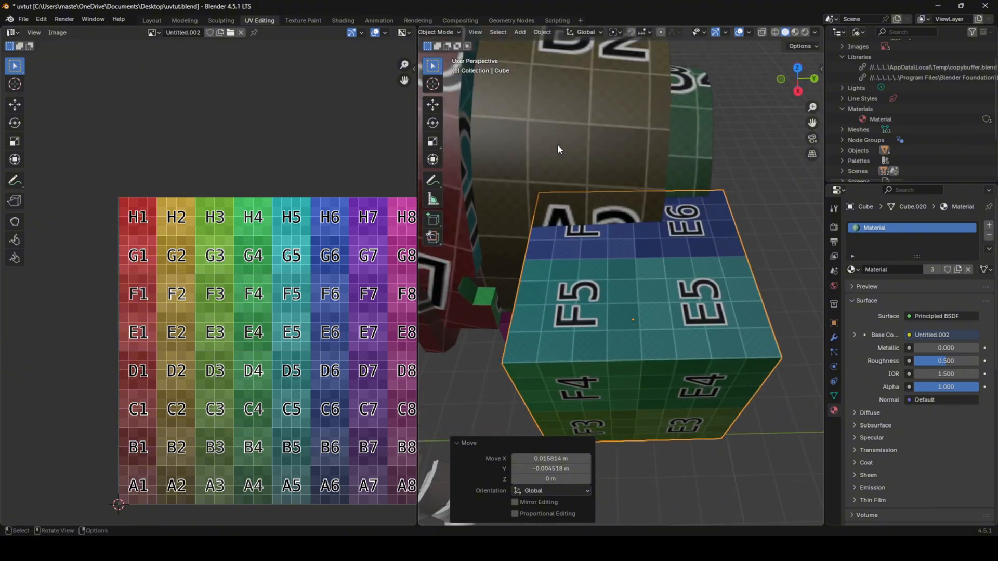
{"action": "key", "text": "Delete"}
- Try to move all the shoulder armour and strap pieces together along X
{"action": "scroll", "coordinate": [637, 274], "scroll_direction": "down", "scroll_amount": 5}
{"action": "middle_click_drag", "start_coordinate": [637, 273], "coordinate": [601, 305]}
{"action": "left_click_drag", "start_coordinate": [763, 343], "coordinate": [764, 344]}
{"action": "key", "text": "g"}
{"action": "key", "text": "x"}
{"action": "middle_click_drag", "start_coordinate": [694, 335], "coordinate": [578, 326]}
{"action": "left_click", "coordinate": [678, 341]}
{"action": "scroll", "coordinate": [578, 326], "scroll_direction": "up", "scroll_amount": 3}
{"action": "scroll", "coordinate": [594, 286], "scroll_direction": "up", "scroll_amount": 5}
{"action": "scroll", "coordinate": [549, 254], "scroll_direction": "down", "scroll_amount": 9}
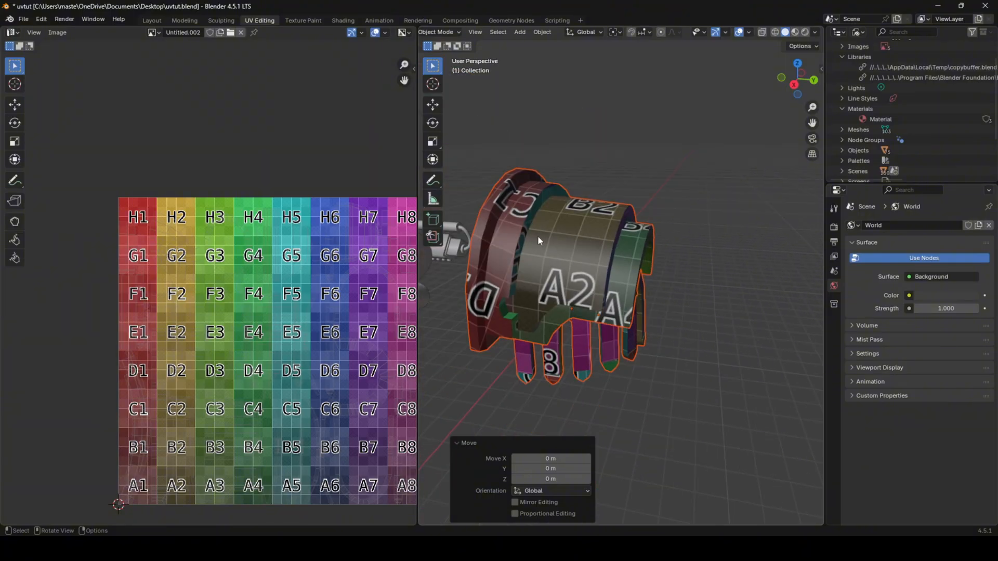
- Examine the textured shoulder armour up close and the untextured parts of the full armour model
{"action": "middle_click_drag", "start_coordinate": [536, 268], "coordinate": [648, 256], "text": "shift"}
{"action": "scroll", "coordinate": [644, 260], "scroll_direction": "up", "scroll_amount": 3}
{"action": "left_click", "coordinate": [512, 314]}
{"action": "scroll", "coordinate": [513, 313], "scroll_direction": "up", "scroll_amount": 5}
{"action": "scroll", "coordinate": [512, 313], "scroll_direction": "down", "scroll_amount": 6}
{"action": "mouse_move", "coordinate": [680, 287]}
{"action": "middle_mouse_down"}
{"action": "mouse_move", "coordinate": [694, 289]}
{"action": "mouse_move", "coordinate": [662, 270]}
{"action": "mouse_move", "coordinate": [684, 274]}
{"action": "middle_mouse_up"}
{"action": "scroll", "coordinate": [700, 289], "scroll_direction": "down", "scroll_amount": 4}
{"action": "left_click", "coordinate": [689, 300]}
{"action": "scroll", "coordinate": [690, 301], "scroll_direction": "up", "scroll_amount": 3}
{"action": "left_click", "coordinate": [718, 215]}
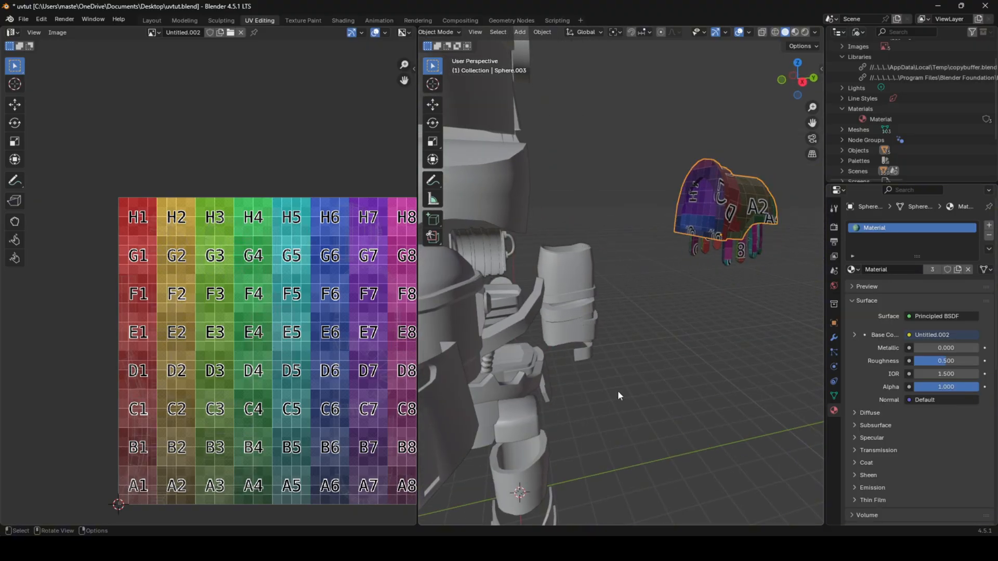
{"action": "scroll", "coordinate": [593, 234], "scroll_direction": "down", "scroll_amount": 5}
{"action": "middle_click_drag", "start_coordinate": [593, 225], "coordinate": [653, 454]}
{"action": "left_click_drag", "start_coordinate": [541, 210], "coordinate": [543, 213]}
{"action": "middle_click_drag", "start_coordinate": [582, 250], "coordinate": [576, 335]}
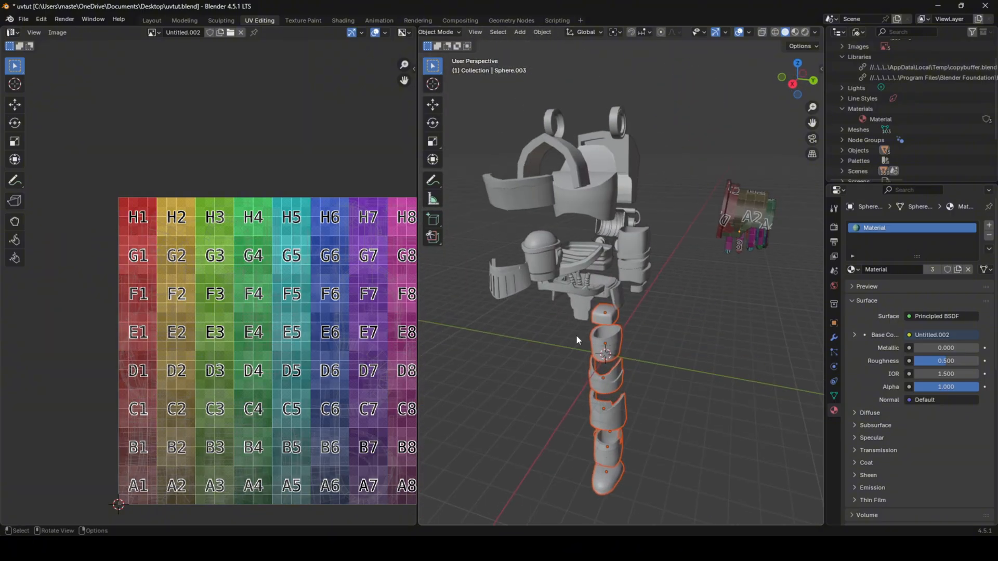
- Give the upper arm armour piece a new material with the Untitled.002 image texture connected to its Base Color
{"action": "left_click", "coordinate": [678, 288]}
{"action": "mouse_move", "coordinate": [679, 288]}
{"action": "middle_mouse_down"}
{"action": "mouse_move", "coordinate": [621, 298]}
{"action": "mouse_move", "coordinate": [671, 291]}
{"action": "middle_mouse_up"}
{"action": "scroll", "coordinate": [671, 248], "scroll_direction": "up", "scroll_amount": 3}
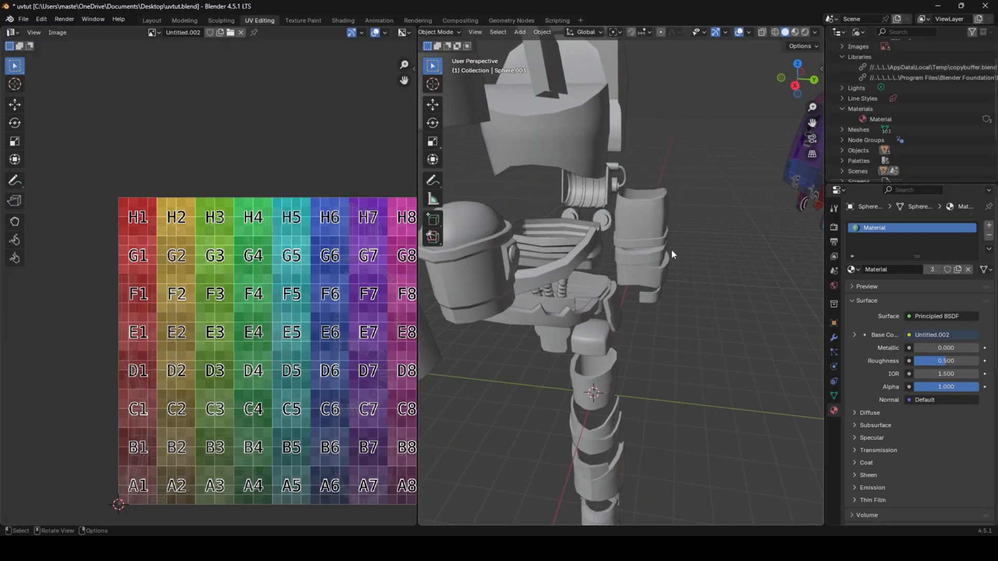
{"action": "left_click", "coordinate": [652, 217]}
{"action": "key", "text": "KP_Decimal"}
{"action": "left_click", "coordinate": [867, 270]}
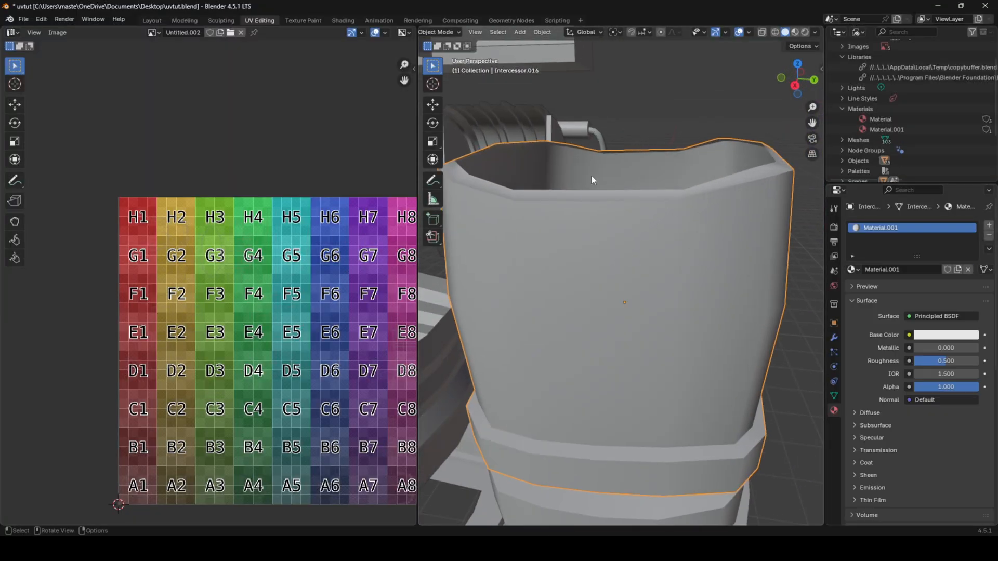
{"action": "left_click", "coordinate": [343, 21]}
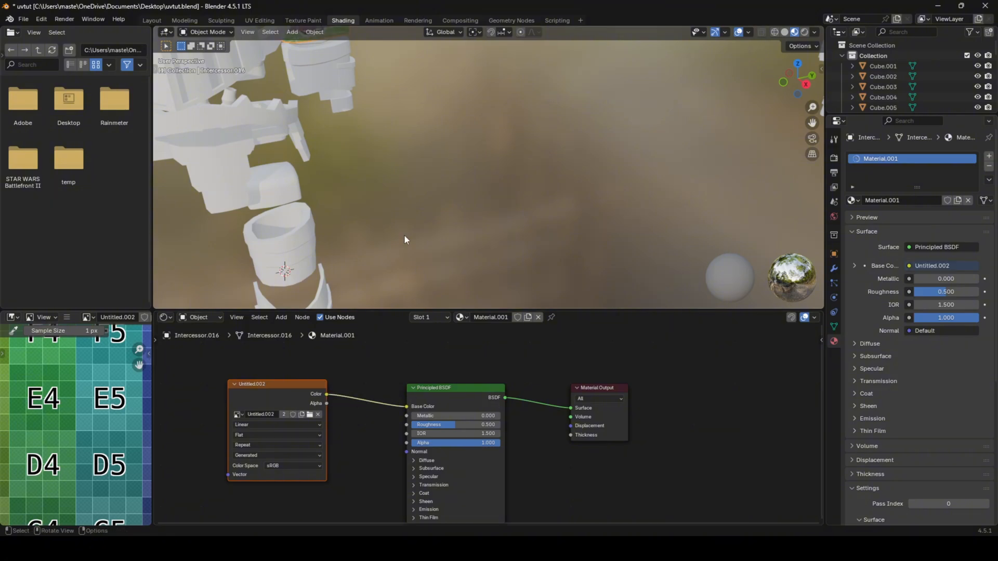
{"action": "left_click", "coordinate": [152, 20]}
- Mark a seam along one vertical edge loop of the upper arm armour piece
{"action": "key", "text": "KP_Decimal"}
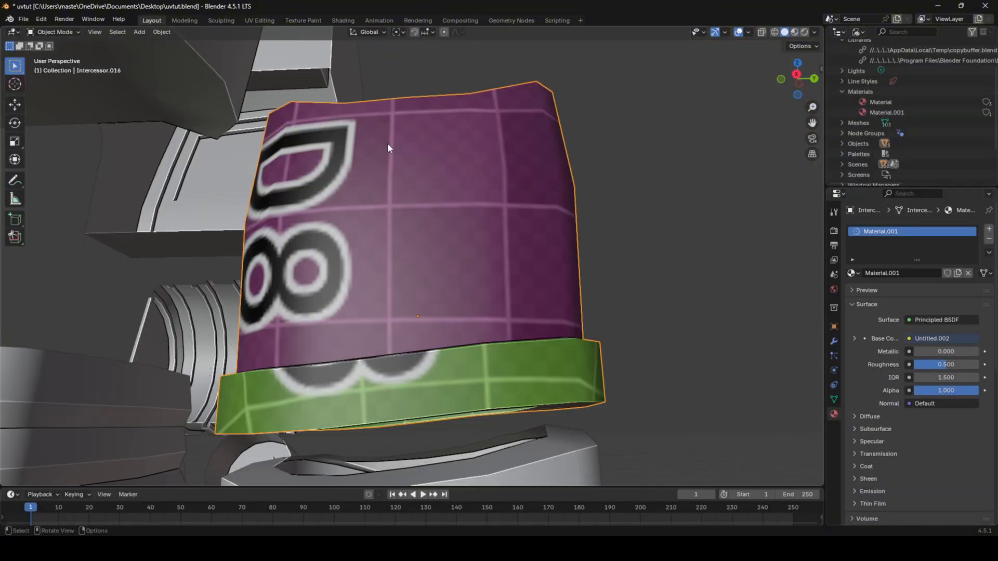
{"action": "scroll", "coordinate": [388, 145], "scroll_direction": "down", "scroll_amount": 8}
{"action": "middle_click_drag", "start_coordinate": [388, 145], "coordinate": [465, 209]}
{"action": "scroll", "coordinate": [488, 254], "scroll_direction": "up", "scroll_amount": 4}
{"action": "key", "text": "Tab"}
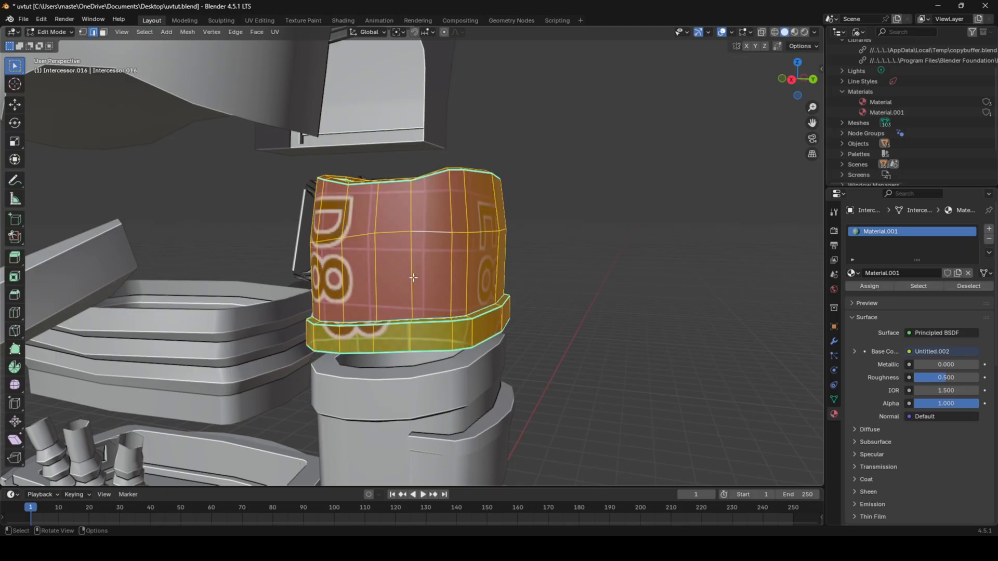
{"action": "middle_click_drag", "start_coordinate": [488, 254], "coordinate": [584, 277]}
{"action": "key", "text": "alt+a"}
{"action": "middle_click_drag", "start_coordinate": [402, 286], "coordinate": [546, 273]}
{"action": "middle_click_drag", "start_coordinate": [424, 273], "coordinate": [411, 261]}
{"action": "left_click", "coordinate": [372, 274], "text": "alt"}
{"action": "right_click", "coordinate": [546, 316]}
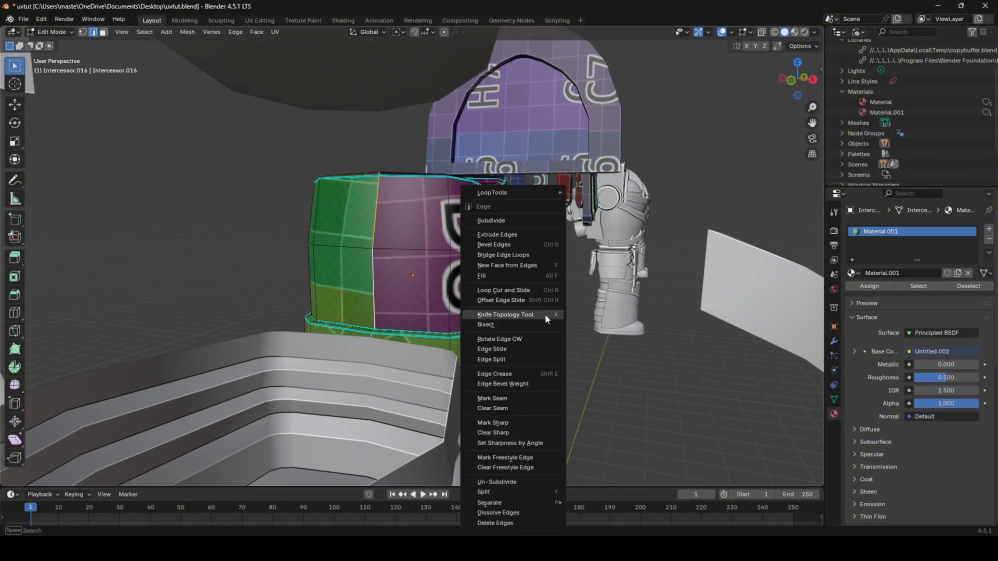
{"action": "left_click", "coordinate": [531, 404]}
- Try rotating the upper arm piece by about -136° in the current view, and undo the rotation
{"action": "middle_click_drag", "start_coordinate": [531, 404], "coordinate": [541, 264]}
{"action": "key", "text": "Tab"}
{"action": "key", "text": "r"}
{"action": "left_click", "coordinate": [330, 187]}
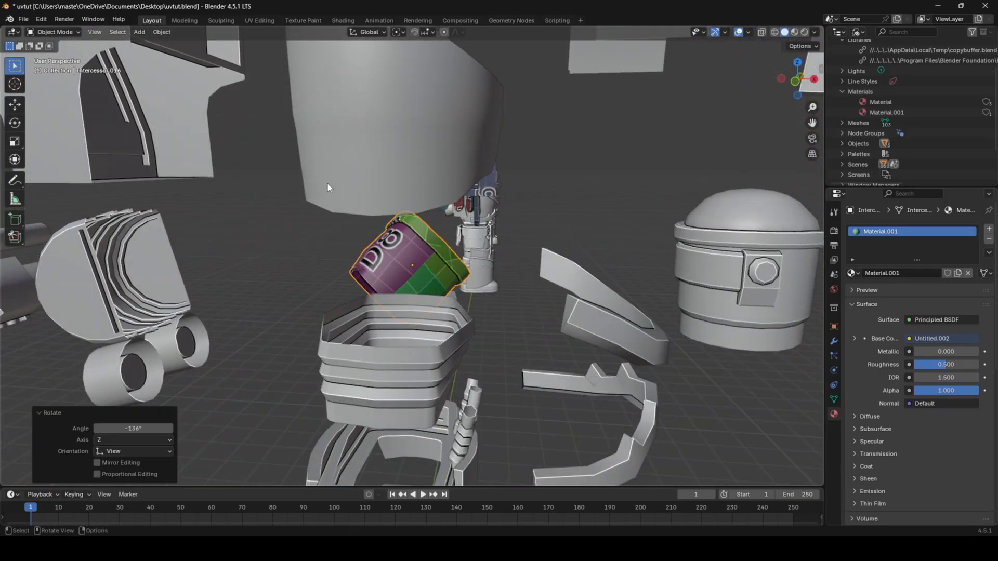
{"action": "middle_click_drag", "start_coordinate": [474, 234], "coordinate": [411, 356]}
{"action": "key", "text": "ctrl+z"}
- Unwrap the whole upper arm piece with the Angle Based method and check the texture in object mode
{"action": "key", "text": "Tab"}
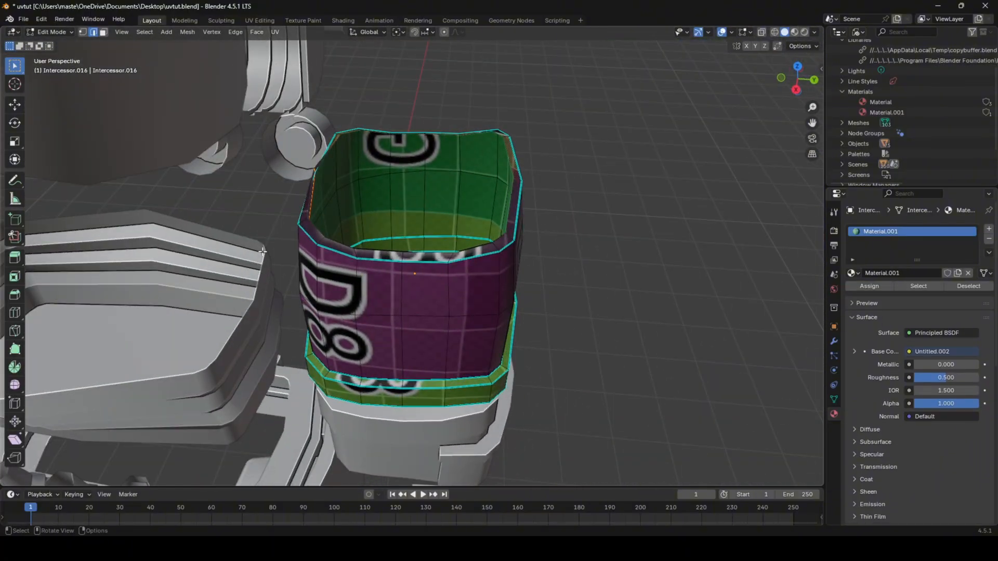
{"action": "middle_click_drag", "start_coordinate": [466, 299], "coordinate": [430, 274]}
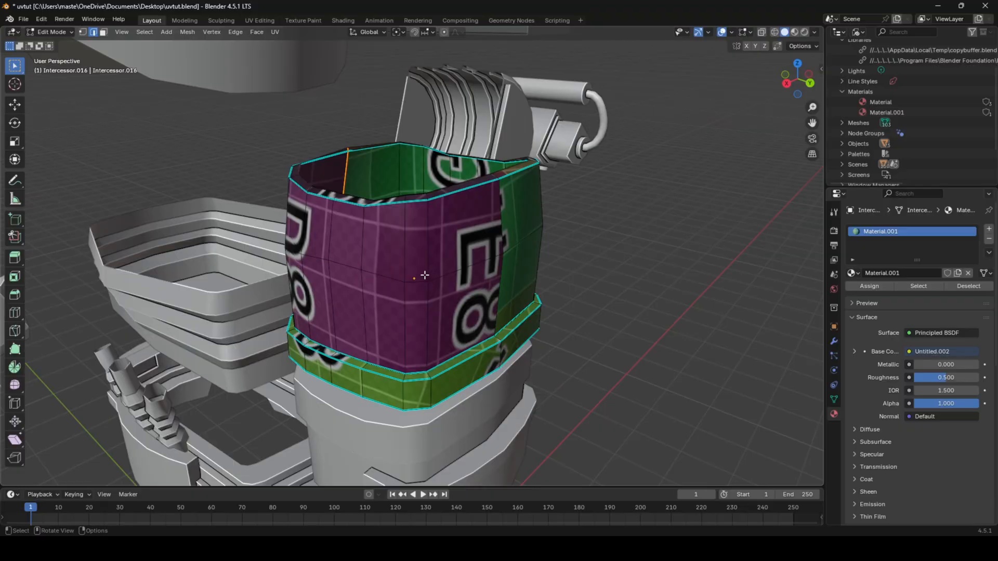
{"action": "key", "text": "a"}
{"action": "key", "text": "u"}
{"action": "left_click", "coordinate": [450, 281]}
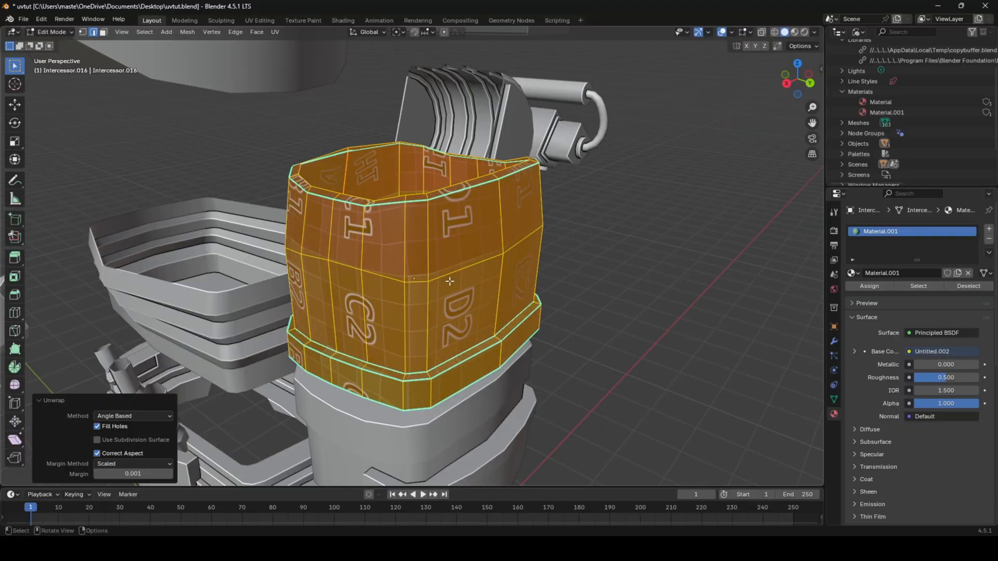
{"action": "key", "text": "Tab"}
{"action": "middle_click_drag", "start_coordinate": [449, 281], "coordinate": [568, 258]}
- Mark a seam along the outer bottom rim of the upper arm piece and unwrap the whole mesh again
{"action": "scroll", "coordinate": [367, 230], "scroll_direction": "up", "scroll_amount": 4}
{"action": "key", "text": "Tab"}
{"action": "key", "text": "alt+a"}
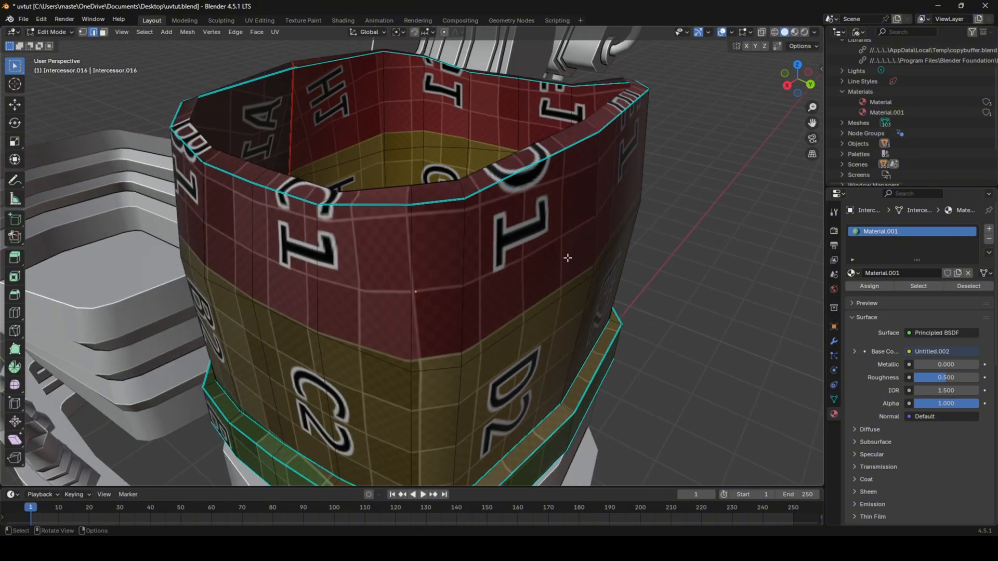
{"action": "middle_click_drag", "start_coordinate": [595, 288], "coordinate": [355, 264]}
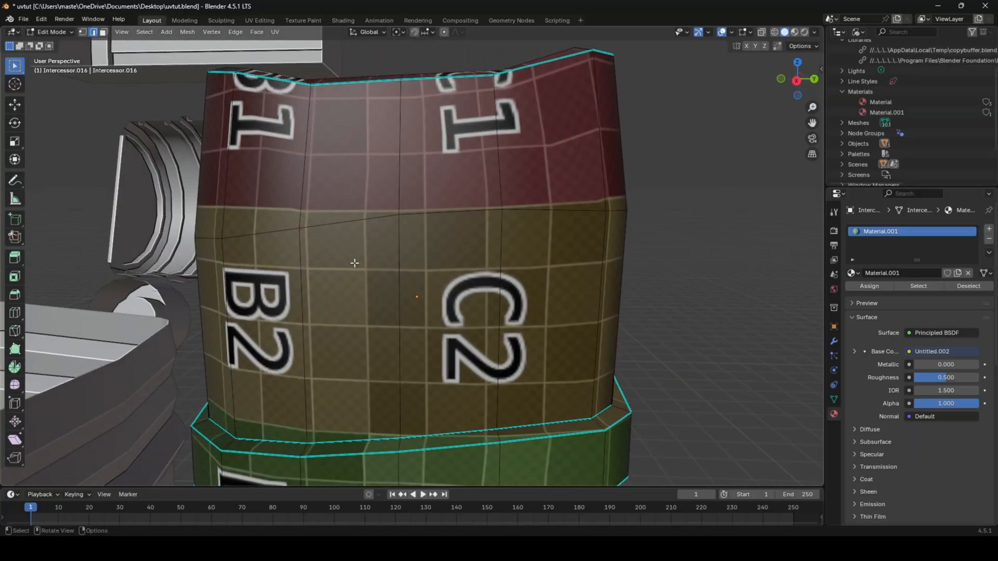
{"action": "scroll", "coordinate": [433, 252], "scroll_direction": "down", "scroll_amount": 2}
{"action": "middle_click_drag", "start_coordinate": [433, 252], "coordinate": [448, 179]}
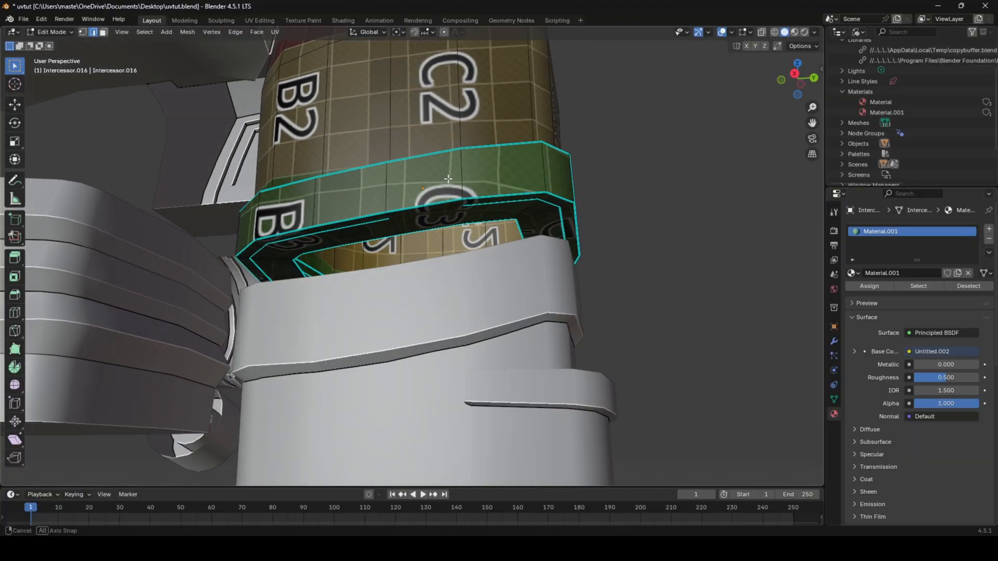
{"action": "right_click", "coordinate": [617, 282]}
{"action": "left_click", "coordinate": [617, 283]}
{"action": "key", "text": "a"}
{"action": "key", "text": "u"}
{"action": "left_click", "coordinate": [617, 281]}
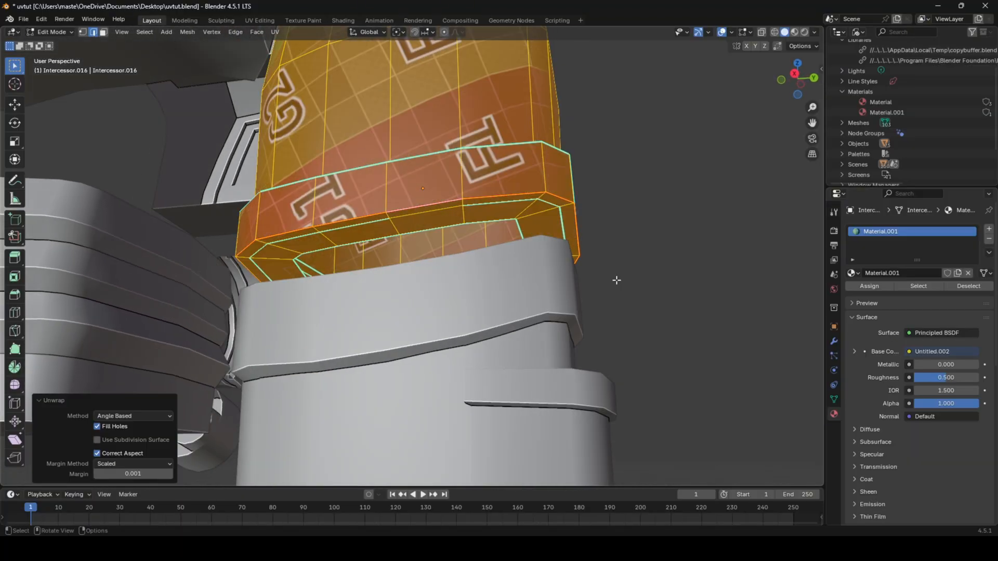
- Select the linked faces of the upper arm piece's underside rim, delimited by seams
{"action": "key", "text": "Tab"}
{"action": "key", "text": "Tab"}
{"action": "key", "text": "3"}
{"action": "left_click", "coordinate": [474, 210]}
{"action": "key", "text": "l"}
{"action": "middle_click_drag", "start_coordinate": [474, 210], "coordinate": [511, 274]}
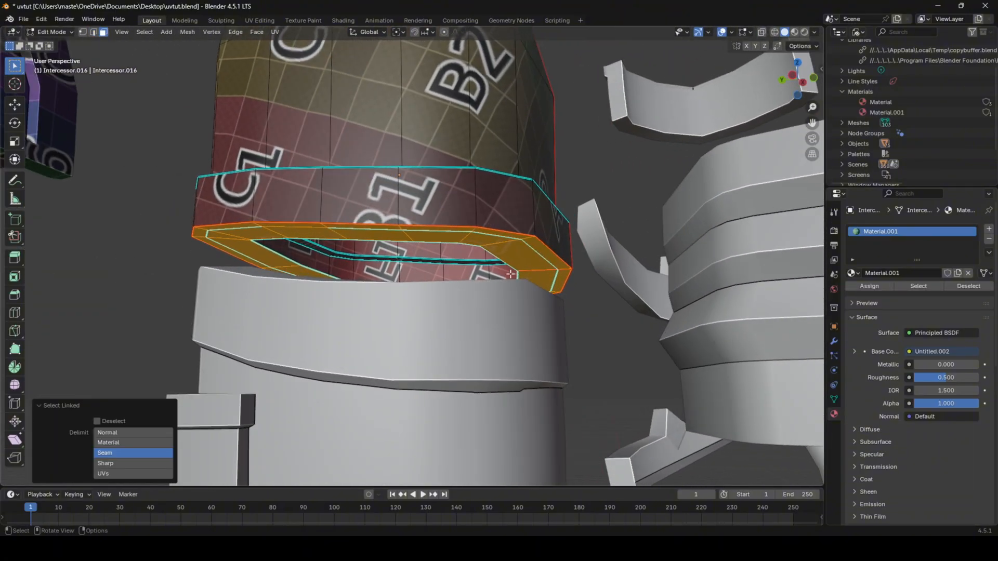
- Examine the upper arm piece's UV islands over the checker image in the UV Editing workspace
{"action": "left_click", "coordinate": [269, 20]}
{"action": "scroll", "coordinate": [255, 217], "scroll_direction": "up", "scroll_amount": 5}
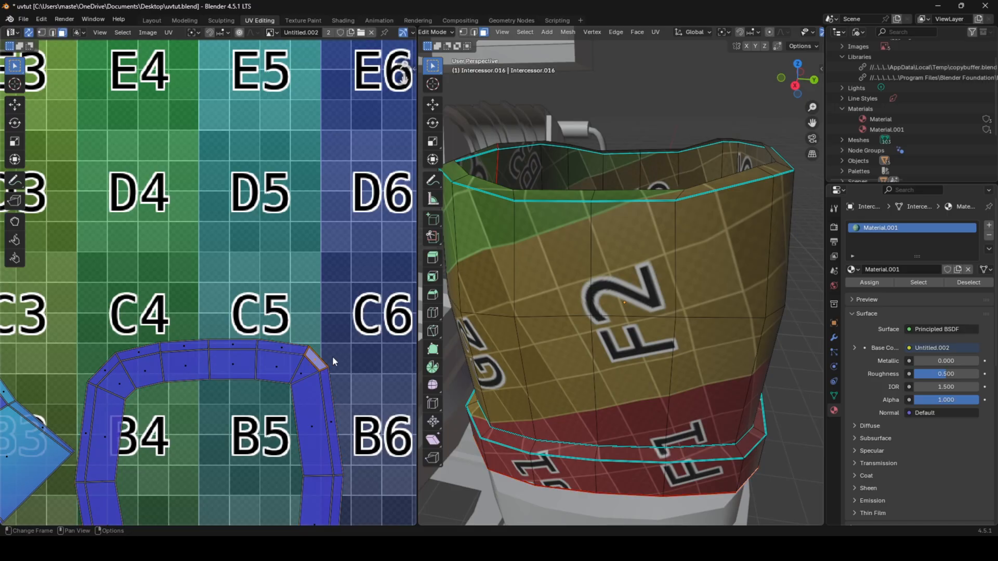
{"action": "scroll", "coordinate": [333, 361], "scroll_direction": "down", "scroll_amount": 2}
{"action": "scroll", "coordinate": [207, 133], "scroll_direction": "down", "scroll_amount": 3}
{"action": "middle_click_drag", "start_coordinate": [207, 133], "coordinate": [231, 178]}
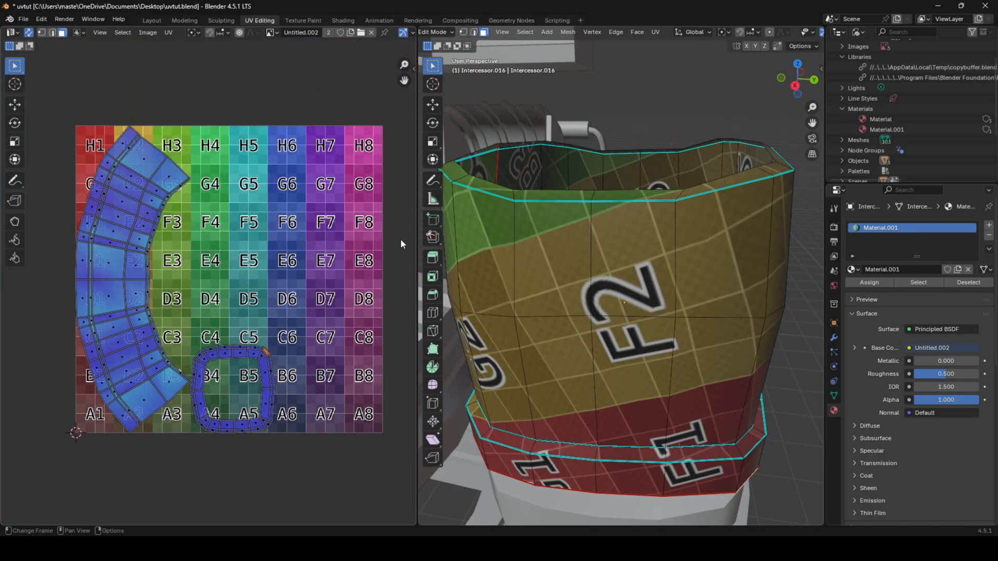
{"action": "key", "text": "a"}
{"action": "left_click", "coordinate": [166, 245]}
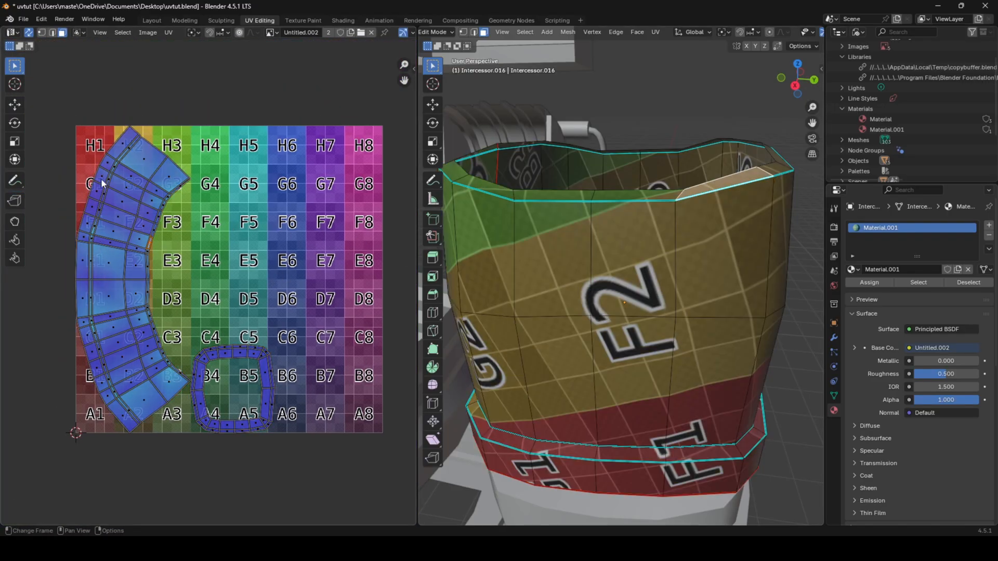
- Mark a seam along the edge loop where the upper arm piece's main body meets its lower band
{"action": "scroll", "coordinate": [609, 274], "scroll_direction": "down", "scroll_amount": 4}
{"action": "left_click", "coordinate": [630, 267]}
{"action": "scroll", "coordinate": [639, 332], "scroll_direction": "up", "scroll_amount": 4}
{"action": "middle_click_drag", "start_coordinate": [648, 430], "coordinate": [654, 408]}
{"action": "key", "text": "2"}
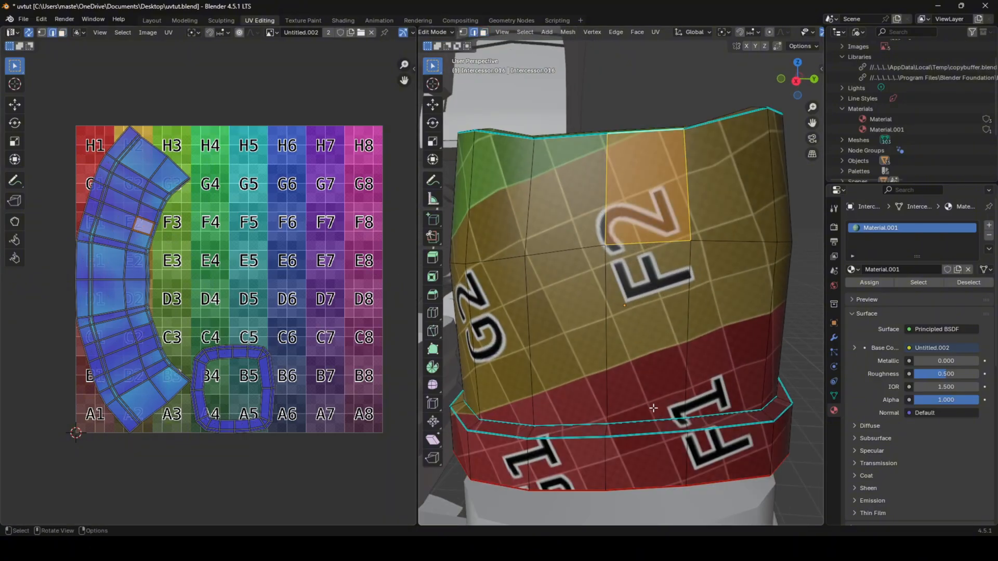
{"action": "right_click", "coordinate": [679, 396]}
{"action": "left_click", "coordinate": [679, 396]}
- Unwrap the whole upper arm piece with the band split off and check the checker texture around it
{"action": "key", "text": "a"}
{"action": "key", "text": "u"}
{"action": "key", "text": "Return"}
{"action": "key", "text": "Tab"}
{"action": "scroll", "coordinate": [691, 389], "scroll_direction": "down", "scroll_amount": 2}
{"action": "key", "text": "Tab"}
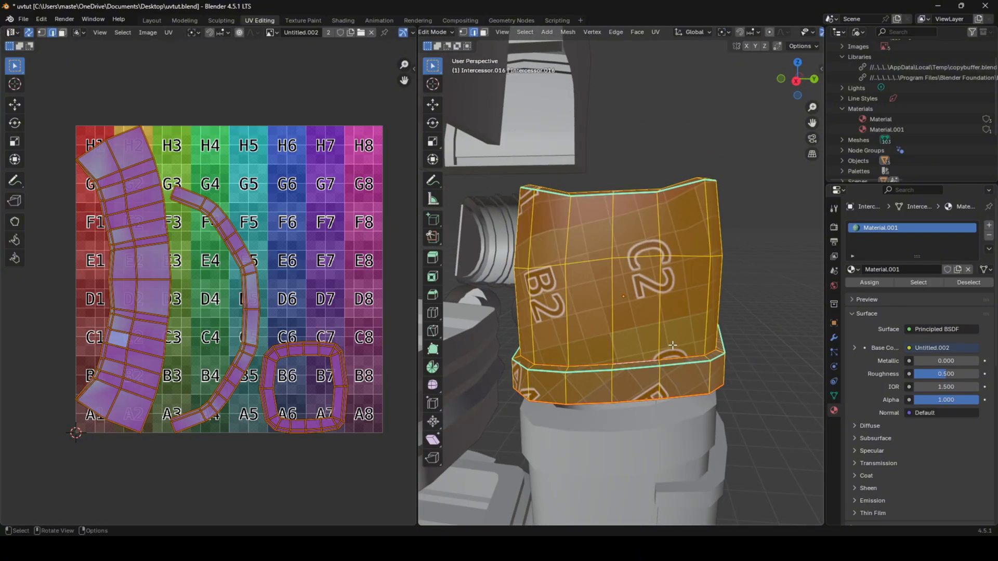
{"action": "left_click", "coordinate": [679, 360]}
{"action": "middle_click_drag", "start_coordinate": [678, 353], "coordinate": [811, 342]}
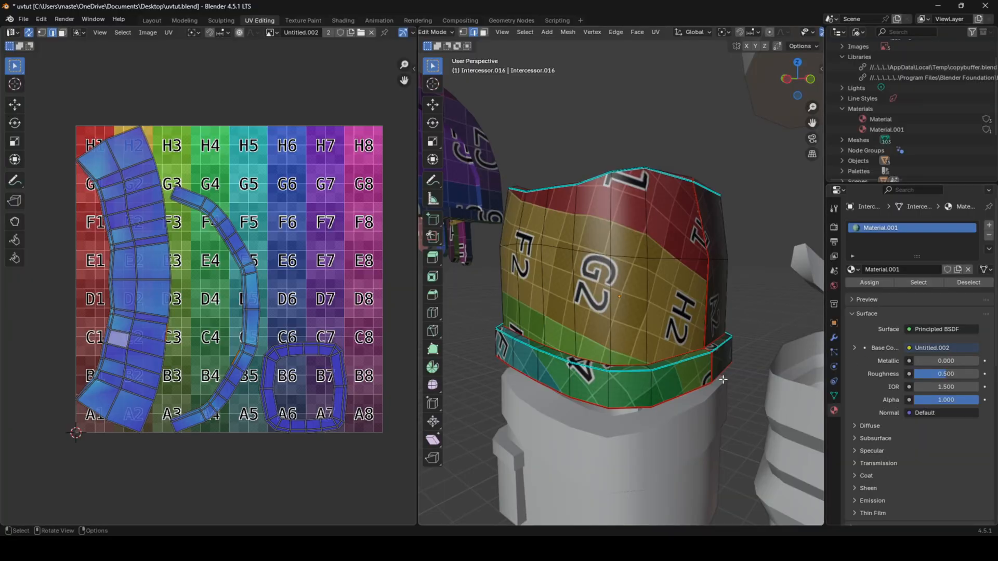
- Select the linked faces of the upper arm piece's lower band, delimited by seams, and examine its UV island and checker texture
{"action": "key", "text": "ctrl+l"}
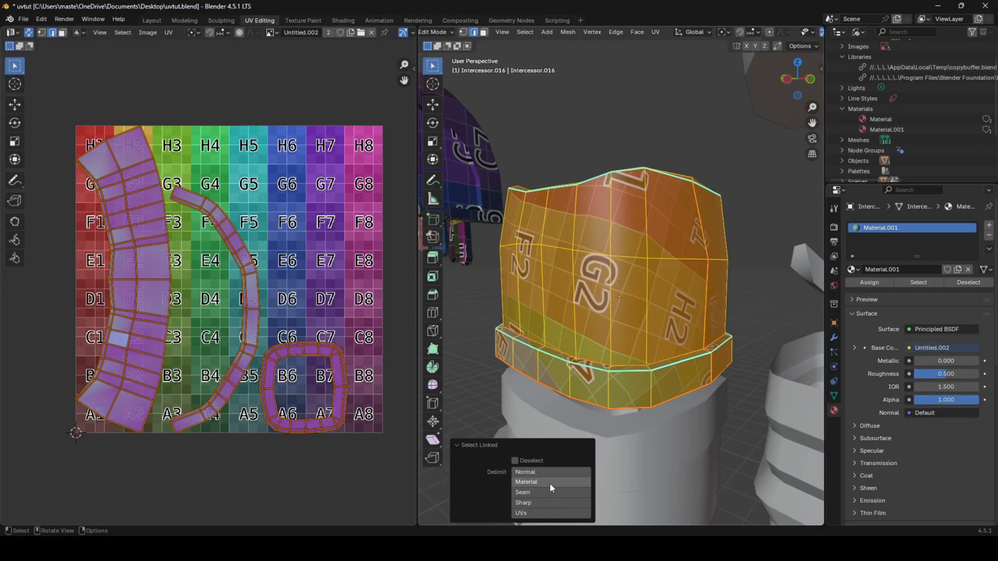
{"action": "left_click", "coordinate": [577, 492]}
{"action": "middle_click_drag", "start_coordinate": [678, 372], "coordinate": [524, 376]}
{"action": "scroll", "coordinate": [184, 321], "scroll_direction": "up", "scroll_amount": 1}
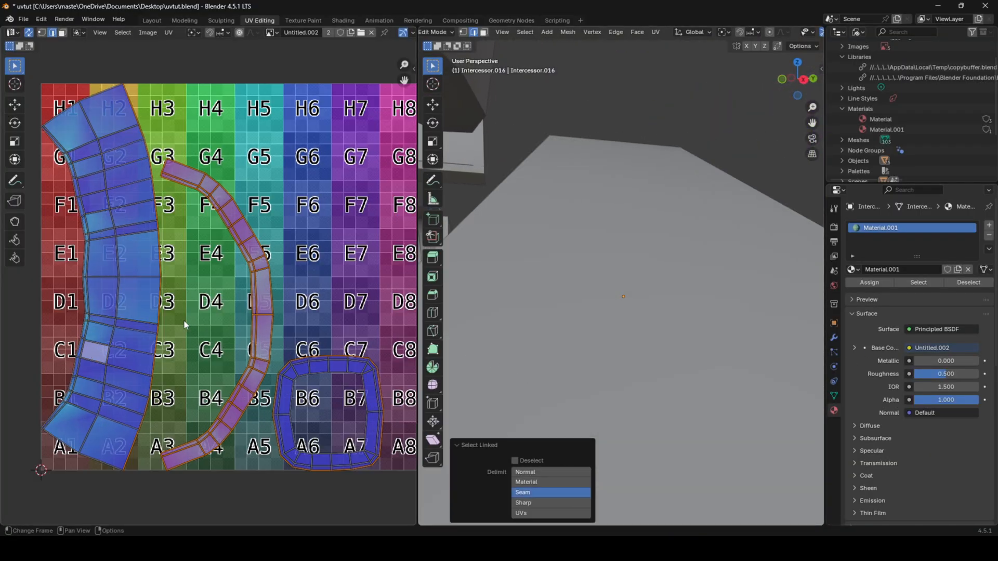
{"action": "middle_click_drag", "start_coordinate": [557, 328], "coordinate": [645, 333]}
{"action": "scroll", "coordinate": [645, 334], "scroll_direction": "down", "scroll_amount": 3}
{"action": "scroll", "coordinate": [645, 334], "scroll_direction": "up", "scroll_amount": 3}
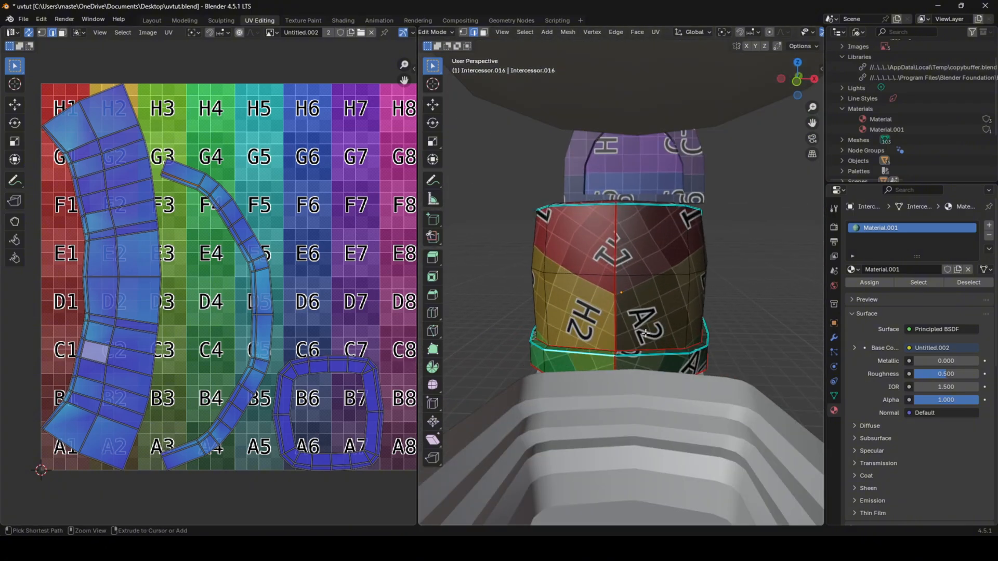
- Undo the upper arm piece's lower band seam and the unwrap made with it
{"action": "key", "text": "ctrl+z"}
{"action": "key", "text": "ctrl+z"}
{"action": "key", "text": "ctrl+z"}
{"action": "key", "text": "ctrl+z"}
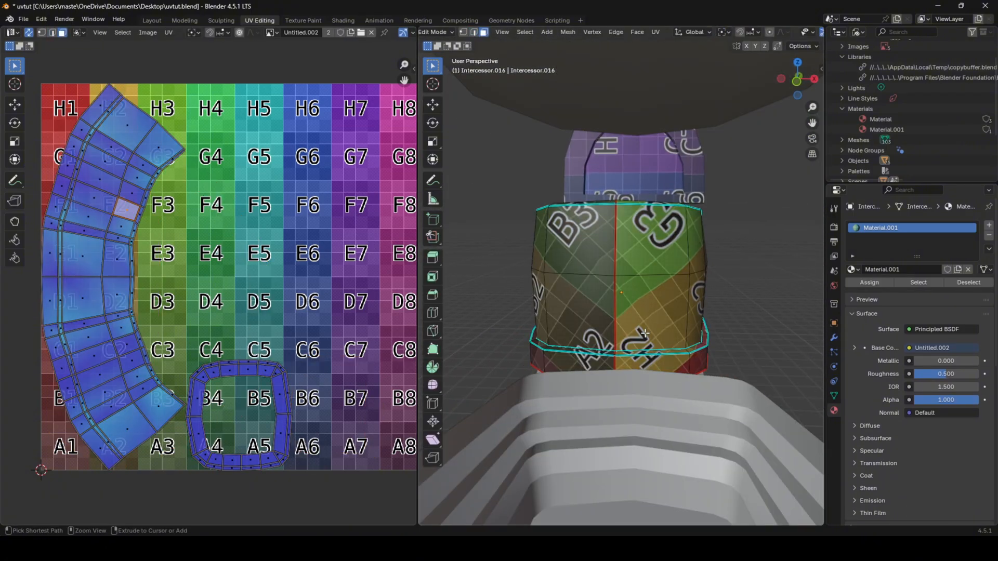
- Try a second vertical seam opposite the existing one on the upper arm piece and unwrap the whole mesh
{"action": "left_click", "coordinate": [645, 334]}
{"action": "middle_click_drag", "start_coordinate": [645, 333], "coordinate": [710, 347]}
{"action": "left_click", "coordinate": [649, 331]}
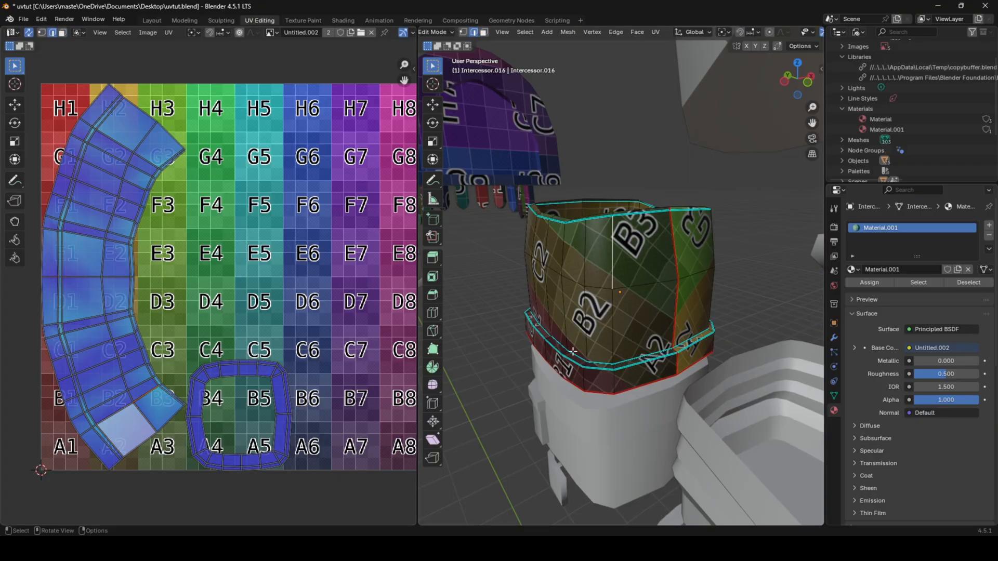
{"action": "middle_click_drag", "start_coordinate": [572, 352], "coordinate": [687, 306]}
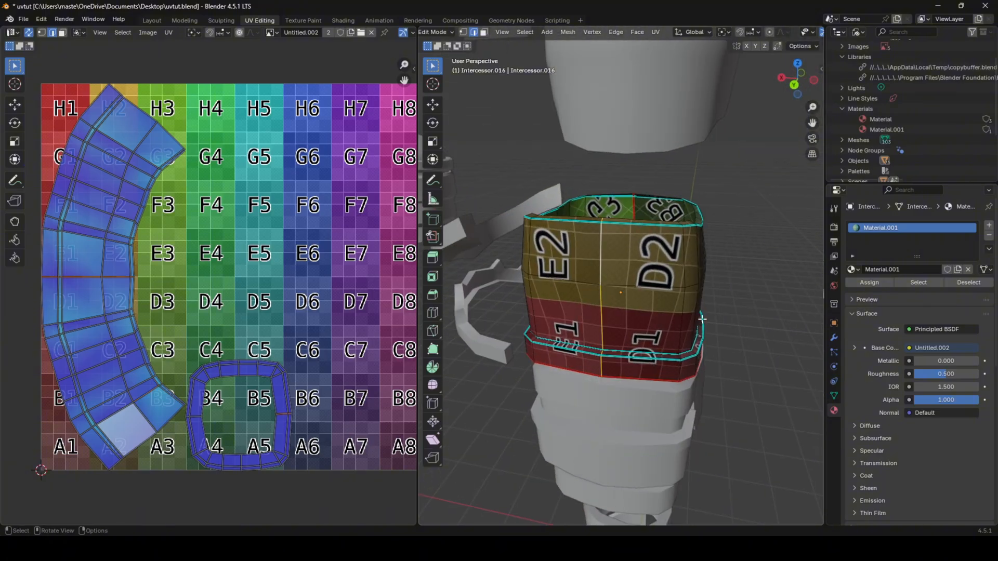
{"action": "right_click", "coordinate": [702, 319]}
{"action": "left_click", "coordinate": [703, 319]}
{"action": "key", "text": "a"}
{"action": "key", "text": "u"}
{"action": "left_click", "coordinate": [703, 319]}
{"action": "key", "text": "Tab"}
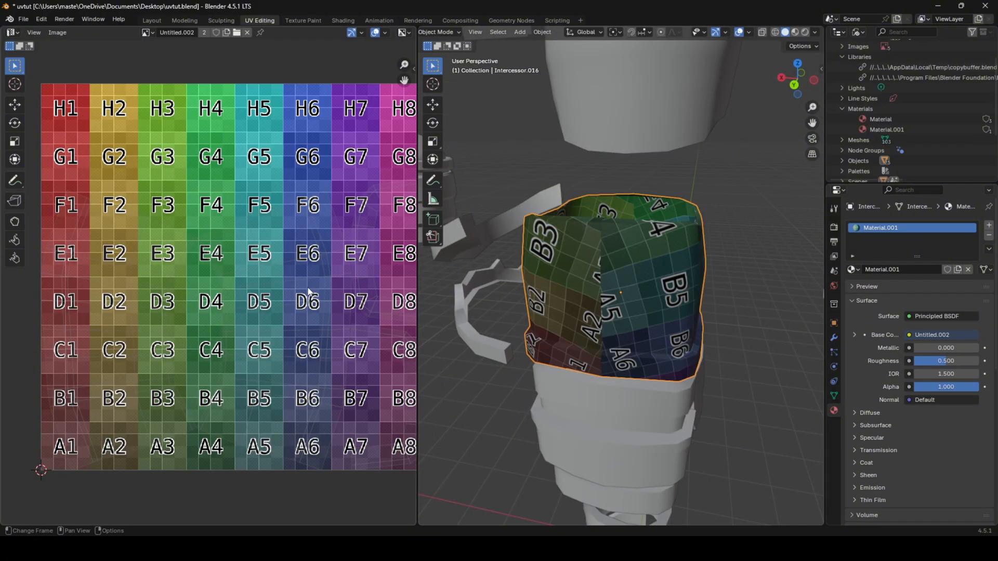
- Undo the second vertical seam and its unwrap on the upper arm piece
{"action": "key", "text": "Tab"}
{"action": "left_click", "coordinate": [305, 283]}
{"action": "key", "text": "ctrl+z"}
{"action": "key", "text": "ctrl+z"}
{"action": "key", "text": "ctrl+z"}
{"action": "key", "text": "ctrl+z"}
{"action": "key", "text": "ctrl+z"}
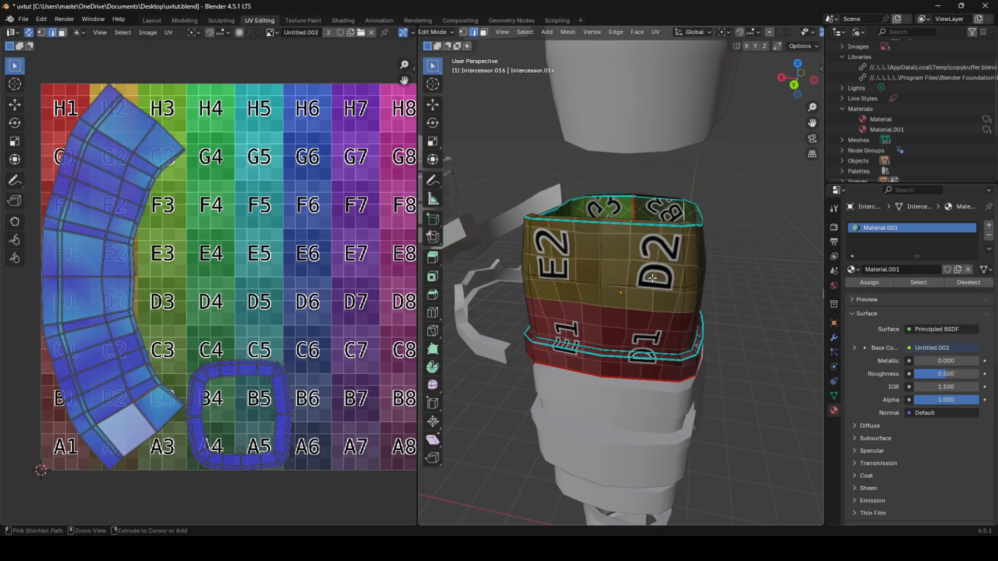
- Mark a seam along the upper arm piece's top edge loop, unwrap the whole mesh and check the checker texture
{"action": "middle_click_drag", "start_coordinate": [652, 278], "coordinate": [646, 285]}
{"action": "right_click", "coordinate": [761, 289]}
{"action": "left_click", "coordinate": [762, 290]}
{"action": "key", "text": "a"}
{"action": "key", "text": "u"}
{"action": "left_click", "coordinate": [763, 290]}
{"action": "key", "text": "Tab"}
{"action": "key", "text": "Tab"}
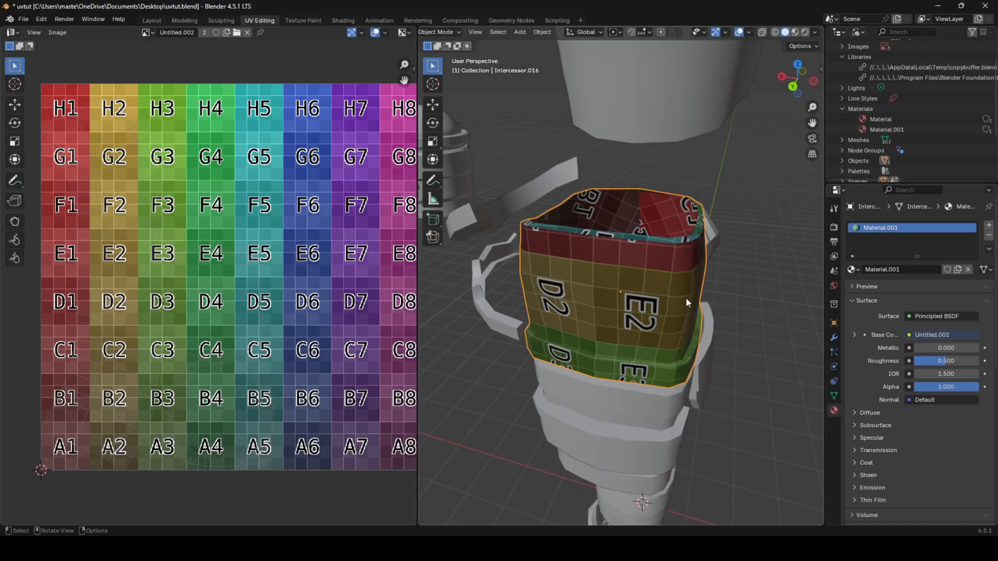
- Mark a seam where the upper arm piece's main body meets its lower band and unwrap the whole mesh again
{"action": "left_click", "coordinate": [631, 260]}
{"action": "middle_click_drag", "start_coordinate": [641, 329], "coordinate": [636, 314]}
{"action": "left_click", "coordinate": [688, 333], "text": "alt"}
{"action": "right_click", "coordinate": [689, 332]}
{"action": "left_click", "coordinate": [689, 332]}
{"action": "key", "text": "a"}
{"action": "key", "text": "u"}
{"action": "left_click", "coordinate": [690, 333]}
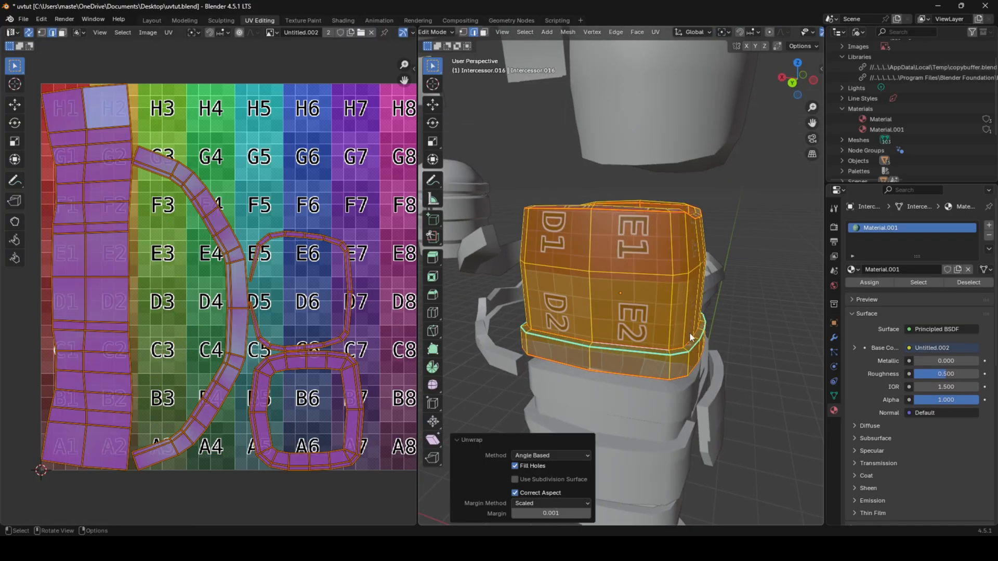
{"action": "key", "text": "Tab"}
{"action": "key", "text": "Tab"}
- Select the upper arm piece's thin top rim to identify its UV island over the checker image
{"action": "left_click", "coordinate": [632, 308]}
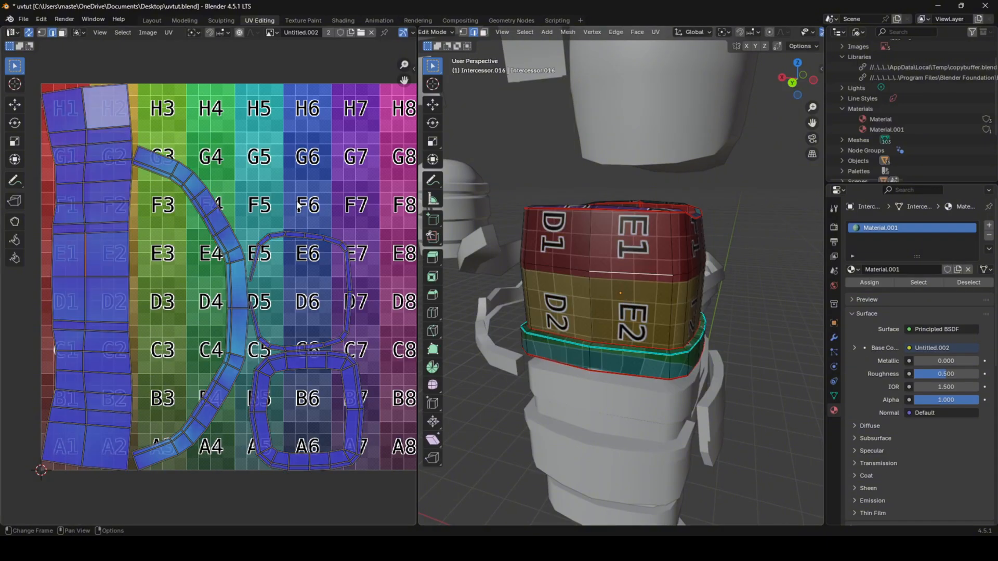
{"action": "middle_click_drag", "start_coordinate": [631, 221], "coordinate": [627, 239]}
{"action": "scroll", "coordinate": [627, 239], "scroll_direction": "up", "scroll_amount": 1}
{"action": "left_click", "coordinate": [627, 218]}
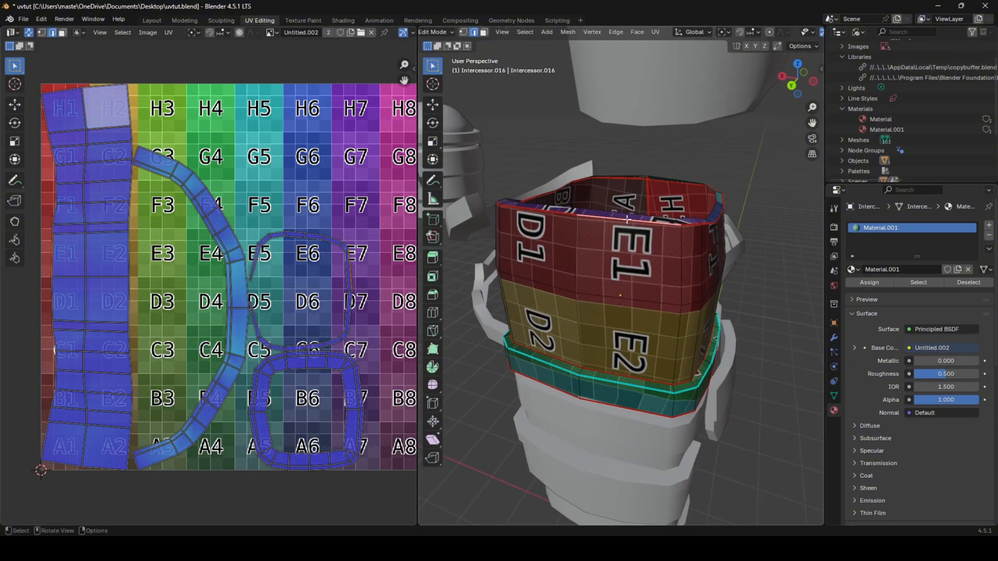
{"action": "key", "text": "ctrl+l"}
{"action": "key", "text": "ctrl+z"}
{"action": "middle_click_drag", "start_coordinate": [640, 229], "coordinate": [588, 224]}
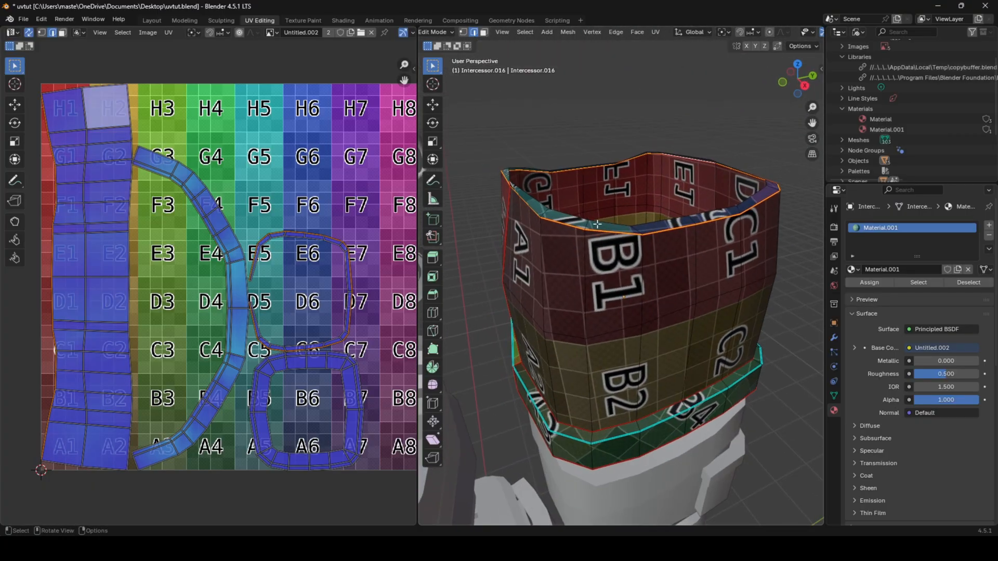
- Examine the checker texture around the upper arm piece and locate the UV island of its underside rim
{"action": "key", "text": "3"}
{"action": "middle_click_drag", "start_coordinate": [708, 238], "coordinate": [551, 193]}
{"action": "key", "text": "1"}
{"action": "left_click", "coordinate": [562, 262]}
{"action": "key", "text": "Tab"}
{"action": "key", "text": "Tab"}
{"action": "middle_click_drag", "start_coordinate": [649, 339], "coordinate": [648, 298]}
{"action": "middle_click_drag", "start_coordinate": [647, 253], "coordinate": [632, 378]}
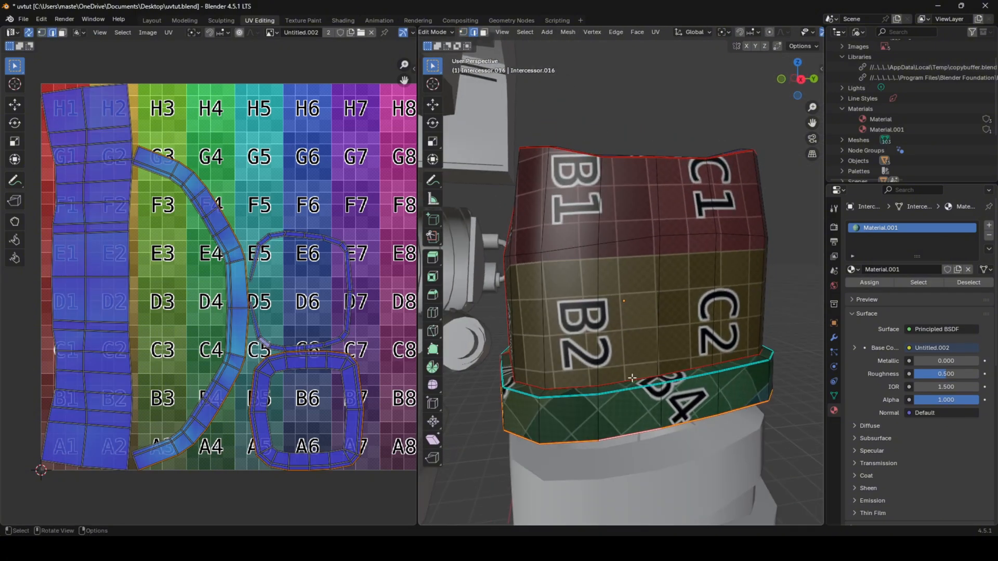
- Select the linked faces of the upper arm piece's main body, delimited by seams, and inspect them inside and out
{"action": "key", "text": "3"}
{"action": "left_click", "coordinate": [594, 281], "text": "alt"}
{"action": "left_click", "coordinate": [597, 229], "text": "alt+shift"}
{"action": "left_click", "coordinate": [631, 273]}
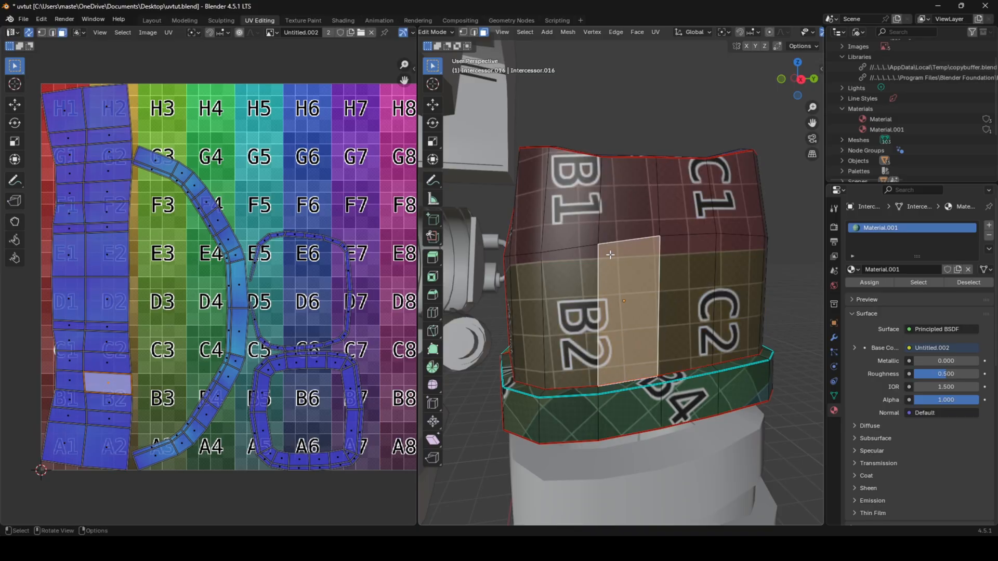
{"action": "key", "text": "l"}
{"action": "middle_click_drag", "start_coordinate": [647, 274], "coordinate": [494, 283]}
{"action": "middle_click_drag", "start_coordinate": [582, 204], "coordinate": [719, 268]}
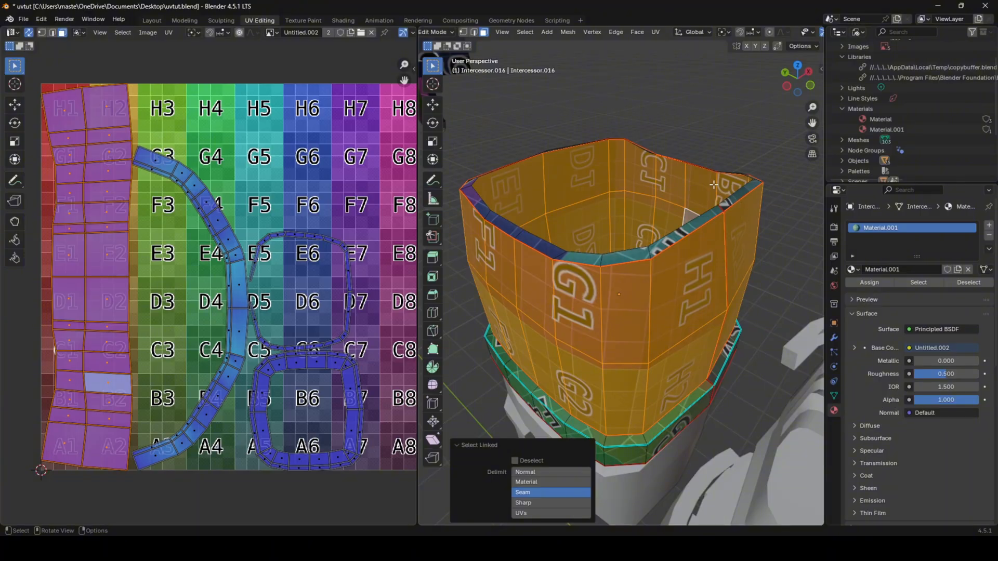
- Assign Material.001 to the arm piece below the upper arm and open its mesh for editing
{"action": "scroll", "coordinate": [680, 241], "scroll_direction": "down", "scroll_amount": 3}
{"action": "key", "text": "Tab"}
{"action": "middle_click_drag", "start_coordinate": [609, 297], "coordinate": [664, 307]}
{"action": "left_click", "coordinate": [657, 372]}
{"action": "middle_click_drag", "start_coordinate": [687, 383], "coordinate": [622, 263], "text": "shift"}
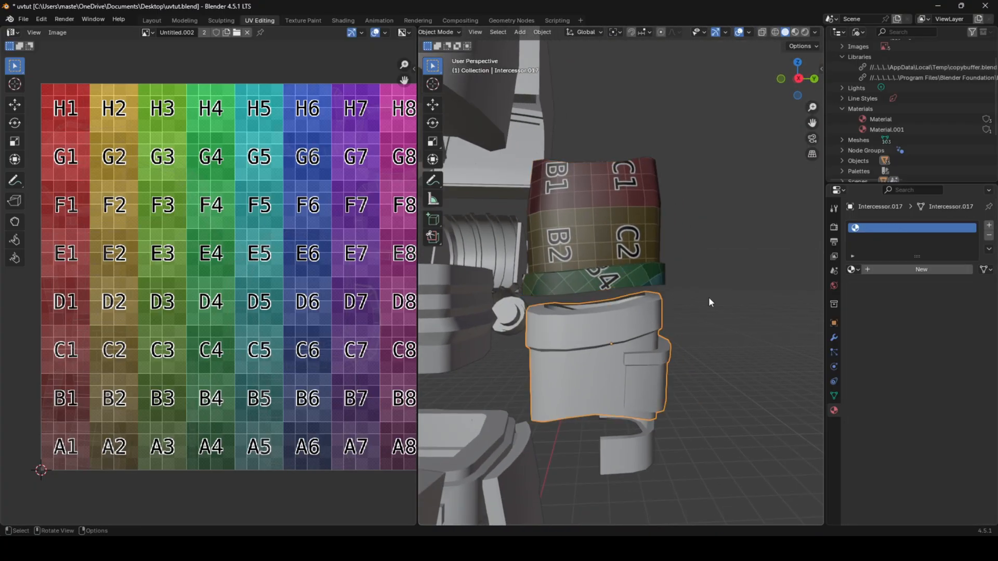
{"action": "left_click", "coordinate": [882, 296]}
{"action": "key", "text": "Tab"}
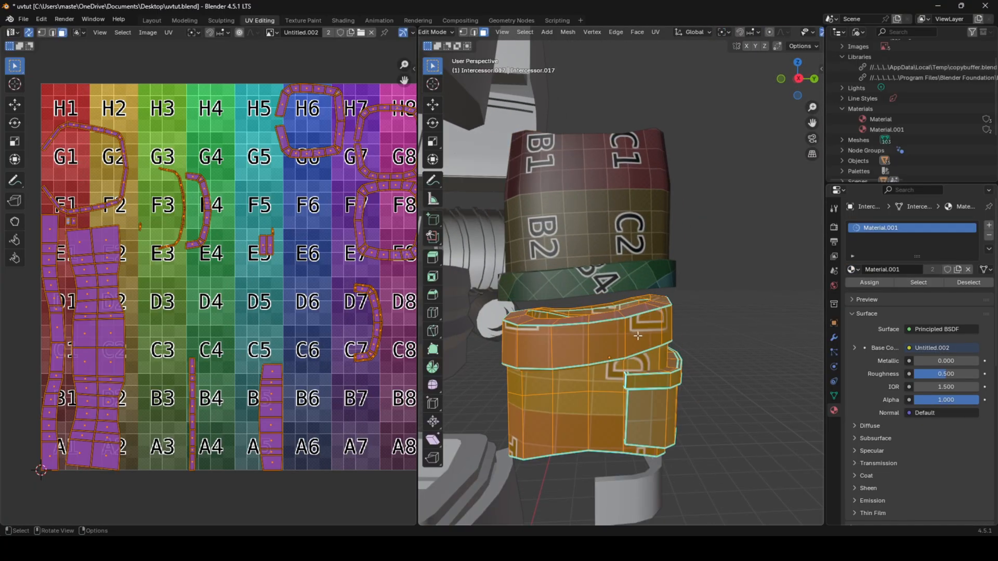
- Select the linked faces of the lower arm piece's attached side part, delimited by seams, and move them away along Y
{"action": "left_click", "coordinate": [639, 355]}
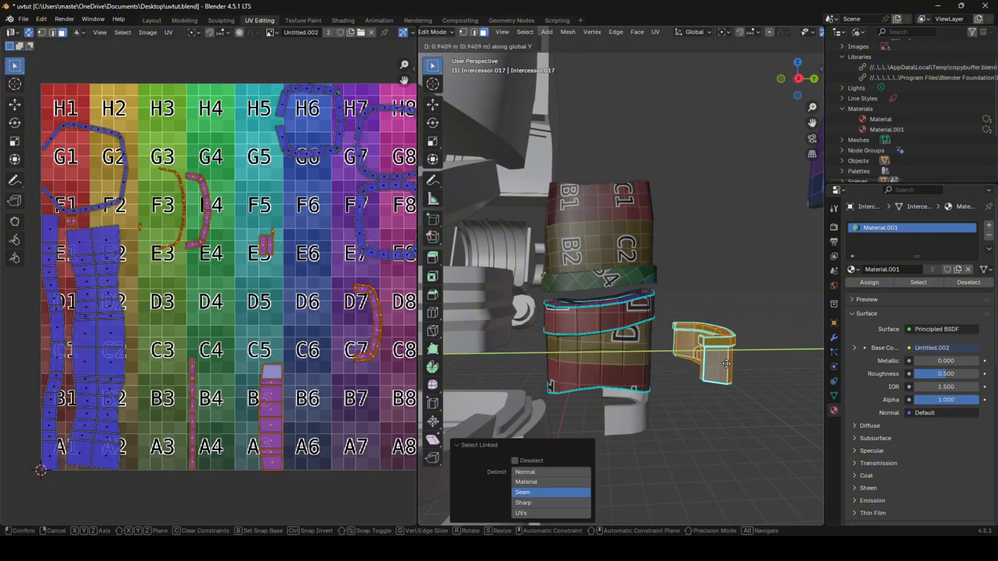
{"action": "left_click", "coordinate": [740, 363]}
{"action": "scroll", "coordinate": [740, 363], "scroll_direction": "up", "scroll_amount": 6}
- Mark seams along two edge loops of the separated side part and unwrap the whole lower arm mesh
{"action": "left_click", "coordinate": [604, 282]}
{"action": "middle_click_drag", "start_coordinate": [604, 283], "coordinate": [670, 394]}
{"action": "left_click", "coordinate": [694, 326], "text": "alt"}
{"action": "left_click", "coordinate": [717, 356], "text": "alt+shift"}
{"action": "right_click", "coordinate": [721, 347]}
{"action": "left_click", "coordinate": [721, 347]}
{"action": "middle_click_drag", "start_coordinate": [720, 347], "coordinate": [587, 310]}
{"action": "key", "text": "alt+a"}
{"action": "key", "text": "a"}
{"action": "key", "text": "u"}
{"action": "left_click", "coordinate": [619, 299]}
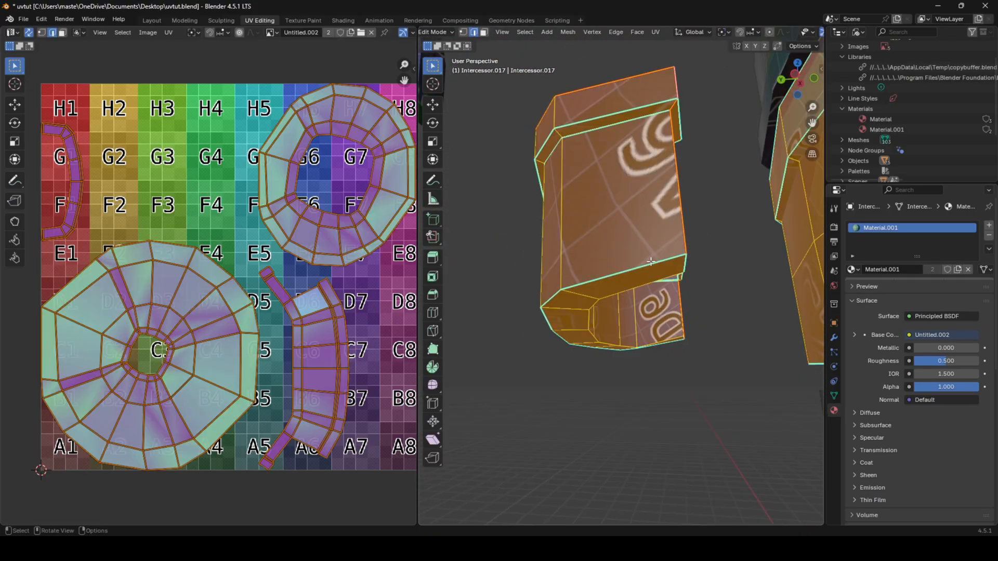
- Mark another seam along the side part's rim edge loop, unwrap the mesh and check the checker texture
{"action": "left_click", "coordinate": [681, 300], "text": "alt"}
{"action": "middle_click_drag", "start_coordinate": [681, 300], "coordinate": [688, 285]}
{"action": "right_click", "coordinate": [687, 285]}
{"action": "left_click", "coordinate": [688, 285]}
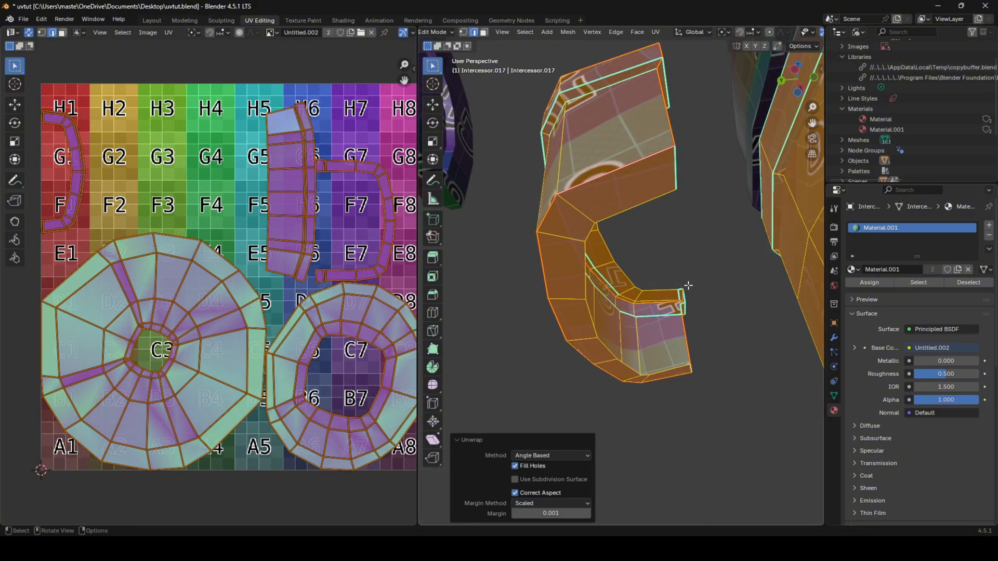
{"action": "key", "text": "Tab"}
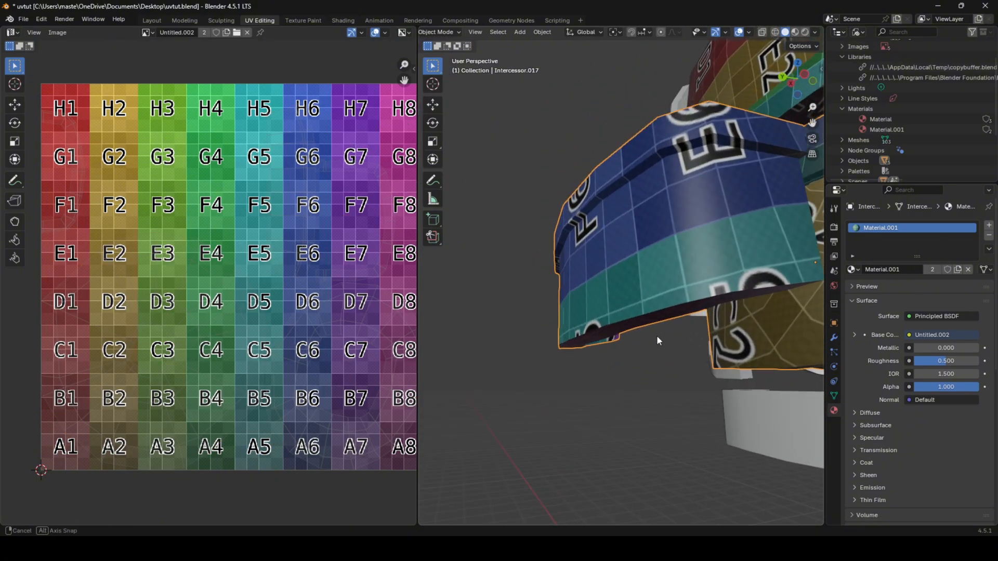
{"action": "middle_click_drag", "start_coordinate": [657, 335], "coordinate": [707, 288]}
- Mark a seam between the side part's raised lip and its main wall, unwrap the mesh and check the texture
{"action": "key", "text": "Tab"}
{"action": "key", "text": "alt+a"}
{"action": "middle_click_drag", "start_coordinate": [594, 285], "coordinate": [669, 285]}
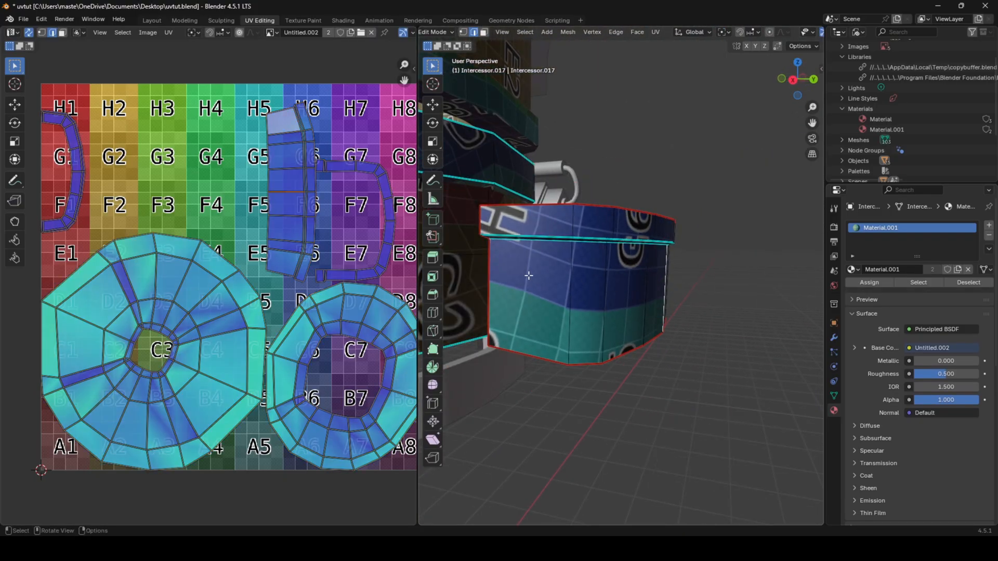
{"action": "middle_click_drag", "start_coordinate": [529, 276], "coordinate": [556, 271]}
{"action": "left_click", "coordinate": [591, 226], "text": "alt"}
{"action": "right_click", "coordinate": [688, 285]}
{"action": "left_click", "coordinate": [688, 285]}
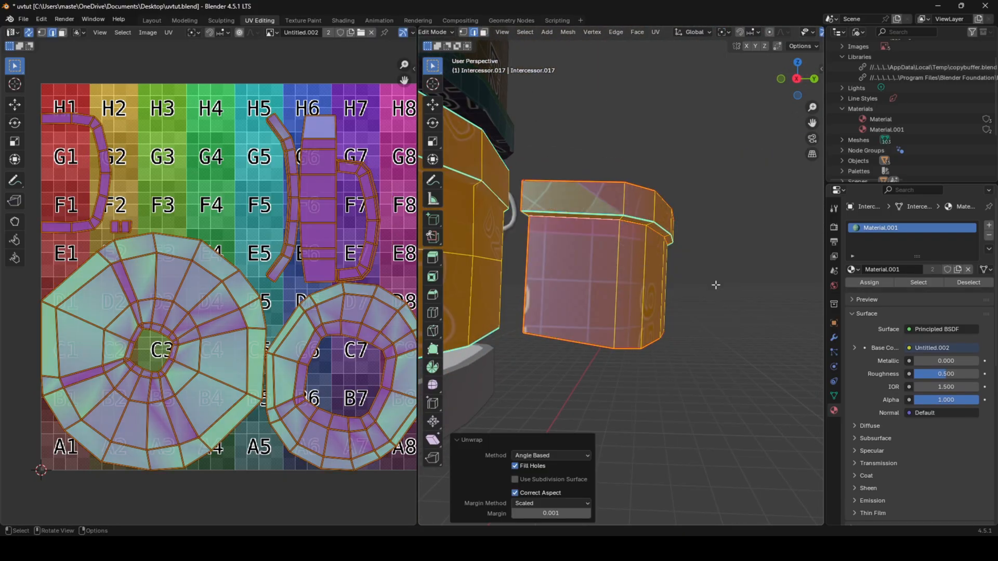
{"action": "key", "text": "Tab"}
{"action": "middle_click_drag", "start_coordinate": [688, 285], "coordinate": [590, 289]}
- Mark a seam along the lower edge of the side part's lip, unwrap the mesh and check the texture around it
{"action": "key", "text": "Tab"}
{"action": "left_click", "coordinate": [650, 245], "text": "alt"}
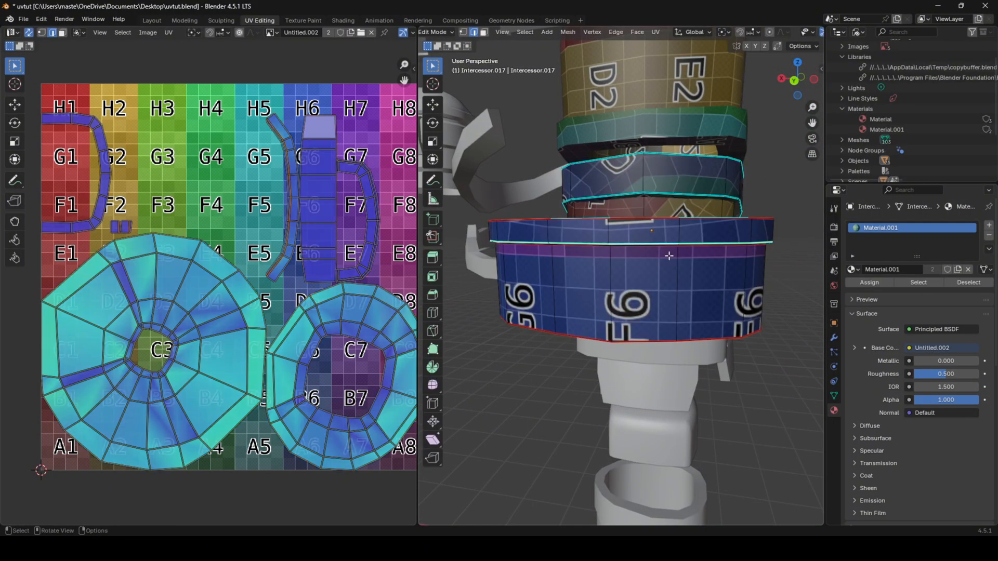
{"action": "right_click", "coordinate": [711, 263]}
{"action": "left_click", "coordinate": [711, 264]}
{"action": "key", "text": "a"}
{"action": "key", "text": "Tab"}
{"action": "middle_click_drag", "start_coordinate": [711, 264], "coordinate": [747, 281]}
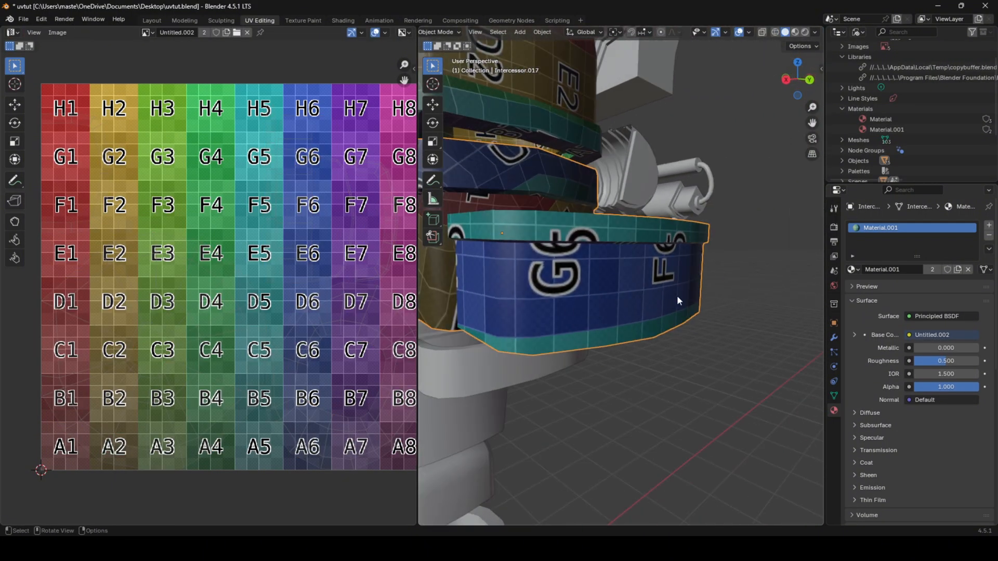
{"action": "middle_click_drag", "start_coordinate": [677, 300], "coordinate": [780, 311]}
{"action": "key", "text": "Tab"}
{"action": "mouse_move", "coordinate": [675, 286]}
{"action": "middle_mouse_down"}
{"action": "mouse_move", "coordinate": [586, 290]}
{"action": "mouse_move", "coordinate": [674, 288]}
{"action": "middle_mouse_up"}
{"action": "key", "text": "Tab"}
{"action": "key", "text": "Tab"}
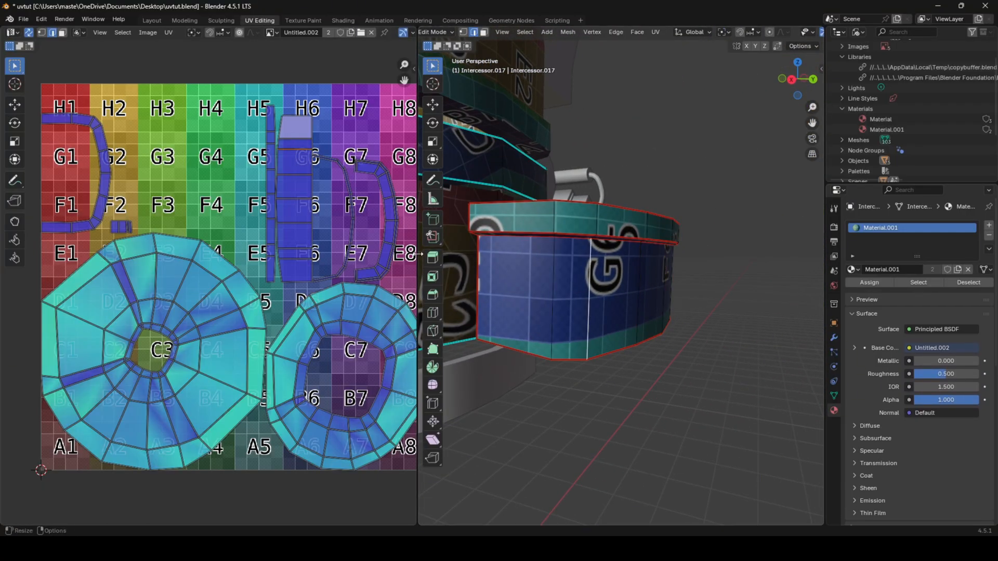
- Select the linked faces of the lower arm piece's upper band and move them clear of the body along Y
{"action": "scroll", "coordinate": [318, 254], "scroll_direction": "down", "scroll_amount": 2}
{"action": "scroll", "coordinate": [514, 269], "scroll_direction": "down", "scroll_amount": 3}
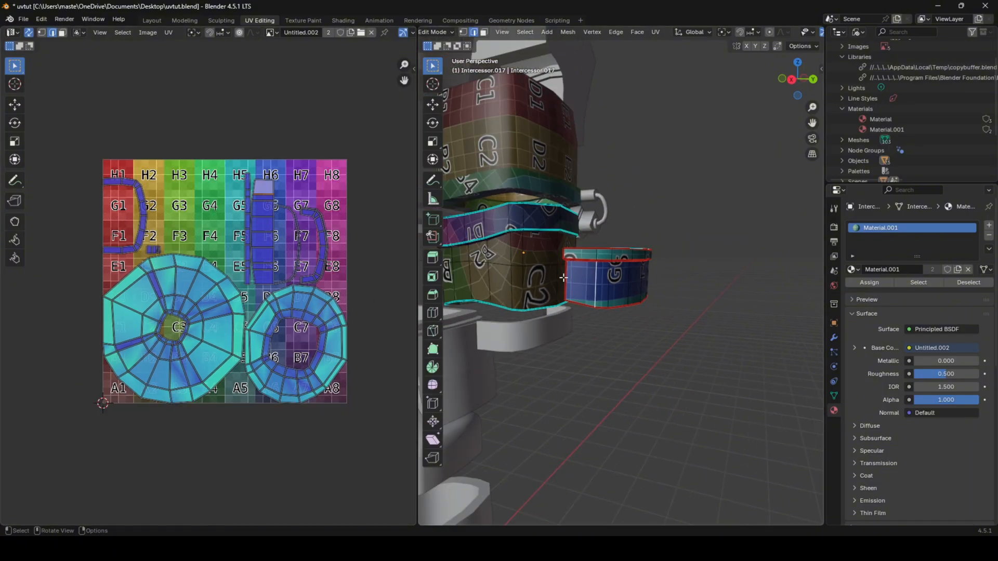
{"action": "middle_click_drag", "start_coordinate": [514, 269], "coordinate": [652, 253]}
{"action": "key", "text": "l"}
{"action": "left_click", "coordinate": [579, 247]}
{"action": "key", "text": "g"}
{"action": "key", "text": "y"}
{"action": "key", "text": "KP_Decimal"}
{"action": "left_click", "coordinate": [624, 220]}
- Mark a vertical seam across the separated upper band, unwrap it and examine its UV island
{"action": "left_click", "coordinate": [534, 336], "text": "alt"}
{"action": "right_click", "coordinate": [656, 336]}
{"action": "left_click", "coordinate": [603, 335]}
{"action": "key", "text": "l"}
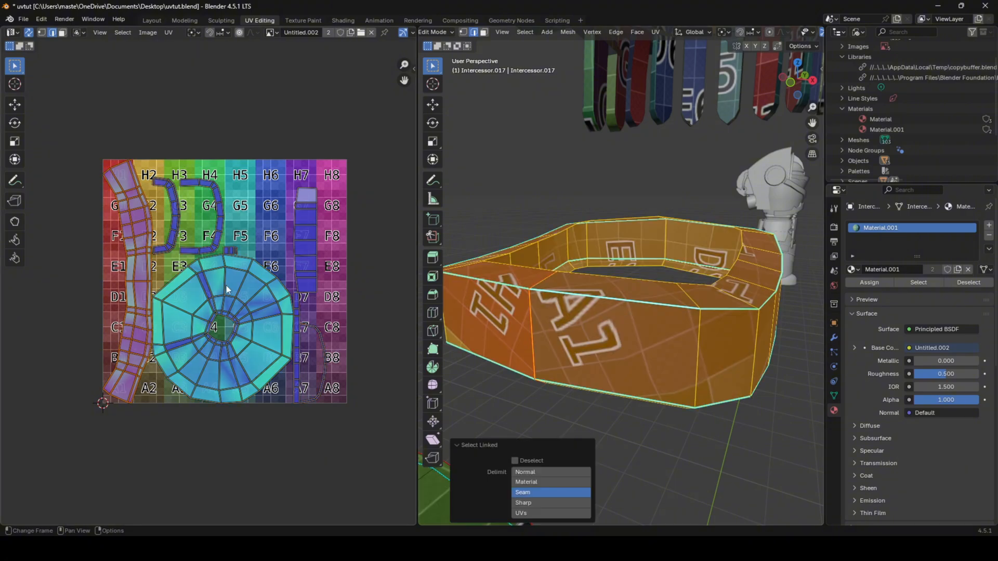
{"action": "key", "text": "alt+a"}
{"action": "scroll", "coordinate": [209, 293], "scroll_direction": "up", "scroll_amount": 1}
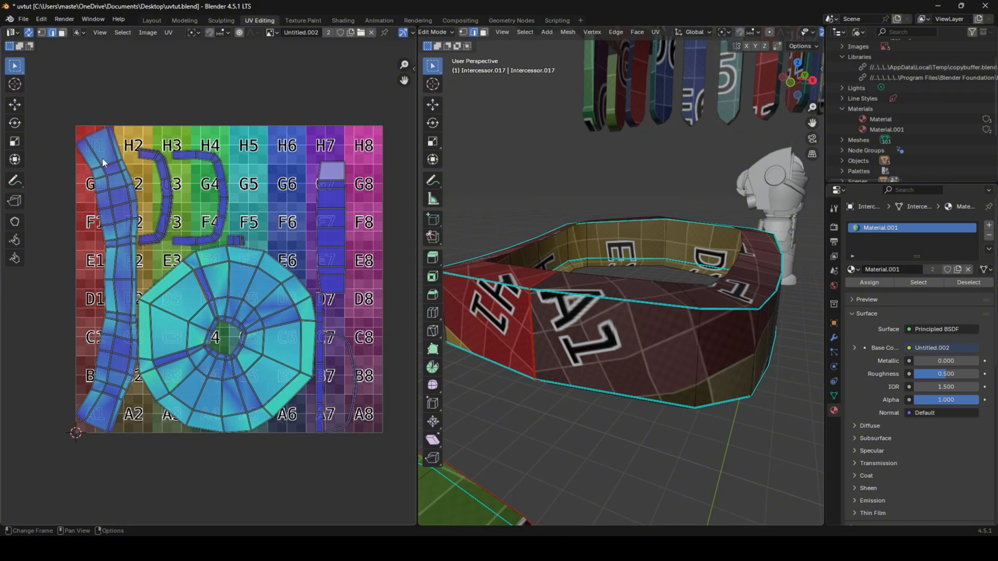
- Mark seams along the upper band's outer edge loops, unwrap the whole mesh and check the band's UV islands
{"action": "right_click", "coordinate": [690, 351]}
{"action": "left_click", "coordinate": [690, 351]}
{"action": "key", "text": "a"}
{"action": "key", "text": "u"}
{"action": "left_click", "coordinate": [691, 351]}
{"action": "key", "text": "Tab"}
{"action": "key", "text": "Tab"}
{"action": "left_click", "coordinate": [279, 281]}
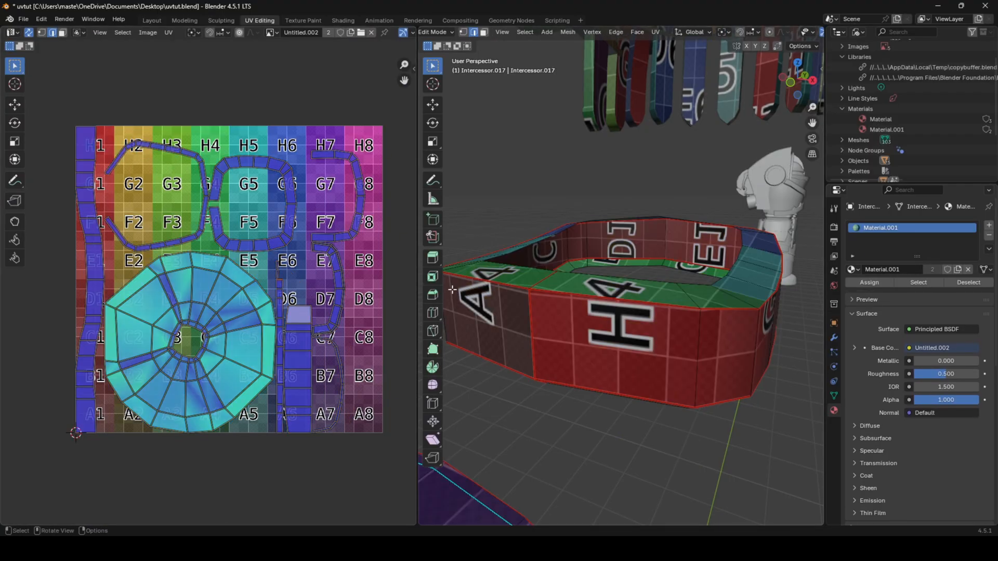
{"action": "key", "text": "ctrl+l"}
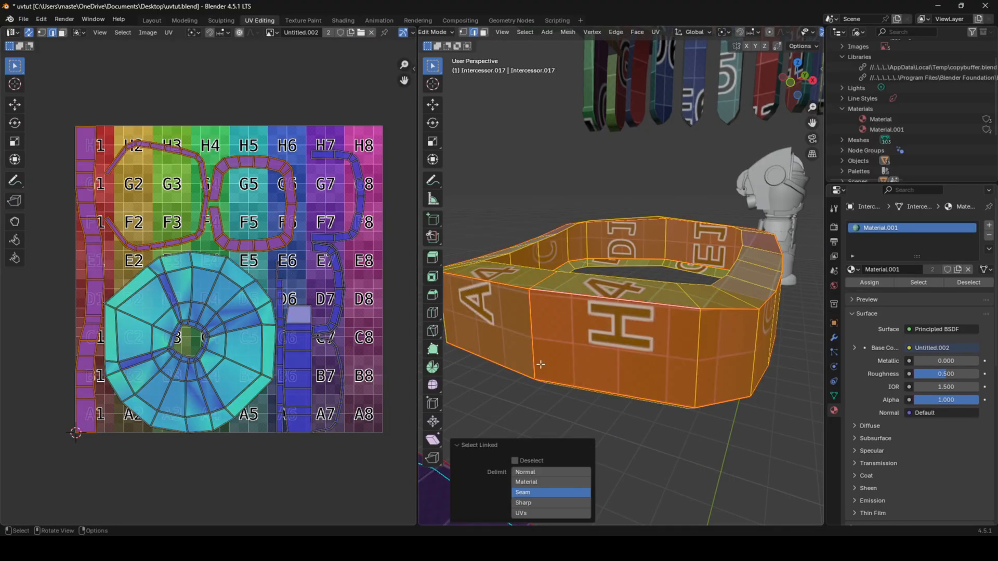
{"action": "key", "text": "alt+a"}
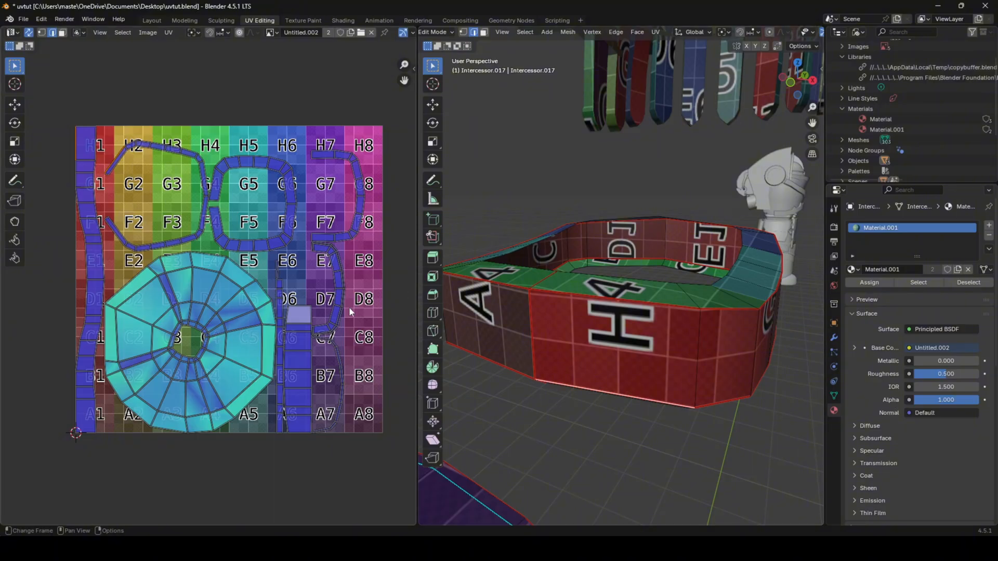
- Mark a seam on the lower arm piece's main body, unwrap the whole mesh and check the checker texture
{"action": "scroll", "coordinate": [497, 286], "scroll_direction": "down", "scroll_amount": 7}
{"action": "scroll", "coordinate": [606, 272], "scroll_direction": "up", "scroll_amount": 8}
{"action": "middle_click_drag", "start_coordinate": [497, 286], "coordinate": [616, 277], "text": "shift"}
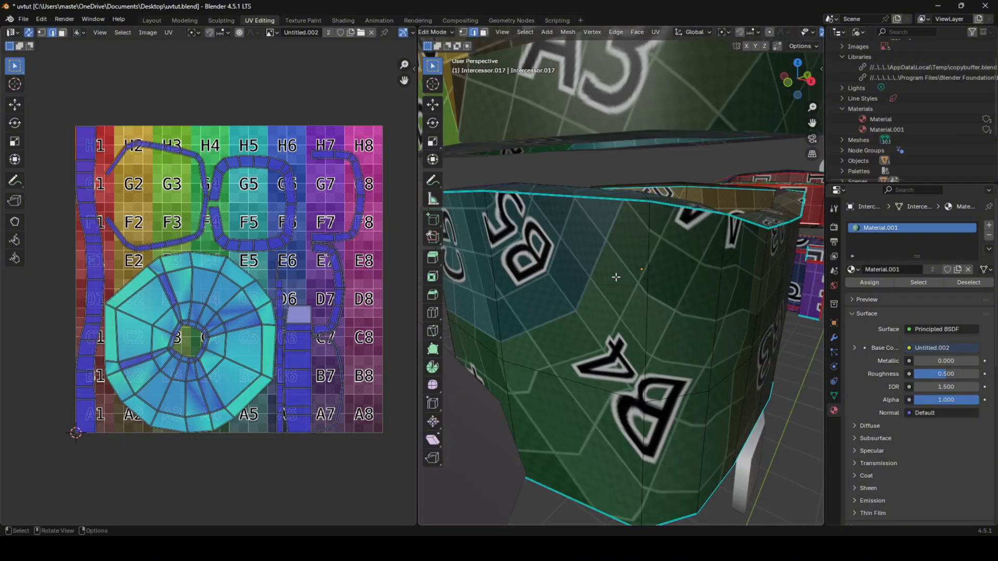
{"action": "right_click", "coordinate": [630, 414]}
{"action": "left_click", "coordinate": [629, 414]}
{"action": "key", "text": "a"}
{"action": "key", "text": "u"}
{"action": "left_click", "coordinate": [642, 333]}
{"action": "key", "text": "Tab"}
{"action": "middle_click_drag", "start_coordinate": [647, 316], "coordinate": [554, 300]}
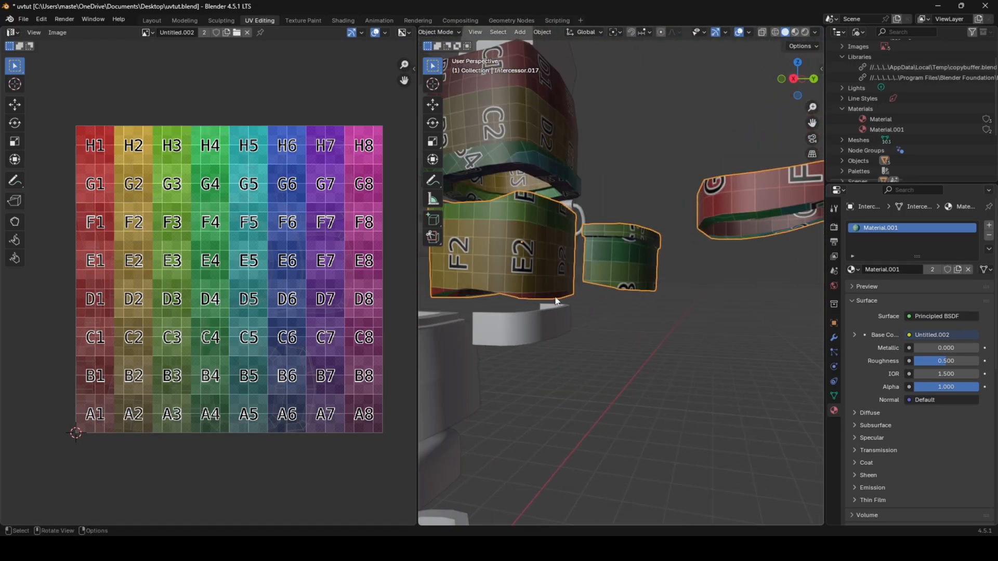
- Try to move the lower arm piece's small side block along X by its seam-delimited linked faces
{"action": "key", "text": "Tab"}
{"action": "key", "text": "alt+a"}
{"action": "key", "text": "a"}
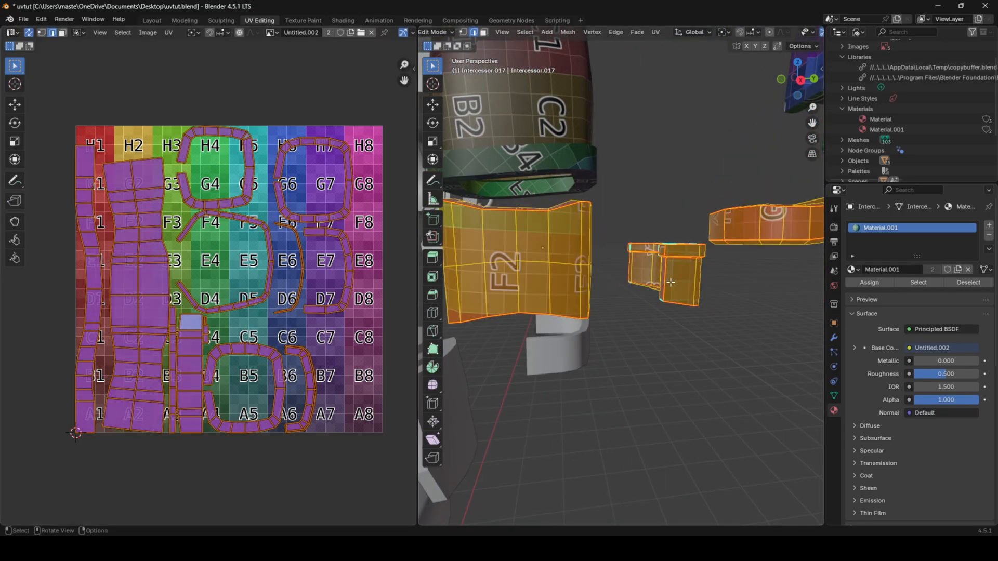
{"action": "scroll", "coordinate": [674, 283], "scroll_direction": "down", "scroll_amount": 4}
{"action": "key", "text": "Tab"}
{"action": "key", "text": "Tab"}
{"action": "key", "text": "alt+a"}
{"action": "key", "text": "l"}
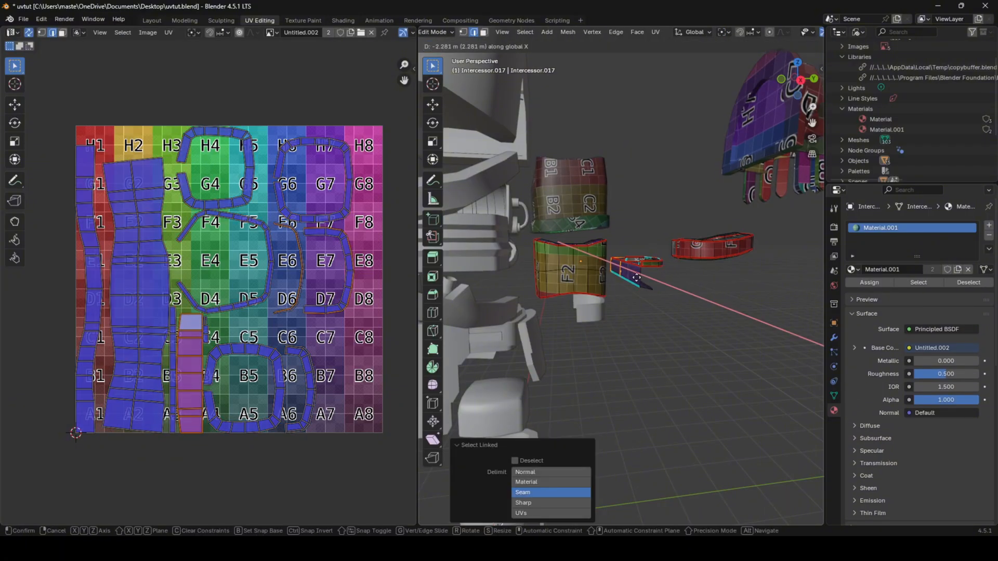
- Select all linked faces of the small side block and move it back onto the lower arm piece along Y
{"action": "key", "text": "alt+a"}
{"action": "key", "text": "l"}
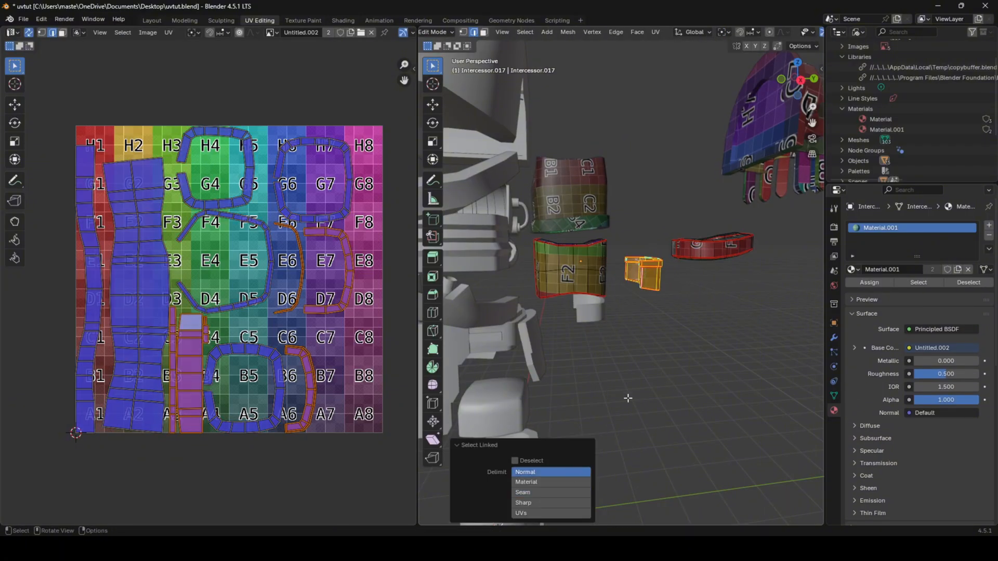
{"action": "middle_click_drag", "start_coordinate": [709, 286], "coordinate": [709, 314]}
{"action": "key", "text": "g"}
{"action": "key", "text": "y"}
{"action": "left_click", "coordinate": [668, 309]}
{"action": "key", "text": "alt+a"}
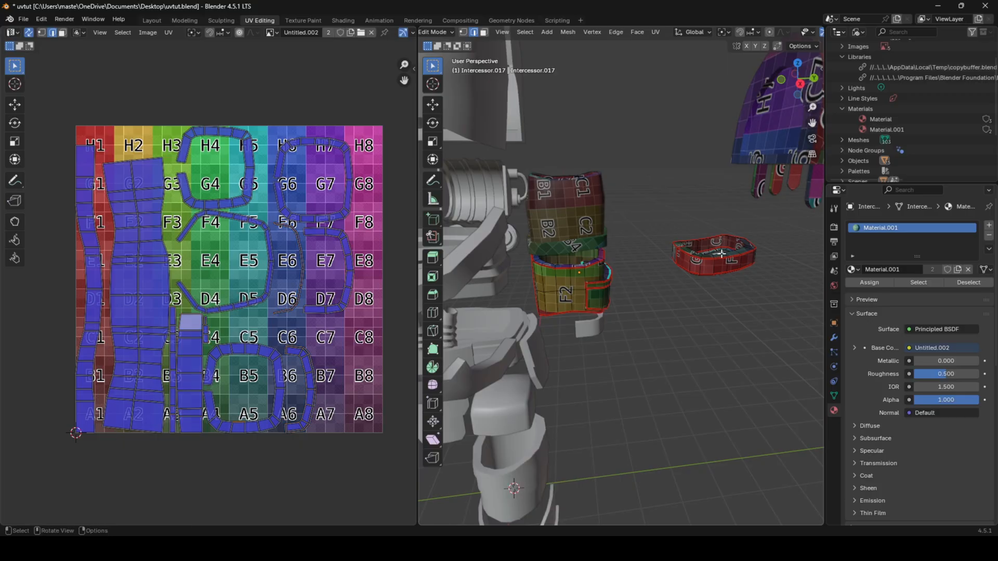
- Select the linked faces of the separated upper band and move it back onto the lower arm piece along Y
{"action": "key", "text": "l"}
{"action": "key", "text": "g"}
{"action": "key", "text": "y"}
{"action": "left_click", "coordinate": [570, 281]}
{"action": "key", "text": "Tab"}
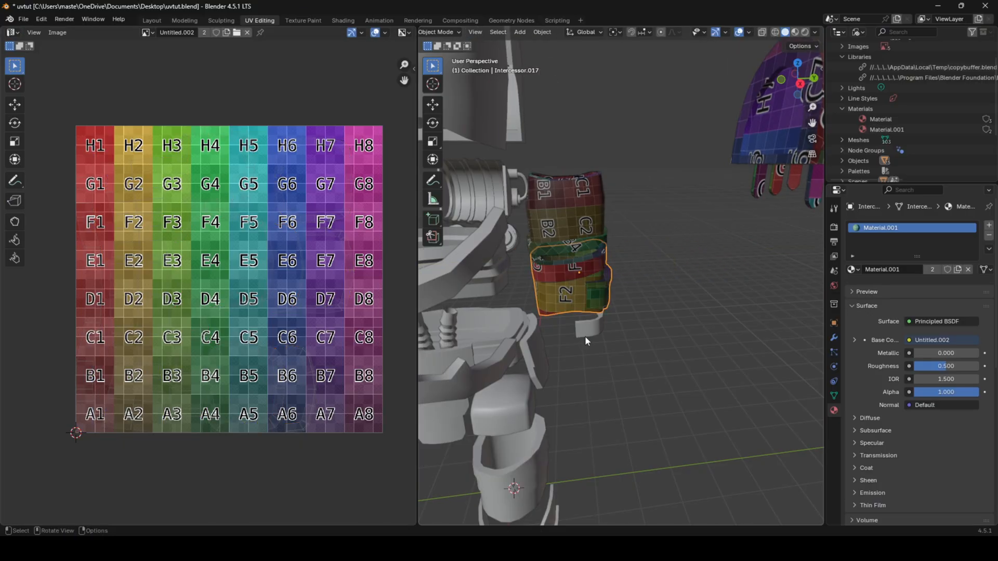
- Select the small curved clip below the lower arm piece and assign Material.001 to it
{"action": "left_click", "coordinate": [587, 335]}
{"action": "key", "text": "KP_Decimal"}
{"action": "key", "text": "Tab"}
{"action": "key", "text": "alt+a"}
{"action": "middle_click_drag", "start_coordinate": [653, 292], "coordinate": [691, 285]}
{"action": "key", "text": "Tab"}
{"action": "left_click", "coordinate": [852, 270]}
{"action": "left_click", "coordinate": [882, 295]}
{"action": "scroll", "coordinate": [623, 273], "scroll_direction": "down", "scroll_amount": 5}
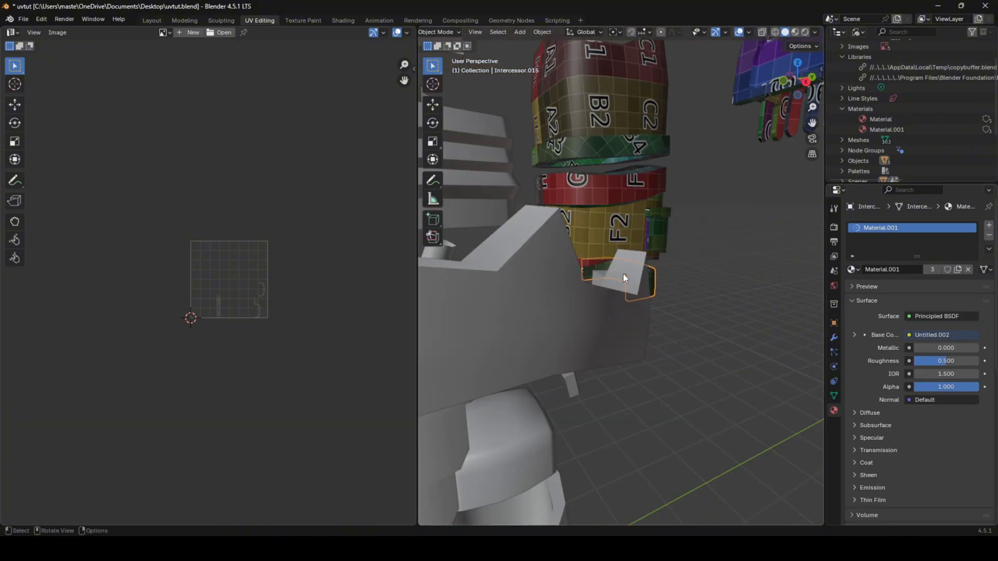
- Move the shoulder pad and its hanging strips -5 m along Y and compare their checker scale with the arm's
{"action": "scroll", "coordinate": [696, 229], "scroll_direction": "down", "scroll_amount": 4}
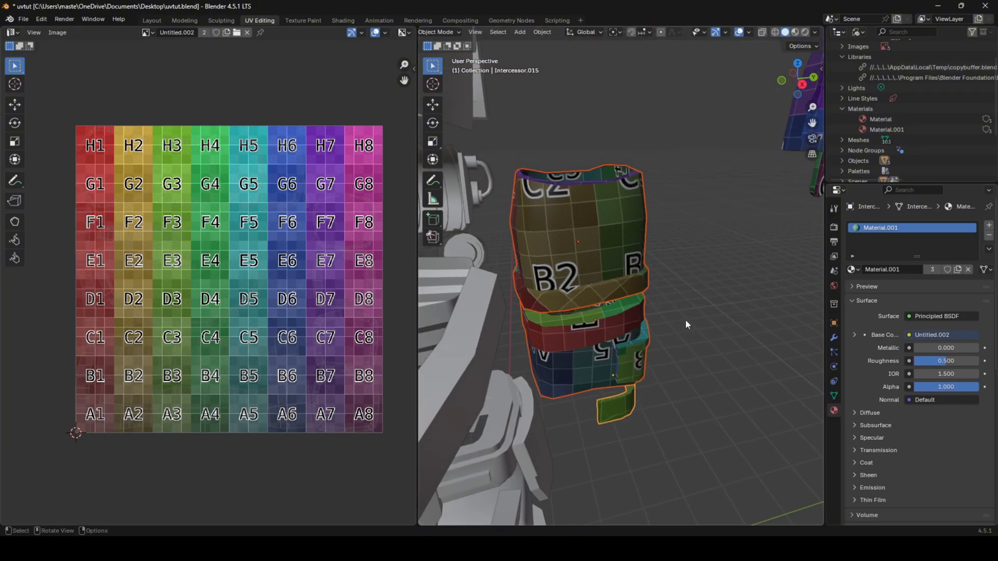
{"action": "key", "text": "shift+d"}
{"action": "key", "text": "y"}
{"action": "left_click", "coordinate": [647, 279], "text": "ctrl"}
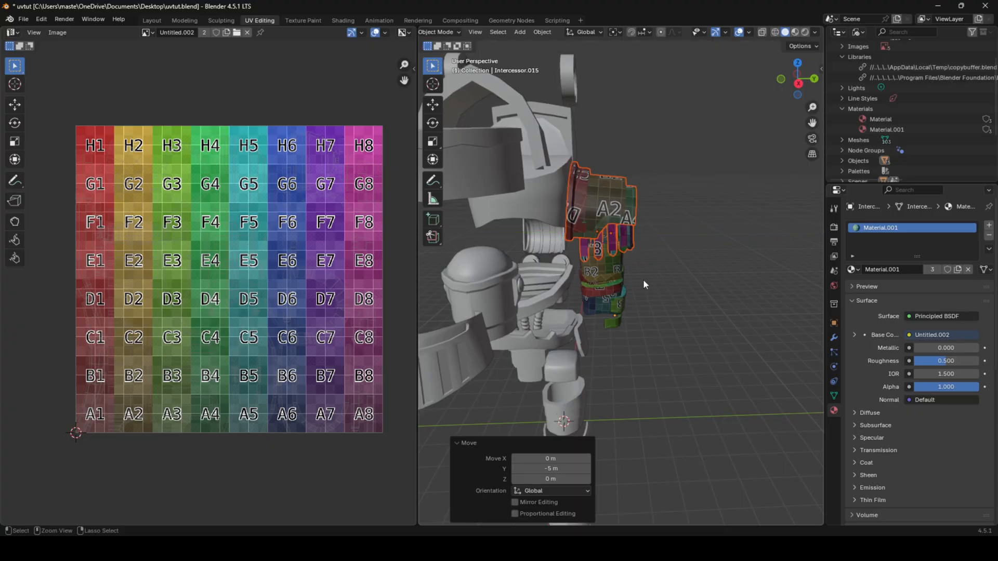
{"action": "scroll", "coordinate": [623, 255], "scroll_direction": "up", "scroll_amount": 7}
{"action": "middle_click_drag", "start_coordinate": [597, 230], "coordinate": [640, 276], "text": "shift"}
{"action": "mouse_move", "coordinate": [634, 223]}
{"action": "middle_mouse_down"}
{"action": "mouse_move", "coordinate": [637, 207]}
{"action": "mouse_move", "coordinate": [629, 213]}
{"action": "middle_mouse_up"}
{"action": "scroll", "coordinate": [626, 217], "scroll_direction": "down", "scroll_amount": 3}
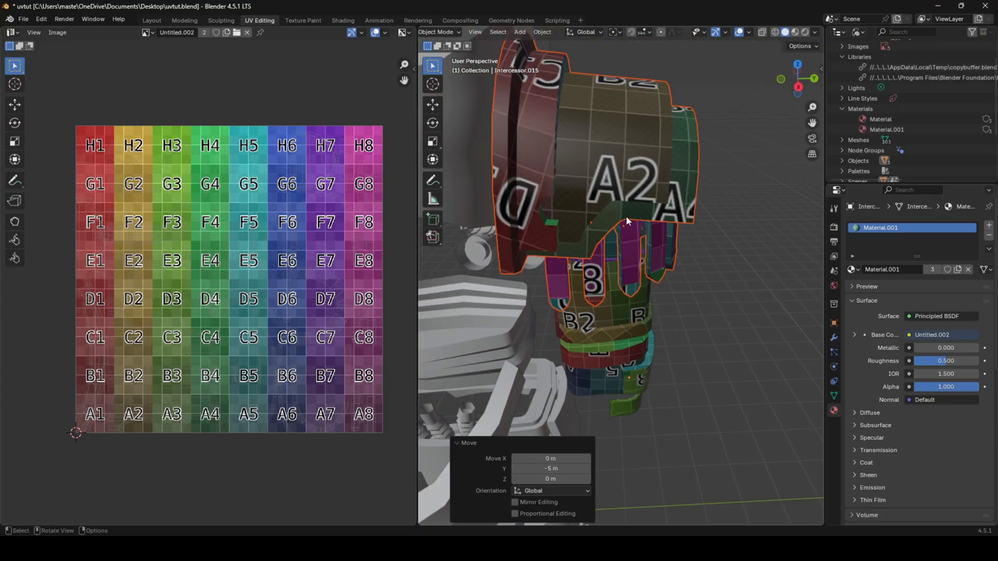
- Move the shoulder pad and its hanging strips back out along Y, clear of the arm
{"action": "scroll", "coordinate": [597, 130], "scroll_direction": "down", "scroll_amount": 5}
{"action": "key", "text": "g"}
{"action": "key", "text": "x"}
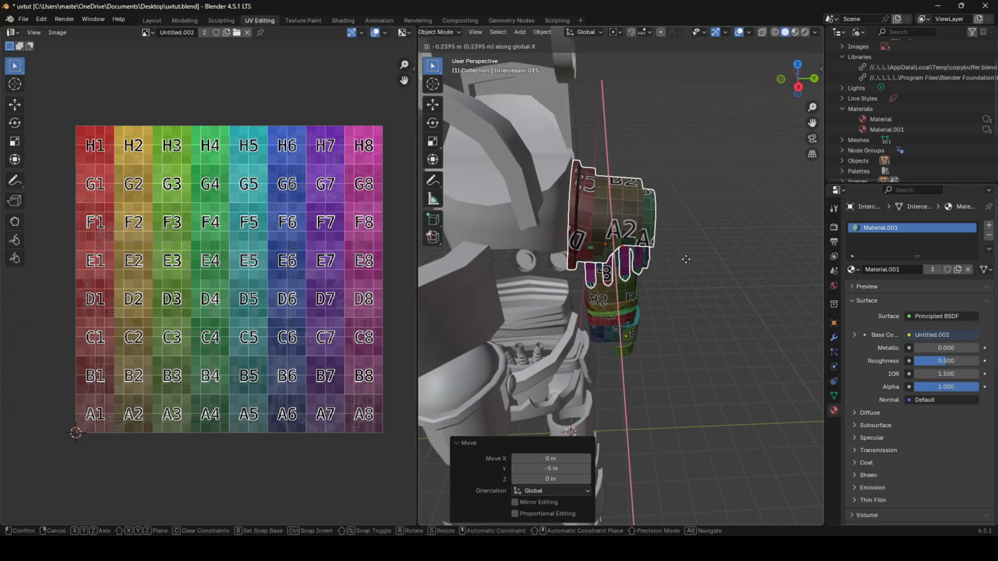
{"action": "key", "text": "y"}
{"action": "left_click", "coordinate": [812, 268]}
- Mark seams along the curved clip's outer face edges and unwrap the whole mesh
{"action": "middle_click_drag", "start_coordinate": [694, 351], "coordinate": [688, 307]}
{"action": "scroll", "coordinate": [688, 309], "scroll_direction": "up", "scroll_amount": 4}
{"action": "left_click", "coordinate": [635, 397]}
{"action": "scroll", "coordinate": [672, 303], "scroll_direction": "up", "scroll_amount": 4}
{"action": "middle_click_drag", "start_coordinate": [647, 383], "coordinate": [658, 304], "text": "shift"}
{"action": "key", "text": "Tab"}
{"action": "scroll", "coordinate": [653, 330], "scroll_direction": "up", "scroll_amount": 2}
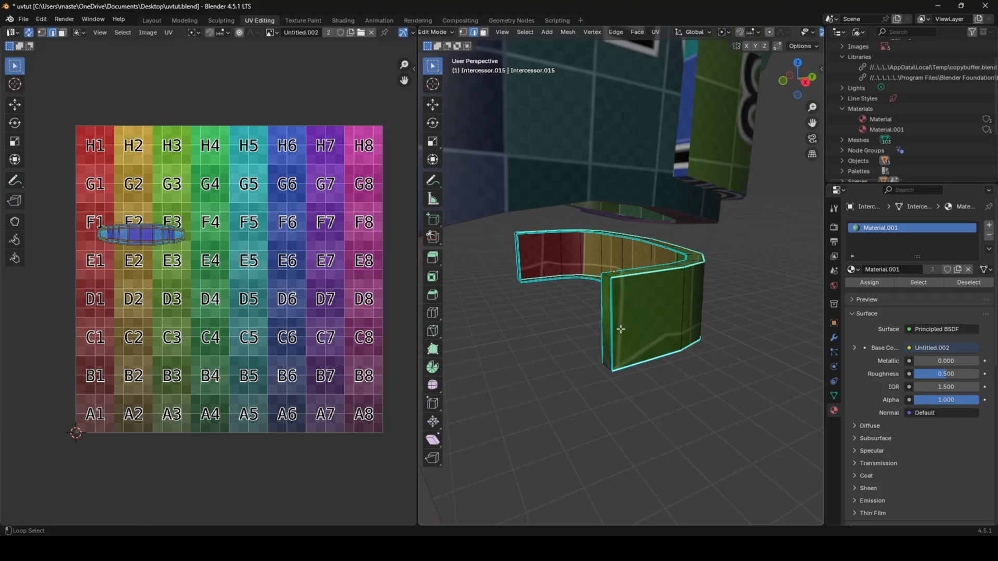
{"action": "key", "text": "a"}
{"action": "key", "text": "u"}
{"action": "left_click", "coordinate": [693, 286]}
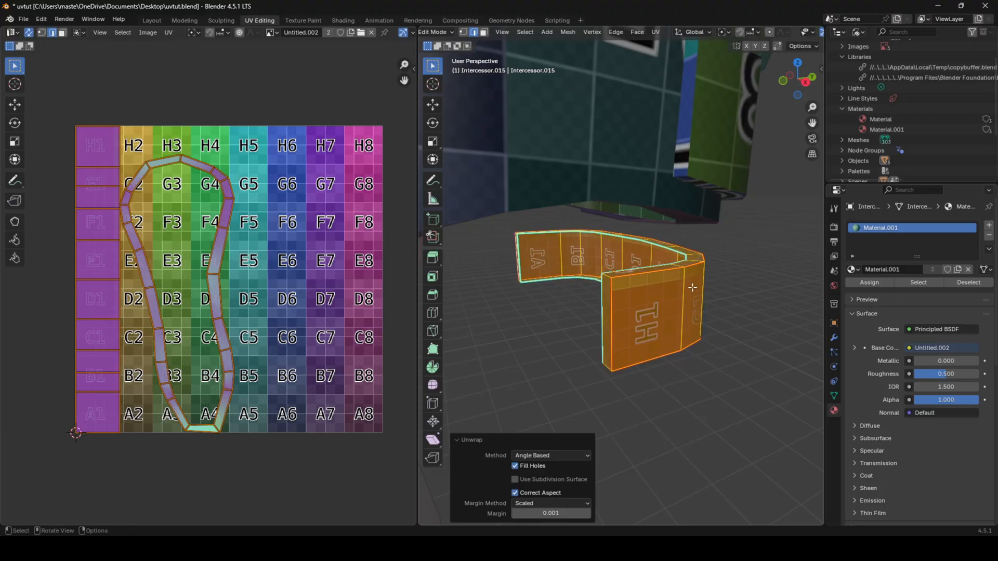
- Check the checker texture on the curved clip and its linked faces from several sides
{"action": "key", "text": "Tab"}
{"action": "middle_click_drag", "start_coordinate": [692, 286], "coordinate": [603, 274]}
{"action": "key", "text": "Tab"}
{"action": "left_click", "coordinate": [516, 257]}
{"action": "key", "text": "l"}
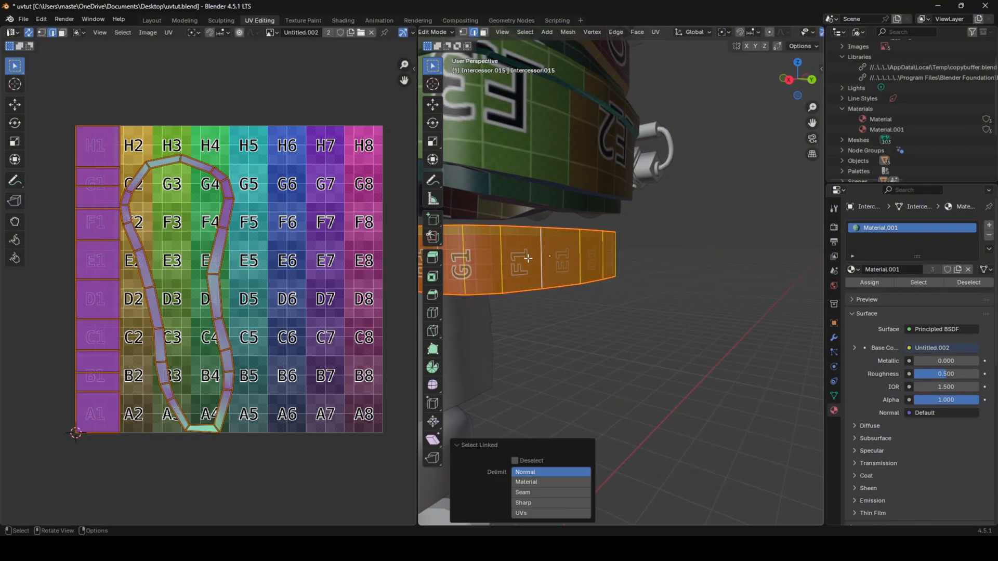
{"action": "left_click", "coordinate": [553, 271]}
{"action": "middle_click_drag", "start_coordinate": [522, 257], "coordinate": [597, 302]}
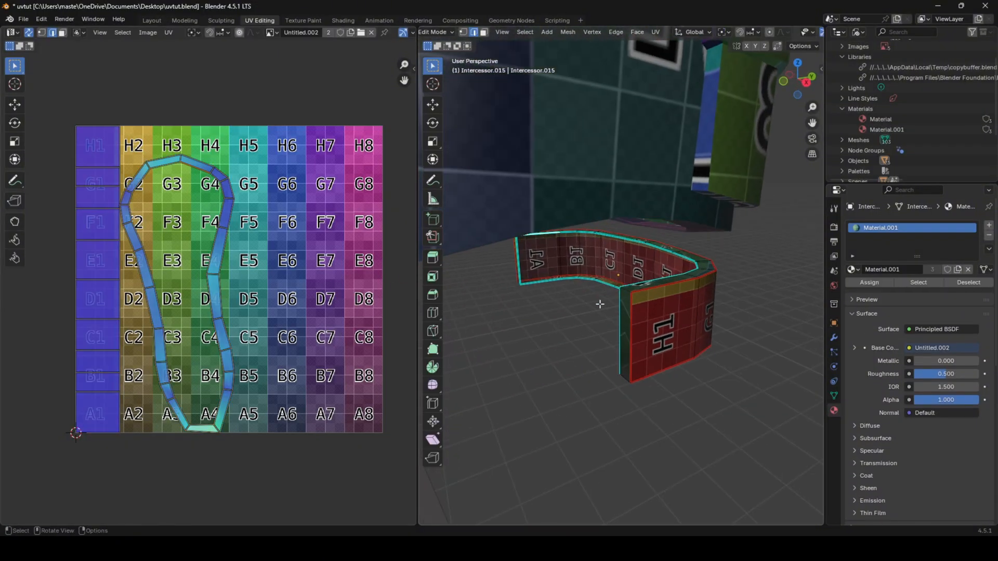
- Mark a seam across the clip's rim at its near end corner and unwrap the whole mesh
{"action": "scroll", "coordinate": [597, 301], "scroll_direction": "up", "scroll_amount": 2}
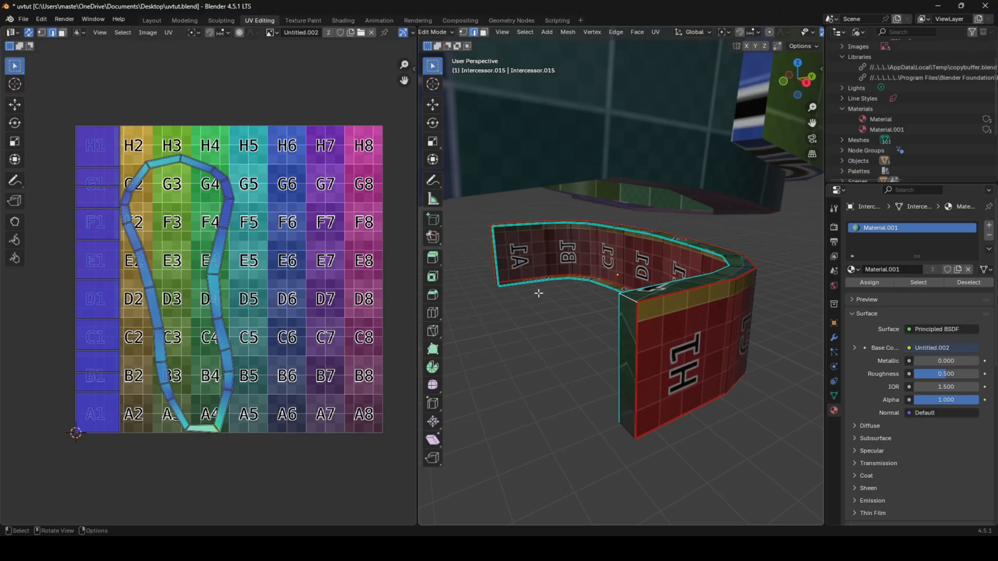
{"action": "right_click", "coordinate": [669, 337]}
{"action": "left_click", "coordinate": [668, 337]}
{"action": "key", "text": "a"}
{"action": "key", "text": "u"}
{"action": "left_click", "coordinate": [669, 337]}
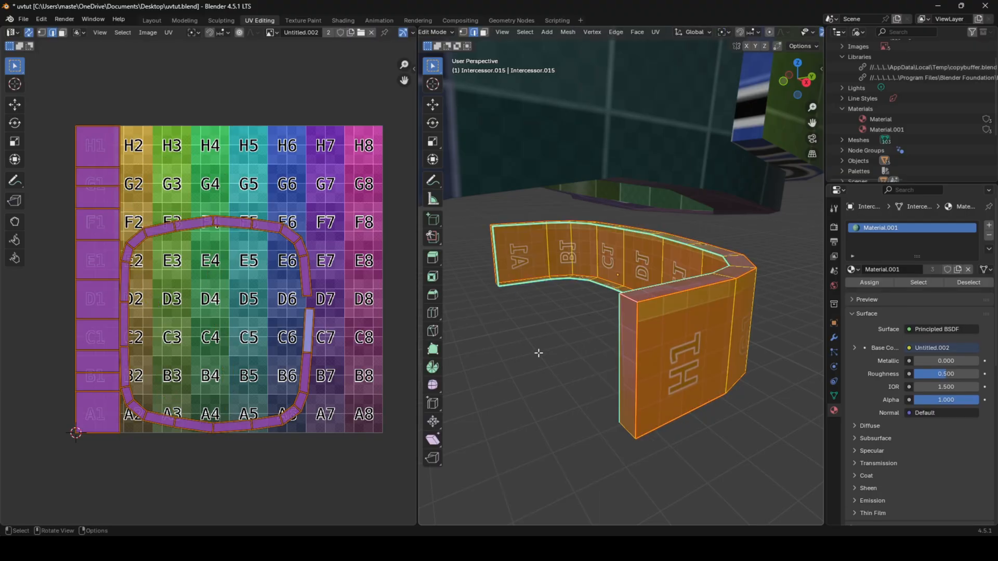
- Try a second seam on the short bottom edge at the clip's end, unwrap everything and inspect the rim islands
{"action": "left_click", "coordinate": [624, 409]}
{"action": "left_click", "coordinate": [627, 431]}
{"action": "middle_click_drag", "start_coordinate": [626, 432], "coordinate": [755, 419]}
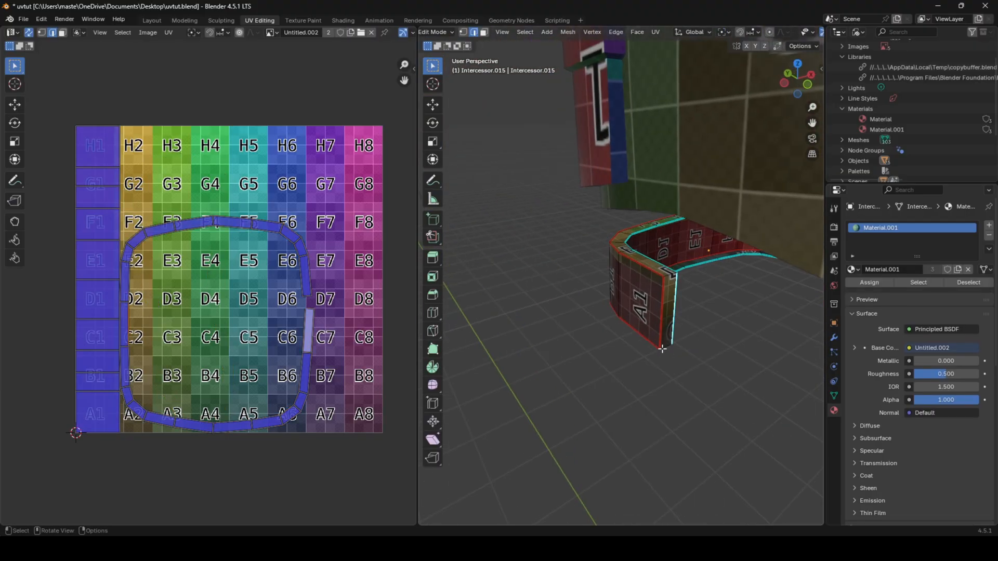
{"action": "left_click", "coordinate": [665, 348]}
{"action": "right_click", "coordinate": [695, 329]}
{"action": "left_click", "coordinate": [695, 329]}
{"action": "key", "text": "a"}
{"action": "key", "text": "u"}
{"action": "left_click", "coordinate": [695, 330]}
{"action": "key", "text": "Tab"}
{"action": "key", "text": "Tab"}
{"action": "left_click", "coordinate": [308, 334]}
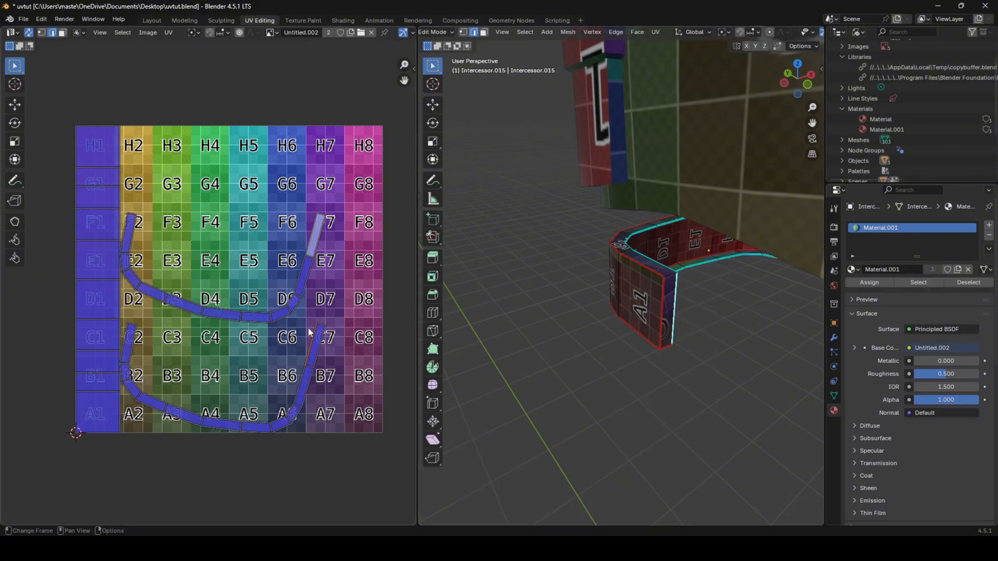
{"action": "scroll", "coordinate": [367, 255], "scroll_direction": "up", "scroll_amount": 2}
{"action": "scroll", "coordinate": [237, 416], "scroll_direction": "down", "scroll_amount": 1}
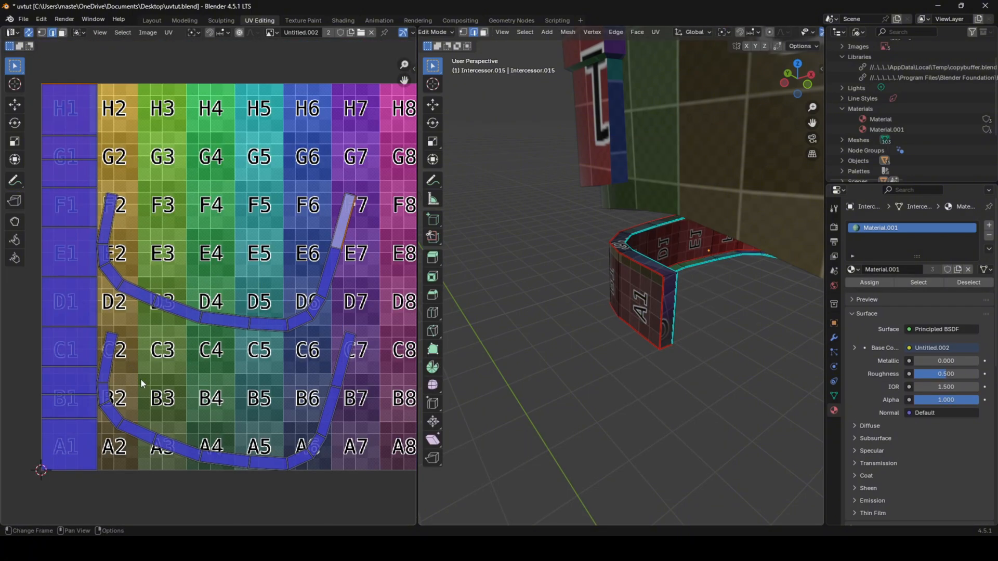
- Clear the second rim seam at the clip's end and unwrap the whole mesh again
{"action": "middle_click_drag", "start_coordinate": [652, 293], "coordinate": [545, 280]}
{"action": "left_click", "coordinate": [496, 295]}
{"action": "right_click", "coordinate": [598, 297]}
{"action": "left_click", "coordinate": [598, 295]}
{"action": "key", "text": "a"}
{"action": "key", "text": "u"}
{"action": "left_click", "coordinate": [595, 298]}
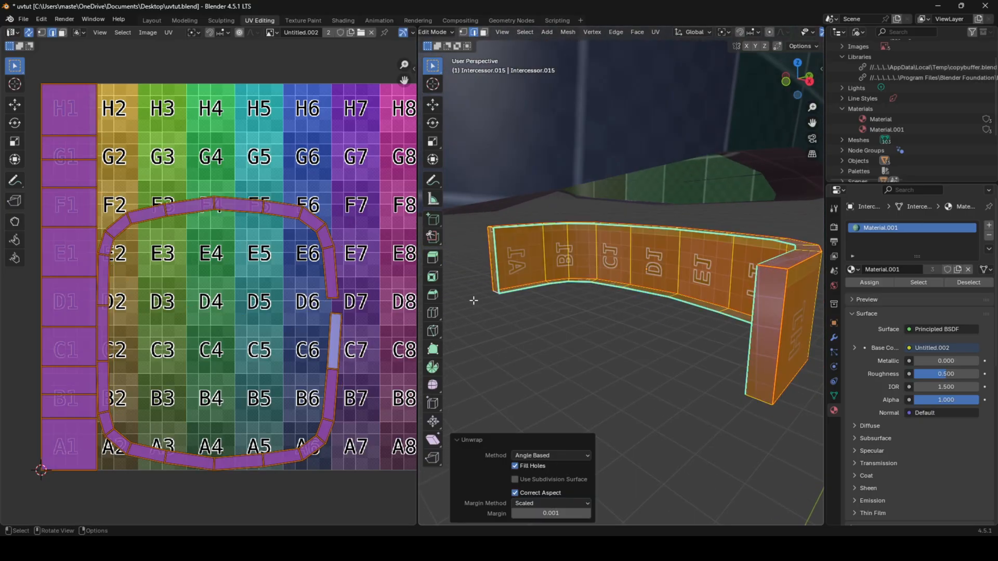
{"action": "key", "text": "Tab"}
{"action": "key", "text": "Tab"}
{"action": "middle_click_drag", "start_coordinate": [494, 293], "coordinate": [561, 318]}
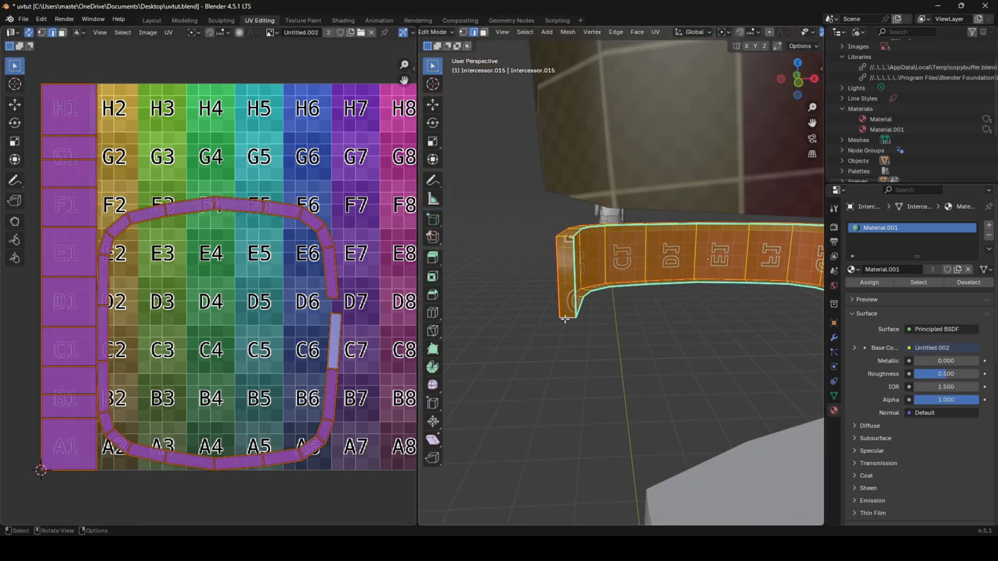
- Clear the seam from the selected short bottom edge at the clip's other end
{"action": "left_click", "coordinate": [566, 315]}
{"action": "key", "text": "a"}
{"action": "right_click", "coordinate": [600, 315]}
{"action": "left_click", "coordinate": [568, 316]}
{"action": "right_click", "coordinate": [600, 305]}
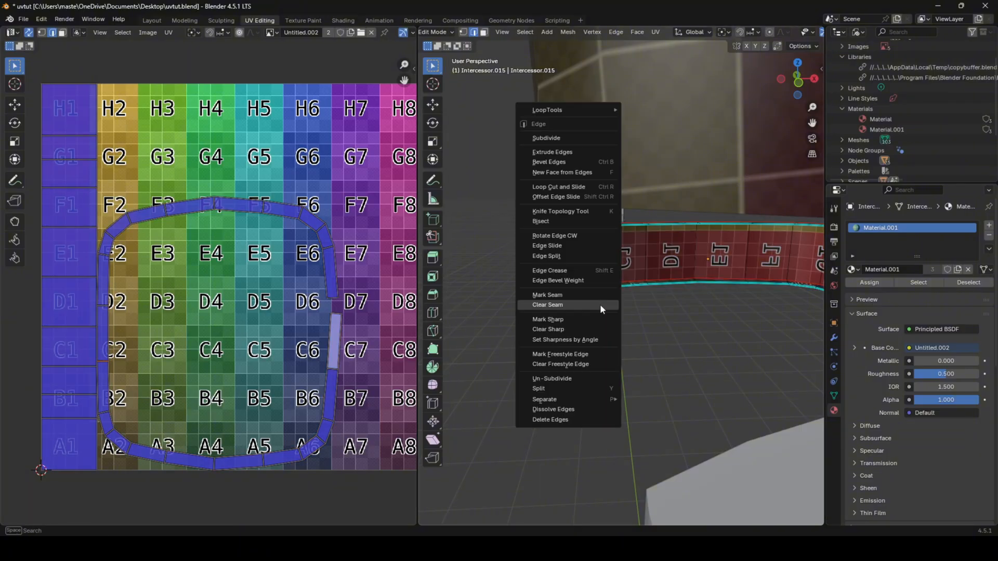
{"action": "left_click", "coordinate": [601, 306]}
- Mark a seam on the bottom corner edge at the clip's other end and unwrap the whole mesh
{"action": "key", "text": "a"}
{"action": "left_click", "coordinate": [562, 312]}
{"action": "left_click", "coordinate": [568, 318]}
{"action": "right_click", "coordinate": [584, 307]}
{"action": "left_click", "coordinate": [585, 297]}
{"action": "key", "text": "a"}
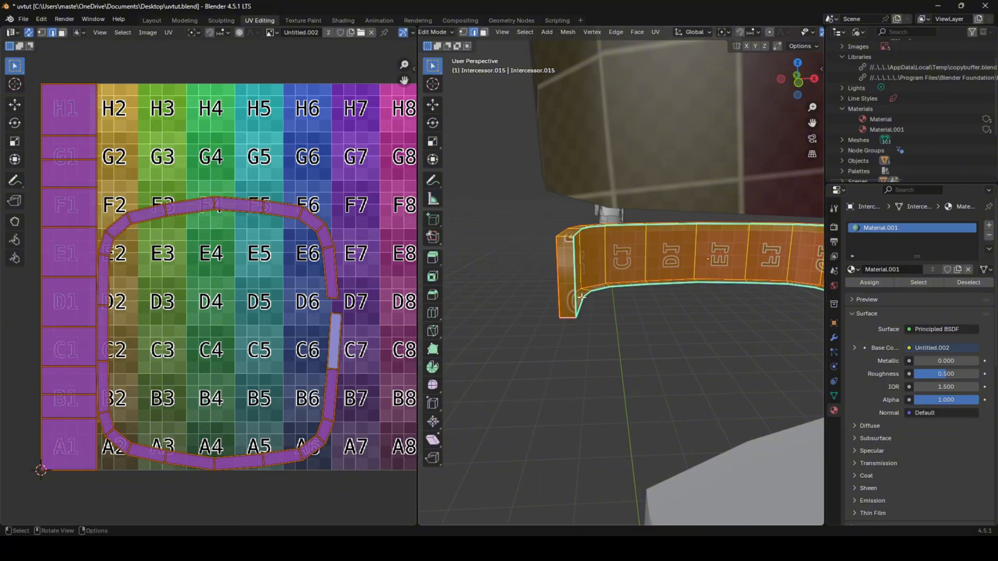
{"action": "key", "text": "u"}
{"action": "left_click", "coordinate": [581, 297]}
{"action": "scroll", "coordinate": [561, 286], "scroll_direction": "down", "scroll_amount": 4}
{"action": "middle_click_drag", "start_coordinate": [562, 285], "coordinate": [509, 289]}
{"action": "scroll", "coordinate": [582, 289], "scroll_direction": "down", "scroll_amount": 3}
{"action": "key", "text": "Tab"}
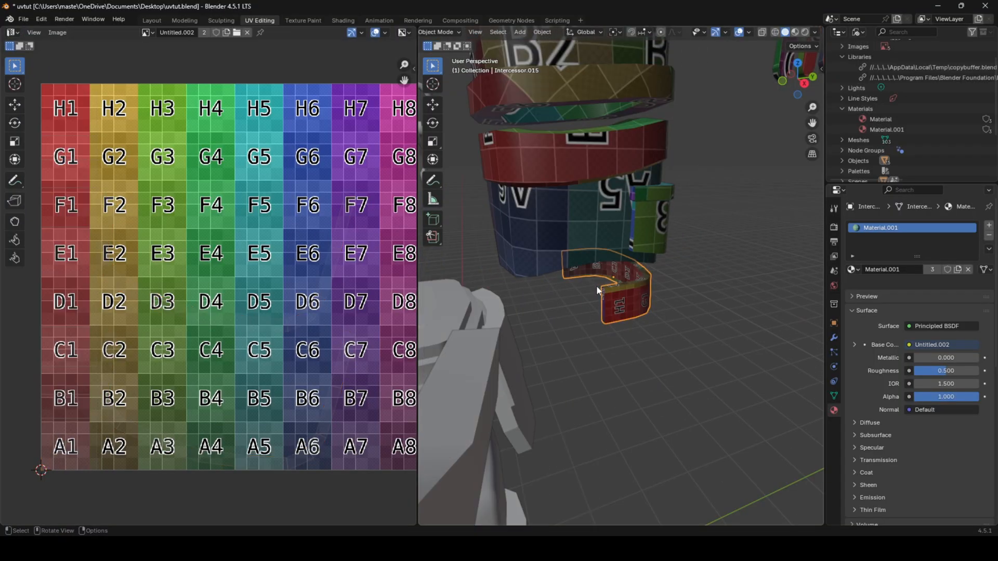
- Select the arm pieces together with the clip and unwrap them all in one shared layout
{"action": "middle_click_drag", "start_coordinate": [597, 290], "coordinate": [551, 284]}
{"action": "left_click_drag", "start_coordinate": [652, 291], "coordinate": [613, 171]}
{"action": "key", "text": "Tab"}
{"action": "key", "text": "u"}
{"action": "left_click", "coordinate": [715, 220]}
{"action": "key", "text": "Tab"}
- Select the shoulder pad with its hanging strips and move them -4 m along Y over the arm
{"action": "middle_click_drag", "start_coordinate": [715, 221], "coordinate": [675, 260]}
{"action": "scroll", "coordinate": [675, 260], "scroll_direction": "up", "scroll_amount": 4}
{"action": "scroll", "coordinate": [660, 218], "scroll_direction": "down", "scroll_amount": 7}
{"action": "left_click", "coordinate": [659, 208]}
{"action": "left_click_drag", "start_coordinate": [659, 206], "coordinate": [720, 174]}
{"action": "type", "text": "gxy-4"}
{"action": "key", "text": "Return"}
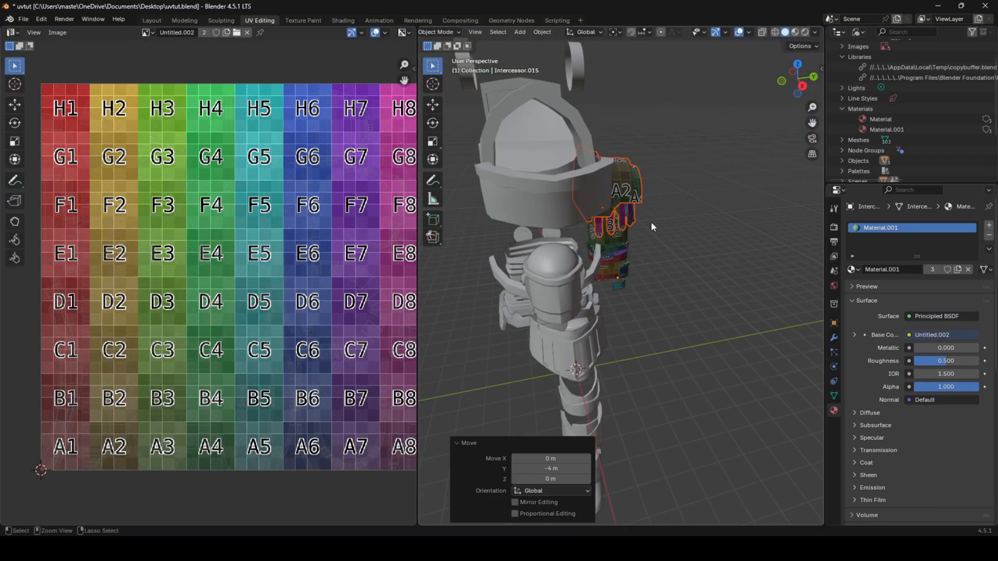
- Compare the checker scale of the shoulder pad, hanging strips and arm pieces from several angles
{"action": "scroll", "coordinate": [680, 225], "scroll_direction": "up", "scroll_amount": 7}
{"action": "middle_click_drag", "start_coordinate": [696, 226], "coordinate": [715, 311]}
{"action": "scroll", "coordinate": [715, 301], "scroll_direction": "down", "scroll_amount": 3}
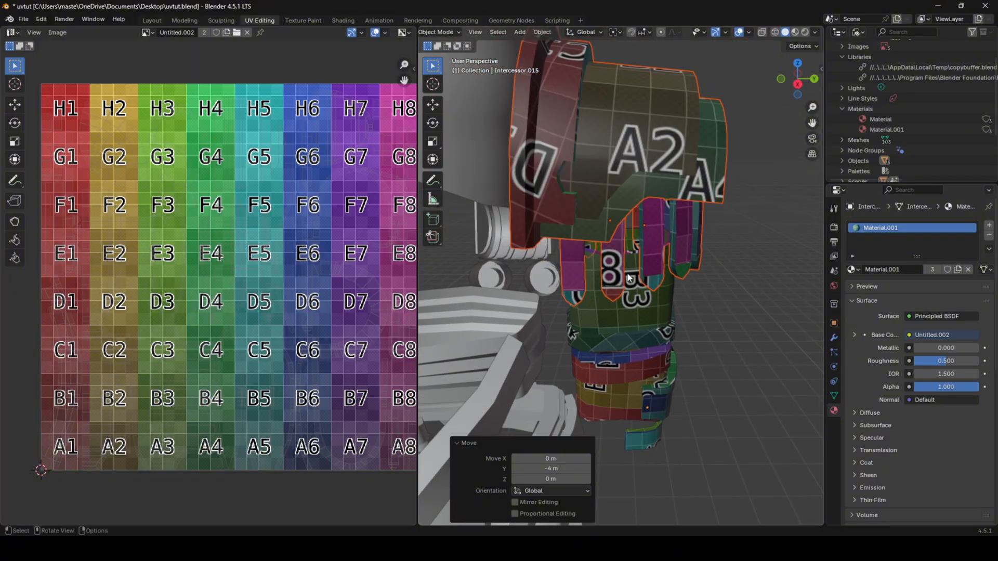
{"action": "middle_click_drag", "start_coordinate": [622, 207], "coordinate": [627, 224]}
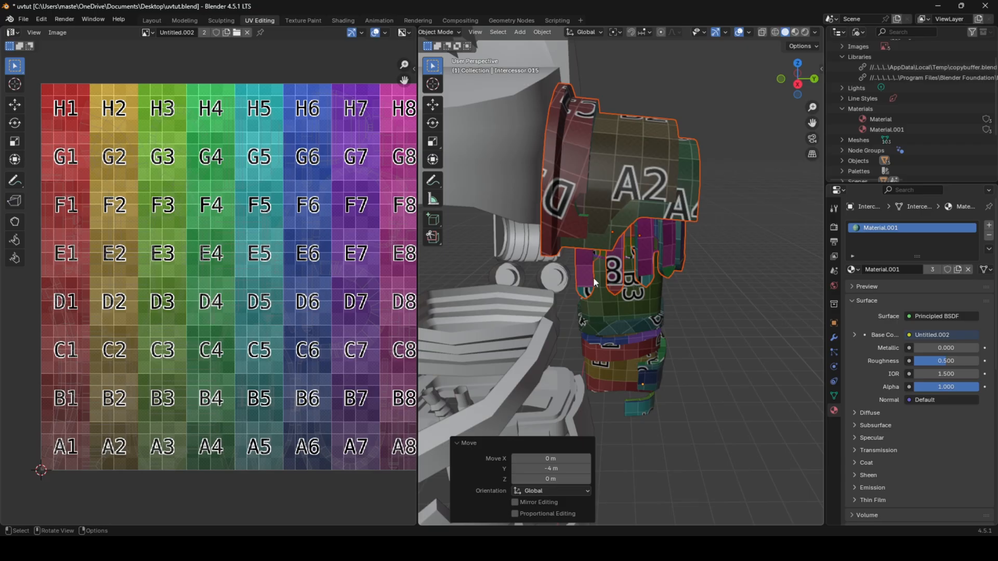
{"action": "middle_click_drag", "start_coordinate": [668, 197], "coordinate": [595, 268]}
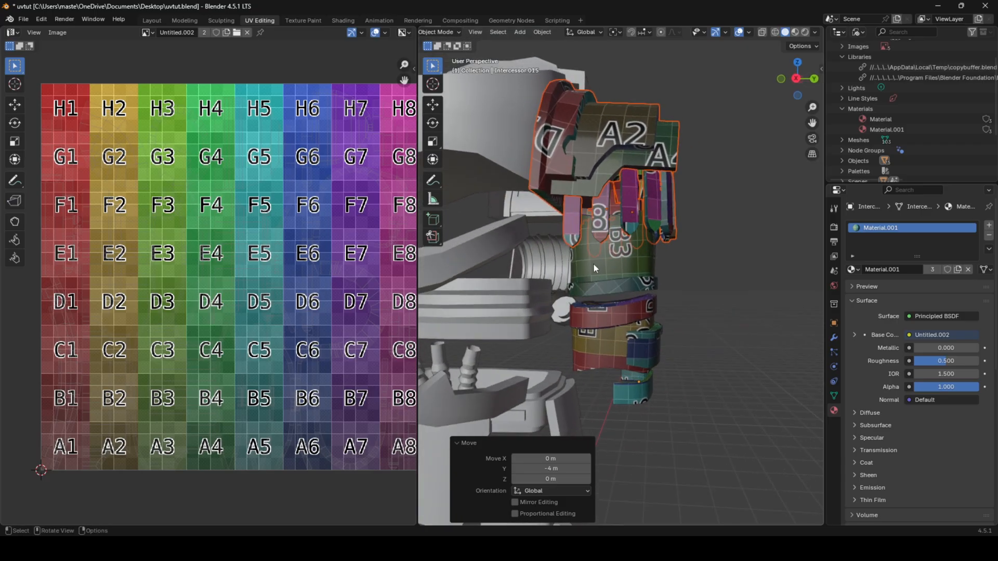
{"action": "scroll", "coordinate": [670, 355], "scroll_direction": "down", "scroll_amount": 2}
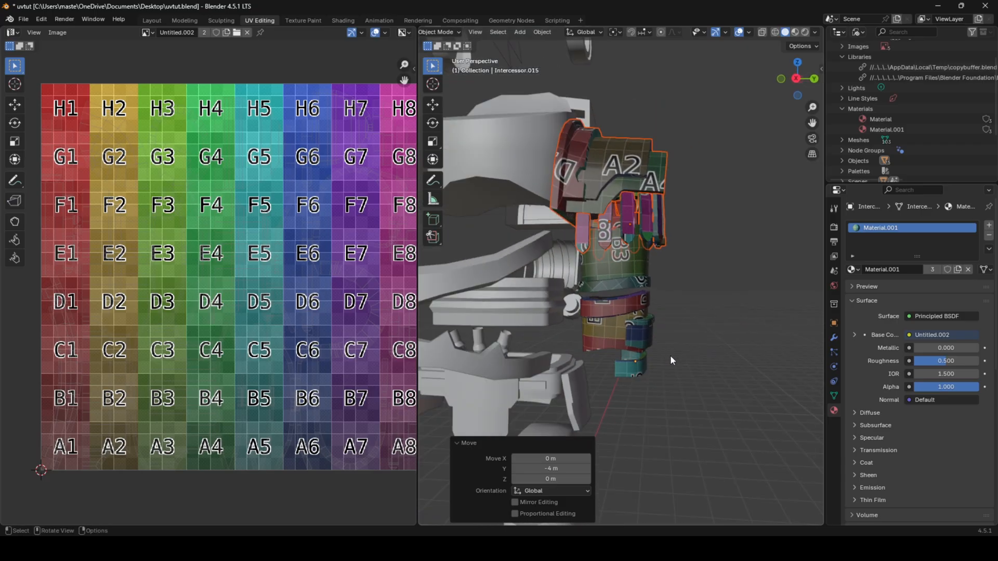
{"action": "middle_click_drag", "start_coordinate": [670, 354], "coordinate": [693, 337]}
{"action": "scroll", "coordinate": [665, 354], "scroll_direction": "down", "scroll_amount": 3}
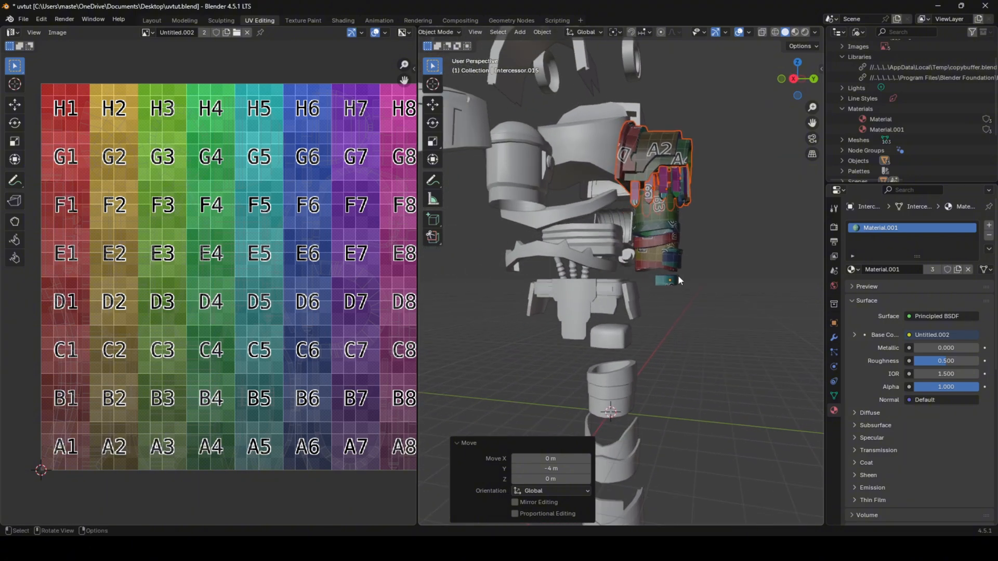
{"action": "middle_click_drag", "start_coordinate": [665, 272], "coordinate": [594, 296]}
- Move the shoulder pad and hanging strips along Y away from the arm
{"action": "scroll", "coordinate": [656, 311], "scroll_direction": "up", "scroll_amount": 2}
{"action": "key", "text": "g"}
{"action": "key", "text": "x"}
{"action": "key", "text": "y"}
{"action": "left_click", "coordinate": [679, 289]}
- Select the hanging strips and move them 3 m along Y, clear of the shoulder pad
{"action": "left_click", "coordinate": [691, 222]}
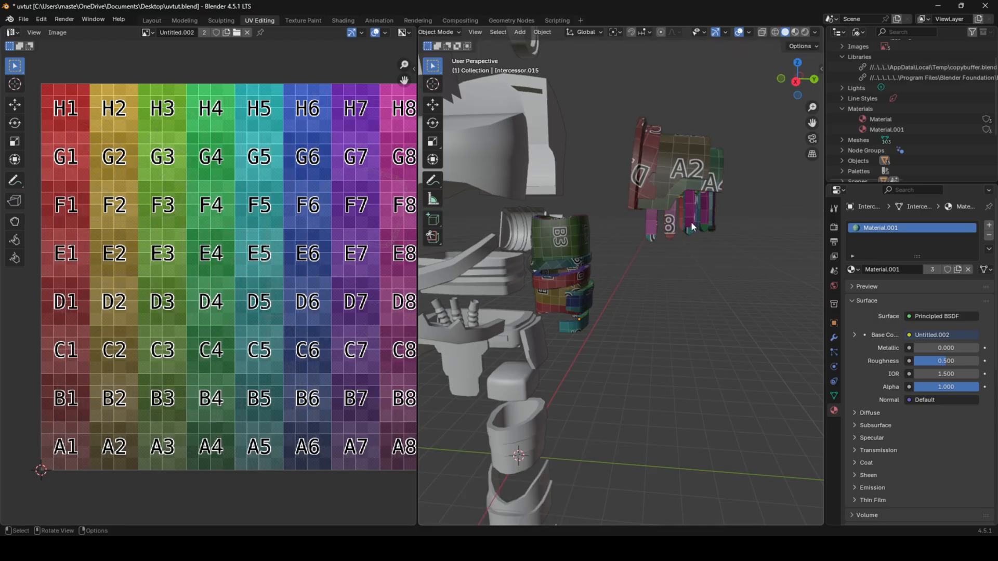
{"action": "middle_click_drag", "start_coordinate": [692, 224], "coordinate": [620, 256], "text": "shift"}
{"action": "key", "text": "g"}
{"action": "left_click", "coordinate": [744, 285]}
{"action": "middle_click_drag", "start_coordinate": [668, 280], "coordinate": [649, 245]}
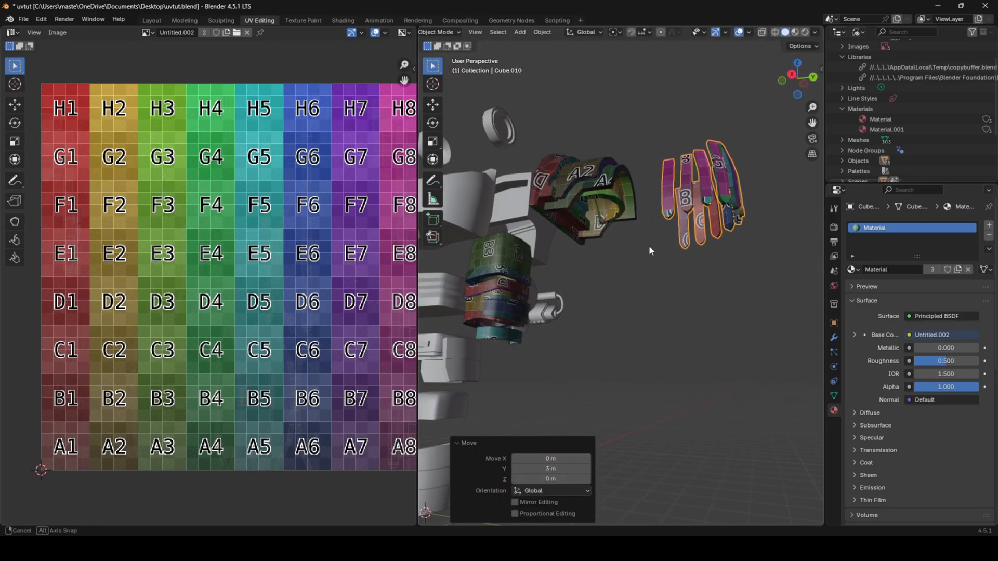
- Separate the dome inside the shoulder pad into its own object and assign Material.001 to it
{"action": "left_click", "coordinate": [608, 195]}
{"action": "key", "text": "Tab"}
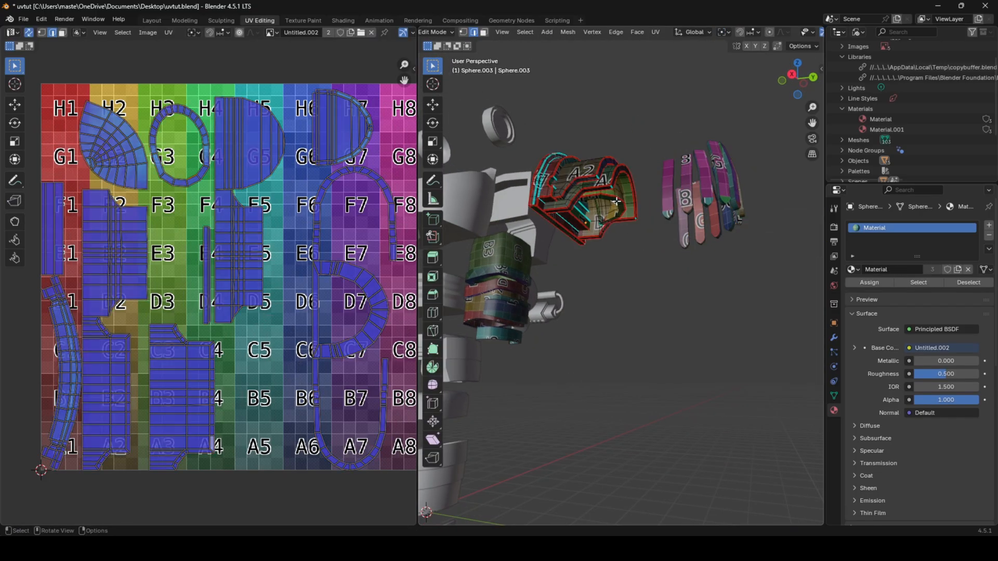
{"action": "key", "text": "l"}
{"action": "key", "text": "Tab"}
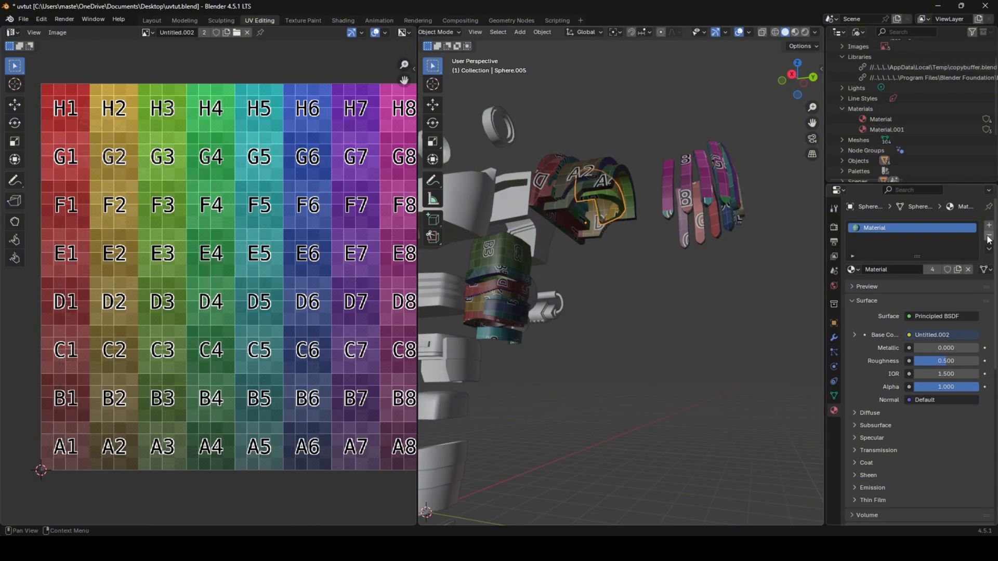
{"action": "left_click", "coordinate": [856, 272]}
{"action": "left_click", "coordinate": [884, 296]}
- Move the separated shoulder dome back to its place above the upper arm piece
{"action": "key", "text": "g"}
{"action": "key", "text": "x"}
{"action": "middle_click_drag", "start_coordinate": [551, 282], "coordinate": [678, 358]}
{"action": "left_click", "coordinate": [546, 306]}
- Select the shoulder dome together with all the arm pieces and unwrap them in one shared layout
{"action": "left_click_drag", "start_coordinate": [657, 418], "coordinate": [601, 202]}
{"action": "key", "text": "Tab"}
{"action": "key", "text": "a"}
{"action": "key", "text": "u"}
{"action": "left_click", "coordinate": [663, 266]}
{"action": "key", "text": "Tab"}
{"action": "scroll", "coordinate": [671, 218], "scroll_direction": "down", "scroll_amount": 1}
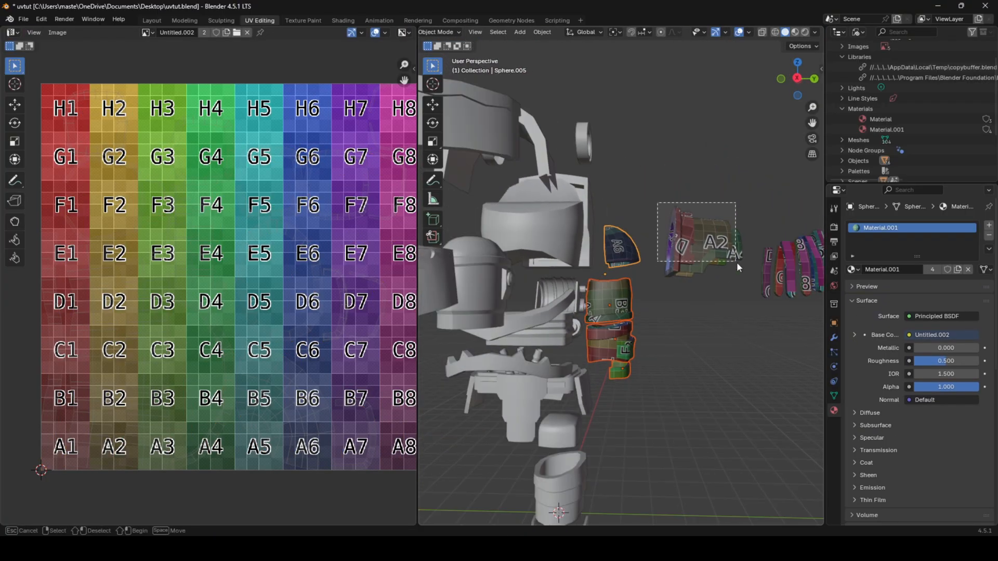
- Select the shoulder pad together with the hanging strips and unwrap them in one shared layout
{"action": "left_click_drag", "start_coordinate": [737, 262], "coordinate": [738, 264]}
{"action": "middle_click_drag", "start_coordinate": [738, 264], "coordinate": [687, 276]}
{"action": "left_click_drag", "start_coordinate": [687, 276], "coordinate": [725, 288], "text": "shift"}
{"action": "key", "text": "Tab"}
{"action": "key", "text": "a"}
{"action": "key", "text": "u"}
{"action": "left_click", "coordinate": [724, 288]}
{"action": "key", "text": "Tab"}
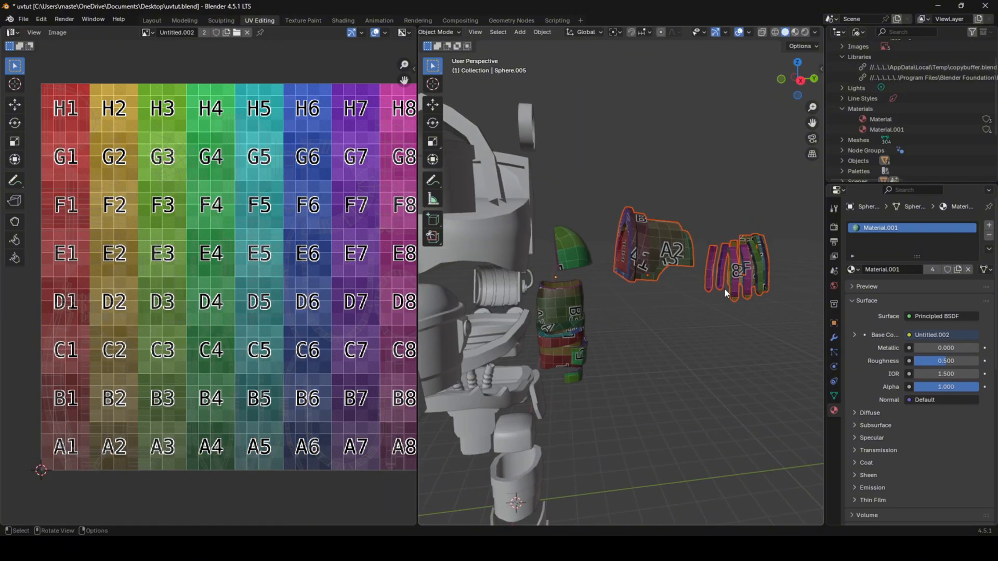
- Select all the armour objects and apply their scale
{"action": "middle_click_drag", "start_coordinate": [724, 288], "coordinate": [760, 379]}
{"action": "left_click_drag", "start_coordinate": [761, 380], "coordinate": [582, 189]}
{"action": "scroll", "coordinate": [577, 189], "scroll_direction": "down", "scroll_amount": 5}
{"action": "left_click_drag", "start_coordinate": [539, 184], "coordinate": [722, 479]}
{"action": "scroll", "coordinate": [670, 358], "scroll_direction": "up", "scroll_amount": 4}
{"action": "left_click", "coordinate": [542, 32]}
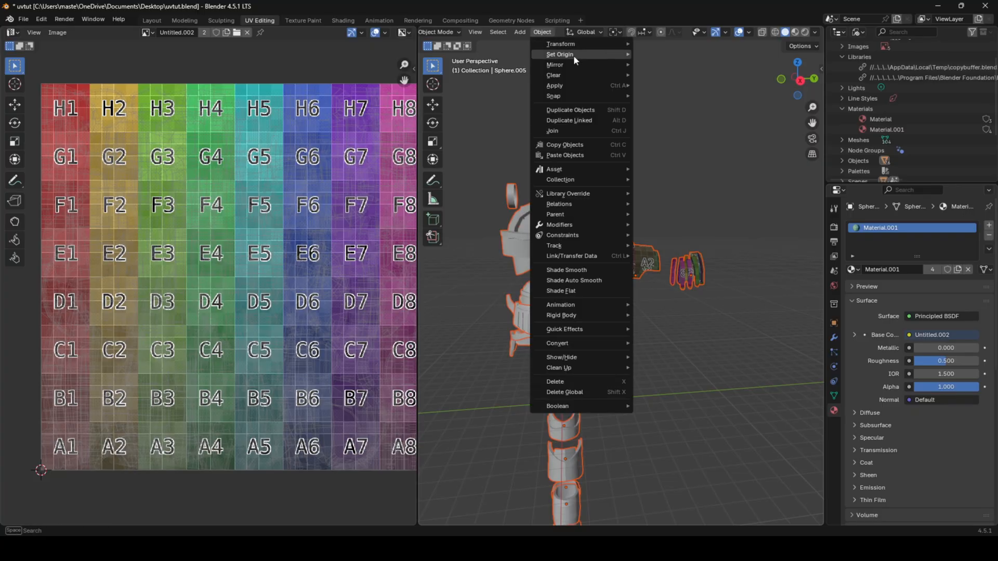
{"action": "mouse_move", "coordinate": [591, 86]}
{"action": "left_click", "coordinate": [669, 105]}
{"action": "scroll", "coordinate": [675, 171], "scroll_direction": "up", "scroll_amount": 3}
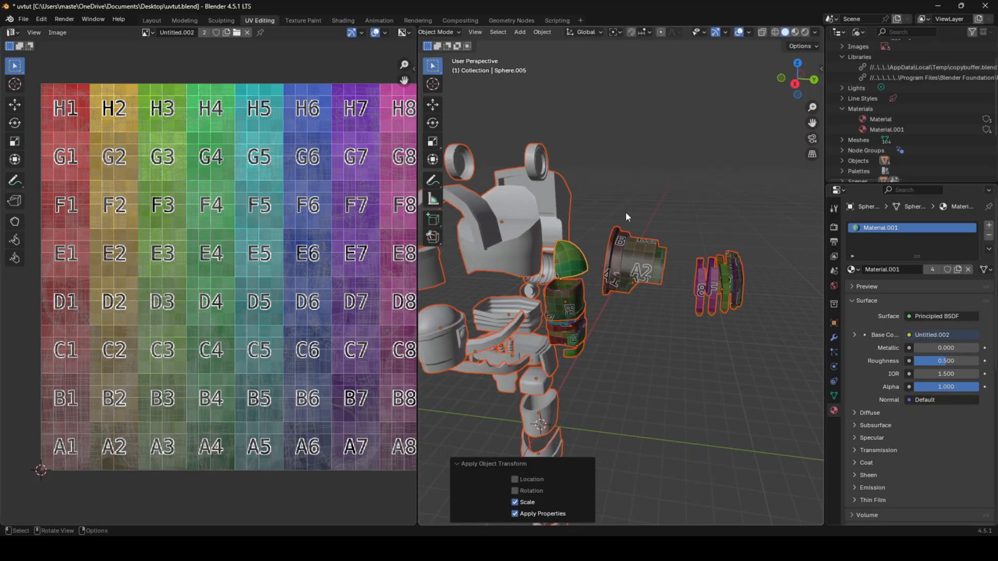
- Set the origin of every selected armour object to its geometry
{"action": "scroll", "coordinate": [619, 220], "scroll_direction": "down", "scroll_amount": 3}
{"action": "left_click", "coordinate": [542, 32]}
{"action": "mouse_move", "coordinate": [569, 55]}
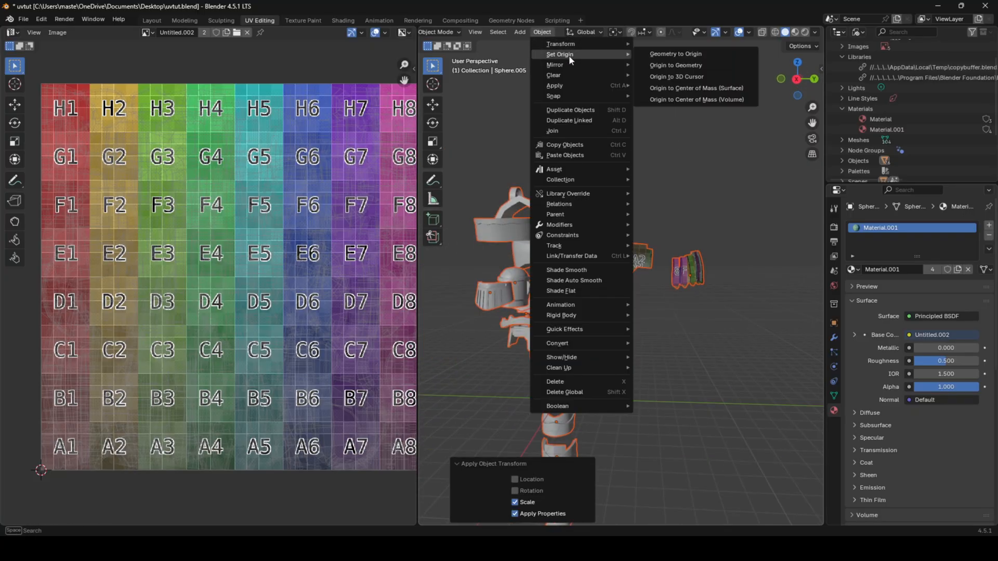
{"action": "left_click", "coordinate": [676, 65]}
{"action": "scroll", "coordinate": [593, 232], "scroll_direction": "up", "scroll_amount": 4}
- Select the shoulder dome and the arm pieces and unwrap them together
{"action": "left_click", "coordinate": [645, 264]}
{"action": "middle_click_drag", "start_coordinate": [645, 264], "coordinate": [629, 267]}
{"action": "scroll", "coordinate": [596, 291], "scroll_direction": "down", "scroll_amount": 1}
{"action": "left_click_drag", "start_coordinate": [601, 427], "coordinate": [534, 217]}
{"action": "key", "text": "Tab"}
{"action": "key", "text": "a"}
{"action": "key", "text": "Tab"}
{"action": "left_click", "coordinate": [615, 350]}
{"action": "middle_click_drag", "start_coordinate": [615, 350], "coordinate": [600, 406]}
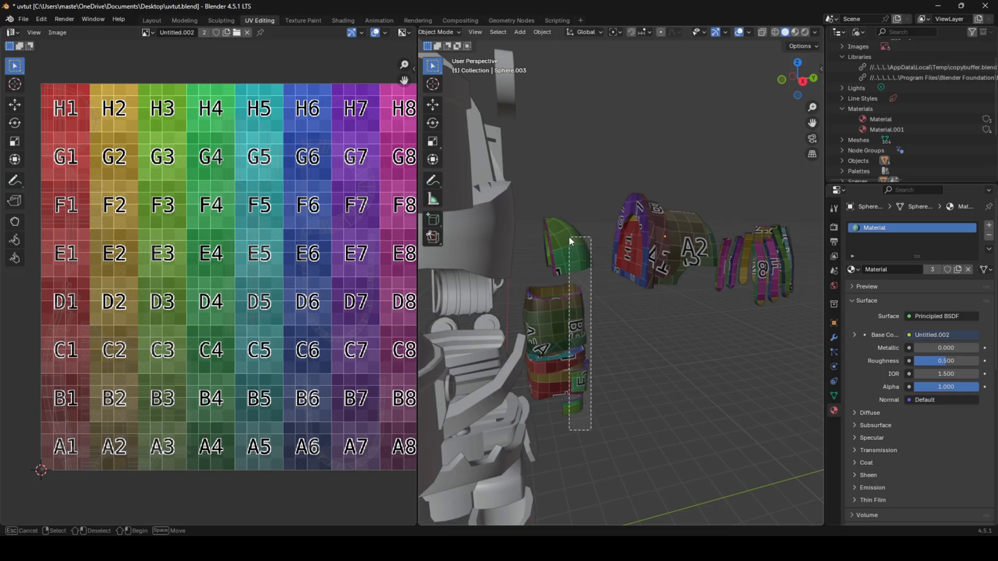
{"action": "left_click_drag", "start_coordinate": [569, 238], "coordinate": [565, 231]}
{"action": "key", "text": "Tab"}
{"action": "key", "text": "a"}
{"action": "key", "text": "u"}
{"action": "left_click", "coordinate": [564, 266]}
{"action": "key", "text": "Tab"}
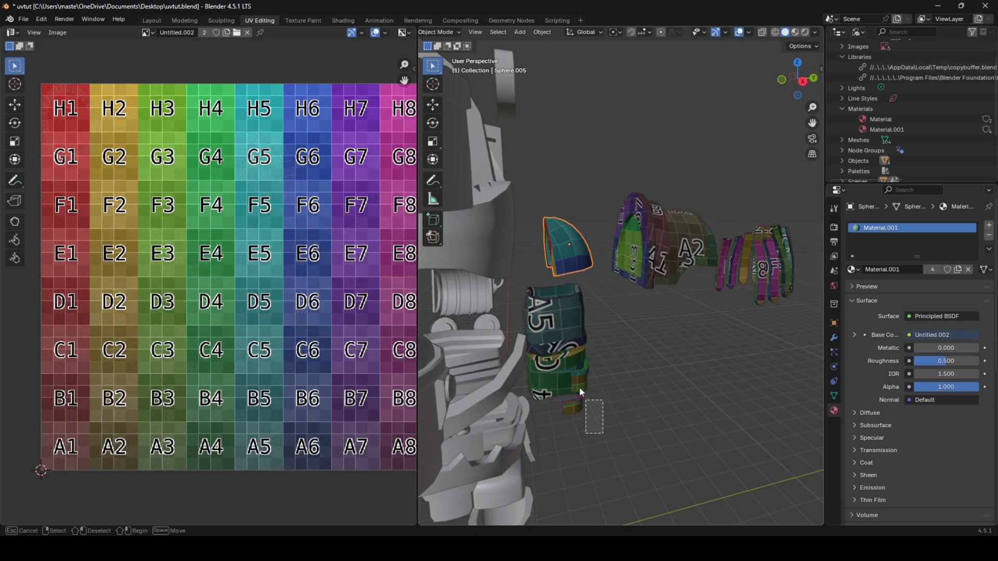
- Reselect the shoulder dome with all the arm pieces and unwrap them again in one shared layout
{"action": "left_click_drag", "start_coordinate": [580, 387], "coordinate": [546, 247]}
{"action": "key", "text": "Tab"}
{"action": "key", "text": "a"}
{"action": "key", "text": "u"}
{"action": "left_click", "coordinate": [607, 294]}
{"action": "key", "text": "Tab"}
- Inspect the checker pattern on the shoulder dome, arm pieces and shoulder pad from several sides
{"action": "middle_click_drag", "start_coordinate": [607, 294], "coordinate": [548, 274]}
{"action": "scroll", "coordinate": [572, 292], "scroll_direction": "up", "scroll_amount": 3}
{"action": "key", "text": "Tab"}
{"action": "key", "text": "alt+a"}
{"action": "scroll", "coordinate": [634, 298], "scroll_direction": "up", "scroll_amount": 2}
{"action": "key", "text": "Tab"}
{"action": "scroll", "coordinate": [548, 274], "scroll_direction": "down", "scroll_amount": 5}
{"action": "middle_click_drag", "start_coordinate": [668, 304], "coordinate": [706, 227]}
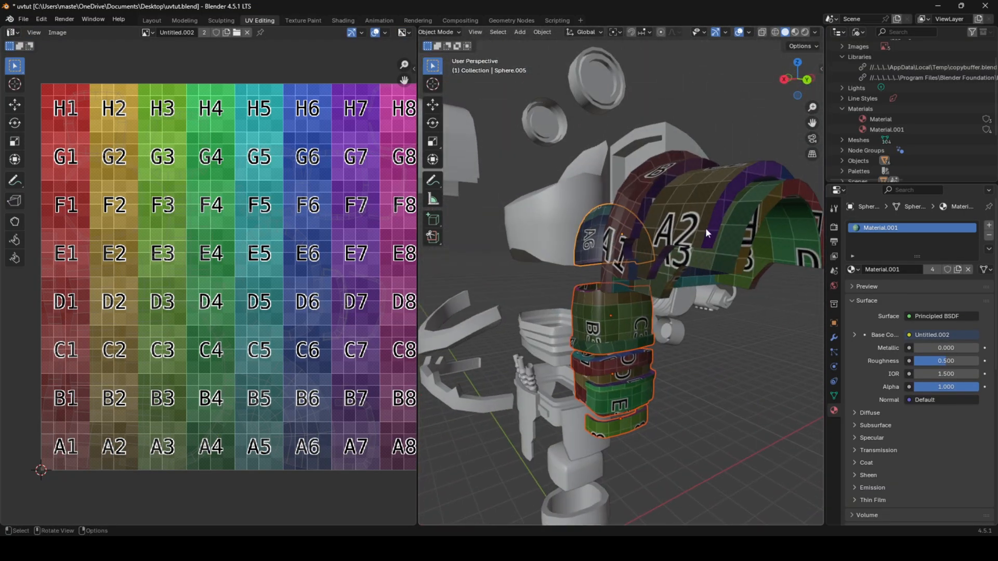
{"action": "middle_click_drag", "start_coordinate": [713, 283], "coordinate": [617, 307]}
{"action": "scroll", "coordinate": [617, 307], "scroll_direction": "down", "scroll_amount": 4}
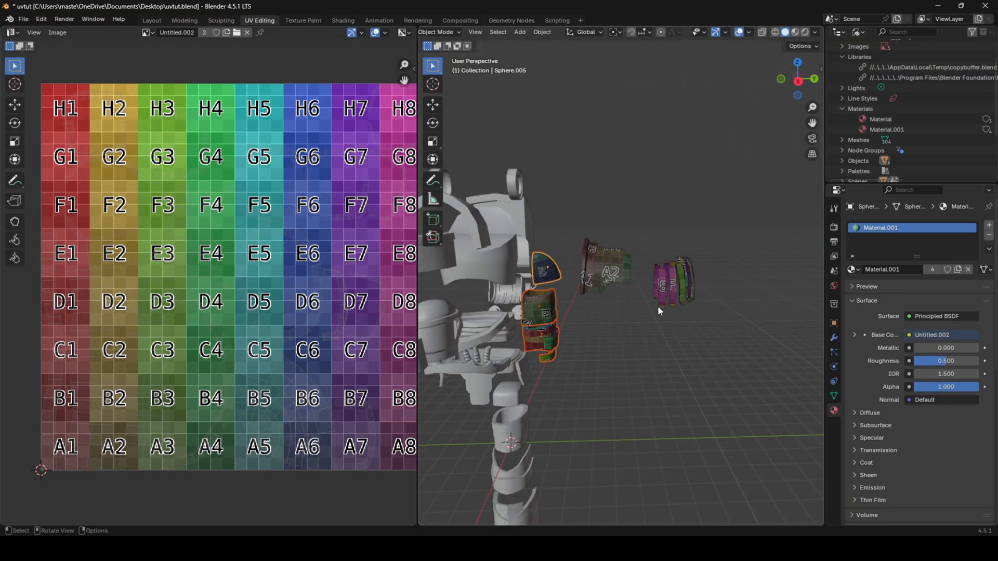
- Try to unwrap the shoulder pad and hanging strips again in one layout, and undo the attempt
{"action": "key", "text": "Tab"}
{"action": "key", "text": "a"}
{"action": "key", "text": "u"}
{"action": "left_click", "coordinate": [671, 251]}
{"action": "key", "text": "ctrl+z"}
{"action": "key", "text": "ctrl+z"}
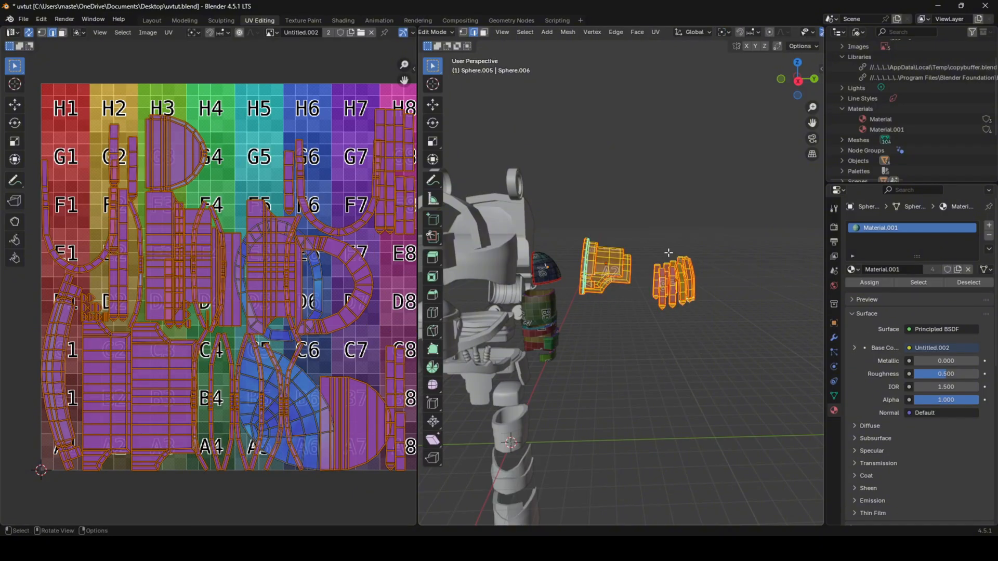
{"action": "key", "text": "Tab"}
{"action": "left_click", "coordinate": [624, 265]}
{"action": "key", "text": "Tab"}
{"action": "key", "text": "Tab"}
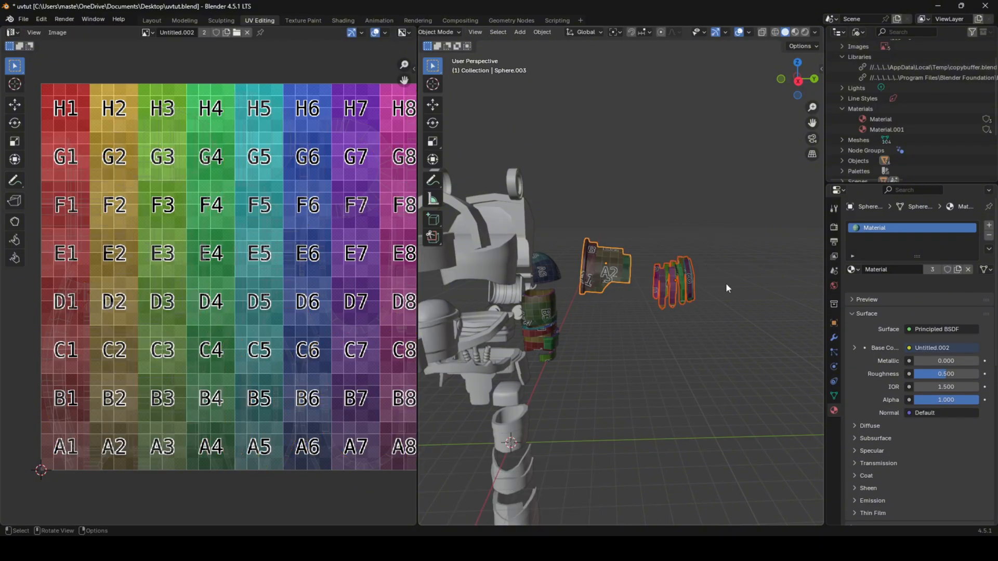
- Move the hanging strips back into place beneath the shoulder pad
{"action": "left_click", "coordinate": [692, 280]}
{"action": "left_click", "coordinate": [624, 286]}
{"action": "left_click_drag", "start_coordinate": [674, 317], "coordinate": [606, 248]}
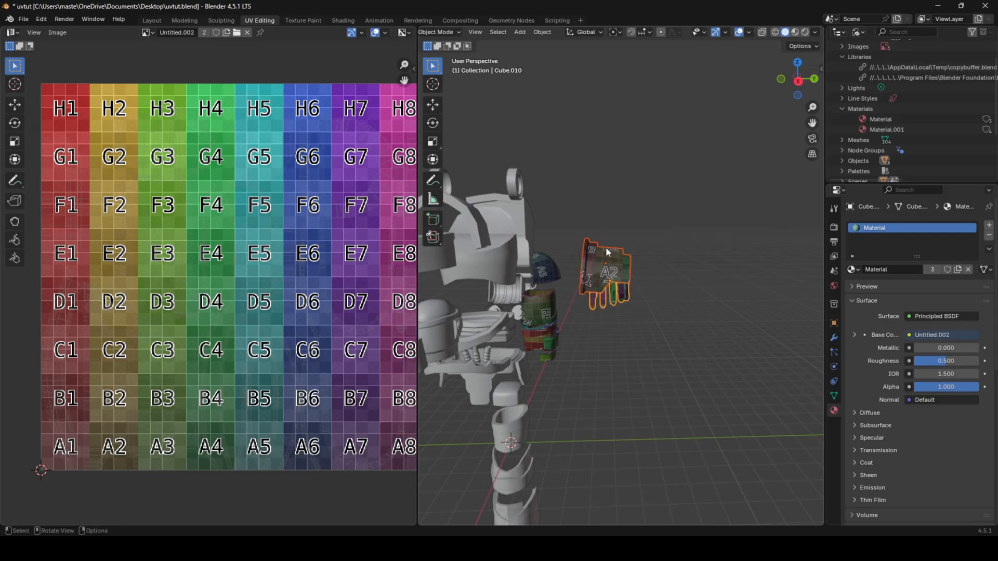
- Move the shoulder pad and its hanging strips back over the dome and upper arm
{"action": "left_click", "coordinate": [549, 267]}
{"action": "left_click", "coordinate": [613, 278]}
{"action": "middle_click_drag", "start_coordinate": [618, 279], "coordinate": [695, 294], "text": "shift"}
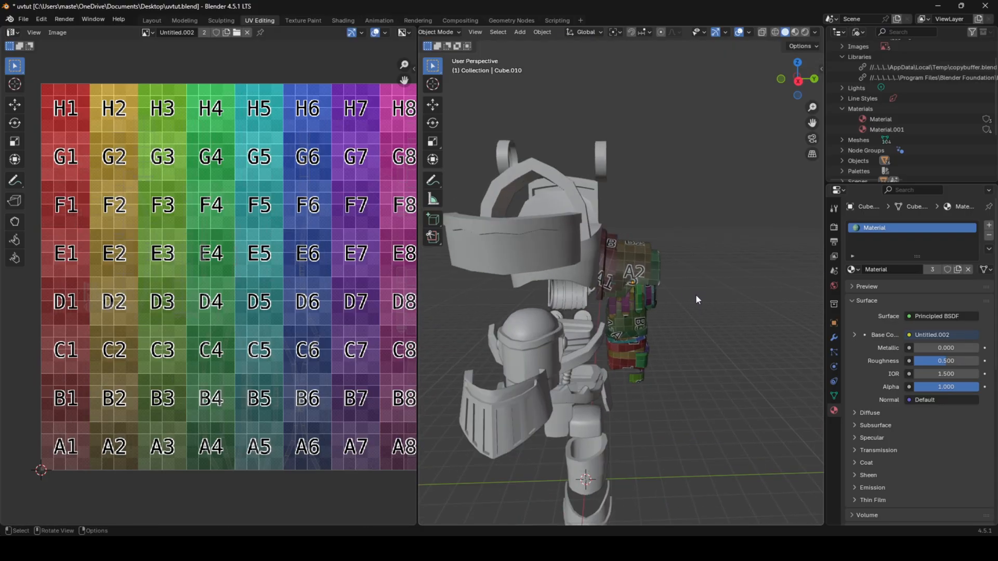
- Compare the checker scale across the assembled shoulder pad, hanging strips and arm pieces
{"action": "scroll", "coordinate": [747, 321], "scroll_direction": "up", "scroll_amount": 7}
{"action": "middle_click_drag", "start_coordinate": [749, 322], "coordinate": [726, 306], "text": "shift"}
{"action": "middle_click_drag", "start_coordinate": [725, 307], "coordinate": [729, 287]}
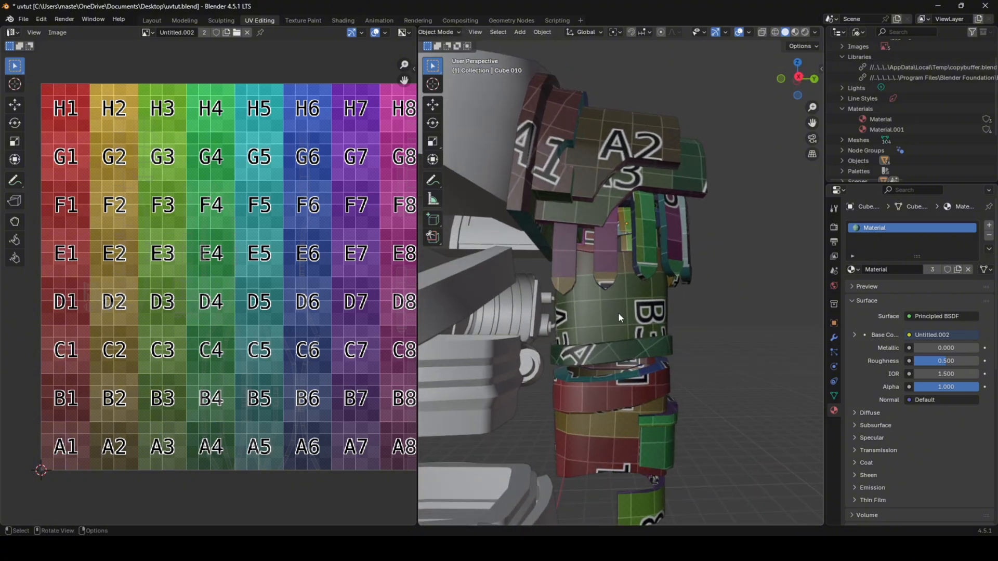
{"action": "middle_click_drag", "start_coordinate": [622, 325], "coordinate": [618, 336]}
{"action": "middle_click_drag", "start_coordinate": [617, 388], "coordinate": [606, 269]}
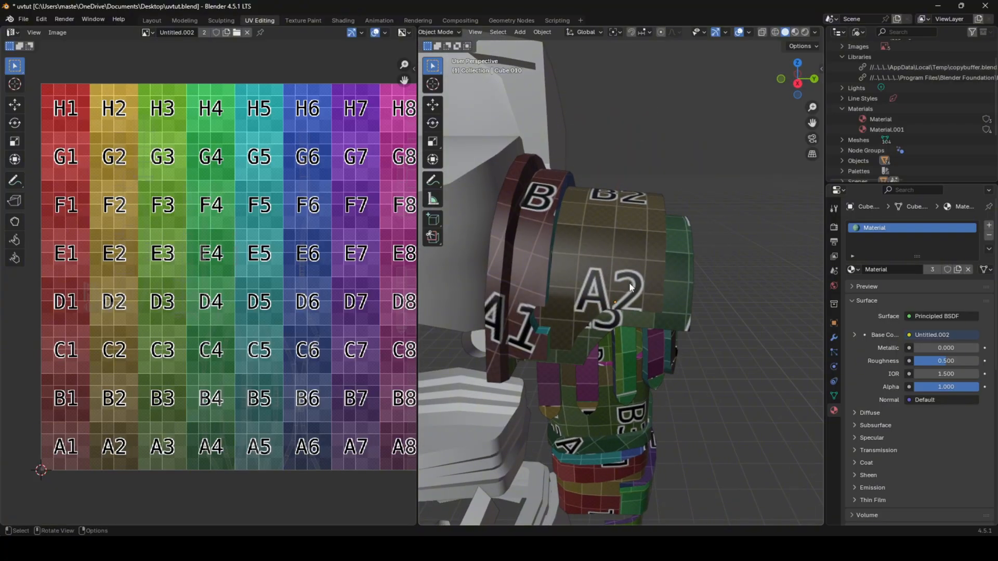
{"action": "scroll", "coordinate": [630, 283], "scroll_direction": "down", "scroll_amount": 2}
- Undo the move that placed the shoulder pad and strips over the arm
{"action": "key", "text": "ctrl+z"}
{"action": "key", "text": "ctrl+z"}
{"action": "key", "text": "ctrl+z"}
{"action": "key", "text": "ctrl+z"}
{"action": "middle_click_drag", "start_coordinate": [631, 278], "coordinate": [598, 258], "text": "shift"}
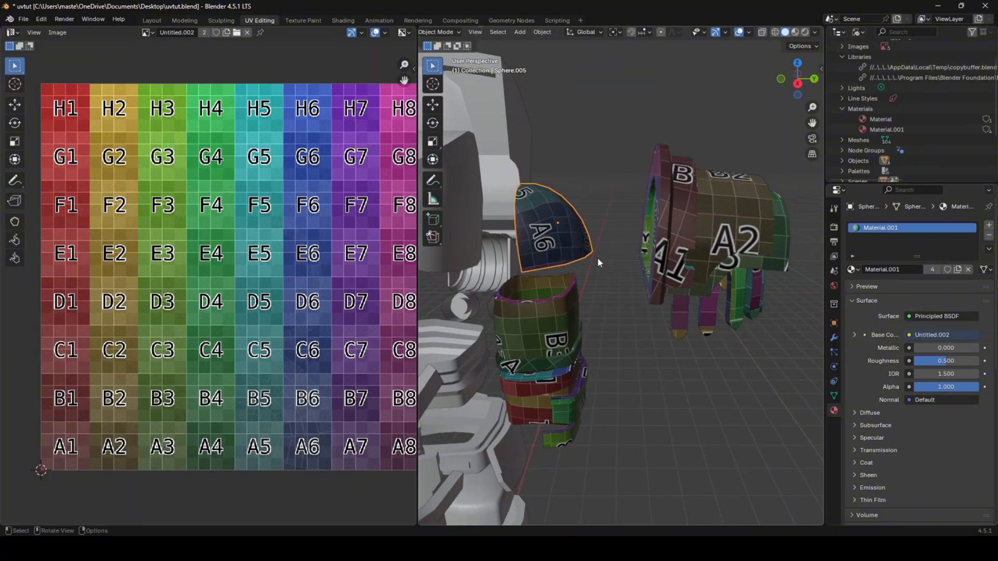
- Assign the existing material named Material to the shoulder dome
{"action": "scroll", "coordinate": [598, 258], "scroll_direction": "down", "scroll_amount": 3}
{"action": "left_click", "coordinate": [852, 268]}
{"action": "left_click", "coordinate": [863, 286]}
{"action": "left_click", "coordinate": [718, 274]}
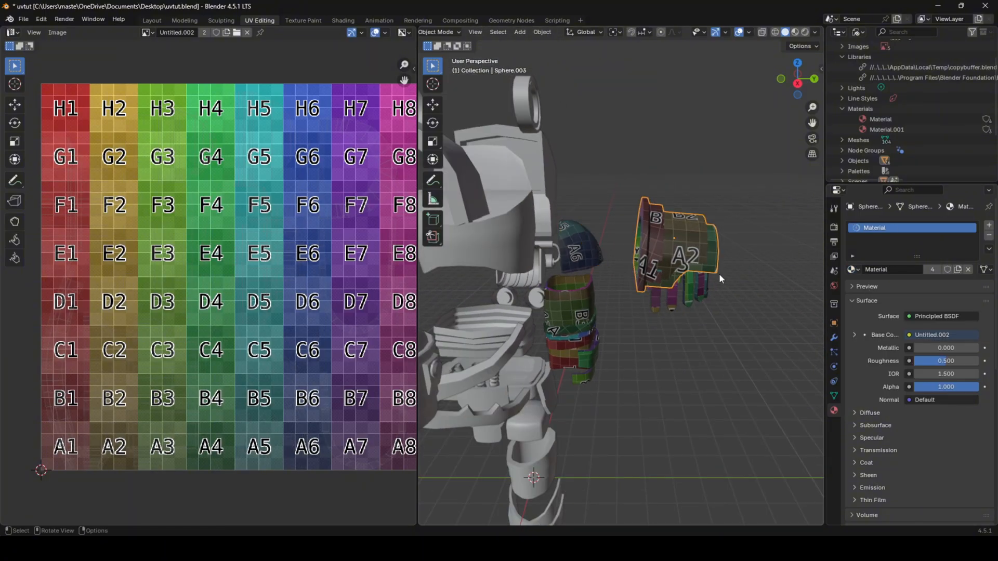
- Assign Material.001 to the hanging strips below the shoulder pad
{"action": "left_click", "coordinate": [705, 286]}
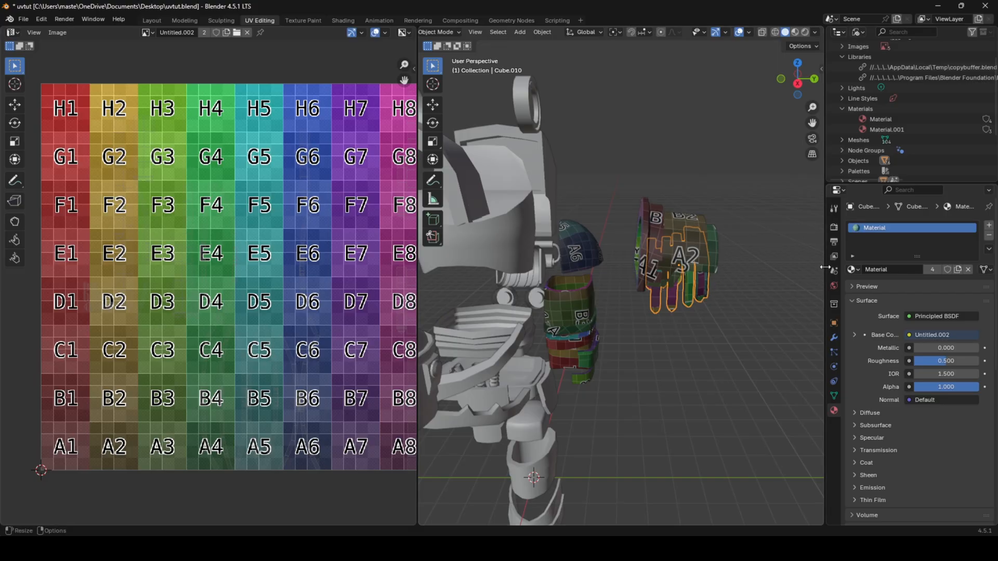
{"action": "left_click", "coordinate": [852, 269]}
{"action": "left_click", "coordinate": [871, 296]}
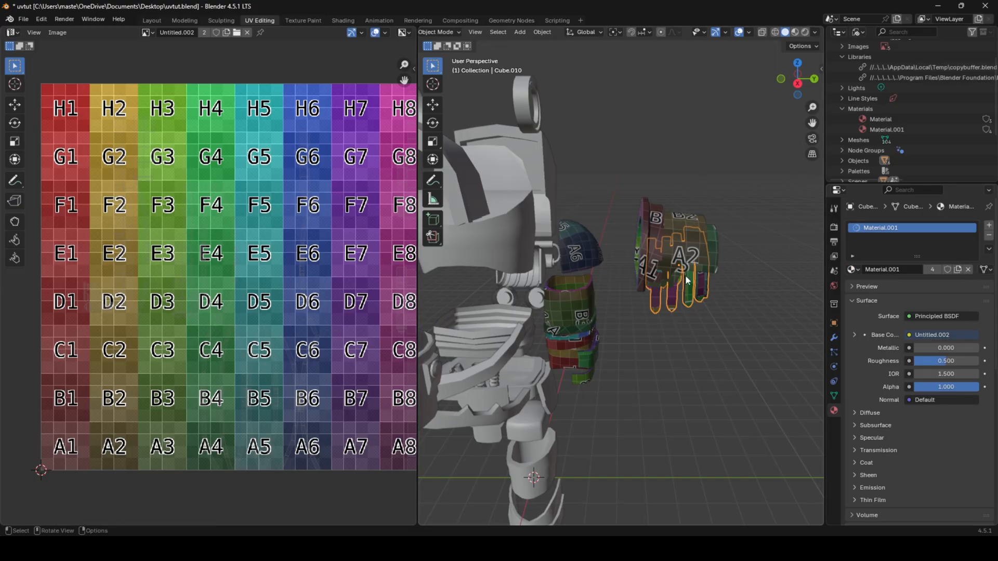
- Unwrap the hanging strips with the arm pieces, and the shoulder dome with the shoulder pad, each group in a shared layout
{"action": "right_click", "coordinate": [625, 301]}
{"action": "left_click", "coordinate": [588, 219]}
{"action": "key", "text": "Tab"}
{"action": "key", "text": "a"}
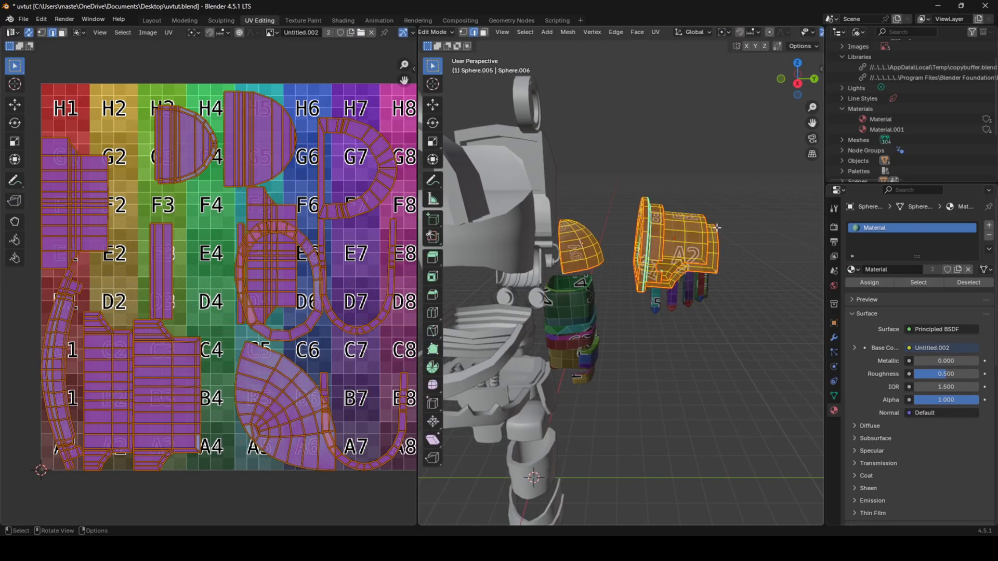
{"action": "key", "text": "u"}
{"action": "left_click", "coordinate": [745, 284]}
{"action": "key", "text": "Tab"}
- Move the shoulder pad and hanging strips along Y, back over the arm
{"action": "left_click_drag", "start_coordinate": [699, 222], "coordinate": [695, 220]}
{"action": "key", "text": "g"}
{"action": "key", "text": "y"}
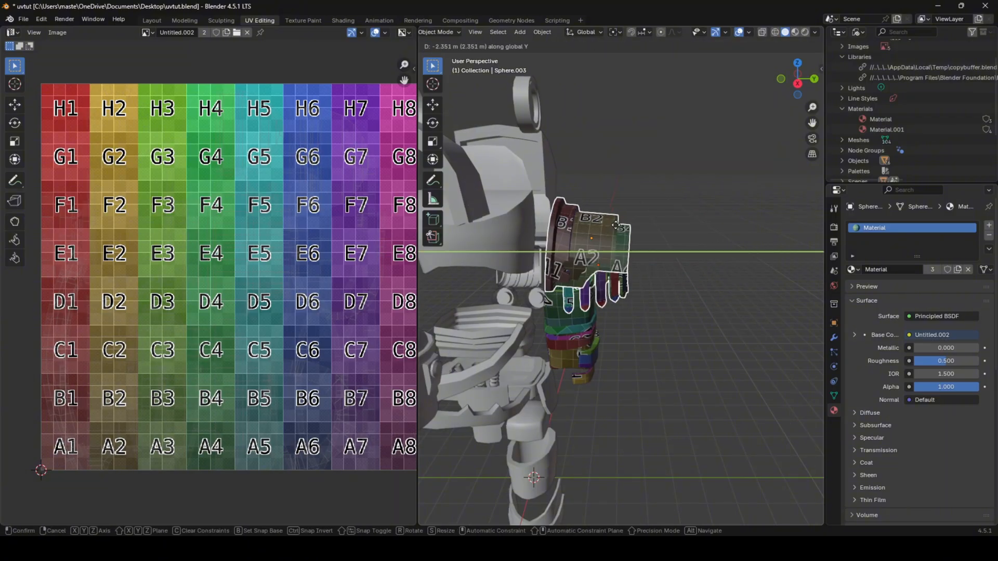
{"action": "left_click", "coordinate": [594, 223]}
{"action": "left_click", "coordinate": [636, 237]}
{"action": "middle_click_drag", "start_coordinate": [642, 244], "coordinate": [669, 251], "text": "shift"}
{"action": "scroll", "coordinate": [676, 254], "scroll_direction": "up", "scroll_amount": 3}
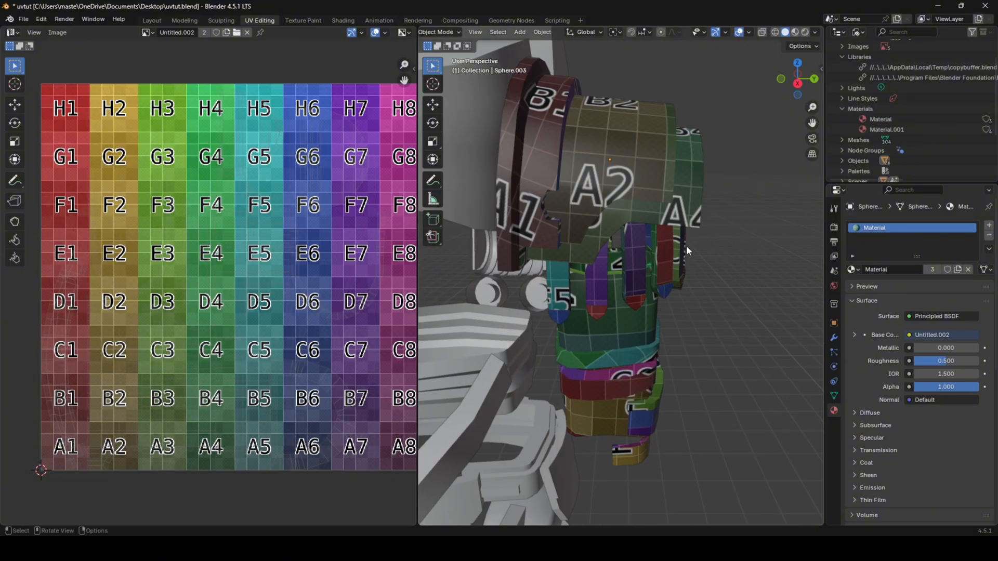
- Inspect the checker pattern and UV layout of the regrouped strips, shoulder pad and arm pieces
{"action": "middle_click_drag", "start_coordinate": [600, 113], "coordinate": [619, 177]}
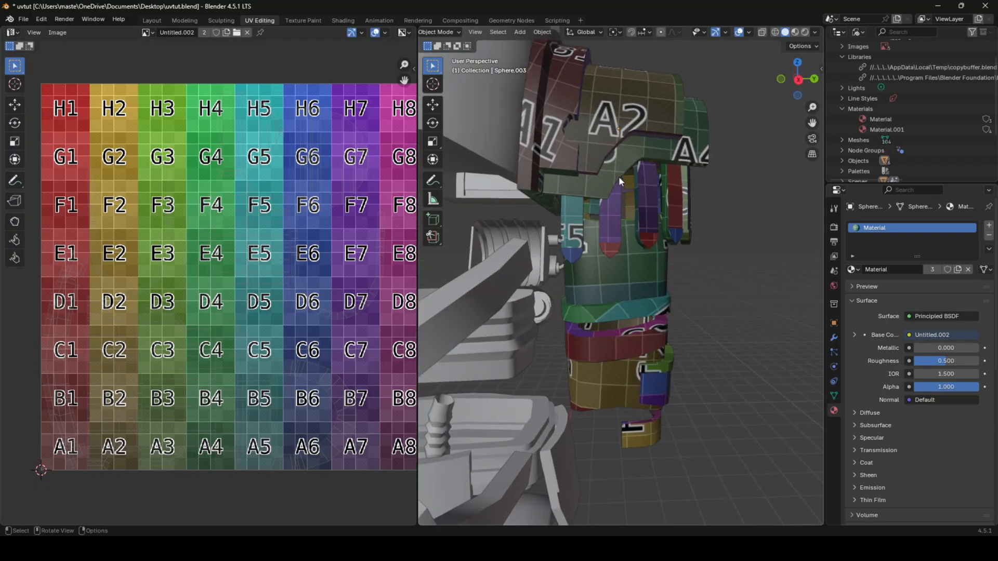
{"action": "mouse_move", "coordinate": [607, 250]}
{"action": "middle_mouse_down"}
{"action": "mouse_move", "coordinate": [624, 266]}
{"action": "mouse_move", "coordinate": [620, 298]}
{"action": "mouse_move", "coordinate": [622, 242]}
{"action": "mouse_move", "coordinate": [623, 260]}
{"action": "middle_mouse_up"}
{"action": "left_click", "coordinate": [622, 260]}
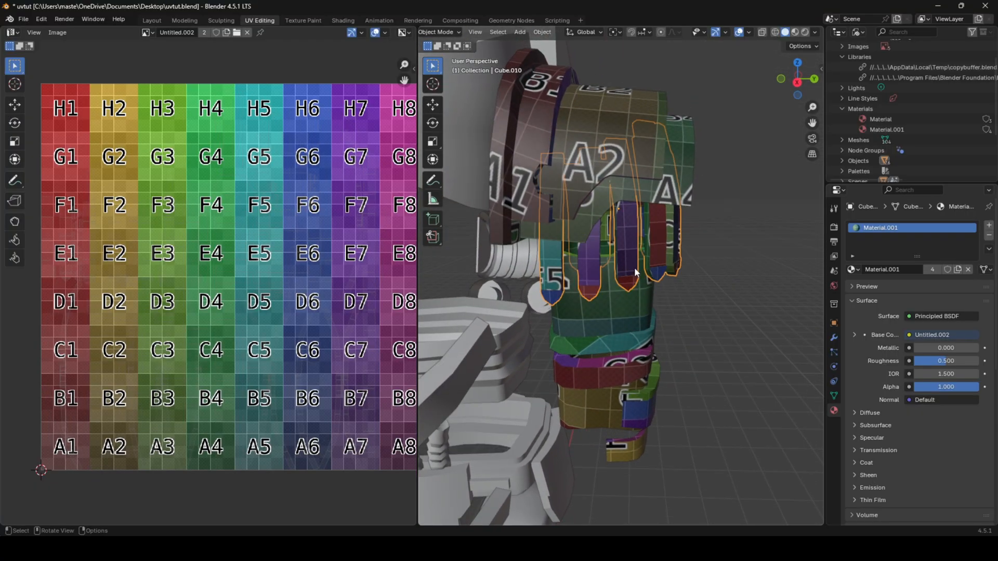
{"action": "key", "text": "Tab"}
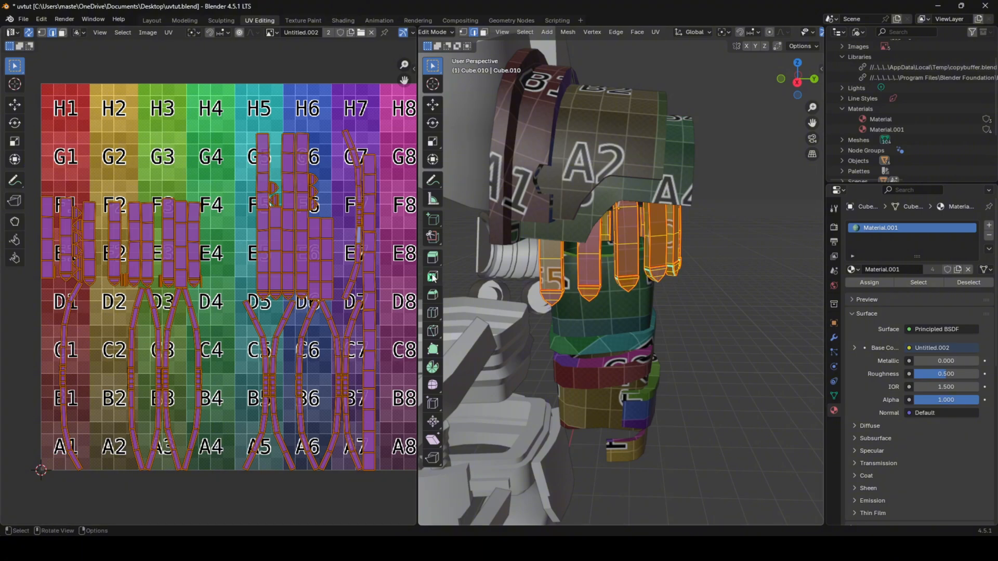
{"action": "key", "text": "Tab"}
{"action": "left_click", "coordinate": [631, 242]}
{"action": "scroll", "coordinate": [631, 243], "scroll_direction": "down", "scroll_amount": 2}
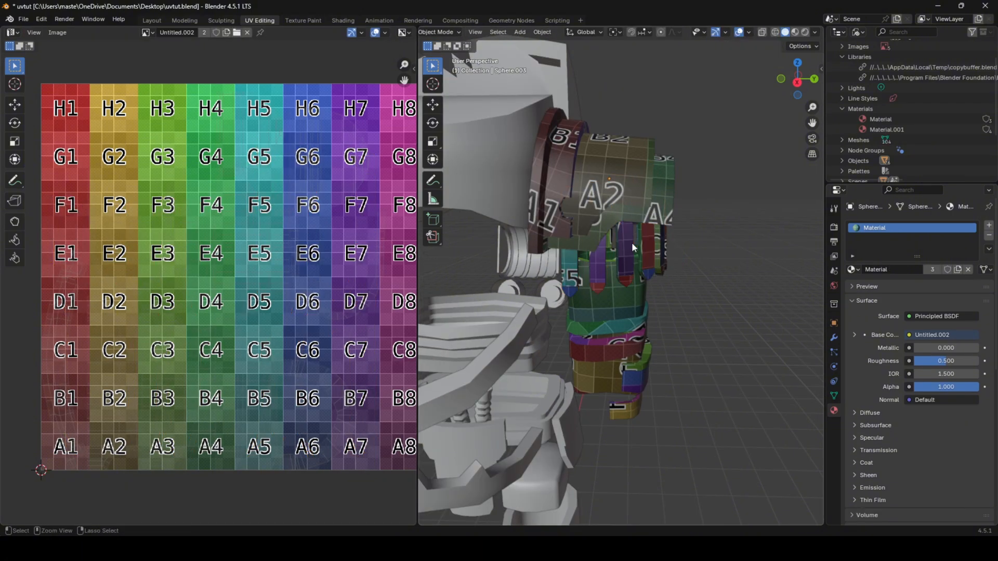
- Undo the move of the shoulder pad and strips and the shared unwrap of the pad with the dome
{"action": "key", "text": "ctrl+z"}
{"action": "key", "text": "ctrl+z"}
{"action": "key", "text": "ctrl+z"}
{"action": "key", "text": "ctrl+z"}
{"action": "key", "text": "ctrl+z"}
{"action": "key", "text": "ctrl+z"}
{"action": "key", "text": "ctrl+z"}
{"action": "key", "text": "ctrl+z"}
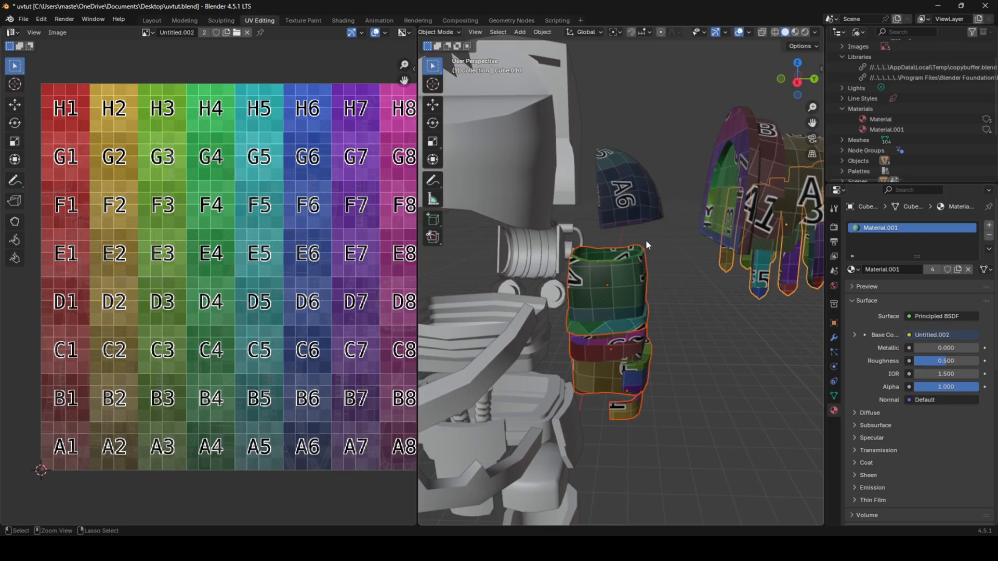
{"action": "key", "text": "ctrl+z"}
- Assign Material.001 to the shoulder dome and Material to the hanging strips
{"action": "key", "text": "Tab"}
{"action": "left_click", "coordinate": [647, 214]}
{"action": "left_click", "coordinate": [645, 284]}
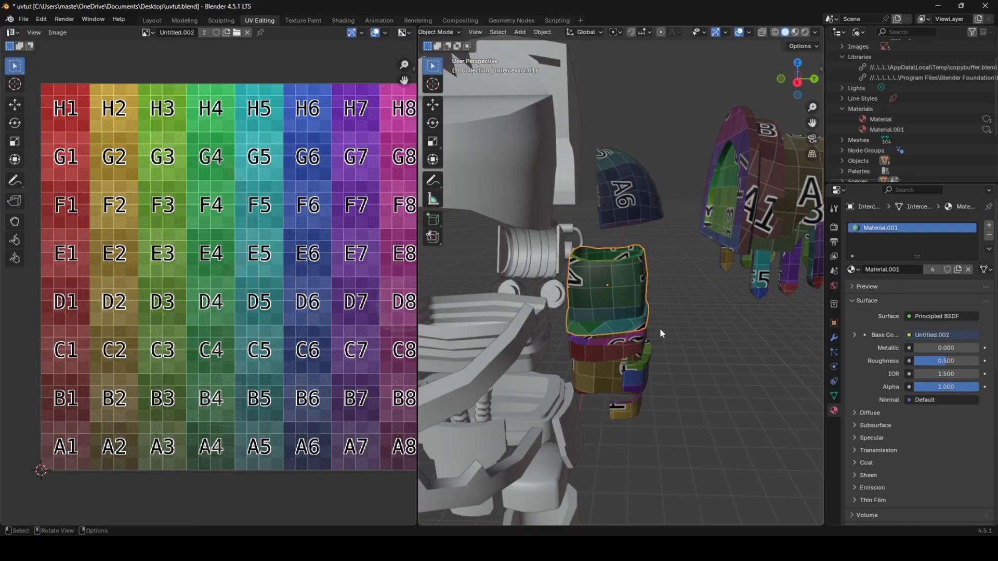
{"action": "left_click", "coordinate": [850, 272]}
{"action": "left_click", "coordinate": [879, 296]}
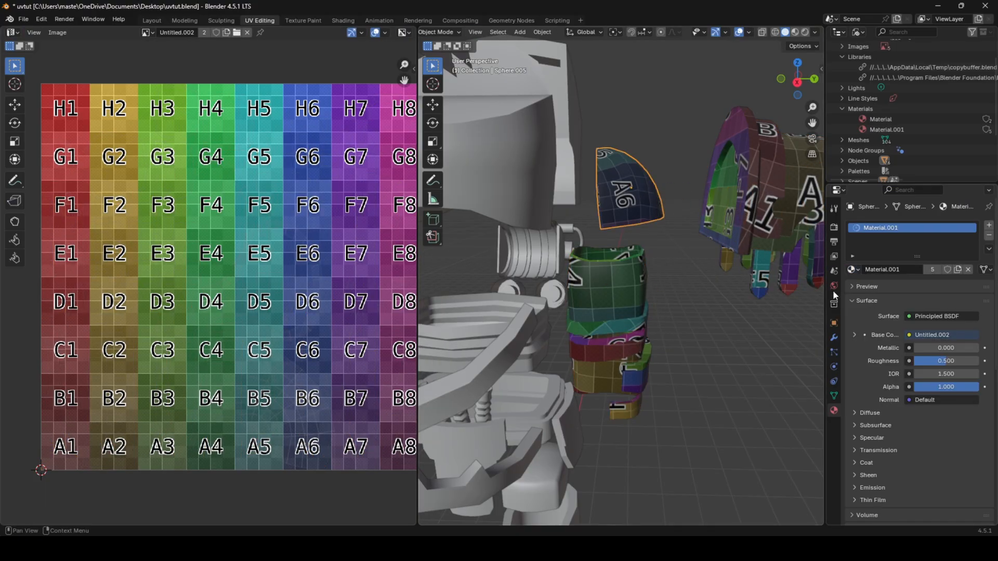
{"action": "left_click", "coordinate": [850, 269]}
{"action": "left_click", "coordinate": [878, 285]}
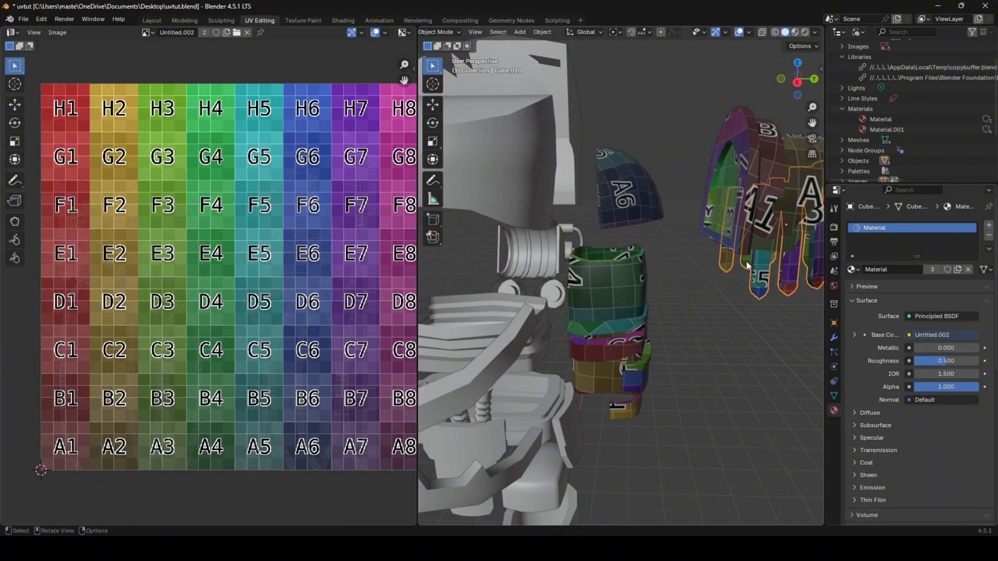
- Select the shoulder pad with its hanging strips and unwrap both in one shared layout
{"action": "scroll", "coordinate": [742, 293], "scroll_direction": "down", "scroll_amount": 5}
{"action": "left_click_drag", "start_coordinate": [667, 210], "coordinate": [667, 210]}
{"action": "key", "text": "Tab"}
{"action": "key", "text": "u"}
{"action": "left_click", "coordinate": [697, 218]}
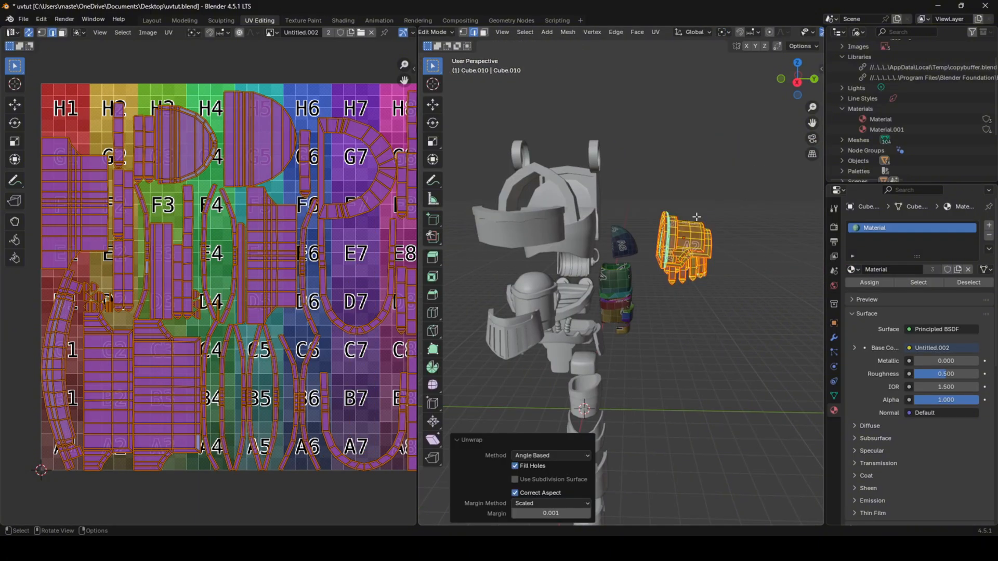
{"action": "key", "text": "Tab"}
- Group the shoulder dome with the arm pieces again and unwrap them in one shared layout
{"action": "left_click_drag", "start_coordinate": [643, 352], "coordinate": [623, 227]}
{"action": "key", "text": "Tab"}
{"action": "key", "text": "Tab"}
{"action": "left_click", "coordinate": [629, 247]}
{"action": "left_click_drag", "start_coordinate": [648, 349], "coordinate": [652, 208]}
{"action": "key", "text": "Tab"}
{"action": "key", "text": "u"}
{"action": "left_click", "coordinate": [631, 236]}
{"action": "key", "text": "Tab"}
{"action": "key", "text": "Tab"}
{"action": "key", "text": "u"}
{"action": "left_click", "coordinate": [712, 283]}
{"action": "key", "text": "Tab"}
- Move the shoulder pad and hanging strips -2 m along Y, back over the dome and upper arm
{"action": "key", "text": "g"}
{"action": "key", "text": "x"}
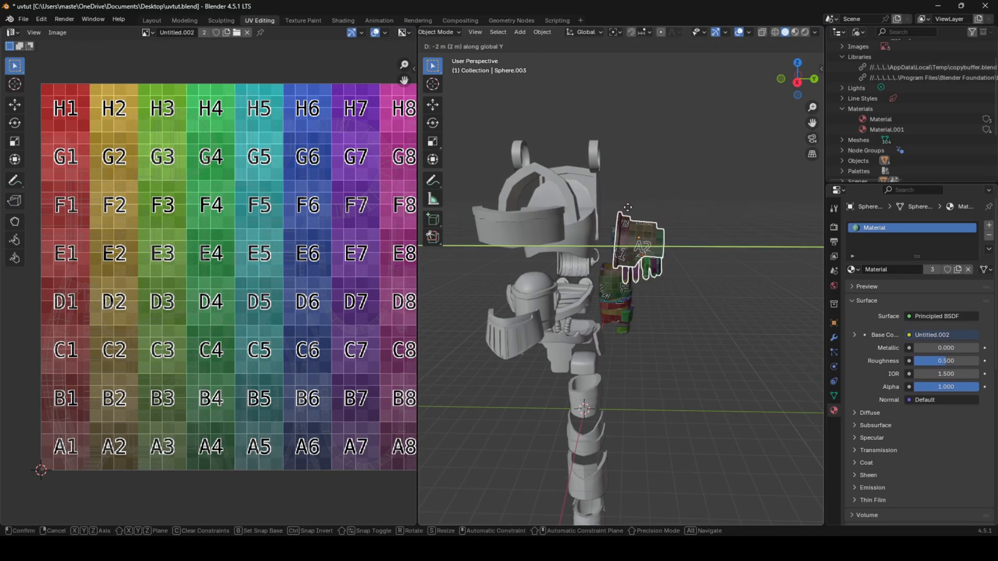
{"action": "left_click", "coordinate": [678, 227]}
{"action": "middle_click_drag", "start_coordinate": [678, 227], "coordinate": [651, 254]}
{"action": "left_click_drag", "start_coordinate": [623, 236], "coordinate": [623, 236]}
{"action": "middle_click_drag", "start_coordinate": [624, 237], "coordinate": [625, 220]}
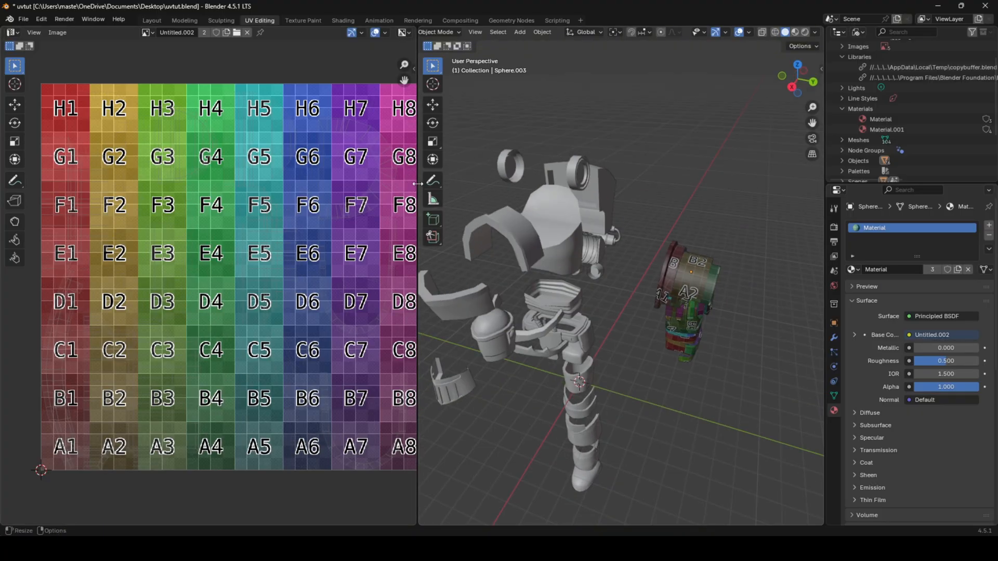
- Widen the 3D viewport and select the torso armour object with the chest, backpack and ring parts
{"action": "left_click_drag", "start_coordinate": [418, 183], "coordinate": [313, 184]}
{"action": "scroll", "coordinate": [541, 216], "scroll_direction": "up", "scroll_amount": 4}
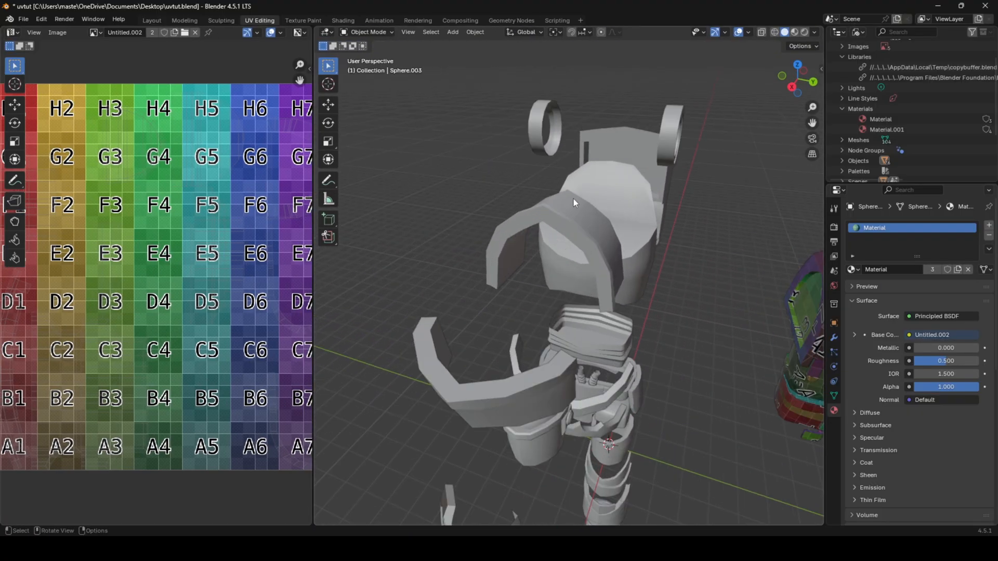
{"action": "middle_click_drag", "start_coordinate": [573, 199], "coordinate": [502, 238]}
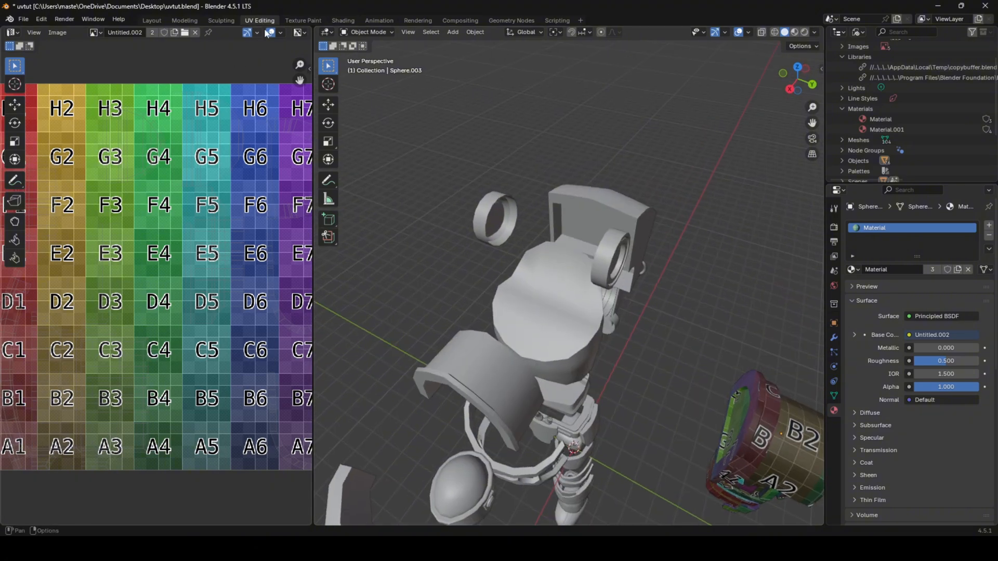
{"action": "left_click", "coordinate": [502, 212]}
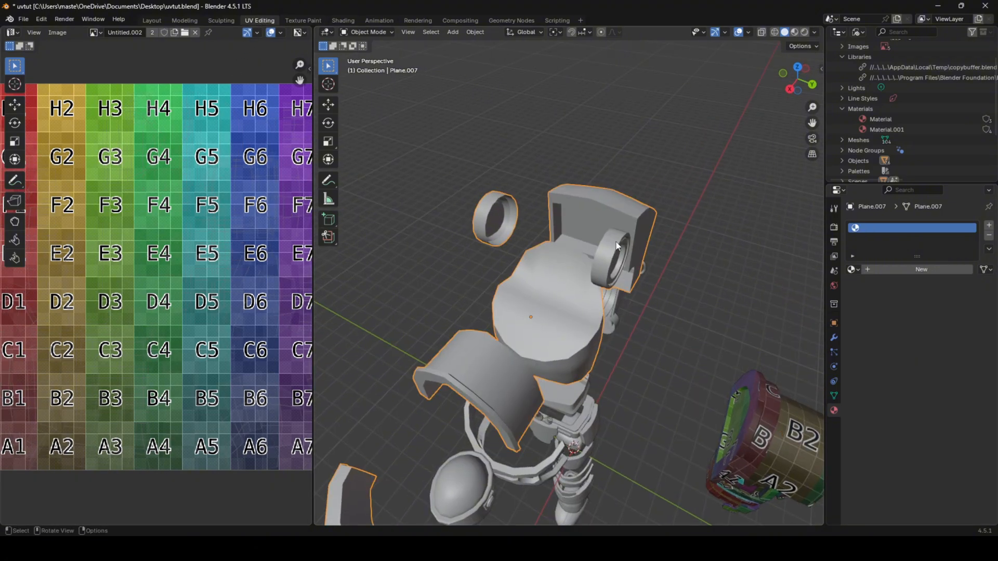
- Move the torso armour object 6 m up along Z, clear of the other parts
{"action": "middle_click_drag", "start_coordinate": [611, 275], "coordinate": [597, 220]}
{"action": "key", "text": "g"}
{"action": "key", "text": "z"}
{"action": "left_click", "coordinate": [603, 139], "text": "ctrl"}
{"action": "key", "text": "KP_Decimal"}
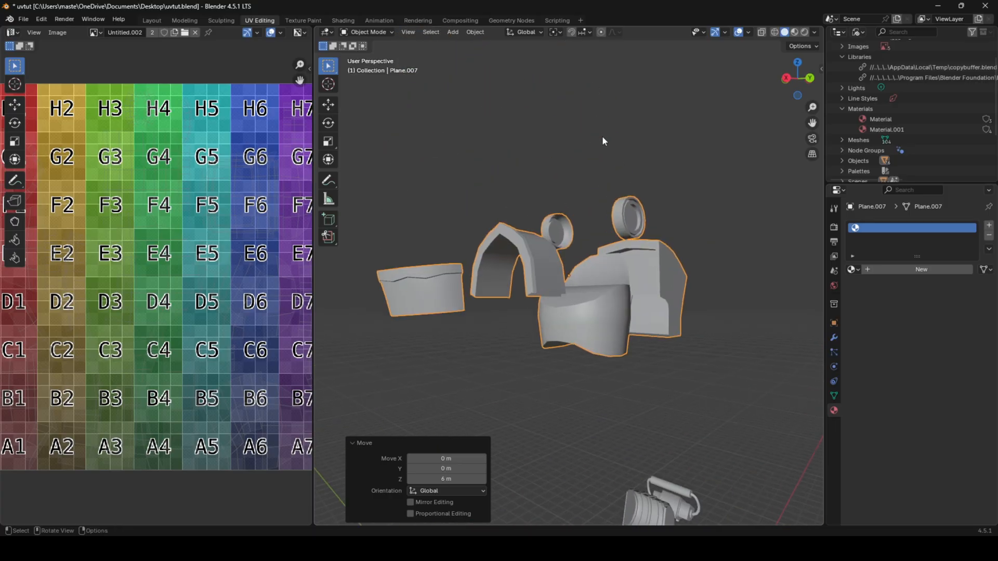
- Give the torso armour a new material with the Untitled.002 checker image feeding its base colour
{"action": "key", "text": "Tab"}
{"action": "key", "text": "Tab"}
{"action": "key", "text": "Tab"}
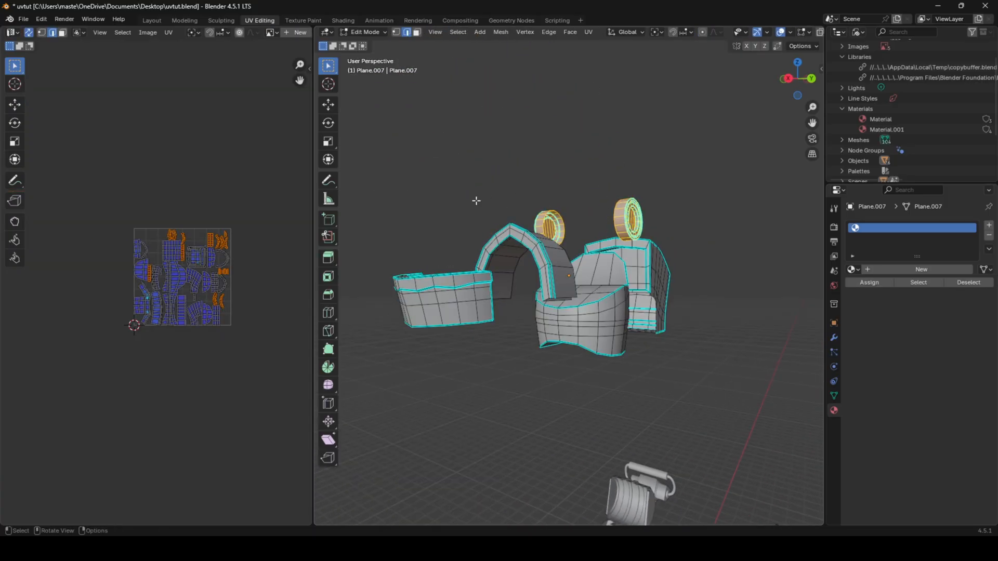
{"action": "scroll", "coordinate": [475, 200], "scroll_direction": "up", "scroll_amount": 2}
{"action": "scroll", "coordinate": [498, 205], "scroll_direction": "down", "scroll_amount": 3}
{"action": "key", "text": "Tab"}
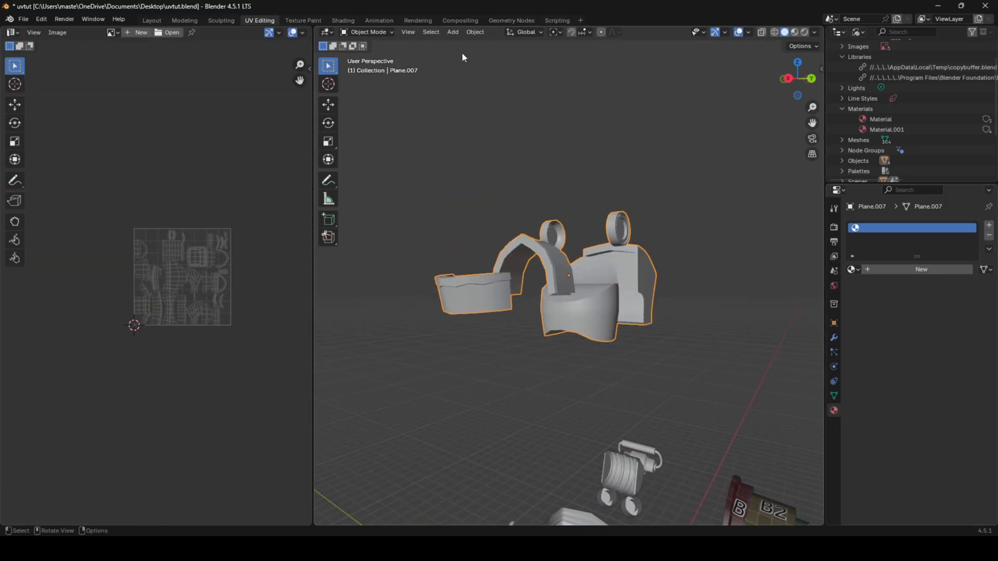
{"action": "left_click", "coordinate": [343, 21]}
{"action": "left_click", "coordinate": [495, 317]}
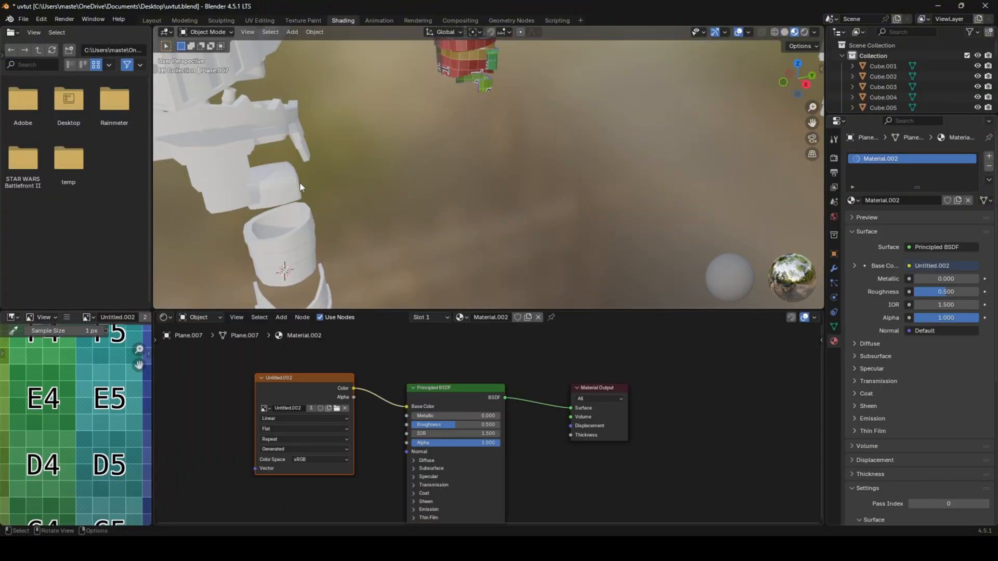
- Examine the checker texture on the isolated torso armour from several sides in the Layout workspace
{"action": "left_click", "coordinate": [149, 18]}
{"action": "scroll", "coordinate": [395, 185], "scroll_direction": "down", "scroll_amount": 5}
{"action": "mouse_move", "coordinate": [476, 211]}
{"action": "middle_mouse_down"}
{"action": "mouse_move", "coordinate": [504, 224]}
{"action": "mouse_move", "coordinate": [337, 249]}
{"action": "mouse_move", "coordinate": [301, 239]}
{"action": "middle_mouse_up"}
{"action": "scroll", "coordinate": [385, 156], "scroll_direction": "down", "scroll_amount": 3}
{"action": "scroll", "coordinate": [418, 282], "scroll_direction": "up", "scroll_amount": 4}
{"action": "middle_click_drag", "start_coordinate": [394, 141], "coordinate": [448, 257], "text": "shift"}
{"action": "middle_click_drag", "start_coordinate": [448, 257], "coordinate": [433, 242]}
{"action": "scroll", "coordinate": [463, 245], "scroll_direction": "up", "scroll_amount": 2}
{"action": "key", "text": "Tab"}
{"action": "key", "text": "Tab"}
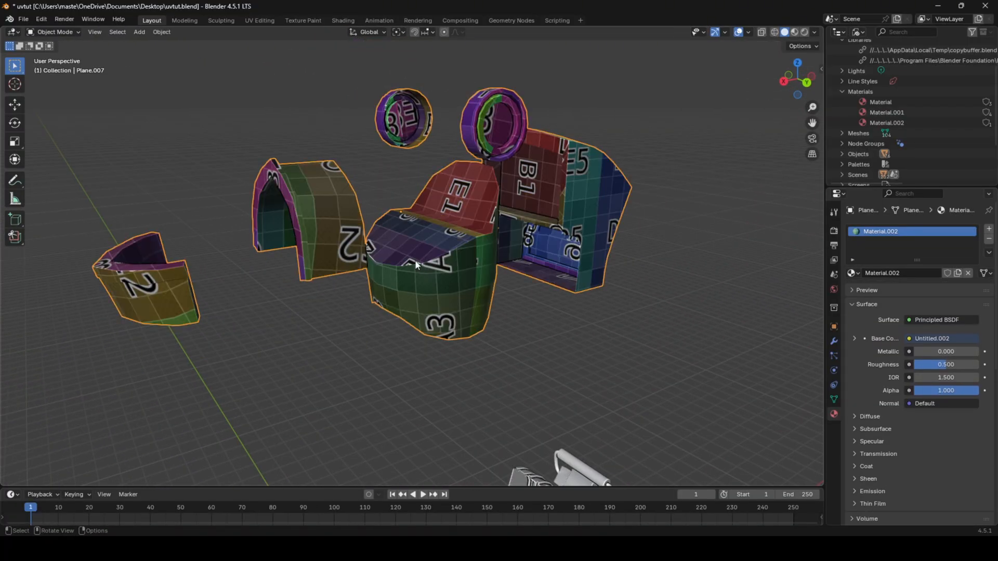
{"action": "middle_click_drag", "start_coordinate": [339, 134], "coordinate": [356, 191]}
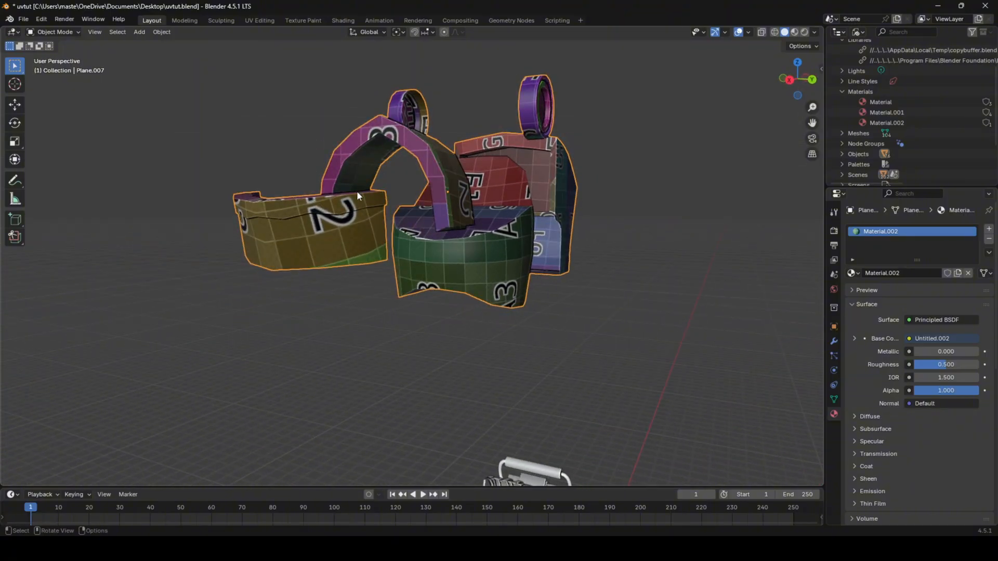
- In the UV Editing workspace, unwrap all faces of the torso armour with the Angle Based method
{"action": "left_click", "coordinate": [256, 21]}
{"action": "key", "text": "a"}
{"action": "key", "text": "a"}
{"action": "key", "text": "a"}
{"action": "key", "text": "a"}
{"action": "key", "text": "a"}
{"action": "key", "text": "u"}
{"action": "left_click", "coordinate": [554, 276]}
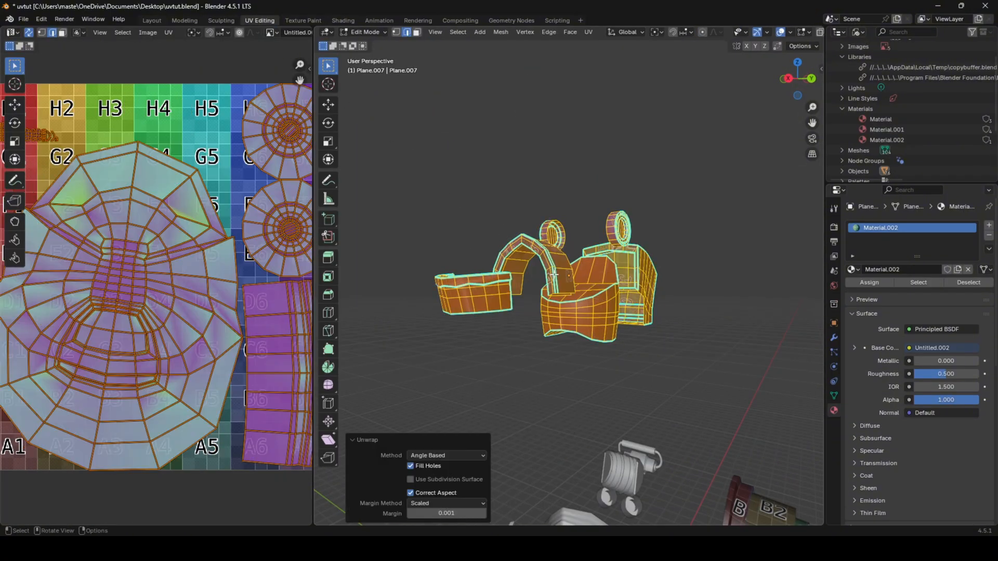
- Mark the outer rim edge loop on the near ring as a seam
{"action": "key", "text": "Tab"}
{"action": "middle_click_drag", "start_coordinate": [659, 315], "coordinate": [616, 266]}
{"action": "scroll", "coordinate": [631, 350], "scroll_direction": "up", "scroll_amount": 3}
{"action": "key", "text": "Tab"}
{"action": "scroll", "coordinate": [621, 270], "scroll_direction": "up", "scroll_amount": 3}
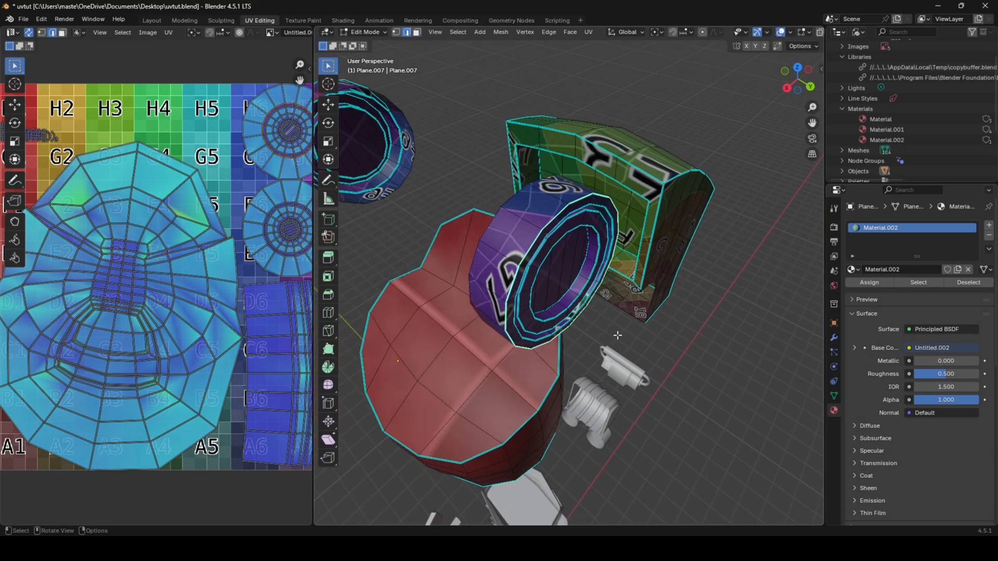
{"action": "right_click", "coordinate": [618, 364]}
{"action": "left_click", "coordinate": [609, 401]}
{"action": "middle_click_drag", "start_coordinate": [610, 402], "coordinate": [605, 301]}
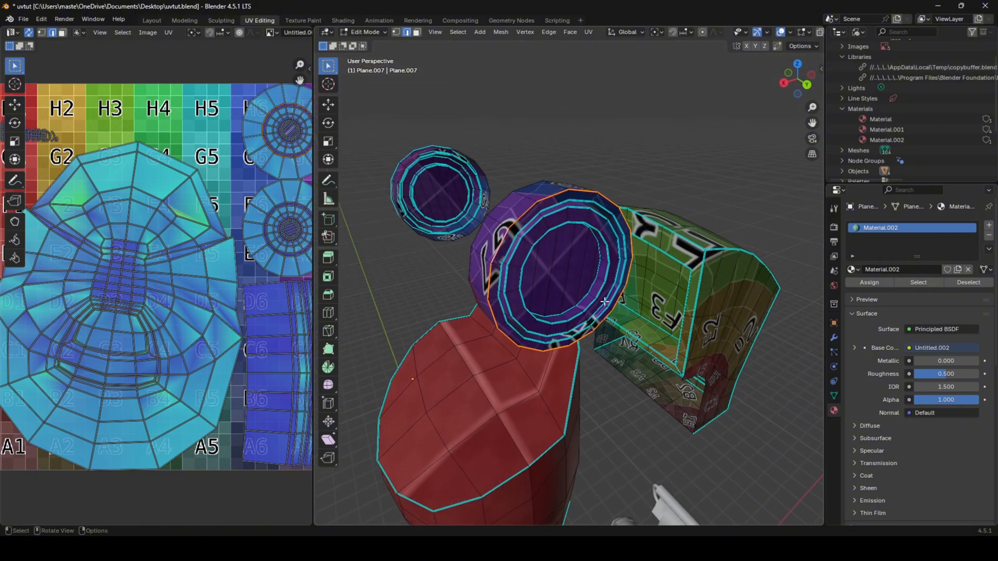
- Mark another rim loop on the ring's other side as a seam and unwrap all torso parts
{"action": "middle_click_drag", "start_coordinate": [586, 229], "coordinate": [545, 339]}
{"action": "left_click", "coordinate": [541, 370], "text": "alt"}
{"action": "right_click", "coordinate": [624, 392]}
{"action": "left_click", "coordinate": [624, 391]}
{"action": "key", "text": "a"}
{"action": "key", "text": "u"}
{"action": "left_click", "coordinate": [624, 391]}
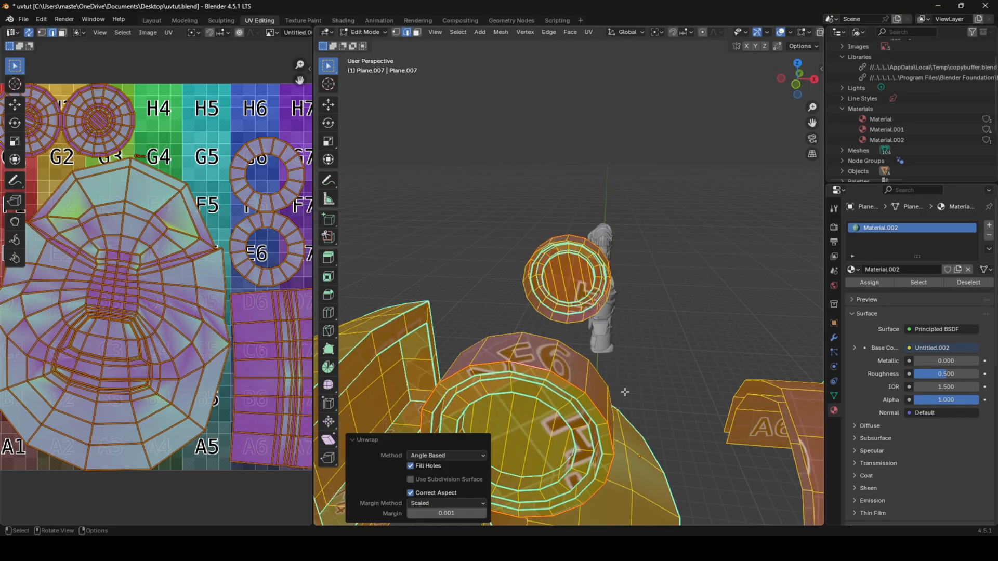
- Mark a seam across the ring's side band, unwrap all torso parts again and check the ring's texture
{"action": "key", "text": "Tab"}
{"action": "middle_click_drag", "start_coordinate": [625, 391], "coordinate": [546, 254]}
{"action": "key", "text": "Tab"}
{"action": "key", "text": "alt+a"}
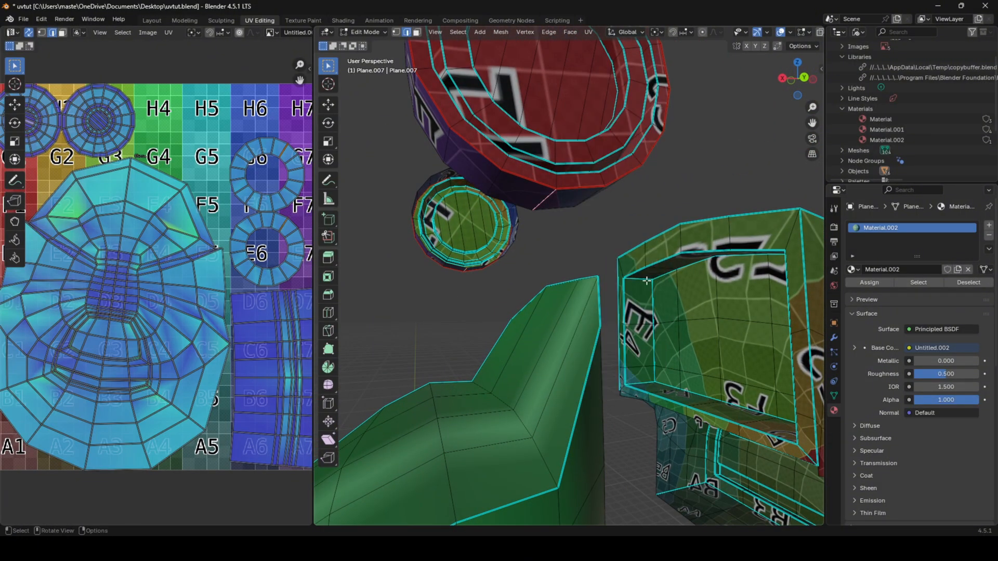
{"action": "key", "text": "u"}
{"action": "left_click", "coordinate": [647, 281]}
{"action": "key", "text": "Tab"}
{"action": "middle_click_drag", "start_coordinate": [646, 281], "coordinate": [581, 180]}
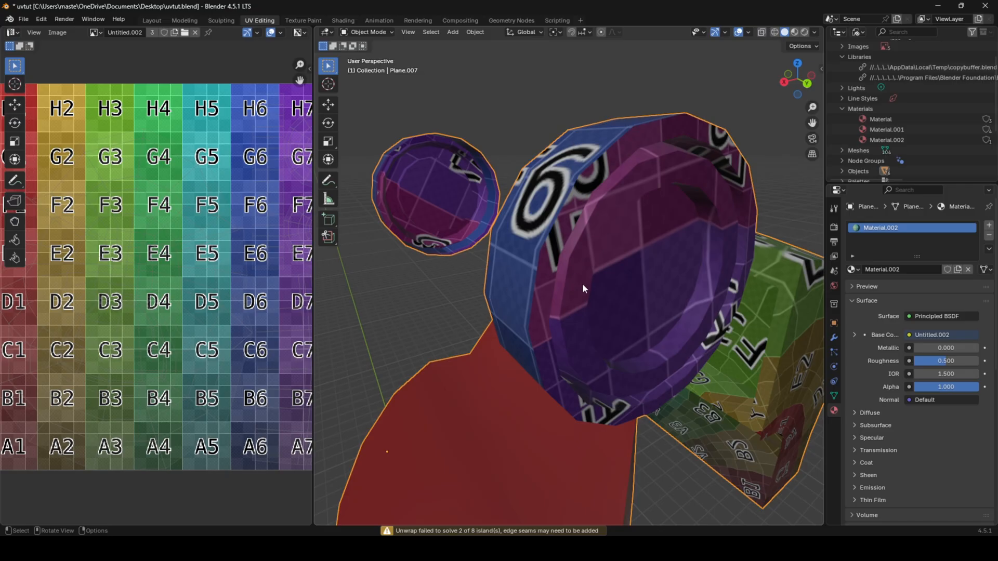
{"action": "middle_click_drag", "start_coordinate": [582, 283], "coordinate": [477, 169]}
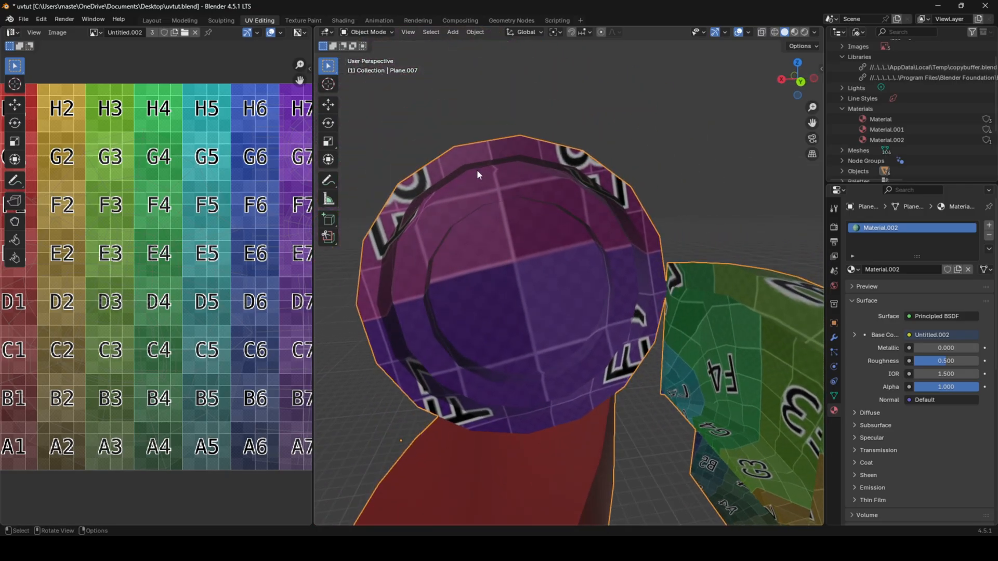
{"action": "key", "text": "Tab"}
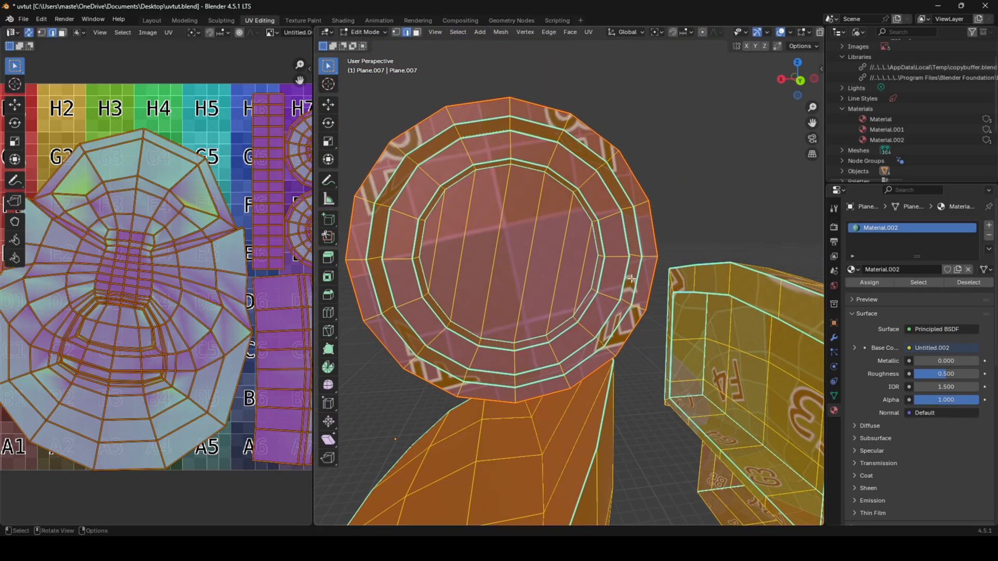
- Mark the edge loop inside the ring's recessed rim as a seam and unwrap all torso parts again
{"action": "left_click", "coordinate": [611, 249]}
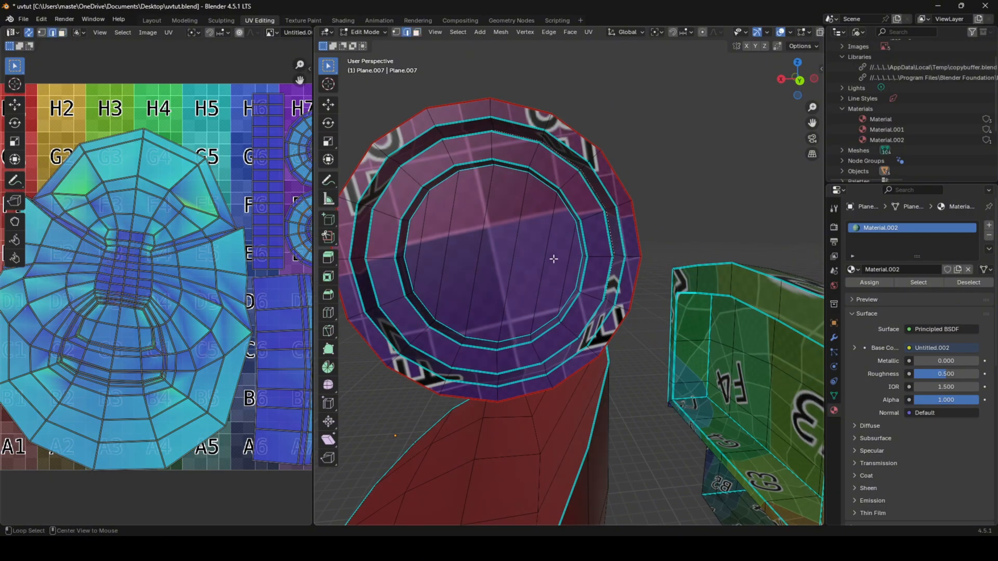
{"action": "scroll", "coordinate": [234, 287], "scroll_direction": "down", "scroll_amount": 2}
{"action": "scroll", "coordinate": [226, 286], "scroll_direction": "up", "scroll_amount": 1}
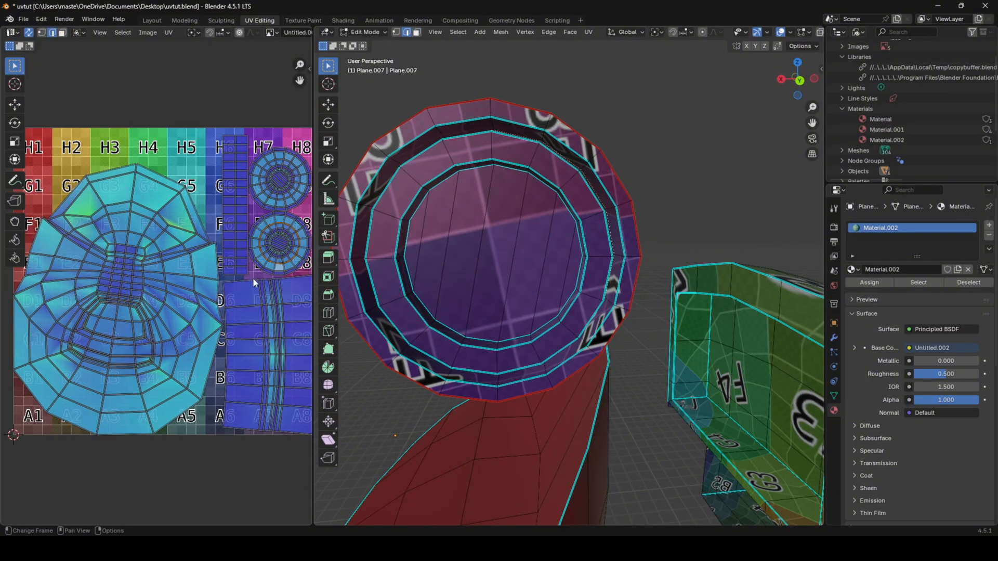
{"action": "scroll", "coordinate": [252, 278], "scroll_direction": "down", "scroll_amount": 1}
{"action": "middle_click_drag", "start_coordinate": [596, 276], "coordinate": [588, 249]}
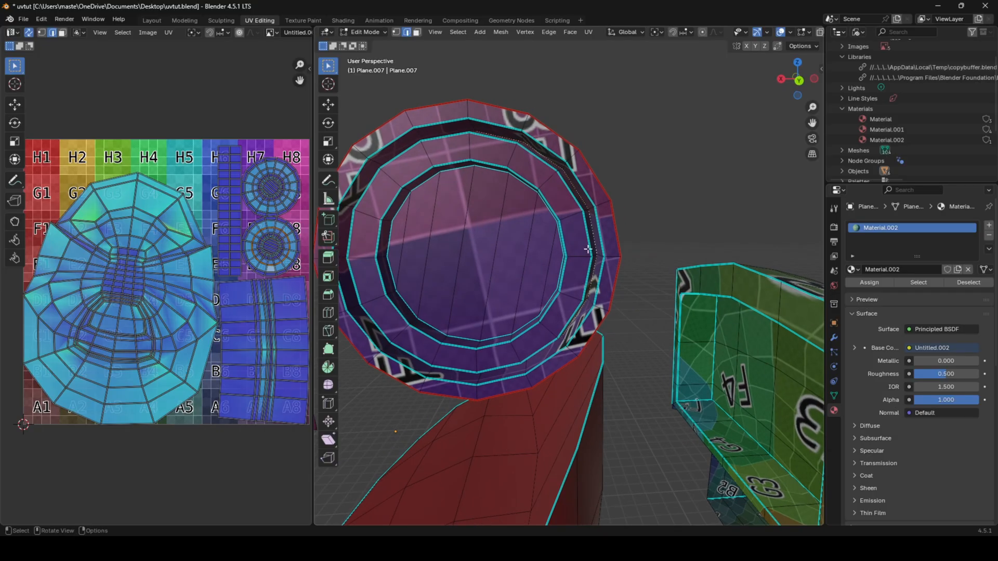
{"action": "middle_click_drag", "start_coordinate": [514, 258], "coordinate": [603, 319]}
{"action": "middle_click_drag", "start_coordinate": [590, 263], "coordinate": [597, 252]}
{"action": "key", "text": "a"}
{"action": "key", "text": "u"}
{"action": "left_click", "coordinate": [678, 304]}
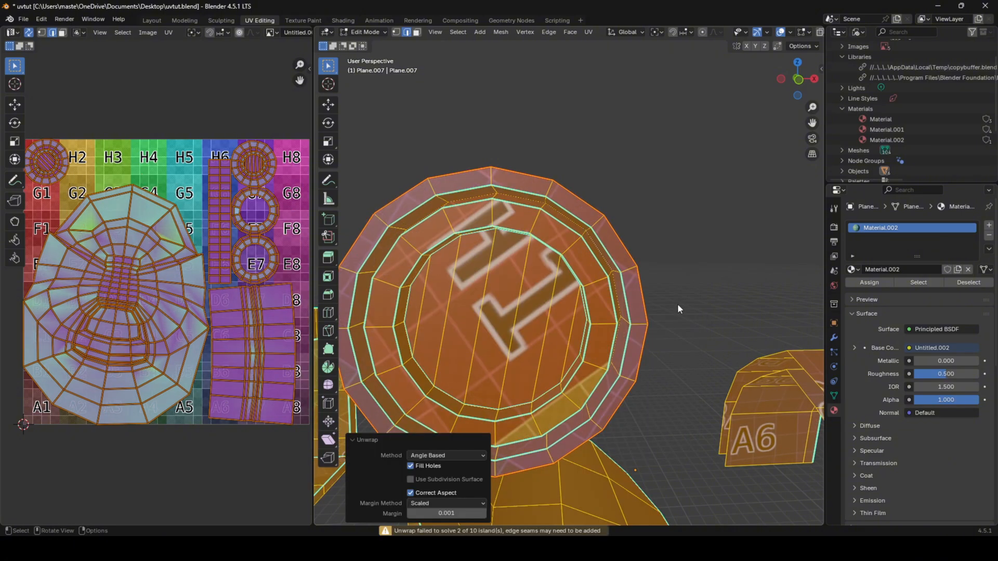
- Select an edge on the ring's inner rim, then unwrap all torso parts once more
{"action": "key", "text": "Tab"}
{"action": "middle_click_drag", "start_coordinate": [610, 319], "coordinate": [612, 307]}
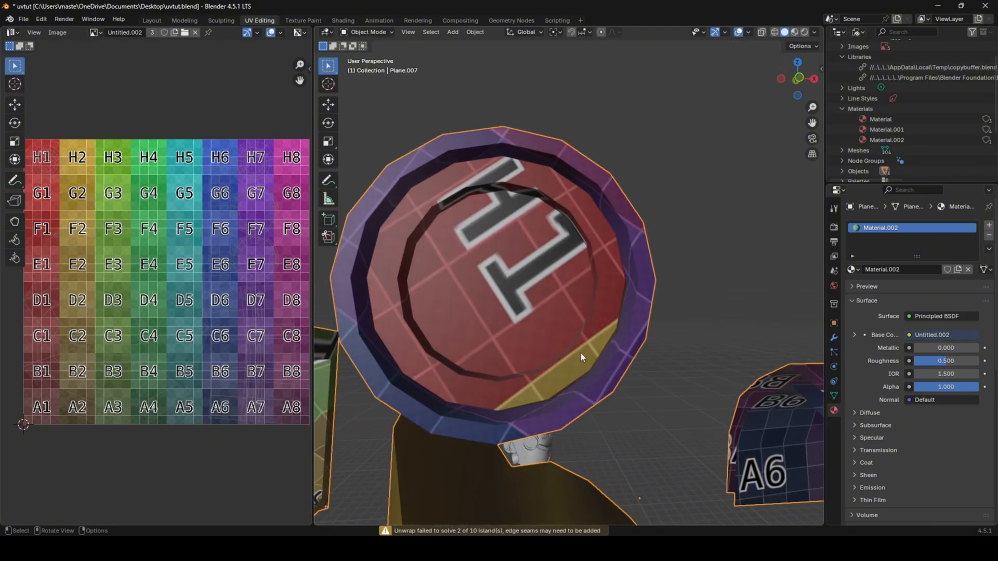
{"action": "middle_click_drag", "start_coordinate": [581, 356], "coordinate": [606, 298]}
{"action": "key", "text": "Tab"}
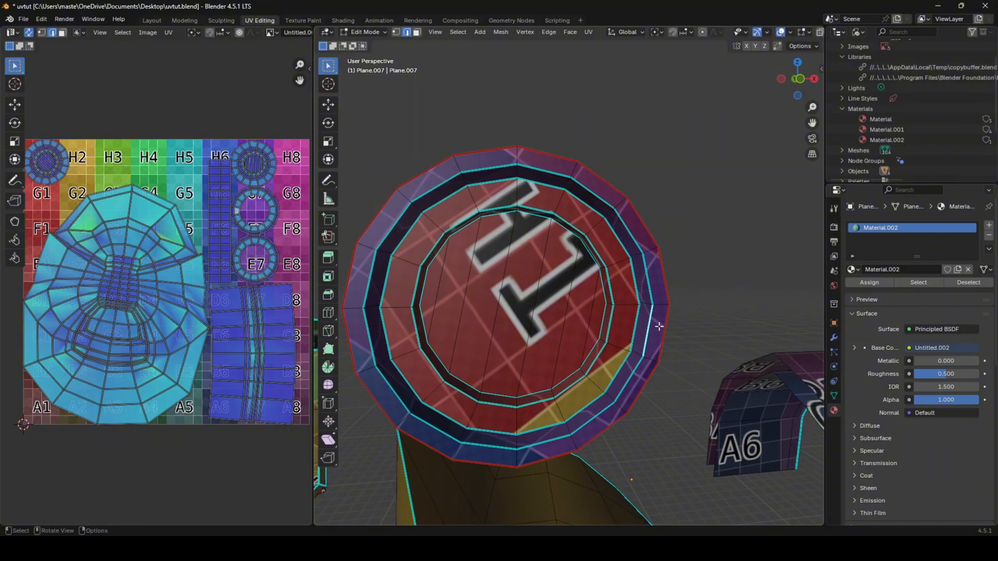
{"action": "key", "text": "Tab"}
{"action": "scroll", "coordinate": [659, 327], "scroll_direction": "down", "scroll_amount": 3}
{"action": "middle_click_drag", "start_coordinate": [659, 327], "coordinate": [694, 333]}
{"action": "key", "text": "Tab"}
{"action": "key", "text": "a"}
{"action": "key", "text": "u"}
{"action": "left_click", "coordinate": [600, 329]}
{"action": "key", "text": "Tab"}
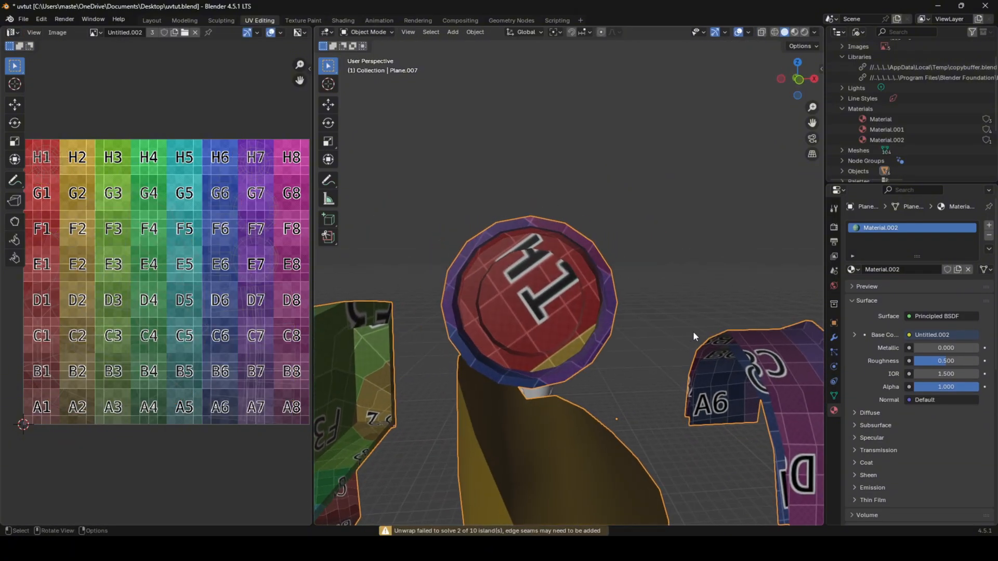
- Mark the upper rim loop of the rounded torso block as a seam and unwrap all torso parts
{"action": "scroll", "coordinate": [694, 332], "scroll_direction": "up", "scroll_amount": 2}
{"action": "middle_click_drag", "start_coordinate": [586, 294], "coordinate": [566, 287]}
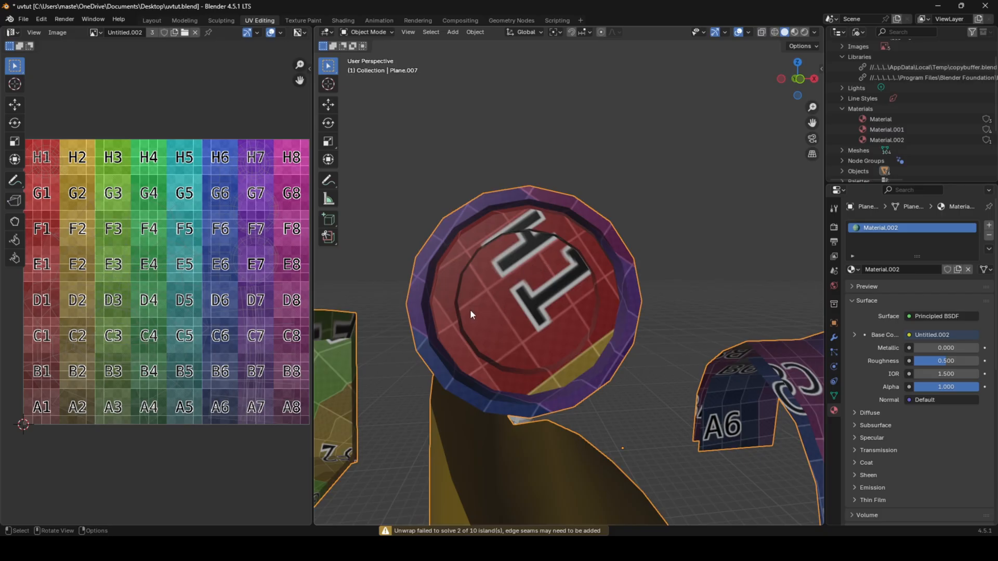
{"action": "middle_click_drag", "start_coordinate": [467, 330], "coordinate": [561, 347]}
{"action": "scroll", "coordinate": [670, 327], "scroll_direction": "up", "scroll_amount": 4}
{"action": "scroll", "coordinate": [673, 335], "scroll_direction": "down", "scroll_amount": 5}
{"action": "scroll", "coordinate": [719, 356], "scroll_direction": "down", "scroll_amount": 3}
{"action": "scroll", "coordinate": [667, 272], "scroll_direction": "up", "scroll_amount": 3}
{"action": "key", "text": "Tab"}
{"action": "left_click", "coordinate": [600, 308], "text": "alt"}
{"action": "key", "text": "a"}
{"action": "key", "text": "u"}
{"action": "key", "text": "Tab"}
{"action": "scroll", "coordinate": [646, 356], "scroll_direction": "down", "scroll_amount": 2}
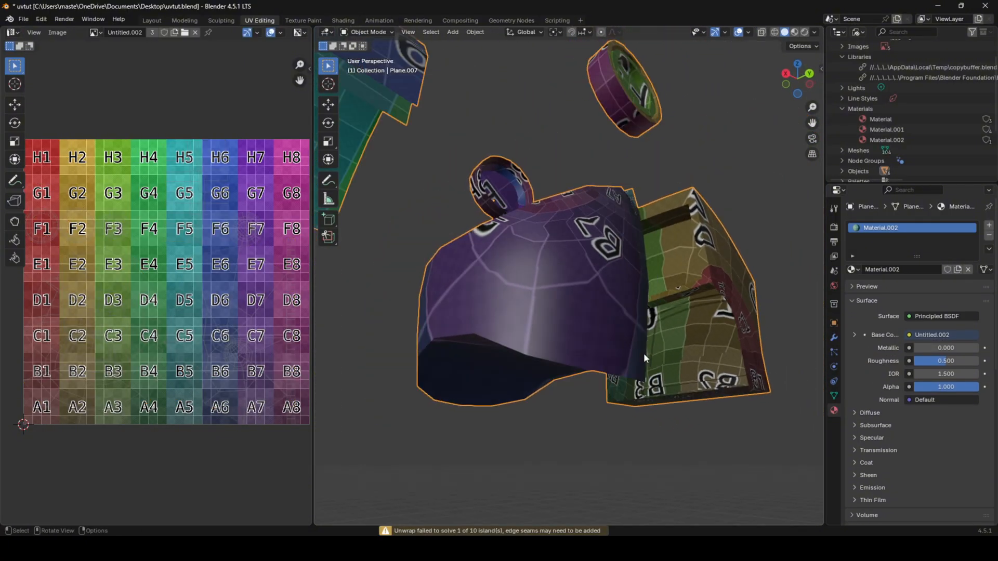
- Mark the first edges of the rounded torso block's lower rim as a seam
{"action": "key", "text": "Tab"}
{"action": "left_click", "coordinate": [539, 253]}
{"action": "middle_click_drag", "start_coordinate": [646, 356], "coordinate": [577, 296]}
{"action": "left_click", "coordinate": [502, 366]}
{"action": "key", "text": "Tab"}
{"action": "key", "text": "Tab"}
{"action": "left_click", "coordinate": [604, 372], "text": "alt"}
{"action": "right_click", "coordinate": [621, 371]}
{"action": "left_click", "coordinate": [621, 372]}
{"action": "left_click", "coordinate": [565, 215], "text": "alt"}
{"action": "right_click", "coordinate": [612, 255]}
{"action": "left_click", "coordinate": [612, 255]}
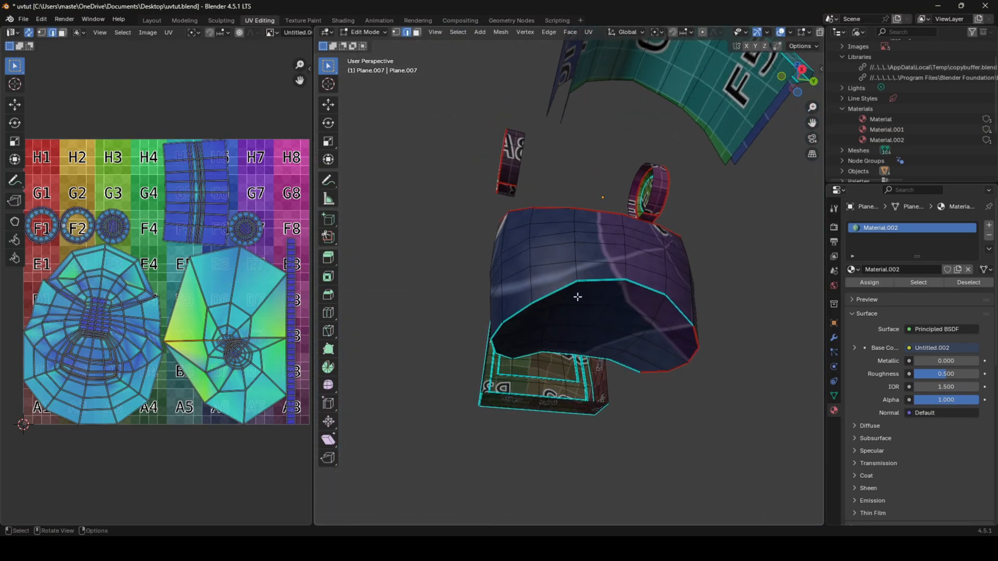
- Mark the remaining lower rim edges of the rounded torso block as seams and unwrap all torso parts
{"action": "middle_click_drag", "start_coordinate": [606, 362], "coordinate": [614, 332]}
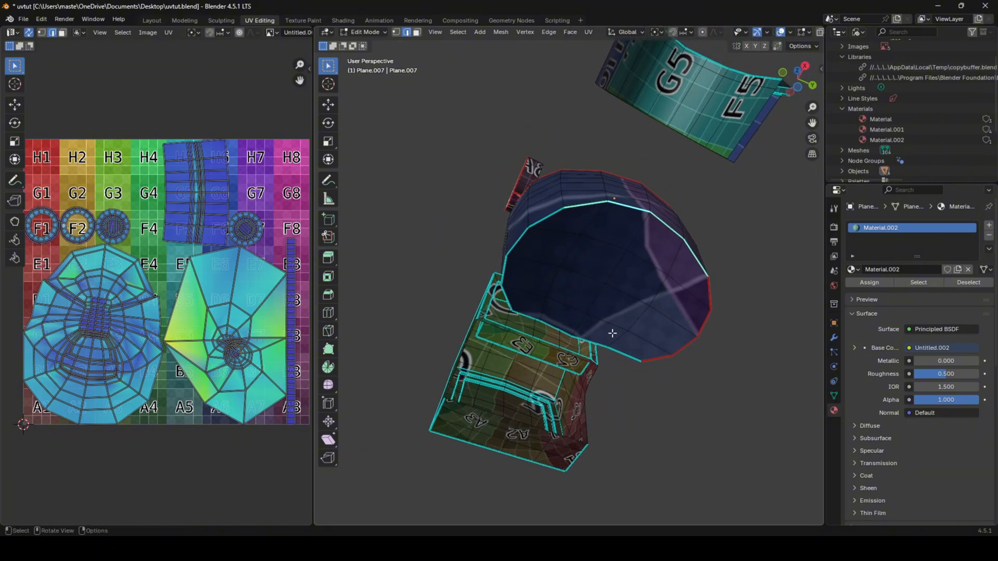
{"action": "left_click", "coordinate": [600, 344], "text": "alt+shift"}
{"action": "right_click", "coordinate": [644, 326]}
{"action": "left_click", "coordinate": [644, 327]}
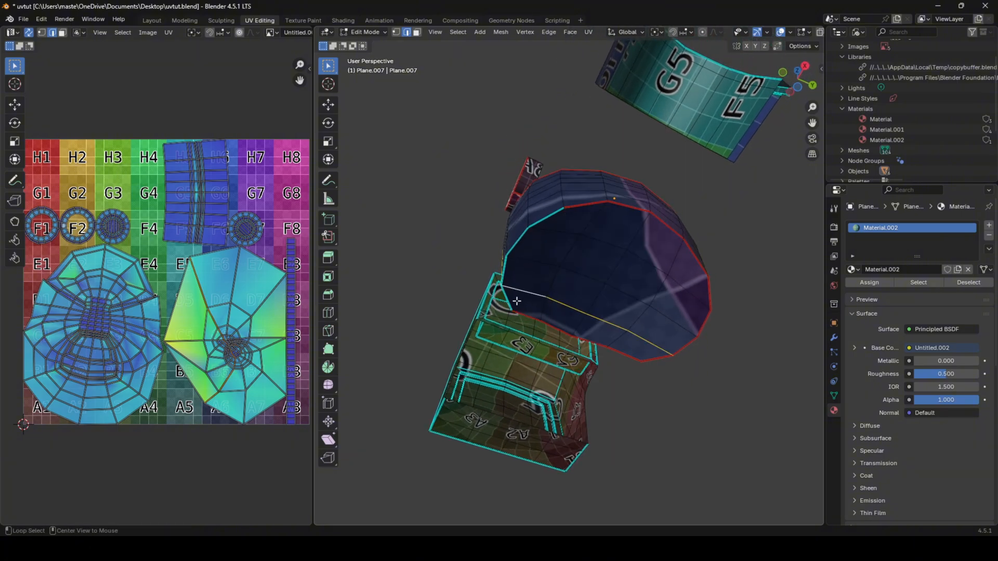
{"action": "key", "text": "a"}
{"action": "key", "text": "u"}
{"action": "left_click", "coordinate": [605, 287]}
{"action": "key", "text": "Tab"}
- Mark vertical seams down the rounded torso block's side wall and unwrap all torso parts
{"action": "middle_click_drag", "start_coordinate": [614, 301], "coordinate": [642, 424]}
{"action": "key", "text": "Tab"}
{"action": "left_click", "coordinate": [578, 352]}
{"action": "middle_click_drag", "start_coordinate": [630, 379], "coordinate": [628, 343]}
{"action": "left_click", "coordinate": [621, 315], "text": "alt"}
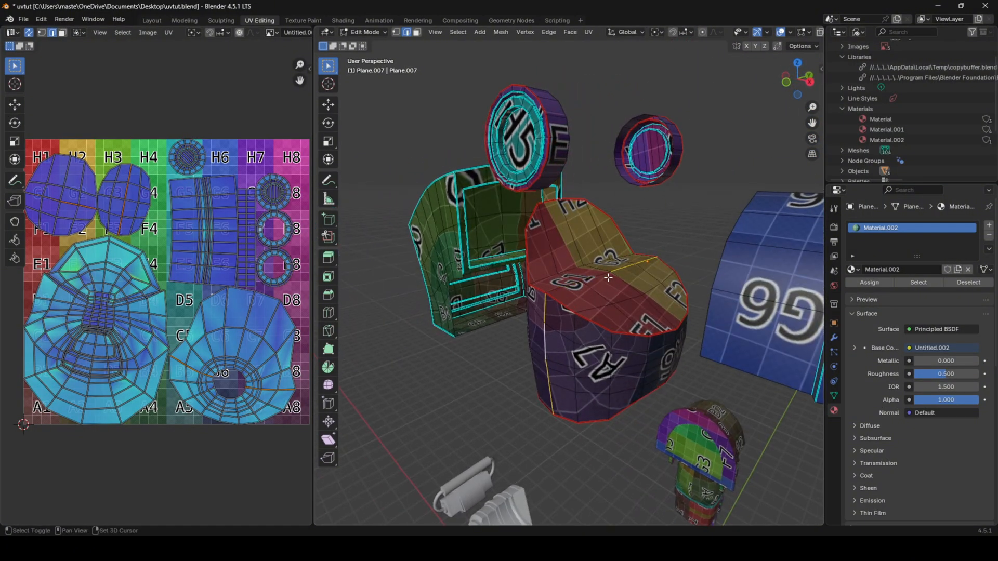
{"action": "middle_click_drag", "start_coordinate": [638, 263], "coordinate": [549, 225]}
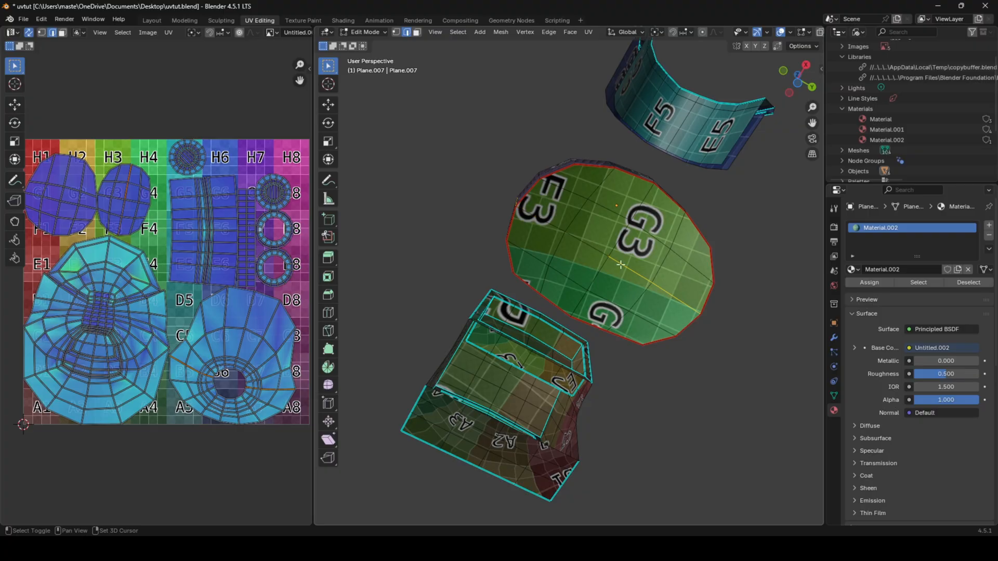
{"action": "key", "text": "a"}
{"action": "key", "text": "u"}
{"action": "left_click", "coordinate": [676, 291]}
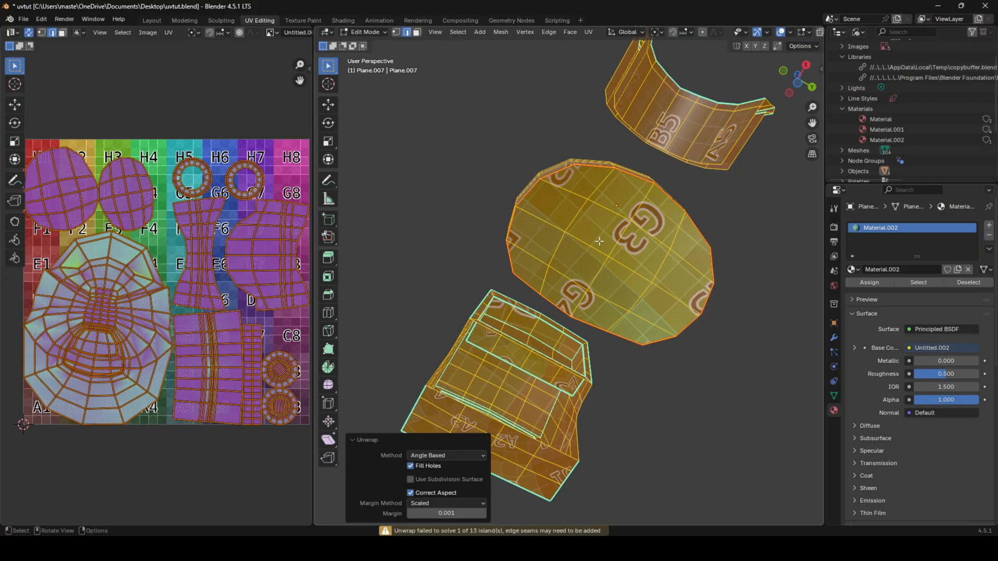
{"action": "key", "text": "Tab"}
- Examine the checker texture on the torso block and backpack shell from several sides for remaining distortion
{"action": "middle_click_drag", "start_coordinate": [676, 292], "coordinate": [599, 344]}
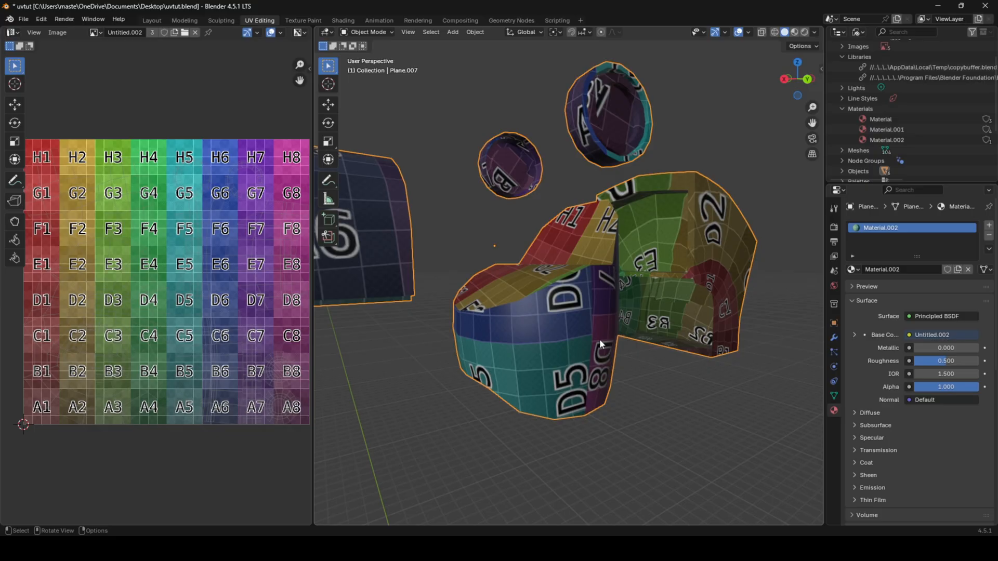
{"action": "middle_click_drag", "start_coordinate": [600, 344], "coordinate": [608, 320]}
{"action": "scroll", "coordinate": [579, 310], "scroll_direction": "up", "scroll_amount": 4}
{"action": "key", "text": "Tab"}
{"action": "scroll", "coordinate": [559, 313], "scroll_direction": "down", "scroll_amount": 3}
{"action": "middle_click_drag", "start_coordinate": [486, 279], "coordinate": [579, 299], "text": "shift"}
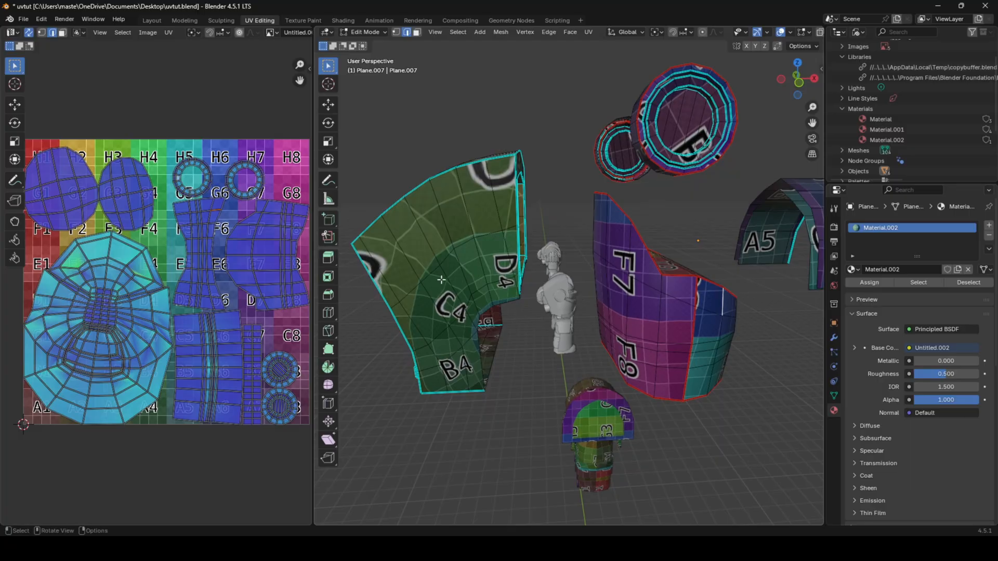
{"action": "middle_click_drag", "start_coordinate": [644, 404], "coordinate": [509, 351]}
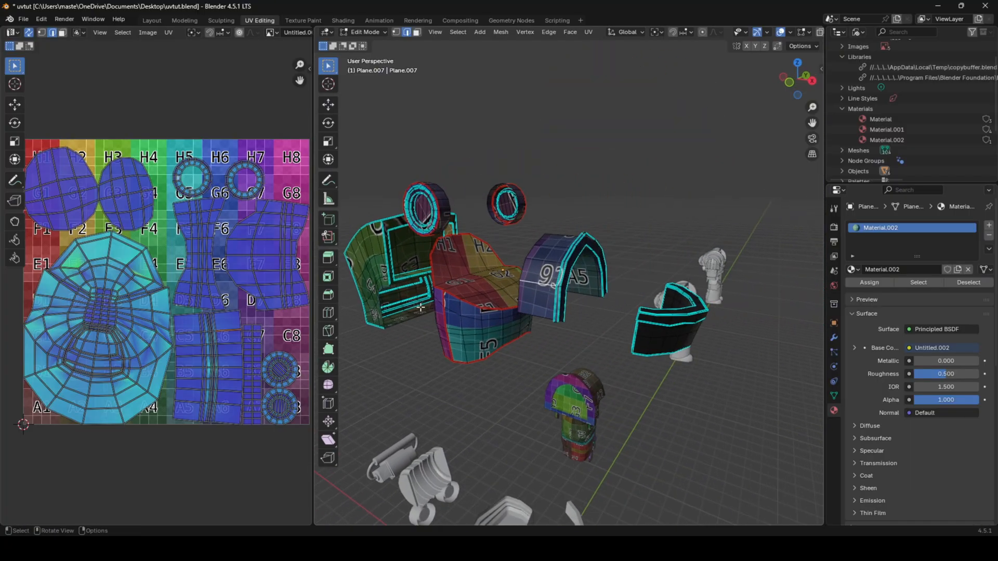
{"action": "middle_click_drag", "start_coordinate": [421, 307], "coordinate": [538, 338]}
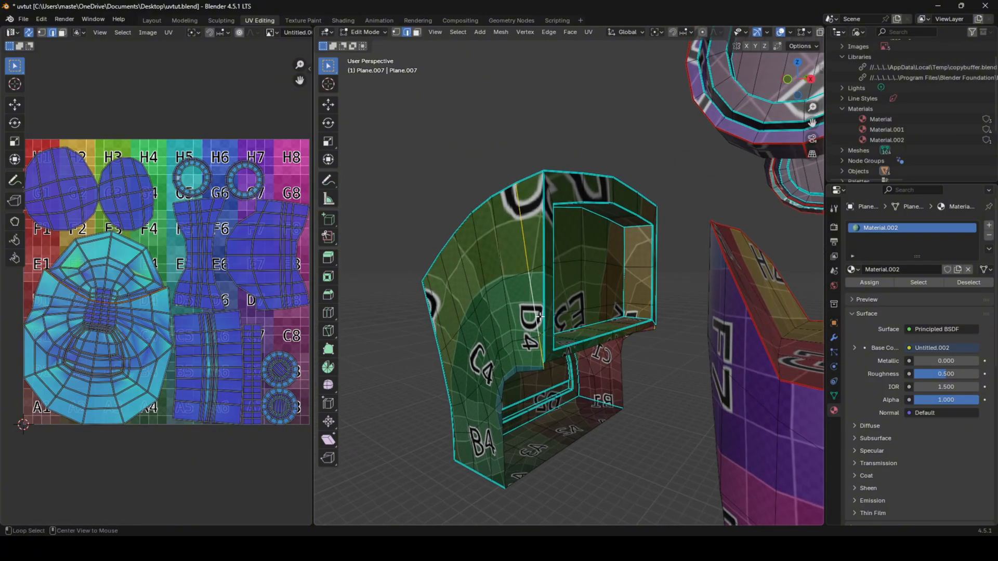
- Mark the front edge loop of the backpack shell as a seam and unwrap all torso parts
{"action": "left_click", "coordinate": [543, 318], "text": "alt"}
{"action": "middle_click_drag", "start_coordinate": [697, 390], "coordinate": [542, 324]}
{"action": "right_click", "coordinate": [681, 359]}
{"action": "left_click", "coordinate": [681, 360]}
{"action": "key", "text": "a"}
{"action": "key", "text": "u"}
{"action": "left_click", "coordinate": [682, 359]}
{"action": "key", "text": "Tab"}
- Select only the linked backpack shell geometry and move it 5 m up along Z to isolate it
{"action": "scroll", "coordinate": [616, 293], "scroll_direction": "down", "scroll_amount": 5}
{"action": "key", "text": "Tab"}
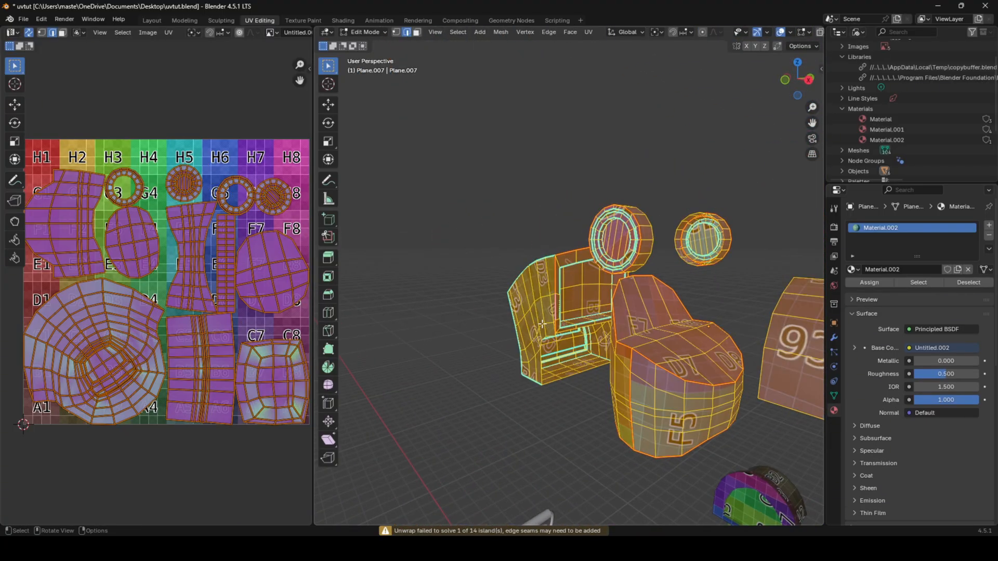
{"action": "key", "text": "alt+a"}
{"action": "key", "text": "l"}
{"action": "scroll", "coordinate": [557, 335], "scroll_direction": "down", "scroll_amount": 2}
{"action": "key", "text": "g"}
{"action": "key", "text": "z"}
{"action": "key", "text": "5"}
{"action": "key", "text": "Return"}
{"action": "key", "text": "KP_Decimal"}
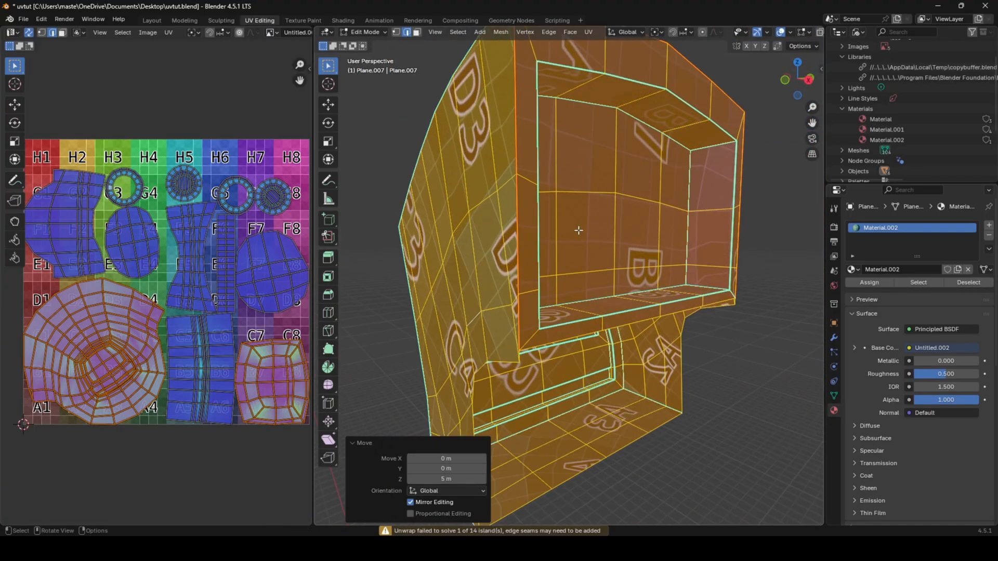
- Mark the edge loop around the backpack shell's recessed opening as a seam and unwrap all torso parts
{"action": "middle_click_drag", "start_coordinate": [578, 230], "coordinate": [493, 289]}
{"action": "left_click", "coordinate": [492, 291]}
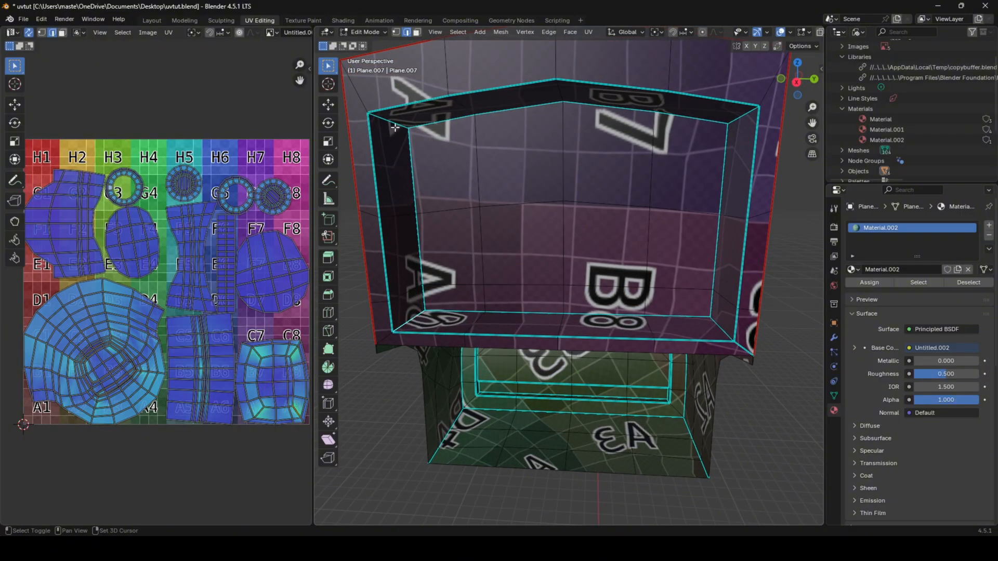
{"action": "key", "text": "a"}
{"action": "key", "text": "u"}
{"action": "left_click", "coordinate": [735, 273]}
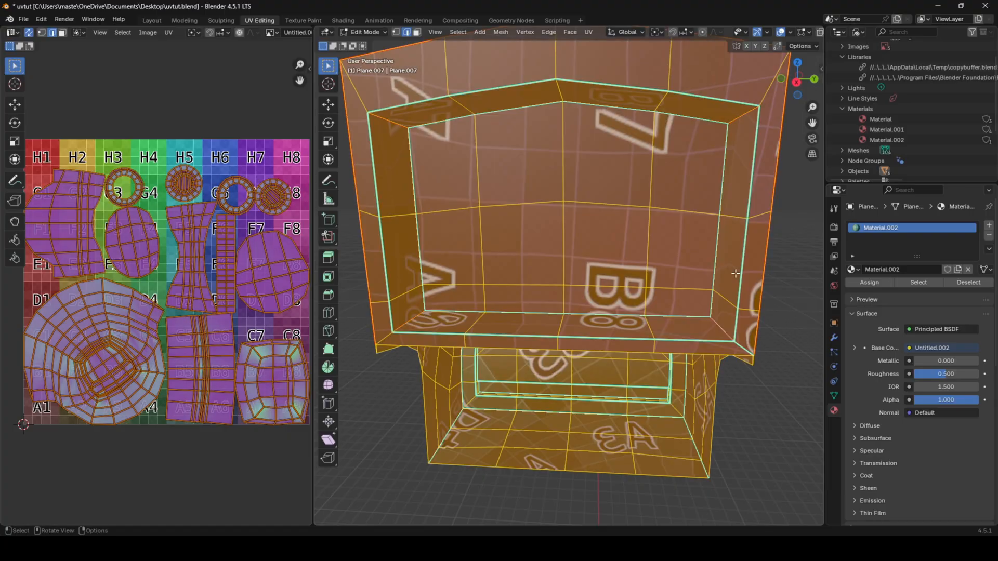
{"action": "left_click", "coordinate": [738, 284], "text": "alt"}
{"action": "right_click", "coordinate": [740, 281]}
{"action": "left_click", "coordinate": [741, 281]}
{"action": "key", "text": "a"}
{"action": "key", "text": "u"}
{"action": "left_click", "coordinate": [737, 277]}
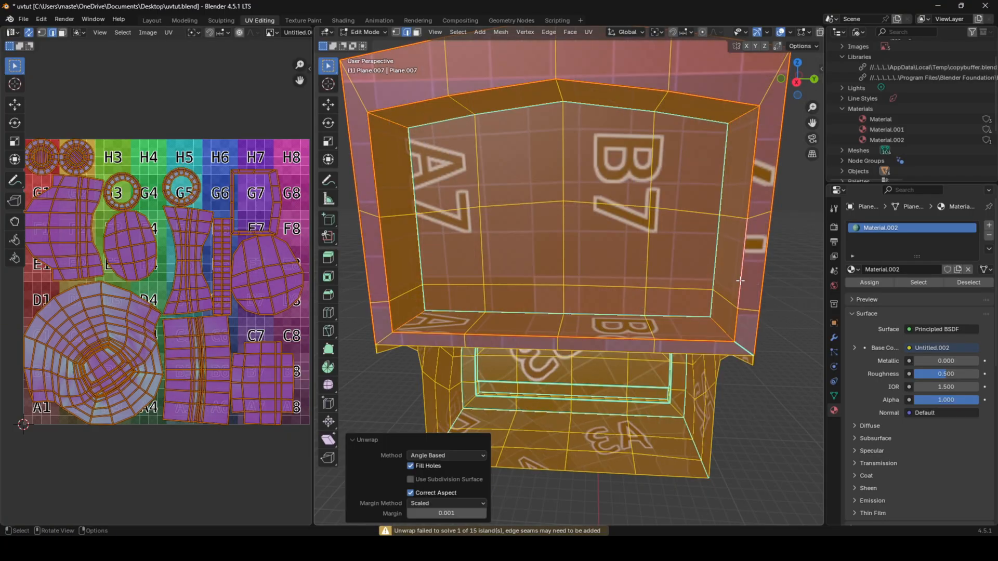
{"action": "key", "text": "Tab"}
{"action": "middle_click_drag", "start_coordinate": [737, 278], "coordinate": [751, 249]}
{"action": "key", "text": "Tab"}
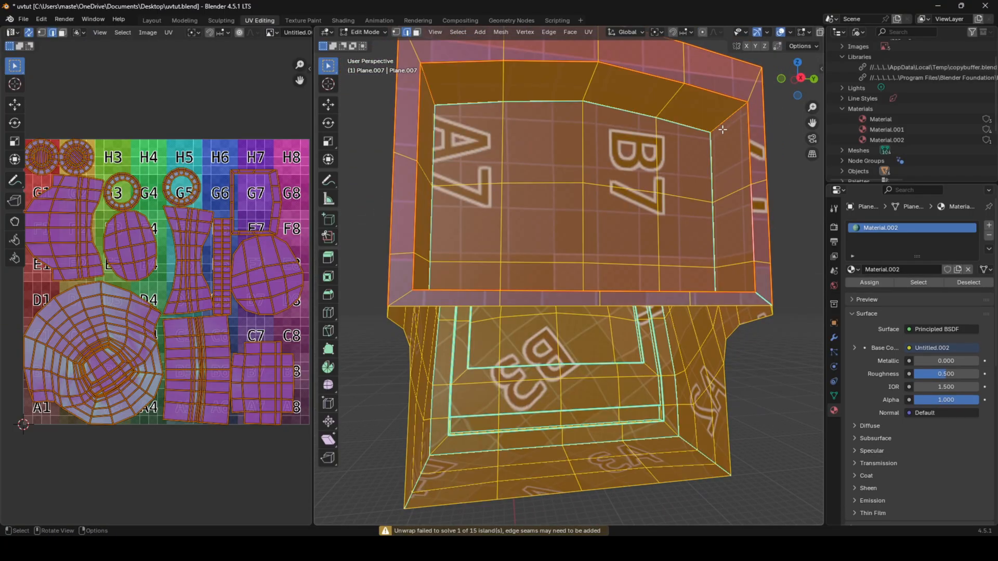
- Clear the seams on the edges running across the depth of the opening's inner walls and unwrap all parts
{"action": "left_click", "coordinate": [724, 160], "text": "alt"}
{"action": "left_click", "coordinate": [472, 99], "text": "ctrl+alt"}
{"action": "right_click", "coordinate": [662, 264]}
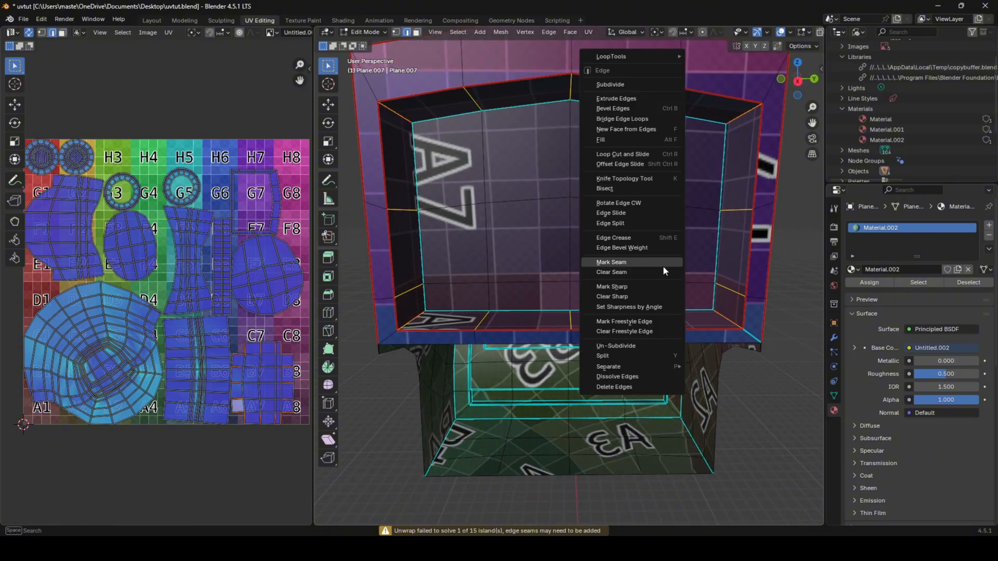
{"action": "left_click", "coordinate": [660, 262]}
{"action": "key", "text": "a"}
{"action": "key", "text": "u"}
{"action": "left_click", "coordinate": [662, 261]}
{"action": "key", "text": "Tab"}
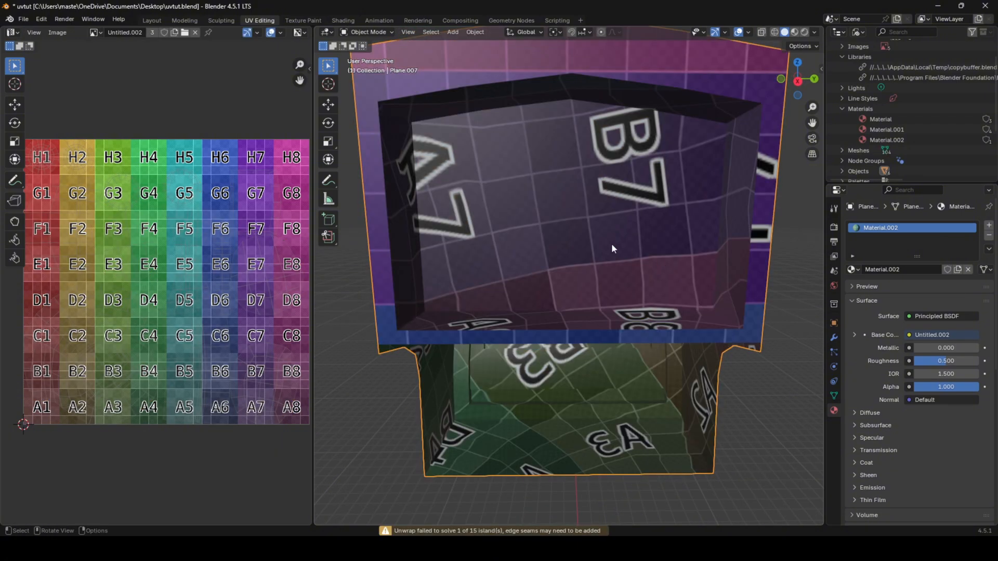
{"action": "key", "text": "Tab"}
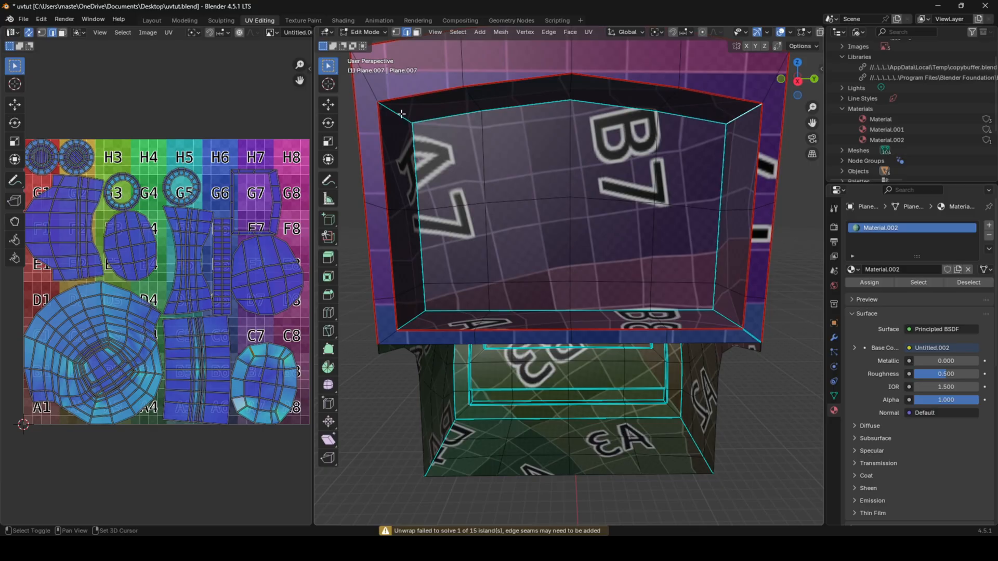
- Mark the four depth edges at the recess corners as seams, unwrap all parts and check the checker texture inside the opening
{"action": "left_click", "coordinate": [720, 327], "text": "shift"}
{"action": "right_click", "coordinate": [709, 266]}
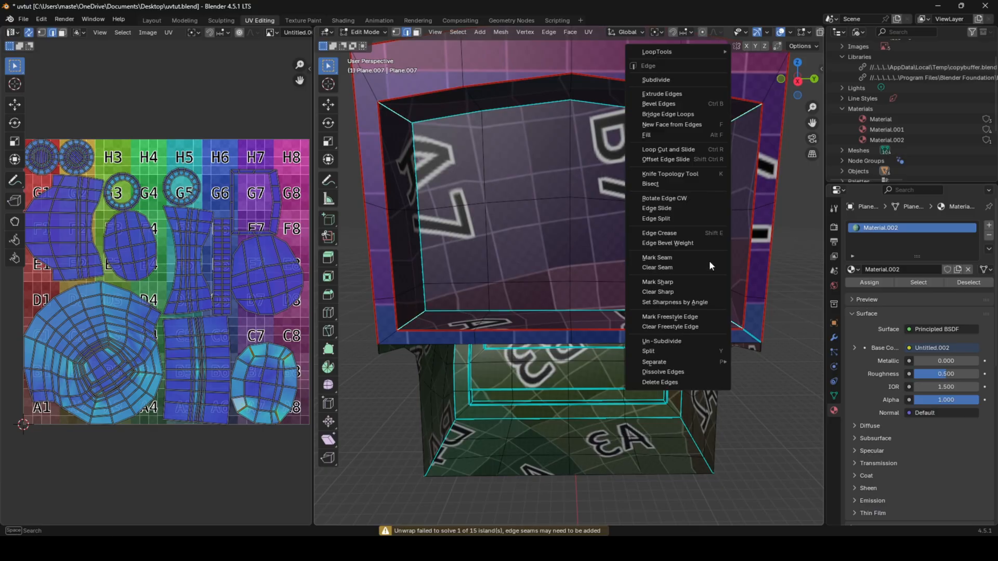
{"action": "left_click", "coordinate": [708, 259]}
{"action": "key", "text": "a"}
{"action": "key", "text": "u"}
{"action": "left_click", "coordinate": [708, 260]}
{"action": "key", "text": "Tab"}
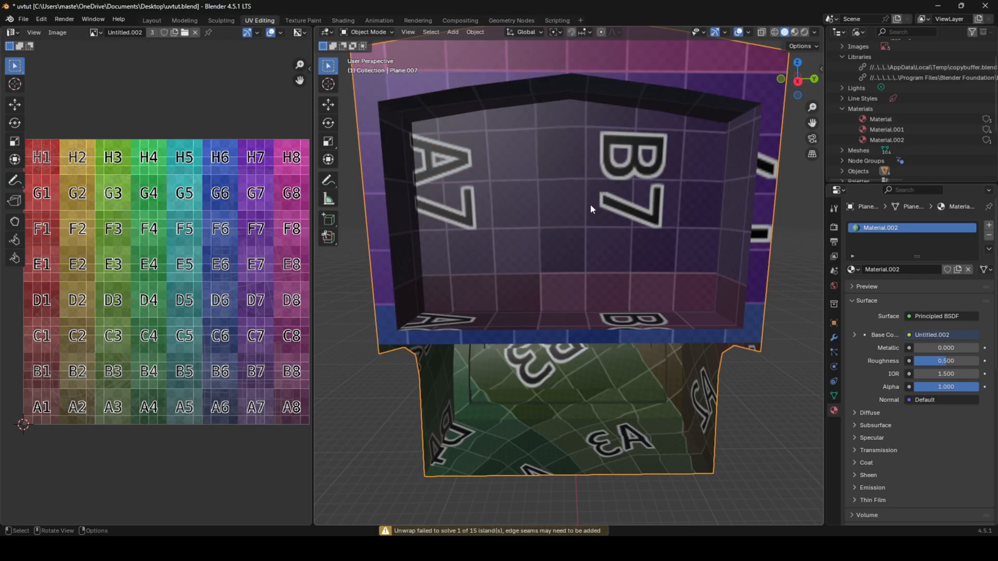
{"action": "middle_click_drag", "start_coordinate": [590, 204], "coordinate": [520, 62]}
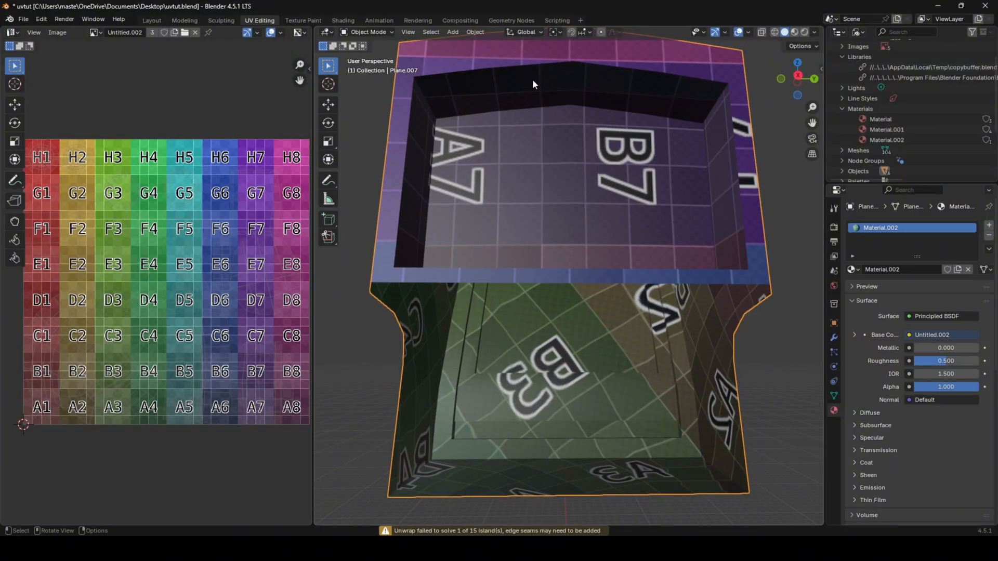
{"action": "middle_click_drag", "start_coordinate": [527, 96], "coordinate": [557, 139]}
{"action": "scroll", "coordinate": [567, 171], "scroll_direction": "down", "scroll_amount": 3}
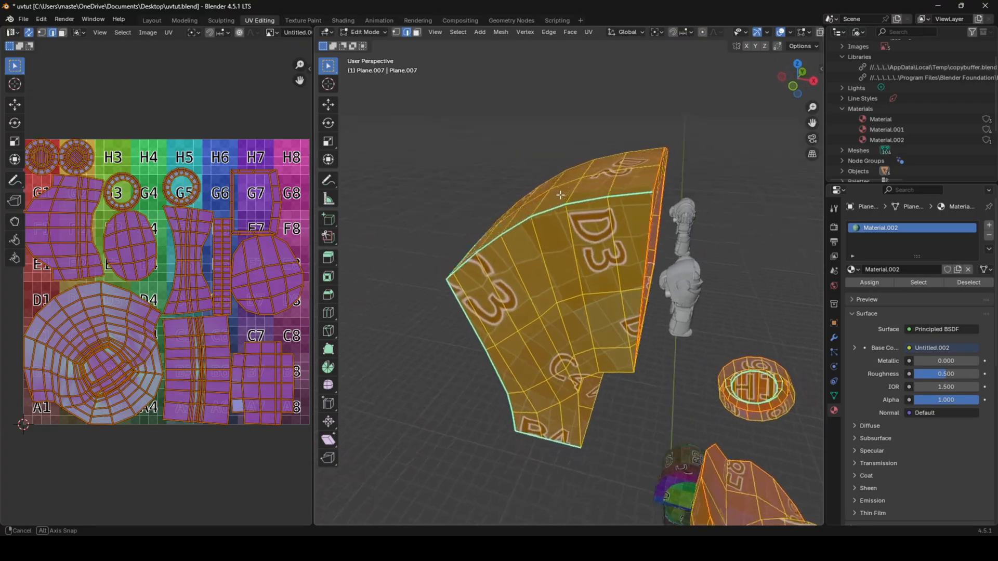
- Mark the backpack shell's bottom edges on both sides as seams, unwrap all parts and check the panelled side
{"action": "key", "text": "alt+a"}
{"action": "middle_click_drag", "start_coordinate": [598, 239], "coordinate": [674, 225]}
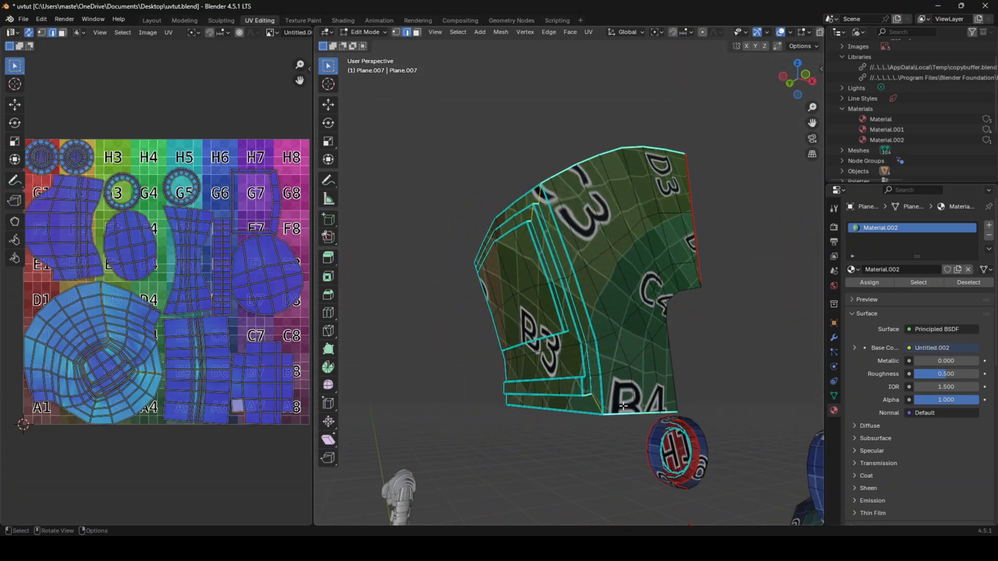
{"action": "middle_click_drag", "start_coordinate": [623, 407], "coordinate": [543, 425]}
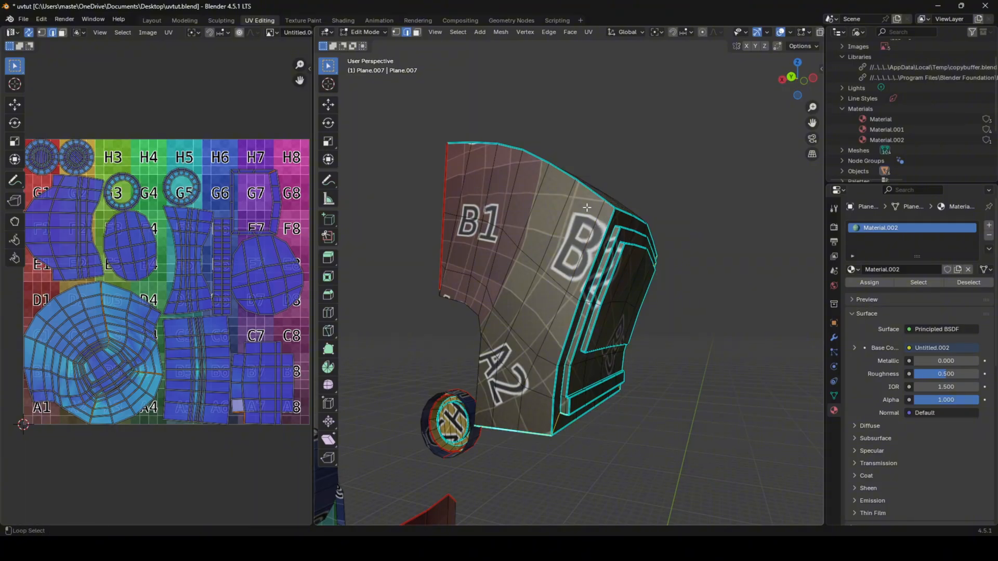
{"action": "key", "text": "a"}
{"action": "key", "text": "u"}
{"action": "left_click", "coordinate": [730, 318]}
{"action": "key", "text": "Tab"}
{"action": "middle_click_drag", "start_coordinate": [729, 318], "coordinate": [583, 345]}
{"action": "scroll", "coordinate": [559, 335], "scroll_direction": "up", "scroll_amount": 4}
{"action": "scroll", "coordinate": [558, 337], "scroll_direction": "down", "scroll_amount": 3}
{"action": "scroll", "coordinate": [647, 292], "scroll_direction": "up", "scroll_amount": 3}
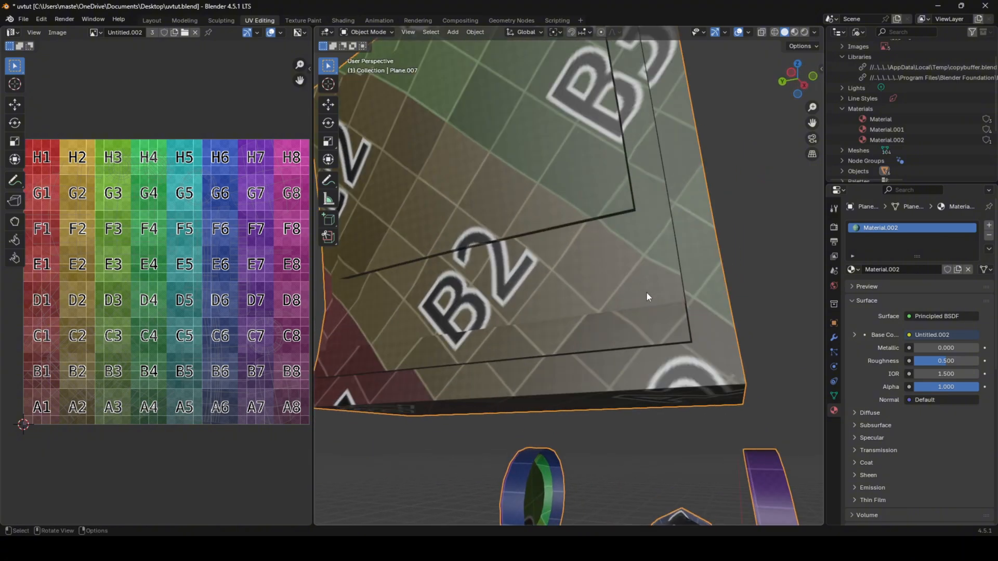
- Mark the lower ledge edge beneath the backpack shell's panel as a seam and unwrap all torso parts
{"action": "key", "text": "Tab"}
{"action": "middle_click_drag", "start_coordinate": [648, 335], "coordinate": [569, 341]}
{"action": "key", "text": "Tab"}
{"action": "key", "text": "Tab"}
{"action": "key", "text": "alt+a"}
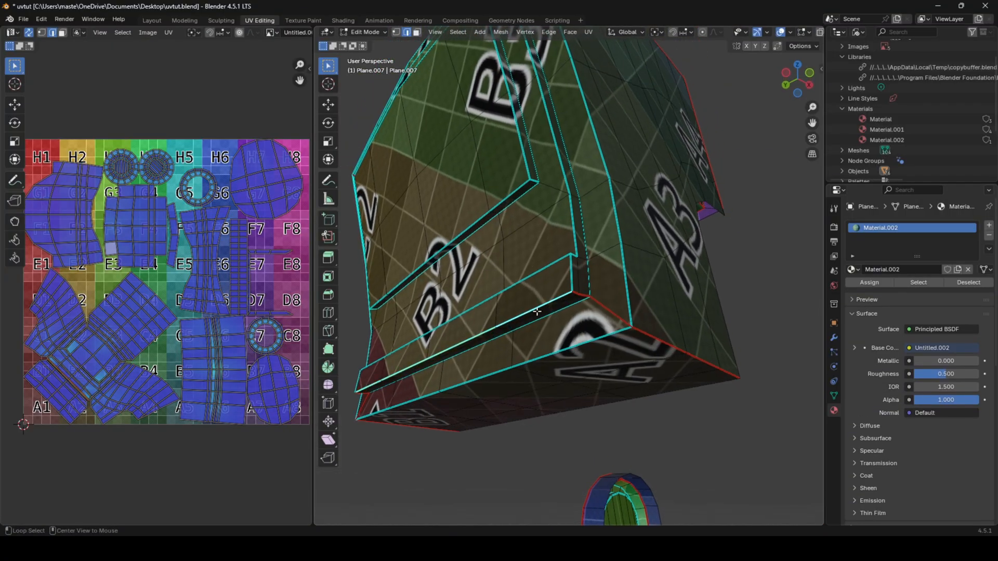
{"action": "right_click", "coordinate": [597, 307]}
{"action": "left_click", "coordinate": [597, 307]}
{"action": "key", "text": "a"}
{"action": "key", "text": "u"}
{"action": "left_click", "coordinate": [598, 311]}
{"action": "key", "text": "Tab"}
{"action": "middle_click_drag", "start_coordinate": [603, 332], "coordinate": [577, 367]}
- Mark the outline of the backpack shell's centre panel as a seam and unwrap all torso parts
{"action": "key", "text": "Tab"}
{"action": "middle_click_drag", "start_coordinate": [484, 319], "coordinate": [528, 341]}
{"action": "left_click", "coordinate": [626, 305], "text": "alt"}
{"action": "middle_click_drag", "start_coordinate": [626, 305], "coordinate": [546, 274]}
{"action": "scroll", "coordinate": [519, 273], "scroll_direction": "down", "scroll_amount": 5}
{"action": "key", "text": "a"}
{"action": "key", "text": "u"}
{"action": "left_click", "coordinate": [520, 272]}
{"action": "key", "text": "Tab"}
{"action": "key", "text": "Tab"}
{"action": "key", "text": "alt+a"}
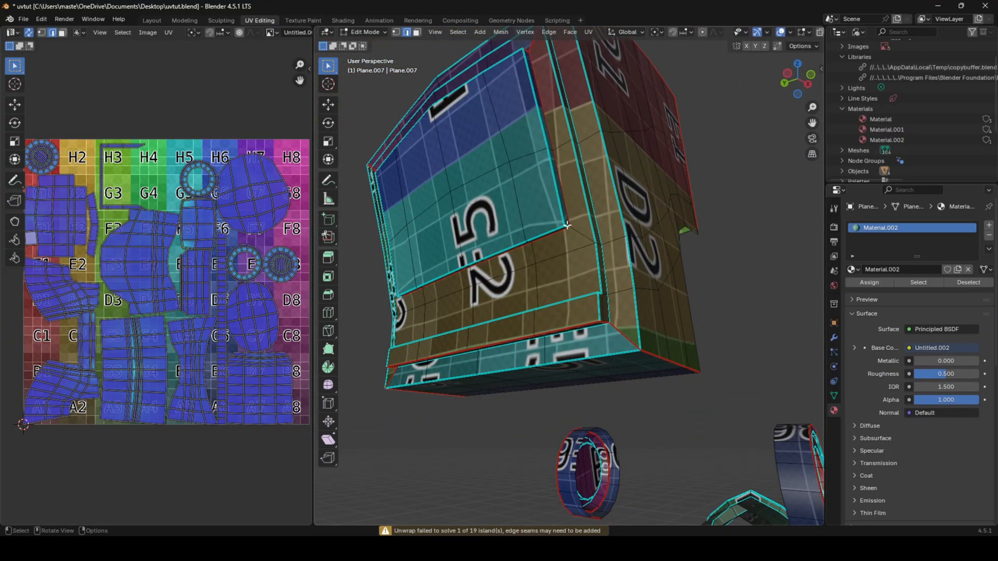
- Mark the short corner edges around the backpack shell's centre panel as seams and unwrap all parts
{"action": "middle_click_drag", "start_coordinate": [567, 225], "coordinate": [516, 233]}
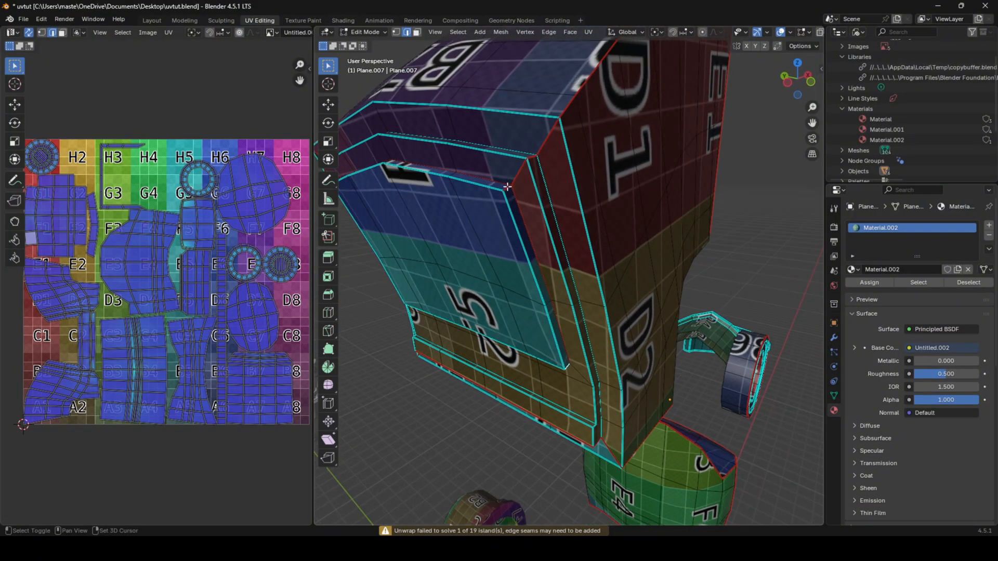
{"action": "middle_click_drag", "start_coordinate": [507, 187], "coordinate": [627, 189]}
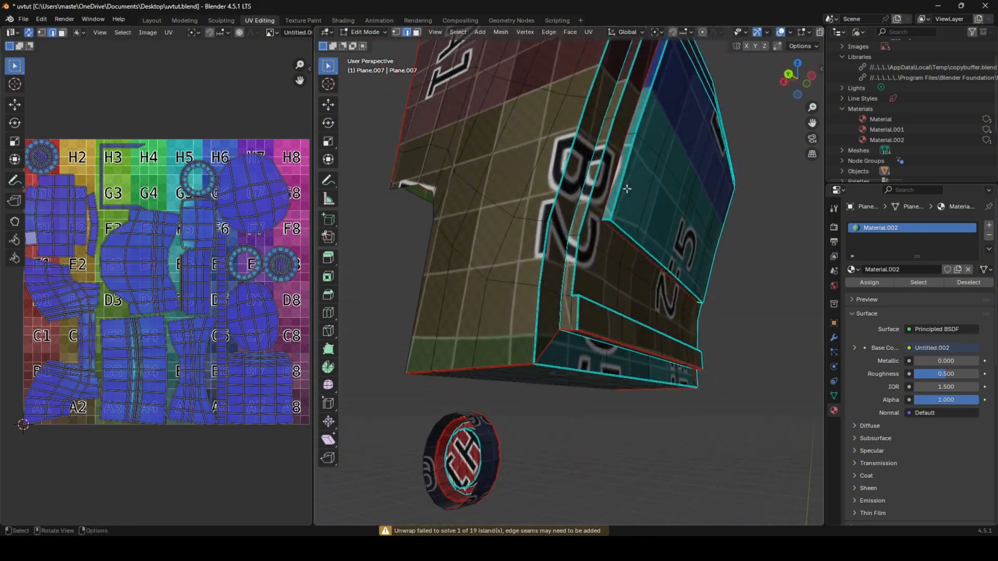
{"action": "key", "text": "a"}
{"action": "key", "text": "u"}
{"action": "left_click", "coordinate": [673, 262]}
- Examine the checker texture around the backpack shell's centre panel and its lower corner for remaining distortion
{"action": "key", "text": "Tab"}
{"action": "middle_click_drag", "start_coordinate": [671, 265], "coordinate": [607, 287]}
{"action": "middle_click_drag", "start_coordinate": [562, 221], "coordinate": [582, 195]}
{"action": "key", "text": "Tab"}
{"action": "left_click", "coordinate": [503, 244]}
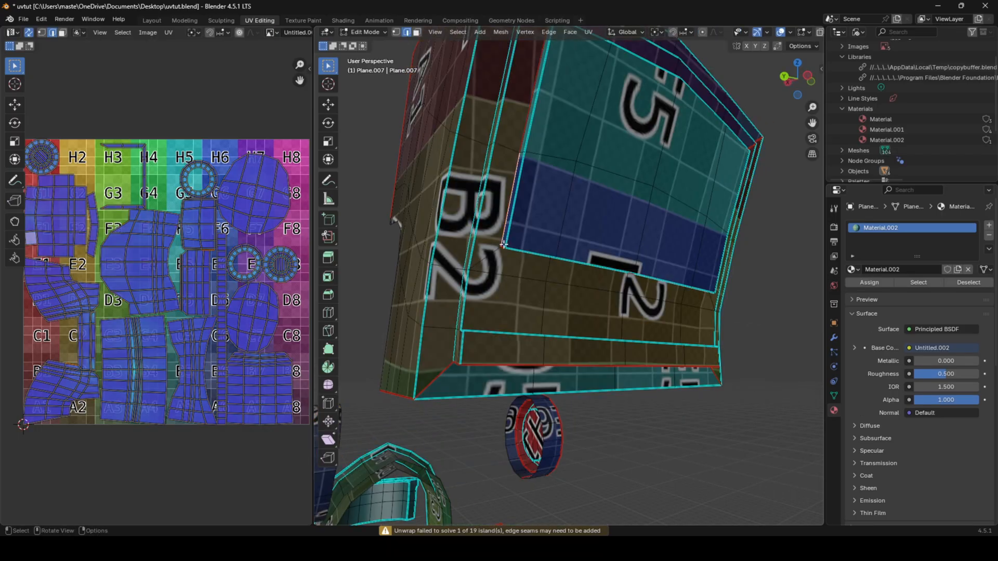
{"action": "middle_click_drag", "start_coordinate": [503, 245], "coordinate": [605, 153]}
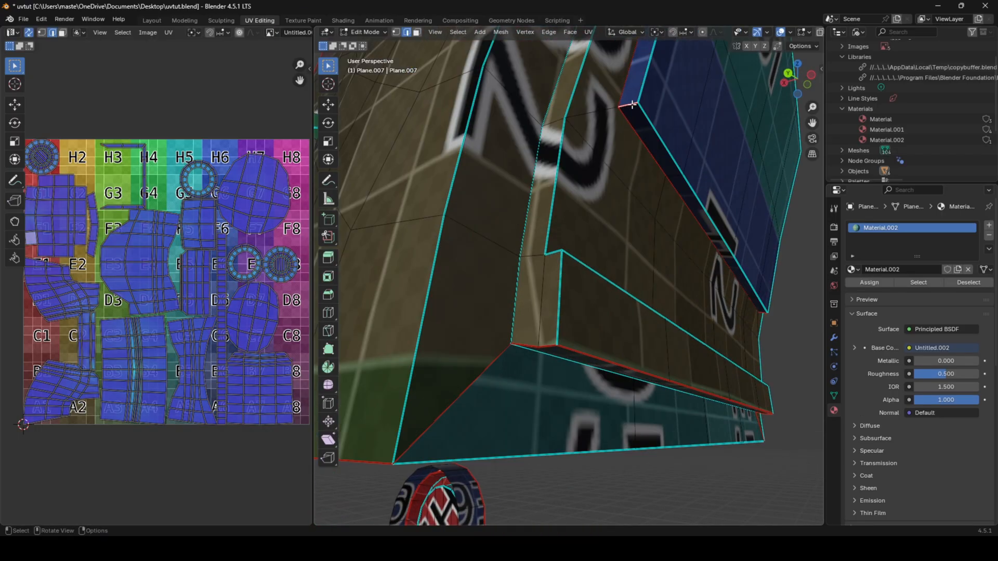
{"action": "middle_click_drag", "start_coordinate": [638, 144], "coordinate": [634, 213]}
{"action": "scroll", "coordinate": [634, 166], "scroll_direction": "down", "scroll_amount": 5}
{"action": "key", "text": "Tab"}
{"action": "scroll", "coordinate": [634, 213], "scroll_direction": "up", "scroll_amount": 3}
{"action": "key", "text": "Tab"}
- Mark the vertical frame edge loops on both sides of the backpack shell's panel as seams and unwrap all parts
{"action": "left_click", "coordinate": [431, 377], "text": "alt"}
{"action": "right_click", "coordinate": [603, 334]}
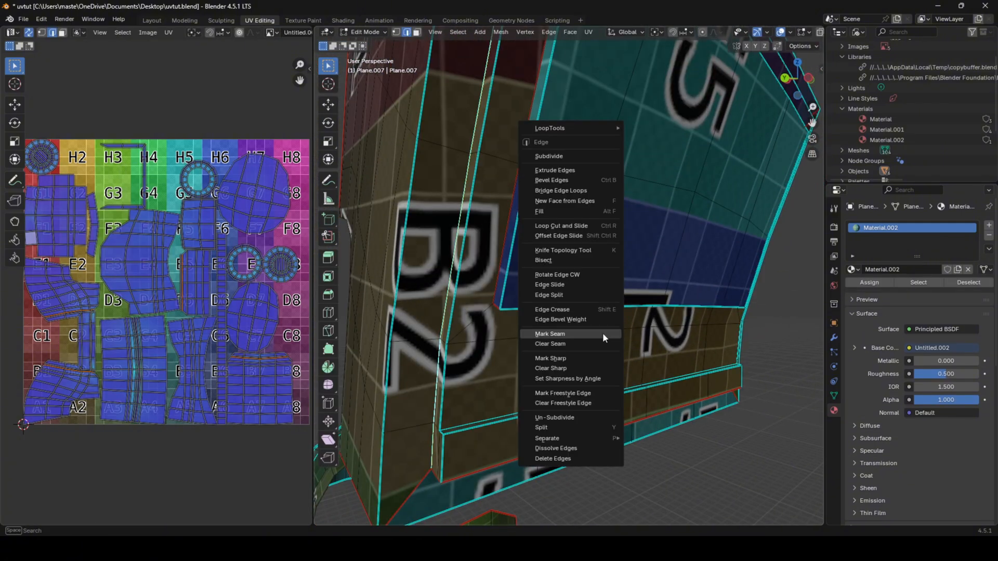
{"action": "left_click", "coordinate": [603, 335]}
{"action": "middle_click_drag", "start_coordinate": [694, 301], "coordinate": [573, 299]}
{"action": "left_click", "coordinate": [604, 264], "text": "alt"}
{"action": "right_click", "coordinate": [621, 298]}
{"action": "left_click", "coordinate": [621, 298]}
{"action": "key", "text": "a"}
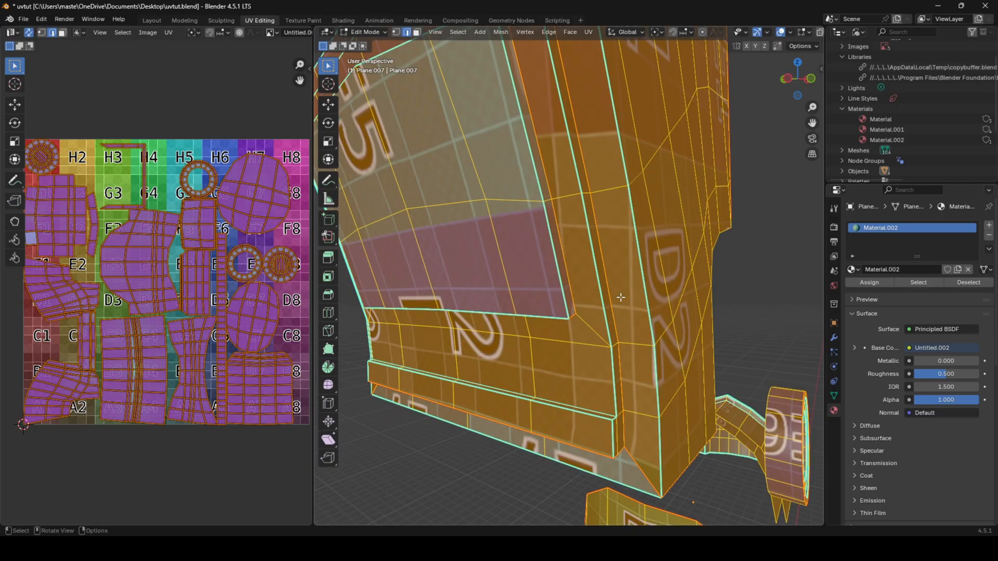
{"action": "key", "text": "u"}
{"action": "left_click", "coordinate": [622, 297]}
{"action": "key", "text": "Tab"}
{"action": "scroll", "coordinate": [646, 295], "scroll_direction": "down", "scroll_amount": 2}
- Mark the short vertical edges at both ends of the backpack shell's lower ledge as seams and unwrap all parts
{"action": "key", "text": "Tab"}
{"action": "middle_click_drag", "start_coordinate": [642, 294], "coordinate": [508, 331]}
{"action": "key", "text": "Tab"}
{"action": "key", "text": "Tab"}
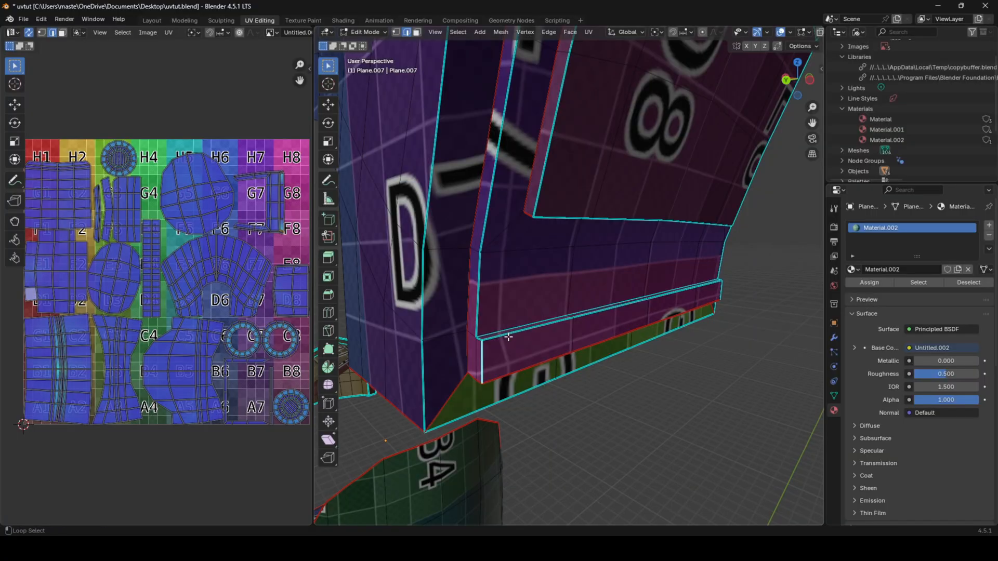
{"action": "middle_click_drag", "start_coordinate": [650, 328], "coordinate": [612, 218]}
{"action": "key", "text": "ctrl+e"}
{"action": "left_click", "coordinate": [487, 347]}
{"action": "key", "text": "a"}
{"action": "key", "text": "u"}
{"action": "left_click", "coordinate": [499, 348]}
{"action": "key", "text": "Tab"}
{"action": "key", "text": "Tab"}
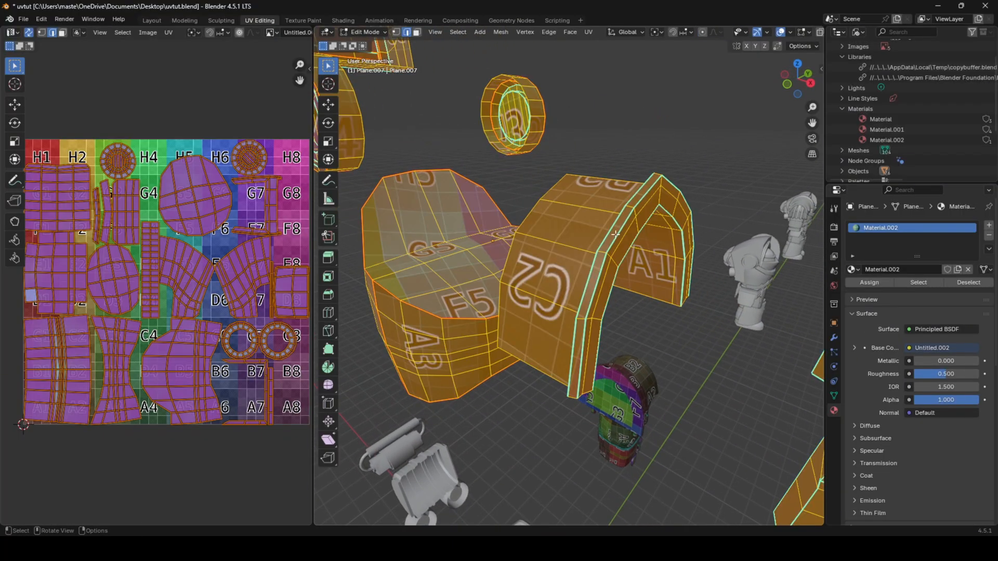
- Mark the outer front edge loop of the arch-shaped torso piece as a seam and unwrap all parts
{"action": "left_click", "coordinate": [618, 233], "text": "alt"}
{"action": "key", "text": "KP_Decimal"}
{"action": "scroll", "coordinate": [595, 231], "scroll_direction": "down", "scroll_amount": 4}
{"action": "middle_click_drag", "start_coordinate": [594, 231], "coordinate": [451, 207]}
{"action": "scroll", "coordinate": [665, 196], "scroll_direction": "up", "scroll_amount": 4}
{"action": "middle_click_drag", "start_coordinate": [665, 196], "coordinate": [689, 301]}
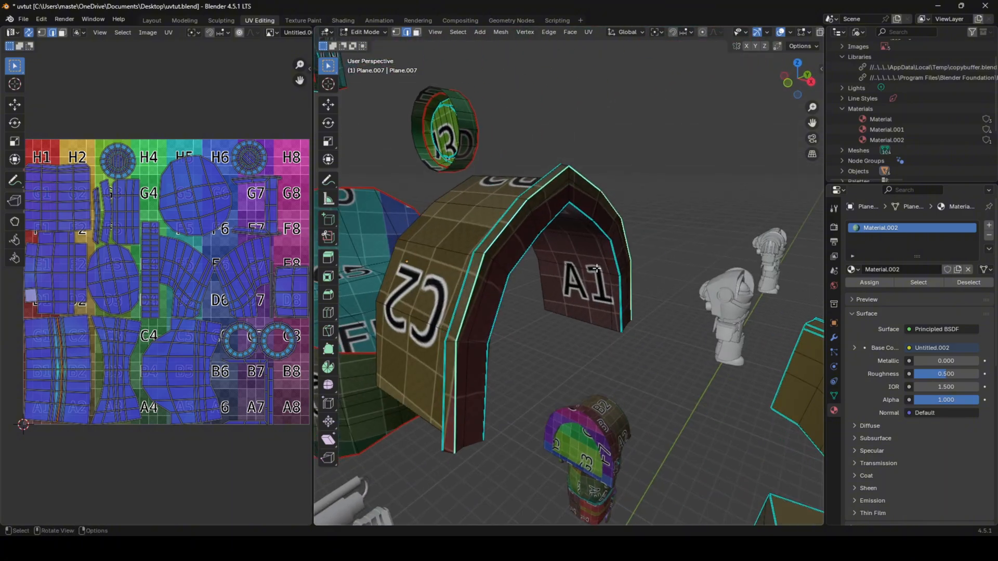
{"action": "right_click", "coordinate": [690, 300]}
{"action": "left_click", "coordinate": [689, 300]}
{"action": "key", "text": "a"}
{"action": "key", "text": "u"}
{"action": "left_click", "coordinate": [690, 301]}
{"action": "key", "text": "Tab"}
{"action": "middle_click_drag", "start_coordinate": [606, 291], "coordinate": [504, 280]}
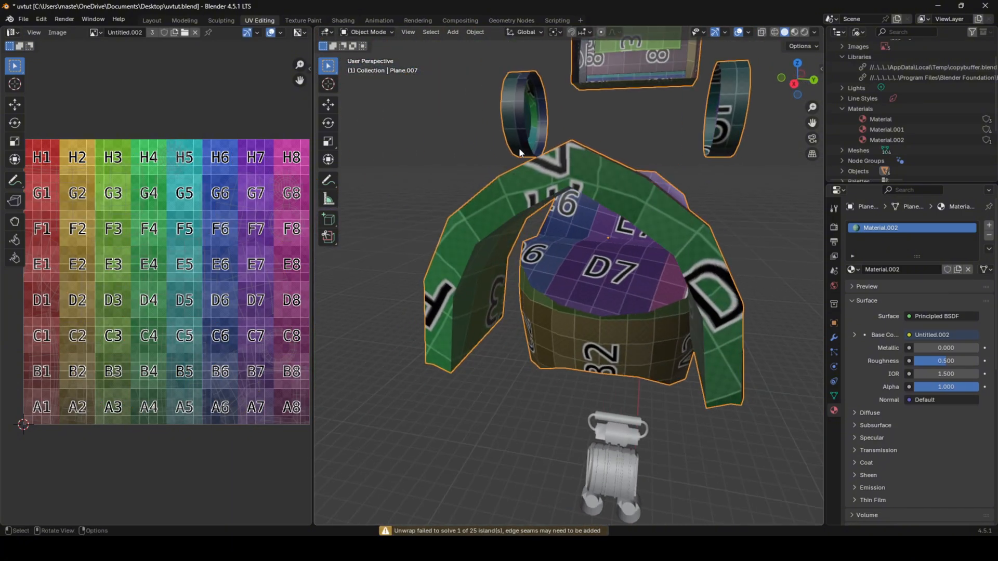
- Mark the inner front edge loop of the arch as a seam and unwrap all parts
{"action": "key", "text": "Tab"}
{"action": "key", "text": "alt+a"}
{"action": "right_click", "coordinate": [580, 320]}
{"action": "left_click", "coordinate": [581, 319]}
{"action": "key", "text": "a"}
{"action": "key", "text": "u"}
{"action": "left_click", "coordinate": [581, 319]}
{"action": "key", "text": "Tab"}
{"action": "middle_click_drag", "start_coordinate": [581, 319], "coordinate": [597, 196]}
{"action": "middle_click_drag", "start_coordinate": [473, 295], "coordinate": [592, 350]}
- Mark the edge loop where the arch's raised rim meets its outer surface as a seam and unwrap all parts
{"action": "key", "text": "Tab"}
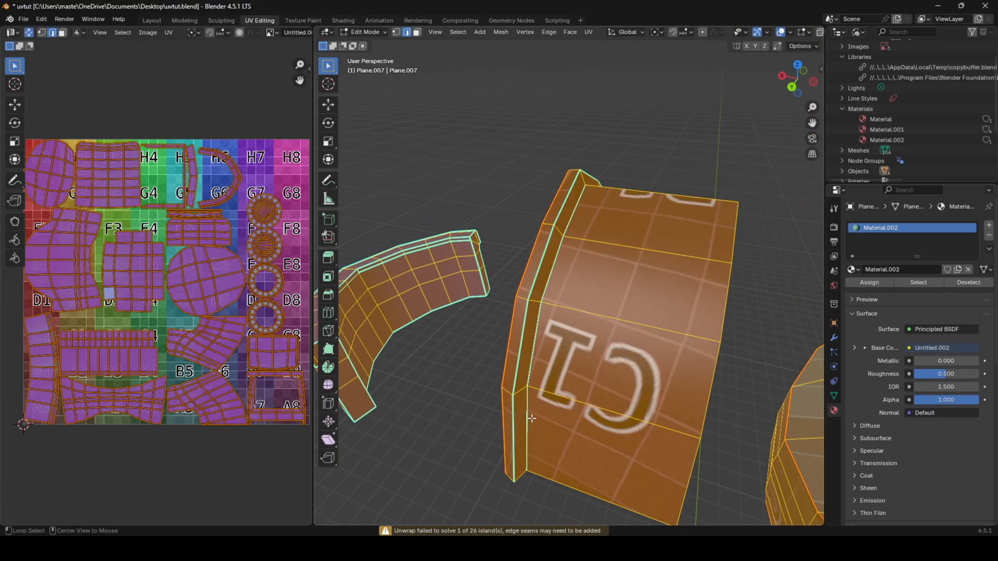
{"action": "left_click", "coordinate": [530, 354], "text": "alt"}
{"action": "right_click", "coordinate": [654, 369]}
{"action": "left_click", "coordinate": [654, 368]}
{"action": "key", "text": "a"}
{"action": "key", "text": "u"}
{"action": "left_click", "coordinate": [654, 368]}
{"action": "key", "text": "Tab"}
{"action": "middle_click_drag", "start_coordinate": [653, 372], "coordinate": [638, 423]}
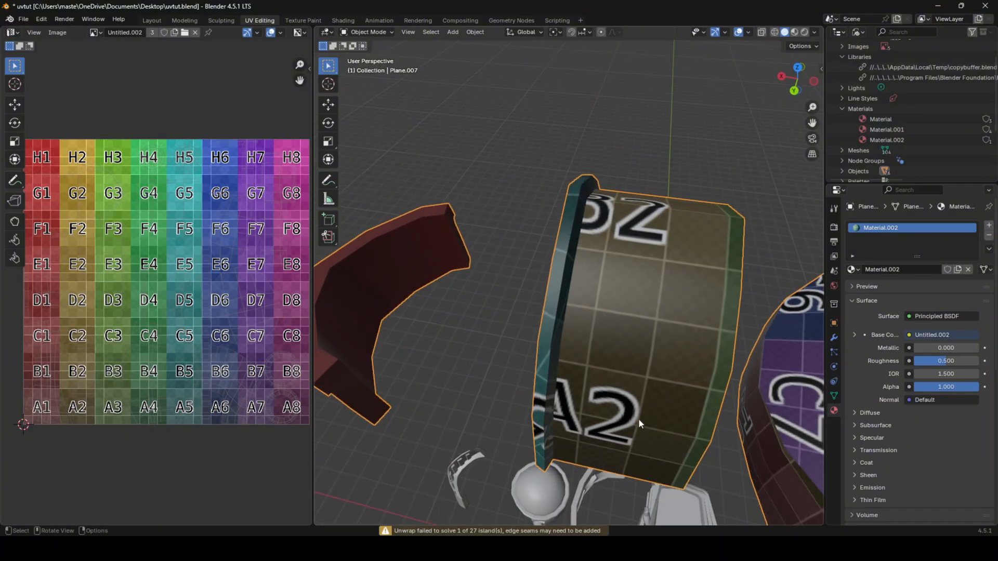
{"action": "middle_click_drag", "start_coordinate": [666, 192], "coordinate": [511, 254]}
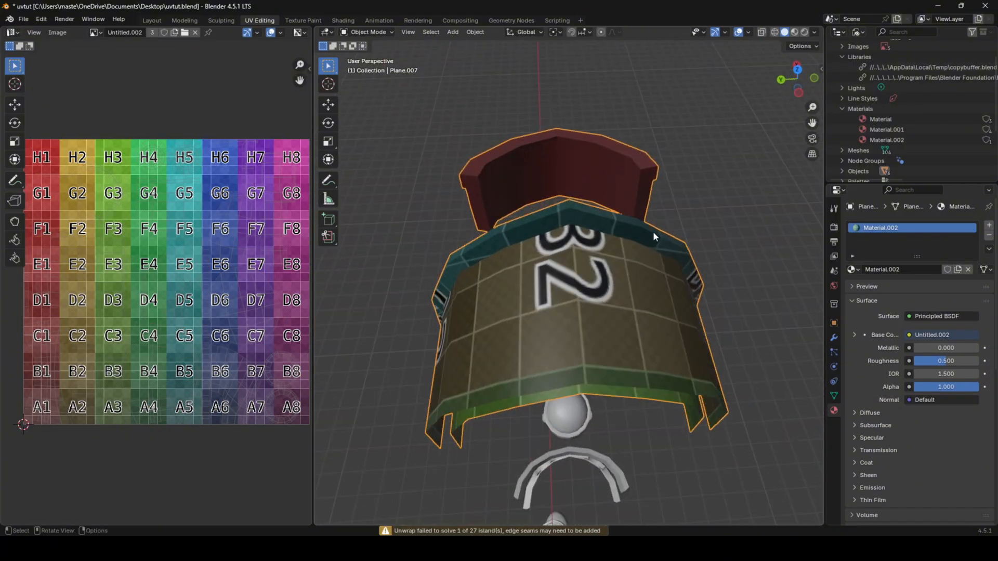
- Mark the rear outer edge loop of the arch's raised rim as a seam and unwrap all parts
{"action": "middle_click_drag", "start_coordinate": [653, 232], "coordinate": [573, 235]}
{"action": "scroll", "coordinate": [572, 235], "scroll_direction": "up", "scroll_amount": 4}
{"action": "key", "text": "Tab"}
{"action": "left_click", "coordinate": [668, 294], "text": "alt"}
{"action": "right_click", "coordinate": [716, 320]}
{"action": "left_click", "coordinate": [716, 320]}
{"action": "key", "text": "a"}
{"action": "key", "text": "u"}
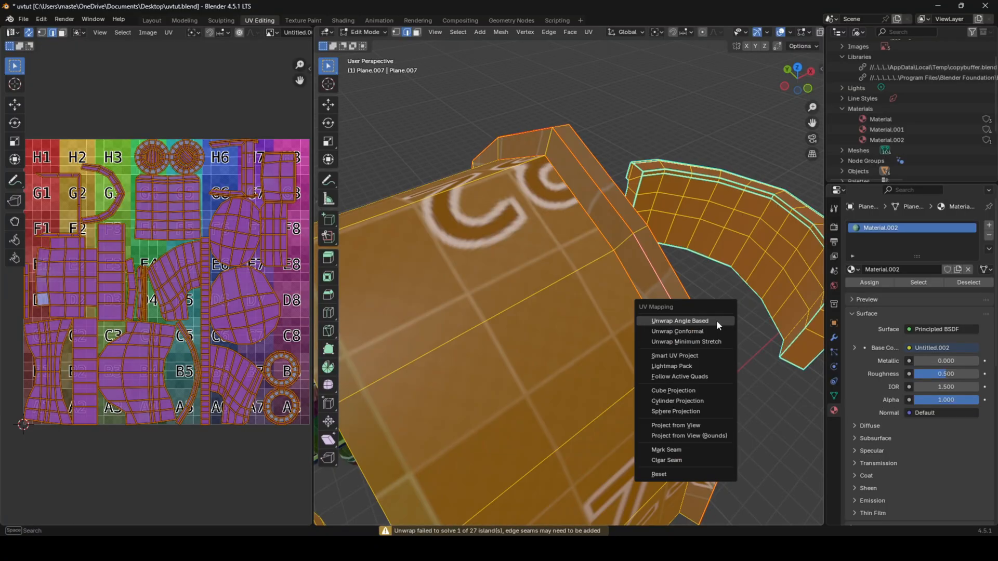
{"action": "left_click", "coordinate": [717, 320]}
- Clear the seam along the rear outer edge loop of the arch's raised rim
{"action": "middle_click_drag", "start_coordinate": [716, 320], "coordinate": [670, 253]}
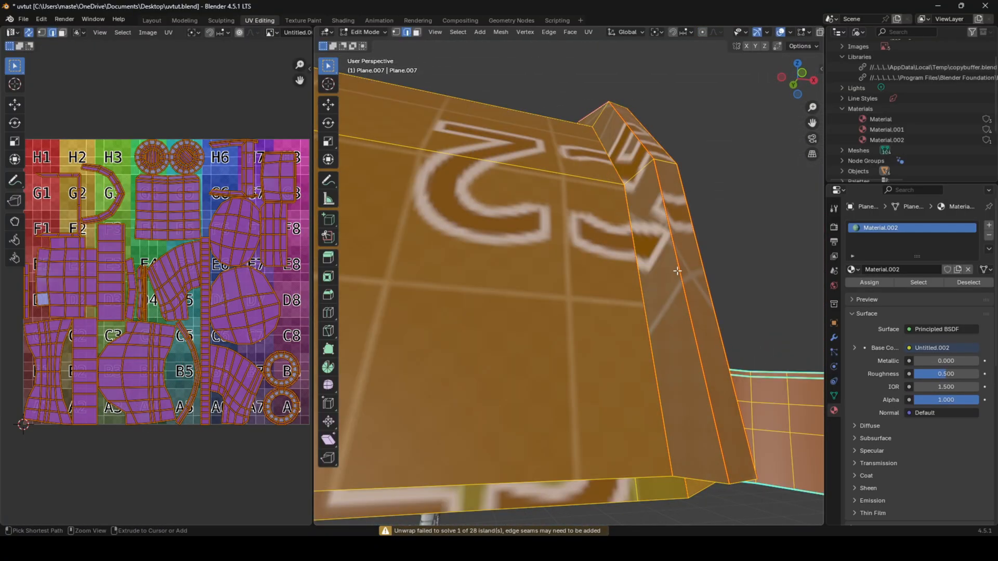
{"action": "left_click", "coordinate": [682, 259], "text": "ctrl"}
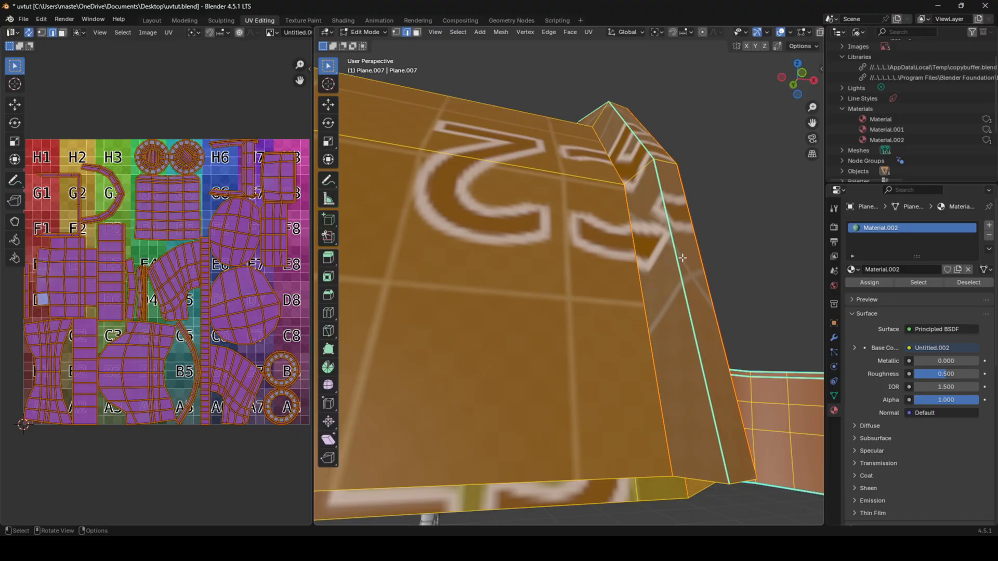
{"action": "left_click", "coordinate": [677, 217]}
{"action": "middle_click_drag", "start_coordinate": [677, 216], "coordinate": [629, 230]}
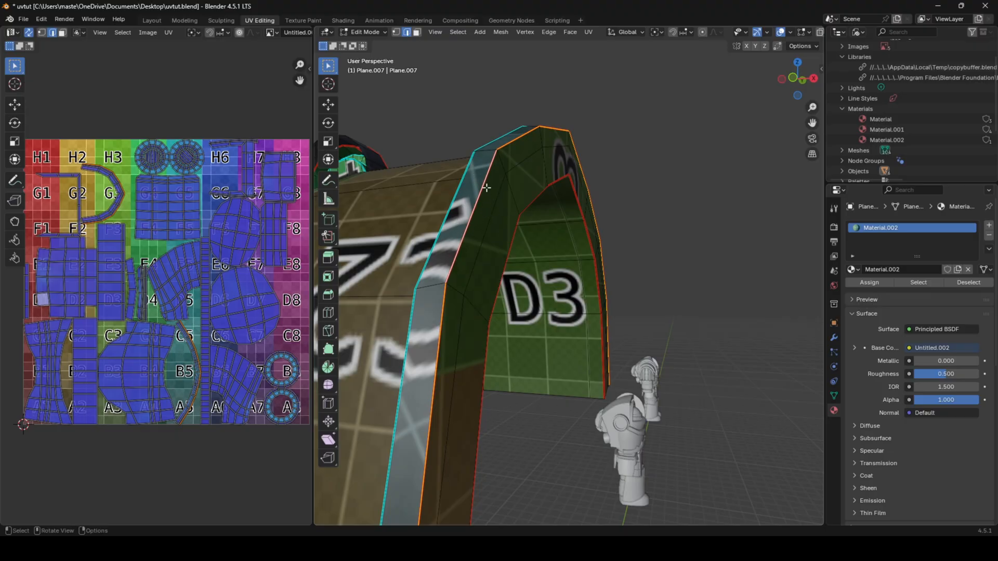
- Mark the vertical end edges and lower edge loop of the curved band's inner face as seams and unwrap all parts
{"action": "middle_click_drag", "start_coordinate": [575, 184], "coordinate": [640, 294]}
{"action": "scroll", "coordinate": [452, 218], "scroll_direction": "down", "scroll_amount": 5}
{"action": "scroll", "coordinate": [588, 249], "scroll_direction": "down", "scroll_amount": 3}
{"action": "key", "text": "Tab"}
{"action": "key", "text": "Tab"}
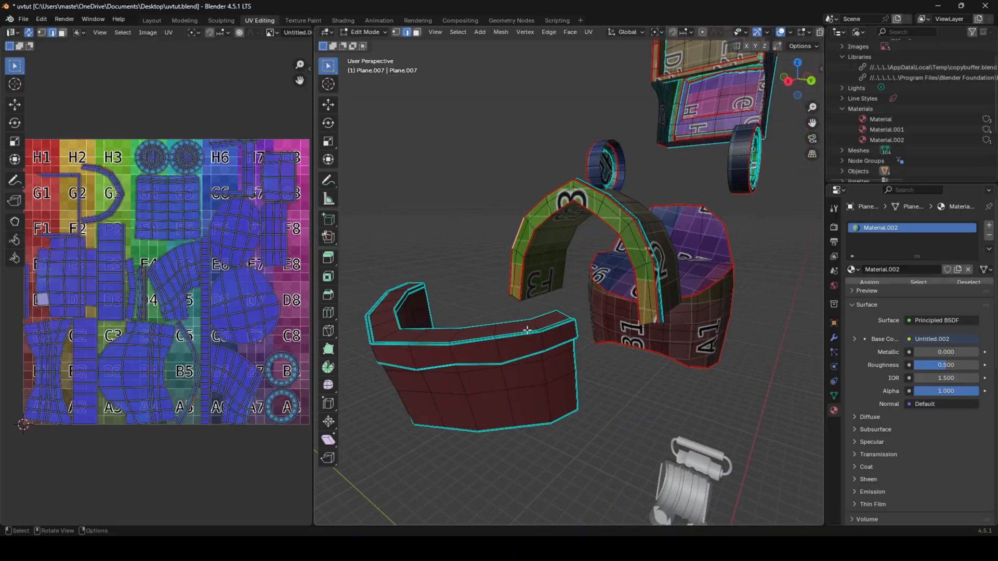
{"action": "scroll", "coordinate": [521, 336], "scroll_direction": "up", "scroll_amount": 3}
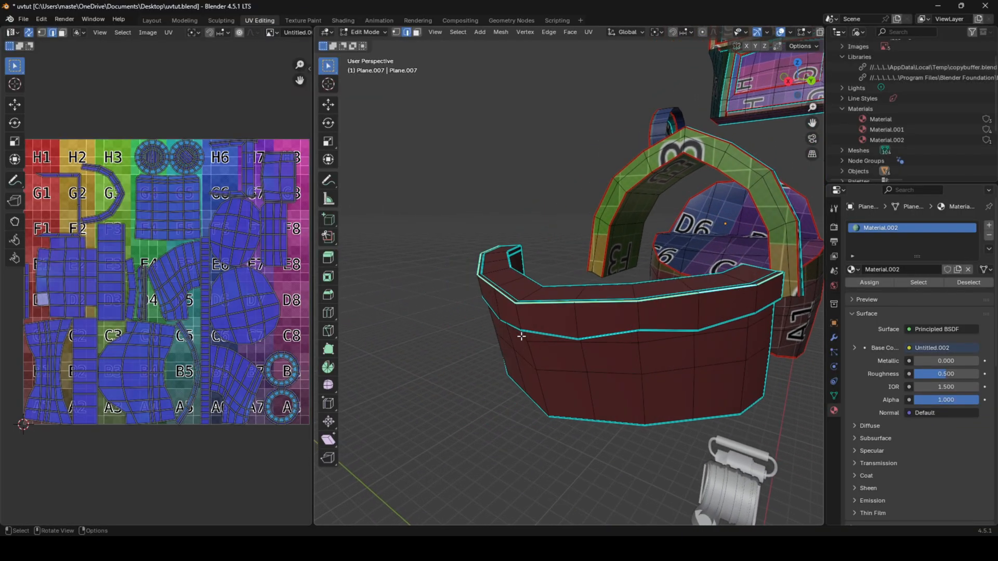
{"action": "middle_click_drag", "start_coordinate": [521, 336], "coordinate": [435, 332]}
{"action": "scroll", "coordinate": [541, 261], "scroll_direction": "up", "scroll_amount": 3}
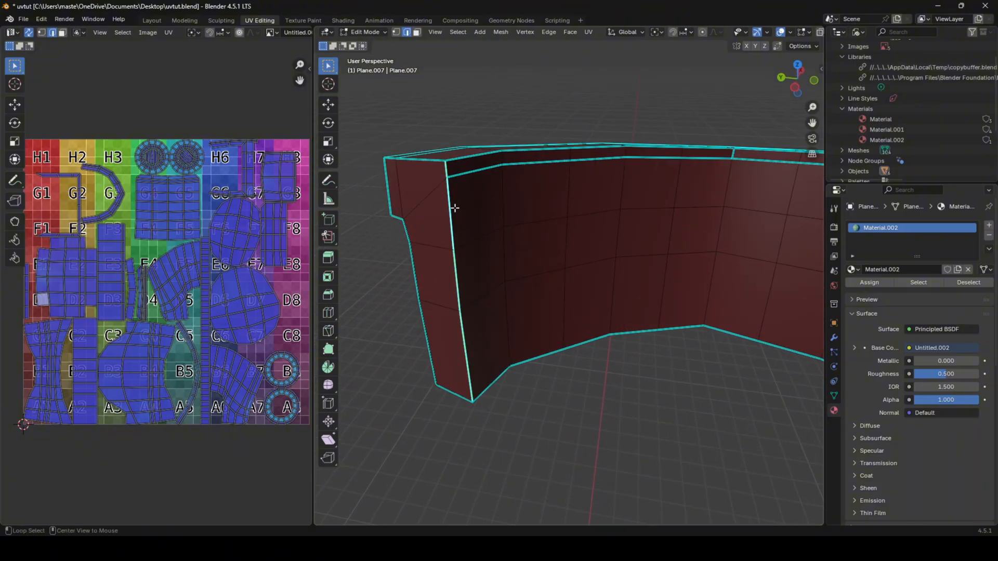
{"action": "middle_click_drag", "start_coordinate": [627, 306], "coordinate": [544, 310], "text": "shift"}
{"action": "left_click", "coordinate": [544, 309], "text": "alt+shift"}
{"action": "scroll", "coordinate": [565, 308], "scroll_direction": "down", "scroll_amount": 1}
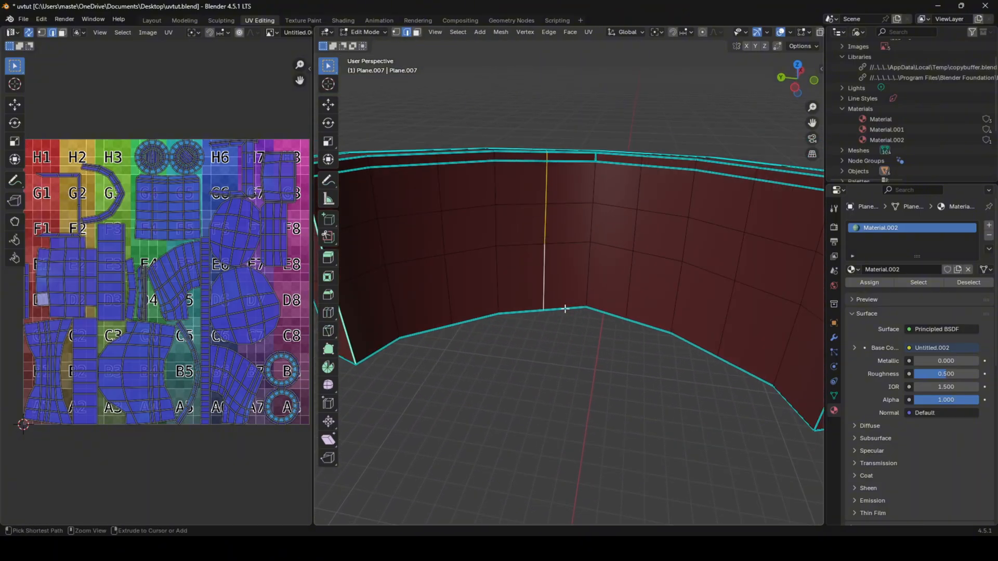
{"action": "middle_click_drag", "start_coordinate": [745, 349], "coordinate": [663, 305]}
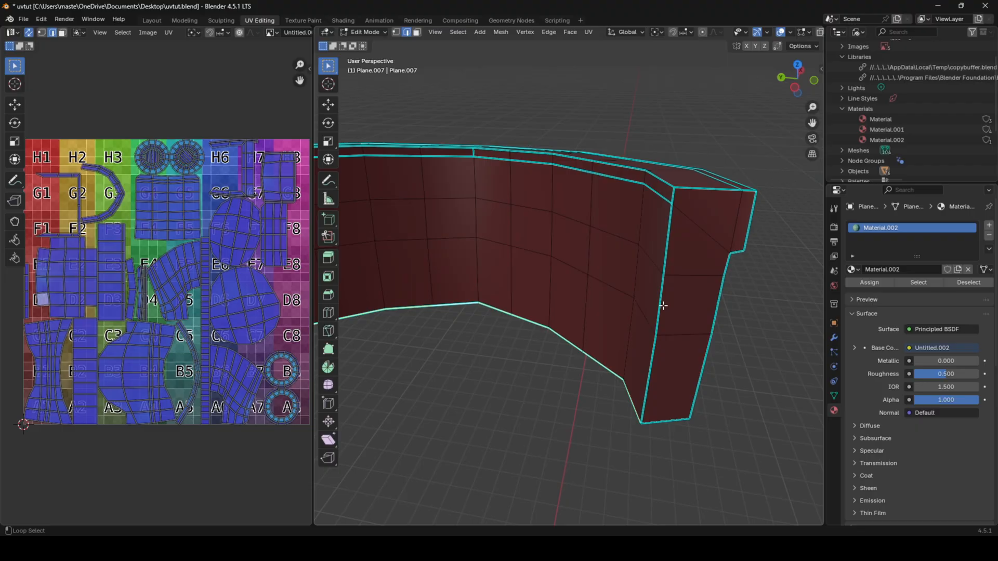
{"action": "key", "text": "a"}
{"action": "key", "text": "u"}
{"action": "left_click", "coordinate": [710, 313]}
{"action": "key", "text": "Tab"}
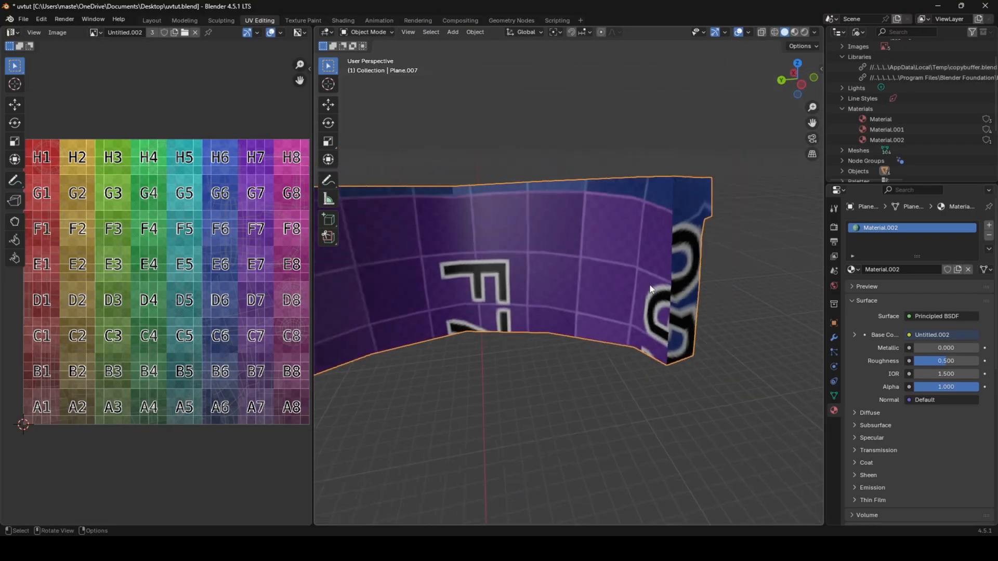
- Mark the upper edge loop of the curved band's inner face as a seam and unwrap all parts
{"action": "middle_click_drag", "start_coordinate": [650, 289], "coordinate": [523, 237]}
{"action": "key", "text": "Tab"}
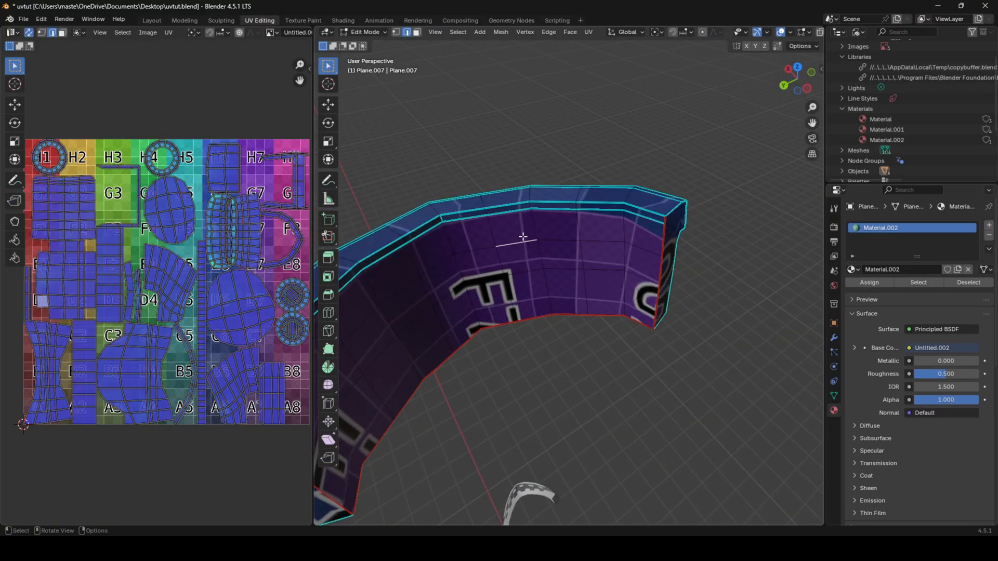
{"action": "key", "text": "a"}
{"action": "key", "text": "u"}
{"action": "left_click", "coordinate": [683, 226]}
{"action": "key", "text": "Tab"}
{"action": "middle_click_drag", "start_coordinate": [683, 226], "coordinate": [653, 219]}
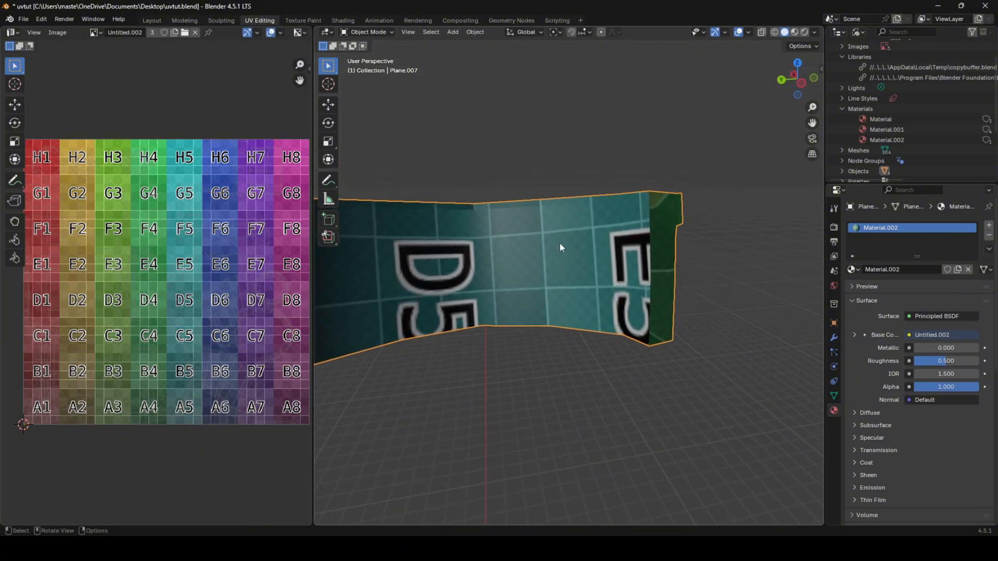
- Mark the outer edge loop around the curved band's end face as a seam
{"action": "mouse_move", "coordinate": [560, 248]}
{"action": "middle_mouse_down"}
{"action": "mouse_move", "coordinate": [530, 270]}
{"action": "mouse_move", "coordinate": [634, 283]}
{"action": "mouse_move", "coordinate": [667, 250]}
{"action": "mouse_move", "coordinate": [571, 251]}
{"action": "middle_mouse_up"}
{"action": "key", "text": "Tab"}
{"action": "key", "text": "alt+a"}
{"action": "middle_click_drag", "start_coordinate": [546, 213], "coordinate": [554, 234]}
{"action": "middle_click_drag", "start_coordinate": [554, 362], "coordinate": [637, 340]}
{"action": "middle_click_drag", "start_coordinate": [574, 314], "coordinate": [579, 294]}
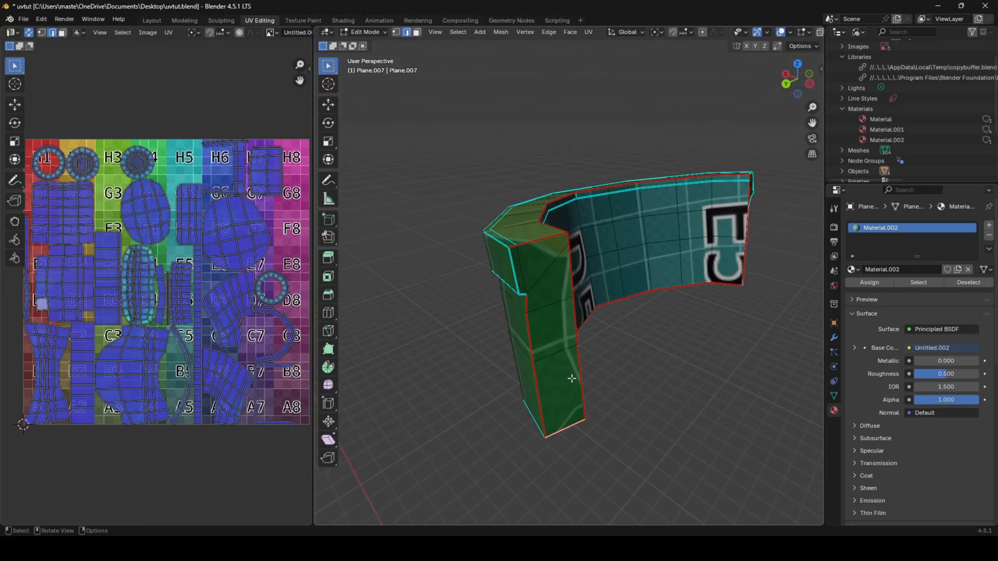
{"action": "left_click", "coordinate": [537, 288], "text": "alt"}
{"action": "middle_click_drag", "start_coordinate": [537, 287], "coordinate": [599, 281]}
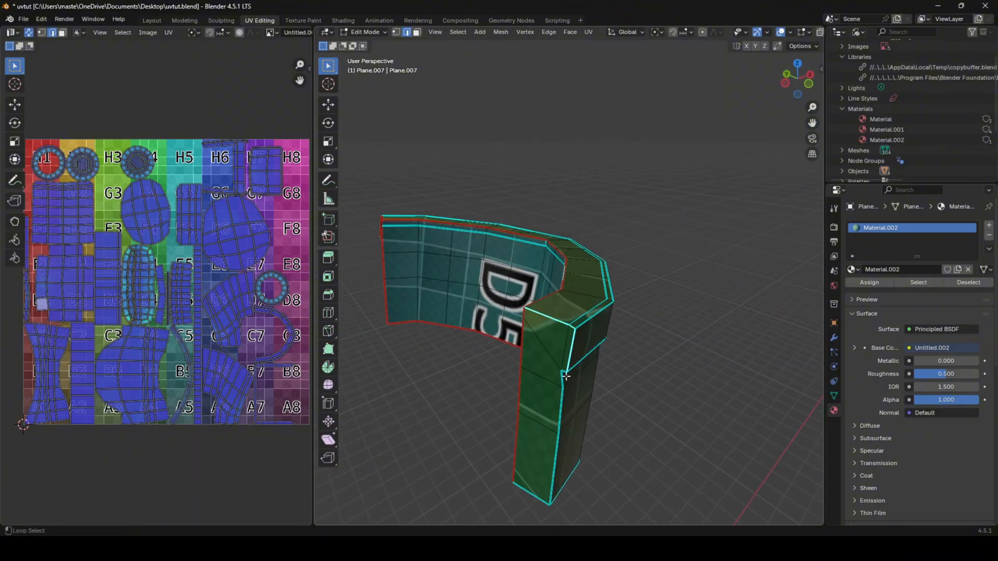
{"action": "middle_click_drag", "start_coordinate": [614, 386], "coordinate": [588, 359]}
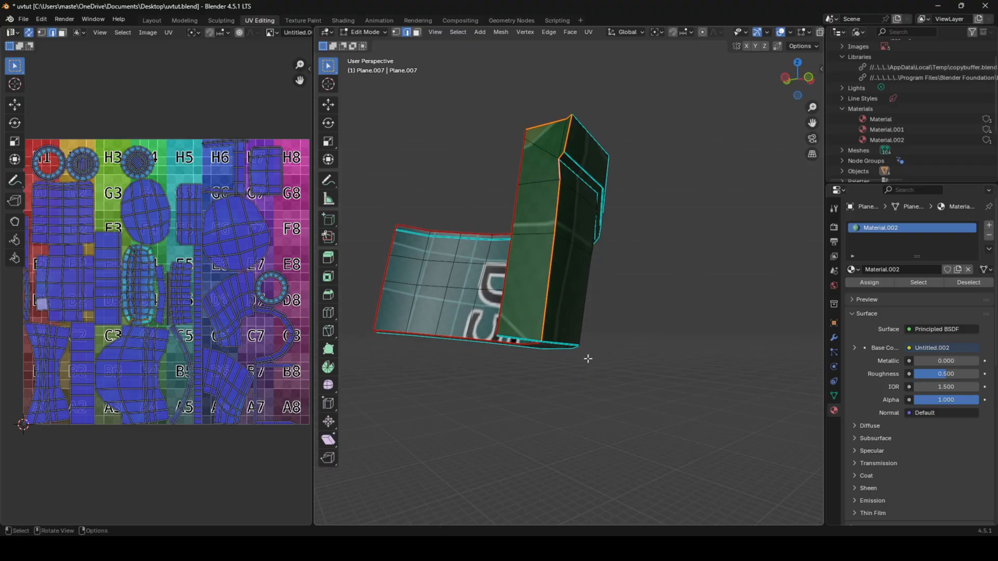
{"action": "right_click", "coordinate": [551, 332]}
{"action": "left_click", "coordinate": [550, 332]}
{"action": "key", "text": "a"}
{"action": "key", "text": "u"}
{"action": "left_click", "coordinate": [551, 332]}
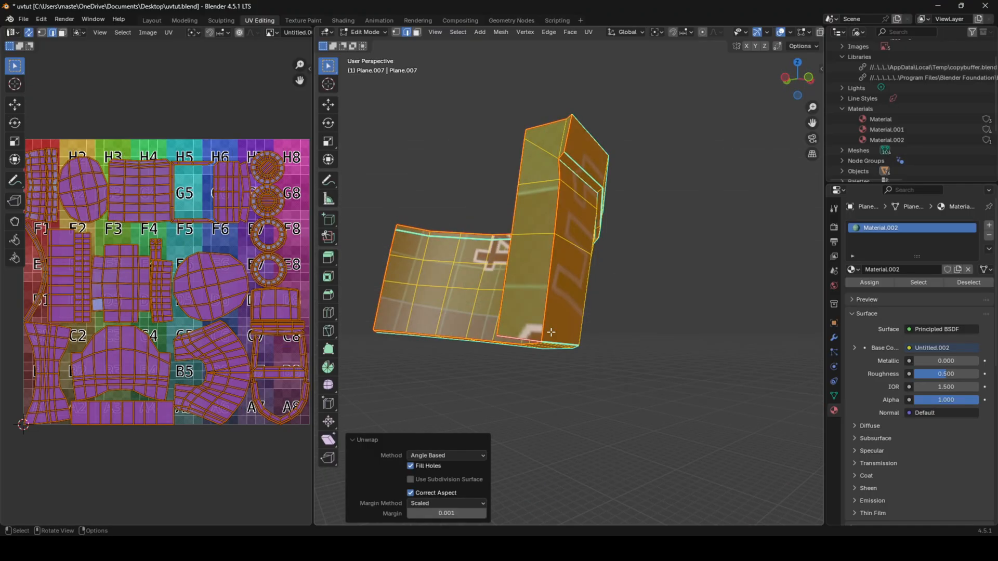
{"action": "key", "text": "u"}
{"action": "left_click", "coordinate": [551, 332]}
{"action": "right_click", "coordinate": [626, 313]}
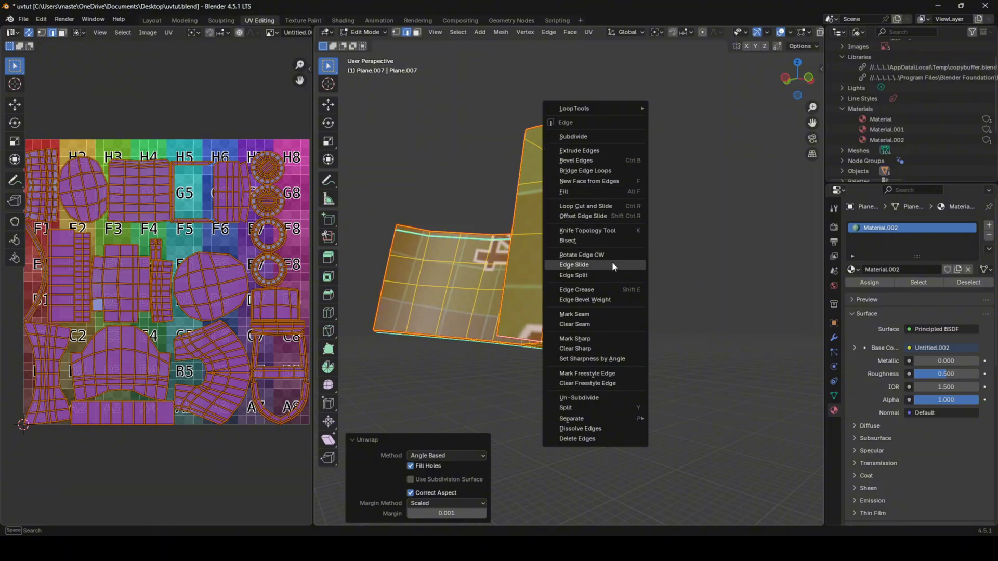
{"action": "left_click", "coordinate": [607, 241]}
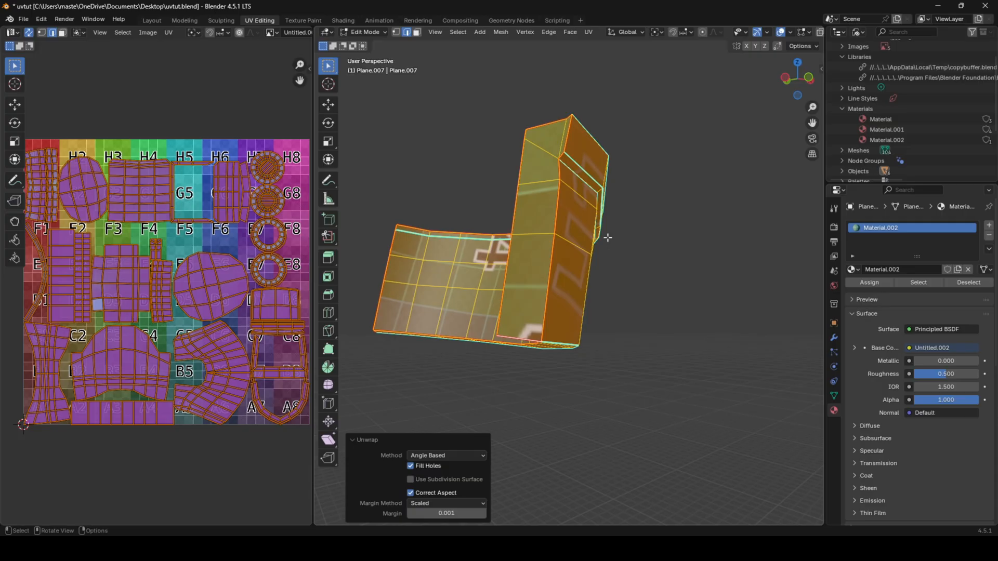
{"action": "right_click", "coordinate": [608, 237]}
{"action": "key", "text": "ctrl+z"}
{"action": "key", "text": "ctrl+z"}
- Mark the edge between the curved band's end face and outer surface as a seam and unwrap all parts
{"action": "right_click", "coordinate": [602, 273]}
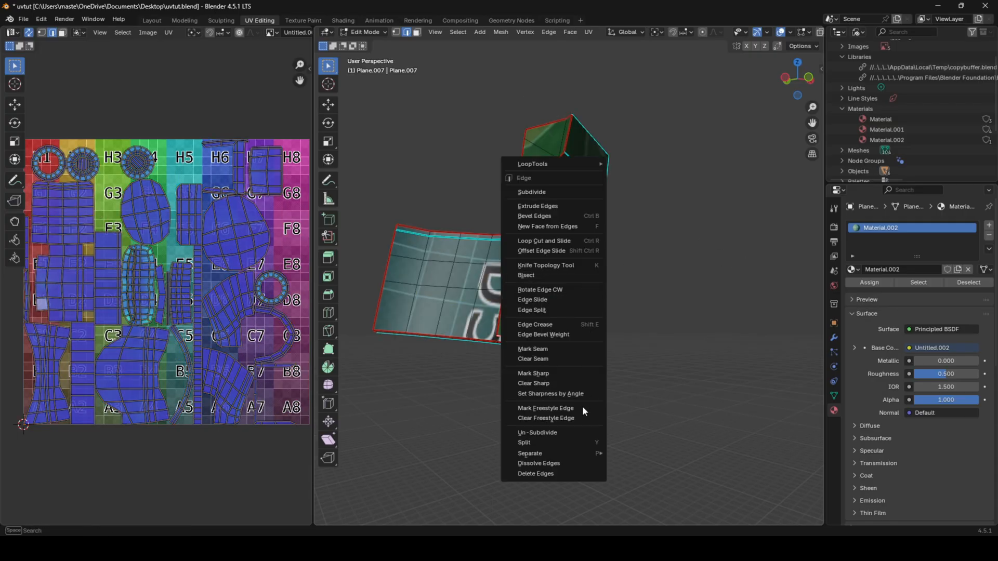
{"action": "left_click", "coordinate": [573, 348]}
{"action": "middle_click_drag", "start_coordinate": [618, 320], "coordinate": [595, 294]}
{"action": "key", "text": "a"}
{"action": "key", "text": "u"}
{"action": "left_click", "coordinate": [596, 295]}
{"action": "key", "text": "Tab"}
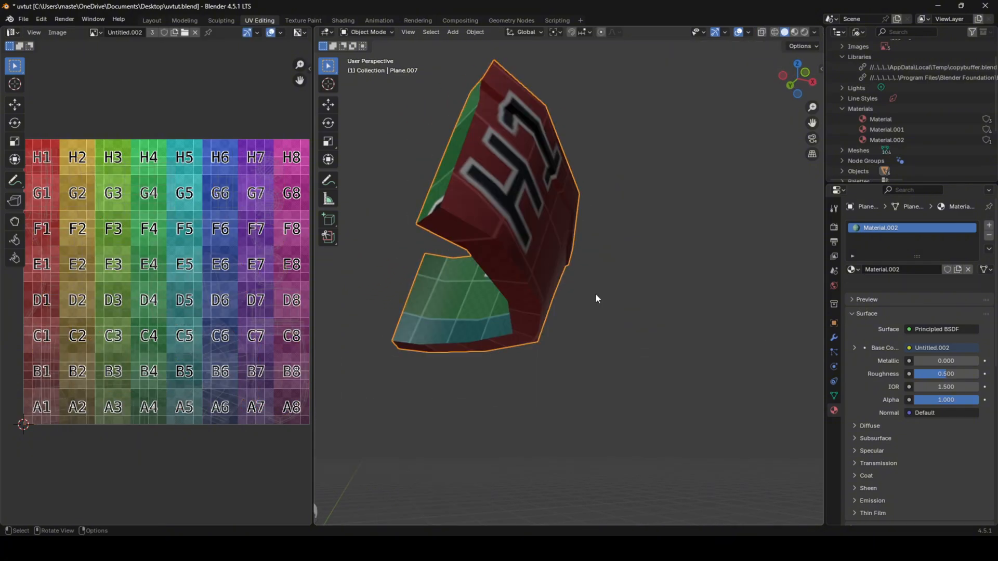
- Mark the lower outer edge loop of the curved band as a seam and unwrap all parts
{"action": "key", "text": "Tab"}
{"action": "left_click", "coordinate": [540, 301], "text": "alt"}
{"action": "right_click", "coordinate": [581, 294]}
{"action": "left_click", "coordinate": [581, 294]}
{"action": "key", "text": "a"}
{"action": "key", "text": "u"}
{"action": "left_click", "coordinate": [581, 294]}
{"action": "key", "text": "Tab"}
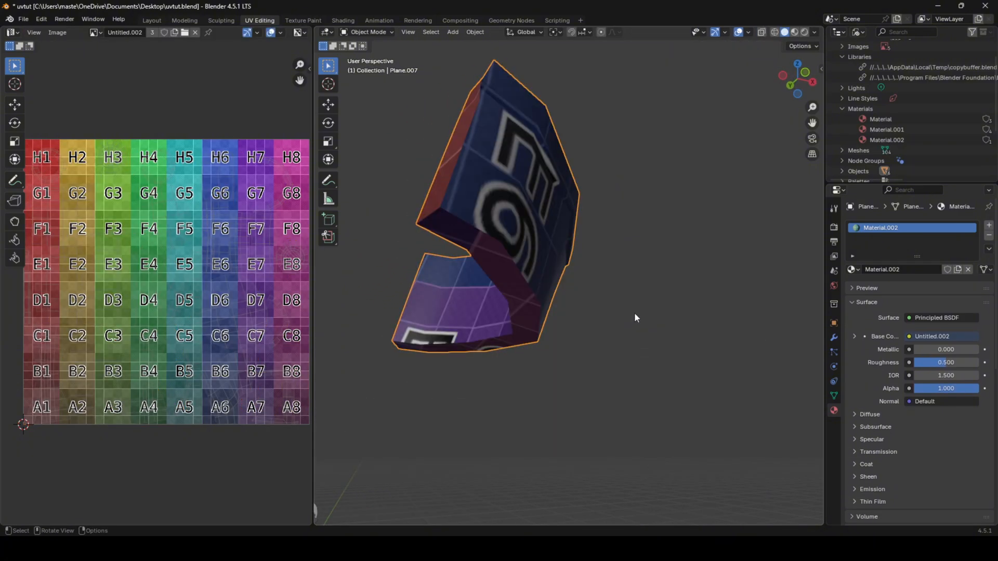
- Select the whole arch with Select Linked delimited by Normal and move it back into the torso shell
{"action": "middle_click_drag", "start_coordinate": [634, 313], "coordinate": [658, 387]}
{"action": "scroll", "coordinate": [482, 220], "scroll_direction": "up", "scroll_amount": 4}
{"action": "scroll", "coordinate": [588, 332], "scroll_direction": "down", "scroll_amount": 5}
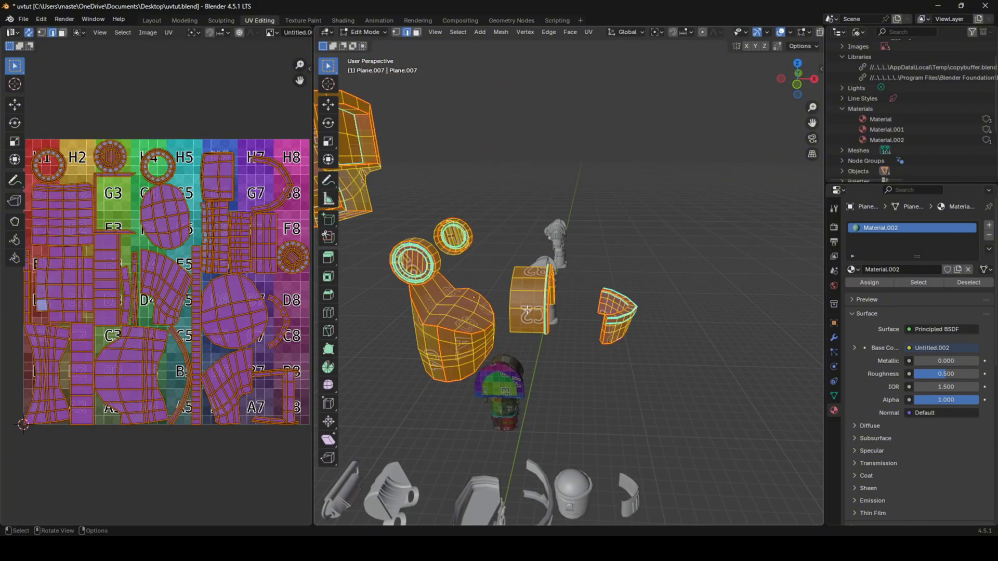
{"action": "key", "text": "ctrl+l"}
{"action": "left_click", "coordinate": [446, 471]}
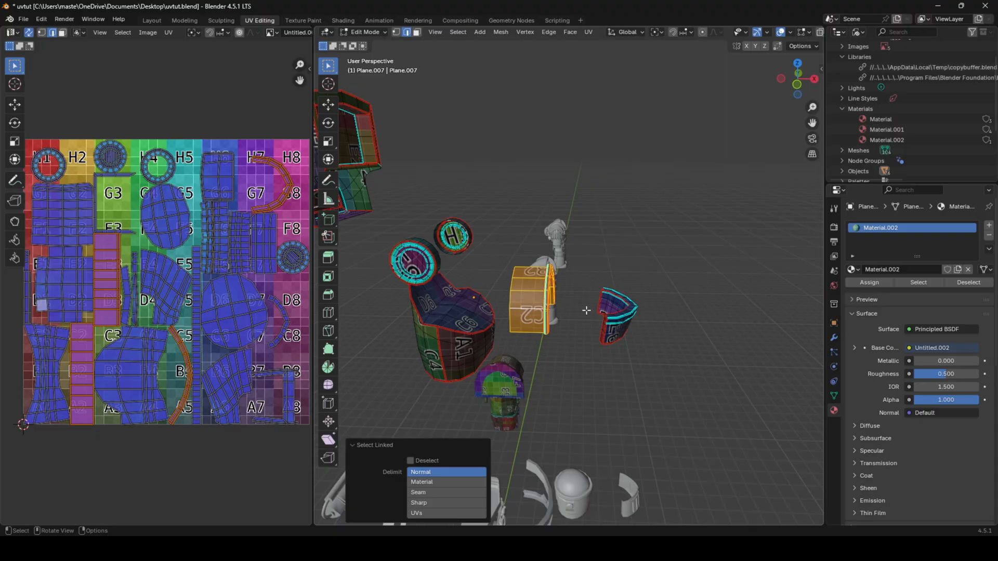
{"action": "key", "text": "g"}
{"action": "key", "text": "y"}
{"action": "left_click", "coordinate": [497, 306]}
{"action": "left_click", "coordinate": [636, 315]}
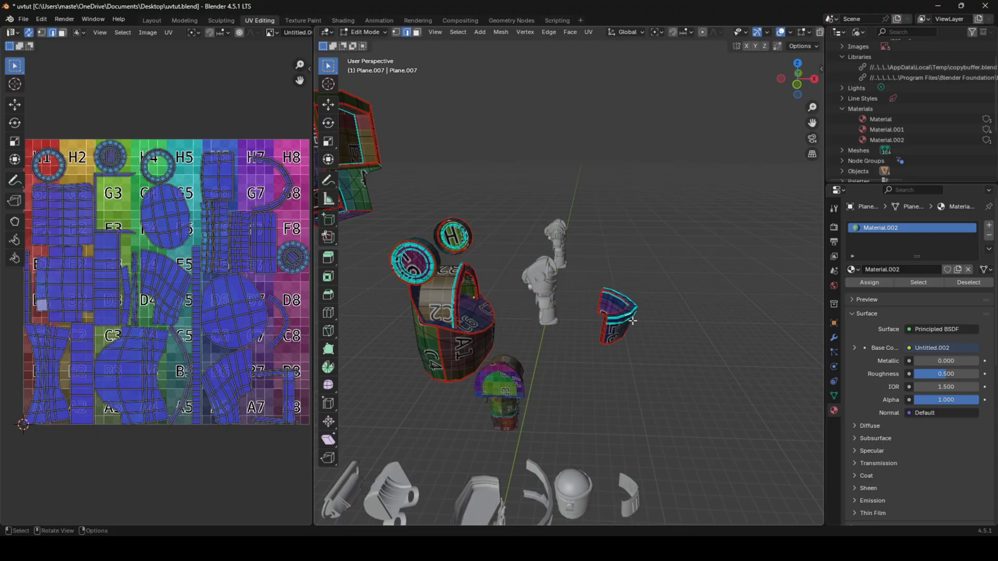
- Mark the lower edge loop of the curved band's raised outer rim as a seam and unwrap all parts
{"action": "middle_click_drag", "start_coordinate": [630, 318], "coordinate": [612, 261]}
{"action": "scroll", "coordinate": [553, 308], "scroll_direction": "up", "scroll_amount": 2}
{"action": "scroll", "coordinate": [571, 273], "scroll_direction": "up", "scroll_amount": 2}
{"action": "left_click", "coordinate": [615, 257], "text": "alt"}
{"action": "right_click", "coordinate": [687, 283]}
{"action": "left_click", "coordinate": [687, 282]}
{"action": "middle_click_drag", "start_coordinate": [687, 283], "coordinate": [648, 273]}
{"action": "key", "text": "a"}
{"action": "key", "text": "u"}
{"action": "left_click", "coordinate": [586, 288]}
{"action": "key", "text": "Tab"}
{"action": "key", "text": "Tab"}
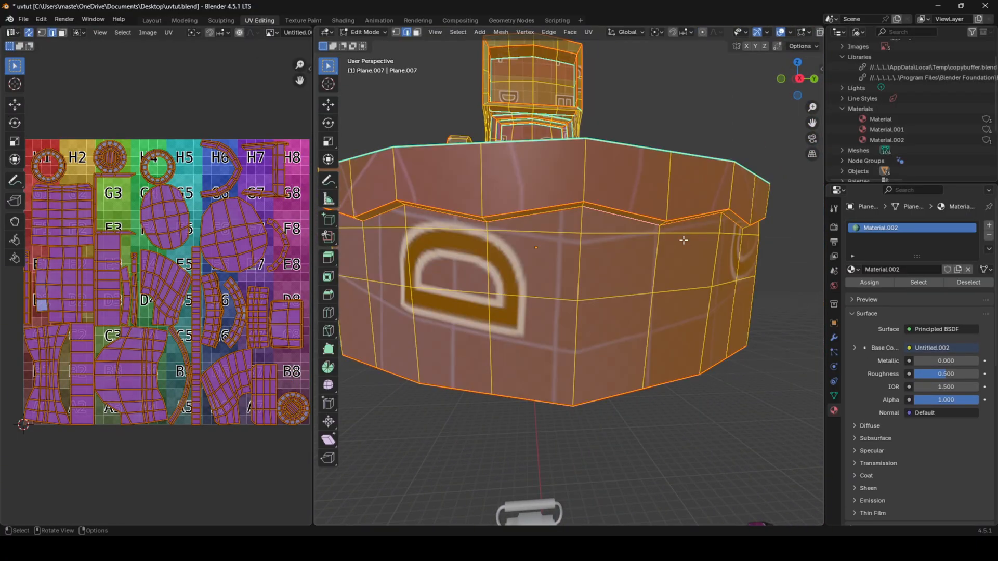
- Mark the top outer edge loop of the curved band's rim as a seam and unwrap all parts
{"action": "key", "text": "u"}
{"action": "key", "text": "Tab"}
{"action": "middle_click_drag", "start_coordinate": [683, 240], "coordinate": [636, 257]}
{"action": "key", "text": "Tab"}
{"action": "left_click", "coordinate": [657, 198], "text": "alt"}
{"action": "key", "text": "a"}
{"action": "key", "text": "u"}
{"action": "left_click", "coordinate": [692, 244]}
{"action": "key", "text": "Tab"}
{"action": "scroll", "coordinate": [676, 277], "scroll_direction": "down", "scroll_amount": 3}
{"action": "key", "text": "Tab"}
{"action": "left_click", "coordinate": [660, 298]}
{"action": "key", "text": "Tab"}
{"action": "middle_click_drag", "start_coordinate": [594, 201], "coordinate": [660, 243]}
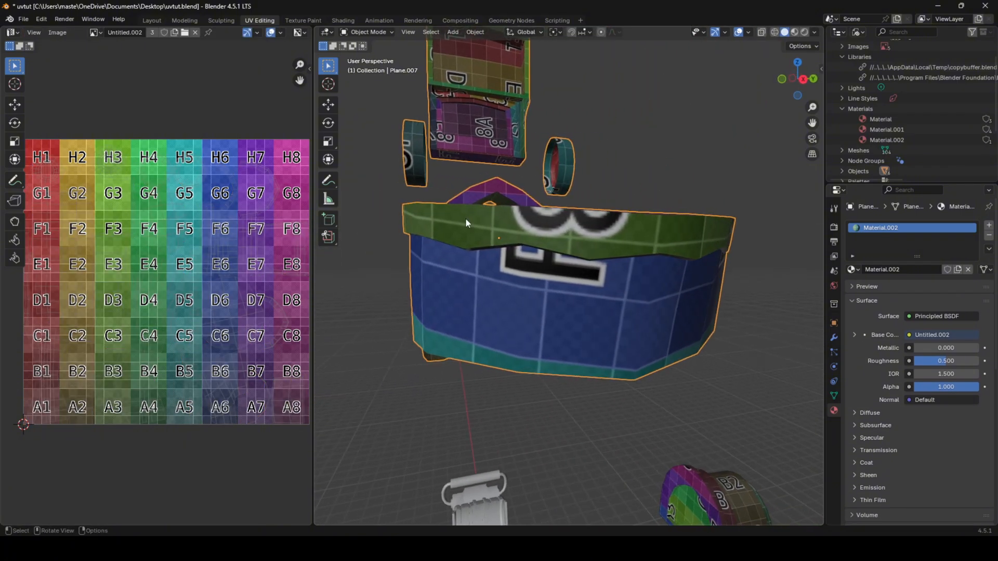
- Clear the seams along the top and lower edge loops of the curved band's outer rim and unwrap all parts
{"action": "middle_click_drag", "start_coordinate": [465, 224], "coordinate": [447, 211]}
{"action": "key", "text": "Tab"}
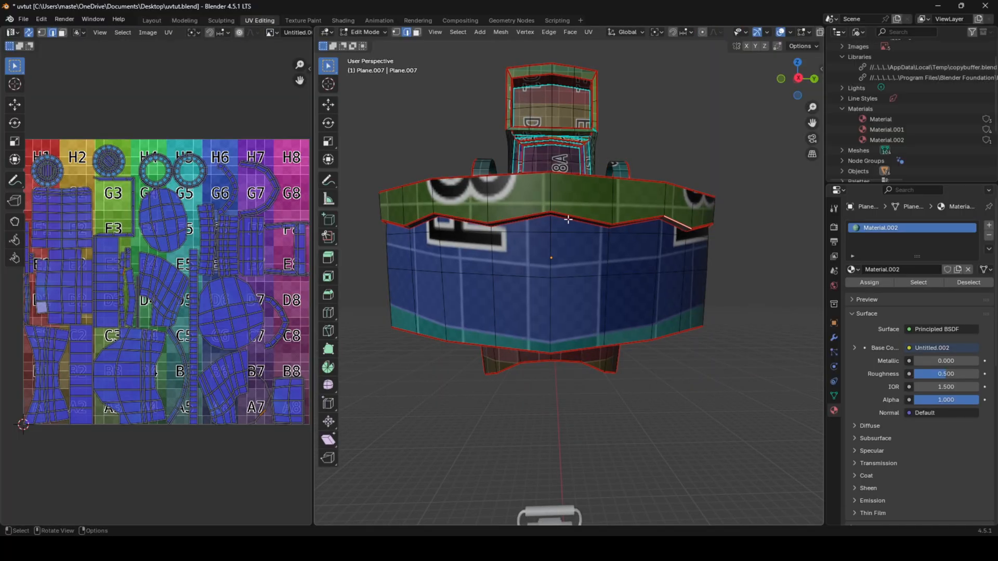
{"action": "middle_click_drag", "start_coordinate": [578, 221], "coordinate": [580, 234]}
{"action": "left_click", "coordinate": [603, 224], "text": "alt+shift"}
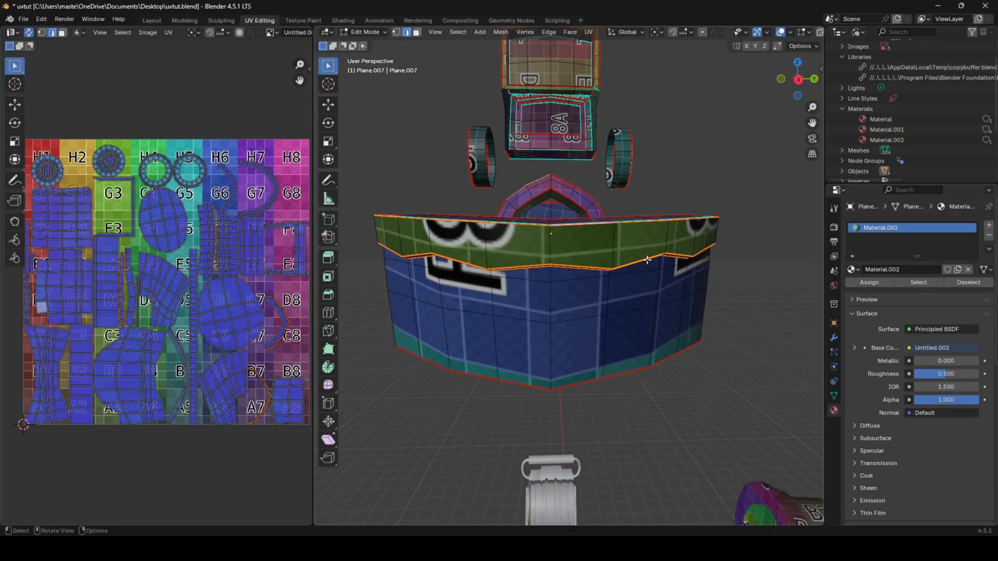
{"action": "right_click", "coordinate": [648, 260]}
{"action": "left_click", "coordinate": [647, 271]}
{"action": "key", "text": "a"}
{"action": "key", "text": "u"}
{"action": "left_click", "coordinate": [647, 271]}
{"action": "key", "text": "Tab"}
{"action": "middle_click_drag", "start_coordinate": [647, 271], "coordinate": [691, 273]}
{"action": "scroll", "coordinate": [690, 273], "scroll_direction": "down", "scroll_amount": 4}
{"action": "key", "text": "Tab"}
{"action": "key", "text": "alt+a"}
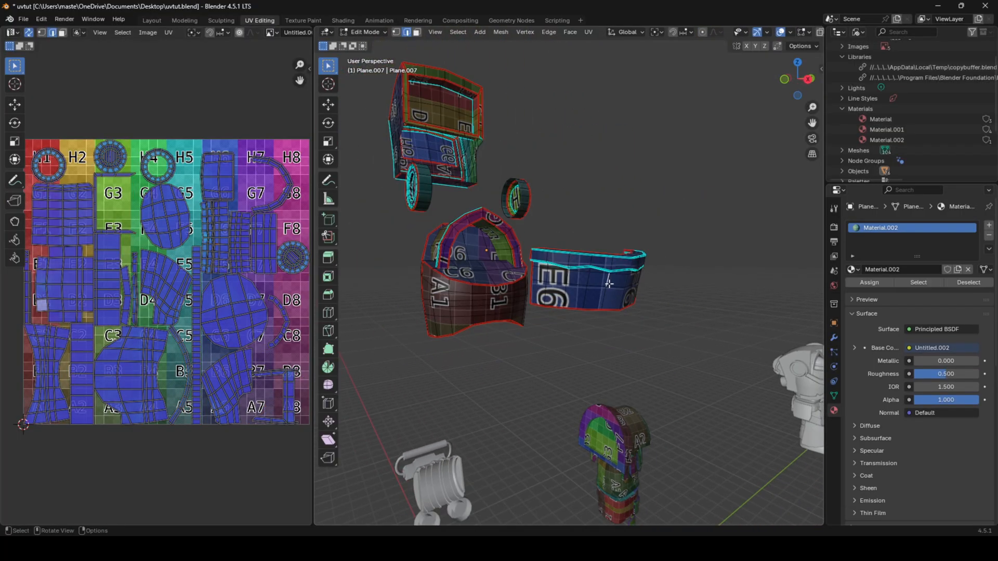
- Move the whole curved band along the X axis back onto the front of the torso shell
{"action": "key", "text": "l"}
{"action": "middle_click_drag", "start_coordinate": [608, 284], "coordinate": [661, 294]}
{"action": "key", "text": "g"}
{"action": "key", "text": "x"}
{"action": "left_click", "coordinate": [558, 284]}
{"action": "key", "text": "alt+a"}
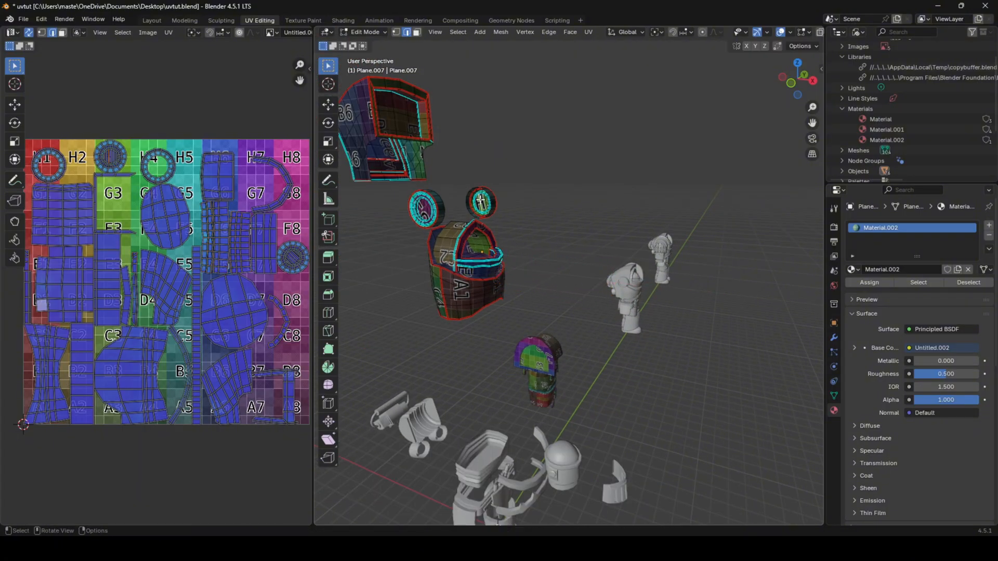
- Move the two round side parts -2 m along Z and lower them further onto the torso's sides
{"action": "key", "text": "l"}
{"action": "key", "text": "l"}
{"action": "type", "text": "gz-2"}
{"action": "key", "text": "Return"}
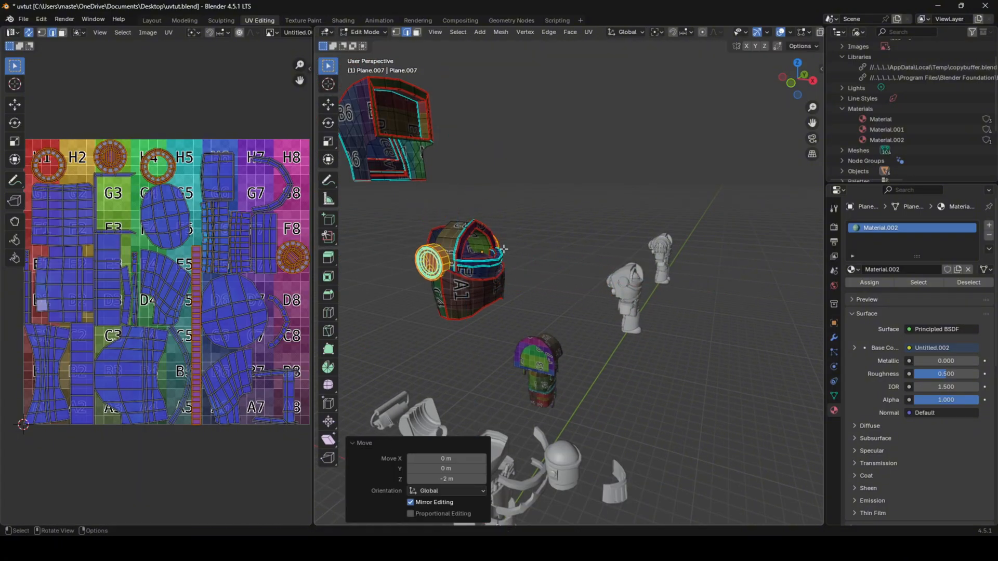
{"action": "type", "text": "gz-2"}
{"action": "key", "text": "Return"}
{"action": "middle_click_drag", "start_coordinate": [384, 150], "coordinate": [399, 146]}
{"action": "key", "text": "alt+a"}
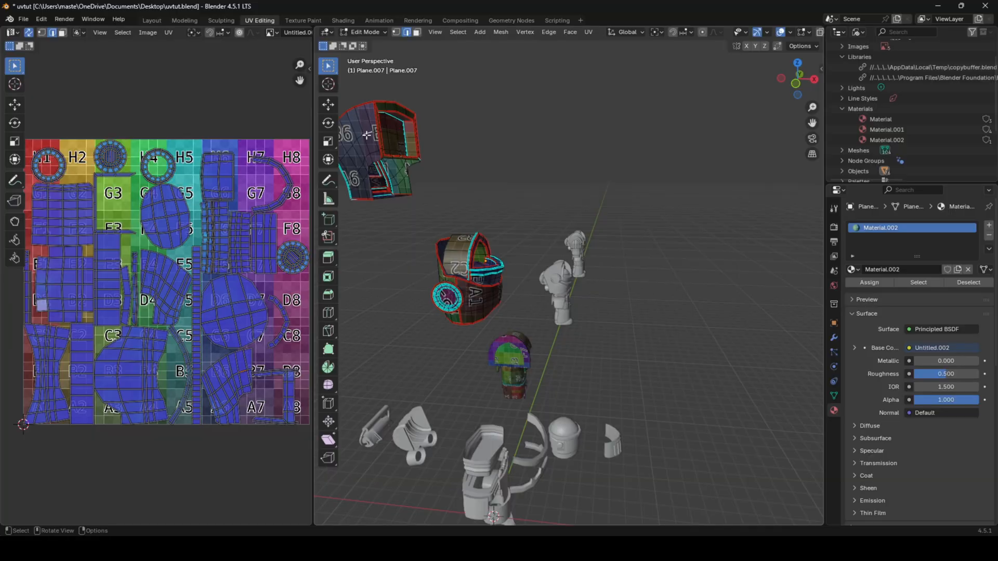
{"action": "key", "text": "l"}
{"action": "key", "text": "g"}
{"action": "key", "text": "Escape"}
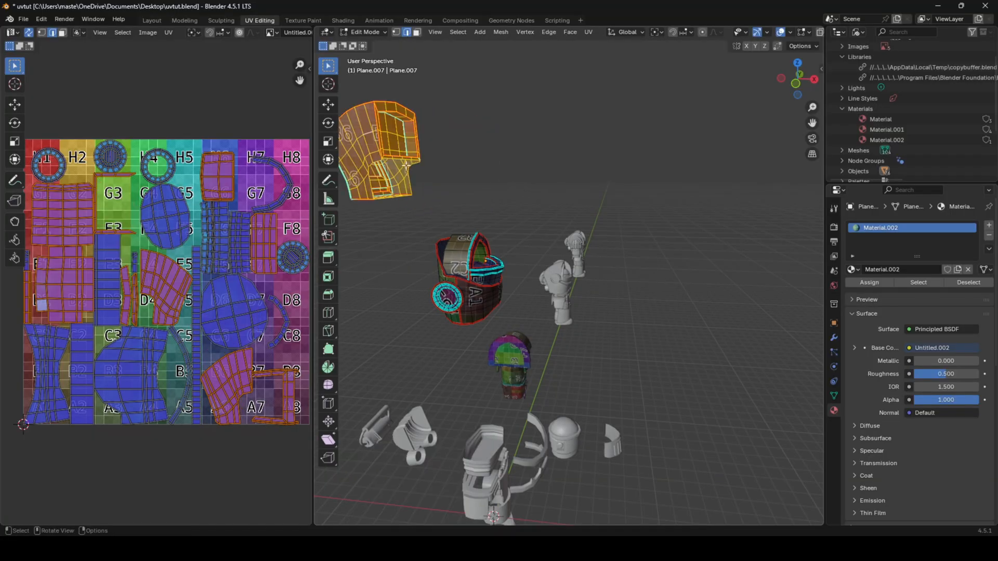
{"action": "key", "text": "ctrl+z"}
- Move the linked backpack shell 4 m along X and -4 m along Z, and shift it along X into the torso
{"action": "type", "text": "lgx4"}
{"action": "key", "text": "Return"}
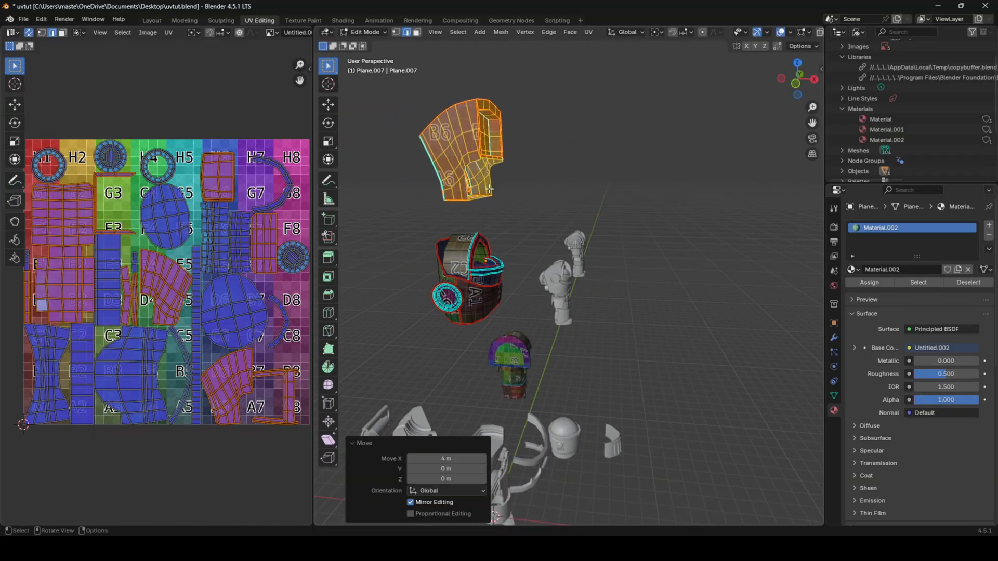
{"action": "type", "text": "gz-4"}
{"action": "key", "text": "Return"}
{"action": "key", "text": "g"}
{"action": "key", "text": "x"}
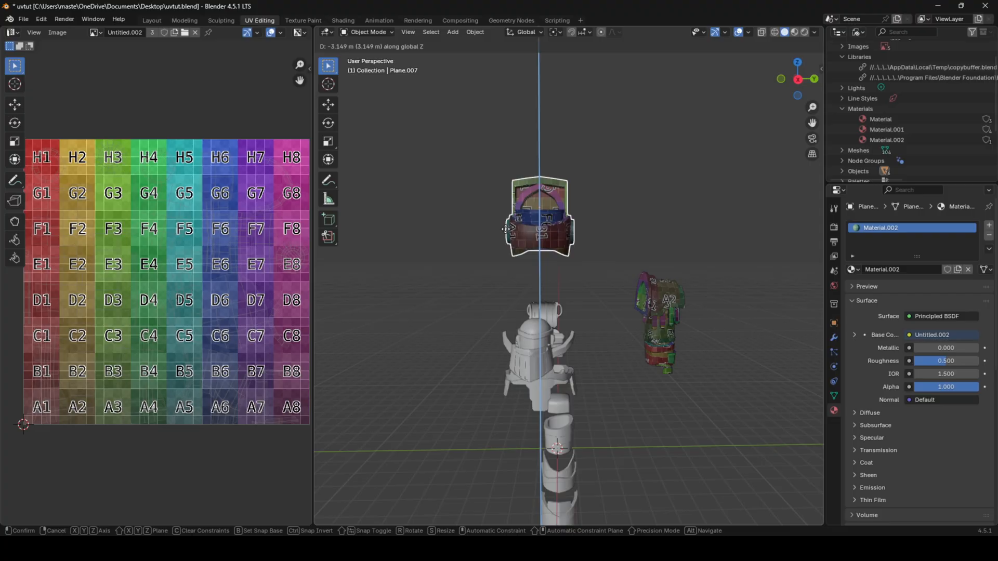
- Move the whole torso armour object -7 m along Z and 4 m along Y to sit beside the textured arm
{"action": "key", "text": "Return"}
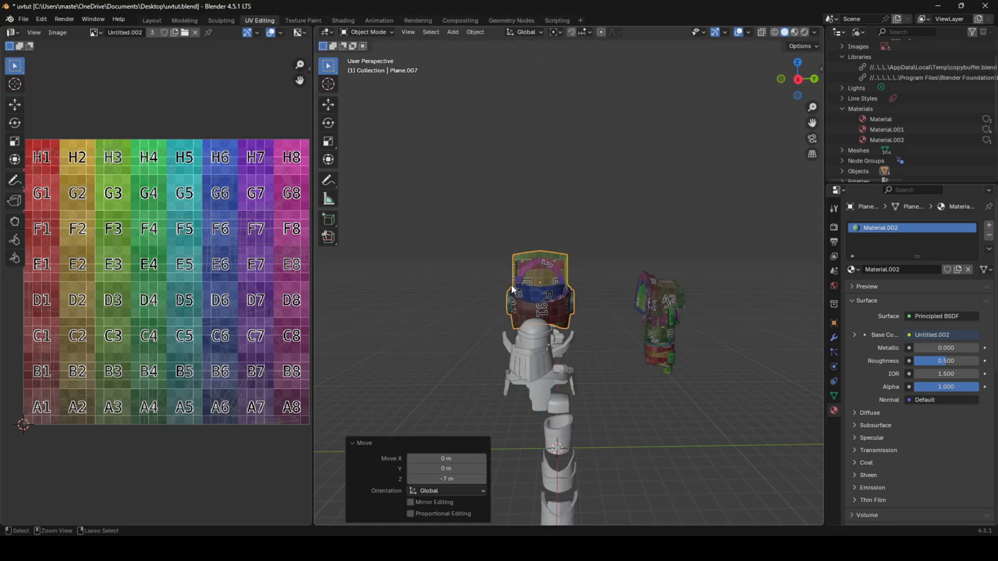
{"action": "key", "text": "g"}
{"action": "key", "text": "y"}
{"action": "left_click", "coordinate": [582, 285]}
{"action": "key", "text": "KP_Decimal"}
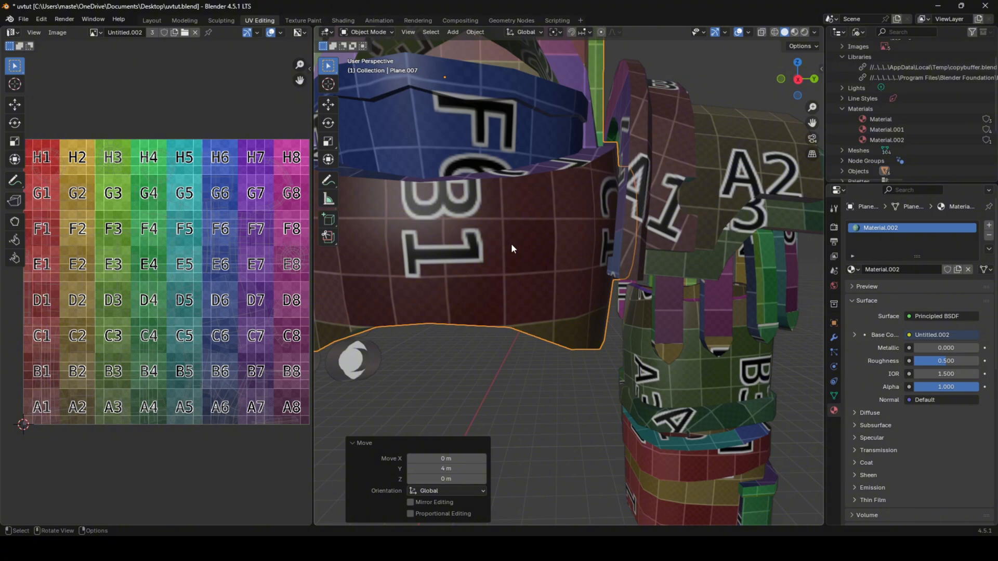
{"action": "scroll", "coordinate": [510, 243], "scroll_direction": "down", "scroll_amount": 5}
{"action": "middle_click_drag", "start_coordinate": [510, 243], "coordinate": [536, 235]}
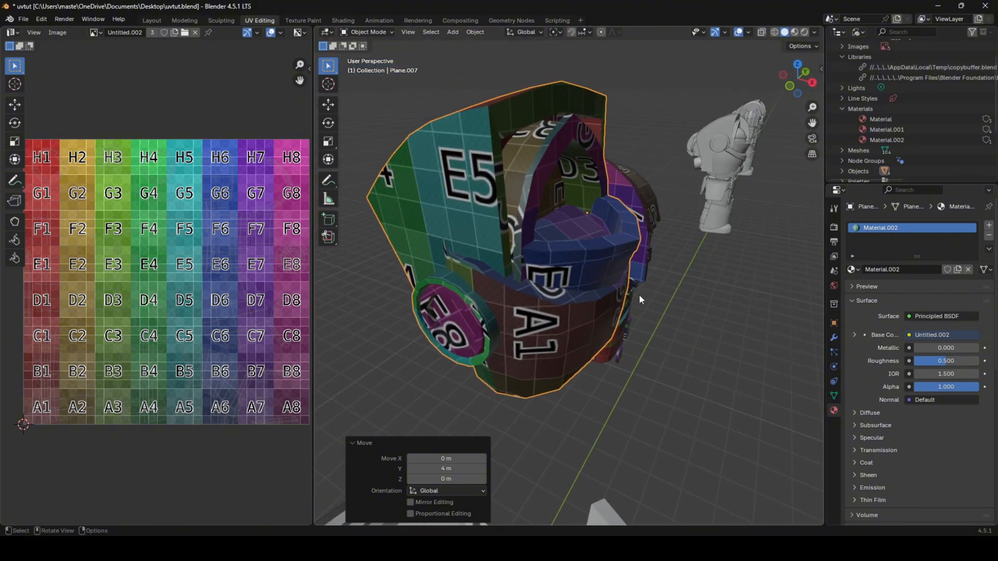
{"action": "middle_click_drag", "start_coordinate": [680, 281], "coordinate": [665, 279]}
{"action": "middle_click_drag", "start_coordinate": [633, 281], "coordinate": [686, 273]}
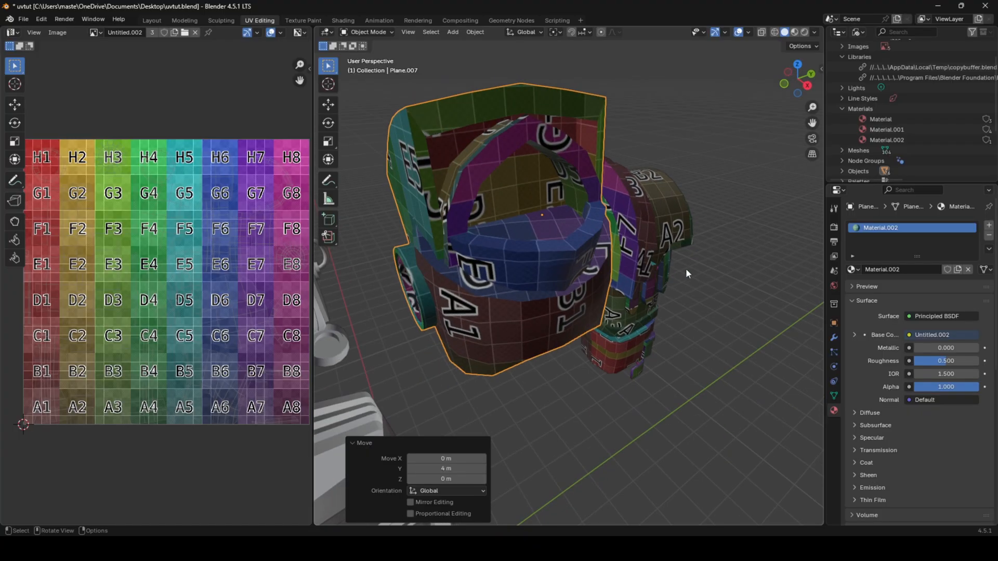
- Select the linked backpack shell and round side parts of the torso mesh and move them -4 m along X
{"action": "middle_click_drag", "start_coordinate": [650, 238], "coordinate": [707, 254]}
{"action": "key", "text": "Tab"}
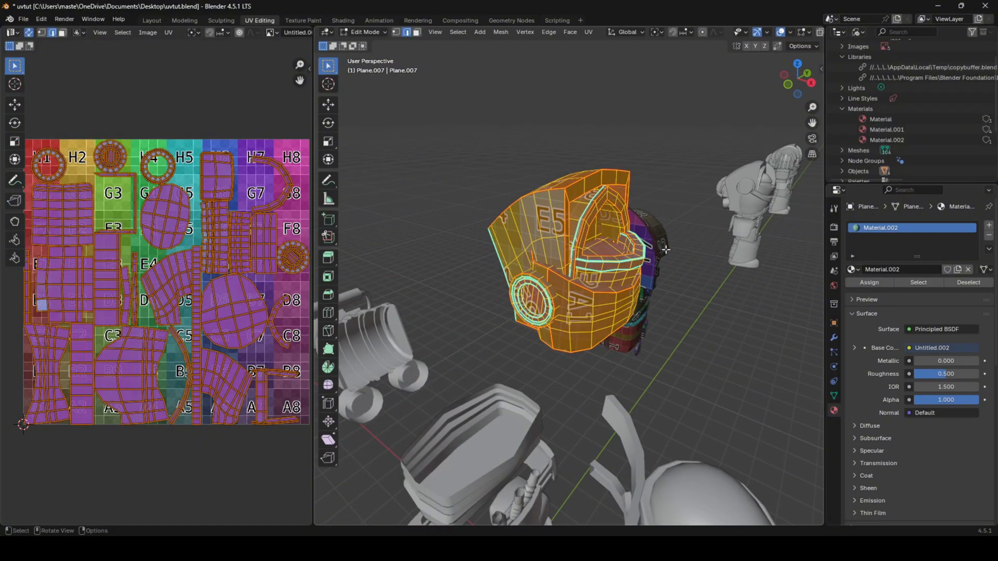
{"action": "key", "text": "alt+a"}
{"action": "key", "text": "l"}
{"action": "middle_click_drag", "start_coordinate": [545, 299], "coordinate": [567, 299]}
{"action": "scroll", "coordinate": [568, 300], "scroll_direction": "up", "scroll_amount": 4}
{"action": "middle_click_drag", "start_coordinate": [624, 313], "coordinate": [652, 316]}
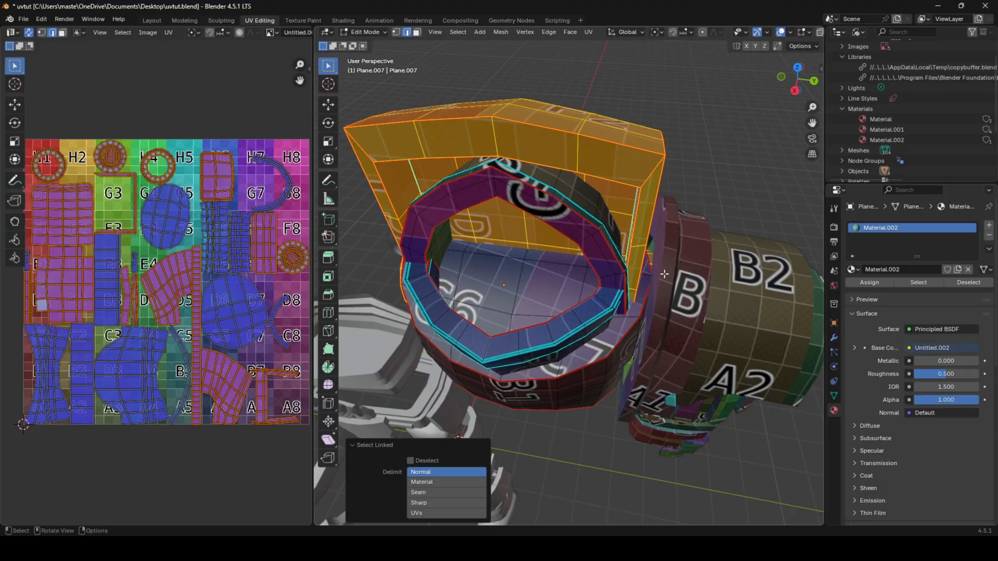
{"action": "middle_click_drag", "start_coordinate": [665, 274], "coordinate": [561, 254]}
{"action": "key", "text": "g"}
{"action": "key", "text": "x"}
{"action": "left_click", "coordinate": [564, 257]}
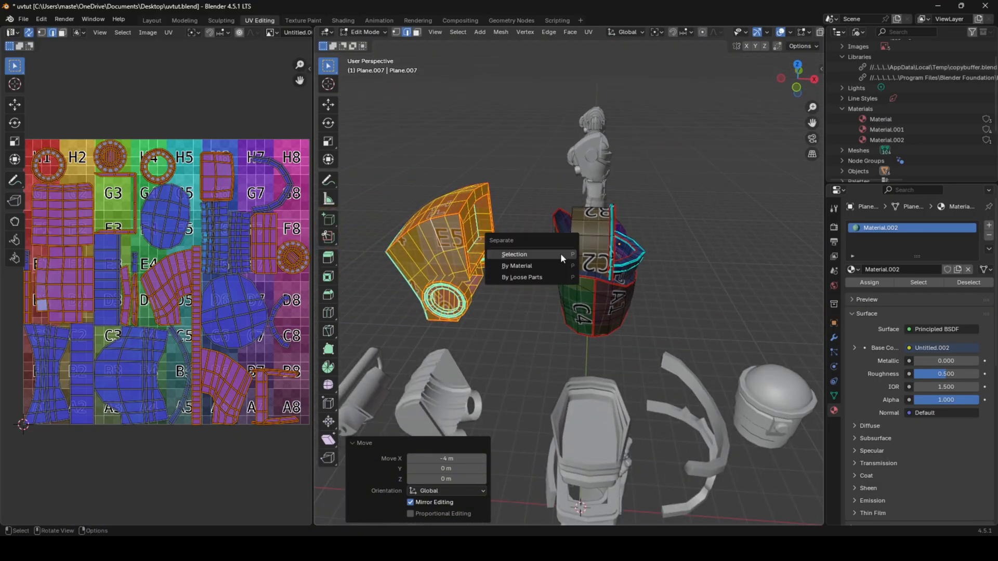
- Separate the selected backpack shell and round side parts into their own object and select it
{"action": "left_click", "coordinate": [560, 254]}
{"action": "key", "text": "Tab"}
{"action": "left_click", "coordinate": [467, 251]}
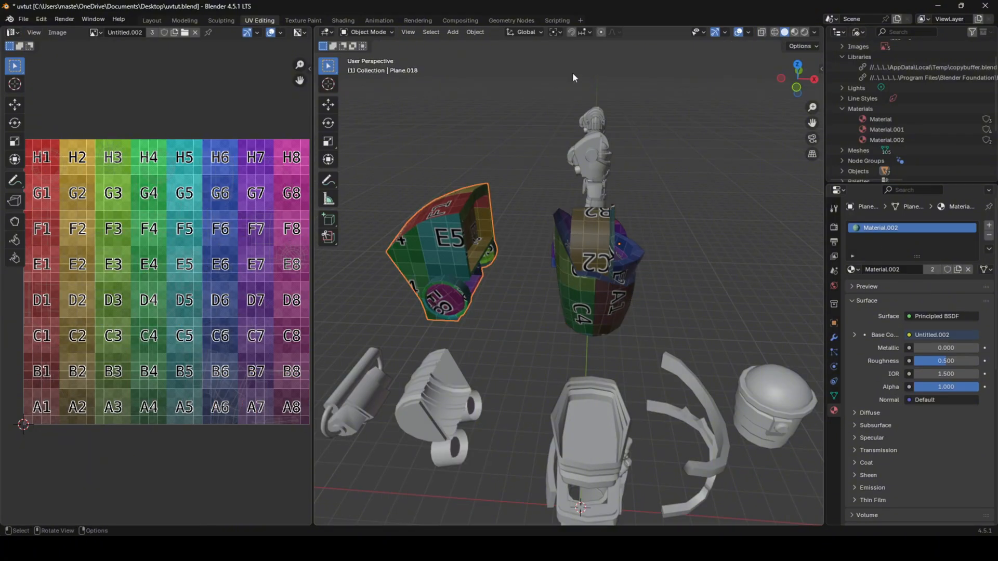
- Give the separated backpack shell a new material with the Untitled.002 checker image as base colour
{"action": "left_click", "coordinate": [346, 21]}
{"action": "left_click", "coordinate": [545, 318]}
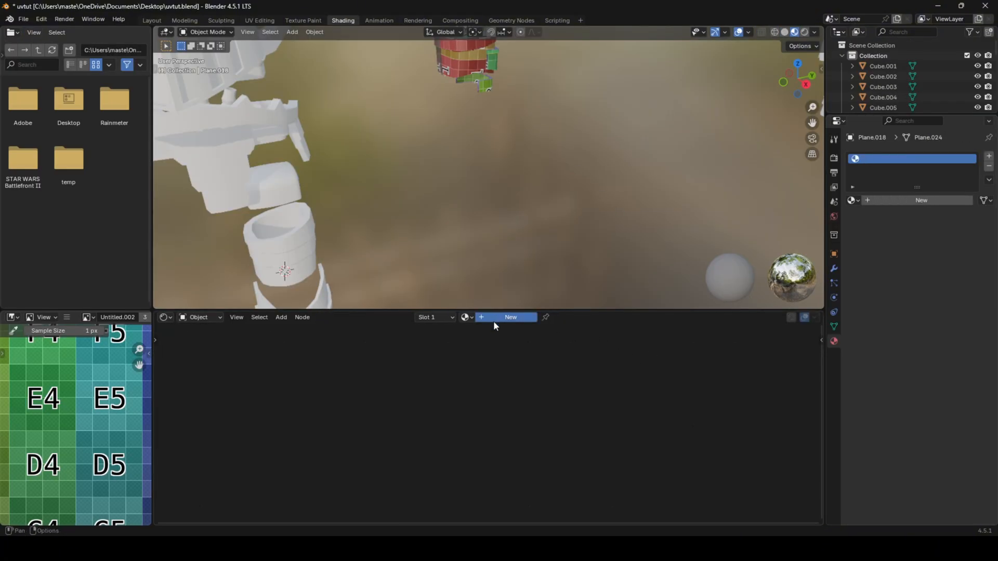
{"action": "left_click", "coordinate": [493, 319]}
{"action": "left_click", "coordinate": [151, 20]}
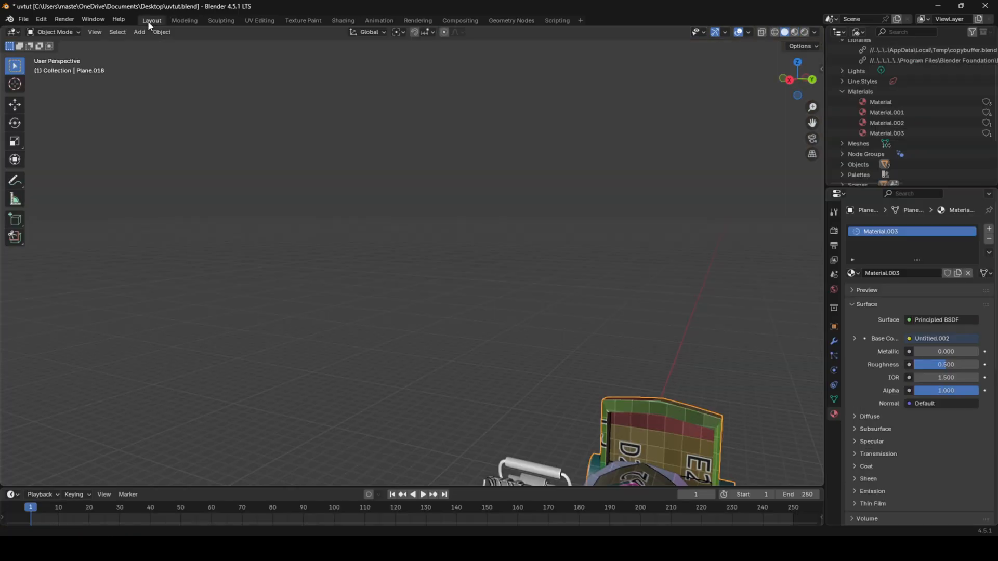
- Unwrap the entire separated backpack shell so it fills its own UV space
{"action": "key", "text": "KP_Decimal"}
{"action": "scroll", "coordinate": [497, 272], "scroll_direction": "down", "scroll_amount": 10}
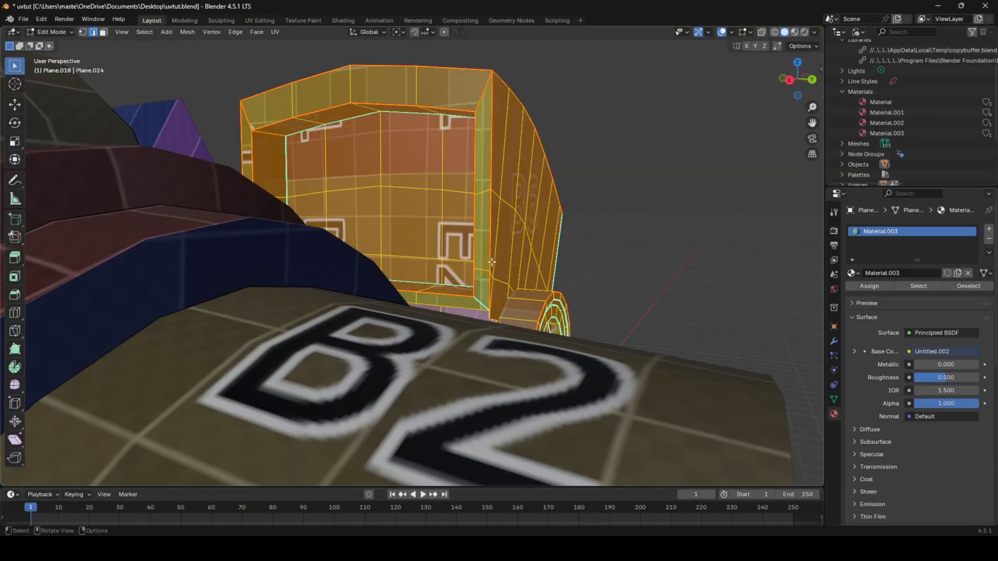
{"action": "middle_click_drag", "start_coordinate": [496, 272], "coordinate": [620, 383]}
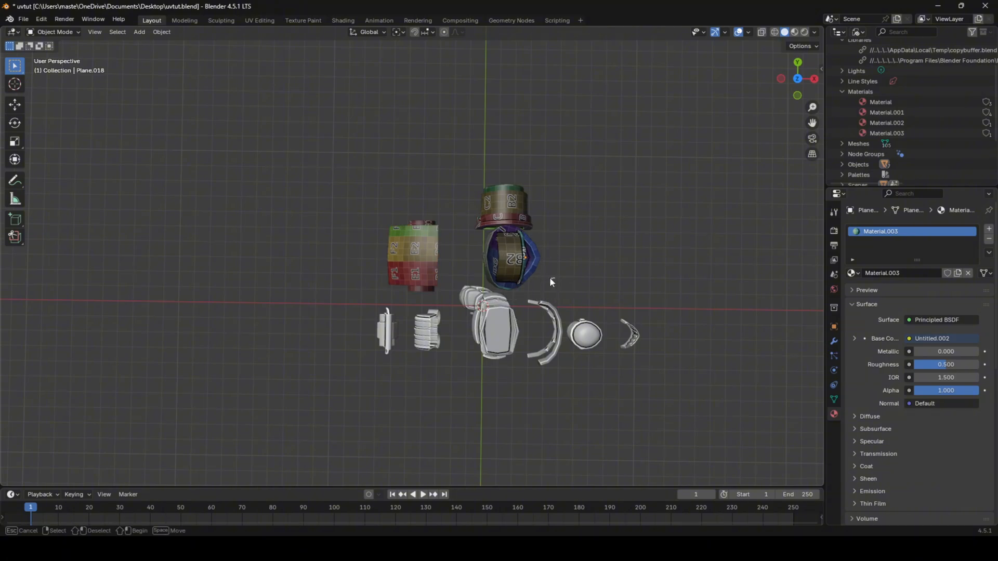
{"action": "left_click_drag", "start_coordinate": [552, 281], "coordinate": [472, 248]}
{"action": "key", "text": "Tab"}
{"action": "key", "text": "Tab"}
- Unwrap the remaining torso mesh again so its islands fill the UV space
{"action": "left_click", "coordinate": [527, 268]}
{"action": "left_click_drag", "start_coordinate": [591, 283], "coordinate": [470, 242]}
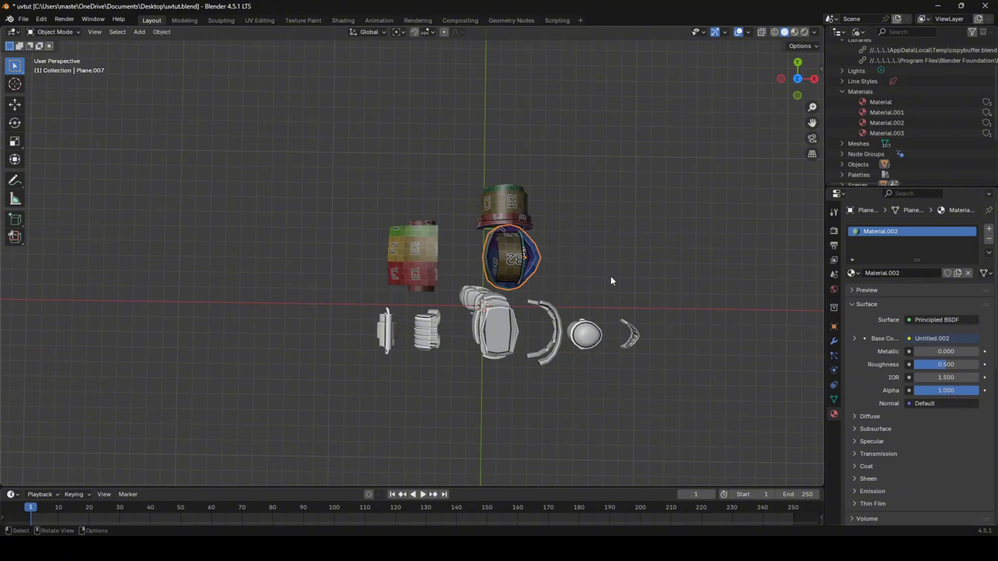
{"action": "key", "text": "Tab"}
{"action": "key", "text": "u"}
{"action": "left_click", "coordinate": [611, 277]}
{"action": "key", "text": "Tab"}
{"action": "middle_click_drag", "start_coordinate": [611, 277], "coordinate": [532, 210]}
{"action": "scroll", "coordinate": [532, 210], "scroll_direction": "up", "scroll_amount": 6}
{"action": "middle_click_drag", "start_coordinate": [454, 263], "coordinate": [437, 225]}
{"action": "scroll", "coordinate": [457, 230], "scroll_direction": "up", "scroll_amount": 3}
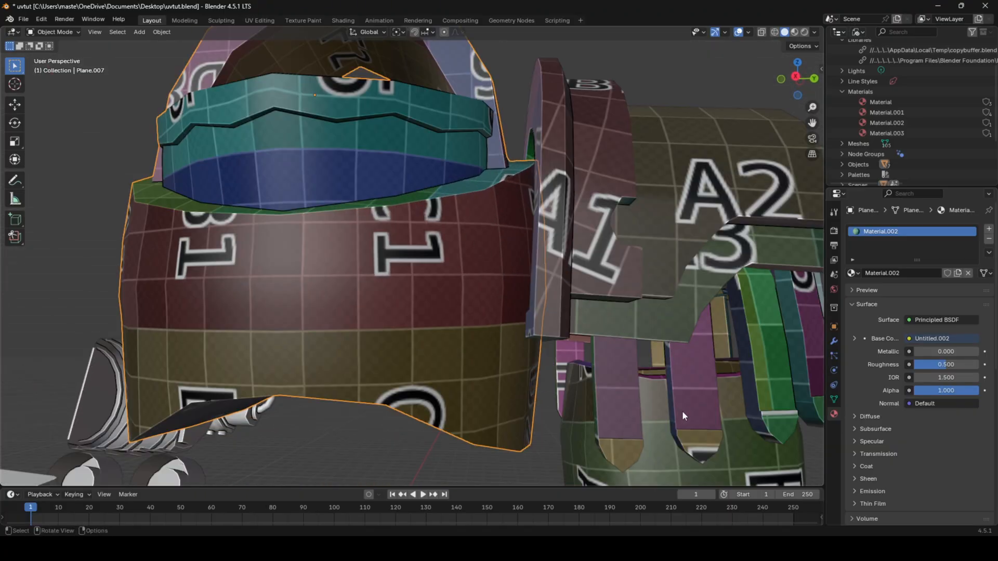
{"action": "scroll", "coordinate": [650, 400], "scroll_direction": "down", "scroll_amount": 4}
{"action": "scroll", "coordinate": [582, 376], "scroll_direction": "up", "scroll_amount": 2}
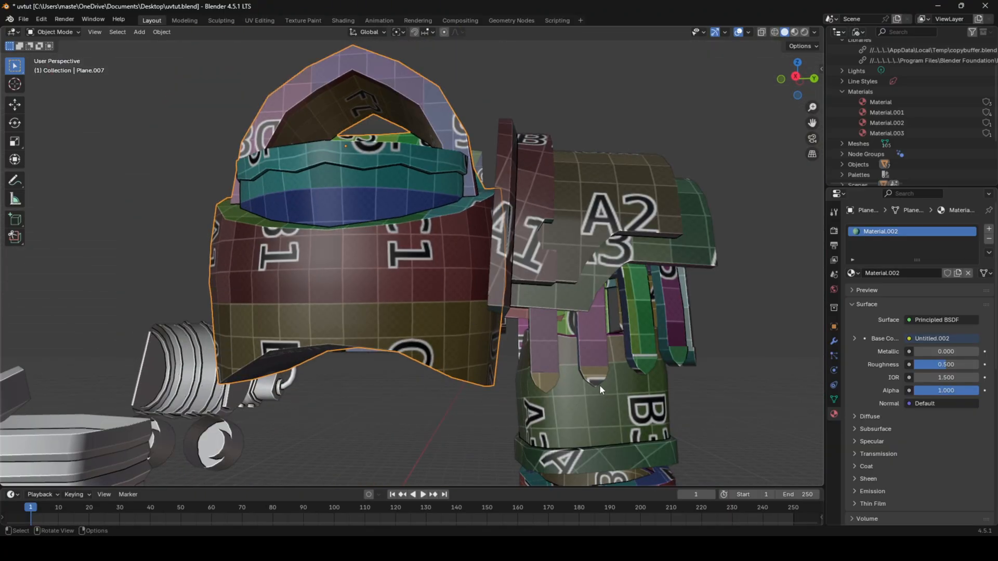
- Move the separated backpack shell 4 m along X back onto the torso and inspect the fit
{"action": "middle_click_drag", "start_coordinate": [600, 390], "coordinate": [671, 432]}
{"action": "scroll", "coordinate": [624, 395], "scroll_direction": "down", "scroll_amount": 4}
{"action": "left_click", "coordinate": [421, 271]}
{"action": "key", "text": "g"}
{"action": "key", "text": "x"}
{"action": "left_click", "coordinate": [577, 364]}
{"action": "middle_click_drag", "start_coordinate": [579, 377], "coordinate": [613, 324]}
{"action": "scroll", "coordinate": [614, 323], "scroll_direction": "up", "scroll_amount": 4}
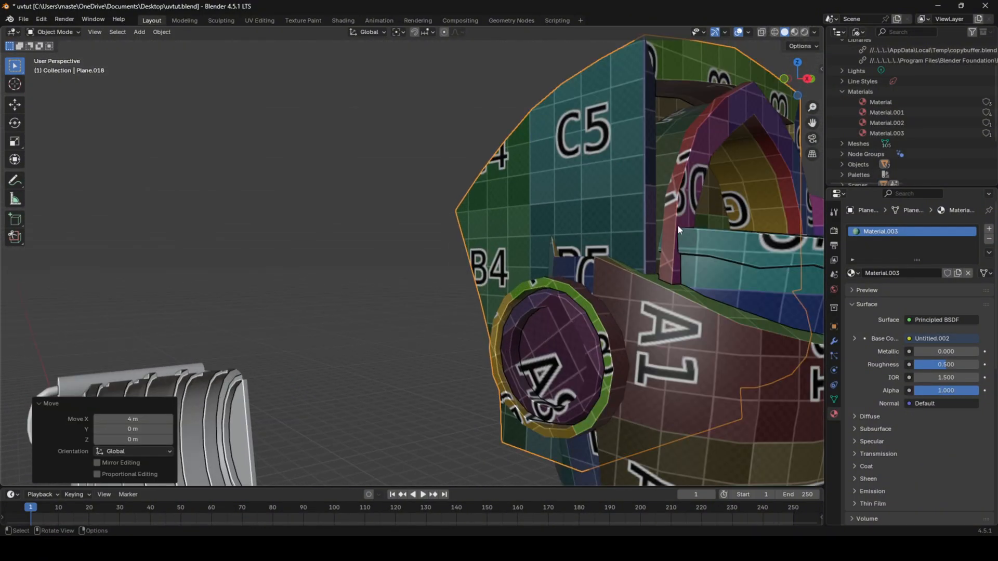
{"action": "middle_click_drag", "start_coordinate": [677, 224], "coordinate": [560, 188]}
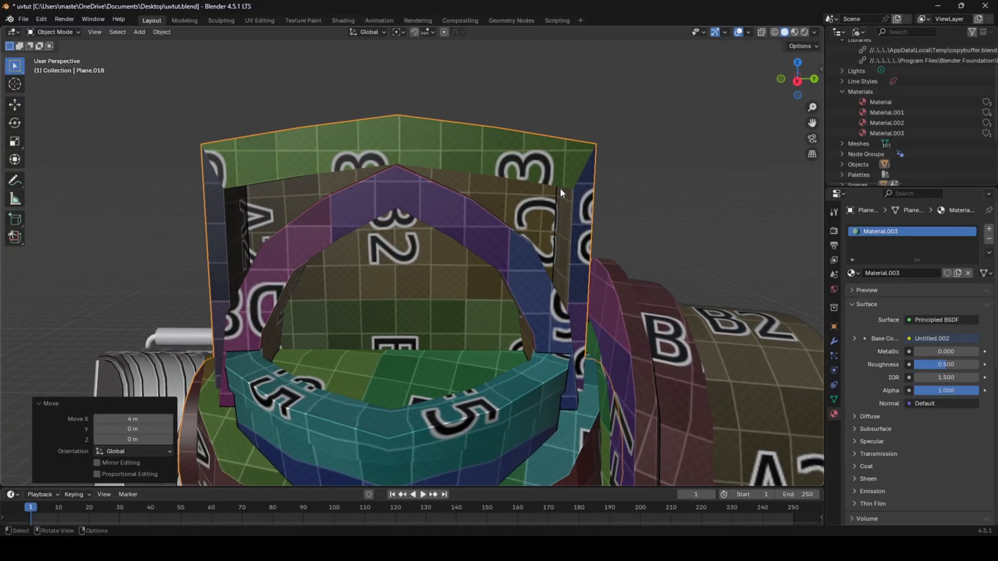
{"action": "scroll", "coordinate": [497, 262], "scroll_direction": "down", "scroll_amount": 5}
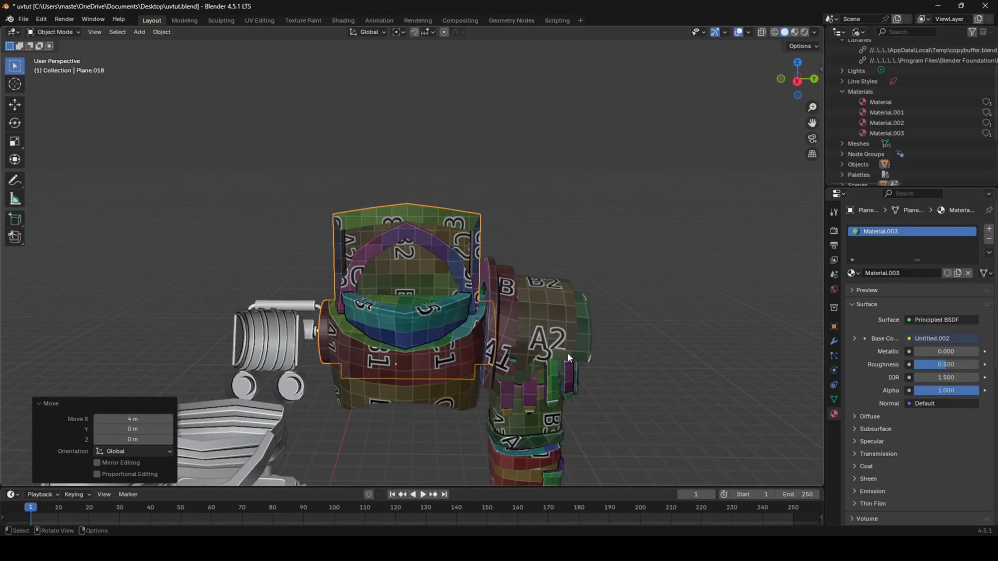
{"action": "middle_click_drag", "start_coordinate": [567, 357], "coordinate": [573, 330]}
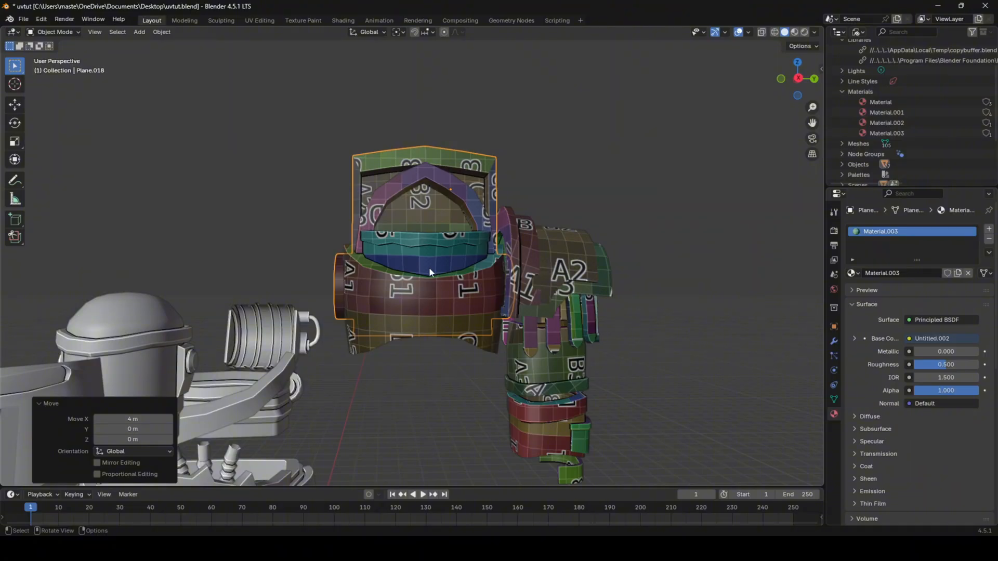
{"action": "middle_click_drag", "start_coordinate": [524, 291], "coordinate": [412, 195]}
{"action": "left_click_drag", "start_coordinate": [410, 194], "coordinate": [433, 249]}
{"action": "middle_click_drag", "start_coordinate": [465, 303], "coordinate": [492, 314]}
{"action": "left_click", "coordinate": [455, 340]}
{"action": "left_click", "coordinate": [430, 340], "text": "shift"}
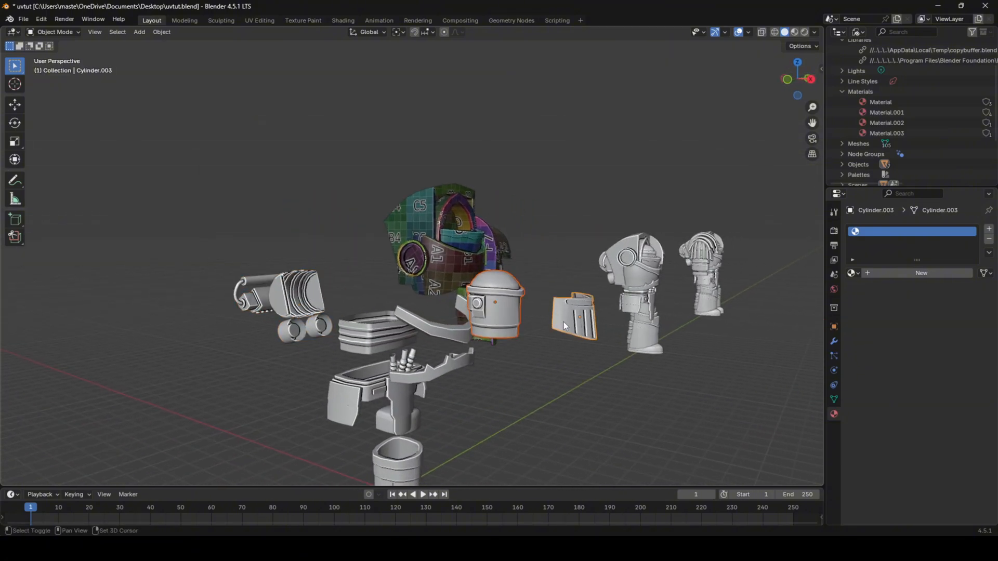
{"action": "left_click", "coordinate": [455, 322], "text": "shift"}
{"action": "left_click", "coordinate": [454, 333], "text": "shift"}
{"action": "left_click", "coordinate": [493, 372]}
- Select the object with the two curved bands and raise it along the Z axis
{"action": "left_click", "coordinate": [455, 360]}
{"action": "middle_click_drag", "start_coordinate": [455, 362], "coordinate": [422, 376]}
{"action": "key", "text": "g"}
{"action": "key", "text": "z"}
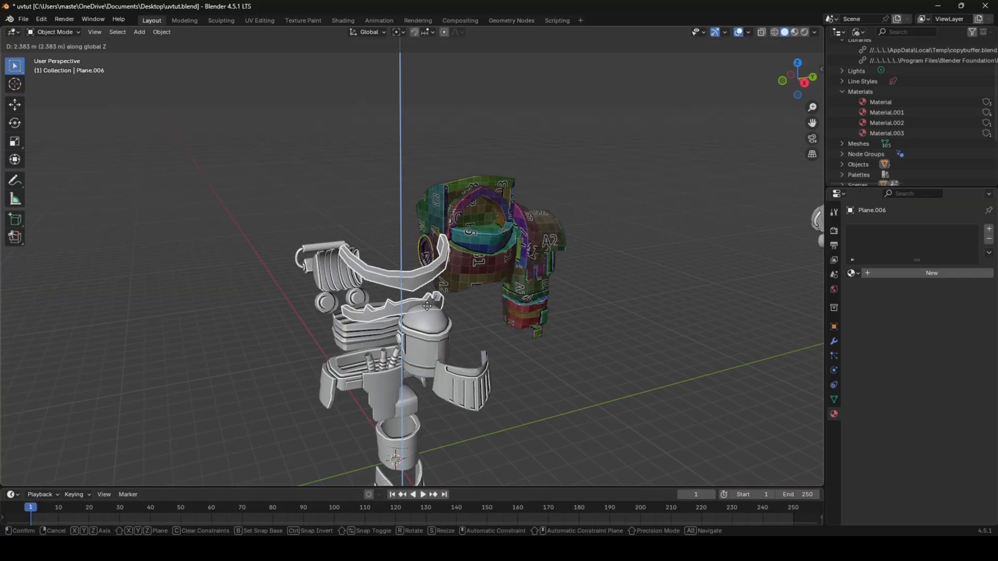
{"action": "left_click", "coordinate": [427, 305]}
- Move the curved bands along Y and -2 m along X onto the front of the torso
{"action": "key", "text": "g"}
{"action": "key", "text": "x"}
{"action": "key", "text": "y"}
{"action": "left_click", "coordinate": [529, 305]}
{"action": "key", "text": "g"}
{"action": "key", "text": "x"}
{"action": "left_click", "coordinate": [502, 289], "text": "ctrl"}
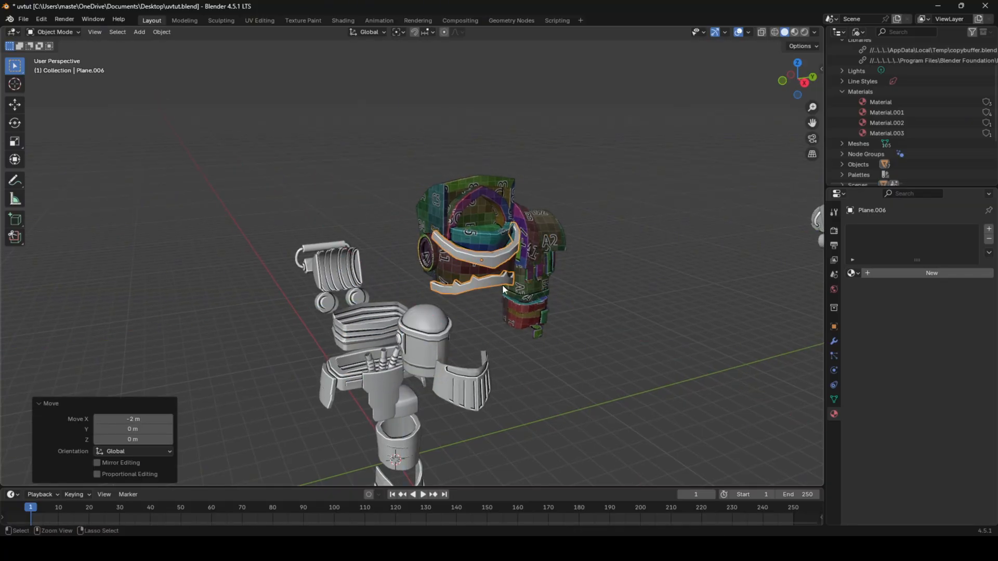
{"action": "key", "text": "KP_Decimal"}
{"action": "mouse_move", "coordinate": [467, 315]}
{"action": "middle_mouse_down"}
{"action": "mouse_move", "coordinate": [363, 313]}
{"action": "mouse_move", "coordinate": [485, 322]}
{"action": "mouse_move", "coordinate": [477, 318]}
{"action": "middle_mouse_up"}
{"action": "scroll", "coordinate": [363, 313], "scroll_direction": "down", "scroll_amount": 2}
{"action": "scroll", "coordinate": [477, 318], "scroll_direction": "up", "scroll_amount": 2}
{"action": "middle_click_drag", "start_coordinate": [401, 302], "coordinate": [343, 271]}
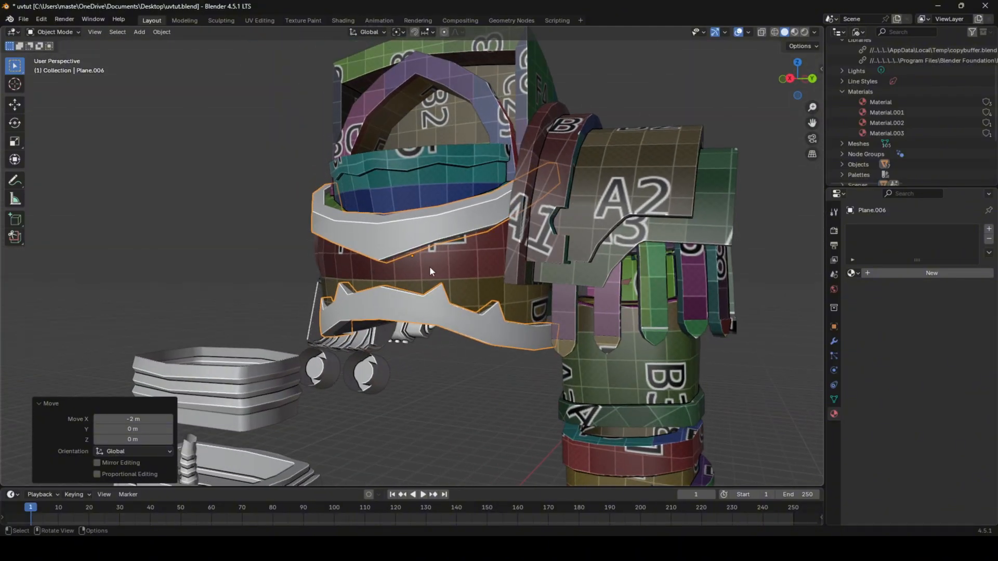
{"action": "middle_click_drag", "start_coordinate": [430, 271], "coordinate": [530, 328]}
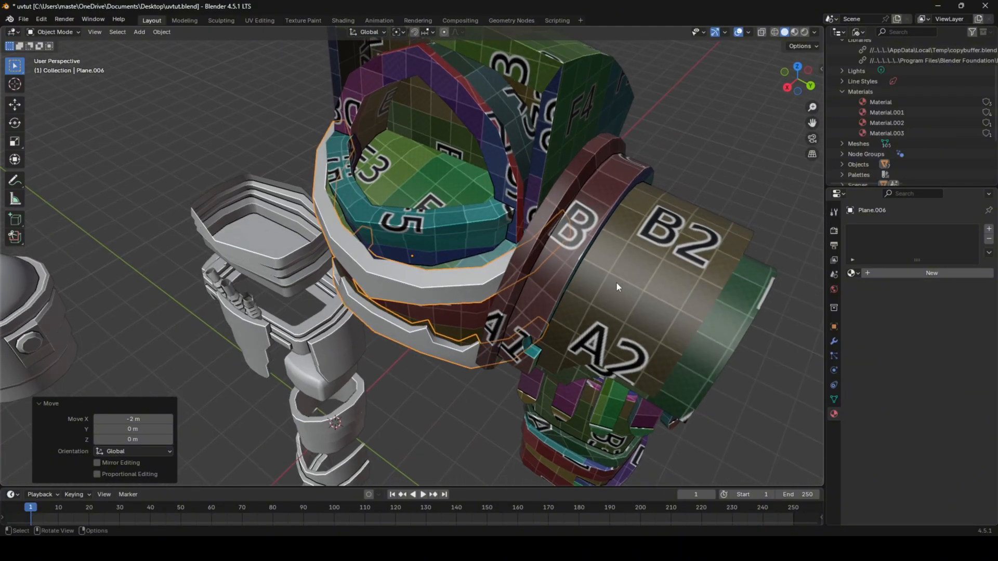
{"action": "middle_click_drag", "start_coordinate": [612, 282], "coordinate": [611, 287]}
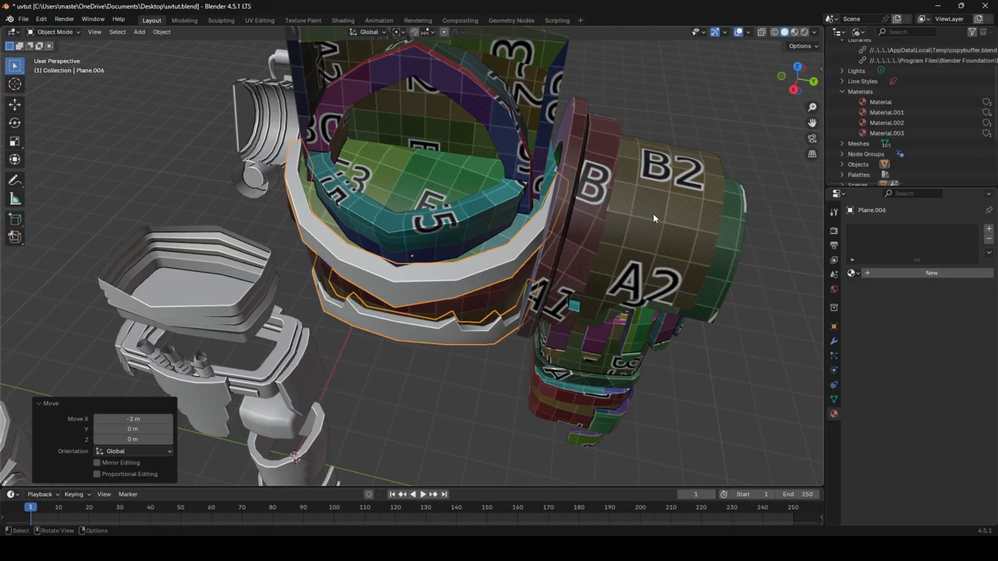
- Move the curved bands 3 m along X, clear of the torso
{"action": "middle_click_drag", "start_coordinate": [540, 329], "coordinate": [660, 304]}
{"action": "key", "text": "g"}
{"action": "key", "text": "x"}
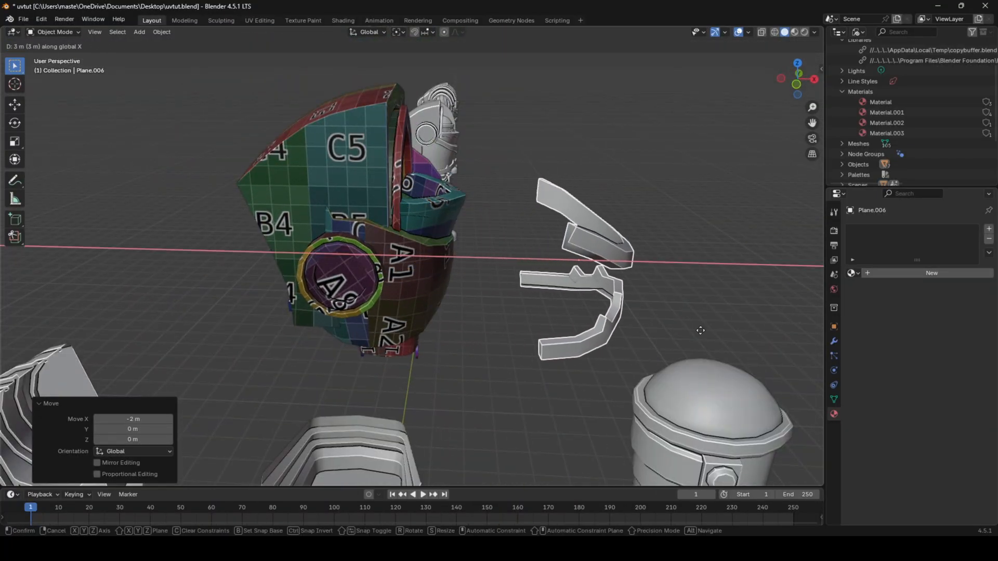
{"action": "left_click", "coordinate": [701, 331], "text": "ctrl"}
- Assign the existing Material.002 checker material to the curved bands
{"action": "left_click", "coordinate": [427, 292]}
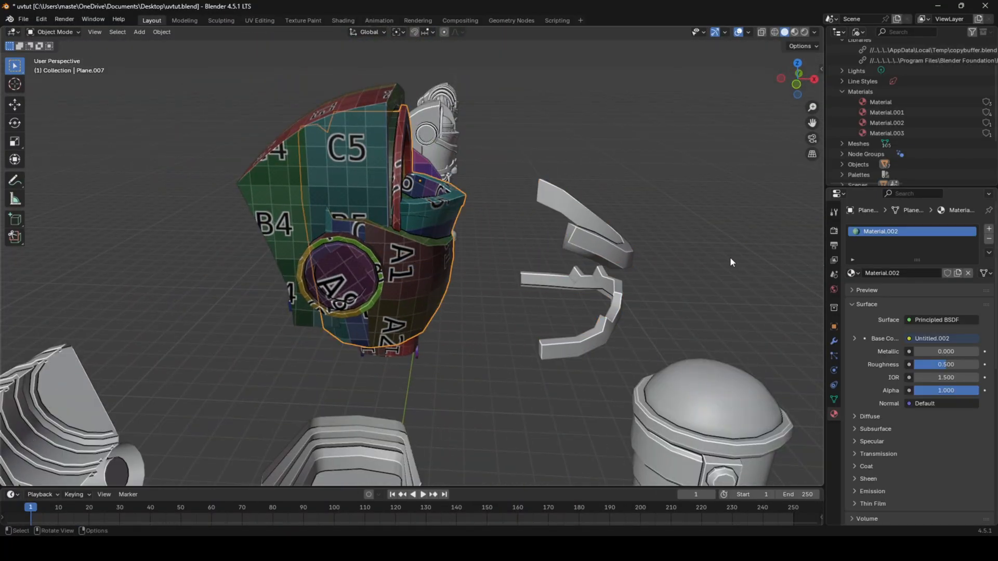
{"action": "key", "text": "ctrl+z"}
{"action": "left_click", "coordinate": [853, 273]}
{"action": "left_click", "coordinate": [890, 310]}
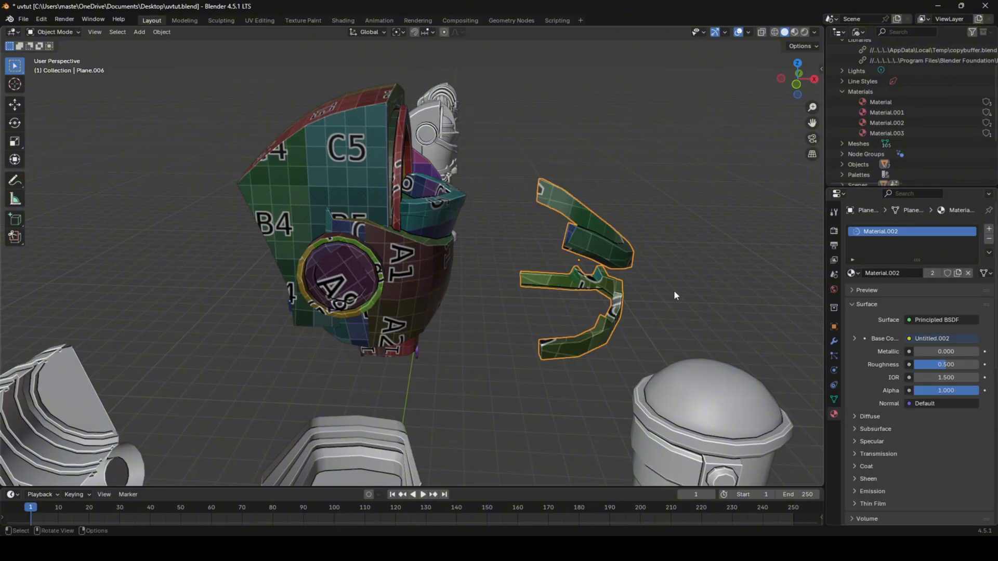
- Select the end faces of both curved bands and mark their borders as seams
{"action": "scroll", "coordinate": [673, 286], "scroll_direction": "up", "scroll_amount": 3}
{"action": "middle_click_drag", "start_coordinate": [673, 286], "coordinate": [617, 271], "text": "shift"}
{"action": "key", "text": "Tab"}
{"action": "key", "text": "a"}
{"action": "middle_click_drag", "start_coordinate": [461, 234], "coordinate": [484, 300]}
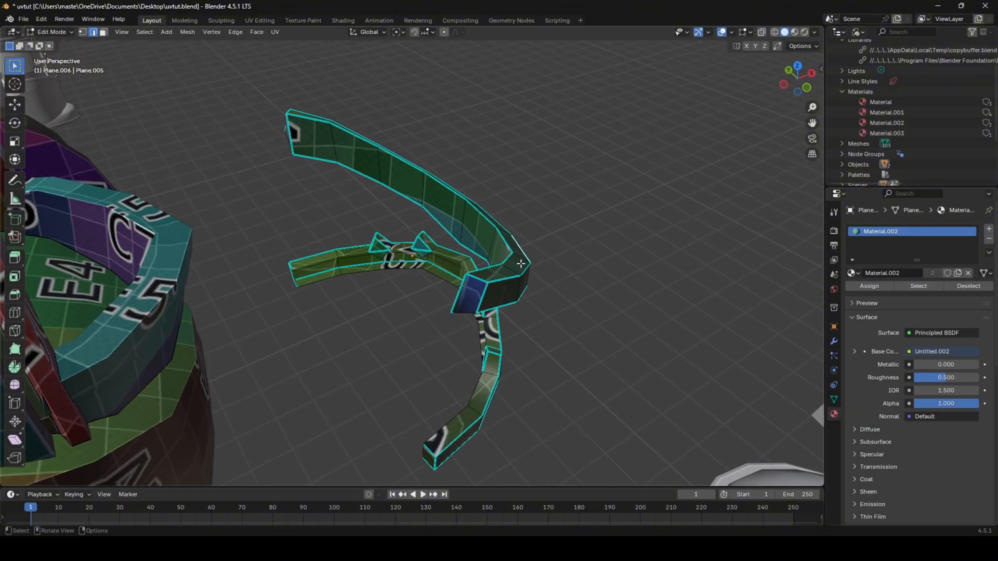
{"action": "left_click", "coordinate": [484, 300]}
{"action": "middle_click_drag", "start_coordinate": [286, 138], "coordinate": [384, 178]}
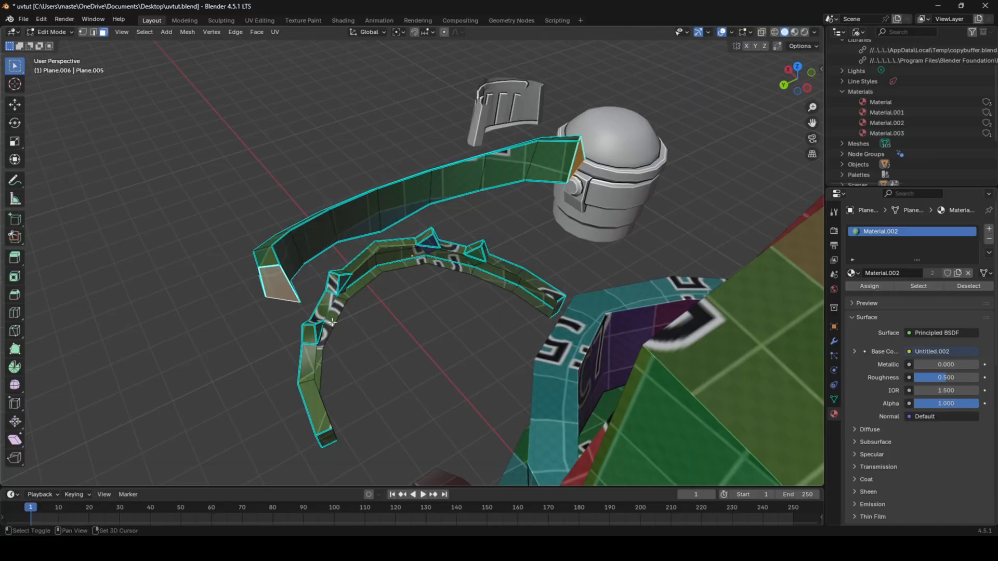
{"action": "mouse_move", "coordinate": [467, 375]}
{"action": "middle_mouse_down"}
{"action": "mouse_move", "coordinate": [499, 296]}
{"action": "mouse_move", "coordinate": [542, 360]}
{"action": "mouse_move", "coordinate": [461, 368]}
{"action": "middle_mouse_up"}
{"action": "key", "text": "2"}
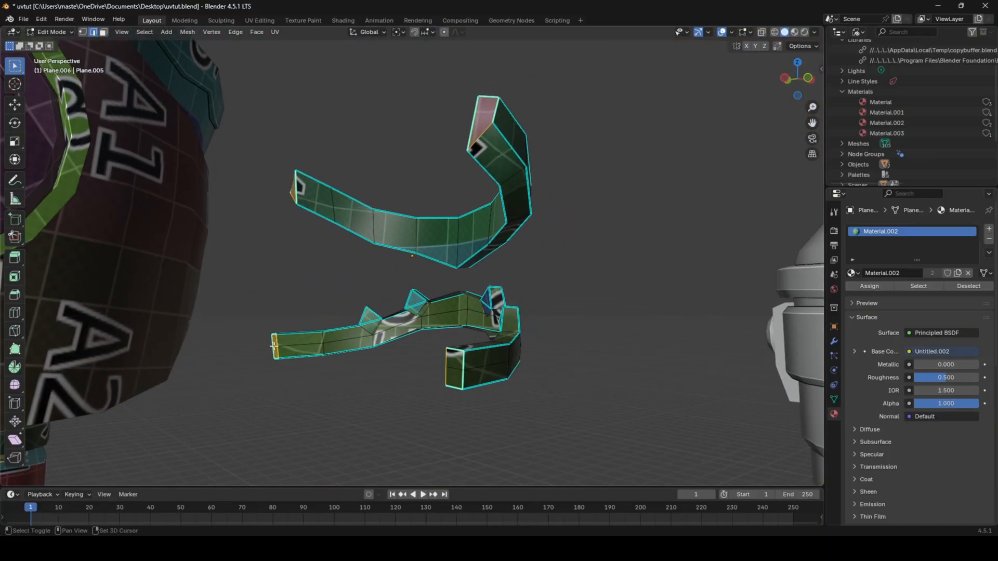
{"action": "right_click", "coordinate": [495, 307]}
{"action": "middle_click_drag", "start_coordinate": [433, 303], "coordinate": [388, 292]}
{"action": "left_click", "coordinate": [494, 307]}
- Unwrap the curved bands using the end-face seams
{"action": "key", "text": "u"}
{"action": "left_click", "coordinate": [498, 301]}
{"action": "key", "text": "Tab"}
- Mark seams along the inner edges of both curved bands and unwrap the whole mesh
{"action": "key", "text": "Tab"}
{"action": "key", "text": "3"}
{"action": "left_click", "coordinate": [476, 309]}
{"action": "key", "text": "2"}
{"action": "left_click", "coordinate": [411, 232], "text": "alt"}
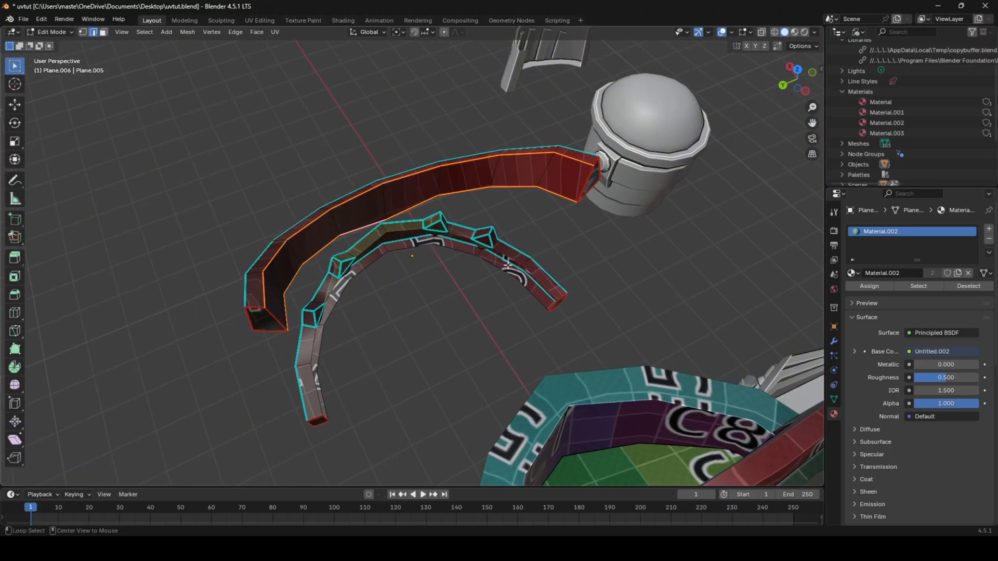
{"action": "left_click", "coordinate": [508, 266], "text": "alt"}
{"action": "middle_click_drag", "start_coordinate": [508, 265], "coordinate": [487, 304]}
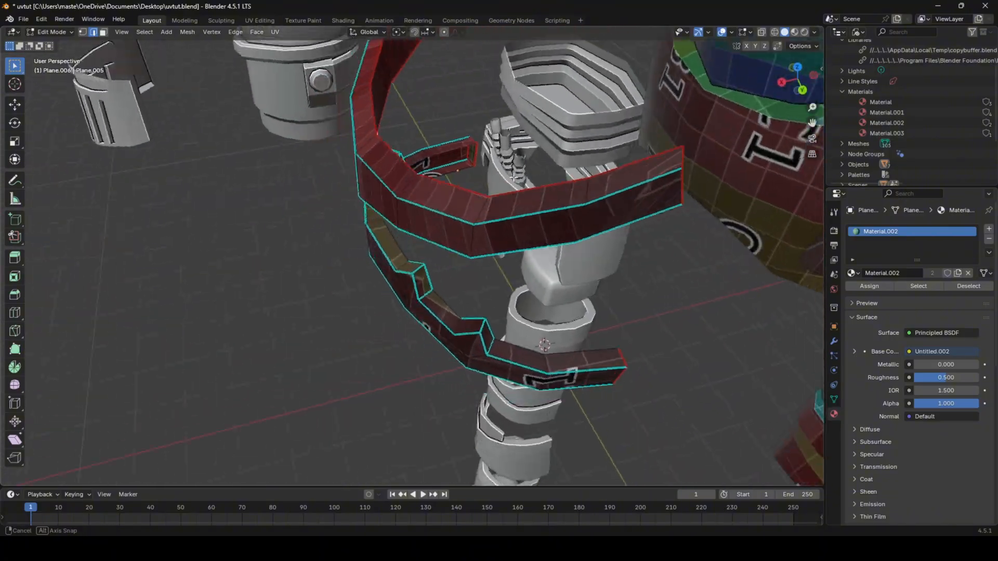
{"action": "key", "text": "a"}
{"action": "key", "text": "u"}
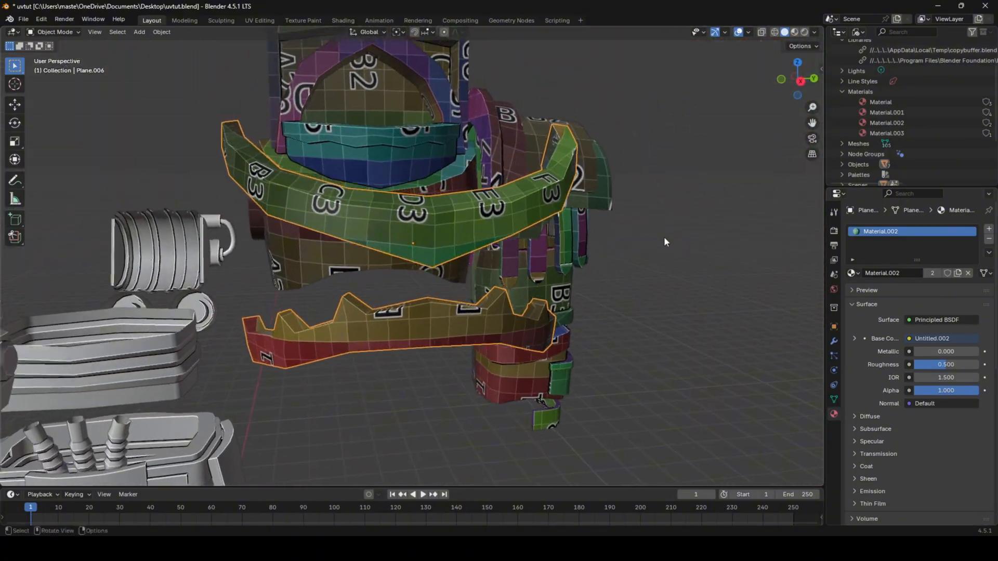
- Mark the upper band's lower outer edge as a seam and unwrap the mesh again
{"action": "scroll", "coordinate": [499, 228], "scroll_direction": "up", "scroll_amount": 3}
{"action": "middle_click_drag", "start_coordinate": [499, 228], "coordinate": [464, 239]}
{"action": "scroll", "coordinate": [488, 175], "scroll_direction": "up", "scroll_amount": 3}
{"action": "key", "text": "Tab"}
{"action": "right_click", "coordinate": [514, 280]}
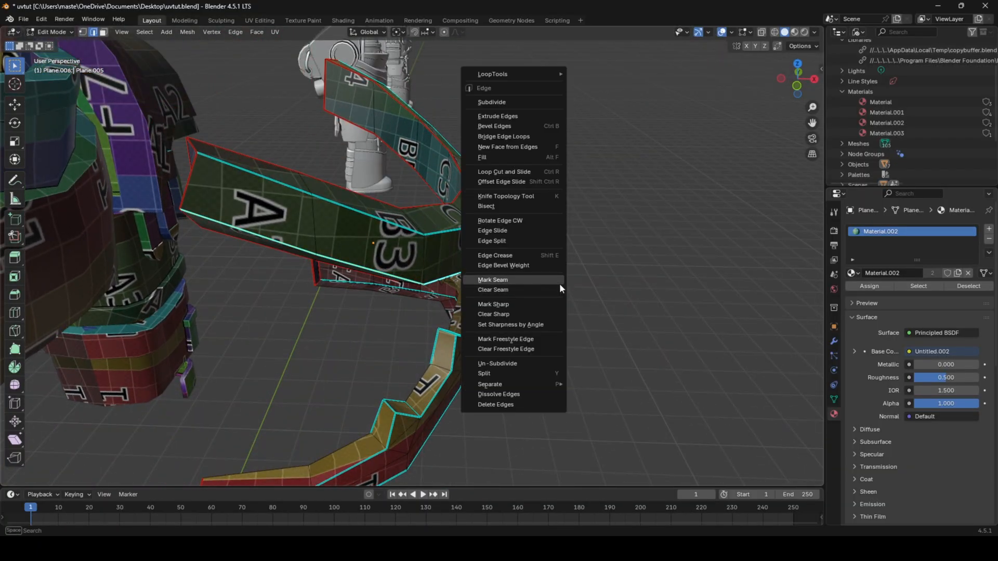
{"action": "left_click", "coordinate": [560, 284]}
{"action": "key", "text": "a"}
{"action": "key", "text": "u"}
{"action": "left_click", "coordinate": [559, 284]}
{"action": "key", "text": "Tab"}
{"action": "middle_click_drag", "start_coordinate": [560, 284], "coordinate": [539, 240]}
- Mark a seam along the lower band's bottom outer edge and unwrap both bands again
{"action": "key", "text": "Tab"}
{"action": "left_click", "coordinate": [526, 203]}
{"action": "middle_click_drag", "start_coordinate": [603, 262], "coordinate": [536, 353]}
{"action": "key", "text": "Tab"}
{"action": "key", "text": "Tab"}
{"action": "key", "text": "a"}
{"action": "key", "text": "alt+a"}
{"action": "key", "text": "Tab"}
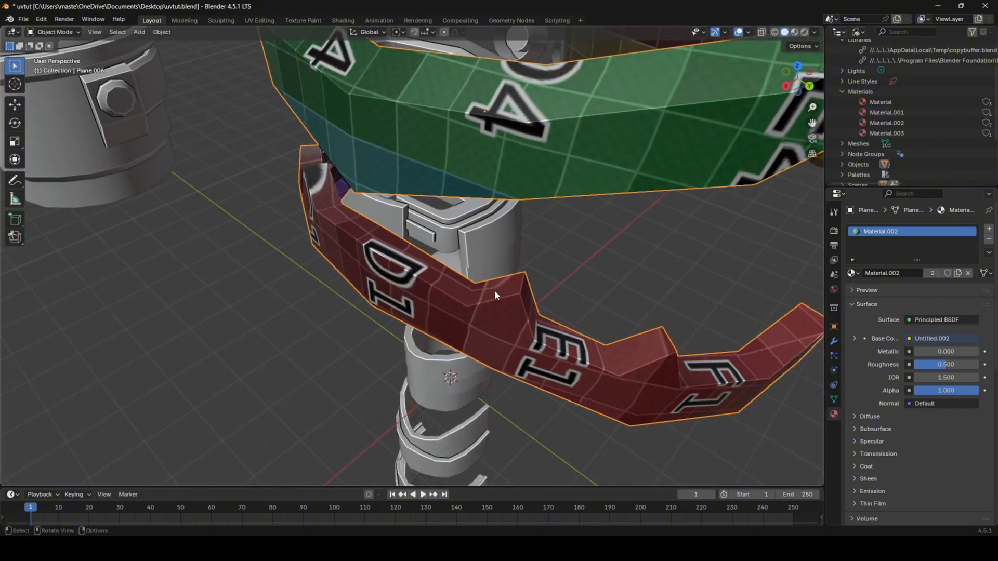
- Delete the faces on the inner side of the four spikes on the lower band
{"action": "key", "text": "Tab"}
{"action": "middle_click_drag", "start_coordinate": [495, 295], "coordinate": [329, 170]}
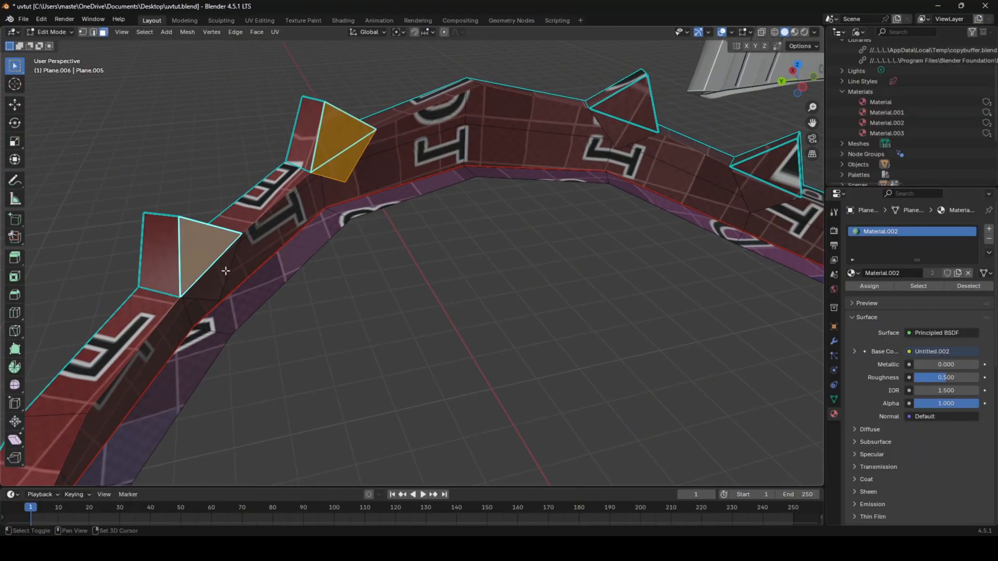
{"action": "left_click", "coordinate": [622, 137], "text": "shift"}
{"action": "key", "text": "x"}
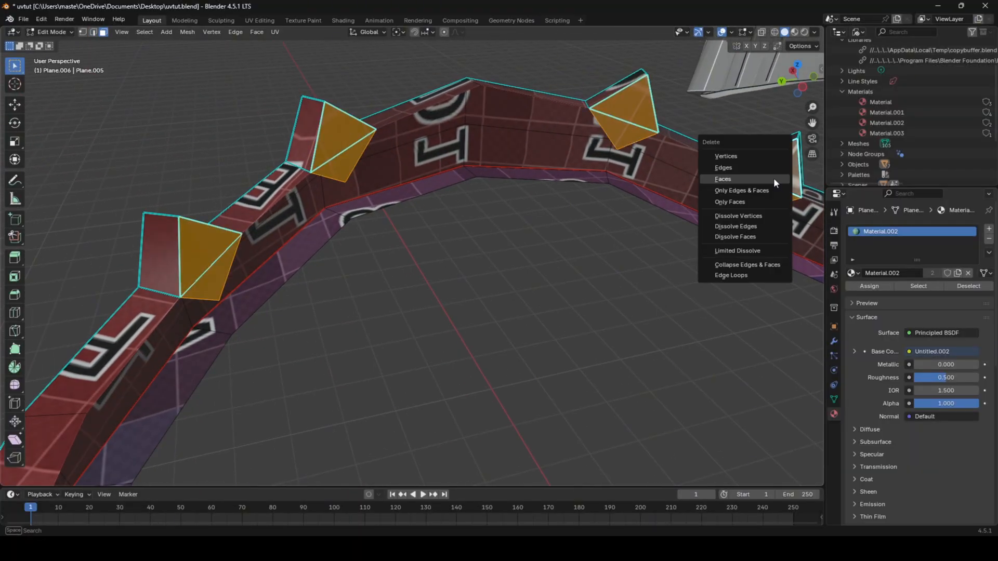
{"action": "left_click", "coordinate": [773, 178]}
- Mark the tip edges of the spikes on the lower band as seams and unwrap the whole mesh
{"action": "middle_click_drag", "start_coordinate": [773, 178], "coordinate": [488, 252]}
{"action": "key", "text": "2"}
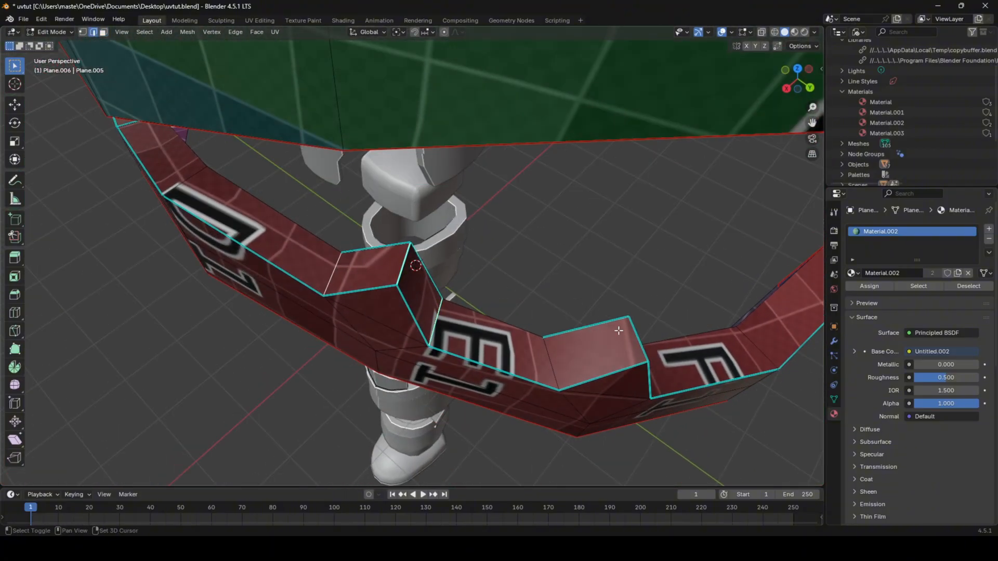
{"action": "middle_click_drag", "start_coordinate": [638, 343], "coordinate": [557, 323]}
{"action": "middle_click_drag", "start_coordinate": [430, 383], "coordinate": [650, 338]}
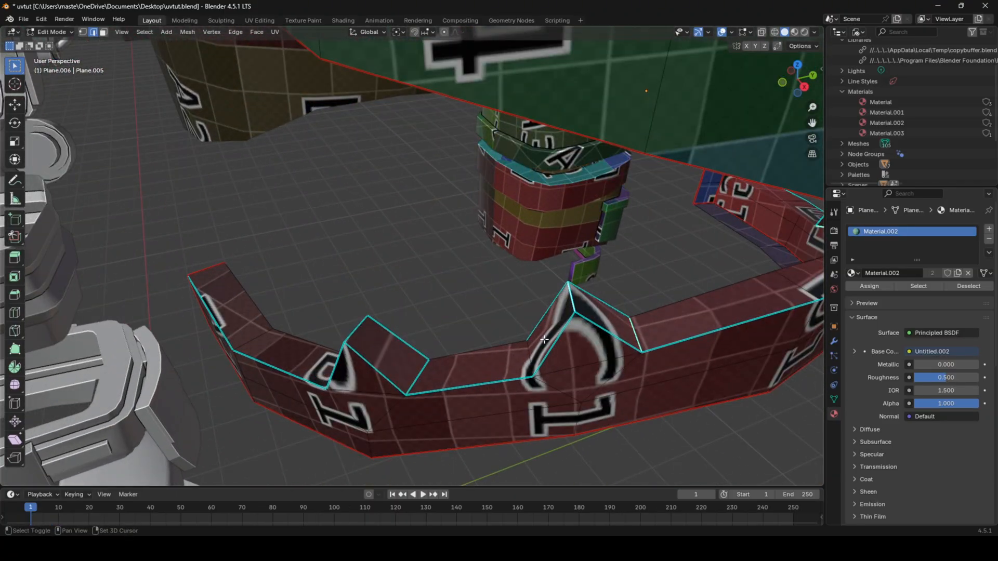
{"action": "left_click", "coordinate": [358, 331], "text": "shift"}
{"action": "middle_click_drag", "start_coordinate": [359, 331], "coordinate": [452, 335]}
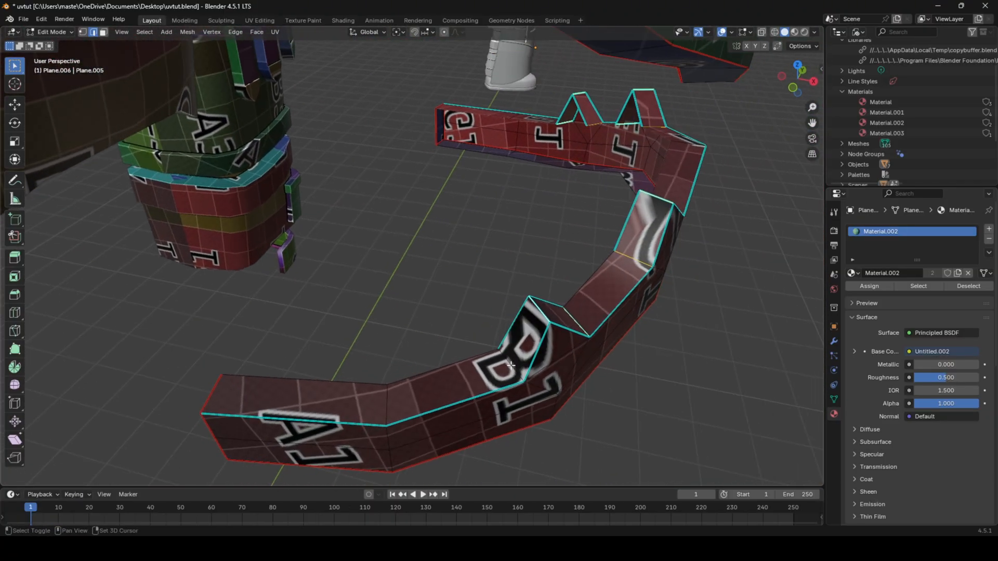
{"action": "left_click", "coordinate": [511, 365], "text": "shift"}
{"action": "right_click", "coordinate": [614, 323]}
{"action": "left_click", "coordinate": [613, 324]}
{"action": "key", "text": "a"}
{"action": "key", "text": "u"}
{"action": "left_click", "coordinate": [615, 324]}
{"action": "key", "text": "Tab"}
{"action": "middle_click_drag", "start_coordinate": [614, 325], "coordinate": [540, 284]}
{"action": "key", "text": "Tab"}
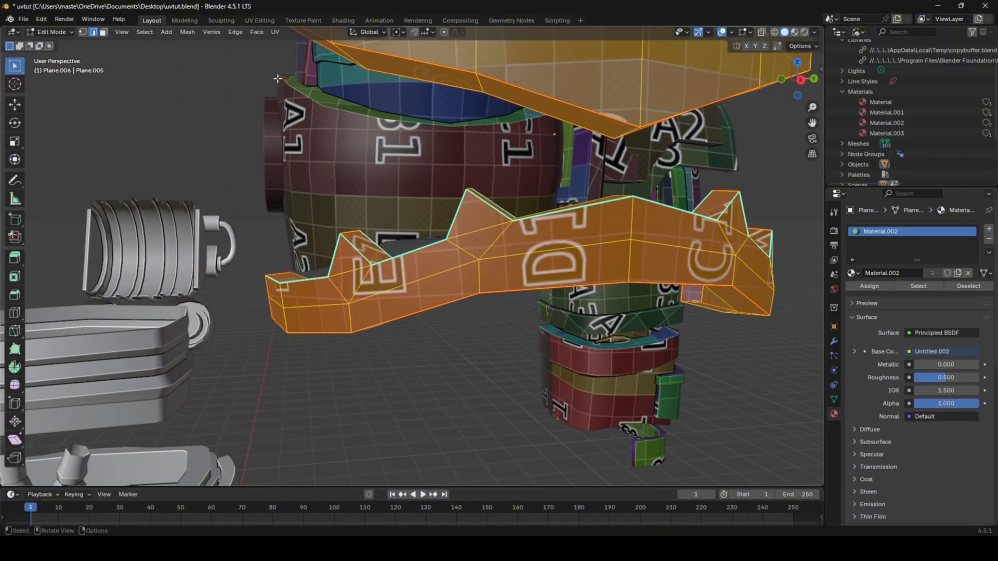
- Open the UV Editing workspace and examine the spikes in the lower band's UV island and on the model
{"action": "left_click", "coordinate": [259, 20]}
{"action": "scroll", "coordinate": [138, 289], "scroll_direction": "up", "scroll_amount": 5}
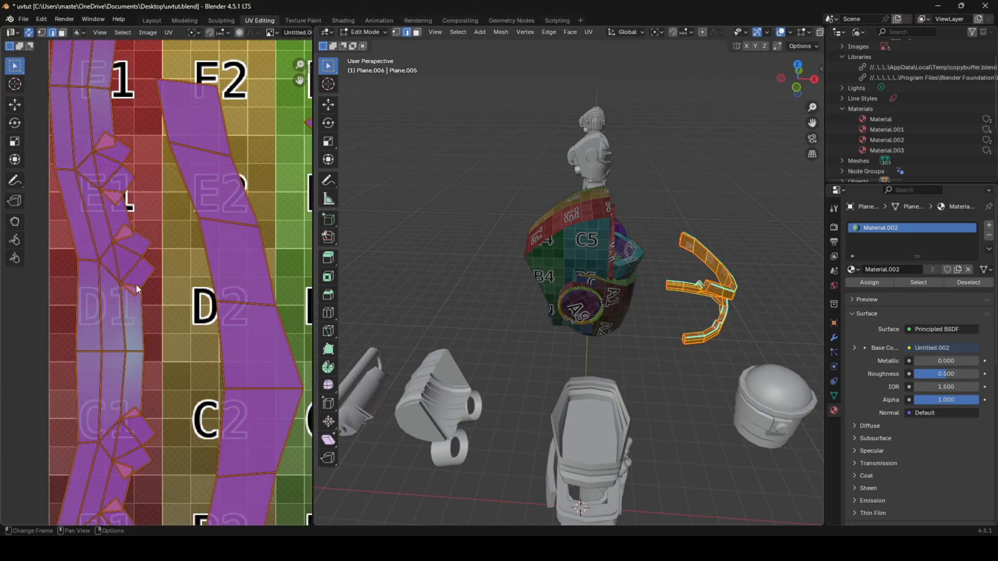
{"action": "scroll", "coordinate": [106, 155], "scroll_direction": "up", "scroll_amount": 2}
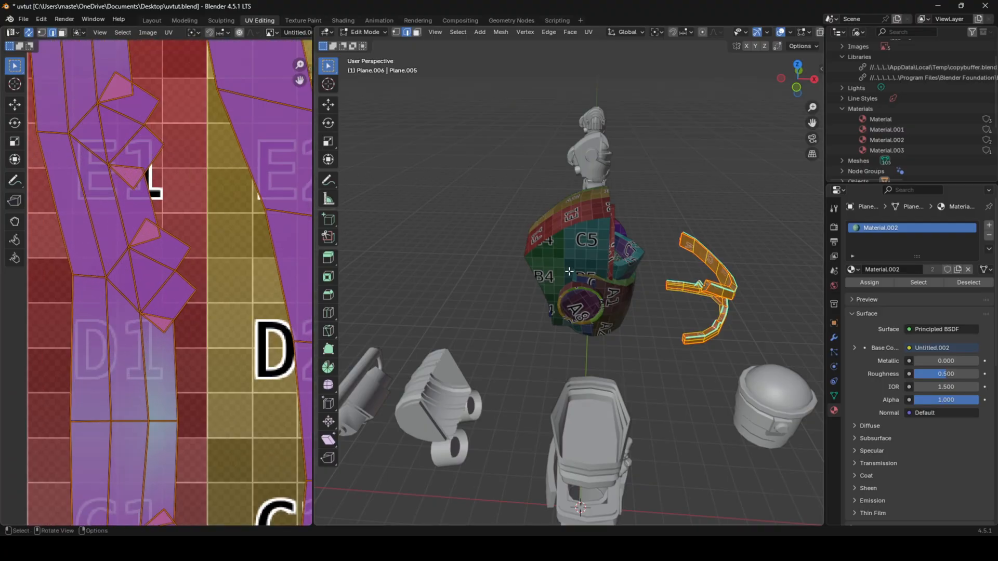
{"action": "middle_click_drag", "start_coordinate": [569, 271], "coordinate": [492, 254]}
{"action": "key", "text": "KP_Decimal"}
{"action": "middle_click_drag", "start_coordinate": [569, 344], "coordinate": [577, 322]}
{"action": "left_click", "coordinate": [576, 359]}
{"action": "scroll", "coordinate": [580, 357], "scroll_direction": "up", "scroll_amount": 2}
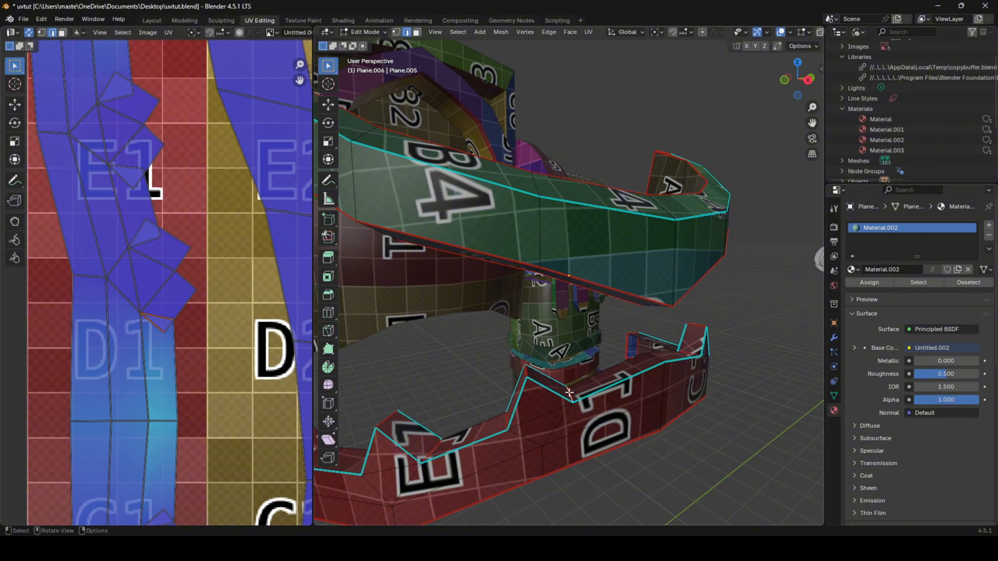
{"action": "left_click", "coordinate": [569, 392], "text": "alt"}
- Undo the last changes to the spike seams and unwrap the whole mesh again
{"action": "key", "text": "ctrl+z"}
{"action": "key", "text": "ctrl+z"}
{"action": "key", "text": "ctrl+z"}
{"action": "key", "text": "ctrl+z"}
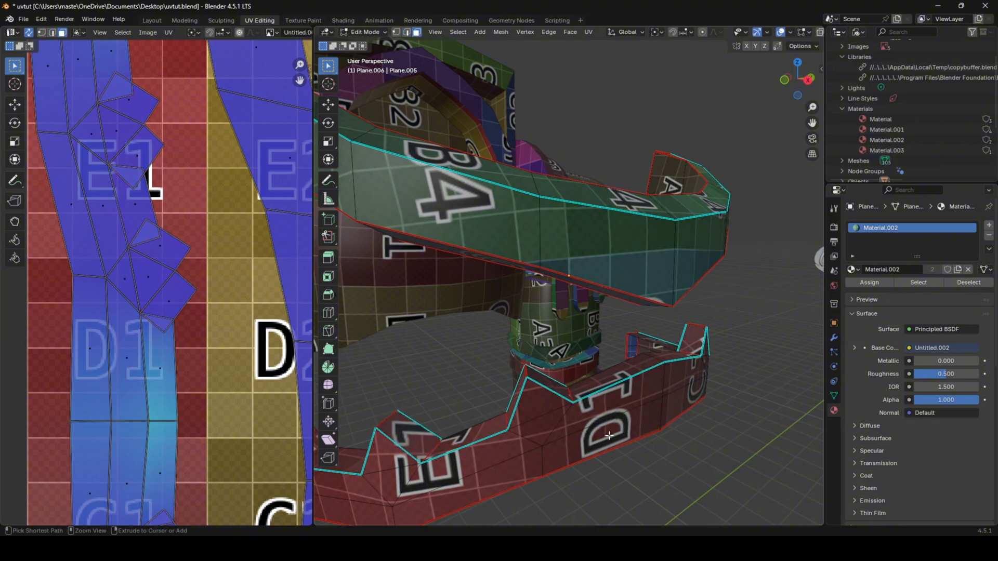
{"action": "key", "text": "a"}
{"action": "key", "text": "u"}
{"action": "key", "text": "Return"}
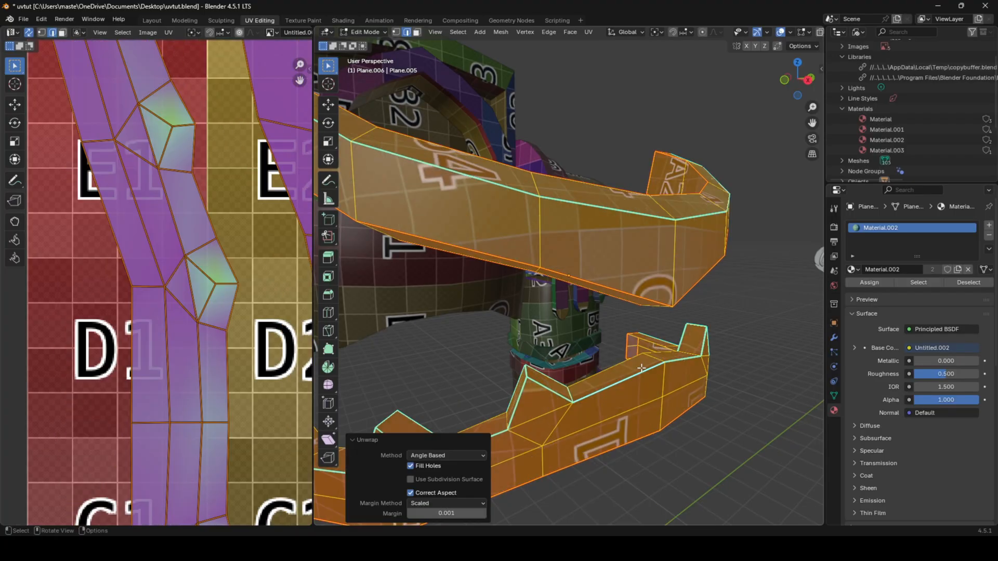
- Mark the tip edge of one middle spike on the lower band as a seam and unwrap the whole mesh
{"action": "left_click", "coordinate": [220, 300]}
{"action": "scroll", "coordinate": [250, 285], "scroll_direction": "down", "scroll_amount": 3}
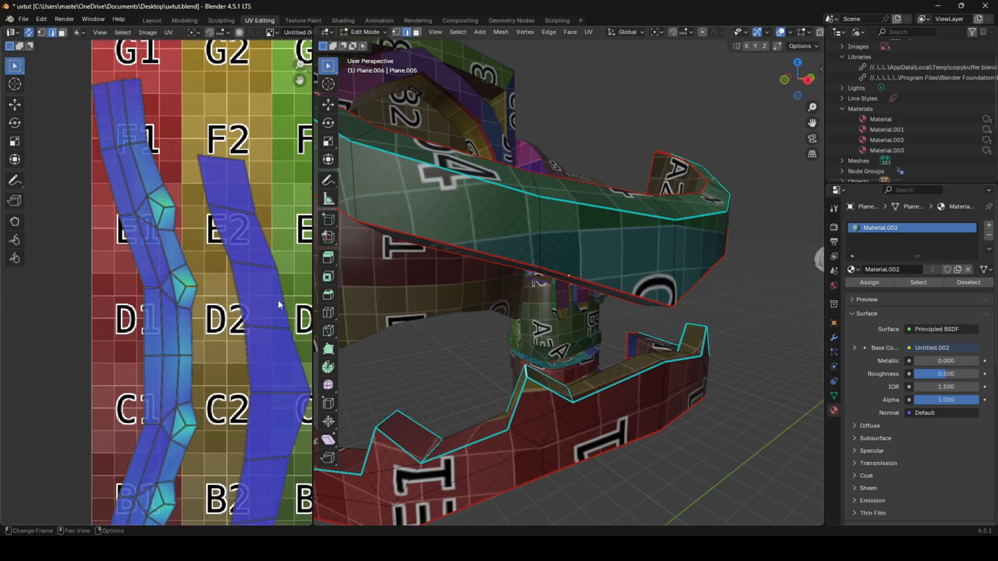
{"action": "right_click", "coordinate": [495, 339]}
{"action": "key", "text": "Escape"}
{"action": "key", "text": "a"}
{"action": "key", "text": "u"}
{"action": "key", "text": "Return"}
{"action": "scroll", "coordinate": [307, 329], "scroll_direction": "up", "scroll_amount": 1}
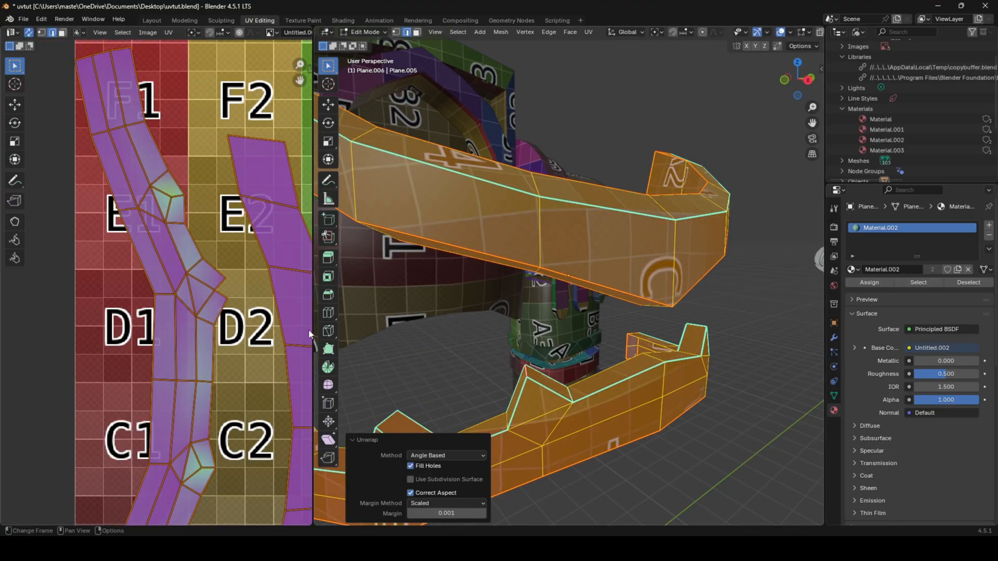
- Try to mark a further edge on the lower band's middle spike as a seam and unwrap, and undo the attempt
{"action": "middle_click_drag", "start_coordinate": [525, 379], "coordinate": [556, 388]}
{"action": "left_click", "coordinate": [564, 377]}
{"action": "key", "text": "ctrl+z"}
{"action": "left_click", "coordinate": [584, 388]}
{"action": "right_click", "coordinate": [607, 368]}
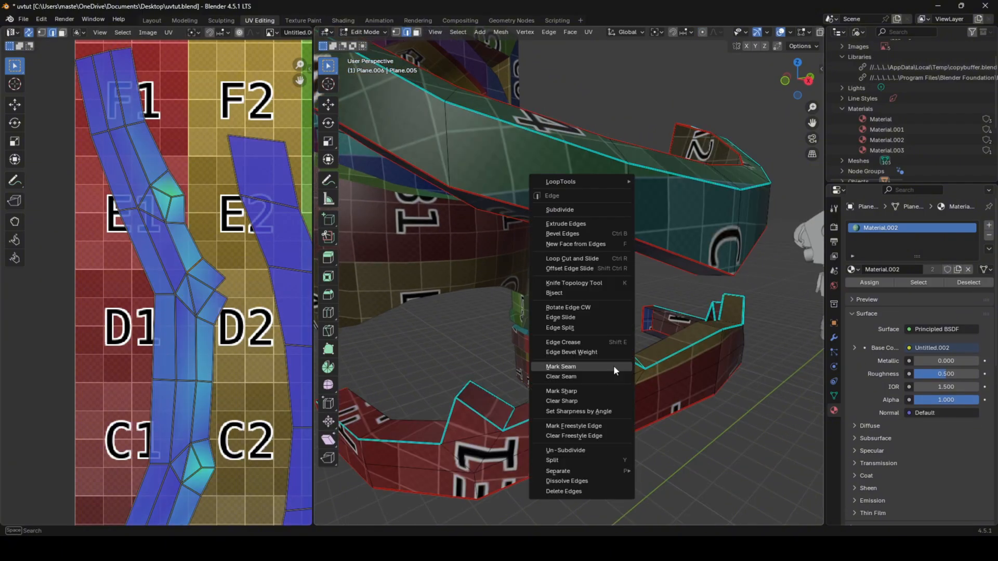
{"action": "left_click", "coordinate": [613, 366]}
{"action": "key", "text": "a"}
{"action": "key", "text": "u"}
{"action": "left_click", "coordinate": [613, 367]}
{"action": "scroll", "coordinate": [156, 290], "scroll_direction": "down", "scroll_amount": 2}
{"action": "key", "text": "ctrl+z"}
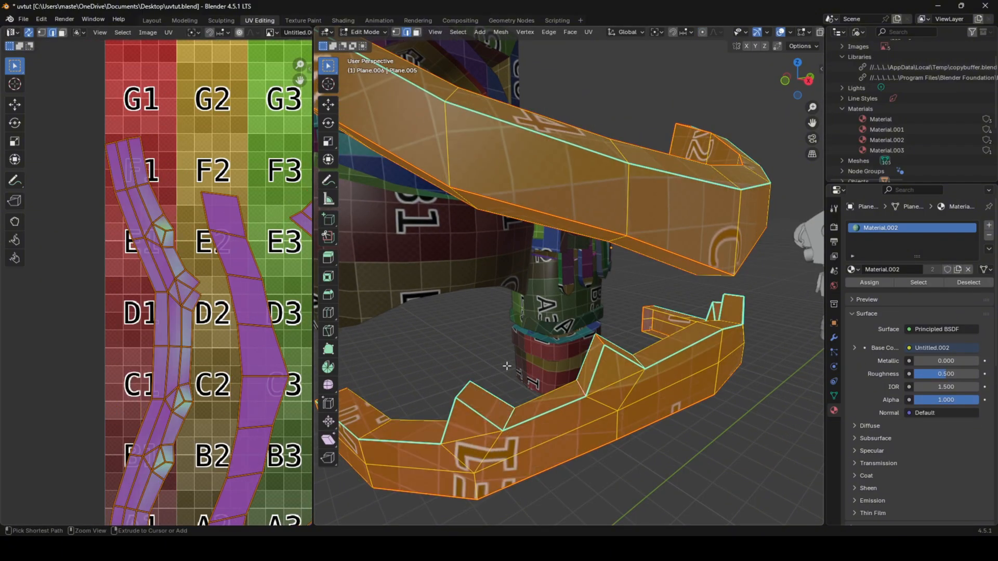
{"action": "key", "text": "ctrl+z"}
{"action": "key", "text": "ctrl+z"}
{"action": "key", "text": "ctrl+z"}
- Mark the tip edge of the other middle spike on the lower band as a seam and unwrap both bands
{"action": "middle_click_drag", "start_coordinate": [585, 368], "coordinate": [489, 400]}
{"action": "middle_click_drag", "start_coordinate": [551, 385], "coordinate": [591, 366], "text": "shift"}
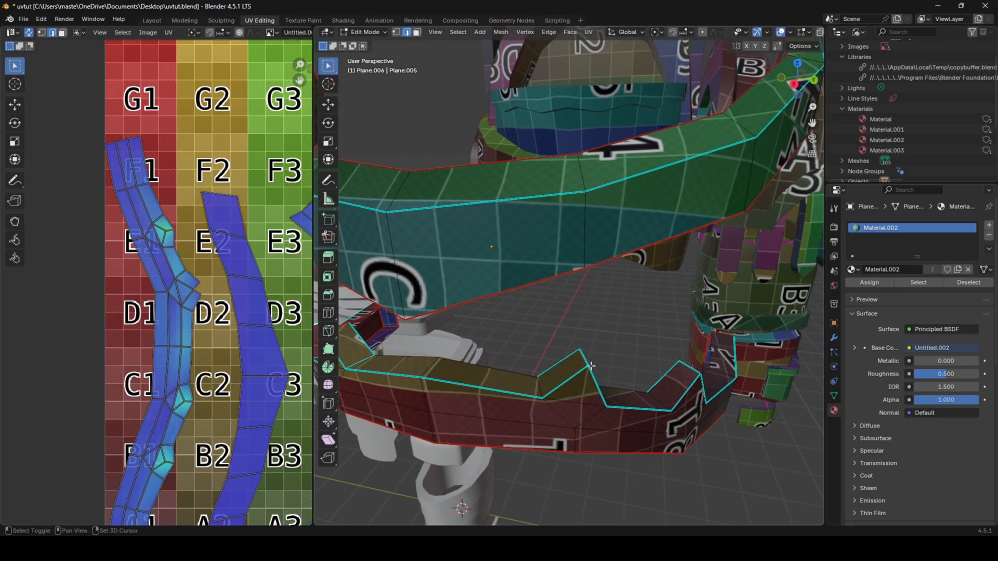
{"action": "right_click", "coordinate": [682, 336]}
{"action": "left_click", "coordinate": [681, 330]}
{"action": "key", "text": "a"}
{"action": "key", "text": "u"}
{"action": "left_click", "coordinate": [680, 327]}
{"action": "key", "text": "Tab"}
{"action": "key", "text": "Tab"}
{"action": "scroll", "coordinate": [205, 308], "scroll_direction": "down", "scroll_amount": 2}
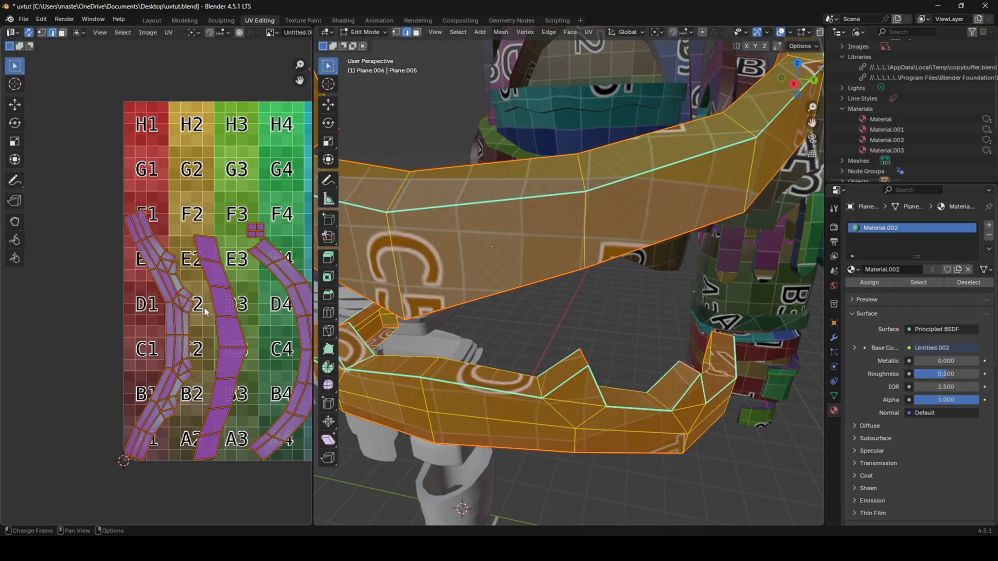
{"action": "left_click", "coordinate": [205, 308]}
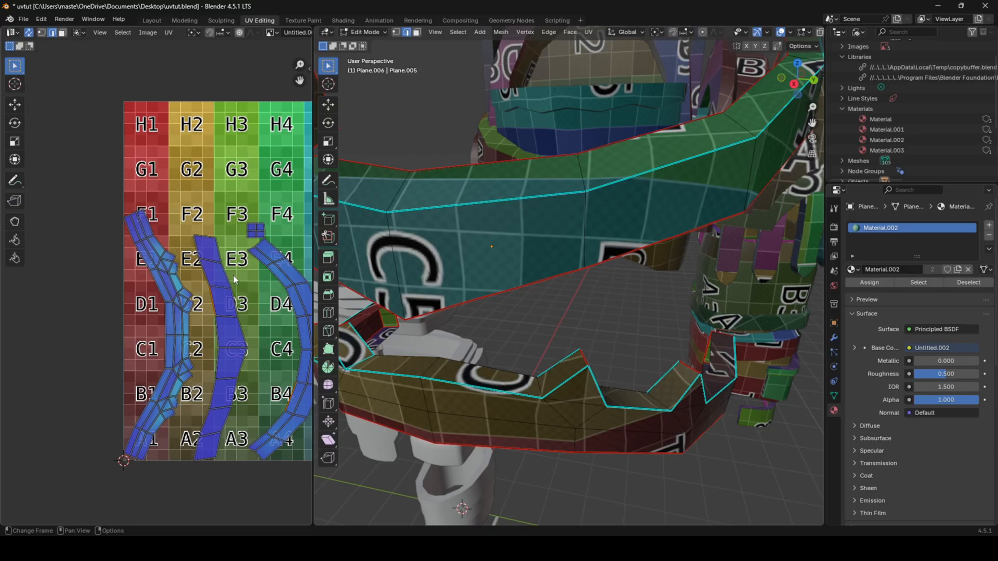
- Examine the bands' UV islands and the checker pattern on the lower band for distortion
{"action": "scroll", "coordinate": [203, 281], "scroll_direction": "up", "scroll_amount": 5}
{"action": "scroll", "coordinate": [202, 281], "scroll_direction": "down", "scroll_amount": 5}
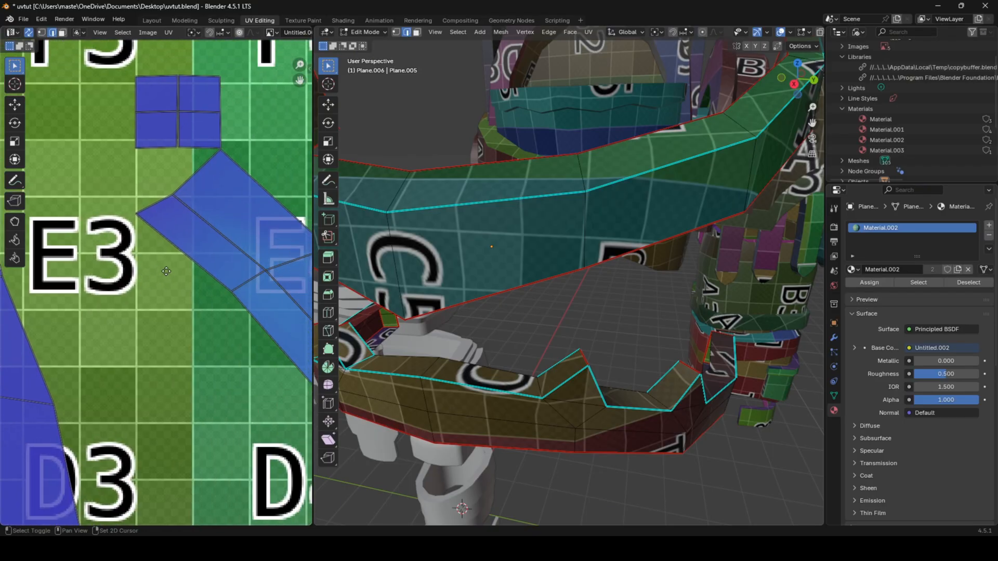
{"action": "middle_click_drag", "start_coordinate": [188, 277], "coordinate": [207, 273]}
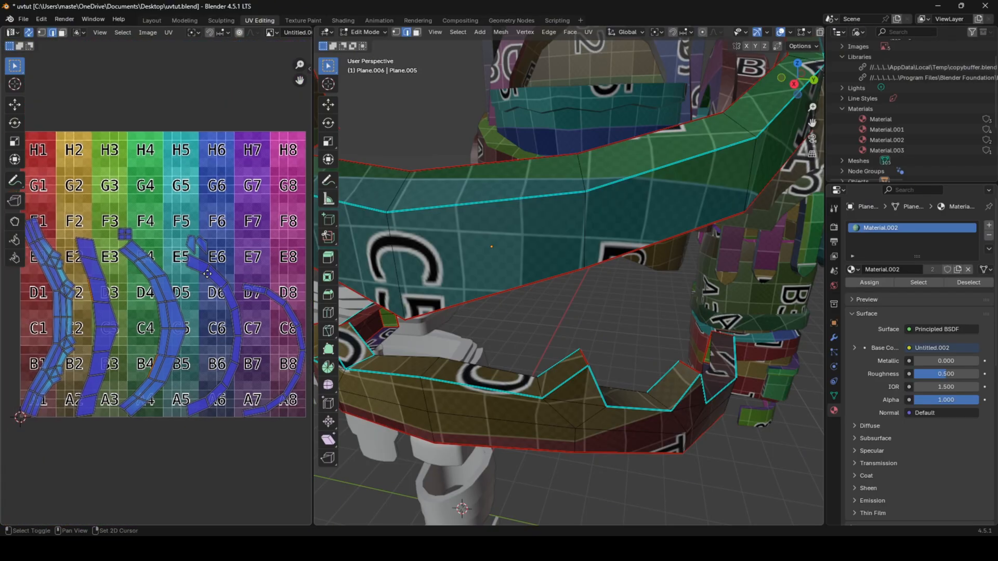
{"action": "key", "text": "Tab"}
{"action": "scroll", "coordinate": [467, 306], "scroll_direction": "down", "scroll_amount": 3}
{"action": "middle_click_drag", "start_coordinate": [466, 305], "coordinate": [536, 267]}
{"action": "middle_click_drag", "start_coordinate": [512, 302], "coordinate": [478, 329]}
{"action": "key", "text": "Tab"}
- Mark the lower band's upper outer edge, running over the spikes, as a seam and unwrap both bands again
{"action": "left_click", "coordinate": [588, 341], "text": "alt"}
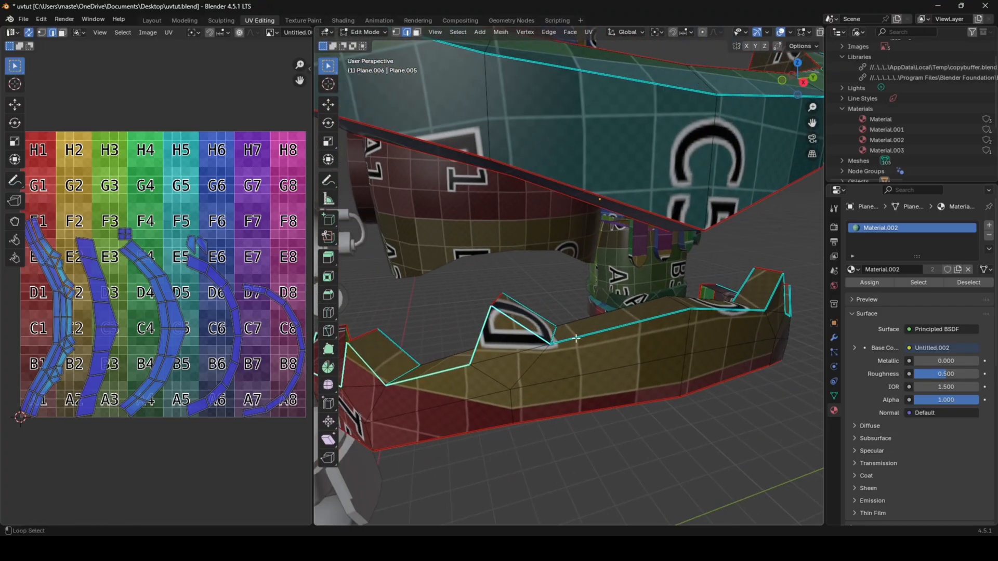
{"action": "middle_click_drag", "start_coordinate": [576, 338], "coordinate": [559, 331]}
{"action": "middle_click_drag", "start_coordinate": [630, 384], "coordinate": [596, 359]}
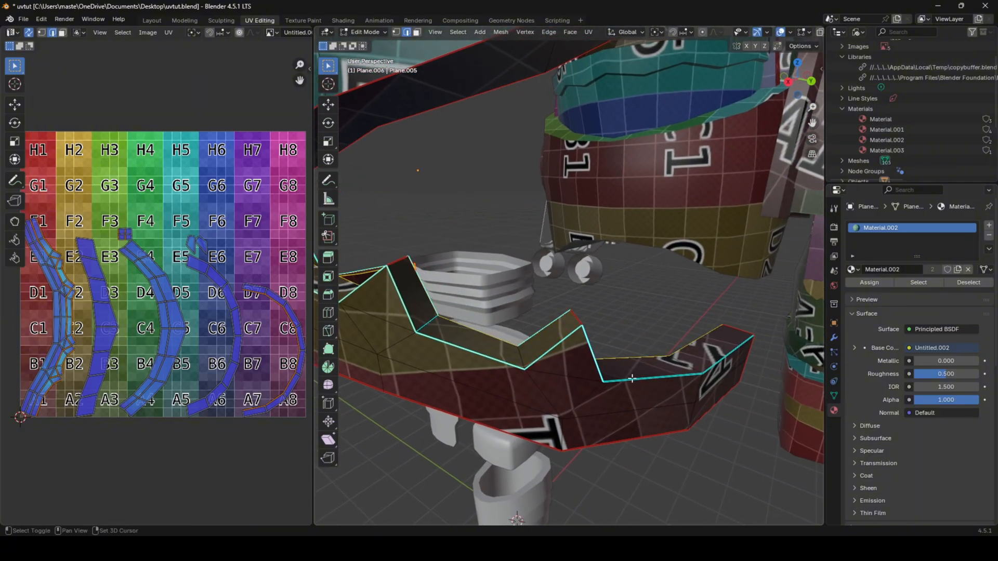
{"action": "left_click", "coordinate": [680, 372], "text": "alt"}
{"action": "middle_click_drag", "start_coordinate": [596, 359], "coordinate": [675, 340]}
{"action": "key", "text": "Tab"}
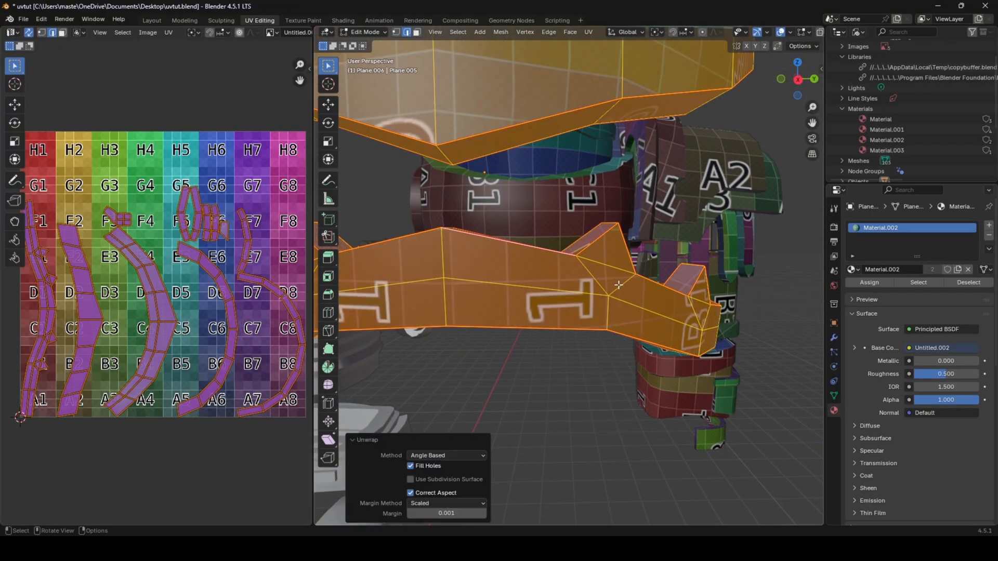
{"action": "middle_click_drag", "start_coordinate": [525, 263], "coordinate": [584, 285]}
{"action": "key", "text": "Tab"}
{"action": "key", "text": "u"}
{"action": "left_click", "coordinate": [589, 285]}
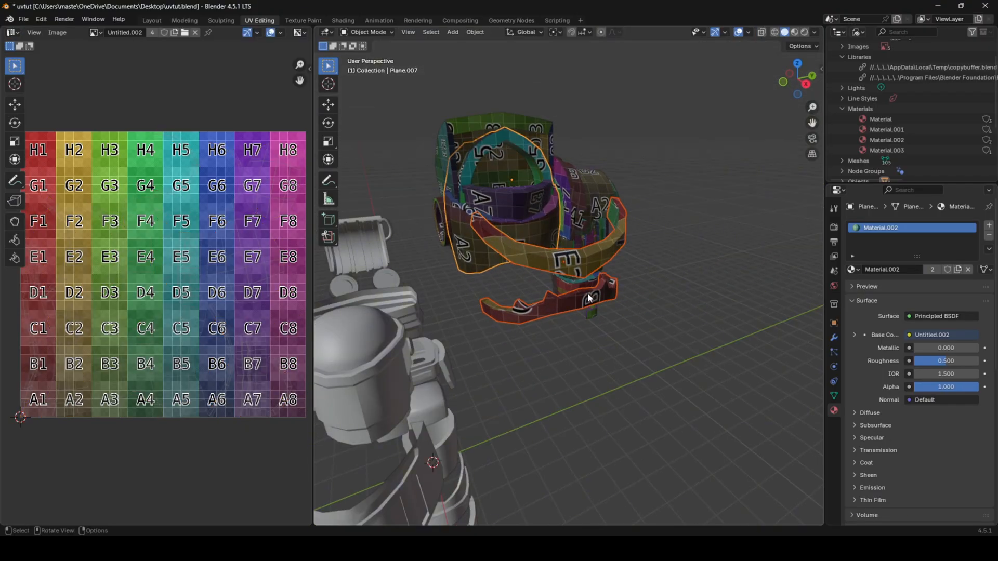
- Move the two bands along the X axis back onto the torso
{"action": "key", "text": "g"}
{"action": "key", "text": "x"}
{"action": "left_click", "coordinate": [575, 274]}
{"action": "middle_click_drag", "start_coordinate": [575, 275], "coordinate": [597, 424]}
{"action": "scroll", "coordinate": [548, 266], "scroll_direction": "up", "scroll_amount": 4}
{"action": "left_click", "coordinate": [494, 352]}
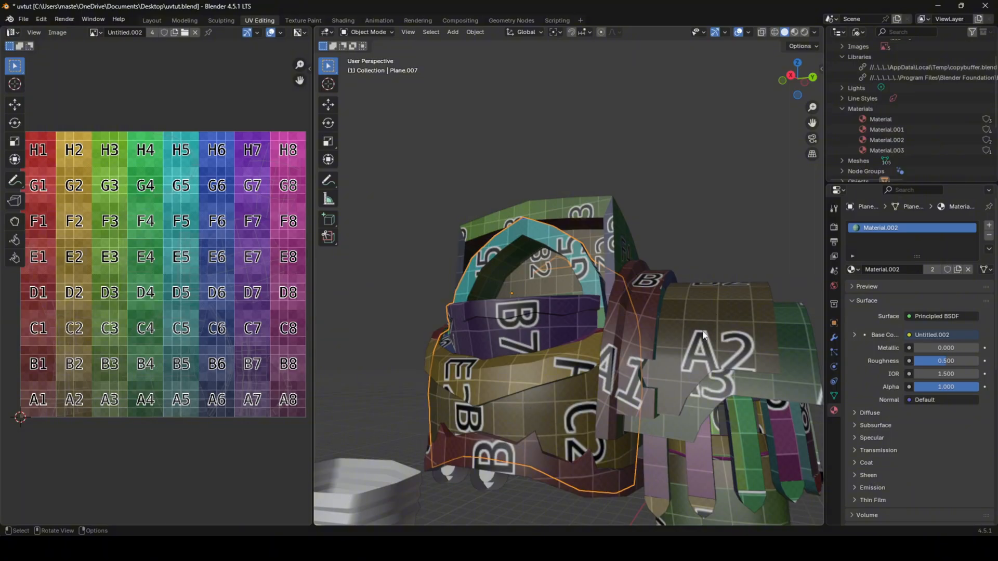
- Review the checker-textured torso and arm, and select the untextured ribbed cylinder part
{"action": "middle_click_drag", "start_coordinate": [778, 393], "coordinate": [702, 349], "text": "shift"}
{"action": "scroll", "coordinate": [670, 326], "scroll_direction": "down", "scroll_amount": 3}
{"action": "left_click", "coordinate": [670, 326]}
{"action": "scroll", "coordinate": [728, 309], "scroll_direction": "up", "scroll_amount": 2}
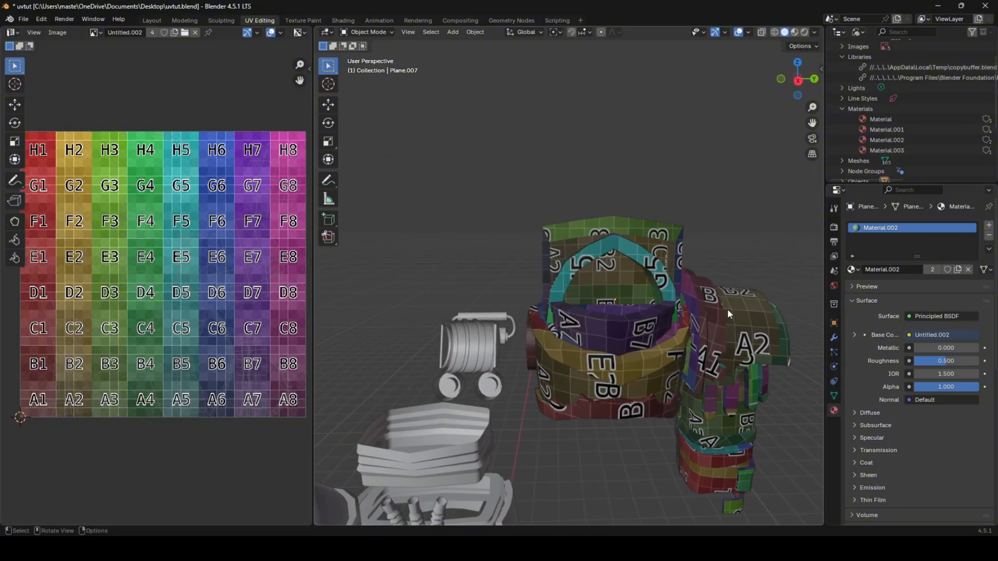
{"action": "middle_click_drag", "start_coordinate": [701, 314], "coordinate": [526, 337]}
{"action": "scroll", "coordinate": [697, 287], "scroll_direction": "down", "scroll_amount": 4}
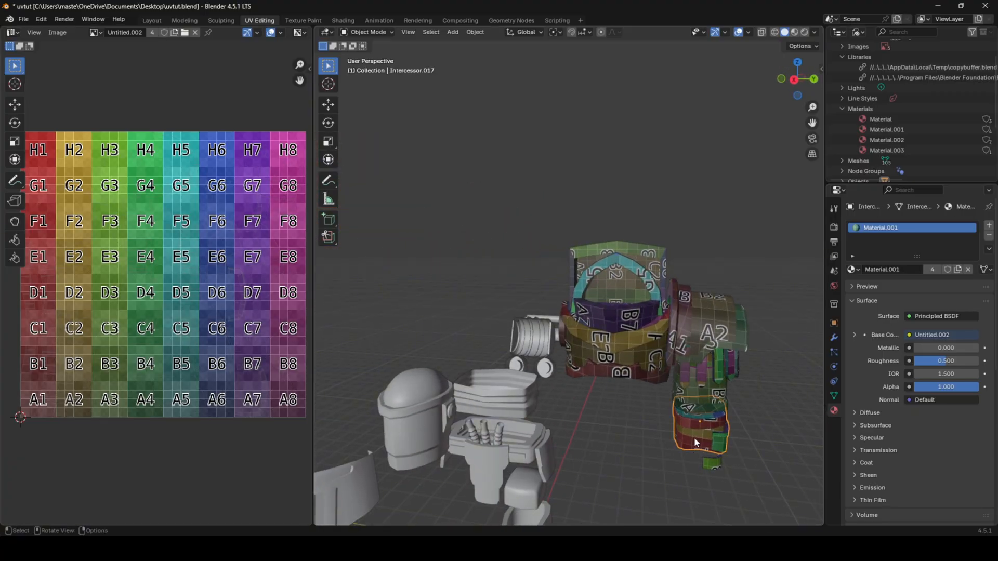
{"action": "scroll", "coordinate": [570, 364], "scroll_direction": "down", "scroll_amount": 2}
{"action": "middle_click_drag", "start_coordinate": [571, 364], "coordinate": [661, 394]}
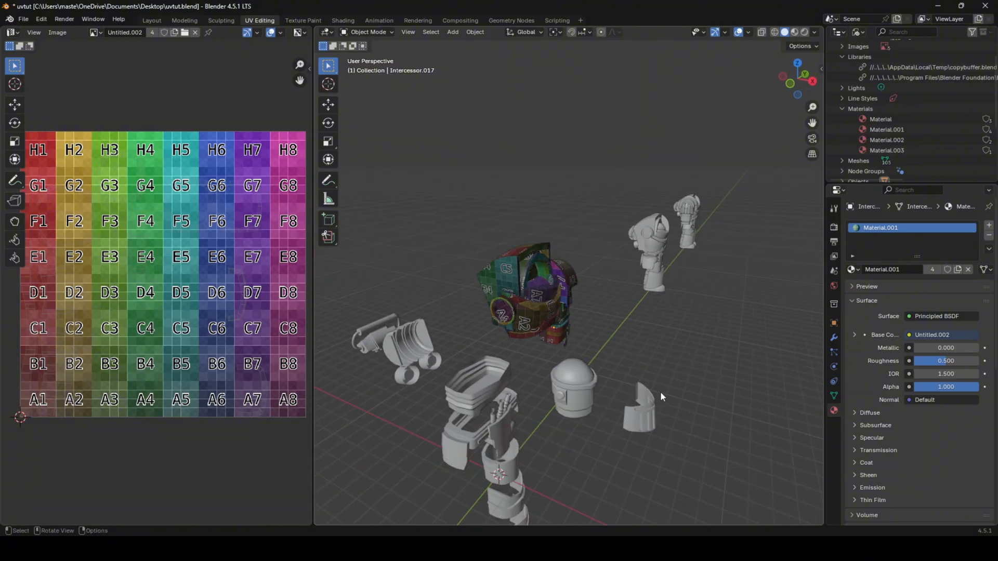
{"action": "middle_click_drag", "start_coordinate": [577, 398], "coordinate": [686, 387]}
{"action": "left_click", "coordinate": [513, 389]}
{"action": "middle_click_drag", "start_coordinate": [513, 389], "coordinate": [596, 386]}
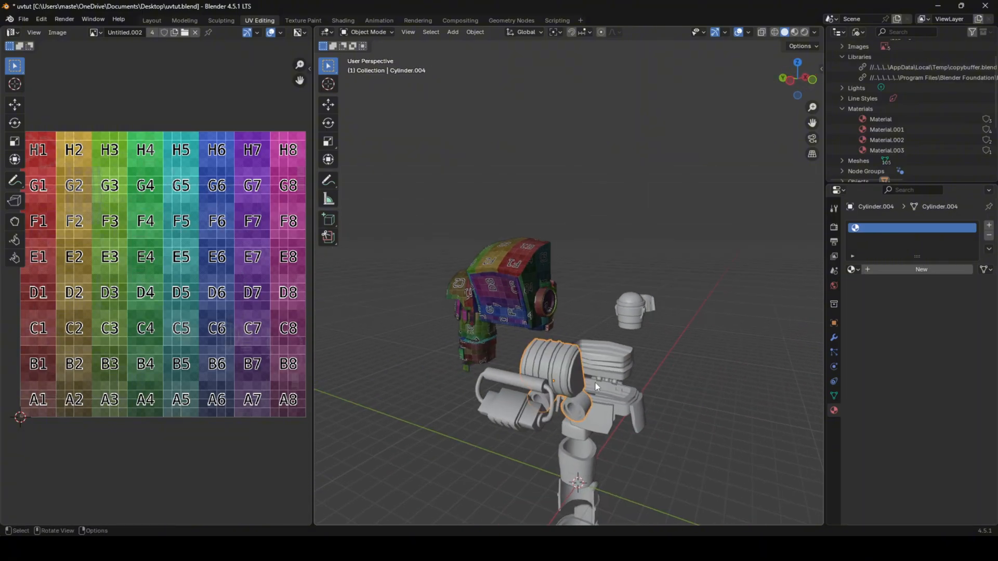
- Move the selected ribbed cylinder and its attached parts along the Z axis, away from the stacked body pieces
{"action": "middle_click_drag", "start_coordinate": [702, 318], "coordinate": [473, 296]}
{"action": "left_click_drag", "start_coordinate": [473, 296], "coordinate": [500, 296]}
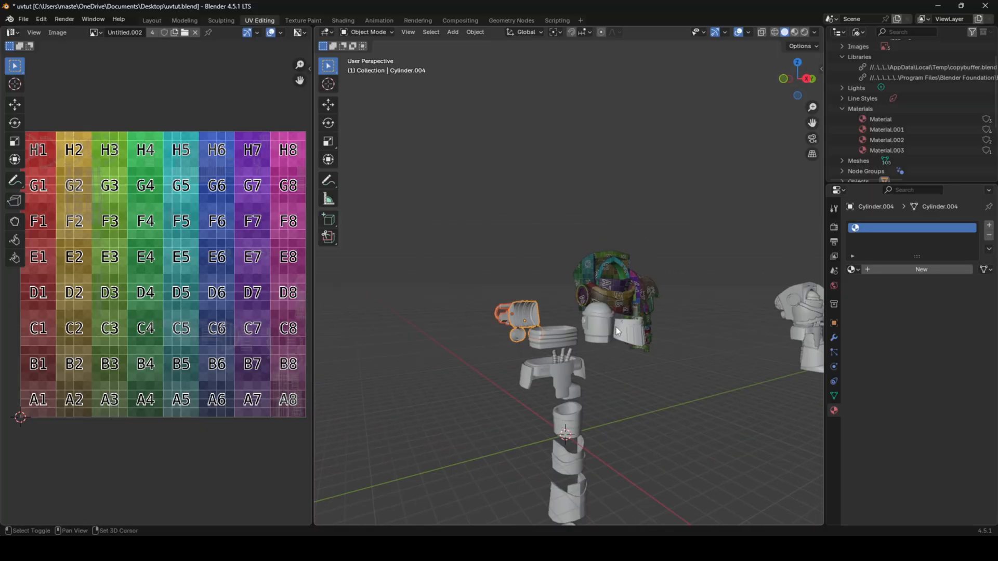
{"action": "middle_click_drag", "start_coordinate": [640, 341], "coordinate": [508, 289]}
{"action": "key", "text": "g"}
{"action": "key", "text": "z"}
{"action": "left_click", "coordinate": [696, 360]}
- Give the slotted face plate a new material with the Untitled.002 image texture connected to Base Color
{"action": "left_click", "coordinate": [706, 374]}
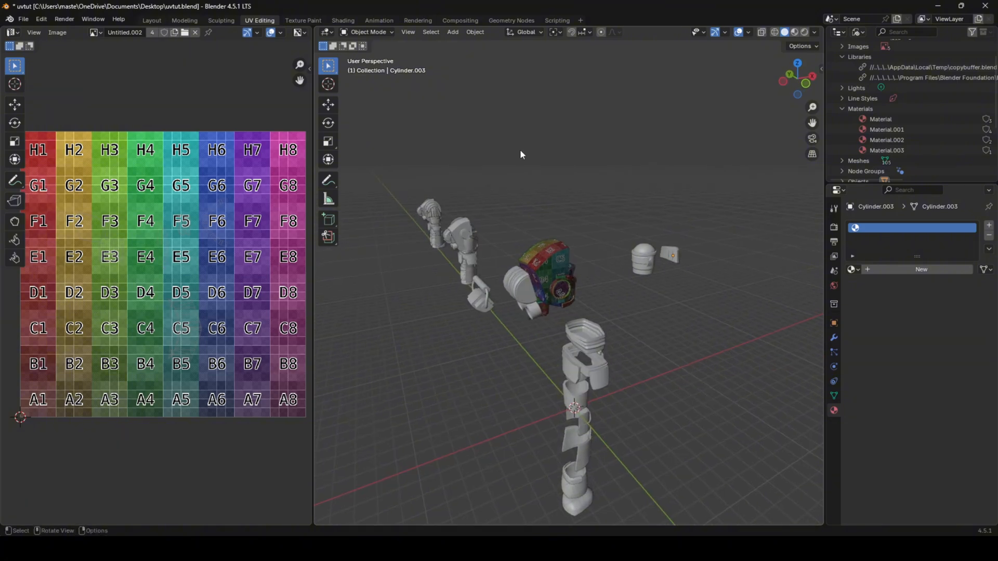
{"action": "left_click", "coordinate": [355, 21]}
{"action": "left_click", "coordinate": [478, 316]}
{"action": "key", "text": "ctrl+v"}
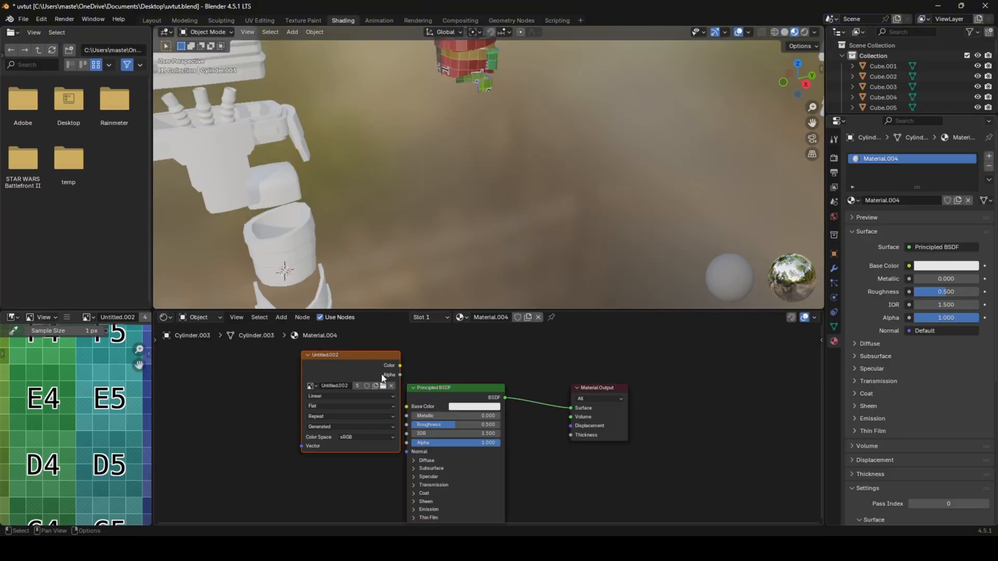
{"action": "left_click_drag", "start_coordinate": [383, 379], "coordinate": [355, 428]}
{"action": "left_click", "coordinate": [152, 20]}
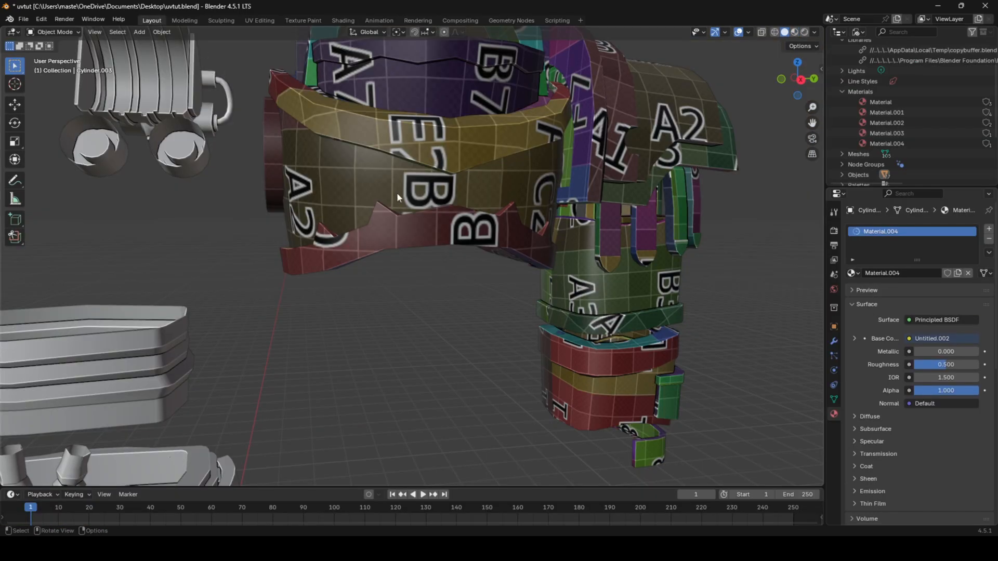
- Frame the slotted face plate and unwrap its mesh
{"action": "scroll", "coordinate": [421, 228], "scroll_direction": "down", "scroll_amount": 3}
{"action": "scroll", "coordinate": [422, 229], "scroll_direction": "down", "scroll_amount": 3}
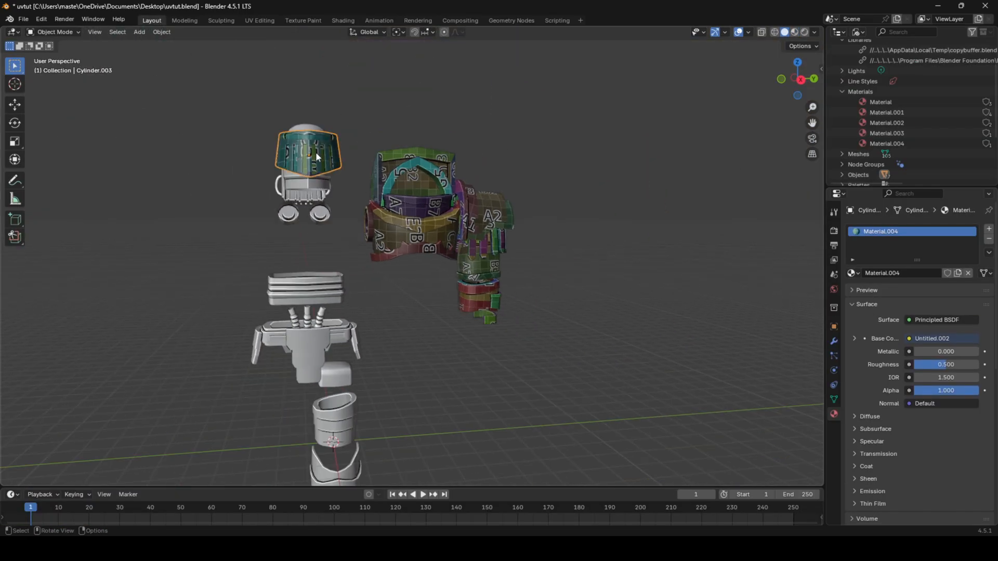
{"action": "key", "text": "KP_Decimal"}
{"action": "middle_click_drag", "start_coordinate": [328, 179], "coordinate": [462, 214]}
{"action": "key", "text": "Tab"}
{"action": "key", "text": "u"}
{"action": "left_click", "coordinate": [462, 215]}
{"action": "key", "text": "Tab"}
- Mark seams along the edges of the face plate's two narrow end faces and unwrap the whole mesh
{"action": "middle_click_drag", "start_coordinate": [489, 257], "coordinate": [546, 299]}
{"action": "key", "text": "Tab"}
{"action": "left_click", "coordinate": [351, 260], "text": "shift"}
{"action": "key", "text": "2"}
{"action": "key", "text": "a"}
{"action": "key", "text": "u"}
{"action": "left_click", "coordinate": [554, 314]}
{"action": "key", "text": "Tab"}
- Mark seams on the plate's lower outer edges near both ends and unwrap the whole mesh
{"action": "middle_click_drag", "start_coordinate": [437, 302], "coordinate": [444, 265]}
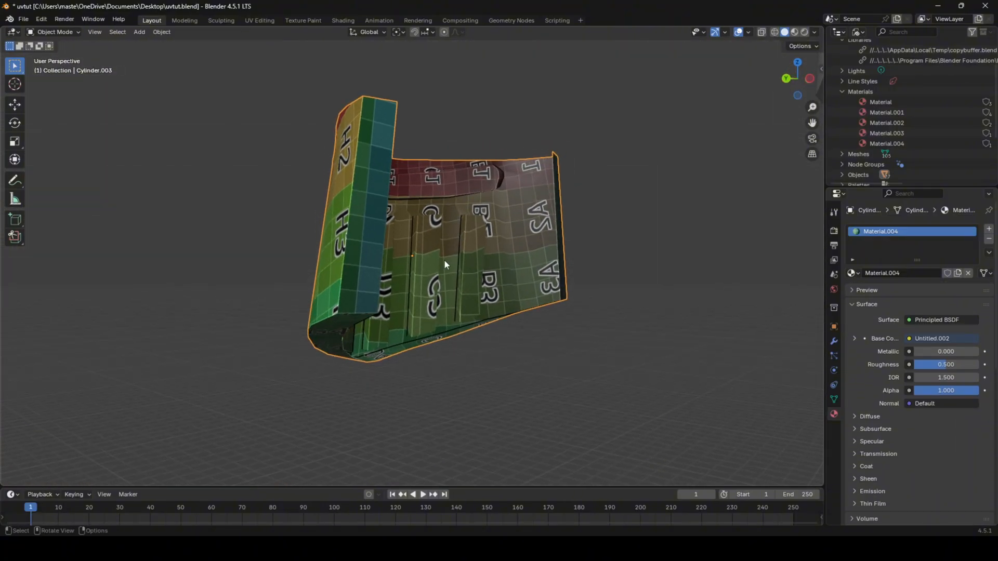
{"action": "middle_click_drag", "start_coordinate": [366, 230], "coordinate": [519, 187]}
{"action": "key", "text": "Tab"}
{"action": "left_click", "coordinate": [474, 218]}
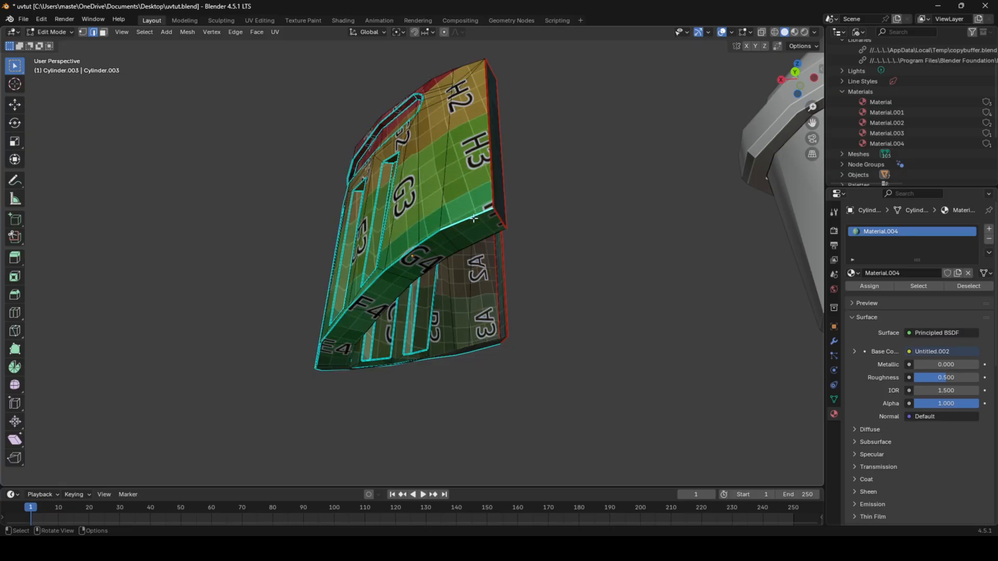
{"action": "middle_click_drag", "start_coordinate": [598, 272], "coordinate": [460, 229]}
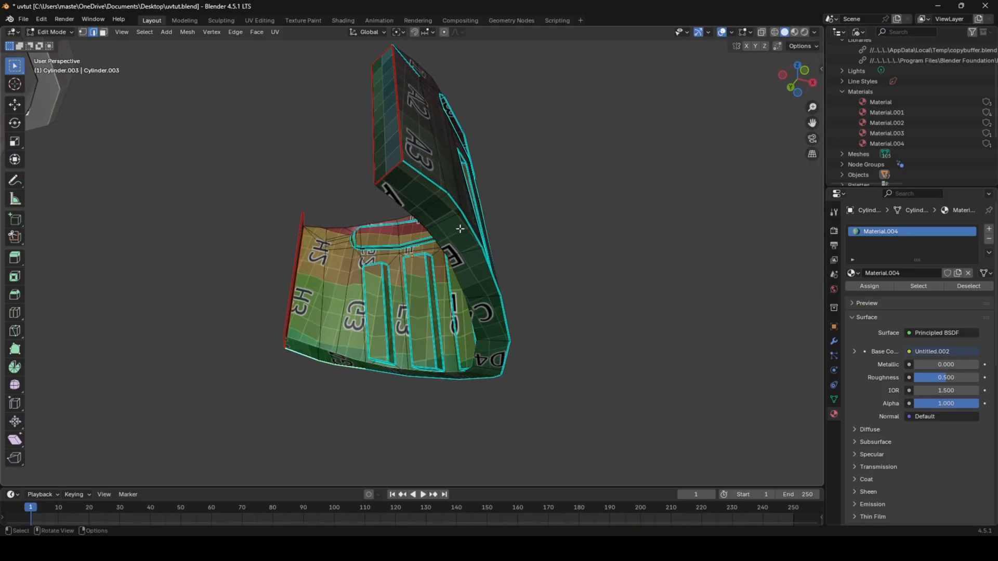
{"action": "key", "text": "a"}
{"action": "key", "text": "u"}
{"action": "left_click", "coordinate": [535, 269]}
- Mark the remaining lower front edges of the face plate as seams and unwrap the whole mesh
{"action": "key", "text": "alt+a"}
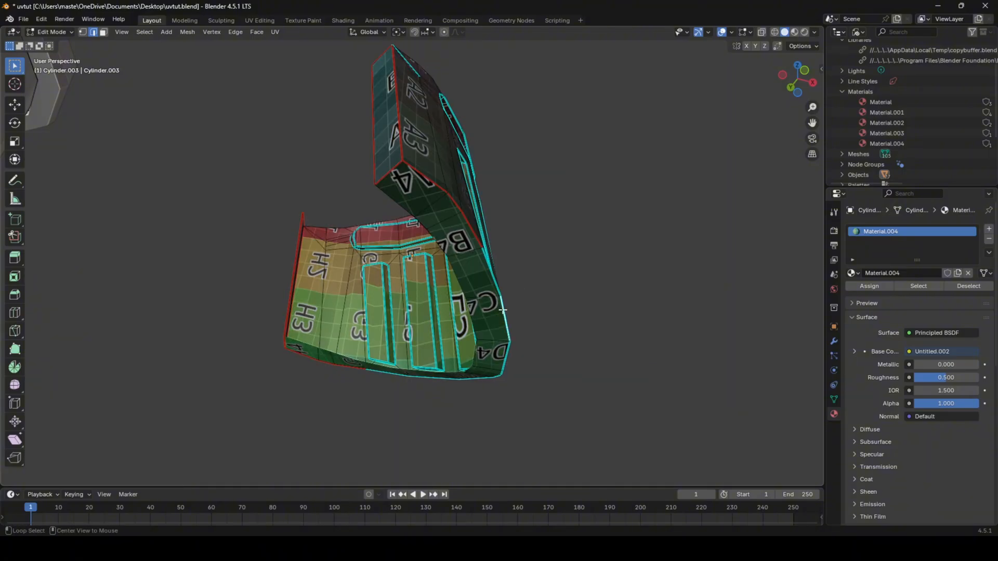
{"action": "middle_click_drag", "start_coordinate": [549, 305], "coordinate": [417, 264]}
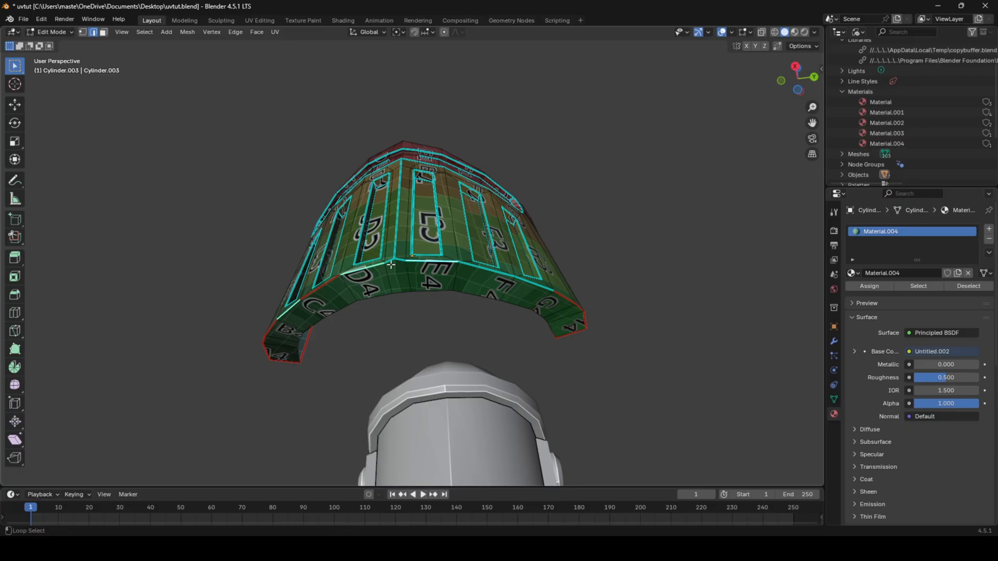
{"action": "right_click", "coordinate": [507, 278]}
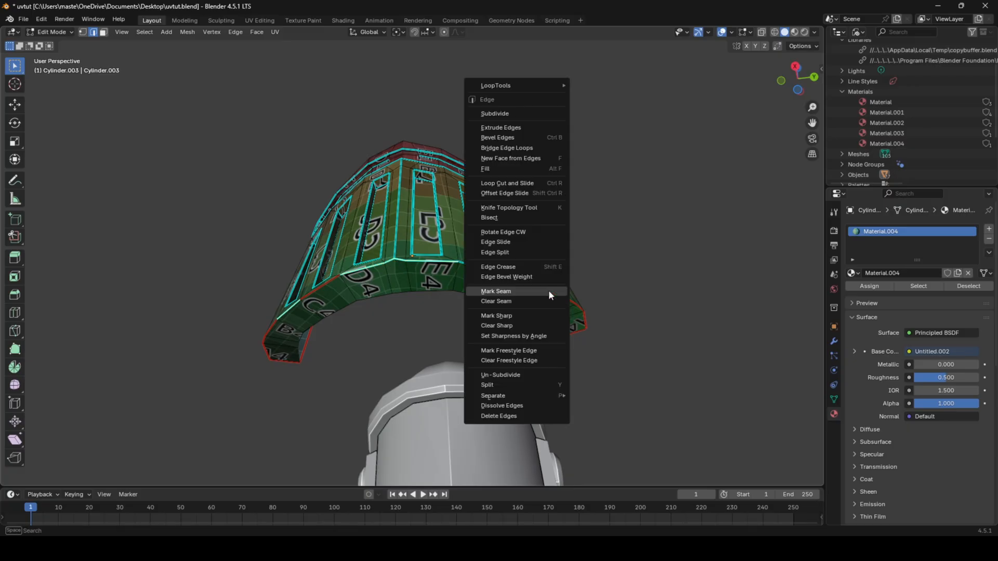
{"action": "left_click", "coordinate": [548, 291]}
{"action": "key", "text": "a"}
{"action": "key", "text": "u"}
{"action": "left_click", "coordinate": [505, 279]}
{"action": "key", "text": "Tab"}
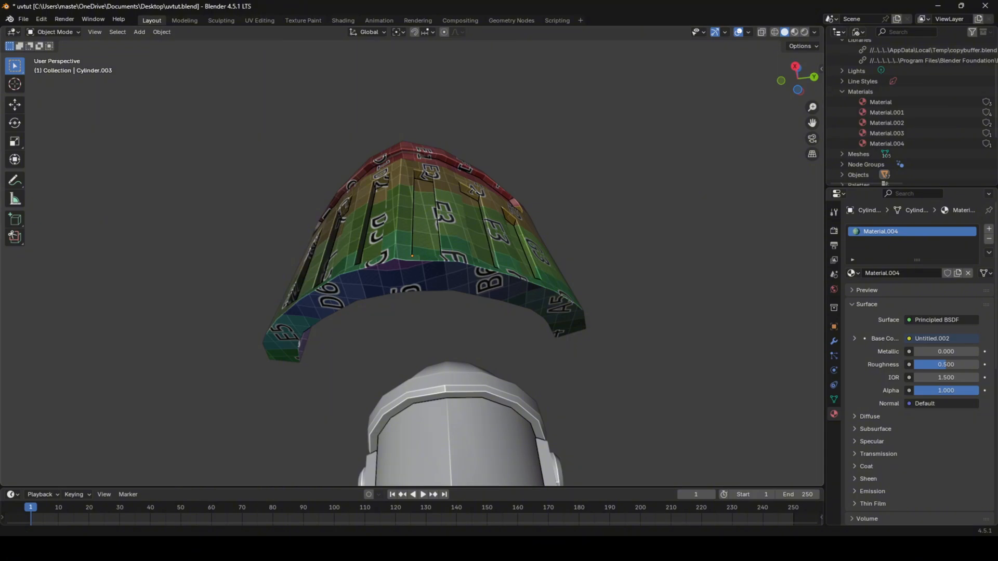
- Examine the checker texture on the face plate's front, narrow end faces and bottom strip from several sides
{"action": "key", "text": "alt+Tab"}
{"action": "left_click", "coordinate": [84, 260]}
{"action": "middle_click_drag", "start_coordinate": [253, 239], "coordinate": [384, 276]}
{"action": "key", "text": "Tab"}
{"action": "key", "text": "alt+a"}
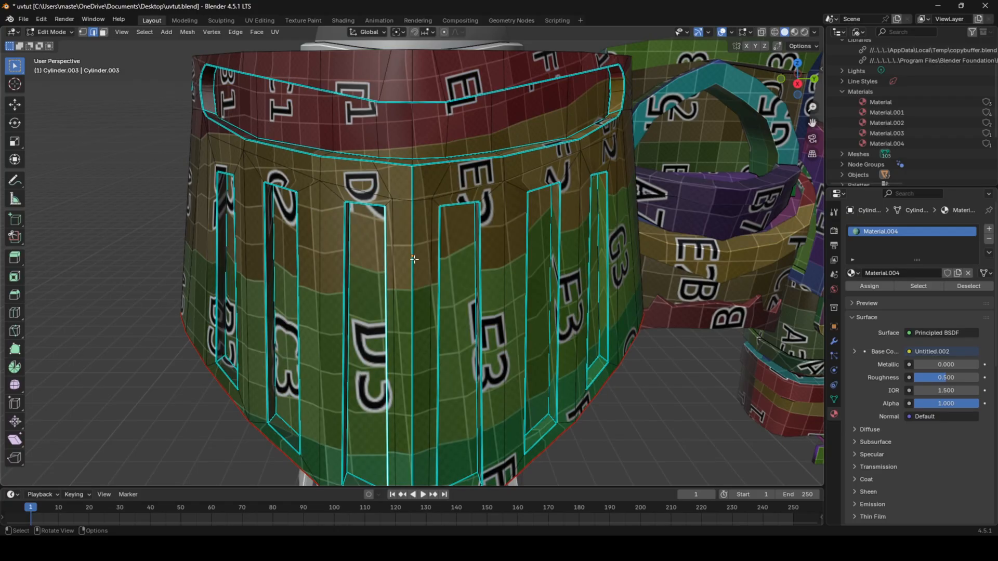
{"action": "scroll", "coordinate": [431, 238], "scroll_direction": "down", "scroll_amount": 3}
{"action": "key", "text": "Tab"}
{"action": "middle_click_drag", "start_coordinate": [431, 238], "coordinate": [566, 338]}
{"action": "key", "text": "Tab"}
{"action": "key", "text": "3"}
{"action": "left_click", "coordinate": [429, 272], "text": "alt"}
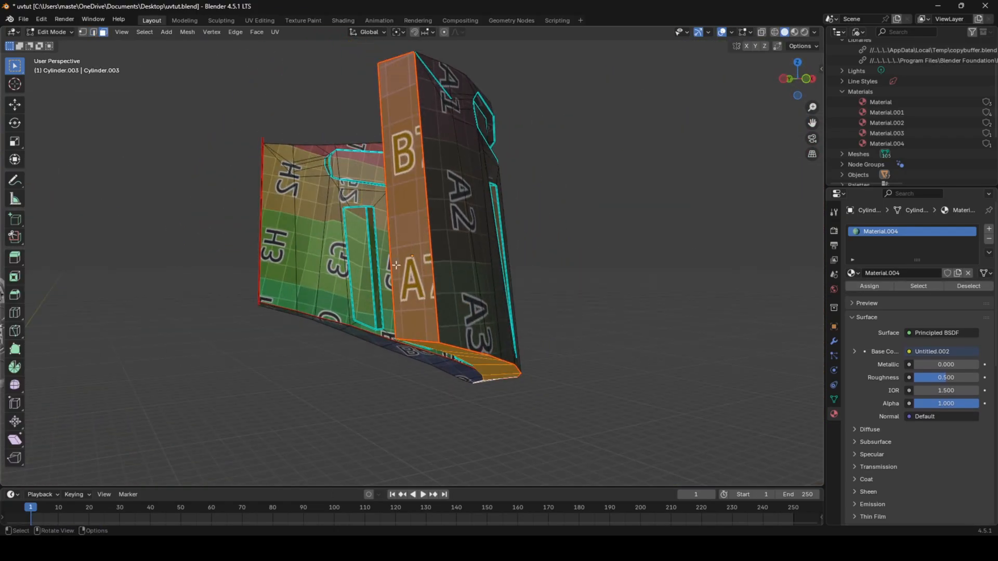
{"action": "key", "text": "alt+a"}
{"action": "left_click", "coordinate": [413, 249]}
{"action": "key", "text": "a"}
{"action": "middle_click_drag", "start_coordinate": [413, 250], "coordinate": [289, 269]}
{"action": "key", "text": "Tab"}
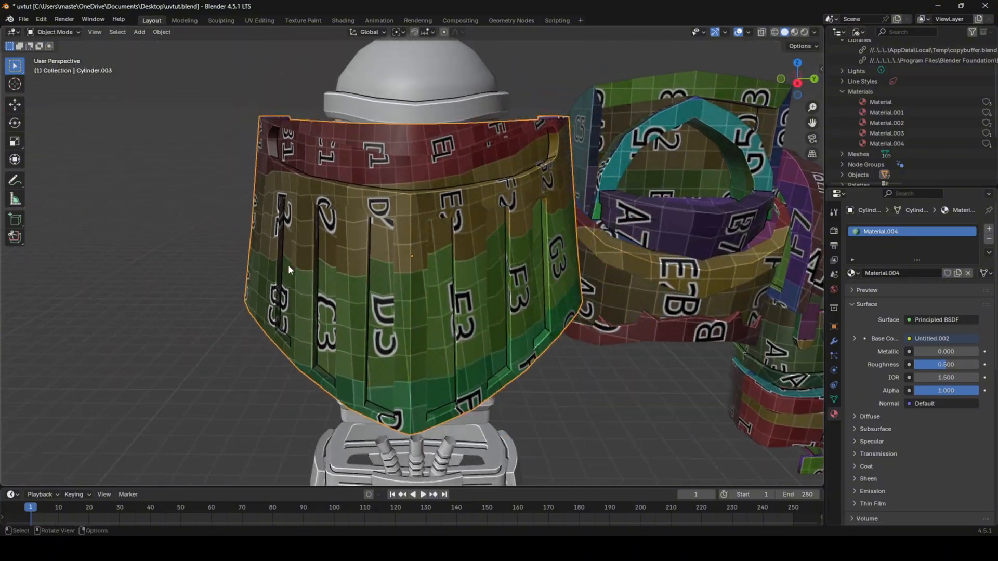
- Select the outer edge loops around the face plate's vertical slots
{"action": "middle_click_drag", "start_coordinate": [510, 193], "coordinate": [489, 151]}
{"action": "key", "text": "Tab"}
{"action": "left_click", "coordinate": [491, 148]}
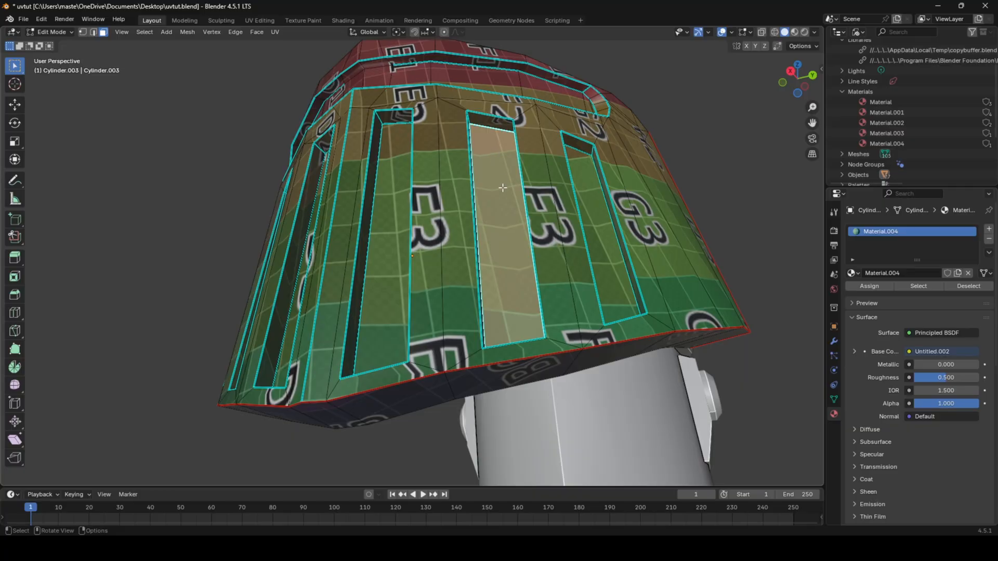
{"action": "middle_click_drag", "start_coordinate": [503, 188], "coordinate": [531, 144]}
{"action": "key", "text": "2"}
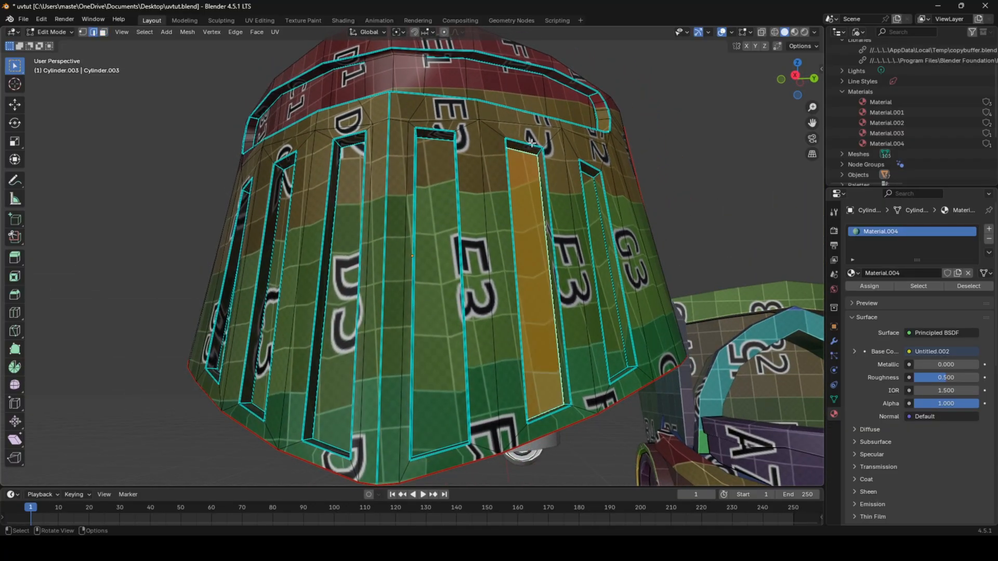
{"action": "left_click", "coordinate": [532, 143]}
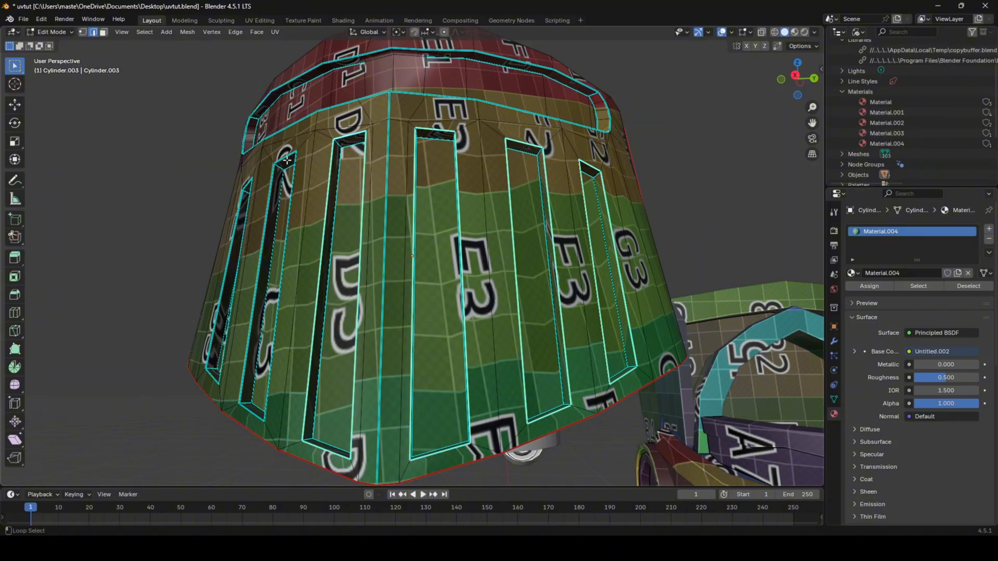
{"action": "key", "text": "ctrl+e"}
{"action": "left_click", "coordinate": [363, 198]}
{"action": "key", "text": "ctrl+e"}
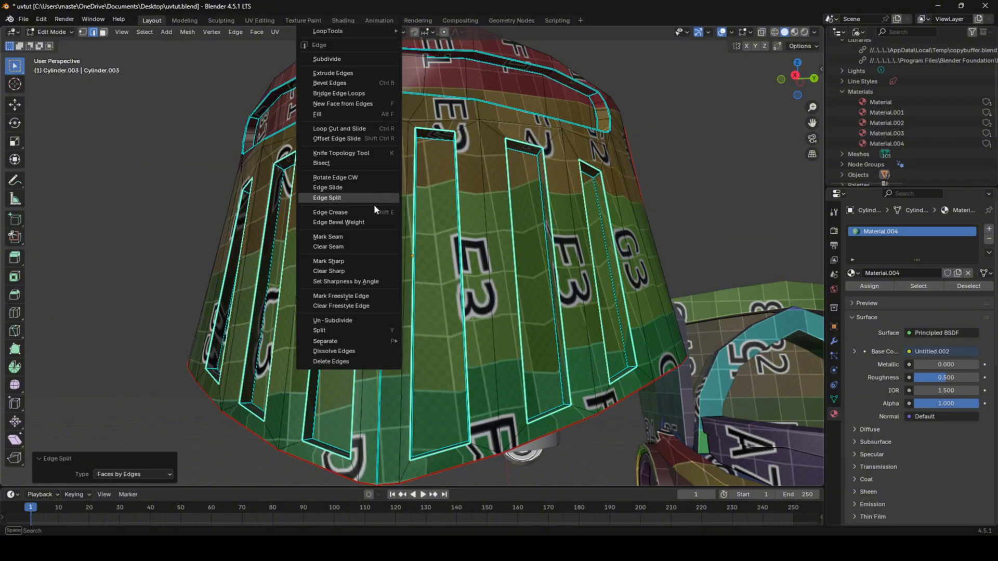
{"action": "key", "text": "ctrl+z"}
{"action": "key", "text": "ctrl+z"}
{"action": "key", "text": "ctrl+shift+z"}
- Mark the outlines of the six vertical slots as seams and unwrap the whole face plate
{"action": "right_click", "coordinate": [459, 221]}
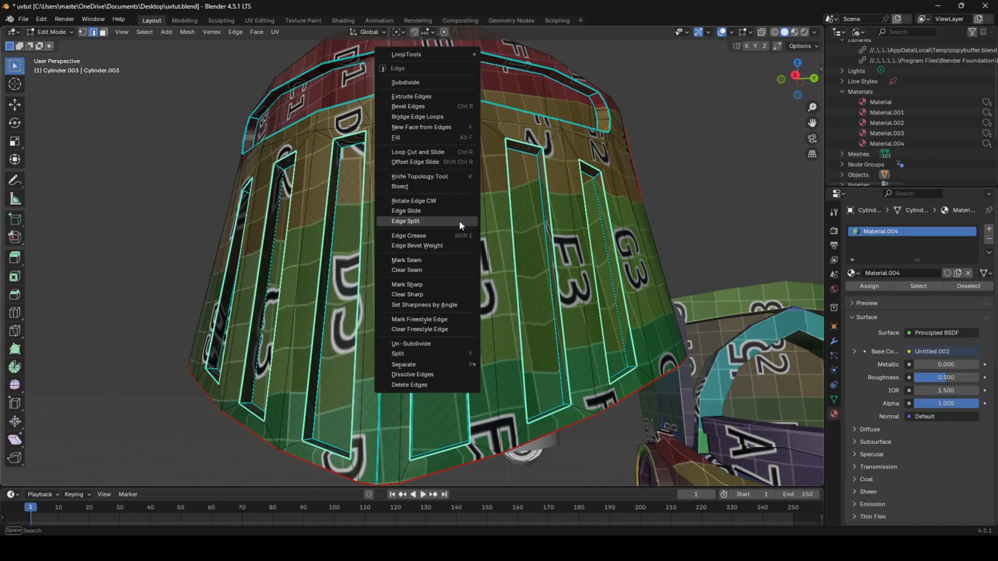
{"action": "left_click", "coordinate": [451, 261]}
{"action": "key", "text": "a"}
{"action": "key", "text": "u"}
{"action": "left_click", "coordinate": [451, 261]}
{"action": "key", "text": "Tab"}
- Select the side-wall face loops inside all six vertical slots and try extending the selection
{"action": "mouse_move", "coordinate": [451, 261]}
{"action": "middle_mouse_down"}
{"action": "mouse_move", "coordinate": [496, 281]}
{"action": "mouse_move", "coordinate": [442, 261]}
{"action": "middle_mouse_up"}
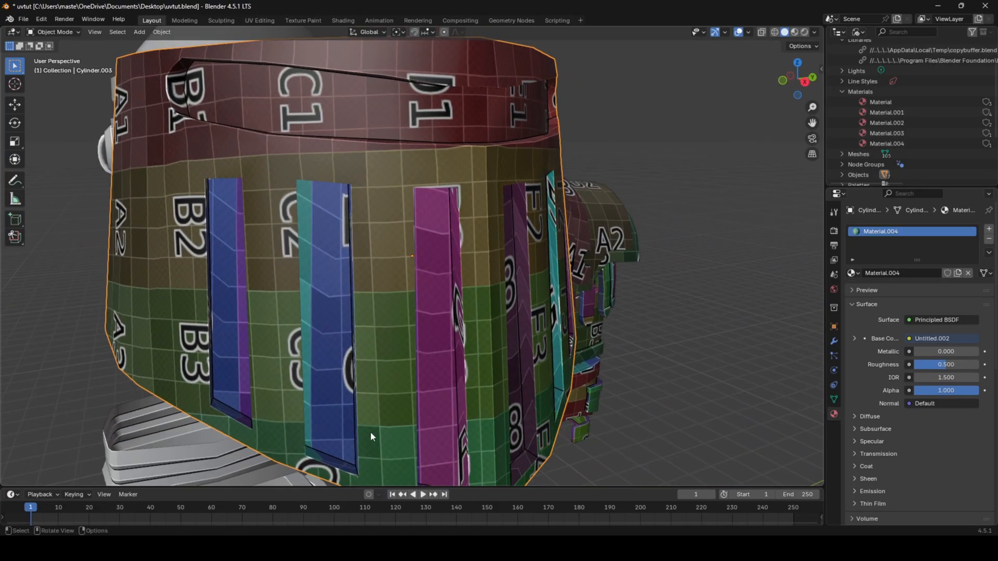
{"action": "middle_click_drag", "start_coordinate": [383, 403], "coordinate": [341, 363]}
{"action": "scroll", "coordinate": [355, 426], "scroll_direction": "up", "scroll_amount": 1}
{"action": "key", "text": "Tab"}
{"action": "left_click", "coordinate": [303, 405]}
{"action": "middle_click_drag", "start_coordinate": [301, 401], "coordinate": [359, 385]}
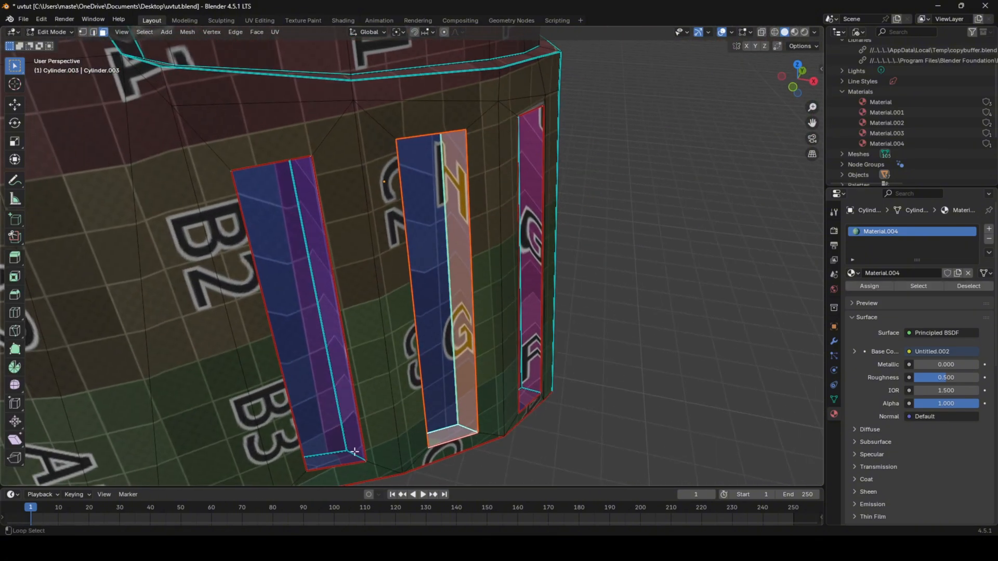
{"action": "left_click", "coordinate": [361, 449], "text": "alt+shift"}
{"action": "left_click", "coordinate": [535, 389], "text": "alt+shift"}
{"action": "middle_click_drag", "start_coordinate": [555, 381], "coordinate": [451, 381]}
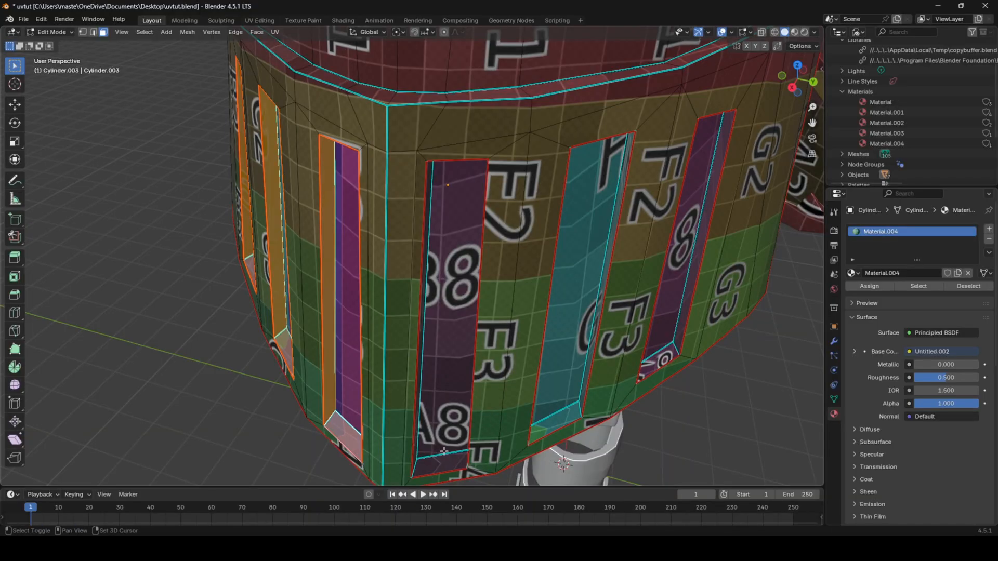
{"action": "left_click", "coordinate": [580, 408], "text": "alt+shift"}
{"action": "middle_click_drag", "start_coordinate": [578, 410], "coordinate": [452, 415]}
{"action": "left_click", "coordinate": [315, 415], "text": "alt+shift"}
{"action": "middle_click_drag", "start_coordinate": [320, 414], "coordinate": [463, 416]}
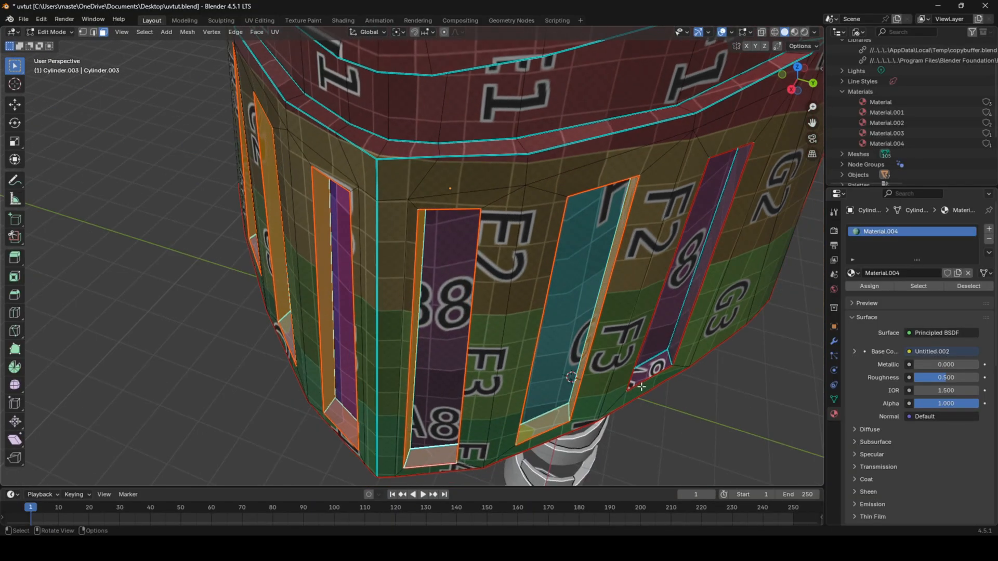
{"action": "left_click", "coordinate": [671, 356], "text": "alt+shift"}
{"action": "key", "text": "ctrl+2"}
{"action": "key", "text": "ctrl+3"}
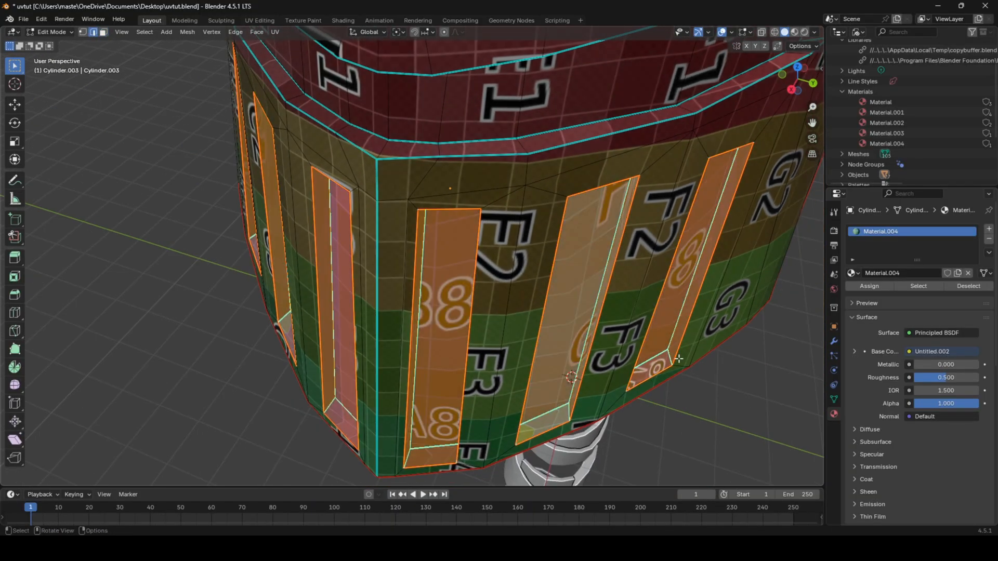
- Mark one short lower corner edge in each slot's side wall as a seam and unwrap the whole plate
{"action": "key", "text": "2"}
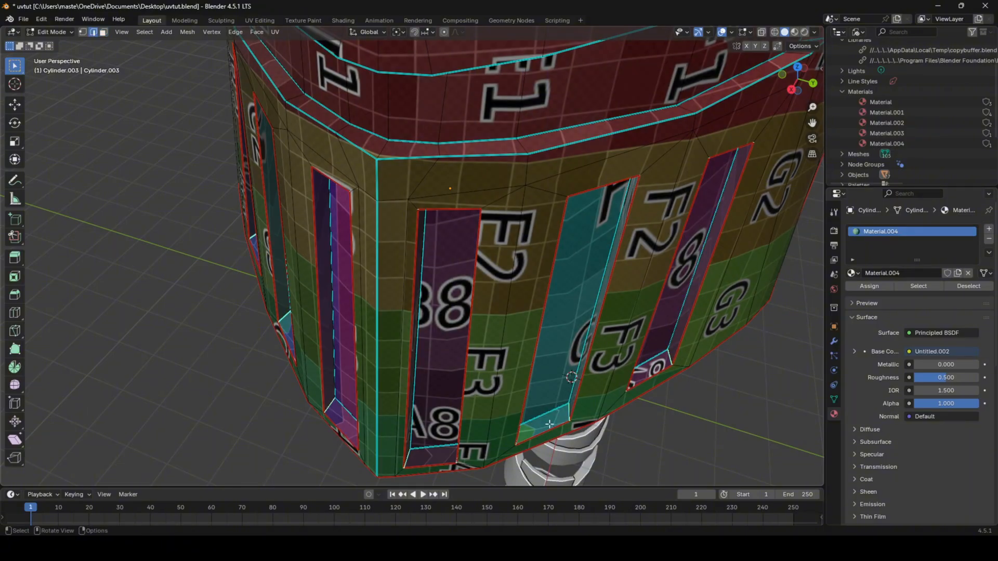
{"action": "right_click", "coordinate": [618, 343]}
{"action": "left_click", "coordinate": [619, 342]}
{"action": "key", "text": "a"}
{"action": "key", "text": "u"}
{"action": "left_click", "coordinate": [619, 341]}
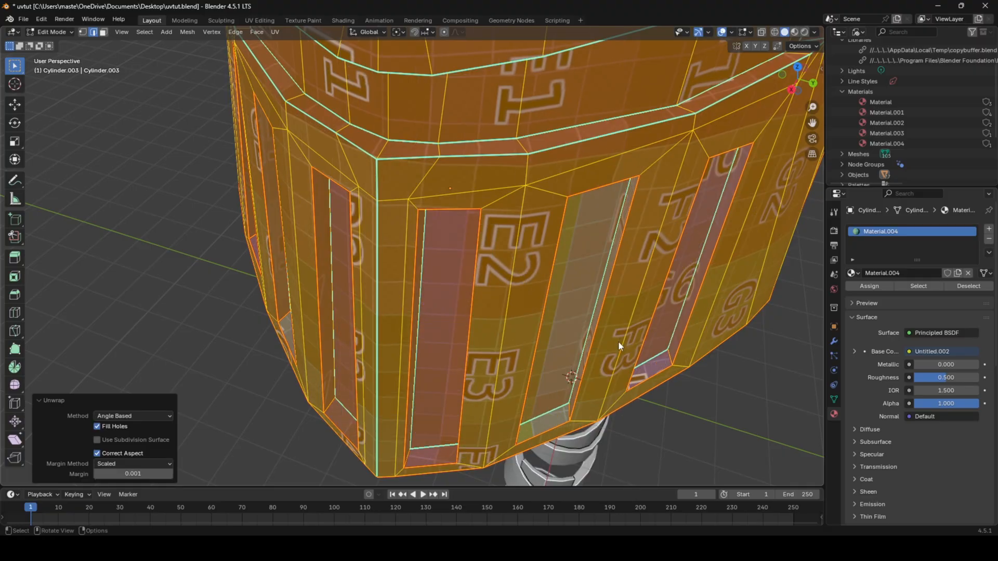
{"action": "key", "text": "Tab"}
- Examine the slots' checker pattern and the face plate's UV islands in the UV Editing workspace
{"action": "middle_click_drag", "start_coordinate": [595, 350], "coordinate": [373, 157]}
{"action": "key", "text": "Tab"}
{"action": "key", "text": "alt+a"}
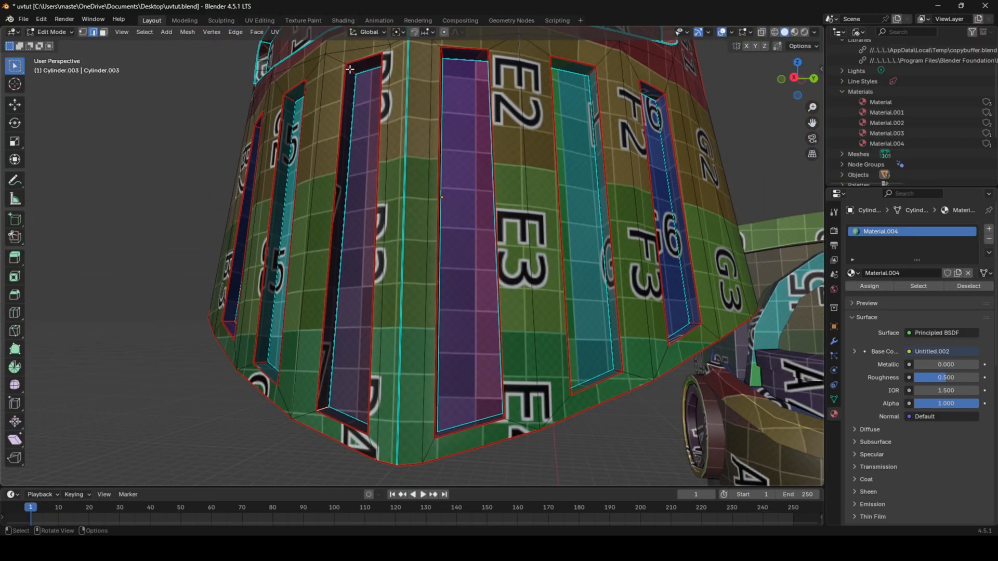
{"action": "left_click", "coordinate": [260, 20]}
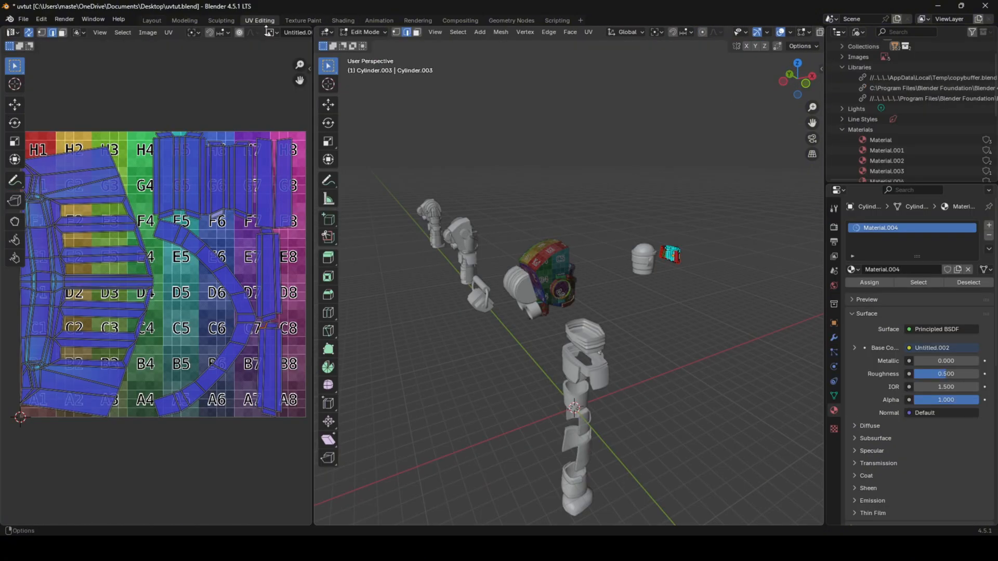
{"action": "scroll", "coordinate": [201, 204], "scroll_direction": "up", "scroll_amount": 4}
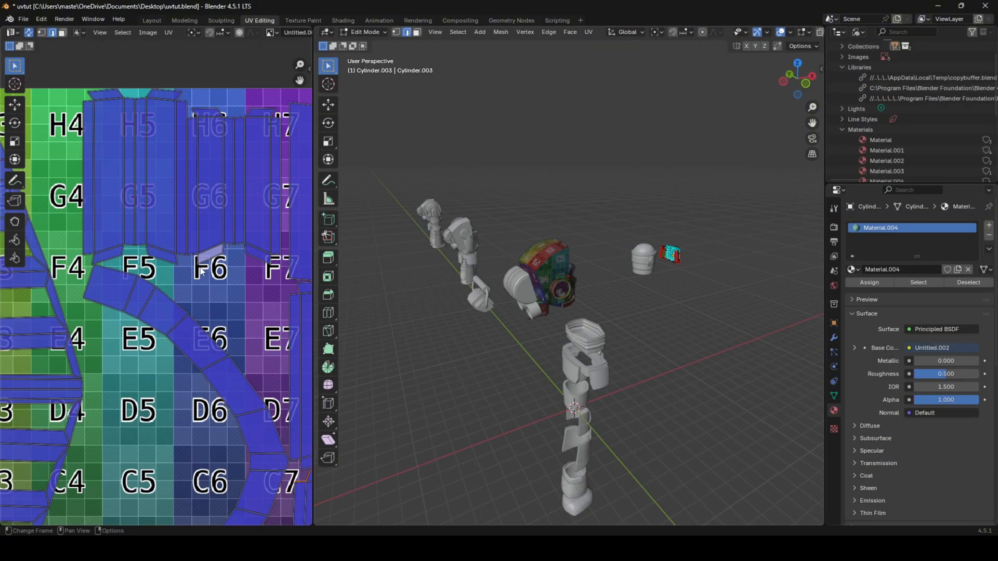
{"action": "scroll", "coordinate": [154, 243], "scroll_direction": "up", "scroll_amount": 1}
{"action": "scroll", "coordinate": [144, 226], "scroll_direction": "down", "scroll_amount": 4}
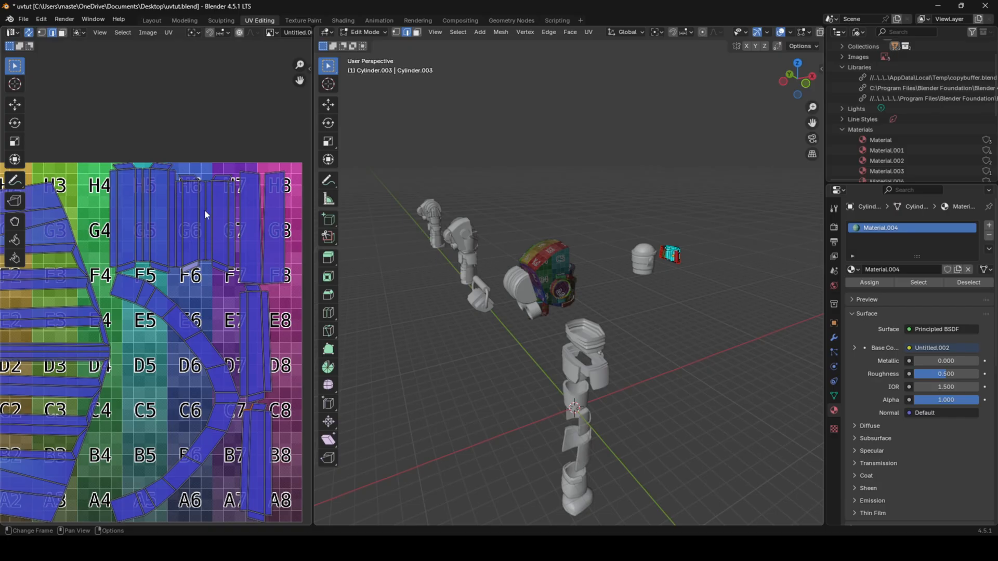
{"action": "left_click", "coordinate": [152, 20]}
- Mark a seam along the lower outer edge of the recessed visor band above the slots
{"action": "scroll", "coordinate": [413, 178], "scroll_direction": "down", "scroll_amount": 4}
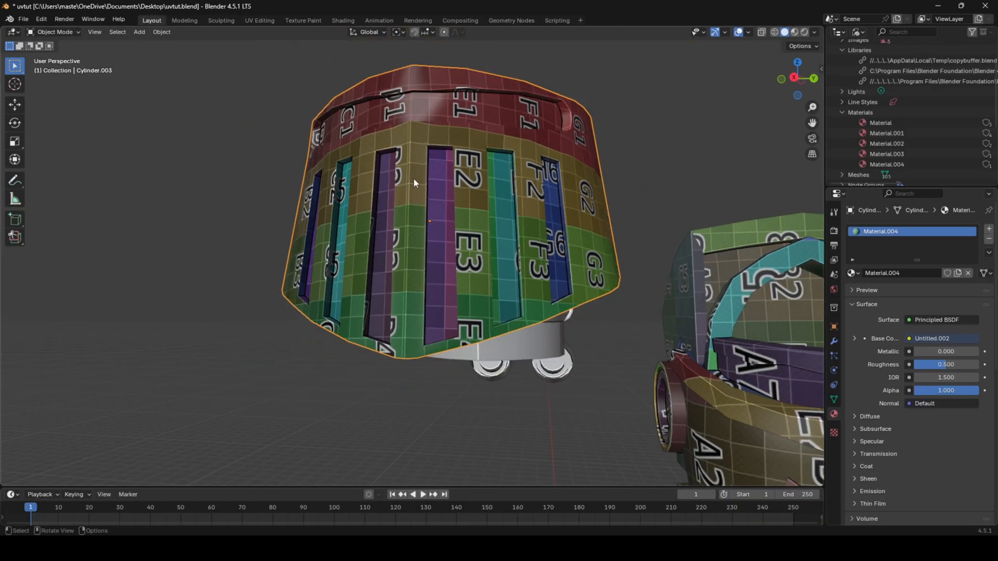
{"action": "middle_click_drag", "start_coordinate": [413, 178], "coordinate": [477, 191]}
{"action": "key", "text": "Tab"}
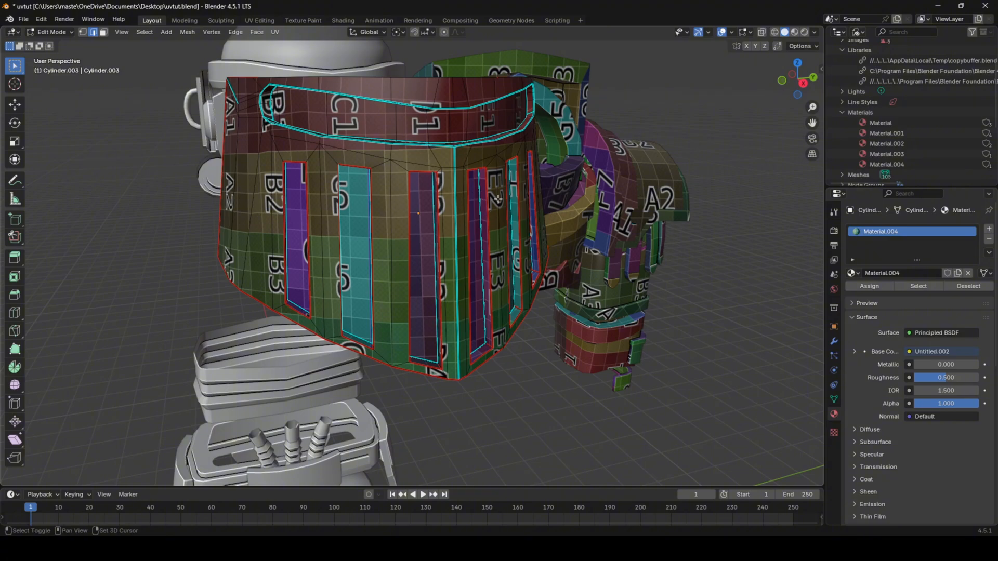
{"action": "middle_click_drag", "start_coordinate": [498, 199], "coordinate": [427, 210]}
{"action": "scroll", "coordinate": [422, 211], "scroll_direction": "up", "scroll_amount": 5}
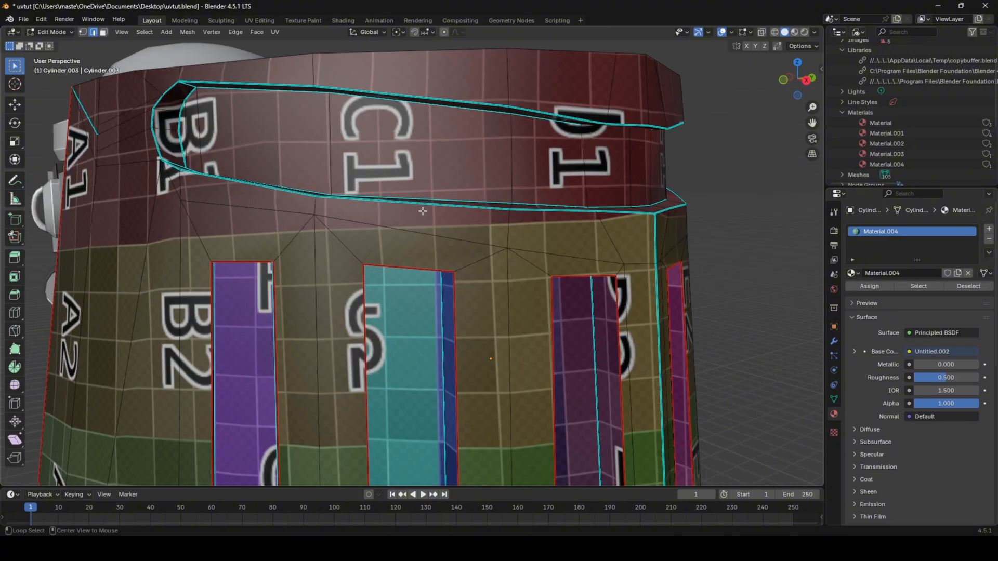
{"action": "left_click", "coordinate": [422, 211], "text": "alt"}
{"action": "right_click", "coordinate": [560, 235]}
{"action": "left_click", "coordinate": [560, 236]}
{"action": "middle_click_drag", "start_coordinate": [560, 237], "coordinate": [494, 206]}
{"action": "scroll", "coordinate": [494, 206], "scroll_direction": "down", "scroll_amount": 2}
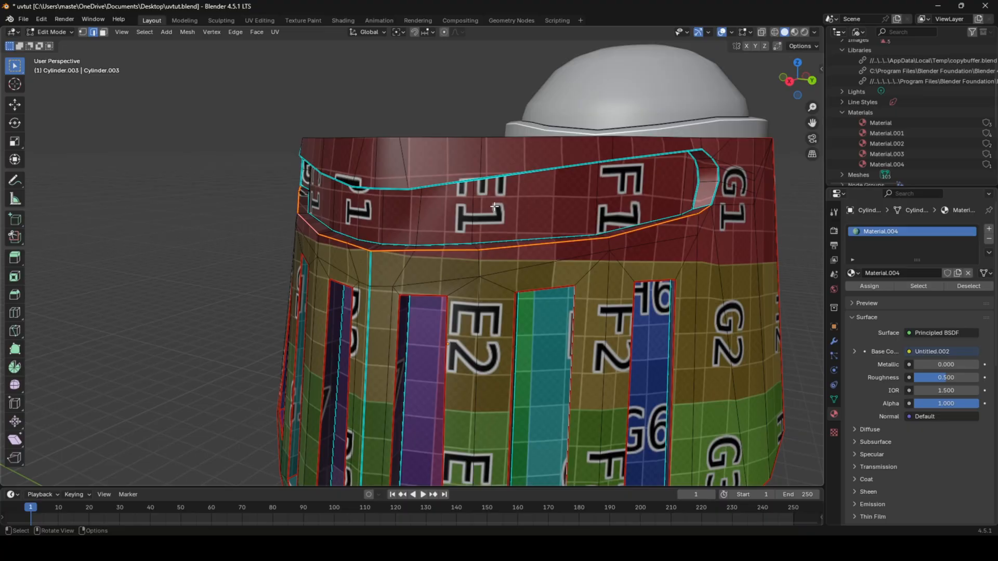
- Mark seams along the upper outer edge of the visor recess and around its nearer end
{"action": "right_click", "coordinate": [579, 189]}
{"action": "left_click", "coordinate": [579, 190]}
{"action": "right_click", "coordinate": [644, 198]}
{"action": "key", "text": "ctrl+z"}
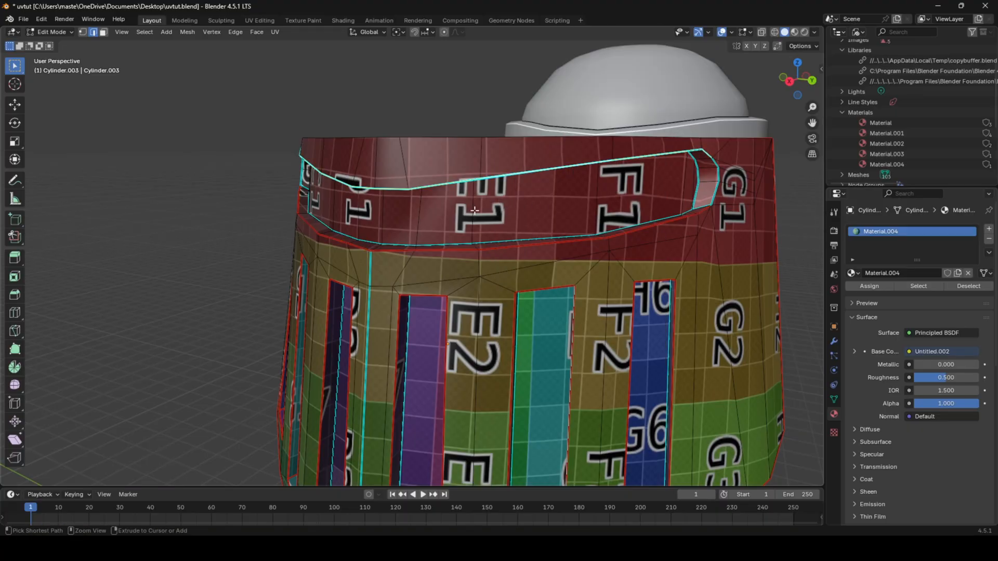
{"action": "right_click", "coordinate": [540, 178]}
{"action": "left_click", "coordinate": [582, 242]}
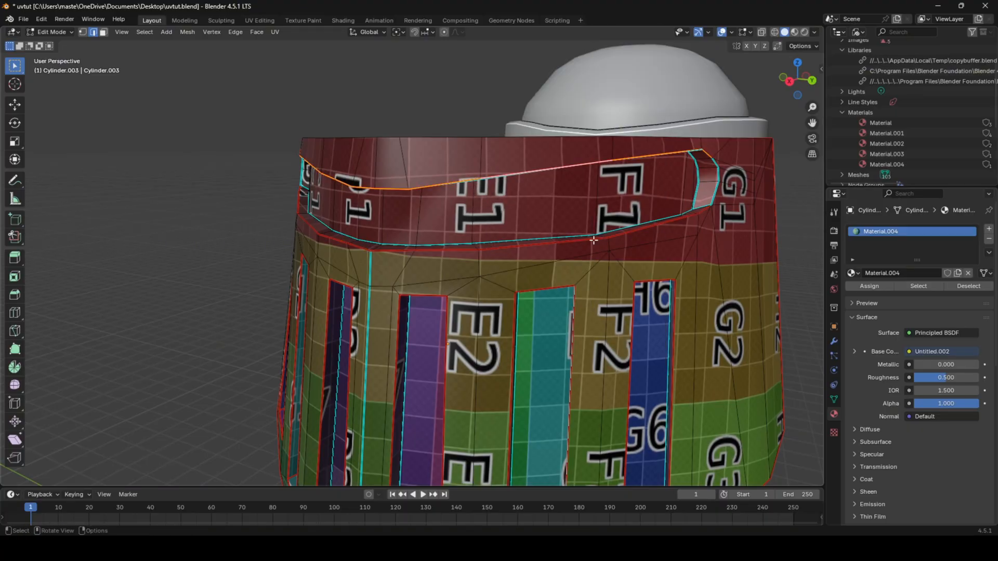
{"action": "right_click", "coordinate": [720, 177]}
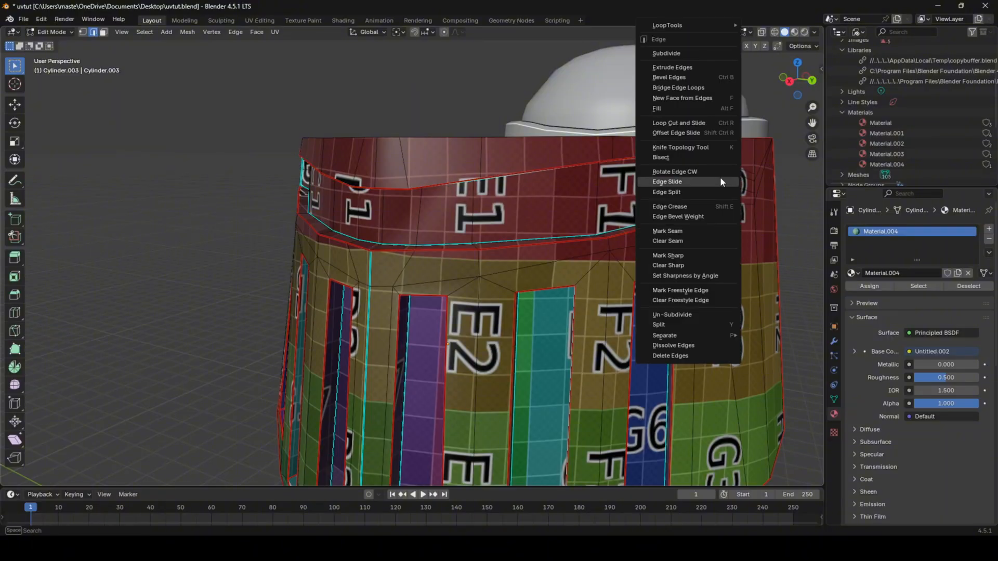
{"action": "left_click", "coordinate": [701, 232]}
{"action": "right_click", "coordinate": [701, 230]}
{"action": "middle_click_drag", "start_coordinate": [624, 226], "coordinate": [524, 220]}
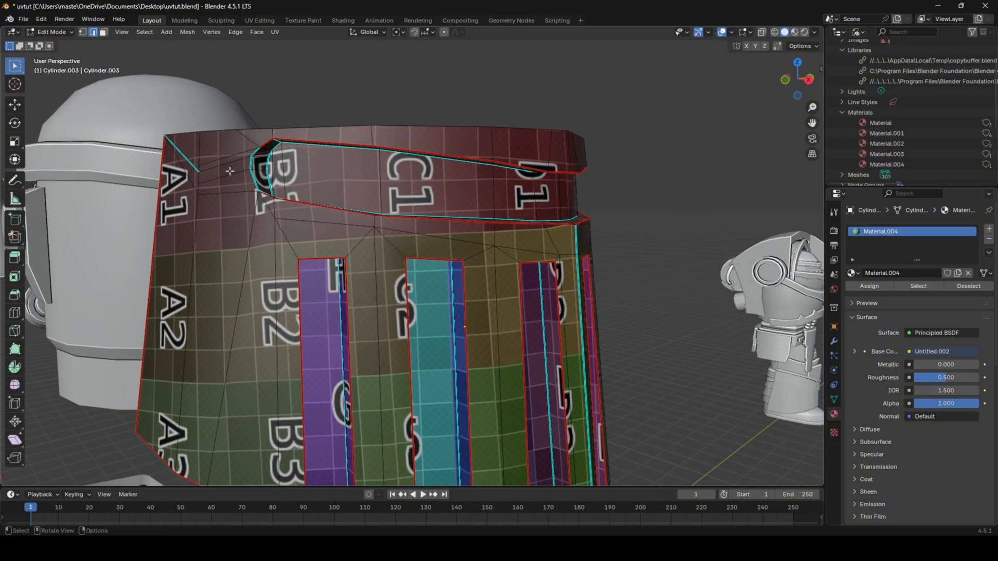
- Mark the outer edge at the opposite end of the visor recess as a seam and unwrap the whole plate
{"action": "right_click", "coordinate": [250, 165]}
{"action": "left_click", "coordinate": [235, 231]}
{"action": "middle_click_drag", "start_coordinate": [336, 195], "coordinate": [298, 231]}
{"action": "key", "text": "a"}
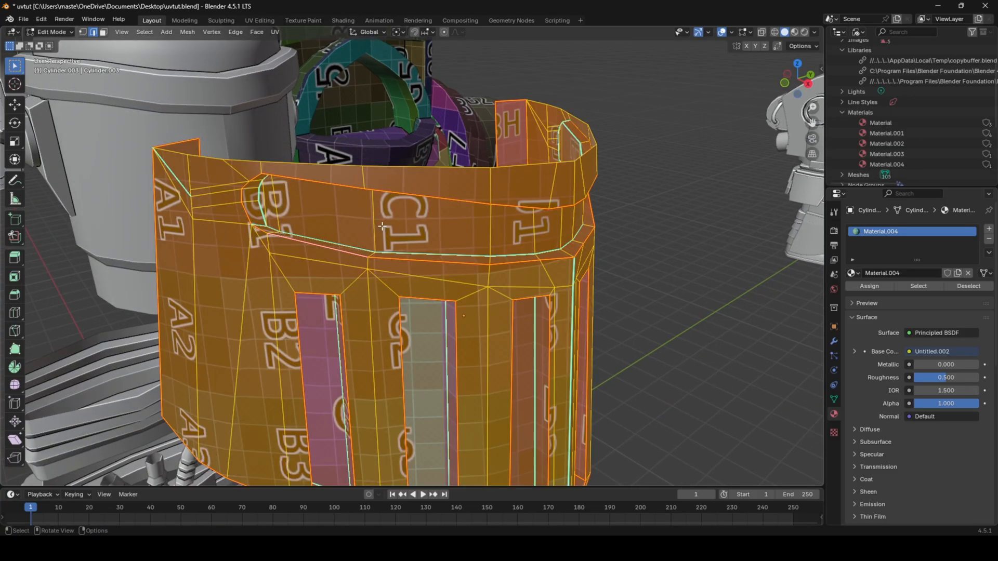
{"action": "key", "text": "u"}
{"action": "left_click", "coordinate": [382, 226]}
- Mark the corner edges inside the ends of the visor recess as seams, unwrap the plate and check the pattern
{"action": "left_click", "coordinate": [379, 233]}
{"action": "right_click", "coordinate": [380, 237]}
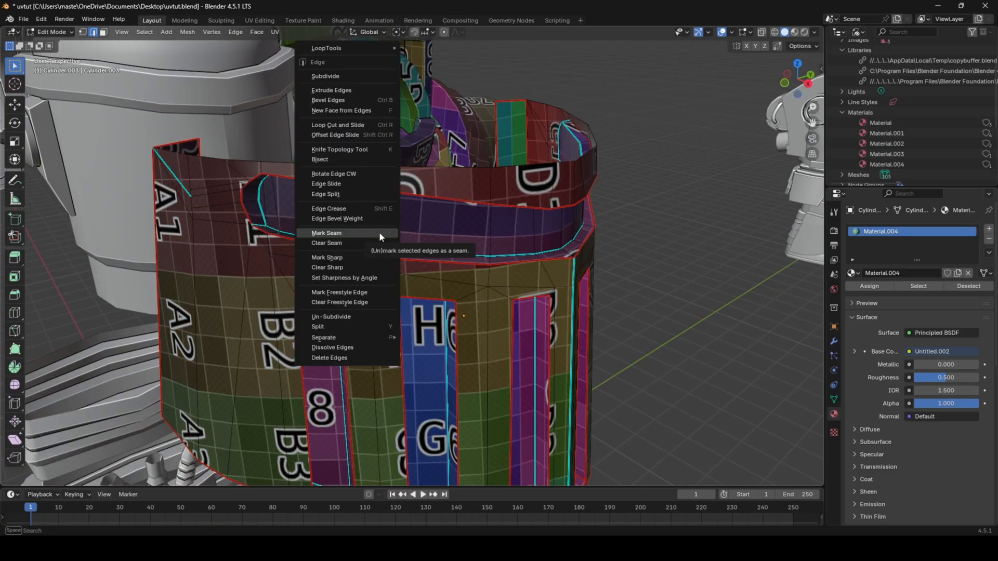
{"action": "left_click", "coordinate": [379, 234]}
{"action": "middle_click_drag", "start_coordinate": [422, 247], "coordinate": [589, 166]}
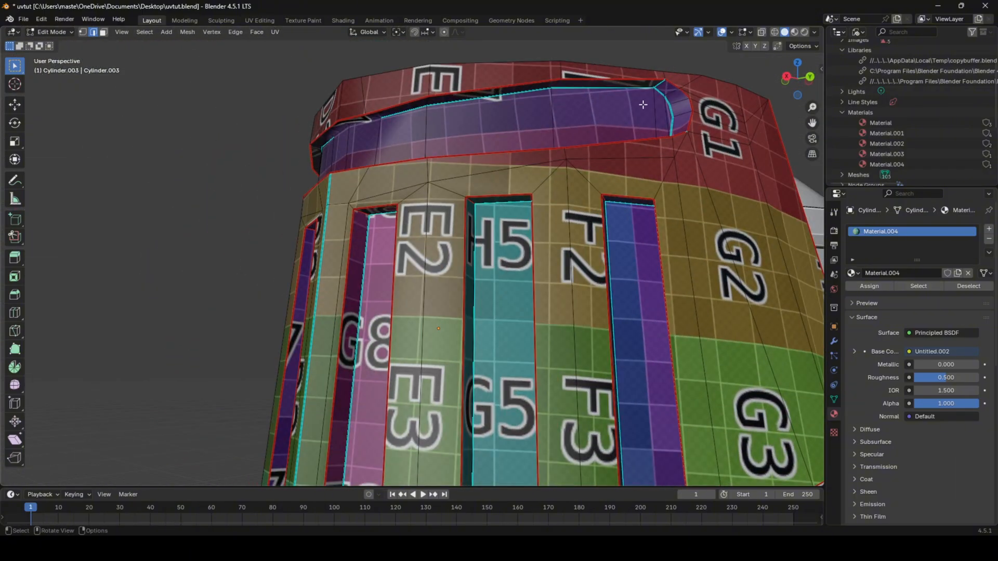
{"action": "right_click", "coordinate": [673, 106]}
{"action": "left_click", "coordinate": [661, 230]}
{"action": "key", "text": "a"}
{"action": "key", "text": "u"}
{"action": "left_click", "coordinate": [661, 229]}
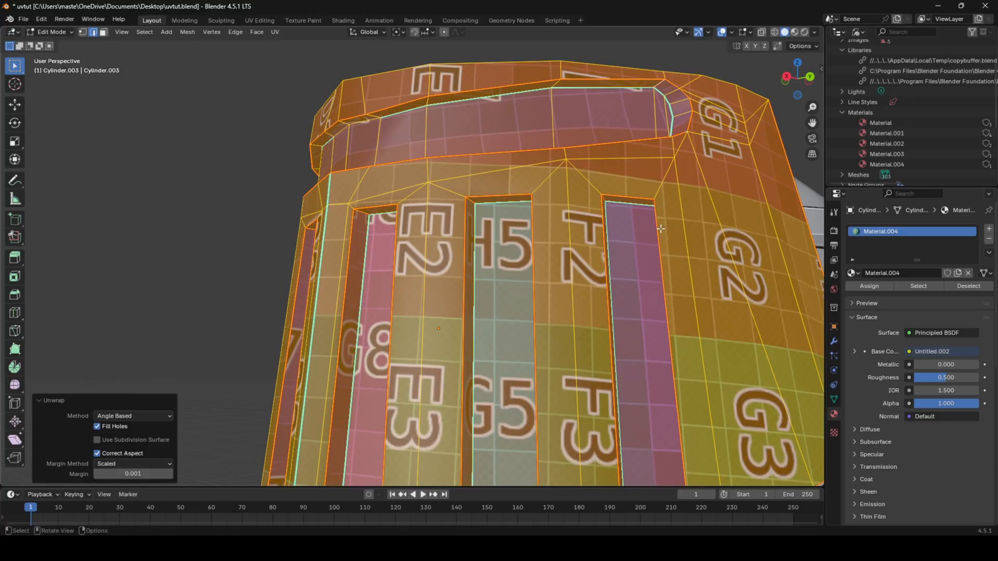
{"action": "key", "text": "Tab"}
{"action": "middle_click_drag", "start_coordinate": [586, 204], "coordinate": [613, 230]}
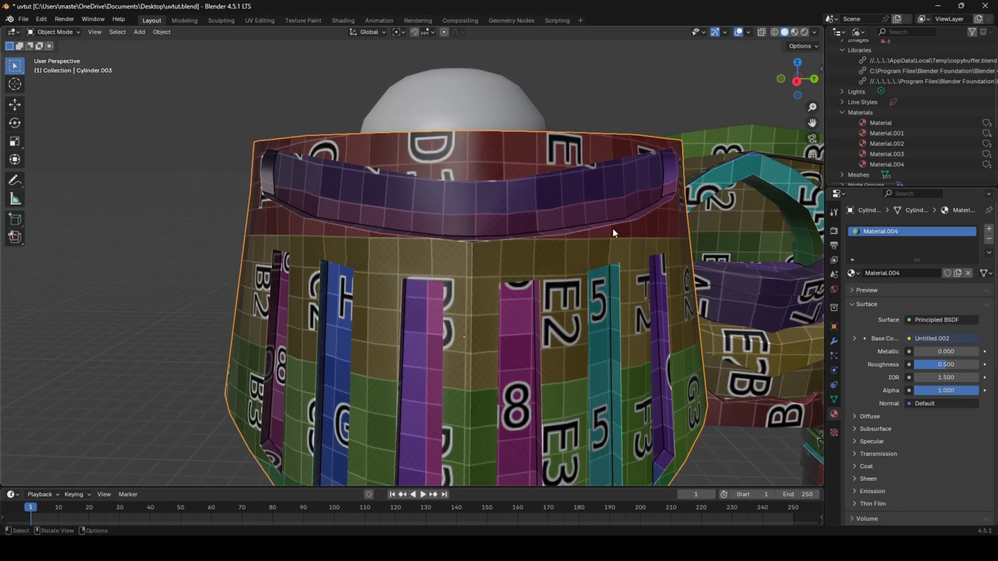
- Mark another edge of the visor recess as a seam and unwrap the face plate again
{"action": "key", "text": "Tab"}
{"action": "key", "text": "alt+a"}
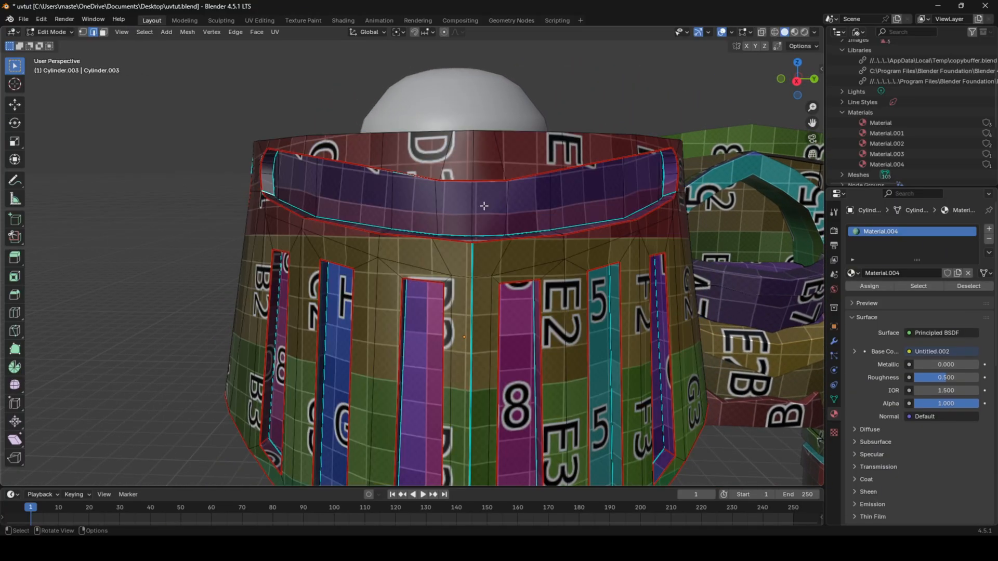
{"action": "right_click", "coordinate": [693, 213]}
{"action": "left_click", "coordinate": [696, 216]}
{"action": "right_click", "coordinate": [696, 216]}
{"action": "right_click", "coordinate": [696, 216]}
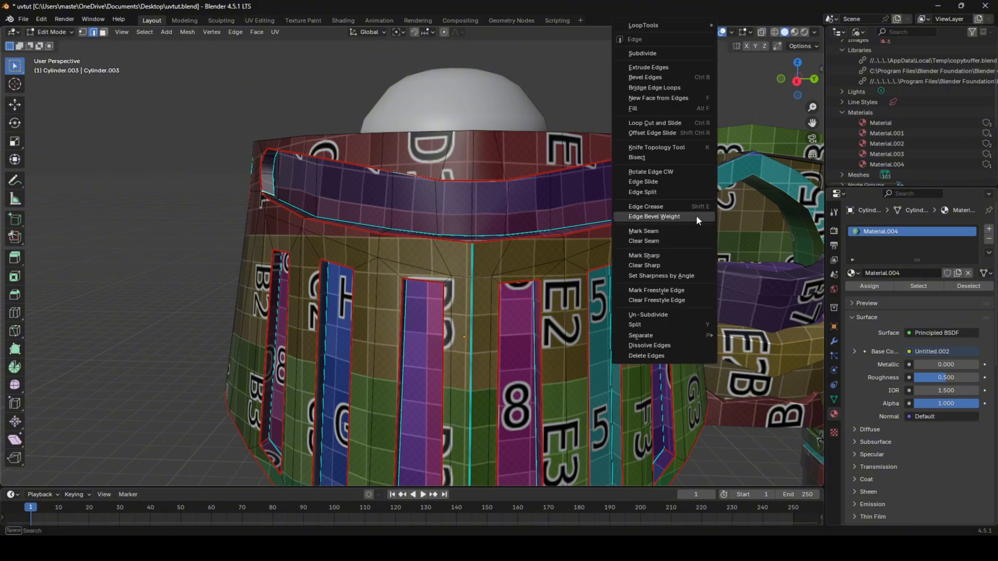
{"action": "left_click", "coordinate": [691, 230]}
{"action": "key", "text": "a"}
{"action": "key", "text": "alt+a"}
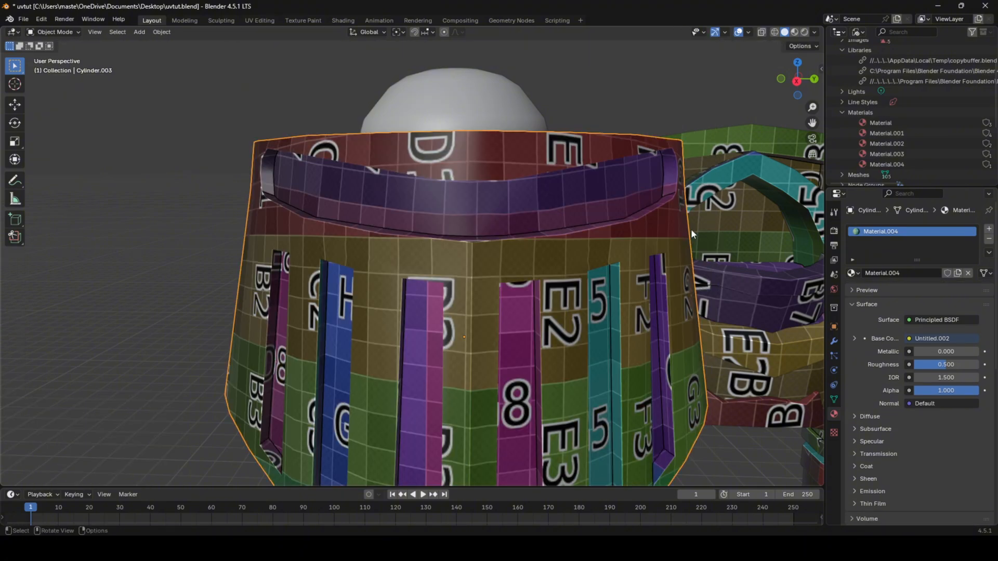
{"action": "key", "text": "a"}
{"action": "key", "text": "alt+a"}
- Mark the inner edges around the back of the visor recess as seams and unwrap the whole plate
{"action": "middle_click_drag", "start_coordinate": [619, 209], "coordinate": [615, 166]}
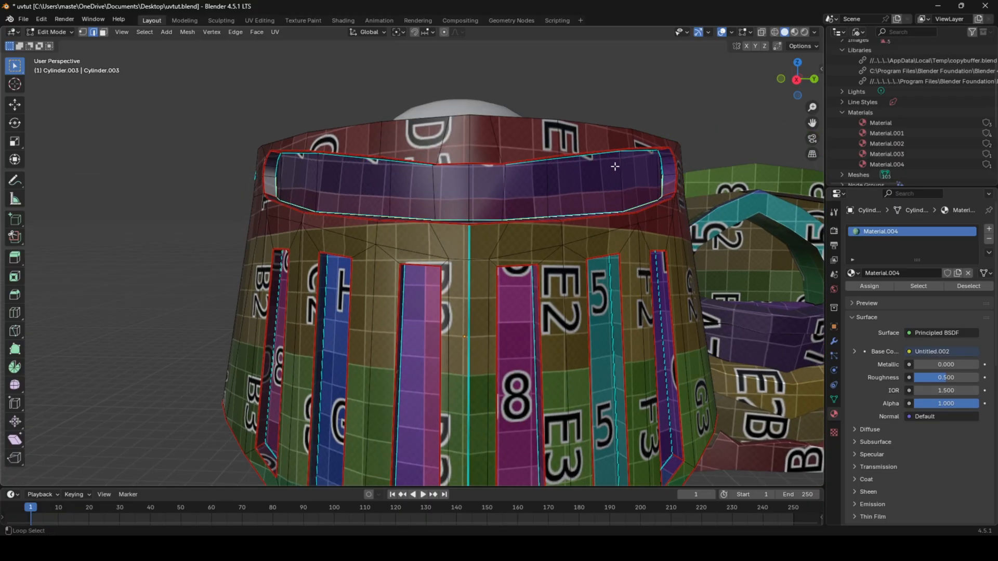
{"action": "right_click", "coordinate": [663, 192]}
{"action": "left_click", "coordinate": [663, 193]}
{"action": "key", "text": "ctrl+z"}
{"action": "right_click", "coordinate": [663, 193]}
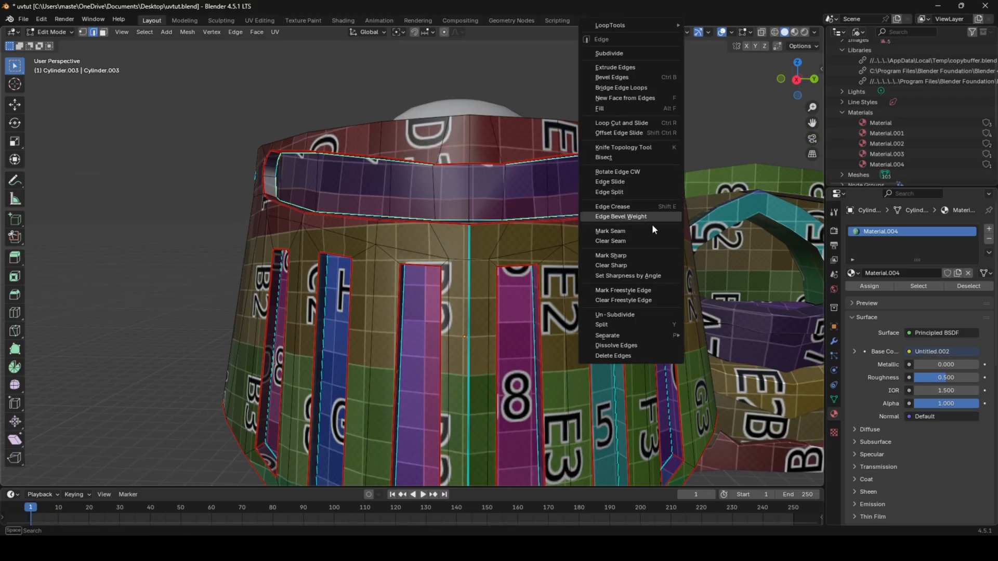
{"action": "left_click", "coordinate": [643, 229]}
{"action": "key", "text": "alt+a"}
{"action": "middle_click_drag", "start_coordinate": [642, 226], "coordinate": [635, 212]}
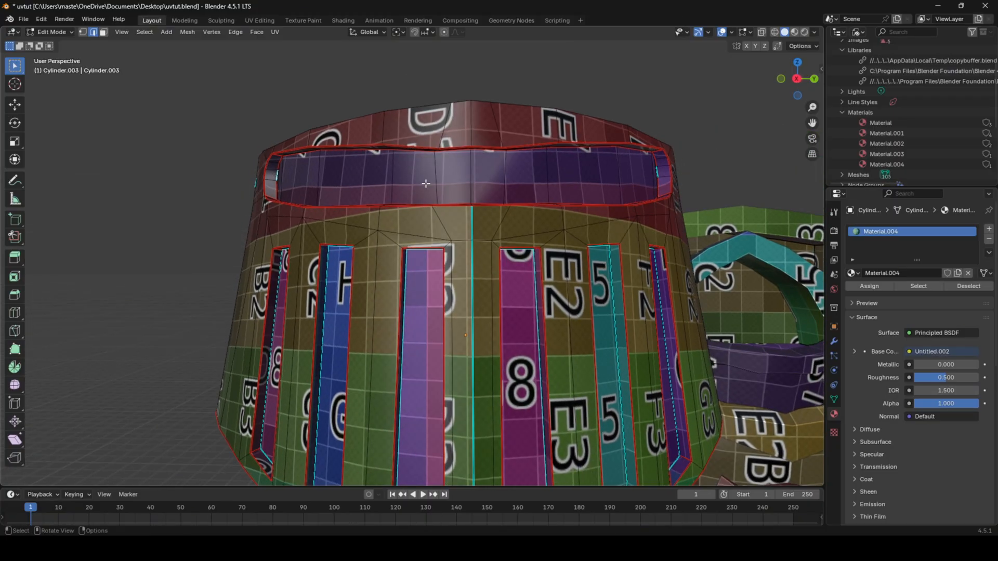
{"action": "middle_click_drag", "start_coordinate": [425, 184], "coordinate": [529, 202]}
{"action": "right_click", "coordinate": [705, 193]}
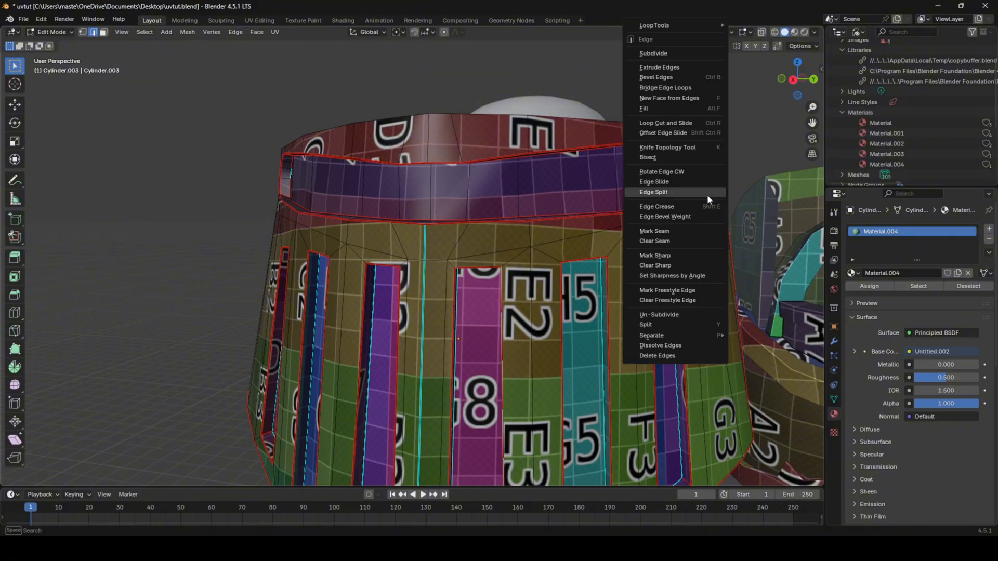
{"action": "left_click", "coordinate": [698, 228]}
{"action": "key", "text": "a"}
{"action": "key", "text": "u"}
{"action": "left_click", "coordinate": [698, 227]}
- Assign the colour grid material Material.004 to the domed head
{"action": "key", "text": "Tab"}
{"action": "middle_click_drag", "start_coordinate": [669, 220], "coordinate": [546, 352]}
{"action": "scroll", "coordinate": [580, 278], "scroll_direction": "down", "scroll_amount": 6}
{"action": "scroll", "coordinate": [520, 354], "scroll_direction": "up", "scroll_amount": 3}
{"action": "left_click", "coordinate": [463, 359]}
{"action": "left_click", "coordinate": [855, 273]}
{"action": "left_click", "coordinate": [878, 320]}
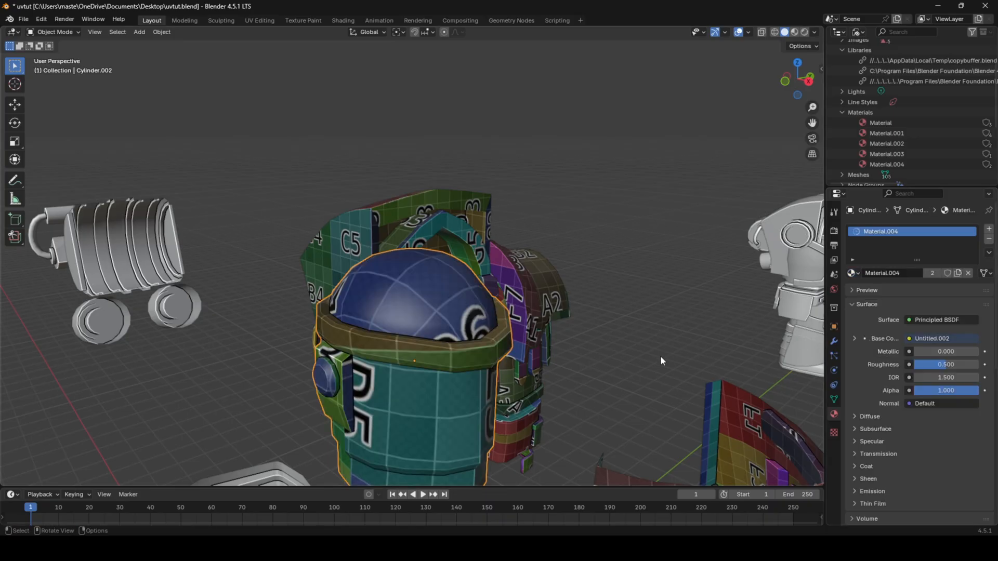
- Select the entire rim band around the head's dome and move it straight up along Z, clear of the dome
{"action": "middle_click_drag", "start_coordinate": [660, 356], "coordinate": [687, 246]}
{"action": "scroll", "coordinate": [687, 246], "scroll_direction": "up", "scroll_amount": 2}
{"action": "key", "text": "Tab"}
{"action": "left_click", "coordinate": [530, 216]}
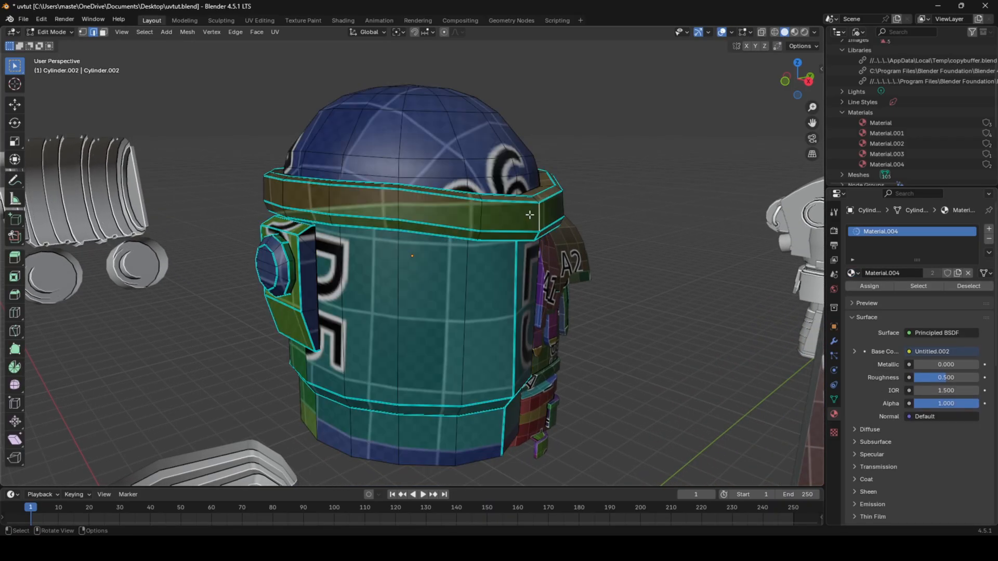
{"action": "key", "text": "l"}
{"action": "scroll", "coordinate": [530, 216], "scroll_direction": "down", "scroll_amount": 3}
{"action": "key", "text": "g"}
{"action": "key", "text": "z"}
{"action": "left_click", "coordinate": [538, 137]}
- Select the whole head mesh and unwrap it
{"action": "key", "text": "KP_Decimal"}
{"action": "middle_click_drag", "start_coordinate": [448, 214], "coordinate": [429, 345]}
{"action": "middle_click_drag", "start_coordinate": [500, 348], "coordinate": [700, 320]}
{"action": "key", "text": "a"}
{"action": "left_click", "coordinate": [504, 287]}
{"action": "key", "text": "l"}
{"action": "middle_click_drag", "start_coordinate": [539, 296], "coordinate": [554, 101], "text": "shift"}
{"action": "key", "text": "g"}
{"action": "key", "text": "z"}
{"action": "right_click", "coordinate": [536, 303]}
- Select the curved rear band of the head and move it -1 m along X, away from the dome
{"action": "scroll", "coordinate": [536, 303], "scroll_direction": "down", "scroll_amount": 2}
{"action": "middle_click_drag", "start_coordinate": [536, 303], "coordinate": [544, 151], "text": "shift"}
{"action": "left_click", "coordinate": [418, 264]}
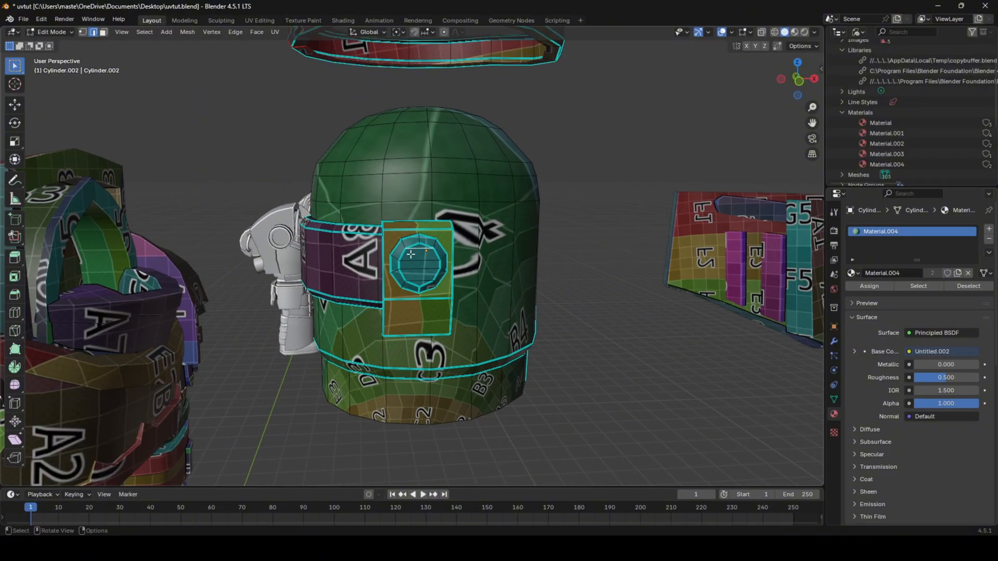
{"action": "key", "text": "l"}
{"action": "left_click", "coordinate": [420, 318]}
{"action": "key", "text": "l"}
{"action": "middle_click_drag", "start_coordinate": [421, 319], "coordinate": [478, 314]}
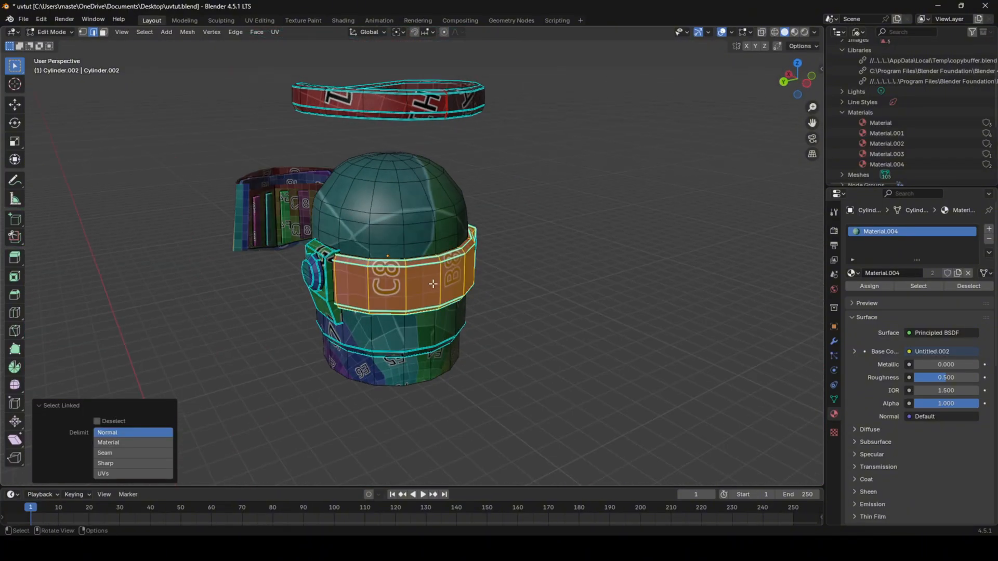
{"action": "middle_click_drag", "start_coordinate": [433, 284], "coordinate": [456, 294]}
{"action": "left_click", "coordinate": [616, 324]}
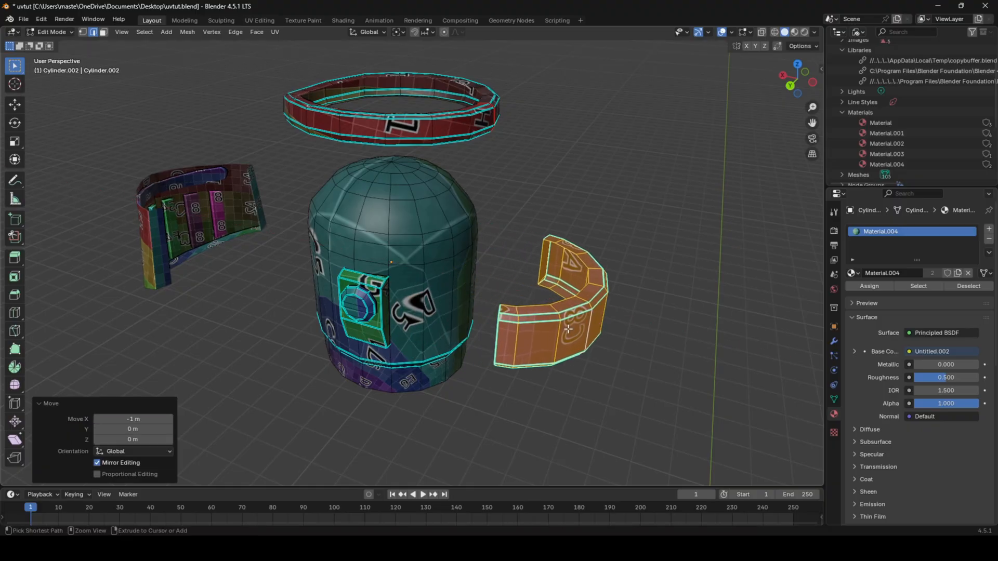
- Mark the edges around both end faces of the detached rear band as seams
{"action": "scroll", "coordinate": [568, 329], "scroll_direction": "up", "scroll_amount": 4}
{"action": "mouse_move", "coordinate": [616, 323]}
{"action": "middle_mouse_down"}
{"action": "mouse_move", "coordinate": [568, 330]}
{"action": "mouse_move", "coordinate": [641, 298]}
{"action": "mouse_move", "coordinate": [625, 238]}
{"action": "mouse_move", "coordinate": [486, 205]}
{"action": "mouse_move", "coordinate": [439, 250]}
{"action": "mouse_move", "coordinate": [436, 282]}
{"action": "mouse_move", "coordinate": [461, 325]}
{"action": "mouse_move", "coordinate": [595, 316]}
{"action": "mouse_move", "coordinate": [621, 332]}
{"action": "middle_mouse_up"}
{"action": "left_click", "coordinate": [546, 319]}
{"action": "left_click", "coordinate": [438, 251]}
{"action": "key", "text": "Tab"}
{"action": "key", "text": "Tab"}
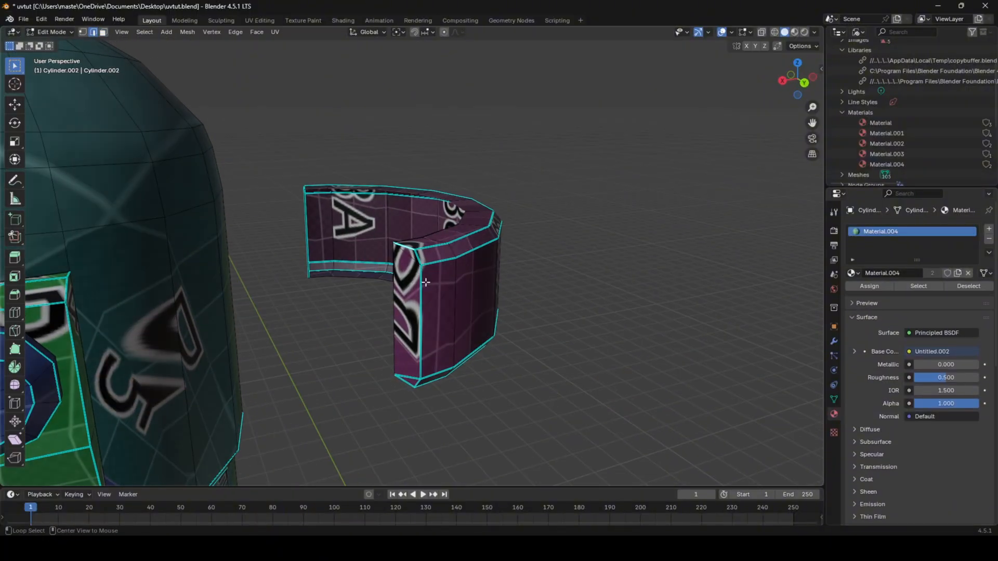
{"action": "left_click", "coordinate": [418, 384], "text": "alt+shift"}
{"action": "middle_click_drag", "start_coordinate": [417, 383], "coordinate": [340, 306]}
{"action": "left_click", "coordinate": [460, 223], "text": "shift"}
{"action": "left_click", "coordinate": [349, 305], "text": "alt+shift"}
{"action": "right_click", "coordinate": [481, 294]}
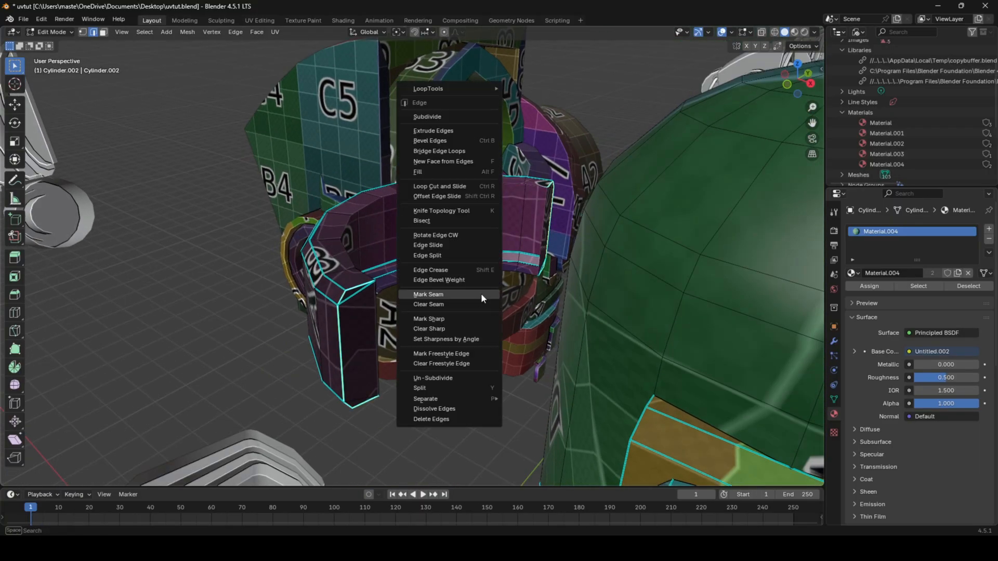
{"action": "left_click", "coordinate": [481, 293]}
- Unwrap the whole head mesh and check the checker pattern on the rear band
{"action": "key", "text": "a"}
{"action": "key", "text": "u"}
{"action": "left_click", "coordinate": [481, 293]}
{"action": "key", "text": "Tab"}
{"action": "middle_click_drag", "start_coordinate": [482, 293], "coordinate": [498, 359]}
- Mark seams along the rear band's long upper and lower edges, unwrap the whole mesh and check the pattern
{"action": "key", "text": "Tab"}
{"action": "left_click", "coordinate": [509, 271]}
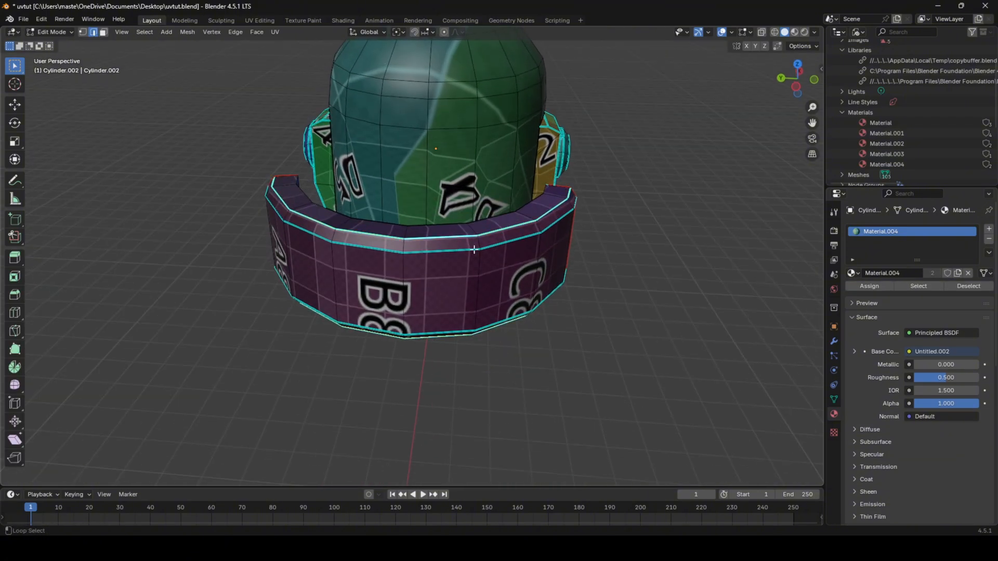
{"action": "right_click", "coordinate": [590, 299]}
{"action": "left_click", "coordinate": [590, 298]}
{"action": "key", "text": "a"}
{"action": "key", "text": "u"}
{"action": "left_click", "coordinate": [588, 300]}
{"action": "key", "text": "Tab"}
{"action": "middle_click_drag", "start_coordinate": [586, 302], "coordinate": [513, 292]}
- Select both side plates behind the round knobs and move them 2 m up along Z
{"action": "key", "text": "Tab"}
{"action": "scroll", "coordinate": [432, 300], "scroll_direction": "down", "scroll_amount": 4}
{"action": "middle_click_drag", "start_coordinate": [431, 299], "coordinate": [578, 333]}
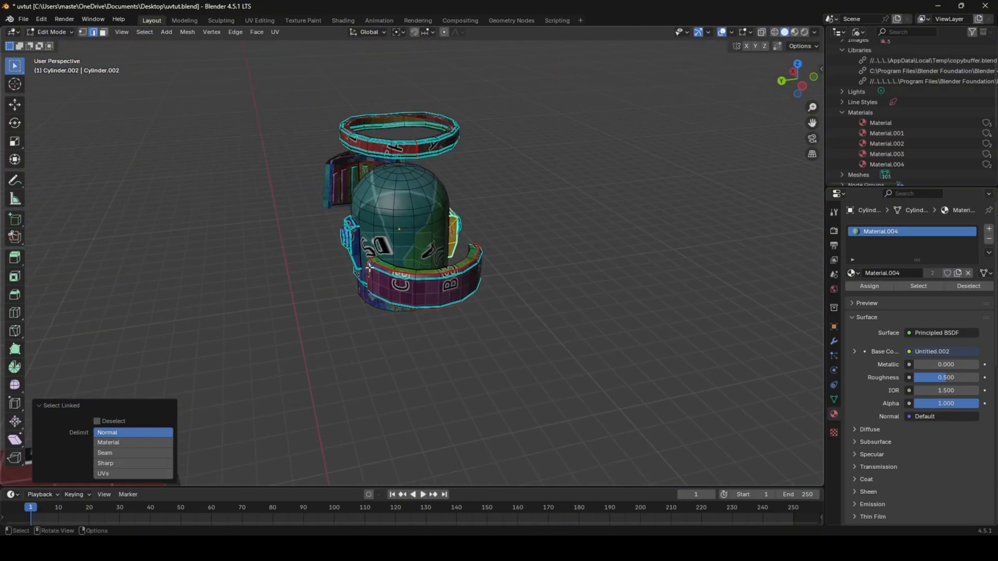
{"action": "middle_click_drag", "start_coordinate": [370, 268], "coordinate": [409, 268]}
{"action": "left_click", "coordinate": [381, 133]}
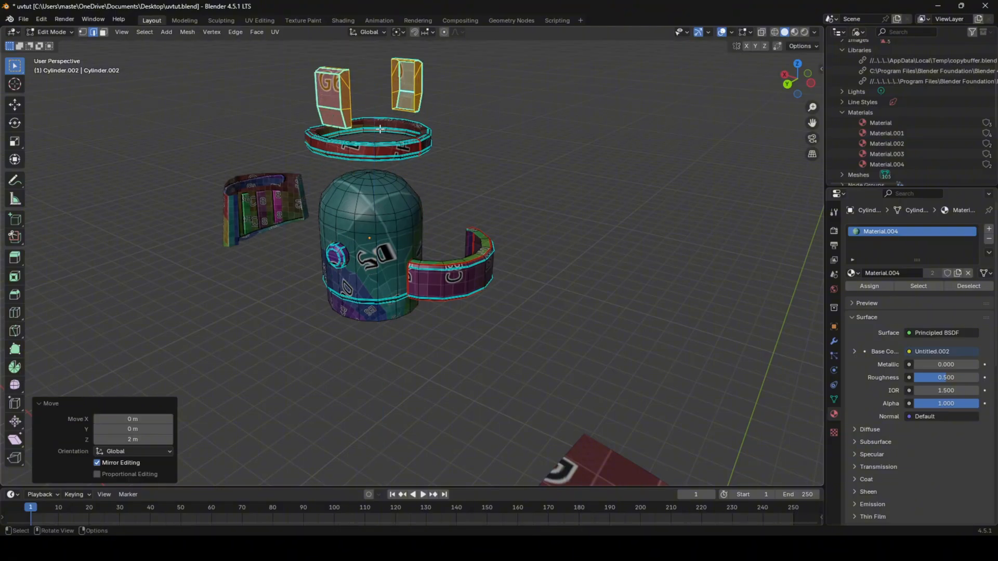
- Mark the front outline edges of both raised side plates as seams, down to their lower corners
{"action": "key", "text": "KP_Decimal"}
{"action": "left_click", "coordinate": [335, 280]}
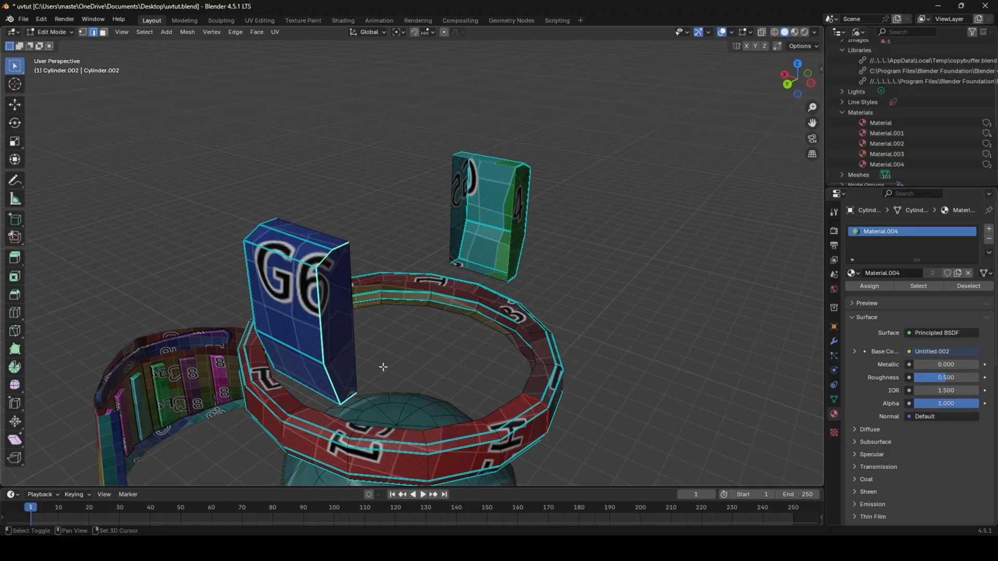
{"action": "middle_click_drag", "start_coordinate": [383, 367], "coordinate": [385, 316]}
{"action": "middle_click_drag", "start_coordinate": [485, 222], "coordinate": [343, 287]}
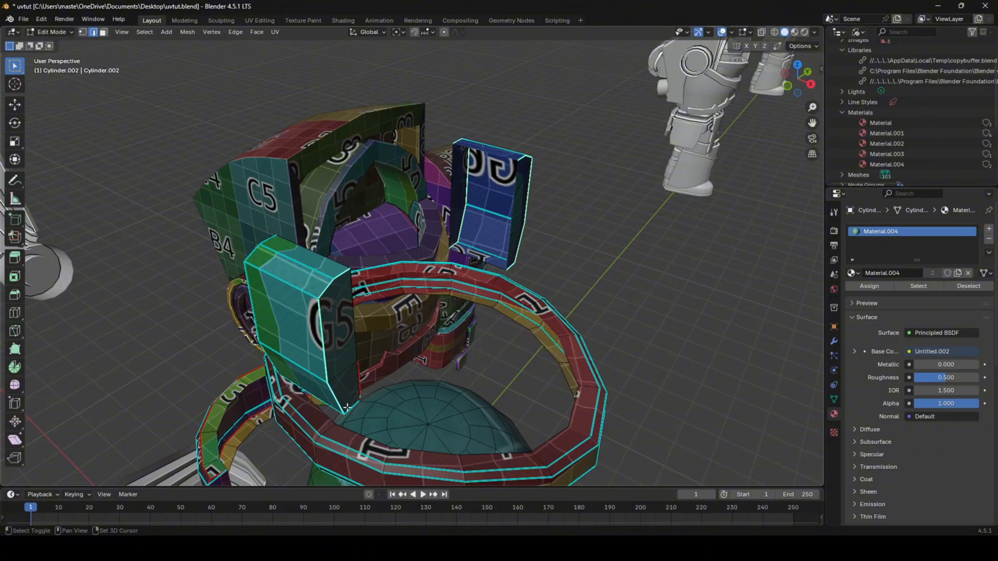
{"action": "middle_click_drag", "start_coordinate": [347, 408], "coordinate": [571, 224]}
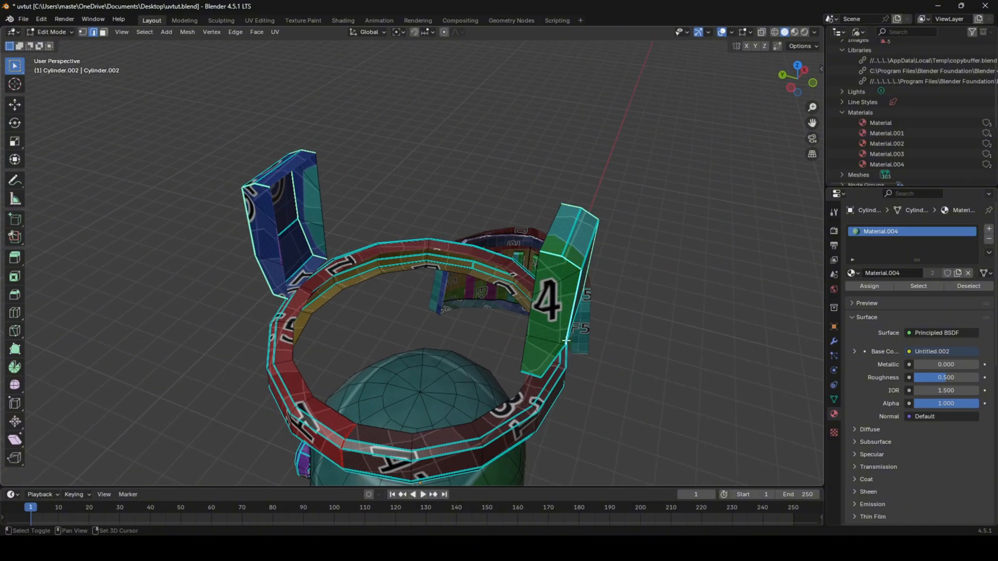
{"action": "middle_click_drag", "start_coordinate": [564, 359], "coordinate": [542, 371]}
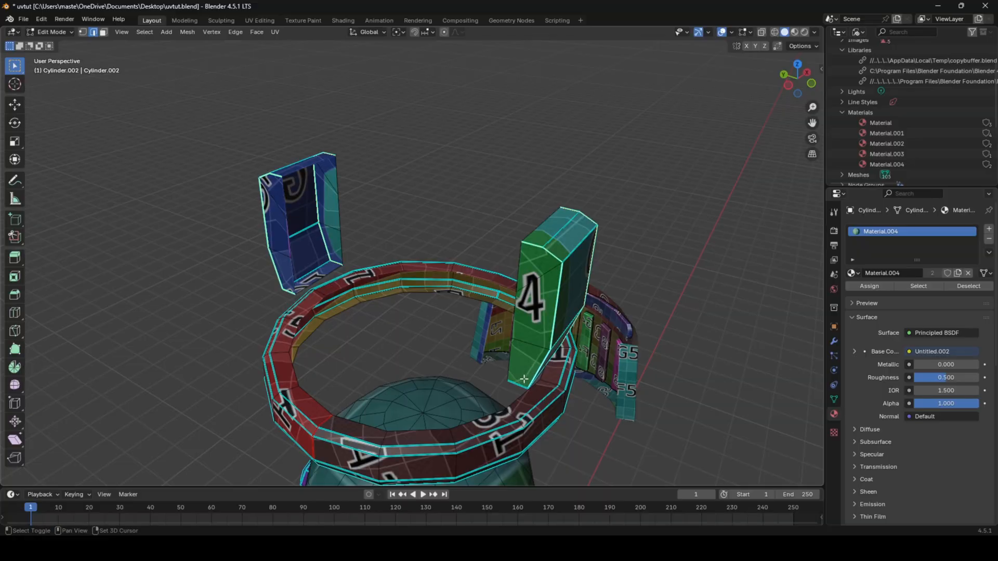
{"action": "left_click", "coordinate": [524, 379], "text": "shift"}
{"action": "right_click", "coordinate": [609, 328]}
{"action": "left_click", "coordinate": [609, 328]}
- Unwrap the whole head mesh and check the checker pattern on the raised side plates
{"action": "key", "text": "a"}
{"action": "key", "text": "u"}
{"action": "left_click", "coordinate": [609, 328]}
{"action": "key", "text": "Tab"}
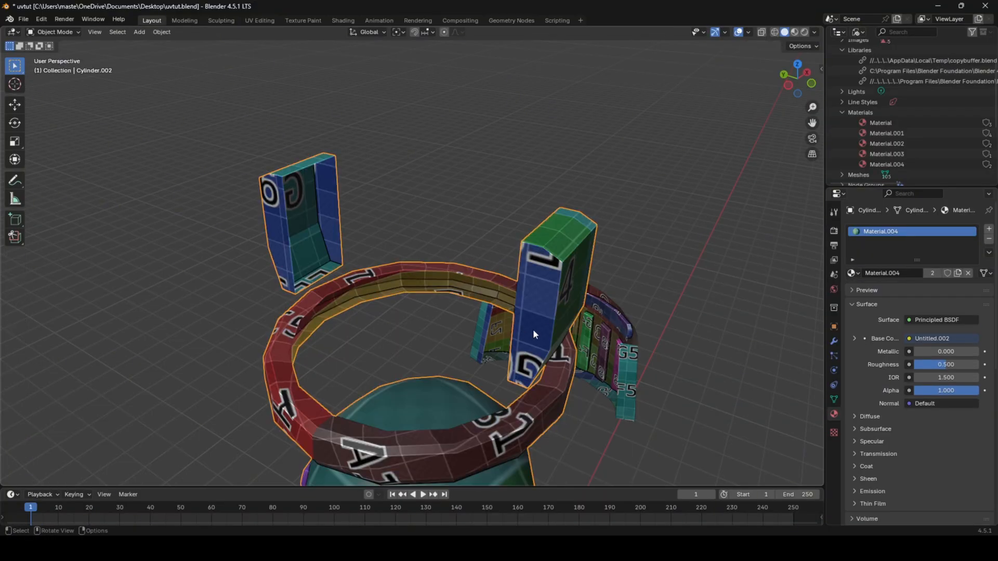
{"action": "middle_click_drag", "start_coordinate": [533, 334], "coordinate": [517, 238]}
- Select both round side knobs and move them 3 m up along Z
{"action": "scroll", "coordinate": [530, 283], "scroll_direction": "down", "scroll_amount": 3}
{"action": "key", "text": "Tab"}
{"action": "scroll", "coordinate": [527, 176], "scroll_direction": "up", "scroll_amount": 3}
{"action": "key", "text": "alt+a"}
{"action": "key", "text": "l"}
{"action": "scroll", "coordinate": [516, 239], "scroll_direction": "down", "scroll_amount": 4}
{"action": "key", "text": "l"}
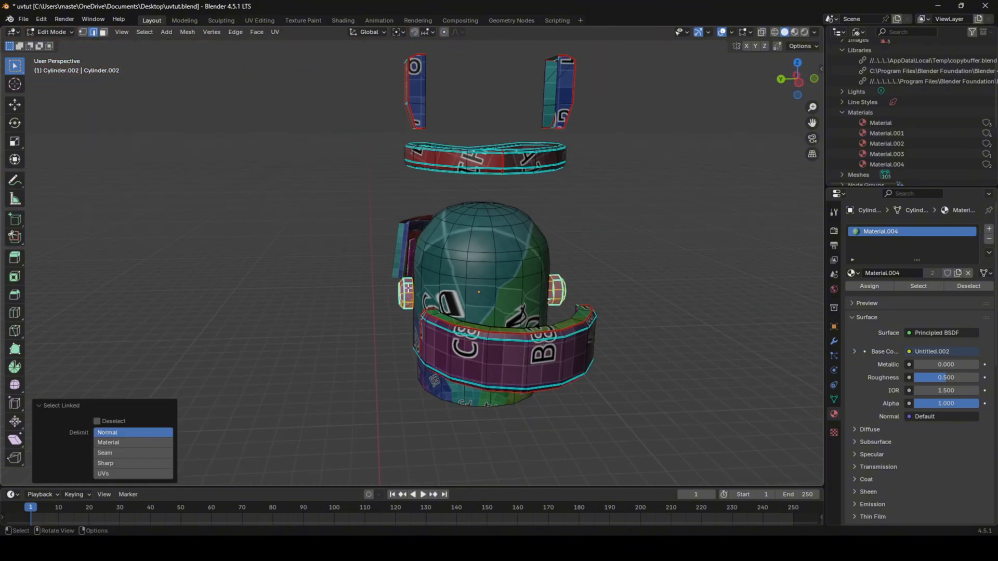
{"action": "key", "text": "g"}
{"action": "key", "text": "z"}
{"action": "key", "text": "3"}
{"action": "key", "text": "Return"}
- Mark the outer edge loop around both round knobs as a seam
{"action": "scroll", "coordinate": [464, 160], "scroll_direction": "up", "scroll_amount": 4}
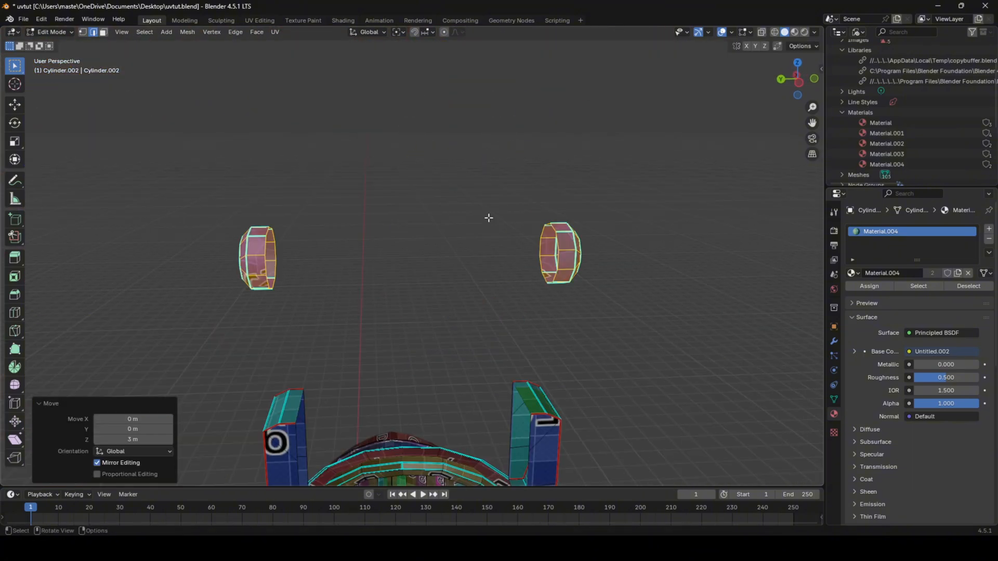
{"action": "middle_click_drag", "start_coordinate": [489, 218], "coordinate": [405, 299]}
{"action": "right_click", "coordinate": [548, 314]}
{"action": "left_click", "coordinate": [548, 314]}
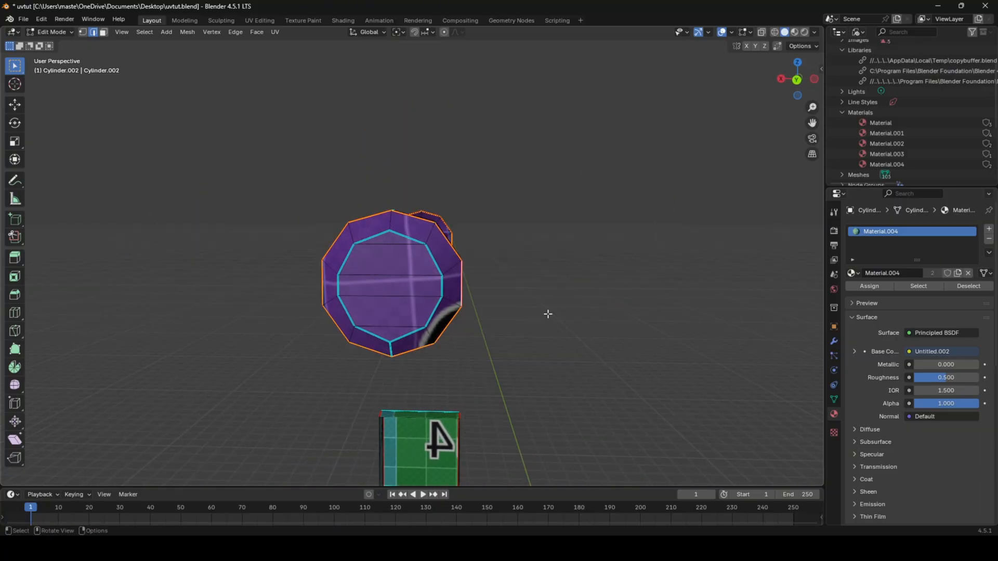
- Select the front faces of the round knobs to check the area enclosed by their seams
{"action": "middle_click_drag", "start_coordinate": [548, 314], "coordinate": [437, 286]}
{"action": "left_click", "coordinate": [373, 291]}
{"action": "scroll", "coordinate": [409, 298], "scroll_direction": "up", "scroll_amount": 1}
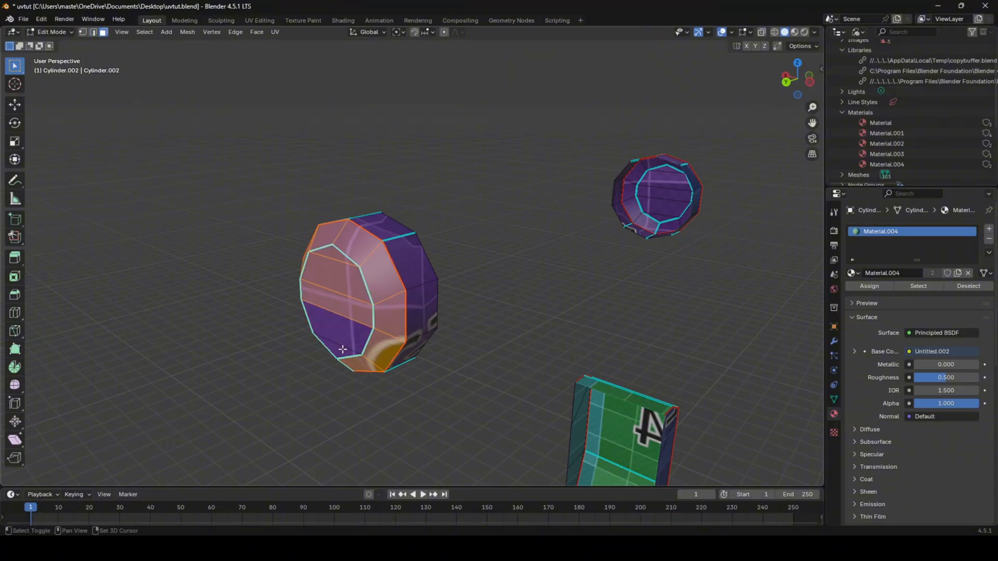
{"action": "middle_click_drag", "start_coordinate": [388, 333], "coordinate": [403, 320]}
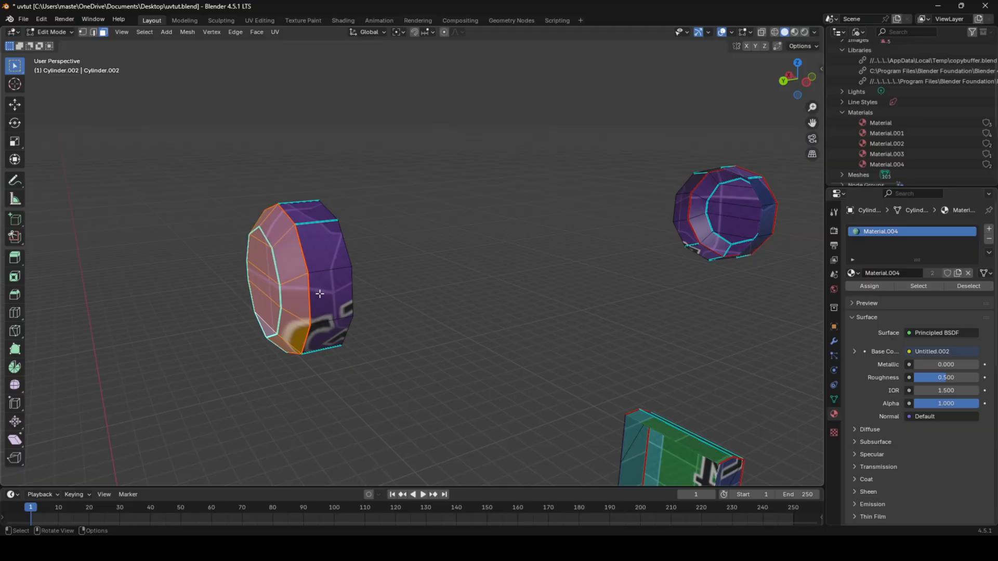
{"action": "middle_click_drag", "start_coordinate": [319, 293], "coordinate": [332, 295]}
{"action": "middle_click_drag", "start_coordinate": [396, 289], "coordinate": [471, 230]}
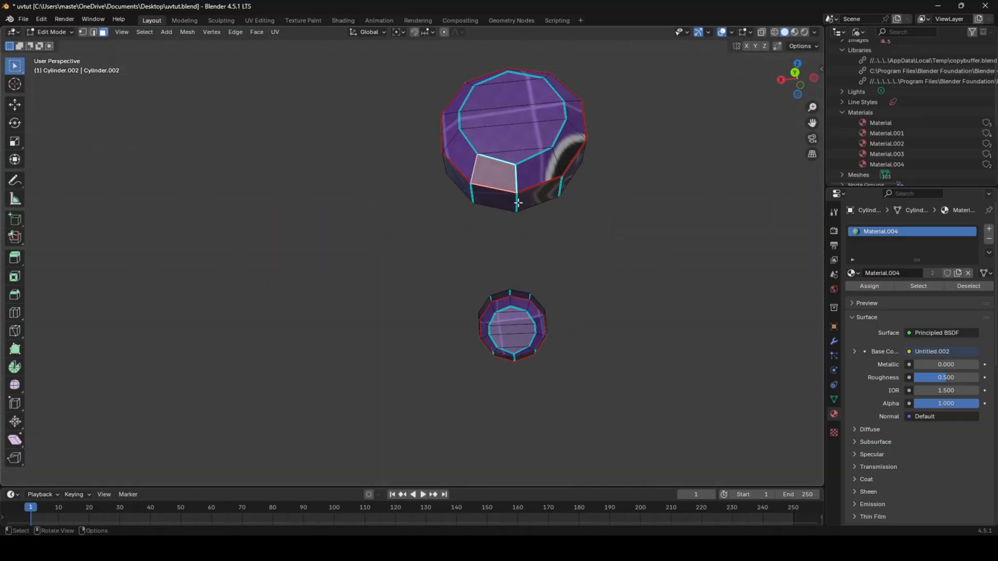
- Mark a short edge across the outer rim of both round knobs as a seam
{"action": "left_click", "coordinate": [519, 203]}
{"action": "right_click", "coordinate": [562, 233]}
{"action": "left_click", "coordinate": [562, 233]}
{"action": "middle_click_drag", "start_coordinate": [561, 233], "coordinate": [429, 220]}
{"action": "right_click", "coordinate": [555, 250]}
{"action": "left_click", "coordinate": [554, 250]}
- Unwrap the whole head mesh and check the checker pattern on the round knobs
{"action": "key", "text": "a"}
{"action": "key", "text": "u"}
{"action": "left_click", "coordinate": [555, 249]}
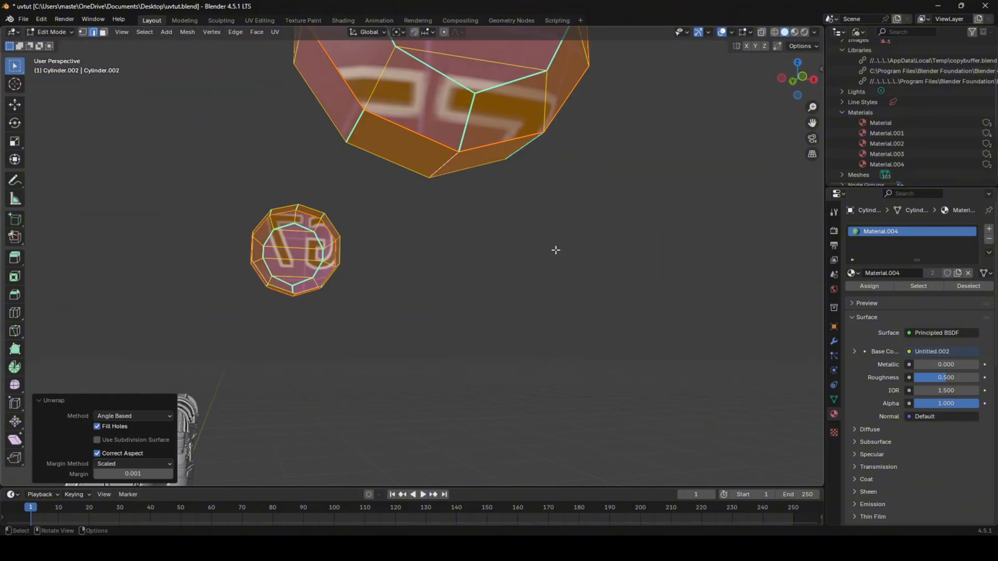
{"action": "key", "text": "Tab"}
{"action": "scroll", "coordinate": [428, 274], "scroll_direction": "down", "scroll_amount": 3}
{"action": "middle_click_drag", "start_coordinate": [428, 273], "coordinate": [579, 289]}
{"action": "scroll", "coordinate": [577, 296], "scroll_direction": "down", "scroll_amount": 3}
- Lower the headband ring along Z over the dome to see where it sits, and raise it 1 m again
{"action": "middle_click_drag", "start_coordinate": [564, 336], "coordinate": [535, 177], "text": "shift"}
{"action": "key", "text": "Tab"}
{"action": "left_click", "coordinate": [535, 219]}
{"action": "middle_click_drag", "start_coordinate": [509, 270], "coordinate": [562, 322]}
{"action": "middle_click_drag", "start_coordinate": [540, 374], "coordinate": [450, 379], "text": "shift"}
{"action": "scroll", "coordinate": [555, 245], "scroll_direction": "up", "scroll_amount": 2}
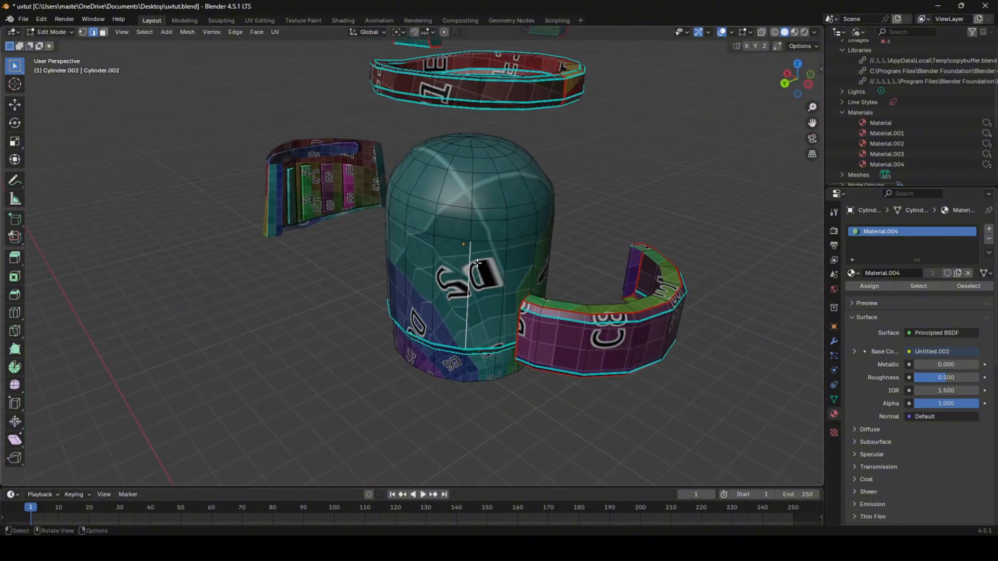
{"action": "key", "text": "l"}
{"action": "key", "text": "g"}
{"action": "key", "text": "z"}
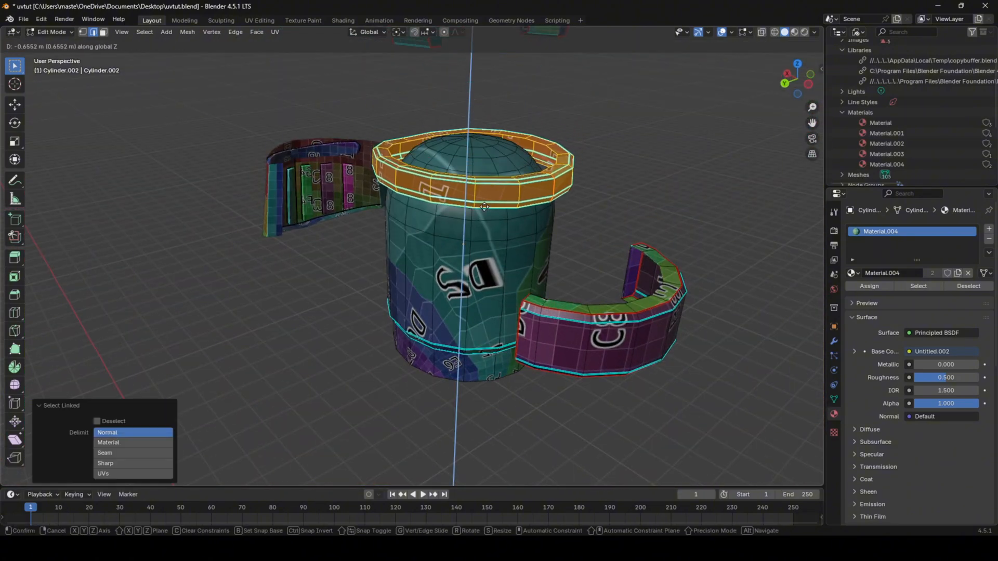
{"action": "left_click", "coordinate": [488, 232]}
{"action": "middle_click_drag", "start_coordinate": [488, 232], "coordinate": [529, 215]}
{"action": "key", "text": "g"}
{"action": "key", "text": "z"}
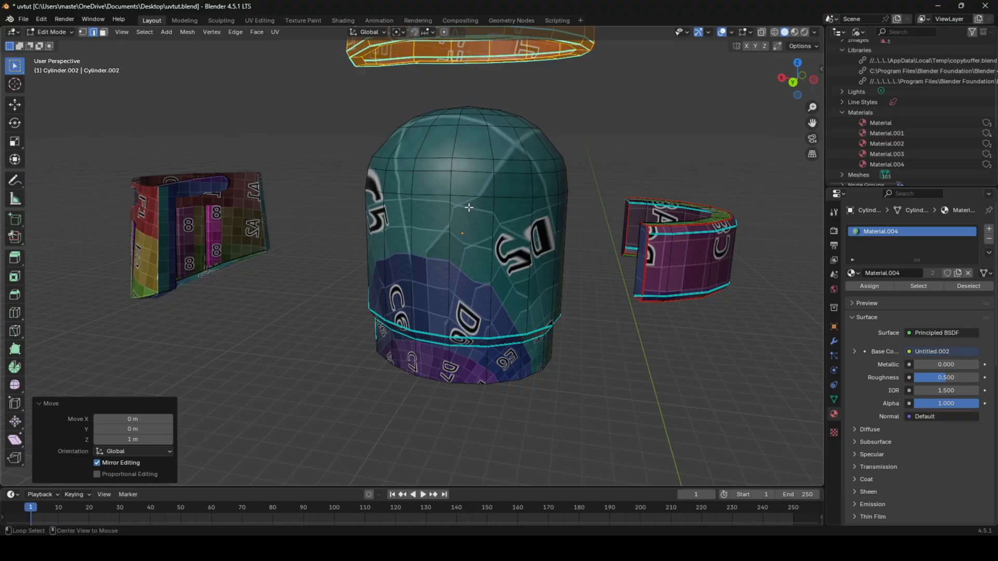
- Mark the edge loop around the base of the dome as a seam and unwrap the whole head mesh
{"action": "left_click", "coordinate": [469, 202], "text": "alt"}
{"action": "right_click", "coordinate": [581, 245]}
{"action": "left_click", "coordinate": [581, 245]}
{"action": "key", "text": "a"}
{"action": "key", "text": "u"}
{"action": "left_click", "coordinate": [581, 245]}
- Select only the headband ring and move it 1 m down along Z onto the head
{"action": "key", "text": "a"}
{"action": "key", "text": "a"}
{"action": "key", "text": "a"}
{"action": "key", "text": "a"}
{"action": "key", "text": "l"}
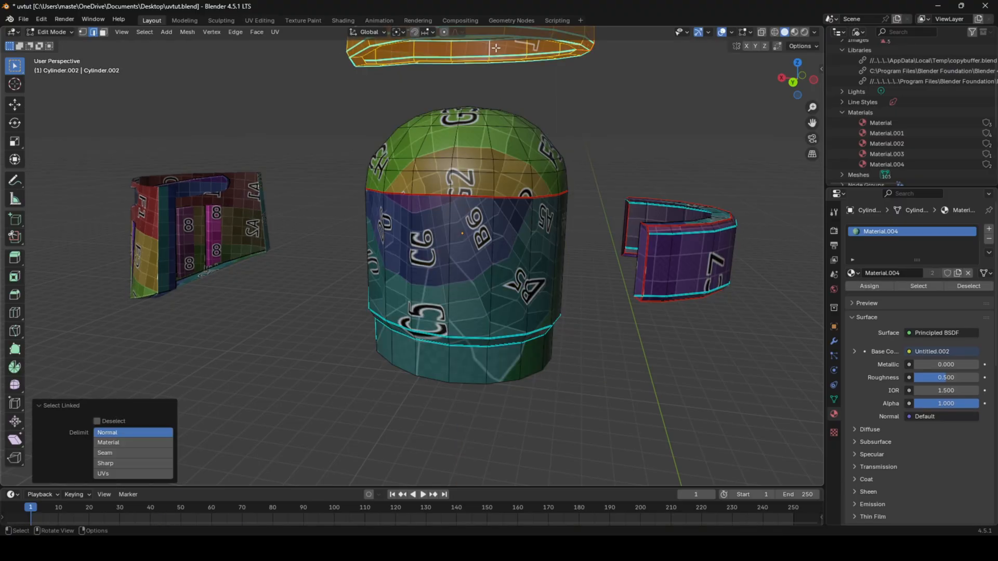
{"action": "key", "text": "g"}
{"action": "key", "text": "z"}
{"action": "left_click", "coordinate": [516, 203]}
- Move the side plates and round knobs down along Z and the curved strap along X, back onto the head
{"action": "scroll", "coordinate": [516, 207], "scroll_direction": "down", "scroll_amount": 2}
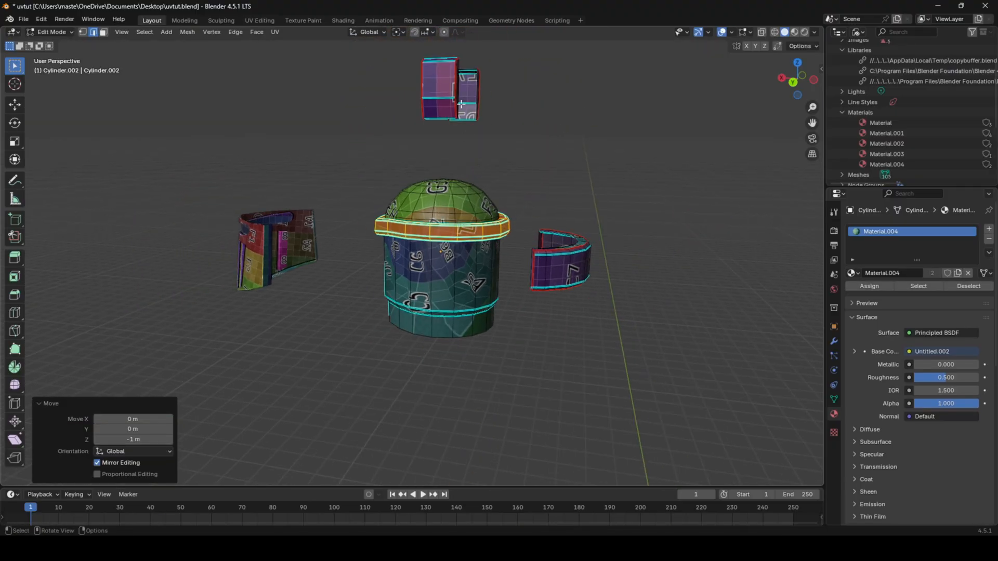
{"action": "key", "text": "alt+a"}
{"action": "scroll", "coordinate": [463, 111], "scroll_direction": "down", "scroll_amount": 2}
{"action": "left_click", "coordinate": [501, 271]}
{"action": "middle_click_drag", "start_coordinate": [484, 129], "coordinate": [482, 200], "text": "shift"}
{"action": "key", "text": "alt+a"}
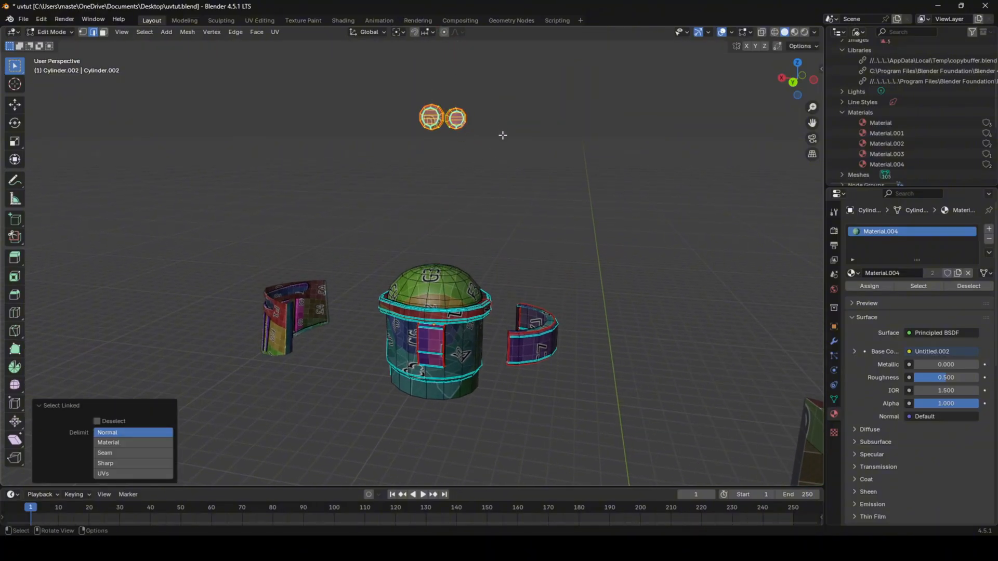
{"action": "left_click", "coordinate": [497, 323]}
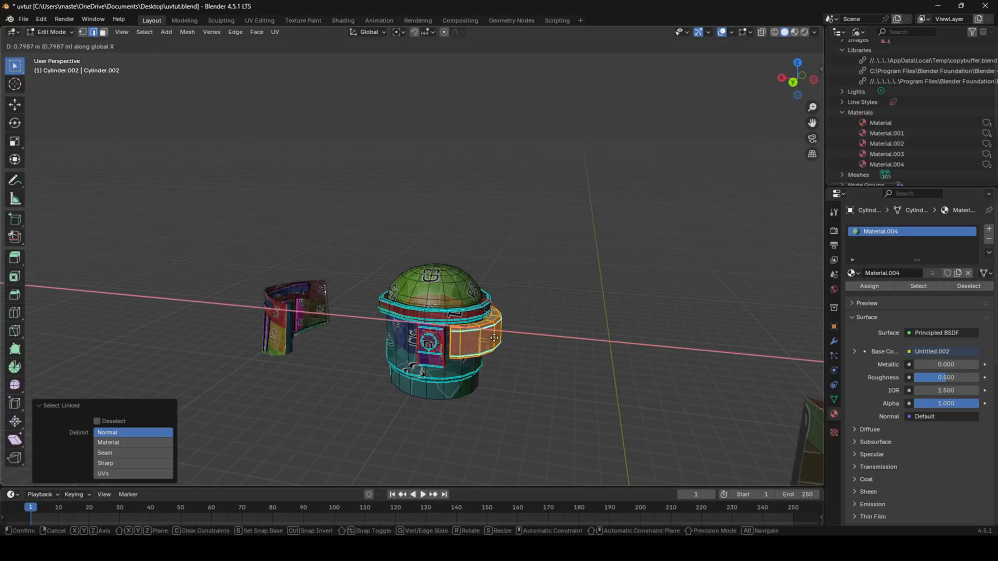
{"action": "left_click", "coordinate": [494, 338]}
{"action": "key", "text": "alt+a"}
- Mark the vertical edge line running down the side of the domed head shell as a seam
{"action": "scroll", "coordinate": [468, 319], "scroll_direction": "up", "scroll_amount": 5}
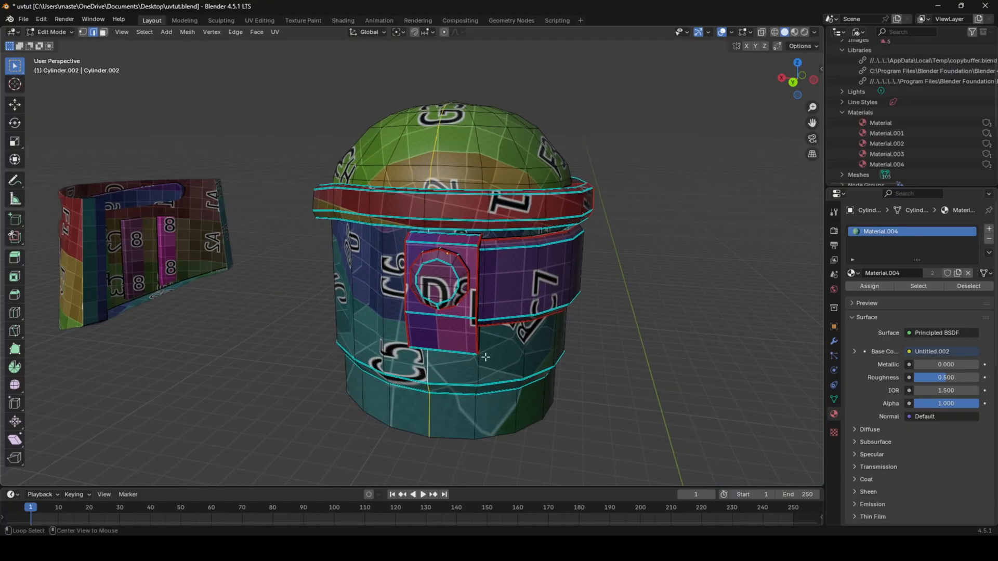
{"action": "middle_click_drag", "start_coordinate": [485, 357], "coordinate": [470, 219]}
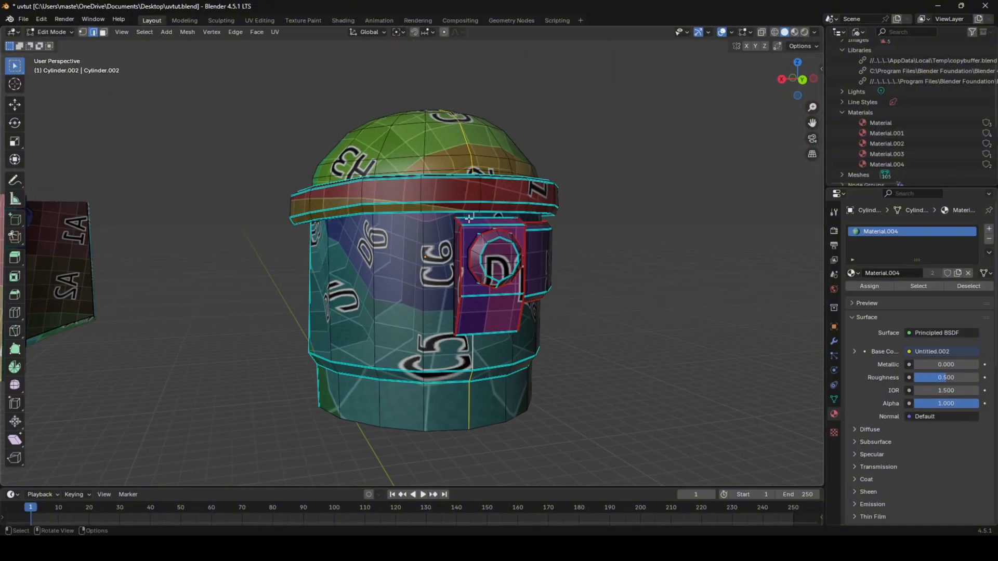
{"action": "left_click", "coordinate": [474, 404], "text": "ctrl"}
{"action": "right_click", "coordinate": [538, 379]}
{"action": "left_click", "coordinate": [538, 378]}
{"action": "key", "text": "Tab"}
{"action": "key", "text": "Tab"}
- Select the whole domed head shell and move it down along Z, clear of the ring and side parts
{"action": "left_click", "coordinate": [420, 313]}
{"action": "key", "text": "l"}
{"action": "scroll", "coordinate": [473, 280], "scroll_direction": "down", "scroll_amount": 3}
{"action": "scroll", "coordinate": [474, 281], "scroll_direction": "down", "scroll_amount": 1}
{"action": "key", "text": "g"}
{"action": "key", "text": "z"}
{"action": "left_click", "coordinate": [482, 370]}
{"action": "key", "text": "Tab"}
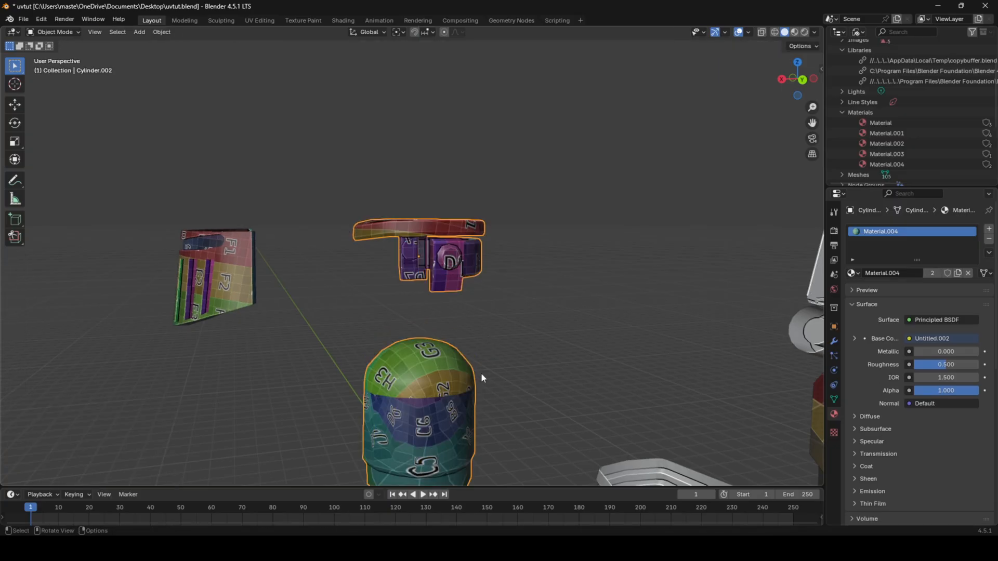
- Mark the selected edges on the lowered head shell as a seam, and unwrap the whole mesh
{"action": "middle_click_drag", "start_coordinate": [482, 373], "coordinate": [443, 281], "text": "shift"}
{"action": "key", "text": "Tab"}
{"action": "middle_click_drag", "start_coordinate": [359, 291], "coordinate": [411, 290]}
{"action": "right_click", "coordinate": [474, 325]}
{"action": "left_click", "coordinate": [474, 326]}
{"action": "key", "text": "a"}
{"action": "key", "text": "u"}
{"action": "left_click", "coordinate": [474, 325]}
{"action": "key", "text": "Tab"}
{"action": "mouse_move", "coordinate": [467, 325]}
{"action": "middle_mouse_down"}
{"action": "mouse_move", "coordinate": [449, 295]}
{"action": "mouse_move", "coordinate": [352, 318]}
{"action": "mouse_move", "coordinate": [470, 329]}
{"action": "middle_mouse_up"}
- Mark an edge loop around the lower part of the head shell as a seam and unwrap the mesh again
{"action": "scroll", "coordinate": [449, 296], "scroll_direction": "up", "scroll_amount": 2}
{"action": "key", "text": "Tab"}
{"action": "left_click", "coordinate": [393, 332], "text": "alt"}
{"action": "key", "text": "a"}
{"action": "key", "text": "u"}
{"action": "left_click", "coordinate": [448, 319]}
- Select the domed head shell and move it back up along Z into the ring and side parts
{"action": "key", "text": "Tab"}
{"action": "key", "text": "Tab"}
{"action": "key", "text": "alt+a"}
{"action": "key", "text": "l"}
{"action": "scroll", "coordinate": [470, 330], "scroll_direction": "down", "scroll_amount": 2}
{"action": "key", "text": "g"}
{"action": "key", "text": "z"}
{"action": "left_click", "coordinate": [476, 224]}
{"action": "key", "text": "Tab"}
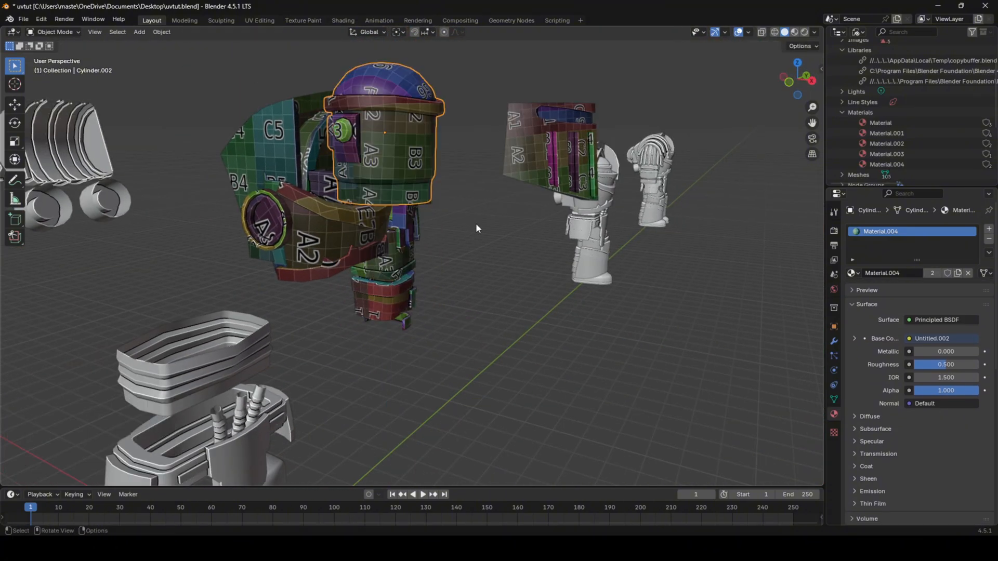
- Move the face plate -2 m along X onto the front of the head
{"action": "middle_click_drag", "start_coordinate": [476, 229], "coordinate": [514, 295]}
{"action": "left_click", "coordinate": [578, 270]}
{"action": "type", "text": "gx-2"}
{"action": "key", "text": "Return"}
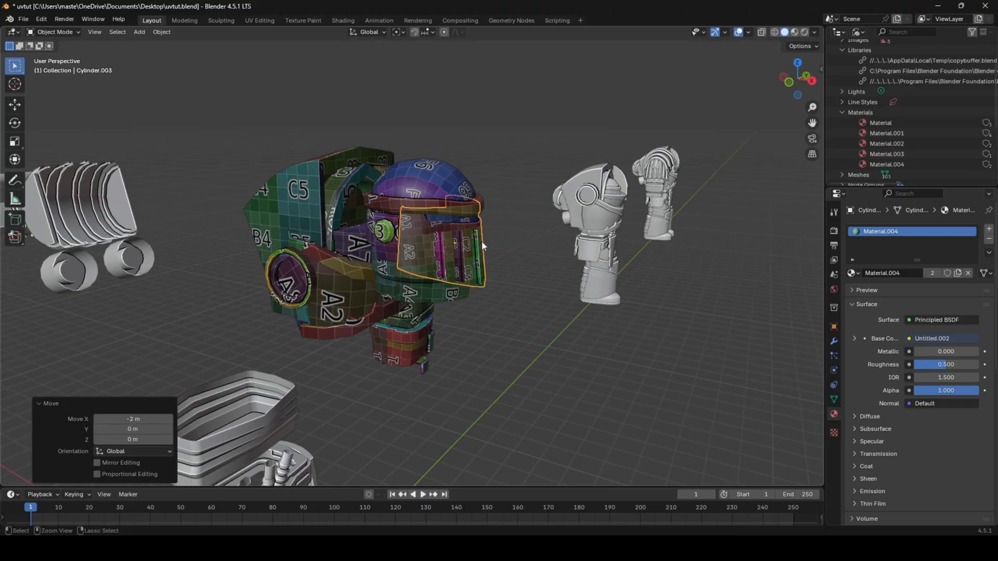
- Select the head together with the face plate and check the checker pattern on both
{"action": "left_click", "coordinate": [501, 247]}
{"action": "middle_click_drag", "start_coordinate": [500, 247], "coordinate": [591, 288]}
{"action": "left_click", "coordinate": [491, 224]}
{"action": "key", "text": "Tab"}
{"action": "key", "text": "u"}
{"action": "key", "text": "Tab"}
{"action": "middle_click_drag", "start_coordinate": [554, 249], "coordinate": [437, 223]}
{"action": "left_click", "coordinate": [435, 224], "text": "shift"}
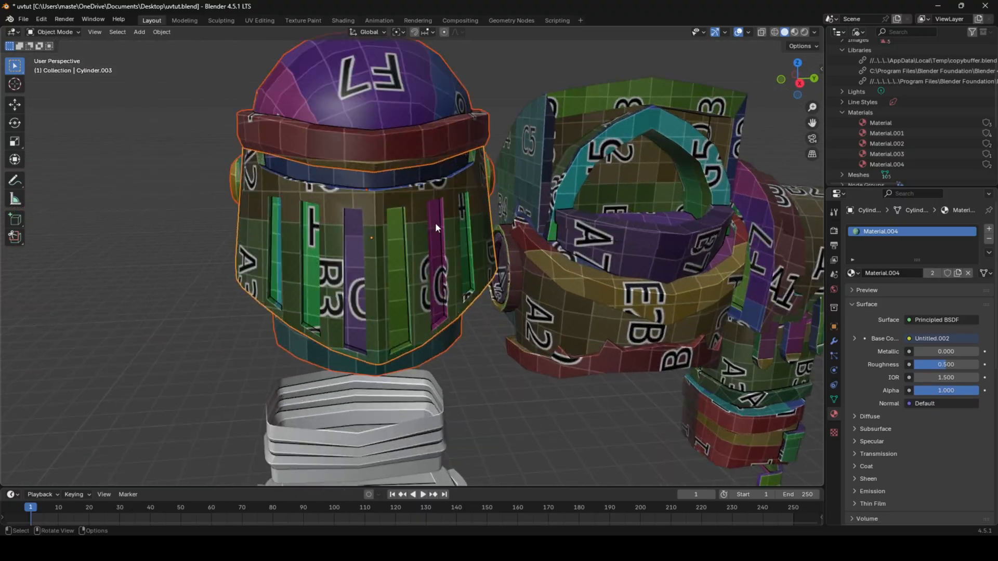
- Assign Material.004 to the ribbed barrel part with the two round tubes
{"action": "scroll", "coordinate": [517, 344], "scroll_direction": "down", "scroll_amount": 5}
{"action": "middle_click_drag", "start_coordinate": [491, 291], "coordinate": [327, 267]}
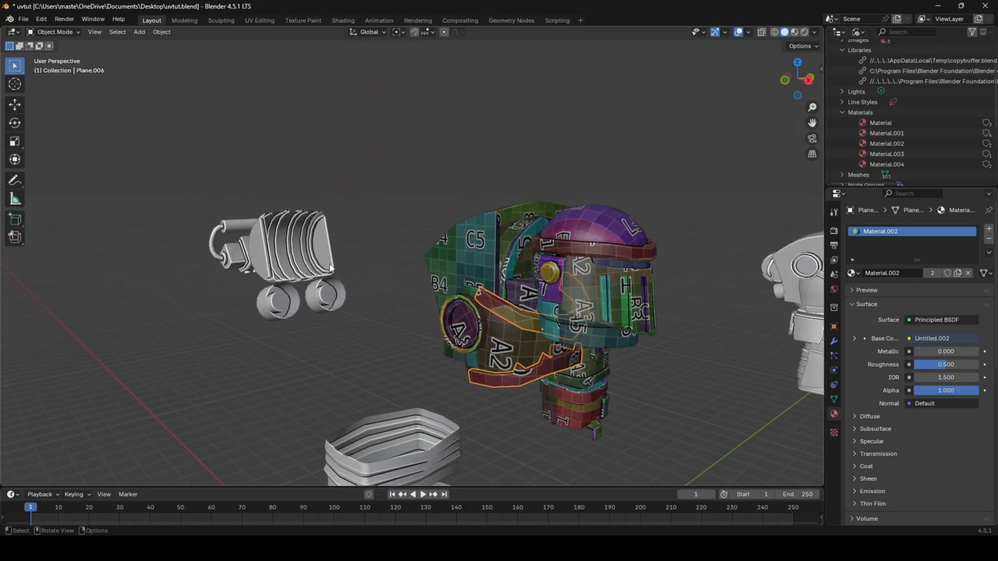
{"action": "left_click", "coordinate": [327, 268]}
{"action": "left_click", "coordinate": [853, 274]}
{"action": "left_click", "coordinate": [889, 333]}
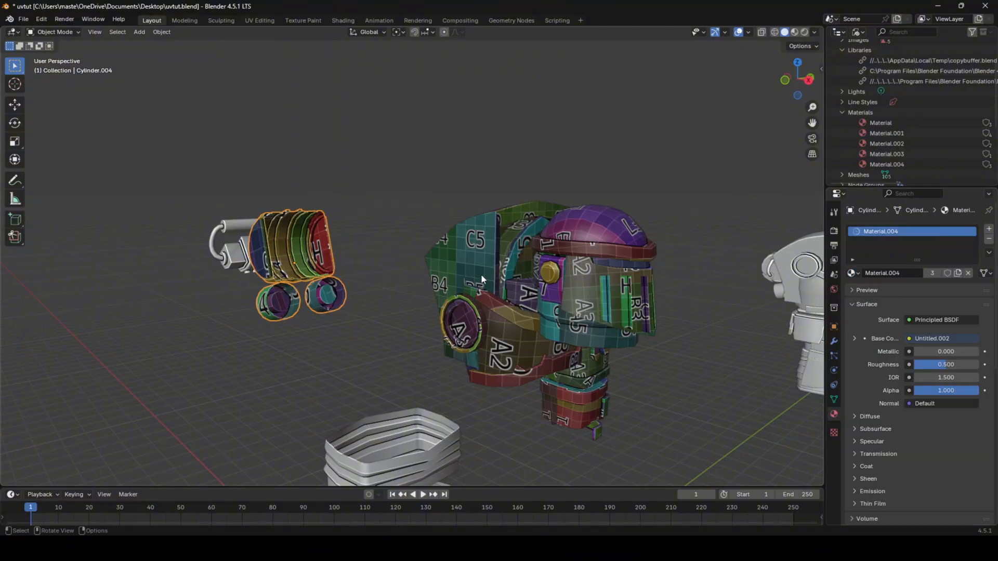
- Mark the edge loops near both ends of the ribbed barrel as seams and unwrap its whole mesh
{"action": "key", "text": "KP_Decimal"}
{"action": "key", "text": "Tab"}
{"action": "middle_click_drag", "start_coordinate": [406, 237], "coordinate": [546, 284]}
{"action": "left_click", "coordinate": [392, 244]}
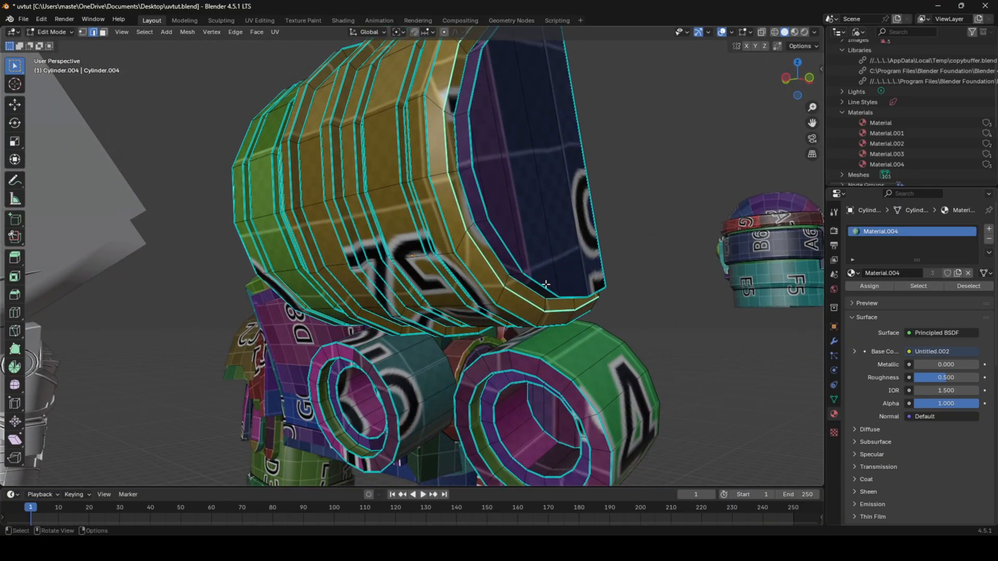
{"action": "mouse_move", "coordinate": [399, 283]}
{"action": "middle_mouse_down"}
{"action": "mouse_move", "coordinate": [426, 291]}
{"action": "mouse_move", "coordinate": [394, 276]}
{"action": "middle_mouse_up"}
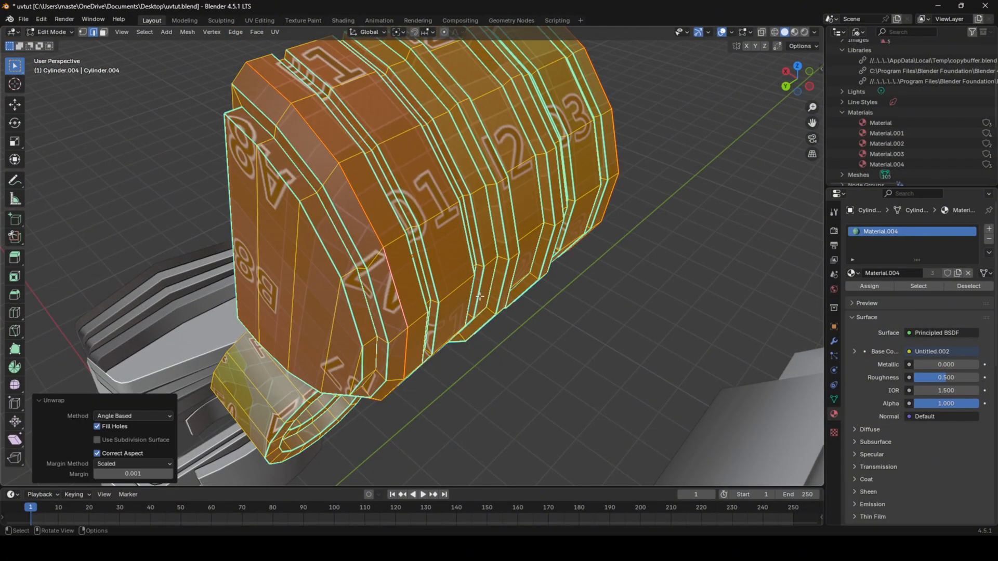
- Examine the checker pattern along the ribs of the unwrapped barrel
{"action": "middle_click_drag", "start_coordinate": [364, 234], "coordinate": [387, 246]}
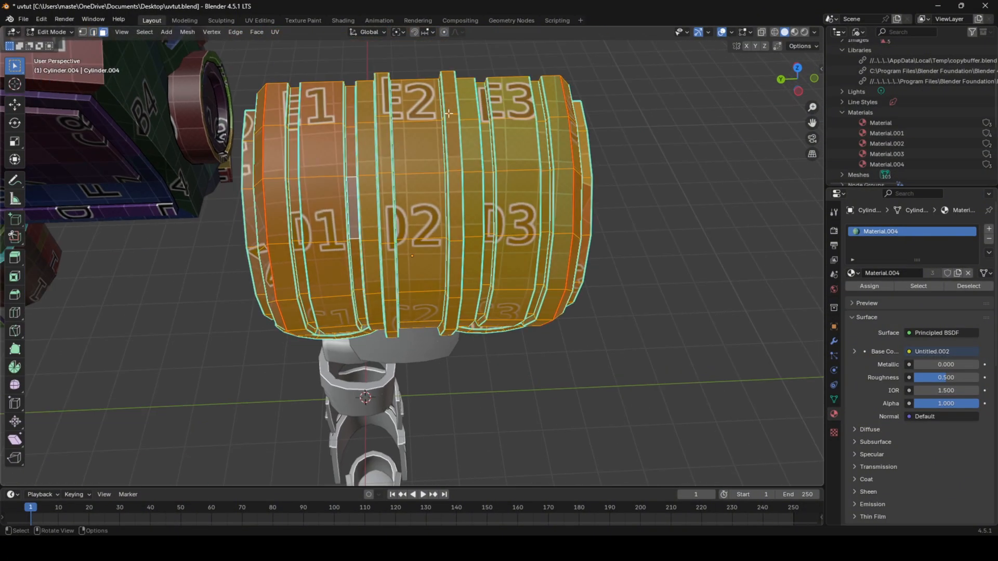
{"action": "left_click_drag", "start_coordinate": [440, 262], "coordinate": [530, 240]}
{"action": "left_click", "coordinate": [508, 282], "text": "ctrl+shift"}
{"action": "left_click", "coordinate": [541, 256]}
{"action": "middle_click_drag", "start_coordinate": [507, 281], "coordinate": [398, 301]}
{"action": "key", "text": "Tab"}
{"action": "key", "text": "Tab"}
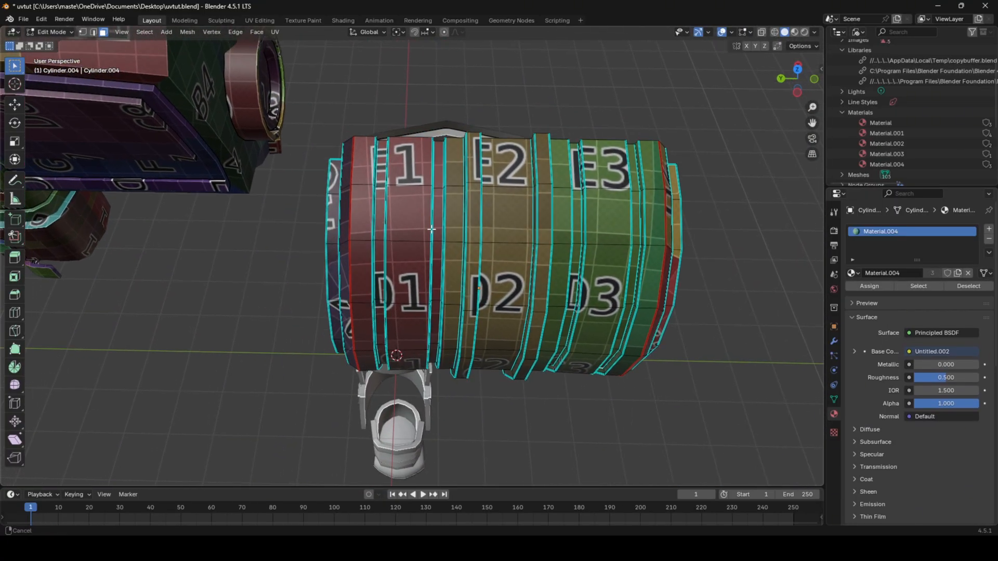
- Mark the edge loops bordering the barrel's recessed grooves as seams and unwrap the whole mesh
{"action": "scroll", "coordinate": [410, 229], "scroll_direction": "up", "scroll_amount": 3}
{"action": "key", "text": "2"}
{"action": "key", "text": "alt+a"}
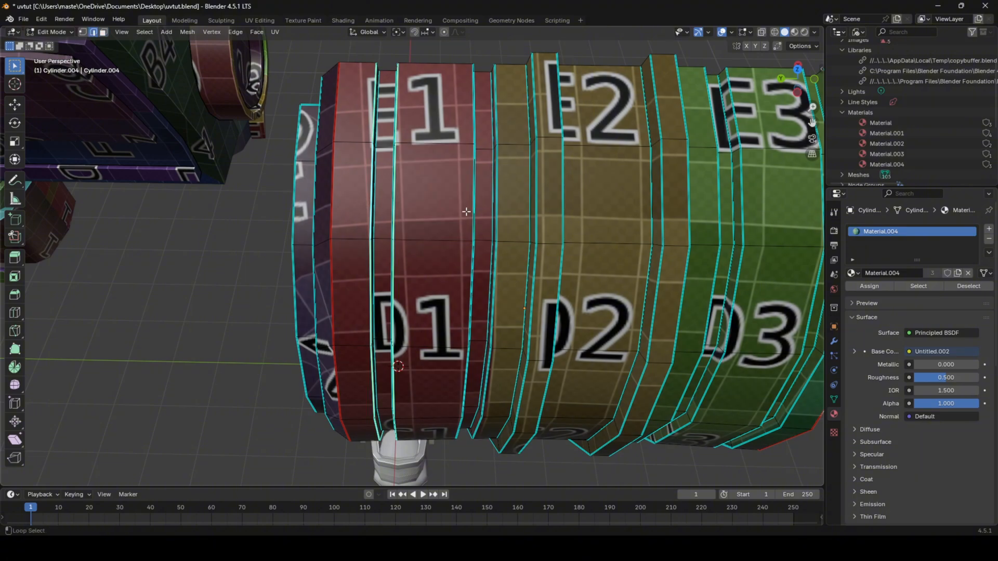
{"action": "middle_click_drag", "start_coordinate": [504, 207], "coordinate": [452, 210], "text": "shift"}
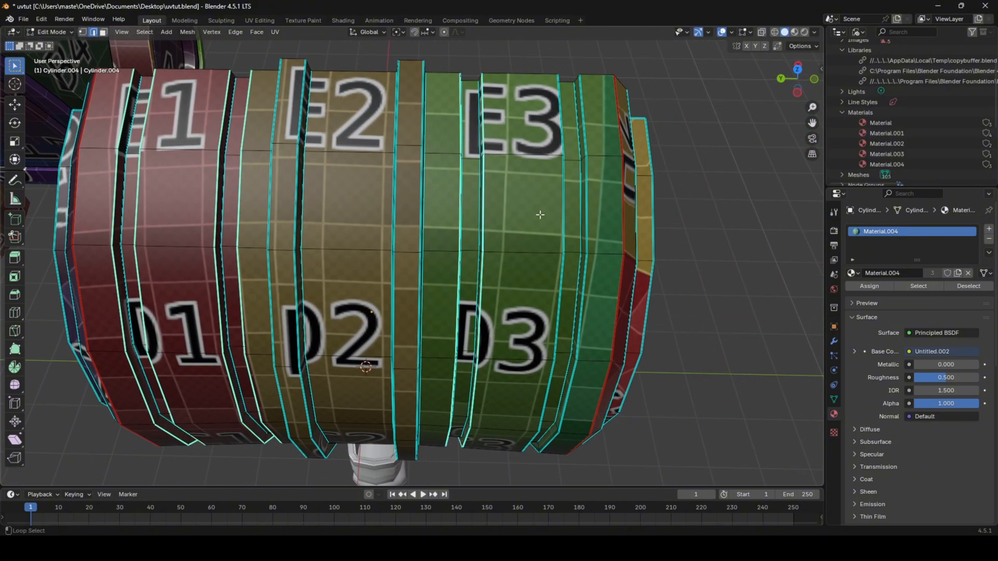
{"action": "key", "text": "a"}
{"action": "key", "text": "u"}
{"action": "left_click", "coordinate": [649, 259]}
- Check the checker pattern around the barrel and select the face loops inside its recessed grooves
{"action": "key", "text": "Tab"}
{"action": "scroll", "coordinate": [598, 255], "scroll_direction": "down", "scroll_amount": 3}
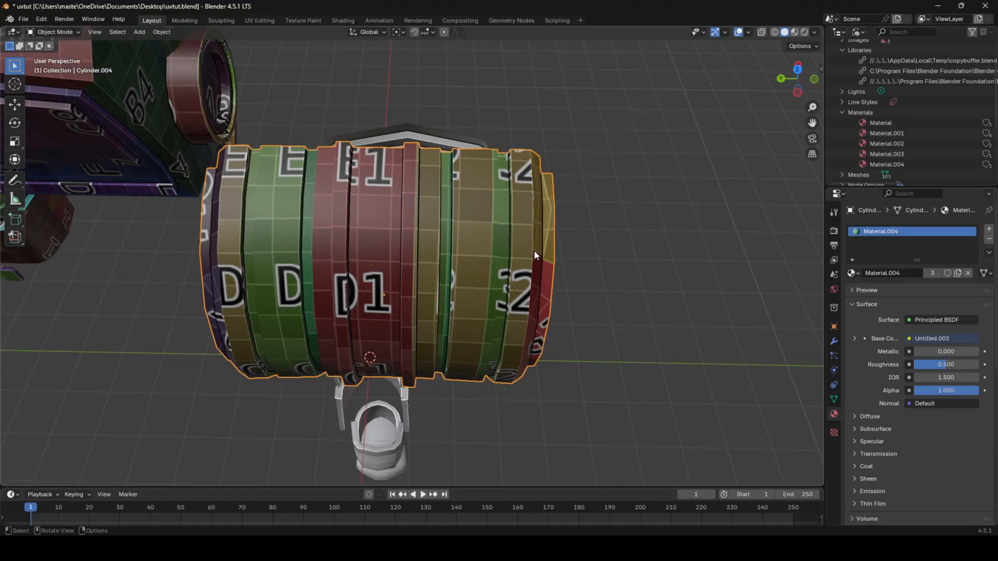
{"action": "middle_click_drag", "start_coordinate": [535, 251], "coordinate": [348, 223]}
{"action": "middle_click_drag", "start_coordinate": [476, 325], "coordinate": [451, 314]}
{"action": "middle_click_drag", "start_coordinate": [500, 360], "coordinate": [519, 271]}
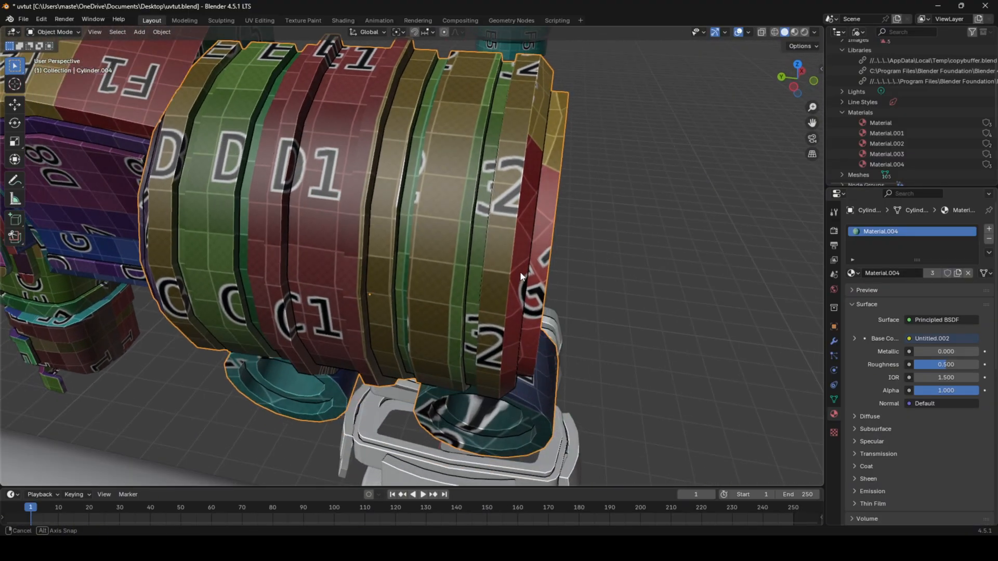
{"action": "key", "text": "Tab"}
{"action": "left_click", "coordinate": [473, 300], "text": "alt"}
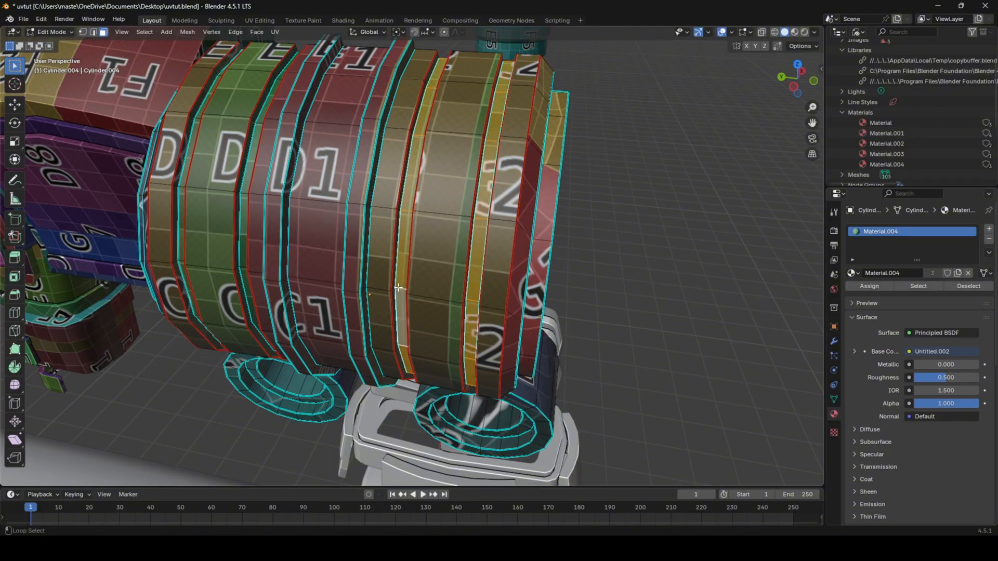
{"action": "middle_click_drag", "start_coordinate": [399, 288], "coordinate": [354, 323]}
{"action": "middle_click_drag", "start_coordinate": [422, 291], "coordinate": [520, 236]}
- Mark the outline loop of the barrel's raised flat end plate as a seam and unwrap the whole mesh
{"action": "key", "text": "Tab"}
{"action": "key", "text": "Tab"}
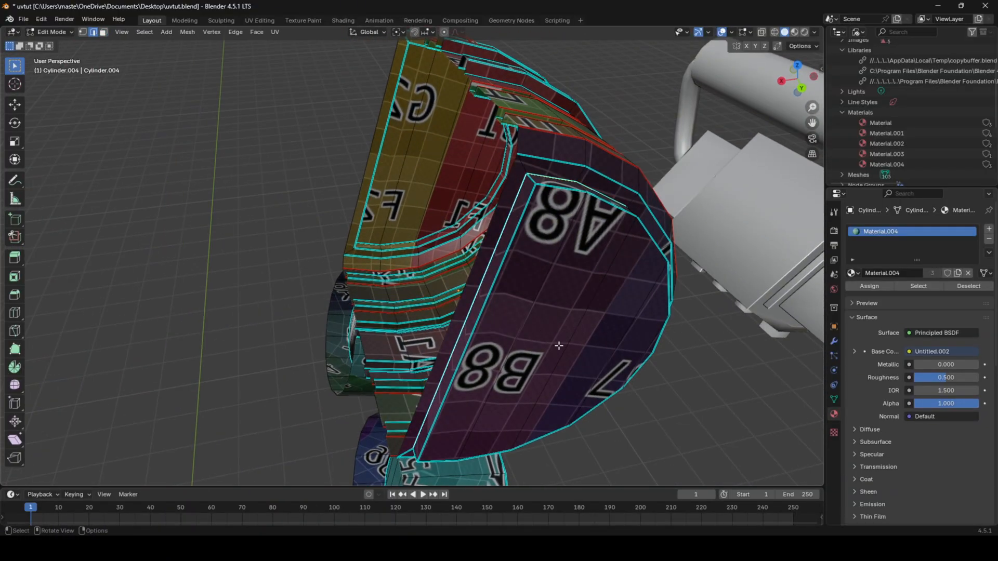
{"action": "right_click", "coordinate": [568, 317]}
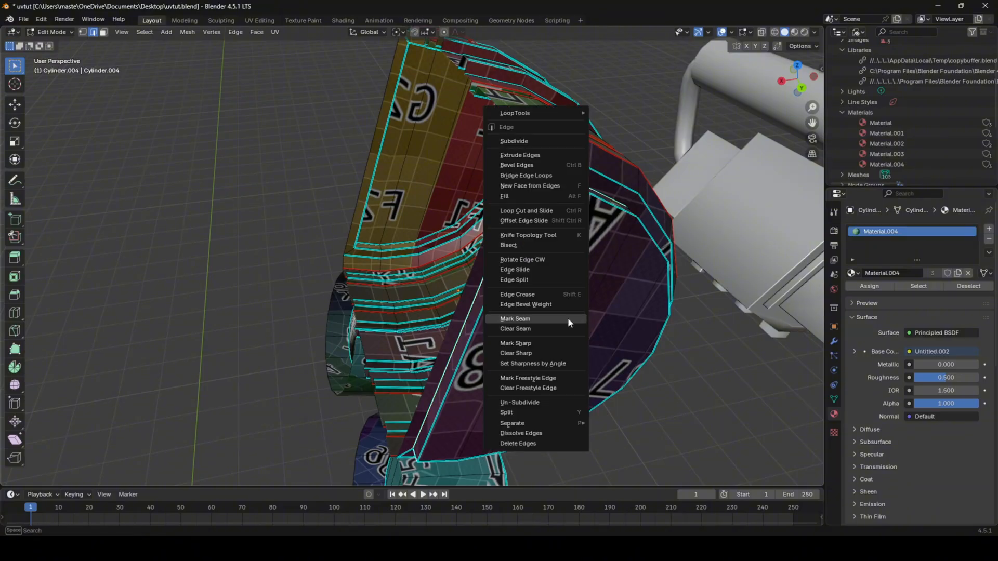
{"action": "left_click", "coordinate": [568, 317]}
{"action": "key", "text": "a"}
{"action": "key", "text": "u"}
{"action": "left_click", "coordinate": [568, 317]}
- Mark the remaining selected edges around the barrel's end section as seams and unwrap the mesh again
{"action": "key", "text": "Tab"}
{"action": "middle_click_drag", "start_coordinate": [568, 317], "coordinate": [339, 264]}
{"action": "key", "text": "Tab"}
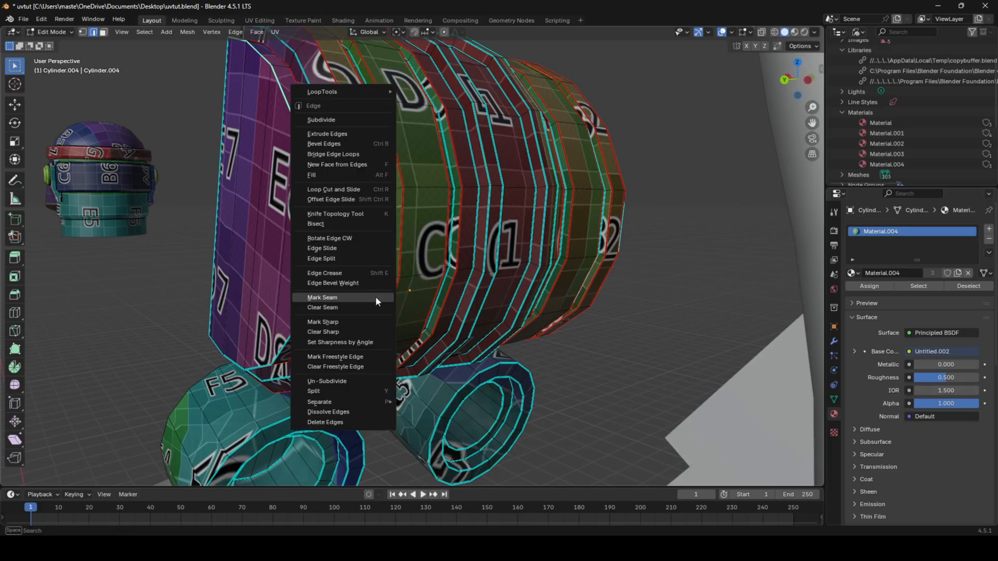
{"action": "left_click", "coordinate": [376, 296]}
{"action": "key", "text": "a"}
{"action": "key", "text": "u"}
{"action": "left_click", "coordinate": [372, 303]}
- Select the faces of the barrel's flat end plate and examine the seams and checker pattern around both ends
{"action": "key", "text": "Tab"}
{"action": "middle_click_drag", "start_coordinate": [373, 304], "coordinate": [516, 259]}
{"action": "key", "text": "Tab"}
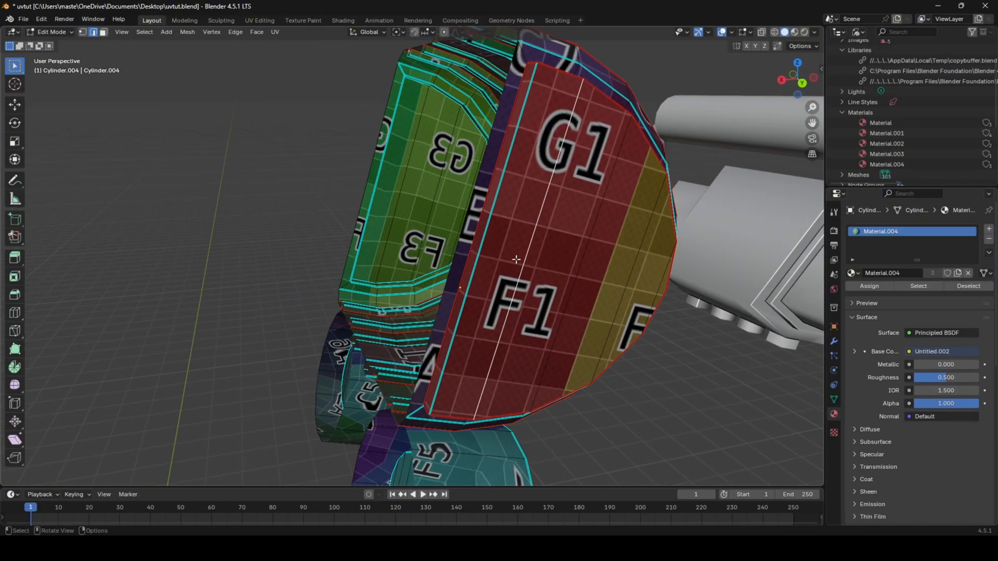
{"action": "key", "text": "3"}
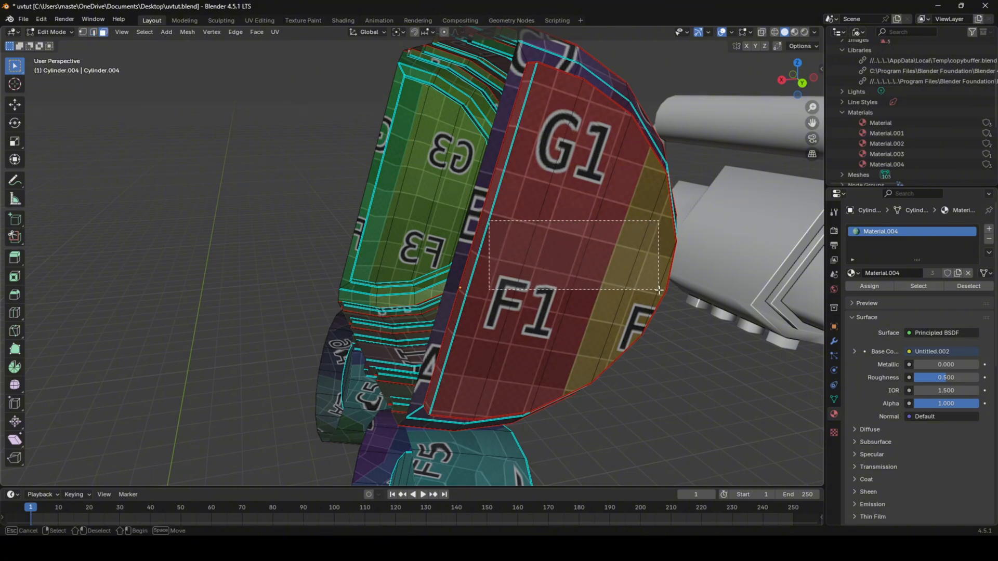
{"action": "left_click_drag", "start_coordinate": [659, 290], "coordinate": [659, 290]}
{"action": "key", "text": "ctrl+l"}
{"action": "middle_click_drag", "start_coordinate": [493, 236], "coordinate": [462, 288]}
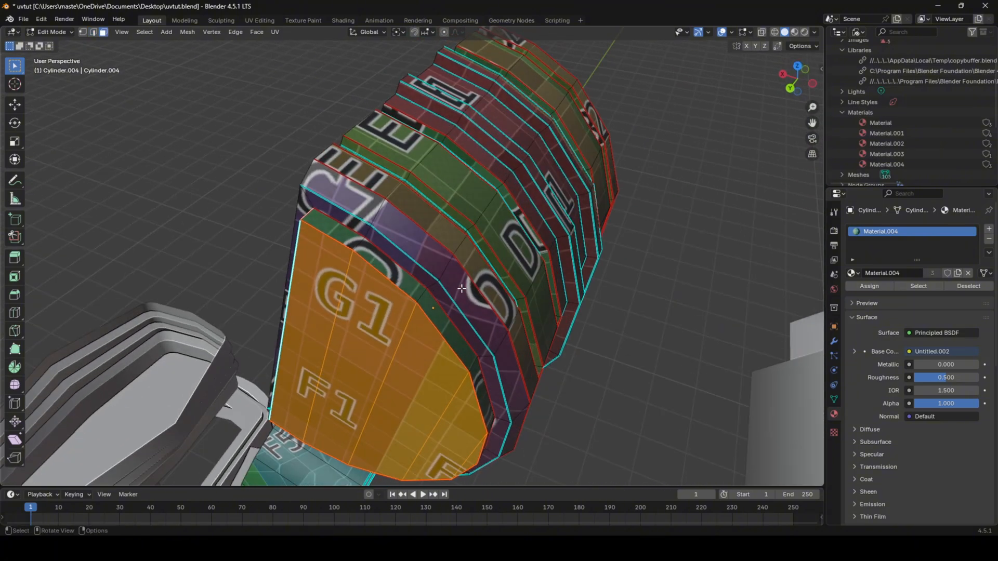
{"action": "middle_click_drag", "start_coordinate": [356, 242], "coordinate": [389, 305]}
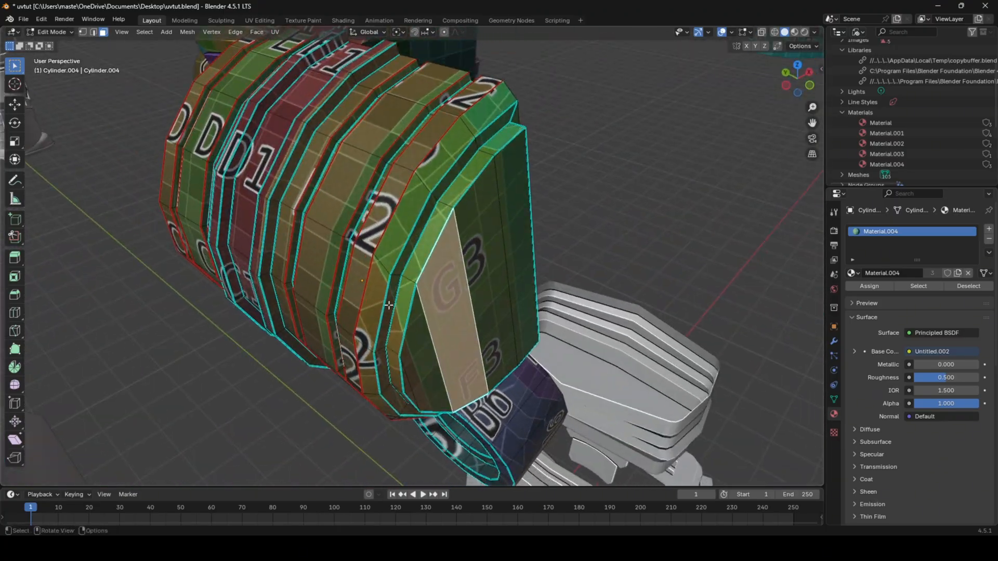
- Mark the two edge loops around the rim of the barrel's opposite flat end plate as seams and unwrap the whole mesh
{"action": "scroll", "coordinate": [415, 286], "scroll_direction": "up", "scroll_amount": 3}
{"action": "key", "text": "2"}
{"action": "left_click", "coordinate": [418, 223], "text": "alt"}
{"action": "left_click", "coordinate": [439, 228], "text": "alt+shift"}
{"action": "right_click", "coordinate": [566, 289]}
{"action": "left_click", "coordinate": [565, 288]}
{"action": "scroll", "coordinate": [547, 293], "scroll_direction": "down", "scroll_amount": 1}
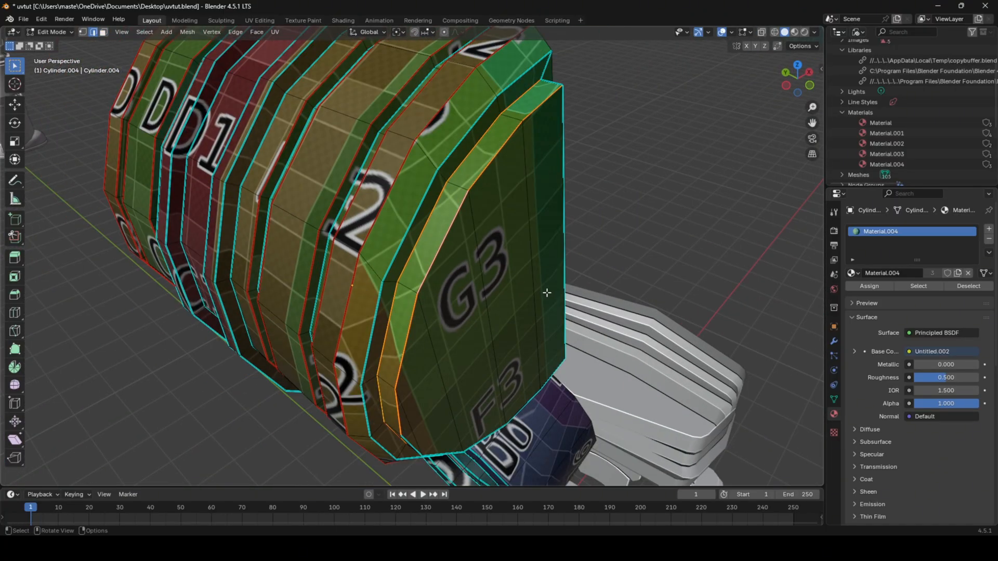
{"action": "middle_click_drag", "start_coordinate": [547, 293], "coordinate": [419, 263]}
{"action": "middle_click_drag", "start_coordinate": [441, 334], "coordinate": [539, 335]}
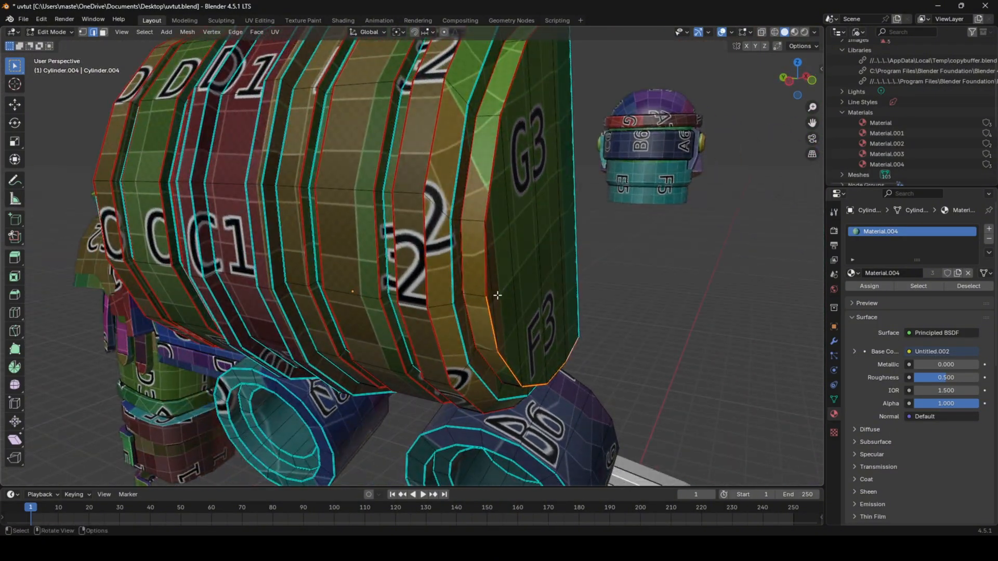
{"action": "key", "text": "a"}
{"action": "key", "text": "u"}
{"action": "left_click", "coordinate": [521, 299]}
{"action": "key", "text": "Tab"}
- Mark the outer rim edge loops of both round rings below the barrel as seams and unwrap the whole mesh
{"action": "middle_click_drag", "start_coordinate": [521, 301], "coordinate": [644, 117]}
{"action": "scroll", "coordinate": [530, 244], "scroll_direction": "up", "scroll_amount": 1}
{"action": "key", "text": "Tab"}
{"action": "key", "text": "alt+a"}
{"action": "left_click", "coordinate": [507, 307], "text": "alt"}
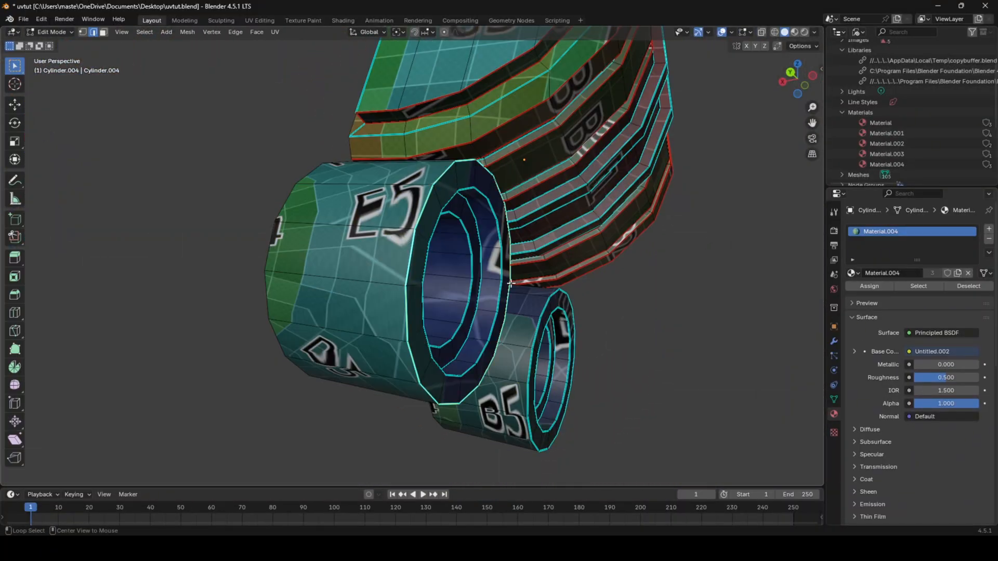
{"action": "middle_click_drag", "start_coordinate": [506, 307], "coordinate": [421, 244]}
{"action": "left_click", "coordinate": [577, 361], "text": "alt+shift"}
{"action": "right_click", "coordinate": [583, 340]}
{"action": "left_click", "coordinate": [583, 338]}
{"action": "key", "text": "a"}
{"action": "key", "text": "u"}
{"action": "left_click", "coordinate": [580, 339]}
{"action": "middle_click_drag", "start_coordinate": [575, 342], "coordinate": [517, 324]}
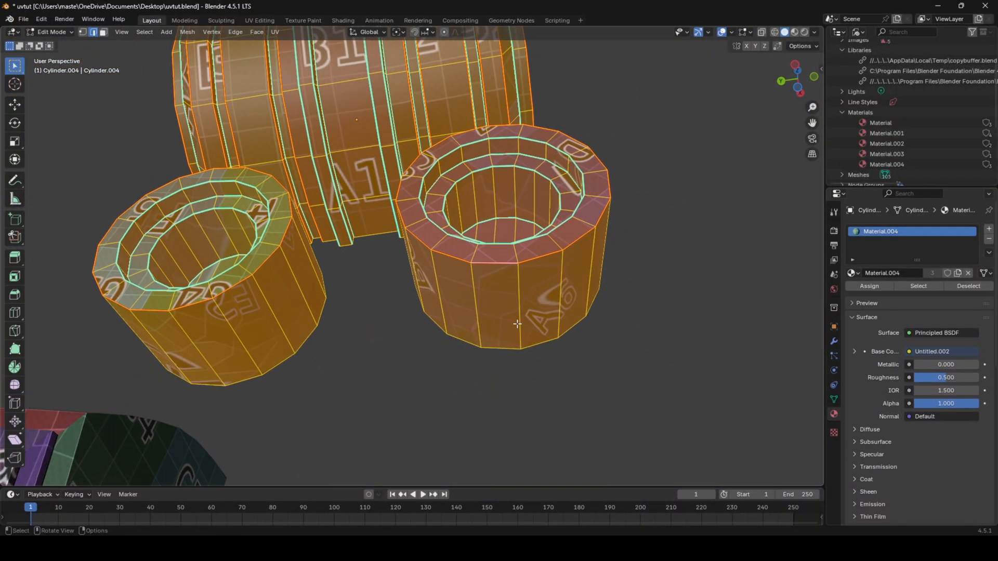
- Mark an edge across each ring's outer wall as a seam and unwrap the mesh again
{"action": "middle_click_drag", "start_coordinate": [435, 283], "coordinate": [442, 363]}
{"action": "left_click", "coordinate": [454, 318]}
{"action": "key", "text": "a"}
{"action": "key", "text": "u"}
{"action": "left_click", "coordinate": [417, 356]}
{"action": "key", "text": "Tab"}
- Mark the edge loops bordering the inner stepped band of both rings as seams and unwrap the whole mesh
{"action": "key", "text": "Tab"}
{"action": "left_click", "coordinate": [337, 328]}
{"action": "middle_click_drag", "start_coordinate": [339, 325], "coordinate": [366, 273]}
{"action": "scroll", "coordinate": [367, 281], "scroll_direction": "up", "scroll_amount": 2}
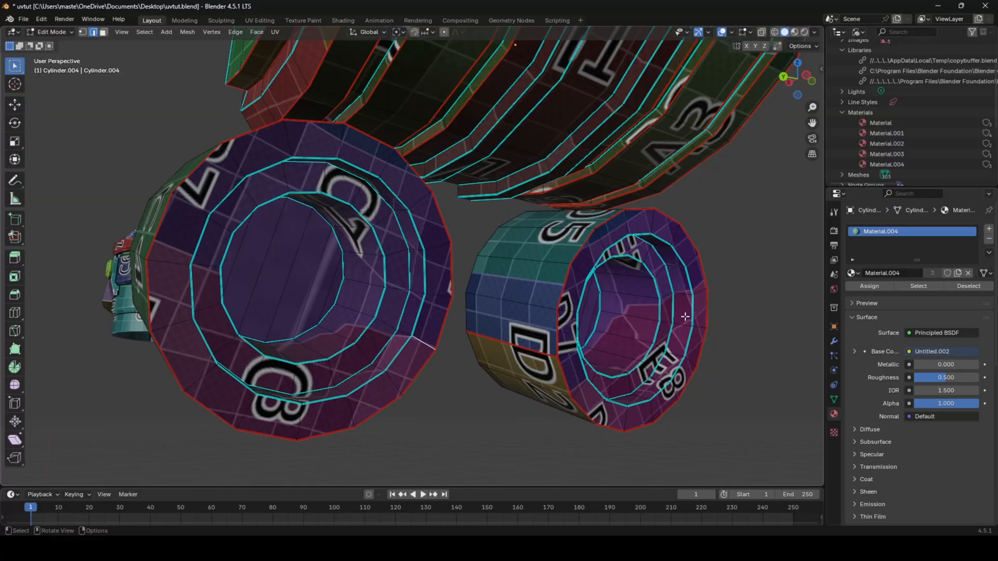
{"action": "middle_click_drag", "start_coordinate": [332, 275], "coordinate": [533, 406]}
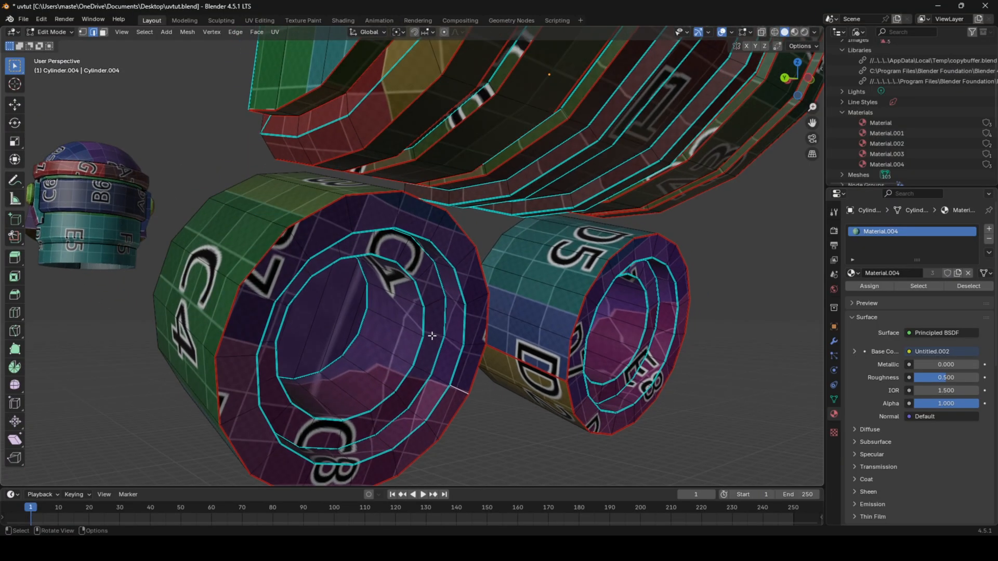
{"action": "right_click", "coordinate": [636, 336]}
{"action": "left_click", "coordinate": [653, 340]}
{"action": "key", "text": "a"}
{"action": "key", "text": "u"}
{"action": "key", "text": "Tab"}
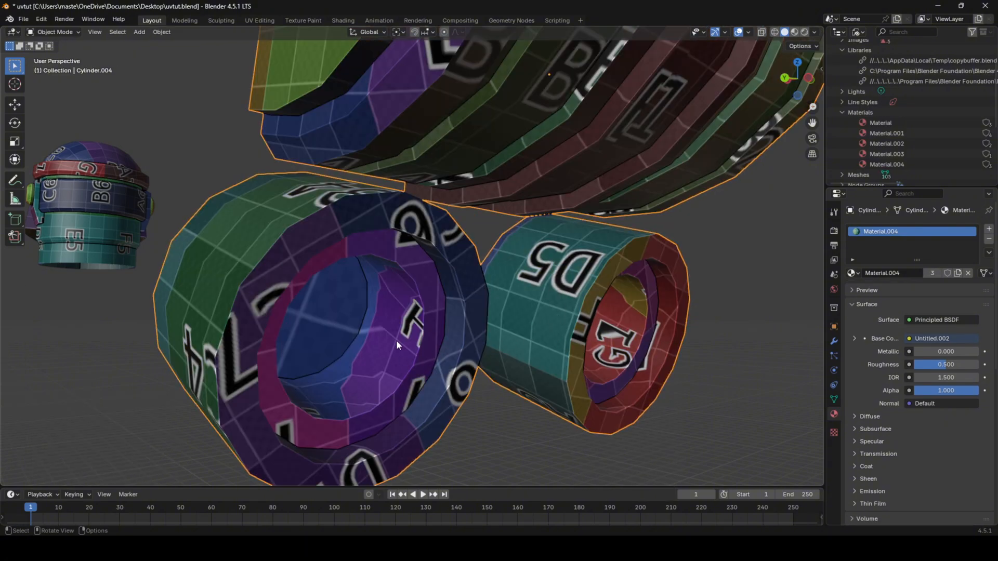
{"action": "middle_click_drag", "start_coordinate": [396, 339], "coordinate": [352, 314]}
- Mark the edge loop around the floor of the first ring's hole as a seam
{"action": "key", "text": "Tab"}
{"action": "middle_click_drag", "start_coordinate": [345, 309], "coordinate": [304, 286]}
{"action": "scroll", "coordinate": [258, 341], "scroll_direction": "up", "scroll_amount": 2}
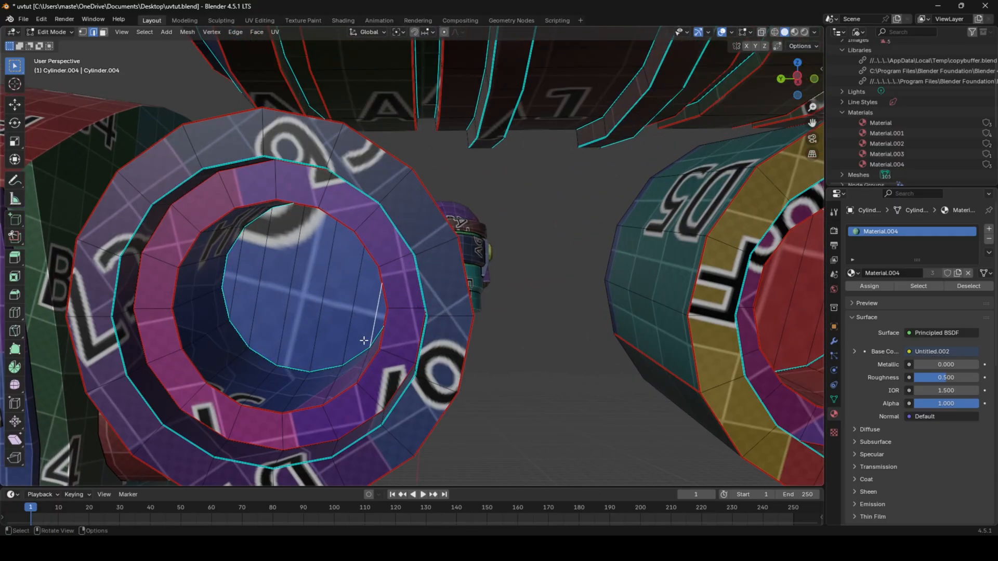
{"action": "left_click", "coordinate": [334, 367], "text": "alt"}
{"action": "middle_click_drag", "start_coordinate": [335, 365], "coordinate": [367, 337]}
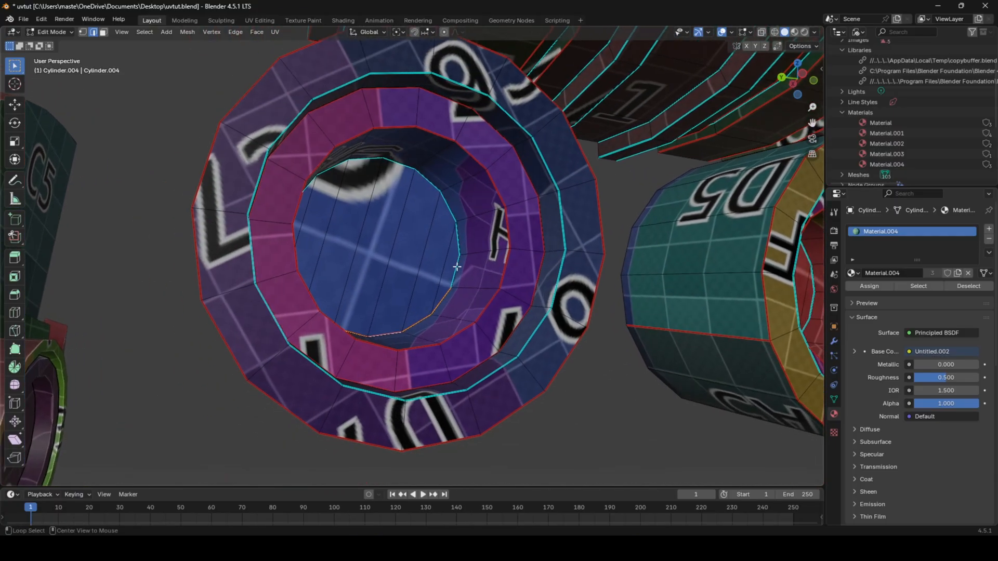
{"action": "left_click", "coordinate": [449, 208], "text": "alt"}
{"action": "right_click", "coordinate": [437, 223]}
{"action": "left_click", "coordinate": [437, 224]}
{"action": "middle_click_drag", "start_coordinate": [438, 224], "coordinate": [357, 222]}
{"action": "left_click", "coordinate": [231, 235], "text": "alt"}
{"action": "right_click", "coordinate": [230, 235]}
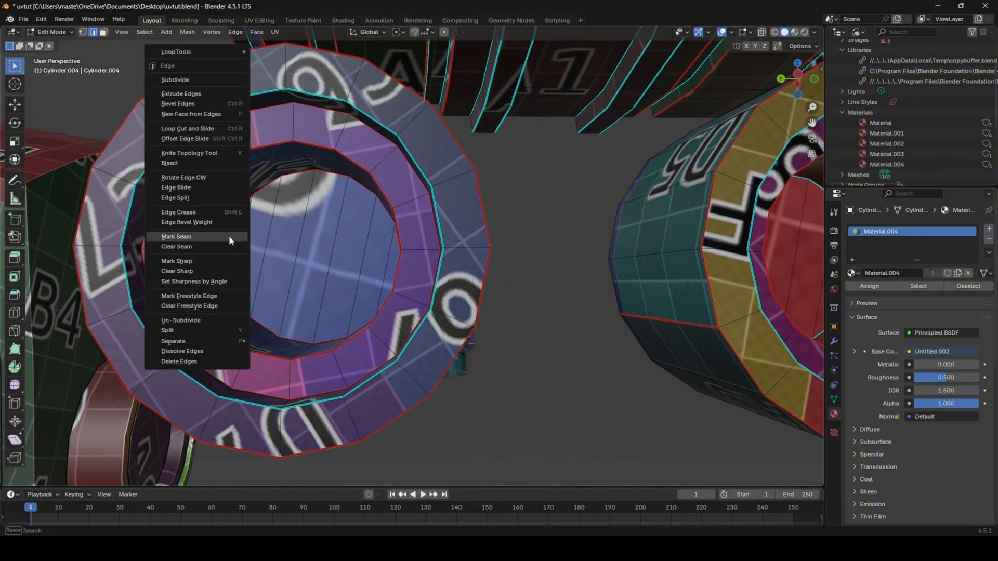
{"action": "left_click", "coordinate": [229, 236]}
- Mark the edge loop around the floor of the second ring's hole as a seam and unwrap the whole mesh
{"action": "middle_click_drag", "start_coordinate": [496, 261], "coordinate": [239, 264]}
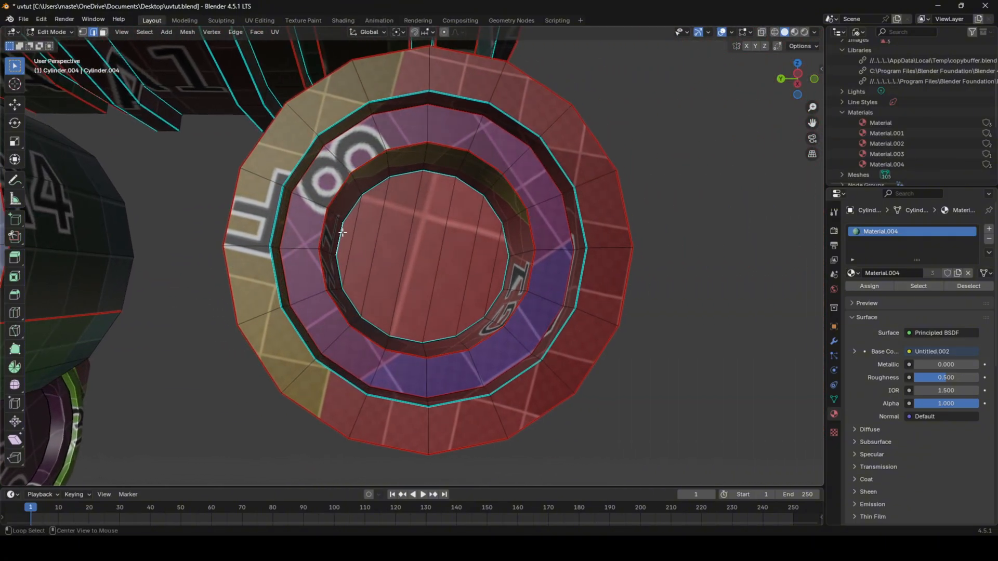
{"action": "left_click", "coordinate": [340, 277], "text": "alt"}
{"action": "right_click", "coordinate": [382, 283]}
{"action": "left_click", "coordinate": [382, 283]}
{"action": "left_click", "coordinate": [507, 268], "text": "alt"}
{"action": "right_click", "coordinate": [507, 268]}
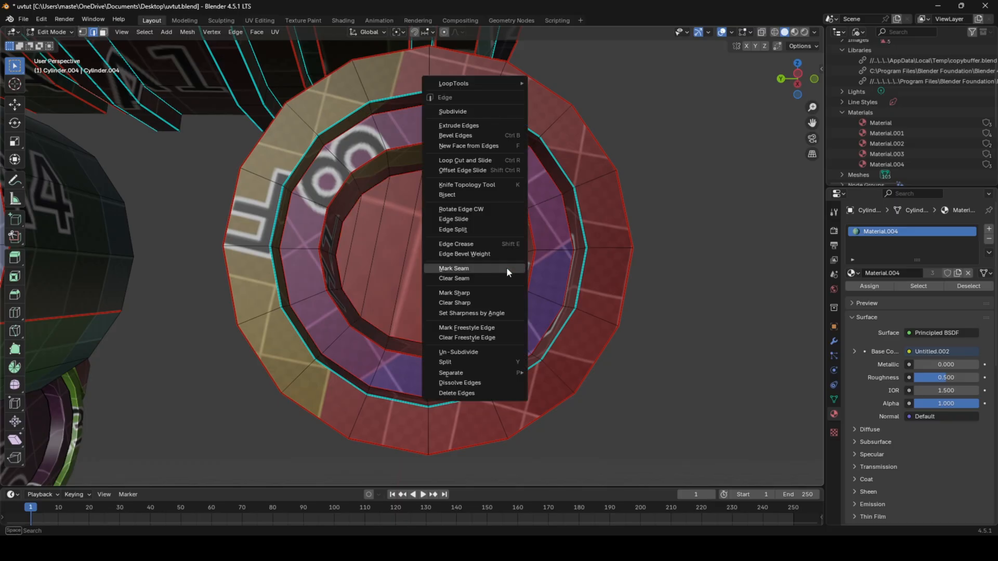
{"action": "left_click", "coordinate": [506, 269]}
{"action": "key", "text": "a"}
{"action": "key", "text": "u"}
{"action": "left_click", "coordinate": [509, 274]}
{"action": "key", "text": "Tab"}
{"action": "middle_click_drag", "start_coordinate": [509, 273], "coordinate": [520, 288]}
- Mark cut edges across the walls of both rings as seams and unwrap the whole mesh
{"action": "key", "text": "Tab"}
{"action": "left_click", "coordinate": [579, 318]}
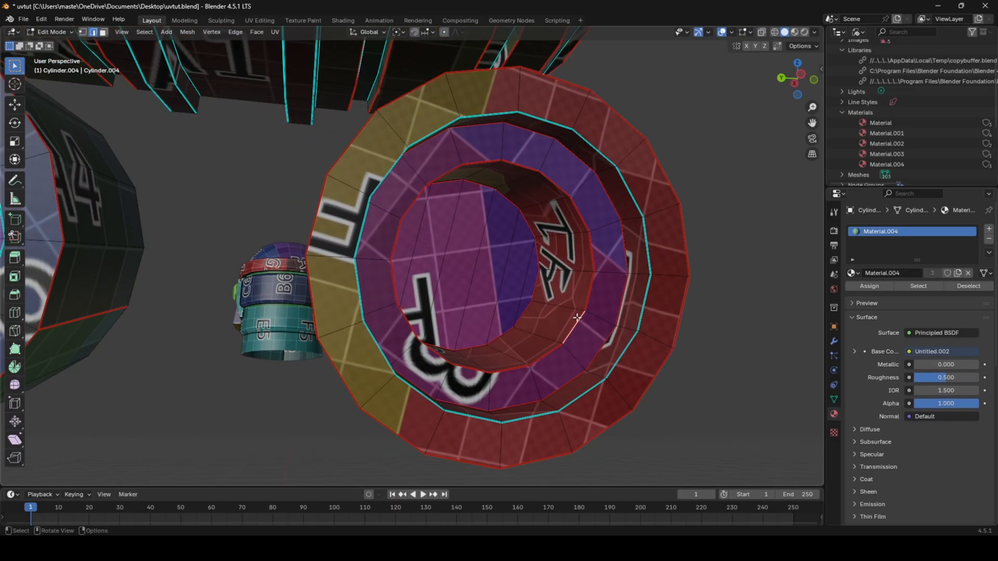
{"action": "middle_click_drag", "start_coordinate": [579, 319], "coordinate": [500, 350]}
{"action": "middle_click_drag", "start_coordinate": [342, 343], "coordinate": [321, 286]}
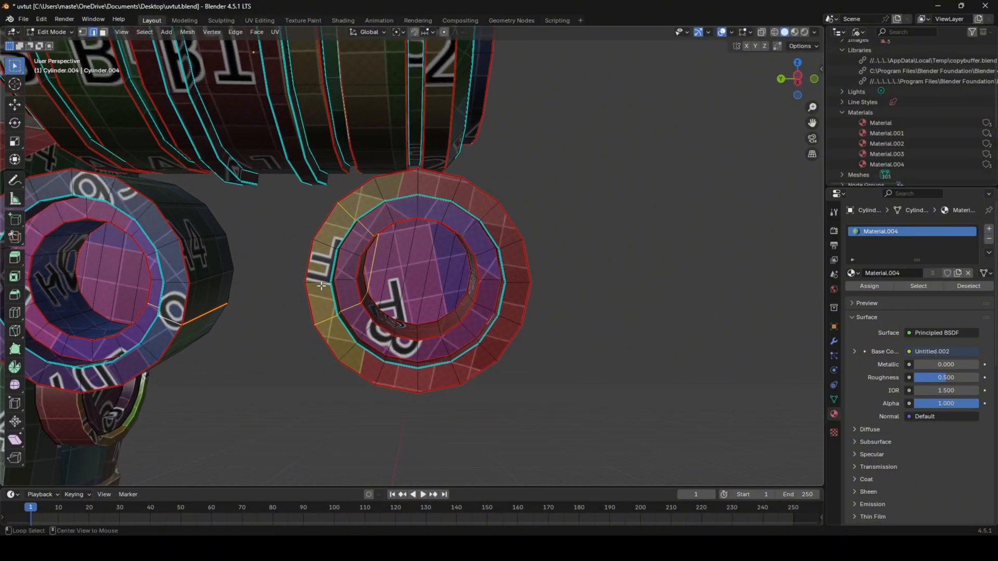
{"action": "left_click", "coordinate": [205, 304], "text": "alt+shift"}
{"action": "right_click", "coordinate": [298, 310]}
{"action": "left_click", "coordinate": [298, 310]}
{"action": "key", "text": "a"}
{"action": "key", "text": "u"}
{"action": "left_click", "coordinate": [298, 311]}
{"action": "key", "text": "Tab"}
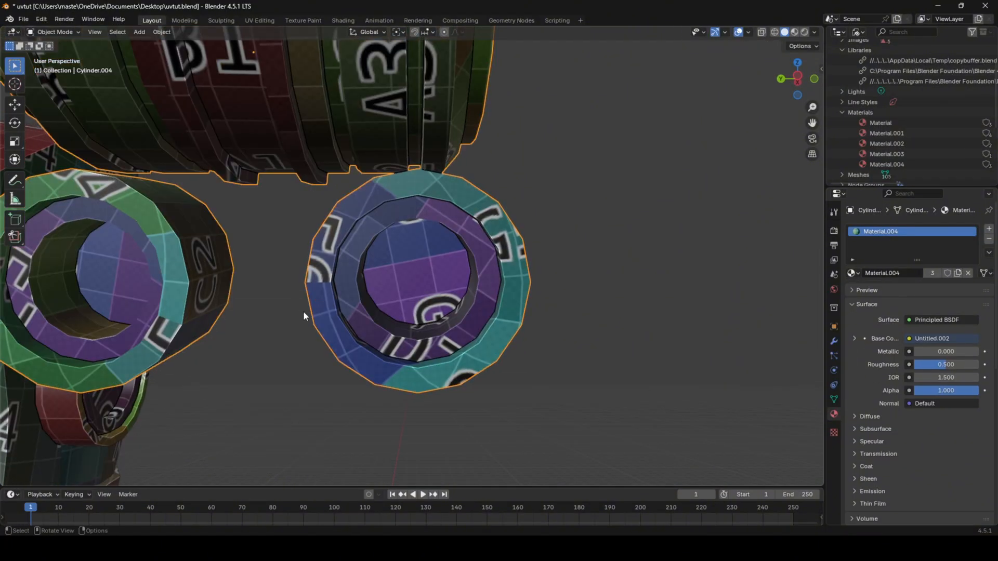
- Mark the edge loop between the first ring's outer face and its recess as a seam and unwrap the mesh
{"action": "middle_click_drag", "start_coordinate": [303, 311], "coordinate": [347, 309]}
{"action": "key", "text": "Tab"}
{"action": "left_click", "coordinate": [329, 270], "text": "alt"}
{"action": "right_click", "coordinate": [432, 302]}
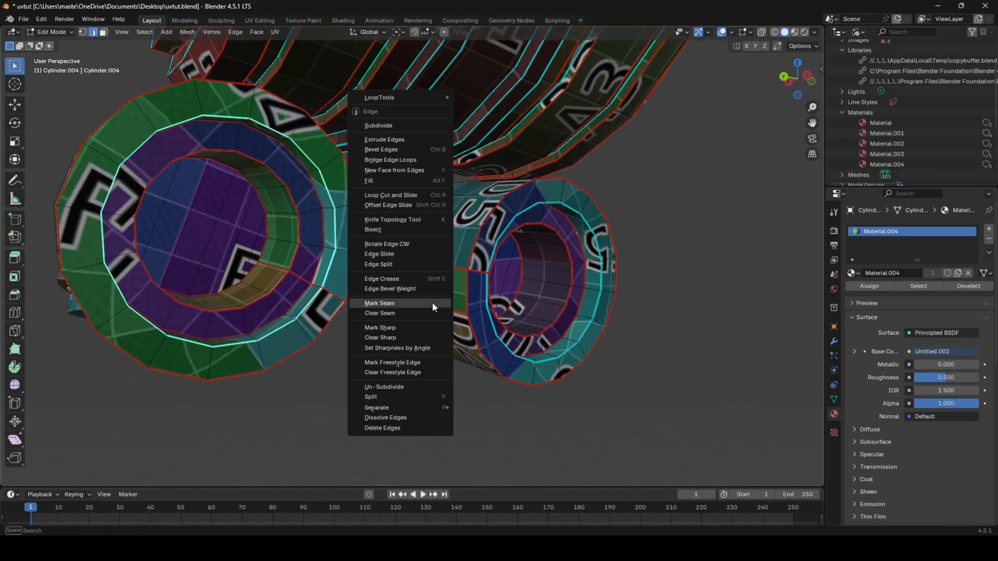
{"action": "left_click", "coordinate": [431, 302]}
{"action": "key", "text": "a"}
{"action": "key", "text": "u"}
{"action": "left_click", "coordinate": [432, 303]}
- Mark the matching recess edge loop on the second ring as a seam and unwrap the whole mesh
{"action": "key", "text": "alt+a"}
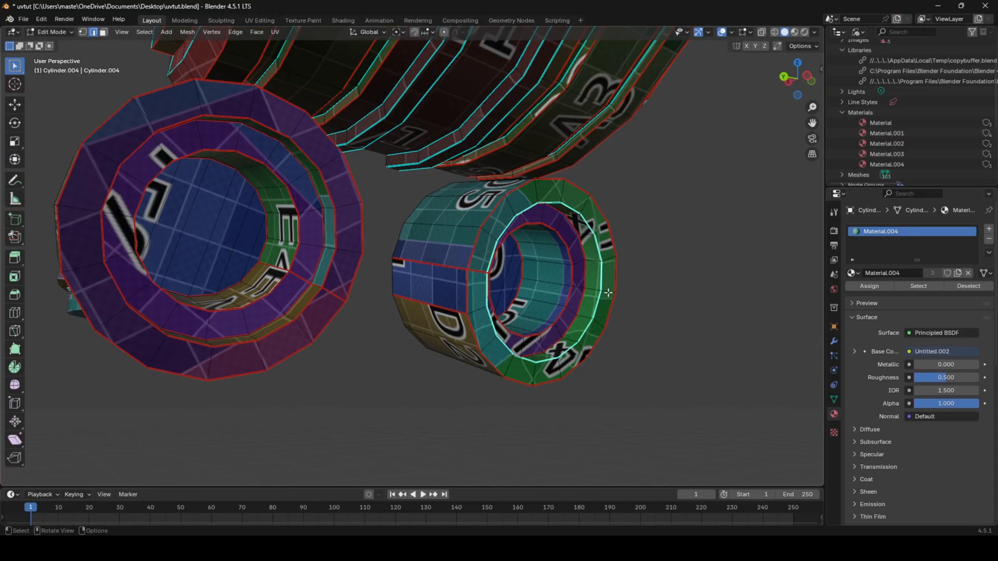
{"action": "right_click", "coordinate": [608, 293]}
{"action": "left_click", "coordinate": [608, 293]}
{"action": "key", "text": "a"}
{"action": "key", "text": "u"}
{"action": "left_click", "coordinate": [607, 294]}
{"action": "key", "text": "Tab"}
{"action": "key", "text": "Tab"}
{"action": "key", "text": "Tab"}
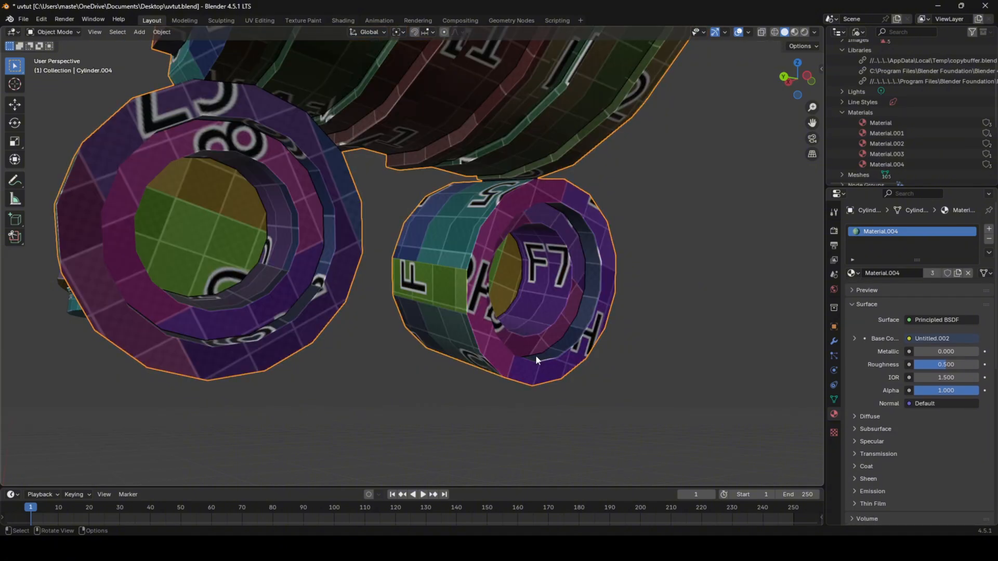
- Assign Material.004 to the grey part with the cylindrical handle beside the barrel
{"action": "scroll", "coordinate": [535, 355], "scroll_direction": "down", "scroll_amount": 8}
{"action": "left_click", "coordinate": [532, 230]}
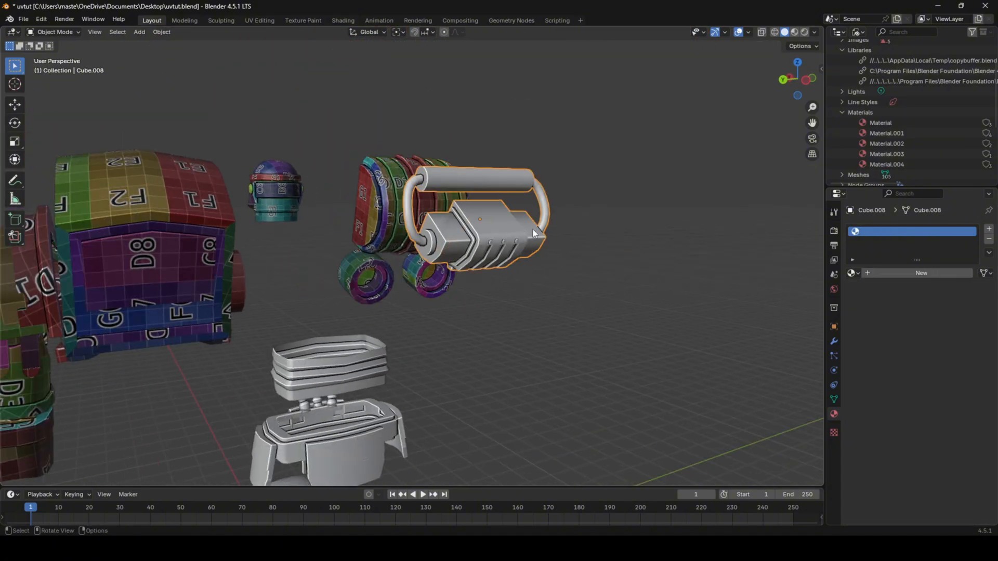
{"action": "left_click", "coordinate": [856, 274]}
{"action": "left_click", "coordinate": [883, 331]}
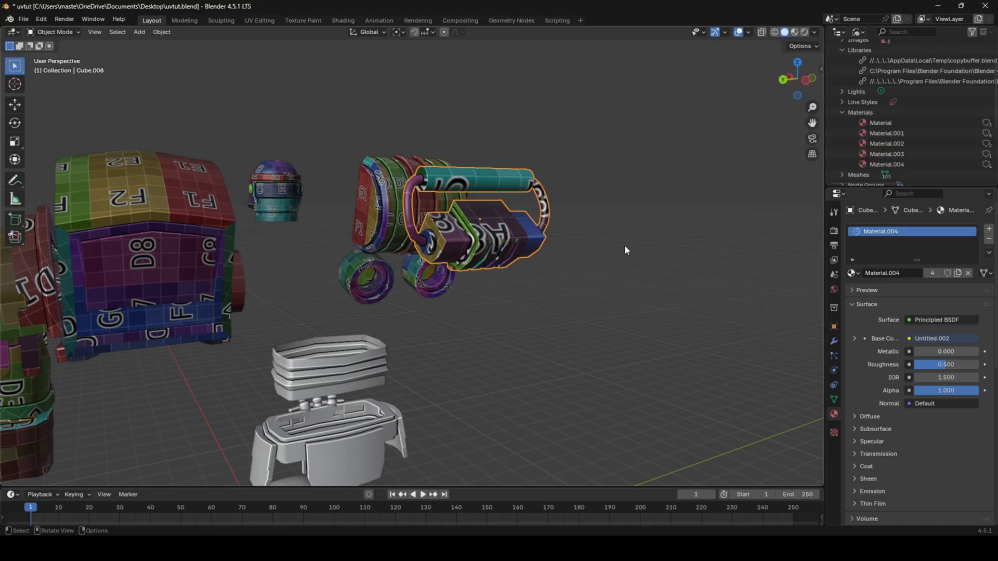
- Mark the edge loops around both ends of the handle's cylinder as seams and unwrap the whole mesh
{"action": "key", "text": "Tab"}
{"action": "key", "text": "KP_Decimal"}
{"action": "middle_click_drag", "start_coordinate": [440, 203], "coordinate": [493, 274]}
{"action": "scroll", "coordinate": [379, 207], "scroll_direction": "up", "scroll_amount": 3}
{"action": "left_click", "coordinate": [422, 224]}
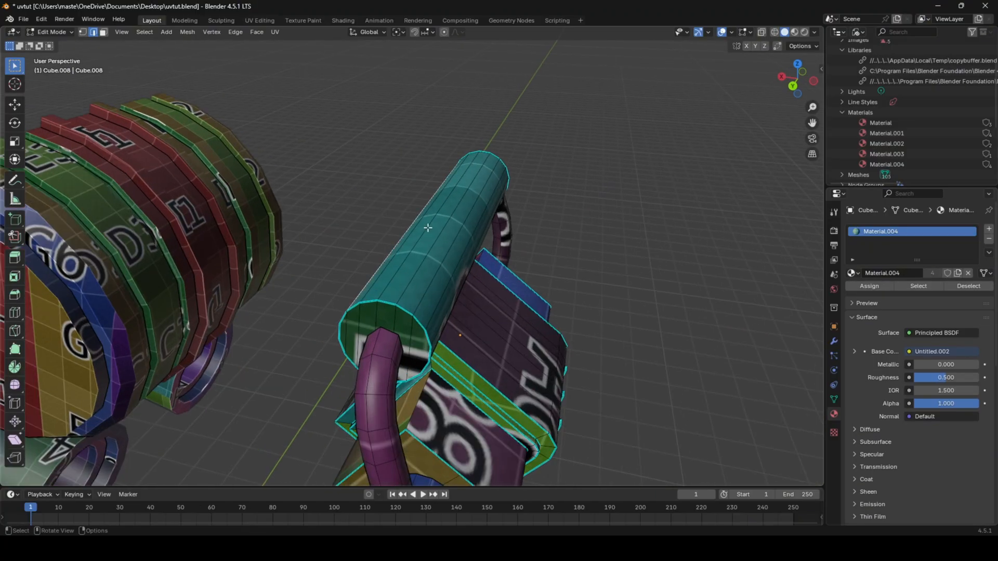
{"action": "middle_click_drag", "start_coordinate": [428, 225], "coordinate": [478, 234]}
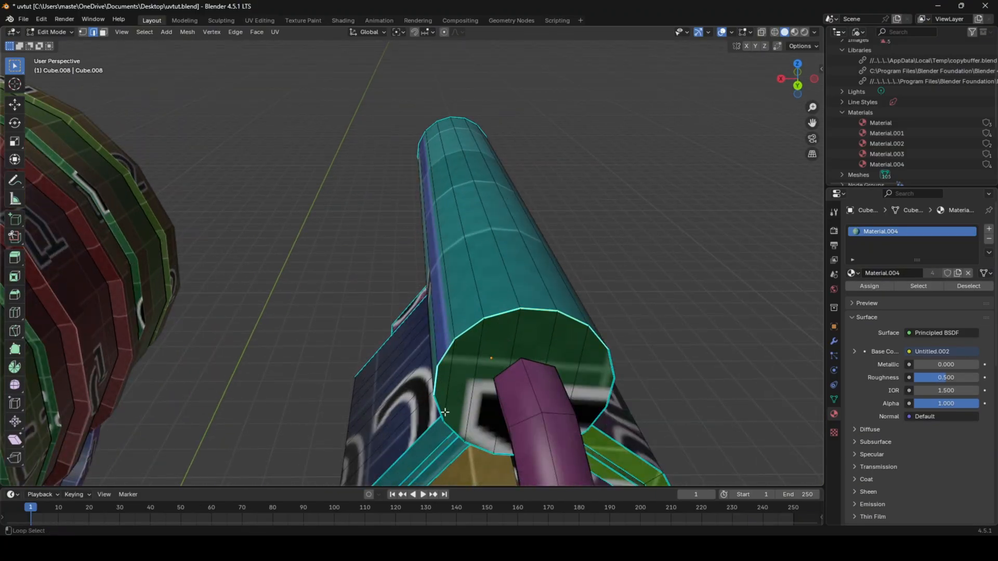
{"action": "middle_click_drag", "start_coordinate": [493, 402], "coordinate": [435, 253]}
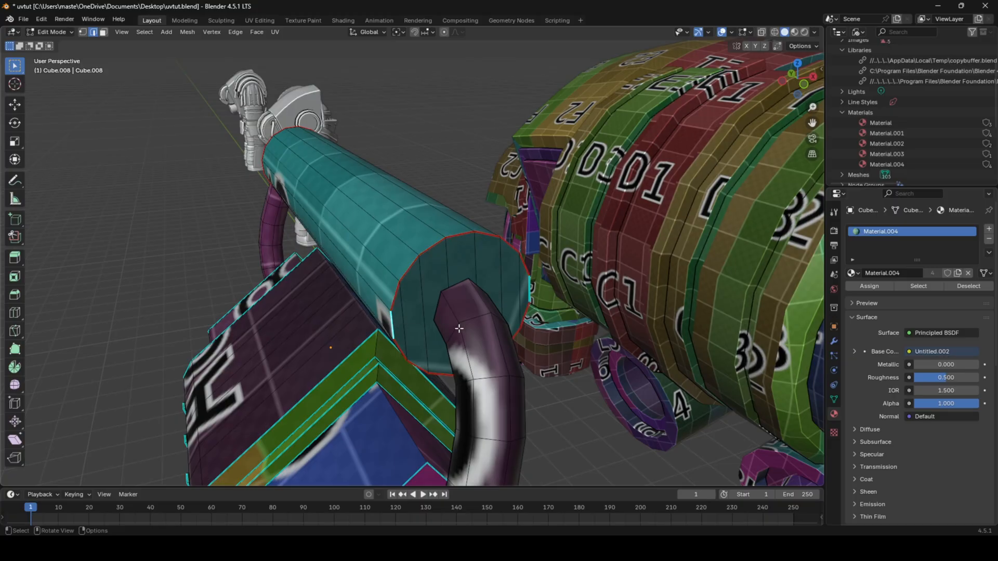
{"action": "key", "text": "a"}
{"action": "key", "text": "u"}
{"action": "left_click", "coordinate": [548, 293]}
{"action": "key", "text": "Tab"}
{"action": "middle_click_drag", "start_coordinate": [547, 293], "coordinate": [624, 260]}
- Mark a lengthwise edge line on the handle's cylinder as a seam and unwrap the mesh again
{"action": "key", "text": "Tab"}
{"action": "left_click", "coordinate": [399, 239]}
{"action": "left_click", "coordinate": [408, 229]}
{"action": "scroll", "coordinate": [634, 262], "scroll_direction": "down", "scroll_amount": 4}
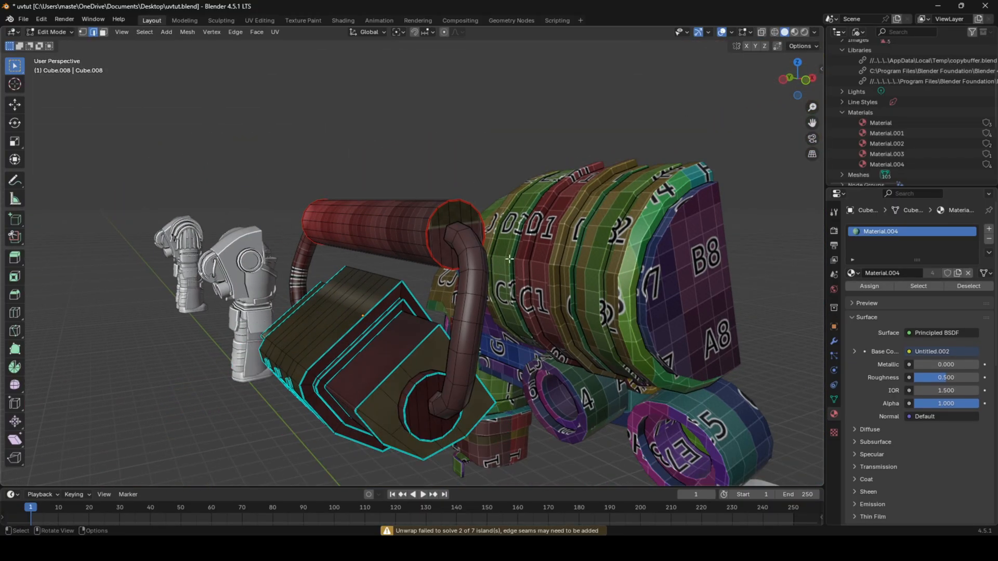
{"action": "middle_click_drag", "start_coordinate": [692, 270], "coordinate": [620, 276]}
{"action": "scroll", "coordinate": [447, 259], "scroll_direction": "up", "scroll_amount": 4}
{"action": "key", "text": "Tab"}
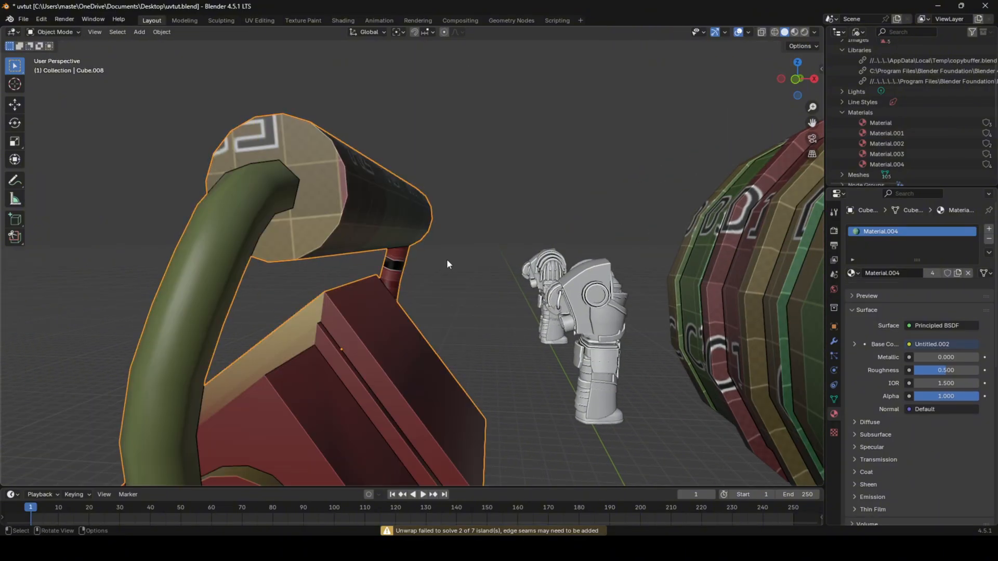
{"action": "middle_click_drag", "start_coordinate": [447, 259], "coordinate": [545, 283]}
{"action": "scroll", "coordinate": [447, 245], "scroll_direction": "down", "scroll_amount": 4}
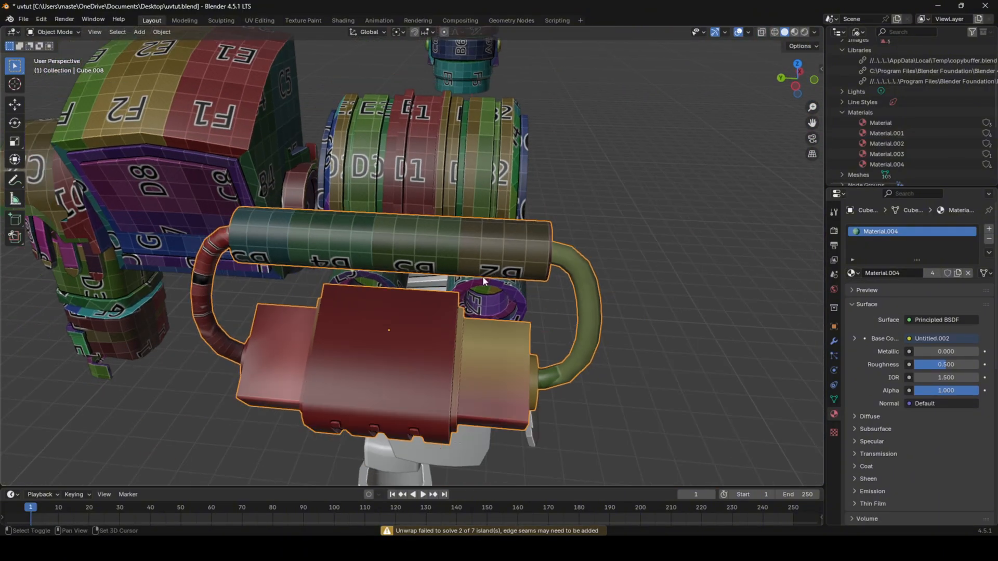
- Mark the lengthwise edges along the inner side of both curved handle tubes as seams and unwrap the whole mesh
{"action": "middle_click_drag", "start_coordinate": [482, 276], "coordinate": [346, 244]}
{"action": "scroll", "coordinate": [395, 252], "scroll_direction": "up", "scroll_amount": 1}
{"action": "key", "text": "Tab"}
{"action": "left_click", "coordinate": [458, 264]}
{"action": "middle_click_drag", "start_coordinate": [458, 264], "coordinate": [530, 278]}
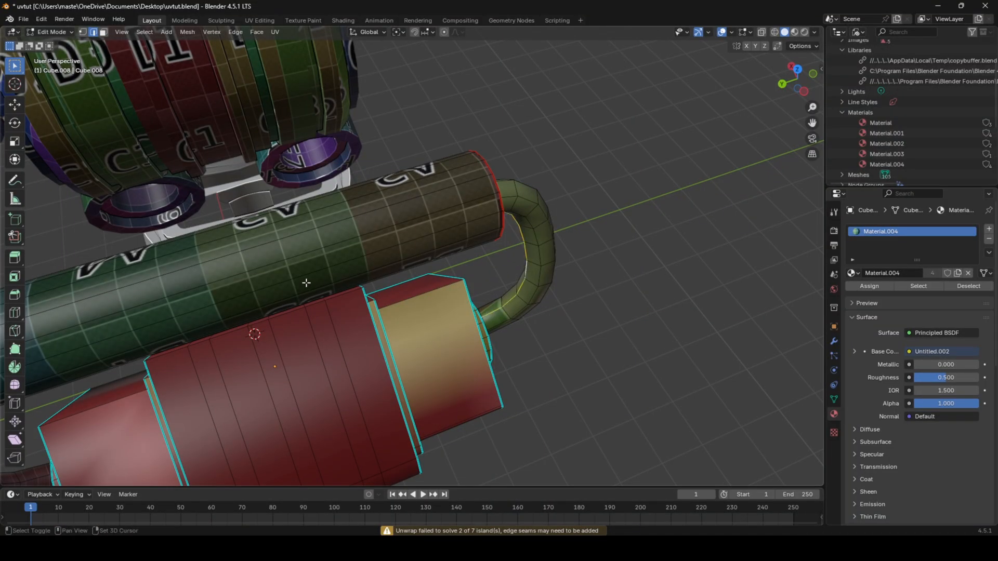
{"action": "middle_click_drag", "start_coordinate": [307, 283], "coordinate": [443, 258], "text": "shift"}
{"action": "middle_click_drag", "start_coordinate": [443, 258], "coordinate": [408, 238]}
{"action": "left_click", "coordinate": [162, 303], "text": "alt+shift"}
{"action": "right_click", "coordinate": [346, 308]}
{"action": "left_click", "coordinate": [346, 308]}
{"action": "key", "text": "a"}
{"action": "key", "text": "u"}
{"action": "left_click", "coordinate": [347, 308]}
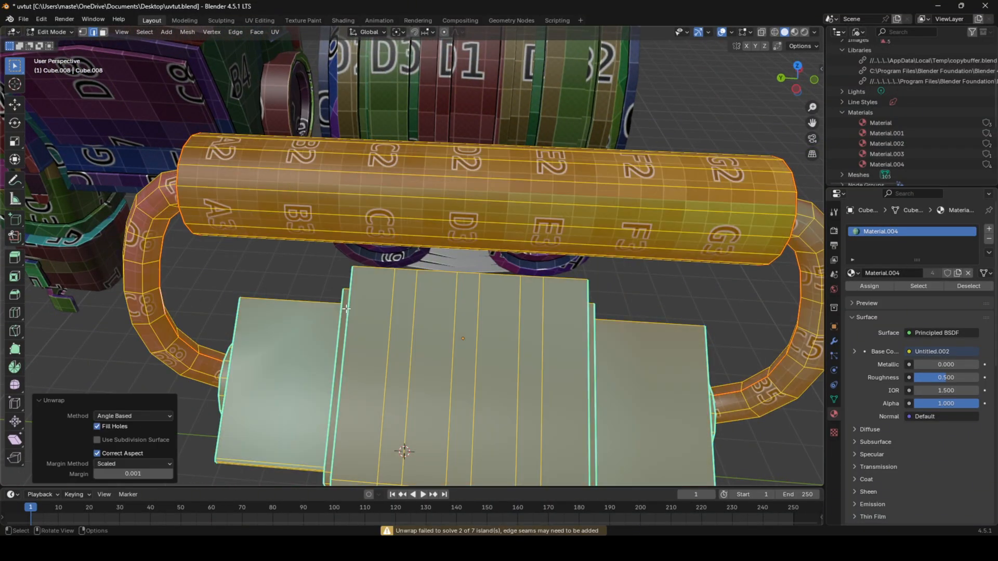
- Fill the open hexagonal end of the curved tube inside the handle's cylinder with a face
{"action": "key", "text": "Tab"}
{"action": "middle_click_drag", "start_coordinate": [346, 309], "coordinate": [256, 255]}
{"action": "key", "text": "Tab"}
{"action": "left_click", "coordinate": [393, 252]}
{"action": "key", "text": "KP_Decimal"}
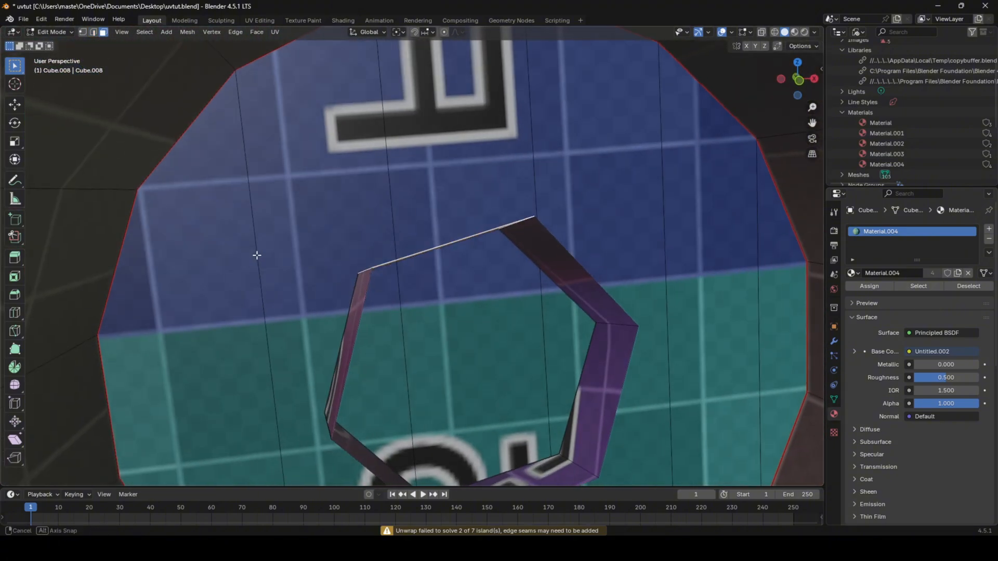
{"action": "key", "text": "2"}
{"action": "scroll", "coordinate": [436, 251], "scroll_direction": "down", "scroll_amount": 2}
{"action": "left_click", "coordinate": [538, 281], "text": "alt"}
{"action": "key", "text": "f"}
{"action": "key", "text": "alt+a"}
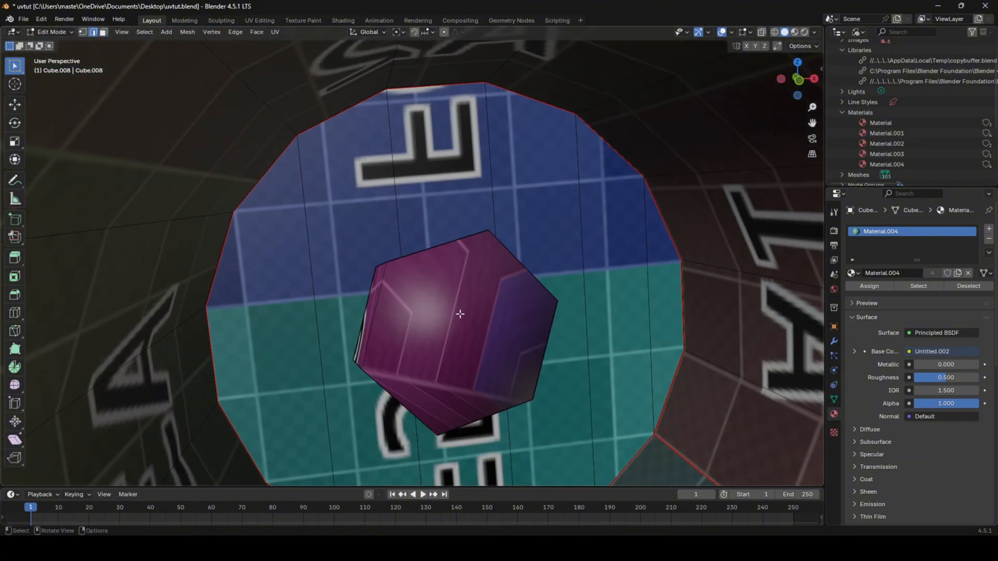
- Unwrap the whole mesh with the filled hexagonal face at the tube end included
{"action": "key", "text": "a"}
{"action": "key", "text": "u"}
{"action": "left_click", "coordinate": [516, 322]}
{"action": "middle_click_drag", "start_coordinate": [538, 330], "coordinate": [578, 327]}
{"action": "scroll", "coordinate": [572, 326], "scroll_direction": "down", "scroll_amount": 4}
{"action": "key", "text": "Tab"}
{"action": "middle_click_drag", "start_coordinate": [447, 323], "coordinate": [388, 322]}
{"action": "key", "text": "Tab"}
{"action": "scroll", "coordinate": [388, 323], "scroll_direction": "up", "scroll_amount": 6}
- Delete the hexagonal face filling the end of the curved tube inside the handle's cylinder
{"action": "key", "text": "3"}
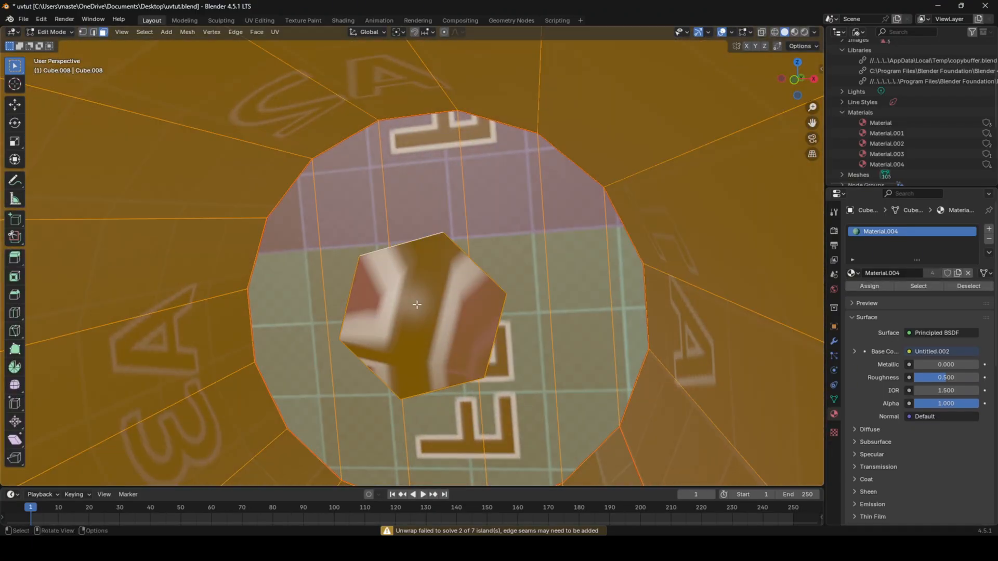
{"action": "left_click", "coordinate": [488, 306]}
{"action": "key", "text": "x"}
{"action": "left_click", "coordinate": [487, 304]}
{"action": "middle_click_drag", "start_coordinate": [481, 341], "coordinate": [508, 356]}
{"action": "middle_click_drag", "start_coordinate": [436, 320], "coordinate": [407, 235]}
{"action": "scroll", "coordinate": [546, 340], "scroll_direction": "down", "scroll_amount": 7}
- Unwrap the whole handled part again without the hexagonal tube end face
{"action": "key", "text": "Tab"}
{"action": "key", "text": "Tab"}
{"action": "key", "text": "a"}
{"action": "key", "text": "u"}
{"action": "left_click", "coordinate": [551, 344]}
{"action": "key", "text": "Tab"}
{"action": "scroll", "coordinate": [540, 236], "scroll_direction": "up", "scroll_amount": 2}
{"action": "key", "text": "Tab"}
{"action": "key", "text": "a"}
{"action": "key", "text": "u"}
{"action": "left_click", "coordinate": [509, 277]}
{"action": "key", "text": "Tab"}
- Mark the long side edges of the three recessed slots on the handled part's body as seams
{"action": "middle_click_drag", "start_coordinate": [509, 278], "coordinate": [462, 236]}
{"action": "scroll", "coordinate": [462, 237], "scroll_direction": "up", "scroll_amount": 2}
{"action": "key", "text": "Tab"}
{"action": "left_click", "coordinate": [460, 238]}
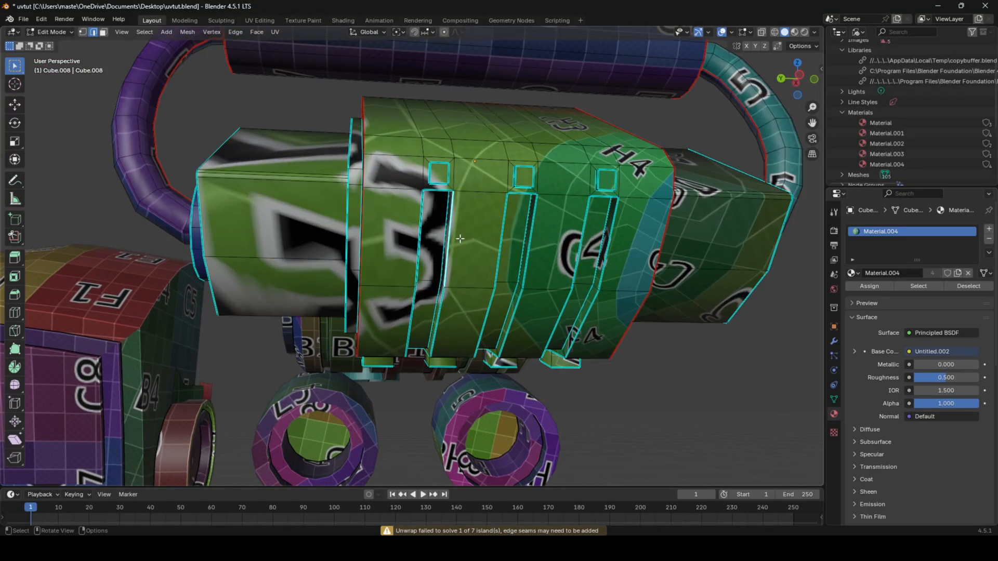
{"action": "left_click", "coordinate": [585, 232], "text": "alt+shift"}
{"action": "left_click", "coordinate": [614, 231], "text": "alt+shift"}
{"action": "right_click", "coordinate": [634, 240]}
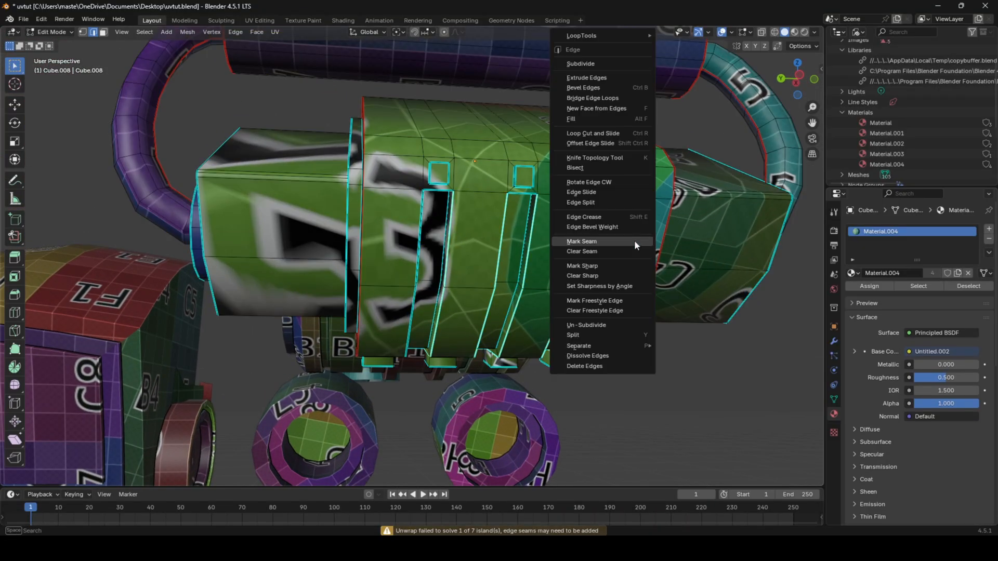
{"action": "left_click", "coordinate": [635, 240]}
- Mark the short edges at the upper ends of the three recessed slots as seams
{"action": "middle_click_drag", "start_coordinate": [634, 240], "coordinate": [607, 257]}
{"action": "scroll", "coordinate": [607, 258], "scroll_direction": "up", "scroll_amount": 2}
{"action": "left_click", "coordinate": [635, 196]}
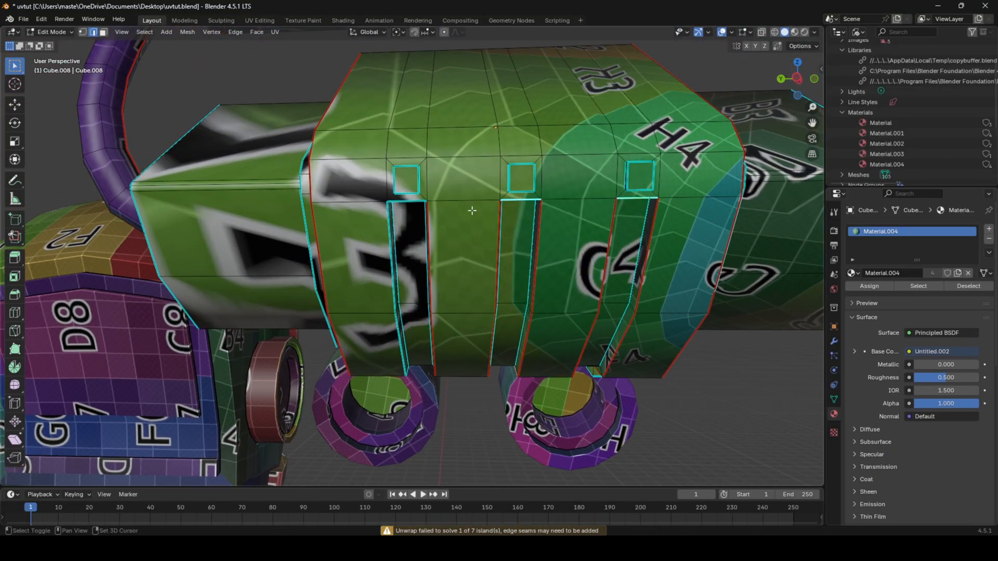
{"action": "scroll", "coordinate": [407, 203], "scroll_direction": "down", "scroll_amount": 6}
{"action": "middle_click_drag", "start_coordinate": [539, 269], "coordinate": [514, 264]}
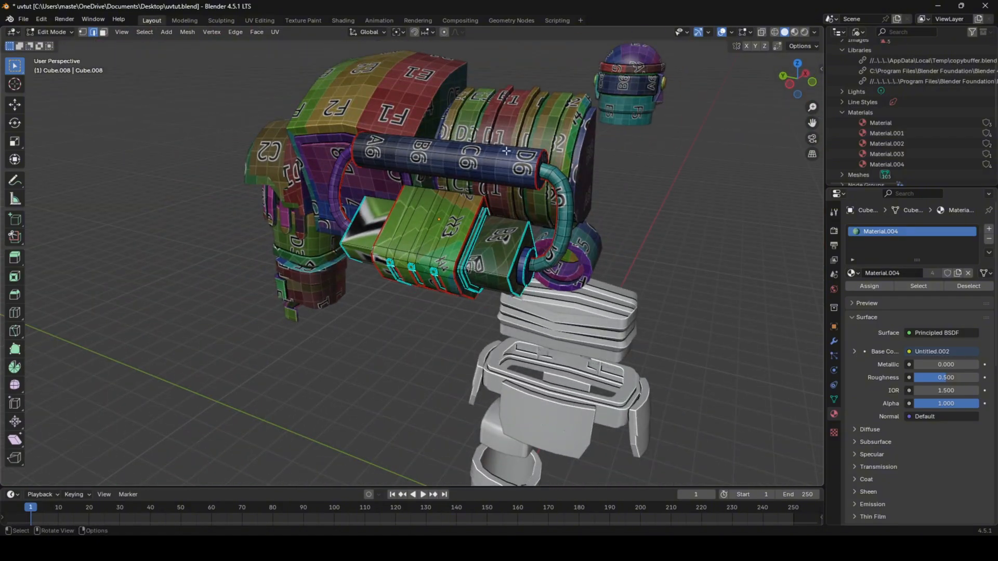
{"action": "right_click", "coordinate": [539, 364]}
{"action": "left_click", "coordinate": [540, 364]}
{"action": "middle_click_drag", "start_coordinate": [540, 364], "coordinate": [548, 329]}
{"action": "scroll", "coordinate": [548, 330], "scroll_direction": "up", "scroll_amount": 5}
{"action": "scroll", "coordinate": [552, 316], "scroll_direction": "up", "scroll_amount": 4}
{"action": "scroll", "coordinate": [560, 289], "scroll_direction": "down", "scroll_amount": 3}
{"action": "middle_click_drag", "start_coordinate": [559, 288], "coordinate": [541, 249]}
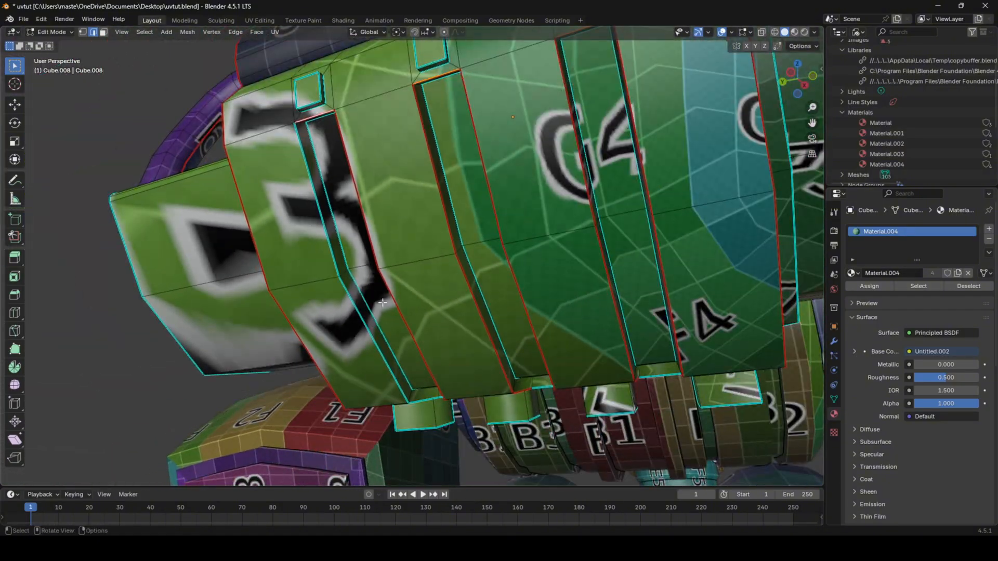
{"action": "right_click", "coordinate": [382, 302]}
{"action": "left_click", "coordinate": [382, 310]}
- Mark the short edges at the lower ends of the three slots as seams and unwrap the whole mesh
{"action": "middle_click_drag", "start_coordinate": [382, 309], "coordinate": [515, 325]}
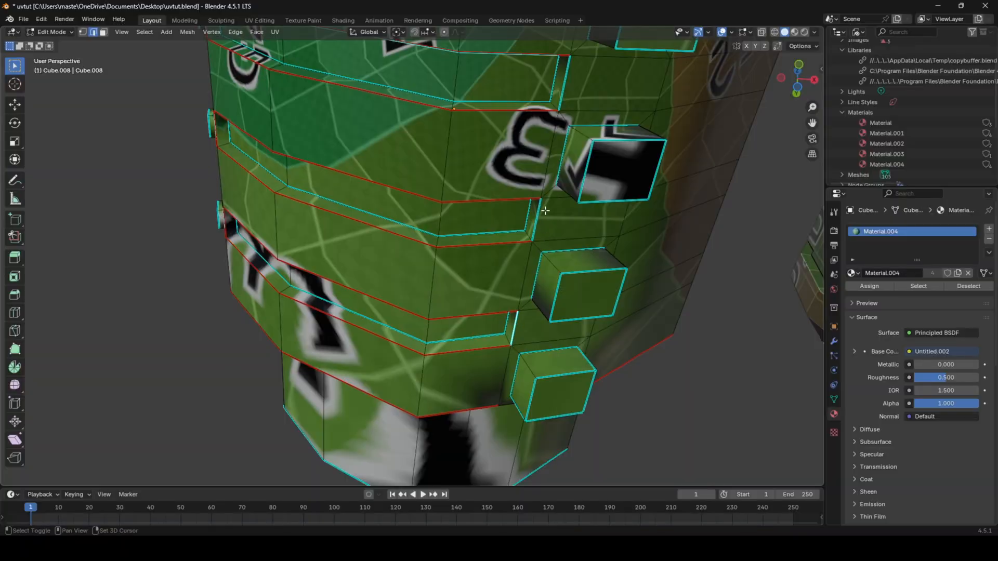
{"action": "middle_click_drag", "start_coordinate": [545, 211], "coordinate": [529, 291]}
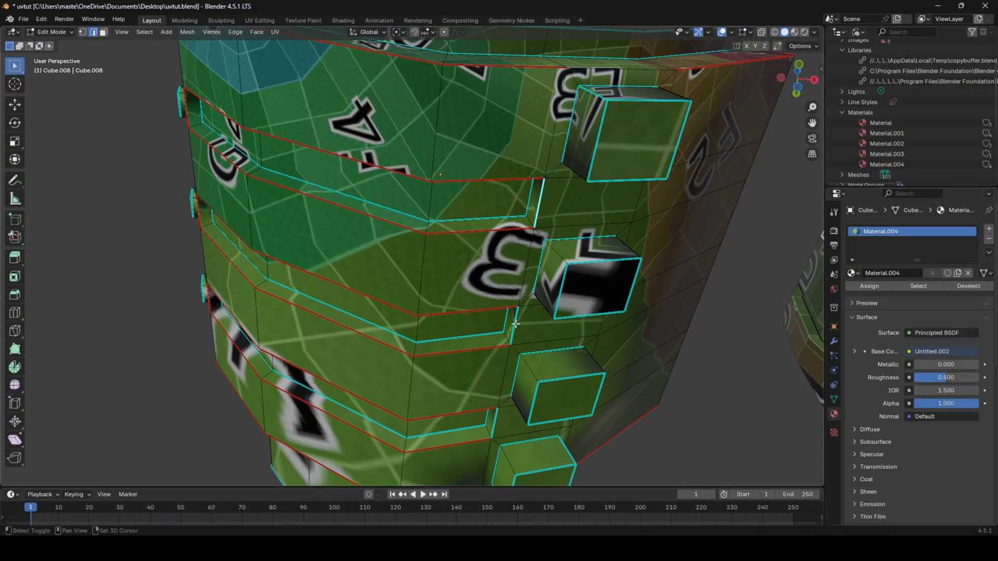
{"action": "middle_click_drag", "start_coordinate": [523, 387], "coordinate": [476, 273]}
{"action": "key", "text": "a"}
{"action": "key", "text": "u"}
{"action": "left_click", "coordinate": [544, 335]}
{"action": "key", "text": "Tab"}
{"action": "key", "text": "Tab"}
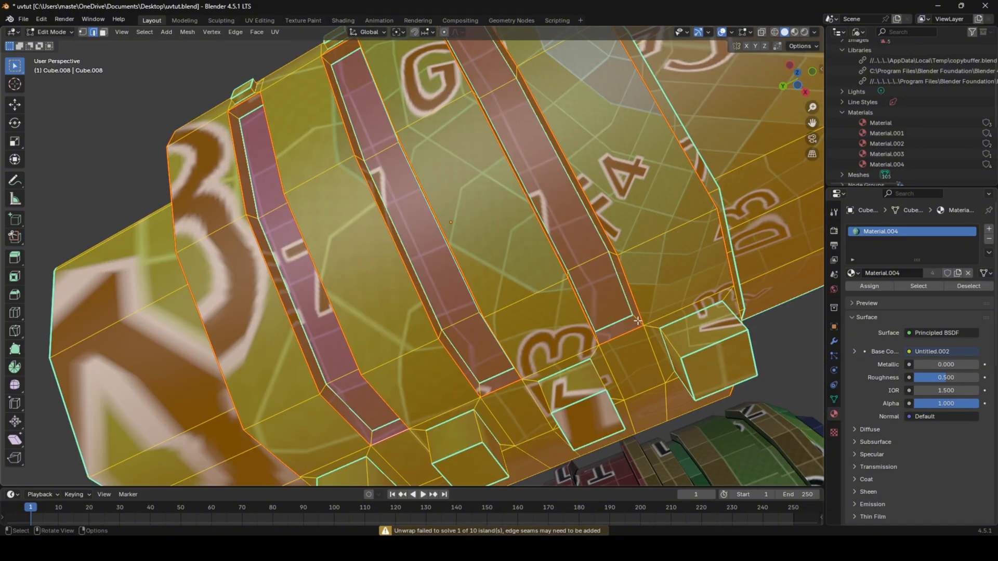
- Mark the small inner corner edges at the upper ends of the three slots as seams
{"action": "key", "text": "alt+a"}
{"action": "middle_click_drag", "start_coordinate": [615, 311], "coordinate": [294, 414]}
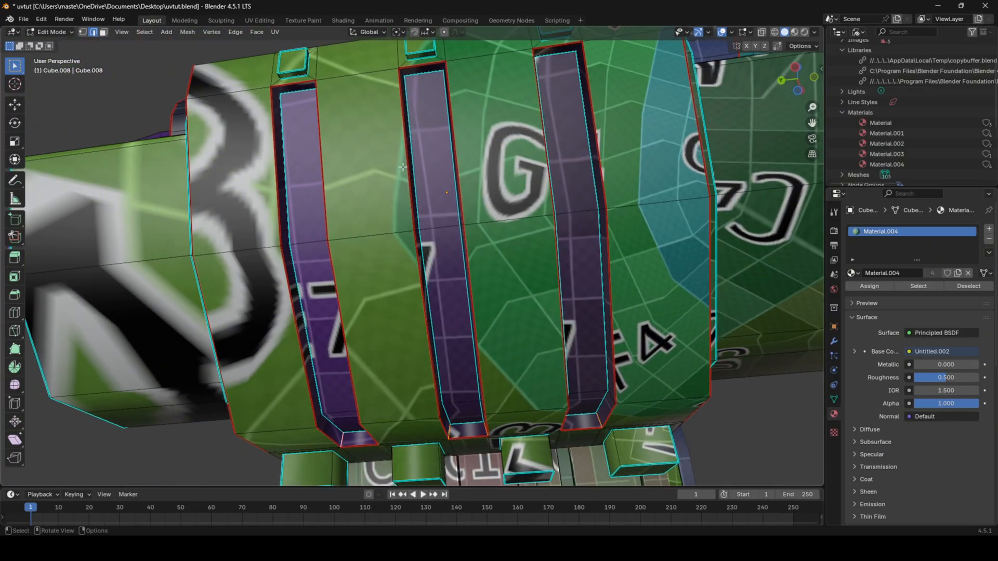
{"action": "middle_click_drag", "start_coordinate": [277, 89], "coordinate": [478, 99]}
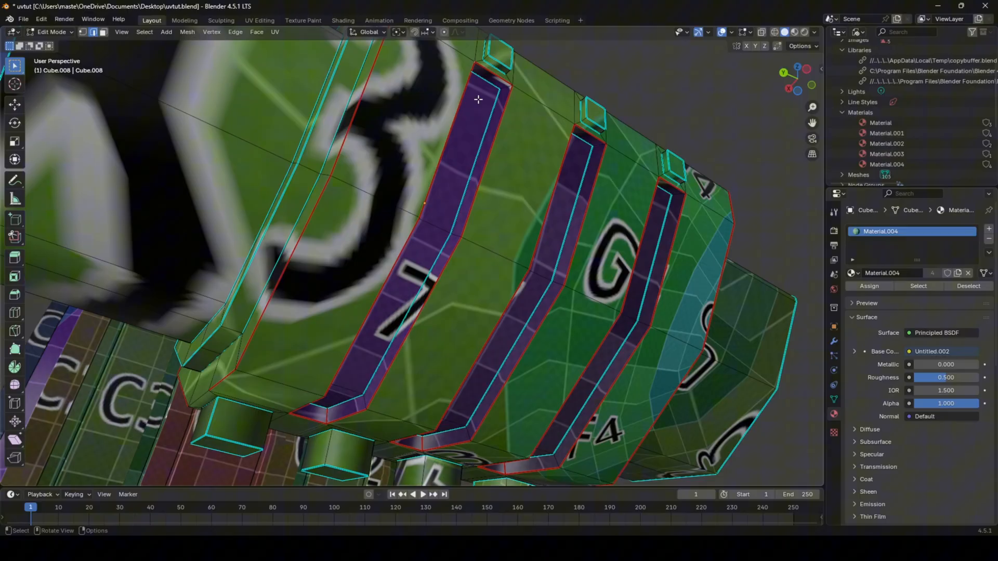
{"action": "left_click", "coordinate": [679, 196], "text": "shift"}
{"action": "middle_click_drag", "start_coordinate": [678, 195], "coordinate": [562, 167]}
{"action": "middle_click_drag", "start_coordinate": [277, 98], "coordinate": [367, 93]}
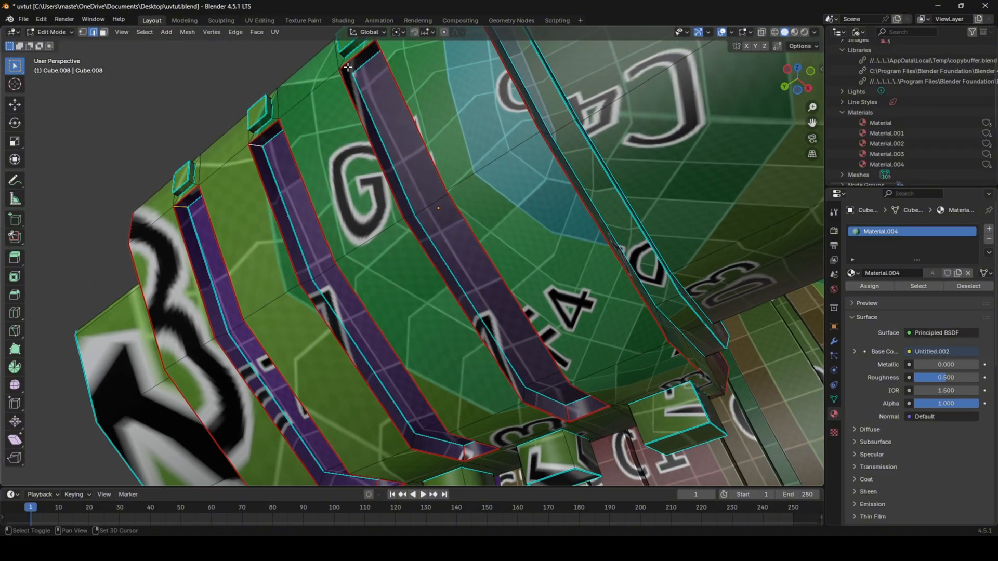
{"action": "left_click", "coordinate": [349, 62], "text": "shift"}
{"action": "right_click", "coordinate": [505, 153]}
{"action": "key", "text": "Escape"}
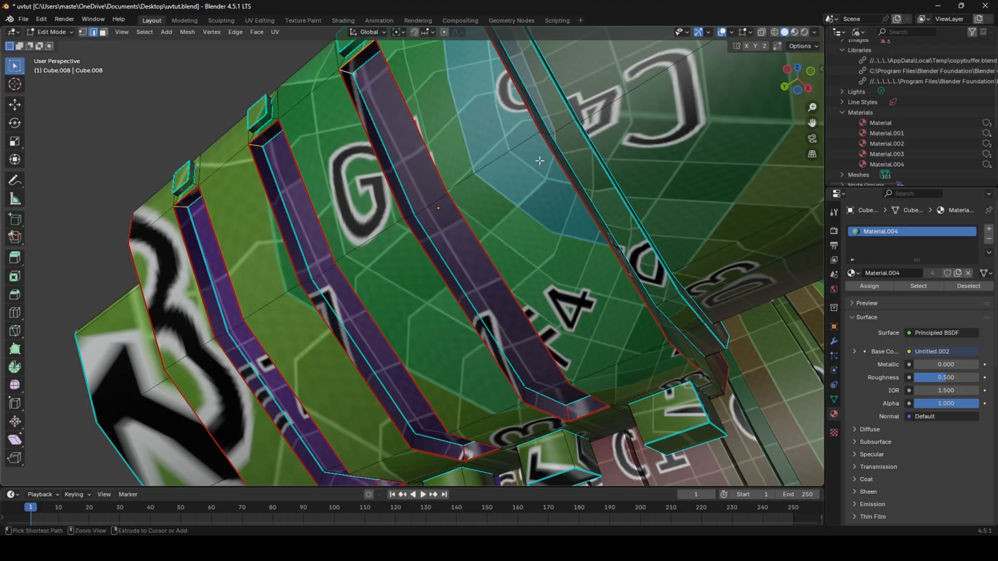
{"action": "right_click", "coordinate": [534, 230]}
{"action": "left_click", "coordinate": [513, 301]}
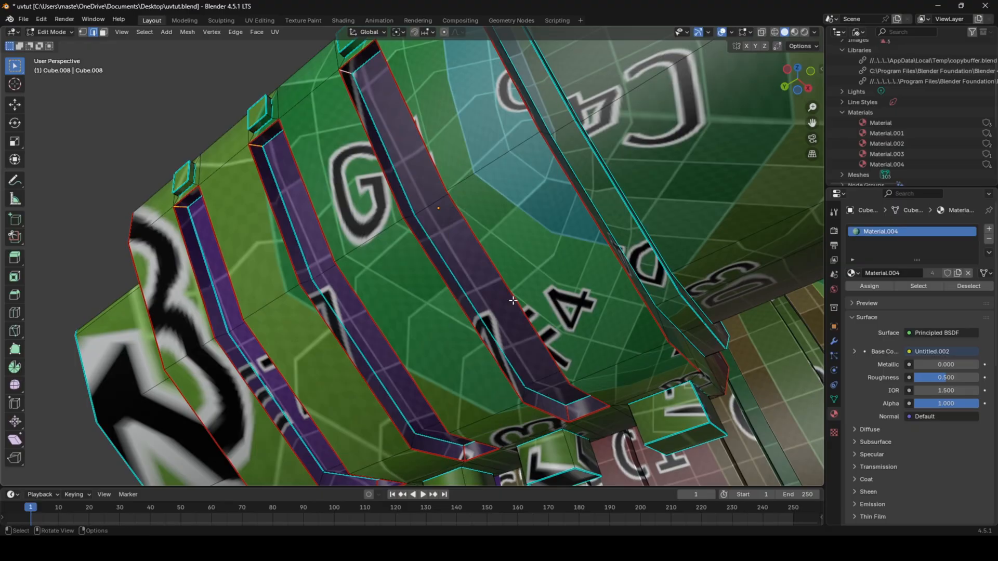
- Unwrap the whole mesh using the new corner seams inside the slots
{"action": "key", "text": "a"}
{"action": "key", "text": "u"}
{"action": "left_click", "coordinate": [511, 299]}
{"action": "middle_click_drag", "start_coordinate": [511, 208], "coordinate": [490, 157]}
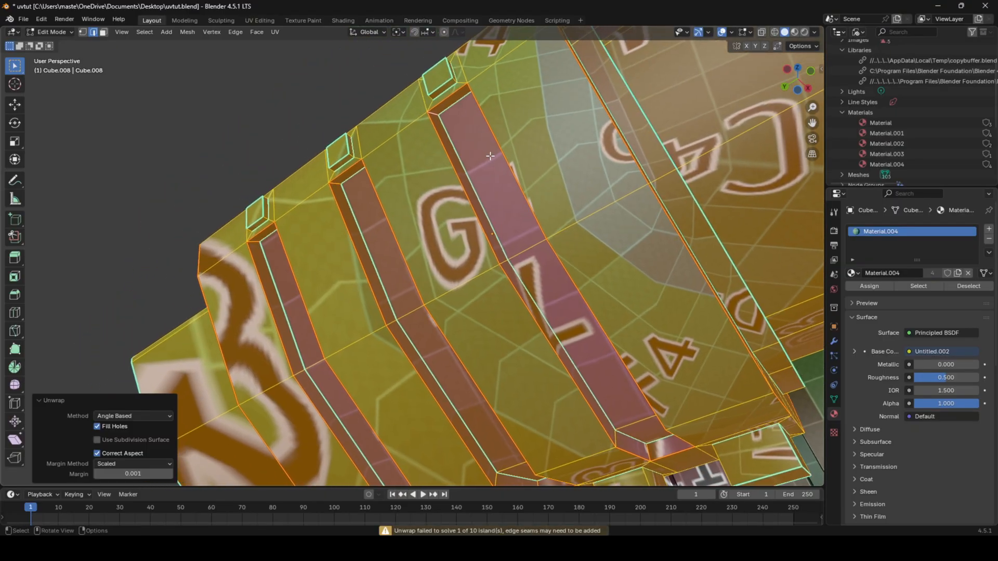
{"action": "key", "text": "Tab"}
{"action": "middle_click_drag", "start_coordinate": [577, 205], "coordinate": [400, 187]}
{"action": "key", "text": "Tab"}
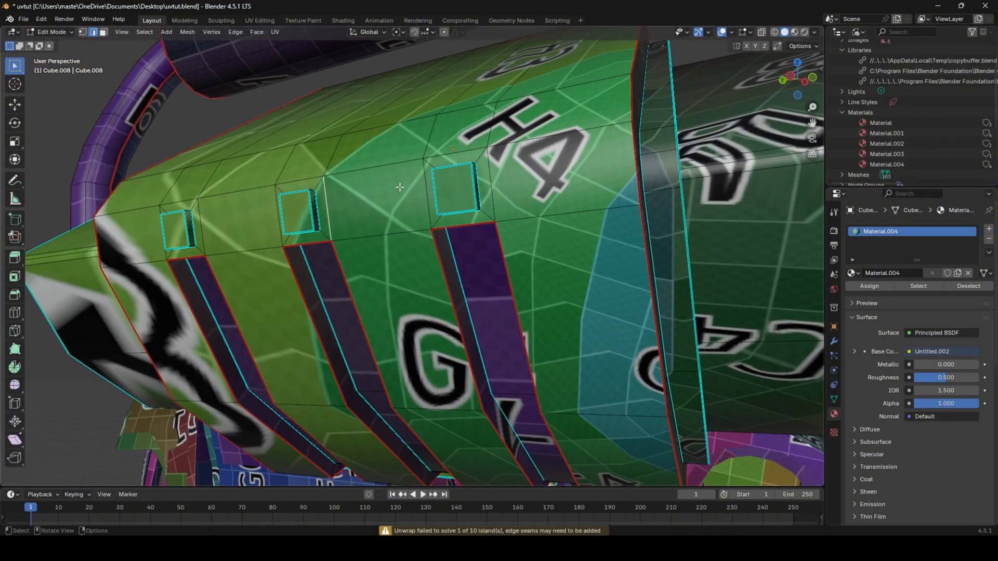
- Mark the base edges of the three small square blocks above the slots as seams and unwrap the mesh
{"action": "middle_click_drag", "start_coordinate": [475, 198], "coordinate": [479, 247]}
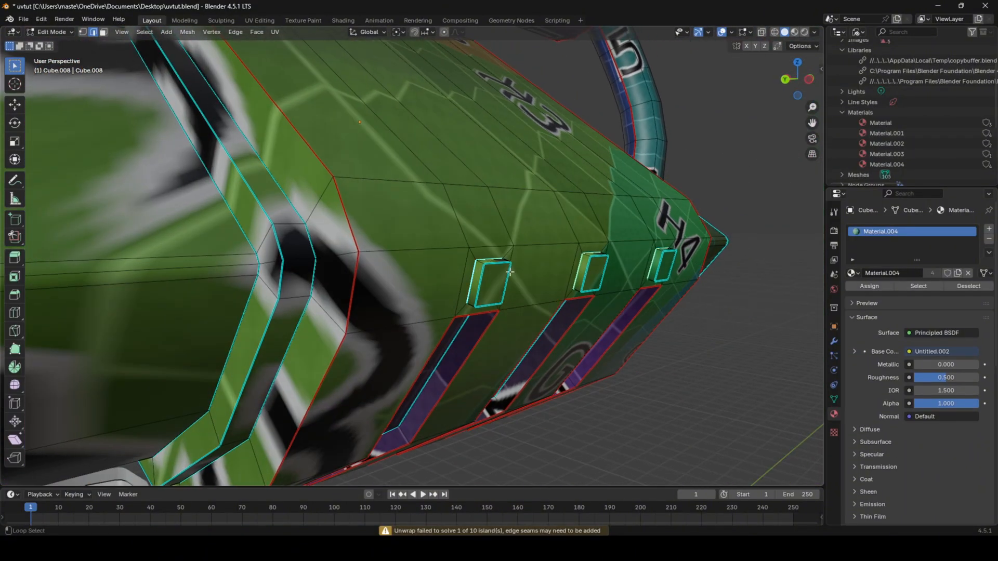
{"action": "key", "text": "a"}
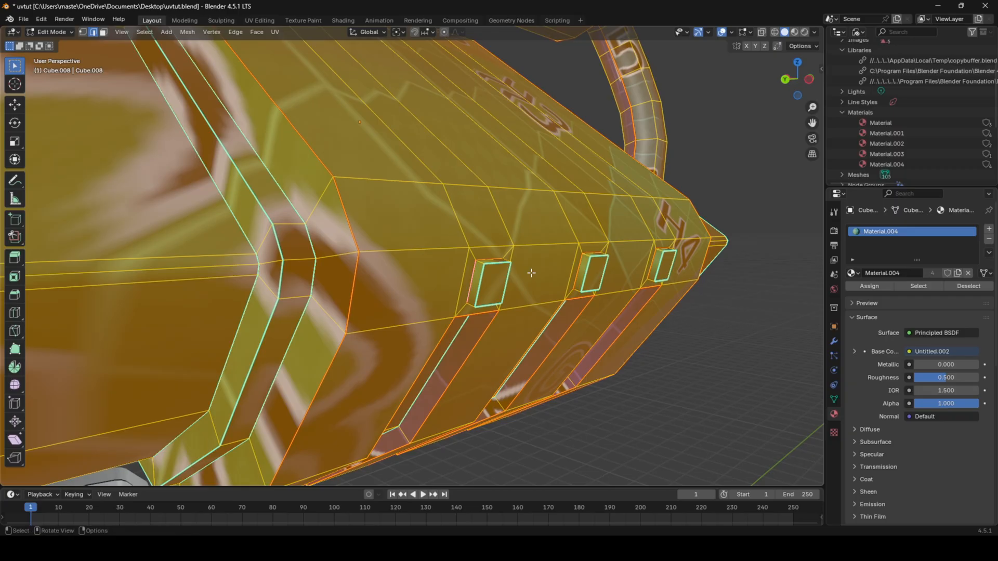
{"action": "key", "text": "u"}
{"action": "left_click", "coordinate": [531, 272]}
- Mark a corner edge on each of the small square blocks as a seam and unwrap the whole mesh
{"action": "middle_click_drag", "start_coordinate": [535, 277], "coordinate": [459, 265]}
{"action": "key", "text": "alt+a"}
{"action": "middle_click_drag", "start_coordinate": [570, 253], "coordinate": [523, 274]}
{"action": "right_click", "coordinate": [690, 277]}
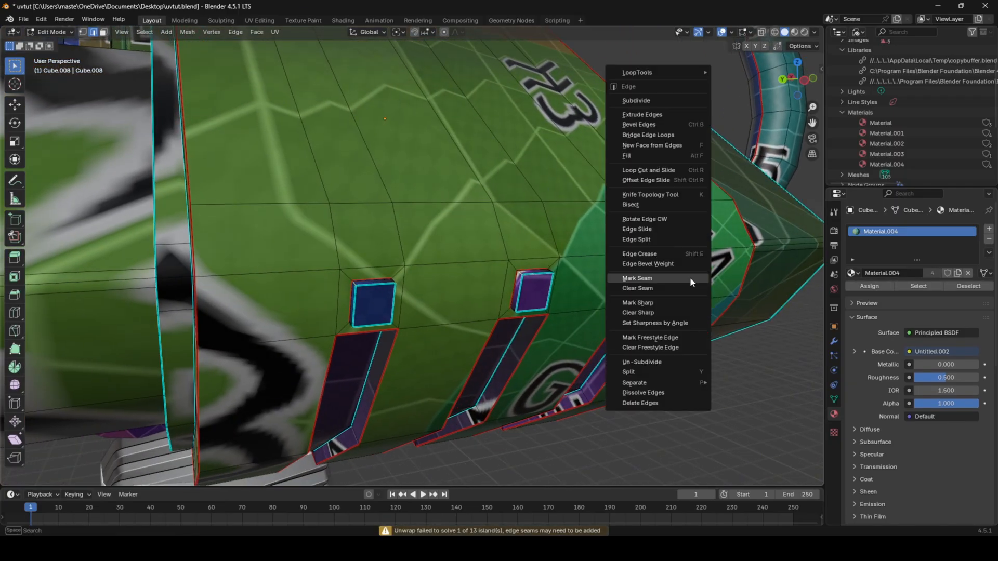
{"action": "left_click", "coordinate": [690, 278]}
{"action": "key", "text": "a"}
{"action": "key", "text": "u"}
{"action": "left_click", "coordinate": [690, 277]}
{"action": "key", "text": "Tab"}
{"action": "middle_click_drag", "start_coordinate": [684, 271], "coordinate": [650, 250]}
{"action": "scroll", "coordinate": [566, 248], "scroll_direction": "up", "scroll_amount": 3}
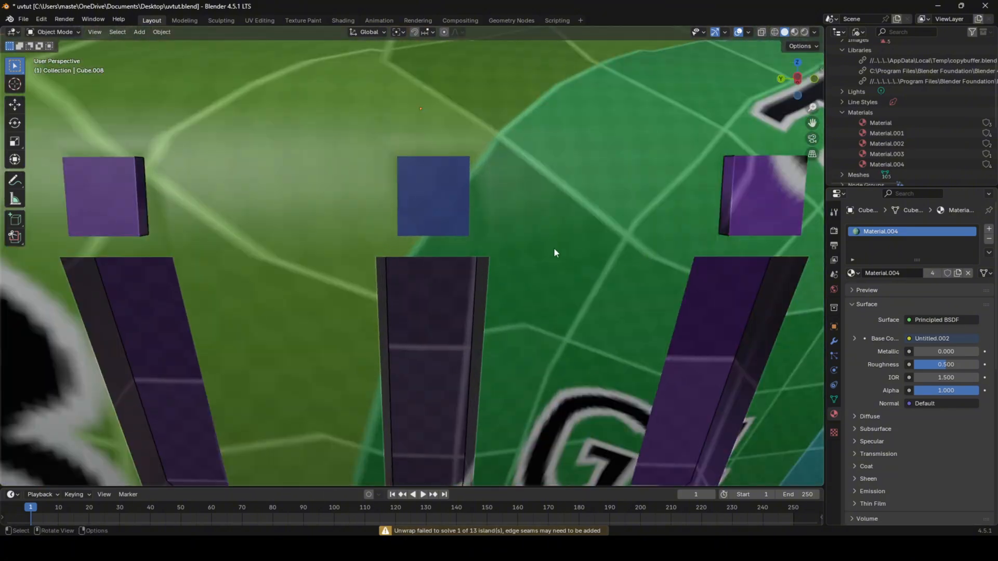
- Mark the borders of the three small square blocks' front faces as seams and unwrap the whole mesh
{"action": "middle_click_drag", "start_coordinate": [496, 238], "coordinate": [473, 240]}
{"action": "key", "text": "Tab"}
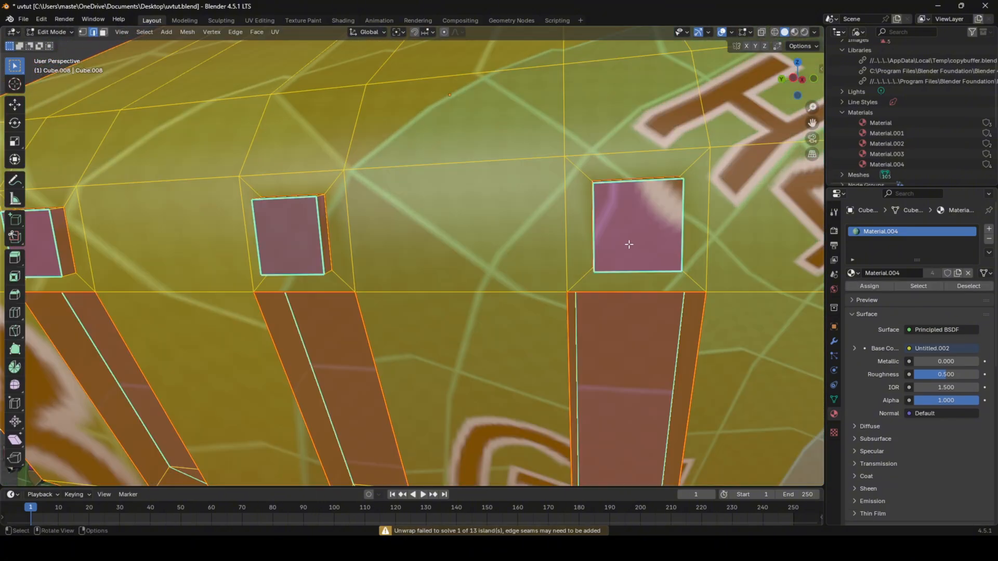
{"action": "key", "text": "alt+a"}
{"action": "left_click", "coordinate": [632, 252]}
{"action": "left_click", "coordinate": [304, 247], "text": "shift"}
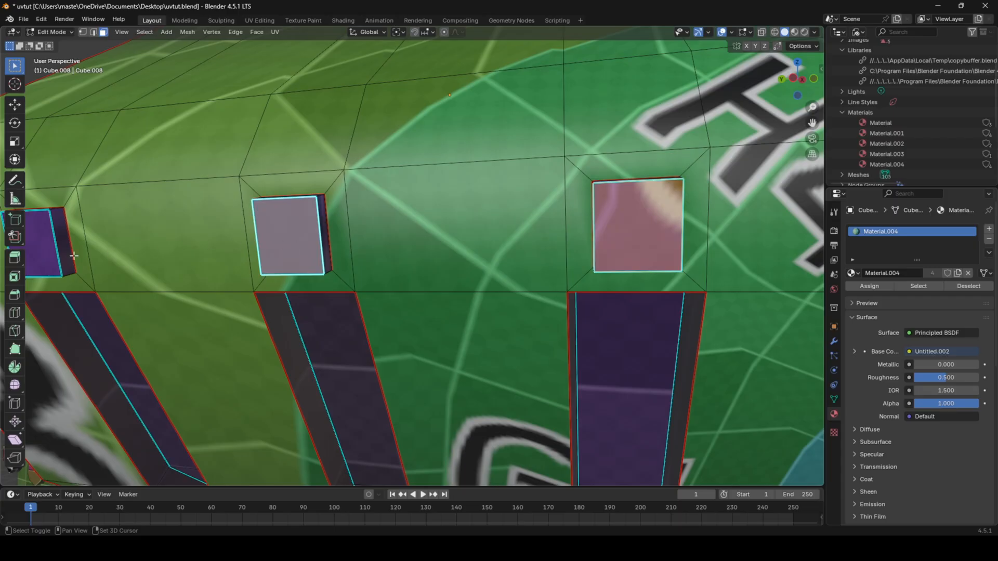
{"action": "left_click", "coordinate": [51, 254], "text": "shift"}
{"action": "key", "text": "2"}
{"action": "right_click", "coordinate": [378, 292]}
{"action": "left_click", "coordinate": [381, 293]}
{"action": "key", "text": "a"}
{"action": "key", "text": "u"}
{"action": "left_click", "coordinate": [383, 292]}
{"action": "key", "text": "Tab"}
{"action": "middle_click_drag", "start_coordinate": [387, 284], "coordinate": [374, 278]}
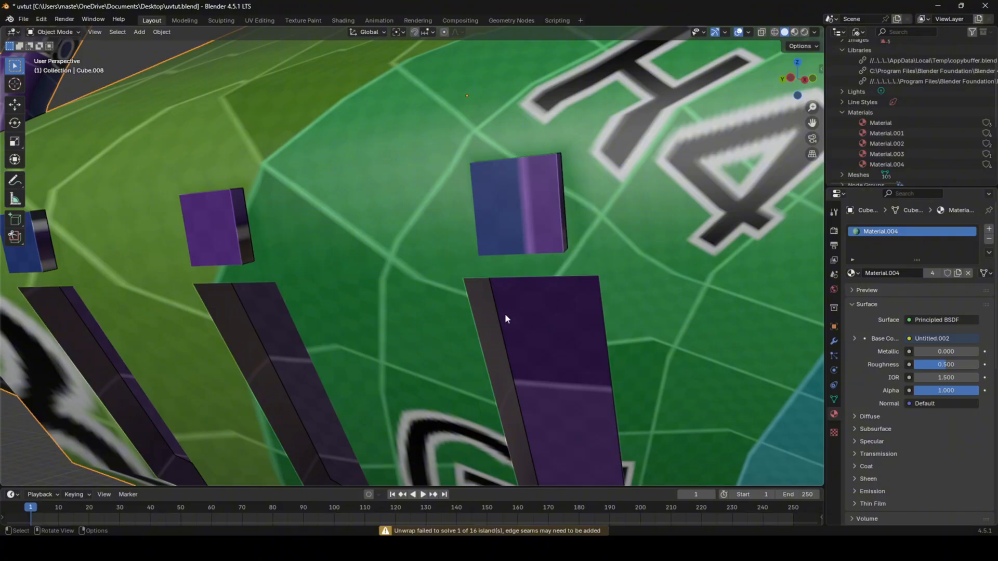
- Unwrap the whole handled part again to refresh the body's colour grid layout
{"action": "scroll", "coordinate": [504, 314], "scroll_direction": "down", "scroll_amount": 6}
{"action": "middle_click_drag", "start_coordinate": [501, 208], "coordinate": [483, 220]}
{"action": "key", "text": "Tab"}
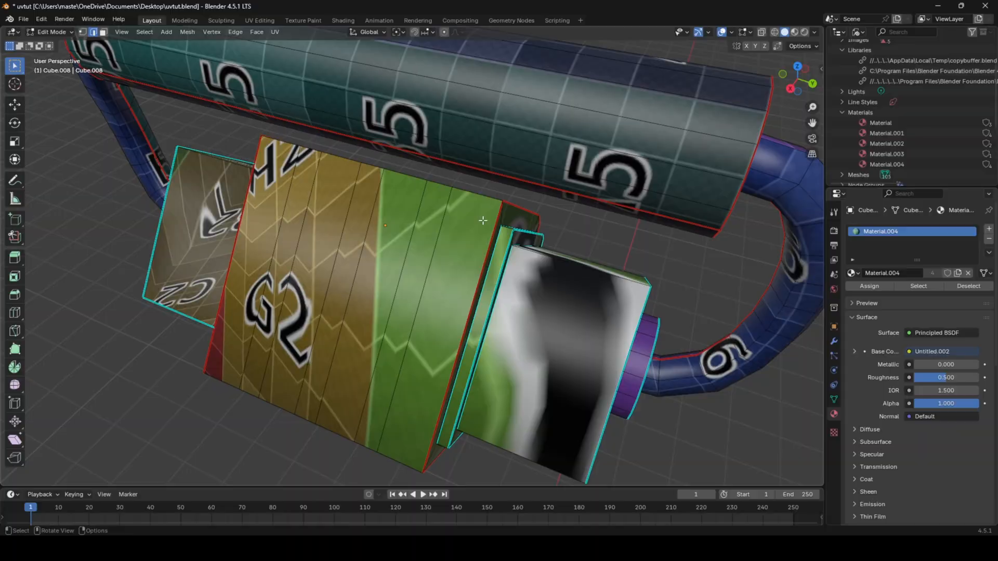
{"action": "key", "text": "a"}
{"action": "key", "text": "u"}
{"action": "left_click", "coordinate": [569, 272]}
{"action": "middle_click_drag", "start_coordinate": [502, 332], "coordinate": [456, 272]}
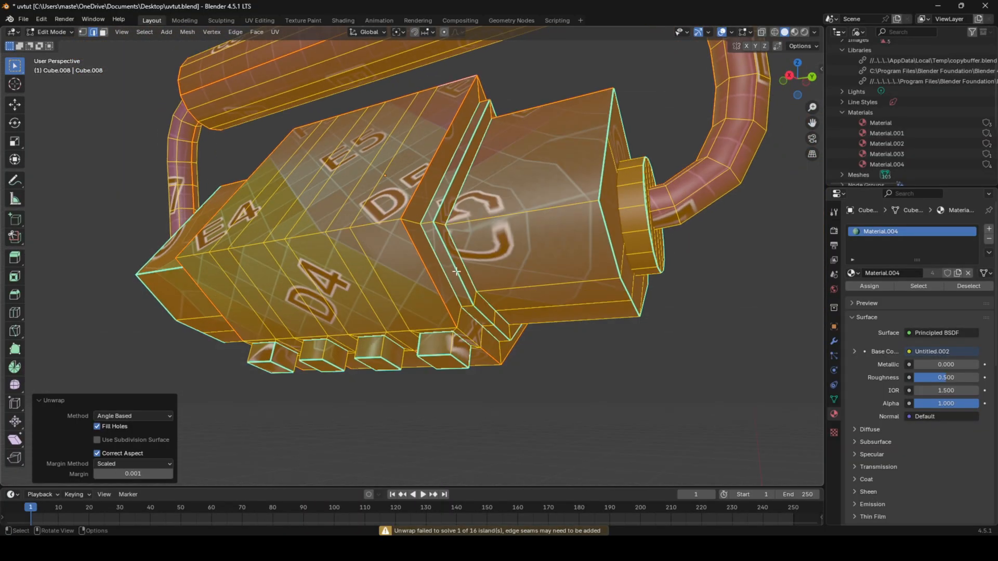
- Mark the lengthwise ridge edges of the body and its end block as seams and unwrap the whole mesh
{"action": "left_click", "coordinate": [540, 210], "text": "alt"}
{"action": "right_click", "coordinate": [598, 265]}
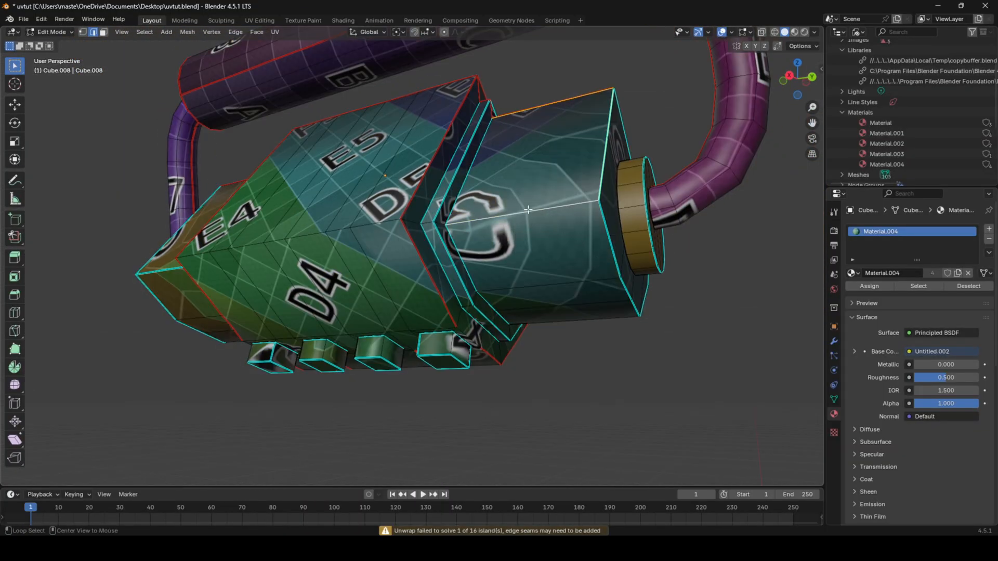
{"action": "key", "text": "a"}
{"action": "key", "text": "u"}
{"action": "left_click", "coordinate": [537, 256]}
{"action": "key", "text": "Tab"}
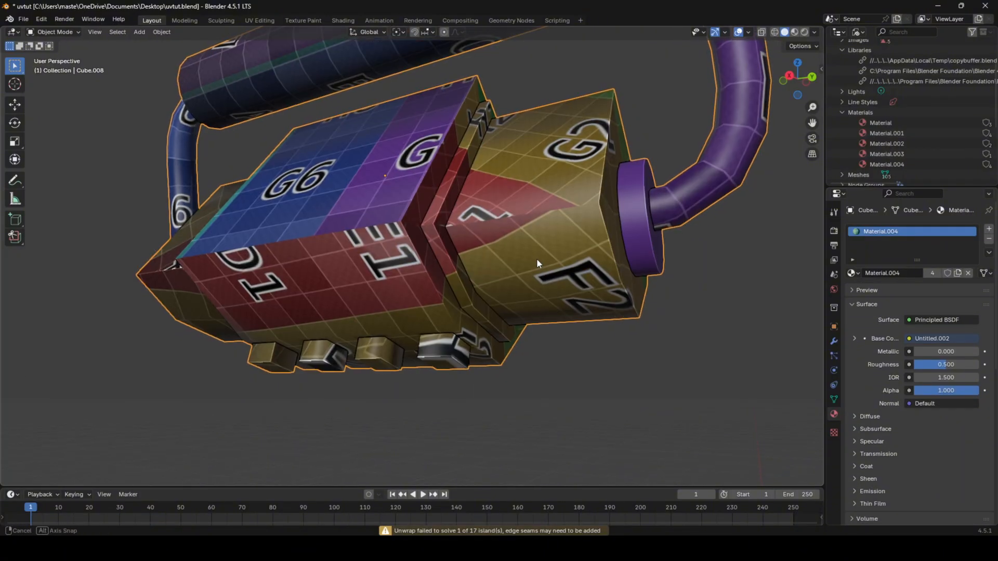
- Mark the base edges and the outer face borders of the four protruding blocks under the body as seams
{"action": "middle_click_drag", "start_coordinate": [536, 258], "coordinate": [438, 322]}
{"action": "key", "text": "Tab"}
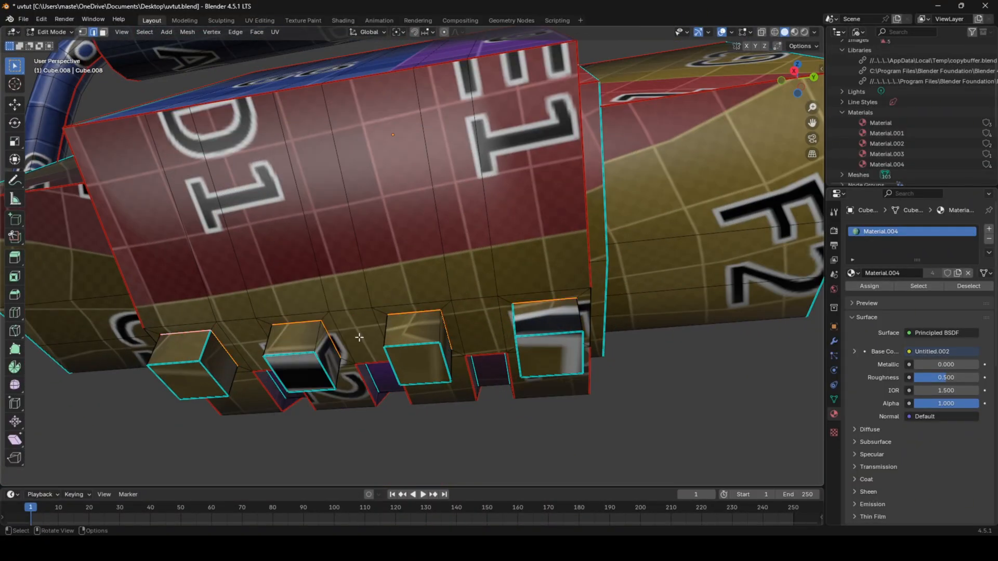
{"action": "middle_click_drag", "start_coordinate": [359, 338], "coordinate": [452, 304]}
{"action": "key", "text": "3"}
{"action": "left_click", "coordinate": [457, 304]}
{"action": "left_click", "coordinate": [338, 262], "text": "shift"}
{"action": "left_click", "coordinate": [557, 341], "text": "shift"}
{"action": "left_click", "coordinate": [630, 363], "text": "shift"}
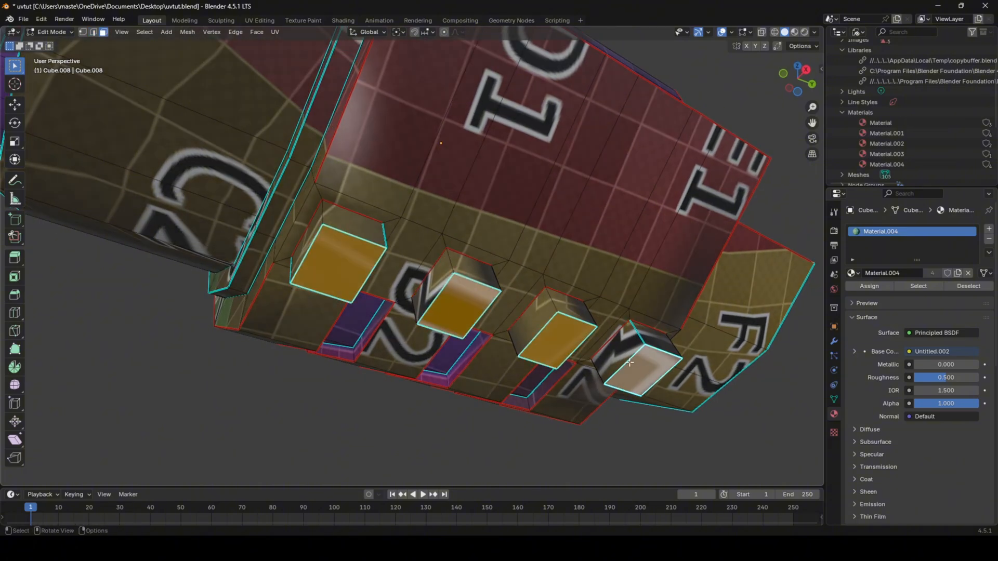
{"action": "right_click", "coordinate": [630, 363]}
{"action": "left_click", "coordinate": [626, 363]}
{"action": "key", "text": "2"}
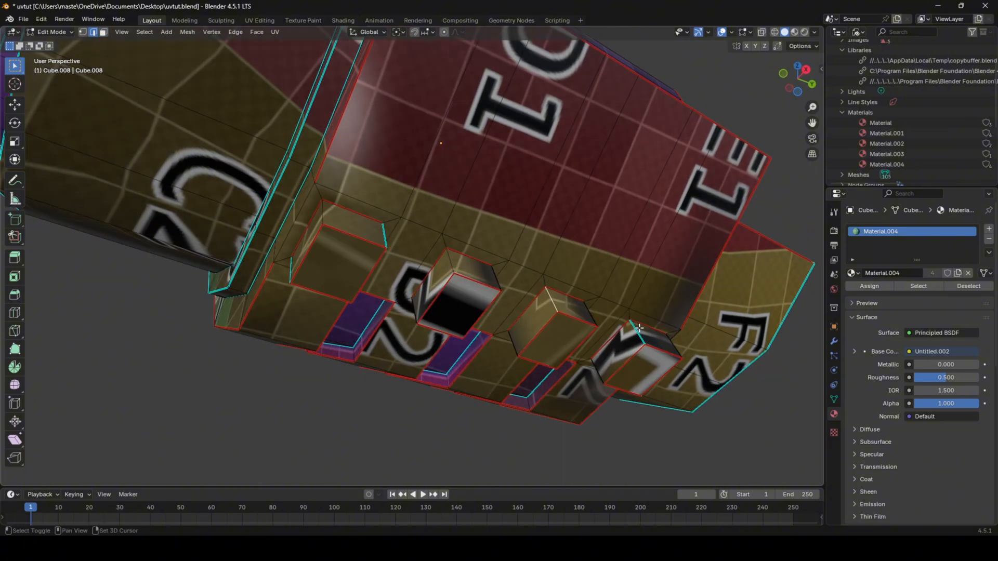
- Mark one corner edge on each of the four protruding underside blocks as a seam and unwrap the whole mesh
{"action": "left_click", "coordinate": [327, 219], "text": "shift"}
{"action": "scroll", "coordinate": [327, 220], "scroll_direction": "down", "scroll_amount": 5}
{"action": "middle_click_drag", "start_coordinate": [442, 328], "coordinate": [490, 370]}
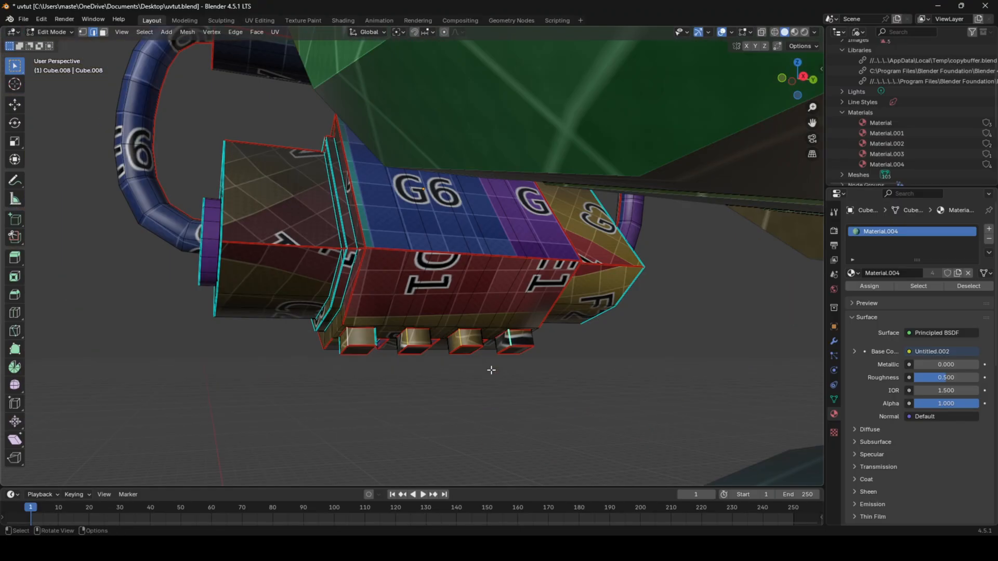
{"action": "middle_click_drag", "start_coordinate": [582, 362], "coordinate": [620, 361]}
{"action": "right_click", "coordinate": [620, 361]}
{"action": "left_click", "coordinate": [620, 360]}
{"action": "key", "text": "a"}
{"action": "key", "text": "u"}
{"action": "left_click", "coordinate": [620, 362]}
{"action": "key", "text": "Tab"}
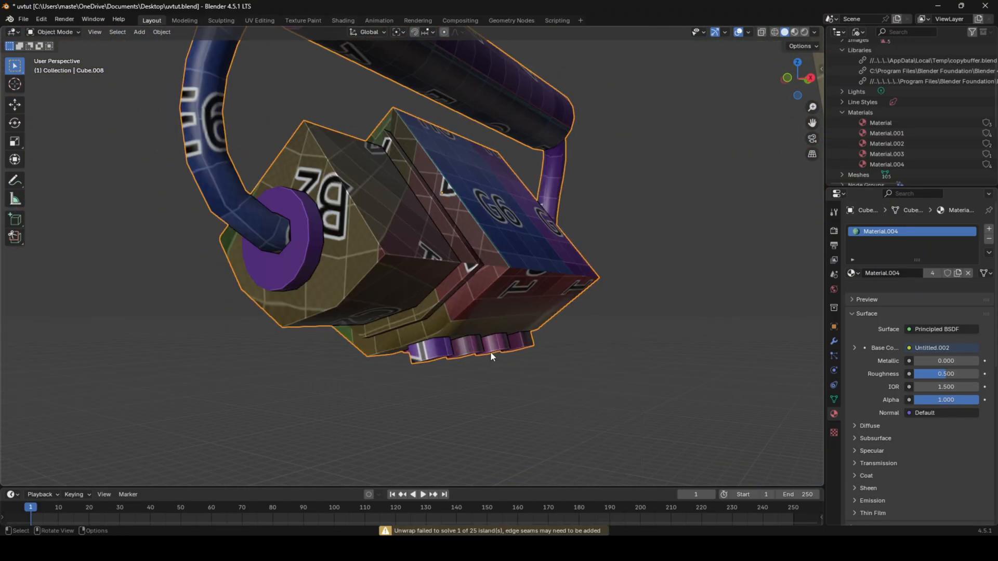
- Examine the colour grid on the four underside blocks and the end block from several angles
{"action": "middle_click_drag", "start_coordinate": [491, 352], "coordinate": [445, 313]}
{"action": "scroll", "coordinate": [444, 313], "scroll_direction": "up", "scroll_amount": 7}
{"action": "key", "text": "Tab"}
{"action": "left_click", "coordinate": [306, 233]}
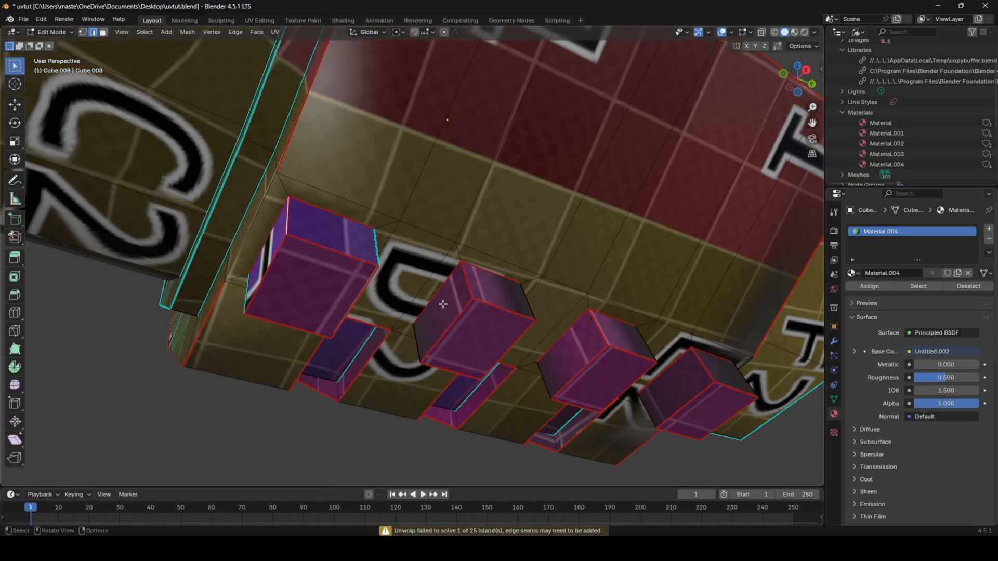
{"action": "middle_click_drag", "start_coordinate": [427, 308], "coordinate": [472, 387]}
{"action": "scroll", "coordinate": [472, 387], "scroll_direction": "down", "scroll_amount": 3}
{"action": "key", "text": "Tab"}
{"action": "middle_click_drag", "start_coordinate": [553, 351], "coordinate": [589, 329]}
{"action": "scroll", "coordinate": [588, 329], "scroll_direction": "down", "scroll_amount": 2}
{"action": "middle_click_drag", "start_coordinate": [412, 318], "coordinate": [475, 359]}
- Mark the first border edges of the end block's outer face, around the round pin, as seams
{"action": "key", "text": "Tab"}
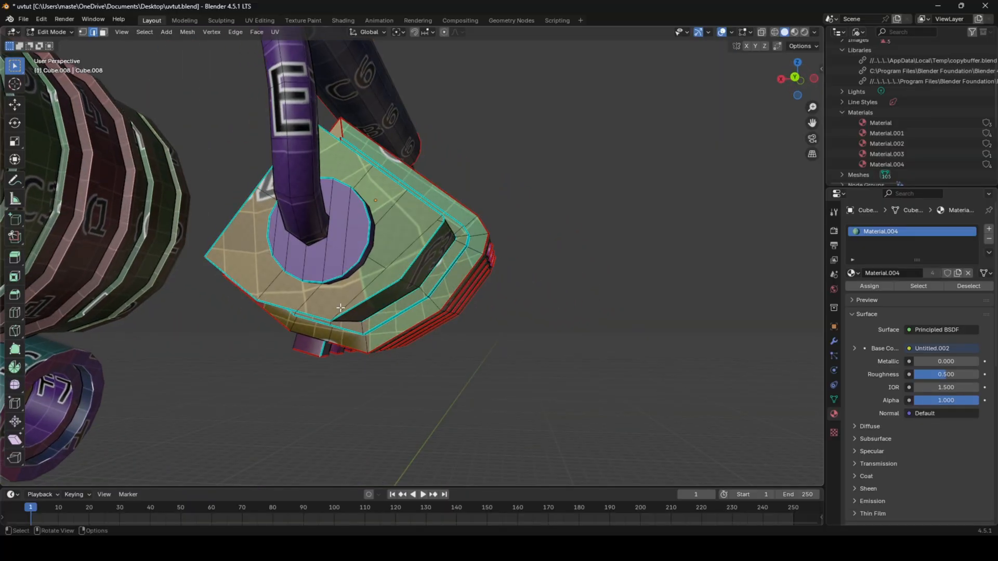
{"action": "middle_click_drag", "start_coordinate": [428, 250], "coordinate": [344, 304]}
{"action": "scroll", "coordinate": [407, 346], "scroll_direction": "up", "scroll_amount": 3}
{"action": "right_click", "coordinate": [323, 278]}
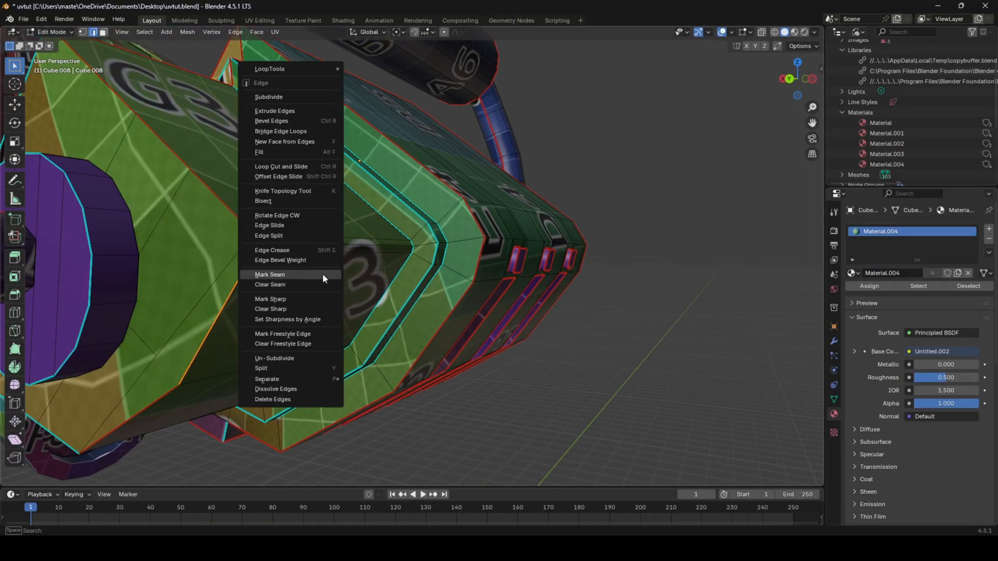
{"action": "left_click", "coordinate": [256, 238], "text": "shift"}
{"action": "right_click", "coordinate": [325, 261]}
{"action": "left_click", "coordinate": [324, 261]}
{"action": "scroll", "coordinate": [325, 260], "scroll_direction": "down", "scroll_amount": 3}
{"action": "middle_click_drag", "start_coordinate": [327, 262], "coordinate": [301, 320]}
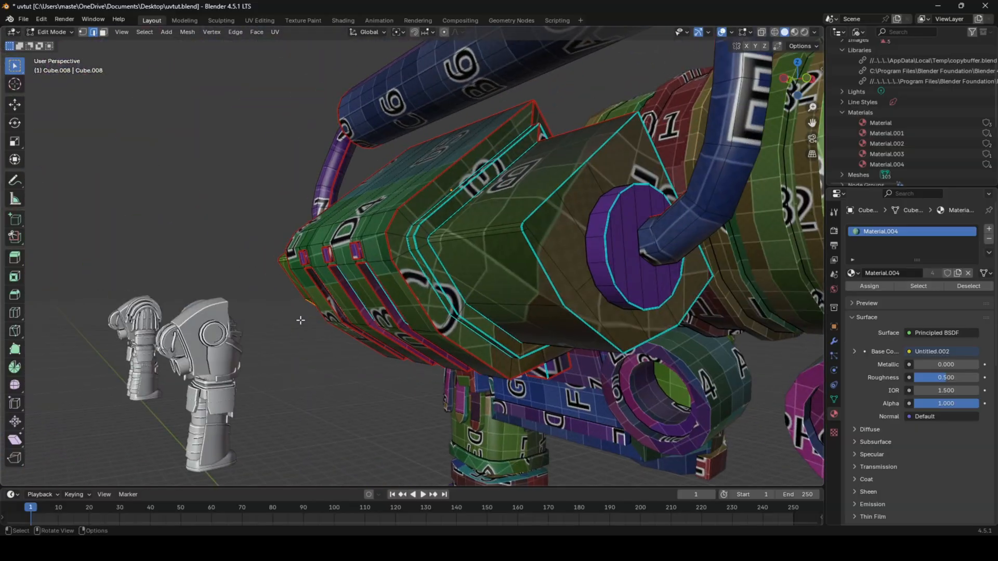
{"action": "left_click", "coordinate": [550, 208], "text": "alt+shift"}
{"action": "right_click", "coordinate": [544, 217]}
{"action": "left_click", "coordinate": [544, 217]}
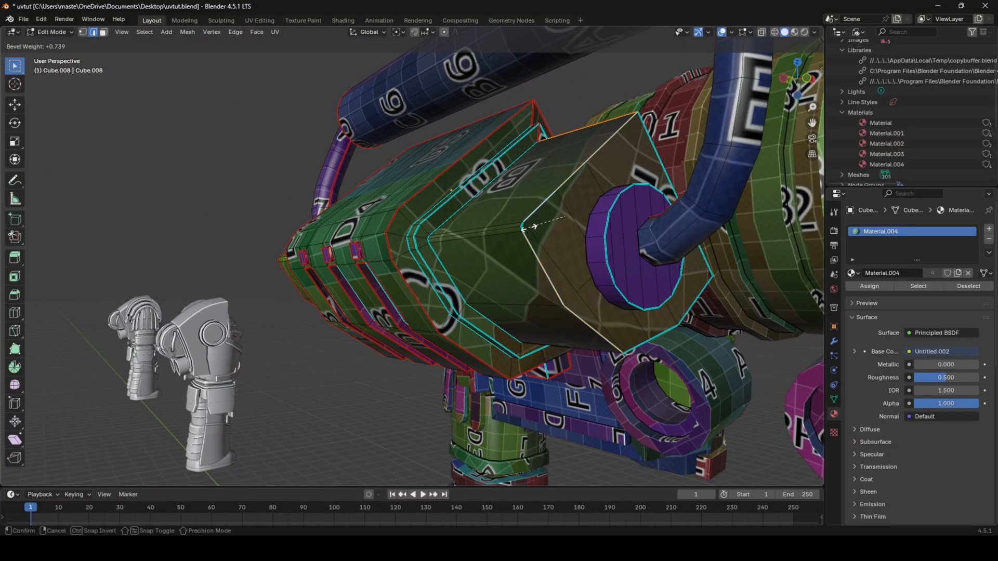
{"action": "right_click", "coordinate": [530, 224]}
{"action": "right_click", "coordinate": [528, 228]}
{"action": "left_click", "coordinate": [528, 240]}
- Mark the remaining border edges of the end block's outer face as seams and unwrap the whole mesh
{"action": "scroll", "coordinate": [533, 233], "scroll_direction": "up", "scroll_amount": 2}
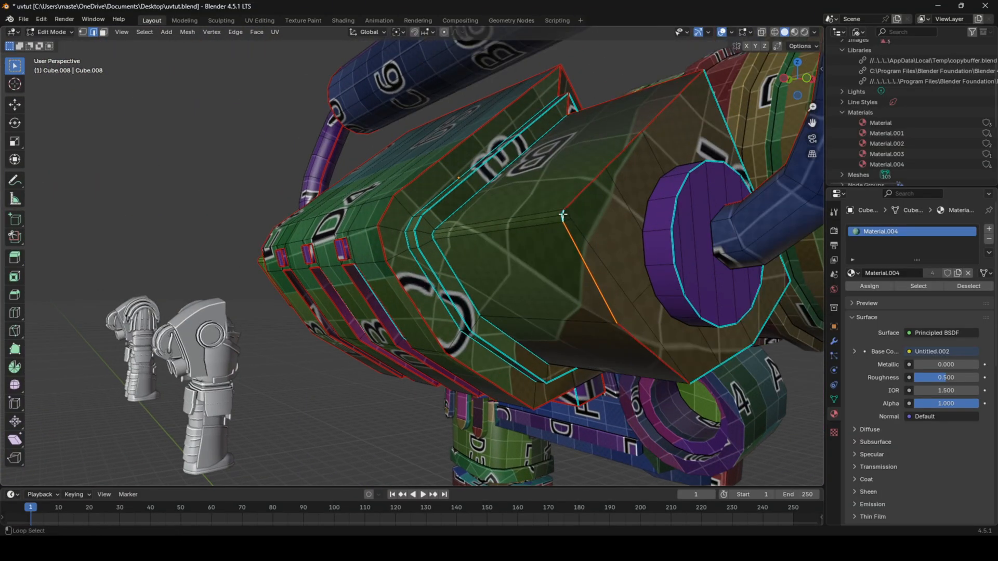
{"action": "right_click", "coordinate": [591, 233]}
{"action": "left_click", "coordinate": [591, 234]}
{"action": "middle_click_drag", "start_coordinate": [621, 272], "coordinate": [585, 273]}
{"action": "left_click", "coordinate": [606, 276], "text": "alt"}
{"action": "right_click", "coordinate": [606, 276]}
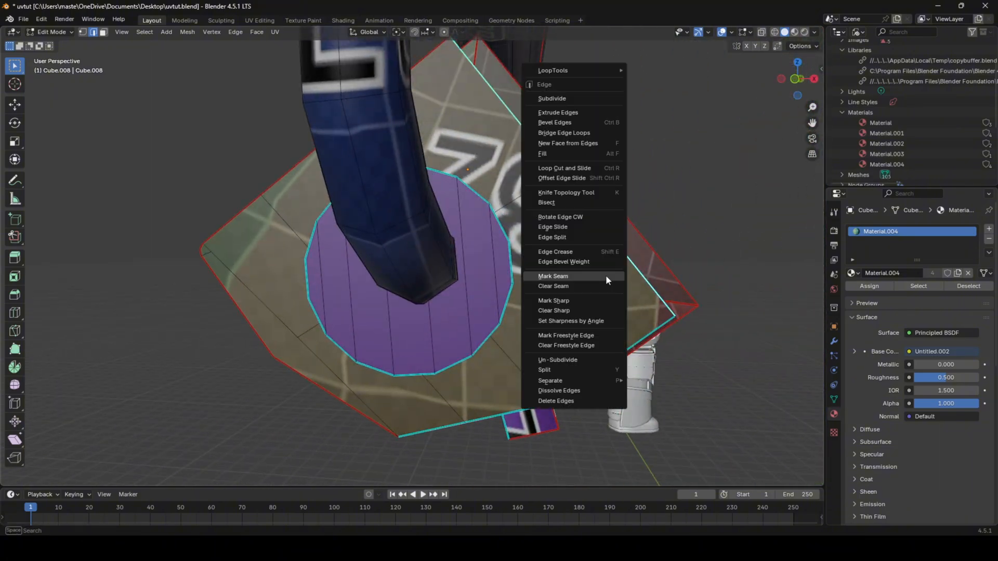
{"action": "left_click", "coordinate": [606, 276]}
{"action": "left_click", "coordinate": [604, 334], "text": "alt"}
{"action": "right_click", "coordinate": [605, 334]}
{"action": "left_click", "coordinate": [605, 334]}
{"action": "scroll", "coordinate": [526, 308], "scroll_direction": "down", "scroll_amount": 4}
{"action": "middle_click_drag", "start_coordinate": [526, 307], "coordinate": [597, 320]}
{"action": "key", "text": "a"}
{"action": "key", "text": "u"}
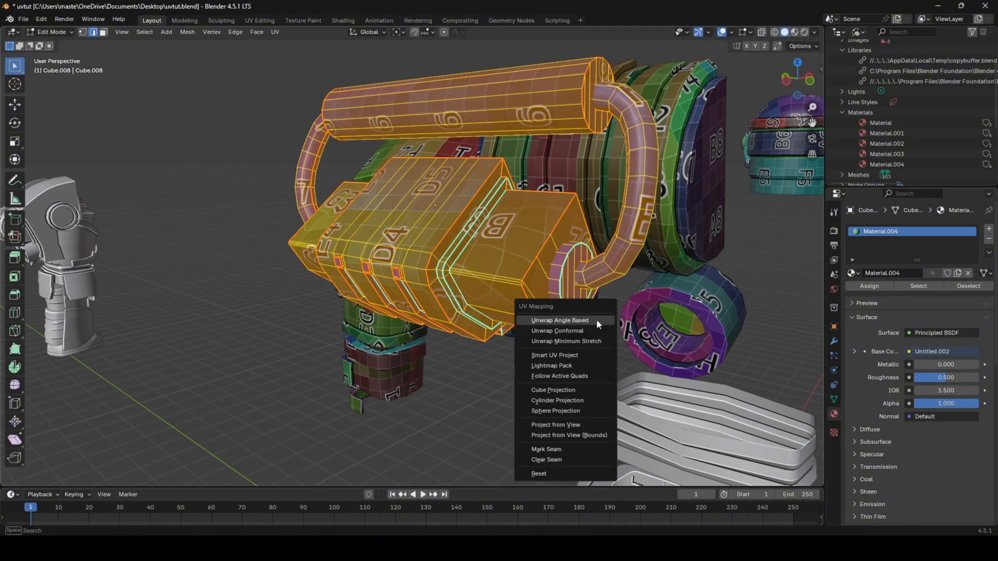
{"action": "left_click", "coordinate": [597, 320]}
- Select the round pin running through the end block and move it down along Z, clear of the body
{"action": "key", "text": "Tab"}
{"action": "middle_click_drag", "start_coordinate": [506, 313], "coordinate": [621, 283]}
{"action": "scroll", "coordinate": [484, 281], "scroll_direction": "up", "scroll_amount": 2}
{"action": "key", "text": "Tab"}
{"action": "left_click", "coordinate": [548, 285]}
{"action": "key", "text": "l"}
{"action": "scroll", "coordinate": [536, 286], "scroll_direction": "down", "scroll_amount": 5}
{"action": "key", "text": "l"}
{"action": "middle_click_drag", "start_coordinate": [281, 269], "coordinate": [383, 284]}
{"action": "key", "text": "g"}
{"action": "key", "text": "z"}
{"action": "left_click", "coordinate": [416, 371]}
{"action": "key", "text": "KP_Decimal"}
{"action": "left_click", "coordinate": [356, 307]}
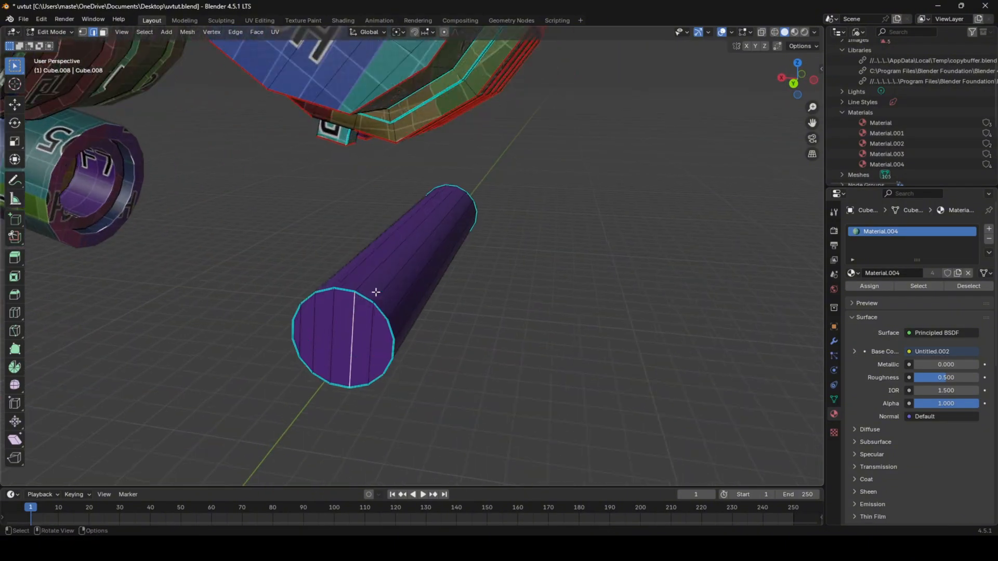
- Mark the circular rims at both ends of the separated pin as seams
{"action": "scroll", "coordinate": [376, 293], "scroll_direction": "up", "scroll_amount": 1}
{"action": "left_click", "coordinate": [357, 317], "text": "alt"}
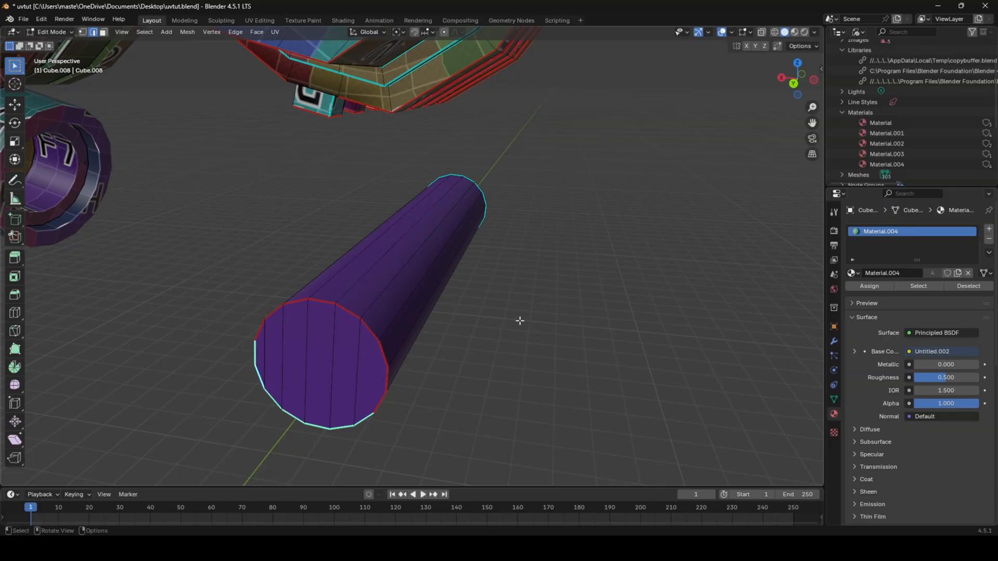
{"action": "right_click", "coordinate": [428, 319]}
{"action": "left_click", "coordinate": [429, 319]}
{"action": "middle_click_drag", "start_coordinate": [535, 298], "coordinate": [424, 302]}
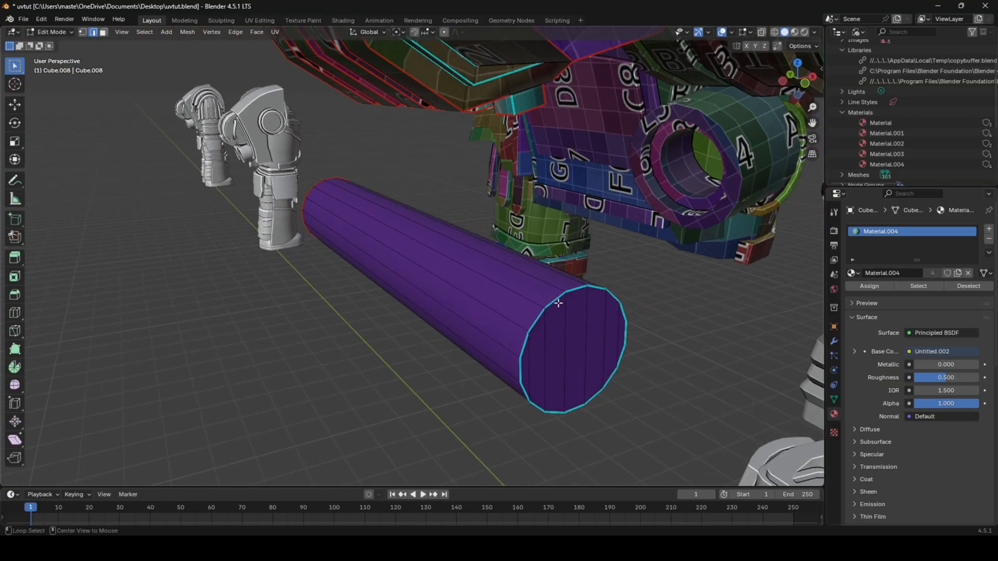
{"action": "left_click", "coordinate": [538, 321], "text": "alt"}
{"action": "left_click", "coordinate": [629, 343]}
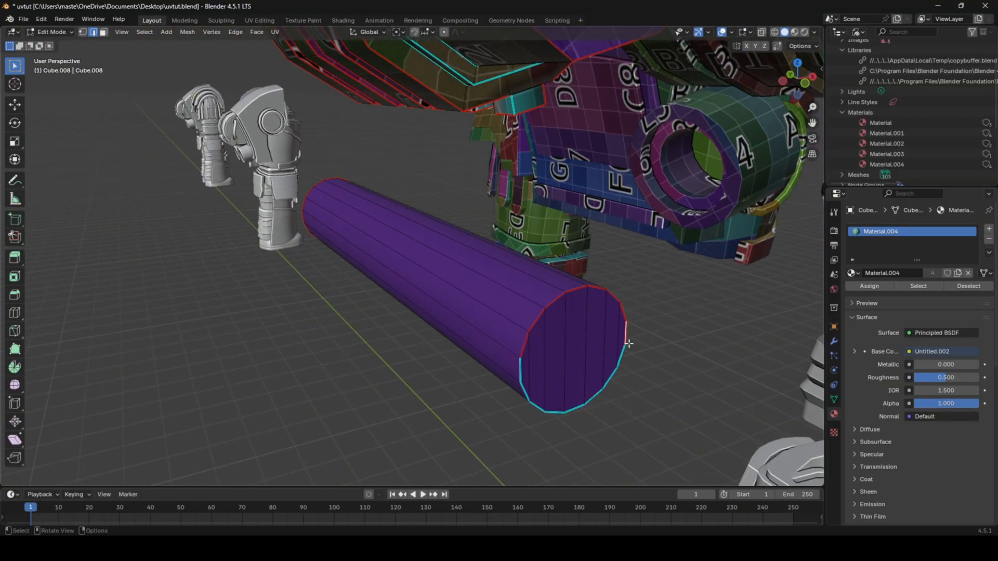
{"action": "left_click", "coordinate": [617, 378], "text": "alt"}
{"action": "middle_click_drag", "start_coordinate": [522, 367], "coordinate": [499, 310]}
- Select the whole pin and move it 1 m back up along Z into the end blocks
{"action": "key", "text": "Tab"}
{"action": "key", "text": "Tab"}
{"action": "key", "text": "l"}
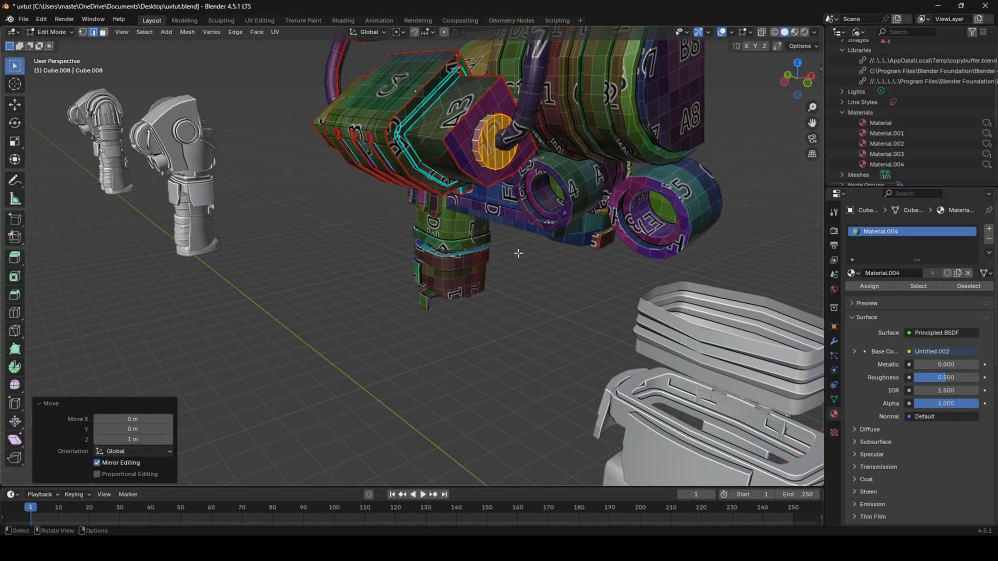
{"action": "key", "text": "Tab"}
{"action": "middle_click_drag", "start_coordinate": [515, 251], "coordinate": [574, 275]}
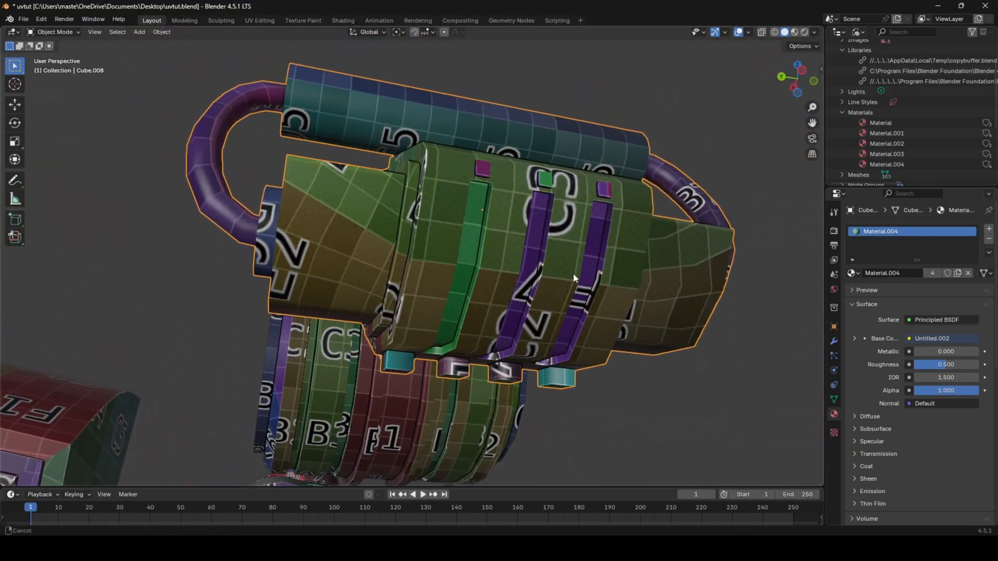
- Unwrap the whole mesh again with the new seams and check the colour grid on the body and end block
{"action": "middle_click_drag", "start_coordinate": [480, 203], "coordinate": [508, 231]}
{"action": "scroll", "coordinate": [499, 232], "scroll_direction": "up", "scroll_amount": 3}
{"action": "key", "text": "Tab"}
{"action": "left_click", "coordinate": [447, 249]}
{"action": "mouse_move", "coordinate": [448, 239]}
{"action": "middle_mouse_down"}
{"action": "mouse_move", "coordinate": [458, 249]}
{"action": "mouse_move", "coordinate": [441, 228]}
{"action": "mouse_move", "coordinate": [421, 234]}
{"action": "mouse_move", "coordinate": [456, 243]}
{"action": "middle_mouse_up"}
{"action": "key", "text": "Tab"}
{"action": "key", "text": "Tab"}
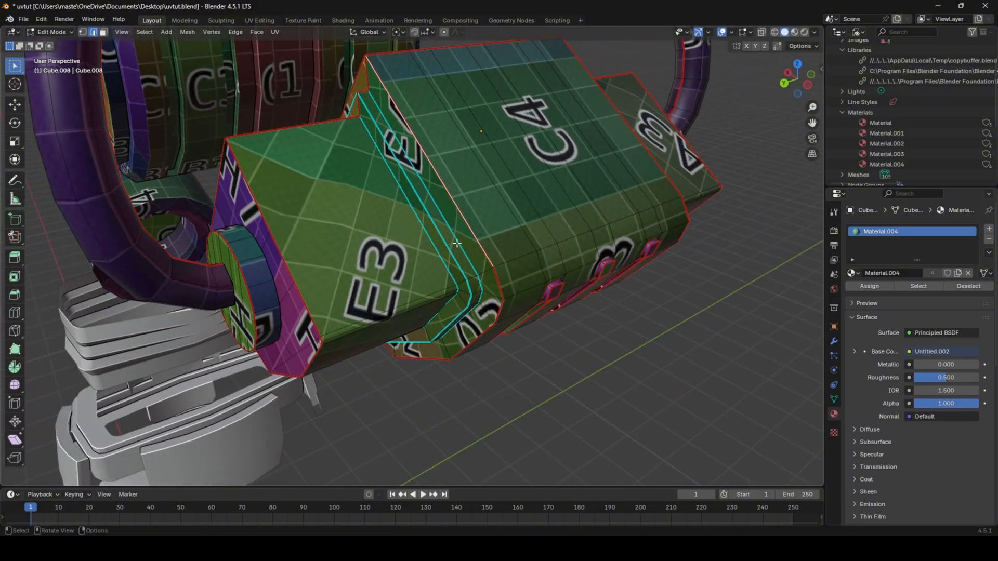
{"action": "middle_click_drag", "start_coordinate": [557, 267], "coordinate": [469, 261]}
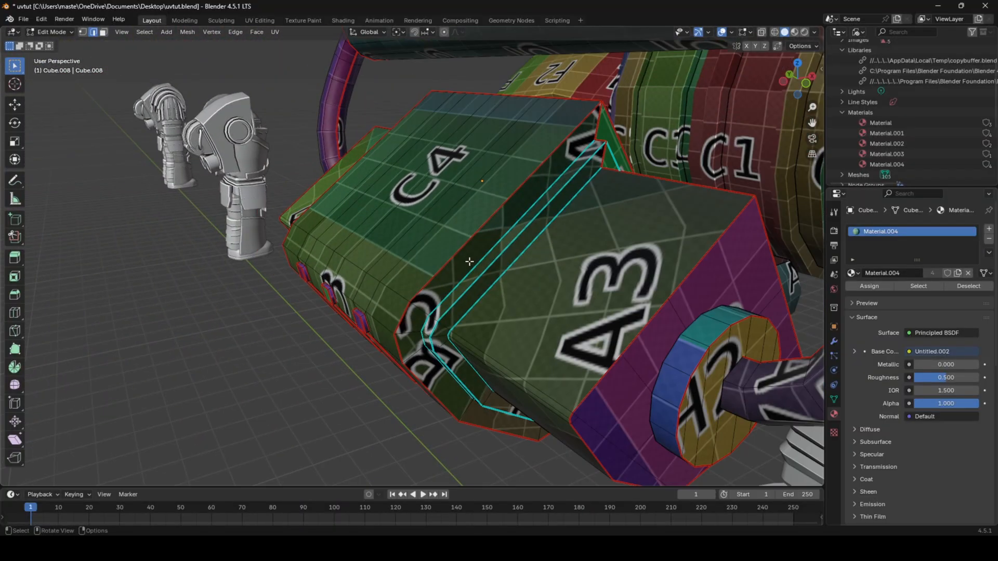
{"action": "key", "text": "a"}
{"action": "key", "text": "u"}
{"action": "left_click", "coordinate": [532, 273]}
{"action": "key", "text": "Tab"}
{"action": "middle_click_drag", "start_coordinate": [531, 274], "coordinate": [552, 279]}
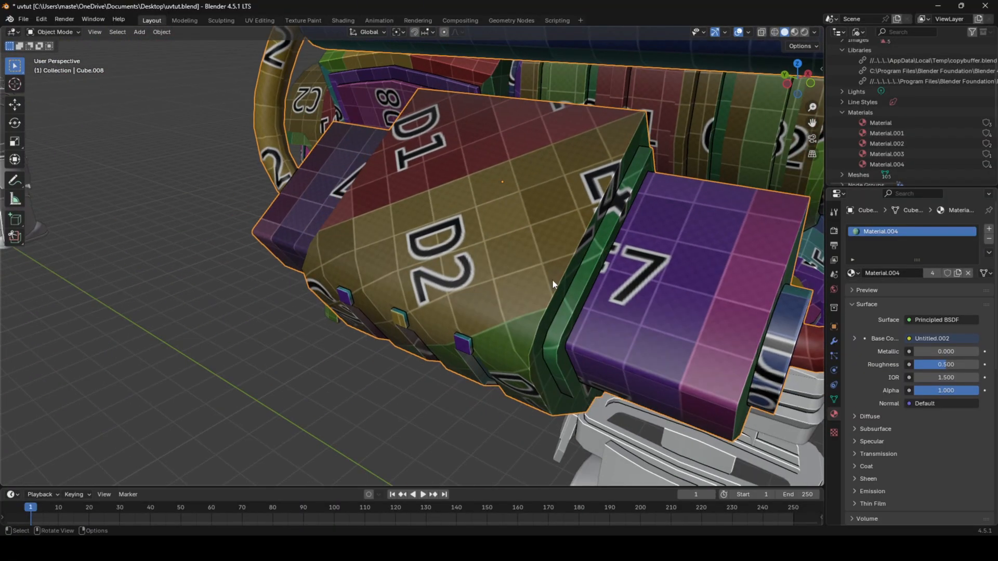
- Complete the seam along the body's rim beside the first underside block and unwrap the whole mesh
{"action": "middle_click_drag", "start_coordinate": [651, 345], "coordinate": [468, 239]}
{"action": "key", "text": "Tab"}
{"action": "left_click", "coordinate": [441, 218]}
{"action": "key", "text": "Tab"}
{"action": "scroll", "coordinate": [445, 242], "scroll_direction": "up", "scroll_amount": 2}
{"action": "key", "text": "Tab"}
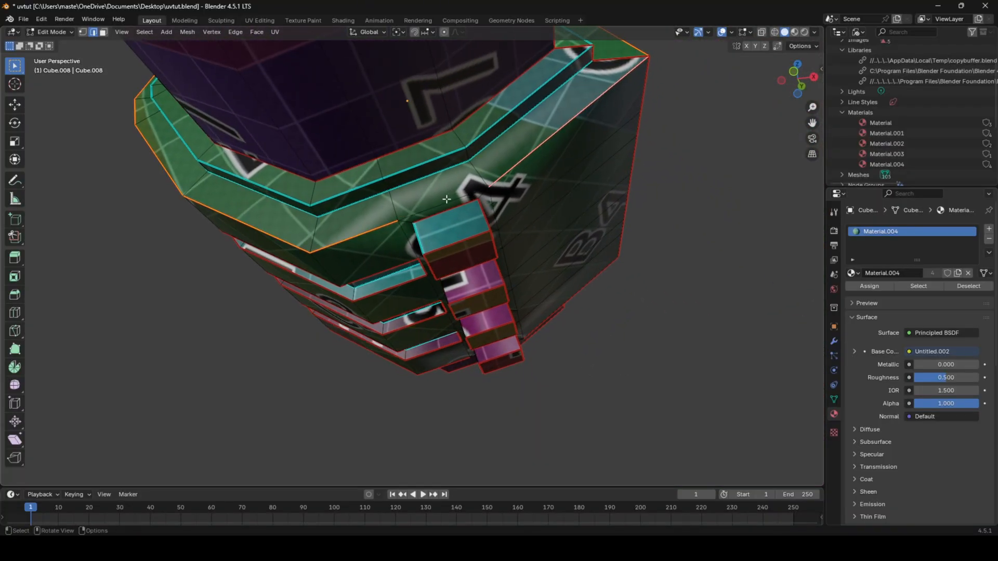
{"action": "middle_click_drag", "start_coordinate": [429, 220], "coordinate": [387, 322]}
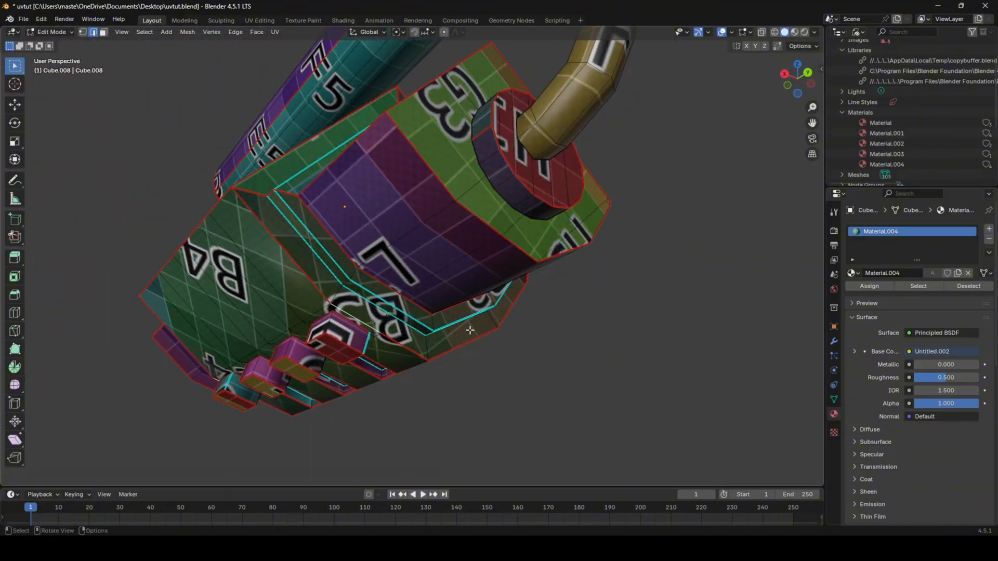
{"action": "key", "text": "a"}
{"action": "key", "text": "Tab"}
{"action": "middle_click_drag", "start_coordinate": [501, 327], "coordinate": [411, 335]}
- Mark the selected edge at the body's underside, beside the protruding blocks, as sharp
{"action": "key", "text": "Tab"}
{"action": "left_click", "coordinate": [592, 255]}
{"action": "right_click", "coordinate": [476, 337]}
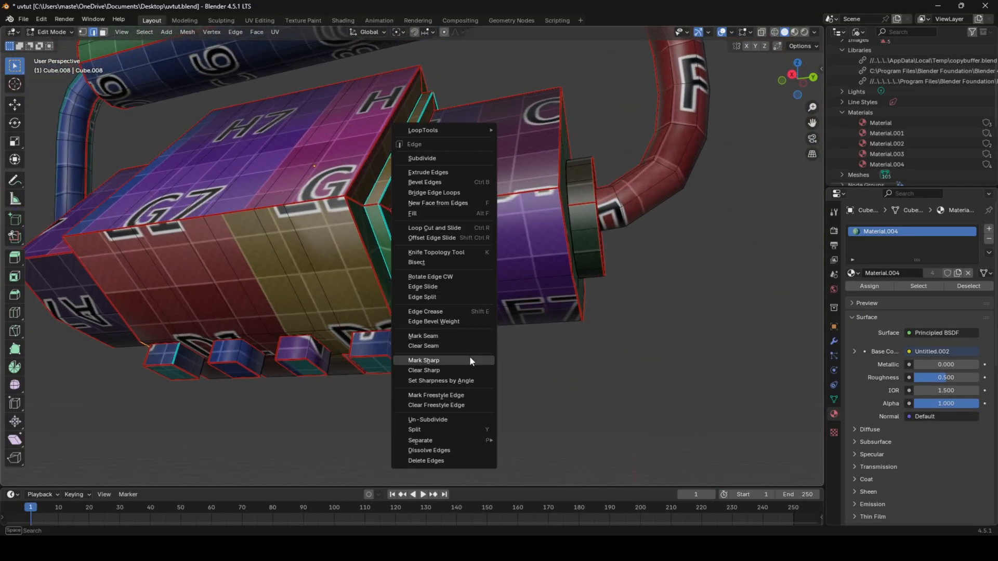
{"action": "left_click", "coordinate": [470, 360]}
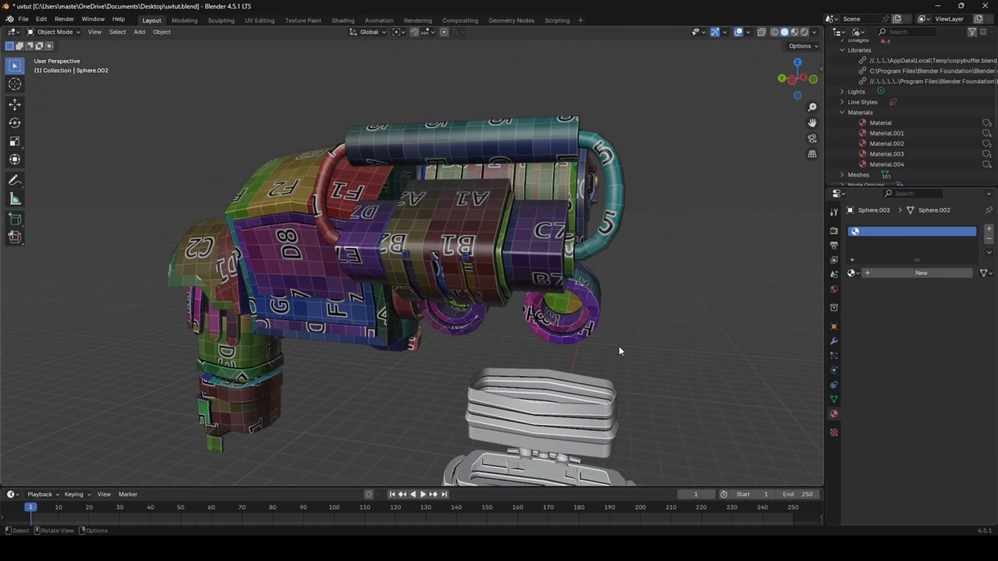
- Move the finished handled part 2 m along X
{"action": "scroll", "coordinate": [619, 345], "scroll_direction": "up", "scroll_amount": 3}
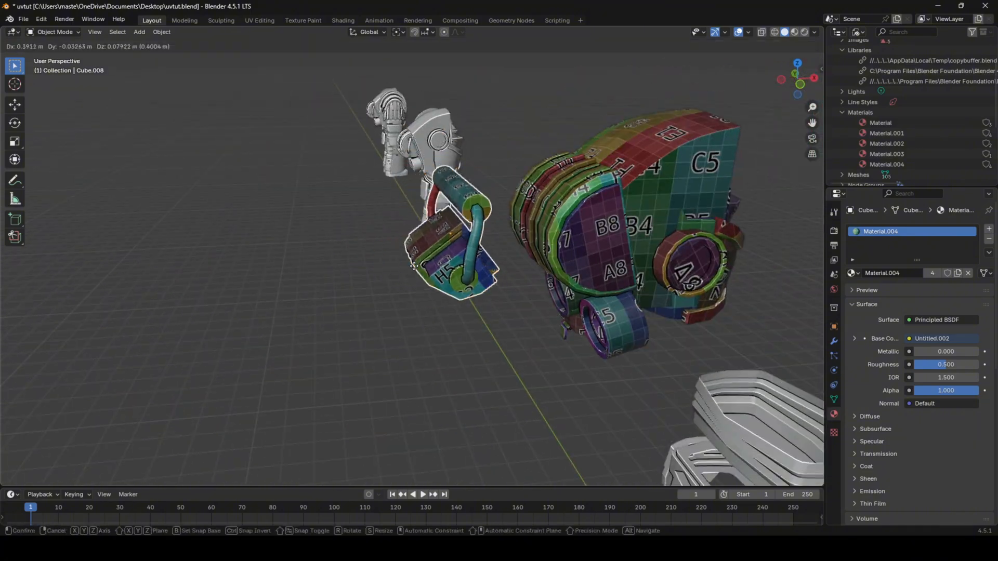
{"action": "key", "text": "g"}
{"action": "key", "text": "x"}
{"action": "key", "text": "2"}
{"action": "key", "text": "Return"}
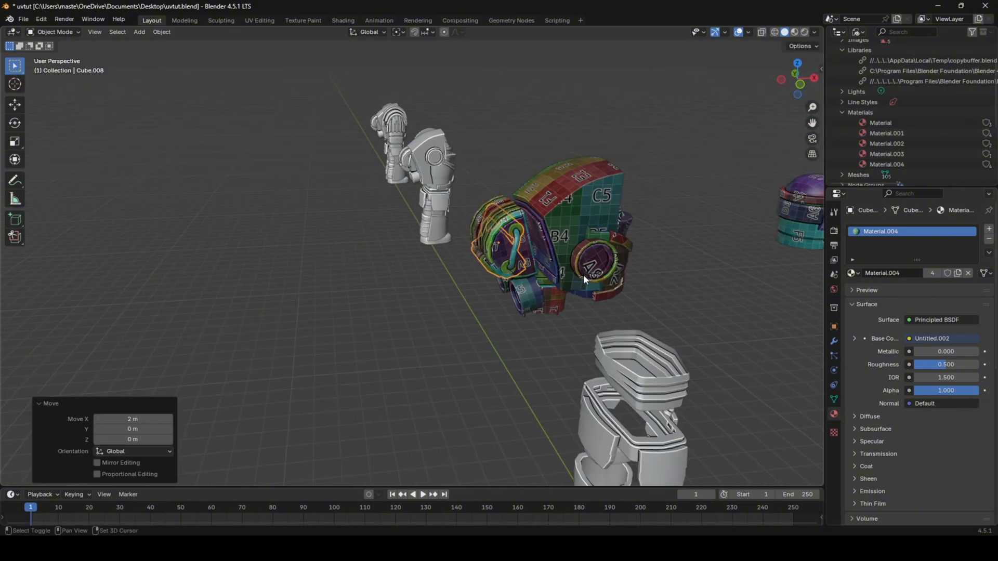
{"action": "middle_click_drag", "start_coordinate": [583, 275], "coordinate": [544, 223]}
{"action": "key", "text": "Tab"}
{"action": "key", "text": "Tab"}
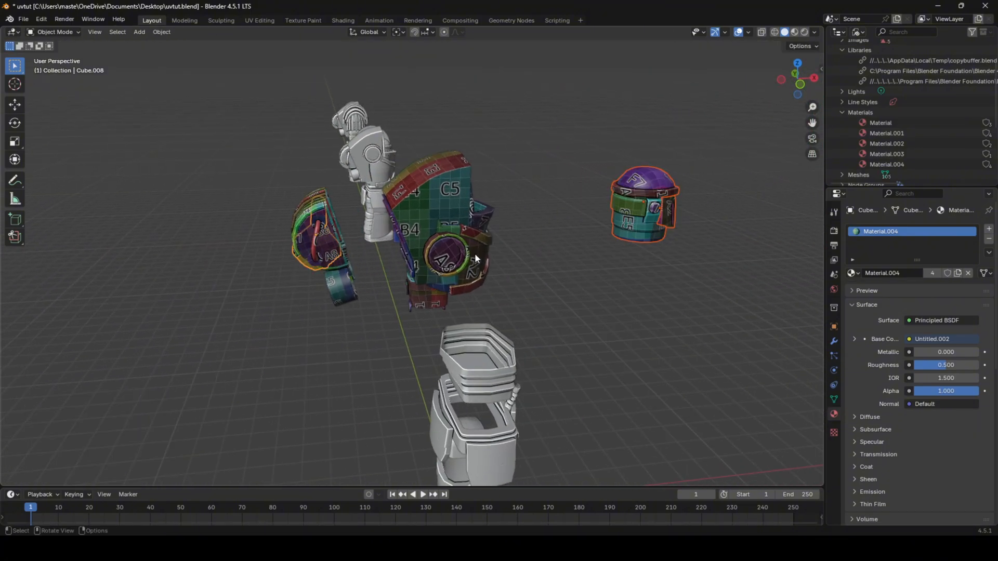
- Select the helmet parts and move them -4 m along X
{"action": "right_click", "coordinate": [386, 273]}
{"action": "left_click", "coordinate": [398, 276]}
{"action": "middle_click_drag", "start_coordinate": [442, 270], "coordinate": [569, 202]}
{"action": "type", "text": "gx-4"}
{"action": "key", "text": "Return"}
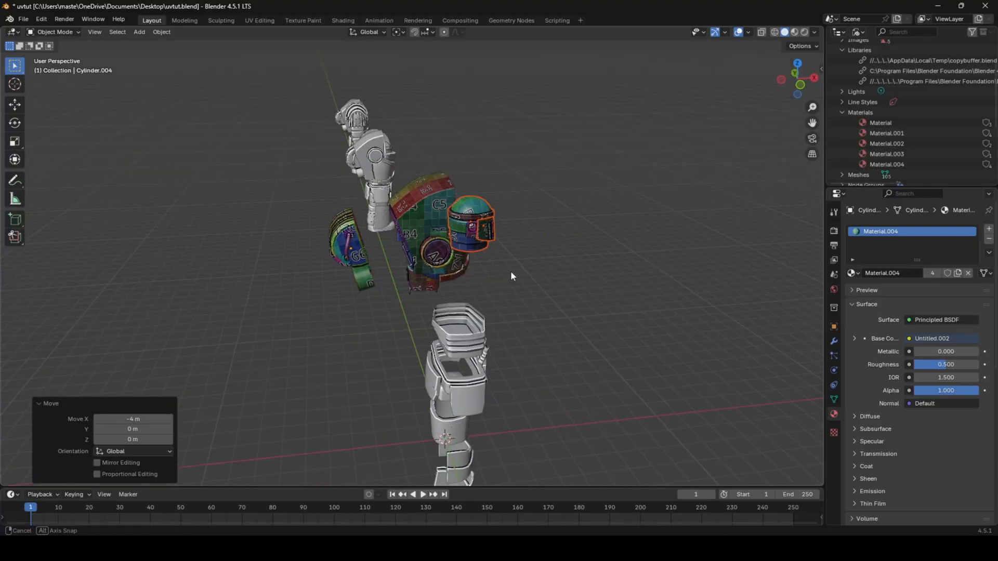
- Select the back parts, including the handled one, and move them 2 m along X
{"action": "middle_click_drag", "start_coordinate": [511, 271], "coordinate": [355, 227]}
{"action": "left_click_drag", "start_coordinate": [354, 227], "coordinate": [403, 239]}
{"action": "middle_click_drag", "start_coordinate": [403, 240], "coordinate": [365, 208]}
{"action": "key", "text": "g"}
{"action": "key", "text": "x"}
{"action": "left_click", "coordinate": [512, 263]}
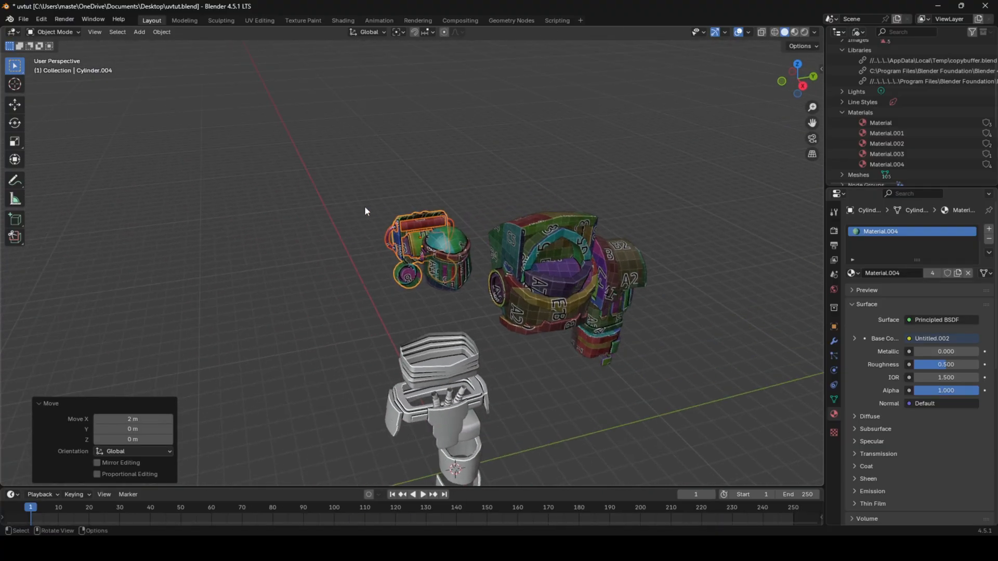
- Select the helmet and back parts together and move them onto the torso
{"action": "left_click_drag", "start_coordinate": [365, 208], "coordinate": [451, 264]}
{"action": "key", "text": "g"}
{"action": "key", "text": "x"}
{"action": "key", "text": "Return"}
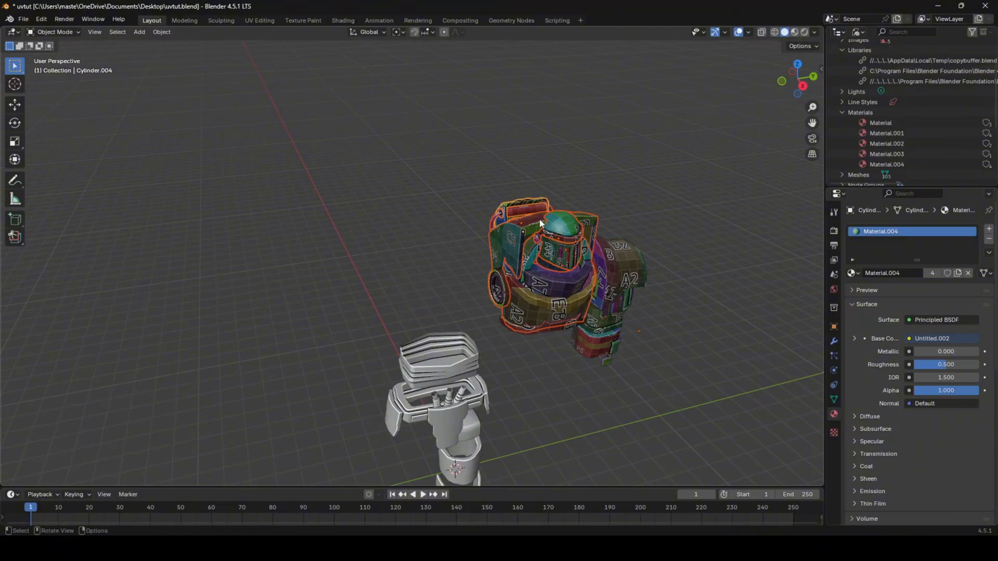
- Lower the helmet parts 1 m along Z into the torso's collar
{"action": "middle_click_drag", "start_coordinate": [539, 223], "coordinate": [479, 251]}
{"action": "left_click", "coordinate": [502, 228]}
{"action": "key", "text": "KP_Decimal"}
{"action": "scroll", "coordinate": [479, 252], "scroll_direction": "up", "scroll_amount": 1}
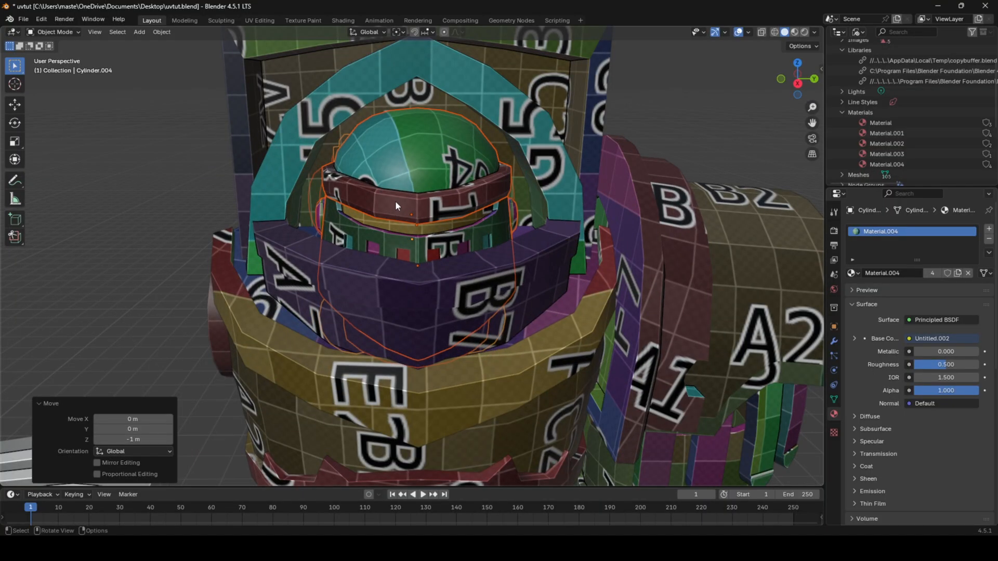
{"action": "middle_click_drag", "start_coordinate": [372, 268], "coordinate": [282, 300]}
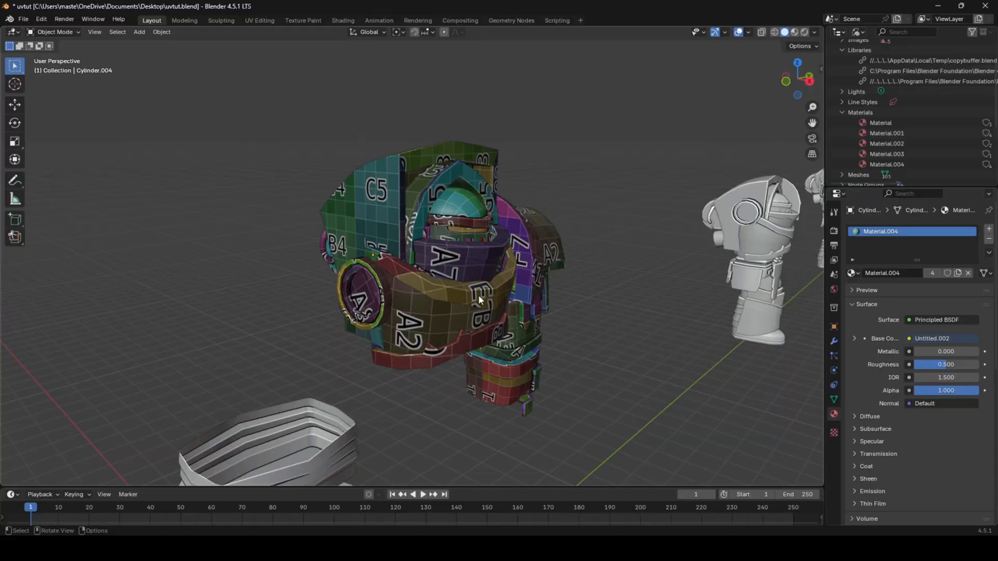
- Select the torso, helmet and back parts as a group and move them up along Z beside the arm
{"action": "left_click", "coordinate": [461, 221]}
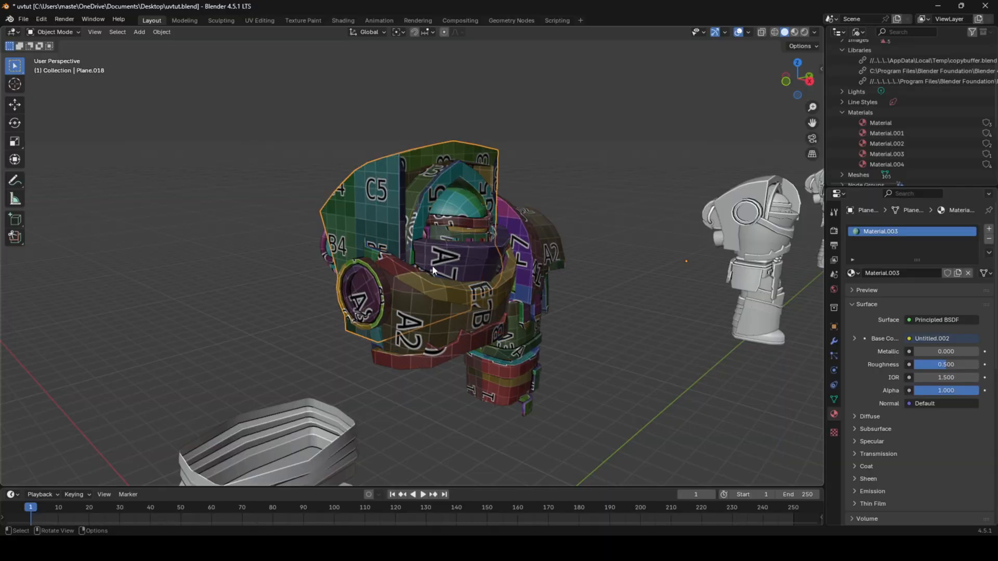
{"action": "left_click", "coordinate": [429, 285]}
{"action": "left_click", "coordinate": [489, 215]}
{"action": "middle_click_drag", "start_coordinate": [490, 215], "coordinate": [346, 240]}
{"action": "left_click_drag", "start_coordinate": [351, 177], "coordinate": [422, 282]}
{"action": "middle_click_drag", "start_coordinate": [472, 313], "coordinate": [501, 270], "text": "shift"}
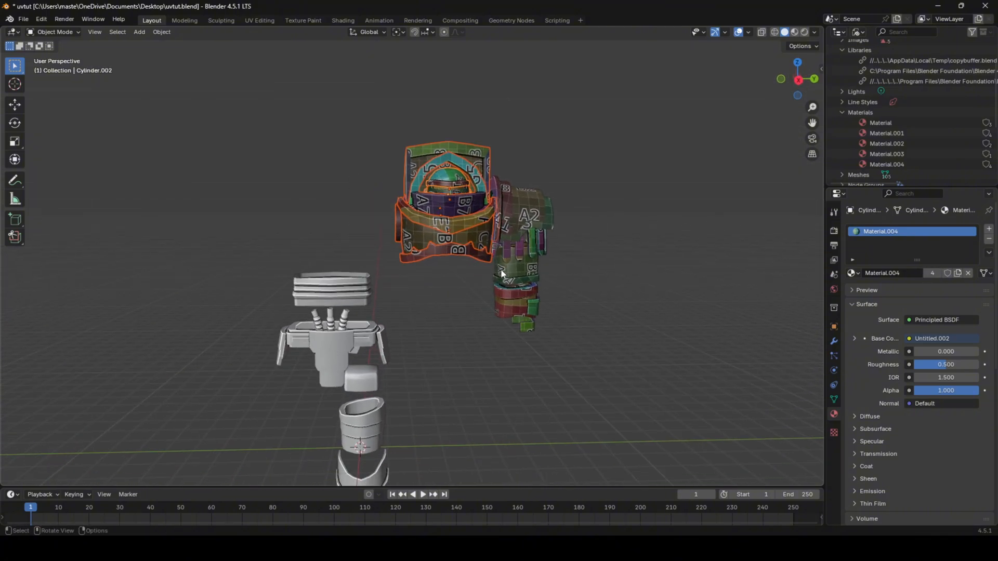
{"action": "left_click", "coordinate": [399, 297]}
{"action": "middle_click_drag", "start_coordinate": [399, 296], "coordinate": [395, 249]}
- Lower the ribbed waist ring 1 m along Z onto the hip part
{"action": "key", "text": "z"}
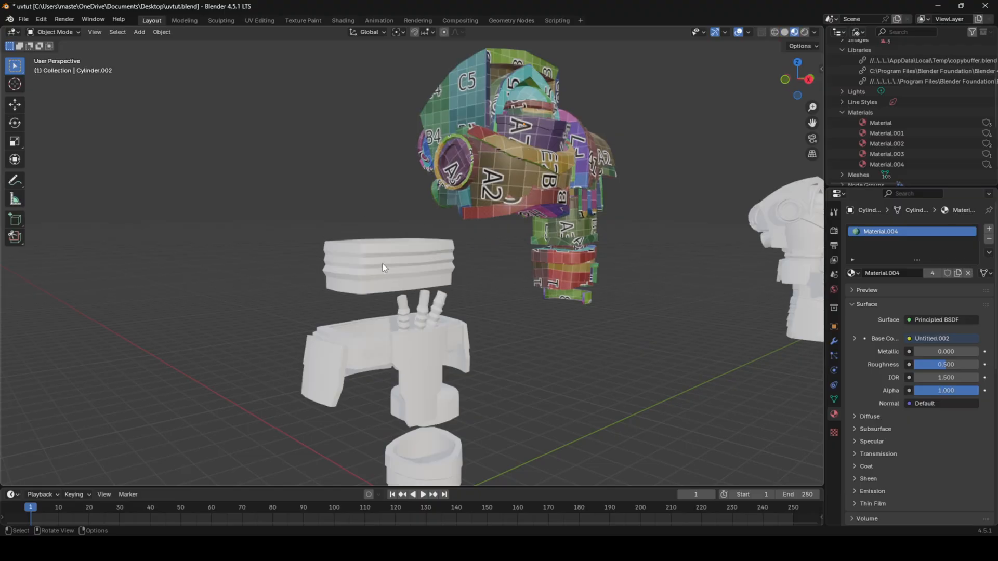
{"action": "key", "text": "z"}
{"action": "left_click", "coordinate": [409, 253]}
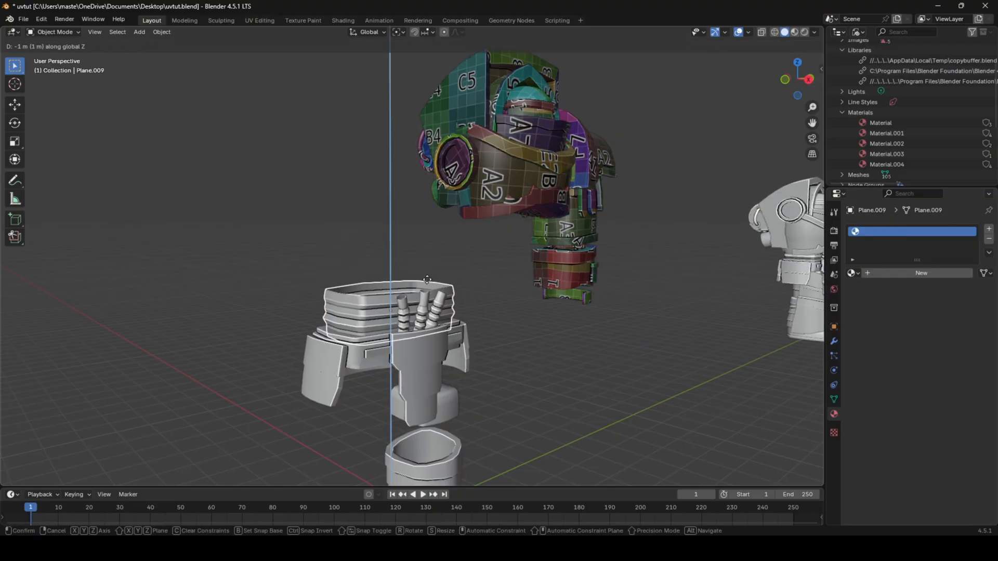
{"action": "left_click", "coordinate": [427, 280]}
{"action": "left_click", "coordinate": [401, 242]}
{"action": "middle_click_drag", "start_coordinate": [455, 299], "coordinate": [453, 247]}
{"action": "scroll", "coordinate": [447, 290], "scroll_direction": "up", "scroll_amount": 2}
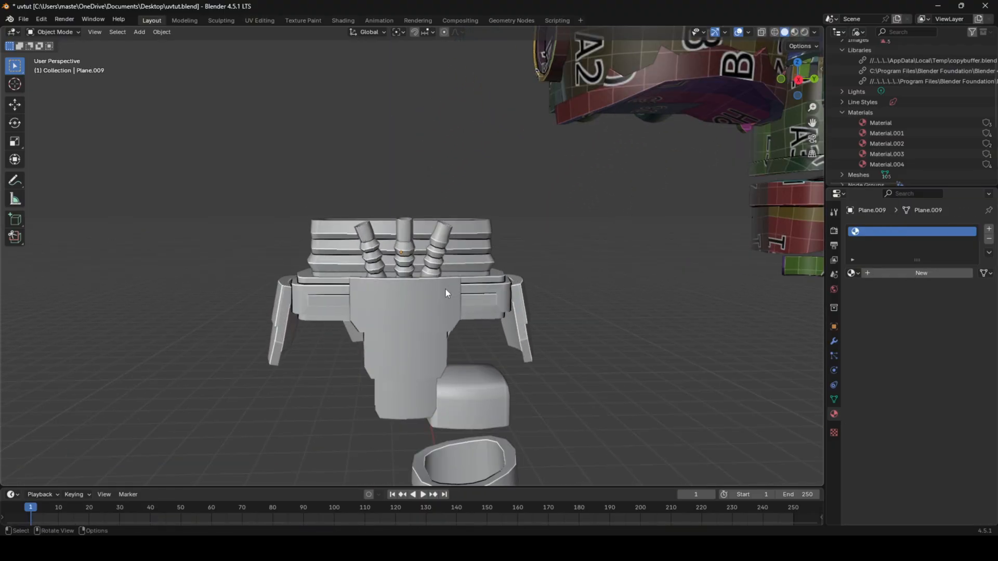
- Select the waist ring, tubes and hip parts together and move them up 1 m along Z
{"action": "scroll", "coordinate": [470, 294], "scroll_direction": "down", "scroll_amount": 2}
{"action": "left_click_drag", "start_coordinate": [478, 298], "coordinate": [483, 305]}
{"action": "key", "text": "g"}
{"action": "key", "text": "z"}
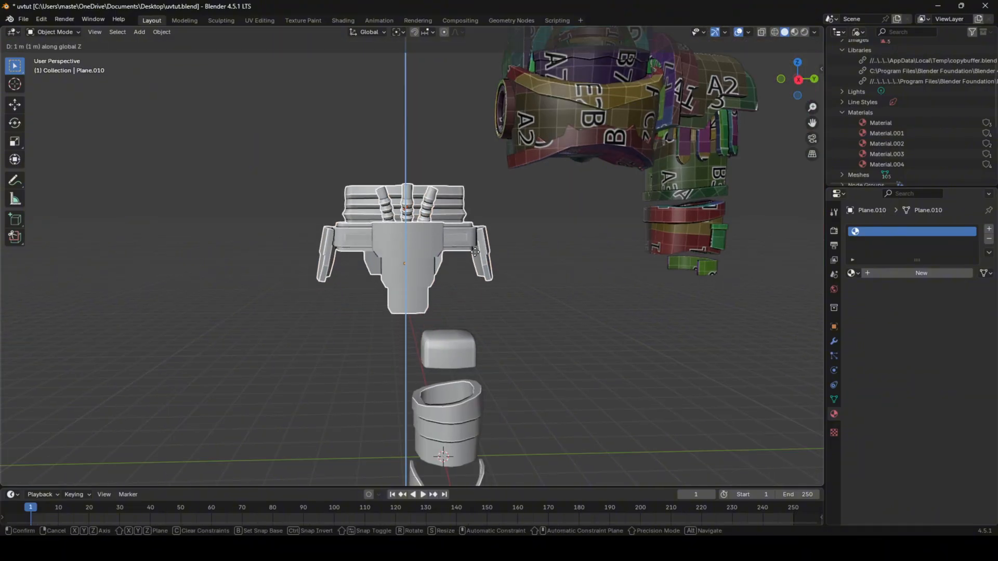
{"action": "left_click", "coordinate": [499, 266]}
{"action": "left_click", "coordinate": [501, 269]}
{"action": "middle_click_drag", "start_coordinate": [386, 223], "coordinate": [423, 241]}
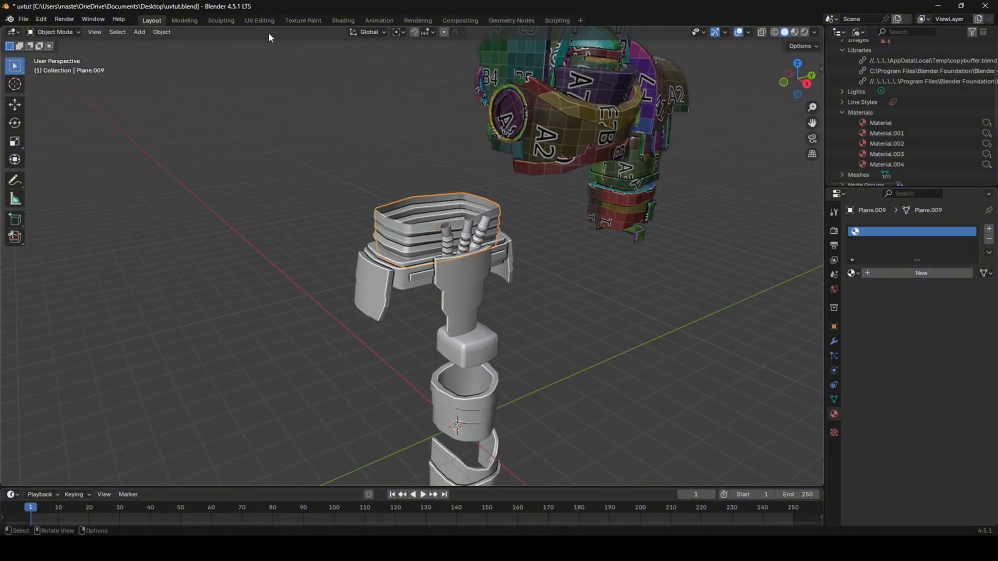
- Create a new material for the ribbed waist ring with the Untitled.002 checker image as its base color
{"action": "left_click", "coordinate": [260, 20]}
{"action": "left_click", "coordinate": [343, 20]}
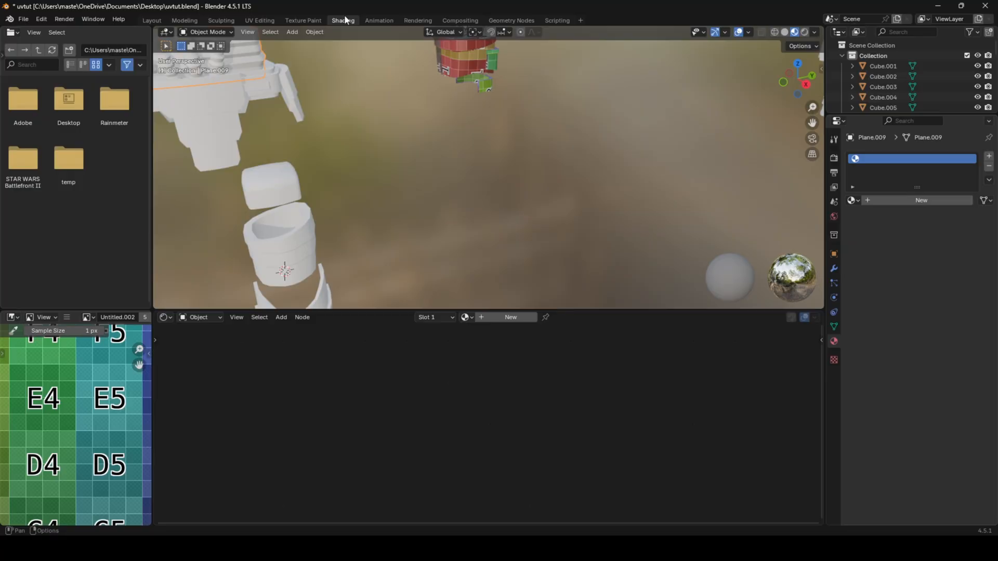
{"action": "left_click", "coordinate": [505, 317]}
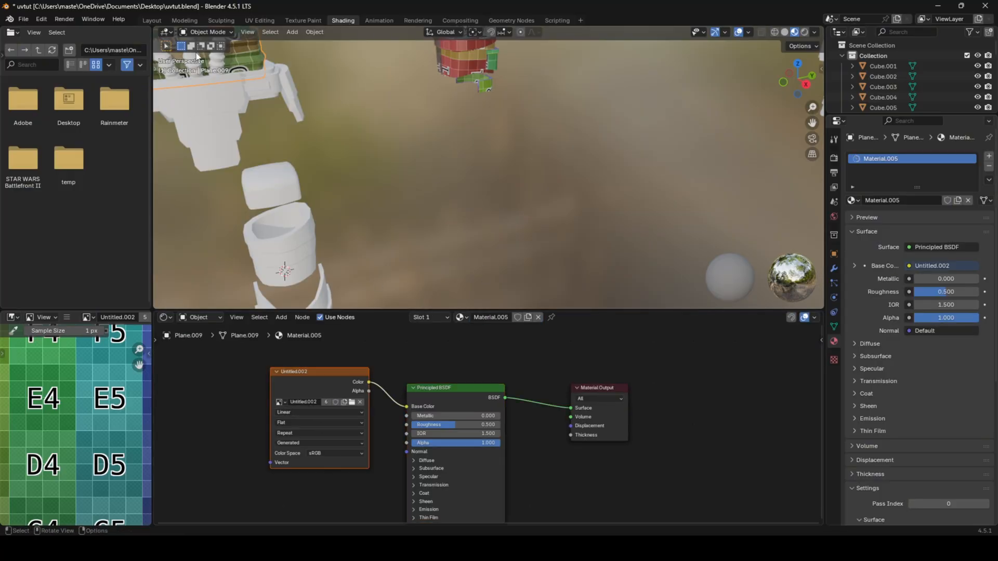
- Mark the vertical edge lines down both ends of the ribbed waist ring as seams
{"action": "left_click", "coordinate": [152, 20]}
{"action": "key", "text": "KP_Decimal"}
{"action": "key", "text": "Tab"}
{"action": "left_click", "coordinate": [303, 224]}
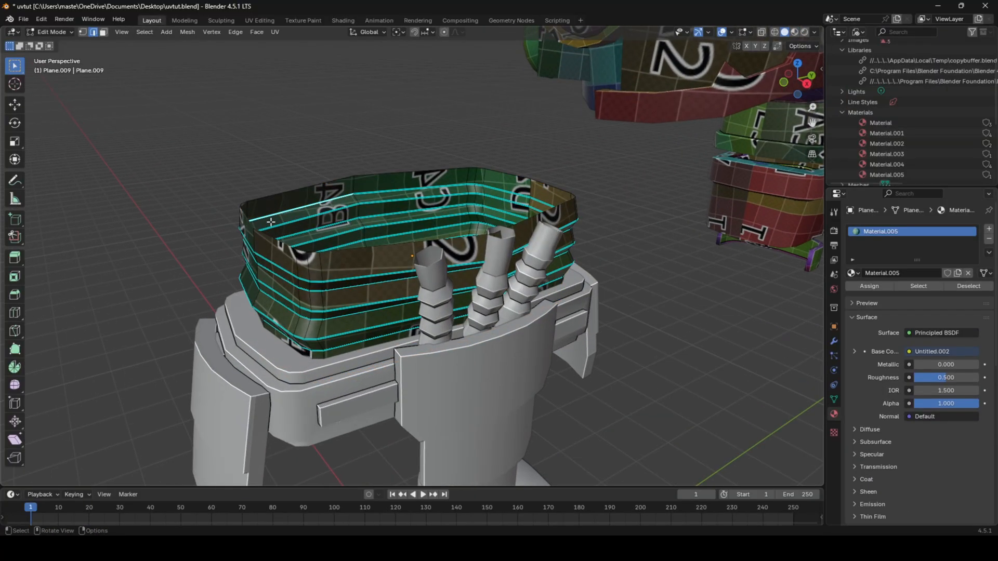
{"action": "middle_click_drag", "start_coordinate": [296, 235], "coordinate": [335, 244]}
{"action": "right_click", "coordinate": [553, 260]}
{"action": "left_click", "coordinate": [554, 260]}
{"action": "key", "text": "a"}
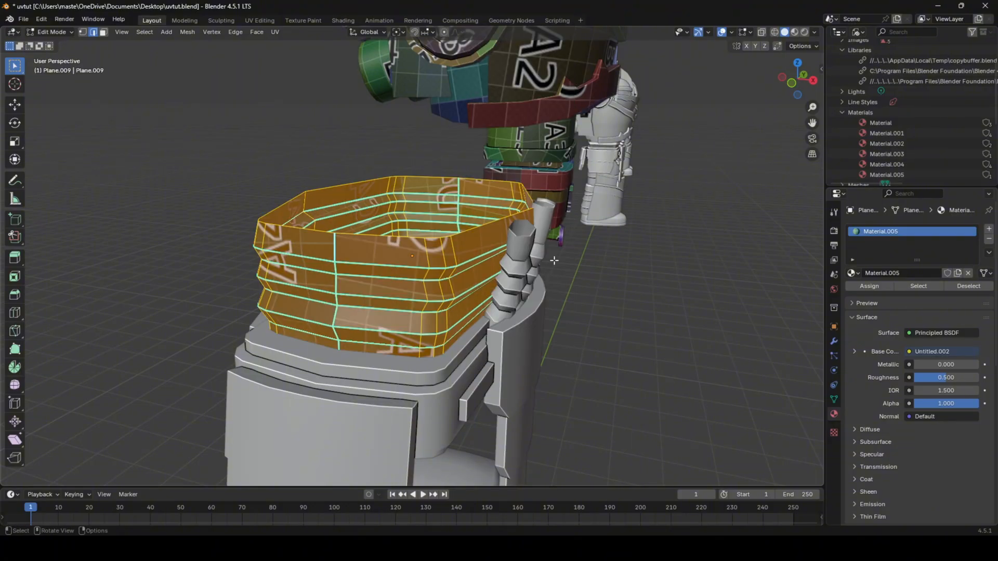
{"action": "key", "text": "u"}
{"action": "key", "text": "ctrl+z"}
{"action": "right_click", "coordinate": [517, 314]}
{"action": "left_click", "coordinate": [496, 290]}
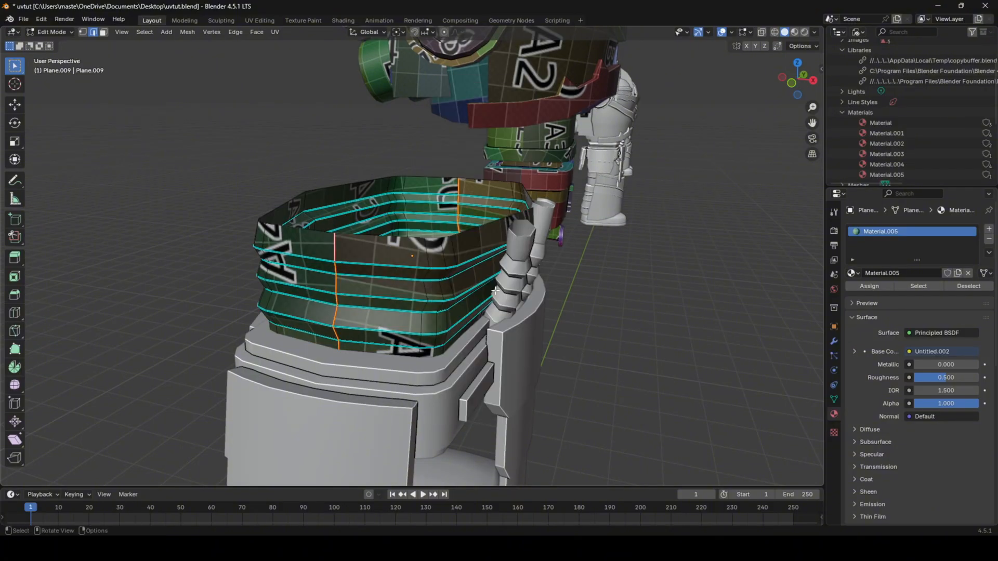
- Unwrap all faces of the ribbed waist ring
{"action": "key", "text": "a"}
{"action": "key", "text": "u"}
{"action": "left_click", "coordinate": [479, 290]}
{"action": "key", "text": "Tab"}
- Check the linked faces closing the waist ring's bottom, deselect them and move the ring -2 m along X
{"action": "middle_click_drag", "start_coordinate": [458, 290], "coordinate": [469, 312]}
{"action": "key", "text": "Tab"}
{"action": "key", "text": "alt+a"}
{"action": "key", "text": "3"}
{"action": "key", "text": "l"}
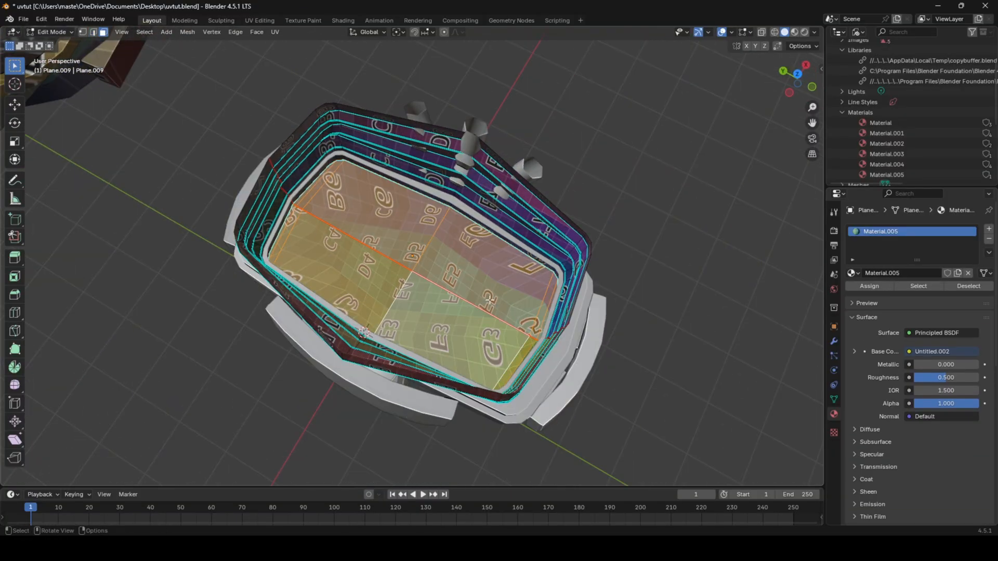
{"action": "key", "text": "alt+a"}
{"action": "key", "text": "Tab"}
{"action": "middle_click_drag", "start_coordinate": [490, 300], "coordinate": [428, 220]}
{"action": "scroll", "coordinate": [429, 220], "scroll_direction": "down", "scroll_amount": 5}
{"action": "key", "text": "g"}
{"action": "key", "text": "x"}
{"action": "left_click", "coordinate": [301, 238], "text": "ctrl"}
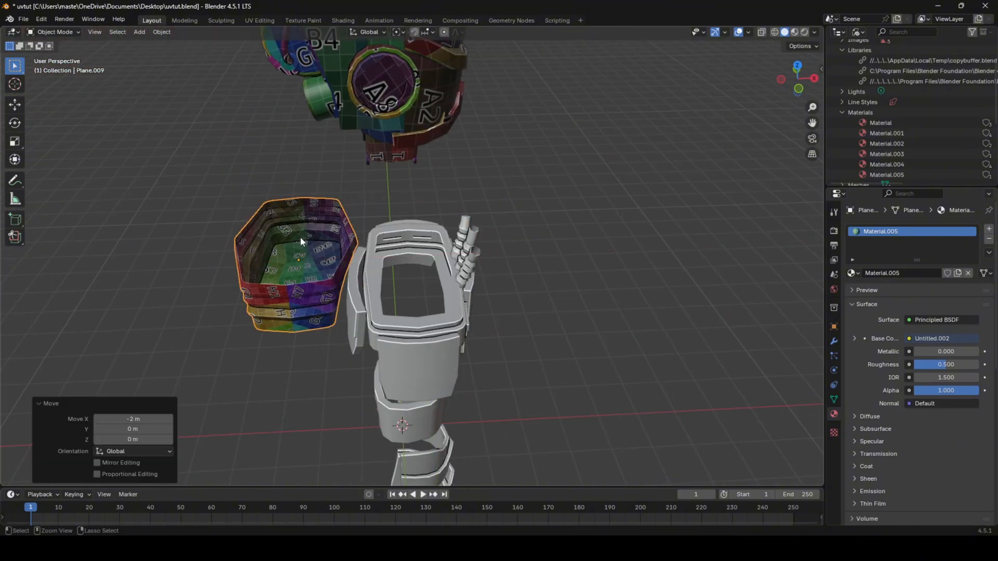
- Select the faces closing the underside of the waist ring and delete them
{"action": "key", "text": "KP_Decimal"}
{"action": "middle_click_drag", "start_coordinate": [300, 238], "coordinate": [333, 137]}
{"action": "key", "text": "Tab"}
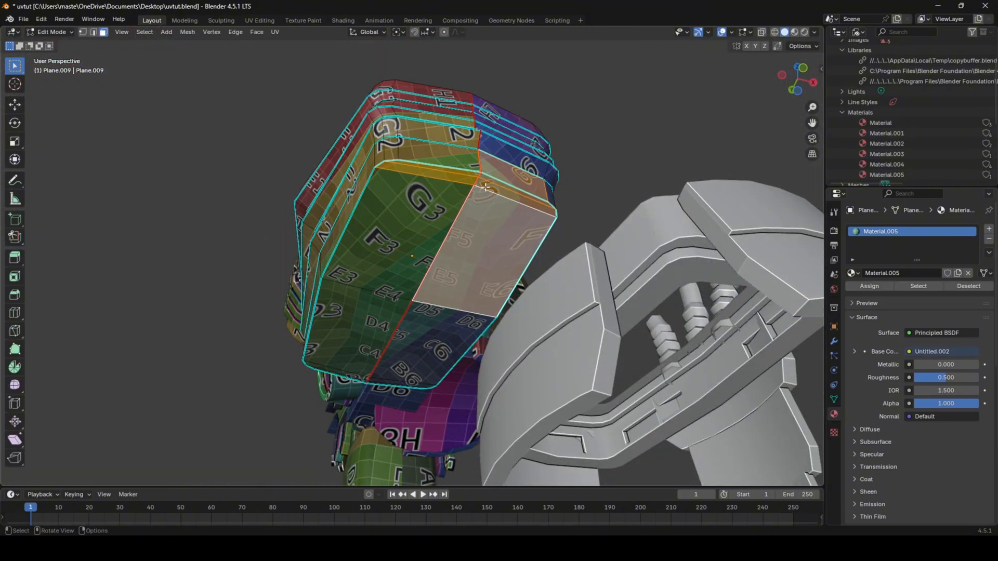
{"action": "middle_click_drag", "start_coordinate": [365, 241], "coordinate": [452, 231]}
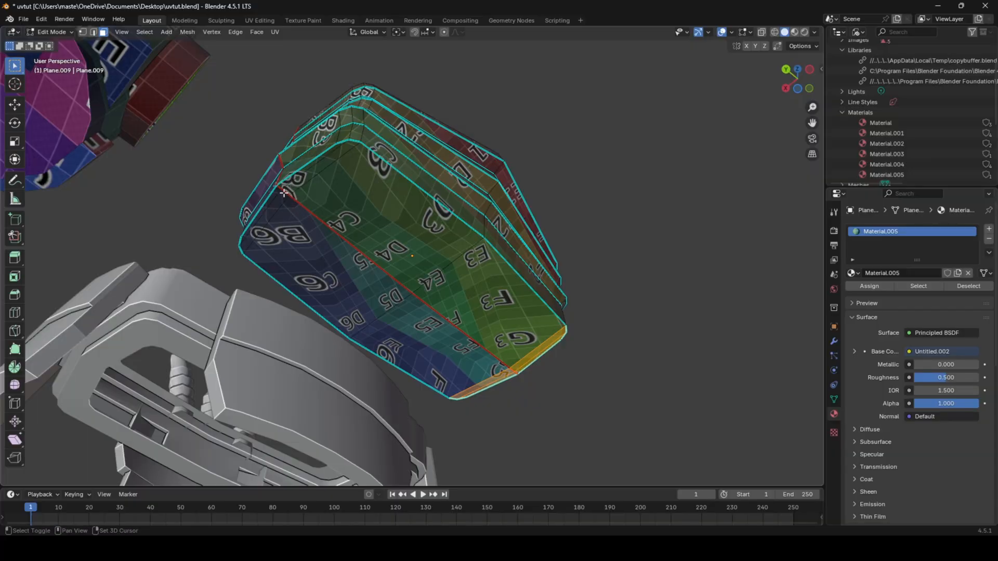
{"action": "key", "text": "l"}
{"action": "key", "text": "l"}
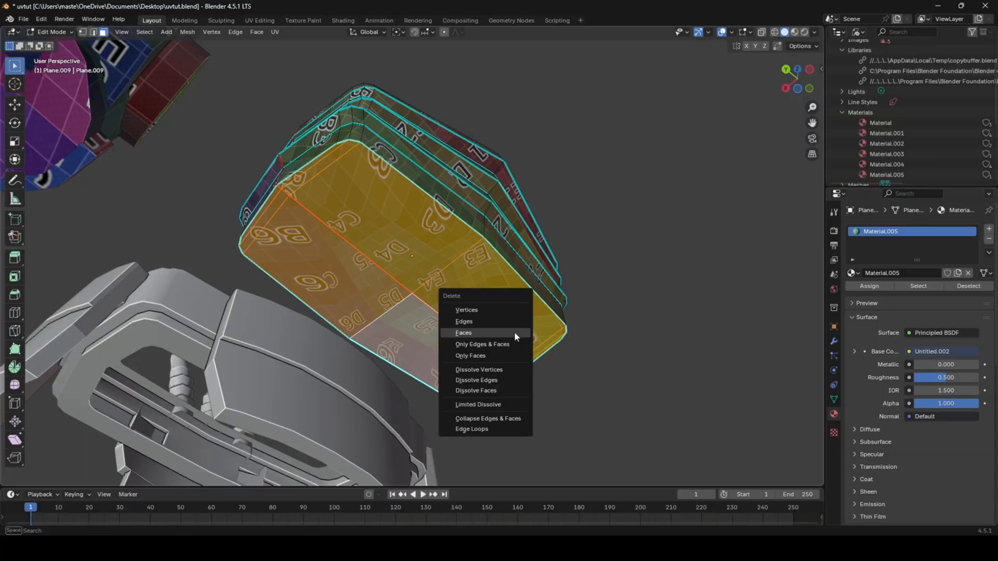
{"action": "left_click", "coordinate": [514, 333]}
- Unwrap the open-bottomed waist ring again
{"action": "key", "text": "Tab"}
{"action": "key", "text": "Tab"}
{"action": "key", "text": "a"}
{"action": "key", "text": "u"}
{"action": "left_click", "coordinate": [501, 294]}
{"action": "key", "text": "Tab"}
- Move the waist ring 2 m along X back onto the hip part
{"action": "middle_click_drag", "start_coordinate": [501, 295], "coordinate": [388, 398]}
{"action": "key", "text": "g"}
{"action": "key", "text": "x"}
{"action": "key", "text": "2"}
{"action": "key", "text": "Return"}
{"action": "scroll", "coordinate": [567, 325], "scroll_direction": "up", "scroll_amount": 3}
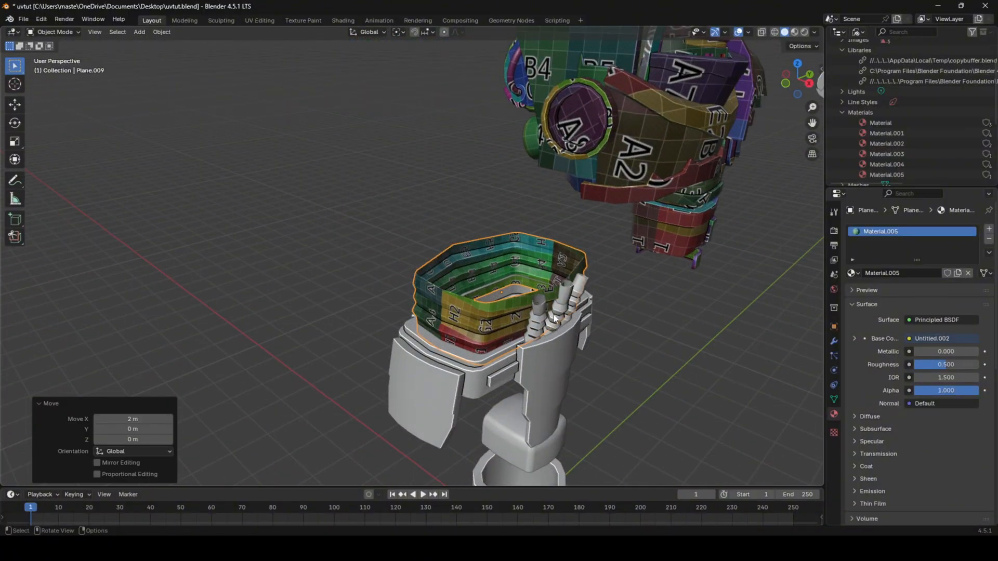
- Move the three ribbed tubes along X for separate editing
{"action": "left_click", "coordinate": [555, 318]}
{"action": "key", "text": "g"}
{"action": "key", "text": "x"}
{"action": "left_click", "coordinate": [391, 261]}
{"action": "key", "text": "KP_Decimal"}
- Assign the existing Material.005 to the three ribbed tubes
{"action": "key", "text": "Tab"}
{"action": "left_click", "coordinate": [369, 266]}
{"action": "middle_click_drag", "start_coordinate": [369, 266], "coordinate": [503, 279]}
{"action": "key", "text": "Tab"}
{"action": "left_click", "coordinate": [852, 273]}
{"action": "left_click", "coordinate": [887, 337]}
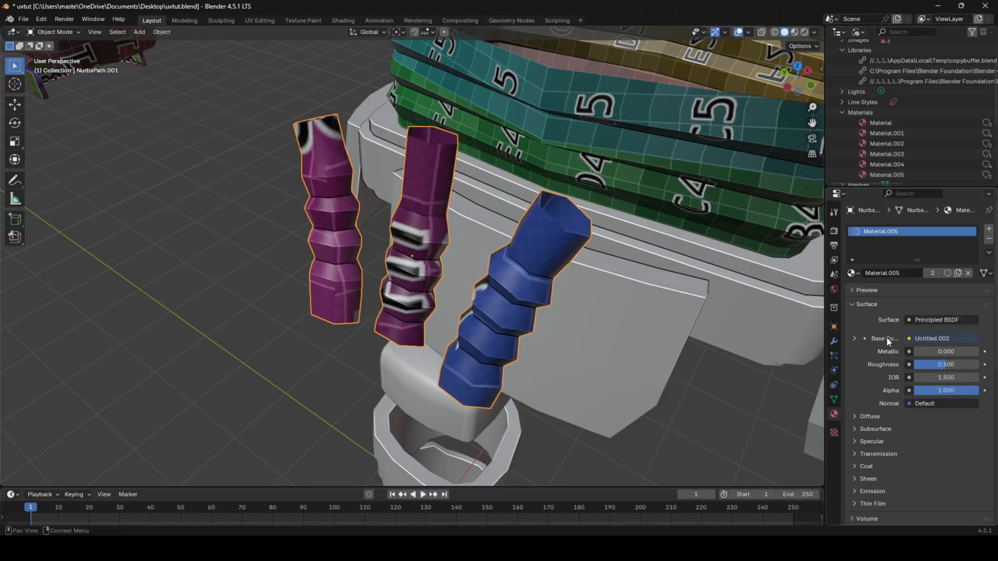
- Mark one lengthwise edge line on each ribbed tube as a seam and unwrap all three tubes
{"action": "key", "text": "Tab"}
{"action": "middle_click_drag", "start_coordinate": [522, 226], "coordinate": [504, 140]}
{"action": "left_click", "coordinate": [485, 287], "text": "alt"}
{"action": "middle_click_drag", "start_coordinate": [483, 268], "coordinate": [446, 279]}
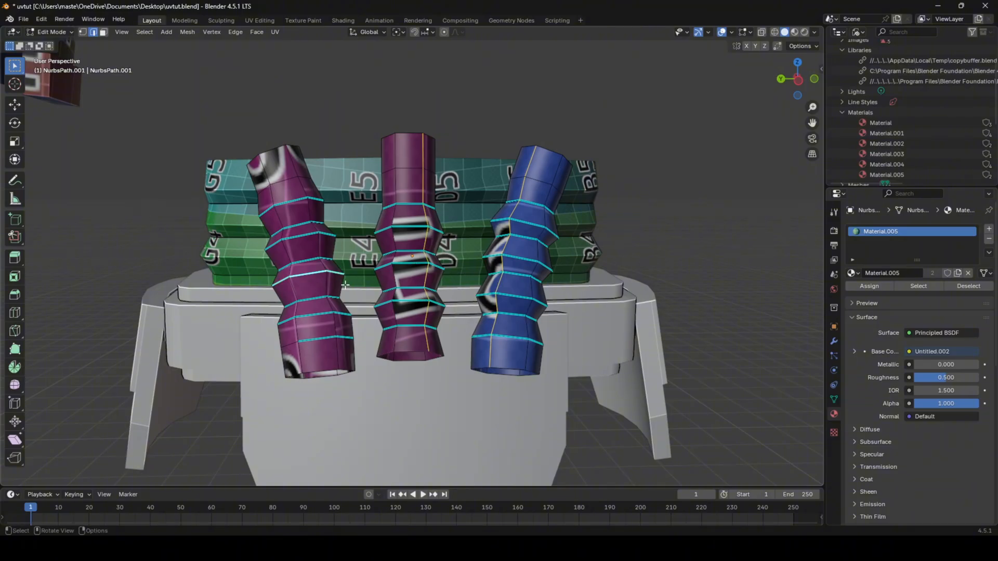
{"action": "right_click", "coordinate": [445, 305]}
{"action": "left_click", "coordinate": [445, 305]}
{"action": "key", "text": "a"}
{"action": "key", "text": "u"}
{"action": "key", "text": "Tab"}
- Move the unwrapped tubes back along X to their place in front of the waist ring
{"action": "middle_click_drag", "start_coordinate": [522, 304], "coordinate": [397, 330]}
{"action": "scroll", "coordinate": [329, 304], "scroll_direction": "down", "scroll_amount": 6}
{"action": "scroll", "coordinate": [398, 330], "scroll_direction": "down", "scroll_amount": 2}
{"action": "key", "text": "g"}
{"action": "key", "text": "x"}
{"action": "left_click", "coordinate": [583, 374], "text": "ctrl"}
- Select the hip part and move it along X away from the waist ring
{"action": "left_click", "coordinate": [585, 372]}
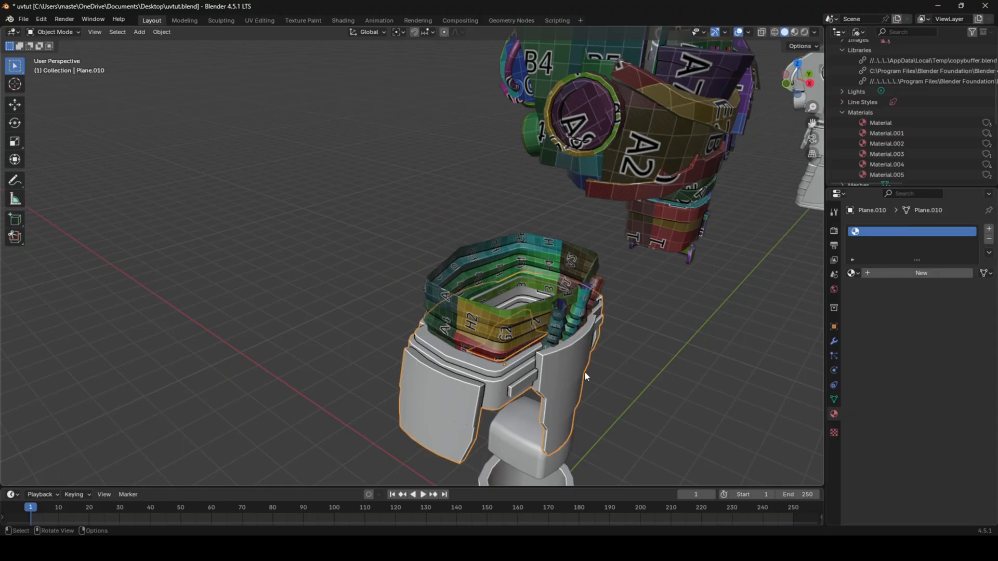
{"action": "key", "text": "g"}
{"action": "key", "text": "x"}
{"action": "left_click", "coordinate": [434, 321]}
- Select the middle segment of the front hip plate and move it along X clear of the other segments
{"action": "key", "text": "Tab"}
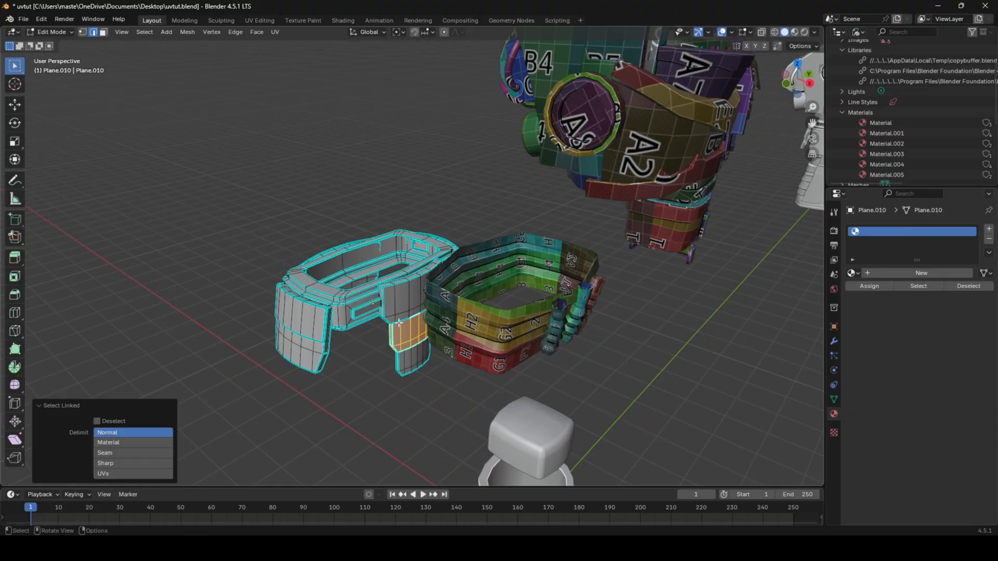
{"action": "middle_click_drag", "start_coordinate": [399, 323], "coordinate": [450, 334]}
{"action": "key", "text": "g"}
{"action": "key", "text": "x"}
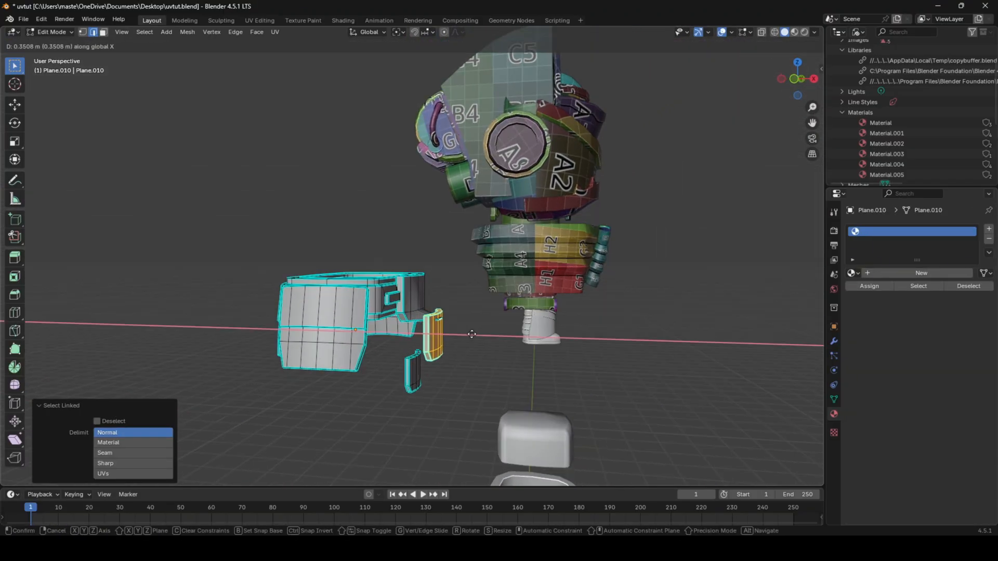
{"action": "key", "text": "g"}
{"action": "key", "text": "x"}
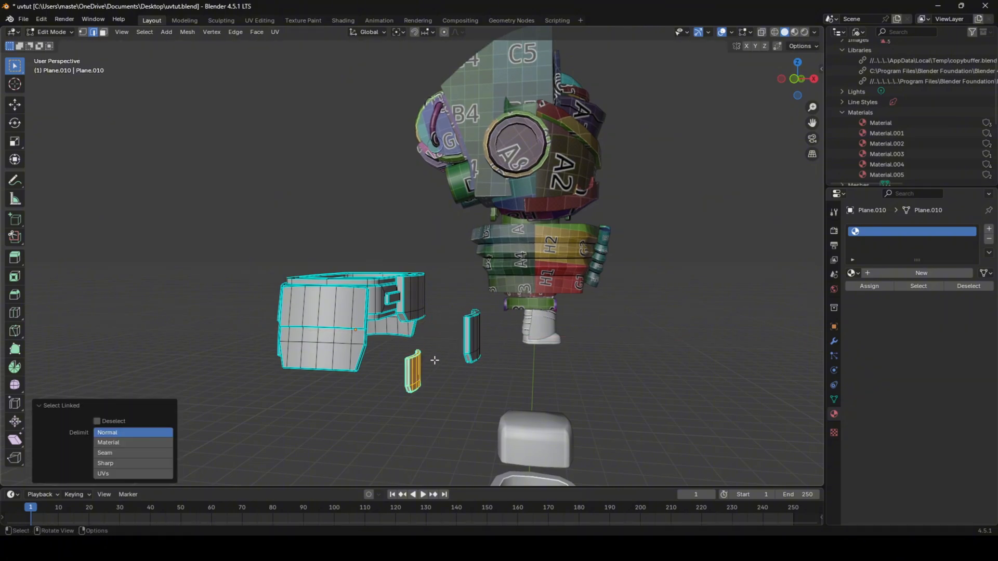
{"action": "left_click", "coordinate": [435, 360]}
- Select the side plates hanging from the hip belt and move them -2 m along Z
{"action": "middle_click_drag", "start_coordinate": [434, 360], "coordinate": [297, 341]}
{"action": "key", "text": "l"}
{"action": "middle_click_drag", "start_coordinate": [364, 352], "coordinate": [457, 357]}
{"action": "key", "text": "l"}
{"action": "type", "text": "gz"}
{"action": "middle_click_drag", "start_coordinate": [333, 354], "coordinate": [234, 344]}
{"action": "type", "text": "-2"}
{"action": "key", "text": "Return"}
- Select the upper front plate of the hip part and move it 2 m up along Z
{"action": "scroll", "coordinate": [234, 344], "scroll_direction": "up", "scroll_amount": 2}
{"action": "left_click", "coordinate": [405, 290]}
{"action": "type", "text": "gz"}
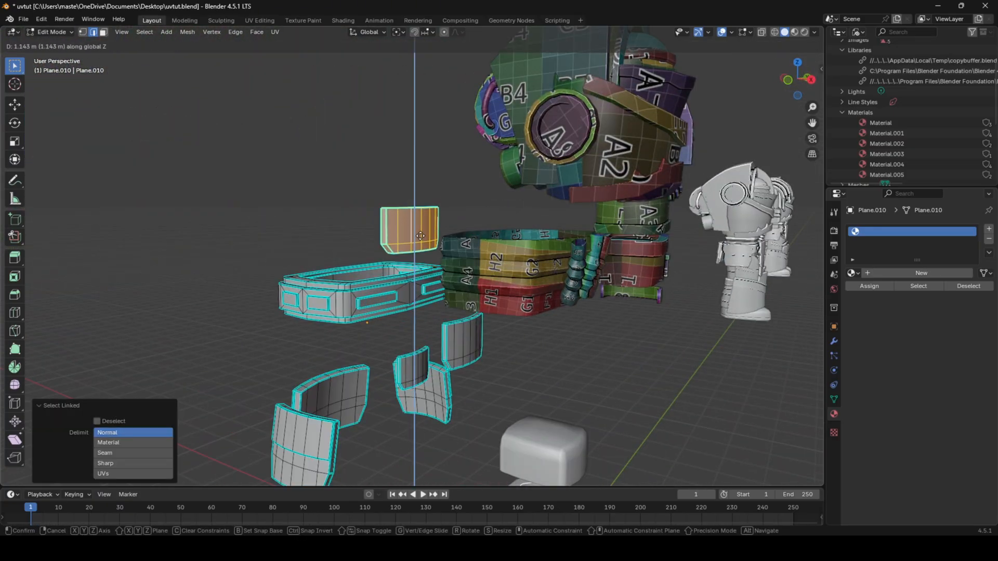
{"action": "type", "text": "2"}
{"action": "key", "text": "Return"}
- Mark the outline of the raised front plate's inner face as a seam
{"action": "key", "text": "KP_Decimal"}
{"action": "middle_click_drag", "start_coordinate": [359, 258], "coordinate": [461, 273]}
{"action": "left_click", "coordinate": [490, 272]}
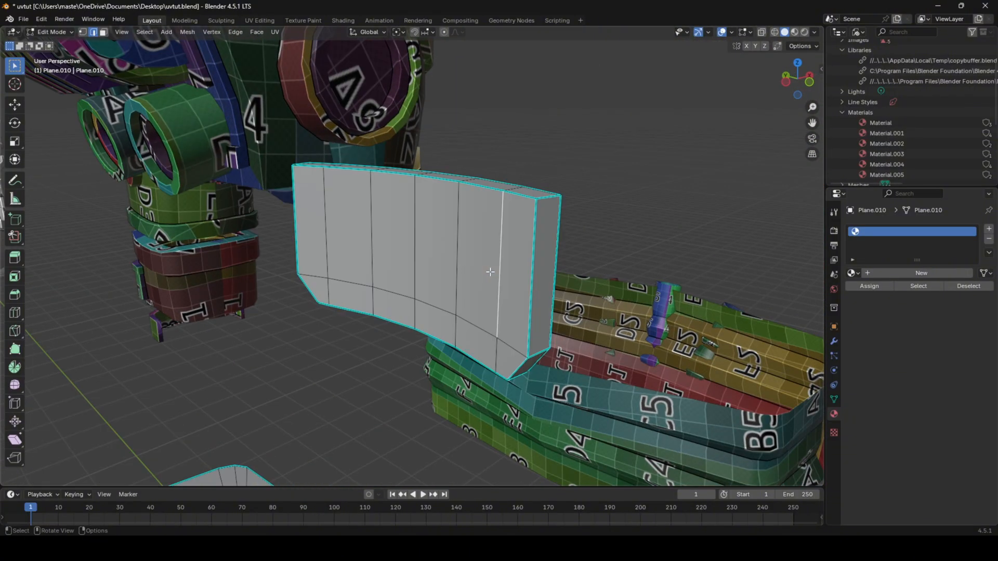
{"action": "middle_click_drag", "start_coordinate": [519, 234], "coordinate": [527, 256]}
{"action": "mouse_move", "coordinate": [524, 301]}
{"action": "middle_mouse_down"}
{"action": "mouse_move", "coordinate": [457, 259]}
{"action": "mouse_move", "coordinate": [526, 298]}
{"action": "middle_mouse_up"}
{"action": "left_click", "coordinate": [535, 339], "text": "alt+shift"}
{"action": "middle_click_drag", "start_coordinate": [536, 339], "coordinate": [584, 317]}
{"action": "left_click", "coordinate": [474, 324], "text": "alt+shift"}
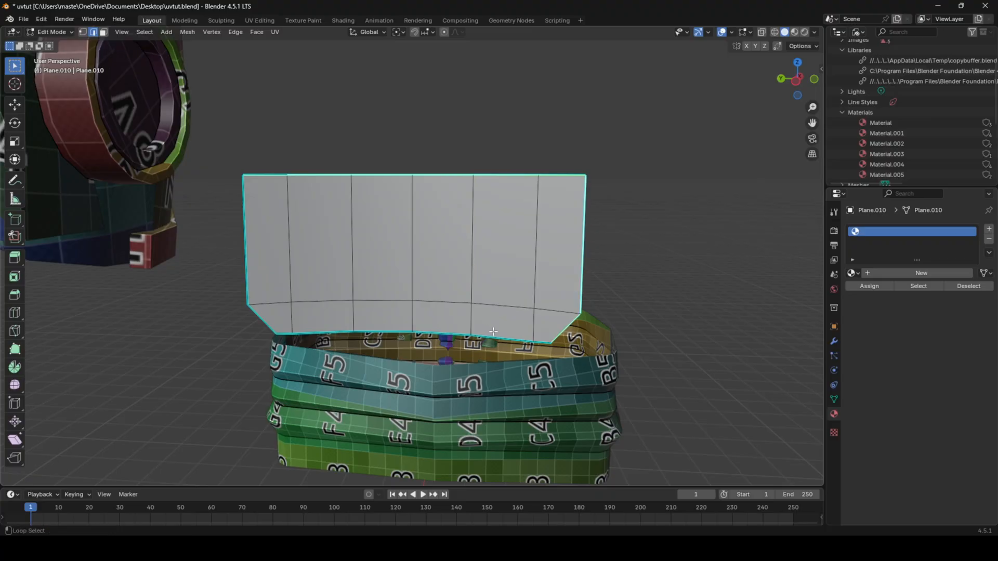
{"action": "left_click", "coordinate": [251, 274], "text": "alt"}
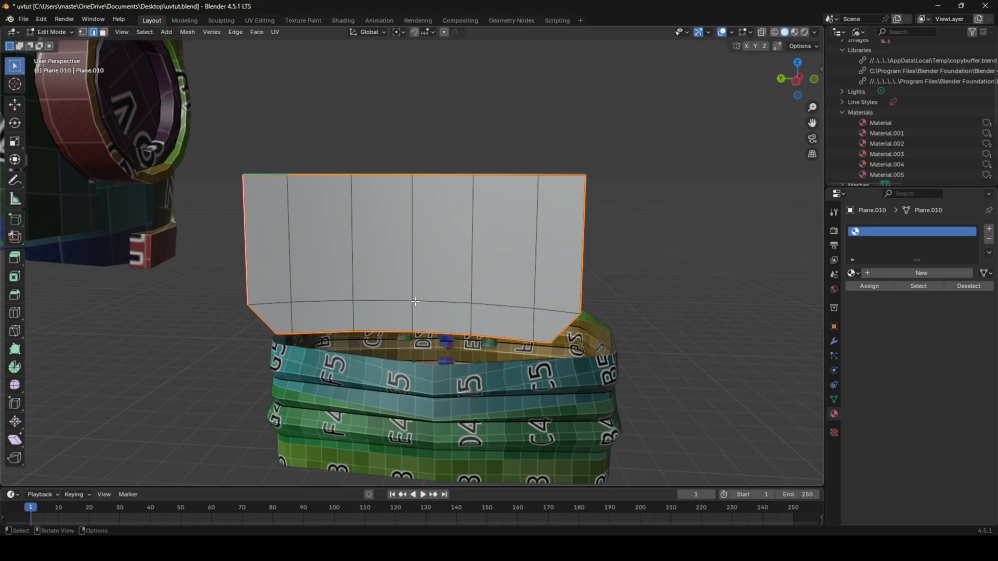
{"action": "middle_click_drag", "start_coordinate": [251, 274], "coordinate": [393, 301]}
- Assign Material.004 to the hip part, unwrap all its faces and check the checker pattern on the raised plate
{"action": "left_click", "coordinate": [853, 273]}
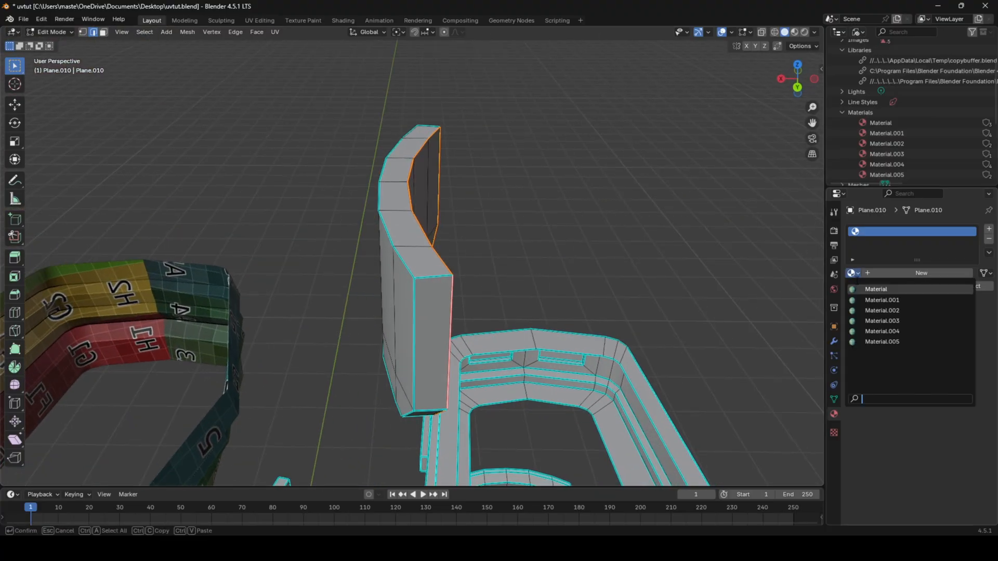
{"action": "left_click", "coordinate": [882, 332]}
{"action": "key", "text": "a"}
{"action": "key", "text": "u"}
{"action": "left_click", "coordinate": [636, 249]}
{"action": "middle_click_drag", "start_coordinate": [634, 249], "coordinate": [501, 224]}
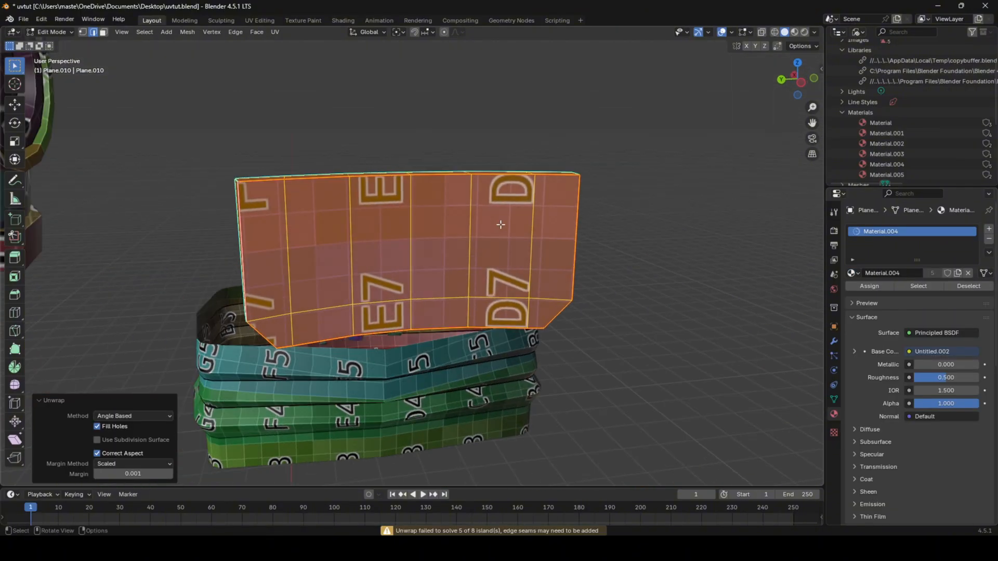
{"action": "key", "text": "Tab"}
{"action": "middle_click_drag", "start_coordinate": [421, 293], "coordinate": [646, 245]}
{"action": "middle_click_drag", "start_coordinate": [501, 205], "coordinate": [364, 256]}
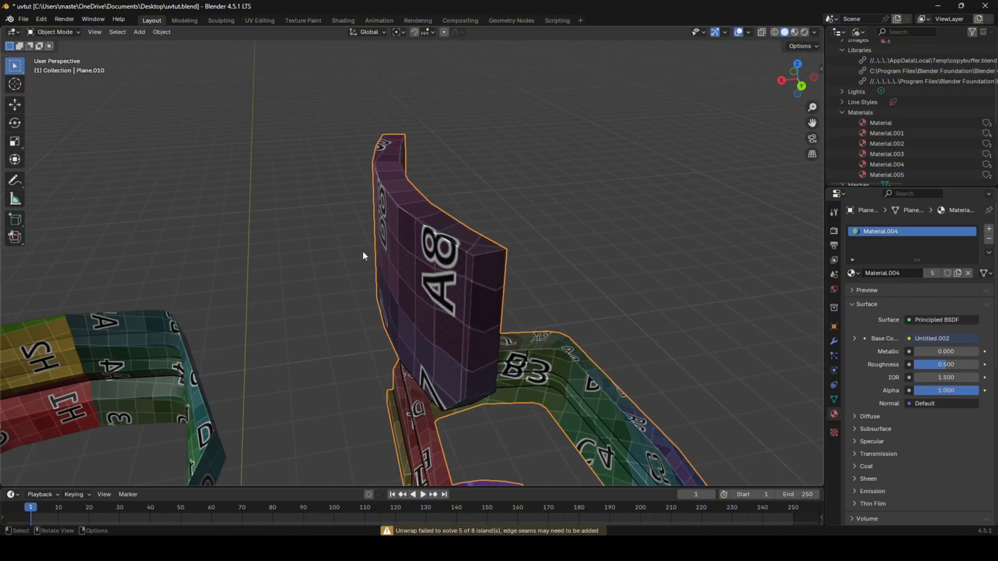
- Mark the outline of the raised plate's outer face as a seam and unwrap the hip part again
{"action": "key", "text": "Tab"}
{"action": "left_click", "coordinate": [456, 243], "text": "alt"}
{"action": "middle_click_drag", "start_coordinate": [457, 243], "coordinate": [412, 269]}
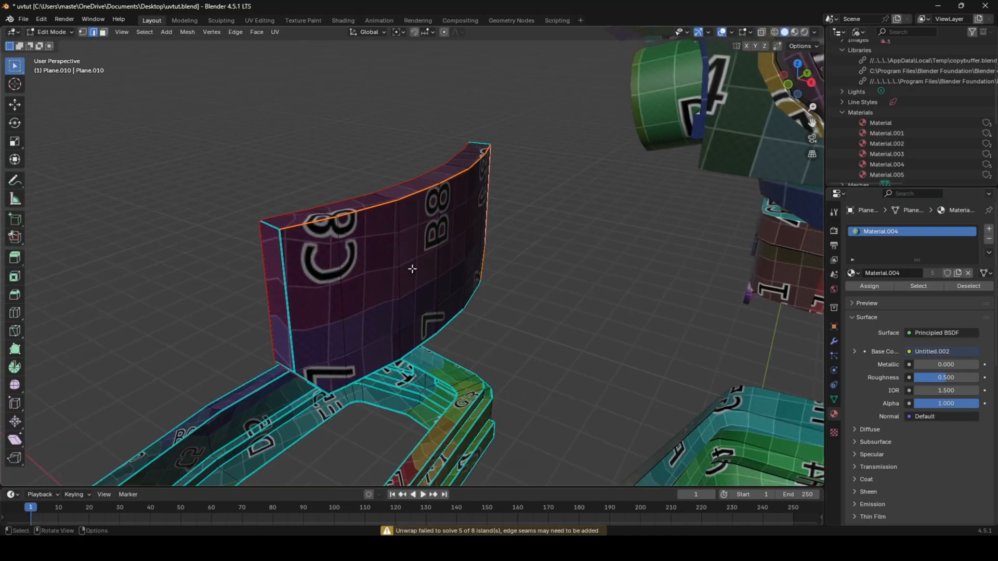
{"action": "middle_click_drag", "start_coordinate": [347, 299], "coordinate": [373, 294]}
{"action": "key", "text": "a"}
{"action": "key", "text": "u"}
{"action": "left_click", "coordinate": [444, 311]}
{"action": "key", "text": "Tab"}
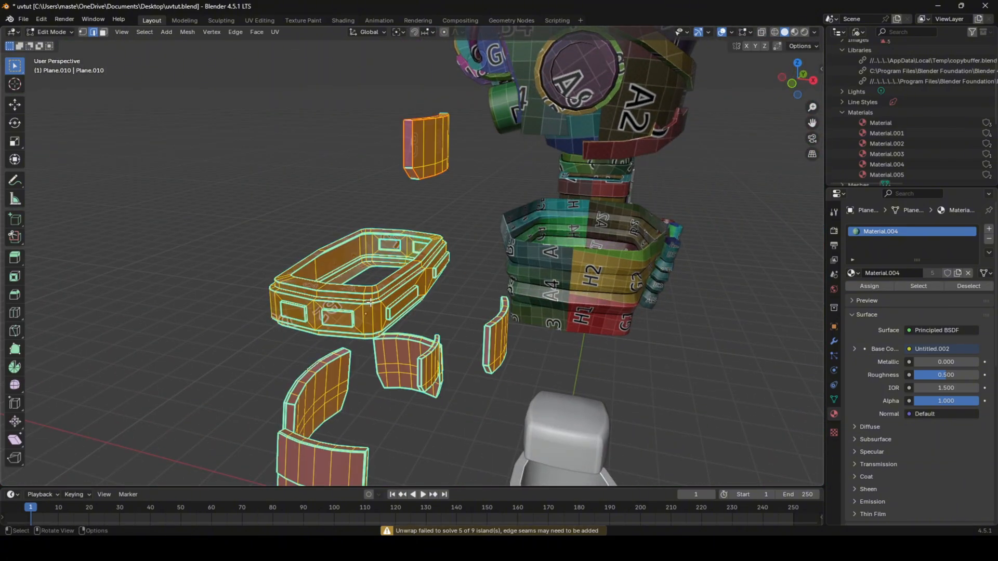
- Mark the stepped edge loops around the top and underside of the hip belt as seams
{"action": "key", "text": "Tab"}
{"action": "key", "text": "KP_Decimal"}
{"action": "scroll", "coordinate": [373, 294], "scroll_direction": "down", "scroll_amount": 10}
{"action": "middle_click_drag", "start_coordinate": [439, 247], "coordinate": [461, 259]}
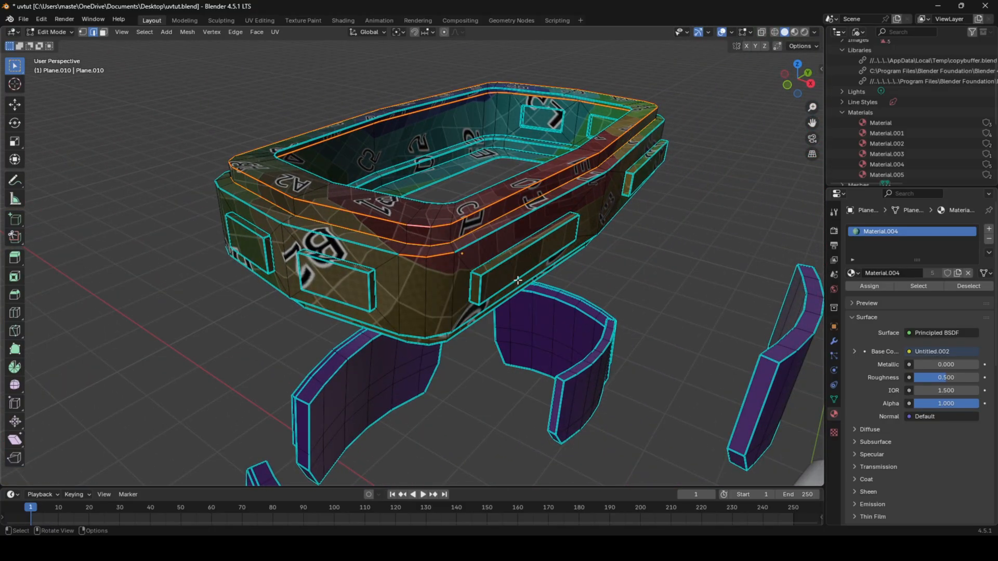
{"action": "middle_click_drag", "start_coordinate": [461, 282], "coordinate": [460, 225]}
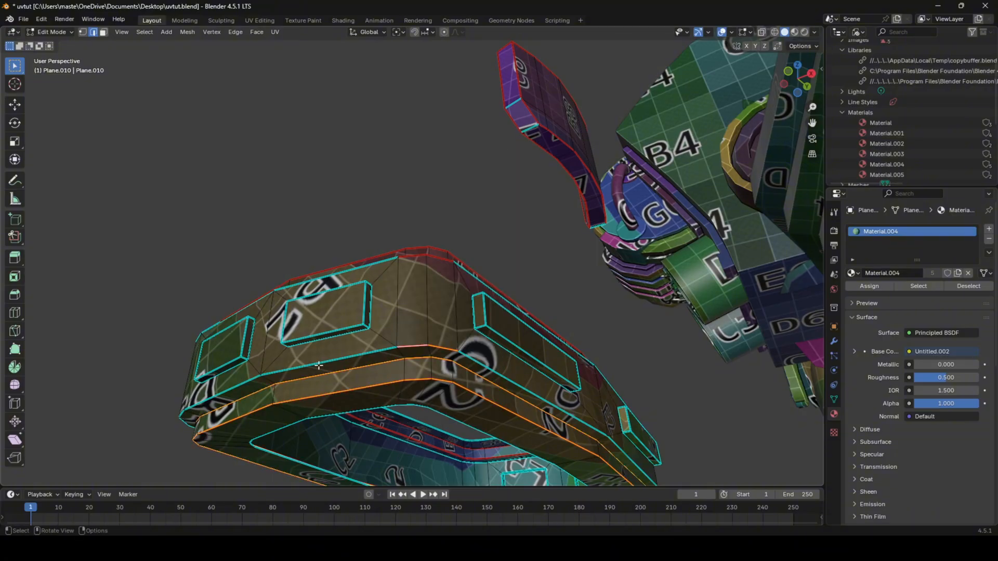
{"action": "middle_click_drag", "start_coordinate": [318, 365], "coordinate": [427, 328]}
{"action": "key", "text": "shift+r"}
- Mark the upper and lower border edges of the belt's outer band as seams all the way around
{"action": "middle_click_drag", "start_coordinate": [476, 295], "coordinate": [531, 380]}
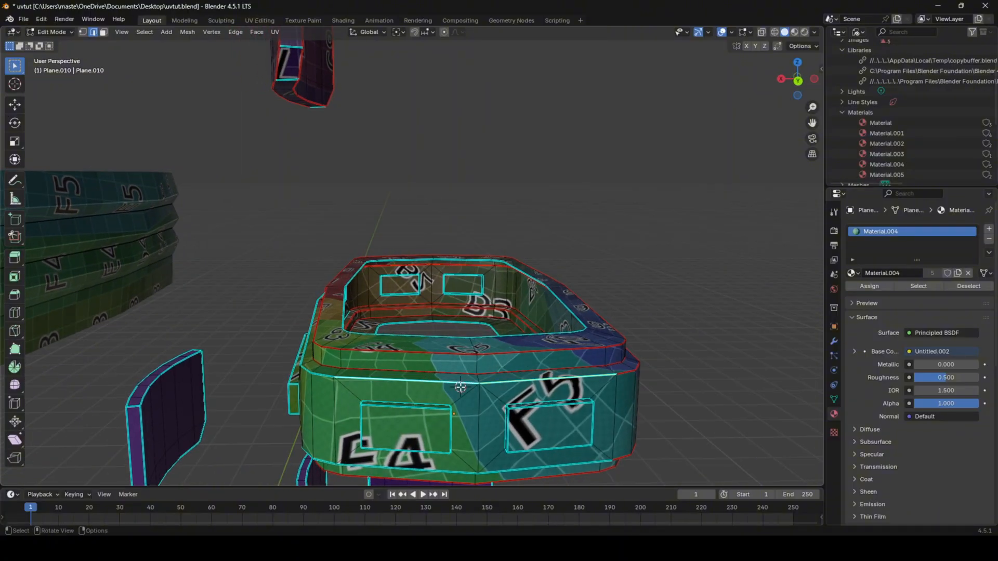
{"action": "scroll", "coordinate": [488, 359], "scroll_direction": "down", "scroll_amount": 15}
{"action": "scroll", "coordinate": [489, 359], "scroll_direction": "up", "scroll_amount": 15}
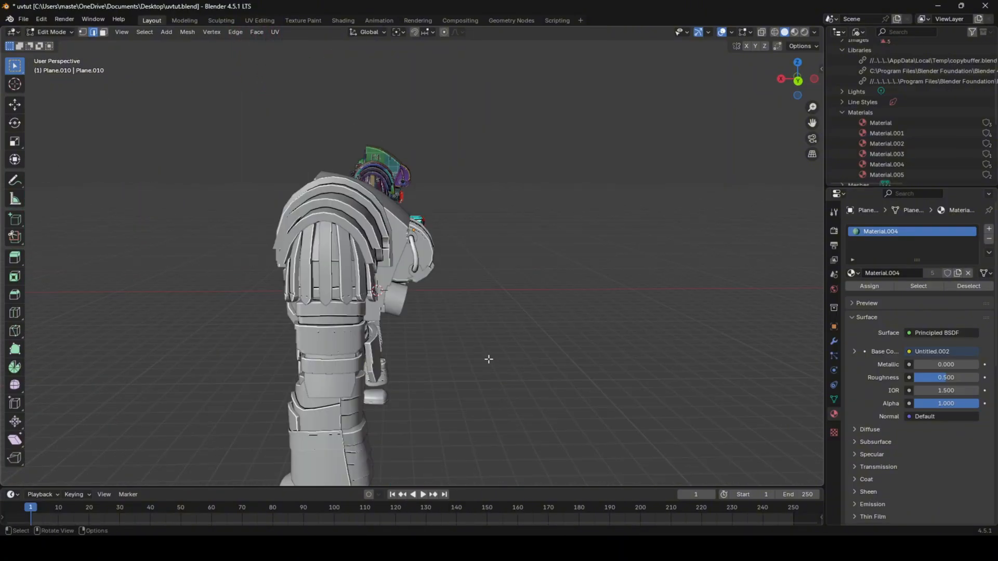
{"action": "middle_click_drag", "start_coordinate": [488, 358], "coordinate": [471, 372]}
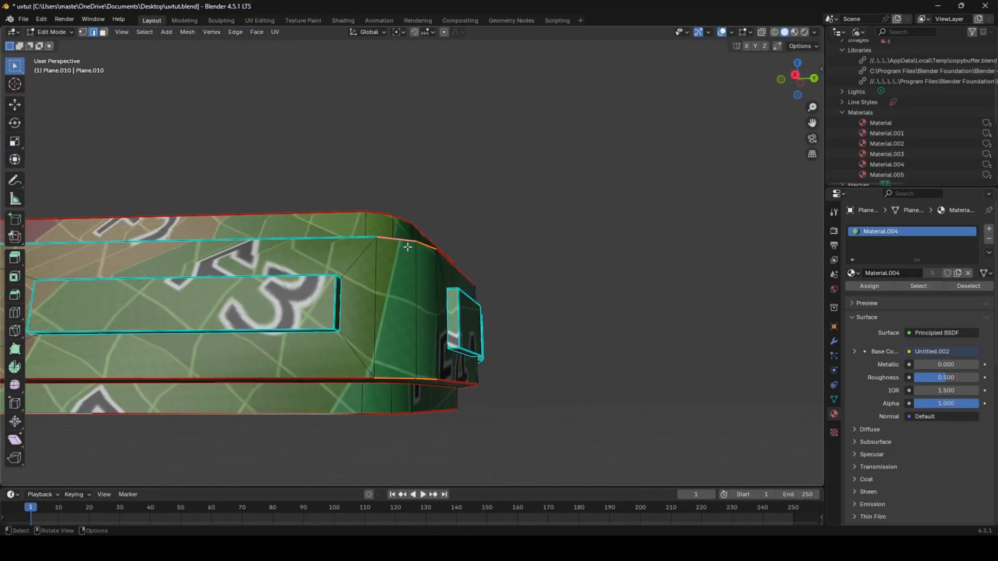
{"action": "middle_click_drag", "start_coordinate": [341, 240], "coordinate": [349, 381]}
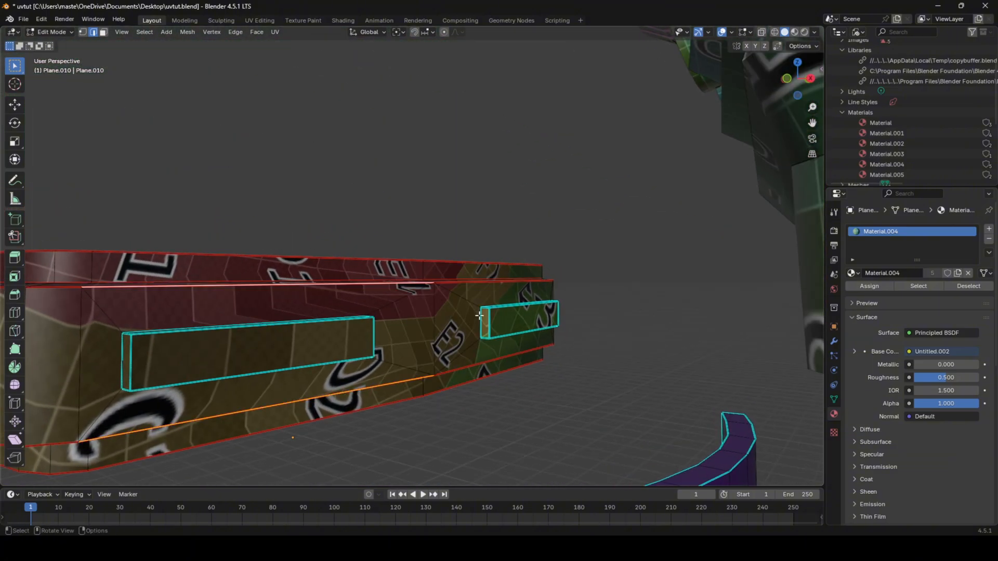
- Unwrap the hip part with the new belt loop seams and check the checker pattern
{"action": "key", "text": "a"}
{"action": "key", "text": "u"}
{"action": "key", "text": "Return"}
{"action": "key", "text": "Tab"}
{"action": "scroll", "coordinate": [466, 323], "scroll_direction": "down", "scroll_amount": 3}
{"action": "middle_click_drag", "start_coordinate": [348, 336], "coordinate": [418, 339]}
- Mark the vertical center edges at the ends of the hip belt as seams
{"action": "key", "text": "Tab"}
{"action": "left_click", "coordinate": [404, 387]}
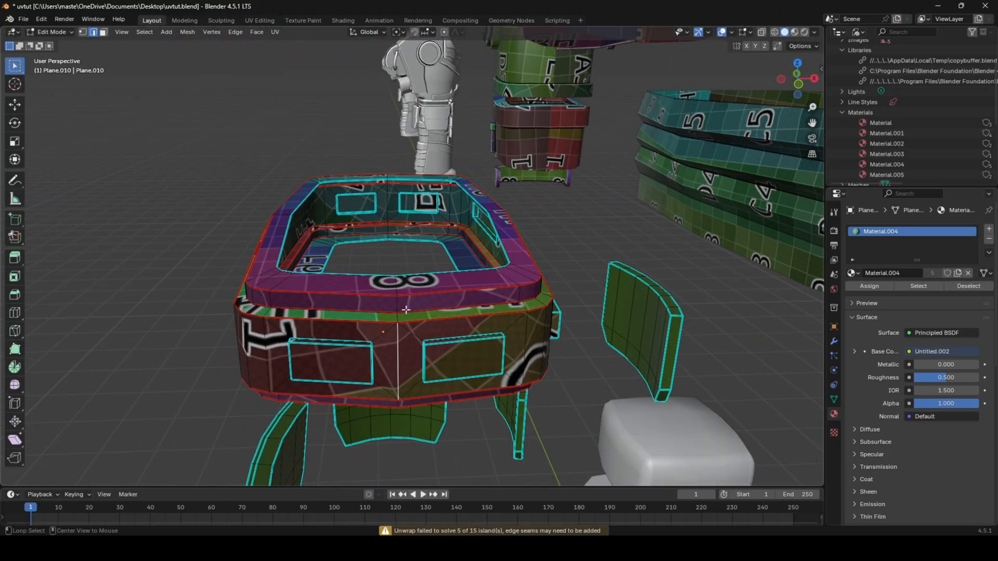
{"action": "middle_click_drag", "start_coordinate": [400, 303], "coordinate": [413, 343]}
{"action": "middle_click_drag", "start_coordinate": [389, 229], "coordinate": [436, 188]}
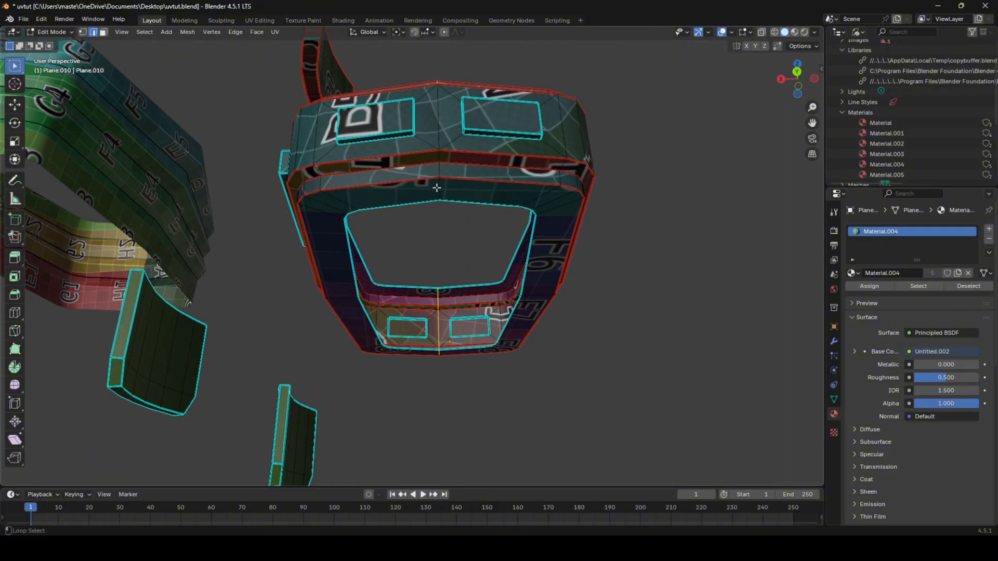
{"action": "left_click", "coordinate": [444, 136], "text": "alt+shift"}
{"action": "right_click", "coordinate": [545, 267]}
{"action": "left_click", "coordinate": [545, 267]}
- Unwrap the hip part with the center seams and inspect the belt's checker pattern
{"action": "key", "text": "a"}
{"action": "key", "text": "u"}
{"action": "left_click", "coordinate": [545, 268]}
{"action": "key", "text": "Tab"}
{"action": "middle_click_drag", "start_coordinate": [455, 273], "coordinate": [510, 341]}
{"action": "scroll", "coordinate": [400, 291], "scroll_direction": "up", "scroll_amount": 1}
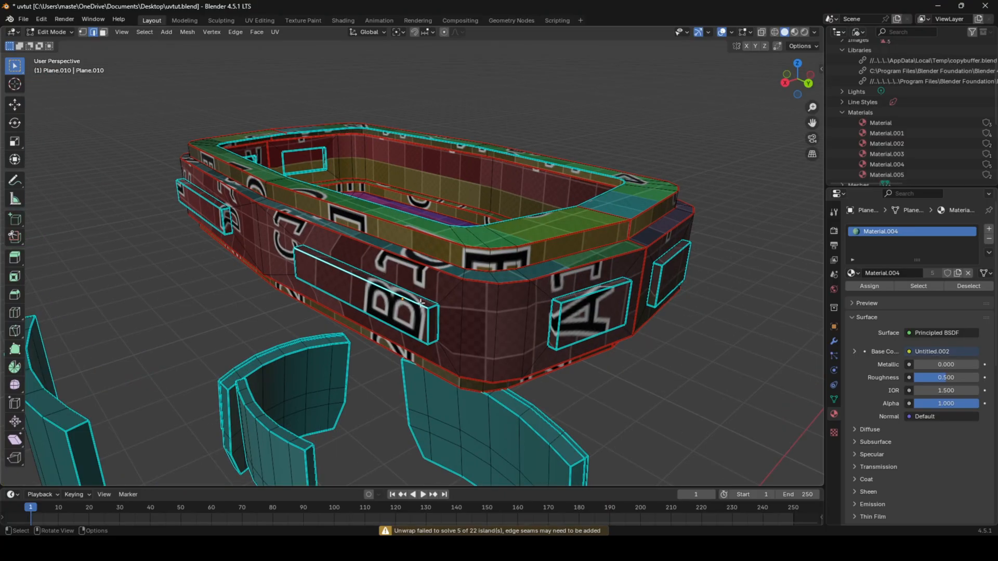
- Mark the border edges of the raised rectangular blocks around the hip belt as seams and unwrap the whole mesh
{"action": "middle_click_drag", "start_coordinate": [628, 285], "coordinate": [430, 297]}
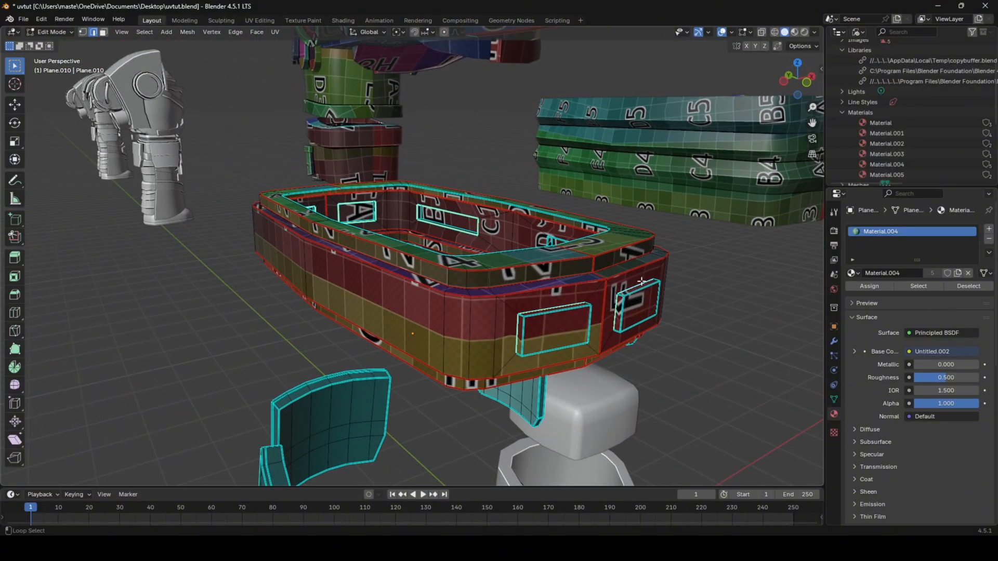
{"action": "middle_click_drag", "start_coordinate": [642, 282], "coordinate": [377, 272]}
{"action": "right_click", "coordinate": [516, 237]}
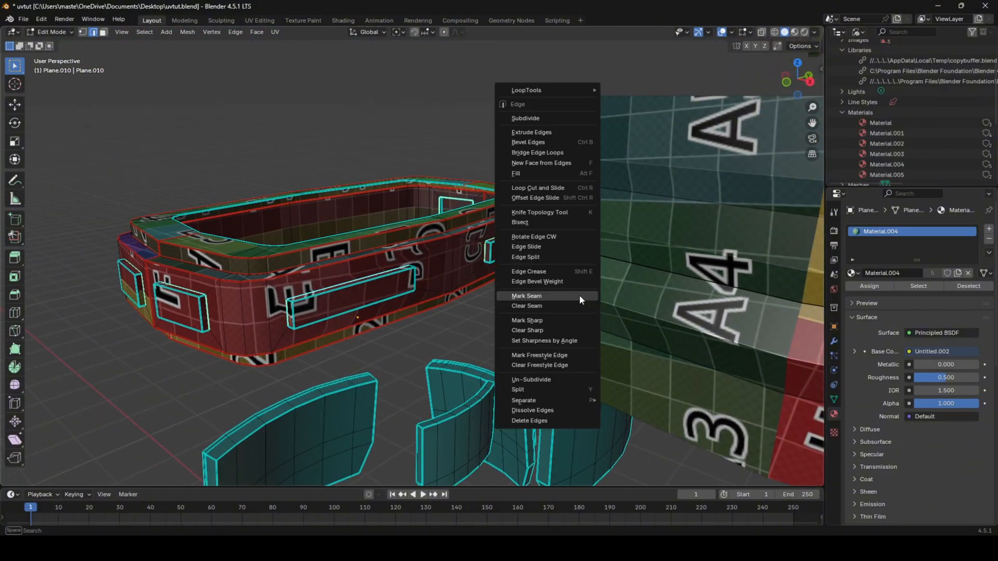
{"action": "left_click", "coordinate": [579, 295]}
{"action": "key", "text": "Tab"}
{"action": "middle_click_drag", "start_coordinate": [579, 294], "coordinate": [495, 322]}
{"action": "key", "text": "Tab"}
{"action": "key", "text": "alt+a"}
{"action": "key", "text": "a"}
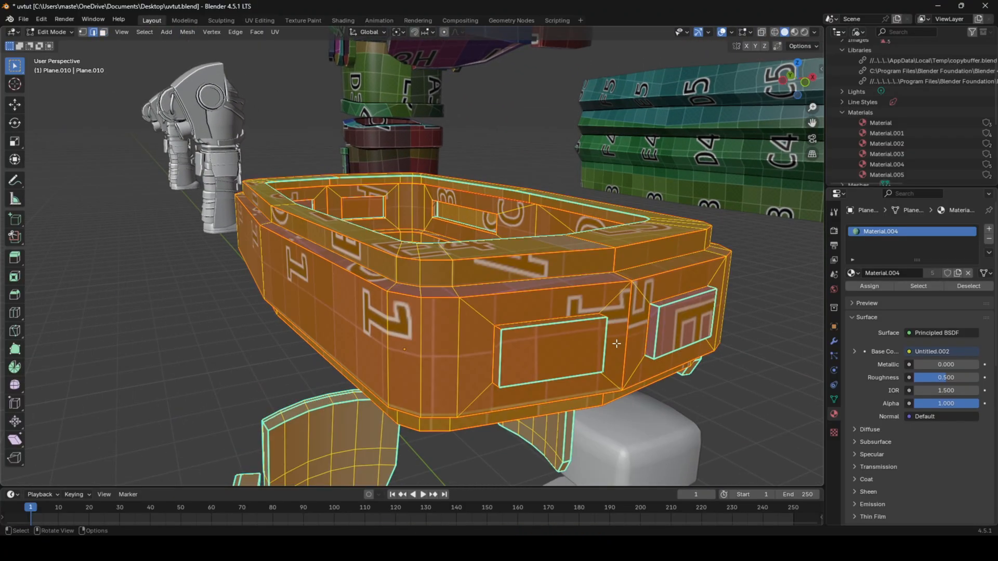
{"action": "key", "text": "alt+a"}
{"action": "middle_click_drag", "start_coordinate": [614, 342], "coordinate": [448, 318]}
{"action": "key", "text": "ctrl+l"}
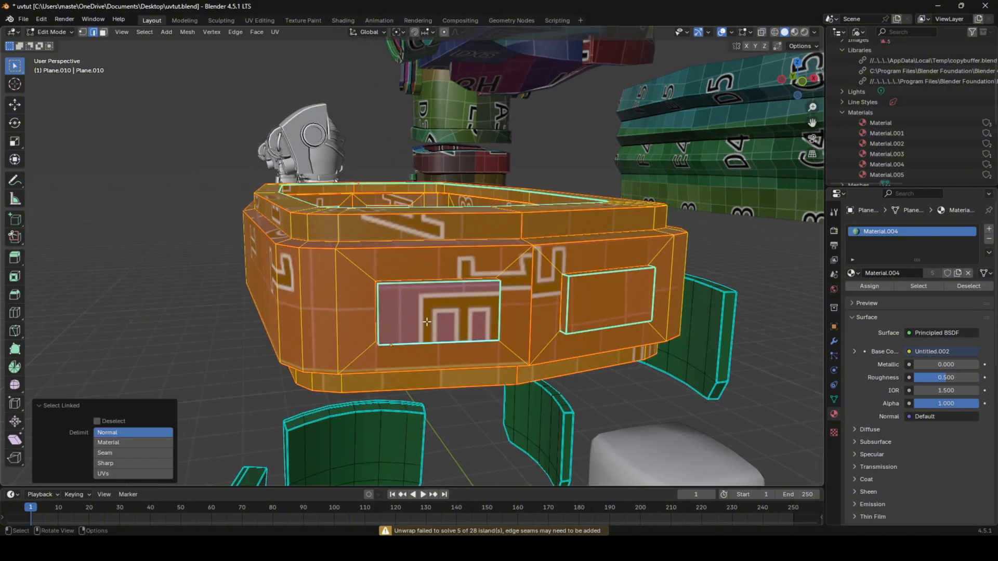
- Examine the UV islands of the belt's raised blocks in the UV editor, comparing how their side faces unfold
{"action": "key", "text": "alt+a"}
{"action": "left_click", "coordinate": [261, 18]}
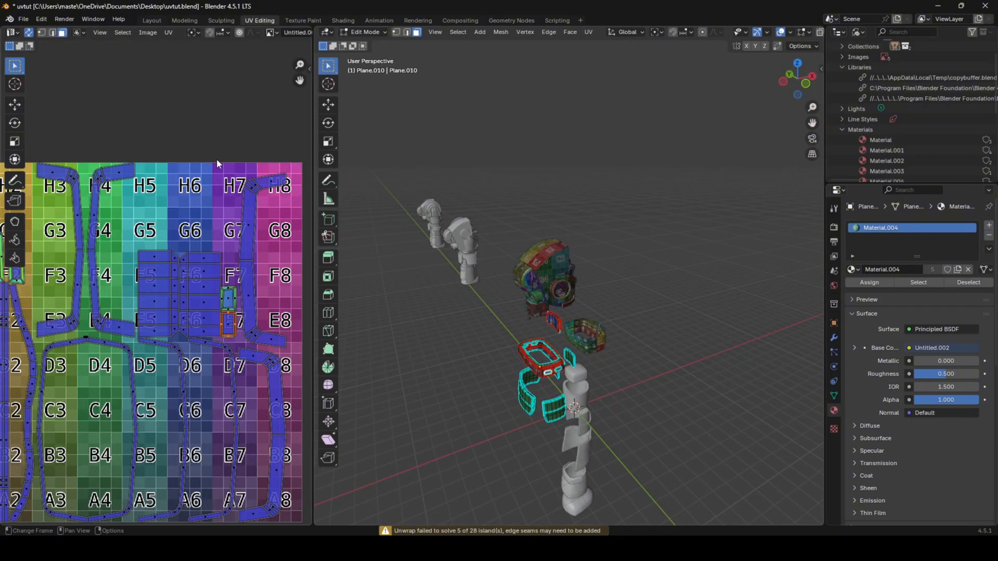
{"action": "key", "text": "KP_Decimal"}
{"action": "middle_click_drag", "start_coordinate": [255, 221], "coordinate": [270, 267]}
{"action": "scroll", "coordinate": [229, 322], "scroll_direction": "down", "scroll_amount": 2}
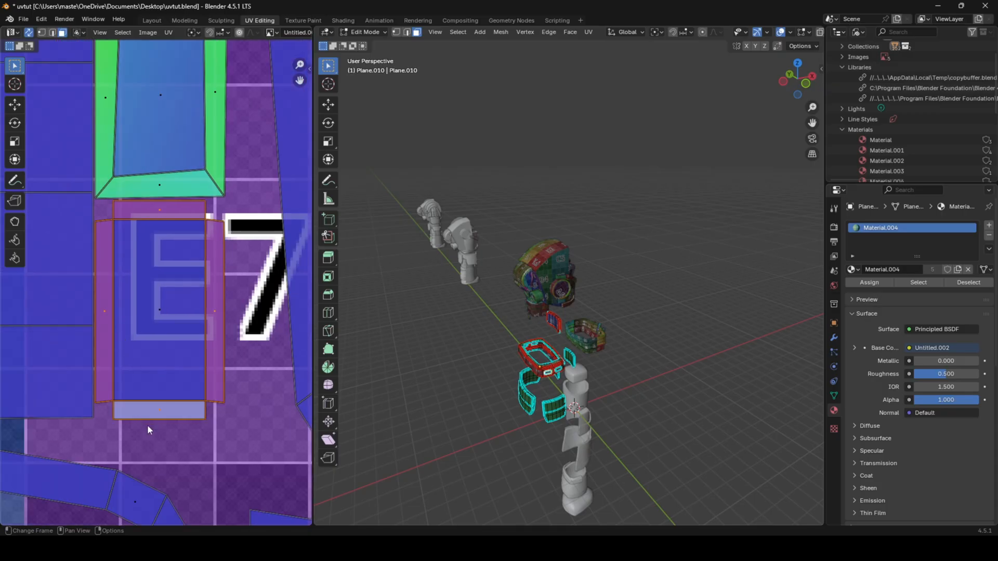
{"action": "key", "text": "1"}
{"action": "left_click", "coordinate": [228, 223]}
{"action": "key", "text": "g"}
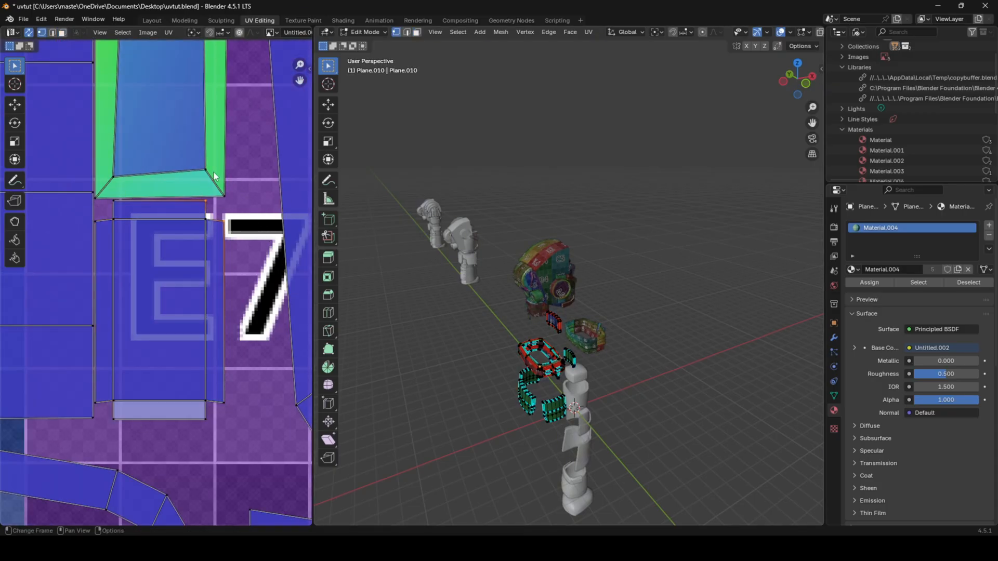
{"action": "scroll", "coordinate": [215, 177], "scroll_direction": "down", "scroll_amount": 3}
{"action": "left_click", "coordinate": [152, 20]}
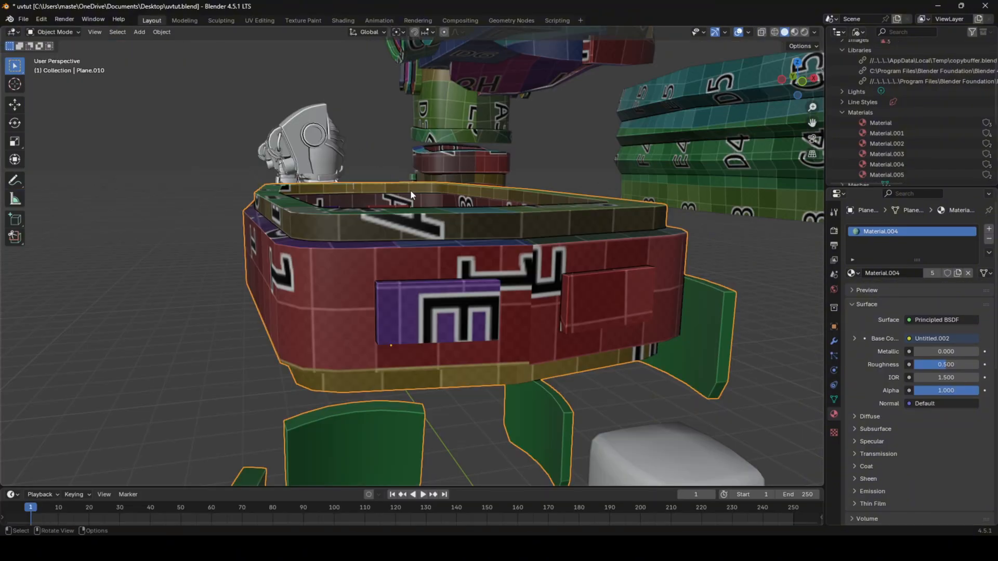
- Mark the edges around the end faces of the raised blocks on the hip belt as seams
{"action": "key", "text": "3"}
{"action": "middle_click_drag", "start_coordinate": [585, 281], "coordinate": [502, 274]}
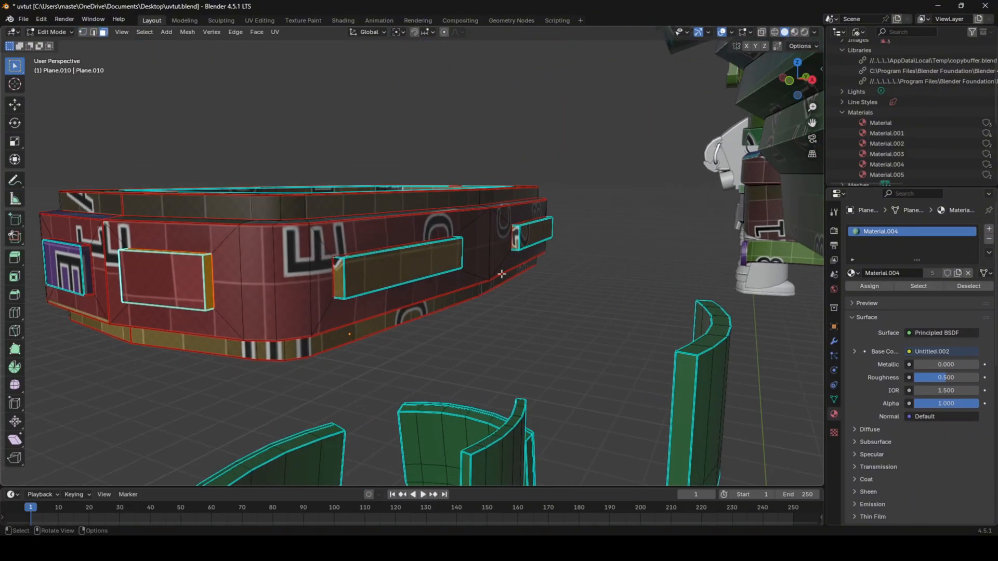
{"action": "middle_click_drag", "start_coordinate": [614, 249], "coordinate": [436, 271]}
{"action": "middle_click_drag", "start_coordinate": [473, 301], "coordinate": [513, 314]}
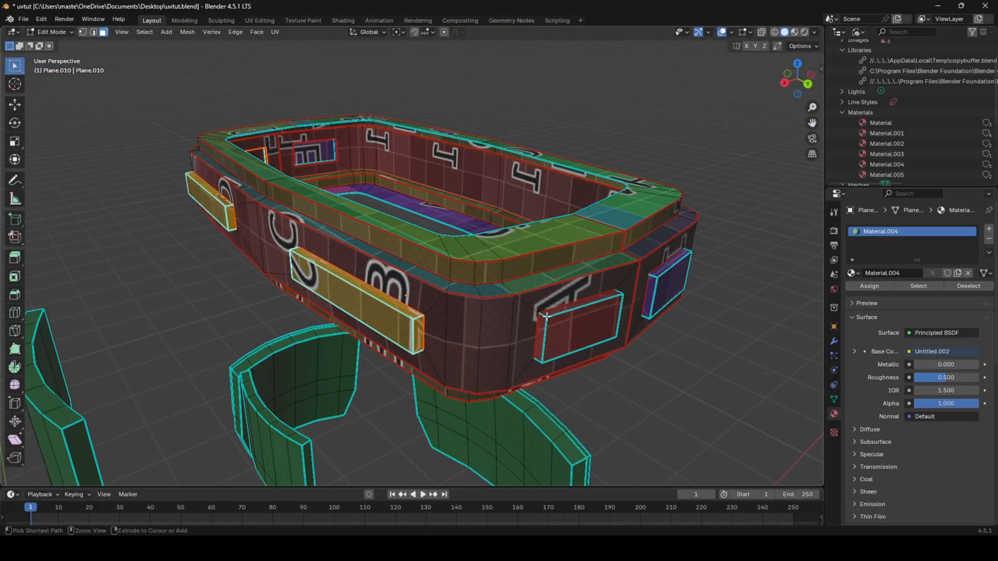
{"action": "key", "text": "2"}
{"action": "right_click", "coordinate": [690, 301]}
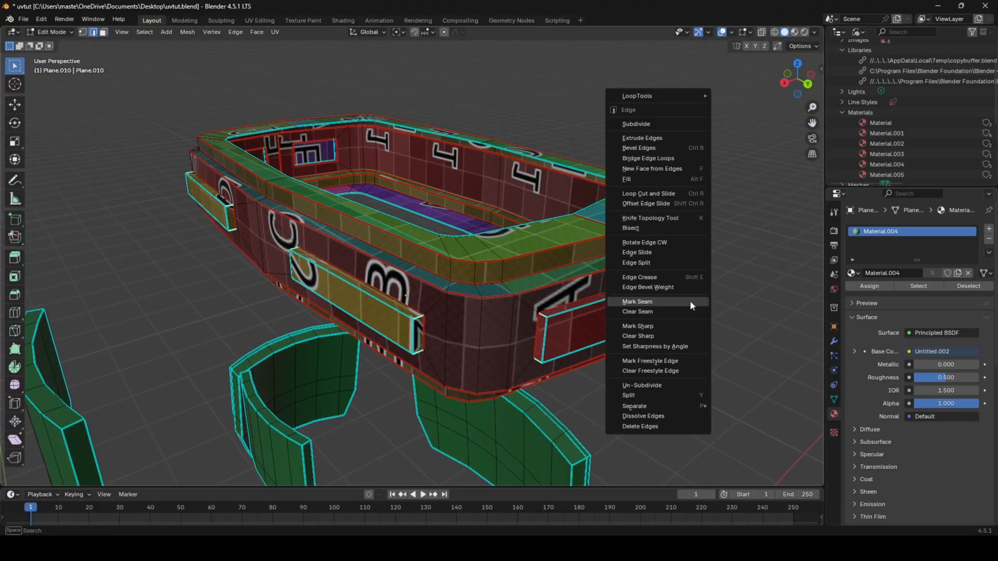
{"action": "left_click", "coordinate": [690, 301]}
- Unwrap the whole mesh with the blocks' end-face seams and check the checker pattern on the belt
{"action": "key", "text": "a"}
{"action": "key", "text": "u"}
{"action": "left_click", "coordinate": [691, 301]}
{"action": "key", "text": "Tab"}
{"action": "middle_click_drag", "start_coordinate": [588, 301], "coordinate": [557, 253]}
{"action": "key", "text": "Tab"}
- Mark the border of the inner curved face on the first hanging hip plate below the belt as a seam
{"action": "left_click", "coordinate": [364, 227]}
{"action": "key", "text": "KP_Decimal"}
{"action": "scroll", "coordinate": [377, 227], "scroll_direction": "down", "scroll_amount": 6}
{"action": "middle_click_drag", "start_coordinate": [377, 227], "coordinate": [428, 260]}
{"action": "left_click", "coordinate": [428, 259]}
{"action": "key", "text": "KP_Decimal"}
{"action": "scroll", "coordinate": [501, 145], "scroll_direction": "down", "scroll_amount": 8}
{"action": "middle_click_drag", "start_coordinate": [501, 146], "coordinate": [711, 374]}
{"action": "scroll", "coordinate": [675, 426], "scroll_direction": "down", "scroll_amount": 3}
{"action": "scroll", "coordinate": [465, 265], "scroll_direction": "up", "scroll_amount": 4}
{"action": "middle_click_drag", "start_coordinate": [465, 265], "coordinate": [415, 223]}
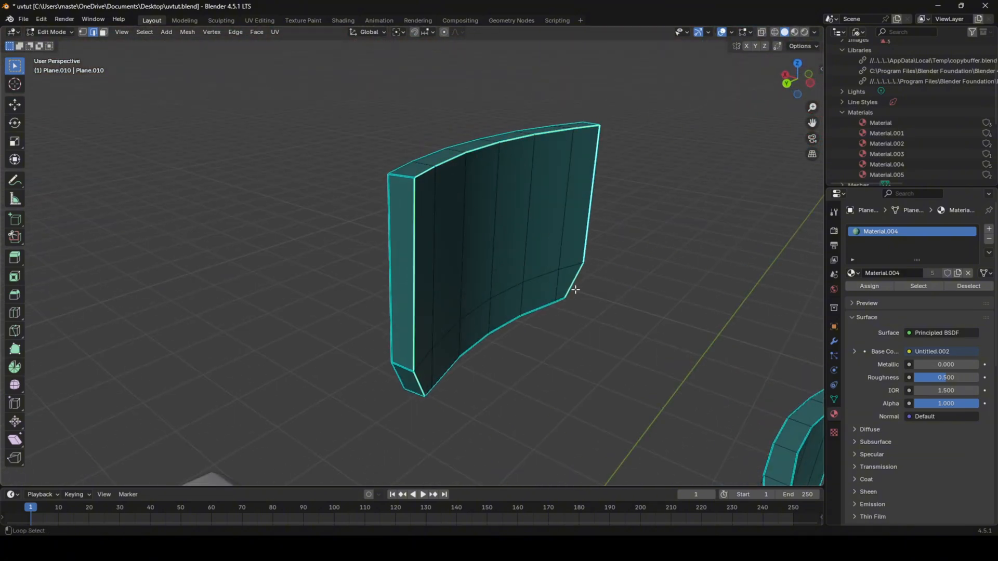
{"action": "left_click", "coordinate": [543, 304], "text": "alt+shift"}
{"action": "right_click", "coordinate": [587, 303]}
{"action": "left_click", "coordinate": [587, 303]}
- Mark the border of the same hip plate's outer curved face as a seam
{"action": "middle_click_drag", "start_coordinate": [587, 303], "coordinate": [309, 247]}
{"action": "middle_click_drag", "start_coordinate": [363, 298], "coordinate": [446, 288]}
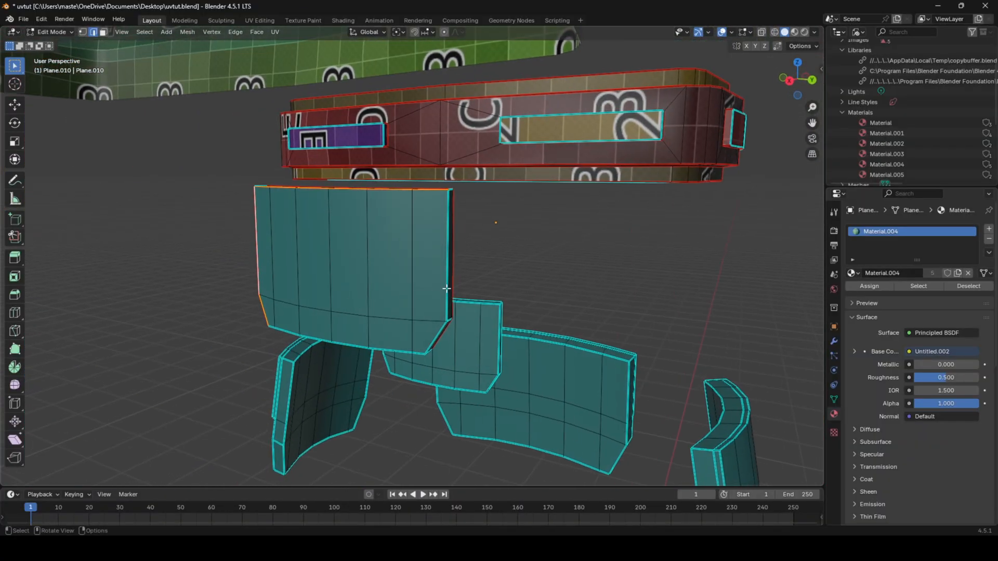
{"action": "right_click", "coordinate": [481, 324]}
{"action": "left_click", "coordinate": [481, 323]}
{"action": "middle_click_drag", "start_coordinate": [481, 324], "coordinate": [419, 298]}
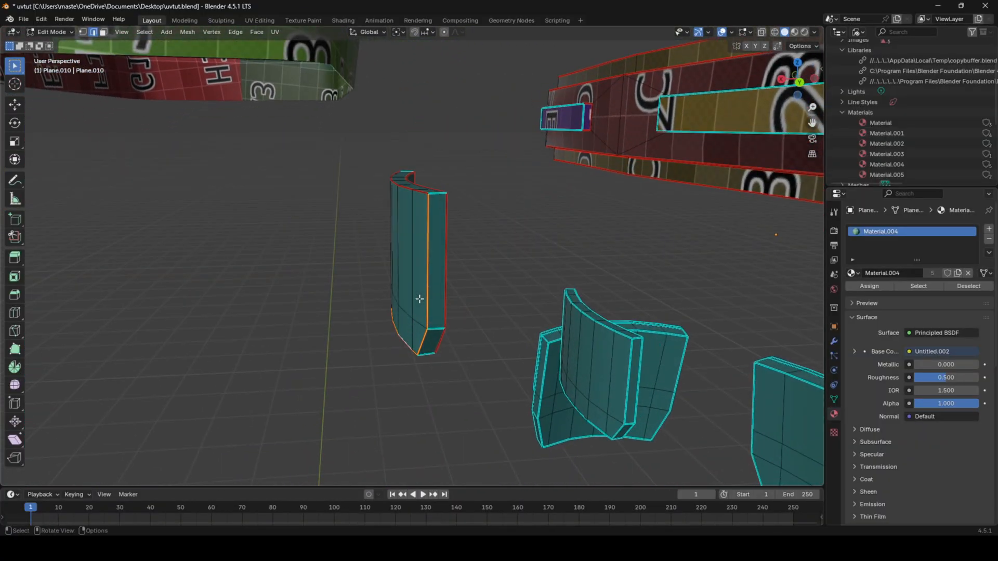
- Unwrap the mesh with the first hanging plate's seams and inspect the resulting checker texture
{"action": "key", "text": "u"}
{"action": "left_click", "coordinate": [532, 252]}
{"action": "key", "text": "Tab"}
{"action": "middle_click_drag", "start_coordinate": [532, 252], "coordinate": [638, 294]}
- Mark the border loops of both curved faces on the second plain hip plate as seams
{"action": "left_click", "coordinate": [638, 294]}
{"action": "middle_click_drag", "start_coordinate": [406, 364], "coordinate": [478, 359]}
{"action": "left_click", "coordinate": [379, 271]}
{"action": "middle_click_drag", "start_coordinate": [379, 272], "coordinate": [440, 281]}
{"action": "key", "text": "Tab"}
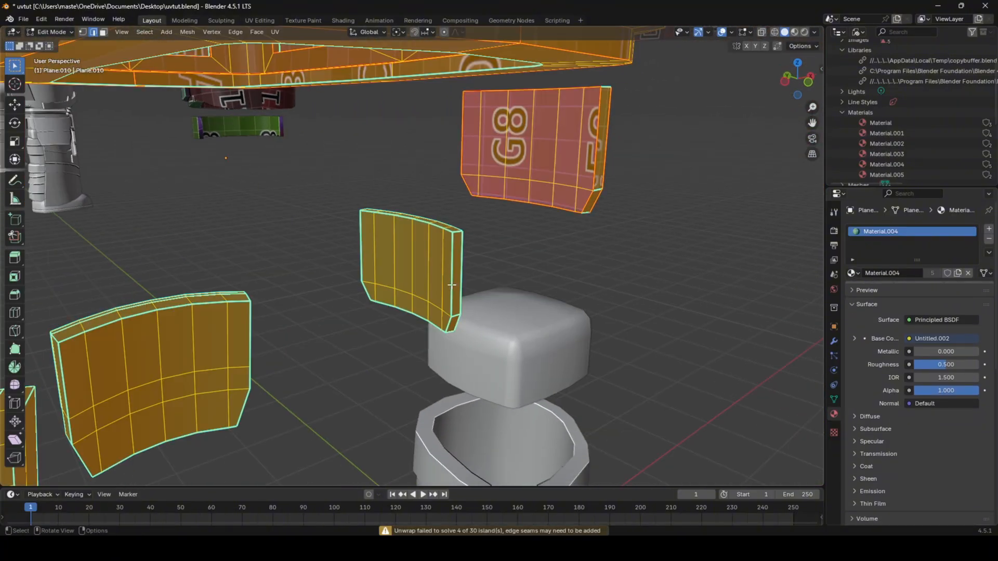
{"action": "scroll", "coordinate": [431, 281], "scroll_direction": "up", "scroll_amount": 3}
{"action": "left_click", "coordinate": [420, 280]}
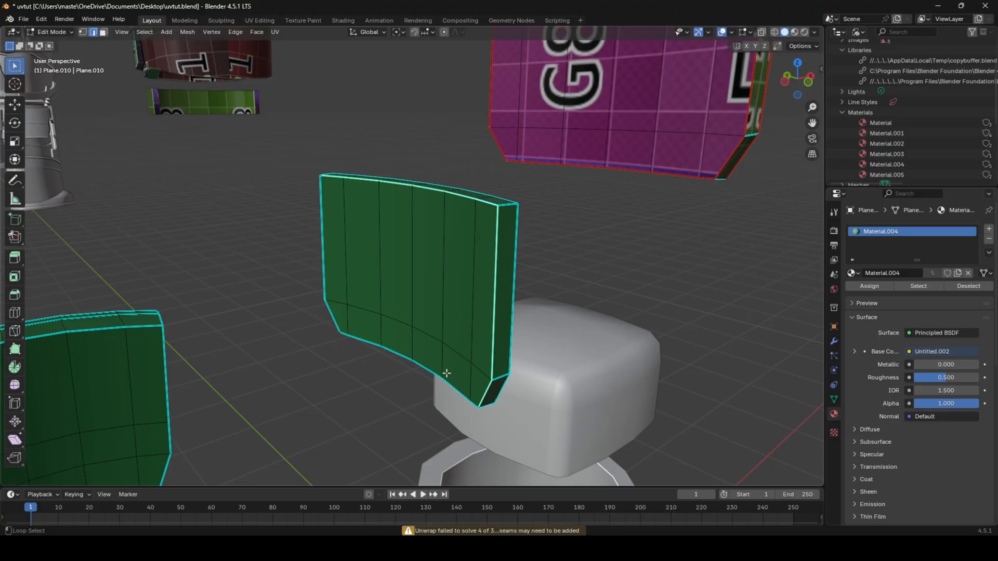
{"action": "left_click", "coordinate": [322, 241], "text": "alt"}
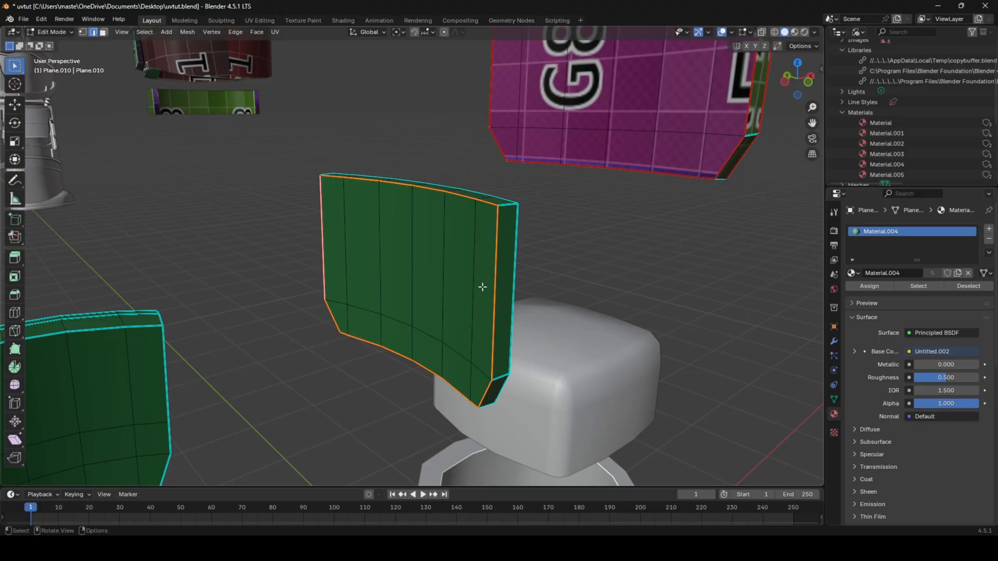
{"action": "middle_click_drag", "start_coordinate": [481, 286], "coordinate": [298, 236]}
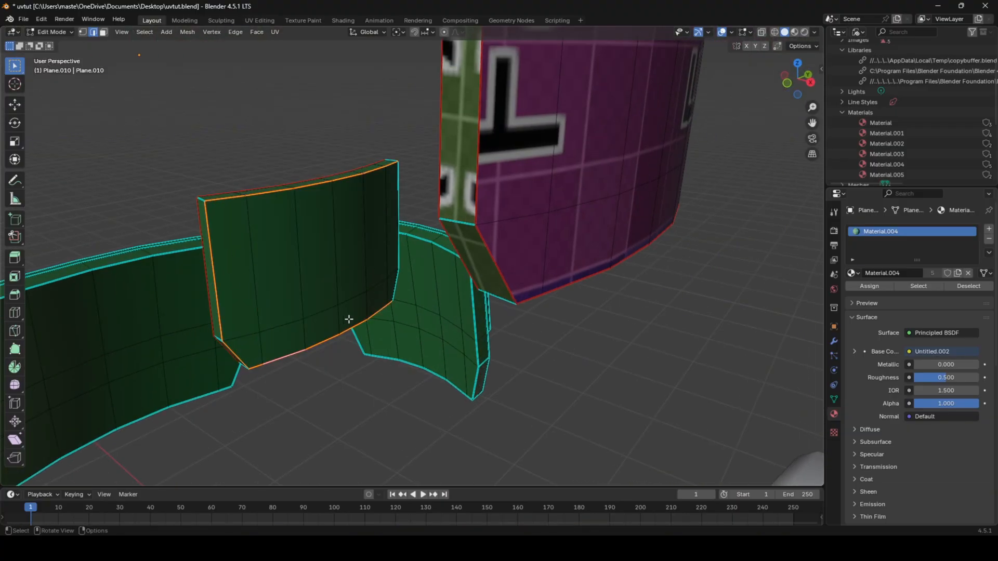
{"action": "middle_click_drag", "start_coordinate": [369, 278], "coordinate": [355, 273]}
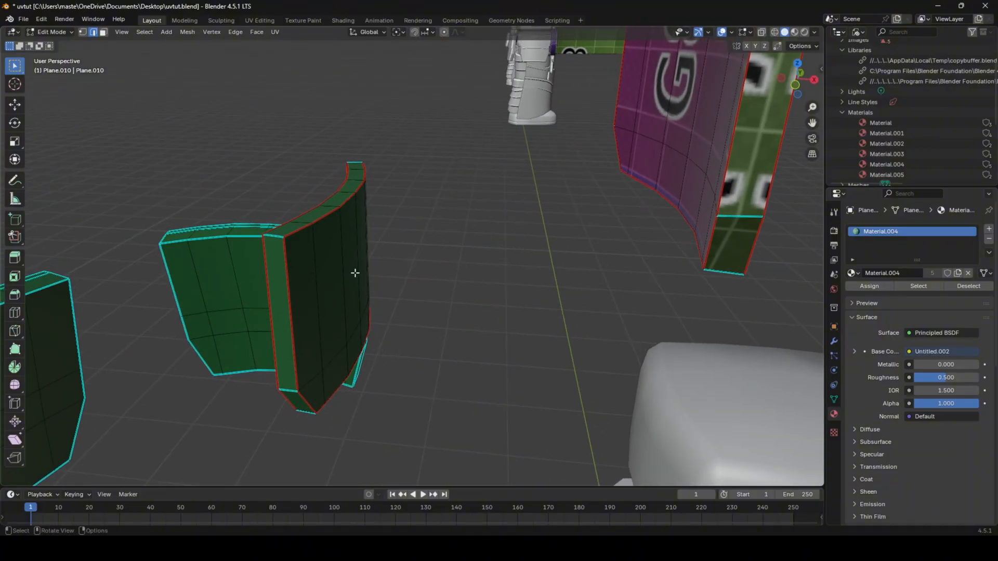
- Unwrap the mesh with the second plain plate's seams and check its checker pattern
{"action": "key", "text": "a"}
{"action": "key", "text": "u"}
{"action": "left_click", "coordinate": [396, 273]}
{"action": "key", "text": "Tab"}
{"action": "scroll", "coordinate": [392, 291], "scroll_direction": "down", "scroll_amount": 3}
{"action": "middle_click_drag", "start_coordinate": [364, 325], "coordinate": [583, 329]}
- Mark the border loop of the inner curved face on the third hip plate as a seam
{"action": "key", "text": "Tab"}
{"action": "middle_click_drag", "start_coordinate": [391, 312], "coordinate": [303, 356]}
{"action": "left_click", "coordinate": [392, 319], "text": "alt"}
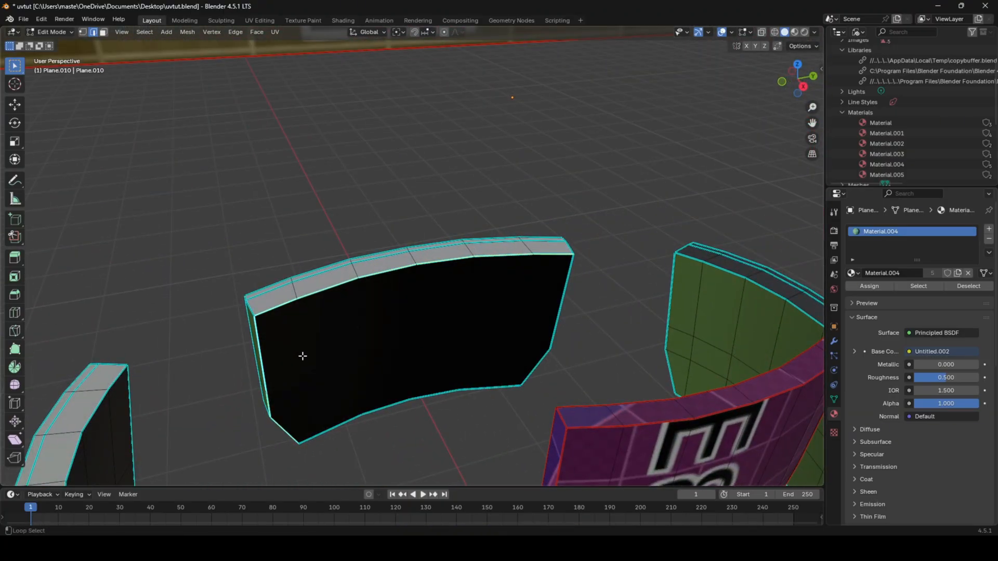
{"action": "left_click", "coordinate": [567, 301], "text": "alt"}
{"action": "key", "text": "shift+r"}
{"action": "middle_click_drag", "start_coordinate": [477, 378], "coordinate": [615, 285]}
- Unwrap the mesh with the third hip plate's inner border seam and check the texture
{"action": "key", "text": "a"}
{"action": "key", "text": "u"}
{"action": "left_click", "coordinate": [521, 369]}
{"action": "key", "text": "Tab"}
{"action": "key", "text": "Tab"}
- Seam the inner face border of the fourth hip plate, unwrap the mesh, and inspect the checker pattern
{"action": "key", "text": "alt+a"}
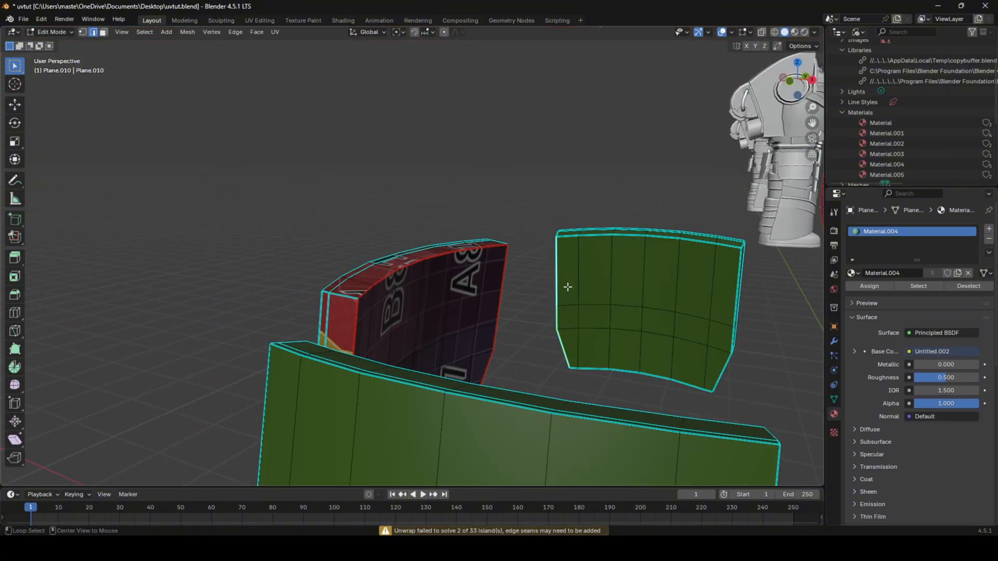
{"action": "right_click", "coordinate": [734, 289]}
{"action": "left_click", "coordinate": [735, 288]}
{"action": "key", "text": "a"}
{"action": "key", "text": "u"}
{"action": "left_click", "coordinate": [722, 285]}
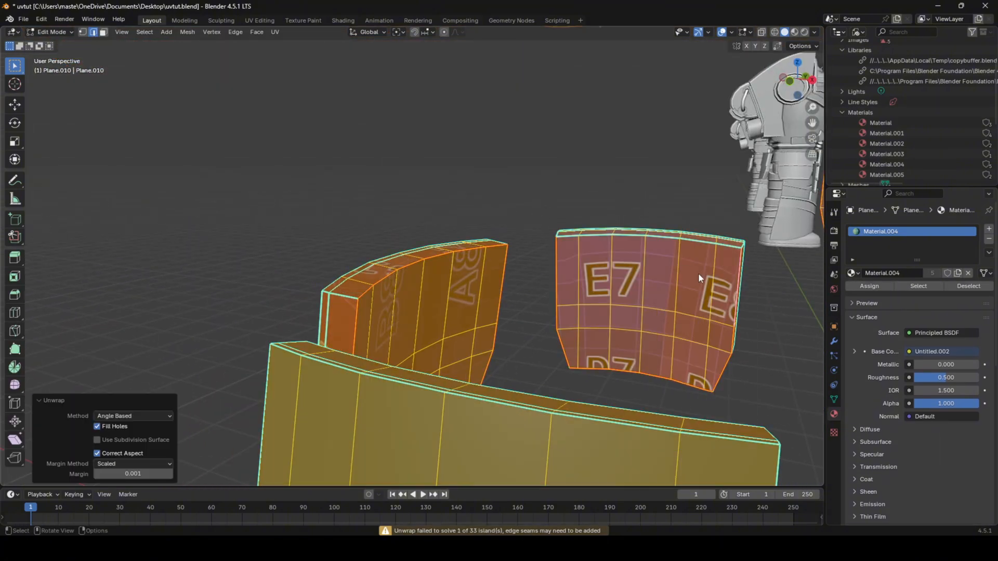
{"action": "key", "text": "Tab"}
{"action": "middle_click_drag", "start_coordinate": [671, 260], "coordinate": [589, 277]}
- Seam the inner face border of the fifth hip plate and unwrap the mesh with it
{"action": "key", "text": "Tab"}
{"action": "left_click", "coordinate": [645, 246]}
{"action": "left_click", "coordinate": [632, 217], "text": "alt"}
{"action": "right_click", "coordinate": [636, 221]}
{"action": "left_click", "coordinate": [638, 221]}
{"action": "key", "text": "a"}
{"action": "key", "text": "u"}
{"action": "left_click", "coordinate": [674, 242]}
{"action": "key", "text": "Tab"}
{"action": "key", "text": "Tab"}
{"action": "scroll", "coordinate": [589, 281], "scroll_direction": "up", "scroll_amount": 2}
- Seam the inner face border of the last untextured hip plate, unwrap the mesh, and check all the plates
{"action": "key", "text": "alt+a"}
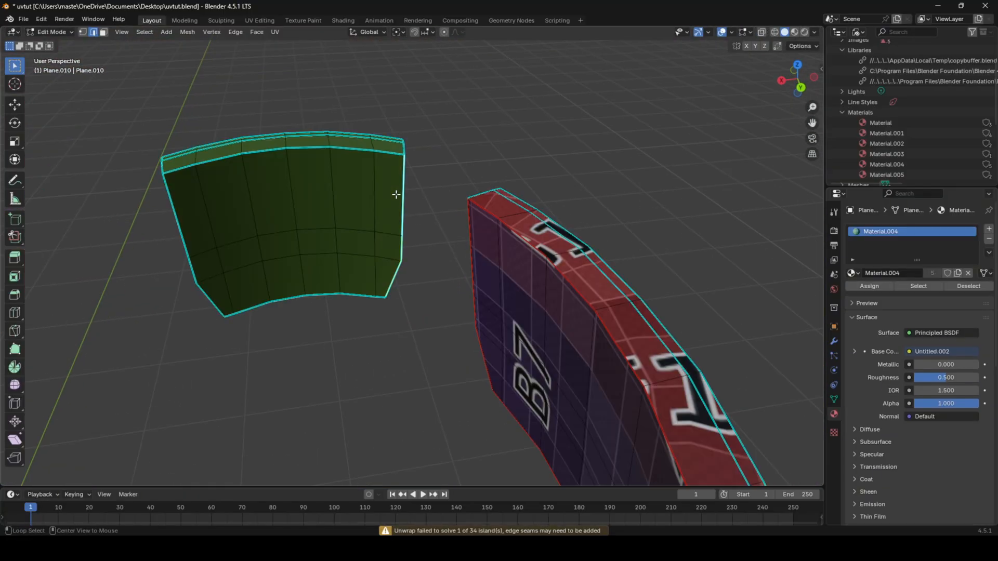
{"action": "left_click", "coordinate": [250, 305], "text": "alt+shift"}
{"action": "right_click", "coordinate": [336, 286]}
{"action": "left_click", "coordinate": [337, 285]}
{"action": "key", "text": "a"}
{"action": "key", "text": "u"}
{"action": "left_click", "coordinate": [337, 285]}
{"action": "key", "text": "Tab"}
{"action": "middle_click_drag", "start_coordinate": [337, 285], "coordinate": [416, 275]}
{"action": "scroll", "coordinate": [438, 306], "scroll_direction": "down", "scroll_amount": 3}
{"action": "middle_click_drag", "start_coordinate": [416, 275], "coordinate": [454, 273]}
- Mark the lower side and bottom border edges of the two-layer hip plate's outer face as seams
{"action": "key", "text": "Tab"}
{"action": "scroll", "coordinate": [475, 271], "scroll_direction": "up", "scroll_amount": 4}
{"action": "left_click", "coordinate": [475, 272]}
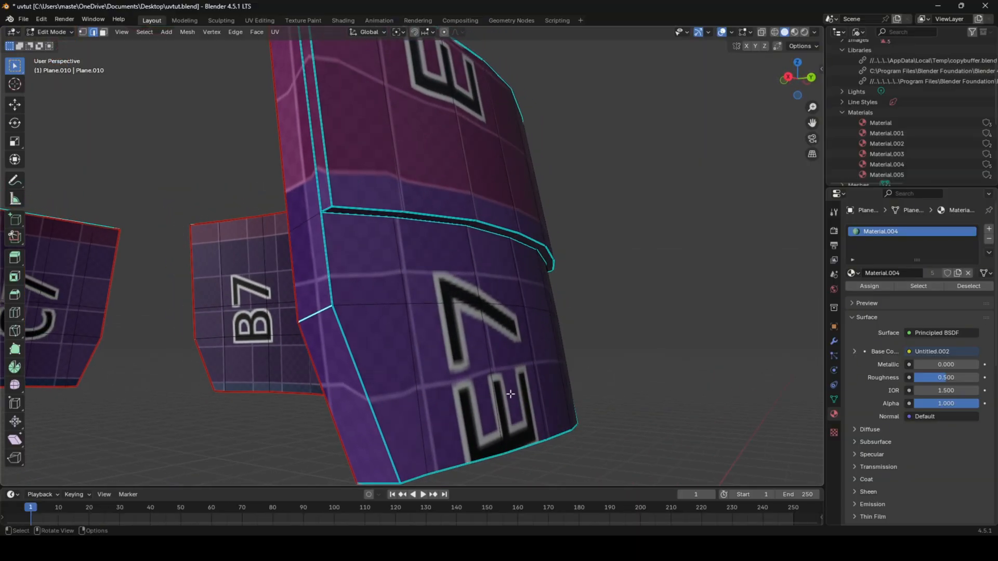
{"action": "middle_click_drag", "start_coordinate": [390, 236], "coordinate": [388, 300]}
{"action": "scroll", "coordinate": [421, 361], "scroll_direction": "down", "scroll_amount": 3}
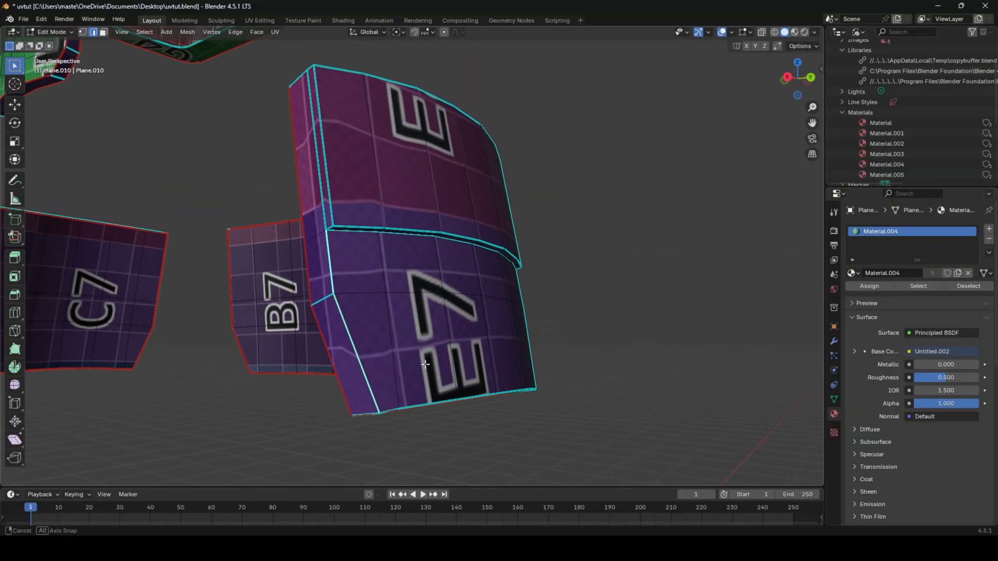
{"action": "left_click", "coordinate": [447, 389], "text": "alt"}
{"action": "middle_click_drag", "start_coordinate": [488, 370], "coordinate": [291, 352]}
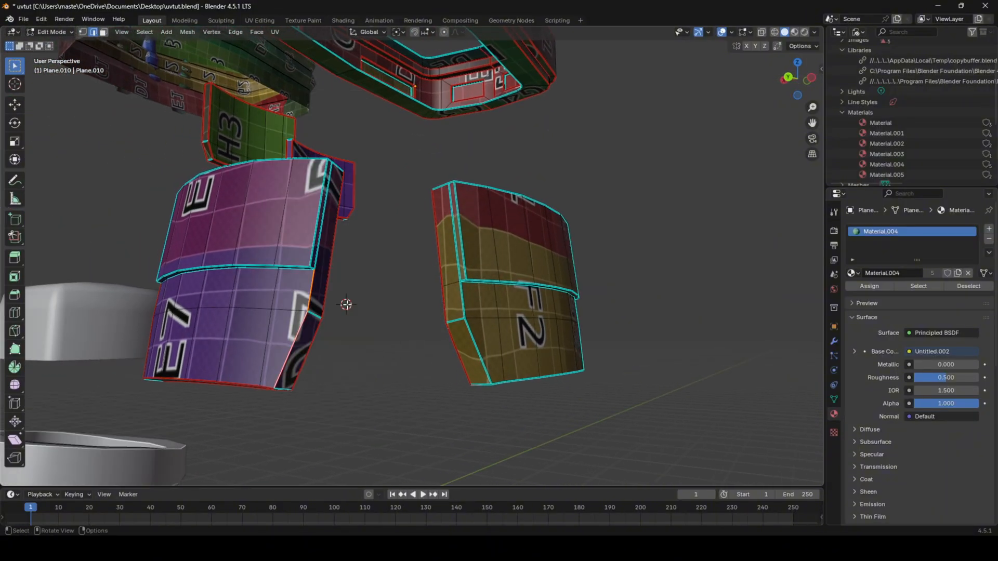
- Mark the edge under the raised upper layer of the two-layer hip plate as a seam
{"action": "key", "text": "shift+c"}
{"action": "key", "text": "KP_Decimal"}
{"action": "middle_click_drag", "start_coordinate": [392, 284], "coordinate": [437, 297]}
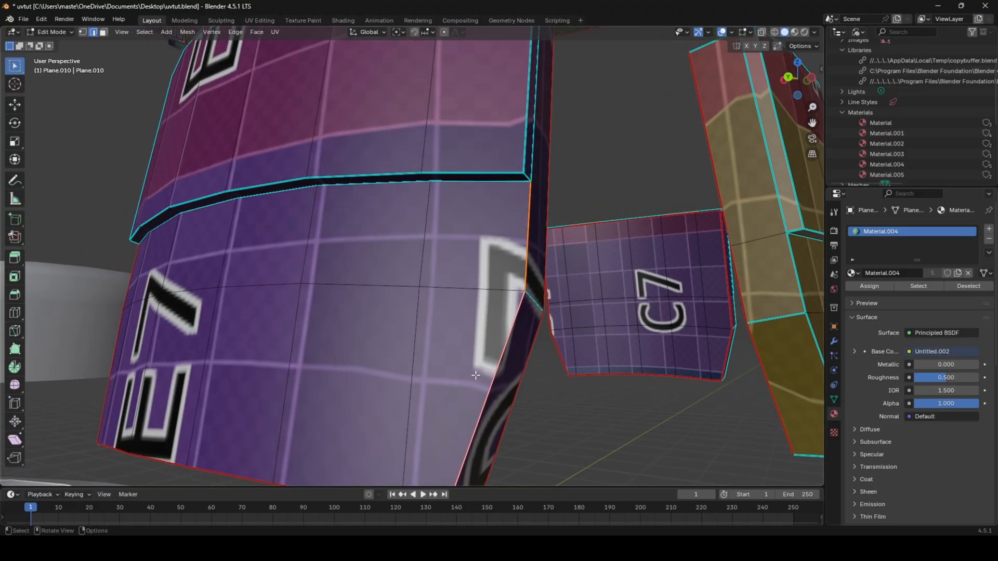
{"action": "scroll", "coordinate": [442, 312], "scroll_direction": "down", "scroll_amount": 2}
{"action": "left_click", "coordinate": [473, 344]}
{"action": "middle_click_drag", "start_coordinate": [473, 344], "coordinate": [439, 348]}
{"action": "right_click", "coordinate": [557, 259]}
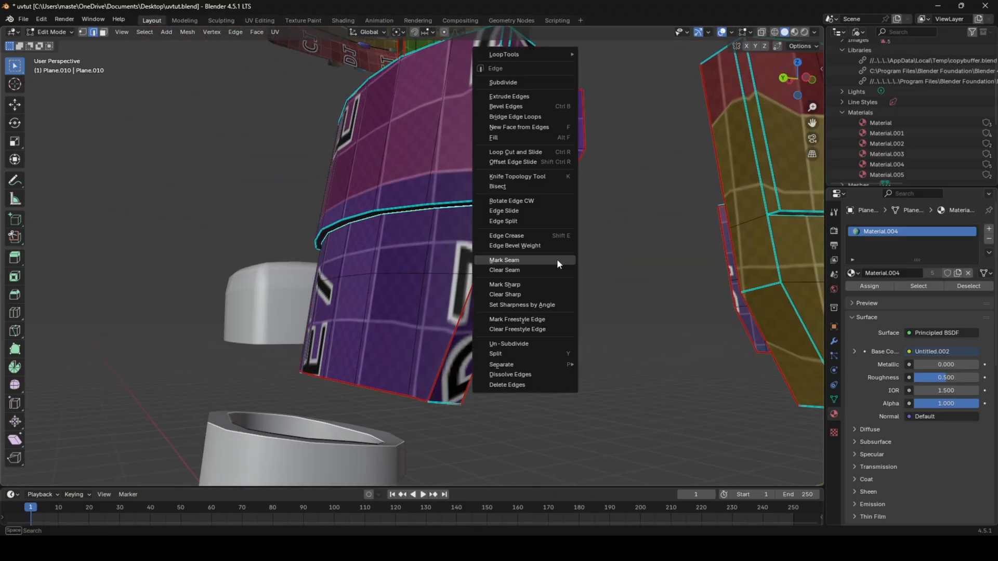
{"action": "left_click", "coordinate": [557, 260]}
- Mark the vertical side edge of the same plate's raised upper layer as a seam
{"action": "middle_click_drag", "start_coordinate": [556, 286], "coordinate": [531, 408], "text": "shift"}
{"action": "middle_click_drag", "start_coordinate": [466, 339], "coordinate": [503, 381]}
{"action": "left_click", "coordinate": [477, 353]}
{"action": "right_click", "coordinate": [507, 307]}
{"action": "left_click", "coordinate": [507, 308]}
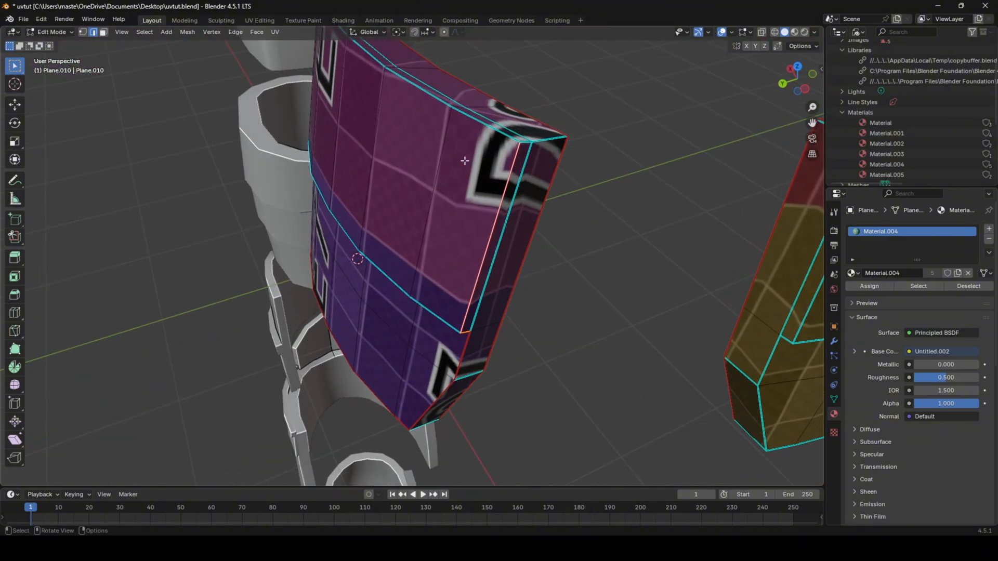
- Mark the top border edge of the raised upper layer as a seam
{"action": "left_click", "coordinate": [502, 137], "text": "alt"}
{"action": "right_click", "coordinate": [534, 206]}
{"action": "left_click", "coordinate": [535, 207]}
{"action": "right_click", "coordinate": [415, 262]}
{"action": "right_click", "coordinate": [415, 262]}
{"action": "left_click", "coordinate": [412, 286]}
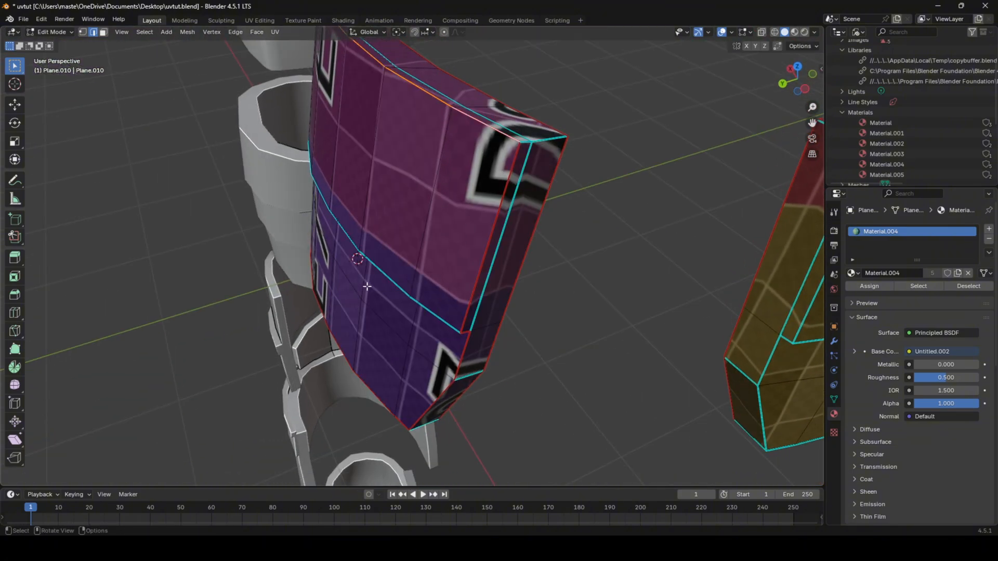
- Mark the vertical edge at the opposite end of the raised upper layer as a seam
{"action": "middle_click_drag", "start_coordinate": [260, 296], "coordinate": [371, 309]}
{"action": "middle_click_drag", "start_coordinate": [371, 309], "coordinate": [479, 297], "text": "shift"}
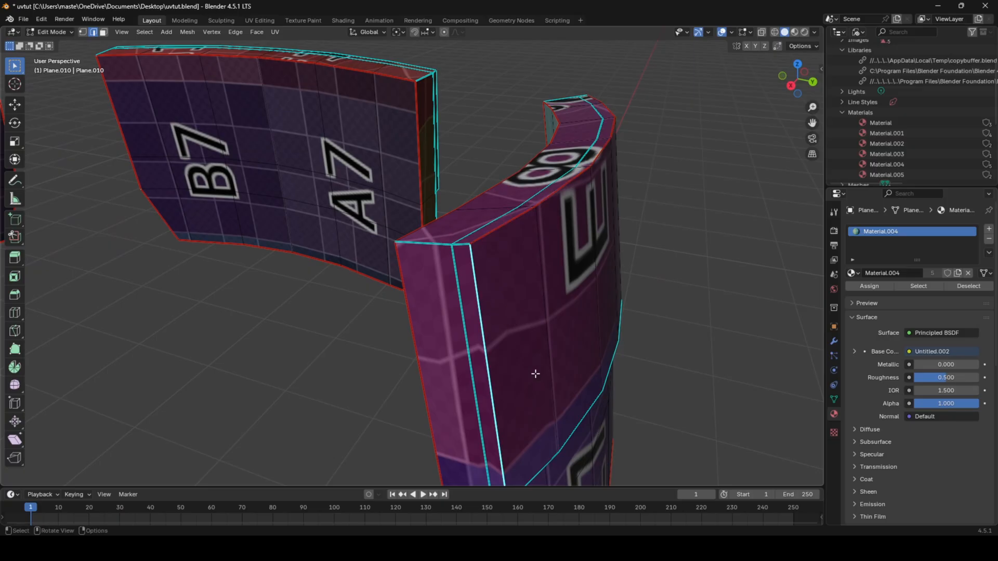
{"action": "middle_click_drag", "start_coordinate": [535, 374], "coordinate": [497, 362]}
{"action": "right_click", "coordinate": [508, 301]}
{"action": "left_click", "coordinate": [511, 301]}
- Unwrap the mesh with the two-layer plate's seams and inspect its checker texture
{"action": "key", "text": "a"}
{"action": "key", "text": "u"}
{"action": "left_click", "coordinate": [534, 309]}
{"action": "key", "text": "Tab"}
{"action": "key", "text": "Tab"}
{"action": "left_click", "coordinate": [463, 281], "text": "alt"}
{"action": "key", "text": "Tab"}
{"action": "scroll", "coordinate": [457, 364], "scroll_direction": "down", "scroll_amount": 4}
{"action": "scroll", "coordinate": [498, 363], "scroll_direction": "up", "scroll_amount": 7}
- Mark the end edge loop of the plate beside the gray leg parts as a seam
{"action": "key", "text": "Tab"}
{"action": "scroll", "coordinate": [508, 308], "scroll_direction": "down", "scroll_amount": 5}
{"action": "middle_click_drag", "start_coordinate": [508, 309], "coordinate": [503, 276]}
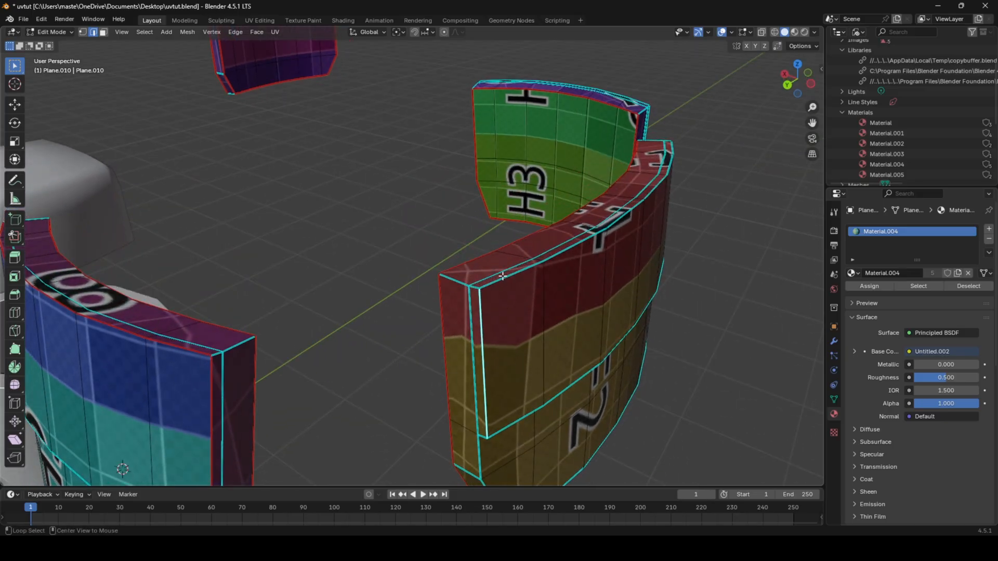
{"action": "middle_click_drag", "start_coordinate": [486, 362], "coordinate": [182, 311]}
{"action": "left_click", "coordinate": [177, 312], "text": "alt"}
{"action": "right_click", "coordinate": [294, 335]}
{"action": "left_click", "coordinate": [295, 334]}
{"action": "key", "text": "a"}
{"action": "key", "text": "Tab"}
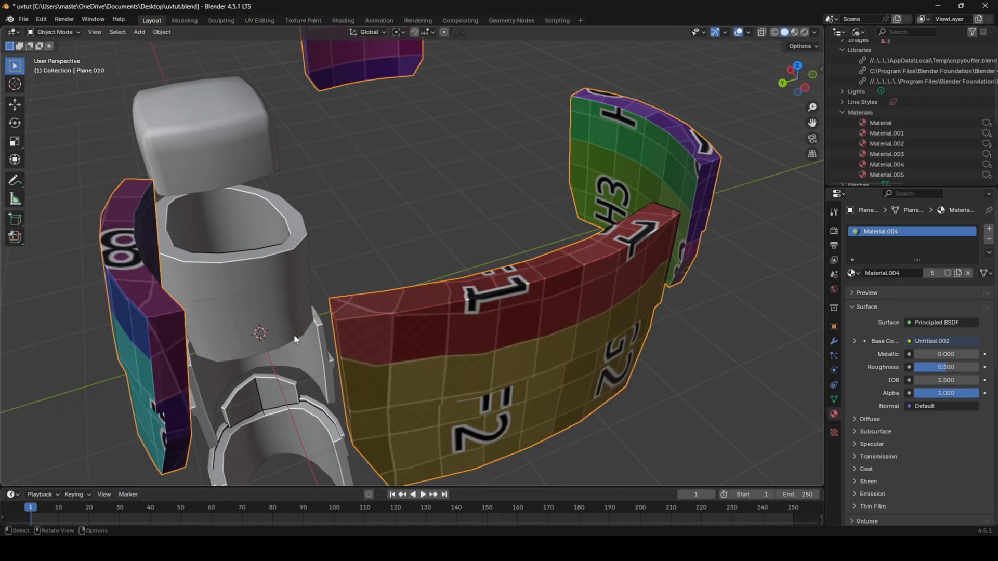
- Mark the same plate's end edge loop as a seam again and unwrap the whole mesh angle based
{"action": "key", "text": "Tab"}
{"action": "left_click", "coordinate": [178, 312], "text": "alt"}
{"action": "right_click", "coordinate": [256, 322]}
{"action": "left_click", "coordinate": [257, 322]}
{"action": "key", "text": "a"}
{"action": "key", "text": "u"}
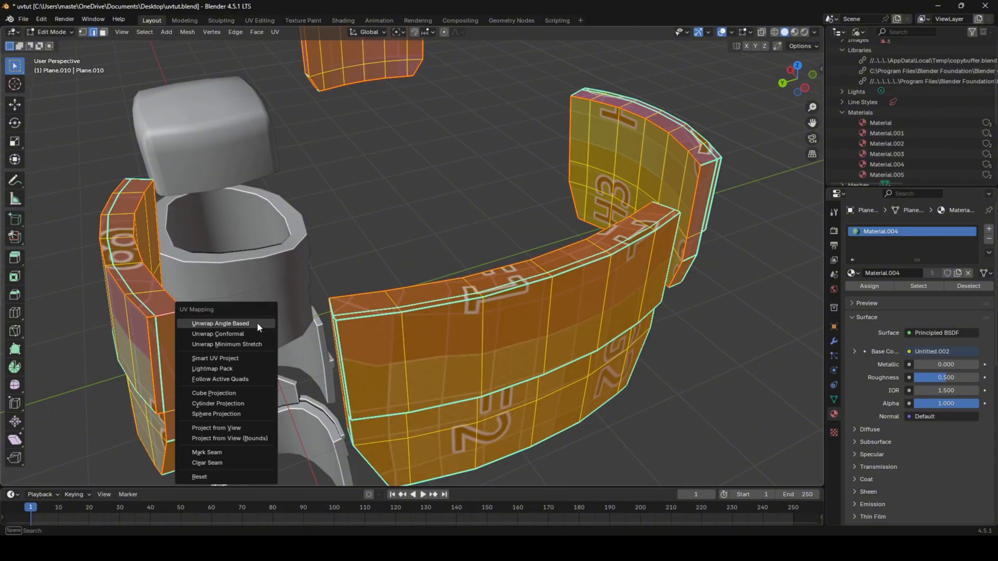
{"action": "left_click", "coordinate": [257, 322]}
{"action": "key", "text": "Tab"}
- Mark the top border and vertical end edges of the facing plate's raised upper layer as seams
{"action": "middle_click_drag", "start_coordinate": [257, 318], "coordinate": [410, 380]}
{"action": "scroll", "coordinate": [470, 339], "scroll_direction": "up", "scroll_amount": 2}
{"action": "key", "text": "Tab"}
{"action": "middle_click_drag", "start_coordinate": [474, 341], "coordinate": [437, 309]}
{"action": "key", "text": "alt+a"}
{"action": "middle_click_drag", "start_coordinate": [463, 359], "coordinate": [476, 354]}
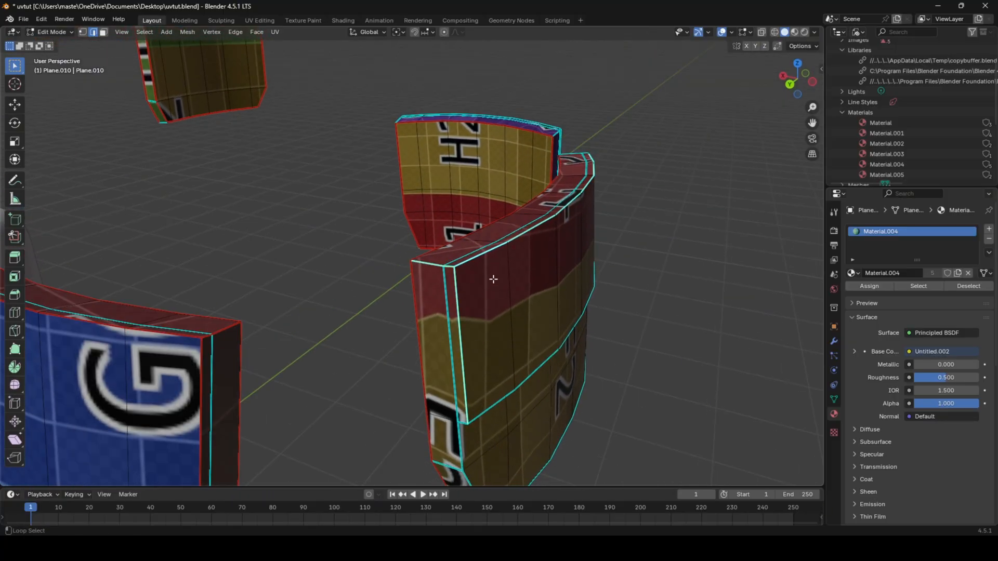
{"action": "middle_click_drag", "start_coordinate": [494, 279], "coordinate": [523, 297]}
{"action": "middle_click_drag", "start_coordinate": [566, 412], "coordinate": [512, 370]}
{"action": "left_click", "coordinate": [502, 366], "text": "alt+shift"}
{"action": "right_click", "coordinate": [490, 338]}
{"action": "left_click", "coordinate": [493, 339]}
- Unwrap the whole mesh with the facing plate's new seams and inspect the checker texture
{"action": "middle_click_drag", "start_coordinate": [568, 343], "coordinate": [454, 360]}
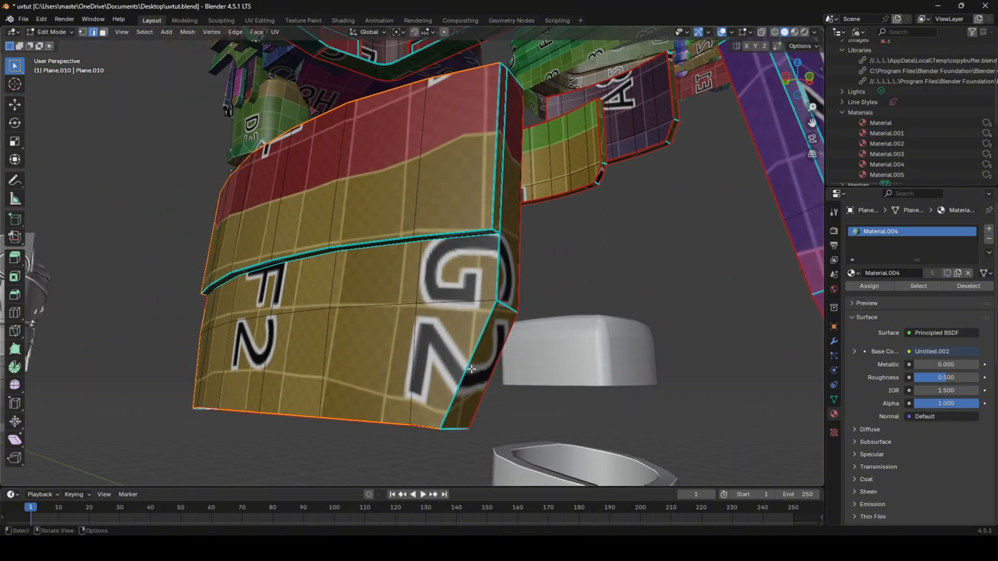
{"action": "key", "text": "a"}
{"action": "key", "text": "u"}
{"action": "left_click", "coordinate": [545, 287]}
{"action": "key", "text": "alt+a"}
{"action": "middle_click_drag", "start_coordinate": [545, 287], "coordinate": [432, 330]}
{"action": "key", "text": "Tab"}
{"action": "scroll", "coordinate": [387, 341], "scroll_direction": "up", "scroll_amount": 1}
{"action": "key", "text": "Tab"}
- Mark the border edges of the purple-textured plate's raised layer as seams and unwrap the whole mesh angle based
{"action": "middle_click_drag", "start_coordinate": [443, 294], "coordinate": [473, 269]}
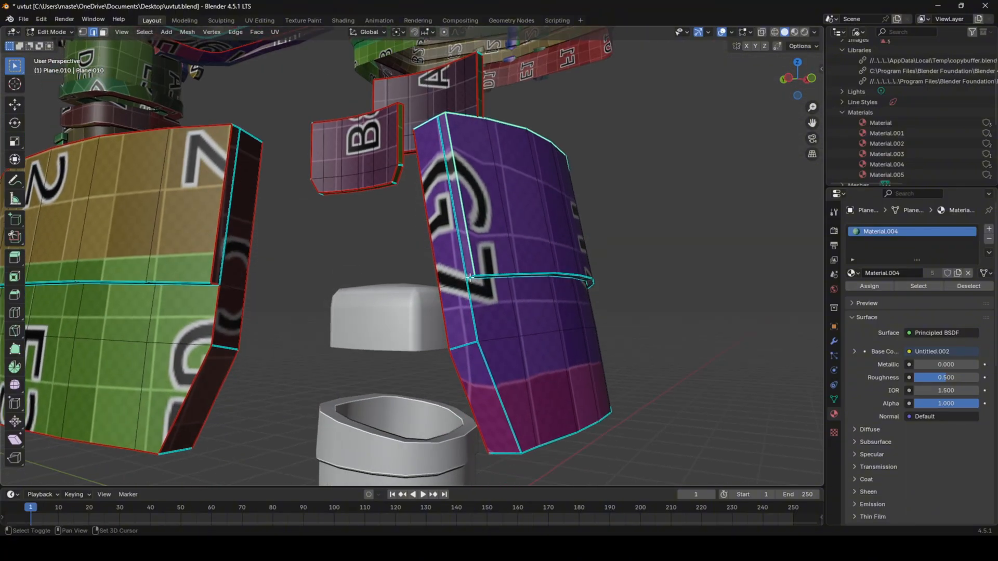
{"action": "middle_click_drag", "start_coordinate": [508, 331], "coordinate": [364, 319]}
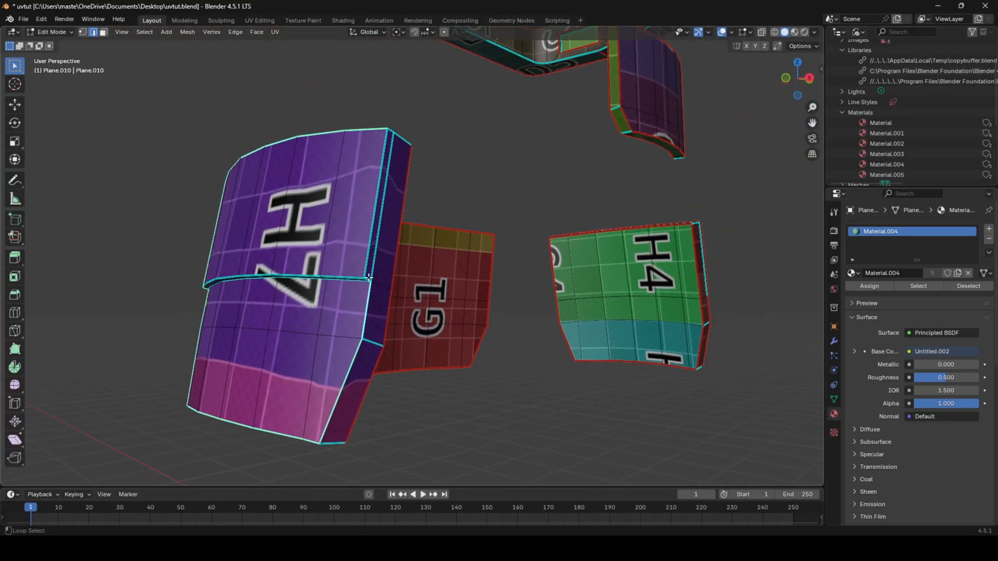
{"action": "middle_click_drag", "start_coordinate": [366, 265], "coordinate": [444, 307]}
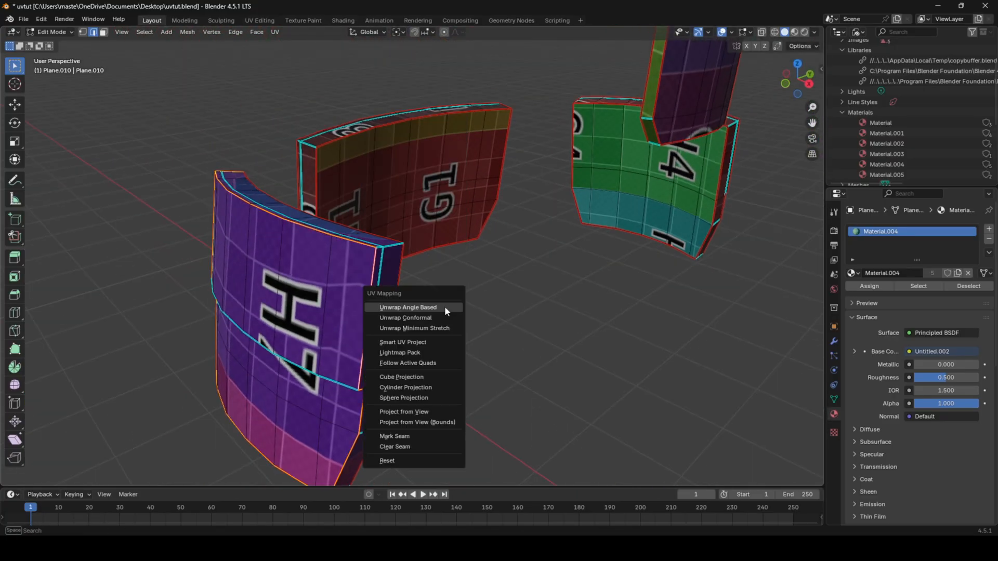
{"action": "left_click", "coordinate": [445, 307]}
{"action": "key", "text": "u"}
{"action": "left_click", "coordinate": [453, 306]}
{"action": "key", "text": "u"}
{"action": "key", "text": "a"}
{"action": "key", "text": "u"}
{"action": "left_click", "coordinate": [451, 320]}
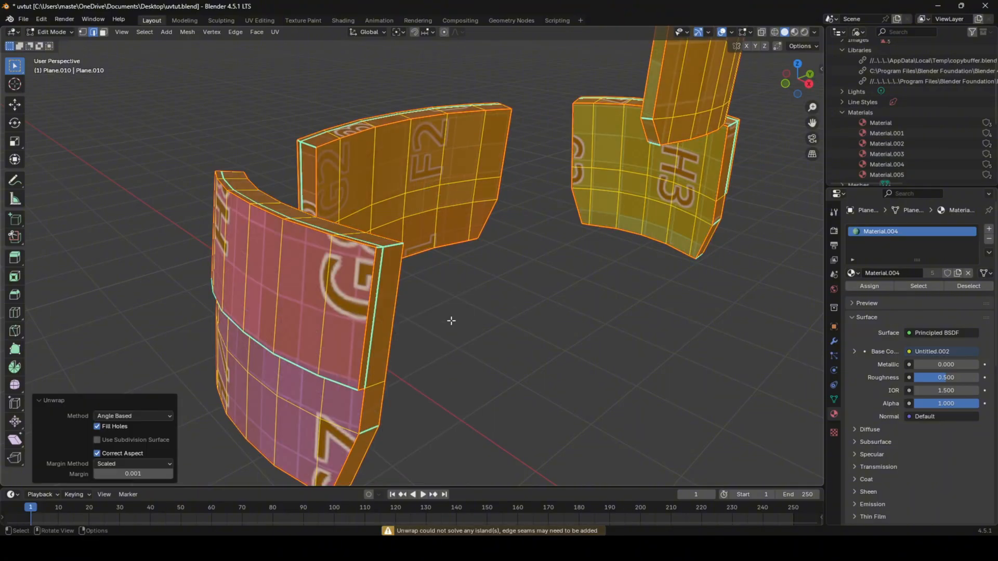
- Select the three large hanging side plates with all their linked geometry
{"action": "key", "text": "Tab"}
{"action": "middle_click_drag", "start_coordinate": [451, 320], "coordinate": [453, 279]}
{"action": "scroll", "coordinate": [351, 274], "scroll_direction": "down", "scroll_amount": 4}
{"action": "key", "text": "Tab"}
{"action": "left_click", "coordinate": [387, 294]}
{"action": "key", "text": "ctrl+l"}
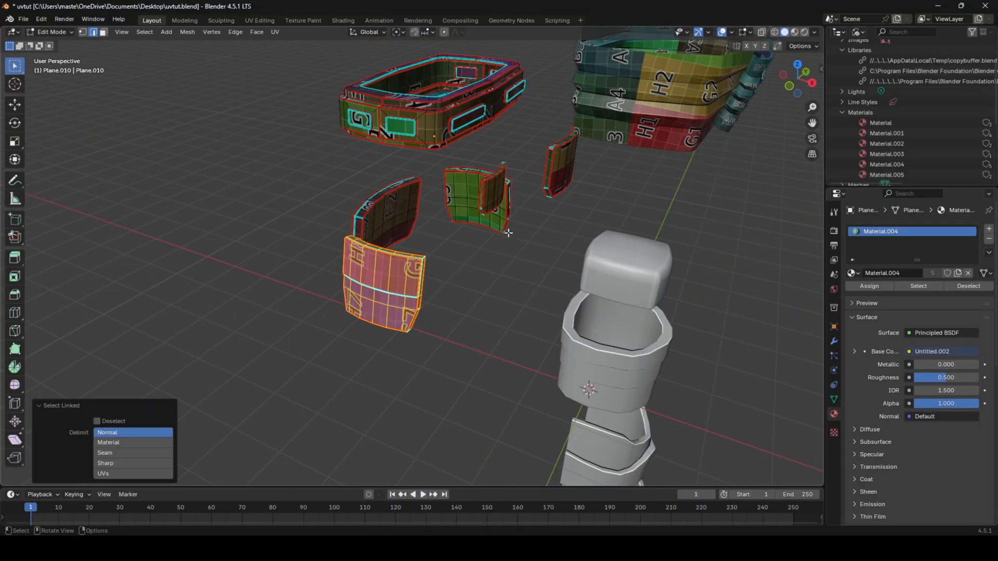
{"action": "scroll", "coordinate": [470, 293], "scroll_direction": "down", "scroll_amount": 1}
{"action": "key", "text": "g"}
{"action": "key", "text": "z"}
{"action": "right_click", "coordinate": [459, 259]}
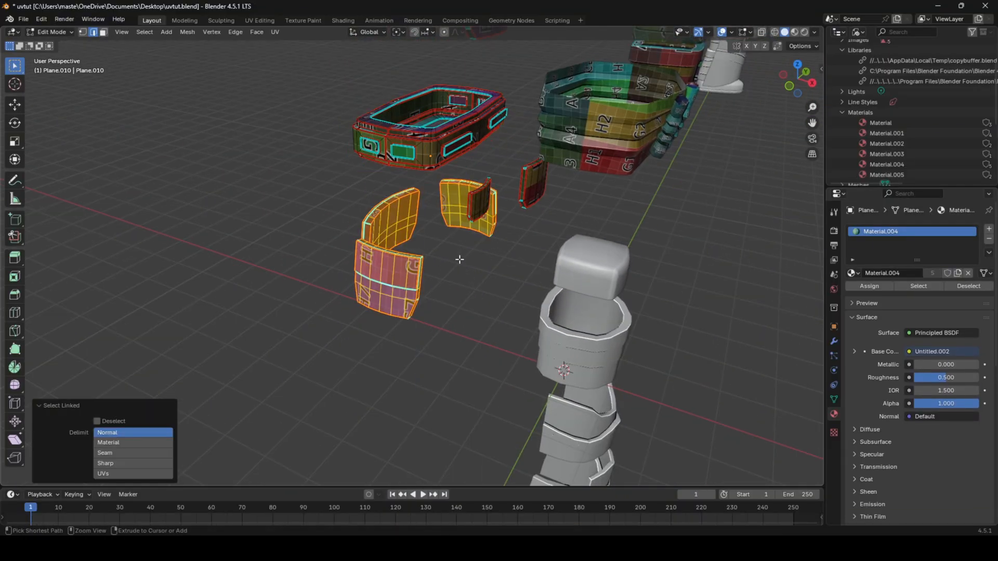
- Raise the selected side plates along the Z axis to the level of the hip belt
{"action": "scroll", "coordinate": [465, 253], "scroll_direction": "down", "scroll_amount": 3}
{"action": "middle_click_drag", "start_coordinate": [465, 253], "coordinate": [483, 224]}
{"action": "key", "text": "z"}
{"action": "right_click", "coordinate": [479, 250]}
{"action": "right_click", "coordinate": [473, 246]}
{"action": "key", "text": "Escape"}
{"action": "key", "text": "g"}
{"action": "key", "text": "z"}
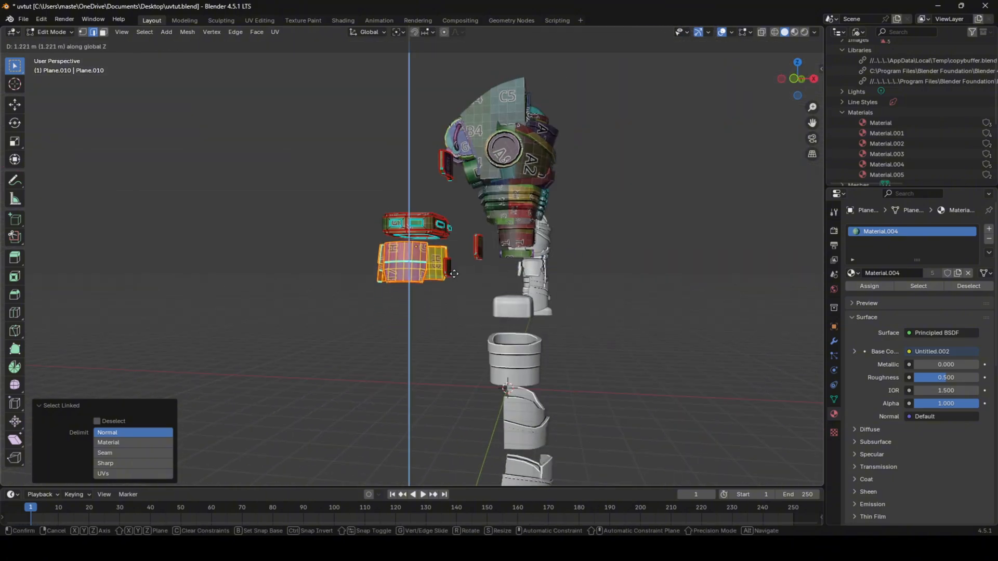
- Lower the small upper plate 2 m along Z and shift the detached small plate along X to the belt
{"action": "left_click", "coordinate": [440, 180], "text": "ctrl"}
{"action": "left_click", "coordinate": [477, 253], "text": "ctrl"}
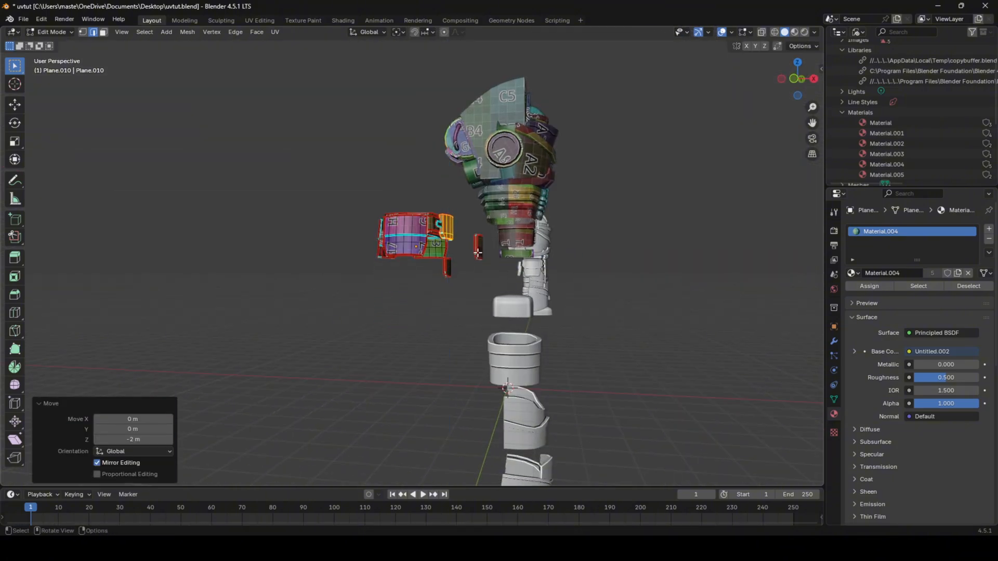
{"action": "key", "text": "l"}
{"action": "scroll", "coordinate": [478, 253], "scroll_direction": "up", "scroll_amount": 5}
{"action": "key", "text": "g"}
{"action": "key", "text": "x"}
{"action": "middle_click_drag", "start_coordinate": [505, 283], "coordinate": [451, 294]}
{"action": "left_click", "coordinate": [474, 261], "text": "ctrl"}
- Move the whole hip assembly object 3 m along the X axis under the waist
{"action": "scroll", "coordinate": [424, 282], "scroll_direction": "up", "scroll_amount": 3}
{"action": "key", "text": "Tab"}
{"action": "scroll", "coordinate": [424, 283], "scroll_direction": "down", "scroll_amount": 4}
{"action": "key", "text": "g"}
{"action": "key", "text": "x"}
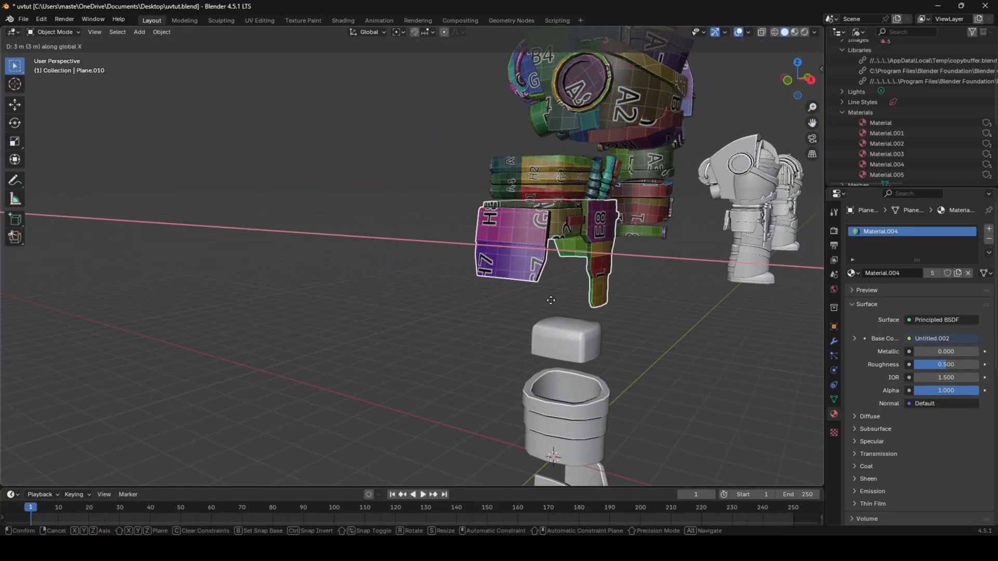
{"action": "left_click", "coordinate": [550, 299], "text": "ctrl"}
{"action": "middle_click_drag", "start_coordinate": [550, 300], "coordinate": [456, 302]}
- Select the waist and hip objects, unwrap all their meshes together and inspect the checker texture on them
{"action": "left_click_drag", "start_coordinate": [351, 182], "coordinate": [479, 261]}
{"action": "key", "text": "Tab"}
{"action": "key", "text": "a"}
{"action": "key", "text": "u"}
{"action": "left_click", "coordinate": [480, 263]}
{"action": "key", "text": "Tab"}
{"action": "scroll", "coordinate": [486, 298], "scroll_direction": "up", "scroll_amount": 4}
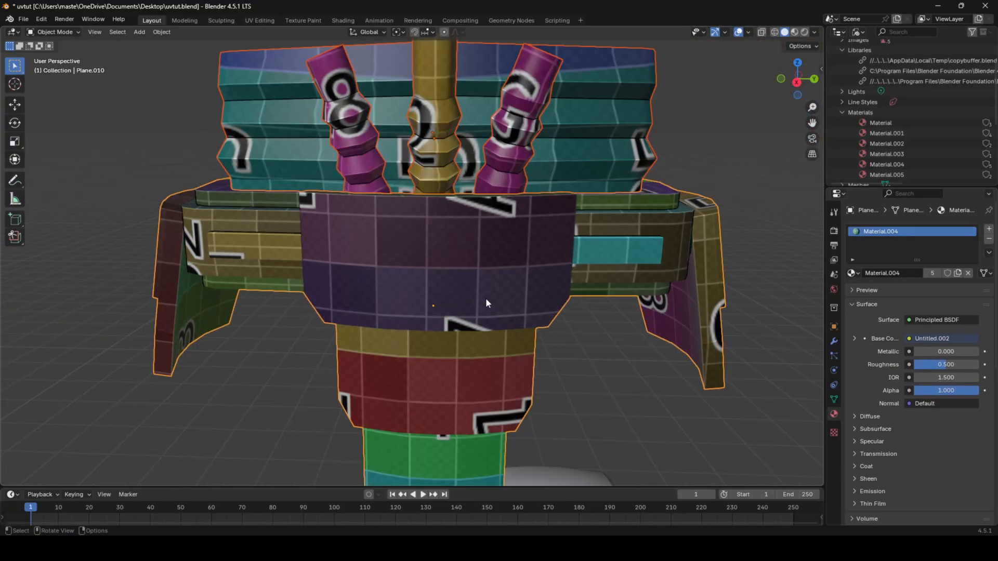
{"action": "middle_click_drag", "start_coordinate": [486, 298], "coordinate": [488, 279]}
{"action": "scroll", "coordinate": [489, 279], "scroll_direction": "down", "scroll_amount": 5}
{"action": "left_click", "coordinate": [558, 178]}
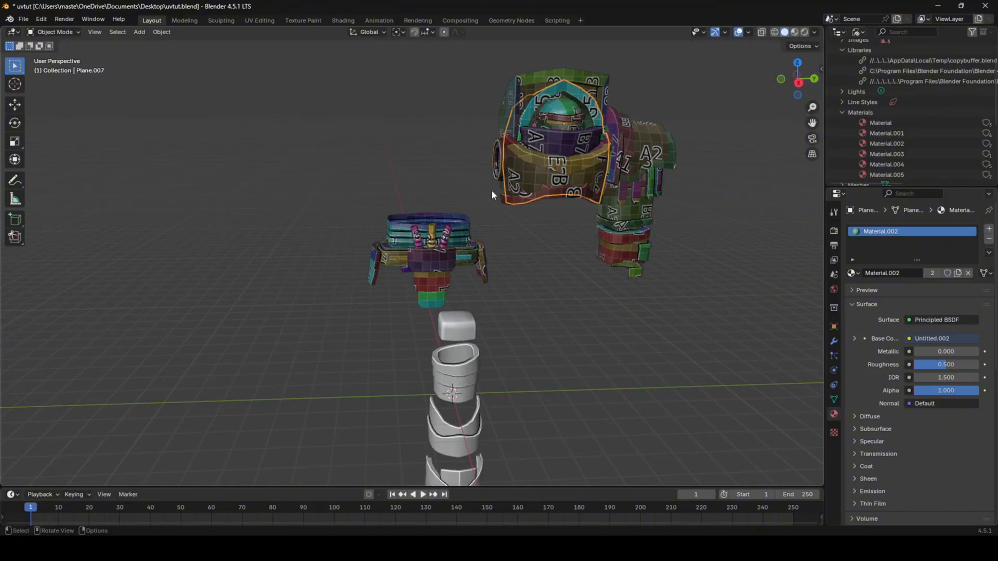
{"action": "scroll", "coordinate": [556, 215], "scroll_direction": "up", "scroll_amount": 3}
{"action": "left_click", "coordinate": [566, 213]}
{"action": "scroll", "coordinate": [402, 254], "scroll_direction": "up", "scroll_amount": 3}
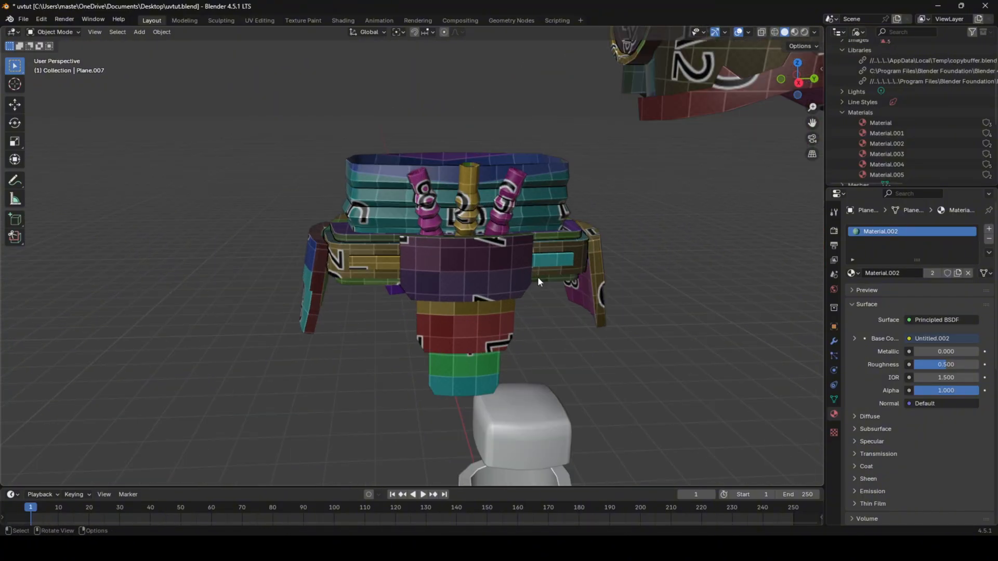
- Give the rounded block below the hips a new material with the Untitled.002 checker image as base color
{"action": "middle_click_drag", "start_coordinate": [561, 328], "coordinate": [494, 233], "text": "shift"}
{"action": "scroll", "coordinate": [354, 208], "scroll_direction": "down", "scroll_amount": 3}
{"action": "left_click", "coordinate": [482, 260]}
{"action": "left_click", "coordinate": [493, 233]}
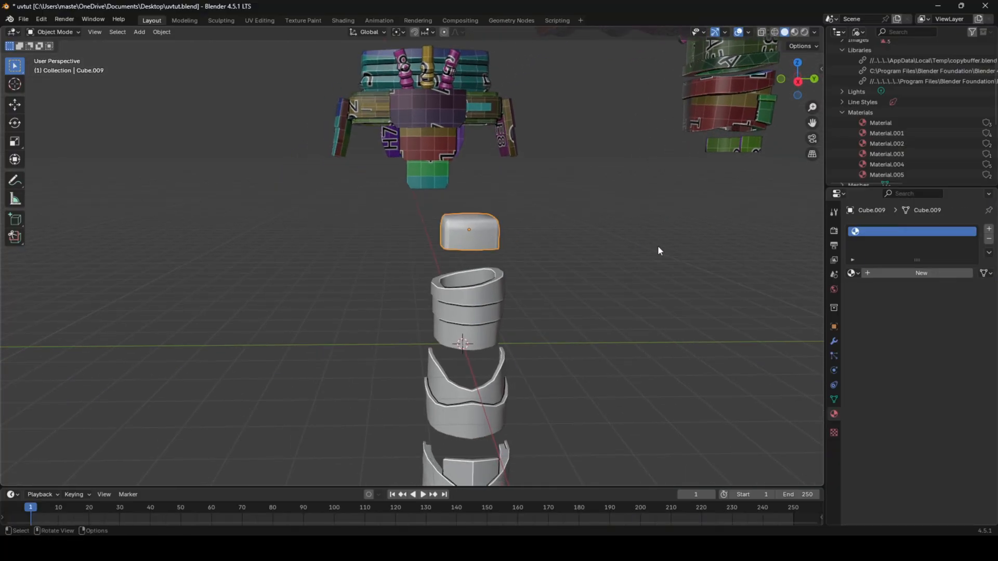
{"action": "left_click", "coordinate": [342, 20]}
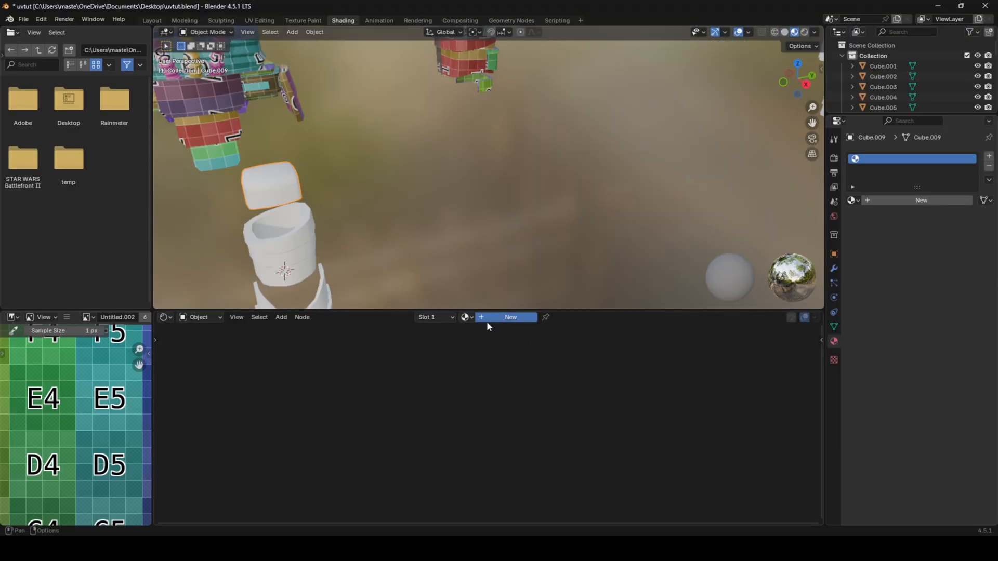
{"action": "left_click", "coordinate": [488, 317]}
{"action": "key", "text": "ctrl+v"}
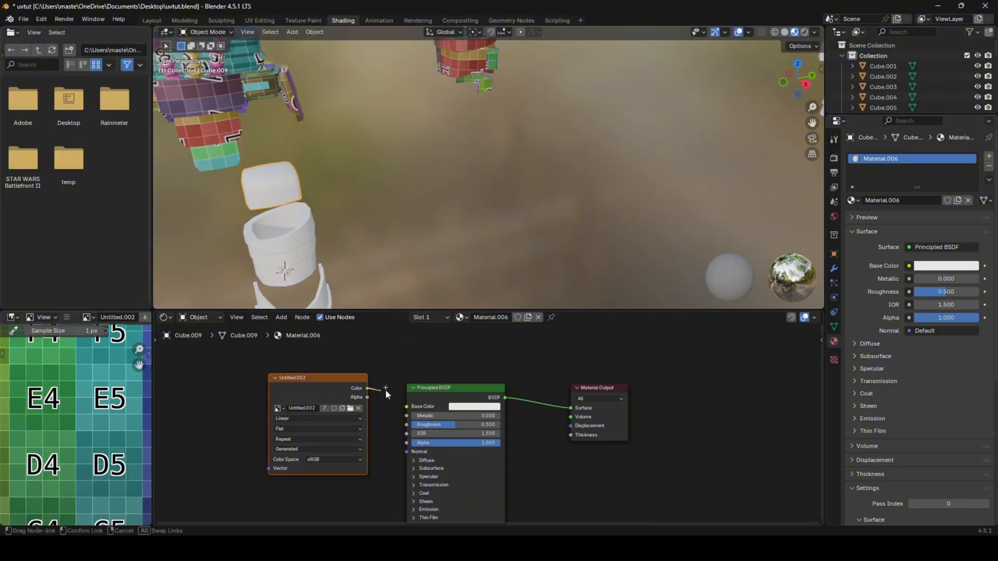
{"action": "left_click", "coordinate": [150, 21]}
{"action": "scroll", "coordinate": [340, 166], "scroll_direction": "up", "scroll_amount": 9}
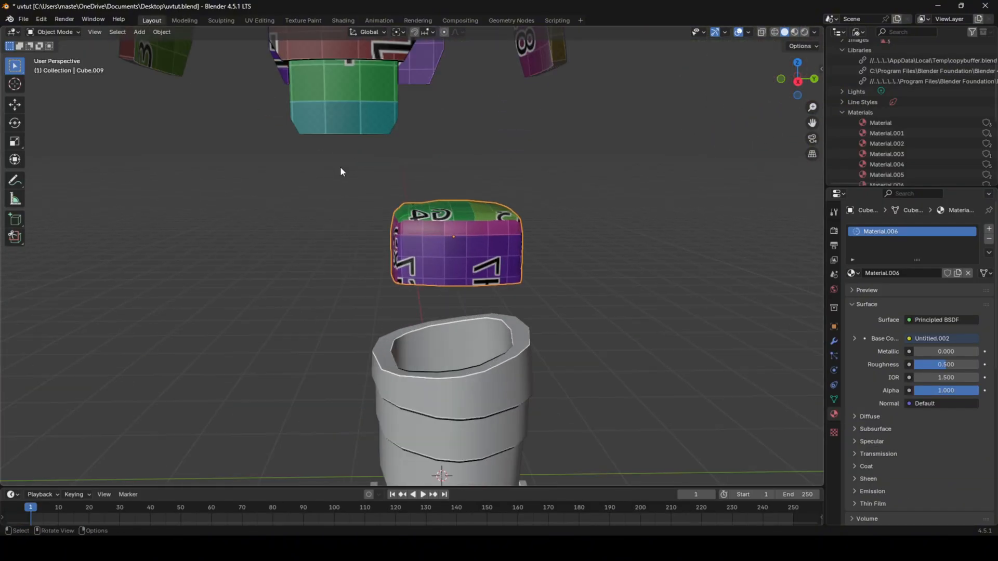
- Unwrap the rounded block's entire mesh angle based without any seams
{"action": "scroll", "coordinate": [361, 210], "scroll_direction": "down", "scroll_amount": 3}
{"action": "key", "text": "Tab"}
{"action": "left_click", "coordinate": [381, 211]}
{"action": "middle_click_drag", "start_coordinate": [381, 211], "coordinate": [441, 217]}
{"action": "key", "text": "a"}
{"action": "key", "text": "u"}
{"action": "left_click", "coordinate": [442, 218]}
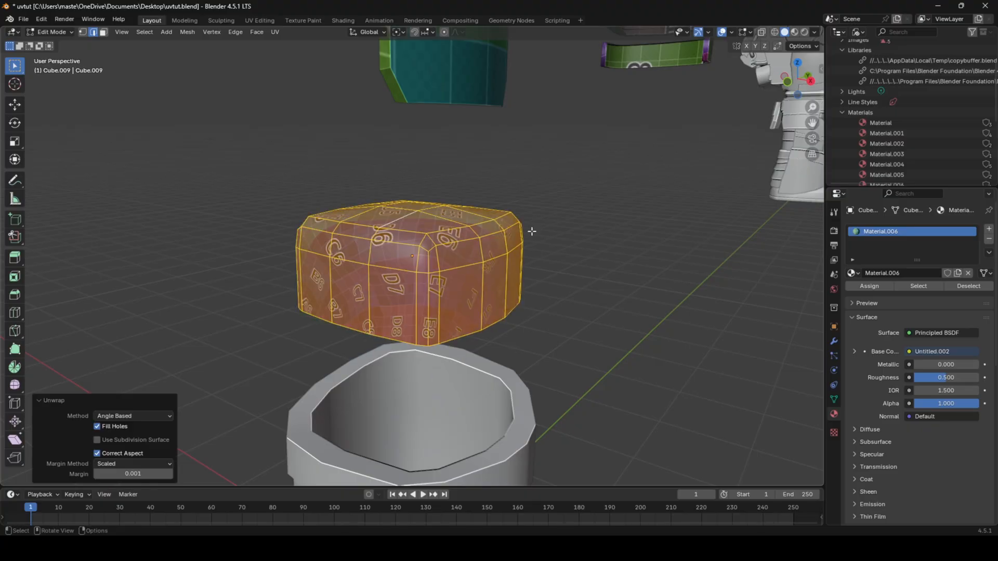
- Mark the block's upper edge loop and vertical corner edges as seams, unwrap it and inspect the texture
{"action": "scroll", "coordinate": [530, 231], "scroll_direction": "up", "scroll_amount": 3}
{"action": "left_click", "coordinate": [466, 251]}
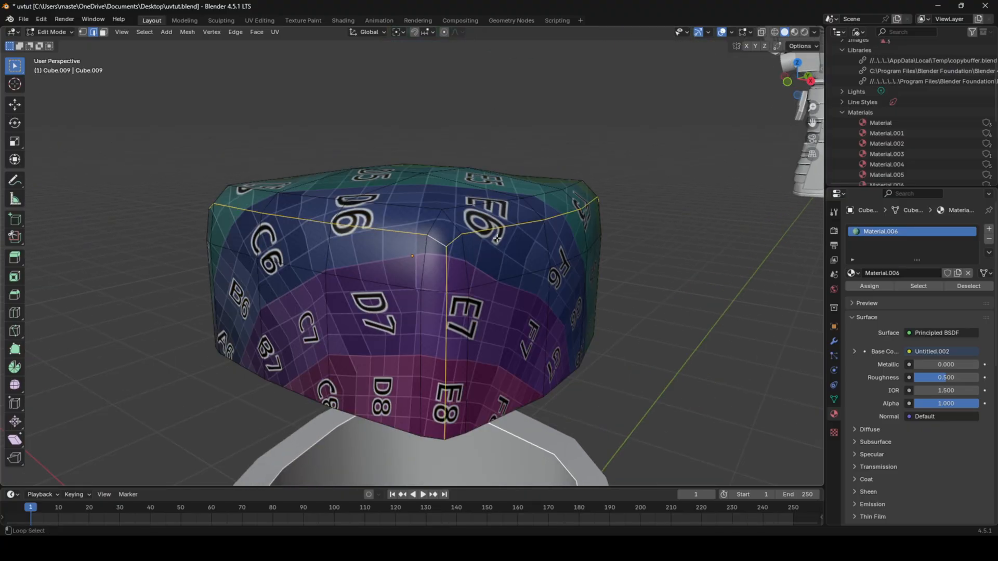
{"action": "middle_click_drag", "start_coordinate": [497, 238], "coordinate": [380, 242]}
{"action": "middle_click_drag", "start_coordinate": [506, 271], "coordinate": [356, 284]}
{"action": "key", "text": "ctrl+e"}
{"action": "key", "text": "a"}
{"action": "key", "text": "u"}
{"action": "middle_click_drag", "start_coordinate": [499, 264], "coordinate": [395, 274]}
{"action": "key", "text": "Tab"}
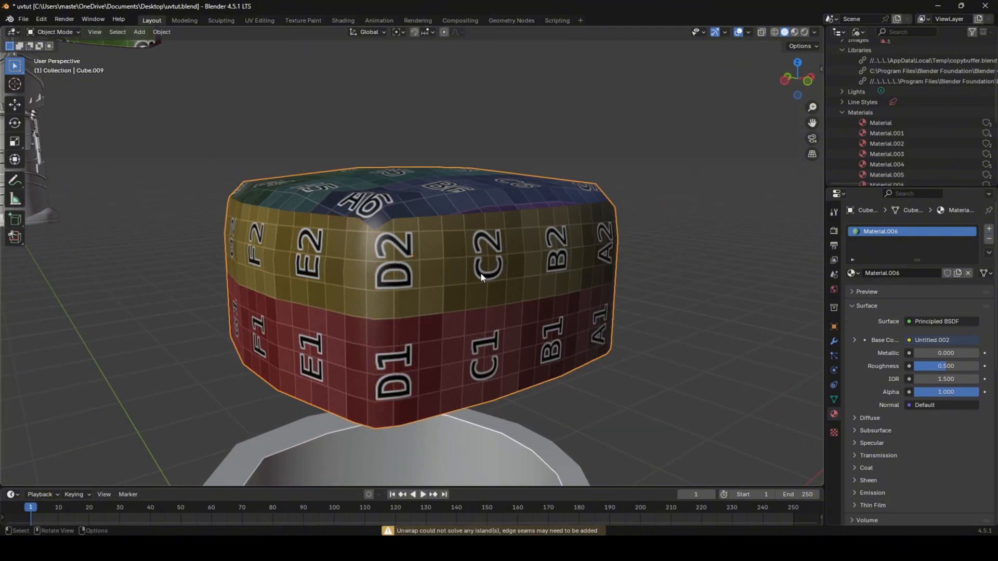
- Clear the seams from the block's vertical corner edges, unwrap it with only the upper loop and check the texture
{"action": "key", "text": "Tab"}
{"action": "key", "text": "alt+a"}
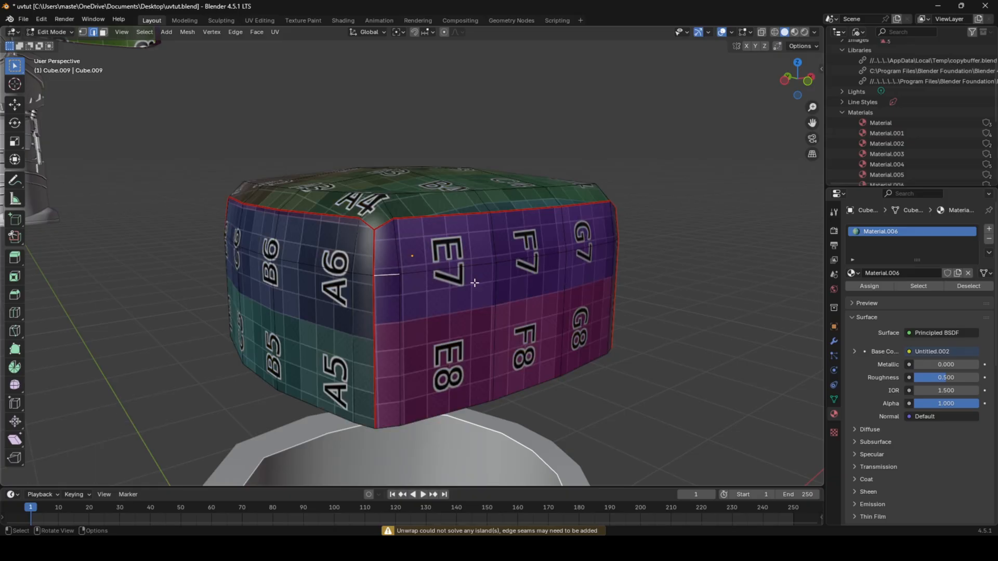
{"action": "middle_click_drag", "start_coordinate": [529, 275], "coordinate": [431, 289]}
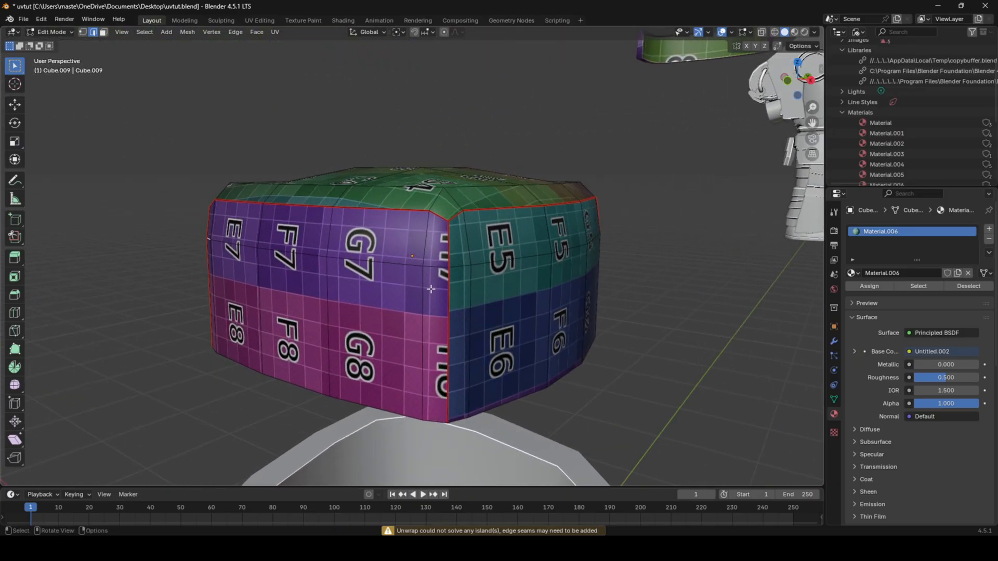
{"action": "left_click", "coordinate": [447, 255], "text": "alt"}
{"action": "left_click", "coordinate": [462, 298], "text": "alt+shift"}
{"action": "key", "text": "2"}
{"action": "right_click", "coordinate": [548, 309]}
{"action": "left_click", "coordinate": [548, 309]}
{"action": "right_click", "coordinate": [548, 309]}
{"action": "left_click", "coordinate": [545, 317]}
{"action": "key", "text": "a"}
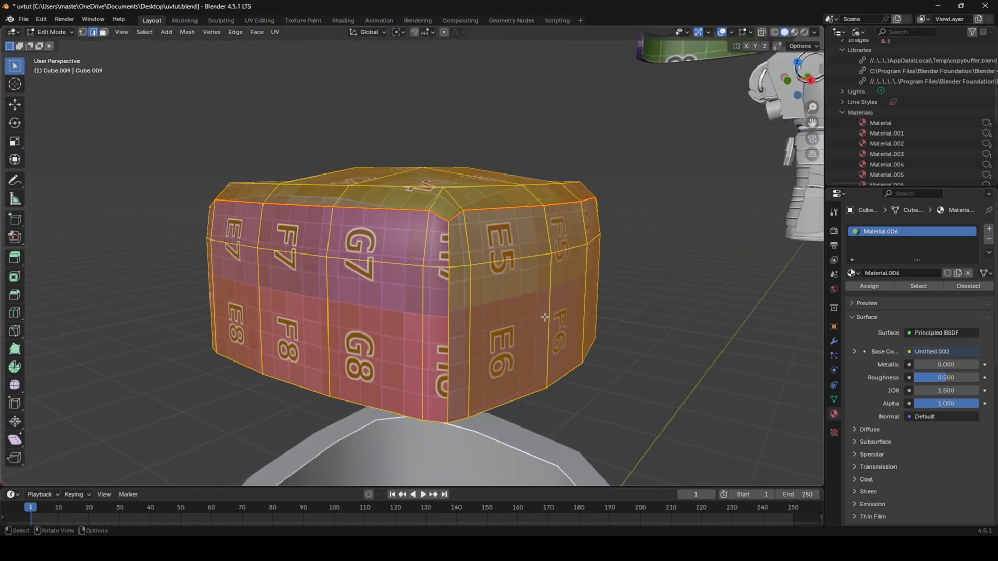
{"action": "key", "text": "Tab"}
{"action": "middle_click_drag", "start_coordinate": [544, 317], "coordinate": [358, 172]}
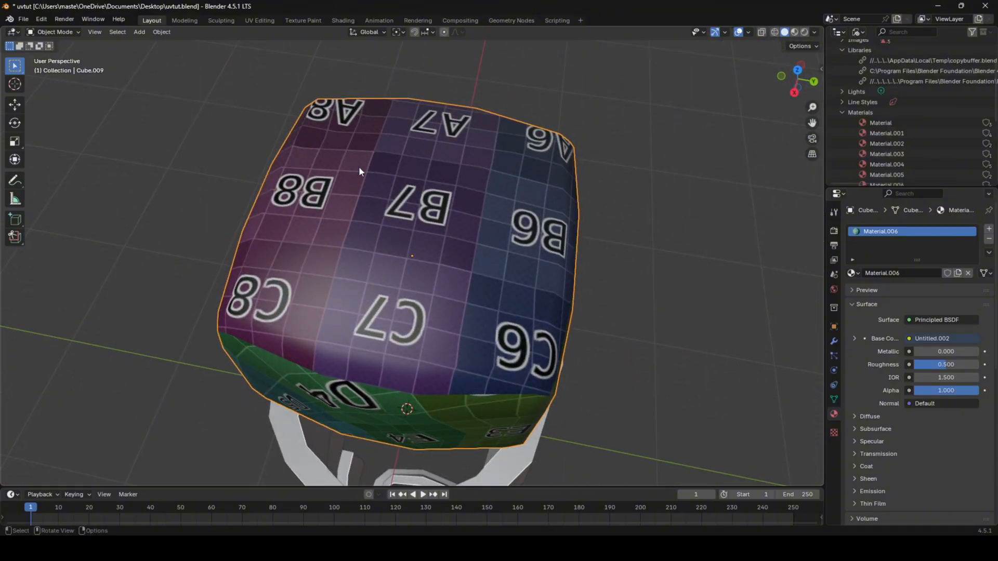
{"action": "middle_click_drag", "start_coordinate": [446, 346], "coordinate": [425, 302]}
{"action": "key", "text": "Tab"}
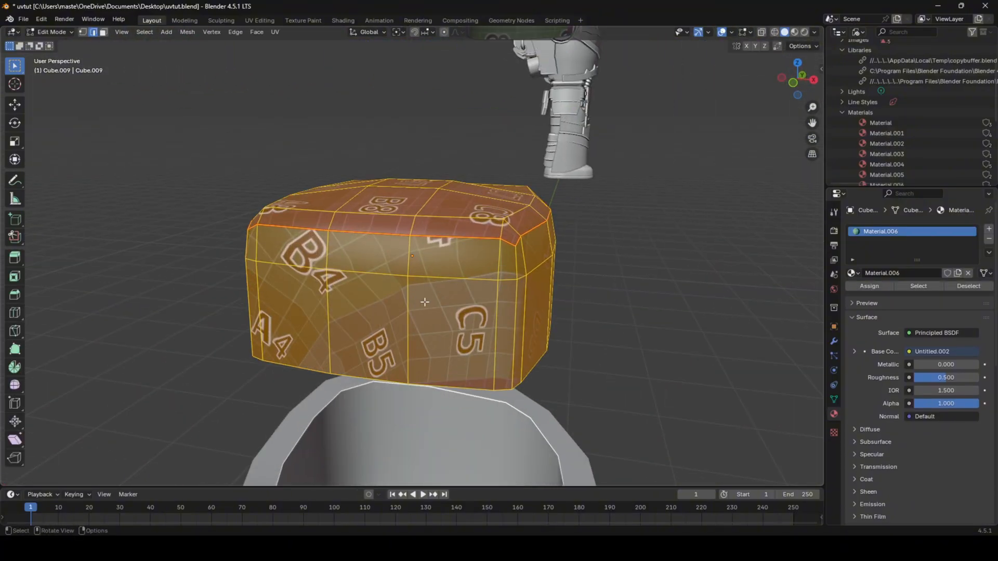
- Mark a single vertical corner edge of the block as a seam, unwrap the block and inspect its texture
{"action": "key", "text": "alt+a"}
{"action": "middle_click_drag", "start_coordinate": [520, 265], "coordinate": [387, 342]}
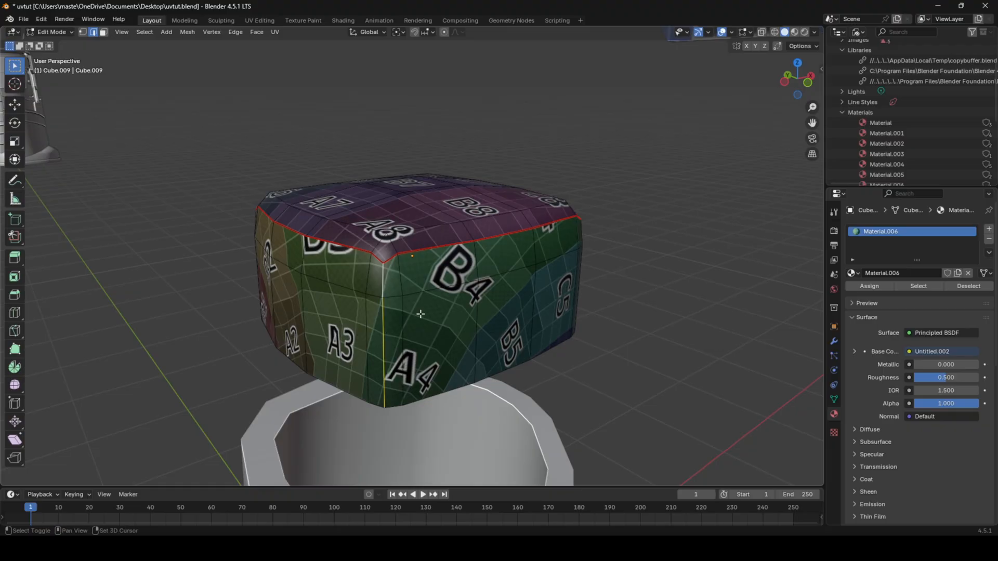
{"action": "right_click", "coordinate": [453, 321]}
{"action": "left_click", "coordinate": [453, 320]}
{"action": "key", "text": "a"}
{"action": "key", "text": "u"}
{"action": "left_click", "coordinate": [472, 322]}
{"action": "key", "text": "Tab"}
{"action": "middle_click_drag", "start_coordinate": [472, 323], "coordinate": [254, 308]}
{"action": "scroll", "coordinate": [441, 307], "scroll_direction": "down", "scroll_amount": 4}
{"action": "middle_click_drag", "start_coordinate": [441, 307], "coordinate": [459, 376]}
{"action": "key", "text": "Tab"}
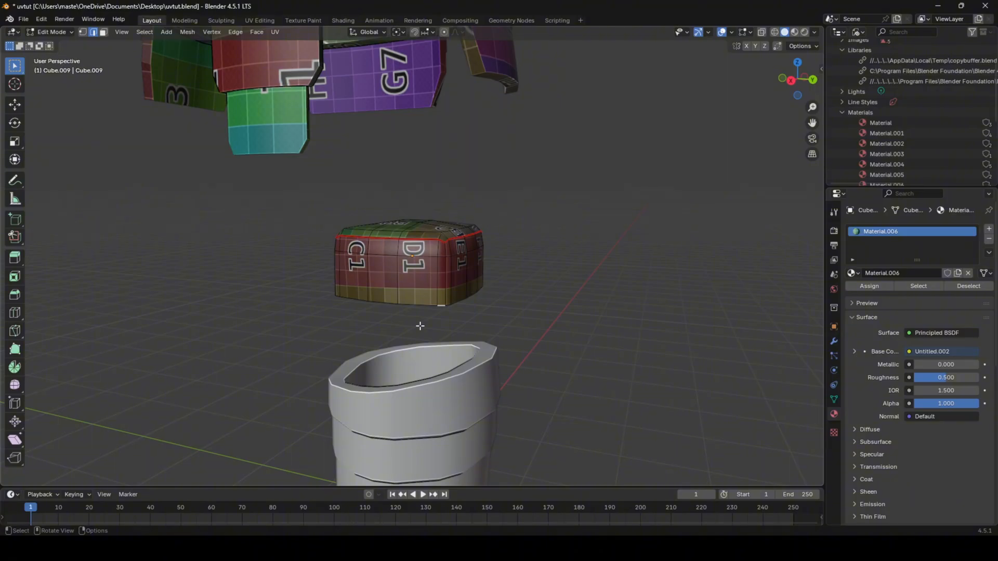
{"action": "middle_click_drag", "start_coordinate": [420, 325], "coordinate": [434, 267], "text": "shift"}
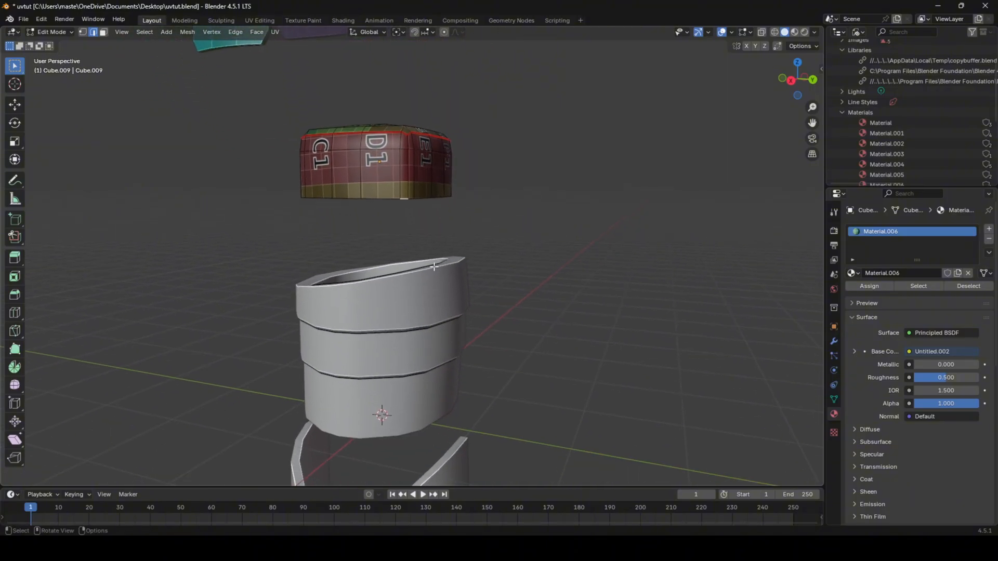
- Select the ringed tube below the rounded block and assign it the existing Material.006
{"action": "key", "text": "Tab"}
{"action": "left_click", "coordinate": [424, 299]}
{"action": "key", "text": "KP_Decimal"}
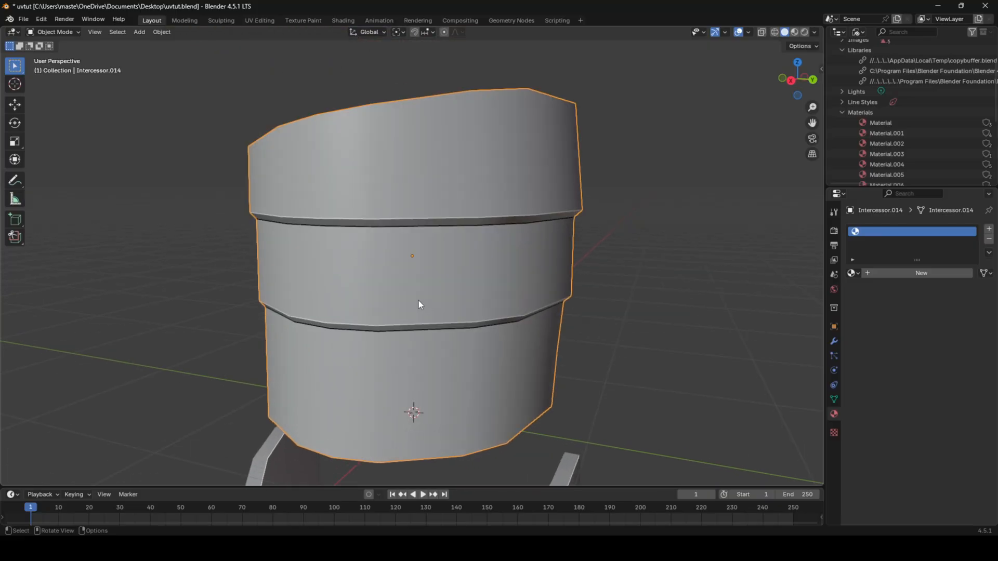
{"action": "middle_click_drag", "start_coordinate": [419, 301], "coordinate": [678, 249]}
{"action": "left_click", "coordinate": [921, 273]}
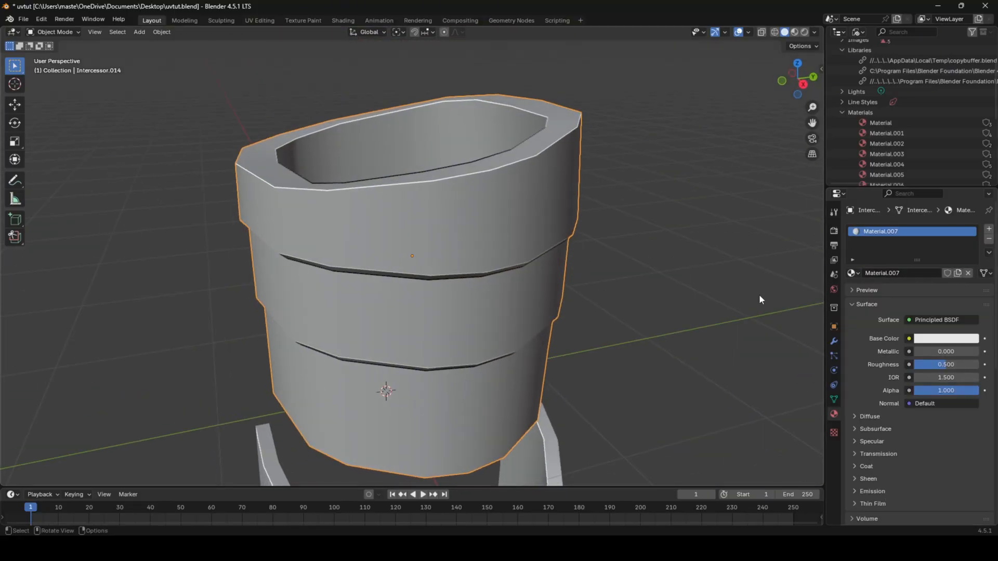
{"action": "key", "text": "ctrl+z"}
{"action": "scroll", "coordinate": [451, 118], "scroll_direction": "down", "scroll_amount": 6}
{"action": "left_click", "coordinate": [432, 166]}
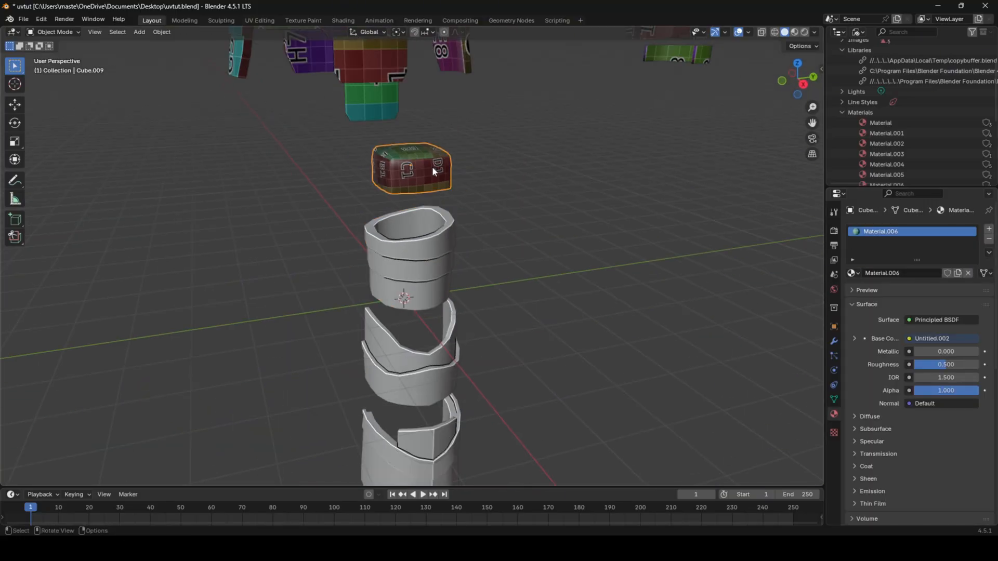
{"action": "key", "text": "ctrl+z"}
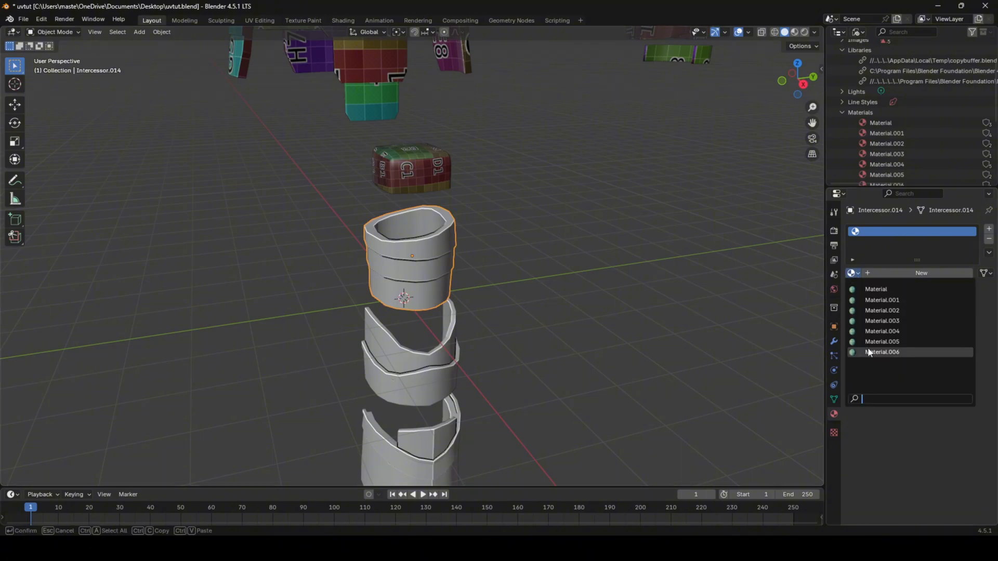
{"action": "left_click", "coordinate": [869, 352]}
- Mark the inner edge loop of the ringed tube's upper rim as a seam
{"action": "scroll", "coordinate": [458, 218], "scroll_direction": "up", "scroll_amount": 4}
{"action": "key", "text": "Tab"}
{"action": "middle_click_drag", "start_coordinate": [456, 253], "coordinate": [549, 287]}
{"action": "middle_click_drag", "start_coordinate": [433, 190], "coordinate": [531, 201]}
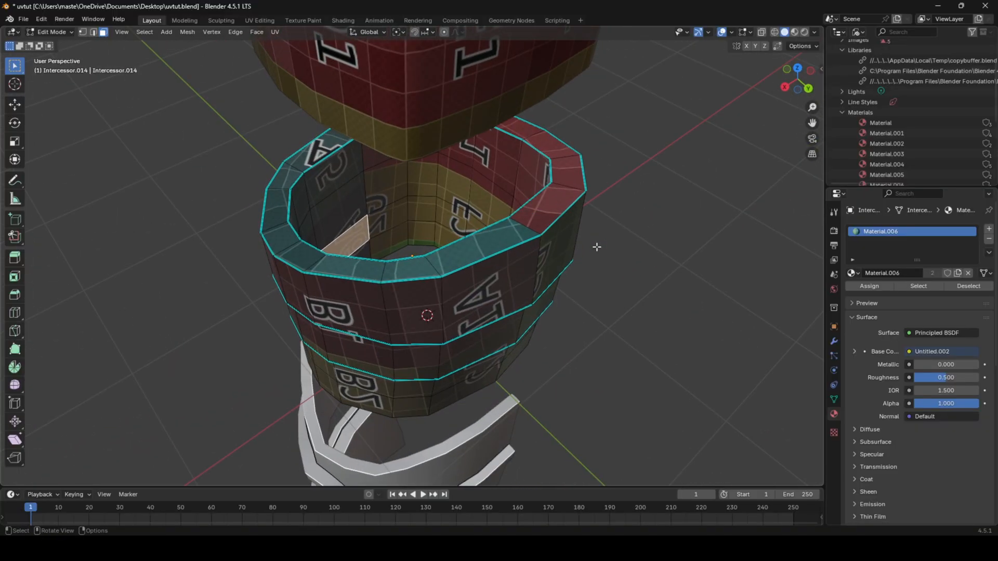
{"action": "middle_click_drag", "start_coordinate": [510, 275], "coordinate": [269, 360]}
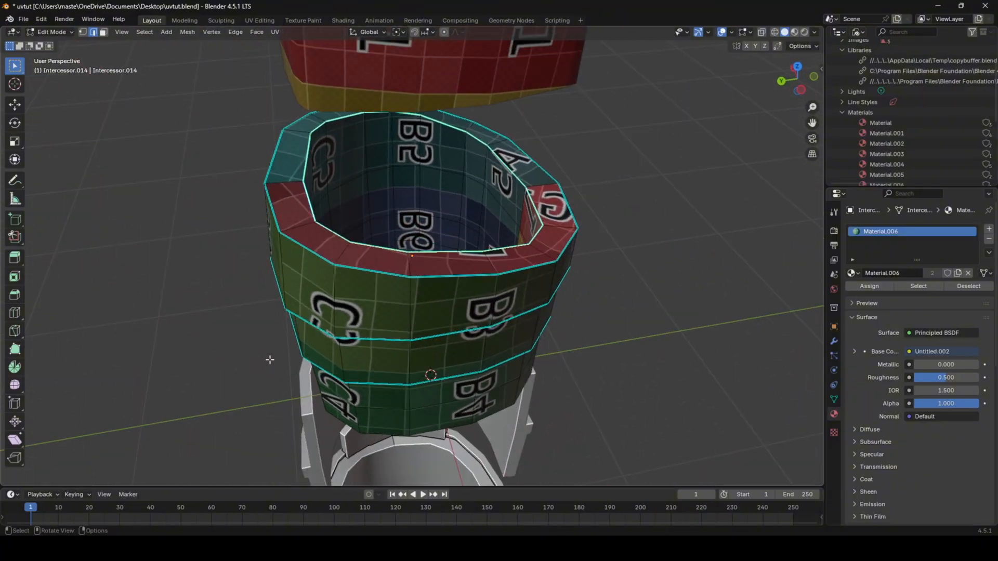
{"action": "middle_click_drag", "start_coordinate": [346, 310], "coordinate": [421, 246]}
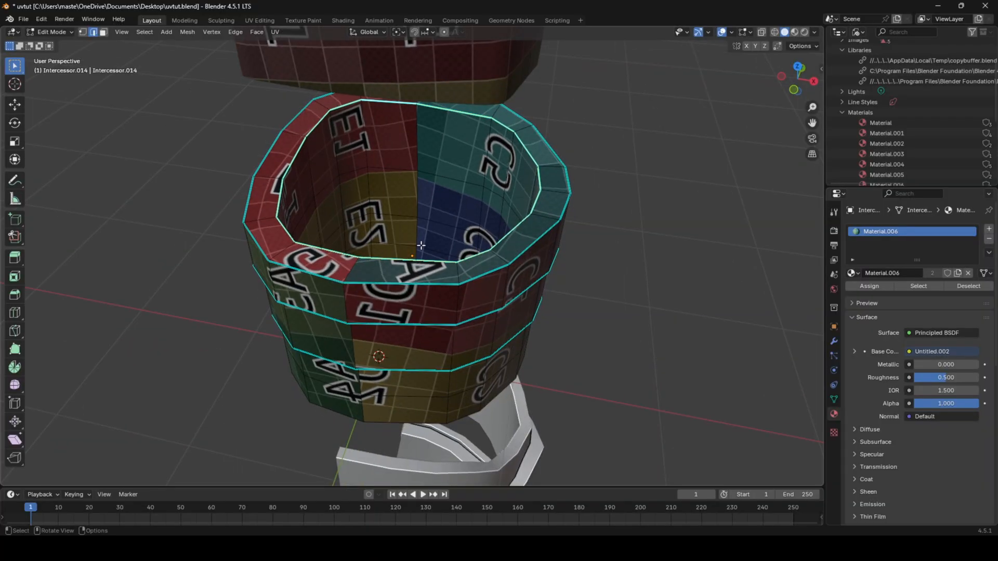
{"action": "left_click_drag", "start_coordinate": [386, 148], "coordinate": [442, 190]}
{"action": "middle_click_drag", "start_coordinate": [441, 190], "coordinate": [478, 221]}
{"action": "scroll", "coordinate": [367, 239], "scroll_direction": "up", "scroll_amount": 4}
{"action": "key", "text": "2"}
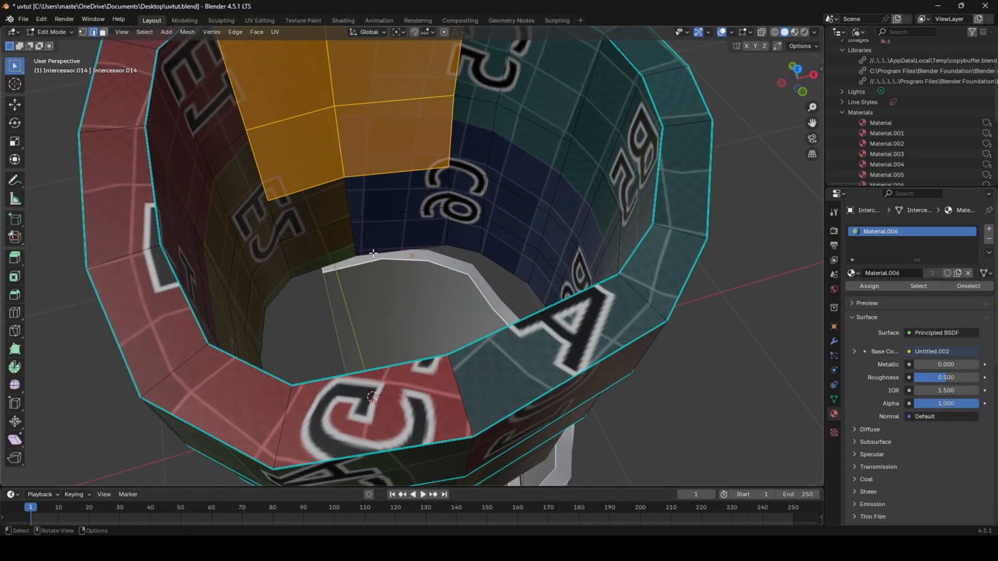
{"action": "left_click", "coordinate": [492, 252], "text": "alt"}
{"action": "scroll", "coordinate": [492, 226], "scroll_direction": "down", "scroll_amount": 2}
{"action": "left_click", "coordinate": [617, 274]}
- Unwrap the ringed tube's entire mesh with the inner rim seam
{"action": "key", "text": "a"}
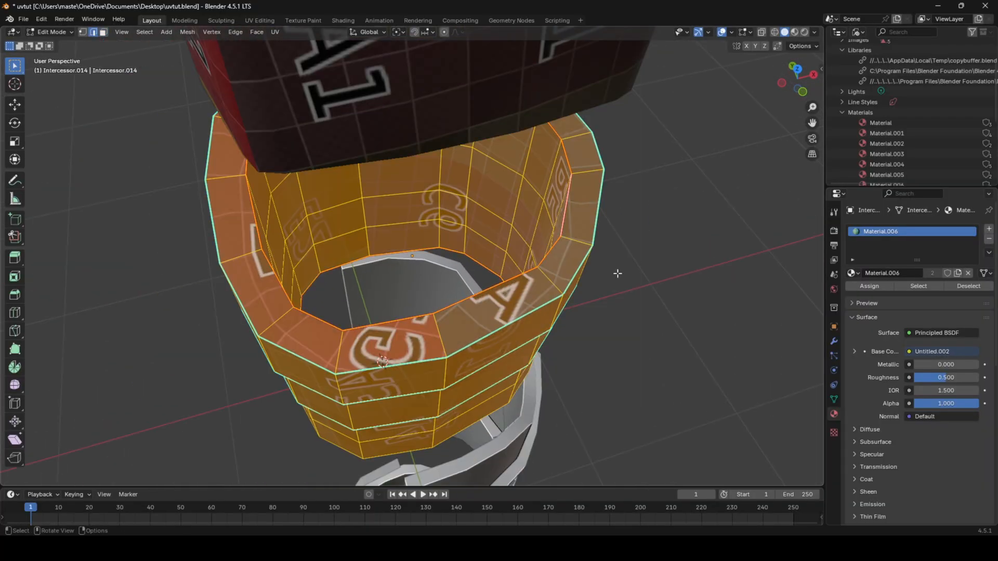
{"action": "key", "text": "u"}
{"action": "left_click", "coordinate": [617, 274]}
- Select the tube's linked inside faces, delimited by seam, and delete them
{"action": "middle_click_drag", "start_coordinate": [437, 205], "coordinate": [448, 179]}
{"action": "key", "text": "3"}
{"action": "left_click", "coordinate": [449, 178]}
{"action": "key", "text": "l"}
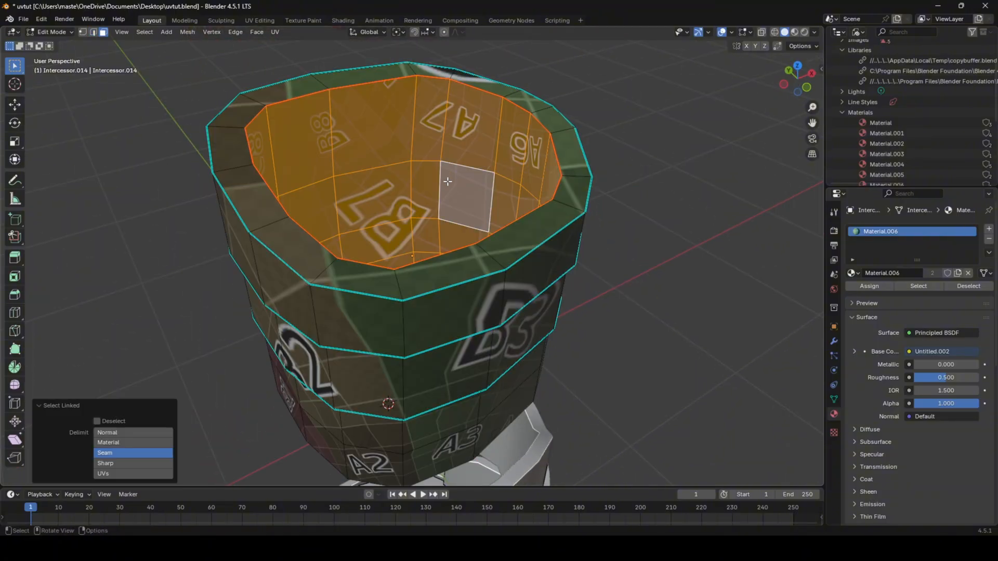
{"action": "left_click", "coordinate": [447, 182]}
{"action": "middle_click_drag", "start_coordinate": [446, 216], "coordinate": [476, 223]}
- Unwrap the tube's whole remaining mesh and check the texture in object mode
{"action": "key", "text": "a"}
{"action": "key", "text": "u"}
{"action": "left_click", "coordinate": [476, 223]}
{"action": "key", "text": "Tab"}
{"action": "key", "text": "Tab"}
- Mark the outer edge loop of the tube's upper rim as a seam and unwrap the entire mesh
{"action": "key", "text": "alt+a"}
{"action": "key", "text": "2"}
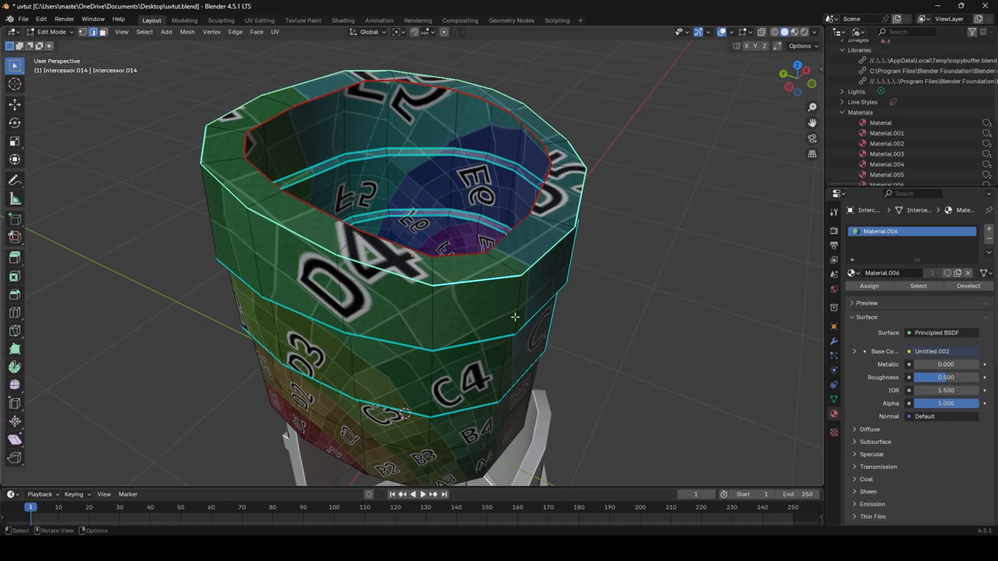
{"action": "middle_click_drag", "start_coordinate": [478, 279], "coordinate": [557, 260]}
{"action": "left_click", "coordinate": [590, 297]}
{"action": "key", "text": "a"}
{"action": "key", "text": "u"}
{"action": "left_click", "coordinate": [590, 297]}
{"action": "key", "text": "Tab"}
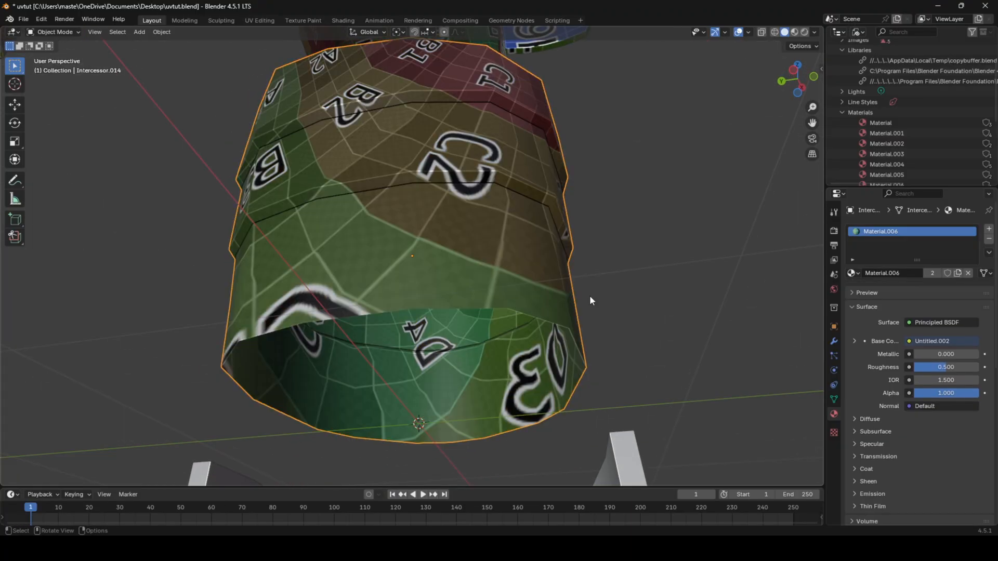
- Mark a vertical line of edges down the tube's side as a seam and unwrap the entire mesh
{"action": "scroll", "coordinate": [501, 318], "scroll_direction": "down", "scroll_amount": 2}
{"action": "middle_click_drag", "start_coordinate": [590, 296], "coordinate": [455, 269]}
{"action": "scroll", "coordinate": [597, 353], "scroll_direction": "down", "scroll_amount": 4}
{"action": "scroll", "coordinate": [463, 357], "scroll_direction": "down", "scroll_amount": 2}
{"action": "scroll", "coordinate": [366, 356], "scroll_direction": "down", "scroll_amount": 2}
{"action": "scroll", "coordinate": [458, 276], "scroll_direction": "up", "scroll_amount": 5}
{"action": "key", "text": "Tab"}
{"action": "right_click", "coordinate": [485, 308]}
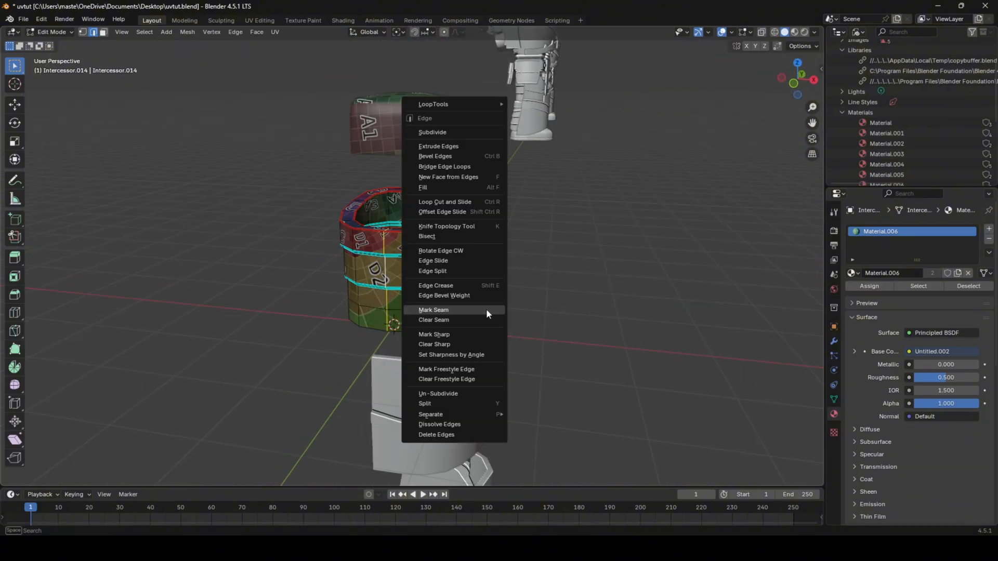
{"action": "left_click", "coordinate": [485, 308]}
{"action": "key", "text": "a"}
{"action": "key", "text": "u"}
{"action": "left_click", "coordinate": [485, 308]}
- Inspect the checker texture around the ringed tube for stretching and check where the vertical seam runs
{"action": "key", "text": "Tab"}
{"action": "scroll", "coordinate": [519, 301], "scroll_direction": "up", "scroll_amount": 4}
{"action": "middle_click_drag", "start_coordinate": [518, 302], "coordinate": [565, 314]}
{"action": "key", "text": "Tab"}
{"action": "middle_click_drag", "start_coordinate": [373, 285], "coordinate": [392, 294]}
{"action": "key", "text": "Tab"}
{"action": "mouse_move", "coordinate": [496, 301]}
{"action": "middle_mouse_down"}
{"action": "mouse_move", "coordinate": [446, 313]}
{"action": "mouse_move", "coordinate": [321, 303]}
{"action": "mouse_move", "coordinate": [289, 312]}
{"action": "mouse_move", "coordinate": [497, 310]}
{"action": "middle_mouse_up"}
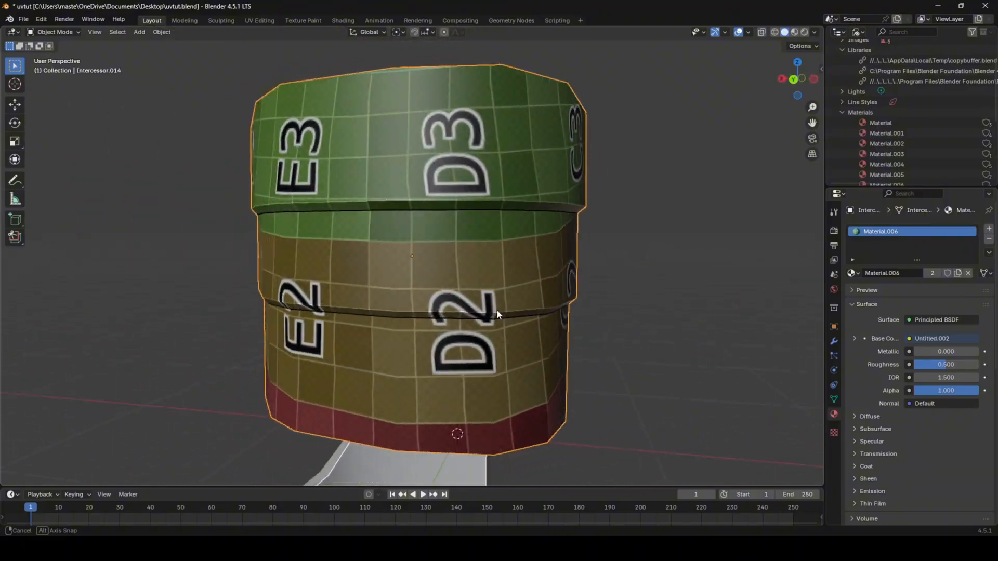
{"action": "scroll", "coordinate": [484, 353], "scroll_direction": "down", "scroll_amount": 6}
{"action": "middle_click_drag", "start_coordinate": [528, 356], "coordinate": [497, 374]}
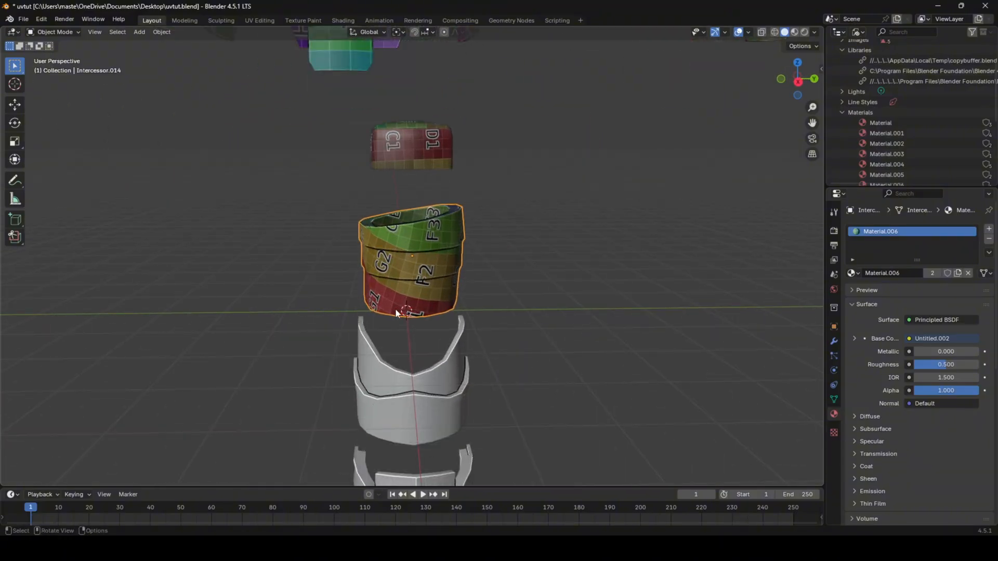
{"action": "scroll", "coordinate": [431, 296], "scroll_direction": "up", "scroll_amount": 6}
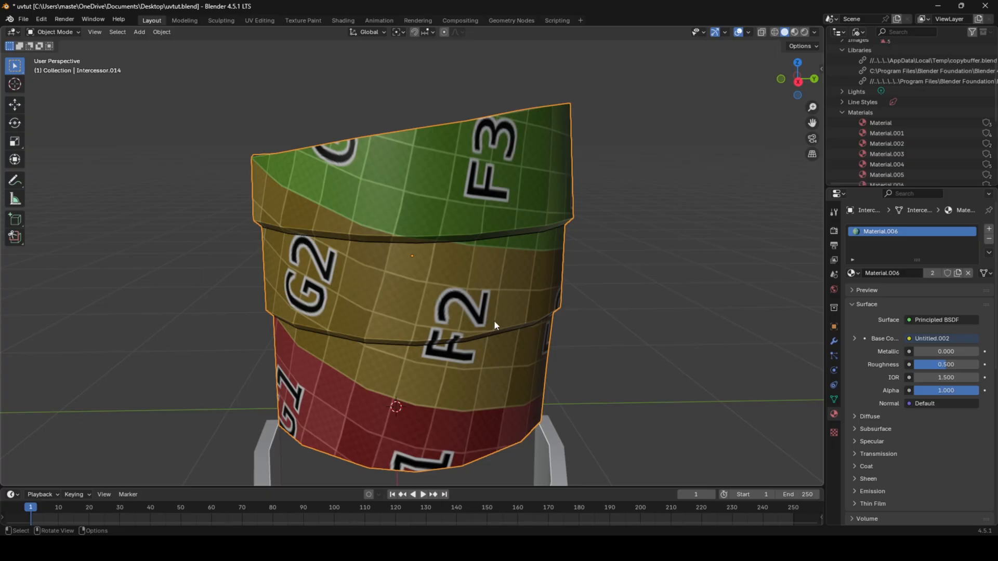
{"action": "middle_click_drag", "start_coordinate": [345, 311], "coordinate": [348, 297]}
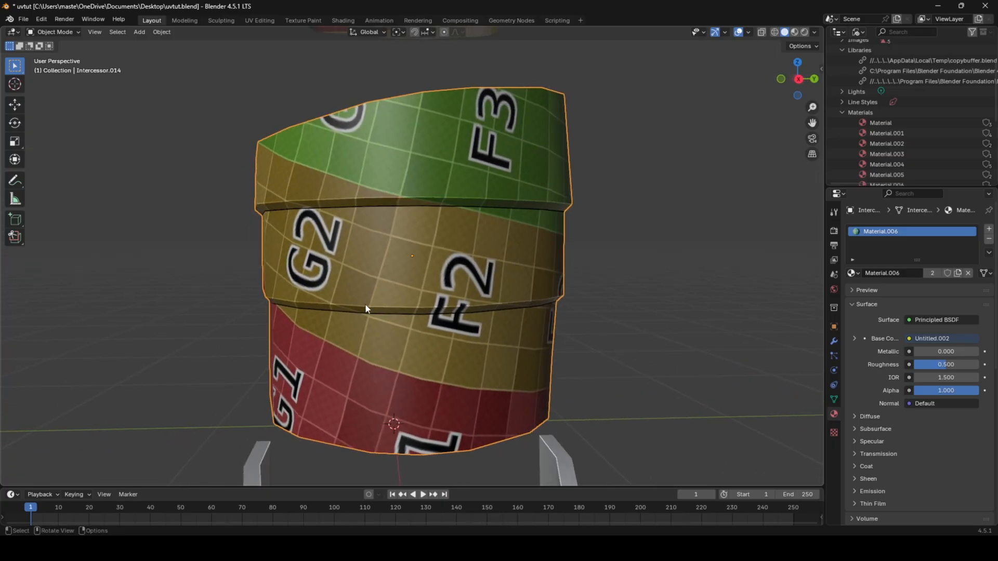
{"action": "mouse_move", "coordinate": [464, 300]}
{"action": "middle_mouse_down"}
{"action": "mouse_move", "coordinate": [413, 317]}
{"action": "mouse_move", "coordinate": [459, 298]}
{"action": "middle_mouse_up"}
- Try marking the edge loops along the tube's two ring ledges as seams
{"action": "key", "text": "Tab"}
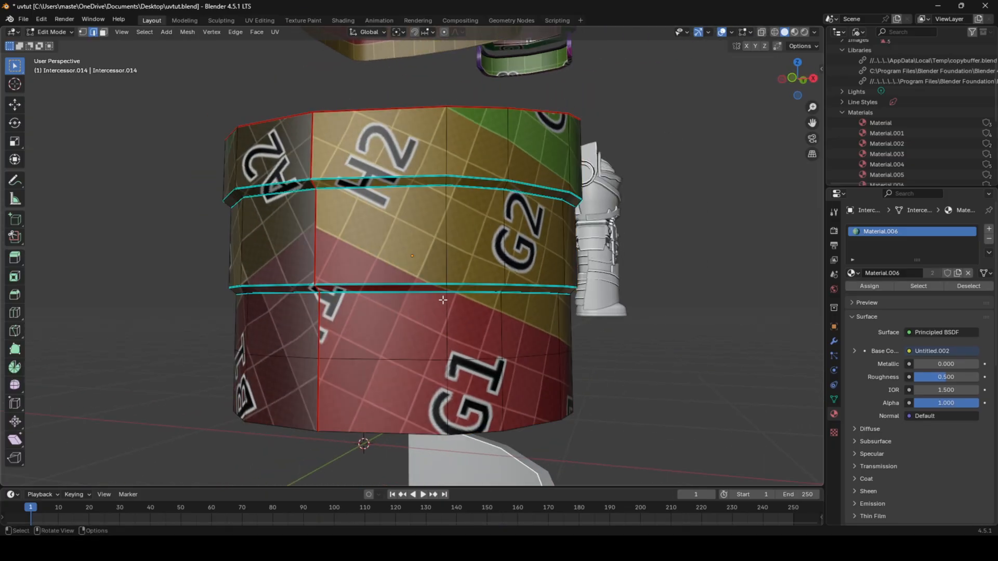
{"action": "left_click", "coordinate": [464, 188], "text": "alt+shift"}
{"action": "left_click", "coordinate": [467, 178], "text": "alt+shift"}
{"action": "right_click", "coordinate": [581, 267]}
{"action": "left_click", "coordinate": [582, 268]}
- Try unwrapping the entire tube with the ring ledge seams and inspect the texture
{"action": "key", "text": "u"}
{"action": "left_click", "coordinate": [582, 269]}
{"action": "key", "text": "Tab"}
{"action": "key", "text": "Tab"}
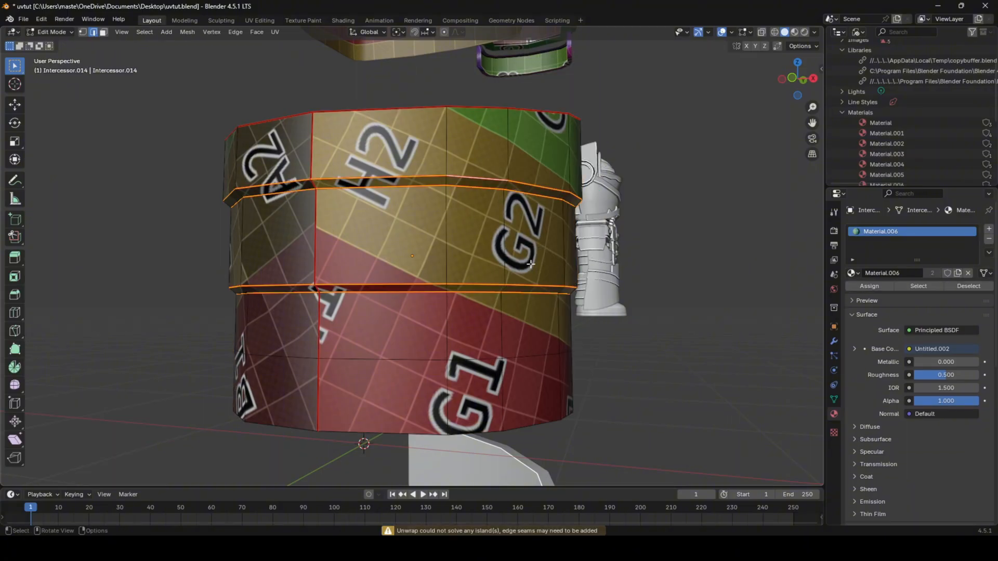
{"action": "key", "text": "a"}
{"action": "key", "text": "u"}
{"action": "left_click", "coordinate": [546, 271]}
{"action": "middle_click_drag", "start_coordinate": [546, 271], "coordinate": [512, 274]}
{"action": "key", "text": "Tab"}
{"action": "middle_click_drag", "start_coordinate": [512, 274], "coordinate": [329, 280]}
{"action": "scroll", "coordinate": [329, 279], "scroll_direction": "down", "scroll_amount": 5}
- Undo the unwrap and the seams on the tube's ring ledges
{"action": "key", "text": "ctrl+z"}
{"action": "key", "text": "ctrl+z"}
{"action": "key", "text": "ctrl+z"}
{"action": "key", "text": "ctrl+z"}
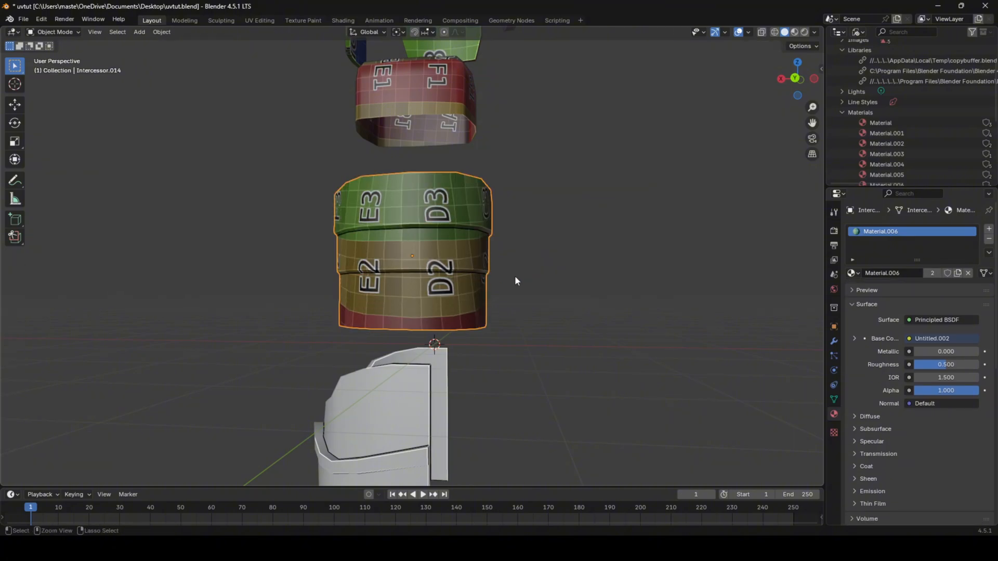
- Assign Material.006 to the curved two-layer leg plate below the tube and unwrap its mesh
{"action": "key", "text": "Tab"}
{"action": "middle_click_drag", "start_coordinate": [493, 261], "coordinate": [470, 339]}
{"action": "left_click", "coordinate": [470, 338]}
{"action": "key", "text": "KP_Decimal"}
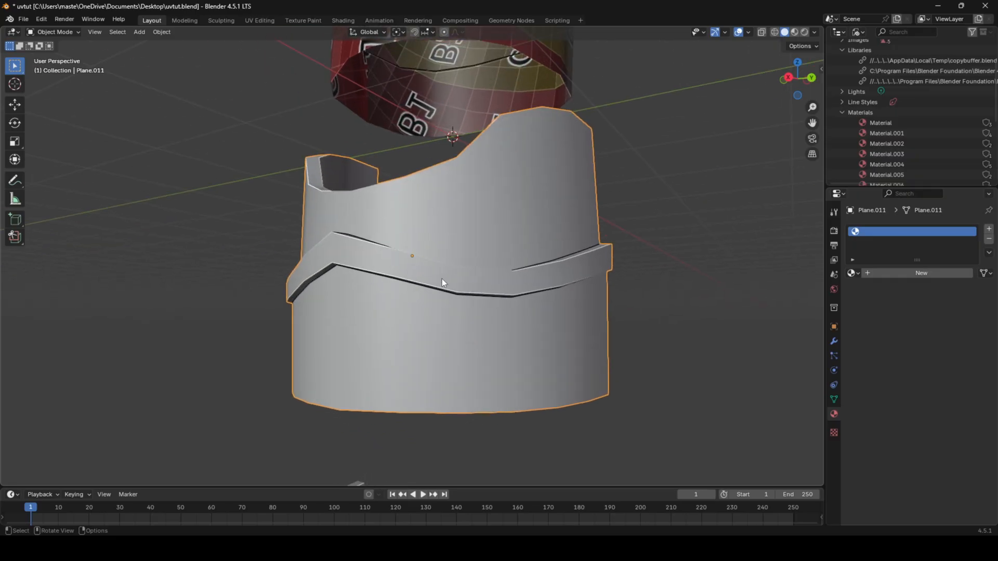
{"action": "middle_click_drag", "start_coordinate": [442, 279], "coordinate": [516, 297]}
{"action": "key", "text": "Tab"}
{"action": "left_click", "coordinate": [606, 255]}
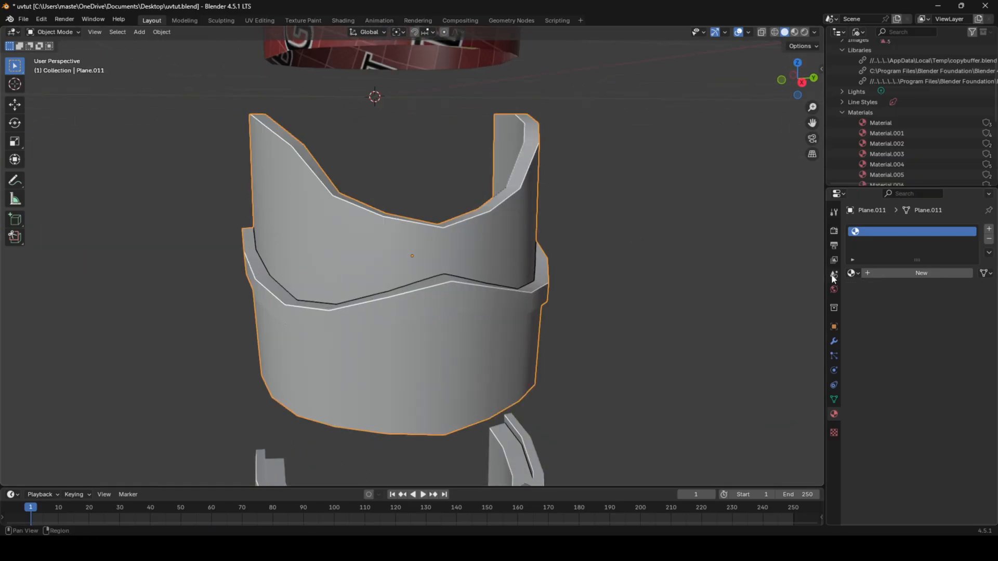
{"action": "left_click", "coordinate": [882, 352]}
{"action": "scroll", "coordinate": [493, 212], "scroll_direction": "down", "scroll_amount": 6}
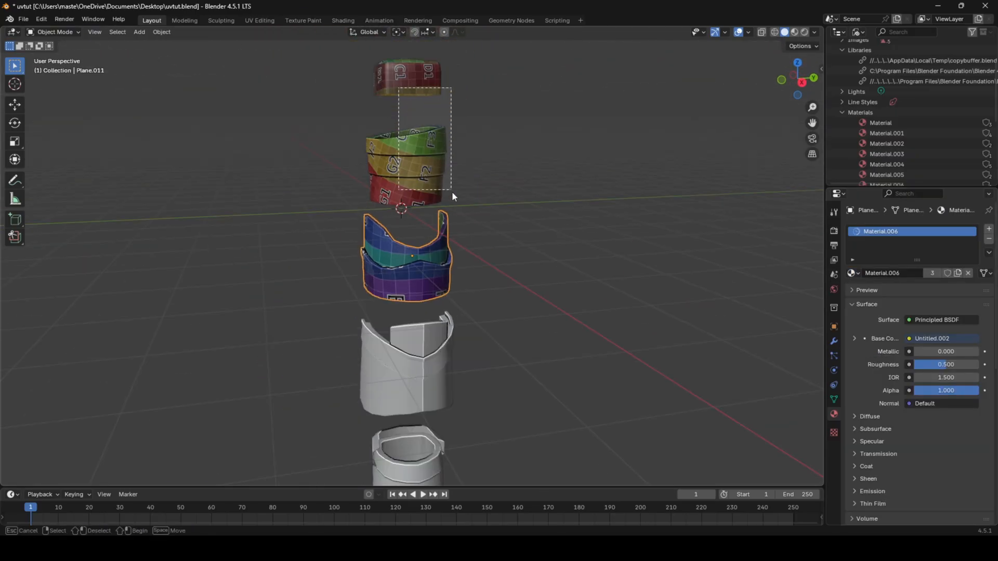
{"action": "left_click", "coordinate": [447, 249]}
{"action": "scroll", "coordinate": [479, 278], "scroll_direction": "up", "scroll_amount": 8}
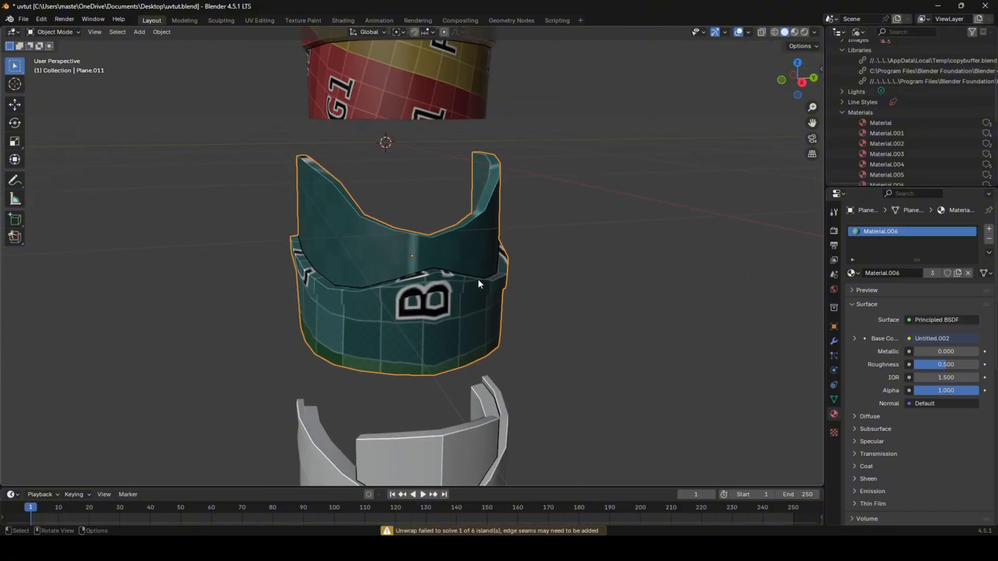
- Select the plate's linked inner shell and move it along the global X axis clear of the outer band
{"action": "key", "text": "l"}
{"action": "scroll", "coordinate": [499, 267], "scroll_direction": "down", "scroll_amount": 5}
{"action": "key", "text": "g"}
{"action": "key", "text": "x"}
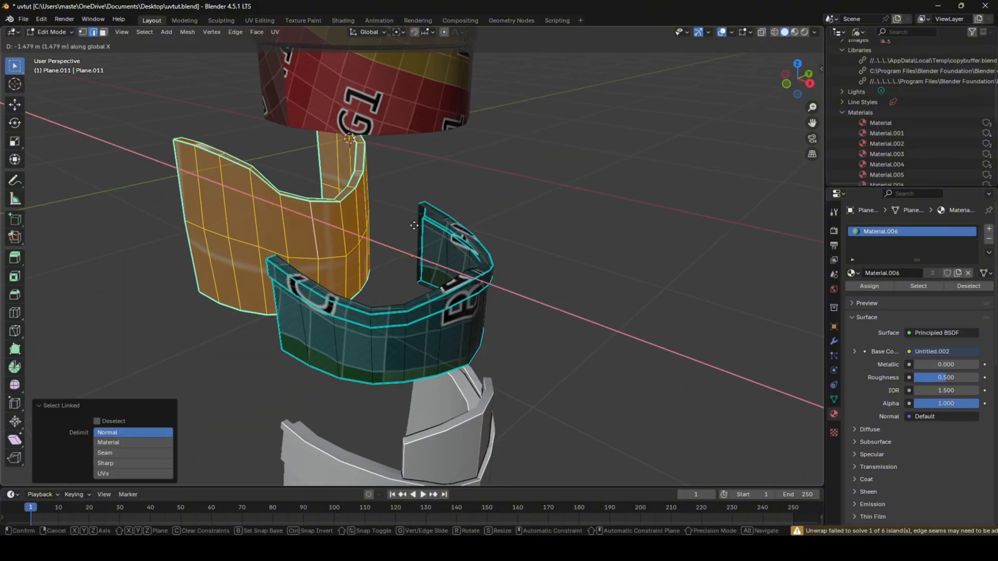
{"action": "key", "text": "KP_Decimal"}
{"action": "left_click", "coordinate": [420, 233]}
- Mark the edge loop bordering the concave face of the curved shell as a seam
{"action": "middle_click_drag", "start_coordinate": [421, 234], "coordinate": [291, 213]}
{"action": "key", "text": "3"}
{"action": "left_click", "coordinate": [286, 210]}
{"action": "middle_click_drag", "start_coordinate": [449, 274], "coordinate": [492, 276]}
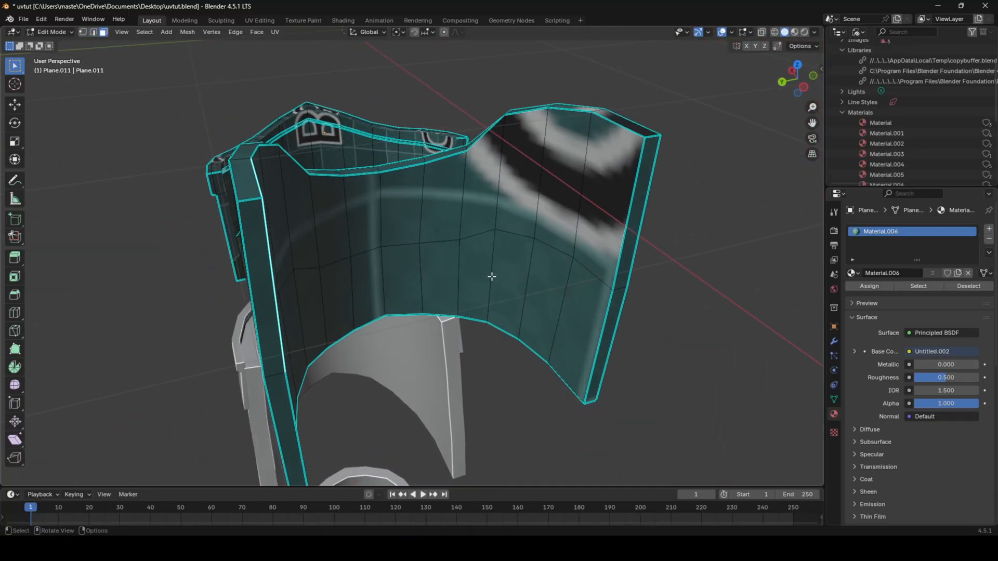
{"action": "middle_click_drag", "start_coordinate": [568, 291], "coordinate": [447, 226]}
{"action": "left_click", "coordinate": [431, 174]}
{"action": "key", "text": "2"}
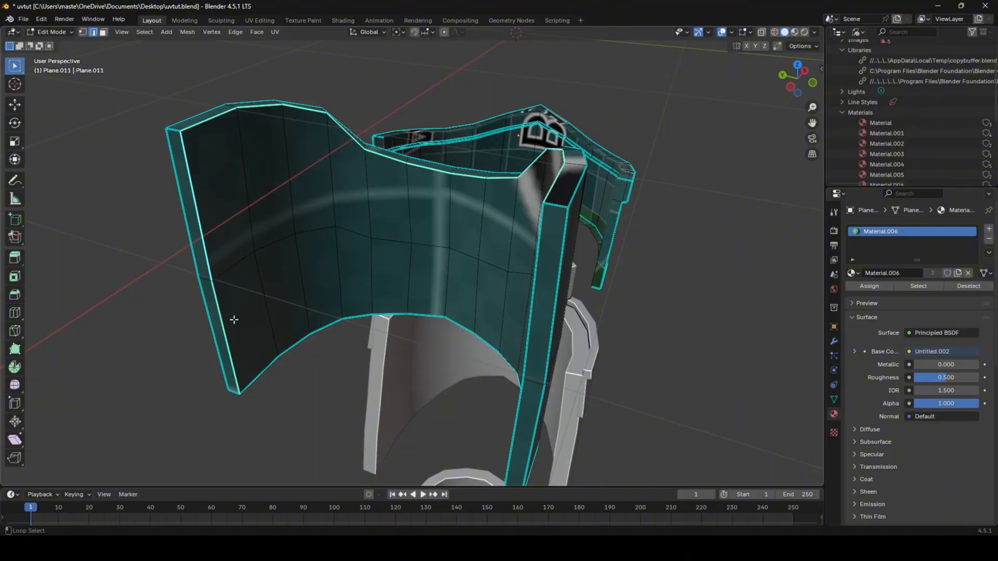
{"action": "left_click", "coordinate": [299, 342], "text": "alt+shift"}
{"action": "right_click", "coordinate": [390, 358]}
{"action": "left_click", "coordinate": [389, 357]}
- Unwrap the plate's entire mesh with the concave face's border seam and check the texture
{"action": "middle_click_drag", "start_coordinate": [407, 359], "coordinate": [479, 356]}
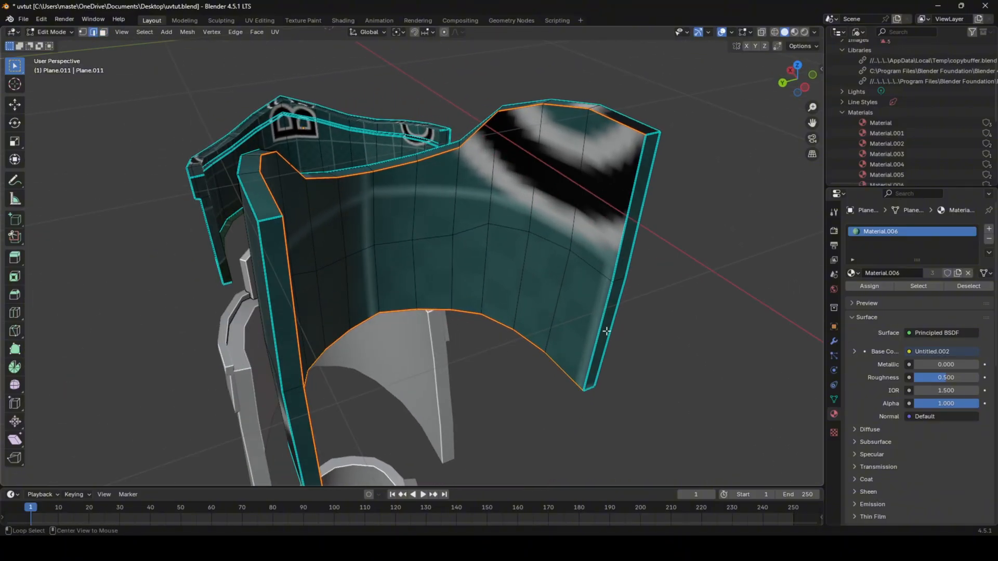
{"action": "left_click", "coordinate": [599, 327]}
{"action": "key", "text": "a"}
{"action": "key", "text": "u"}
{"action": "left_click", "coordinate": [600, 326]}
{"action": "key", "text": "Tab"}
{"action": "key", "text": "Tab"}
- Mark the outer upper and outer lower edge loops of the curved shell as seams
{"action": "left_click", "coordinate": [624, 290]}
{"action": "middle_click_drag", "start_coordinate": [622, 290], "coordinate": [508, 279]}
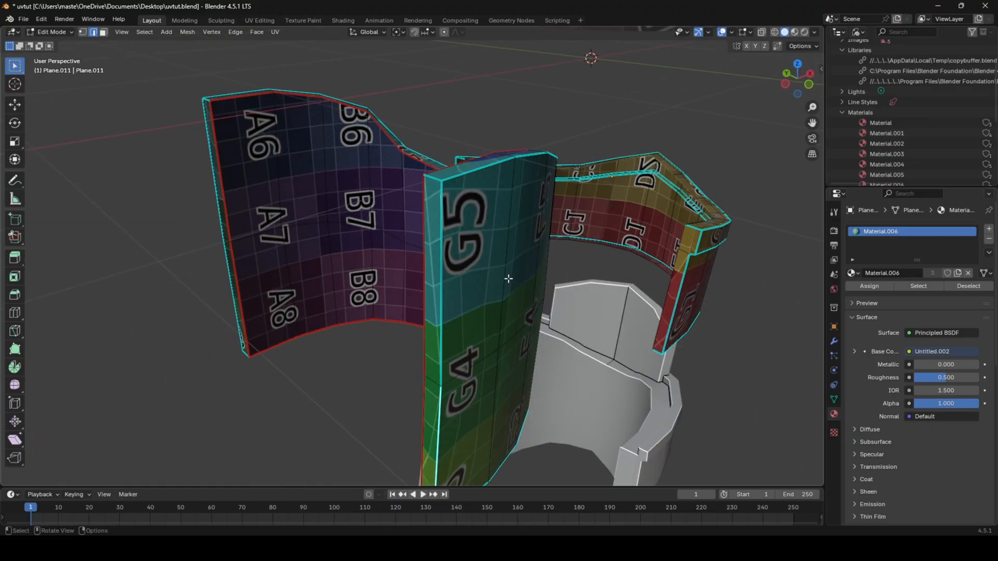
{"action": "right_click", "coordinate": [582, 263]}
{"action": "left_click", "coordinate": [582, 263]}
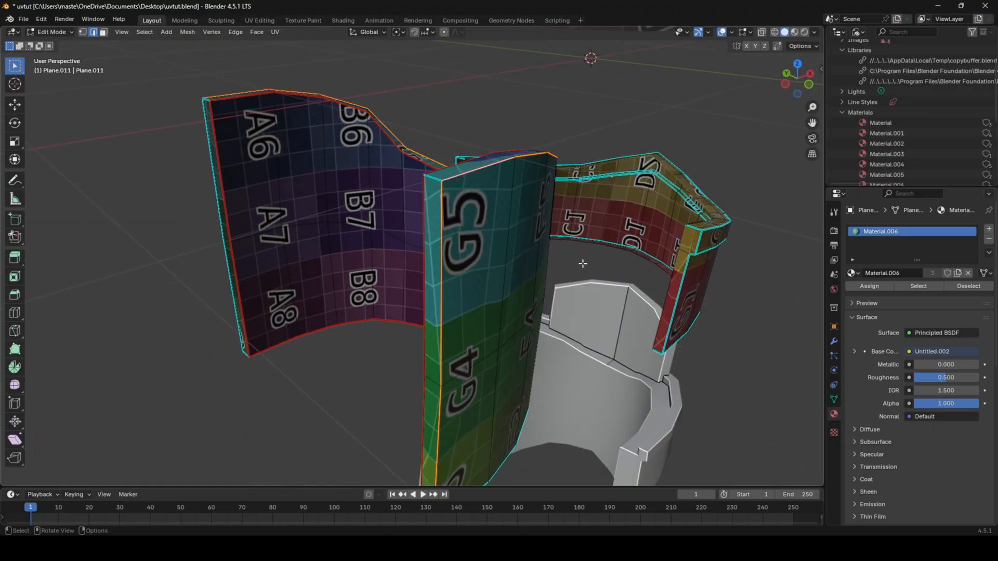
{"action": "middle_click_drag", "start_coordinate": [582, 263], "coordinate": [479, 260]}
{"action": "left_click", "coordinate": [464, 346], "text": "alt"}
{"action": "right_click", "coordinate": [521, 324]}
{"action": "left_click", "coordinate": [521, 324]}
{"action": "middle_click_drag", "start_coordinate": [521, 324], "coordinate": [408, 319]}
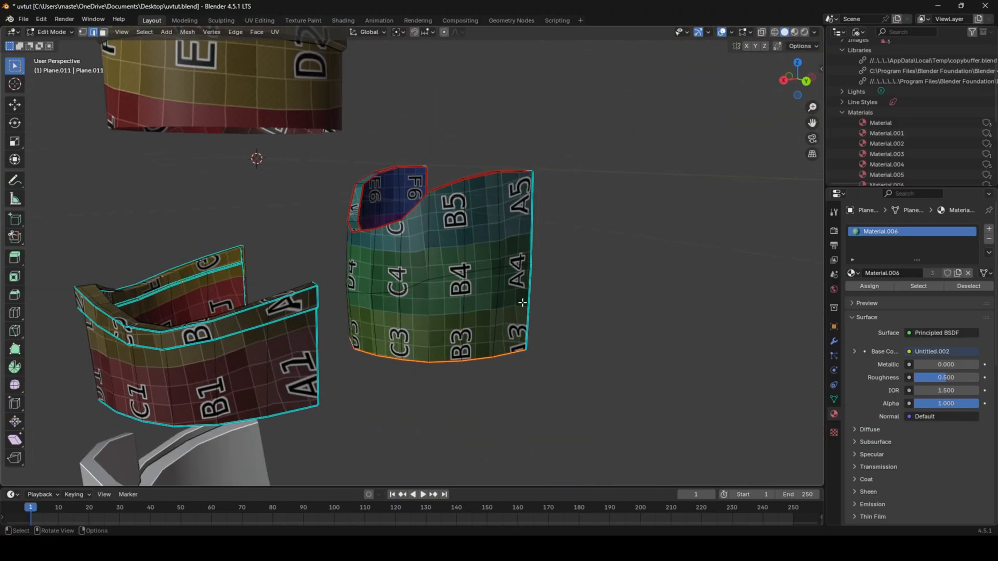
- Mark the shell's outer vertical end edges as seams and unwrap the entire mesh
{"action": "left_click", "coordinate": [525, 303]}
{"action": "key", "text": "a"}
{"action": "key", "text": "u"}
{"action": "left_click", "coordinate": [548, 319]}
{"action": "middle_click_drag", "start_coordinate": [548, 319], "coordinate": [462, 351]}
{"action": "key", "text": "alt+a"}
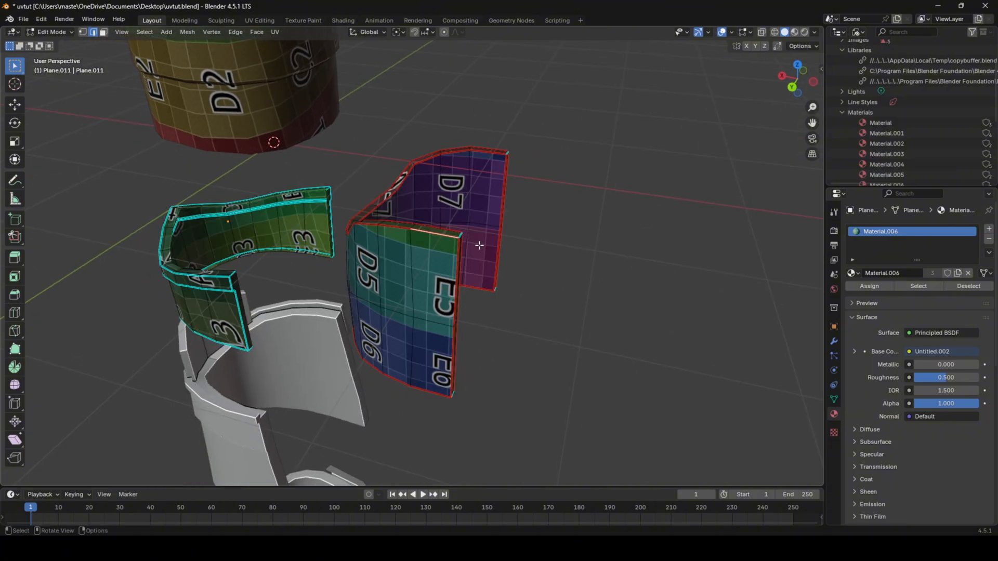
- Unwrap the plate's entire mesh again and check the texture on the curved shell
{"action": "key", "text": "Tab"}
{"action": "middle_click_drag", "start_coordinate": [494, 289], "coordinate": [457, 312]}
{"action": "key", "text": "Tab"}
{"action": "key", "text": "a"}
{"action": "key", "text": "Tab"}
{"action": "scroll", "coordinate": [458, 312], "scroll_direction": "up", "scroll_amount": 2}
{"action": "key", "text": "Tab"}
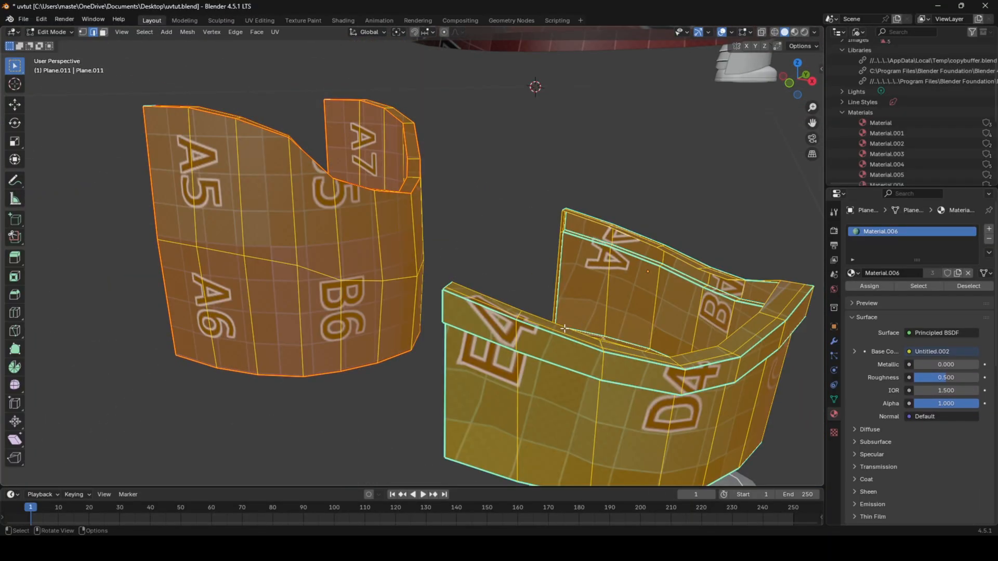
- Select both narrow end faces of the outer curved band and mark their border edges as seams
{"action": "key", "text": "alt+a"}
{"action": "middle_click_drag", "start_coordinate": [424, 265], "coordinate": [409, 247]}
{"action": "scroll", "coordinate": [409, 247], "scroll_direction": "up", "scroll_amount": 1}
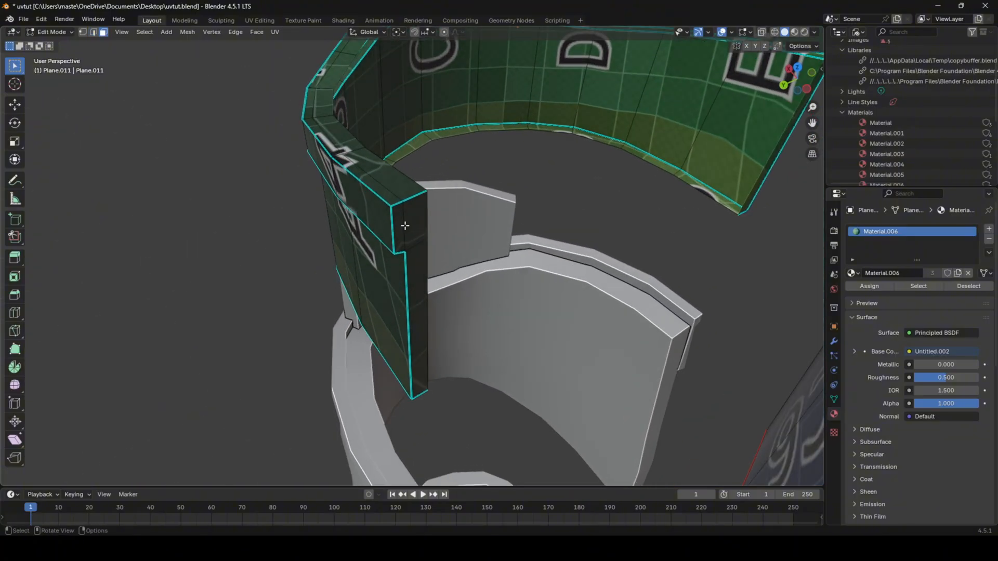
{"action": "middle_click_drag", "start_coordinate": [537, 252], "coordinate": [645, 271]}
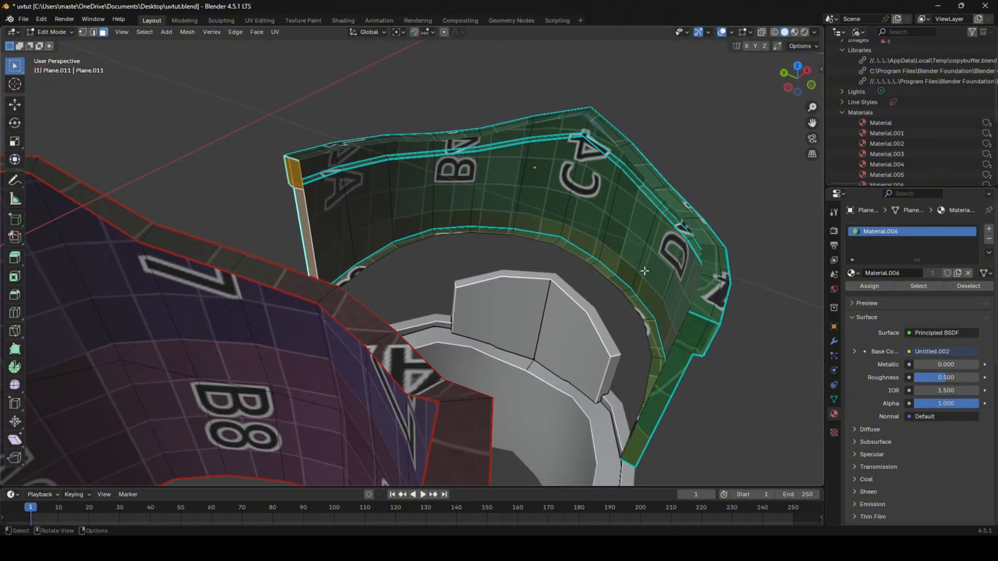
{"action": "key", "text": "2"}
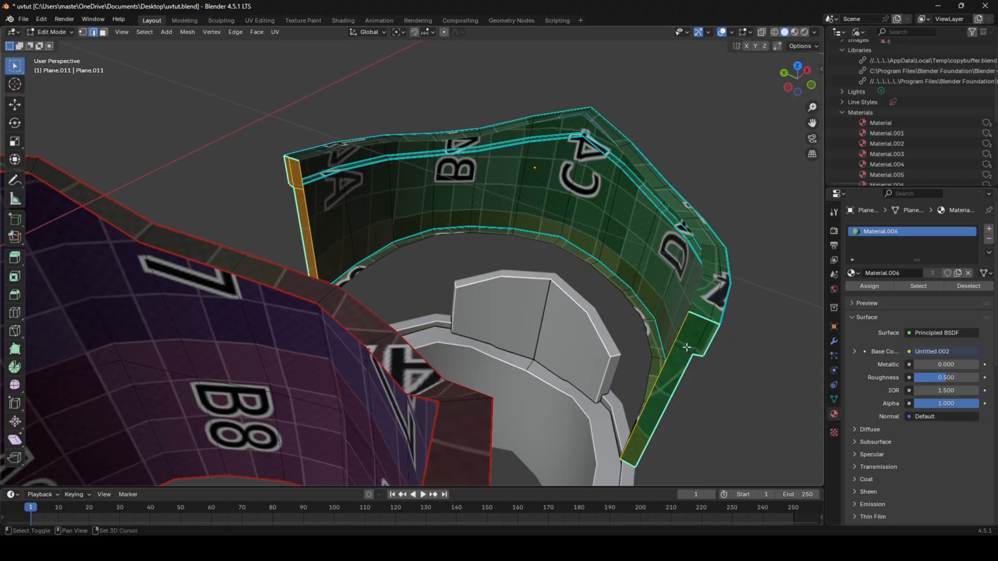
{"action": "middle_click_drag", "start_coordinate": [687, 347], "coordinate": [285, 270]}
{"action": "right_click", "coordinate": [471, 313]}
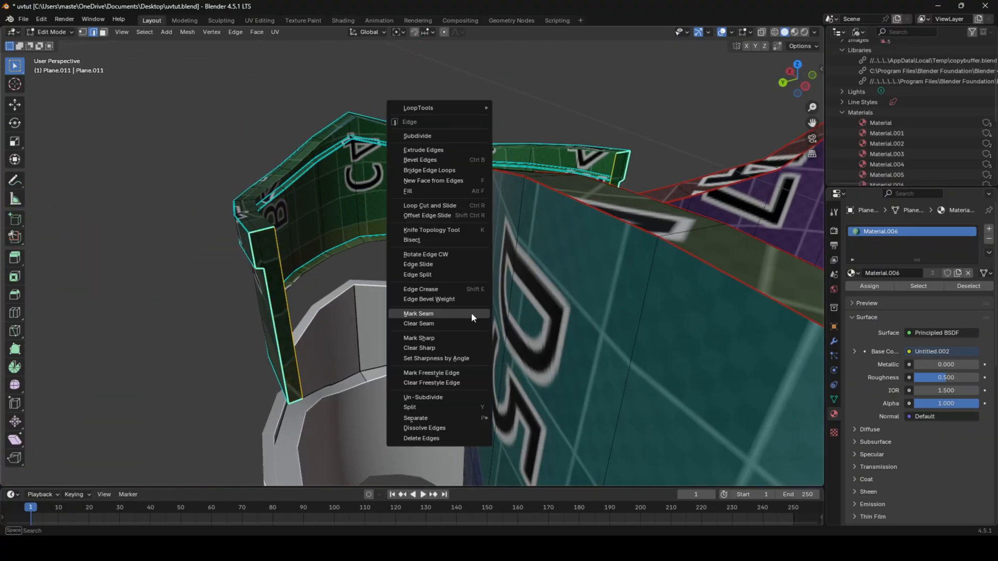
- Mark the selected edges around the end face of the green armour band as seams and unwrap the whole mesh
{"action": "left_click", "coordinate": [471, 313]}
{"action": "key", "text": "a"}
{"action": "key", "text": "u"}
{"action": "left_click", "coordinate": [471, 312]}
{"action": "key", "text": "Tab"}
- Mark the armour band's upper rim edges as seams and unwrap all faces of the mesh again
{"action": "middle_click_drag", "start_coordinate": [326, 306], "coordinate": [344, 270]}
{"action": "key", "text": "a"}
{"action": "key", "text": "Tab"}
{"action": "right_click", "coordinate": [501, 334]}
{"action": "left_click", "coordinate": [501, 334]}
{"action": "key", "text": "a"}
{"action": "key", "text": "u"}
{"action": "left_click", "coordinate": [501, 335]}
{"action": "key", "text": "Tab"}
- Mark the edge loop beneath the armour band's raised lip as a seam and unwrap the mesh
{"action": "scroll", "coordinate": [501, 335], "scroll_direction": "down", "scroll_amount": 4}
{"action": "scroll", "coordinate": [345, 270], "scroll_direction": "up", "scroll_amount": 3}
{"action": "key", "text": "Tab"}
{"action": "left_click", "coordinate": [396, 231]}
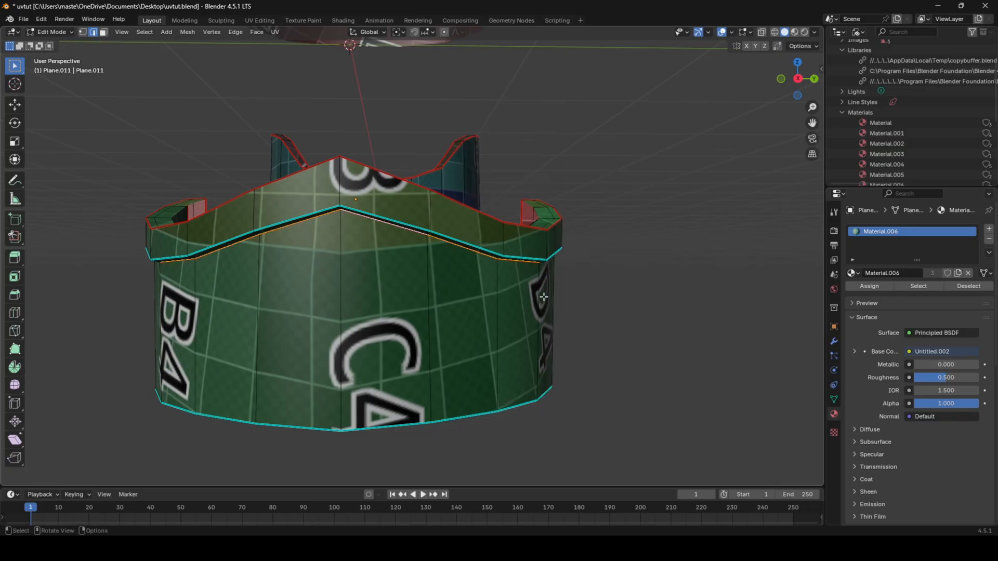
{"action": "key", "text": "u"}
{"action": "left_click", "coordinate": [544, 300]}
{"action": "key", "text": "Tab"}
- Mark the armour band's bottom outer edge loop as a seam and unwrap all faces with the Angle Based method
{"action": "key", "text": "a"}
{"action": "middle_click_drag", "start_coordinate": [412, 245], "coordinate": [469, 284]}
{"action": "scroll", "coordinate": [469, 285], "scroll_direction": "up", "scroll_amount": 3}
{"action": "left_click", "coordinate": [452, 244]}
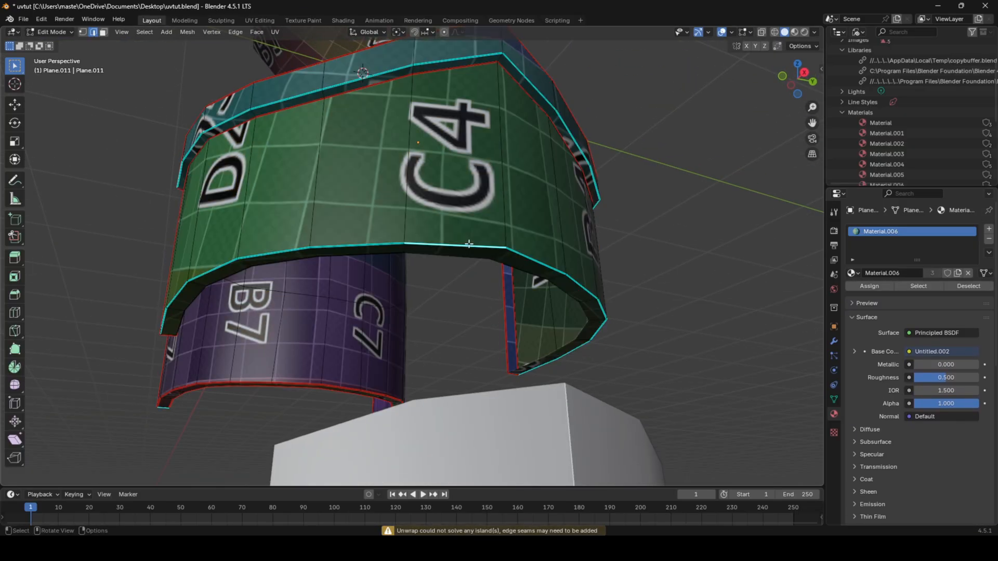
{"action": "key", "text": "a"}
{"action": "key", "text": "u"}
{"action": "left_click", "coordinate": [551, 282]}
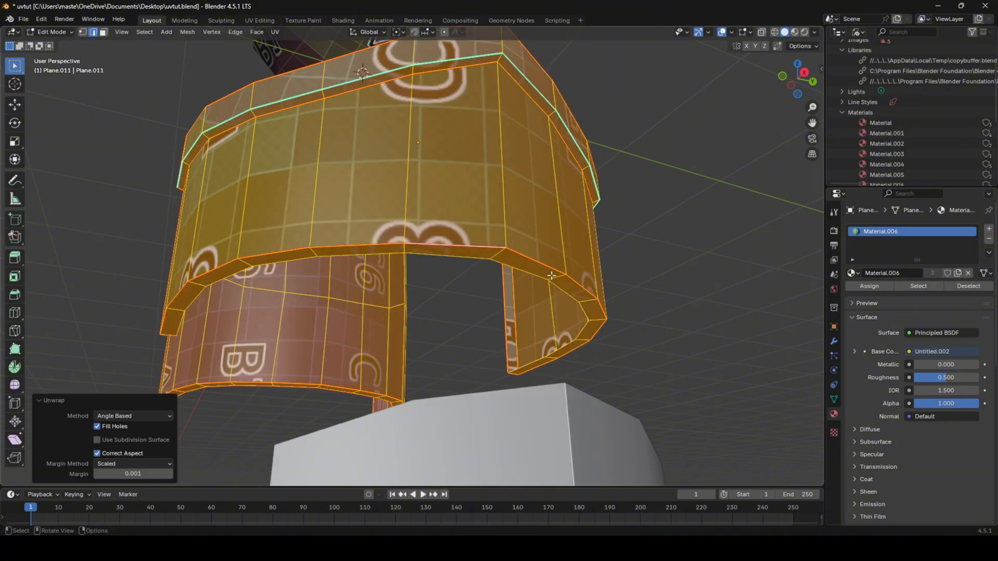
{"action": "key", "text": "Tab"}
- Move the detached armour section back into place against the green band and return to Object Mode
{"action": "middle_click_drag", "start_coordinate": [551, 287], "coordinate": [370, 322]}
{"action": "key", "text": "Tab"}
{"action": "key", "text": "Tab"}
{"action": "key", "text": "Tab"}
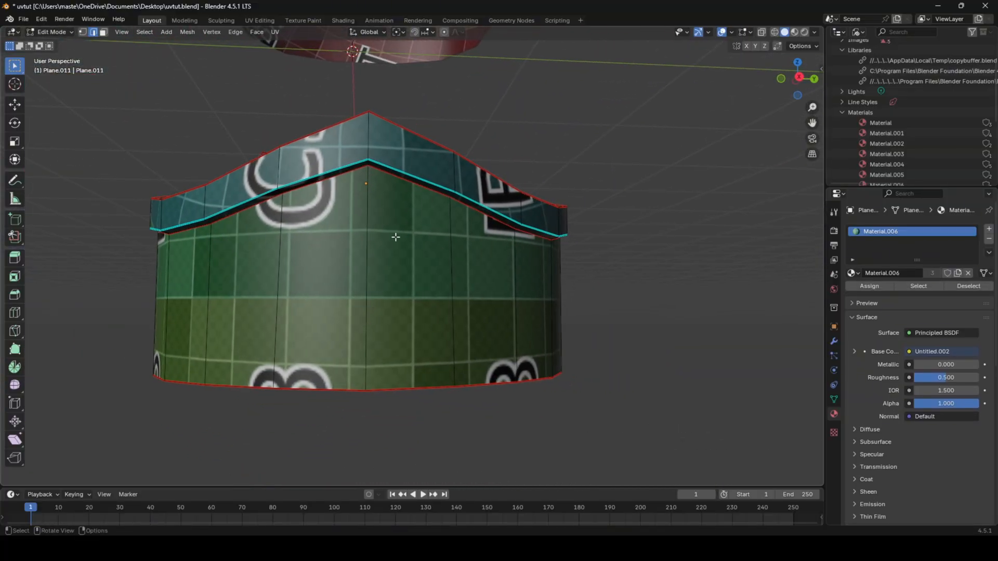
{"action": "key", "text": "Tab"}
{"action": "scroll", "coordinate": [395, 237], "scroll_direction": "down", "scroll_amount": 6}
{"action": "key", "text": "Tab"}
{"action": "middle_click_drag", "start_coordinate": [423, 296], "coordinate": [353, 273]}
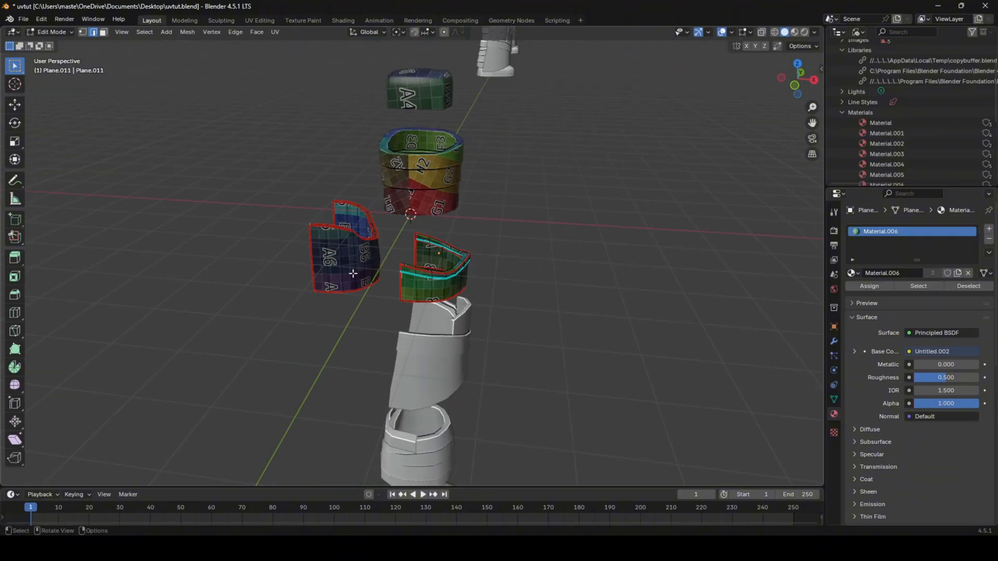
{"action": "key", "text": "Tab"}
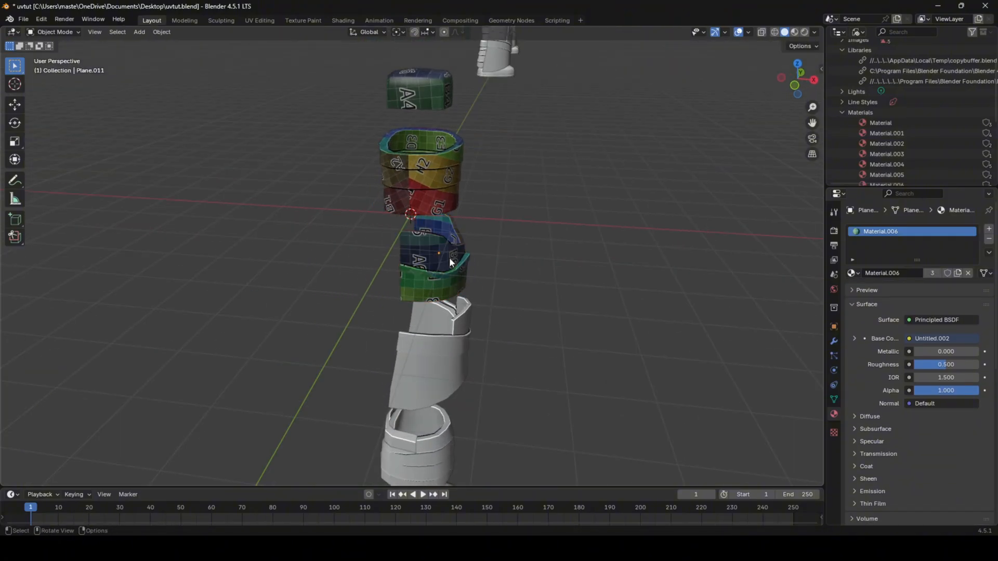
- Examine the checker texture on the reassembled armour bands and the stacked rings above them
{"action": "left_click", "coordinate": [452, 253]}
{"action": "key", "text": "Tab"}
{"action": "scroll", "coordinate": [458, 265], "scroll_direction": "up", "scroll_amount": 5}
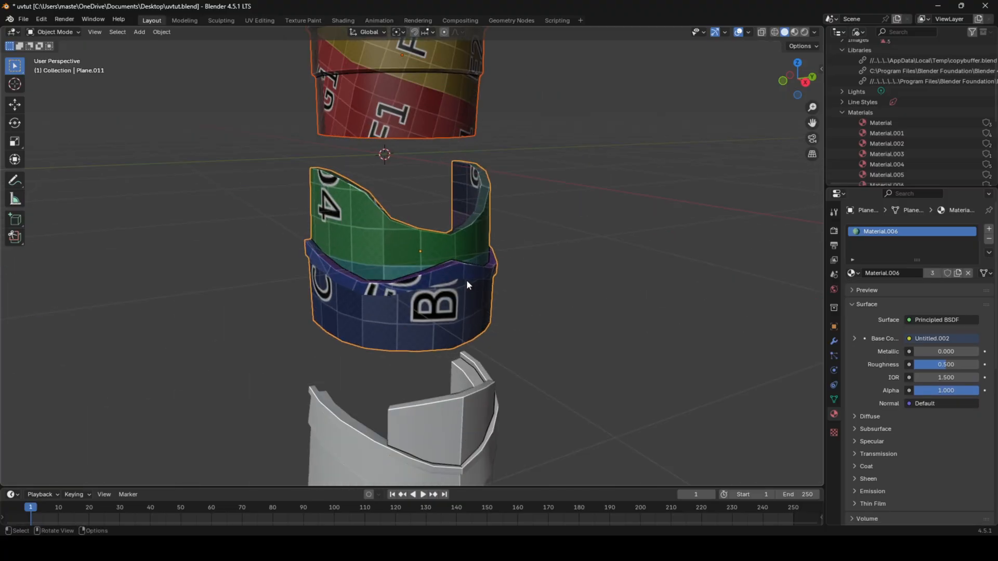
{"action": "middle_click_drag", "start_coordinate": [467, 283], "coordinate": [480, 267]}
{"action": "scroll", "coordinate": [468, 239], "scroll_direction": "down", "scroll_amount": 2}
{"action": "middle_click_drag", "start_coordinate": [464, 230], "coordinate": [479, 257]}
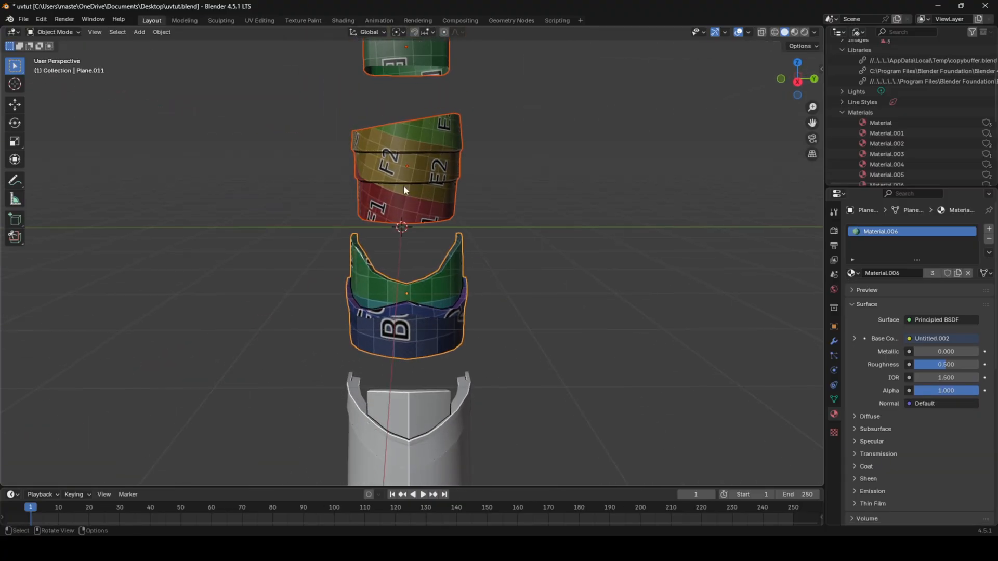
{"action": "scroll", "coordinate": [415, 192], "scroll_direction": "down", "scroll_amount": 1}
{"action": "middle_click_drag", "start_coordinate": [446, 200], "coordinate": [510, 237], "text": "shift"}
{"action": "scroll", "coordinate": [436, 230], "scroll_direction": "up", "scroll_amount": 2}
- Mark the edge loops between the tiers of the stacked ring piece as seams and unwrap the whole piece
{"action": "left_click", "coordinate": [410, 229]}
{"action": "key", "text": "Tab"}
{"action": "left_click", "coordinate": [449, 235]}
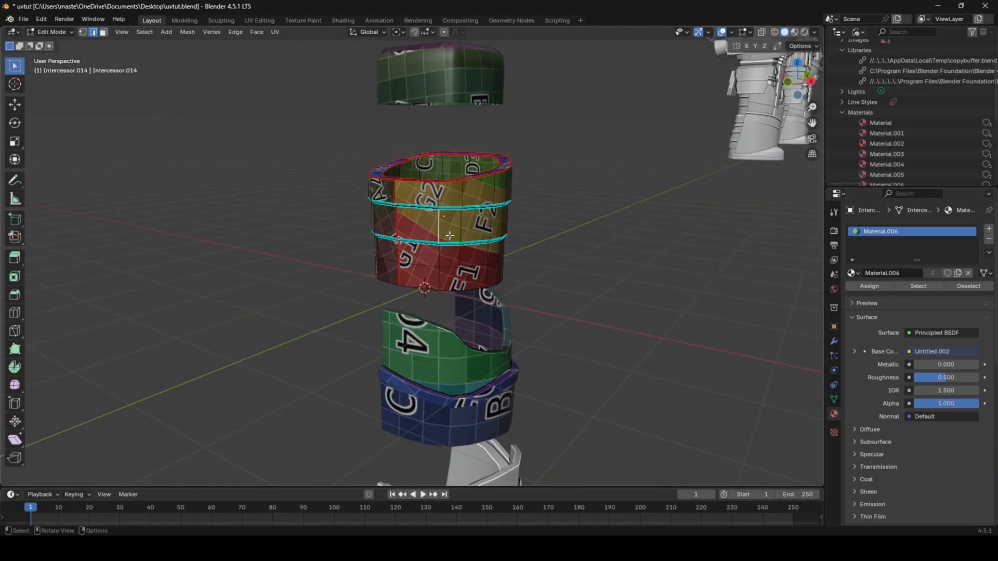
{"action": "middle_click_drag", "start_coordinate": [449, 236], "coordinate": [459, 233]}
{"action": "scroll", "coordinate": [459, 234], "scroll_direction": "up", "scroll_amount": 3}
{"action": "key", "text": "Tab"}
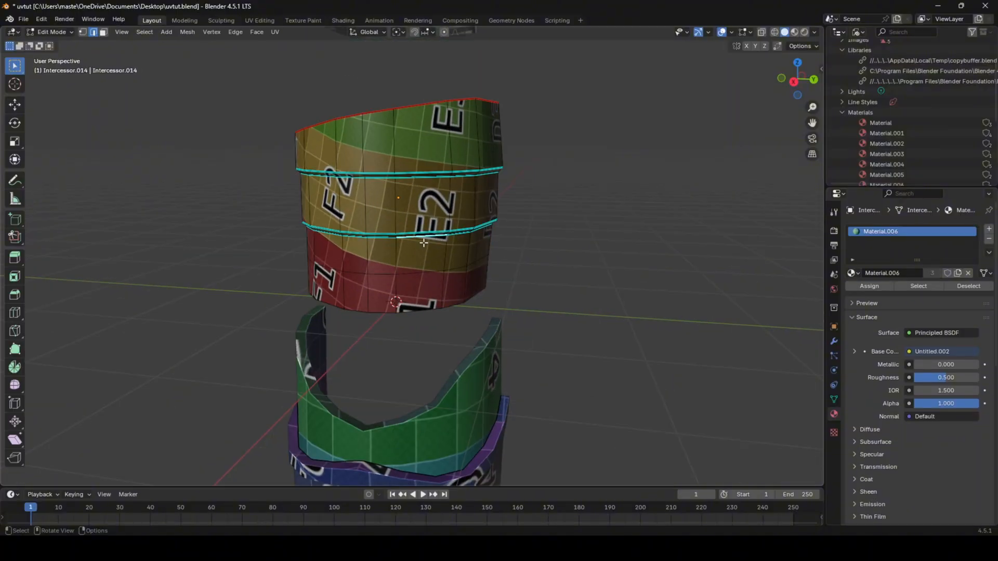
{"action": "left_click", "coordinate": [429, 173], "text": "alt+shift"}
{"action": "right_click", "coordinate": [535, 234]}
{"action": "left_click", "coordinate": [534, 234]}
{"action": "key", "text": "a"}
{"action": "key", "text": "u"}
{"action": "left_click", "coordinate": [535, 234]}
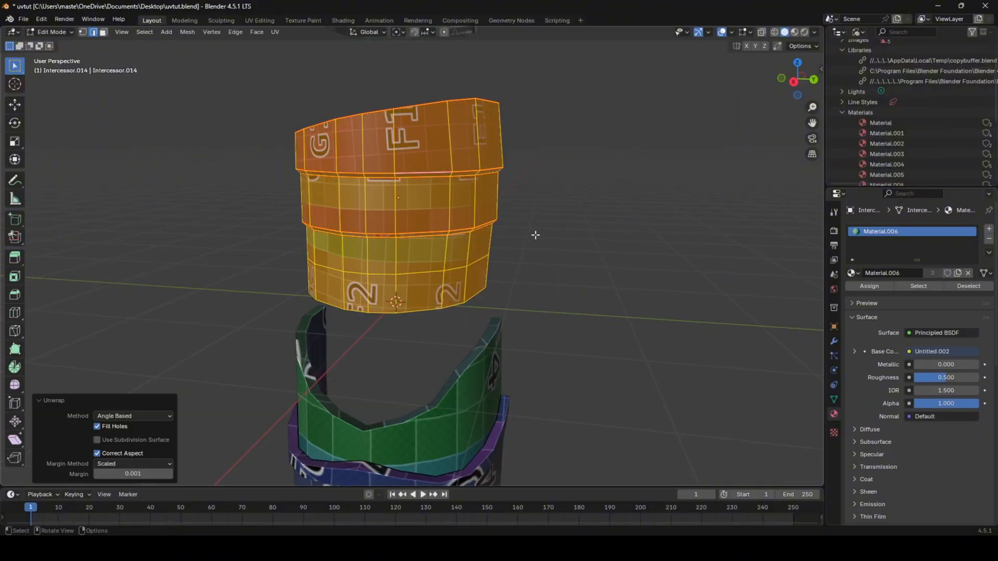
- Select the textured cap, stacked rings and lower bands together and apply their scale
{"action": "key", "text": "Tab"}
{"action": "scroll", "coordinate": [520, 233], "scroll_direction": "down", "scroll_amount": 6}
{"action": "left_click_drag", "start_coordinate": [363, 147], "coordinate": [454, 317]}
{"action": "key", "text": "KP_Decimal"}
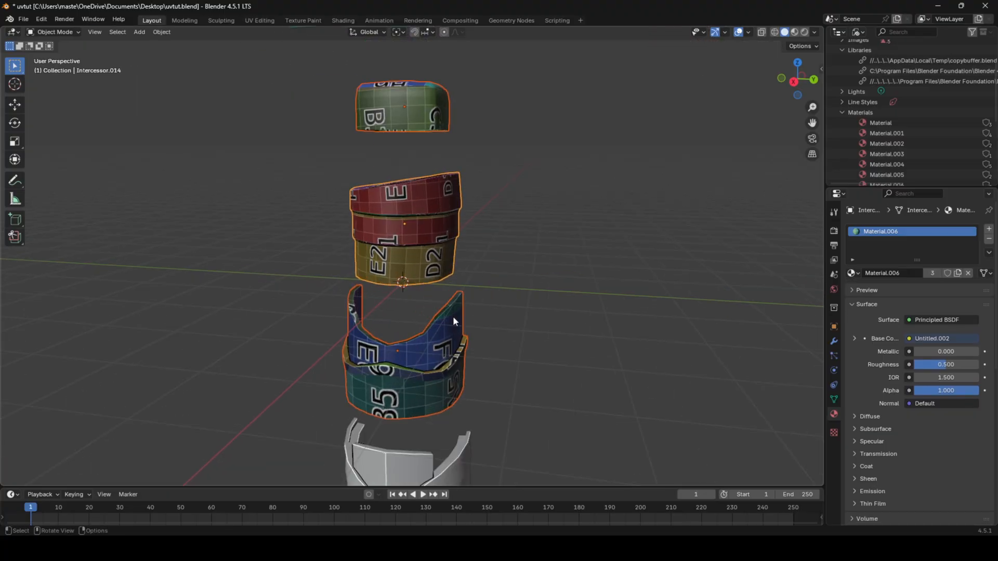
{"action": "middle_click_drag", "start_coordinate": [453, 316], "coordinate": [411, 353]}
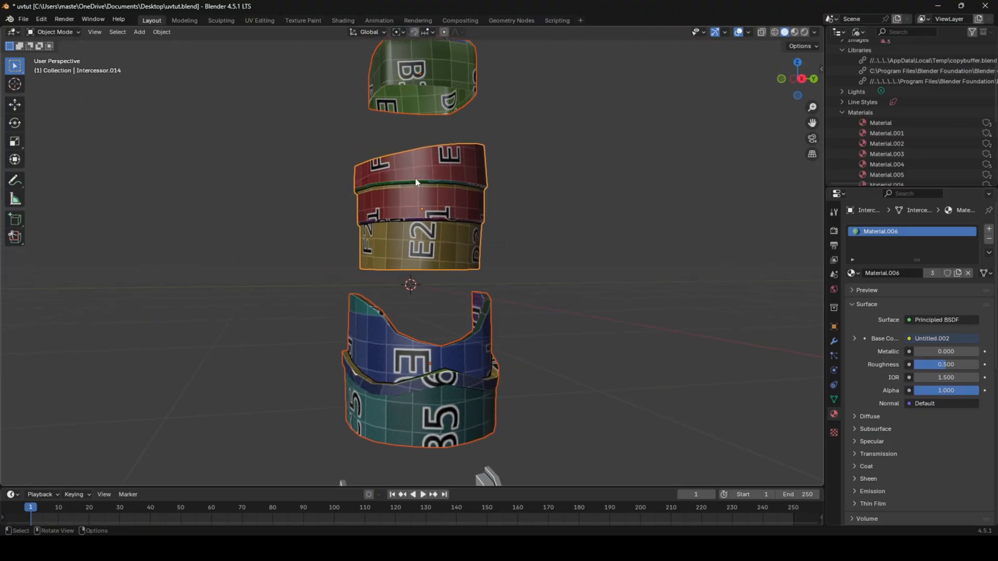
{"action": "left_click", "coordinate": [161, 32]}
{"action": "mouse_move", "coordinate": [206, 82]}
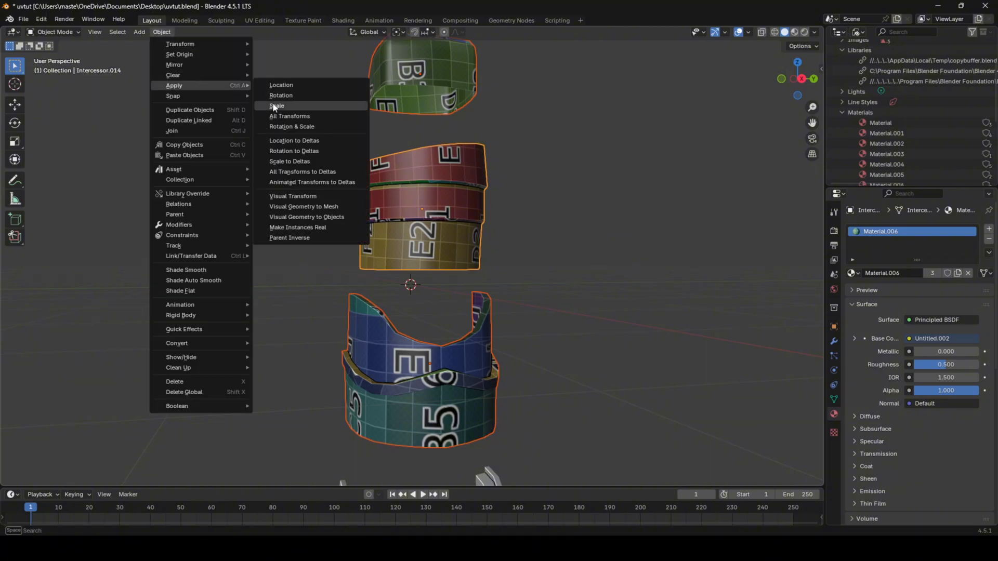
{"action": "left_click", "coordinate": [312, 106]}
- Unwrap all faces of the selected armour pieces together, replacing any other projection, and deselect them in Object Mode
{"action": "key", "text": "Tab"}
{"action": "key", "text": "u"}
{"action": "left_click", "coordinate": [381, 186]}
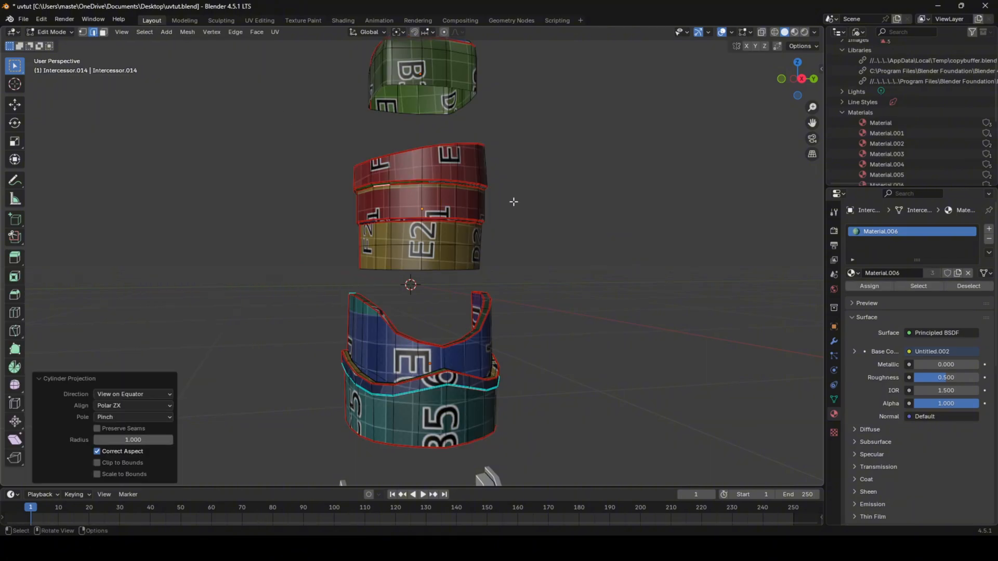
{"action": "key", "text": "a"}
{"action": "key", "text": "u"}
{"action": "left_click", "coordinate": [514, 202]}
{"action": "key", "text": "Tab"}
{"action": "left_click", "coordinate": [520, 218]}
- Examine the checker density and distortion across the stacked rings and lower armour bands
{"action": "scroll", "coordinate": [463, 220], "scroll_direction": "down", "scroll_amount": 3}
{"action": "middle_click_drag", "start_coordinate": [461, 221], "coordinate": [427, 232]}
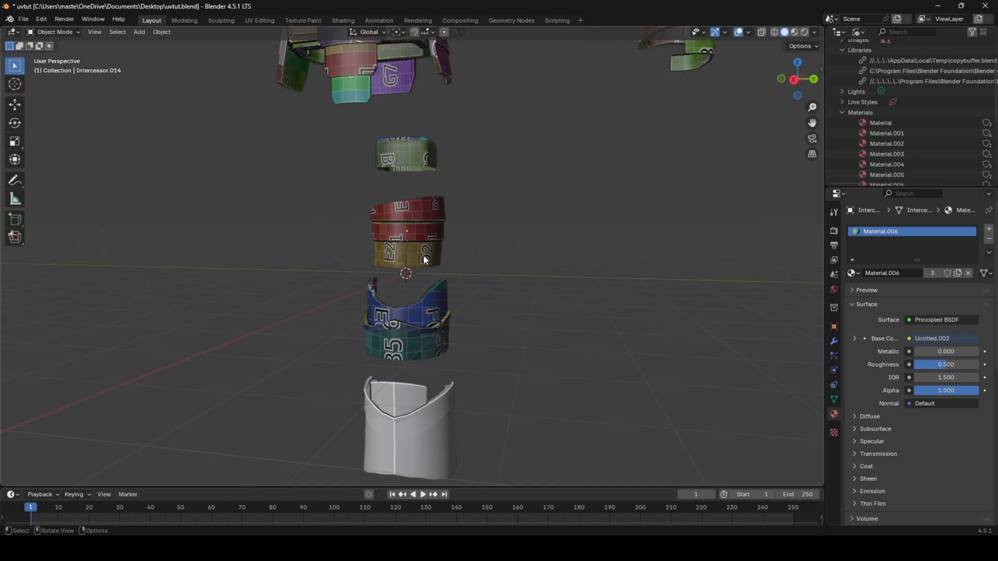
{"action": "scroll", "coordinate": [424, 260], "scroll_direction": "up", "scroll_amount": 2}
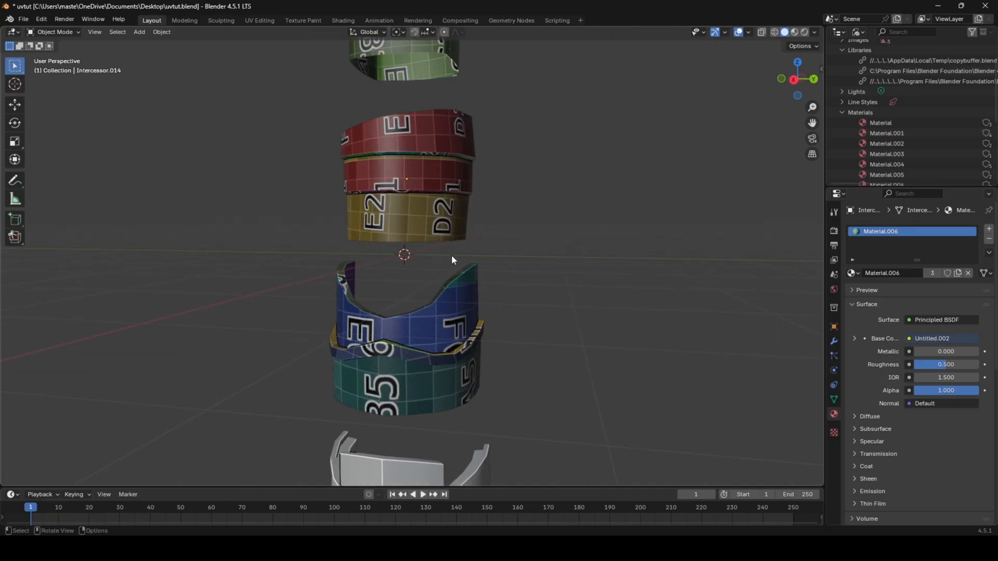
{"action": "scroll", "coordinate": [551, 237], "scroll_direction": "up", "scroll_amount": 2}
{"action": "middle_click_drag", "start_coordinate": [562, 314], "coordinate": [287, 225], "text": "shift"}
{"action": "key", "text": "Tab"}
{"action": "key", "text": "Tab"}
{"action": "left_click", "coordinate": [338, 220]}
{"action": "key", "text": "Tab"}
{"action": "key", "text": "Tab"}
{"action": "left_click", "coordinate": [289, 226]}
- Select the untextured V-notched armour guard below the textured bands and frame it in the view
{"action": "middle_click_drag", "start_coordinate": [388, 238], "coordinate": [477, 260]}
{"action": "left_click", "coordinate": [427, 304]}
{"action": "key", "text": "KP_Decimal"}
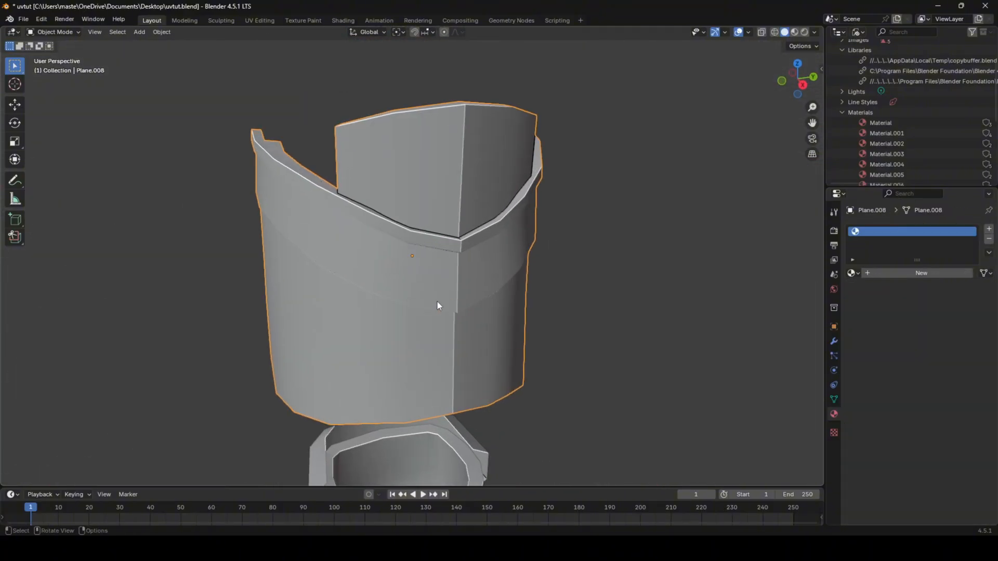
{"action": "left_click", "coordinate": [917, 274]}
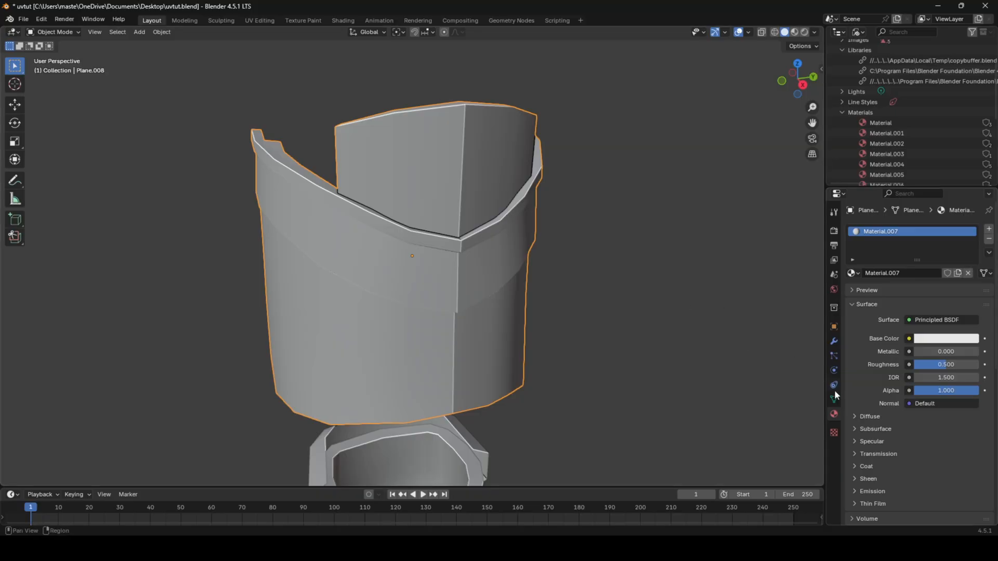
{"action": "scroll", "coordinate": [401, 189], "scroll_direction": "down", "scroll_amount": 3}
{"action": "key", "text": "ctrl+z"}
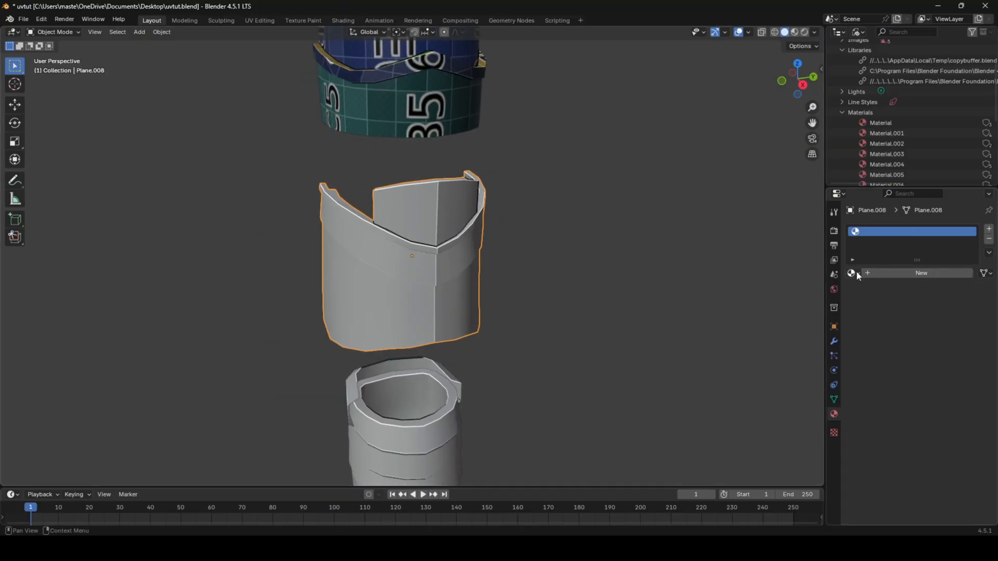
- Assign Material.006 to the guard, and move its inner plate 3 m and its lipped trim band 2 m along X
{"action": "left_click", "coordinate": [882, 352]}
{"action": "key", "text": "Tab"}
{"action": "key", "text": "alt+a"}
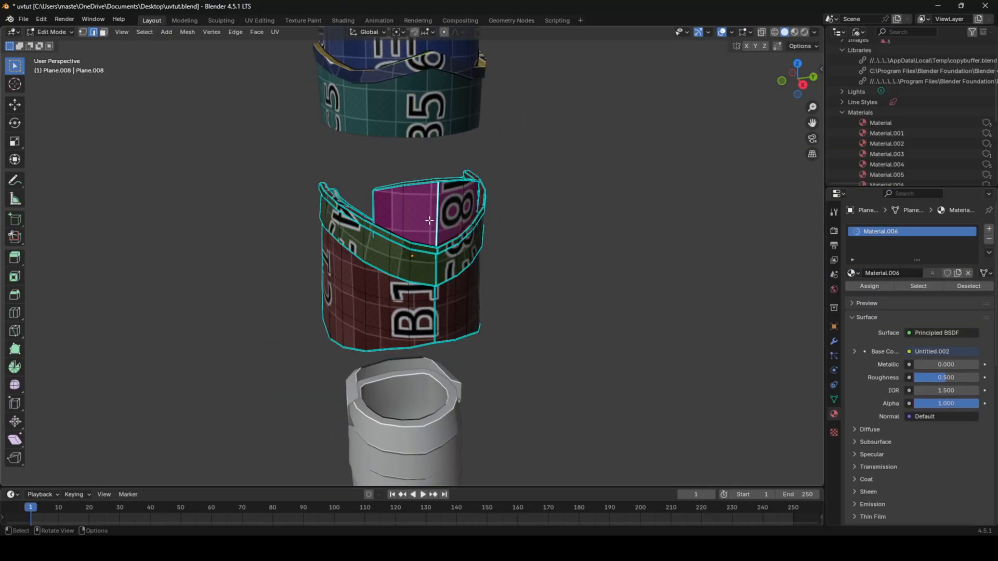
{"action": "middle_click_drag", "start_coordinate": [434, 223], "coordinate": [553, 251]}
{"action": "left_click", "coordinate": [815, 281]}
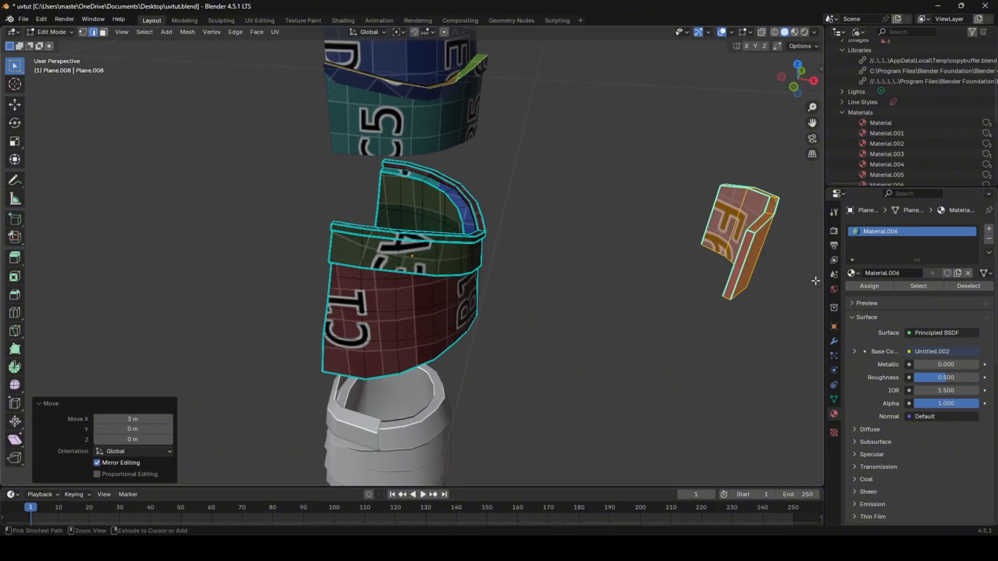
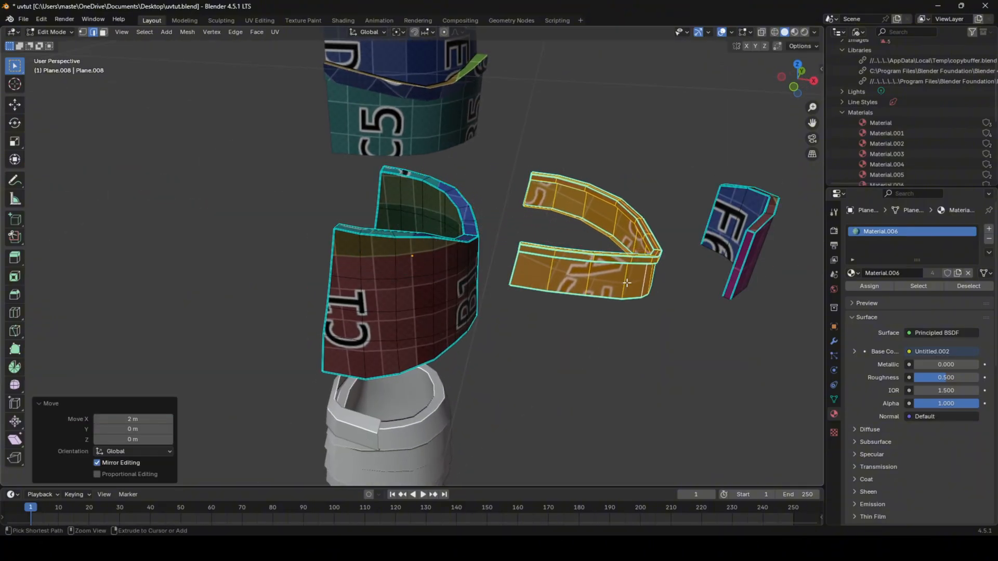
- Mark seams along the outer face's border edges on the inner plate that was moved aside
{"action": "scroll", "coordinate": [626, 283], "scroll_direction": "up", "scroll_amount": 4}
{"action": "left_click", "coordinate": [390, 214], "text": "alt"}
{"action": "middle_click_drag", "start_coordinate": [390, 218], "coordinate": [317, 154]}
{"action": "middle_click_drag", "start_coordinate": [465, 232], "coordinate": [432, 270]}
{"action": "left_click", "coordinate": [438, 219], "text": "alt+shift"}
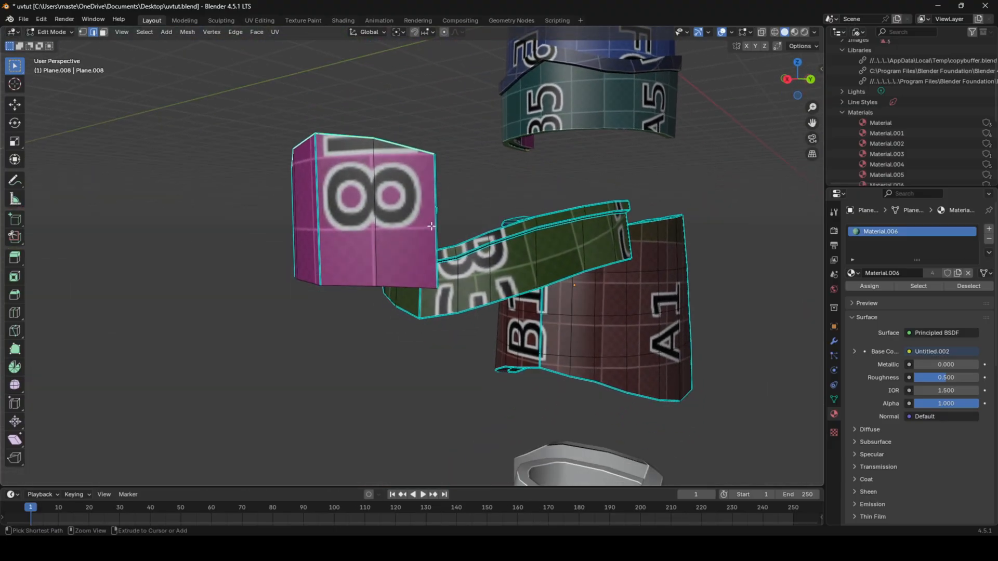
{"action": "middle_click_drag", "start_coordinate": [431, 226], "coordinate": [544, 254]}
{"action": "key", "text": "k"}
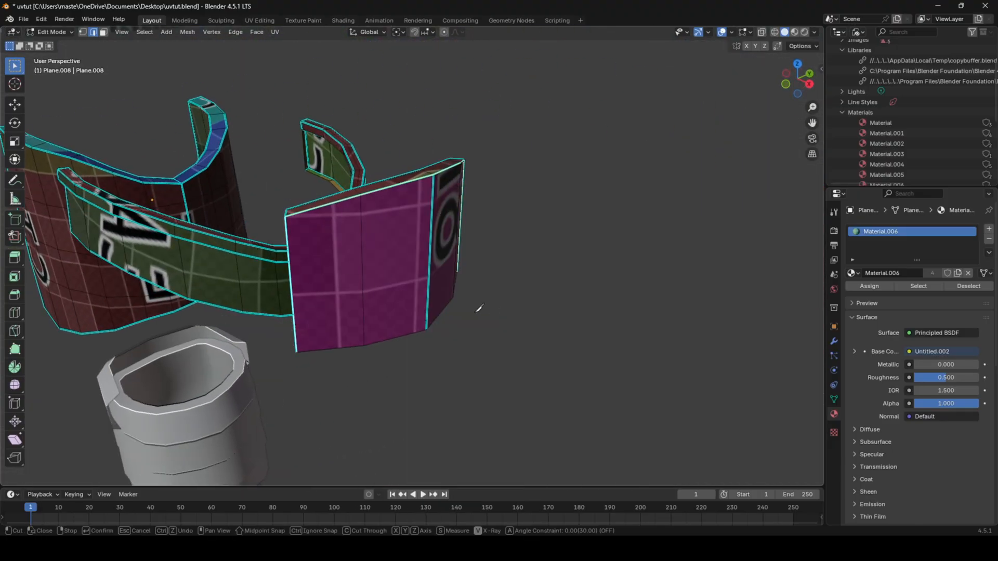
{"action": "right_click", "coordinate": [482, 359]}
{"action": "left_click", "coordinate": [473, 398]}
{"action": "middle_click_drag", "start_coordinate": [473, 398], "coordinate": [612, 312]}
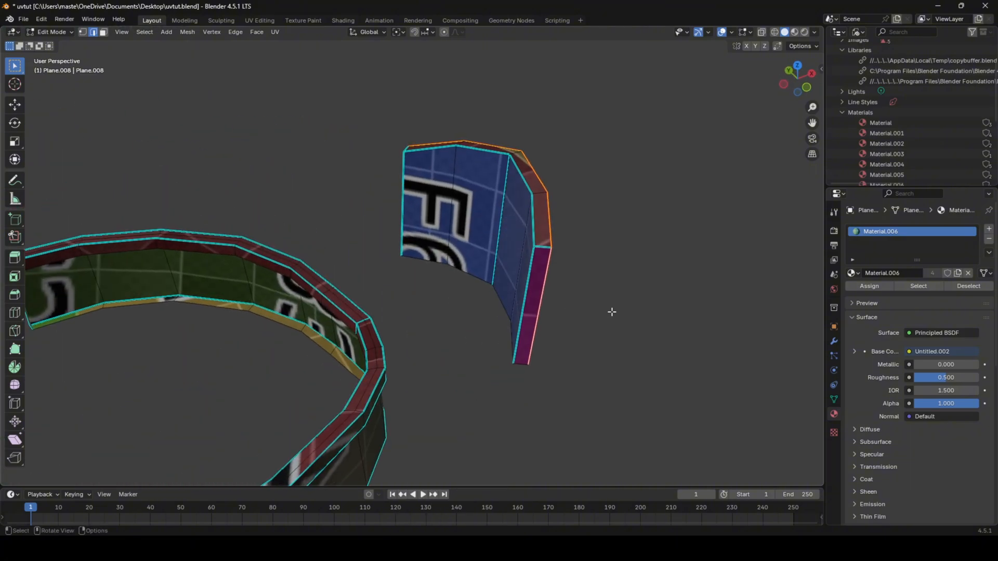
- Add the short edge at the plate's top corner to the seams and unwrap all faces of the guard
{"action": "left_click", "coordinate": [542, 243]}
{"action": "middle_click_drag", "start_coordinate": [542, 244], "coordinate": [423, 209]}
{"action": "key", "text": "a"}
{"action": "key", "text": "u"}
{"action": "key", "text": "Return"}
{"action": "key", "text": "Tab"}
- Mark the vertical side edges on the plate's inner face as seams and unwrap all faces again
{"action": "key", "text": "Tab"}
{"action": "key", "text": "alt+a"}
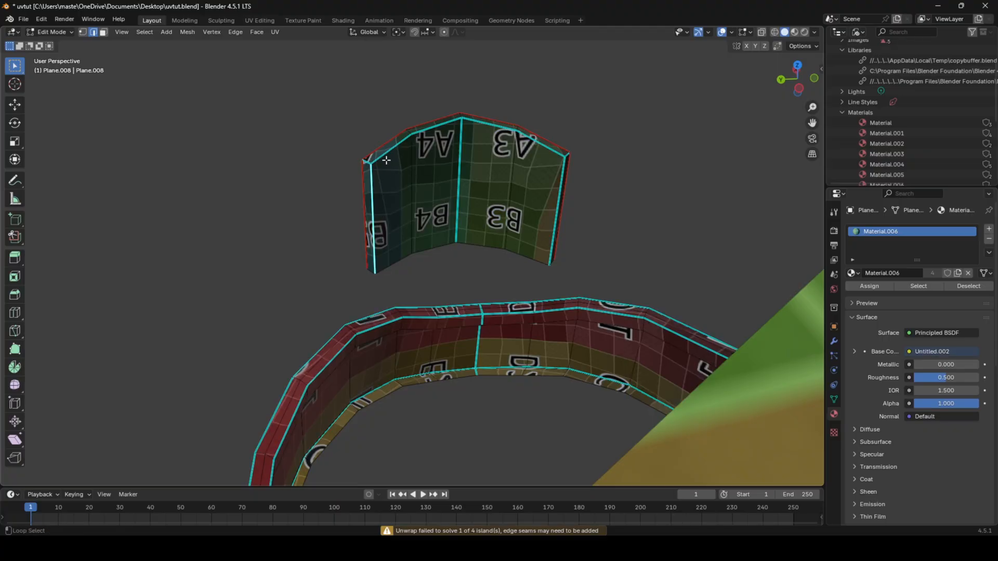
{"action": "right_click", "coordinate": [560, 209]}
{"action": "left_click", "coordinate": [562, 210]}
{"action": "key", "text": "a"}
{"action": "key", "text": "u"}
{"action": "left_click", "coordinate": [563, 225]}
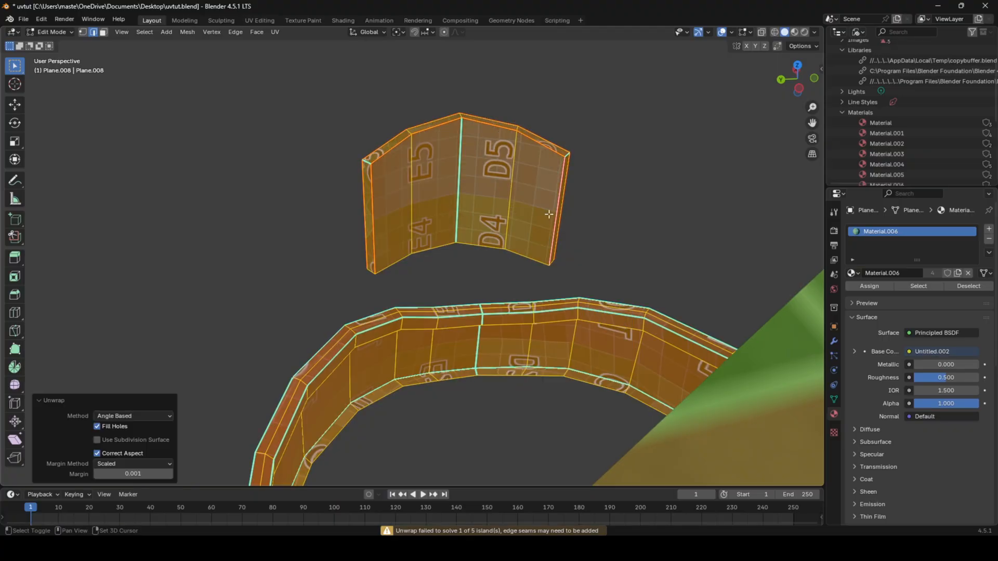
{"action": "scroll", "coordinate": [582, 291], "scroll_direction": "up", "scroll_amount": 4}
{"action": "middle_click_drag", "start_coordinate": [550, 216], "coordinate": [474, 210], "text": "shift"}
{"action": "left_click", "coordinate": [418, 238]}
{"action": "key", "text": "Tab"}
{"action": "middle_click_drag", "start_coordinate": [474, 210], "coordinate": [427, 317]}
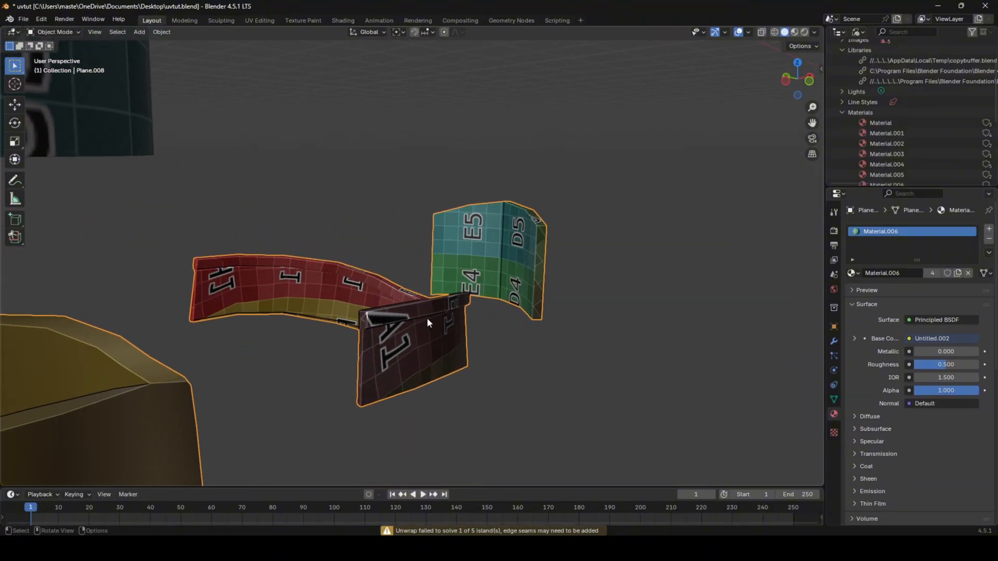
- Mark the edges around both end faces of the trim band as seams and unwrap the whole guard
{"action": "key", "text": "Tab"}
{"action": "scroll", "coordinate": [409, 307], "scroll_direction": "up", "scroll_amount": 2}
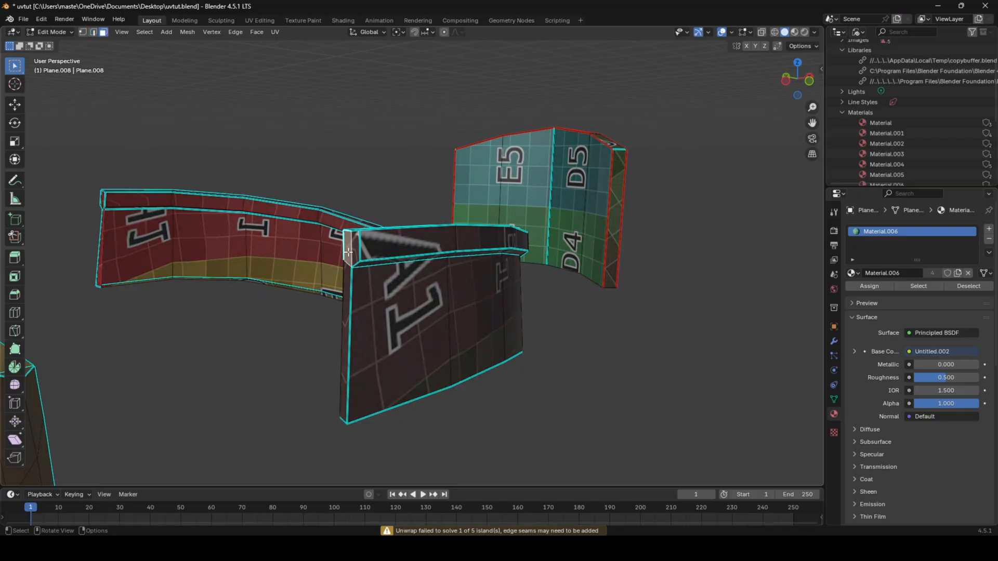
{"action": "middle_click_drag", "start_coordinate": [348, 283], "coordinate": [611, 268]}
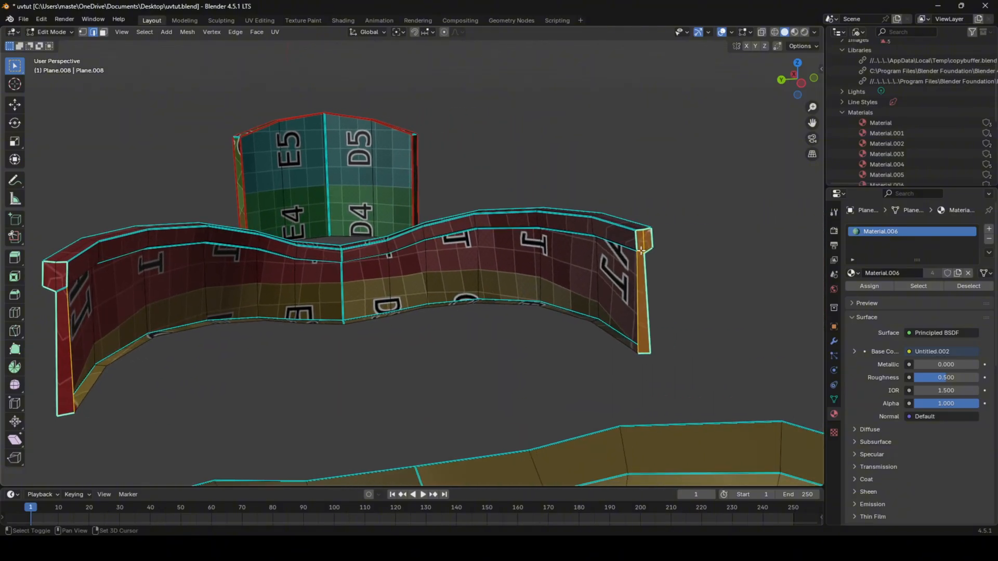
{"action": "right_click", "coordinate": [673, 264]}
{"action": "left_click", "coordinate": [673, 264]}
{"action": "key", "text": "a"}
{"action": "key", "text": "u"}
{"action": "left_click", "coordinate": [673, 265]}
{"action": "key", "text": "Tab"}
{"action": "middle_click_drag", "start_coordinate": [673, 265], "coordinate": [488, 267]}
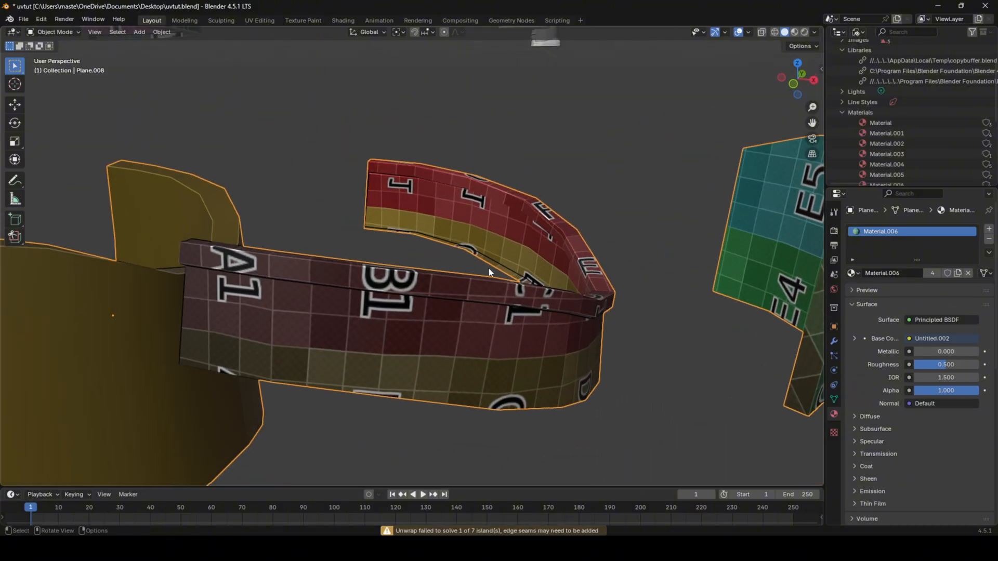
- Mark the trim band's upper edge loop as a seam and unwrap all faces of the guard
{"action": "key", "text": "Tab"}
{"action": "left_click", "coordinate": [462, 279], "text": "alt"}
{"action": "right_click", "coordinate": [612, 333]}
{"action": "left_click", "coordinate": [612, 332]}
{"action": "middle_click_drag", "start_coordinate": [612, 332], "coordinate": [672, 358]}
{"action": "key", "text": "a"}
{"action": "key", "text": "u"}
{"action": "left_click", "coordinate": [534, 342]}
{"action": "key", "text": "Tab"}
- Mark another lengthwise edge loop of the trim band as a seam and repeat the unwrap on all faces
{"action": "key", "text": "Tab"}
{"action": "key", "text": "alt+a"}
{"action": "right_click", "coordinate": [573, 301]}
{"action": "left_click", "coordinate": [573, 300]}
{"action": "key", "text": "a"}
{"action": "key", "text": "u"}
{"action": "left_click", "coordinate": [573, 301]}
{"action": "key", "text": "Tab"}
- Mark the edge loop under the trim band's raised lip as a seam and unwrap all faces with the Angle Based method
{"action": "key", "text": "Tab"}
{"action": "key", "text": "alt+a"}
{"action": "middle_click_drag", "start_coordinate": [475, 294], "coordinate": [363, 252]}
{"action": "right_click", "coordinate": [559, 270]}
{"action": "left_click", "coordinate": [559, 270]}
{"action": "key", "text": "a"}
{"action": "key", "text": "u"}
{"action": "left_click", "coordinate": [560, 270]}
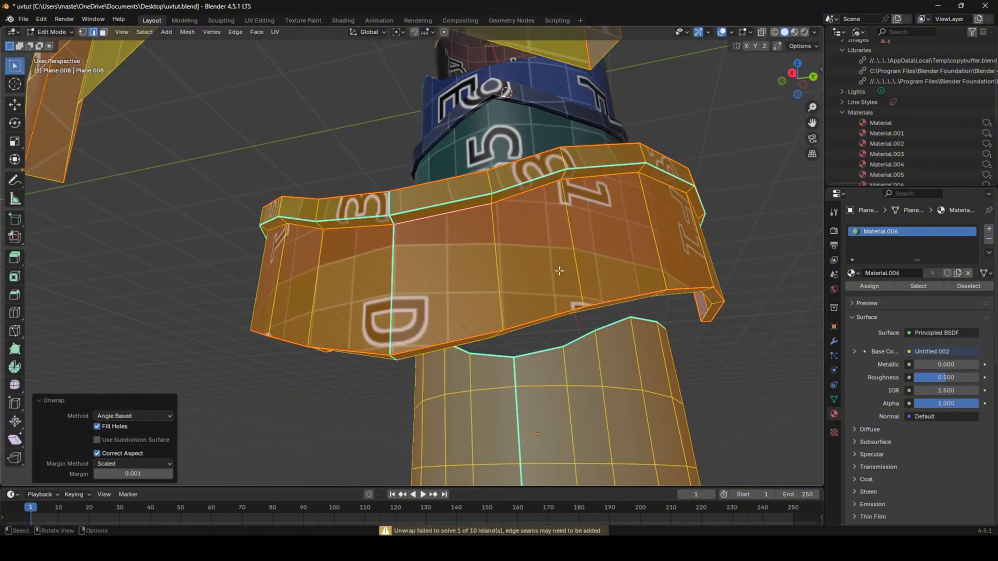
- Move the linked central plate of the guard by -1 m along X, next to the detached trim band
{"action": "key", "text": "Tab"}
{"action": "middle_click_drag", "start_coordinate": [560, 269], "coordinate": [666, 327]}
{"action": "key", "text": "Tab"}
{"action": "key", "text": "l"}
{"action": "key", "text": "g"}
{"action": "left_click", "coordinate": [530, 305]}
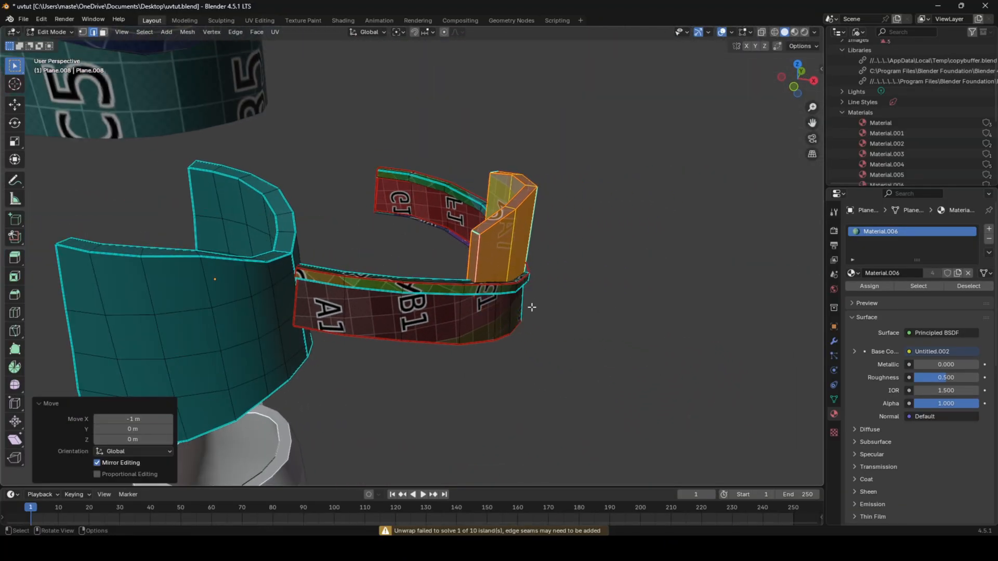
- Mark the long vertical edges of both end faces of the curved guard as seams
{"action": "key", "text": "Tab"}
{"action": "key", "text": "Tab"}
{"action": "left_click", "coordinate": [238, 292]}
{"action": "scroll", "coordinate": [239, 293], "scroll_direction": "up", "scroll_amount": 1}
{"action": "middle_click_drag", "start_coordinate": [238, 293], "coordinate": [408, 296]}
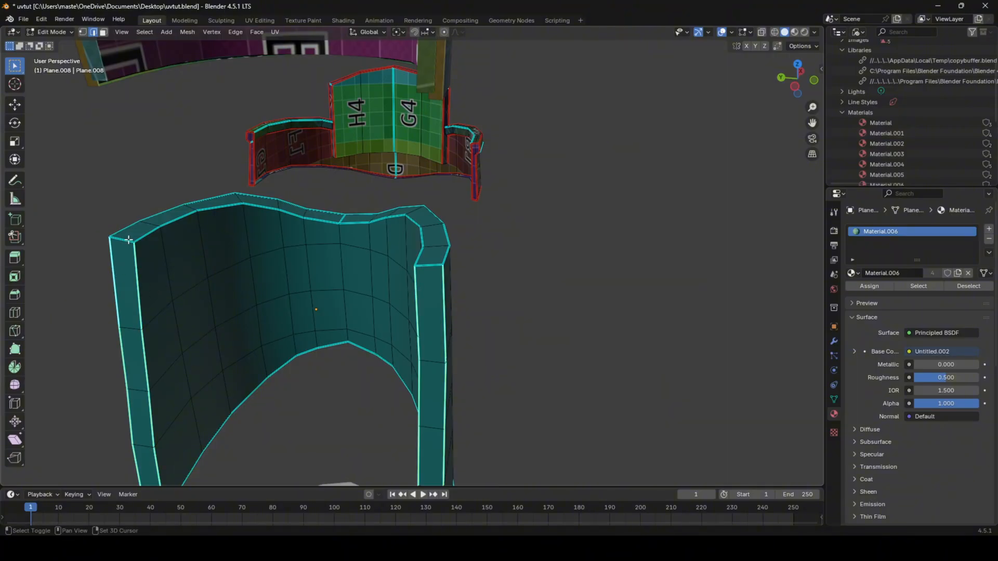
{"action": "middle_click_drag", "start_coordinate": [129, 240], "coordinate": [219, 227]}
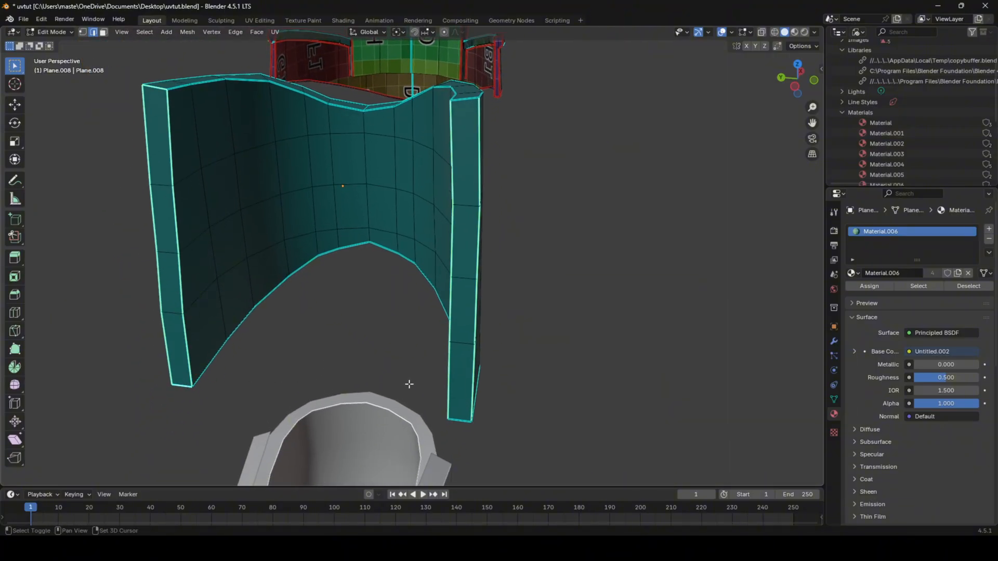
{"action": "key", "text": "g"}
{"action": "left_click", "coordinate": [491, 383]}
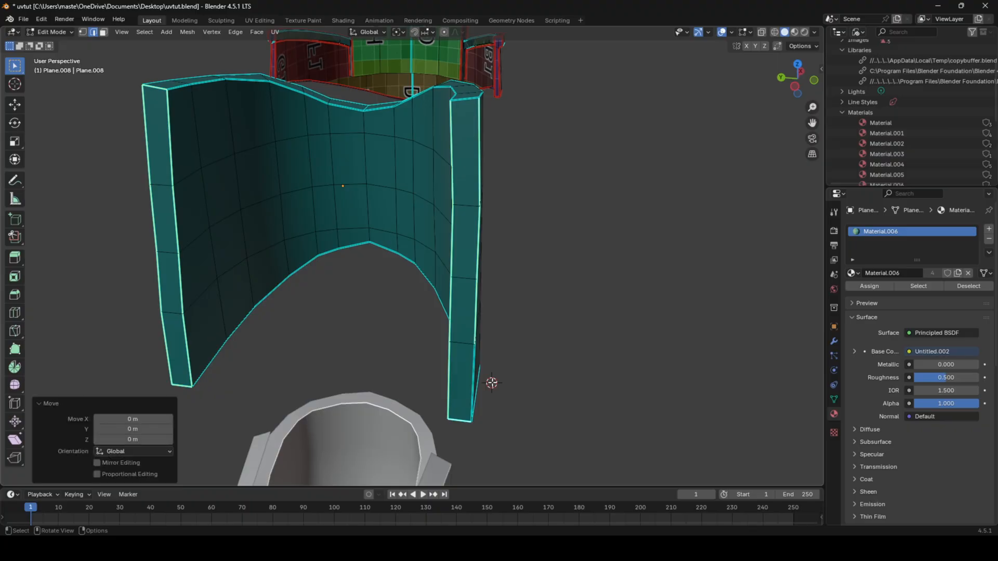
{"action": "right_click", "coordinate": [491, 383]}
{"action": "left_click", "coordinate": [491, 383]}
{"action": "scroll", "coordinate": [544, 322], "scroll_direction": "down", "scroll_amount": 15}
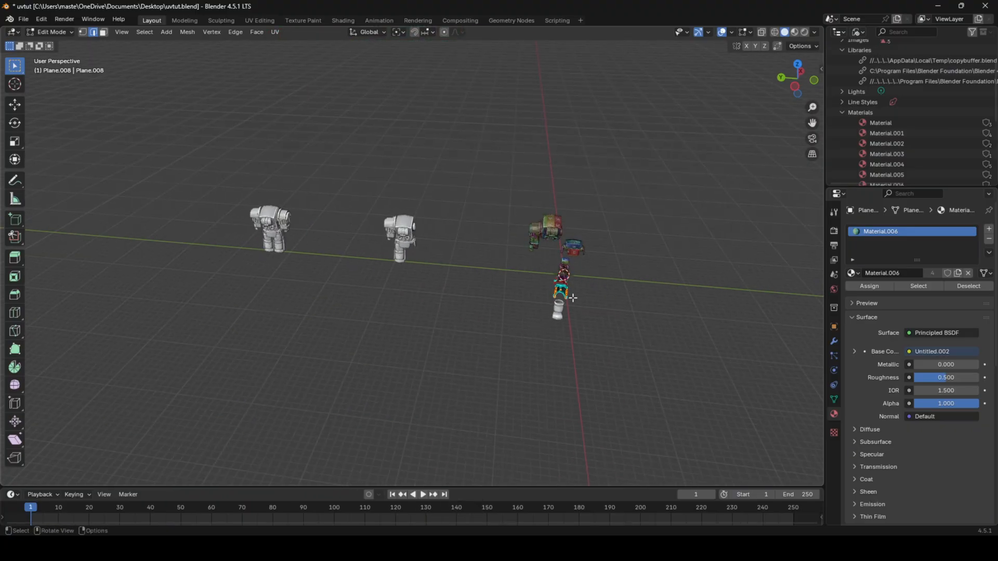
{"action": "scroll", "coordinate": [573, 298], "scroll_direction": "up", "scroll_amount": 15}
- Mark the short edges that close the guard's end faces as seams
{"action": "left_click", "coordinate": [562, 380]}
{"action": "middle_click_drag", "start_coordinate": [561, 372], "coordinate": [550, 370]}
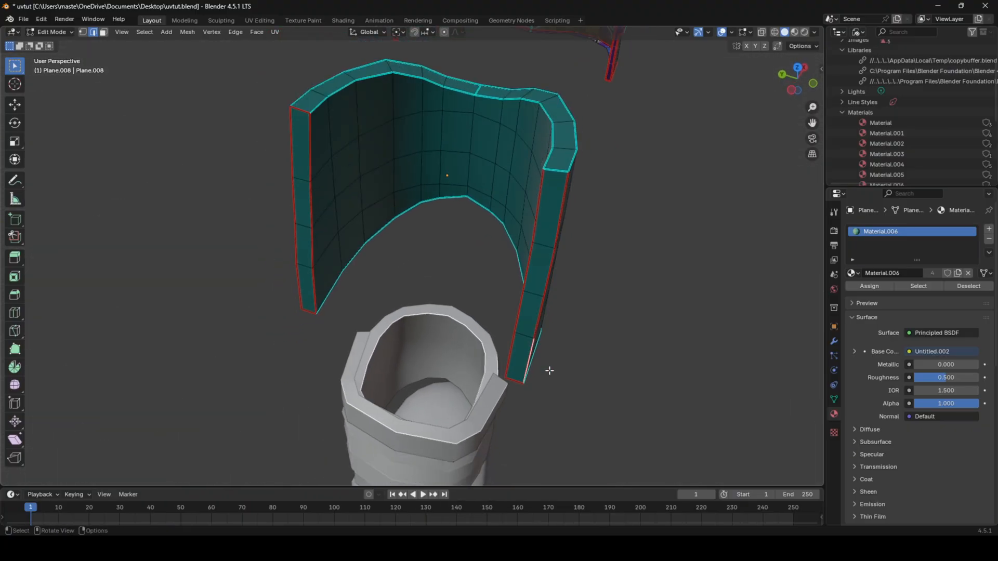
{"action": "right_click", "coordinate": [587, 237]}
{"action": "left_click", "coordinate": [588, 237]}
{"action": "middle_click_drag", "start_coordinate": [587, 237], "coordinate": [528, 244]}
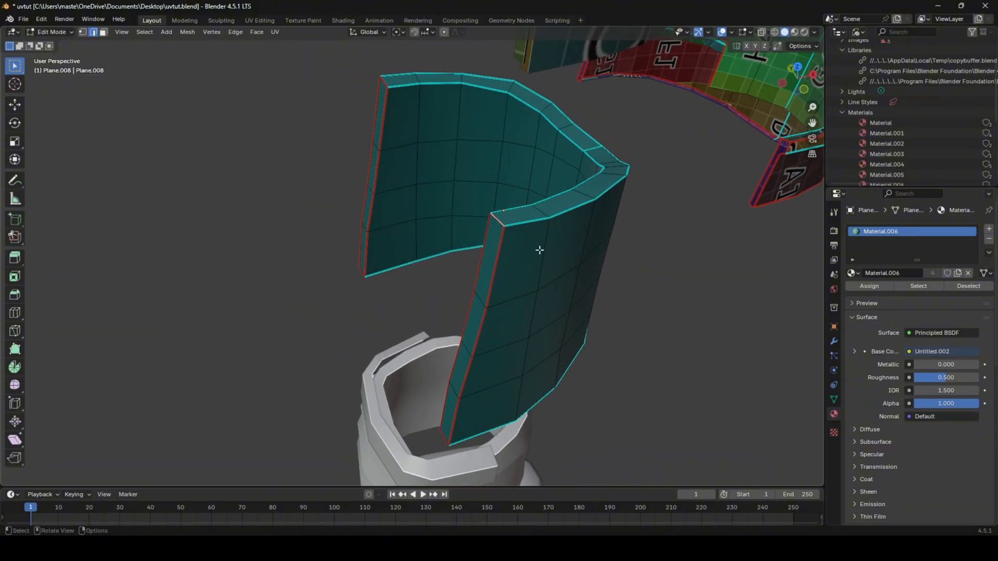
{"action": "right_click", "coordinate": [542, 261]}
{"action": "left_click", "coordinate": [524, 247]}
- Mark the outline edge loops along the guard's rims as seams and unwrap all faces with the Angle Based method
{"action": "middle_click_drag", "start_coordinate": [525, 329], "coordinate": [495, 306]}
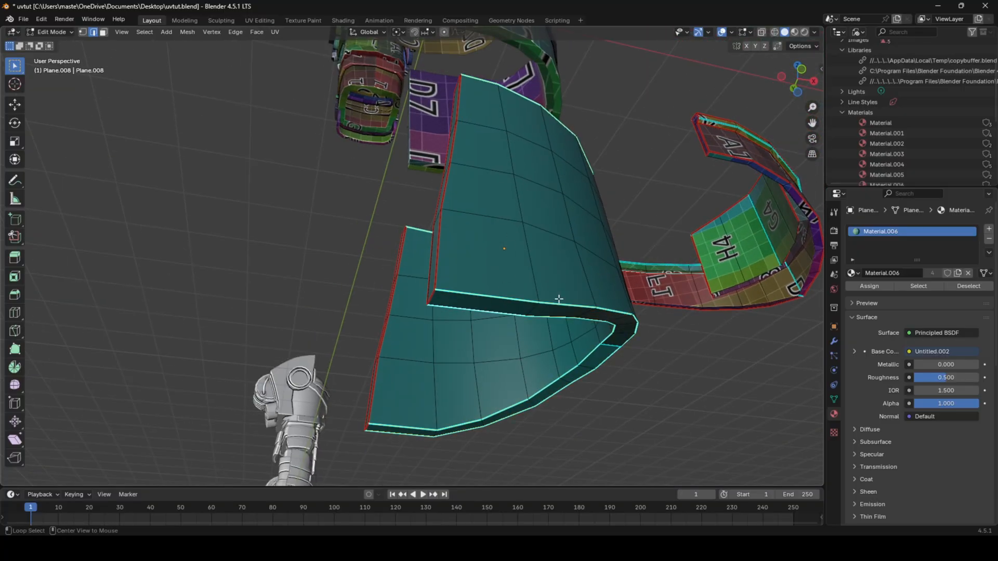
{"action": "key", "text": "a"}
{"action": "key", "text": "ctrl+z"}
{"action": "right_click", "coordinate": [540, 305]}
{"action": "left_click", "coordinate": [540, 305]}
{"action": "key", "text": "a"}
{"action": "key", "text": "u"}
{"action": "left_click", "coordinate": [539, 306]}
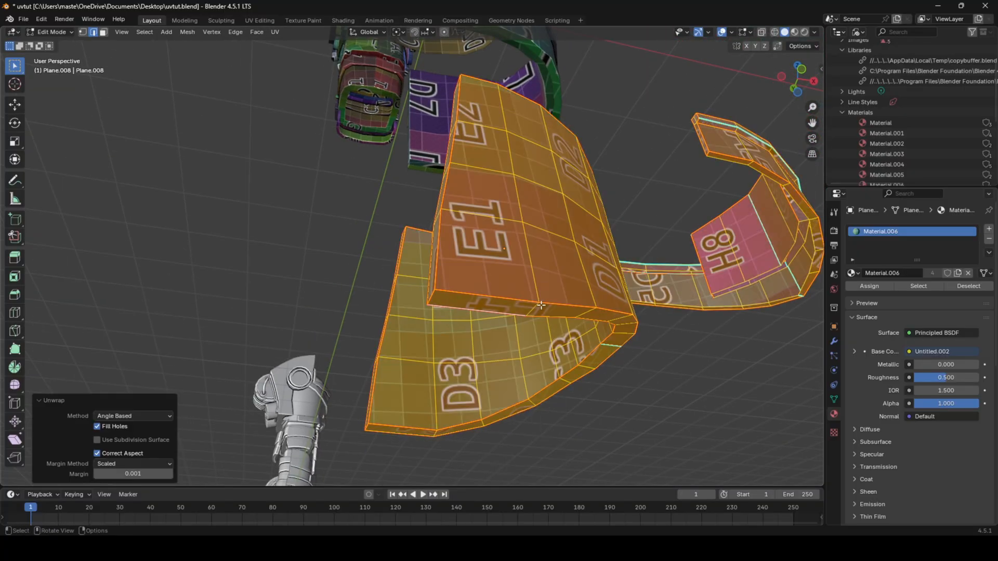
- Move the detached trim band and central plate along X back onto the curved guard
{"action": "key", "text": "Tab"}
{"action": "key", "text": "Tab"}
{"action": "middle_click_drag", "start_coordinate": [537, 310], "coordinate": [476, 311]}
{"action": "left_click", "coordinate": [449, 312]}
{"action": "key", "text": "Tab"}
{"action": "scroll", "coordinate": [472, 348], "scroll_direction": "down", "scroll_amount": 4}
{"action": "scroll", "coordinate": [476, 310], "scroll_direction": "down", "scroll_amount": 2}
{"action": "key", "text": "Tab"}
{"action": "middle_click_drag", "start_coordinate": [523, 239], "coordinate": [557, 268]}
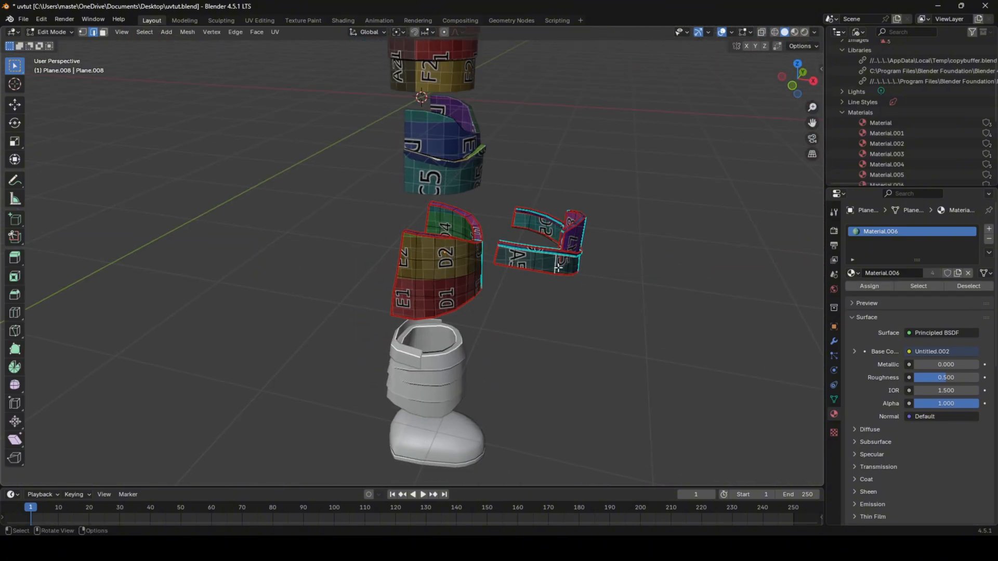
{"action": "key", "text": "l"}
{"action": "key", "text": "g"}
{"action": "key", "text": "x"}
{"action": "left_click", "coordinate": [519, 254]}
{"action": "key", "text": "Tab"}
- Select the textured leg pieces together and unwrap all their faces in one shared operation
{"action": "middle_click_drag", "start_coordinate": [494, 255], "coordinate": [411, 251]}
{"action": "left_click", "coordinate": [451, 250]}
{"action": "scroll", "coordinate": [451, 250], "scroll_direction": "down", "scroll_amount": 3}
{"action": "left_click_drag", "start_coordinate": [394, 120], "coordinate": [456, 259]}
{"action": "key", "text": "Tab"}
{"action": "key", "text": "a"}
{"action": "key", "text": "u"}
{"action": "left_click", "coordinate": [457, 259]}
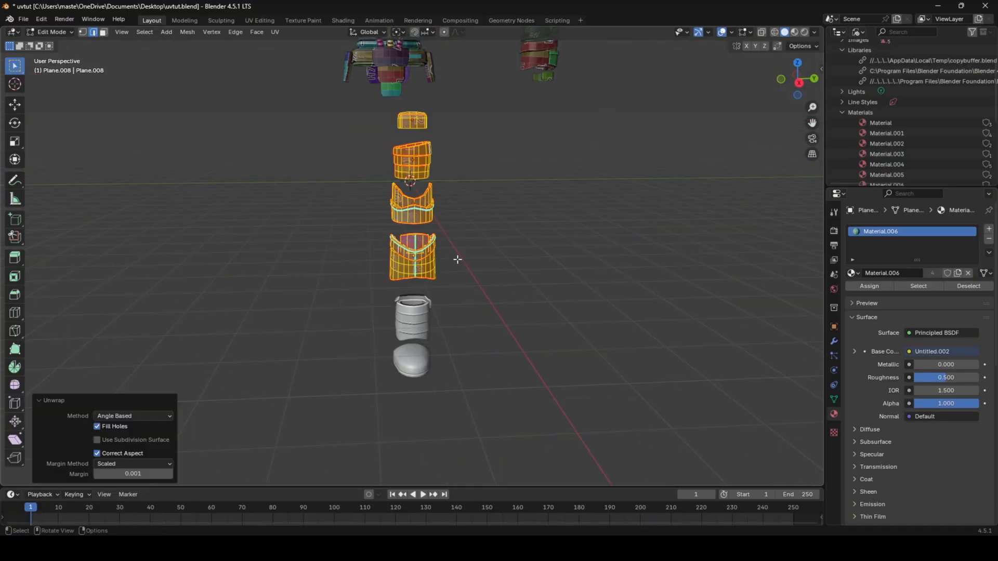
- Try moving the unwrapped leg pieces 11 m up along Z to compare their checker scale with the torso armour
{"action": "key", "text": "Tab"}
{"action": "scroll", "coordinate": [458, 260], "scroll_direction": "up", "scroll_amount": 5}
{"action": "middle_click_drag", "start_coordinate": [469, 273], "coordinate": [522, 346]}
{"action": "scroll", "coordinate": [519, 271], "scroll_direction": "down", "scroll_amount": 4}
{"action": "scroll", "coordinate": [521, 347], "scroll_direction": "down", "scroll_amount": 2}
{"action": "key", "text": "g"}
{"action": "key", "text": "z"}
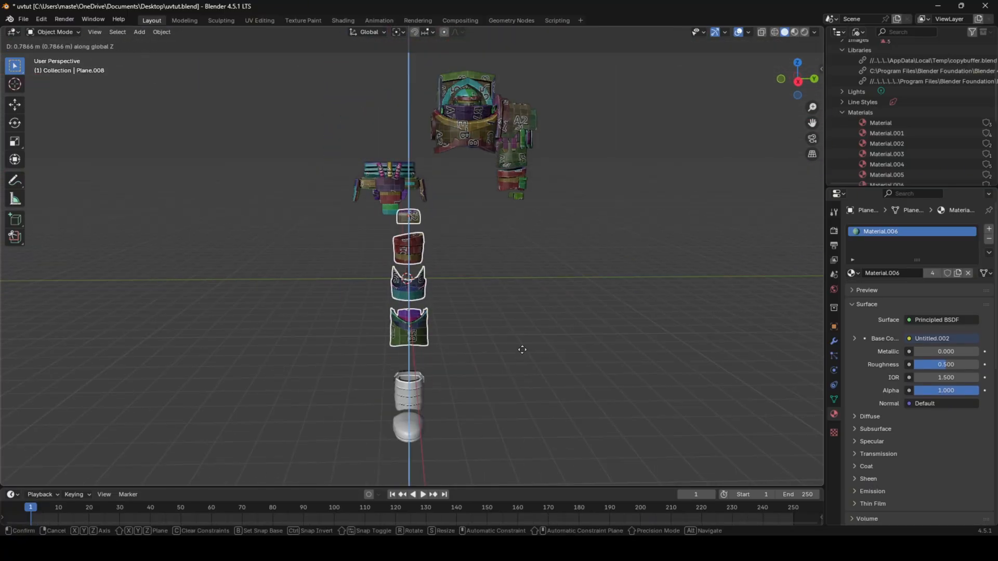
{"action": "left_click", "coordinate": [508, 170]}
{"action": "scroll", "coordinate": [481, 314], "scroll_direction": "up", "scroll_amount": 3}
{"action": "middle_click_drag", "start_coordinate": [509, 170], "coordinate": [479, 268], "text": "shift"}
{"action": "scroll", "coordinate": [480, 315], "scroll_direction": "up", "scroll_amount": 5}
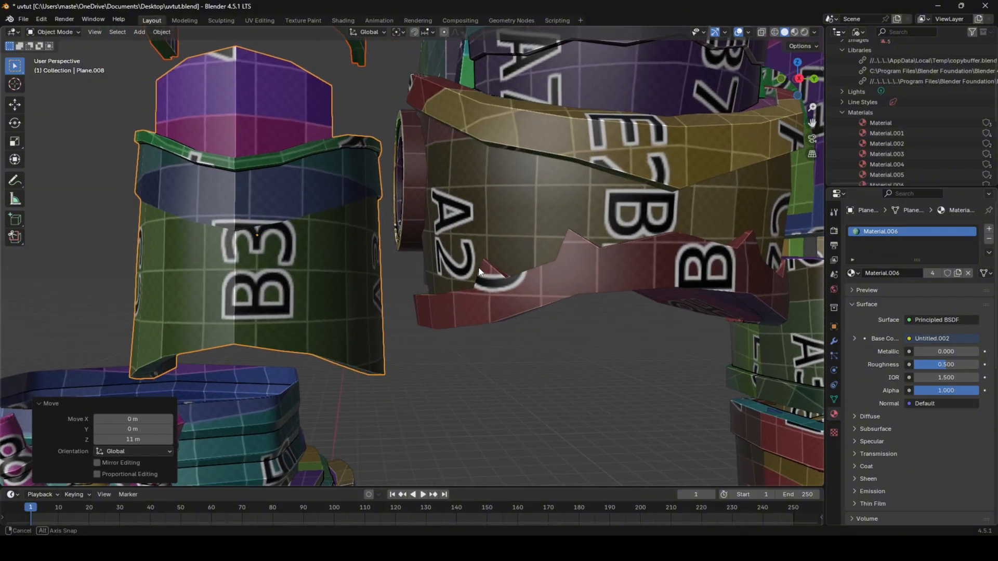
{"action": "scroll", "coordinate": [382, 290], "scroll_direction": "down", "scroll_amount": 11}
{"action": "middle_click_drag", "start_coordinate": [449, 333], "coordinate": [457, 239], "text": "shift"}
{"action": "key", "text": "ctrl+z"}
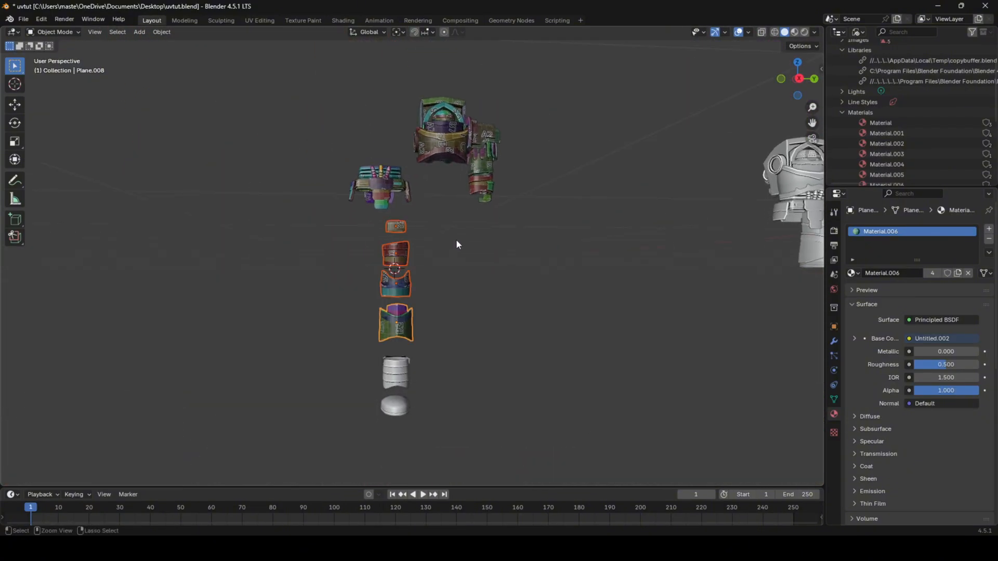
- Select the untextured banded lower leg piece and switch to the Shading workspace
{"action": "left_click", "coordinate": [462, 277]}
{"action": "middle_click_drag", "start_coordinate": [462, 276], "coordinate": [437, 339]}
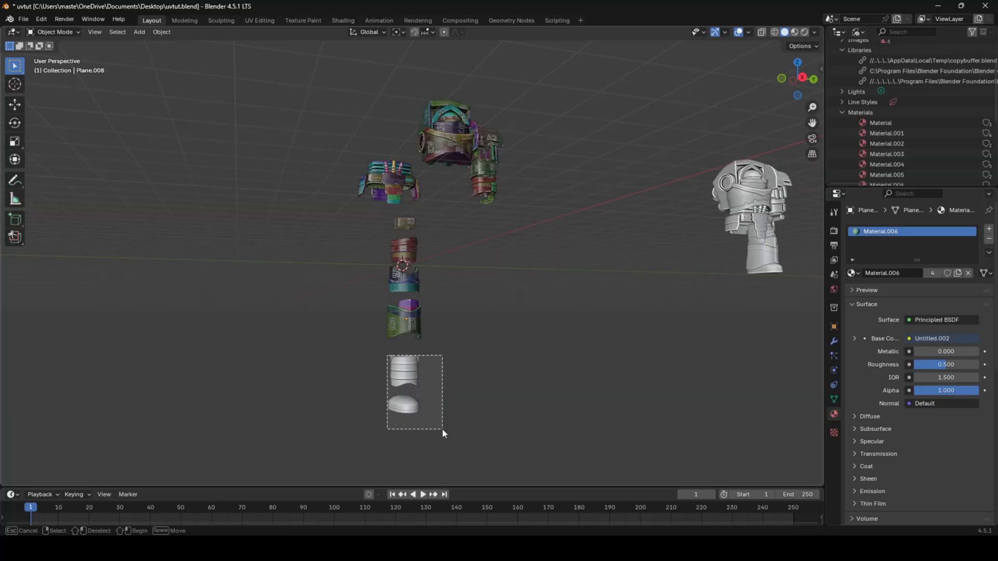
{"action": "left_click_drag", "start_coordinate": [442, 429], "coordinate": [443, 430]}
{"action": "middle_click_drag", "start_coordinate": [449, 425], "coordinate": [442, 312]}
{"action": "left_click", "coordinate": [542, 396]}
{"action": "scroll", "coordinate": [505, 294], "scroll_direction": "up", "scroll_amount": 5}
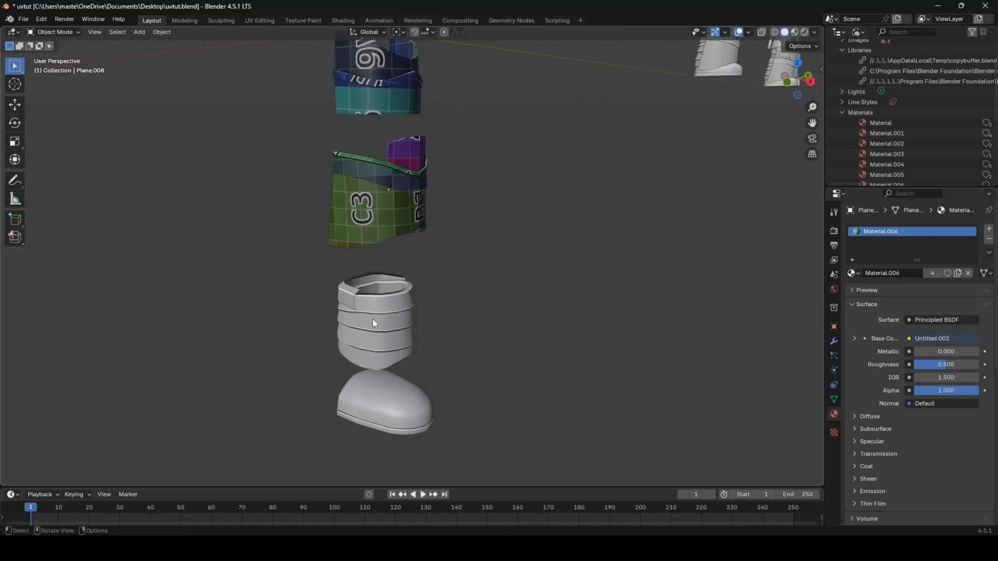
{"action": "left_click", "coordinate": [343, 21]}
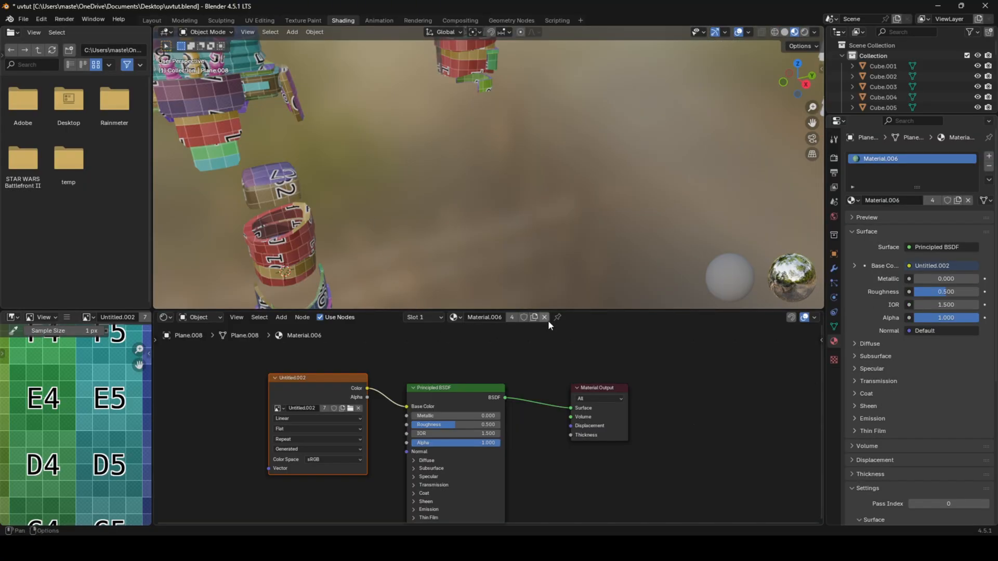
- Try unlinking Material.006 from the active leg guard, and undo the removal
{"action": "scroll", "coordinate": [498, 284], "scroll_direction": "down", "scroll_amount": 5}
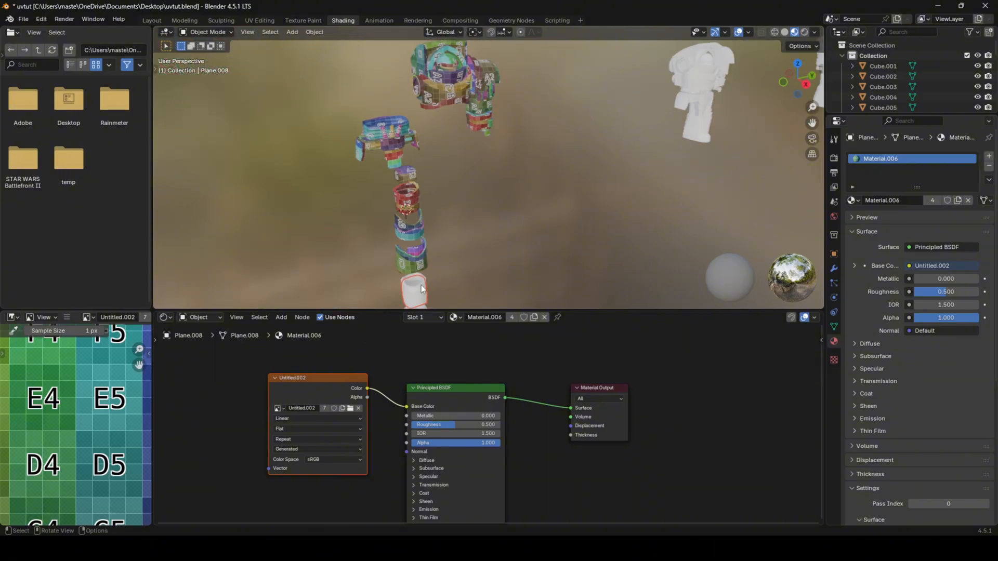
{"action": "key", "text": "KP_Decimal"}
{"action": "scroll", "coordinate": [457, 274], "scroll_direction": "down", "scroll_amount": 6}
{"action": "left_click", "coordinate": [544, 317]}
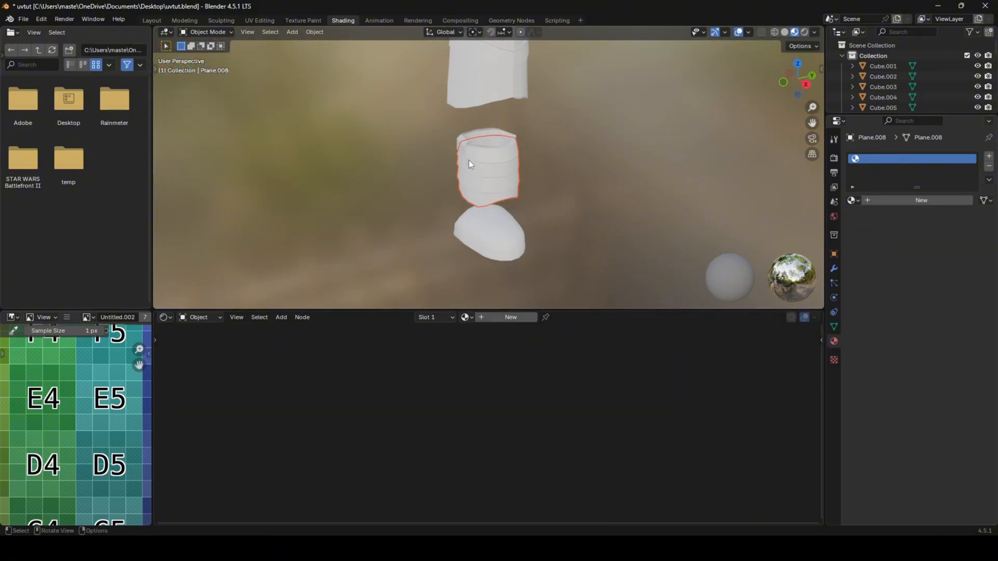
{"action": "scroll", "coordinate": [469, 160], "scroll_direction": "down", "scroll_amount": 3}
{"action": "key", "text": "ctrl+z"}
- Create a material on the banded lower leg piece, paste the Untitled.002 image texture node and link its Color to Base Color
{"action": "left_click", "coordinate": [510, 112]}
{"action": "scroll", "coordinate": [520, 172], "scroll_direction": "up", "scroll_amount": 2}
{"action": "left_click", "coordinate": [517, 180]}
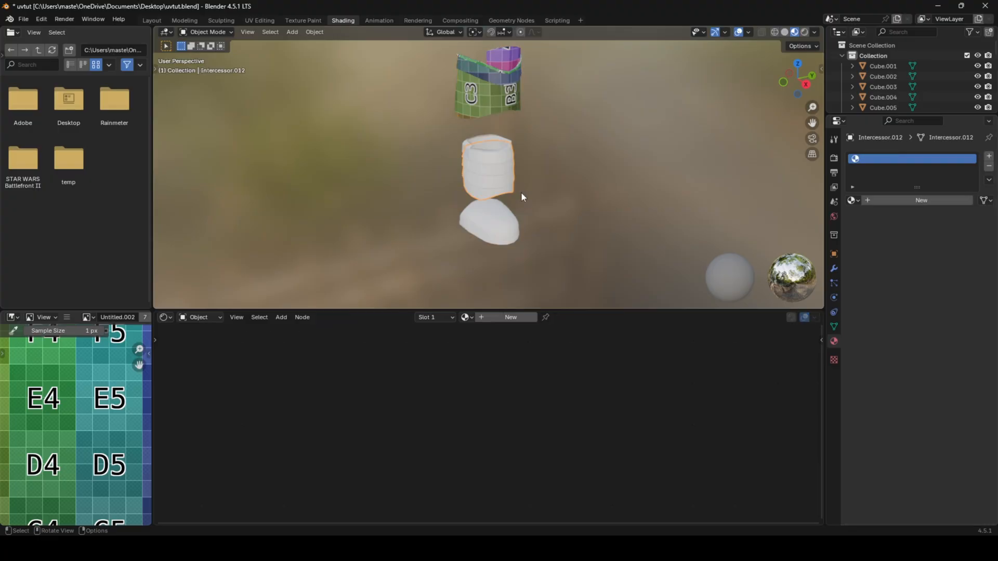
{"action": "left_click", "coordinate": [500, 319]}
{"action": "key", "text": "ctrl+v"}
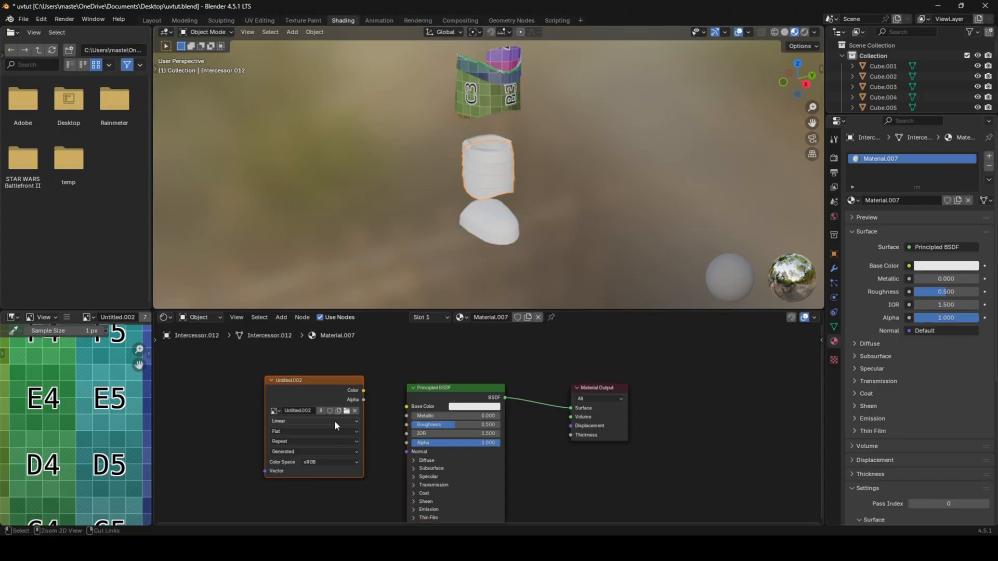
{"action": "left_click_drag", "start_coordinate": [375, 397], "coordinate": [407, 406]}
{"action": "left_click", "coordinate": [154, 20]}
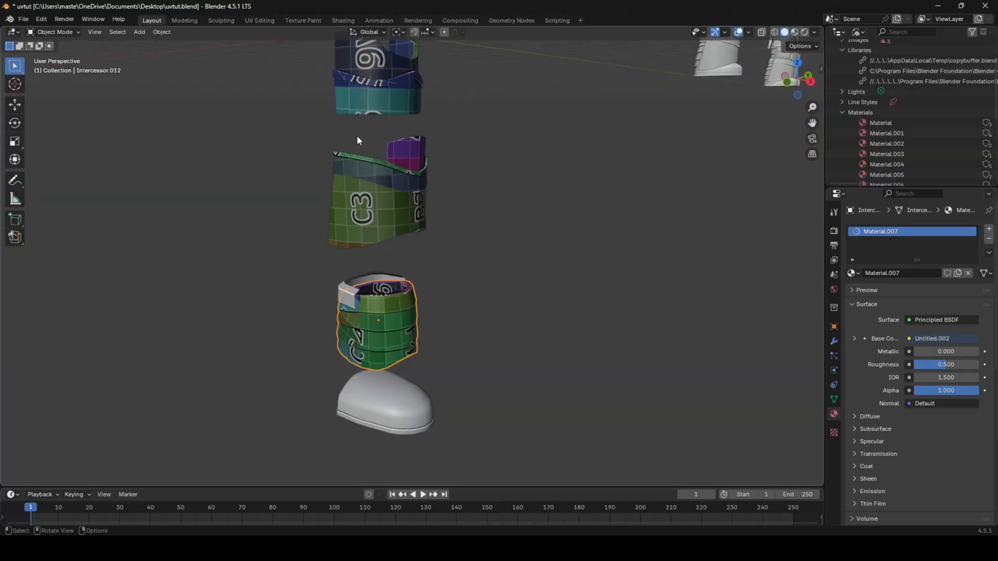
- Examine the banded lower leg piece's geometry and checker texture from several sides
{"action": "middle_click_drag", "start_coordinate": [378, 180], "coordinate": [422, 257]}
{"action": "key", "text": "KP_Decimal"}
{"action": "key", "text": "Tab"}
{"action": "left_click", "coordinate": [403, 245]}
{"action": "scroll", "coordinate": [409, 219], "scroll_direction": "down", "scroll_amount": 3}
{"action": "scroll", "coordinate": [398, 247], "scroll_direction": "up", "scroll_amount": 3}
{"action": "key", "text": "3"}
{"action": "left_click", "coordinate": [493, 140]}
{"action": "key", "text": "Tab"}
{"action": "middle_click_drag", "start_coordinate": [491, 148], "coordinate": [229, 184]}
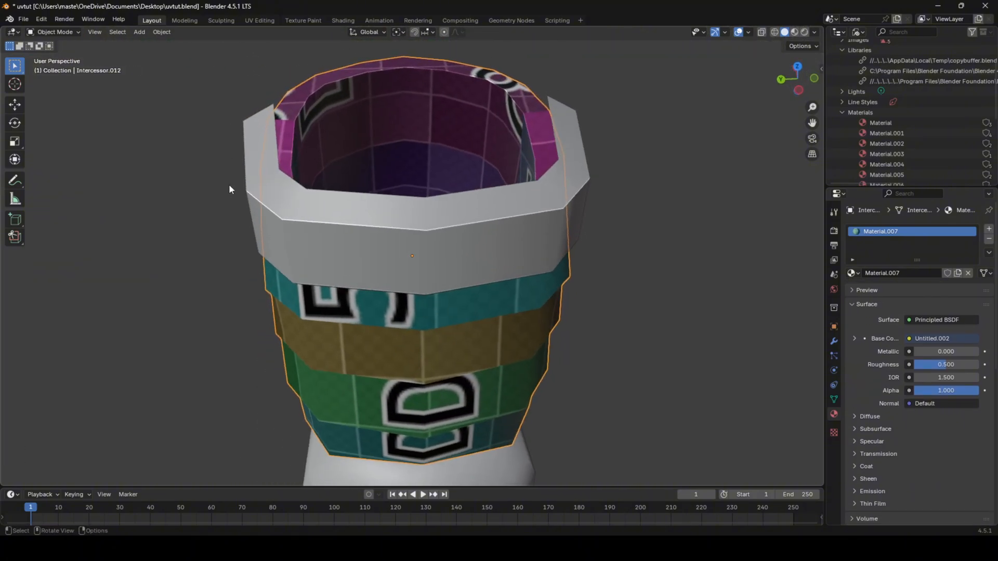
- Mark the inner edge loops at the banded piece's upper and lower openings as seams and unwrap all faces
{"action": "key", "text": "Tab"}
{"action": "middle_click_drag", "start_coordinate": [394, 128], "coordinate": [356, 131]}
{"action": "scroll", "coordinate": [356, 131], "scroll_direction": "up", "scroll_amount": 2}
{"action": "key", "text": "2"}
{"action": "key", "text": "alt+a"}
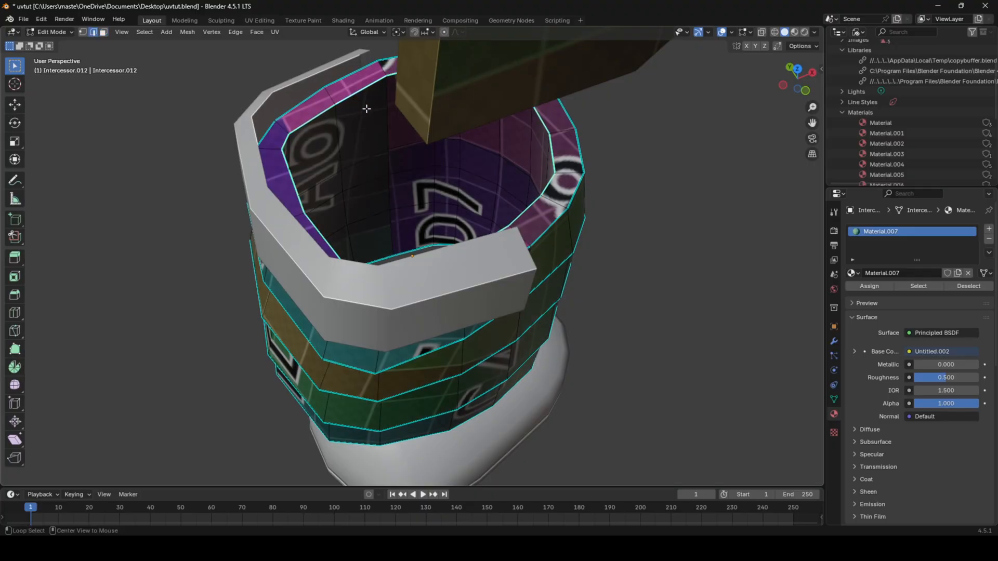
{"action": "middle_click_drag", "start_coordinate": [548, 193], "coordinate": [477, 245]}
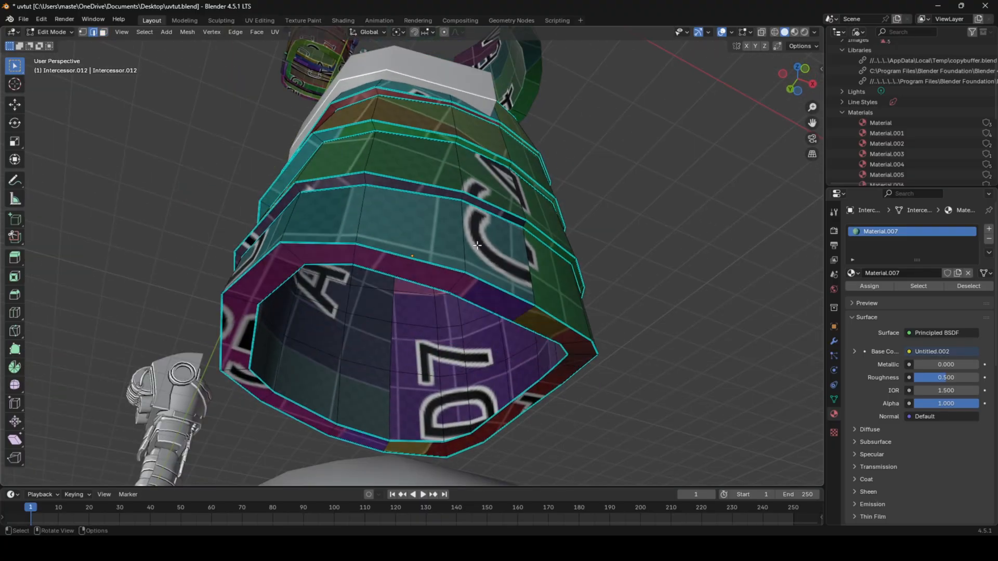
{"action": "left_click", "coordinate": [464, 277], "text": "alt"}
{"action": "right_click", "coordinate": [575, 286]}
{"action": "left_click", "coordinate": [575, 286]}
{"action": "key", "text": "a"}
{"action": "key", "text": "u"}
{"action": "left_click", "coordinate": [566, 286]}
- Select the banded piece's linked inner wall faces with the Seam delimiter and delete them
{"action": "left_click", "coordinate": [430, 362]}
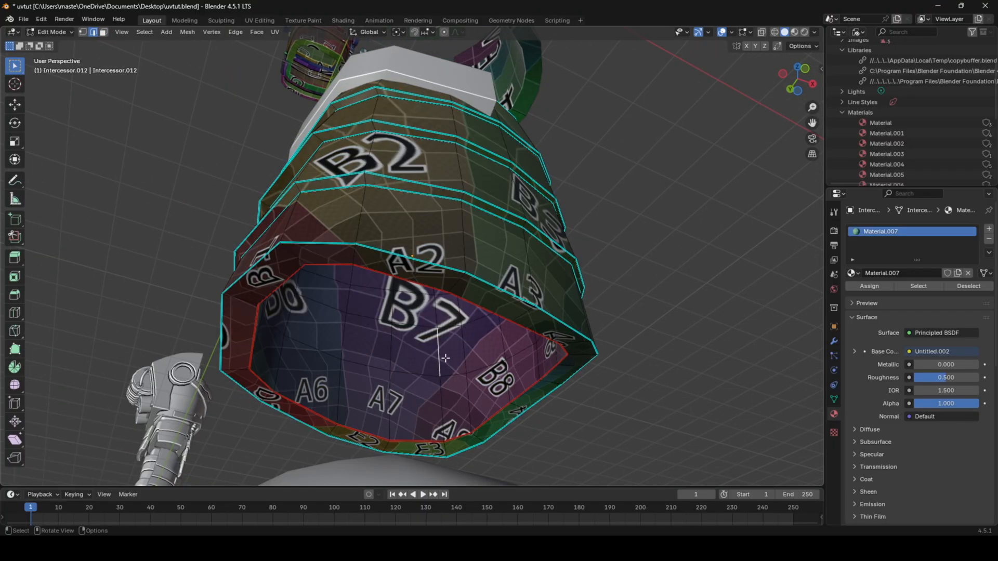
{"action": "key", "text": "ctrl+l"}
{"action": "key", "text": "ctrl+z"}
{"action": "key", "text": "ctrl+l"}
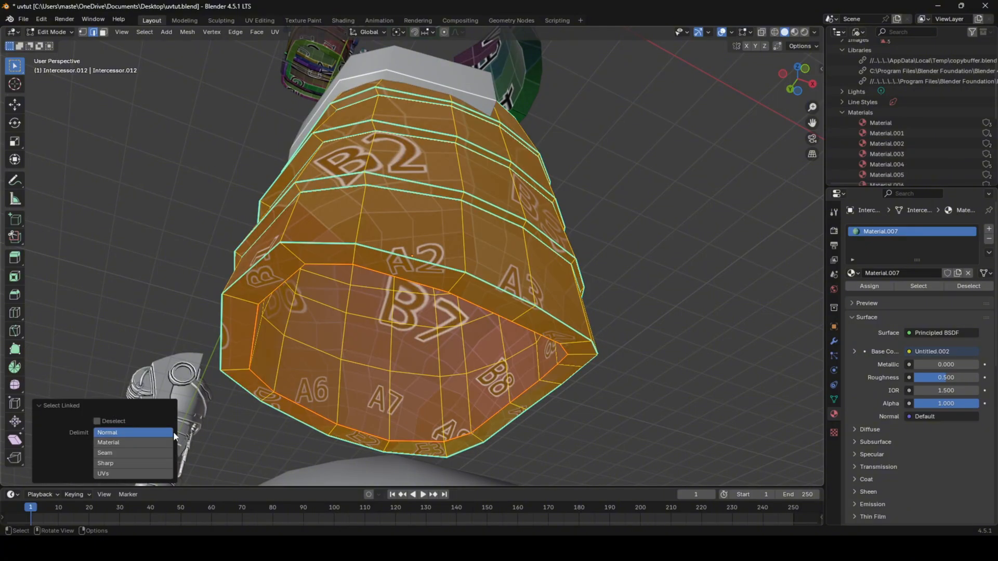
{"action": "left_click", "coordinate": [158, 453]}
{"action": "right_click", "coordinate": [435, 360]}
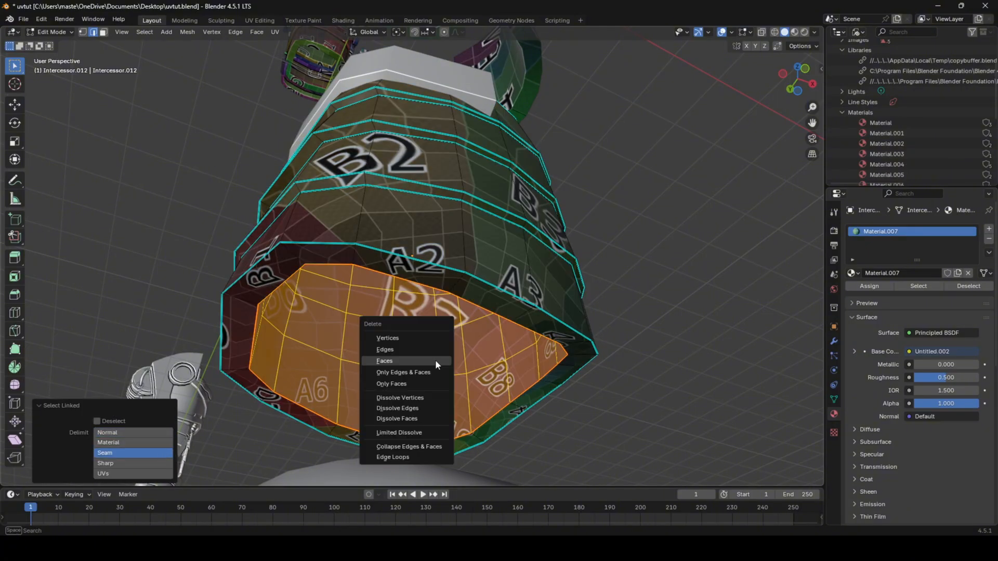
{"action": "left_click", "coordinate": [436, 358]}
- Mark the outer edge loops at the banded piece's upper and lower openings as seams and unwrap all faces
{"action": "middle_click_drag", "start_coordinate": [495, 285], "coordinate": [489, 393]}
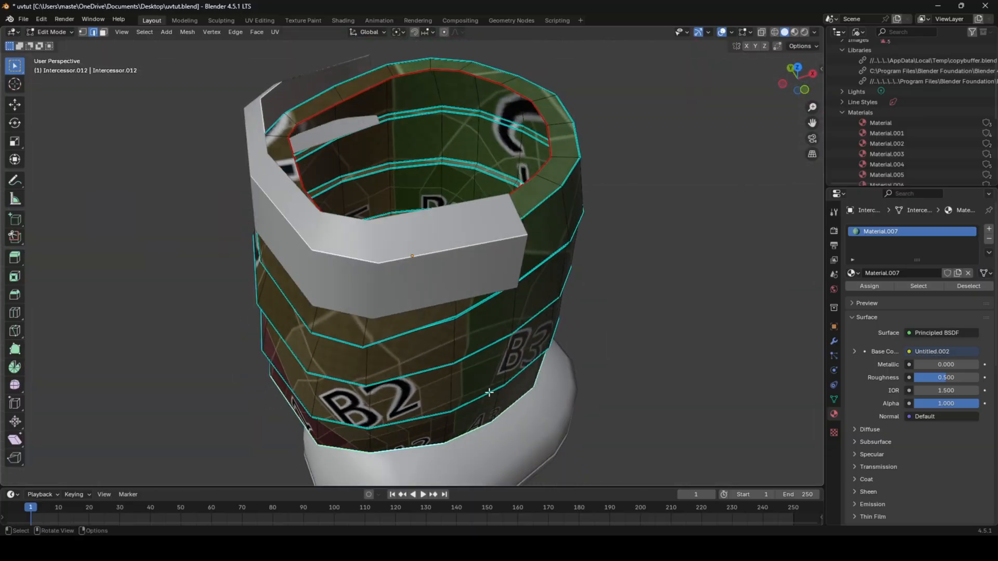
{"action": "left_click", "coordinate": [539, 209], "text": "alt+shift"}
{"action": "right_click", "coordinate": [600, 263]}
{"action": "left_click", "coordinate": [600, 263]}
{"action": "key", "text": "u"}
{"action": "key", "text": "u"}
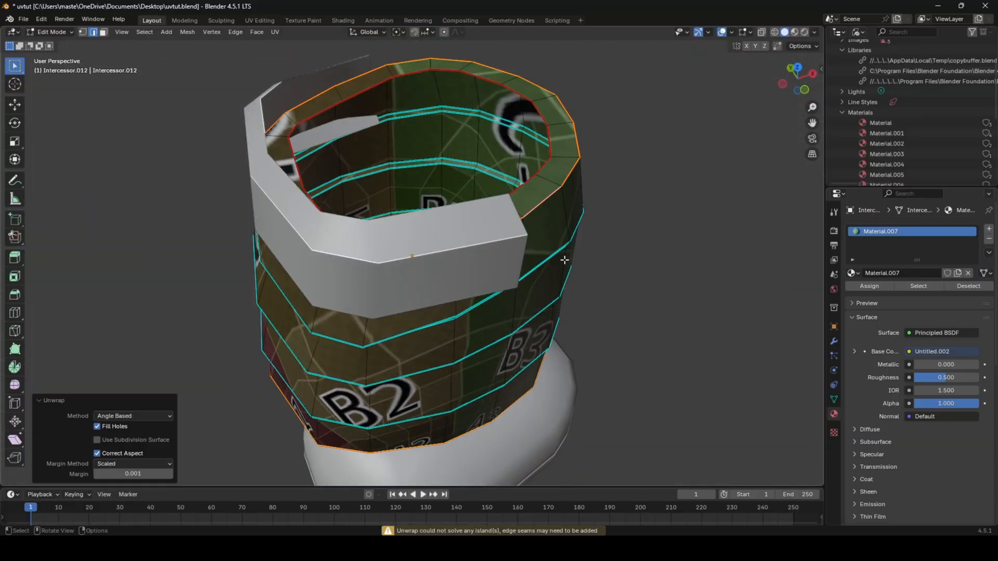
{"action": "key", "text": "a"}
{"action": "key", "text": "u"}
{"action": "key", "text": "u"}
- Mark a vertical edge line down the banded piece as a seam and unwrap all faces
{"action": "middle_click_drag", "start_coordinate": [557, 277], "coordinate": [376, 300]}
{"action": "left_click", "coordinate": [480, 270]}
{"action": "scroll", "coordinate": [494, 278], "scroll_direction": "down", "scroll_amount": 4}
{"action": "scroll", "coordinate": [377, 299], "scroll_direction": "up", "scroll_amount": 3}
{"action": "right_click", "coordinate": [461, 279]}
{"action": "left_click", "coordinate": [462, 279]}
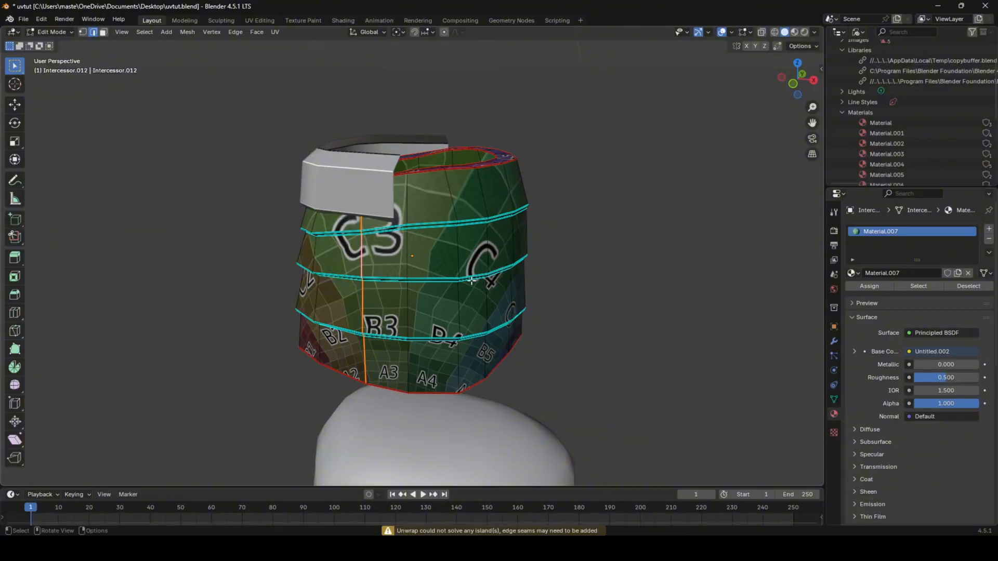
{"action": "key", "text": "a"}
{"action": "key", "text": "u"}
{"action": "key", "text": "u"}
- Mark the horizontal edge loops between the bands as seams, unwrap all faces and check the checker texture
{"action": "left_click", "coordinate": [430, 231]}
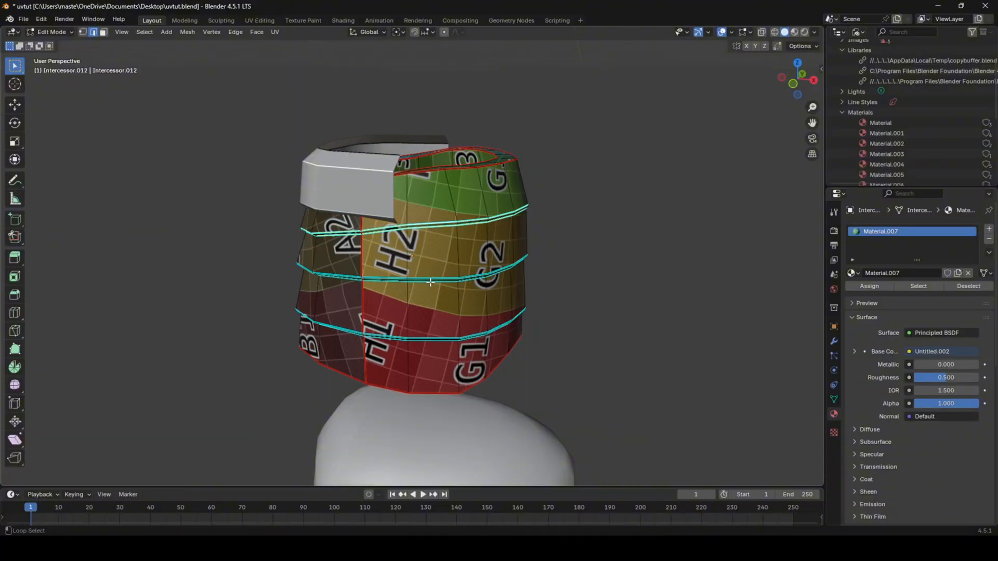
{"action": "key", "text": "a"}
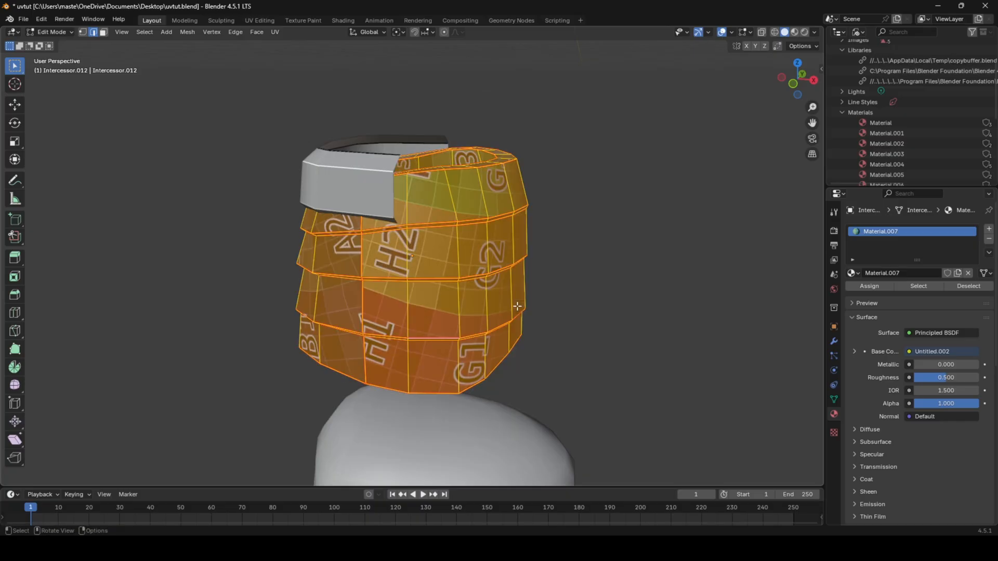
{"action": "key", "text": "u"}
{"action": "key", "text": "u"}
{"action": "key", "text": "Tab"}
{"action": "middle_click_drag", "start_coordinate": [517, 307], "coordinate": [570, 310]}
{"action": "scroll", "coordinate": [481, 296], "scroll_direction": "up", "scroll_amount": 2}
{"action": "key", "text": "Tab"}
{"action": "left_click", "coordinate": [502, 281]}
{"action": "middle_click_drag", "start_coordinate": [502, 281], "coordinate": [541, 289]}
{"action": "key", "text": "Tab"}
{"action": "scroll", "coordinate": [420, 270], "scroll_direction": "down", "scroll_amount": 8}
{"action": "key", "text": "g"}
{"action": "key", "text": "z"}
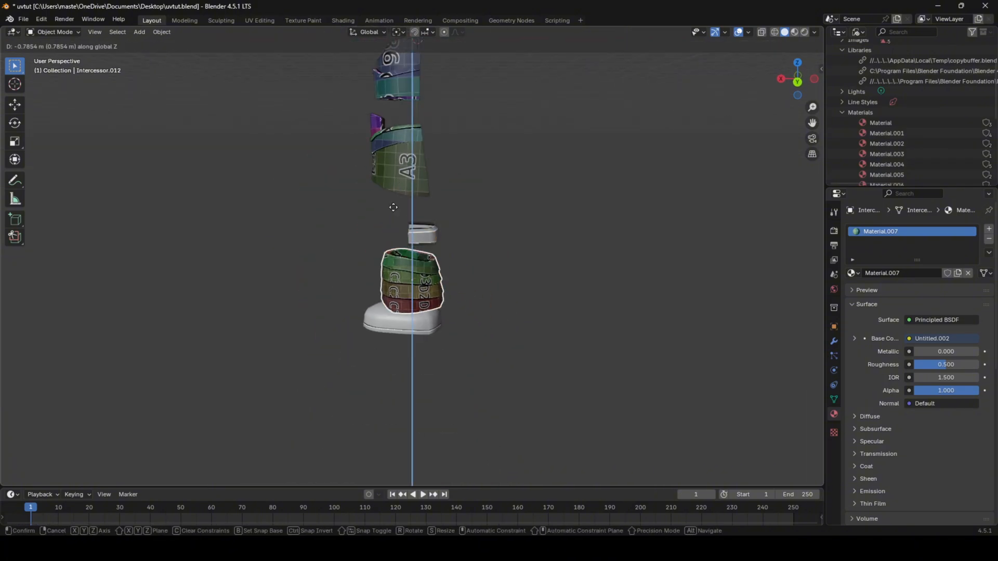
{"action": "right_click", "coordinate": [401, 185]}
- Try lowering the shin armour along Z over the banded piece, and undo the moves
{"action": "left_click", "coordinate": [410, 160]}
{"action": "key", "text": "g"}
{"action": "key", "text": "z"}
{"action": "left_click", "coordinate": [412, 234]}
{"action": "scroll", "coordinate": [427, 272], "scroll_direction": "up", "scroll_amount": 3}
{"action": "scroll", "coordinate": [427, 276], "scroll_direction": "up", "scroll_amount": 1}
{"action": "key", "text": "g"}
{"action": "key", "text": "z"}
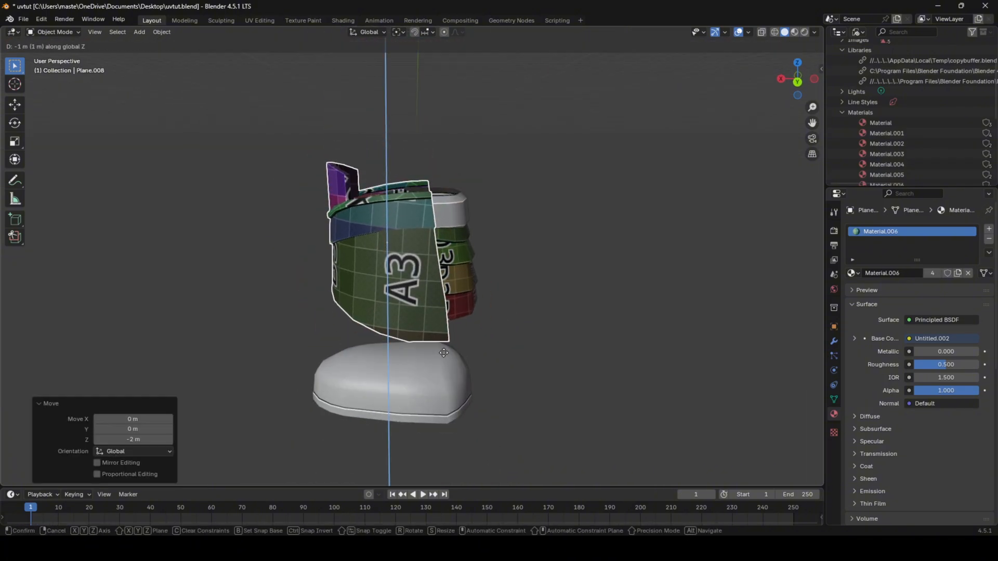
{"action": "left_click", "coordinate": [445, 325]}
{"action": "key", "text": "ctrl+z"}
{"action": "key", "text": "ctrl+z"}
- Mark another vertical edge line down the banded piece as a seam and unwrap all faces
{"action": "left_click", "coordinate": [423, 265]}
{"action": "key", "text": "Tab"}
{"action": "left_click", "coordinate": [399, 248], "text": "alt"}
{"action": "right_click", "coordinate": [482, 285]}
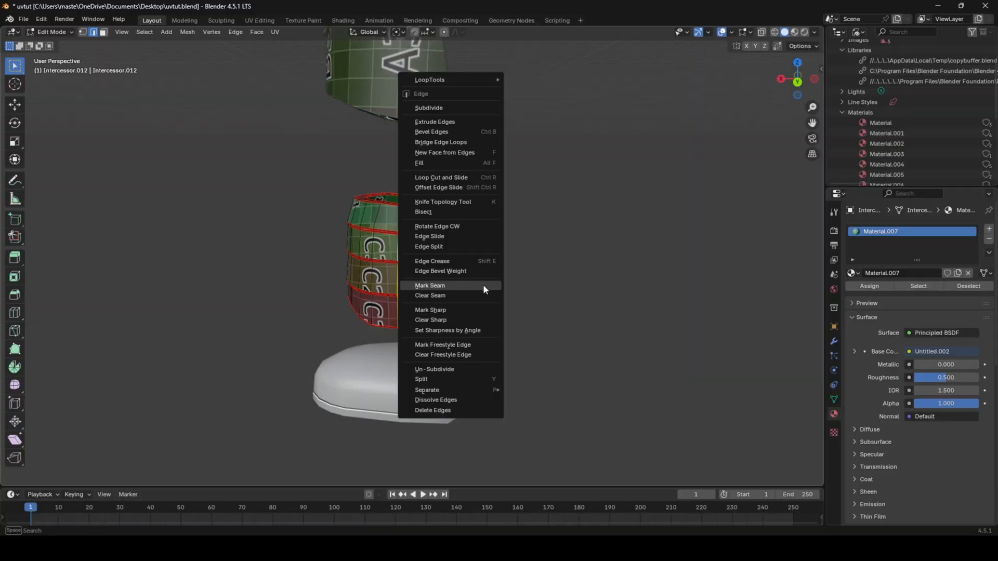
{"action": "left_click", "coordinate": [483, 285]}
{"action": "key", "text": "a"}
{"action": "key", "text": "u"}
{"action": "left_click", "coordinate": [490, 285]}
{"action": "middle_click_drag", "start_coordinate": [491, 285], "coordinate": [519, 308]}
{"action": "left_click", "coordinate": [520, 307]}
- Mark the edge line at the banded piece's upper opening as a seam, unwrap all faces and check the checker texture
{"action": "middle_click_drag", "start_coordinate": [396, 227], "coordinate": [398, 237]}
{"action": "left_click", "coordinate": [399, 213], "text": "alt"}
{"action": "right_click", "coordinate": [485, 239]}
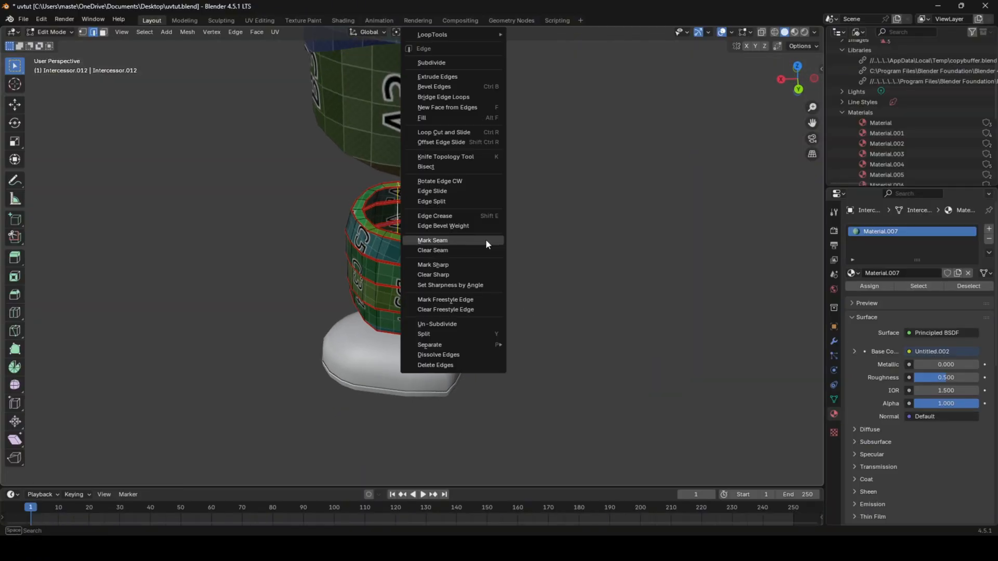
{"action": "left_click", "coordinate": [486, 240]}
{"action": "right_click", "coordinate": [477, 235]}
{"action": "left_click", "coordinate": [469, 244]}
{"action": "key", "text": "a"}
{"action": "key", "text": "u"}
{"action": "left_click", "coordinate": [469, 244]}
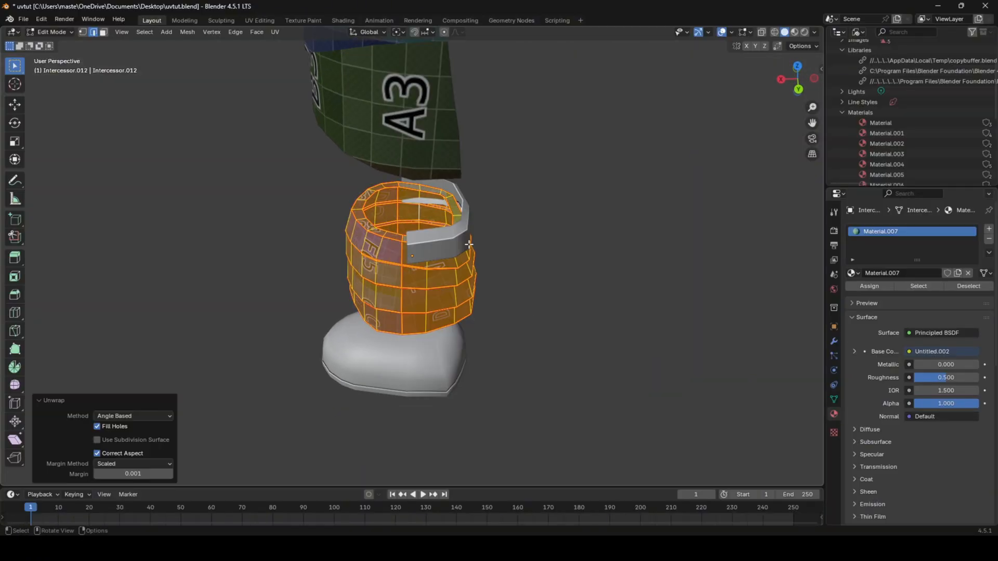
{"action": "key", "text": "Tab"}
{"action": "middle_click_drag", "start_coordinate": [470, 243], "coordinate": [345, 233]}
{"action": "scroll", "coordinate": [345, 233], "scroll_direction": "up", "scroll_amount": 4}
{"action": "middle_click_drag", "start_coordinate": [285, 180], "coordinate": [410, 180]}
{"action": "scroll", "coordinate": [410, 180], "scroll_direction": "down", "scroll_amount": 4}
{"action": "scroll", "coordinate": [411, 181], "scroll_direction": "down", "scroll_amount": 2}
- Assign Material.007 to the strap around the banded piece, unwrap all its faces and check the checker texture
{"action": "left_click", "coordinate": [428, 248]}
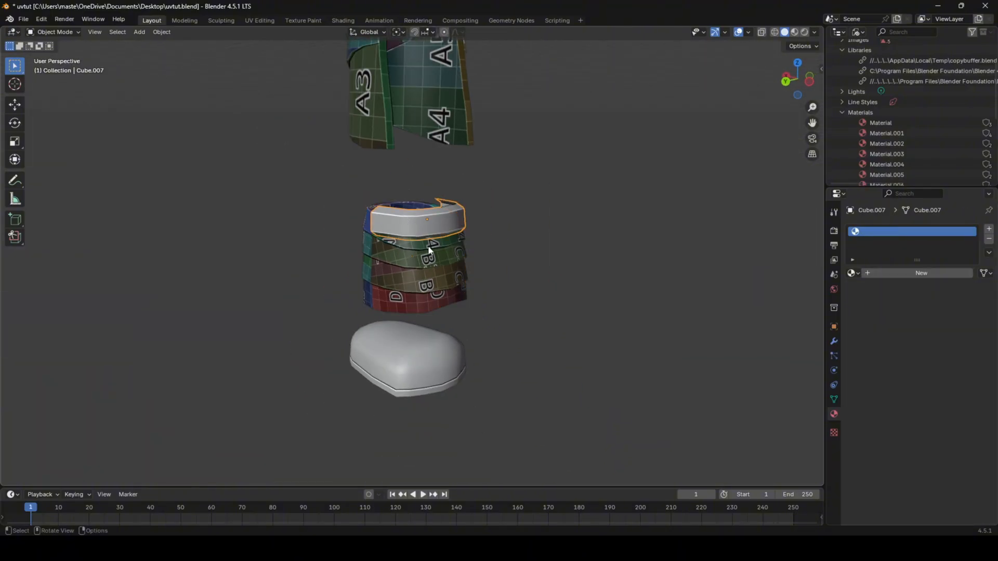
{"action": "left_click", "coordinate": [852, 273]}
{"action": "left_click", "coordinate": [884, 362]}
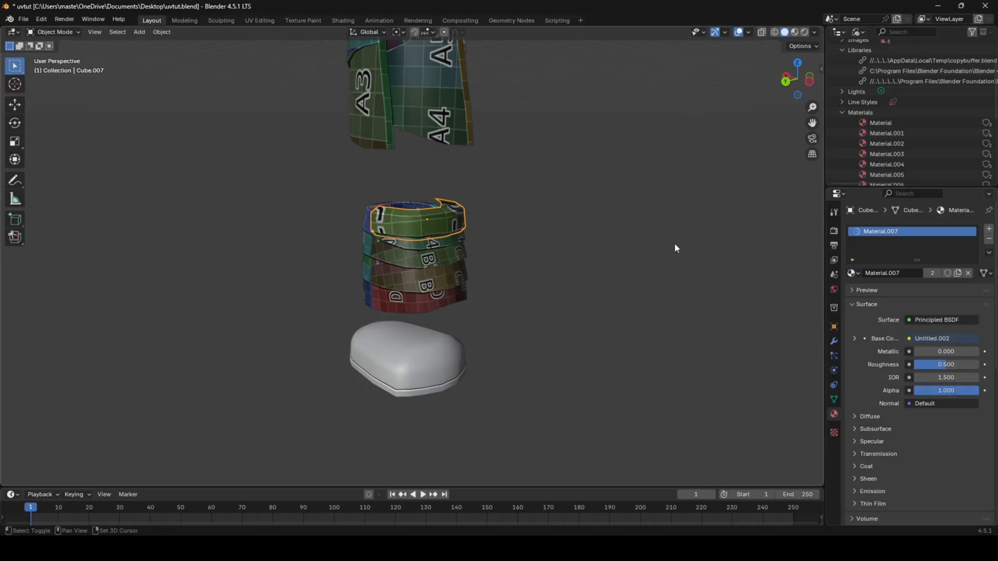
{"action": "scroll", "coordinate": [595, 292], "scroll_direction": "up", "scroll_amount": 4}
{"action": "key", "text": "Tab"}
{"action": "key", "text": "u"}
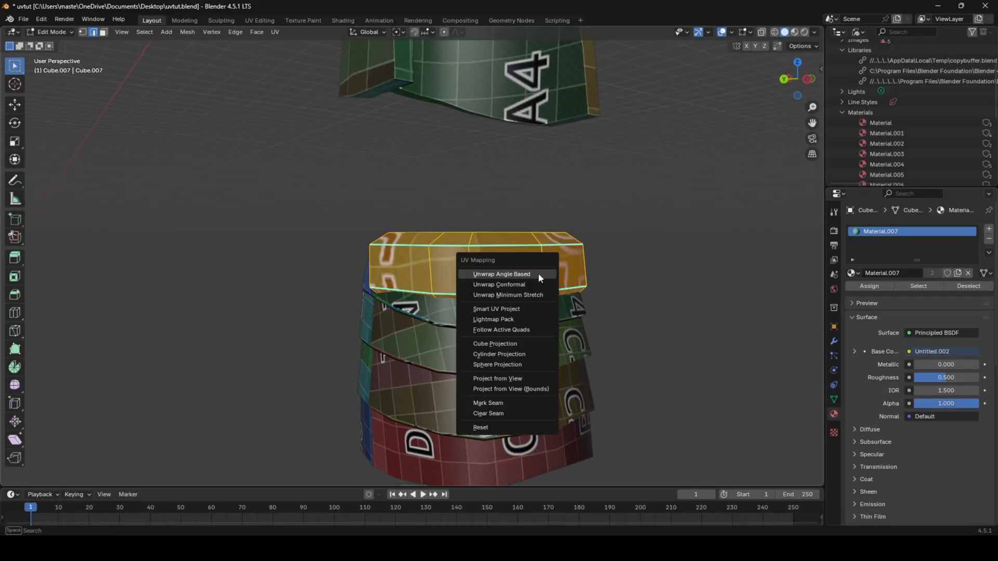
{"action": "left_click", "coordinate": [538, 271]}
{"action": "middle_click_drag", "start_coordinate": [538, 271], "coordinate": [424, 276]}
{"action": "key", "text": "Tab"}
{"action": "key", "text": "Tab"}
{"action": "scroll", "coordinate": [447, 274], "scroll_direction": "up", "scroll_amount": 4}
{"action": "key", "text": "Tab"}
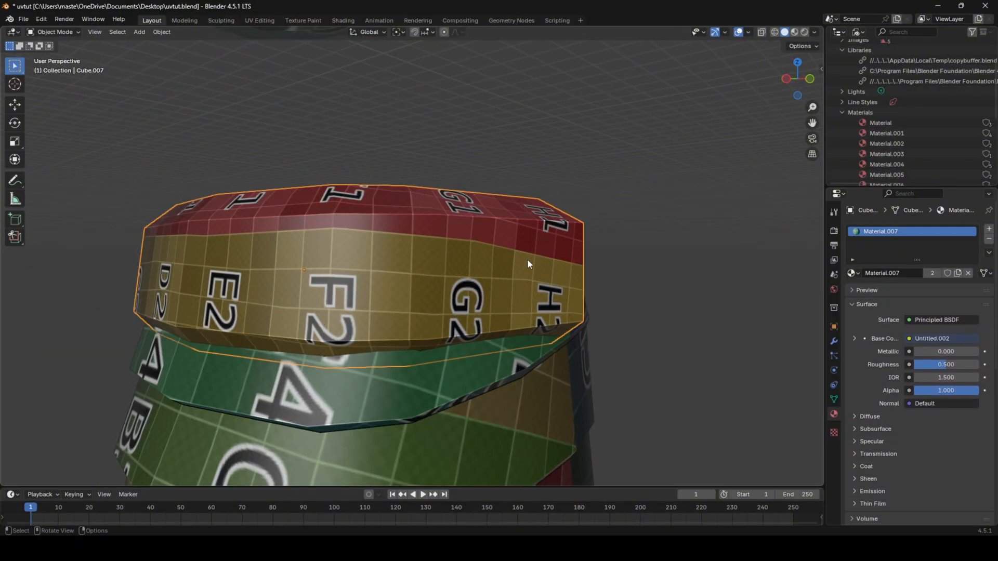
- Try unwrapping the strap with its upper and lower edge loops selected, and undo the unwrap
{"action": "scroll", "coordinate": [494, 259], "scroll_direction": "down", "scroll_amount": 4}
{"action": "key", "text": "Tab"}
{"action": "left_click", "coordinate": [454, 241], "text": "alt"}
{"action": "left_click", "coordinate": [457, 288], "text": "alt+shift"}
{"action": "key", "text": "a"}
{"action": "key", "text": "u"}
{"action": "left_click", "coordinate": [537, 295]}
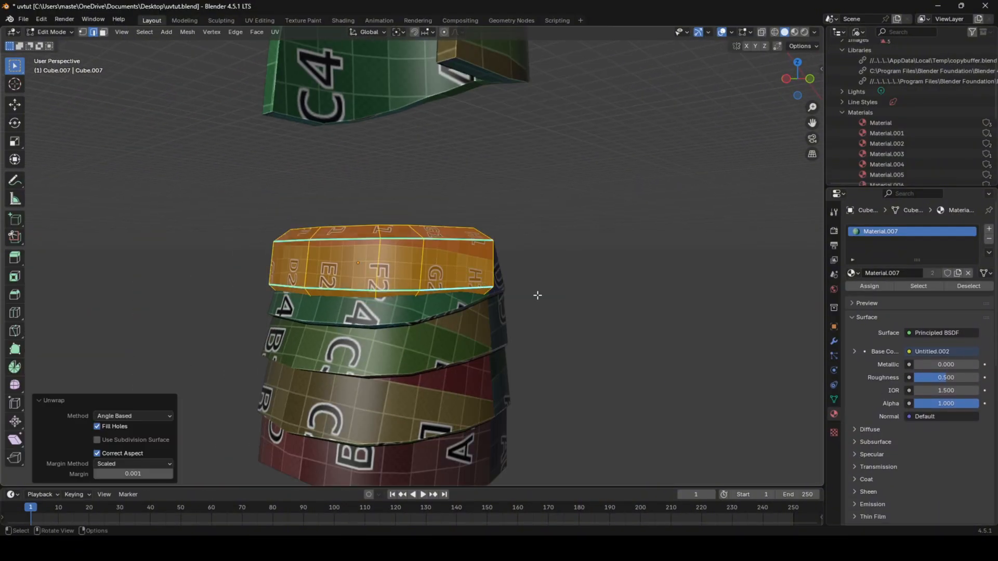
{"action": "key", "text": "ctrl+z"}
- Mark the strap's upper and lower outer edge loops as seams and unwrap all its faces
{"action": "left_click", "coordinate": [459, 249]}
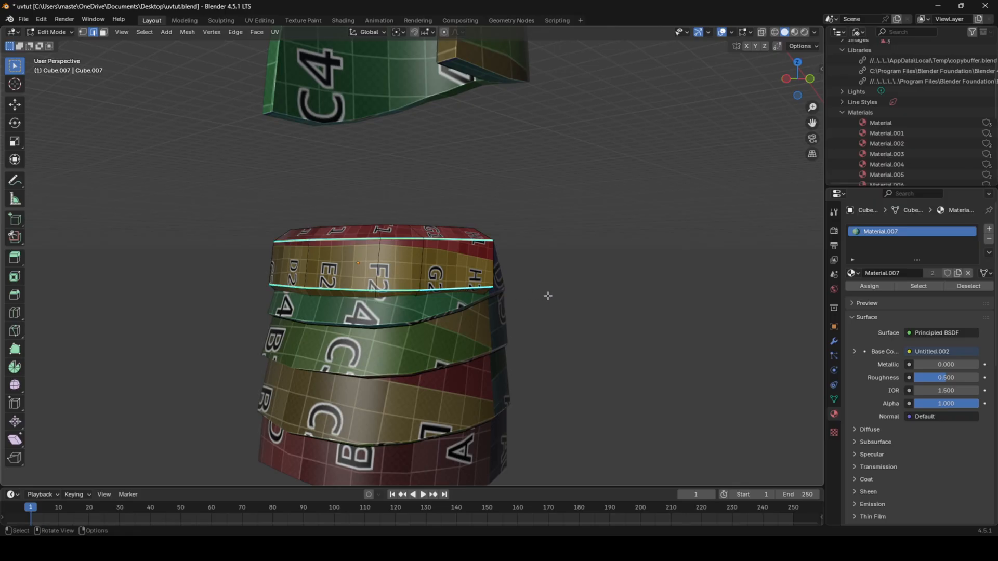
{"action": "right_click", "coordinate": [548, 296]}
{"action": "left_click", "coordinate": [541, 286]}
{"action": "key", "text": "a"}
{"action": "key", "text": "u"}
{"action": "left_click", "coordinate": [540, 284]}
{"action": "key", "text": "Tab"}
{"action": "middle_click_drag", "start_coordinate": [447, 297], "coordinate": [592, 286]}
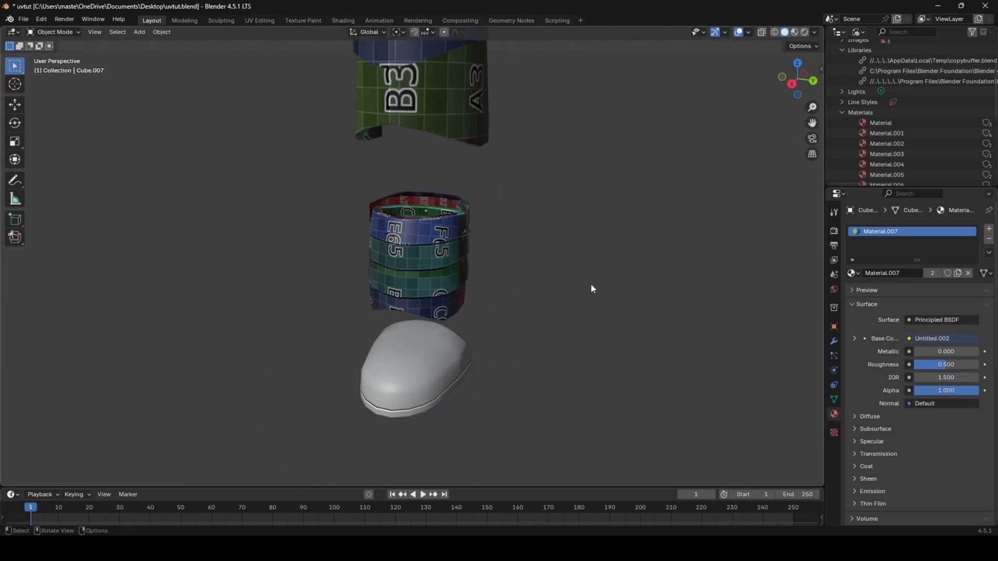
- Frame the boot and assign Material.007 to it
{"action": "left_click", "coordinate": [450, 356]}
{"action": "key", "text": "KP_Decimal"}
{"action": "left_click", "coordinate": [853, 273]}
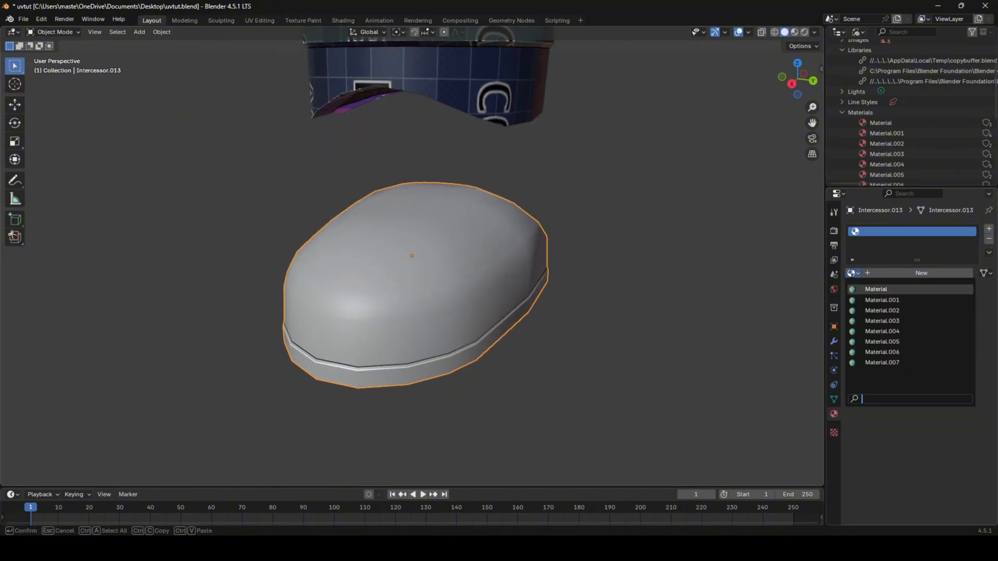
{"action": "left_click", "coordinate": [874, 366]}
- Mark the edge loop around the boot's sole as a seam and unwrap all faces
{"action": "middle_click_drag", "start_coordinate": [535, 268], "coordinate": [581, 216]}
{"action": "key", "text": "Tab"}
{"action": "left_click", "coordinate": [457, 240]}
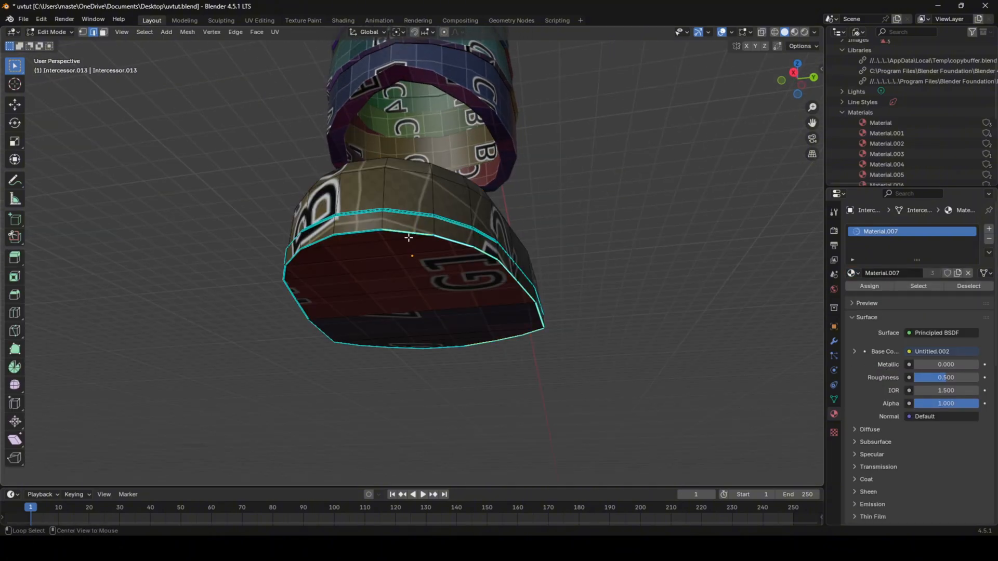
{"action": "middle_click_drag", "start_coordinate": [476, 272], "coordinate": [473, 346]}
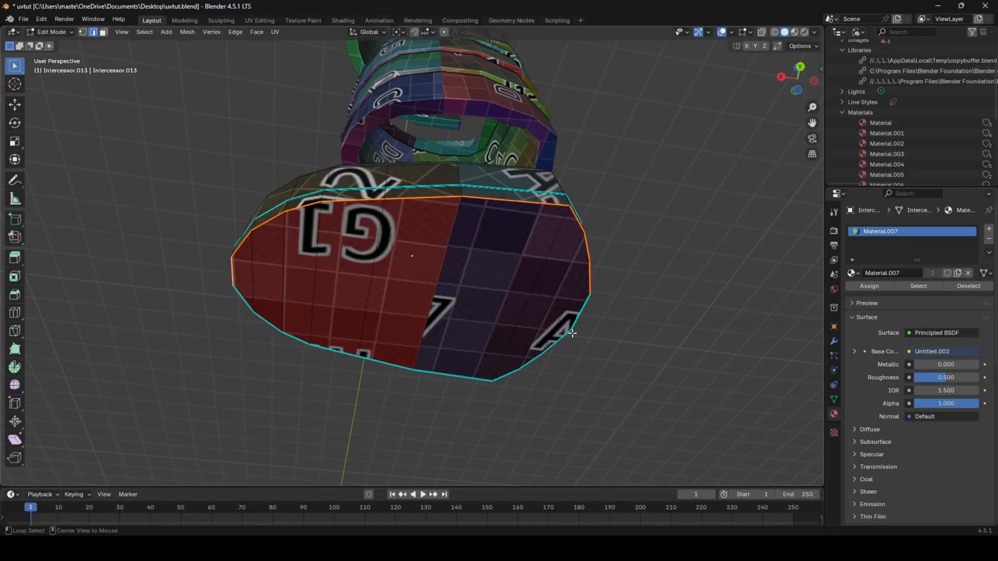
{"action": "right_click", "coordinate": [508, 366]}
{"action": "left_click", "coordinate": [510, 369]}
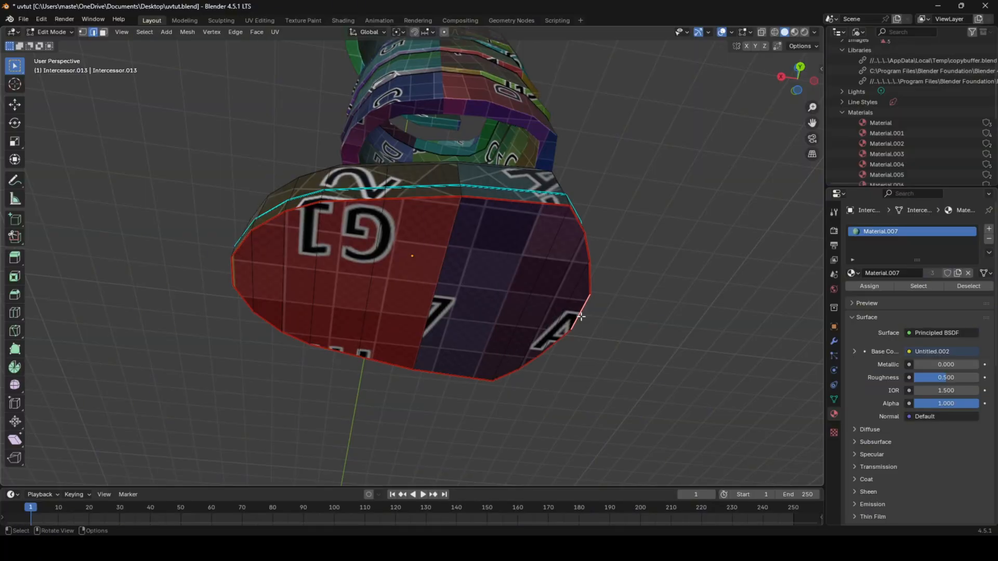
{"action": "key", "text": "a"}
{"action": "key", "text": "u"}
{"action": "left_click", "coordinate": [578, 312]}
{"action": "key", "text": "Tab"}
- Mark the edge loop around the boot's upper surface as a seam, unwrap all faces and check the checker texture
{"action": "middle_click_drag", "start_coordinate": [574, 304], "coordinate": [586, 367]}
{"action": "key", "text": "Tab"}
{"action": "key", "text": "alt+a"}
{"action": "middle_click_drag", "start_coordinate": [481, 307], "coordinate": [479, 257]}
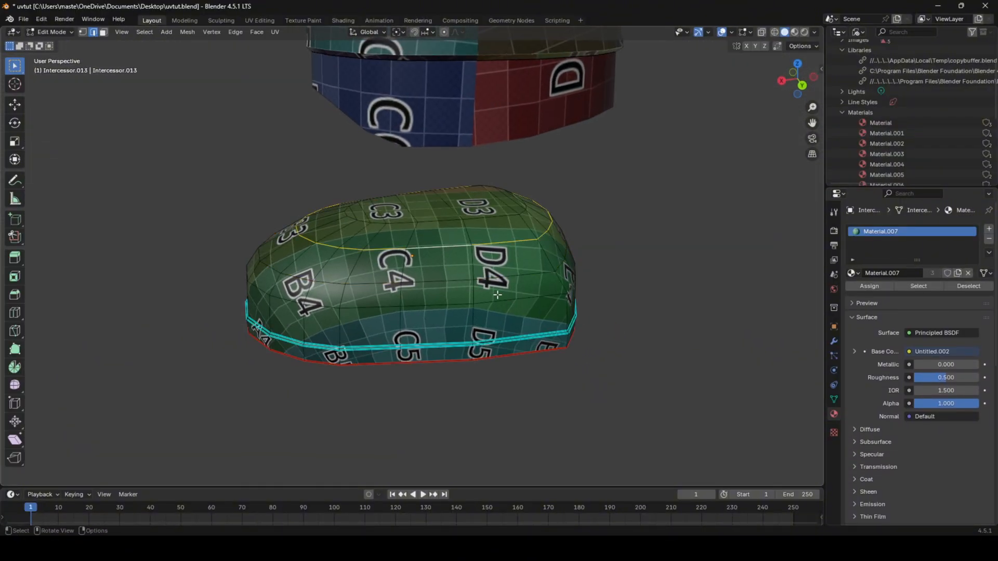
{"action": "middle_click_drag", "start_coordinate": [497, 294], "coordinate": [501, 260]}
{"action": "scroll", "coordinate": [502, 255], "scroll_direction": "down", "scroll_amount": 3}
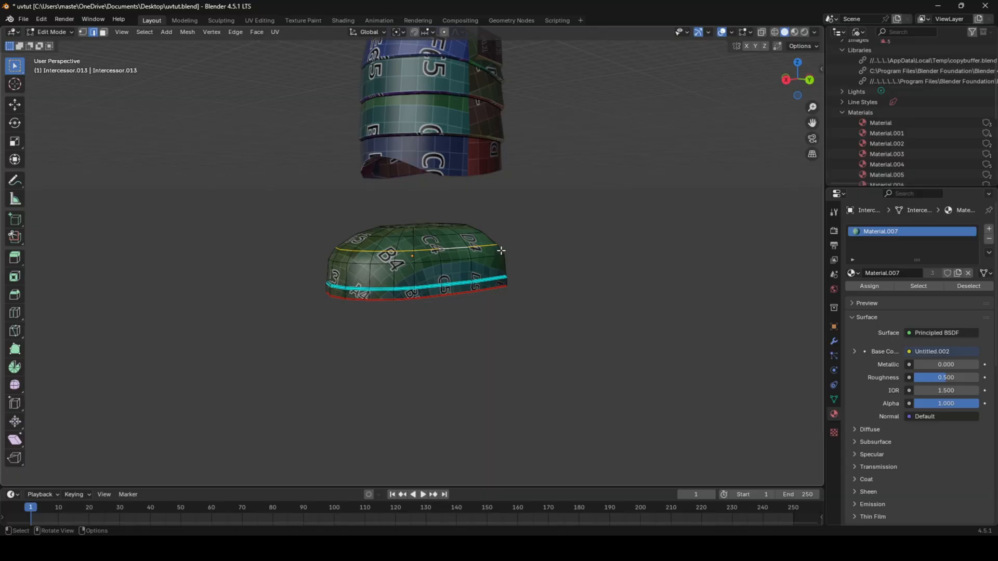
{"action": "right_click", "coordinate": [534, 262]}
{"action": "left_click", "coordinate": [536, 261]}
{"action": "key", "text": "a"}
{"action": "key", "text": "u"}
{"action": "left_click", "coordinate": [537, 262]}
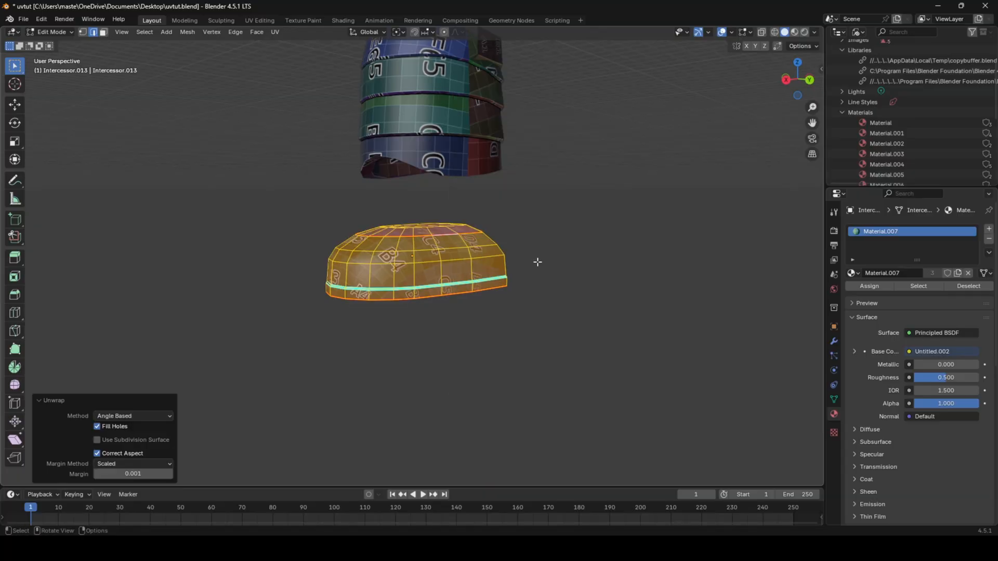
{"action": "key", "text": "Tab"}
{"action": "middle_click_drag", "start_coordinate": [537, 262], "coordinate": [537, 307]}
{"action": "scroll", "coordinate": [420, 266], "scroll_direction": "up", "scroll_amount": 3}
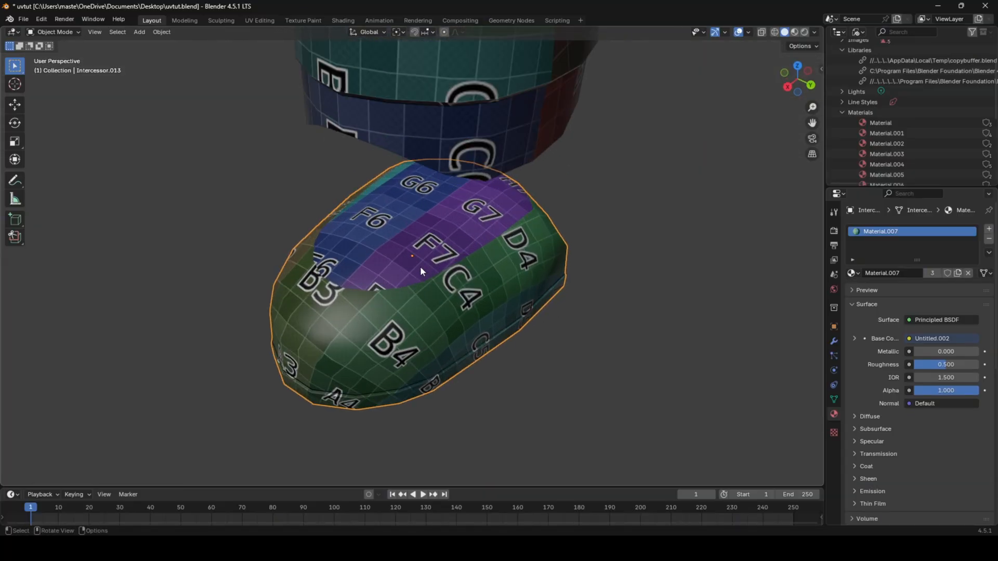
- Mark an edge line down the boot's side near the heel as a seam and unwrap all faces
{"action": "middle_click_drag", "start_coordinate": [421, 270], "coordinate": [438, 319]}
{"action": "key", "text": "Tab"}
{"action": "key", "text": "alt+a"}
{"action": "left_click", "coordinate": [467, 255], "text": "alt"}
{"action": "key", "text": "a"}
{"action": "key", "text": "u"}
{"action": "left_click", "coordinate": [545, 191]}
{"action": "key", "text": "Tab"}
{"action": "middle_click_drag", "start_coordinate": [510, 322], "coordinate": [332, 251]}
{"action": "middle_click_drag", "start_coordinate": [166, 310], "coordinate": [265, 245]}
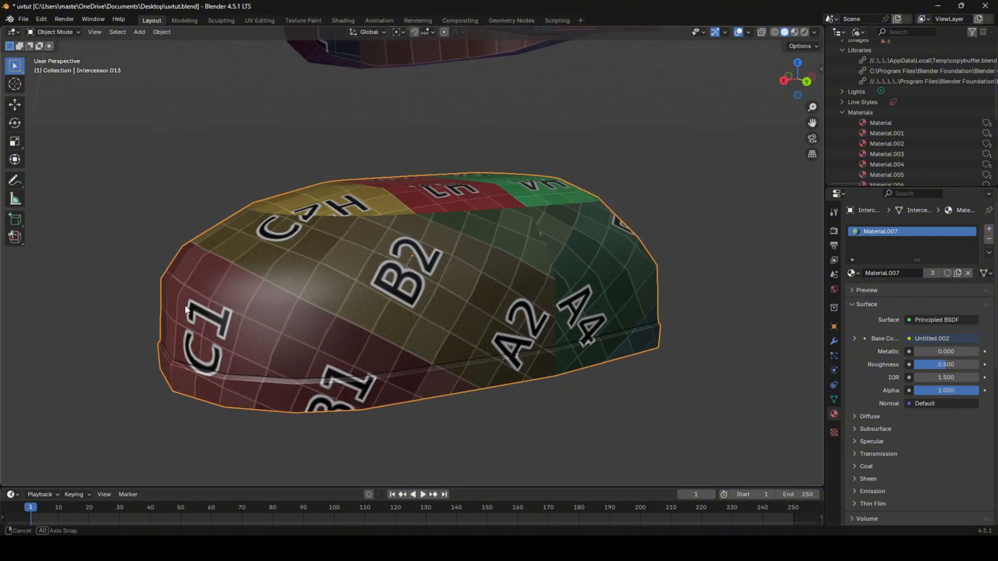
- Examine the checker texture on the boot and the banded leg piece from several angles
{"action": "scroll", "coordinate": [291, 270], "scroll_direction": "down", "scroll_amount": 6}
{"action": "middle_click_drag", "start_coordinate": [318, 289], "coordinate": [429, 285]}
{"action": "scroll", "coordinate": [411, 240], "scroll_direction": "up", "scroll_amount": 8}
{"action": "middle_click_drag", "start_coordinate": [410, 240], "coordinate": [436, 394], "text": "shift"}
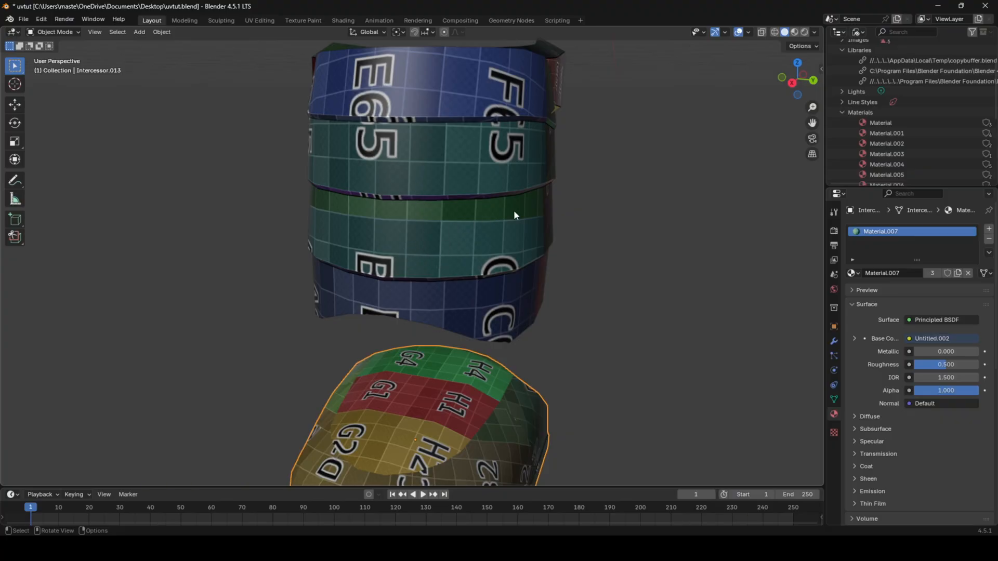
{"action": "scroll", "coordinate": [456, 229], "scroll_direction": "down", "scroll_amount": 4}
{"action": "middle_click_drag", "start_coordinate": [457, 228], "coordinate": [385, 321]}
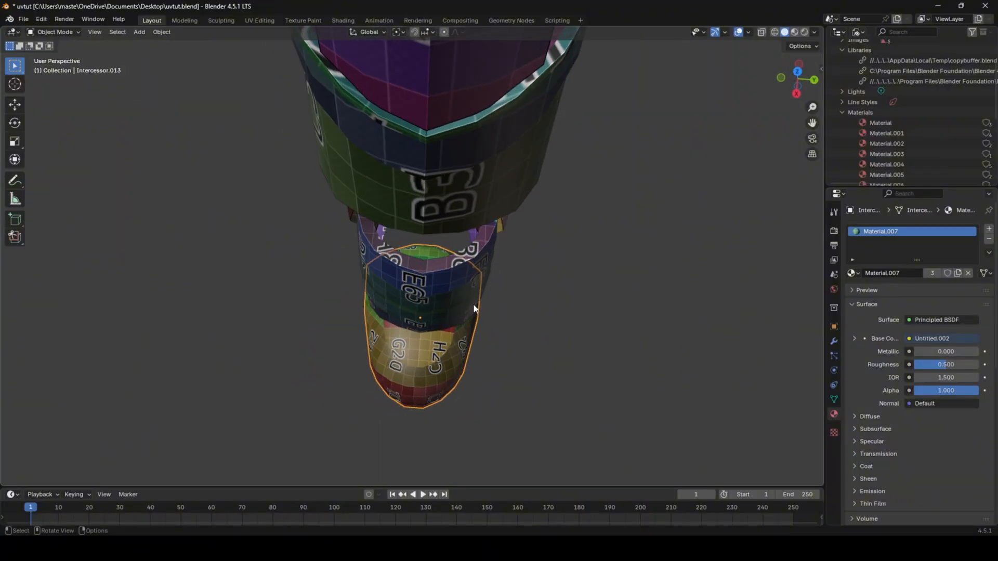
{"action": "middle_click_drag", "start_coordinate": [343, 288], "coordinate": [390, 412]}
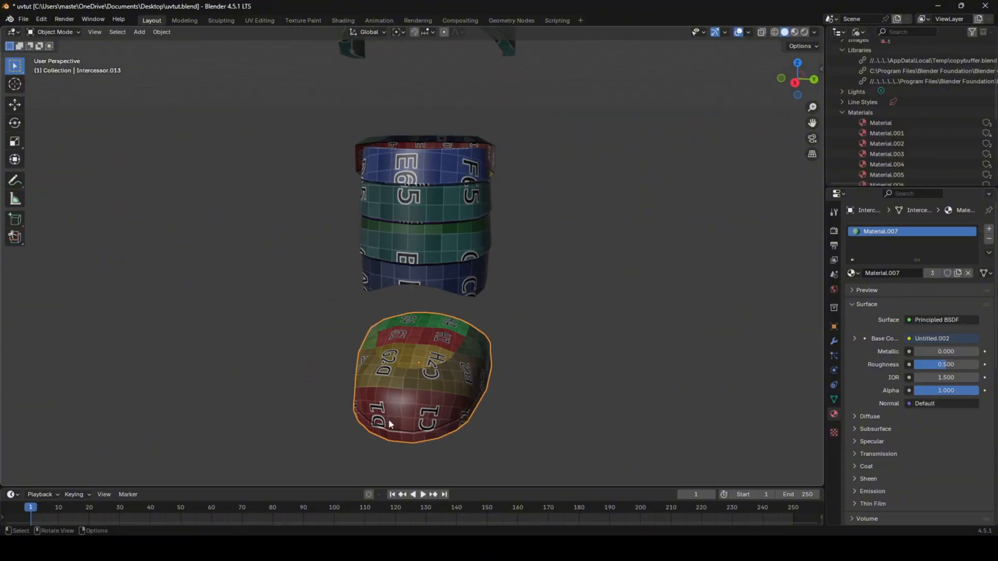
{"action": "scroll", "coordinate": [431, 296], "scroll_direction": "down", "scroll_amount": 4}
{"action": "scroll", "coordinate": [317, 311], "scroll_direction": "down", "scroll_amount": 5}
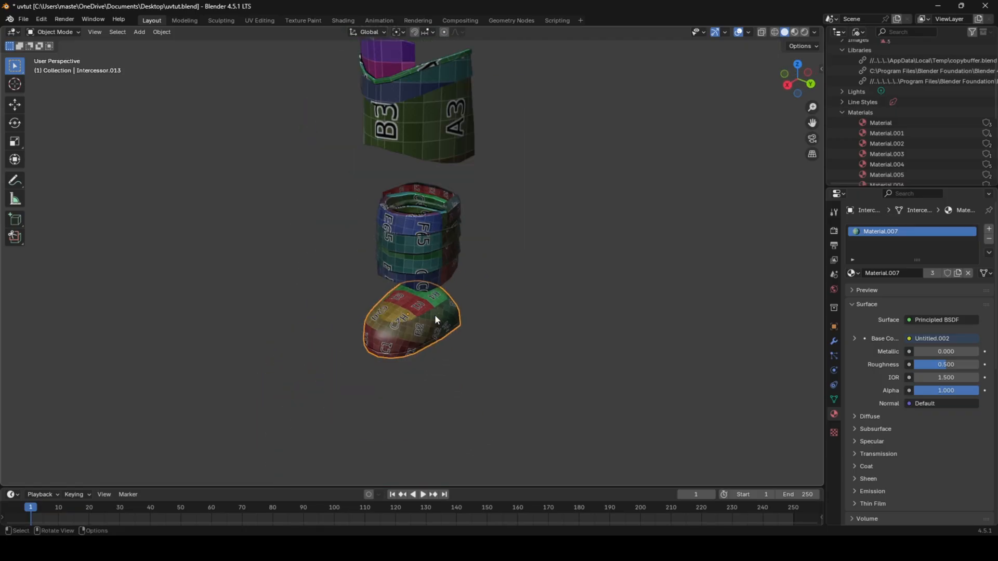
- Unwrap the banded piece, strap and boot together, and set the viewport to solid shading
{"action": "scroll", "coordinate": [453, 299], "scroll_direction": "up", "scroll_amount": 3}
{"action": "key", "text": "Tab"}
{"action": "key", "text": "u"}
{"action": "left_click", "coordinate": [473, 259]}
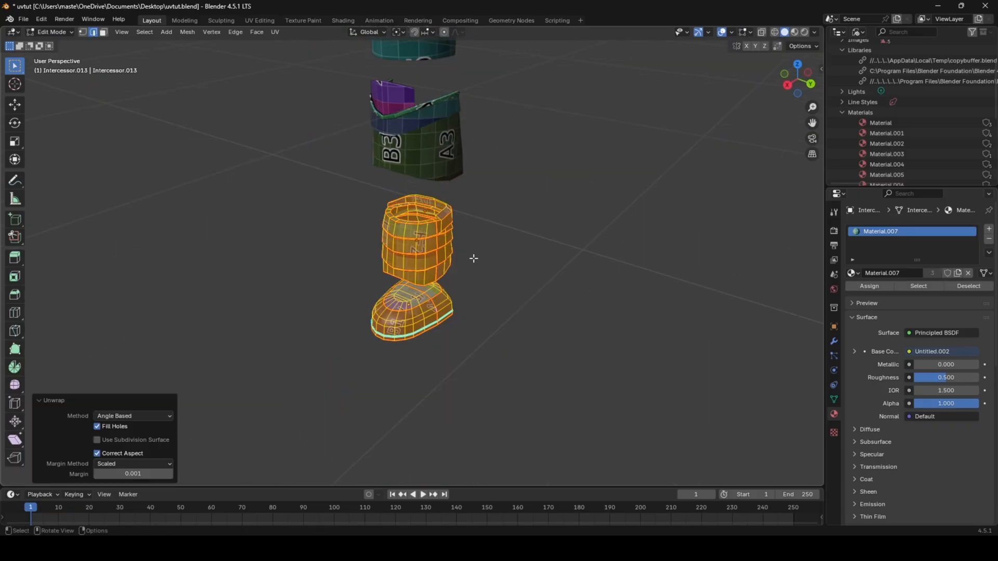
{"action": "key", "text": "Tab"}
{"action": "middle_click_drag", "start_coordinate": [473, 259], "coordinate": [509, 295]}
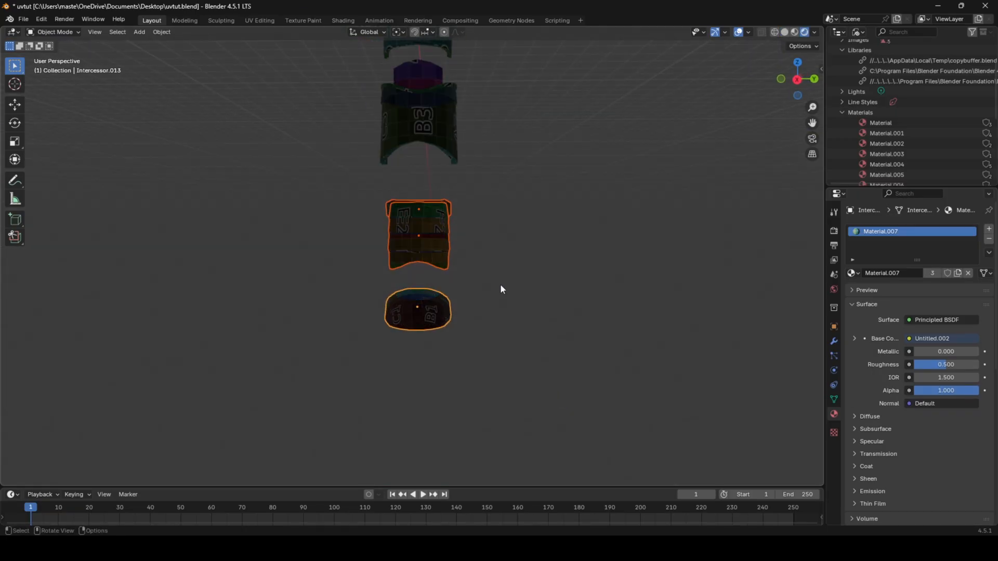
{"action": "left_click", "coordinate": [785, 32]}
- Move the banded piece, strap and boot up along Z by 3 m and by another 2 m
{"action": "scroll", "coordinate": [619, 229], "scroll_direction": "down", "scroll_amount": 1}
{"action": "middle_click_drag", "start_coordinate": [612, 229], "coordinate": [612, 268], "text": "shift"}
{"action": "key", "text": "g"}
{"action": "key", "text": "z"}
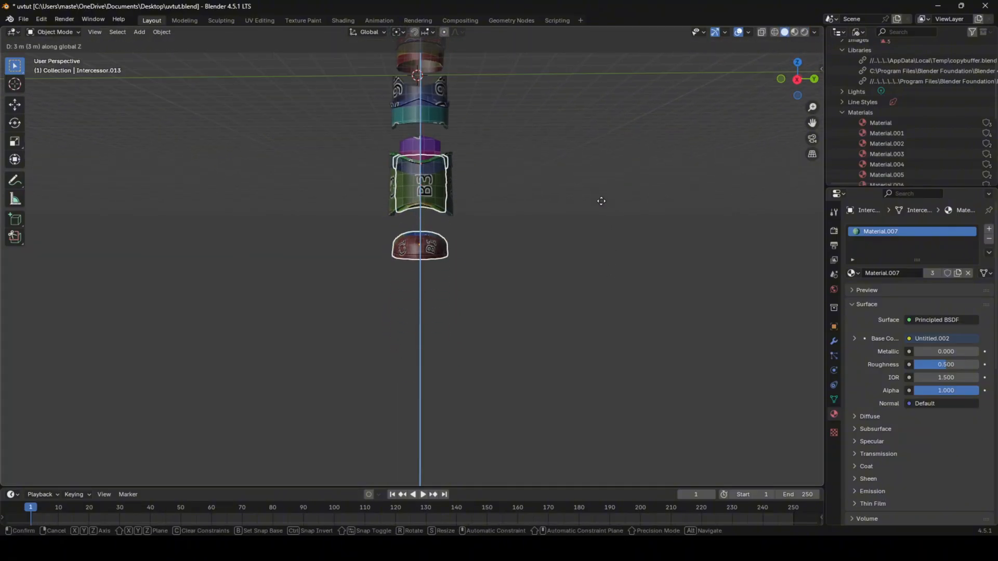
{"action": "left_click", "coordinate": [601, 201]}
{"action": "middle_click_drag", "start_coordinate": [595, 198], "coordinate": [598, 259], "text": "shift"}
{"action": "key", "text": "g"}
{"action": "key", "text": "z"}
{"action": "left_click", "coordinate": [579, 223]}
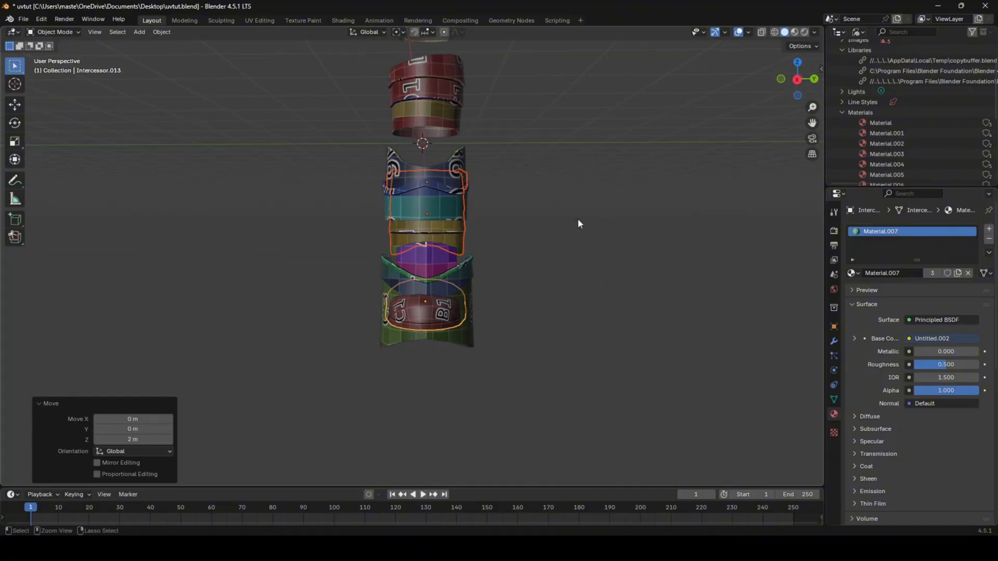
- Switch to the UV Editing workspace, use face selection and scale all the UV islands down to about 0.89
{"action": "scroll", "coordinate": [458, 156], "scroll_direction": "up", "scroll_amount": 5}
{"action": "left_click", "coordinate": [260, 20]}
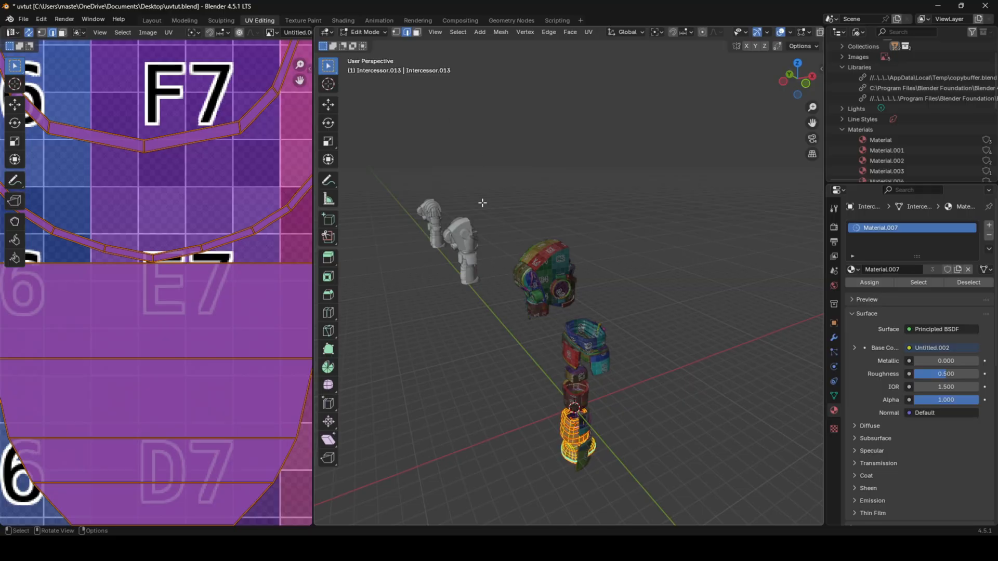
{"action": "key", "text": "KP_Decimal"}
{"action": "key", "text": "3"}
{"action": "middle_click_drag", "start_coordinate": [485, 201], "coordinate": [333, 190]}
{"action": "scroll", "coordinate": [430, 199], "scroll_direction": "down", "scroll_amount": 3}
{"action": "middle_click_drag", "start_coordinate": [430, 199], "coordinate": [434, 199]}
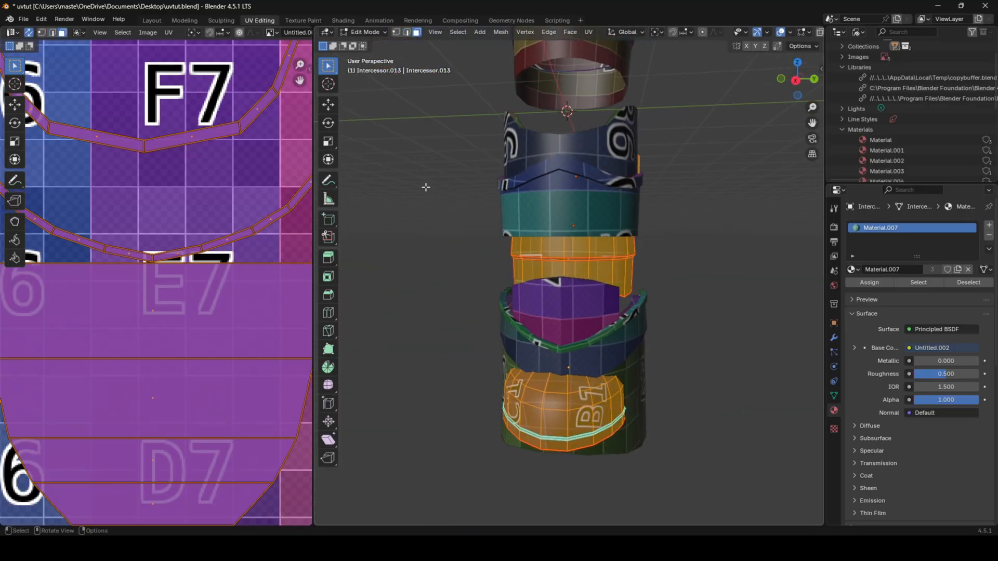
{"action": "scroll", "coordinate": [240, 138], "scroll_direction": "down", "scroll_amount": 8}
{"action": "key", "text": "Home"}
{"action": "key", "text": "s"}
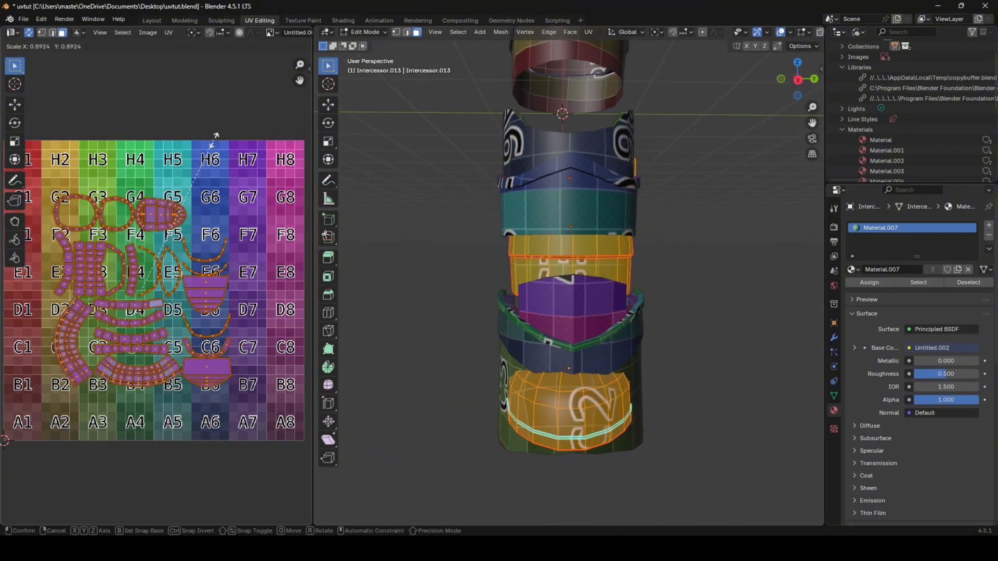
{"action": "left_click", "coordinate": [213, 139]}
- Rescale the UV islands twice more, checking the checker size on the model in Object Mode
{"action": "key", "text": "Tab"}
{"action": "key", "text": "Tab"}
{"action": "key", "text": "s"}
{"action": "left_click", "coordinate": [233, 122]}
{"action": "key", "text": "Tab"}
{"action": "key", "text": "Tab"}
{"action": "key", "text": "s"}
{"action": "left_click", "coordinate": [229, 131]}
{"action": "key", "text": "Tab"}
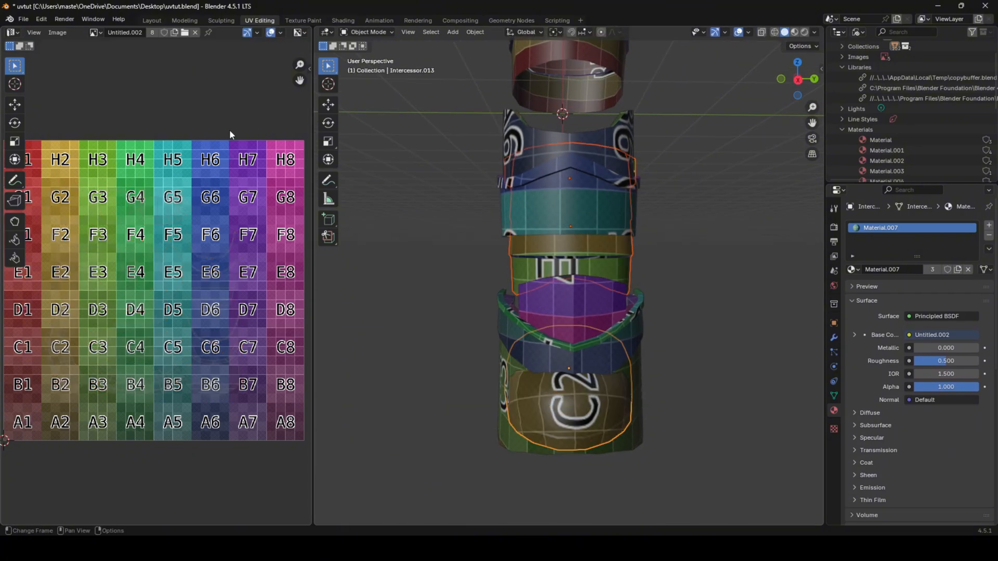
- Move the banded piece, strap and boot down 2 m along Z into the shin armour
{"action": "middle_click_drag", "start_coordinate": [431, 196], "coordinate": [375, 170]}
{"action": "key", "text": "g"}
{"action": "key", "text": "z"}
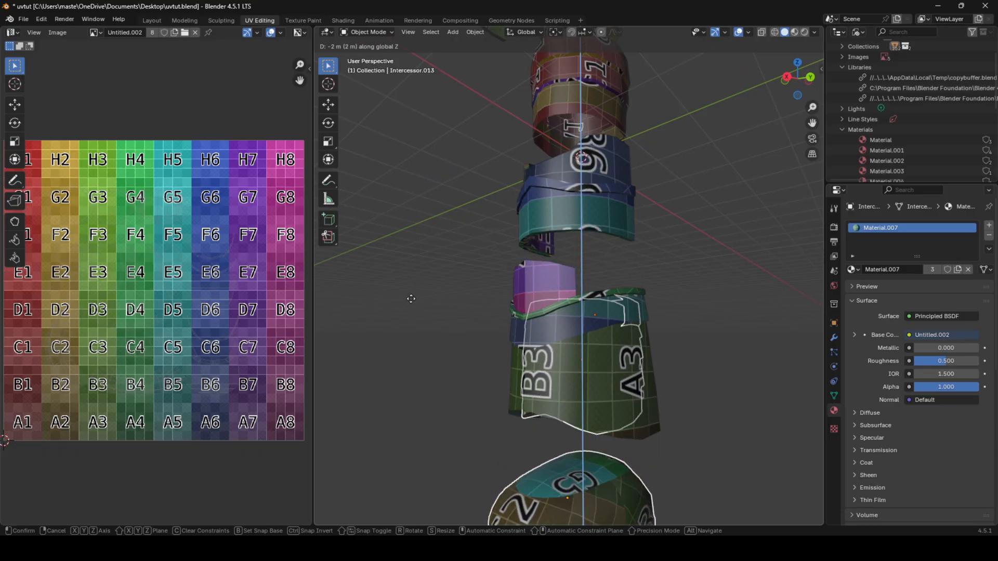
{"action": "left_click", "coordinate": [410, 300]}
- Return to the Layout workspace, select all the leg pieces and move them up 2 m along Z
{"action": "left_click", "coordinate": [151, 20]}
{"action": "scroll", "coordinate": [385, 203], "scroll_direction": "down", "scroll_amount": 8}
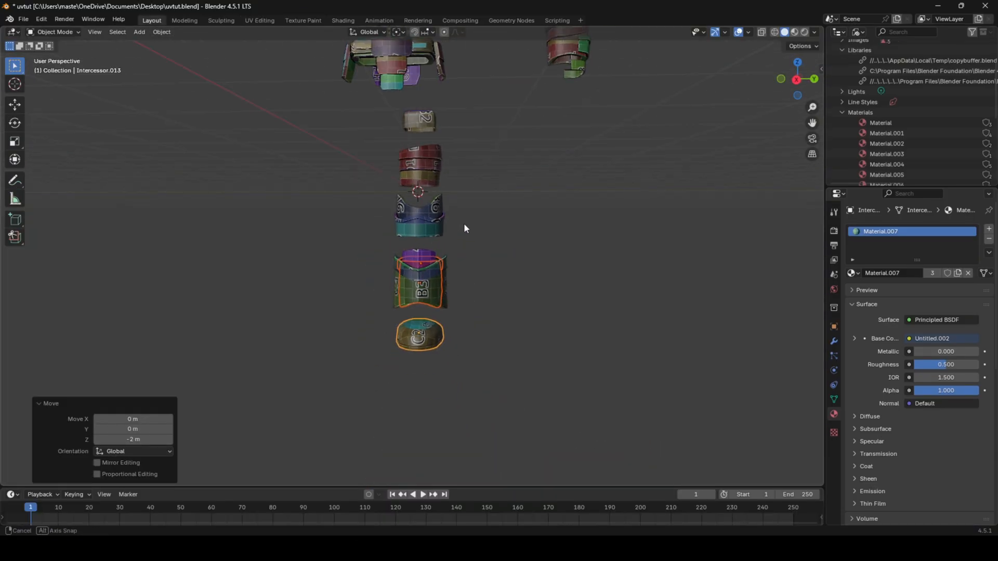
{"action": "middle_click_drag", "start_coordinate": [463, 220], "coordinate": [483, 258], "text": "shift"}
{"action": "left_click_drag", "start_coordinate": [489, 403], "coordinate": [424, 228]}
{"action": "key", "text": "g"}
{"action": "key", "text": "z"}
{"action": "left_click", "coordinate": [438, 214]}
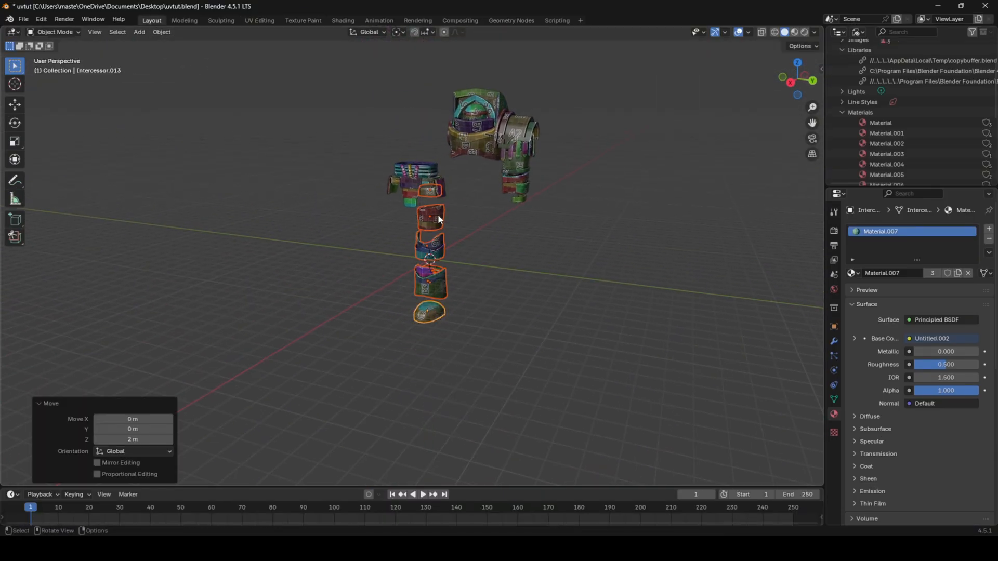
- Move the leg pieces below the thigh up along Z in two passes, closing the upper gaps in the leg
{"action": "middle_click_drag", "start_coordinate": [439, 216], "coordinate": [459, 215]}
{"action": "left_click", "coordinate": [501, 355]}
{"action": "left_click_drag", "start_coordinate": [503, 358], "coordinate": [446, 229]}
{"action": "key", "text": "g"}
{"action": "key", "text": "z"}
{"action": "left_click", "coordinate": [444, 195]}
{"action": "left_click_drag", "start_coordinate": [479, 330], "coordinate": [445, 241]}
{"action": "key", "text": "g"}
{"action": "key", "text": "z"}
{"action": "left_click", "coordinate": [446, 210]}
- Move the shin armour and boot up along Z to the knee, and raise the boot another 1 m into the shin
{"action": "left_click_drag", "start_coordinate": [471, 307], "coordinate": [430, 246]}
{"action": "key", "text": "g"}
{"action": "key", "text": "z"}
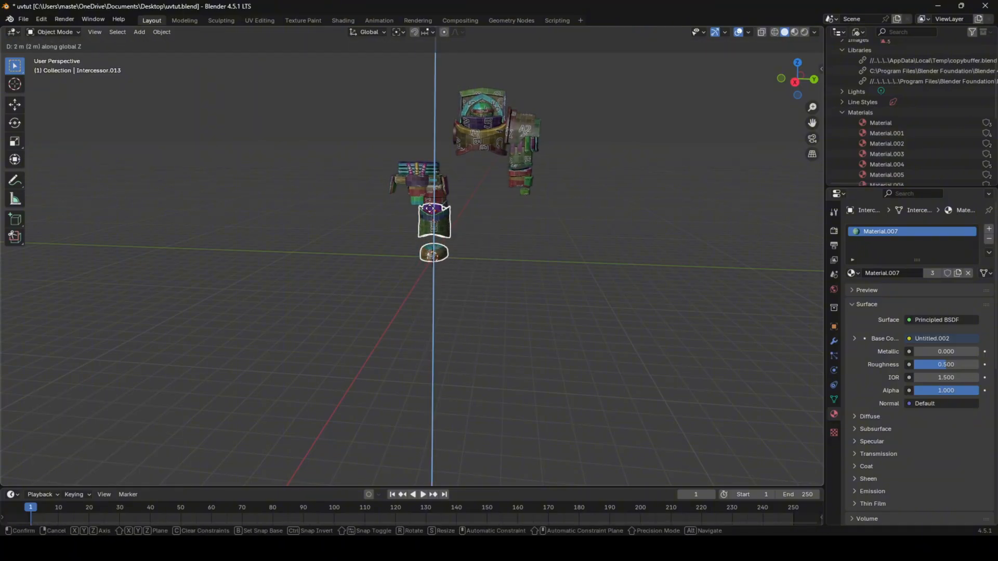
{"action": "left_click", "coordinate": [431, 221]}
{"action": "left_click_drag", "start_coordinate": [441, 288], "coordinate": [432, 263]}
{"action": "key", "text": "g"}
{"action": "key", "text": "z"}
{"action": "left_click", "coordinate": [434, 246]}
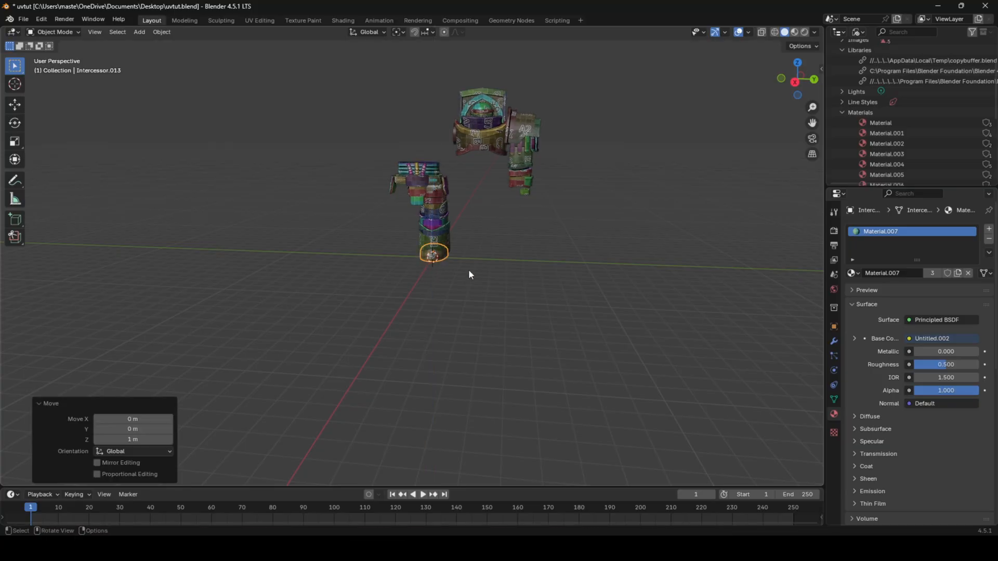
- Move the torso and helmet pieces -4 m along Y and -1 m along Z onto the waist armour
{"action": "left_click", "coordinate": [469, 269]}
{"action": "middle_click_drag", "start_coordinate": [470, 267], "coordinate": [479, 301]}
{"action": "scroll", "coordinate": [539, 345], "scroll_direction": "up", "scroll_amount": 5}
{"action": "scroll", "coordinate": [477, 291], "scroll_direction": "down", "scroll_amount": 1}
{"action": "middle_click_drag", "start_coordinate": [468, 161], "coordinate": [452, 228], "text": "shift"}
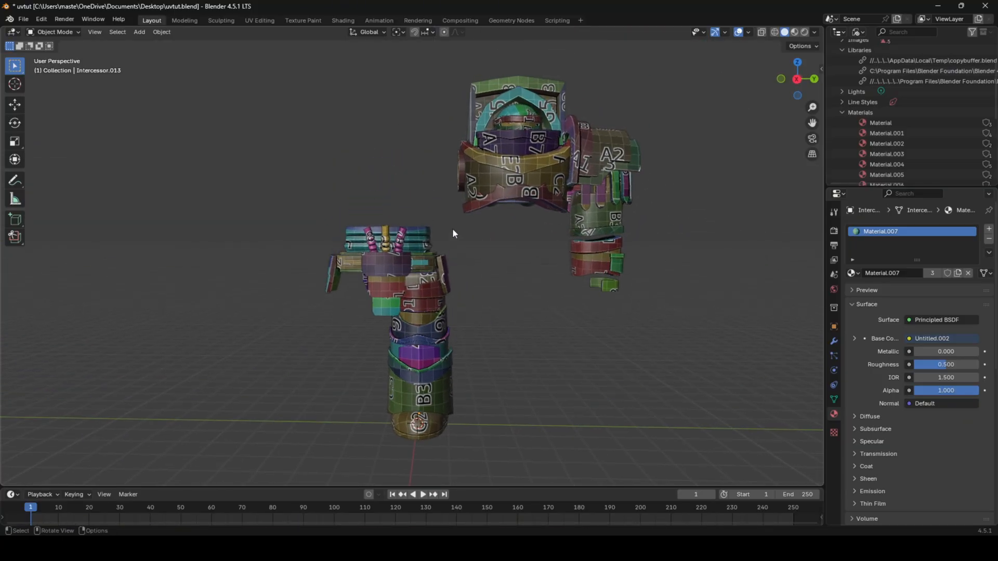
{"action": "left_click_drag", "start_coordinate": [429, 86], "coordinate": [541, 199]}
{"action": "key", "text": "g"}
{"action": "key", "text": "x"}
{"action": "key", "text": "y"}
{"action": "left_click", "coordinate": [416, 185]}
{"action": "key", "text": "g"}
{"action": "key", "text": "z"}
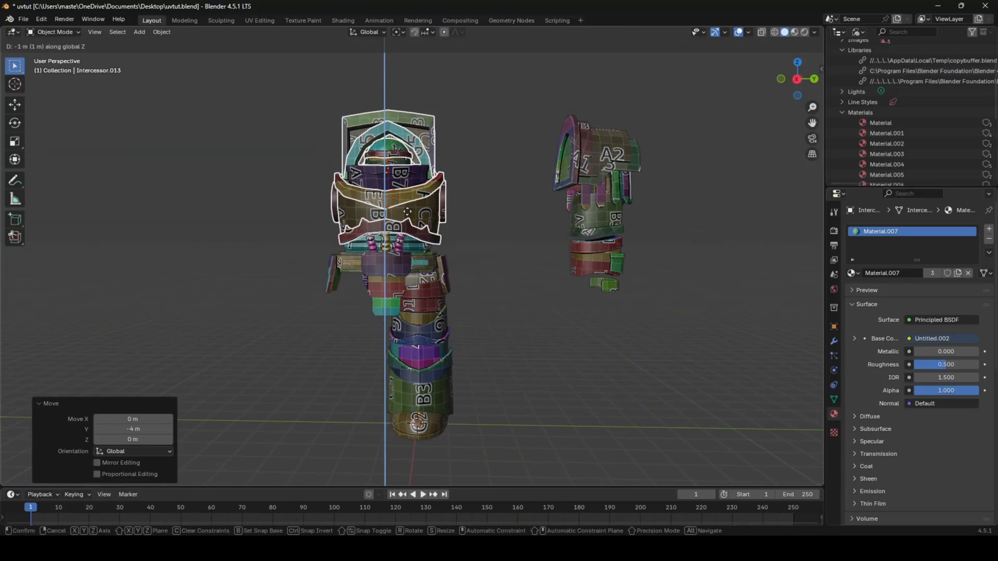
{"action": "left_click", "coordinate": [422, 219]}
- Move all the arm and shoulder pieces -4 m along Y against the torso and clear the selection
{"action": "left_click_drag", "start_coordinate": [529, 119], "coordinate": [659, 328]}
{"action": "key", "text": "g"}
{"action": "key", "text": "y"}
{"action": "left_click", "coordinate": [538, 311]}
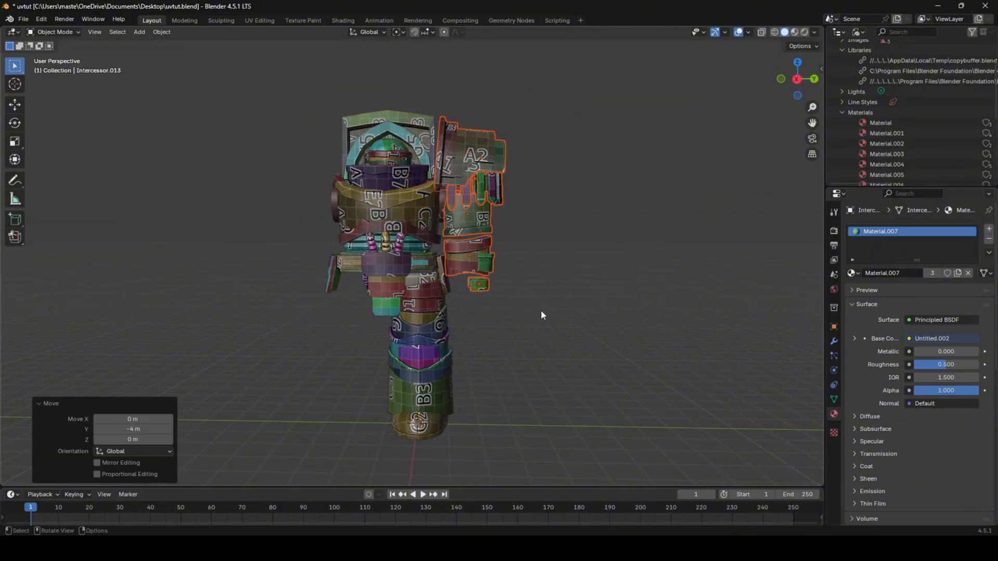
{"action": "left_click", "coordinate": [541, 310]}
- Enable the Face Orientation overlay and check the assembled armour for flipped faces
{"action": "middle_click_drag", "start_coordinate": [541, 310], "coordinate": [561, 288]}
{"action": "left_click", "coordinate": [749, 33]}
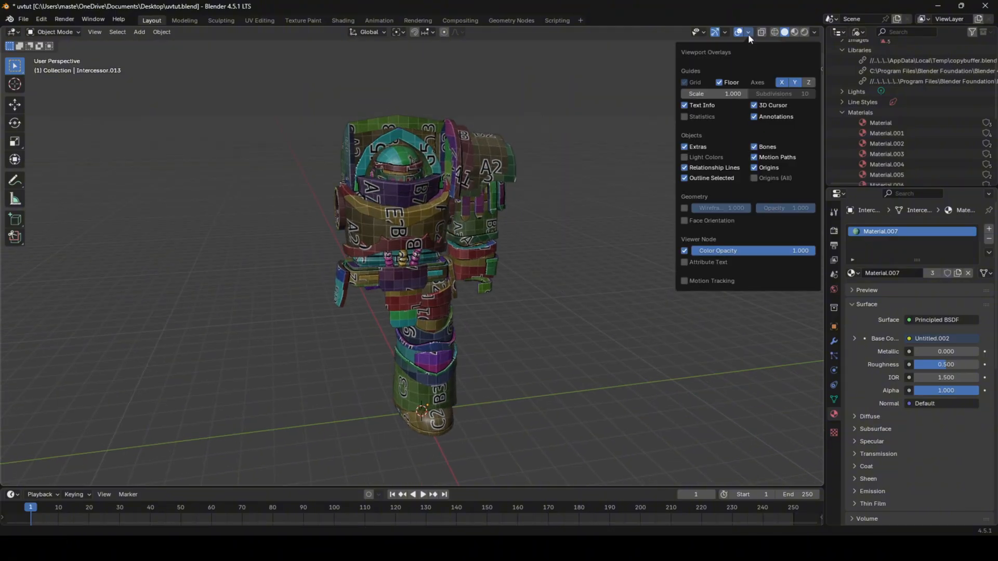
{"action": "left_click", "coordinate": [723, 220]}
{"action": "middle_click_drag", "start_coordinate": [512, 234], "coordinate": [546, 218]}
{"action": "scroll", "coordinate": [546, 218], "scroll_direction": "up", "scroll_amount": 5}
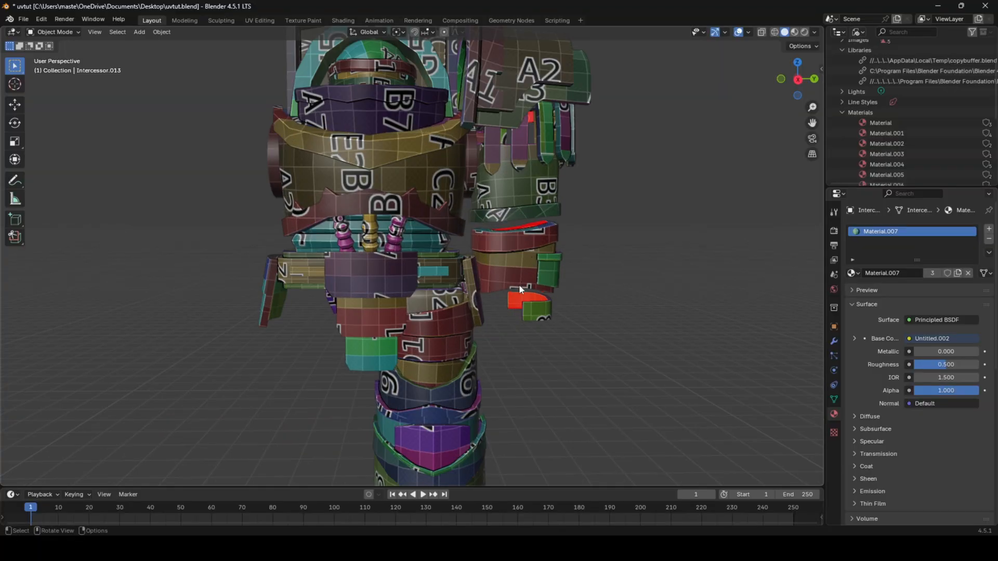
{"action": "scroll", "coordinate": [519, 284], "scroll_direction": "down", "scroll_amount": 5}
{"action": "middle_click_drag", "start_coordinate": [519, 285], "coordinate": [684, 133]}
{"action": "left_click", "coordinate": [749, 32]}
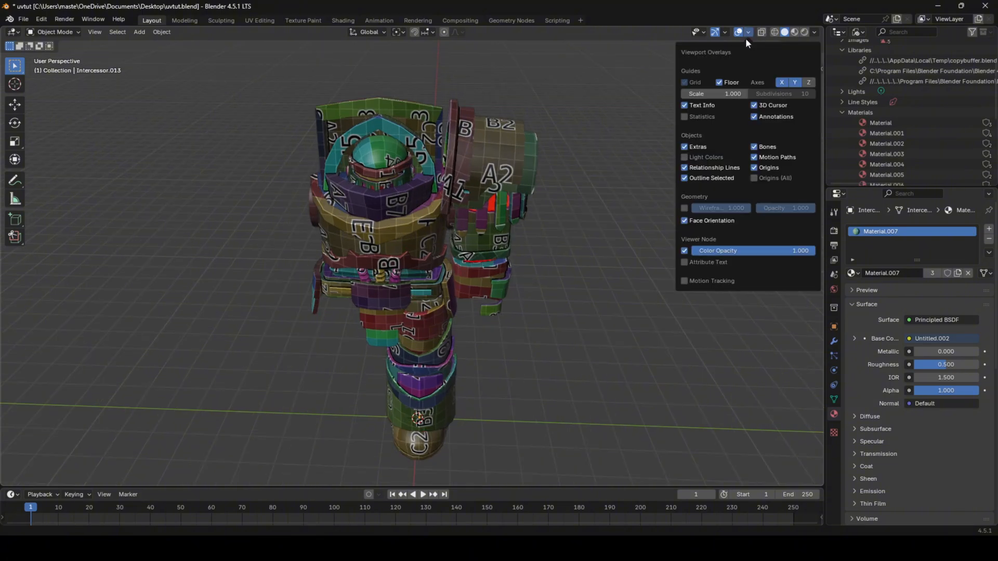
- Recalculate the chest trim's normals in Edit Mode, trying Inside first and leaving Inside disabled on the second pass
{"action": "middle_click_drag", "start_coordinate": [415, 235], "coordinate": [444, 225]}
{"action": "left_click", "coordinate": [425, 237]}
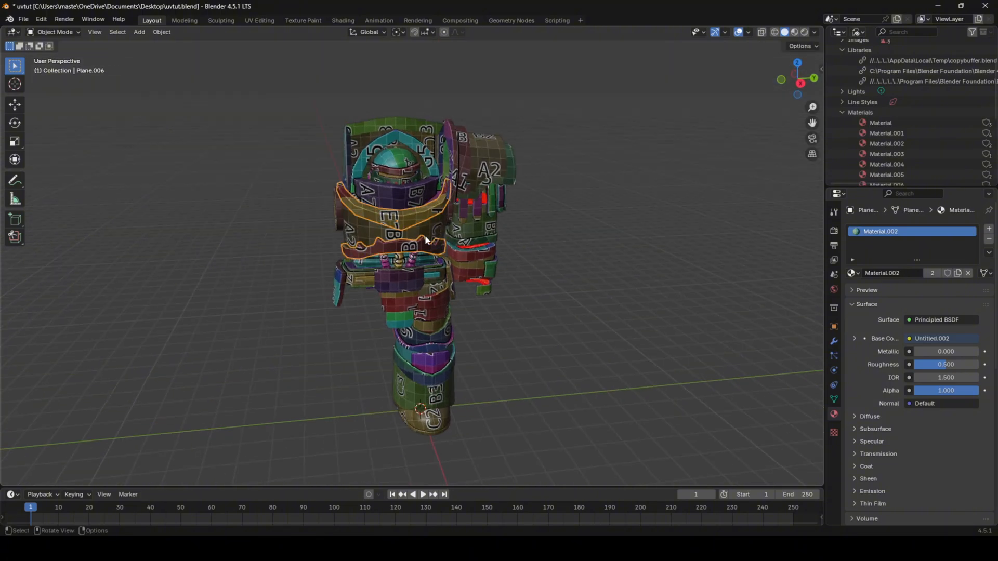
{"action": "key", "text": "Tab"}
{"action": "key", "text": "shift+n"}
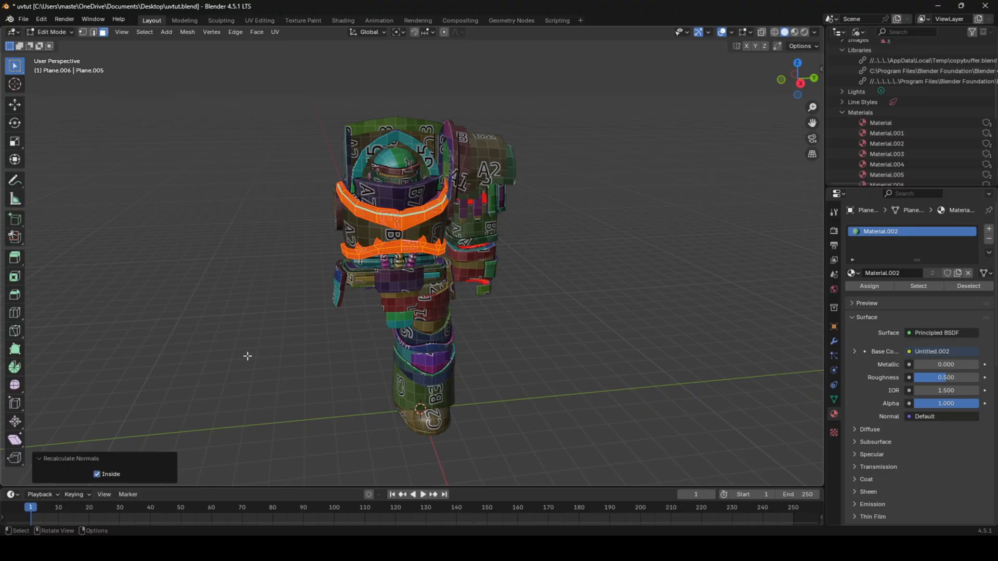
{"action": "key", "text": "Tab"}
{"action": "key", "text": "Tab"}
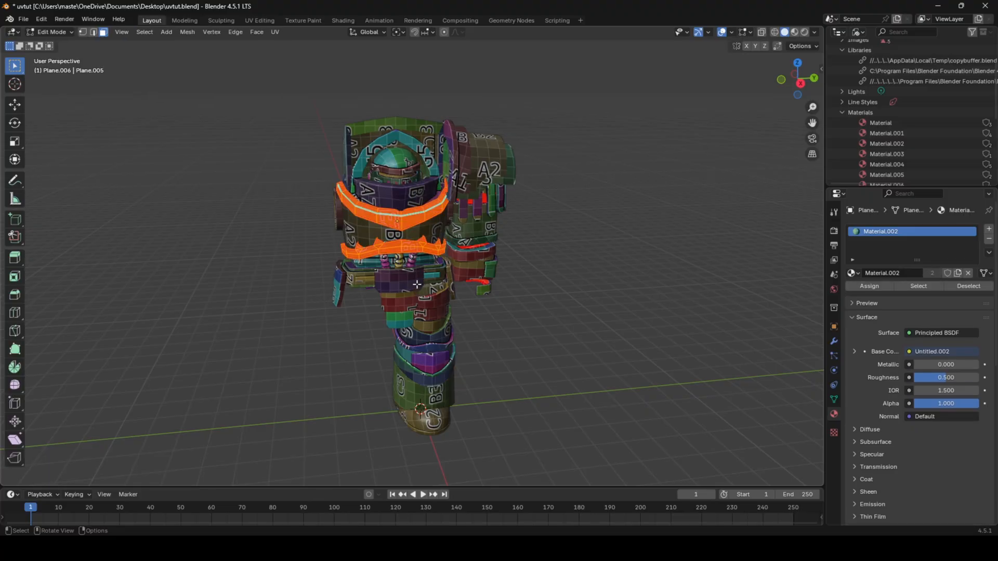
{"action": "key", "text": "shift+n"}
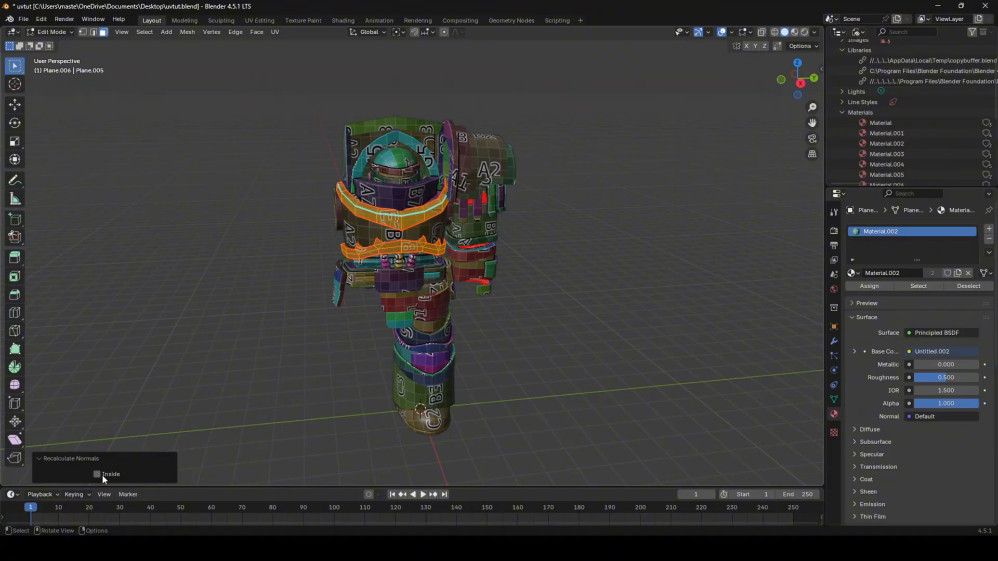
{"action": "key", "text": "Tab"}
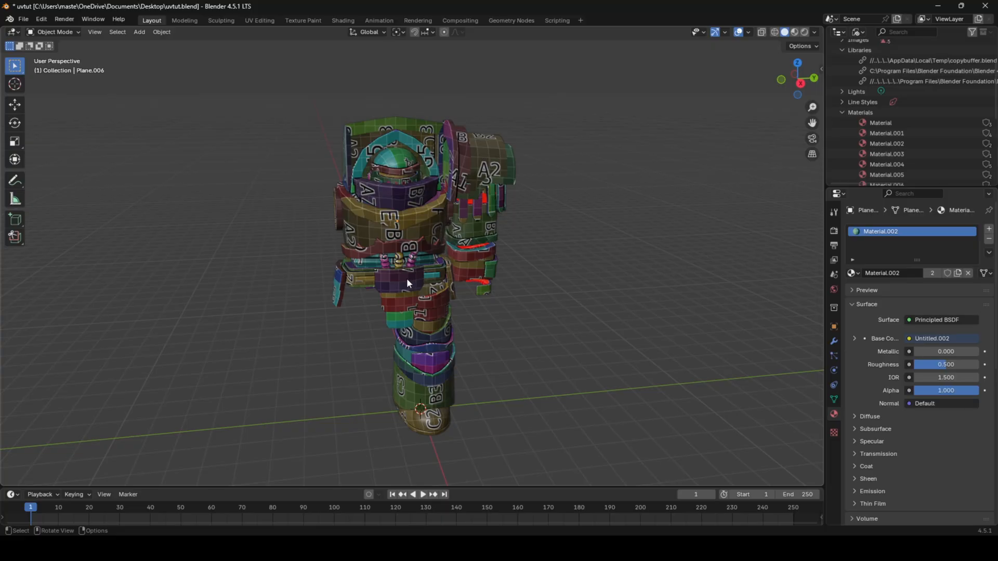
- Select all the armour parts, set each origin to its geometry, and clear the selection
{"action": "middle_click_drag", "start_coordinate": [371, 225], "coordinate": [303, 110]}
{"action": "left_click_drag", "start_coordinate": [282, 75], "coordinate": [533, 458]}
{"action": "left_click", "coordinate": [165, 32]}
{"action": "mouse_move", "coordinate": [205, 54]}
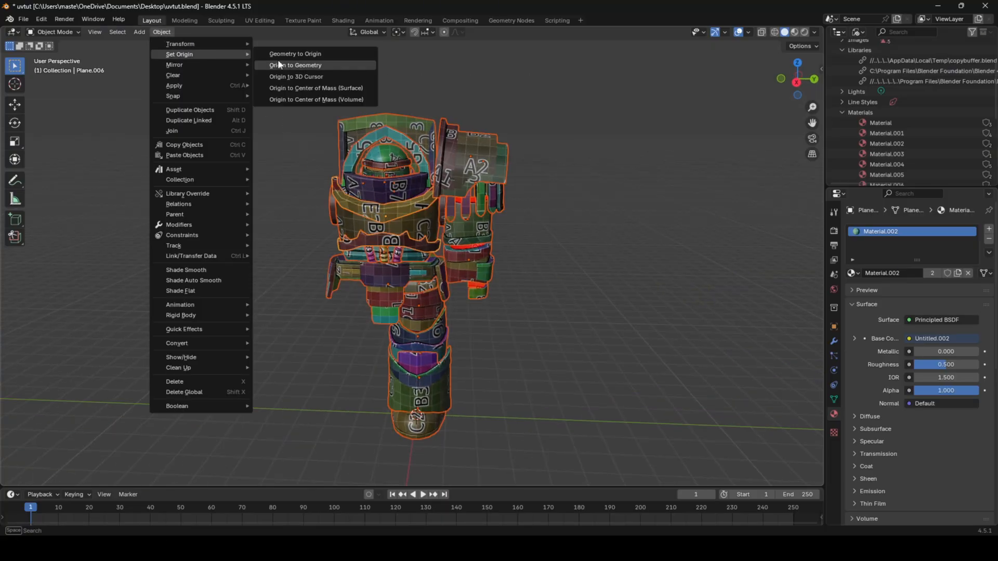
{"action": "left_click", "coordinate": [295, 65]}
{"action": "key", "text": "g"}
{"action": "left_click", "coordinate": [293, 89]}
{"action": "middle_click_drag", "start_coordinate": [287, 90], "coordinate": [274, 91]}
{"action": "left_click", "coordinate": [364, 127]}
{"action": "left_click", "coordinate": [342, 106]}
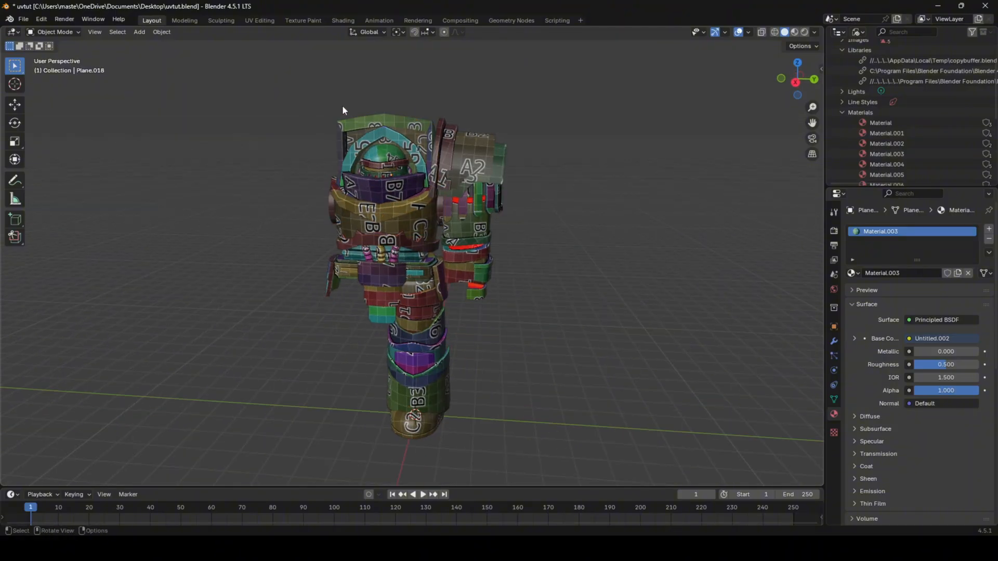
- Select the whole armour model and export it to the Desktop as the FBX file uvtut.fbx
{"action": "left_click_drag", "start_coordinate": [310, 101], "coordinate": [537, 457]}
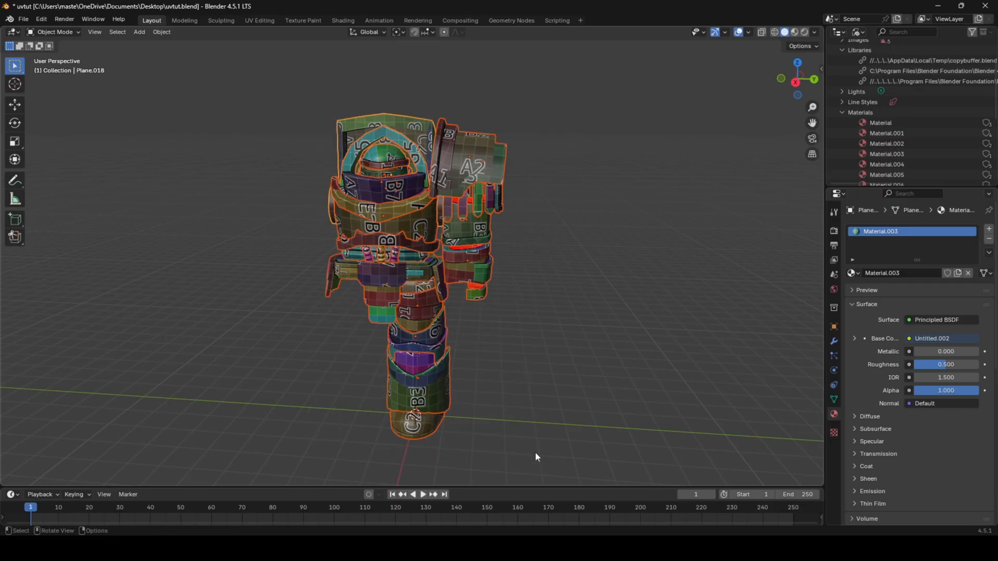
{"action": "left_click", "coordinate": [23, 19]}
{"action": "mouse_move", "coordinate": [73, 174]}
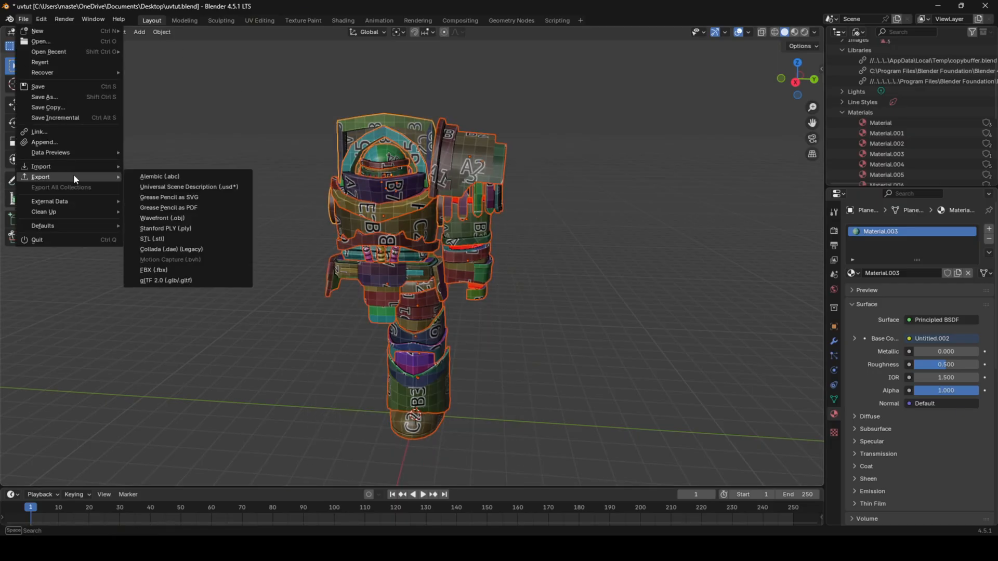
{"action": "left_click", "coordinate": [182, 250]}
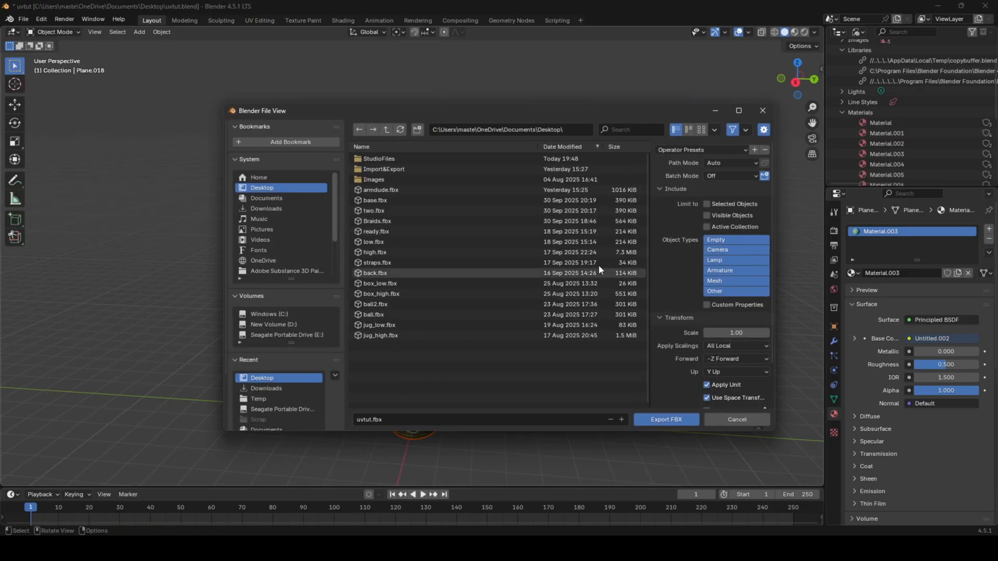
{"action": "left_click", "coordinate": [657, 416]}
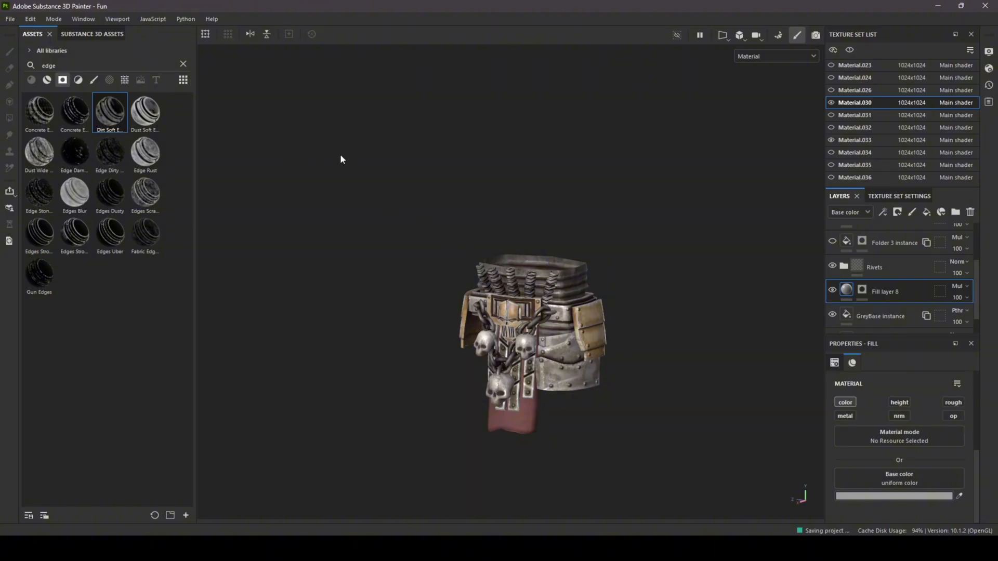
- Switch to Substance 3D Painter, show all texture sets of the open project, and create a new project from the exported FBX mesh
{"action": "left_click", "coordinate": [834, 52]}
{"action": "left_click_drag", "start_coordinate": [596, 151], "coordinate": [646, 143], "text": "alt"}
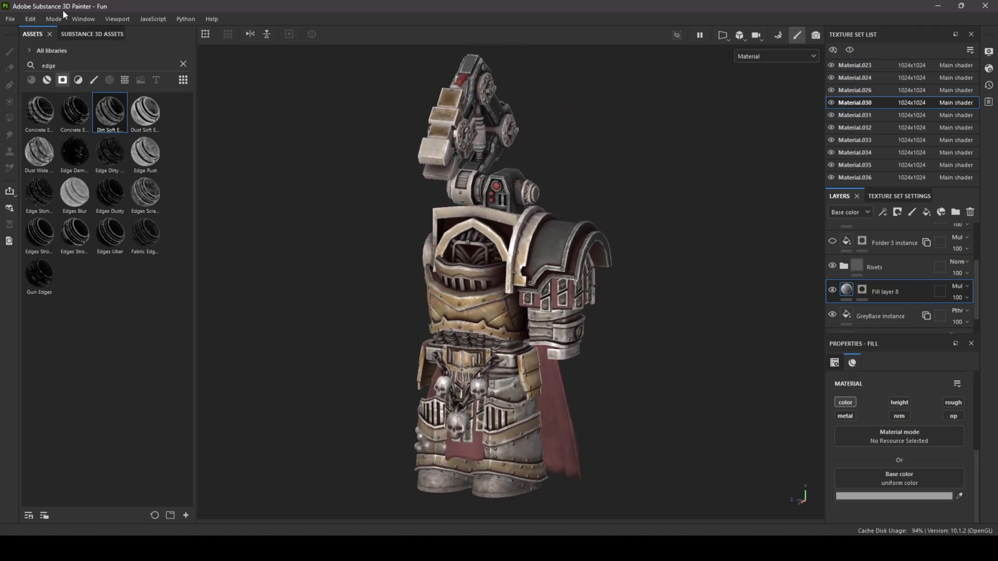
{"action": "left_click", "coordinate": [10, 18]}
{"action": "left_click", "coordinate": [21, 30]}
{"action": "left_click", "coordinate": [604, 148]}
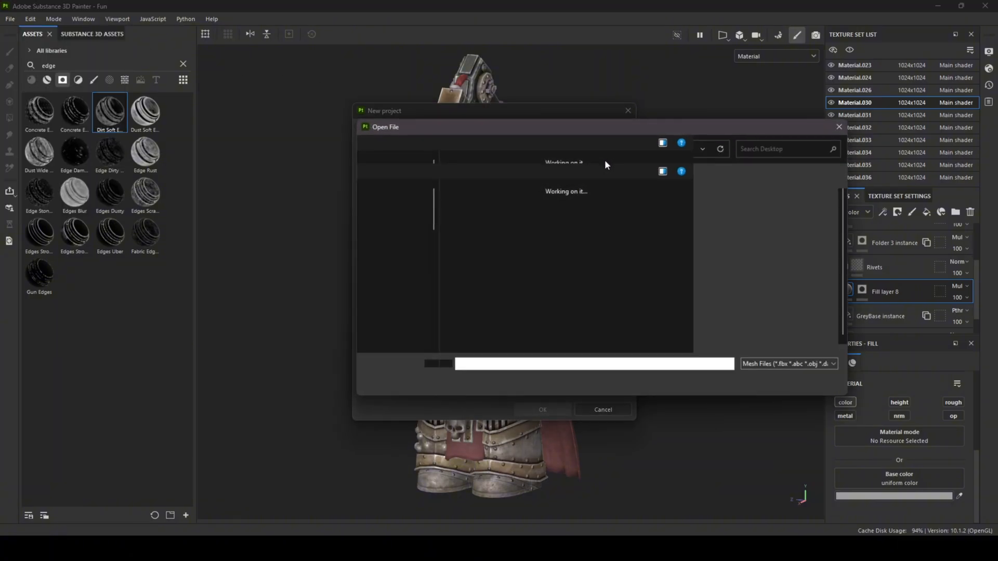
{"action": "double_click", "coordinate": [643, 205]}
{"action": "left_click", "coordinate": [539, 407]}
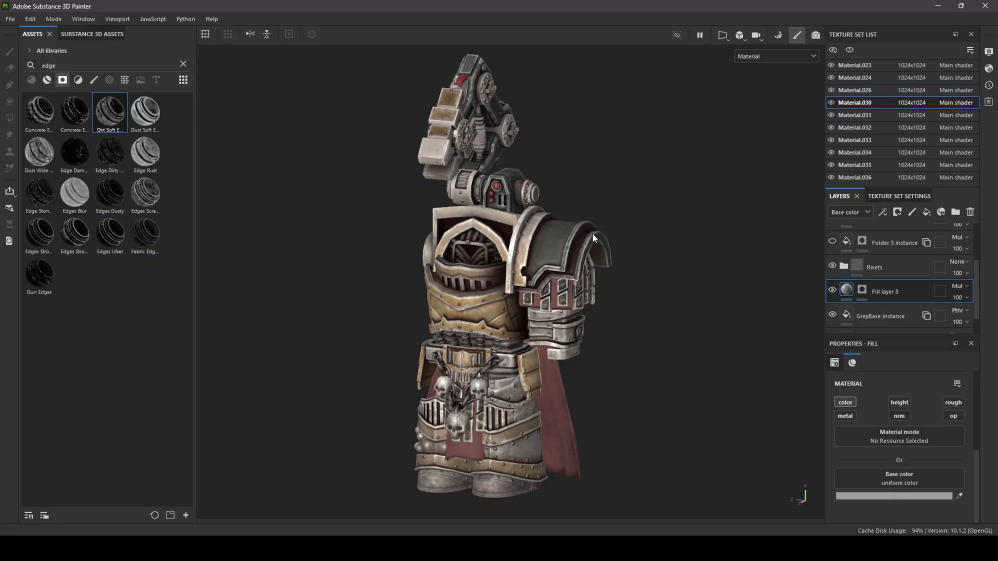
- Enter baking mode for the imported armour and bake the mesh maps of all the selected texture sets
{"action": "left_click_drag", "start_coordinate": [719, 200], "coordinate": [635, 202], "text": "alt"}
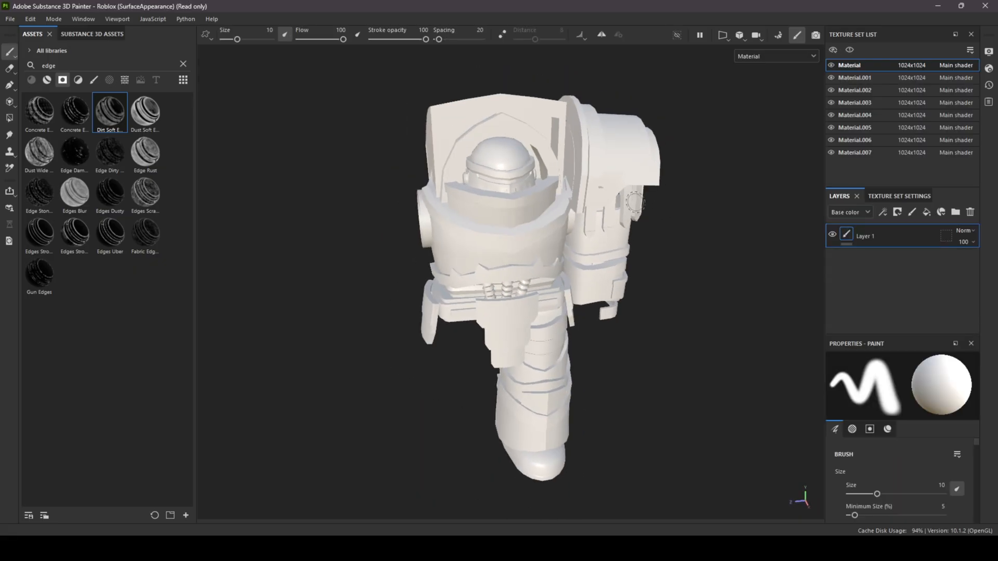
{"action": "scroll", "coordinate": [673, 188], "scroll_direction": "down", "scroll_amount": 1}
{"action": "middle_click_drag", "start_coordinate": [676, 189], "coordinate": [631, 185], "text": "alt"}
{"action": "left_click", "coordinate": [775, 36]}
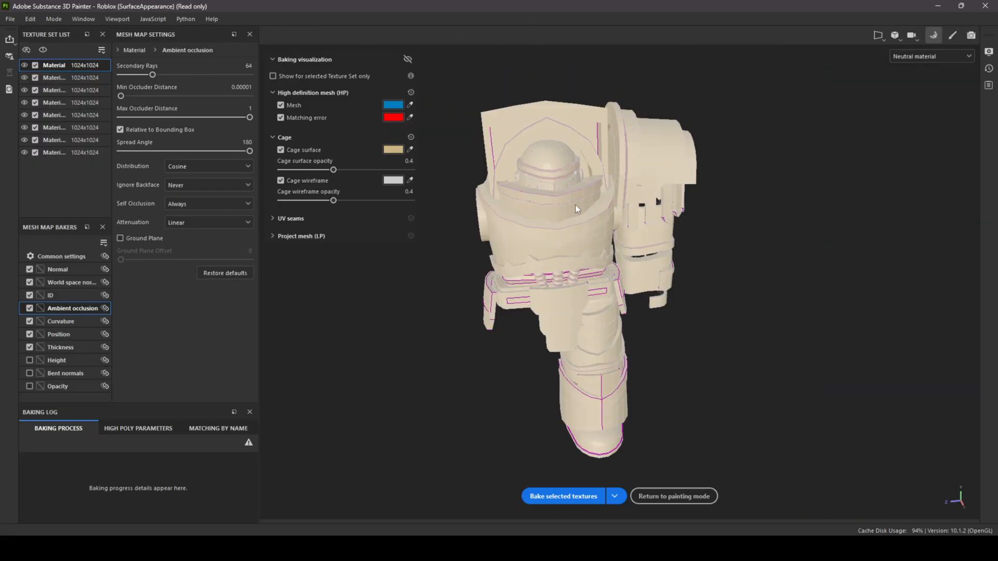
{"action": "left_click", "coordinate": [578, 496]}
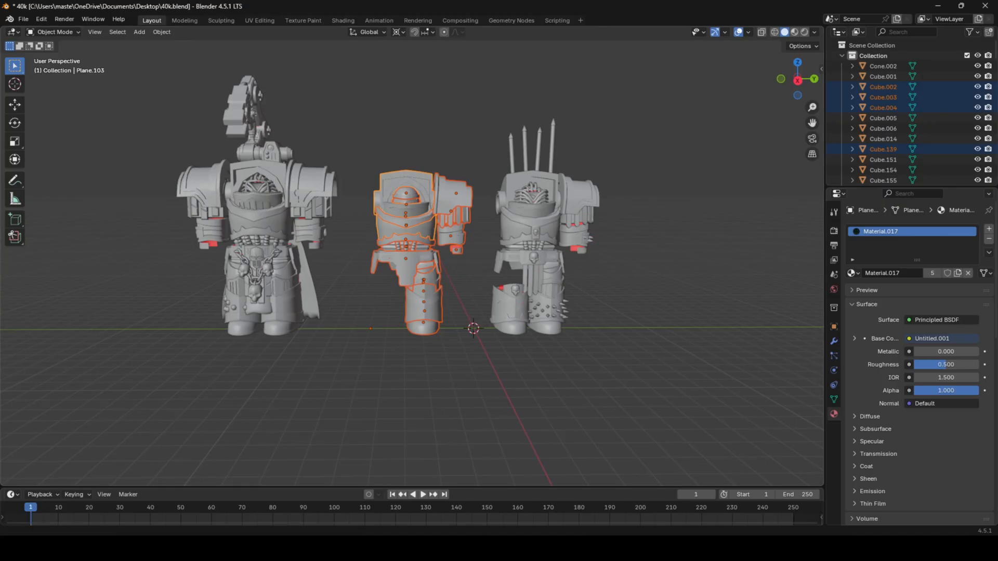
- Look over the three armoured characters in the 40k Blender file with nothing selected, and minimize its window
{"action": "left_click", "coordinate": [27, 330]}
{"action": "middle_click_drag", "start_coordinate": [188, 193], "coordinate": [175, 221]}
{"action": "scroll", "coordinate": [175, 220], "scroll_direction": "down", "scroll_amount": 5}
{"action": "left_click_drag", "start_coordinate": [280, 145], "coordinate": [247, 189]}
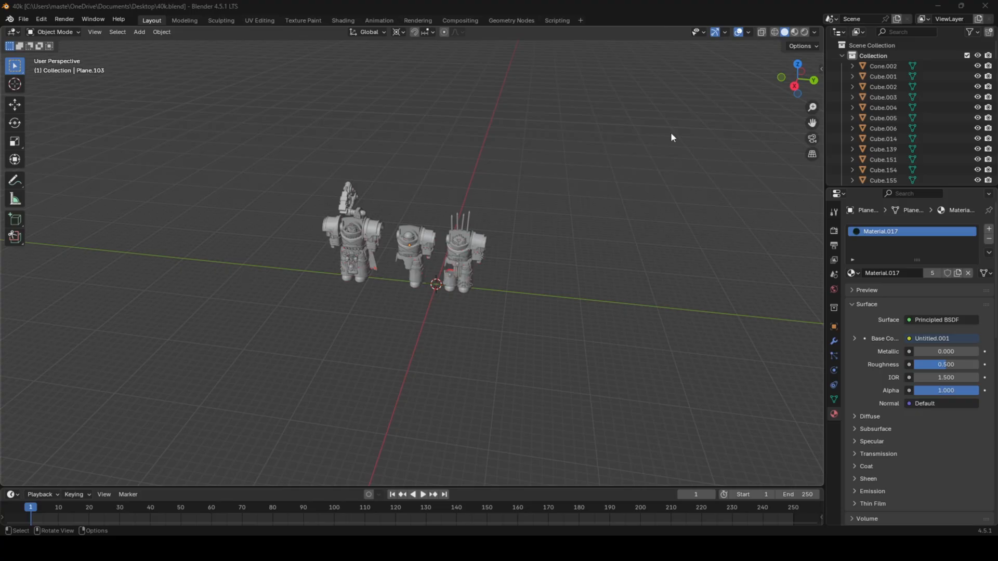
{"action": "left_click", "coordinate": [944, 2]}
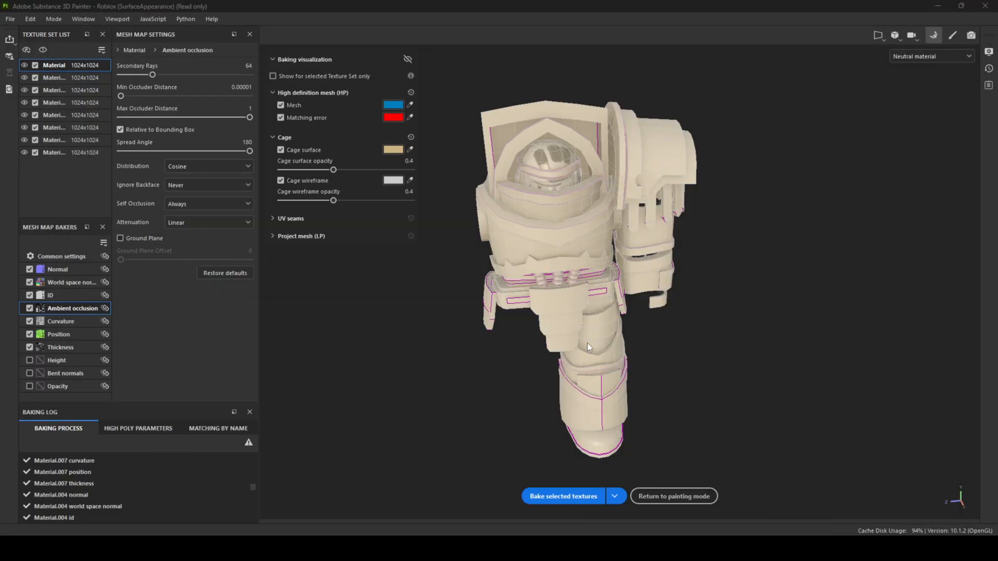
- Return to painting mode and hide the texture sets Material.001, Material.002 and Material.003 around the helmet
{"action": "left_click", "coordinate": [699, 494]}
{"action": "scroll", "coordinate": [641, 249], "scroll_direction": "up", "scroll_amount": 5}
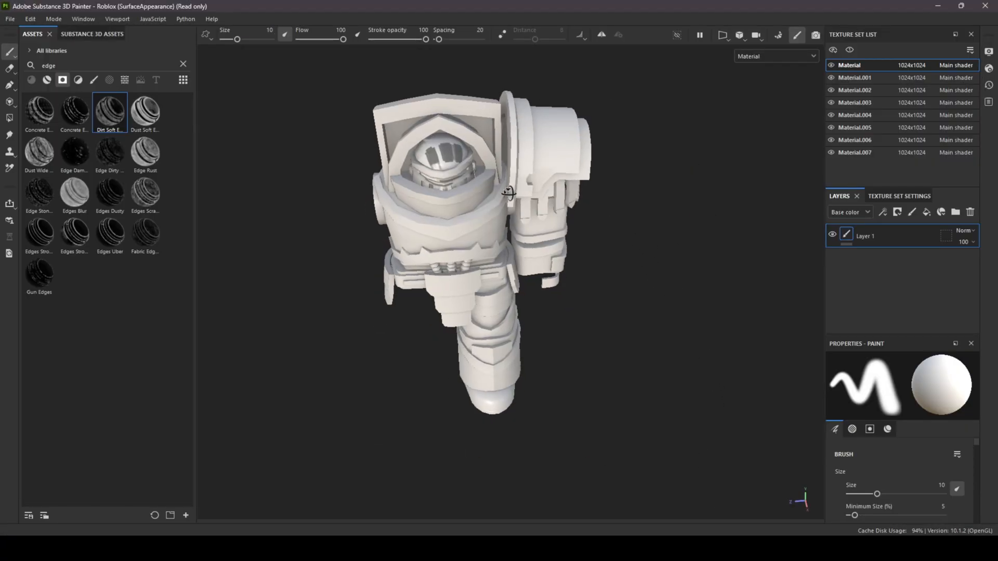
{"action": "scroll", "coordinate": [597, 269], "scroll_direction": "up", "scroll_amount": 3}
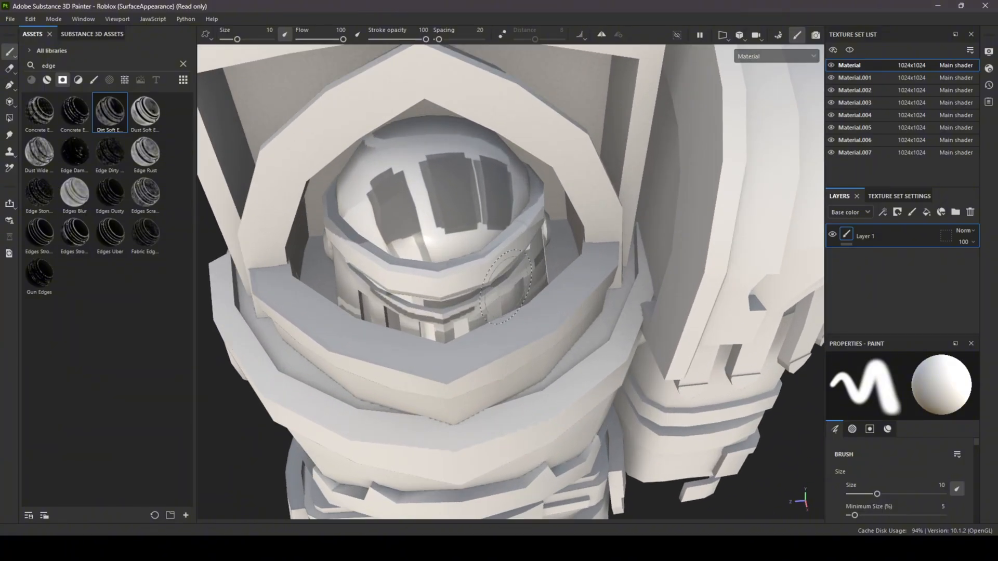
{"action": "left_click", "coordinate": [831, 77]}
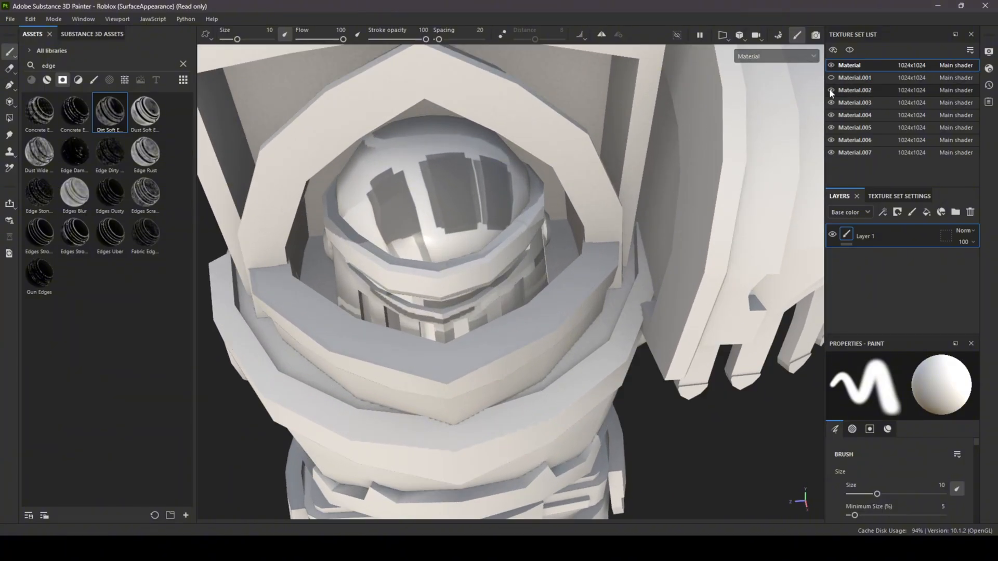
{"action": "left_click", "coordinate": [831, 90]}
{"action": "left_click", "coordinate": [830, 103]}
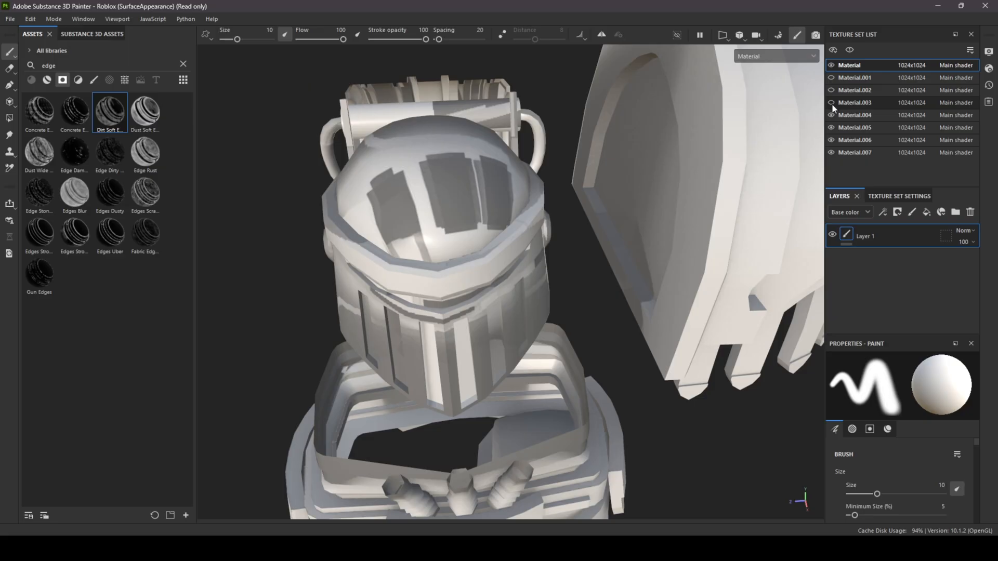
- Toggle the visibility of Material.004, select that texture set and isolate it in the viewport to examine its parts
{"action": "left_click", "coordinate": [831, 114]}
{"action": "left_click", "coordinate": [831, 115]}
{"action": "left_click", "coordinate": [852, 115]}
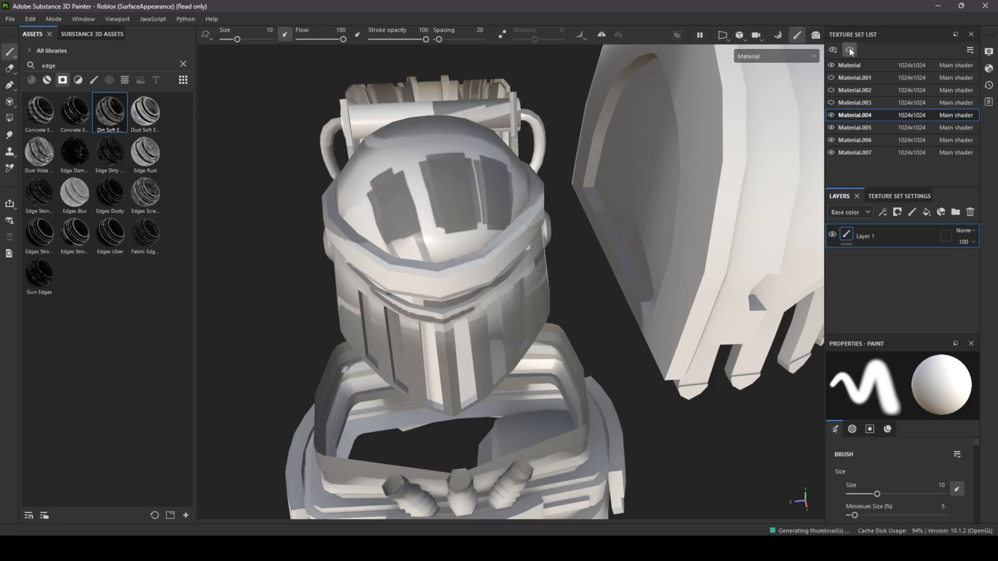
{"action": "left_click", "coordinate": [850, 50]}
{"action": "scroll", "coordinate": [689, 157], "scroll_direction": "down", "scroll_amount": 4}
{"action": "mouse_move", "coordinate": [639, 333]}
{"action": "left_mouse_down", "text": "alt"}
{"action": "mouse_move", "coordinate": [621, 252]}
{"action": "mouse_move", "coordinate": [588, 287]}
{"action": "mouse_move", "coordinate": [709, 220]}
{"action": "mouse_move", "coordinate": [688, 254]}
{"action": "left_mouse_up", "text": "alt"}
{"action": "scroll", "coordinate": [622, 252], "scroll_direction": "down", "scroll_amount": 3}
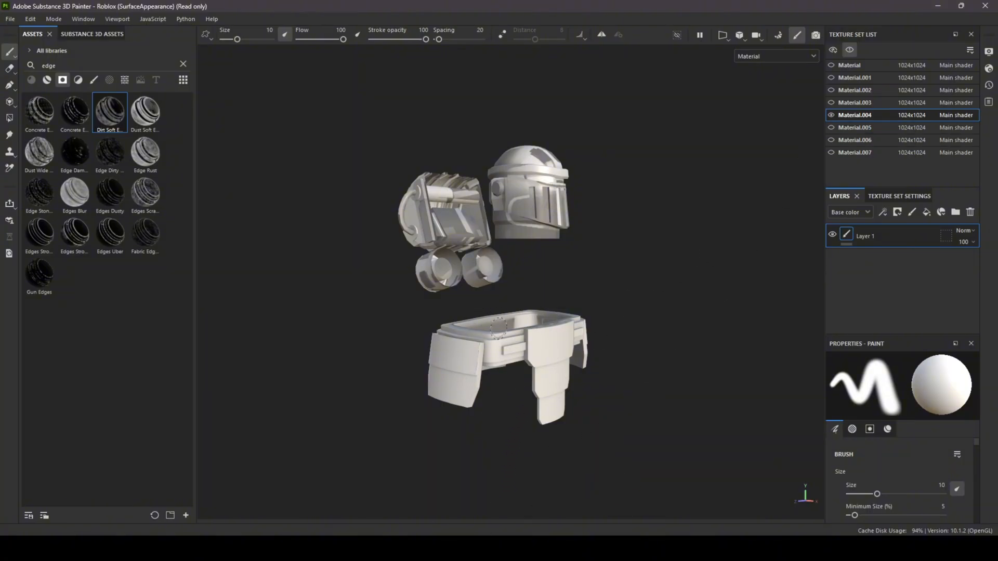
- Switch back to the uvtut file in Blender and select the waist armour piece to check its material
{"action": "mouse_move", "coordinate": [470, 547]}
{"action": "left_click", "coordinate": [567, 493]}
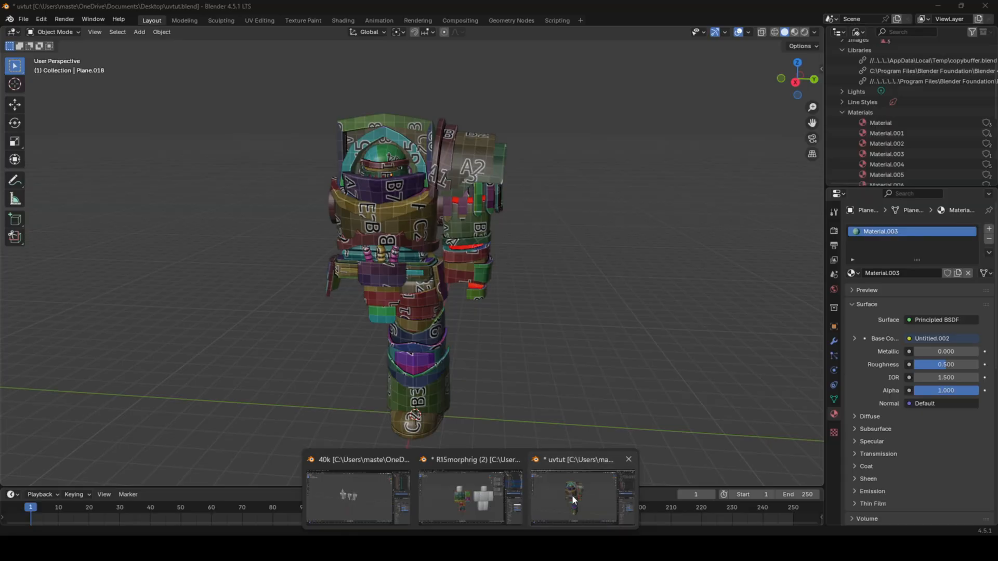
{"action": "scroll", "coordinate": [529, 295], "scroll_direction": "up", "scroll_amount": 1}
{"action": "left_click", "coordinate": [387, 284]}
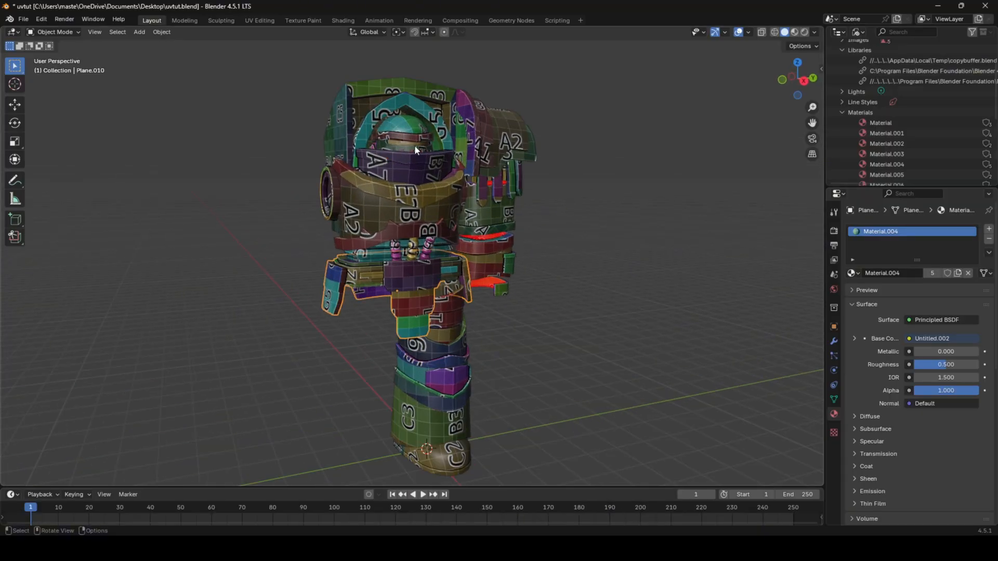
- Move the waist armour piece about 4 m along the Y axis, clear of the body
{"action": "key", "text": "g"}
{"action": "key", "text": "x"}
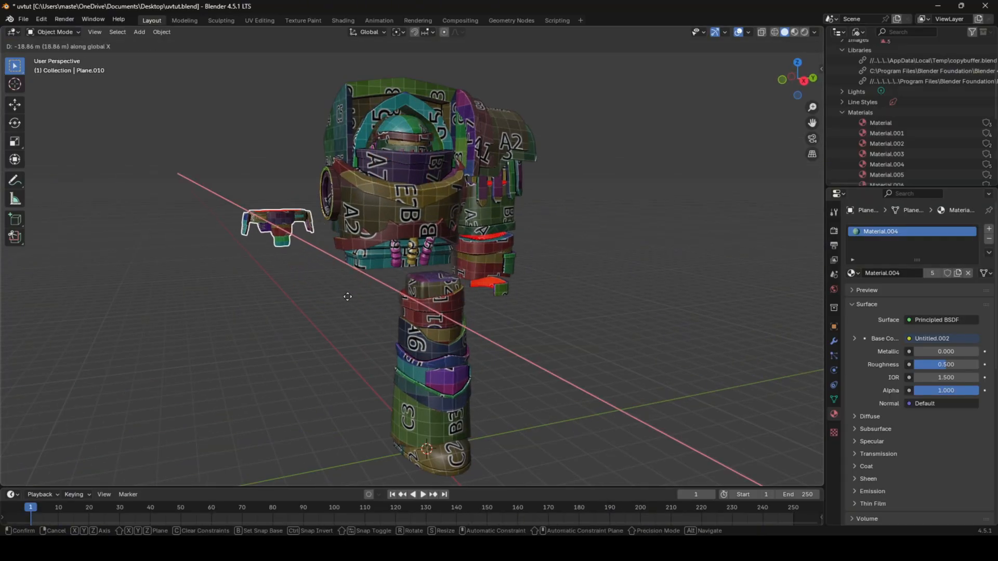
{"action": "key", "text": "y"}
{"action": "left_click", "coordinate": [350, 306]}
{"action": "left_click", "coordinate": [397, 264]}
{"action": "key", "text": "g"}
{"action": "key", "text": "x"}
{"action": "key", "text": "y"}
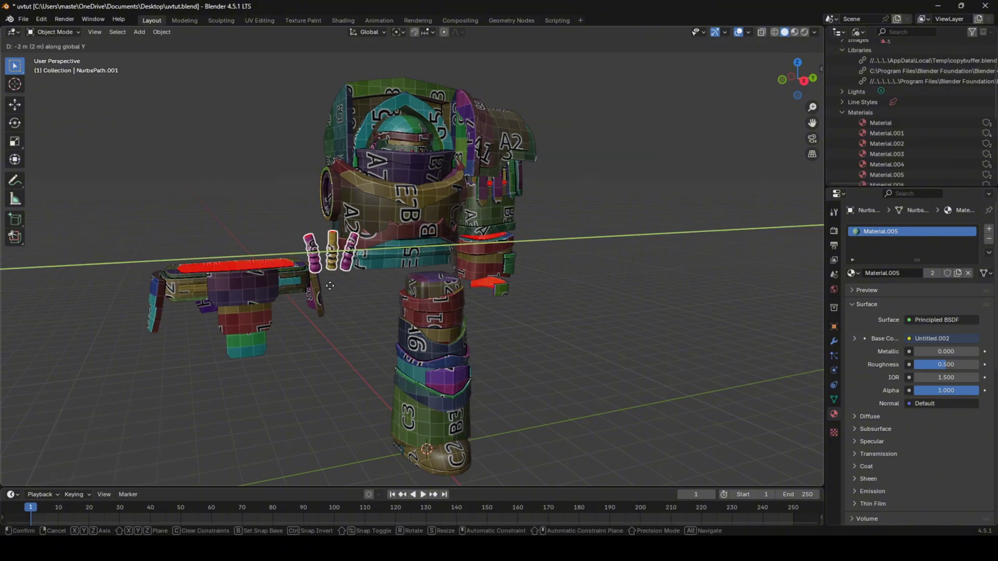
{"action": "right_click", "coordinate": [365, 261]}
- Assign Material.005 to the displaced waist armour piece
{"action": "left_click", "coordinate": [276, 282]}
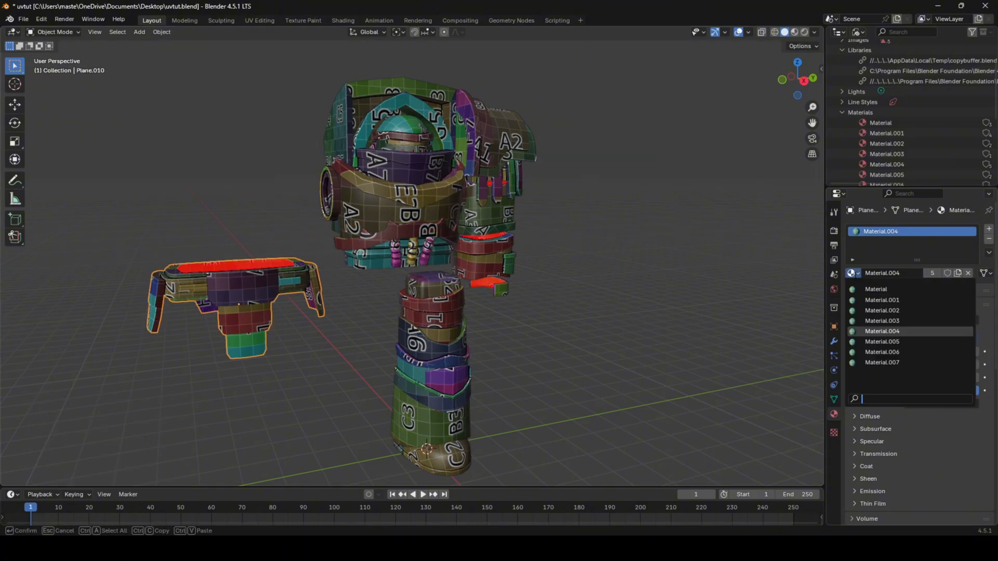
{"action": "left_click", "coordinate": [852, 273]}
{"action": "left_click", "coordinate": [863, 343]}
- Open the waist armour, lower torso band and tubes together in Edit Mode and look at their UV mapping operations
{"action": "left_click", "coordinate": [396, 262], "text": "shift"}
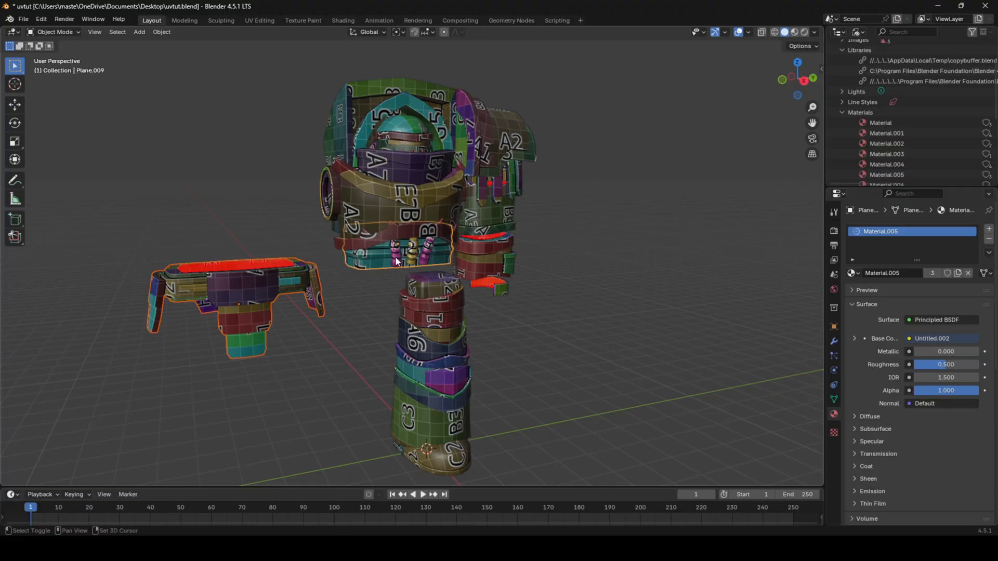
{"action": "key", "text": "Tab"}
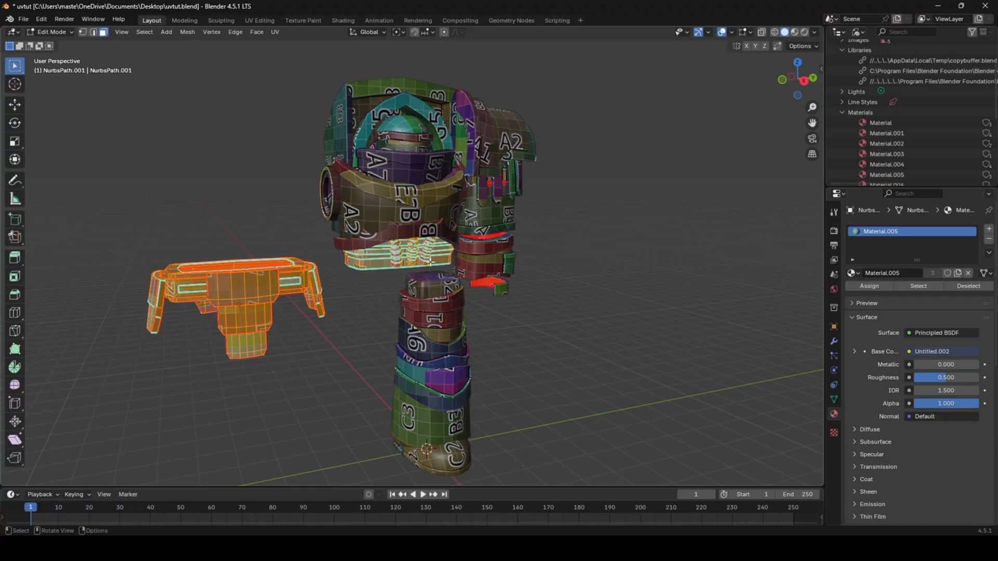
{"action": "key", "text": "u"}
{"action": "left_click", "coordinate": [430, 262]}
{"action": "key", "text": "Tab"}
- Move the waist armour piece 4 m along the Y axis, back into place on the body
{"action": "left_click", "coordinate": [291, 298]}
{"action": "key", "text": "g"}
{"action": "key", "text": "x"}
{"action": "key", "text": "y"}
{"action": "left_click", "coordinate": [434, 268], "text": "ctrl"}
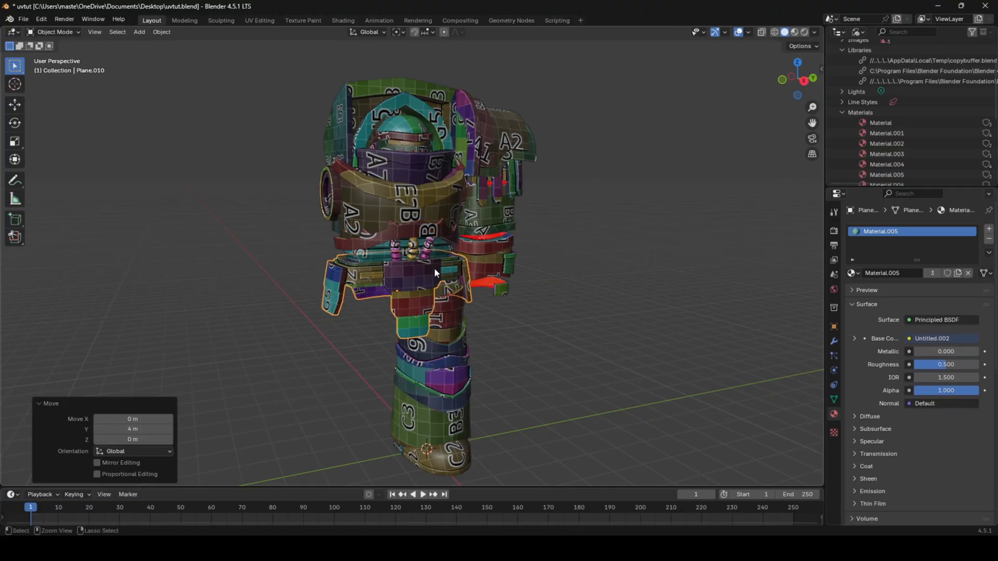
- Select the whole armour and export only the selected objects as FBX, overwriting uvtut.fbx on the Desktop
{"action": "scroll", "coordinate": [435, 269], "scroll_direction": "down", "scroll_amount": 3}
{"action": "left_click_drag", "start_coordinate": [297, 125], "coordinate": [487, 377]}
{"action": "left_click", "coordinate": [24, 19]}
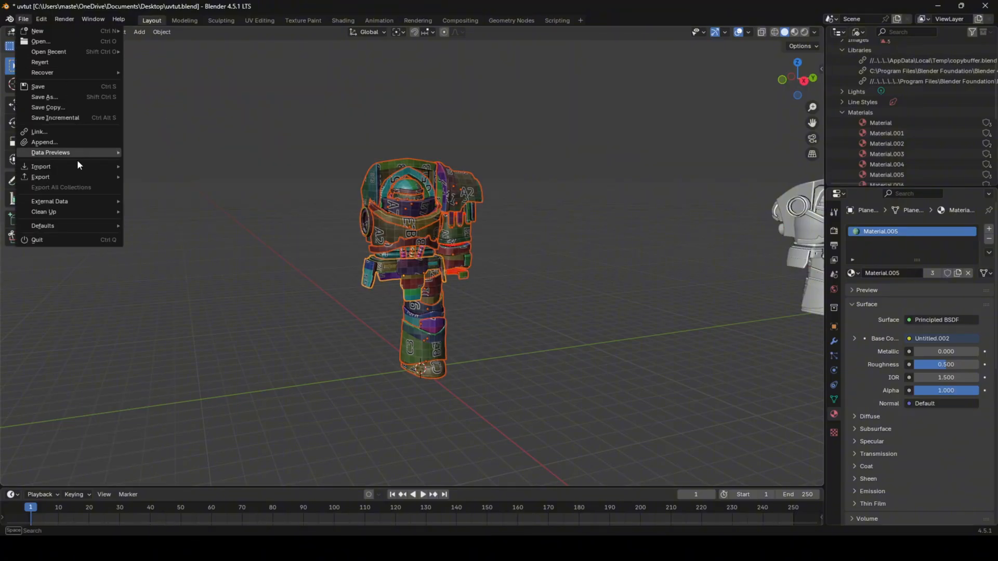
{"action": "mouse_move", "coordinate": [73, 179]}
{"action": "left_click", "coordinate": [176, 267]}
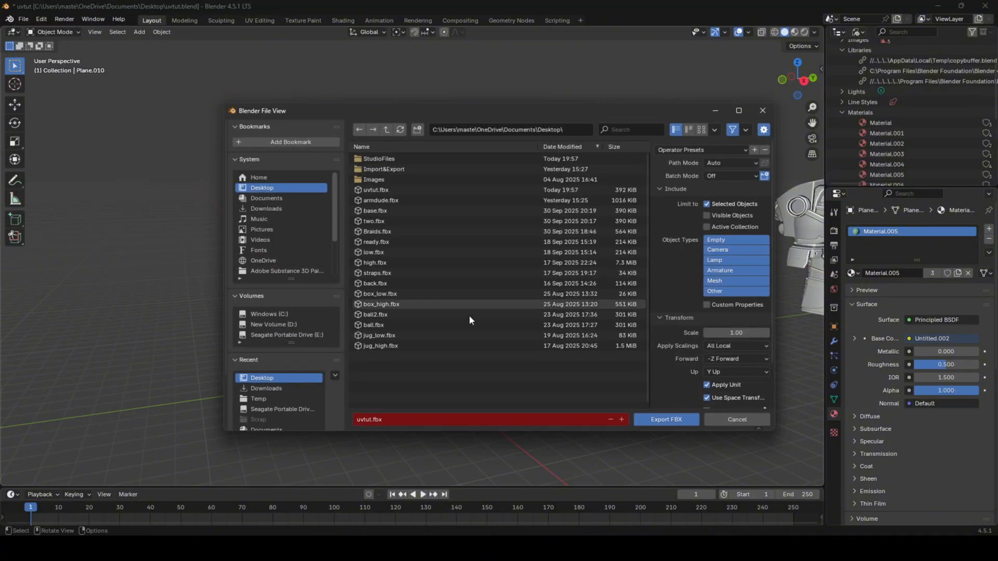
{"action": "left_click", "coordinate": [672, 426]}
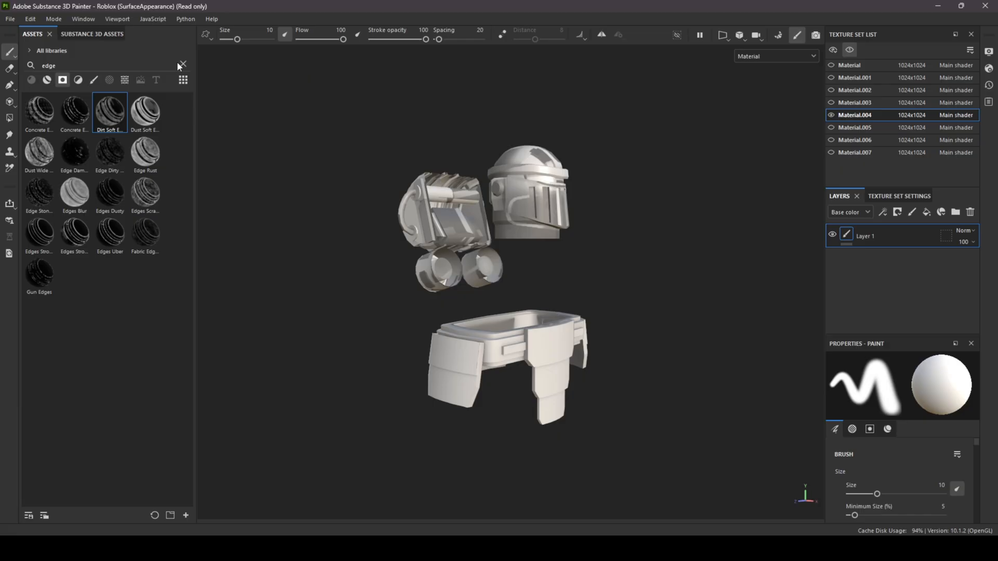
- Create a new Substance 3D Painter project from uvtut.fbx, discarding the changes in the current project
{"action": "left_click", "coordinate": [10, 19]}
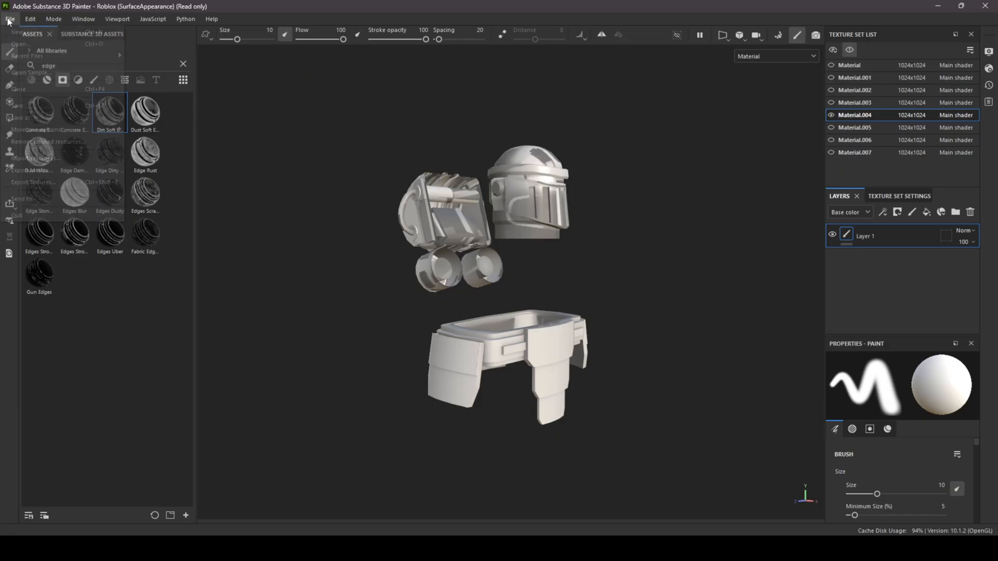
{"action": "left_click", "coordinate": [24, 32]}
{"action": "left_click", "coordinate": [621, 158]}
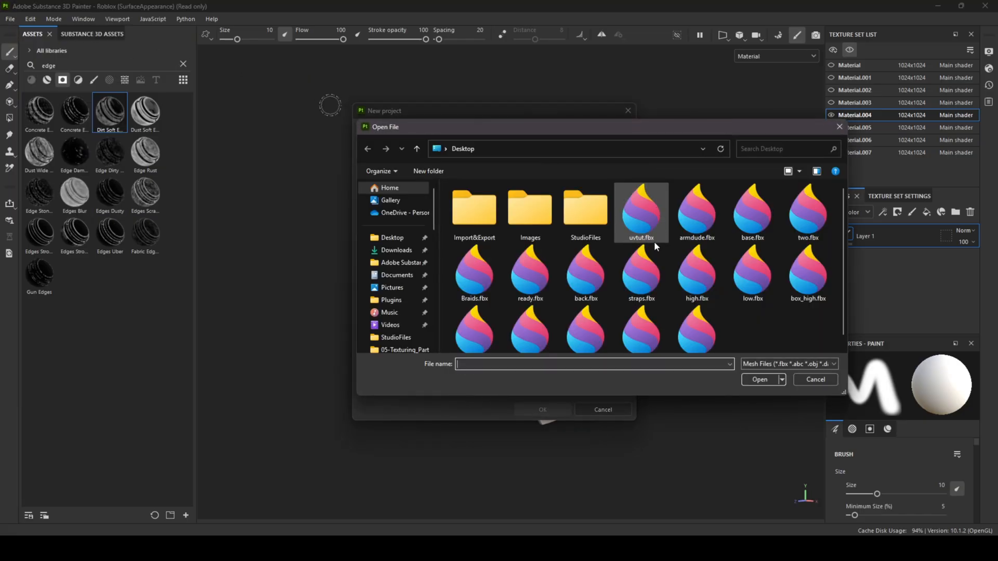
{"action": "double_click", "coordinate": [645, 204]}
{"action": "left_click", "coordinate": [546, 407]}
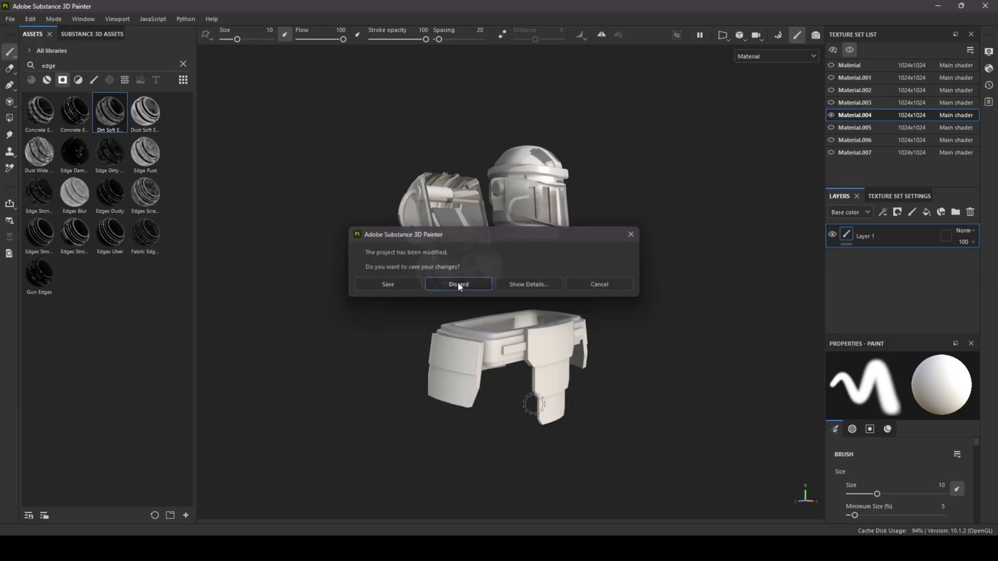
{"action": "left_click", "coordinate": [458, 283]}
- Bake the mesh maps for all texture sets and return to painting mode
{"action": "left_click", "coordinate": [903, 197]}
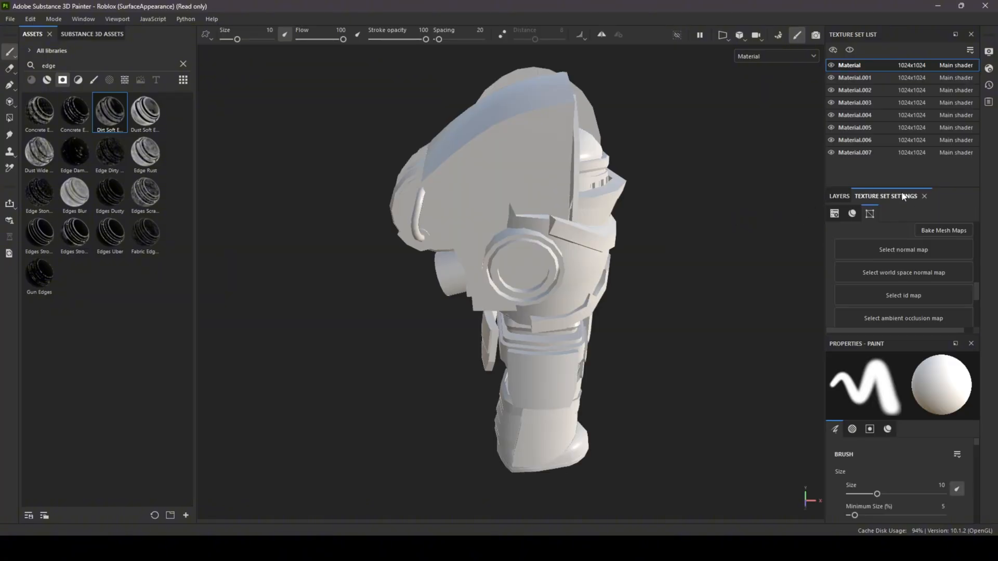
{"action": "left_click", "coordinate": [929, 232]}
{"action": "left_click", "coordinate": [562, 494]}
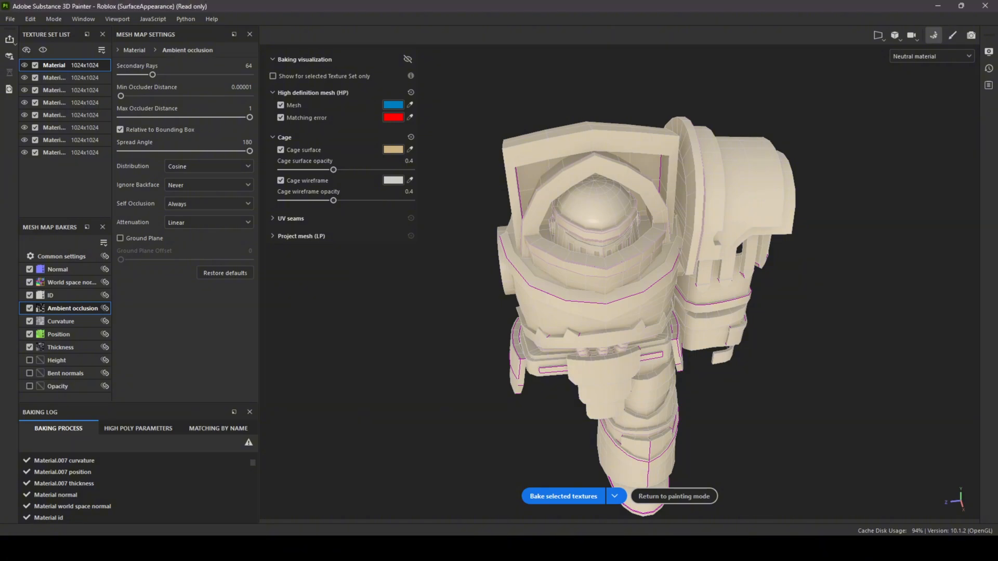
{"action": "left_click", "coordinate": [692, 497]}
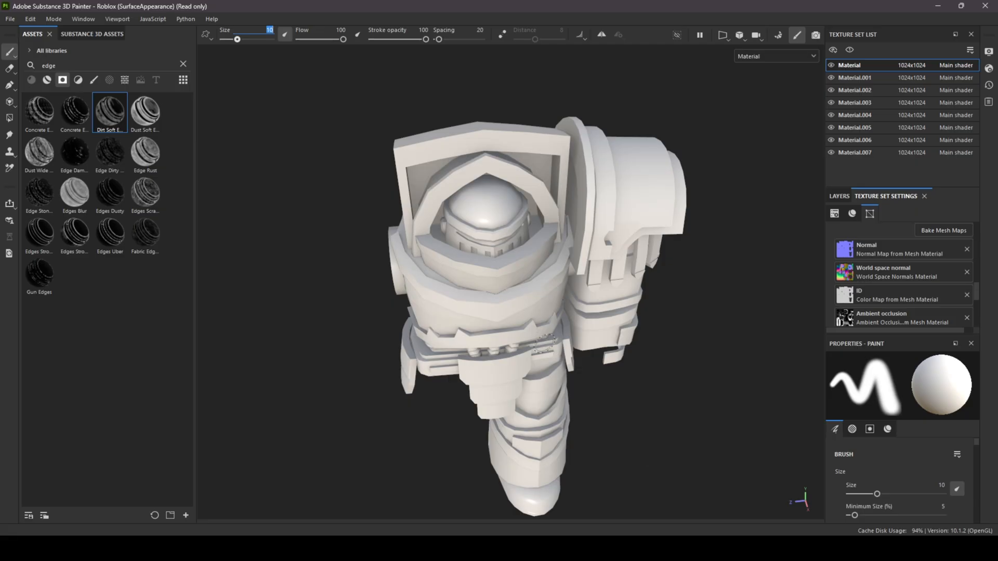
- Examine the baked armour's shading from the front, the arm side and the back around the backpack
{"action": "left_click_drag", "start_coordinate": [544, 344], "coordinate": [542, 229], "text": "alt"}
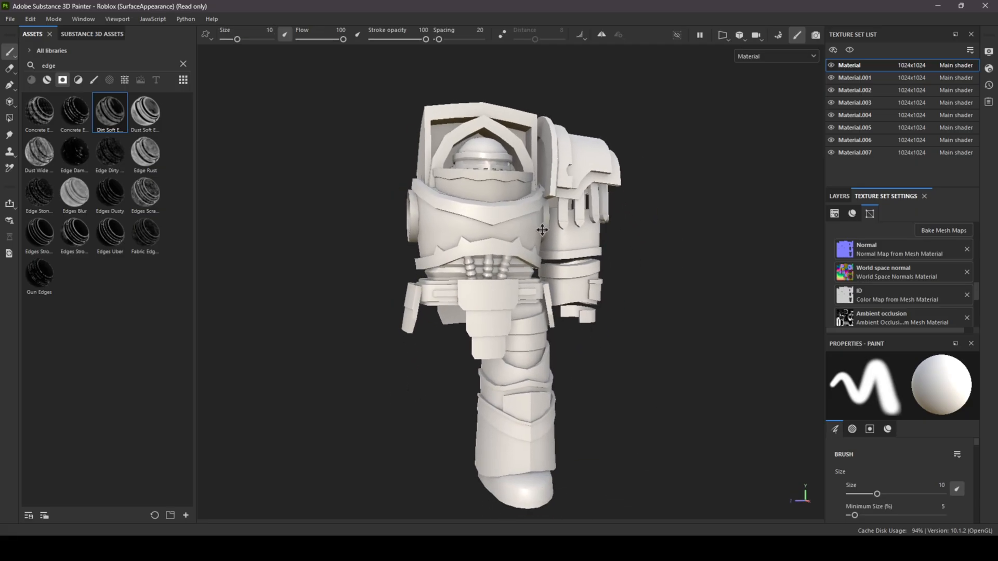
{"action": "left_click_drag", "start_coordinate": [471, 219], "coordinate": [572, 221], "text": "alt"}
{"action": "left_click_drag", "start_coordinate": [502, 223], "coordinate": [626, 232], "text": "alt"}
{"action": "scroll", "coordinate": [564, 224], "scroll_direction": "up", "scroll_amount": 3}
{"action": "mouse_move", "coordinate": [539, 230]}
{"action": "left_mouse_down", "text": "alt"}
{"action": "mouse_move", "coordinate": [608, 218]}
{"action": "mouse_move", "coordinate": [562, 205]}
{"action": "mouse_move", "coordinate": [581, 161]}
{"action": "mouse_move", "coordinate": [708, 174]}
{"action": "mouse_move", "coordinate": [700, 227]}
{"action": "mouse_move", "coordinate": [564, 216]}
{"action": "left_mouse_up", "text": "alt"}
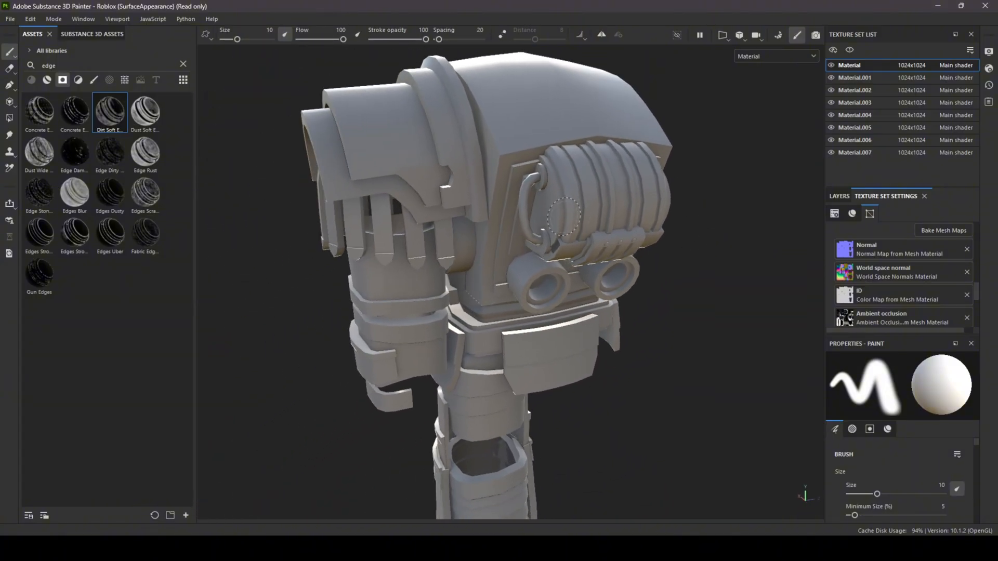
- Display the Normal channel and the baked Normal mesh map on the armour to check for errors
{"action": "left_click", "coordinate": [762, 58]}
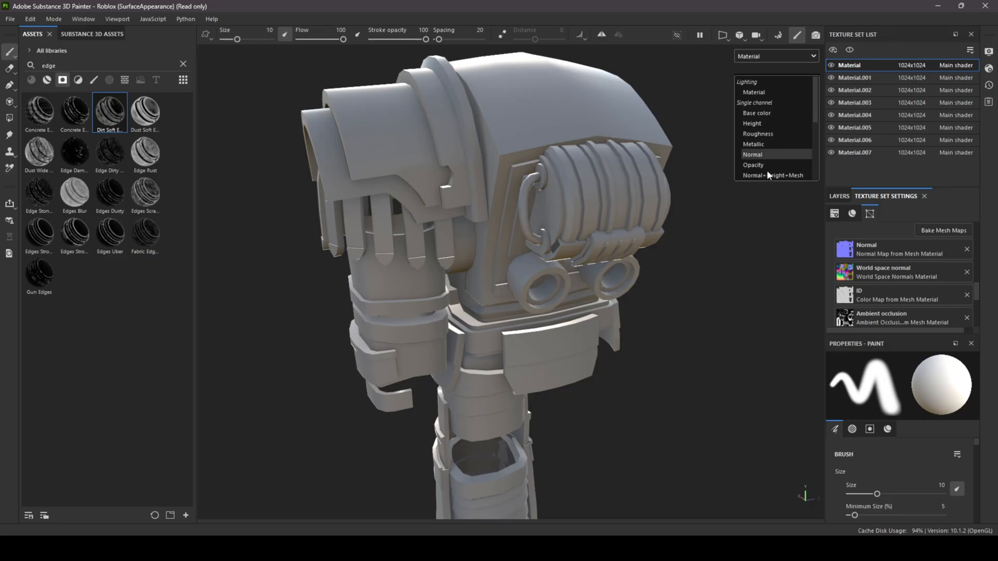
{"action": "left_click", "coordinate": [766, 159]}
{"action": "left_click", "coordinate": [762, 56]}
{"action": "scroll", "coordinate": [780, 164], "scroll_direction": "down", "scroll_amount": 3}
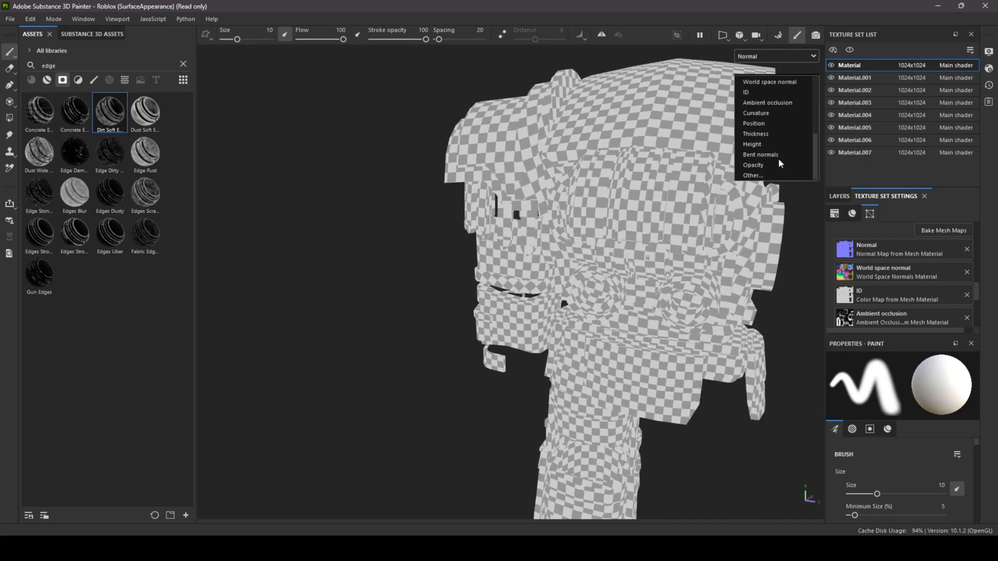
{"action": "left_click", "coordinate": [785, 165]}
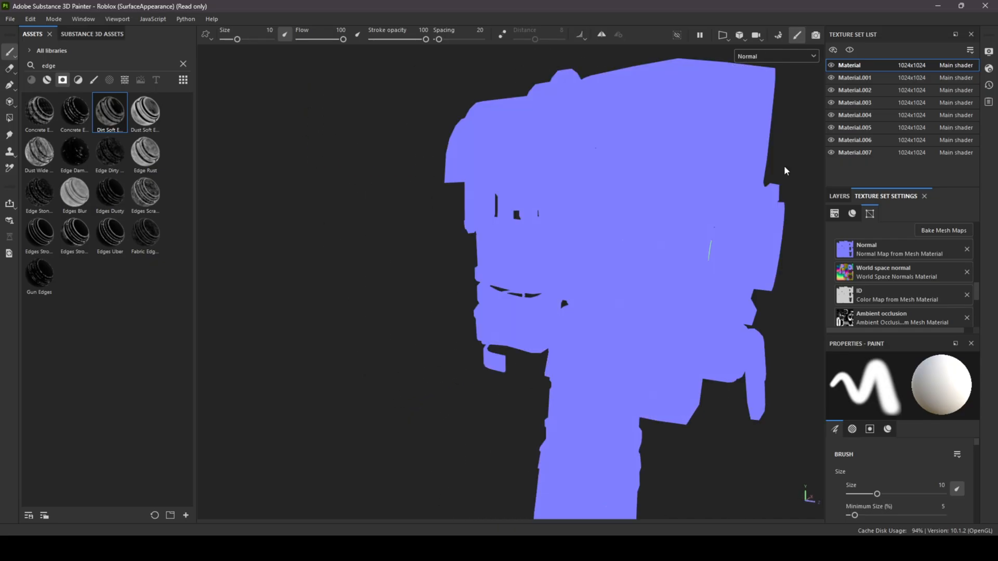
{"action": "left_click_drag", "start_coordinate": [784, 168], "coordinate": [662, 189], "text": "alt"}
- Restore the Material view and look closely at the shading on the underside of the backpack
{"action": "left_click", "coordinate": [764, 56]}
{"action": "left_click", "coordinate": [783, 91]}
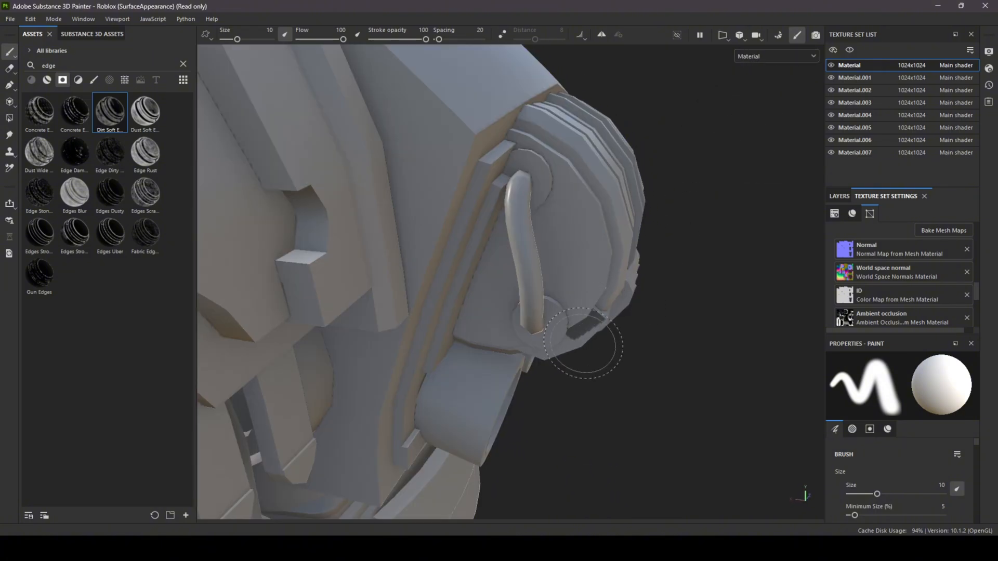
{"action": "left_click_drag", "start_coordinate": [590, 357], "coordinate": [532, 278], "text": "alt"}
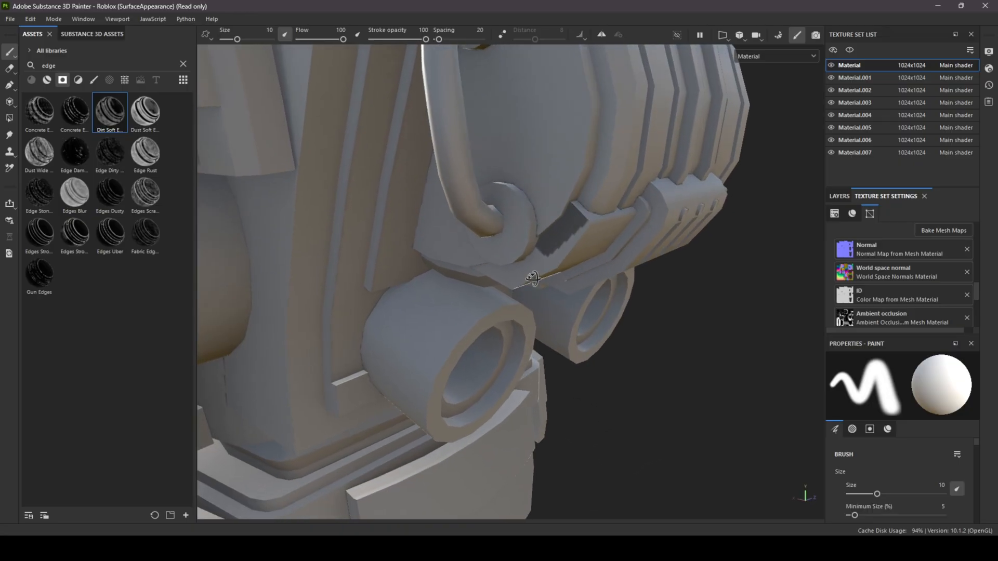
- Switch to the uvtut file in Blender and select the suspect faces of the bracket under the backpack in Edit Mode
{"action": "mouse_move", "coordinate": [470, 549]}
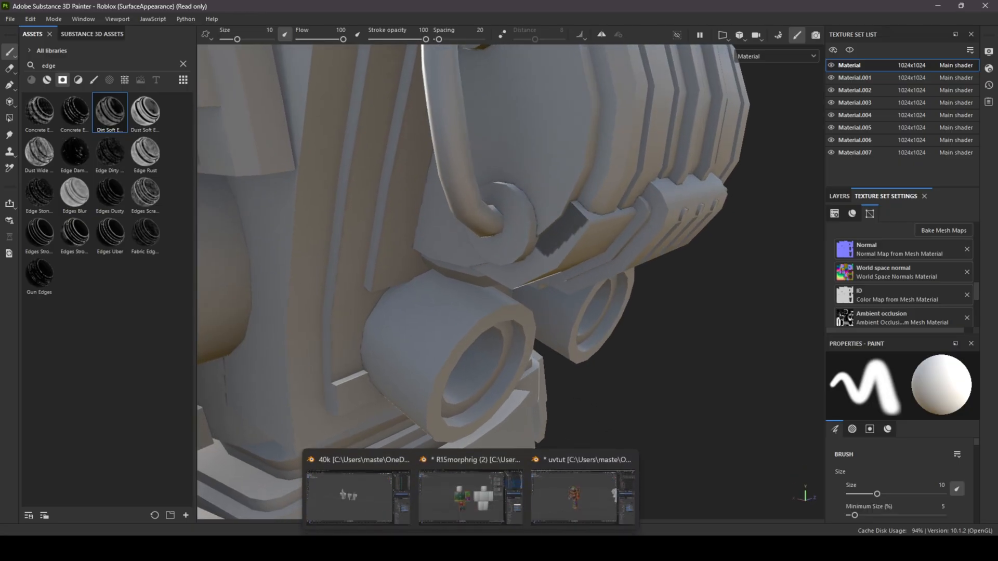
{"action": "left_click", "coordinate": [577, 494]}
{"action": "scroll", "coordinate": [368, 348], "scroll_direction": "up", "scroll_amount": 6}
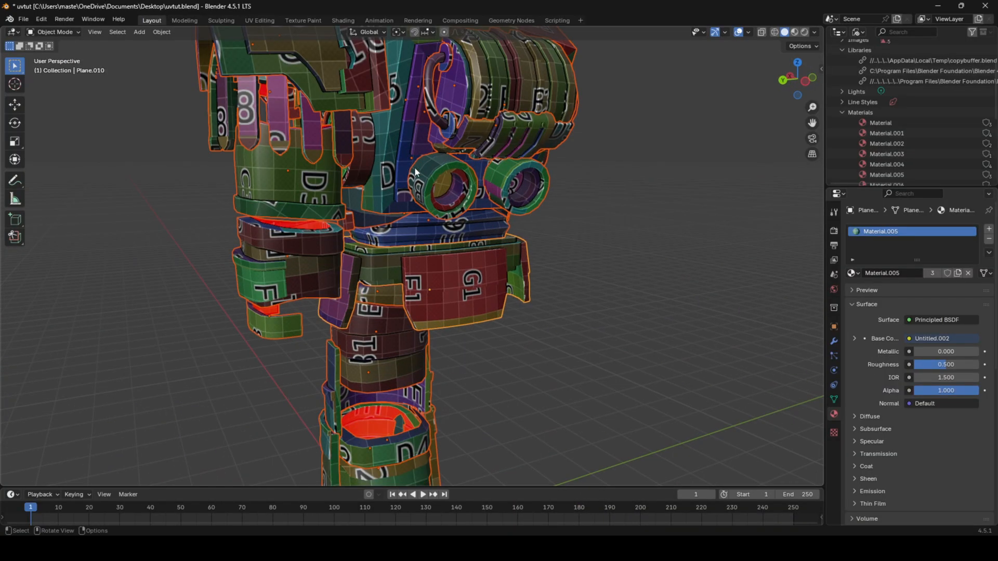
{"action": "left_click", "coordinate": [464, 151]}
{"action": "middle_click_drag", "start_coordinate": [464, 152], "coordinate": [440, 202], "text": "shift"}
{"action": "scroll", "coordinate": [440, 200], "scroll_direction": "up", "scroll_amount": 2}
{"action": "key", "text": "Tab"}
{"action": "left_click", "coordinate": [438, 180]}
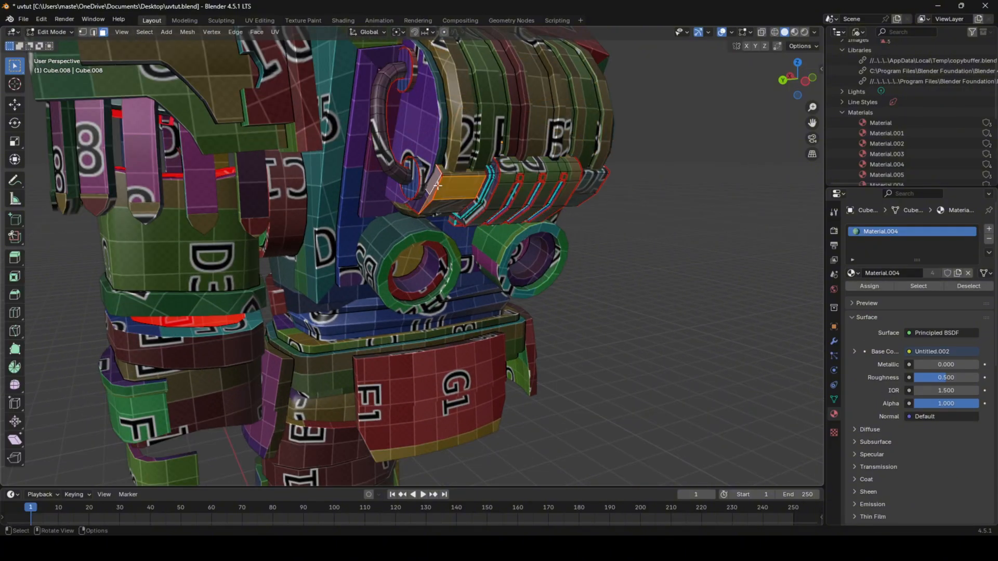
- Examine the bracket's faces and their UV islands in the UV Editing workspace
{"action": "left_click", "coordinate": [260, 20]}
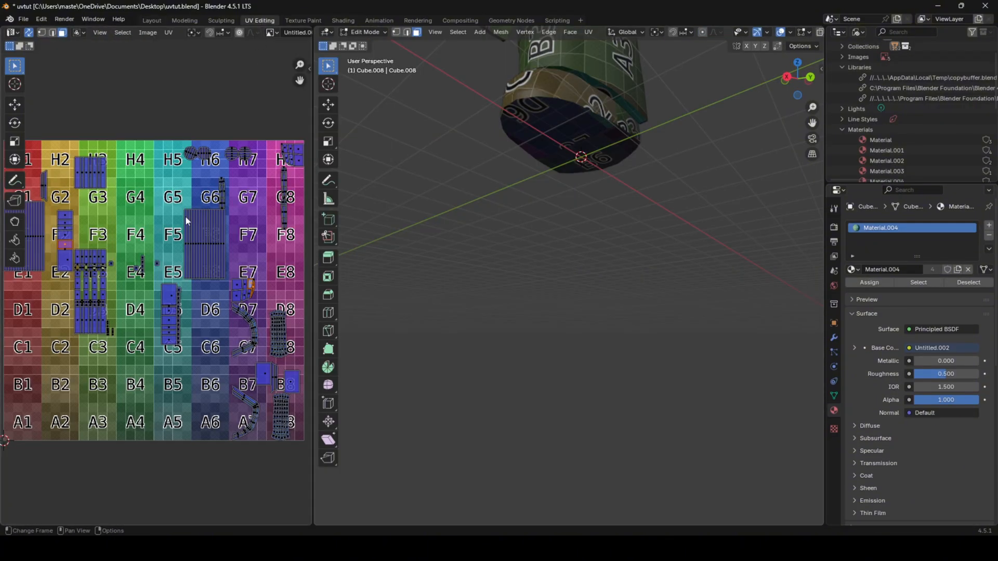
{"action": "key", "text": "KP_Decimal"}
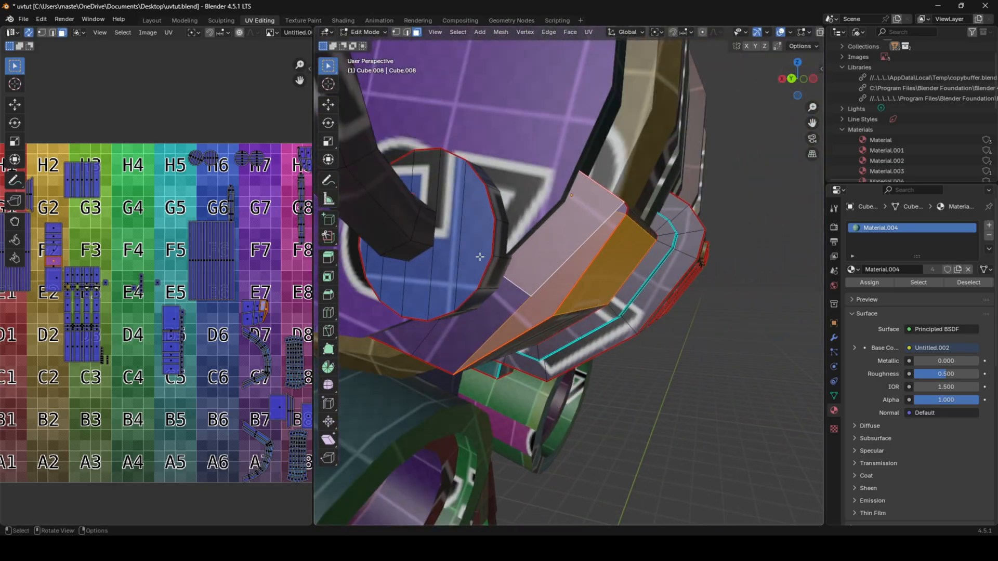
{"action": "left_click", "coordinate": [578, 263]}
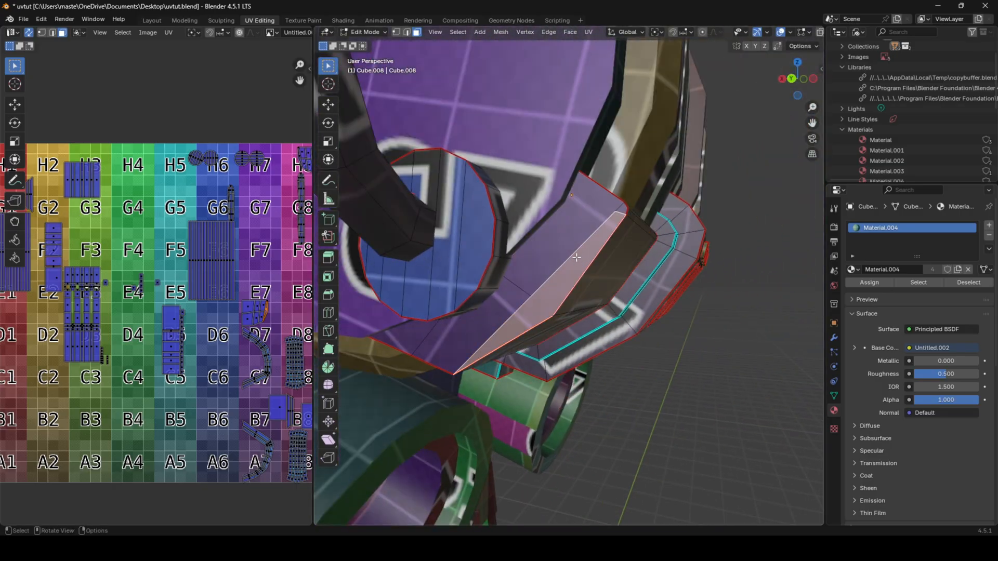
{"action": "left_click", "coordinate": [560, 245], "text": "shift"}
{"action": "middle_click_drag", "start_coordinate": [270, 309], "coordinate": [199, 283]}
{"action": "key", "text": "a"}
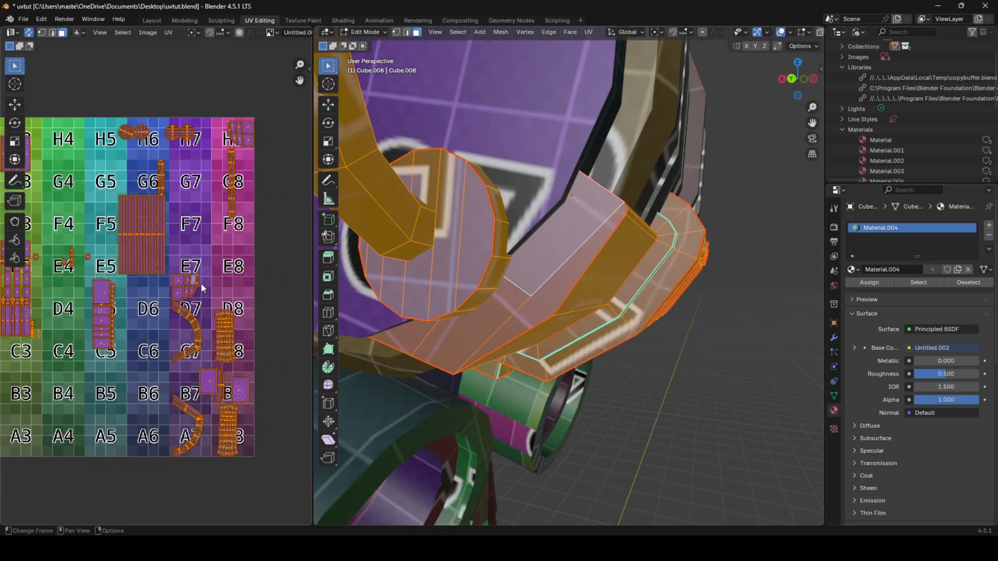
{"action": "left_click", "coordinate": [211, 279]}
- Add the backpack cylinder to the bracket's selection and open both objects together in Edit Mode
{"action": "scroll", "coordinate": [489, 286], "scroll_direction": "down", "scroll_amount": 1}
{"action": "scroll", "coordinate": [488, 287], "scroll_direction": "down", "scroll_amount": 3}
{"action": "scroll", "coordinate": [188, 289], "scroll_direction": "down", "scroll_amount": 5}
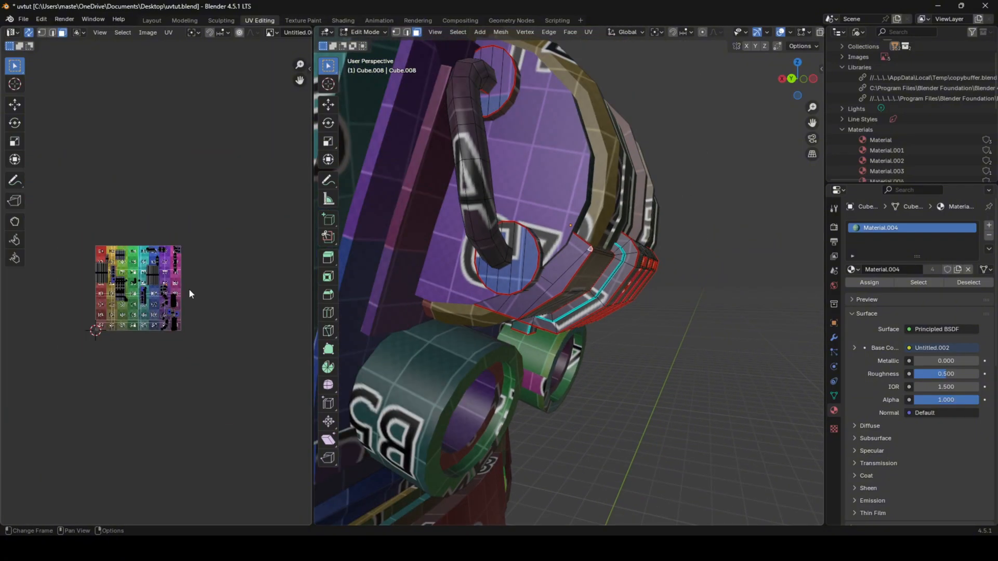
{"action": "scroll", "coordinate": [194, 288], "scroll_direction": "up", "scroll_amount": 4}
{"action": "key", "text": "Tab"}
{"action": "middle_click_drag", "start_coordinate": [639, 243], "coordinate": [610, 259]}
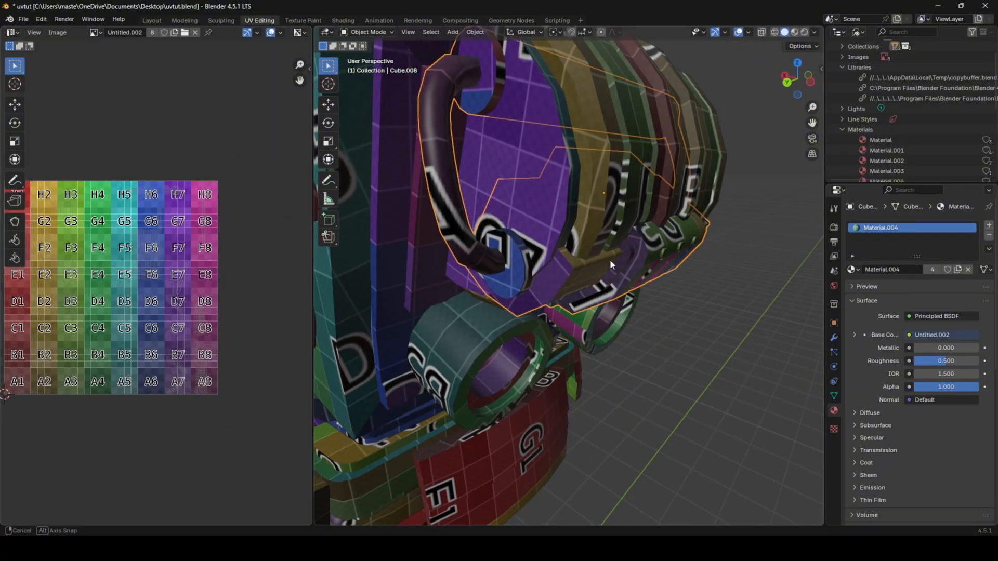
{"action": "scroll", "coordinate": [590, 210], "scroll_direction": "down", "scroll_amount": 3}
{"action": "left_click", "coordinate": [588, 208], "text": "shift"}
{"action": "middle_click_drag", "start_coordinate": [588, 207], "coordinate": [467, 219]}
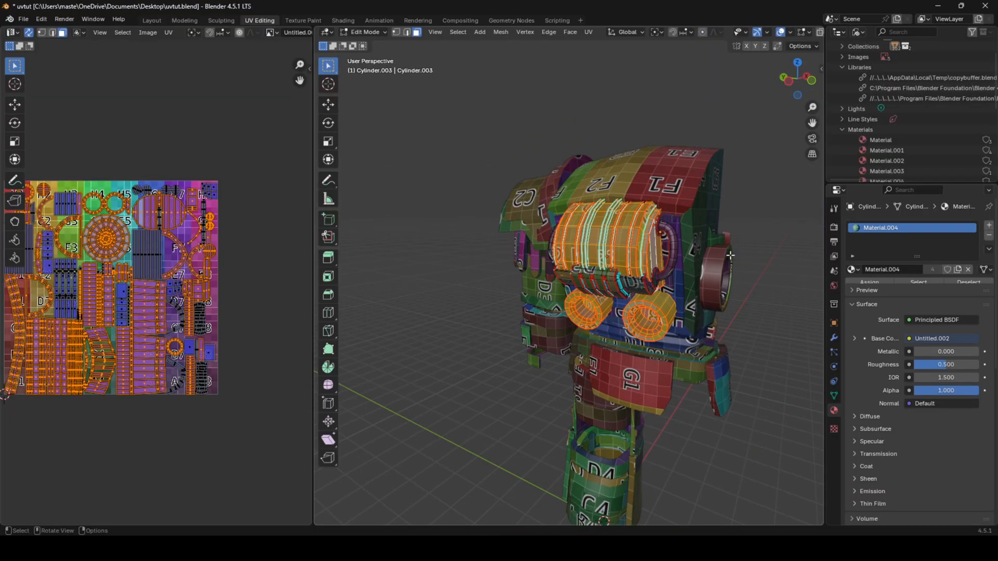
- Compare the UV islands around E7 and D7 with the bracket and cylinder faces for overlaps
{"action": "scroll", "coordinate": [192, 271], "scroll_direction": "up", "scroll_amount": 10}
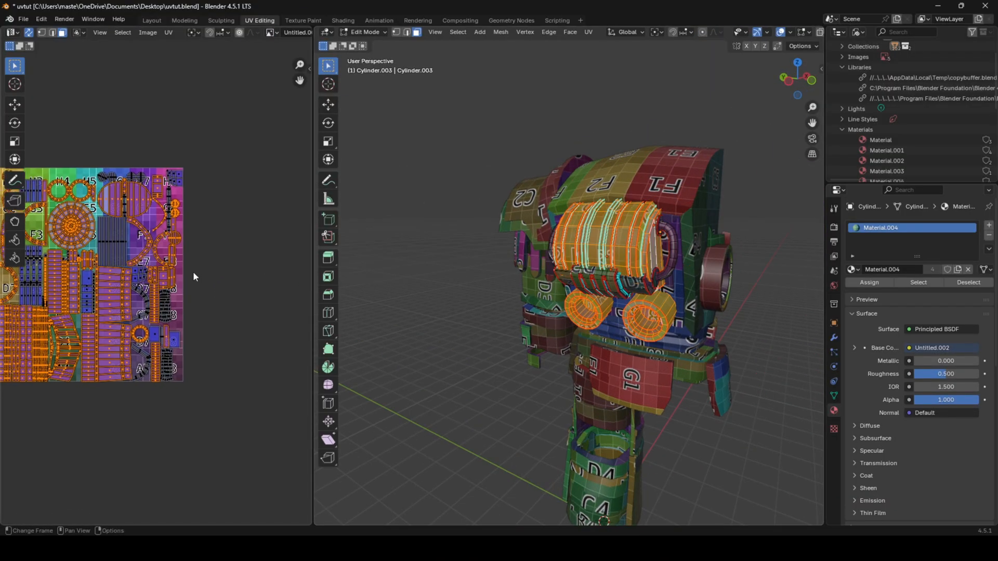
{"action": "scroll", "coordinate": [180, 250], "scroll_direction": "down", "scroll_amount": 4}
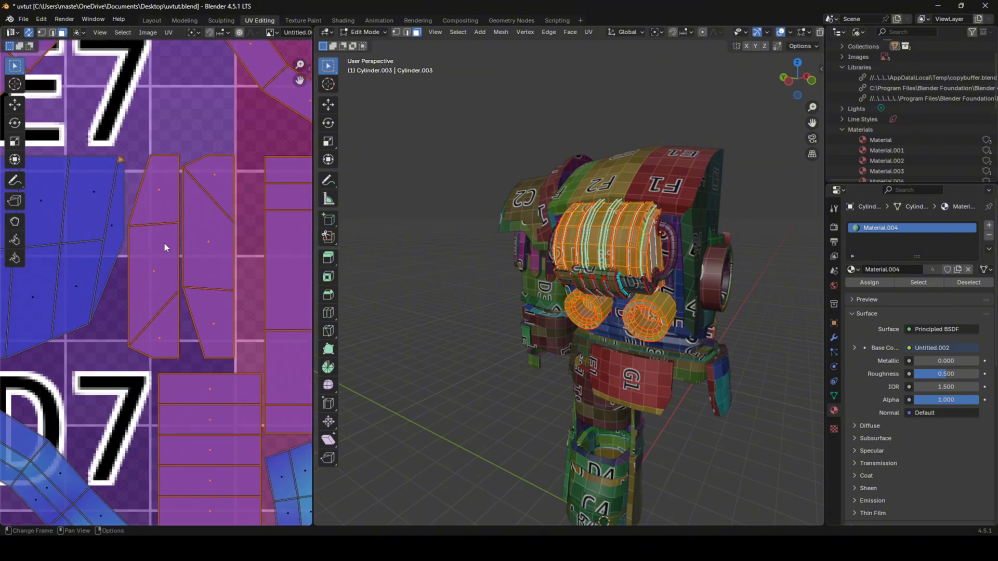
{"action": "middle_click_drag", "start_coordinate": [499, 266], "coordinate": [516, 292]}
{"action": "scroll", "coordinate": [479, 291], "scroll_direction": "up", "scroll_amount": 6}
{"action": "scroll", "coordinate": [504, 287], "scroll_direction": "down", "scroll_amount": 3}
{"action": "key", "text": "Tab"}
{"action": "key", "text": "Tab"}
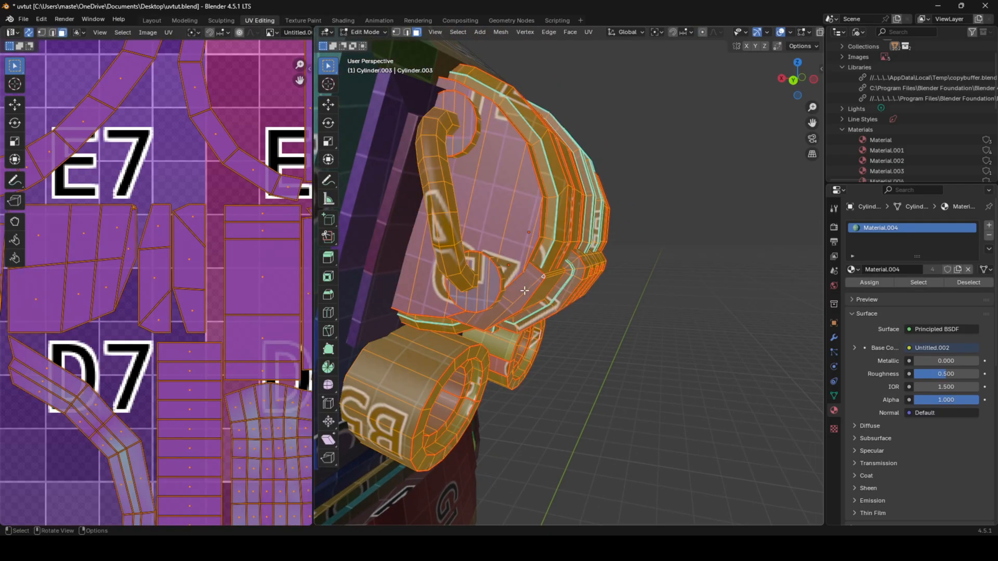
- Select the bracket's front face under the backpack and examine where it lies in the UV island above D7
{"action": "scroll", "coordinate": [521, 284], "scroll_direction": "up", "scroll_amount": 2}
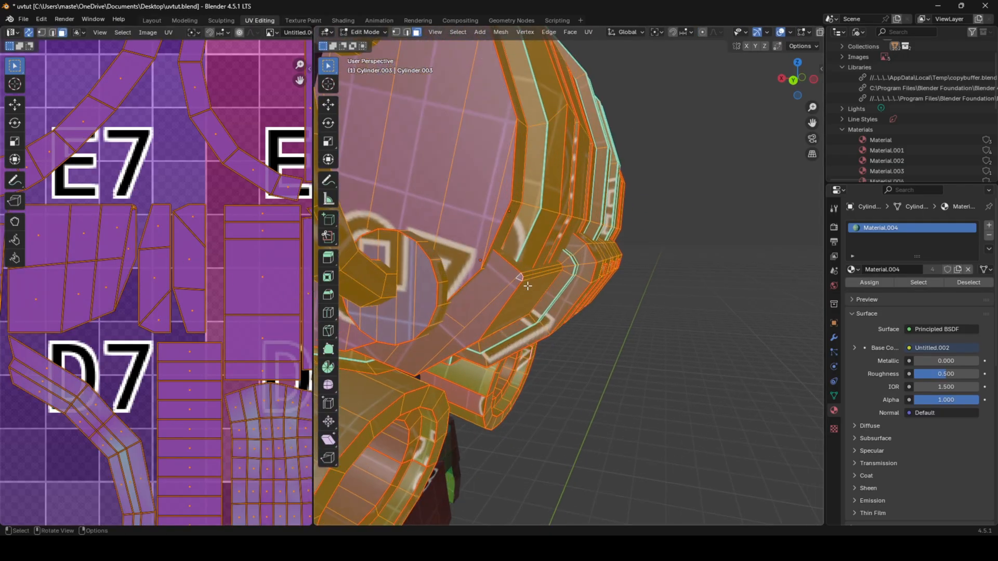
{"action": "left_click", "coordinate": [508, 281]}
{"action": "scroll", "coordinate": [192, 297], "scroll_direction": "down", "scroll_amount": 2}
{"action": "scroll", "coordinate": [140, 254], "scroll_direction": "up", "scroll_amount": 3}
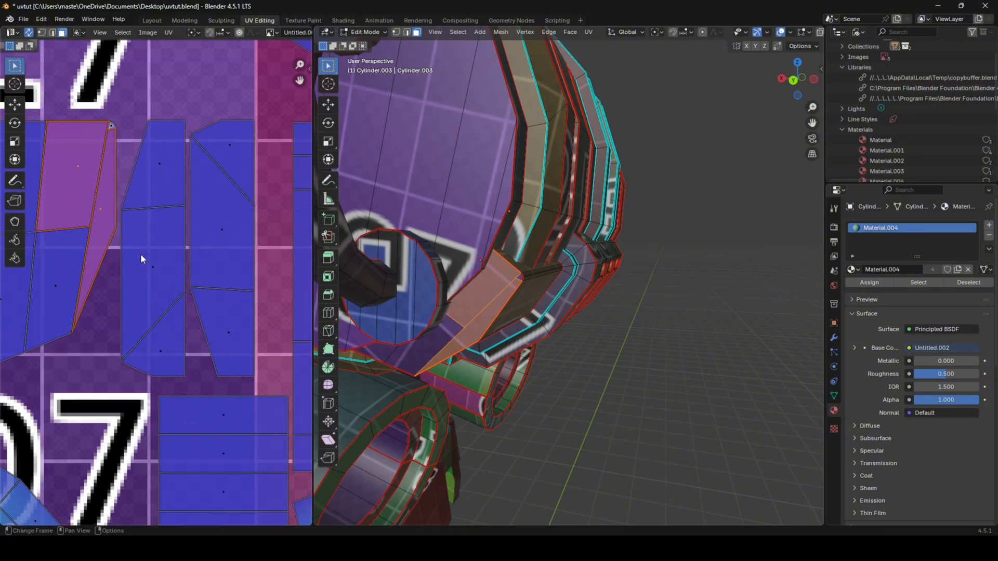
{"action": "scroll", "coordinate": [190, 273], "scroll_direction": "up", "scroll_amount": 1}
{"action": "scroll", "coordinate": [155, 289], "scroll_direction": "up", "scroll_amount": 1}
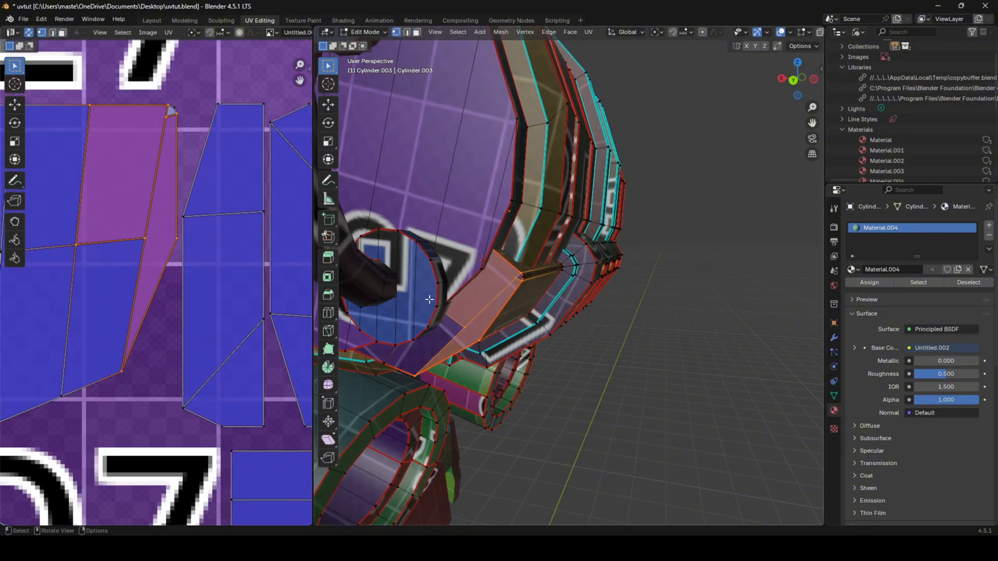
- Select the two adjoining faces at the bracket's corner to compare them with their UV island
{"action": "key", "text": "1"}
{"action": "left_click", "coordinate": [494, 323]}
{"action": "scroll", "coordinate": [499, 314], "scroll_direction": "up", "scroll_amount": 2}
{"action": "mouse_move", "coordinate": [502, 312]}
{"action": "middle_mouse_down"}
{"action": "mouse_move", "coordinate": [514, 295]}
{"action": "mouse_move", "coordinate": [505, 301]}
{"action": "middle_mouse_up"}
{"action": "key", "text": "3"}
{"action": "left_click", "coordinate": [475, 270]}
{"action": "left_click", "coordinate": [483, 288], "text": "shift"}
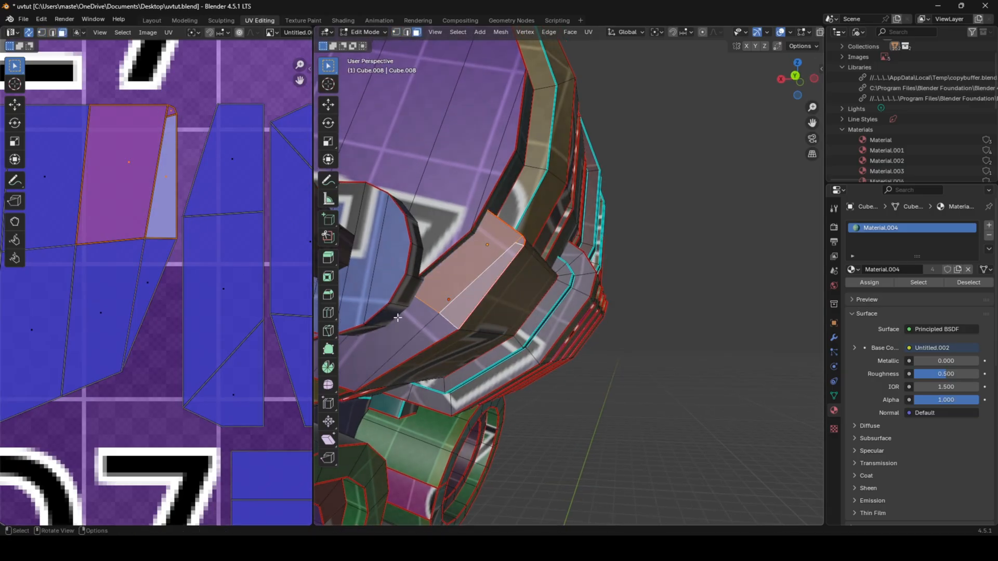
- Switch to Substance 3D Painter and isolate the Material.004 texture set to examine the helmet and backpack alone
{"action": "key", "text": "alt+Tab"}
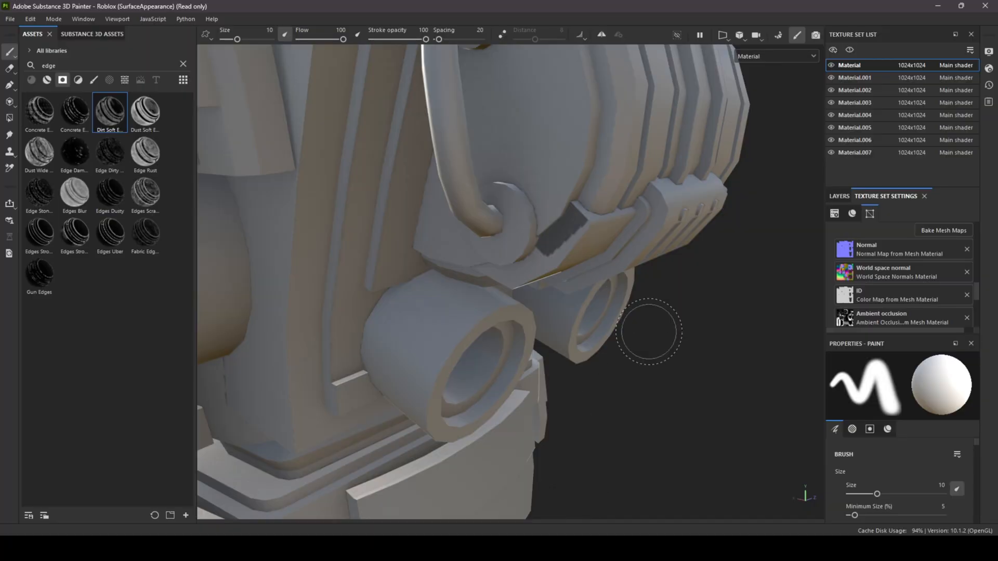
{"action": "left_click", "coordinate": [831, 115]}
{"action": "scroll", "coordinate": [647, 177], "scroll_direction": "down", "scroll_amount": 3}
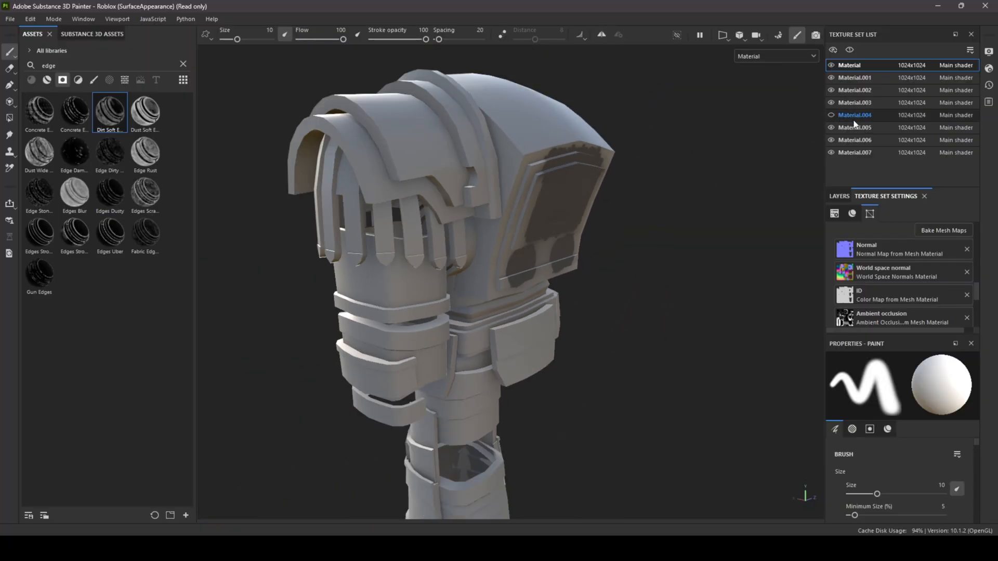
{"action": "left_click", "coordinate": [850, 50]}
{"action": "mouse_move", "coordinate": [610, 174]}
{"action": "left_mouse_down", "text": "alt"}
{"action": "mouse_move", "coordinate": [745, 168]}
{"action": "mouse_move", "coordinate": [809, 217]}
{"action": "mouse_move", "coordinate": [626, 179]}
{"action": "left_mouse_up", "text": "alt"}
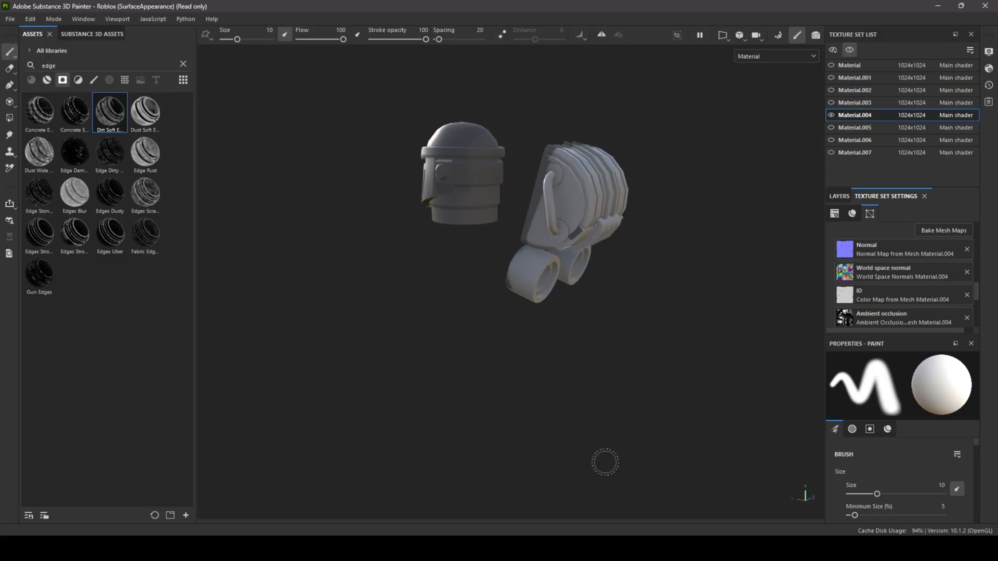
- Return to Blender, select all armour objects in the Layout workspace and export them again as uvtut.fbx
{"action": "key", "text": "alt+Tab"}
{"action": "scroll", "coordinate": [487, 327], "scroll_direction": "down", "scroll_amount": 5}
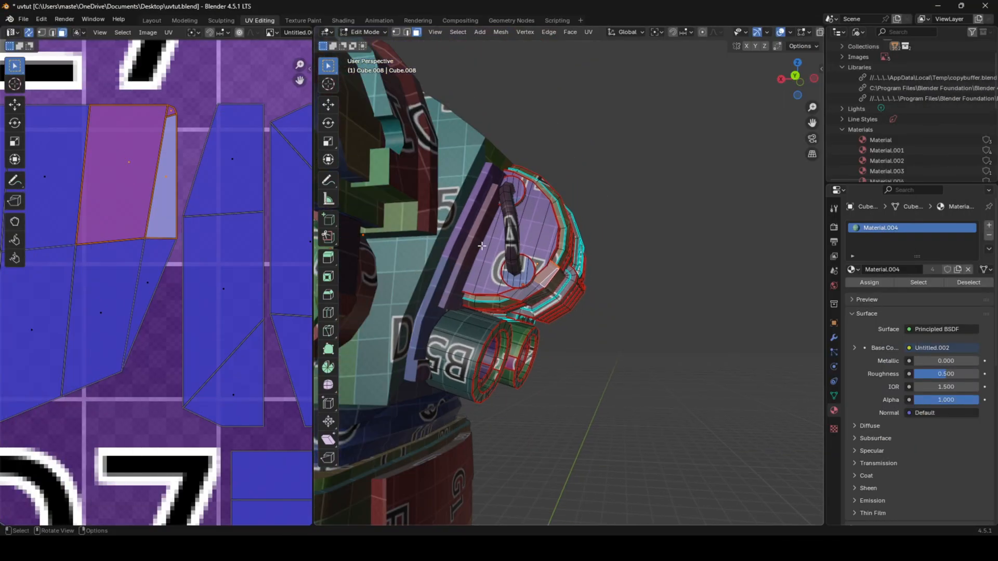
{"action": "left_click", "coordinate": [152, 21]}
{"action": "scroll", "coordinate": [311, 156], "scroll_direction": "down", "scroll_amount": 9}
{"action": "middle_click_drag", "start_coordinate": [352, 180], "coordinate": [450, 202]}
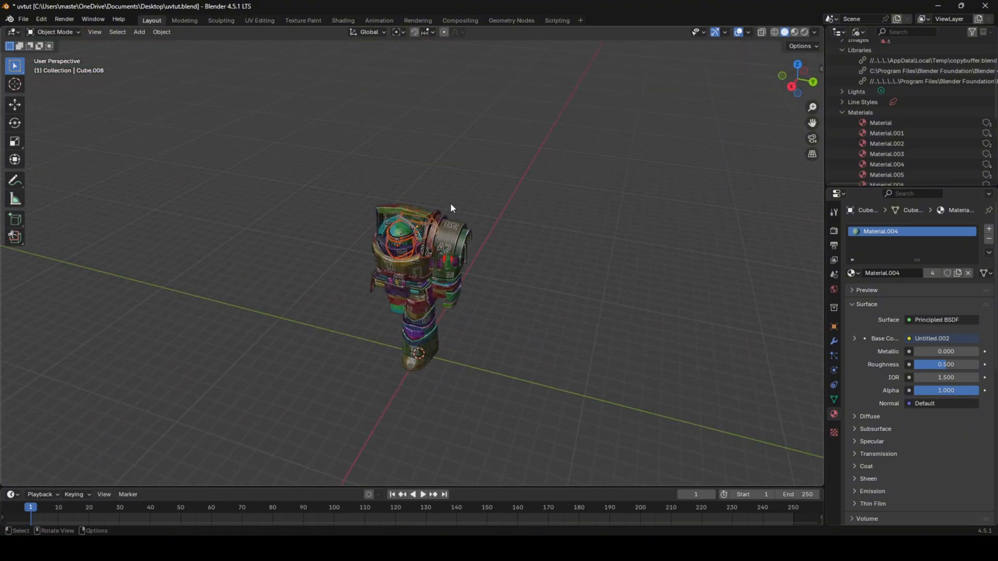
{"action": "left_click_drag", "start_coordinate": [504, 354], "coordinate": [276, 131]}
{"action": "left_click", "coordinate": [23, 19]}
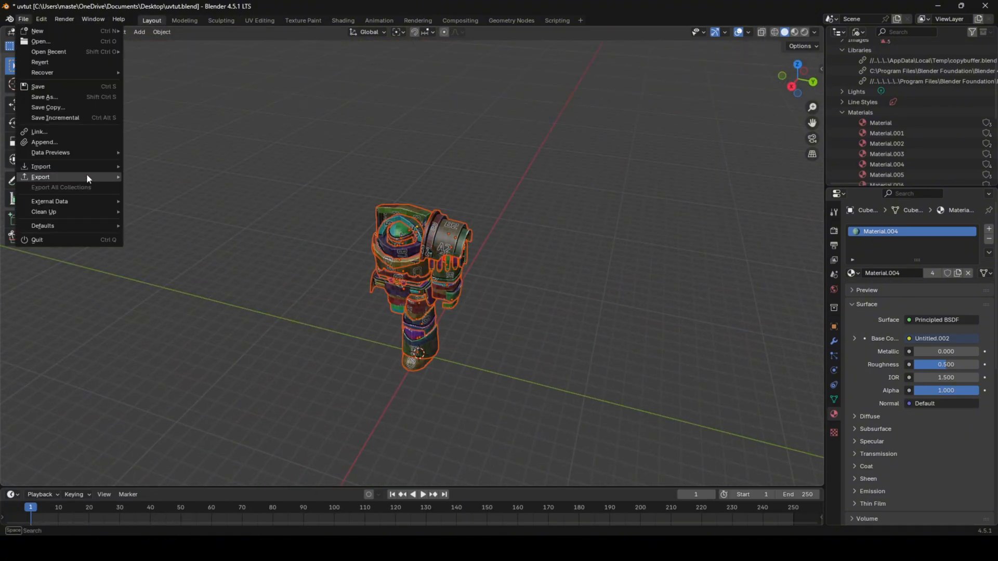
{"action": "mouse_move", "coordinate": [86, 177]}
{"action": "left_click", "coordinate": [166, 266]}
{"action": "left_click", "coordinate": [671, 420]}
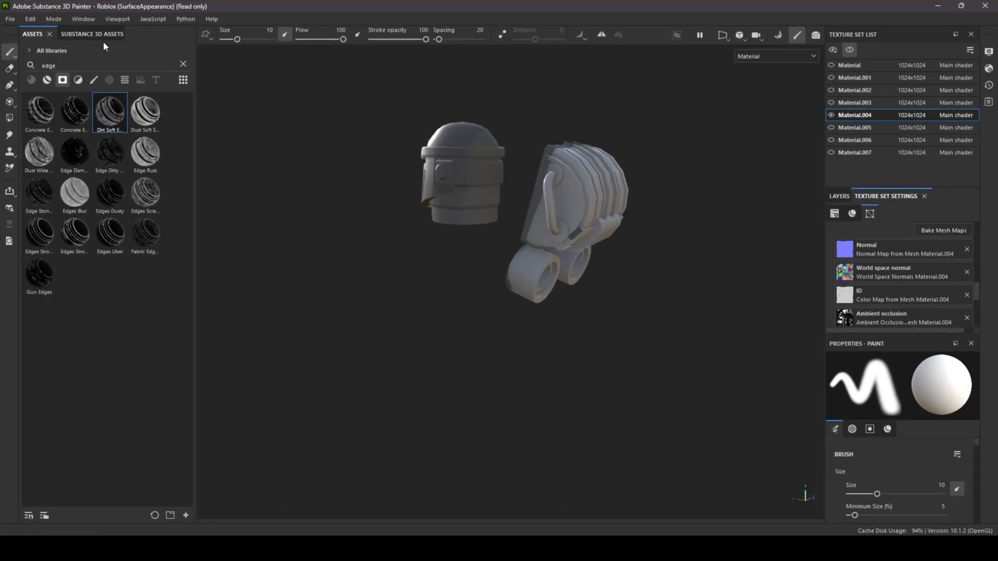
- Create a new Substance 3D Painter project from uvtut.fbx using the Roblox (SurfaceAppearance) template at 1024 resolution
{"action": "left_click", "coordinate": [10, 18]}
{"action": "left_click", "coordinate": [24, 31]}
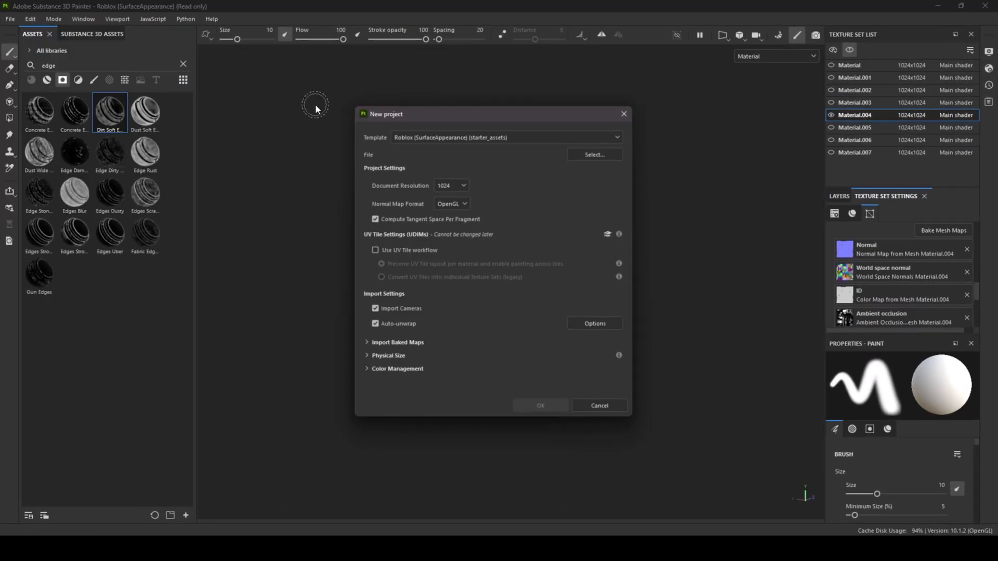
{"action": "left_click", "coordinate": [593, 152]}
{"action": "double_click", "coordinate": [676, 211]}
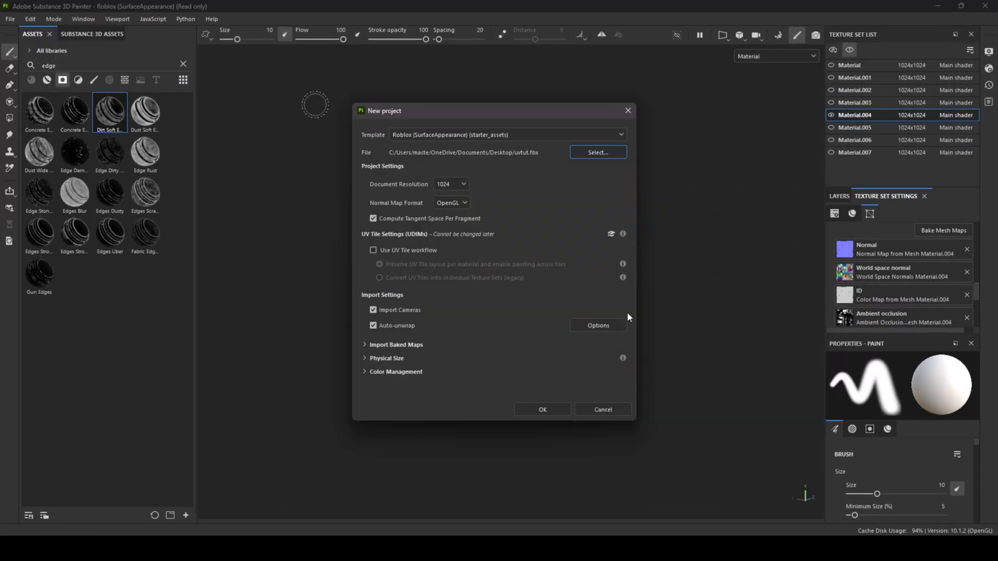
{"action": "left_click", "coordinate": [540, 410]}
{"action": "left_click", "coordinate": [455, 283]}
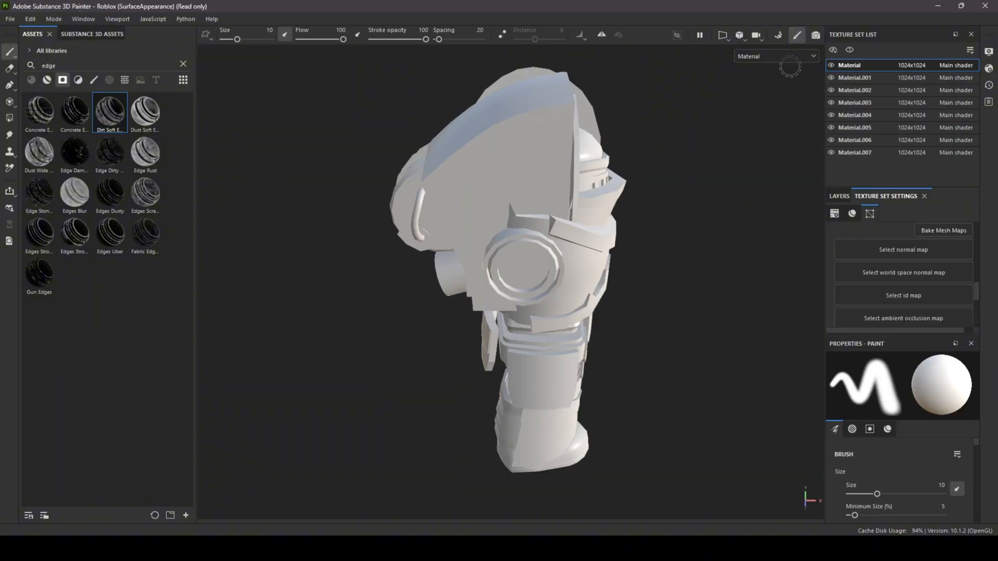
- Bake the mesh maps for all texture sets and return to painting mode
{"action": "left_click", "coordinate": [944, 231]}
{"action": "left_click", "coordinate": [538, 494]}
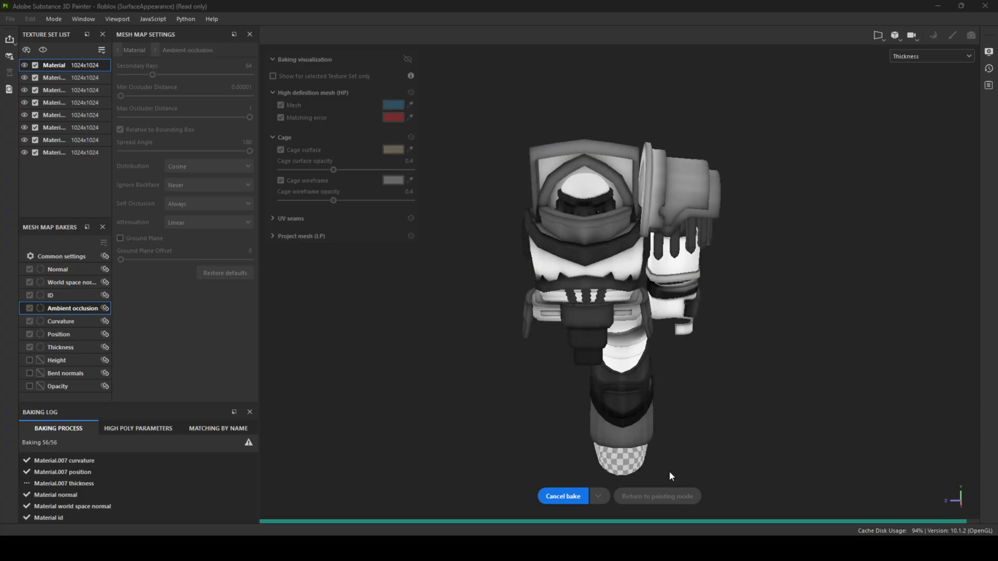
{"action": "left_click", "coordinate": [671, 496]}
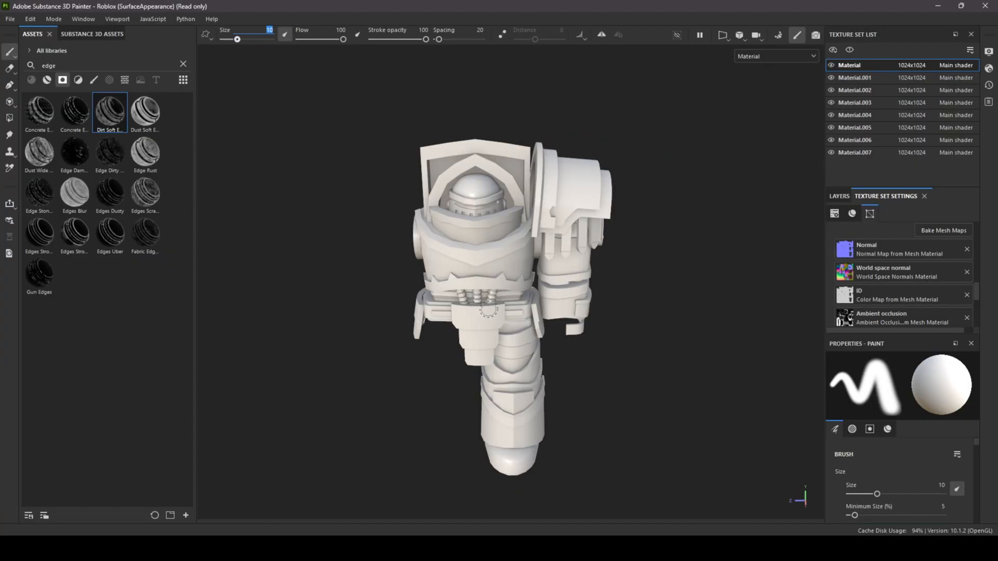
- Inspect the shading on the bracket under the backpack and show the 3D and 2D views side by side
{"action": "scroll", "coordinate": [589, 228], "scroll_direction": "up", "scroll_amount": 1}
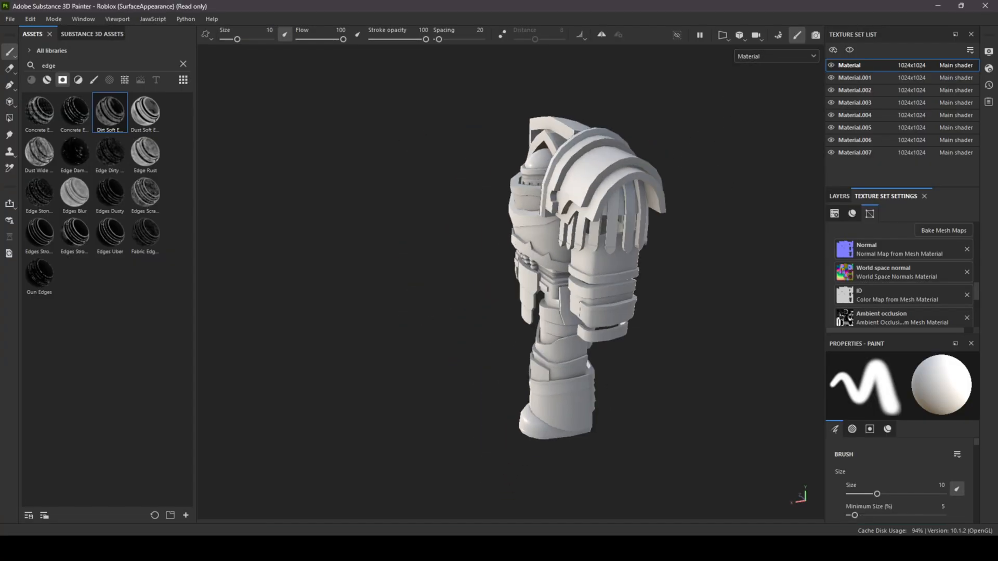
{"action": "mouse_move", "coordinate": [722, 203]}
{"action": "left_mouse_down", "text": "alt"}
{"action": "mouse_move", "coordinate": [550, 271]}
{"action": "mouse_move", "coordinate": [558, 230]}
{"action": "mouse_move", "coordinate": [528, 170]}
{"action": "left_mouse_up", "text": "alt"}
{"action": "scroll", "coordinate": [557, 229], "scroll_direction": "up", "scroll_amount": 5}
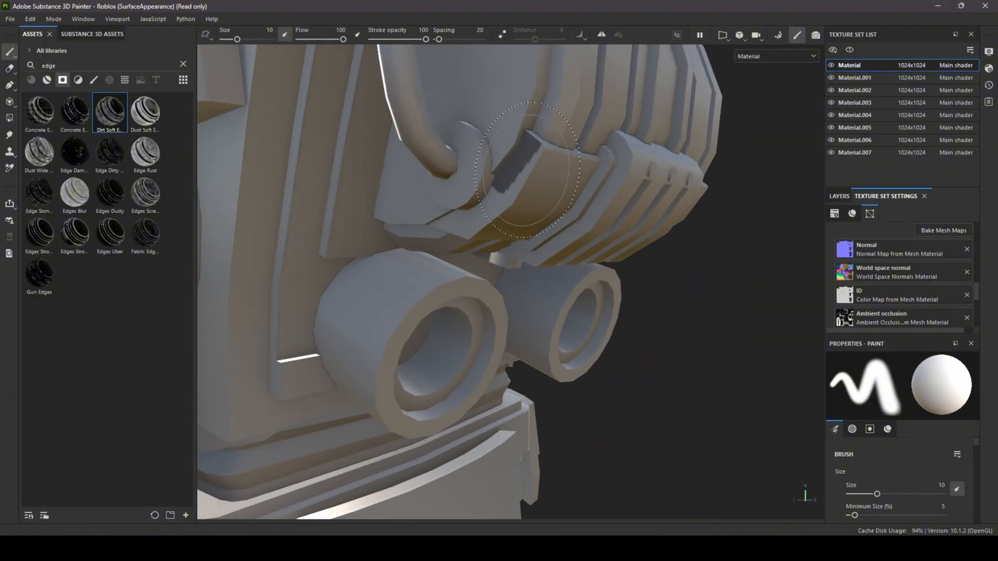
{"action": "left_click", "coordinate": [723, 34]}
{"action": "left_click", "coordinate": [733, 50]}
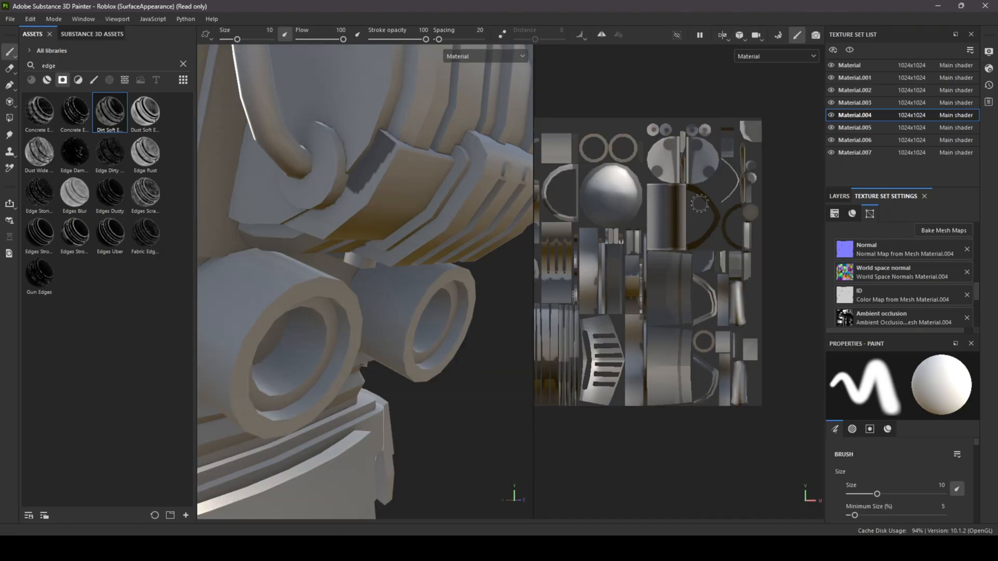
- Examine the bracket's island in the Material.004 texture for the jagged shadow, undoing the stray brush stroke
{"action": "scroll", "coordinate": [700, 203], "scroll_direction": "up", "scroll_amount": 10}
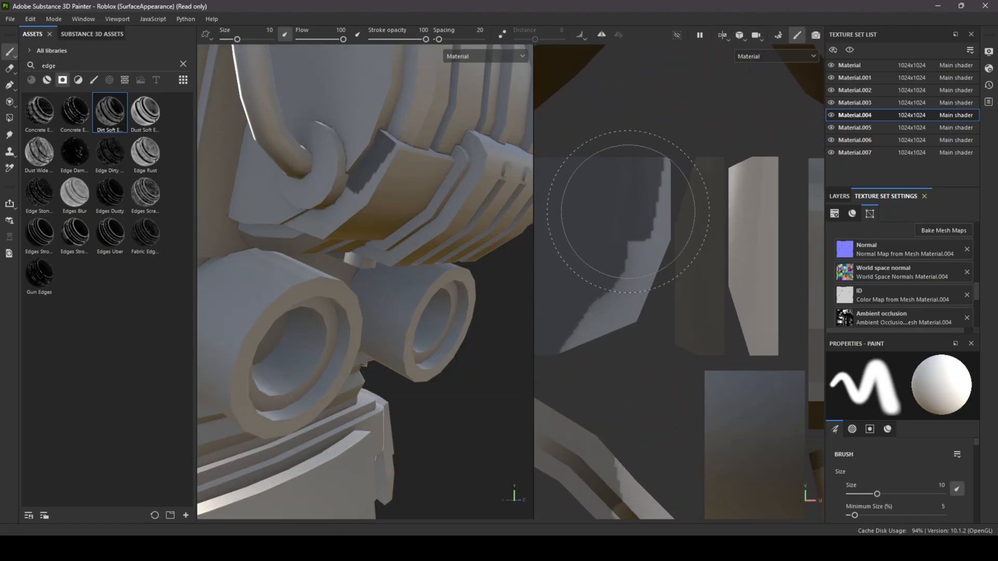
{"action": "mouse_move", "coordinate": [447, 212]}
{"action": "left_mouse_down", "text": "alt"}
{"action": "mouse_move", "coordinate": [446, 245]}
{"action": "mouse_move", "coordinate": [456, 227]}
{"action": "left_mouse_up", "text": "alt"}
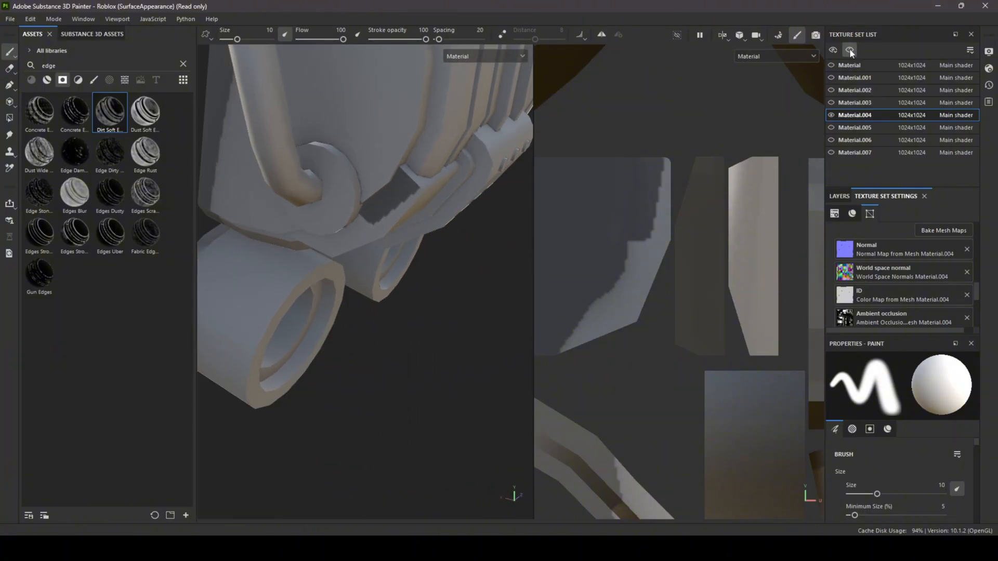
{"action": "scroll", "coordinate": [622, 230], "scroll_direction": "down", "scroll_amount": 1}
{"action": "scroll", "coordinate": [622, 230], "scroll_direction": "down", "scroll_amount": 3}
{"action": "middle_click_drag", "start_coordinate": [617, 227], "coordinate": [627, 230], "text": "alt"}
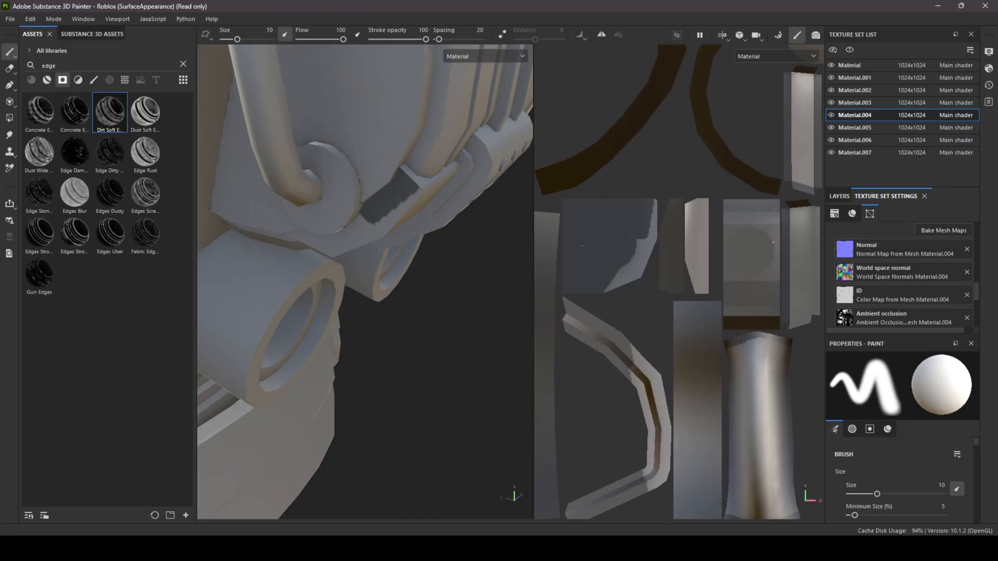
{"action": "scroll", "coordinate": [623, 229], "scroll_direction": "up", "scroll_amount": 3}
{"action": "mouse_move", "coordinate": [655, 237]}
{"action": "left_mouse_down"}
{"action": "mouse_move", "coordinate": [657, 205]}
{"action": "mouse_move", "coordinate": [676, 189]}
{"action": "left_mouse_up"}
{"action": "key", "text": "ctrl+z"}
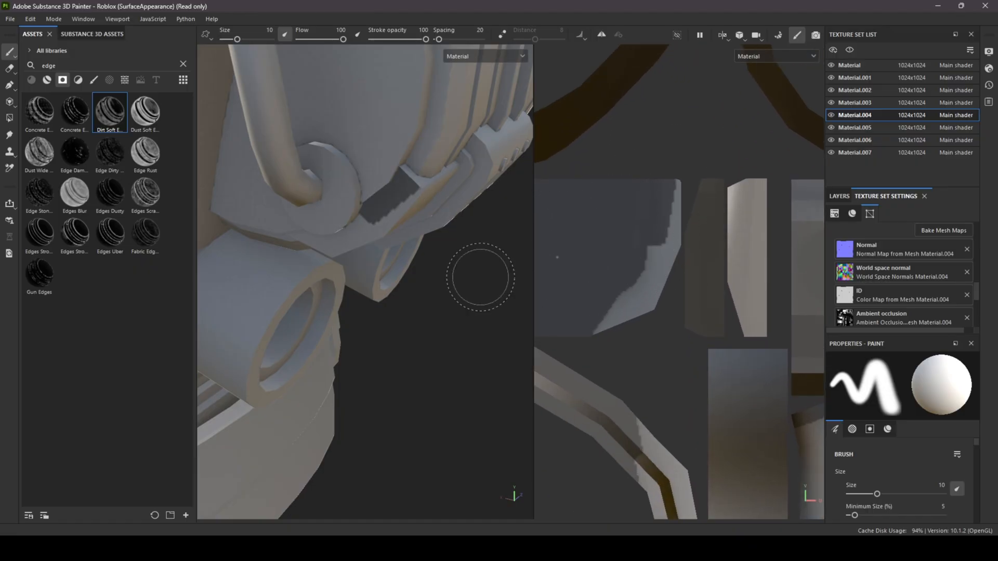
- Switch to the uvtut file in Blender and move the round backpack body away from the armour along X
{"action": "mouse_move", "coordinate": [461, 525]}
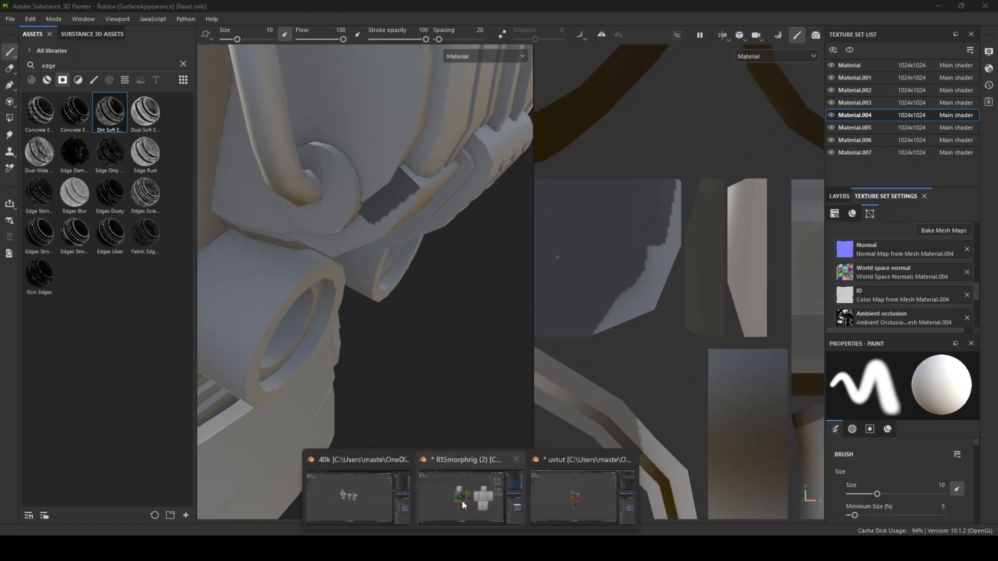
{"action": "left_click", "coordinate": [462, 500]}
{"action": "key", "text": "alt+a"}
{"action": "left_click", "coordinate": [474, 229]}
{"action": "middle_click_drag", "start_coordinate": [475, 229], "coordinate": [382, 259]}
{"action": "key", "text": "g"}
{"action": "key", "text": "x"}
{"action": "key", "text": "y"}
{"action": "key", "text": "x"}
{"action": "left_click", "coordinate": [568, 287]}
- Move the bracket and handle along X to the backpack body and open both objects together in Edit Mode
{"action": "left_click", "coordinate": [487, 224]}
{"action": "key", "text": "g"}
{"action": "key", "text": "x"}
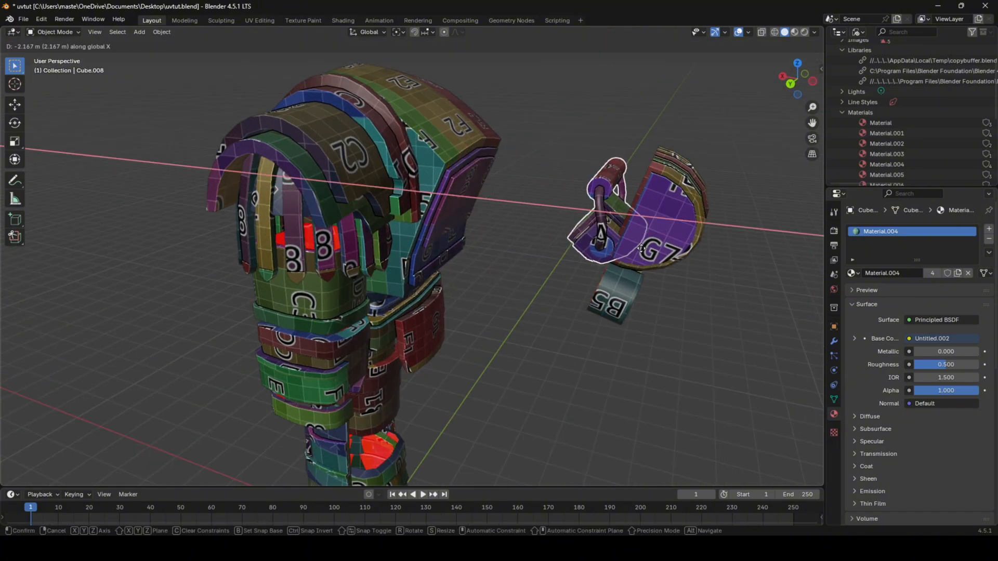
{"action": "left_click", "coordinate": [650, 254]}
{"action": "left_click", "coordinate": [628, 265], "text": "shift"}
{"action": "key", "text": "Tab"}
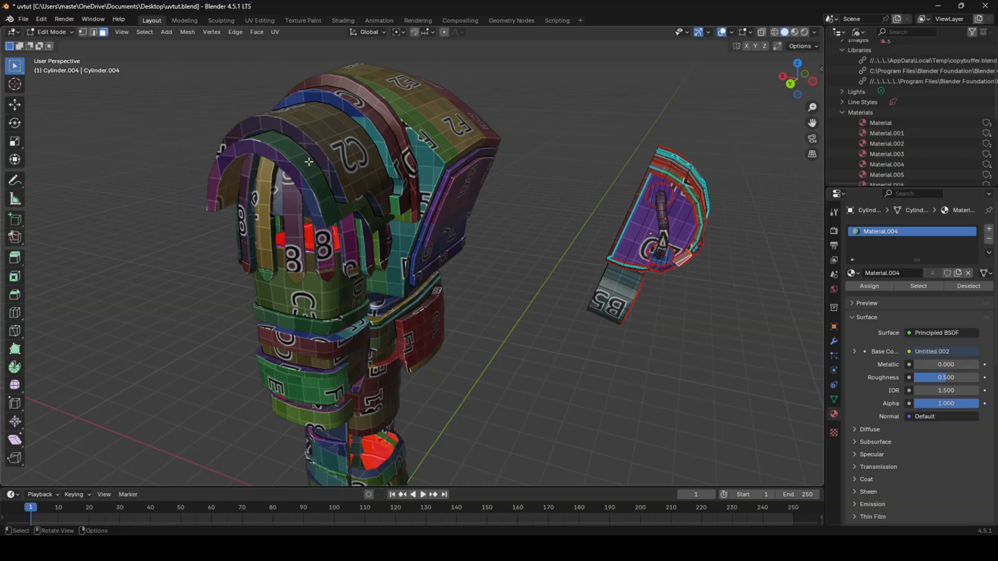
- Examine the separated backpack faces and their full UV layout in the UV Editing workspace
{"action": "left_click", "coordinate": [264, 21]}
{"action": "key", "text": "KP_Decimal"}
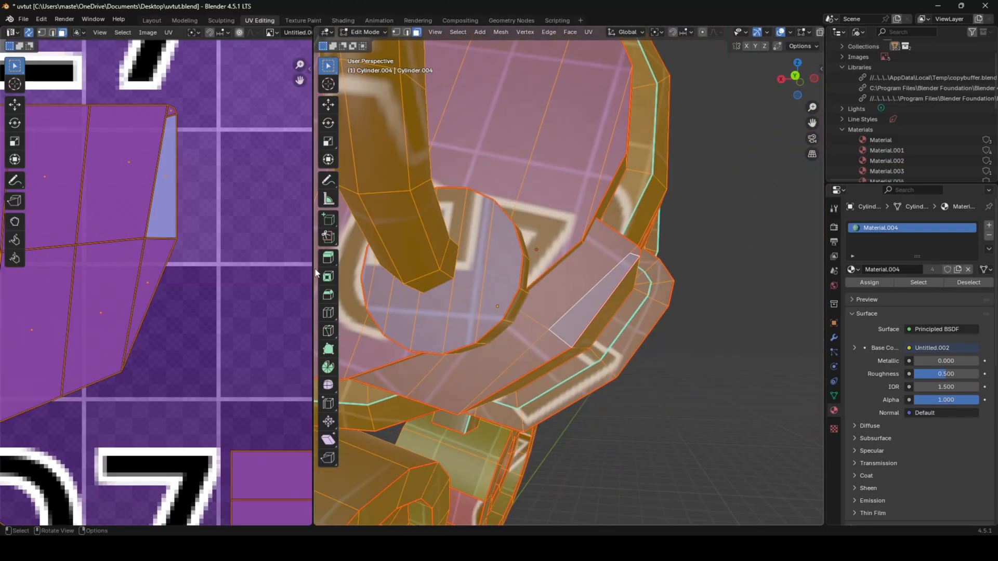
{"action": "scroll", "coordinate": [202, 261], "scroll_direction": "down", "scroll_amount": 5}
{"action": "left_click", "coordinate": [201, 261]}
{"action": "scroll", "coordinate": [200, 261], "scroll_direction": "down", "scroll_amount": 10}
{"action": "scroll", "coordinate": [462, 309], "scroll_direction": "down", "scroll_amount": 5}
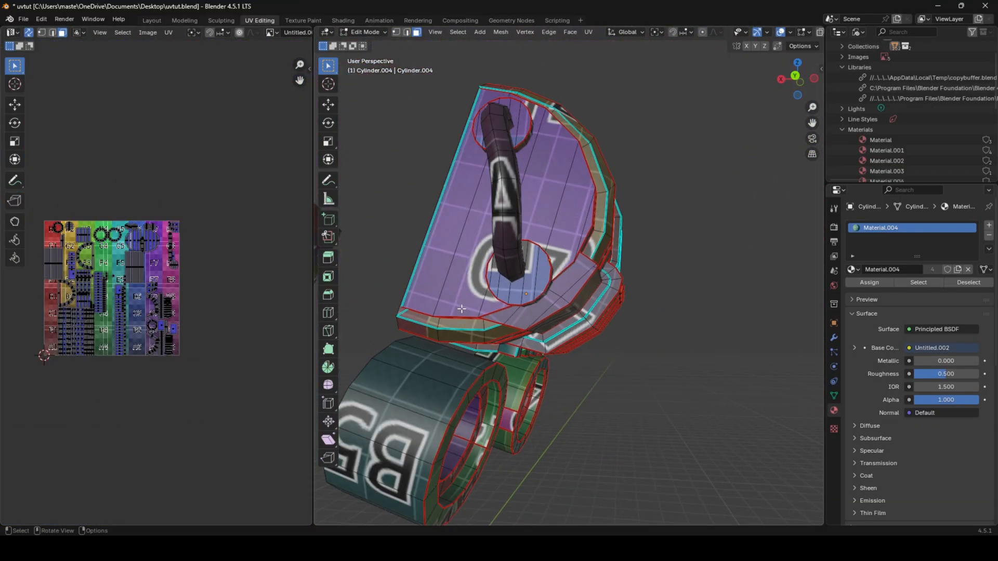
- Return to Object Mode and move the helmet -4 m along X so it stands beside the separated backpack
{"action": "key", "text": "Tab"}
{"action": "scroll", "coordinate": [462, 311], "scroll_direction": "down", "scroll_amount": 8}
{"action": "middle_click_drag", "start_coordinate": [467, 340], "coordinate": [561, 349]}
{"action": "scroll", "coordinate": [541, 333], "scroll_direction": "down", "scroll_amount": 3}
{"action": "left_click", "coordinate": [474, 292]}
{"action": "left_click", "coordinate": [502, 273]}
{"action": "middle_click_drag", "start_coordinate": [503, 278], "coordinate": [507, 302]}
{"action": "scroll", "coordinate": [507, 312], "scroll_direction": "up", "scroll_amount": 5}
{"action": "scroll", "coordinate": [522, 359], "scroll_direction": "down", "scroll_amount": 6}
{"action": "middle_click_drag", "start_coordinate": [521, 359], "coordinate": [463, 353]}
{"action": "key", "text": "g"}
{"action": "key", "text": "x"}
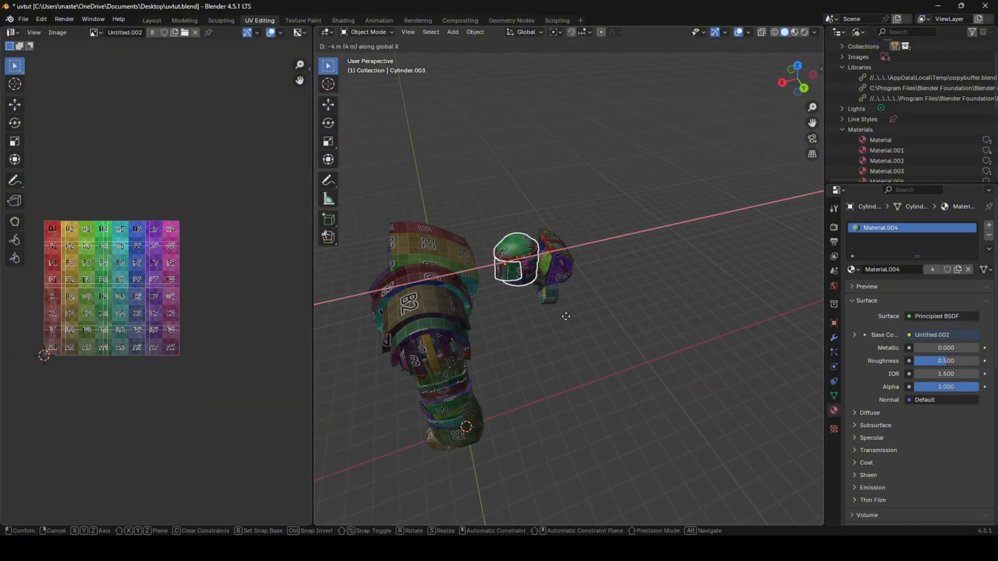
{"action": "left_click", "coordinate": [565, 314]}
- Open the helmet and backpack objects together in Edit Mode and unwrap all their faces Angle Based
{"action": "left_click_drag", "start_coordinate": [590, 316], "coordinate": [512, 217]}
{"action": "key", "text": "Tab"}
{"action": "key", "text": "a"}
{"action": "key", "text": "u"}
{"action": "left_click", "coordinate": [592, 249]}
{"action": "scroll", "coordinate": [210, 293], "scroll_direction": "up", "scroll_amount": 11}
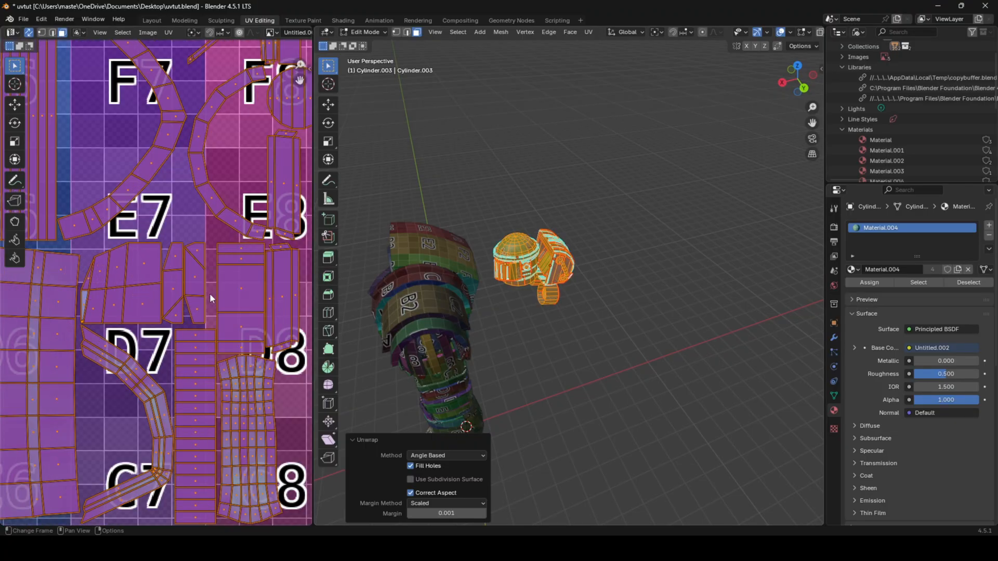
- Undo and repeat the unwrap of the helmet and backpack, checking the narrow face of the island above D7
{"action": "key", "text": "ctrl+z"}
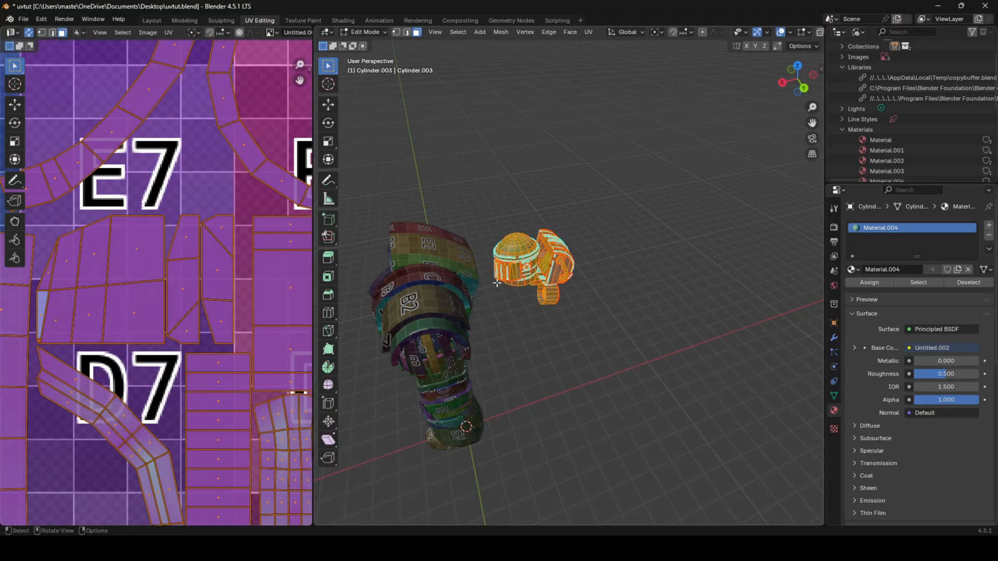
{"action": "key", "text": "u"}
{"action": "left_click", "coordinate": [498, 278]}
{"action": "left_click", "coordinate": [194, 284]}
{"action": "left_click", "coordinate": [44, 307]}
{"action": "middle_click_drag", "start_coordinate": [63, 306], "coordinate": [151, 274]}
{"action": "scroll", "coordinate": [157, 274], "scroll_direction": "up", "scroll_amount": 4}
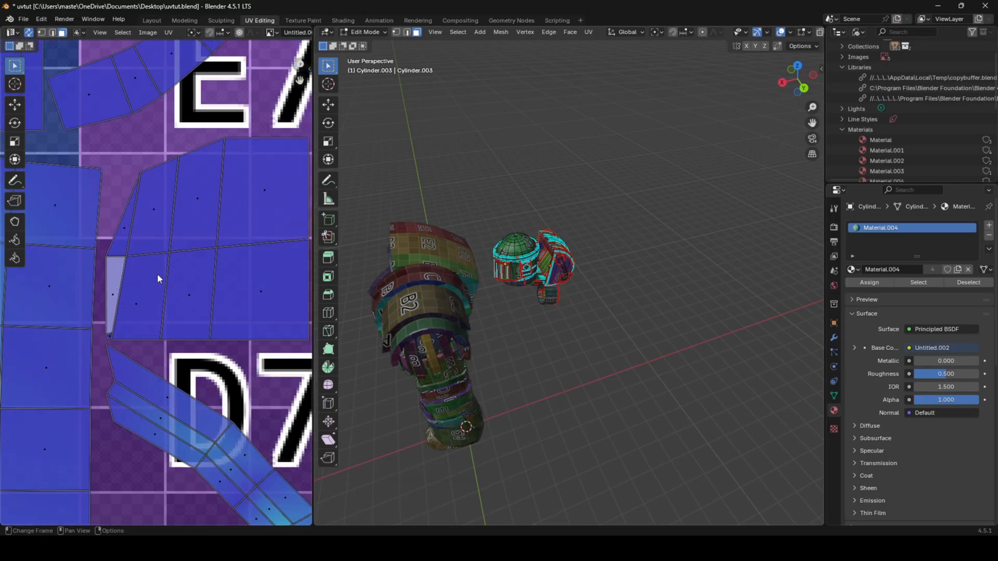
- Return to Object Mode and move the helmet and backpack objects 4 m along X back onto the armour
{"action": "middle_click_drag", "start_coordinate": [395, 217], "coordinate": [439, 194]}
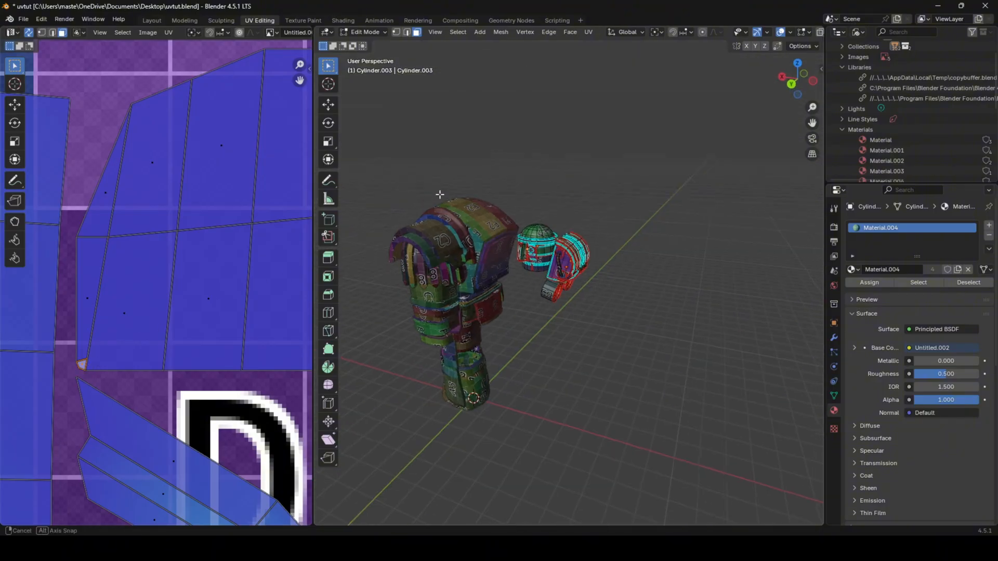
{"action": "key", "text": "Tab"}
{"action": "scroll", "coordinate": [525, 214], "scroll_direction": "down", "scroll_amount": 3}
{"action": "middle_click_drag", "start_coordinate": [618, 243], "coordinate": [559, 214]}
{"action": "type", "text": "gx4"}
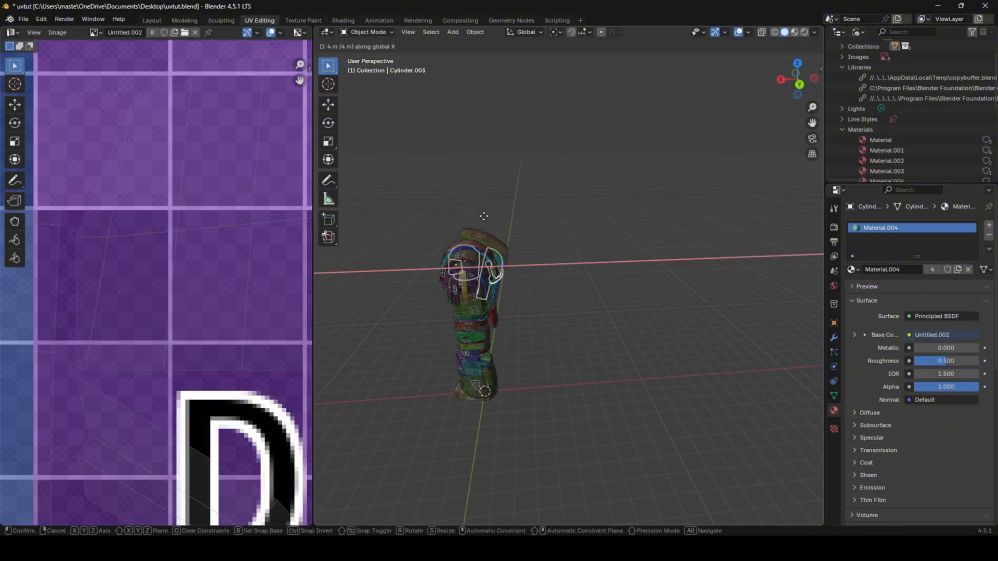
{"action": "key", "text": "Return"}
{"action": "middle_click_drag", "start_coordinate": [491, 216], "coordinate": [551, 214]}
{"action": "left_click_drag", "start_coordinate": [522, 232], "coordinate": [579, 368]}
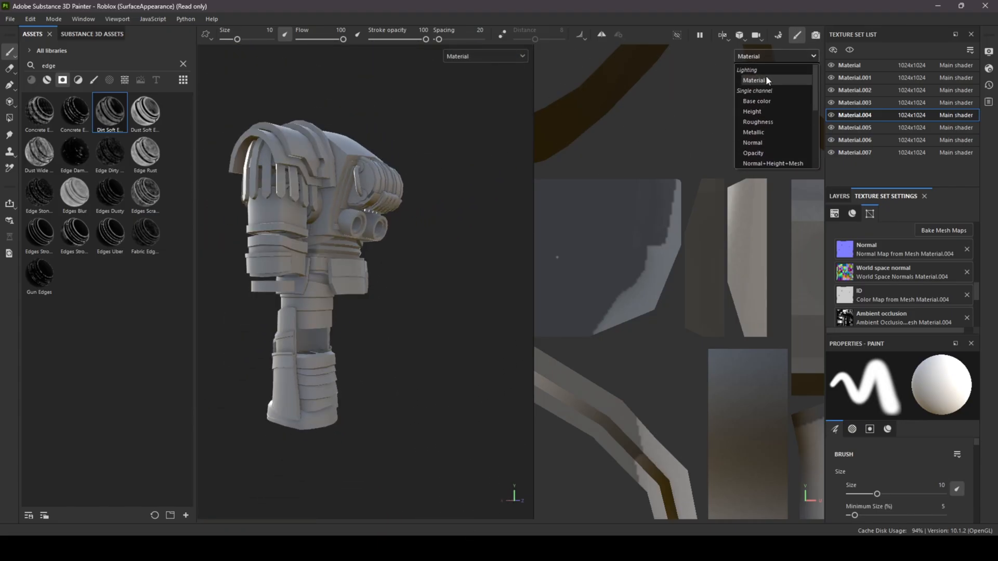
- Display the Ambient occlusion mesh map and examine the baked shading around the armour's helmet, torso and leg
{"action": "scroll", "coordinate": [781, 127], "scroll_direction": "down", "scroll_amount": 2}
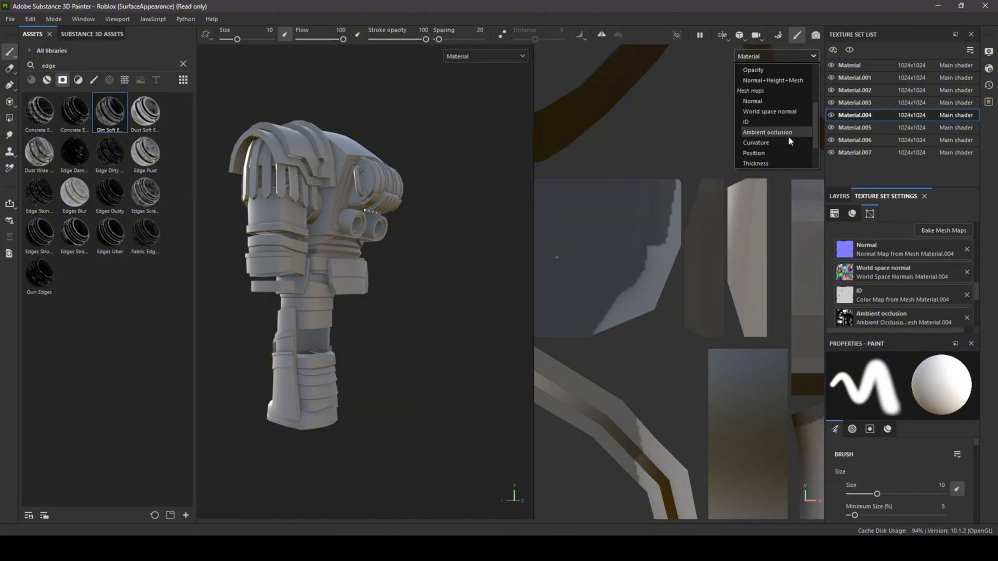
{"action": "left_click", "coordinate": [788, 136]}
{"action": "left_click_drag", "start_coordinate": [350, 210], "coordinate": [452, 264], "text": "alt"}
{"action": "scroll", "coordinate": [342, 139], "scroll_direction": "up", "scroll_amount": 5}
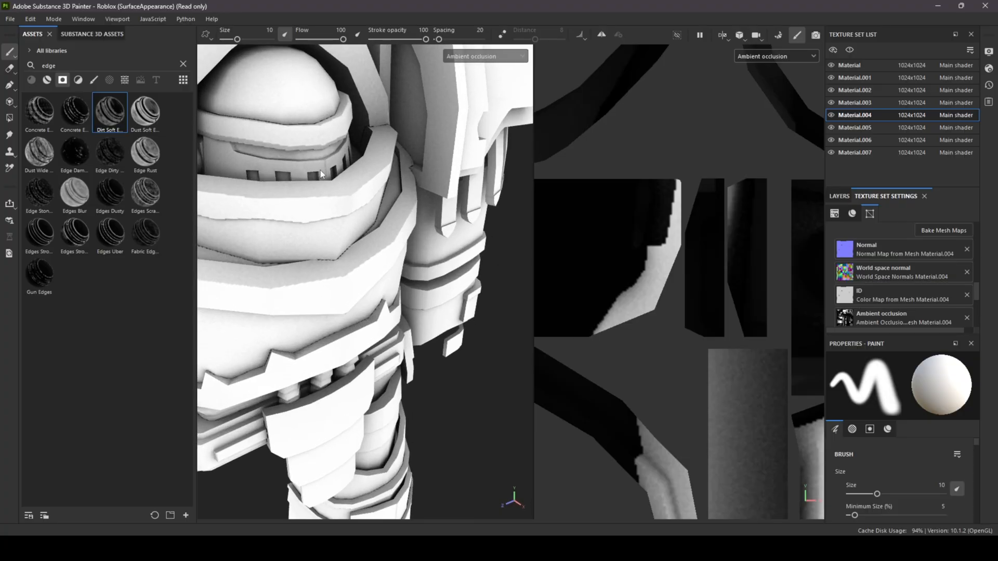
{"action": "left_click_drag", "start_coordinate": [343, 139], "coordinate": [291, 185], "text": "alt"}
{"action": "middle_click_drag", "start_coordinate": [291, 185], "coordinate": [372, 219], "text": "alt"}
{"action": "left_click_drag", "start_coordinate": [372, 218], "coordinate": [396, 173], "text": "alt"}
{"action": "scroll", "coordinate": [396, 177], "scroll_direction": "down", "scroll_amount": 3}
{"action": "middle_click_drag", "start_coordinate": [400, 291], "coordinate": [368, 171], "text": "alt"}
{"action": "scroll", "coordinate": [346, 177], "scroll_direction": "down", "scroll_amount": 3}
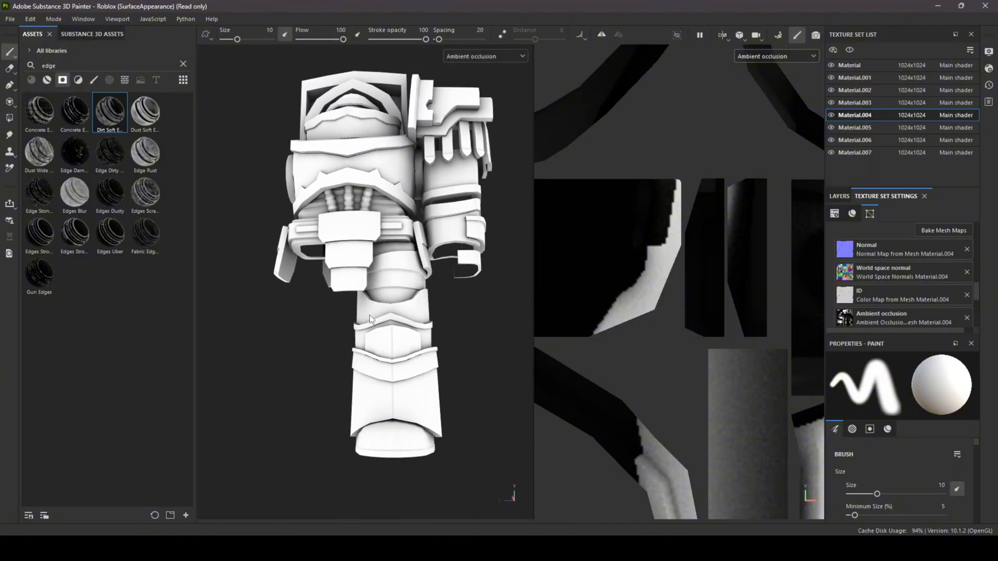
- Switch to the uvtut file in Blender, select all the armour objects and export them as FBX to the Desktop folder
{"action": "left_click", "coordinate": [470, 548]}
{"action": "left_click", "coordinate": [585, 501]}
{"action": "left_click", "coordinate": [434, 301]}
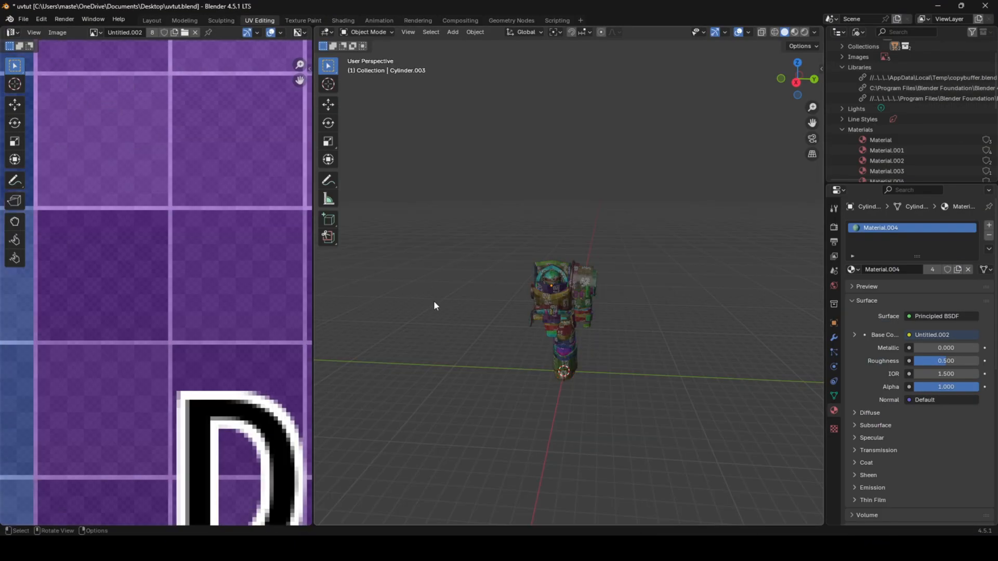
{"action": "left_click_drag", "start_coordinate": [479, 236], "coordinate": [622, 404]}
{"action": "left_click", "coordinate": [24, 19]}
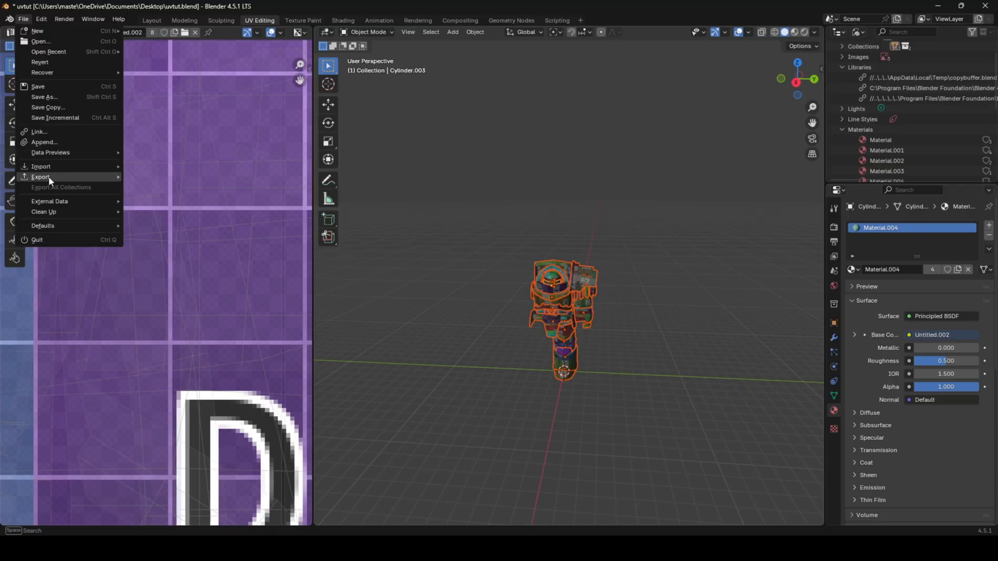
{"action": "left_click", "coordinate": [185, 270]}
{"action": "left_click", "coordinate": [644, 419]}
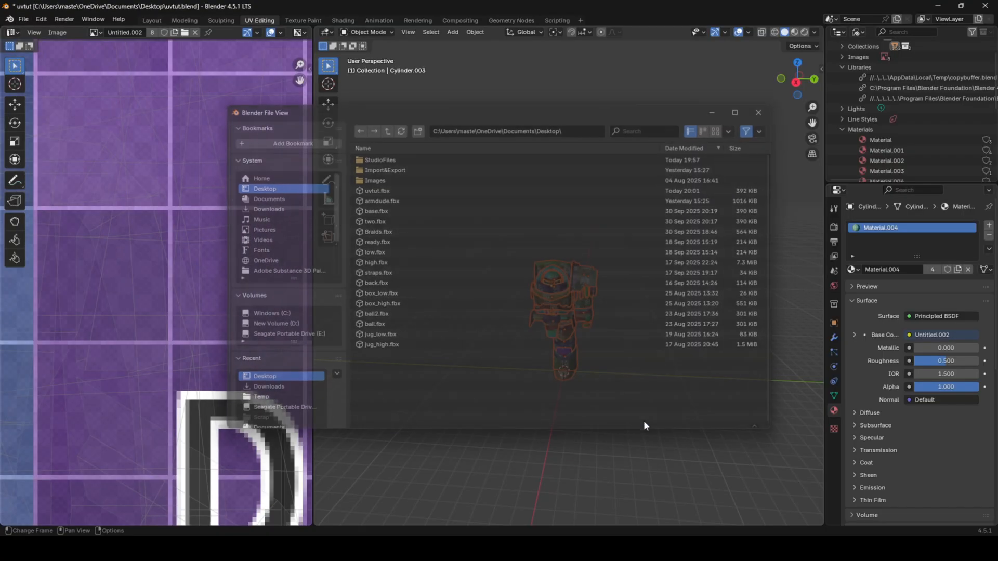
- Switch to Substance 3D Painter and create a new project from the re-exported uvtut.fbx
{"action": "left_click", "coordinate": [491, 548]}
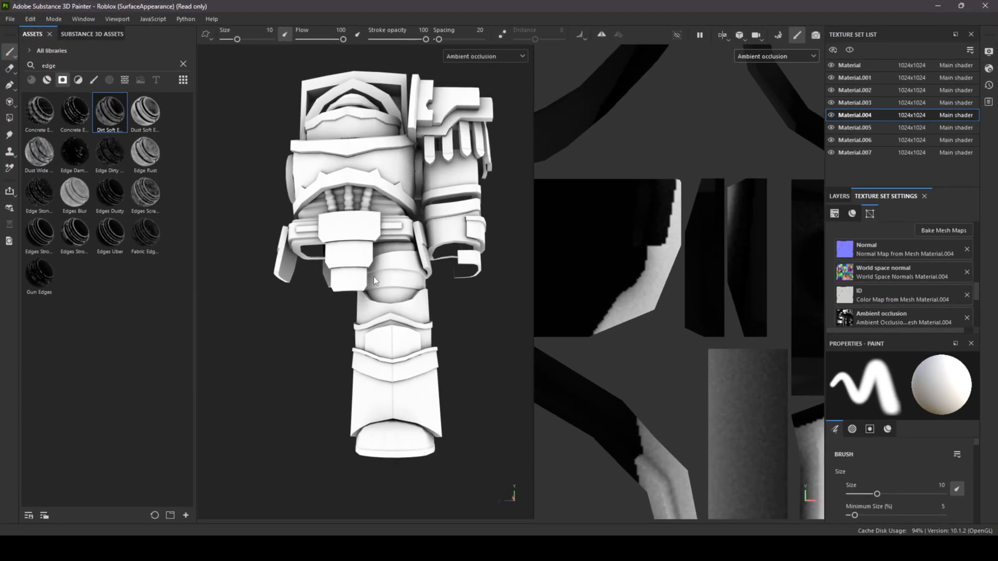
{"action": "left_click", "coordinate": [15, 20]}
{"action": "left_click", "coordinate": [48, 38]}
{"action": "left_click", "coordinate": [613, 157]}
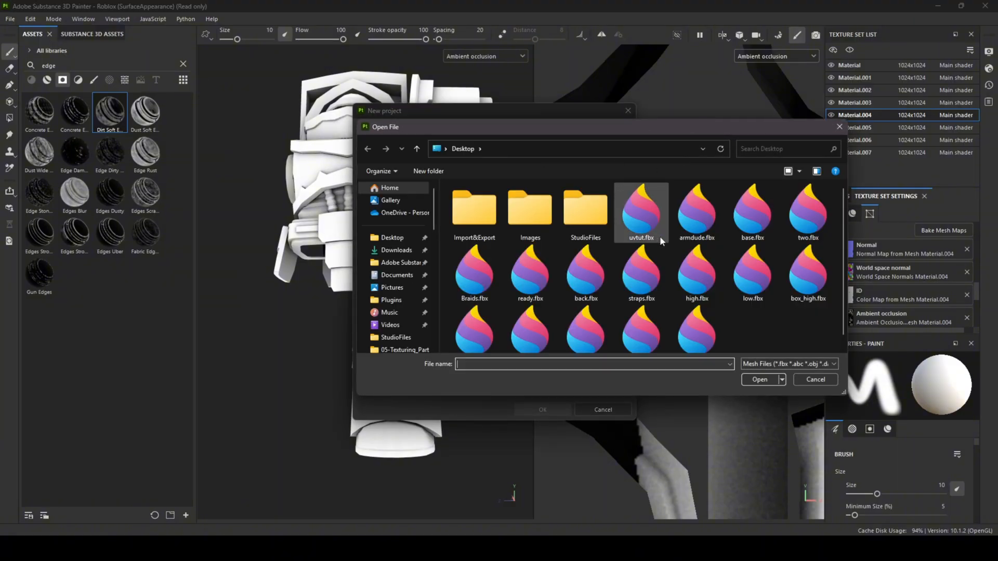
{"action": "double_click", "coordinate": [660, 236]}
{"action": "left_click", "coordinate": [543, 410]}
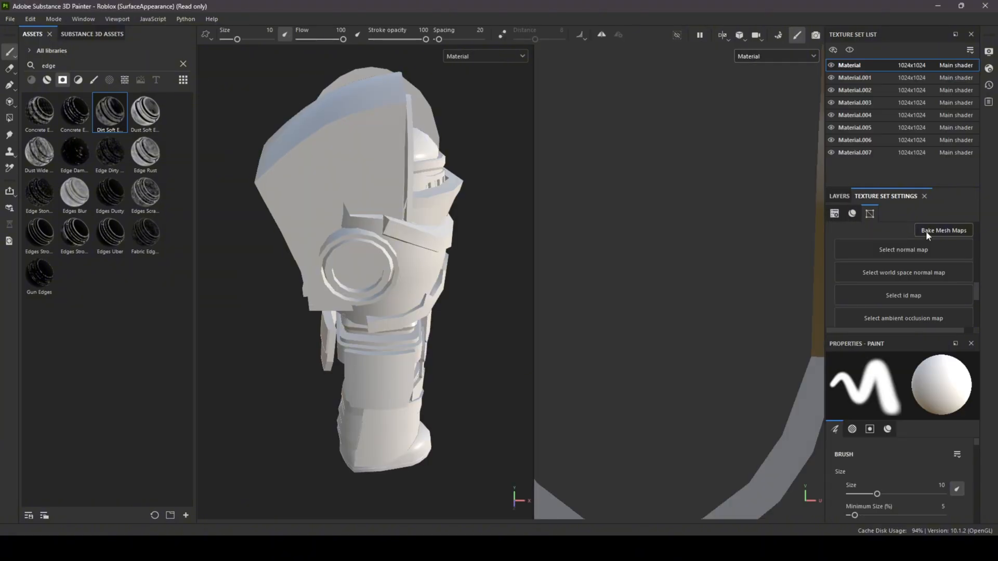
- Bake the mesh maps for the selected texture sets, return to painting mode and check the back of the armour
{"action": "left_click", "coordinate": [926, 231]}
{"action": "left_click", "coordinate": [540, 492]}
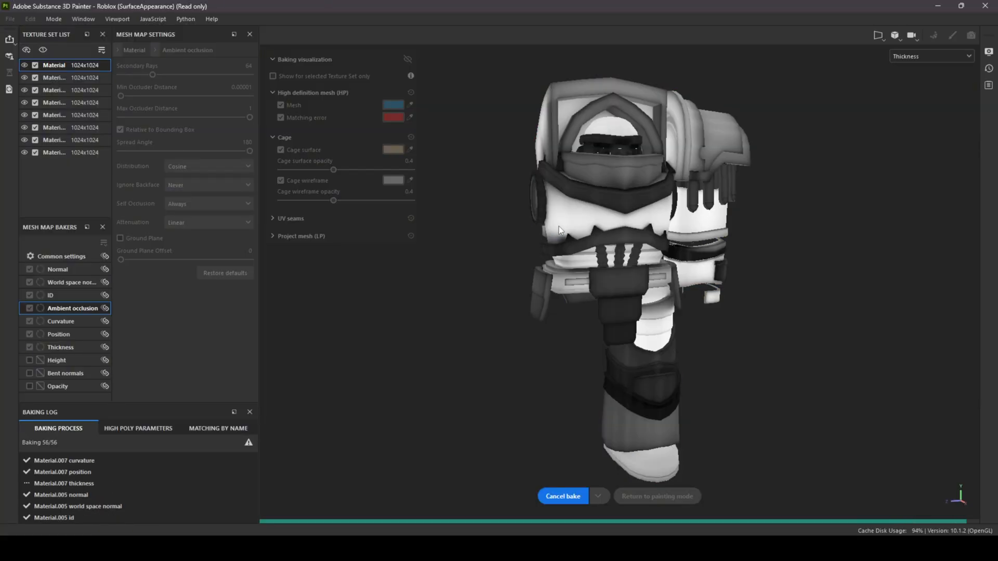
{"action": "left_click", "coordinate": [649, 497]}
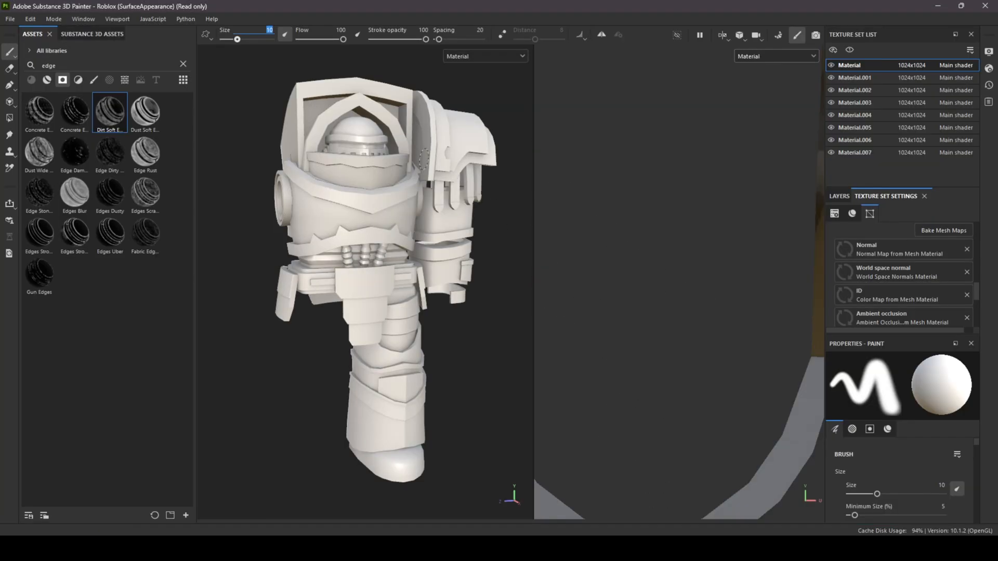
{"action": "left_click_drag", "start_coordinate": [424, 159], "coordinate": [311, 169], "text": "alt"}
{"action": "mouse_move", "coordinate": [499, 179]}
{"action": "left_mouse_down", "text": "alt"}
{"action": "mouse_move", "coordinate": [438, 201]}
{"action": "mouse_move", "coordinate": [461, 212]}
{"action": "mouse_move", "coordinate": [427, 161]}
{"action": "left_mouse_up", "text": "alt"}
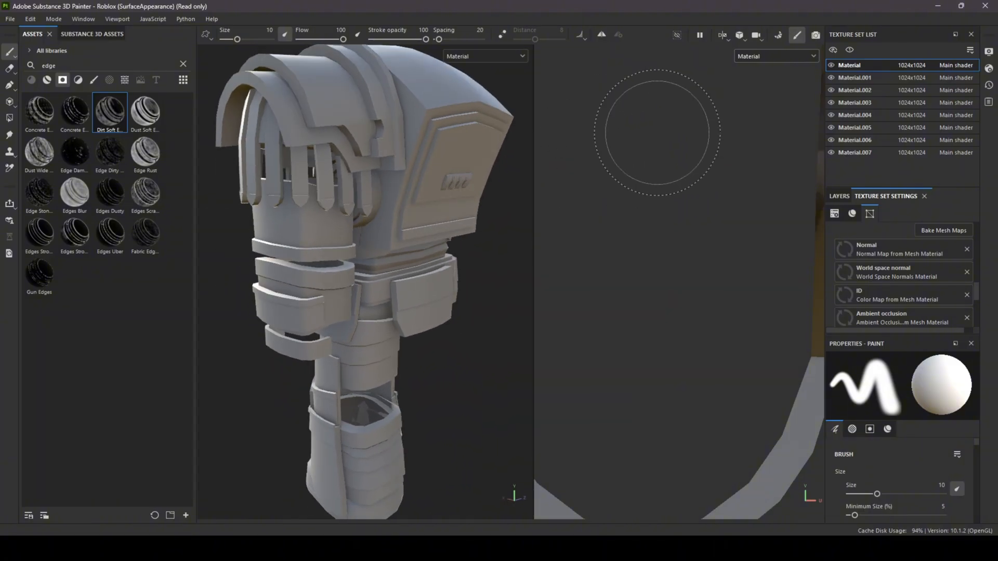
{"action": "left_click", "coordinate": [832, 116]}
{"action": "left_click", "coordinate": [833, 50]}
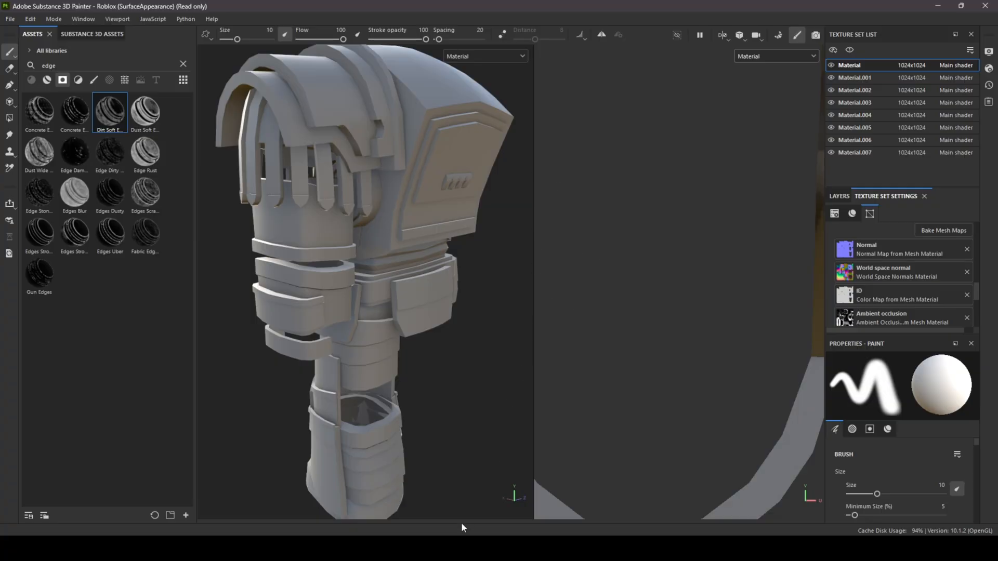
- Switch to Blender's uvtut file, inspect the back of the armour and undo the last move of the helmet and backpack
{"action": "mouse_move", "coordinate": [473, 548]}
{"action": "left_click", "coordinate": [579, 492]}
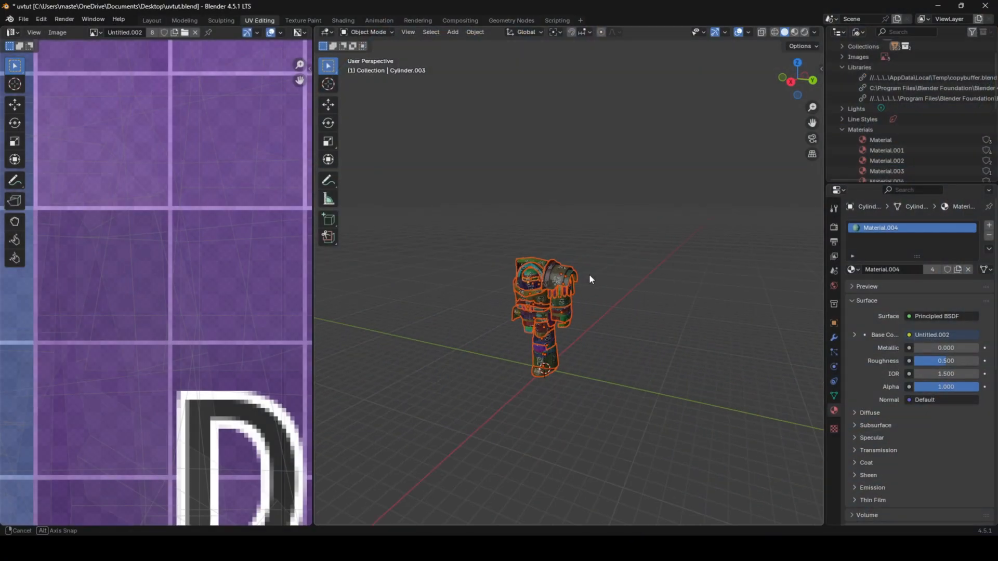
{"action": "scroll", "coordinate": [493, 269], "scroll_direction": "up", "scroll_amount": 2}
{"action": "scroll", "coordinate": [502, 264], "scroll_direction": "down", "scroll_amount": 3}
{"action": "middle_click_drag", "start_coordinate": [503, 264], "coordinate": [583, 268]}
{"action": "scroll", "coordinate": [610, 262], "scroll_direction": "up", "scroll_amount": 3}
{"action": "left_click", "coordinate": [544, 261]}
{"action": "key", "text": "ctrl+z"}
{"action": "key", "text": "ctrl+shift+z"}
{"action": "left_click", "coordinate": [606, 320]}
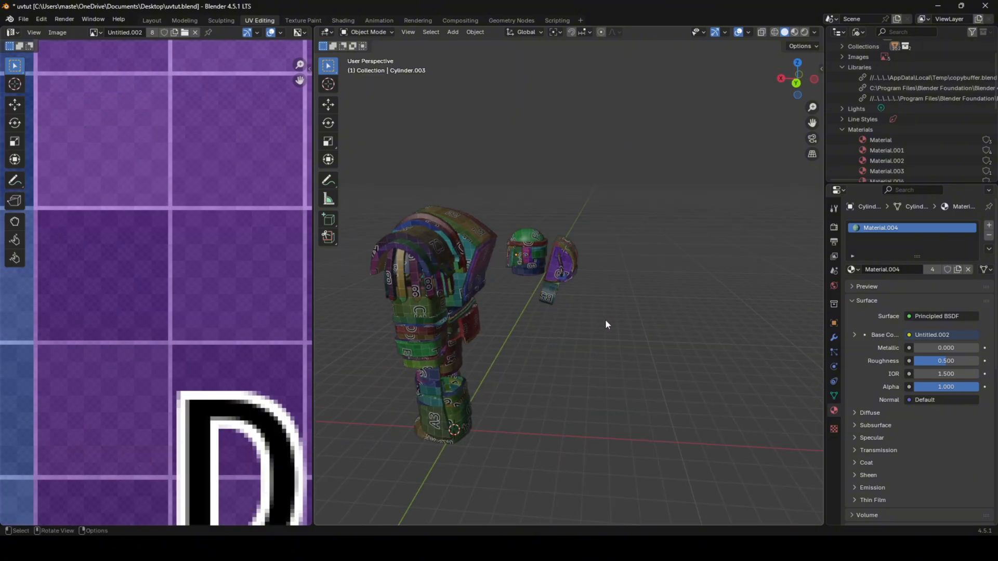
- Select the separated helmet and backpack objects together and move them 4 m along X onto the armour
{"action": "left_click", "coordinate": [589, 258]}
{"action": "left_click_drag", "start_coordinate": [639, 319], "coordinate": [521, 220]}
{"action": "key", "text": "g"}
{"action": "key", "text": "x"}
{"action": "key", "text": "4"}
{"action": "key", "text": "Return"}
- Select the complete armour, including the repositioned helmet and backpack, and export it again as FBX
{"action": "left_click", "coordinate": [480, 193]}
{"action": "scroll", "coordinate": [489, 197], "scroll_direction": "down", "scroll_amount": 2}
{"action": "middle_click_drag", "start_coordinate": [500, 202], "coordinate": [560, 217]}
{"action": "left_click_drag", "start_coordinate": [434, 198], "coordinate": [575, 428]}
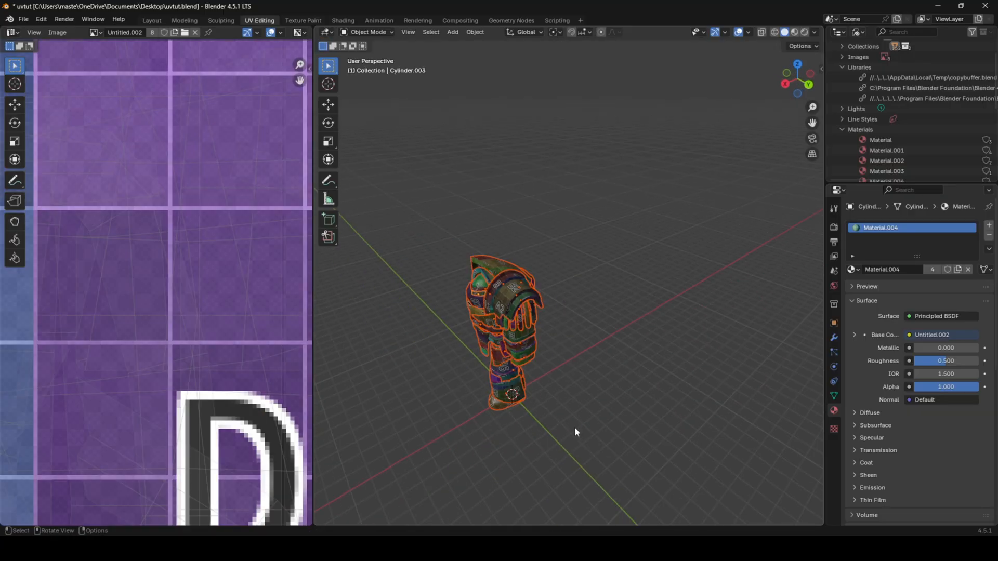
{"action": "left_click", "coordinate": [23, 19]}
{"action": "mouse_move", "coordinate": [62, 176]}
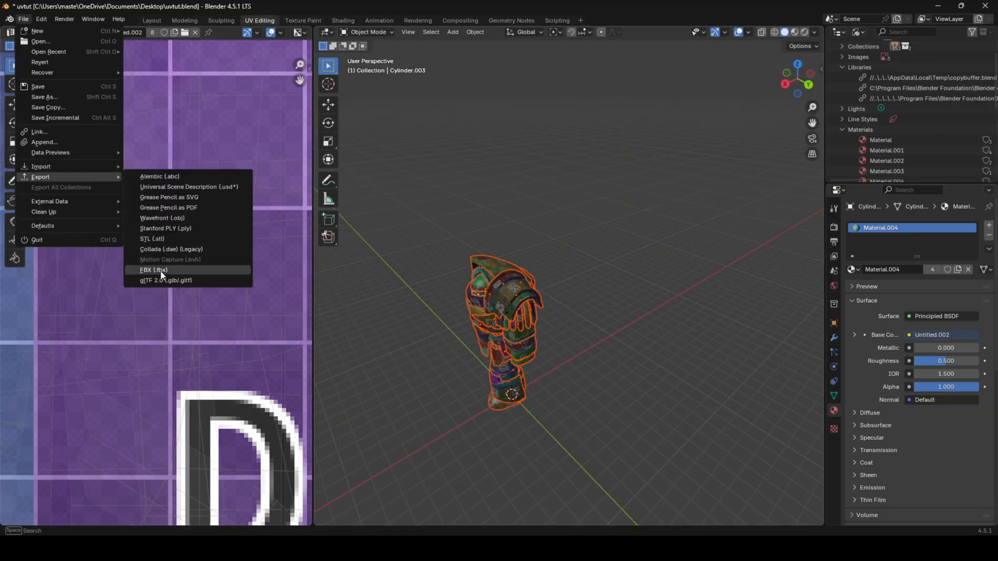
{"action": "left_click", "coordinate": [133, 270]}
{"action": "left_click", "coordinate": [668, 420]}
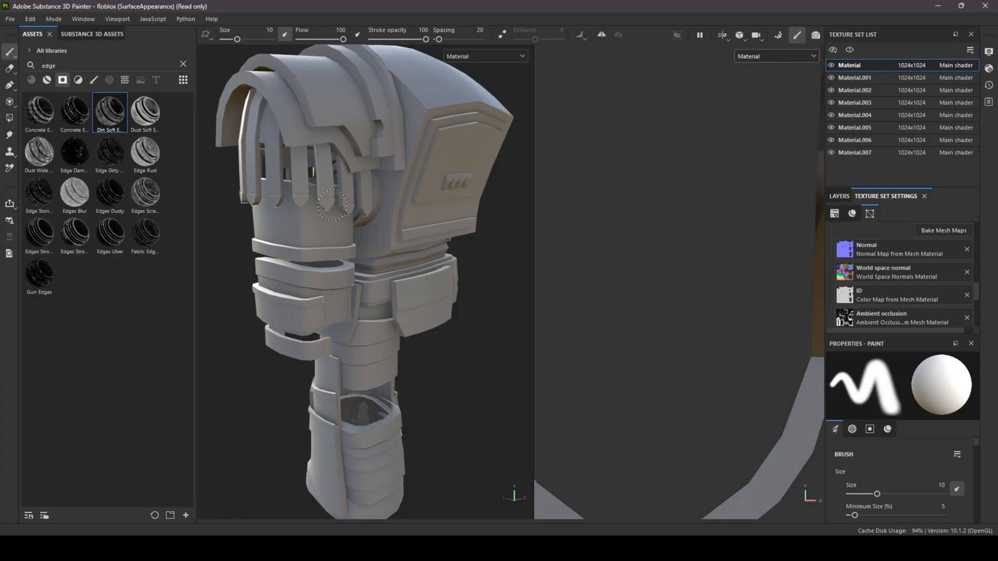
- Create another new Substance 3D Painter project from the updated uvtut.fbx on the Desktop
{"action": "left_click", "coordinate": [10, 20]}
{"action": "left_click", "coordinate": [23, 33]}
{"action": "left_click", "coordinate": [596, 154]}
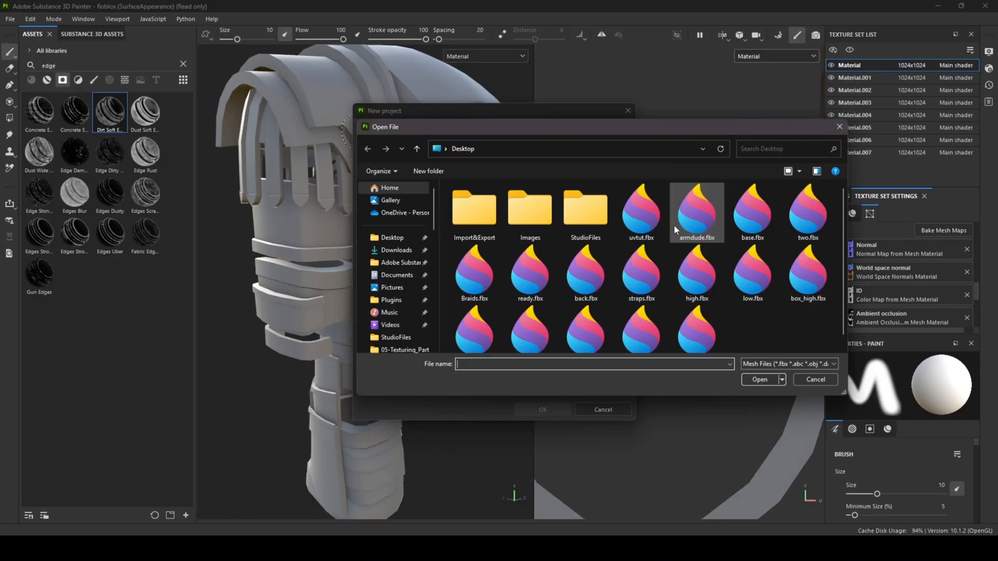
{"action": "double_click", "coordinate": [657, 205]}
{"action": "left_click", "coordinate": [555, 412]}
{"action": "left_click", "coordinate": [466, 282]}
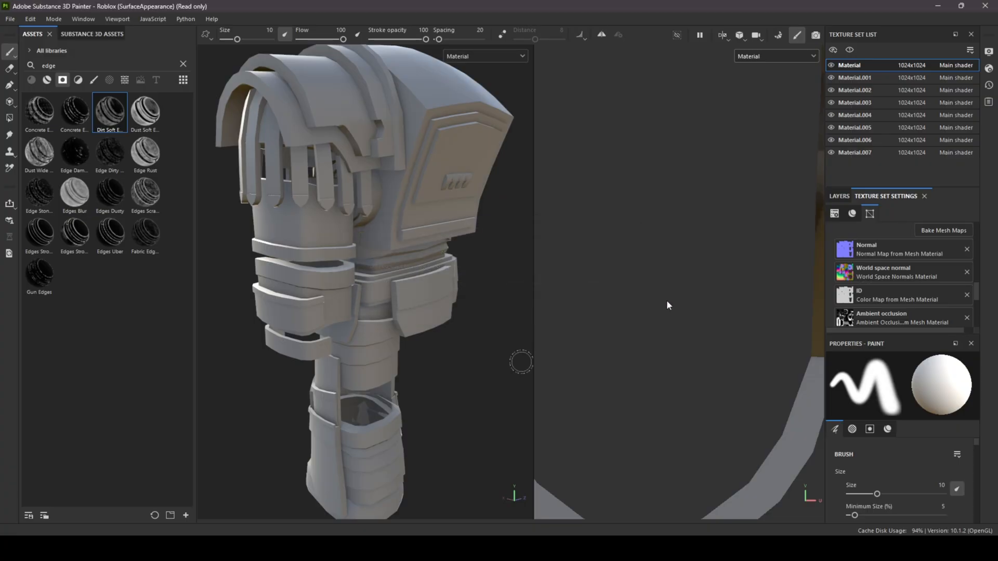
- Bake the new project's selected texture sets, return to painting mode and check the backpack's outer corner up close
{"action": "left_click", "coordinate": [942, 231]}
{"action": "left_click", "coordinate": [563, 496]}
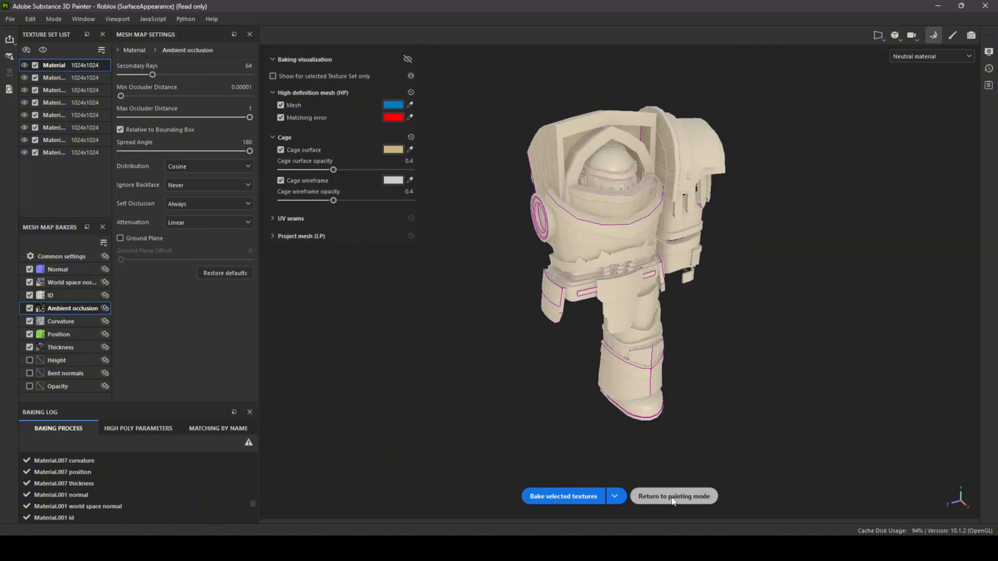
{"action": "left_click", "coordinate": [674, 497]}
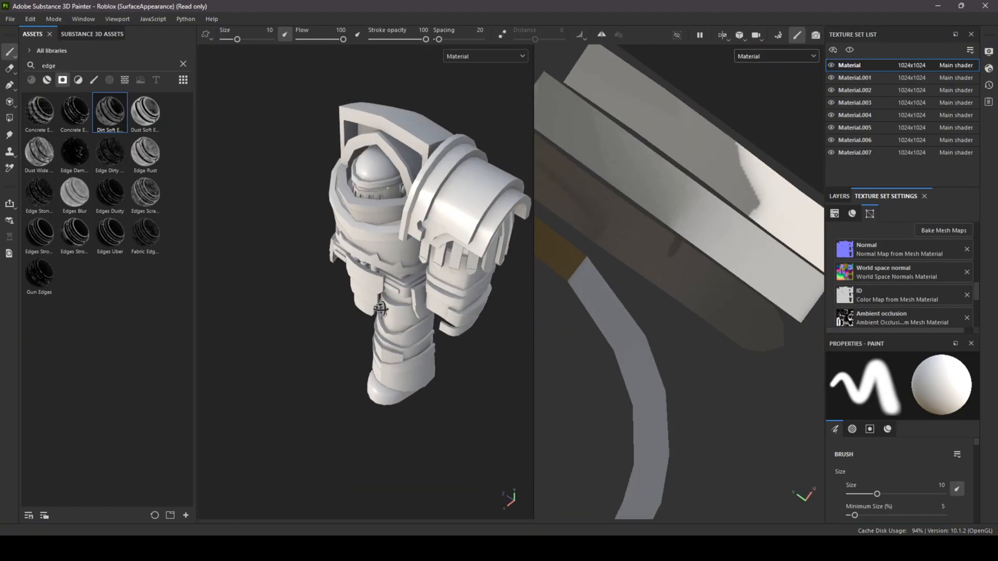
{"action": "scroll", "coordinate": [301, 277], "scroll_direction": "up", "scroll_amount": 6}
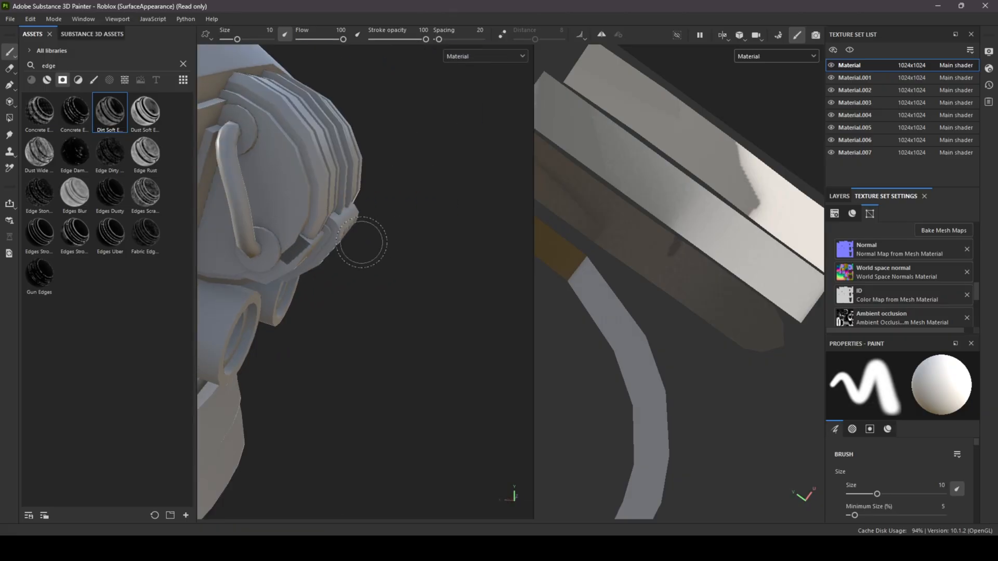
{"action": "scroll", "coordinate": [300, 247], "scroll_direction": "up", "scroll_amount": 2}
{"action": "right_click_drag", "start_coordinate": [370, 268], "coordinate": [420, 270], "text": "shift"}
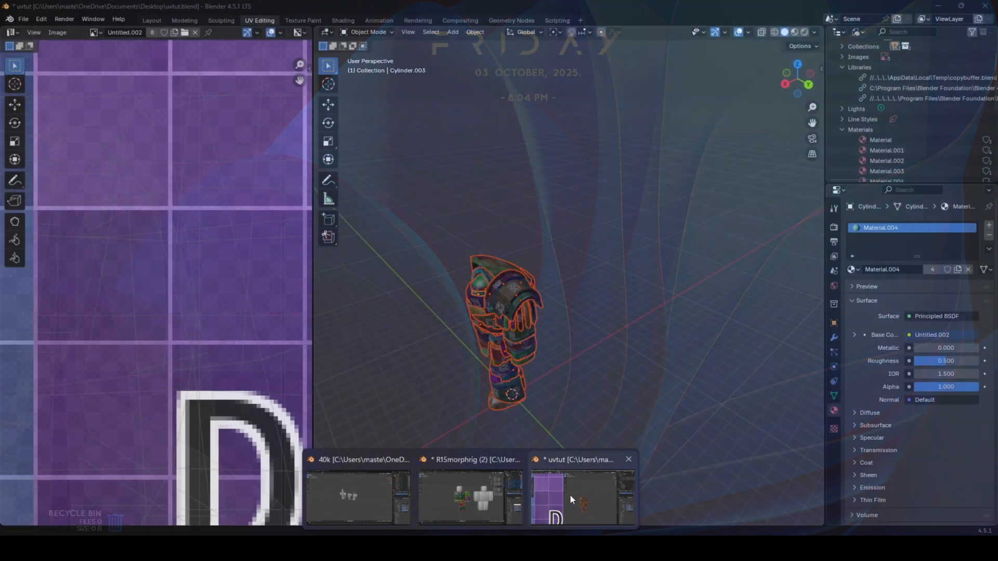
- Switch to Blender's uvtut file and open the backpack object Cube.008 in Edit Mode with vertex selection
{"action": "left_click", "coordinate": [569, 494]}
{"action": "scroll", "coordinate": [472, 338], "scroll_direction": "up", "scroll_amount": 6}
{"action": "left_click", "coordinate": [454, 273]}
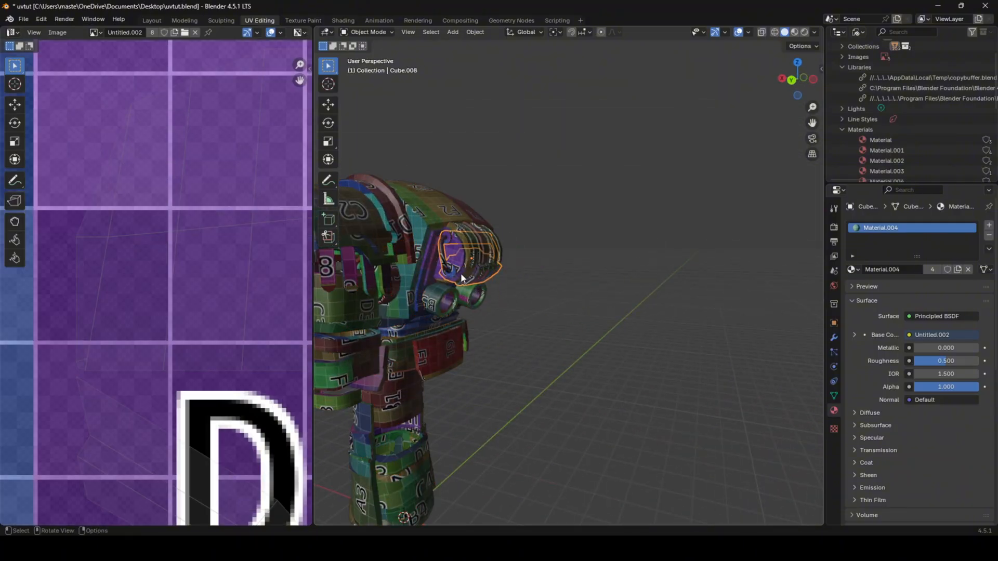
{"action": "key", "text": "KP_Decimal"}
{"action": "key", "text": "Tab"}
{"action": "middle_click_drag", "start_coordinate": [593, 334], "coordinate": [560, 301]}
{"action": "scroll", "coordinate": [577, 308], "scroll_direction": "up", "scroll_amount": 3}
{"action": "key", "text": "1"}
{"action": "scroll", "coordinate": [557, 307], "scroll_direction": "up", "scroll_amount": 2}
- Select the whole connected lower backpack piece with the Normal delimiter and move it -1 m along X
{"action": "left_click", "coordinate": [558, 307]}
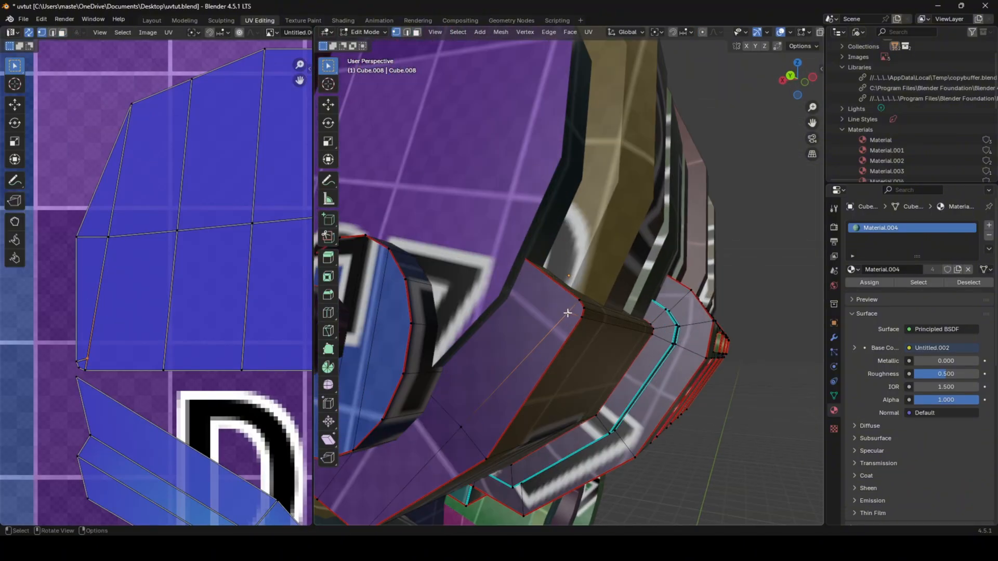
{"action": "left_click", "coordinate": [513, 358]}
{"action": "scroll", "coordinate": [538, 337], "scroll_direction": "down", "scroll_amount": 5}
{"action": "key", "text": "ctrl+l"}
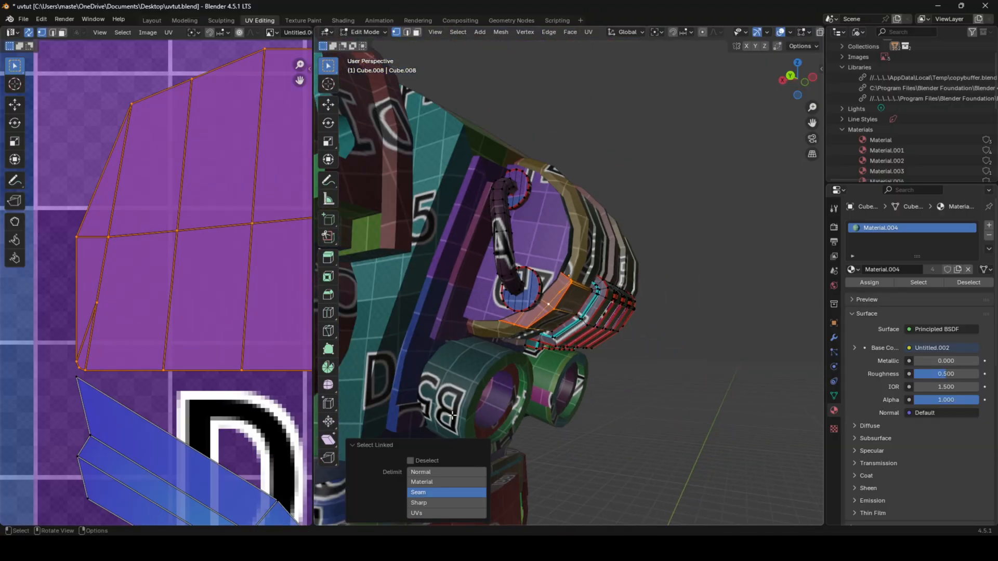
{"action": "left_click", "coordinate": [457, 472]}
{"action": "key", "text": "g"}
{"action": "key", "text": "x"}
{"action": "left_click", "coordinate": [639, 366], "text": "ctrl"}
{"action": "key", "text": "KP_Decimal"}
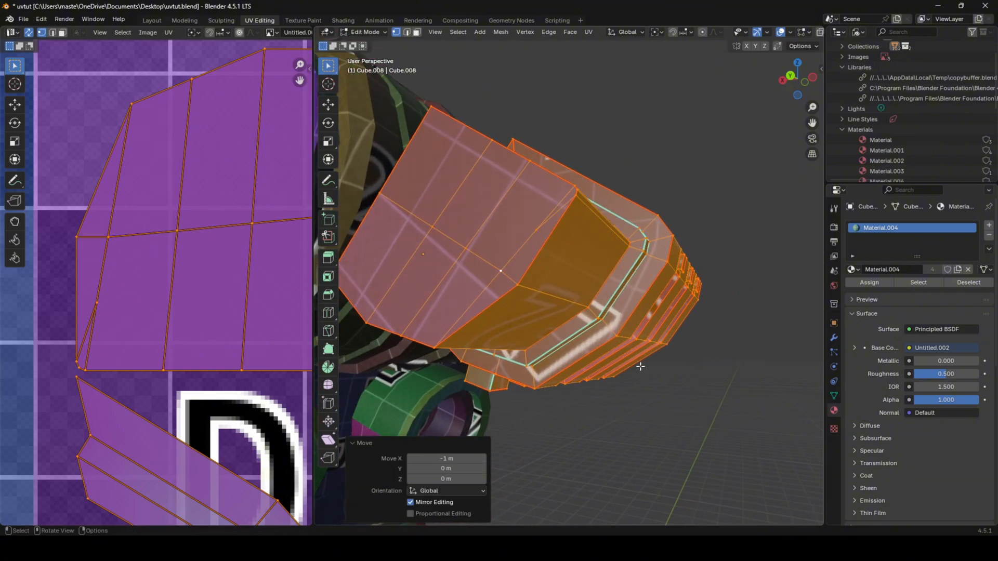
- Select the faulty faces beside the corner of the backpack piece's side and delete them
{"action": "key", "text": "alt+a"}
{"action": "middle_click_drag", "start_coordinate": [548, 303], "coordinate": [588, 332]}
{"action": "left_click", "coordinate": [589, 333]}
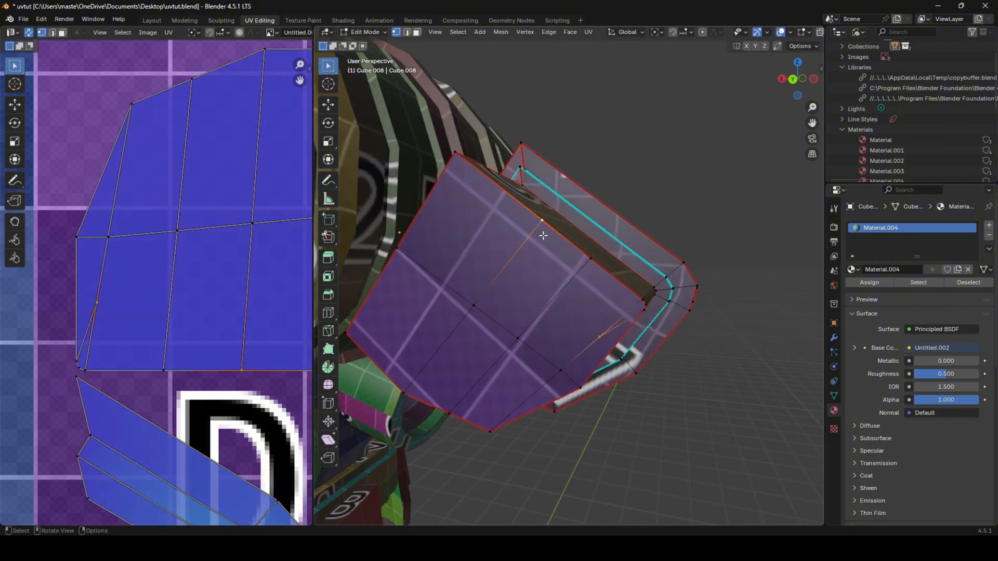
{"action": "left_click", "coordinate": [593, 320]}
{"action": "key", "text": "3"}
{"action": "left_click_drag", "start_coordinate": [587, 315], "coordinate": [604, 330]}
{"action": "key", "text": "x"}
{"action": "left_click", "coordinate": [619, 328]}
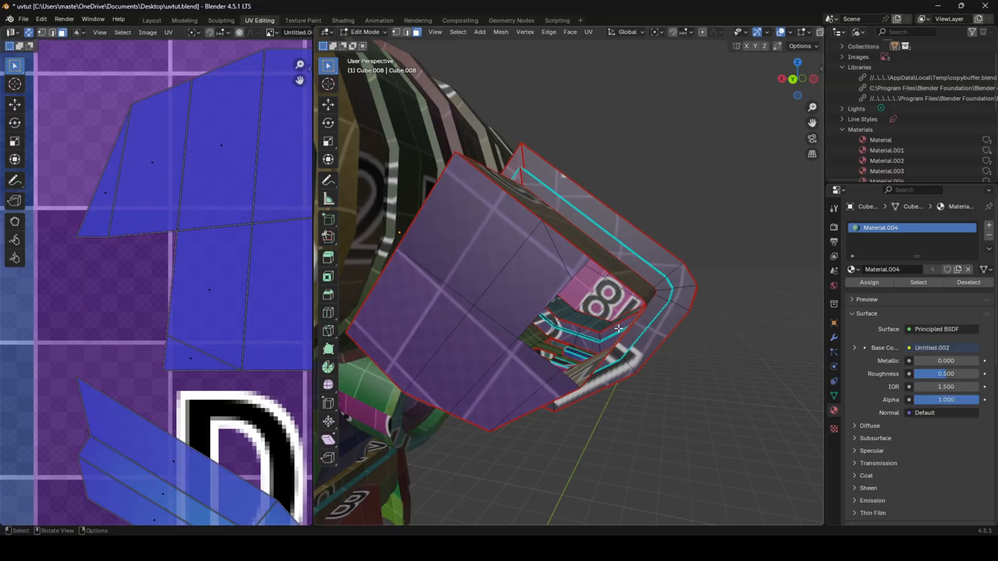
- Fill the hole in the piece's side with a new face and connect its corner vertices to the surrounding grid
{"action": "left_click", "coordinate": [629, 300], "text": "alt"}
{"action": "key", "text": "f"}
{"action": "middle_click_drag", "start_coordinate": [624, 300], "coordinate": [613, 297]}
{"action": "key", "text": "1"}
{"action": "left_click", "coordinate": [605, 293]}
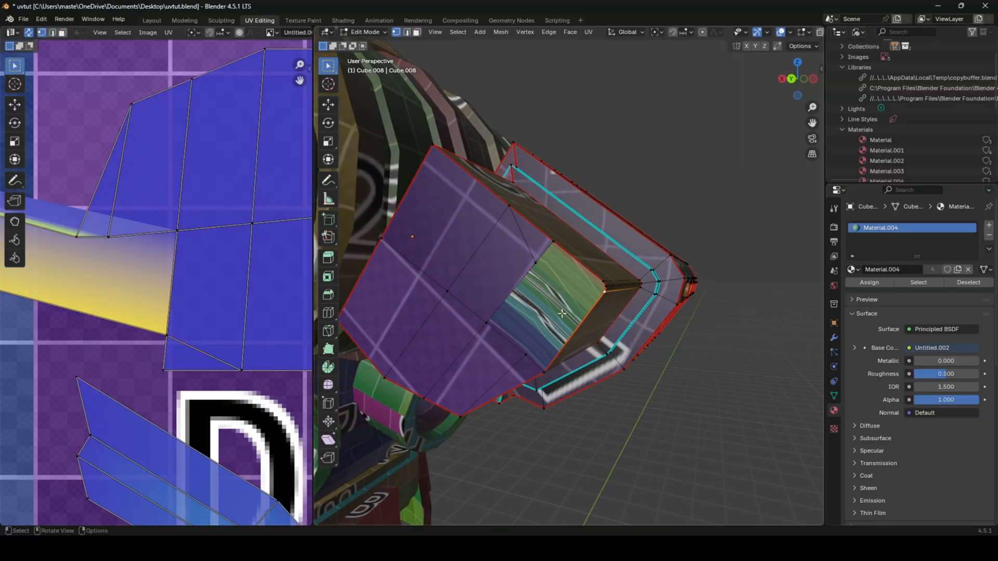
{"action": "left_click", "coordinate": [486, 324], "text": "shift"}
{"action": "left_click", "coordinate": [535, 264], "text": "shift"}
{"action": "key", "text": "j"}
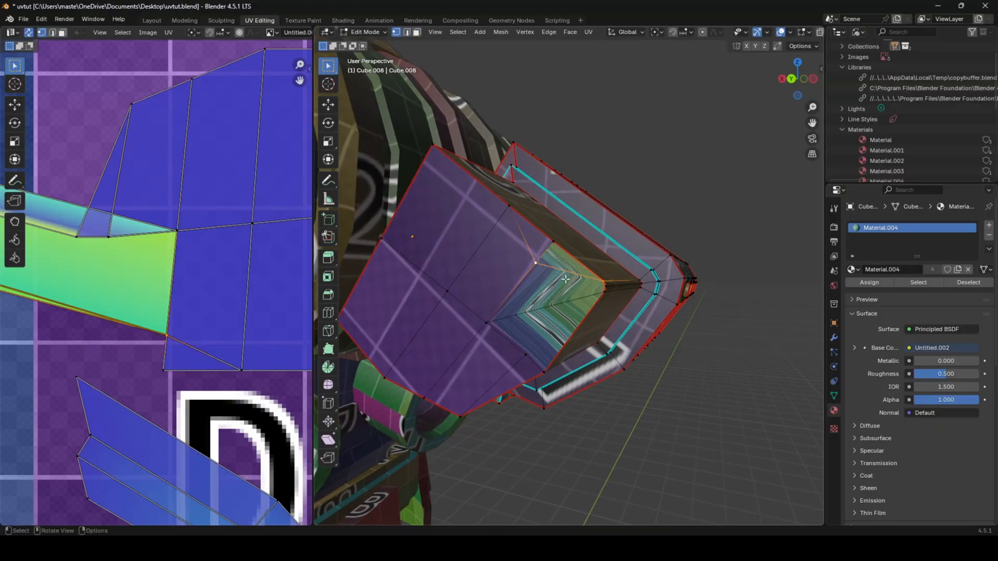
- Unwrap all the faces of the repaired backpack object and return to Object Mode
{"action": "key", "text": "a"}
{"action": "key", "text": "u"}
{"action": "left_click", "coordinate": [535, 263]}
{"action": "key", "text": "Tab"}
- Select the displaced backpack piece in Edit Mode, move it back along X into place and return to Object Mode
{"action": "key", "text": "Tab"}
{"action": "scroll", "coordinate": [565, 314], "scroll_direction": "down", "scroll_amount": 4}
{"action": "key", "text": "alt+a"}
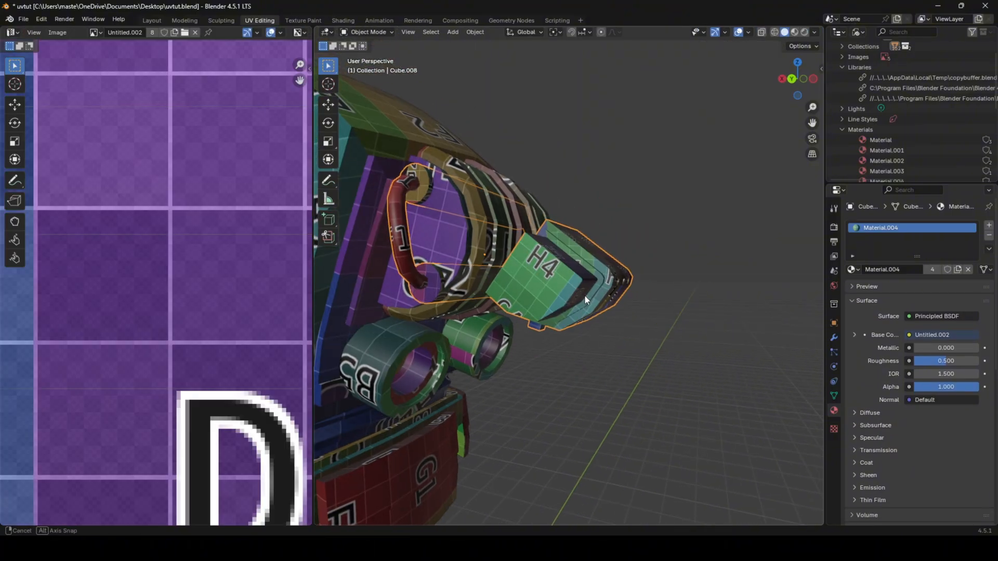
{"action": "key", "text": "l"}
{"action": "key", "text": "g"}
{"action": "key", "text": "x"}
{"action": "right_click", "coordinate": [548, 284]}
{"action": "key", "text": "Tab"}
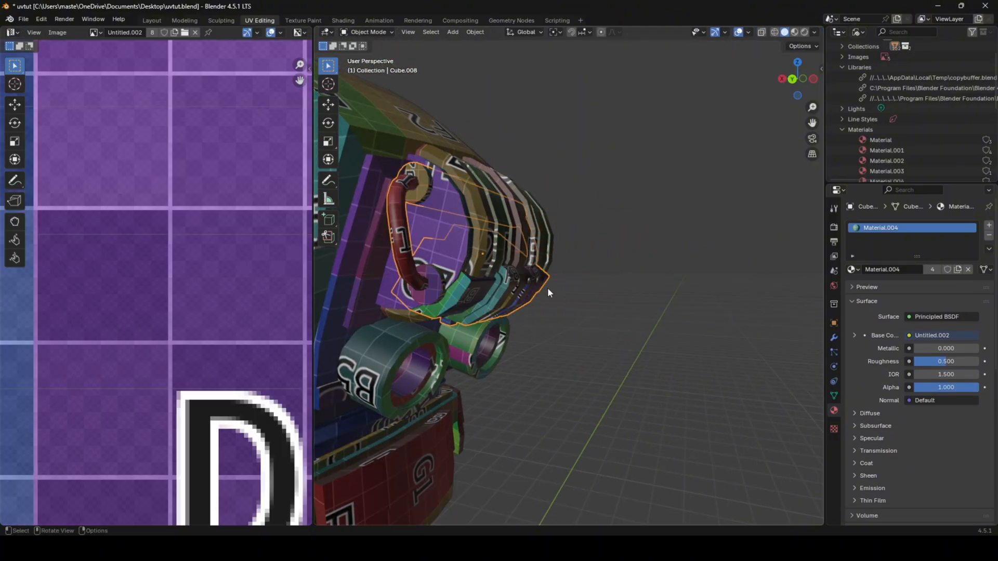
- Add the remaining Material.004 parts, including the helmet, to the selection and unwrap all their faces together with the Angle Based method
{"action": "scroll", "coordinate": [551, 287], "scroll_direction": "down", "scroll_amount": 5}
{"action": "left_click", "coordinate": [553, 286], "text": "shift"}
{"action": "left_click", "coordinate": [554, 286], "text": "shift"}
{"action": "left_click", "coordinate": [534, 257], "text": "shift"}
{"action": "middle_click_drag", "start_coordinate": [535, 262], "coordinate": [949, 255]}
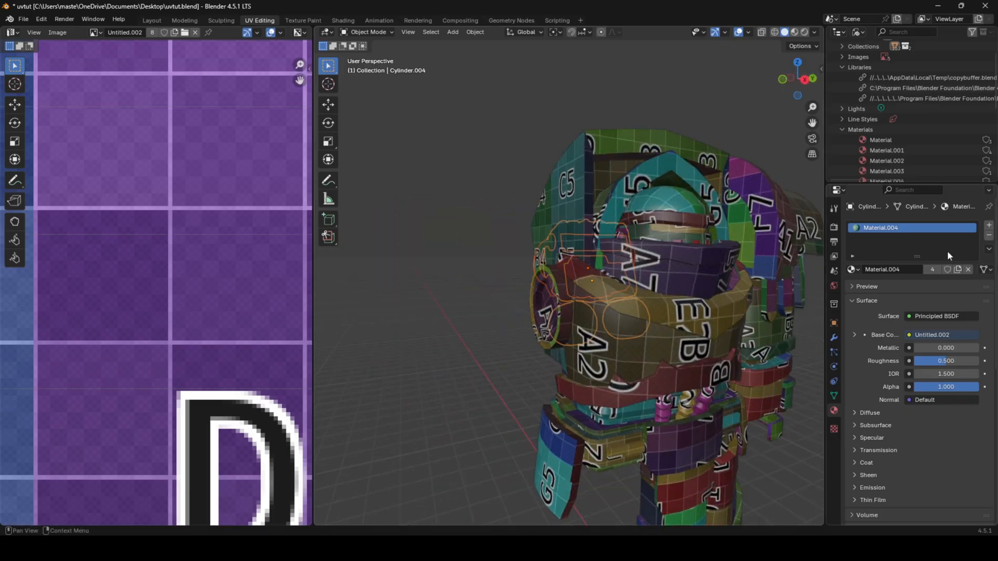
{"action": "left_click", "coordinate": [697, 233], "text": "shift"}
{"action": "key", "text": "Tab"}
{"action": "key", "text": "a"}
{"action": "key", "text": "u"}
{"action": "left_click", "coordinate": [729, 215]}
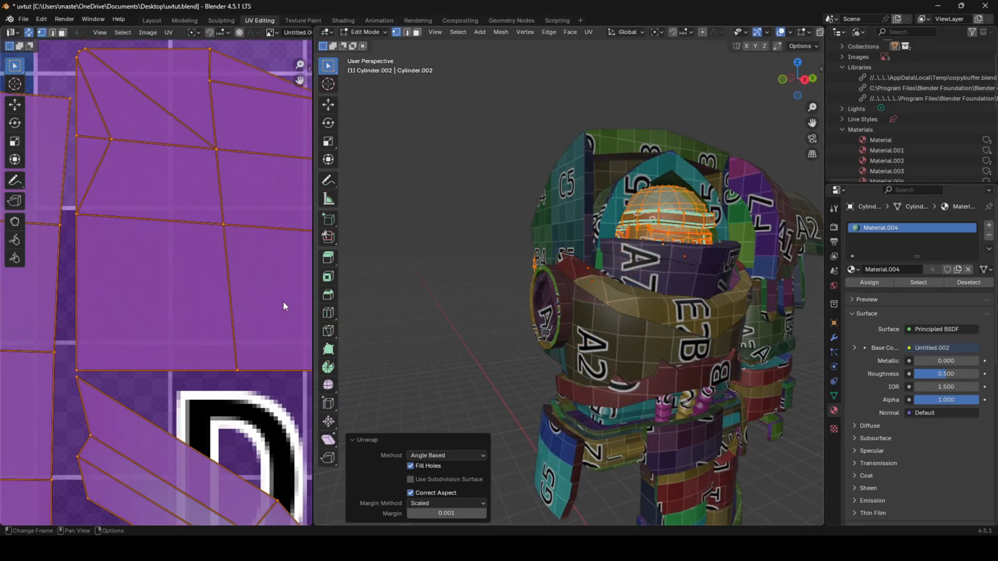
- Examine the new Material.004 UV layout across the whole texture area for badly unwrapped or overlapping islands
{"action": "scroll", "coordinate": [283, 304], "scroll_direction": "down", "scroll_amount": 8}
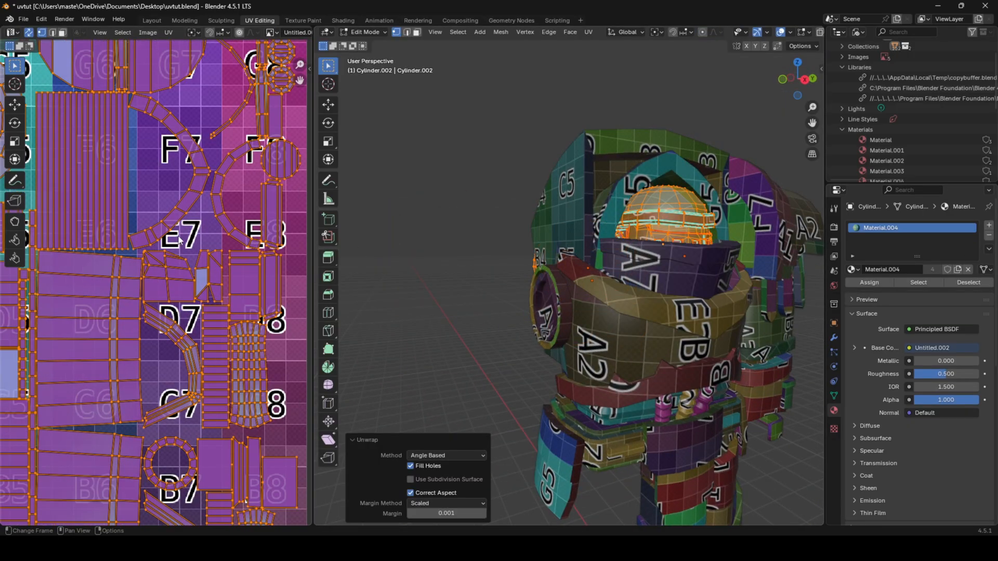
{"action": "scroll", "coordinate": [189, 236], "scroll_direction": "up", "scroll_amount": 6}
{"action": "scroll", "coordinate": [153, 214], "scroll_direction": "up", "scroll_amount": 2}
{"action": "scroll", "coordinate": [208, 238], "scroll_direction": "down", "scroll_amount": 8}
{"action": "middle_click_drag", "start_coordinate": [166, 238], "coordinate": [145, 316]}
{"action": "left_click", "coordinate": [193, 197]}
{"action": "middle_click_drag", "start_coordinate": [195, 196], "coordinate": [206, 331]}
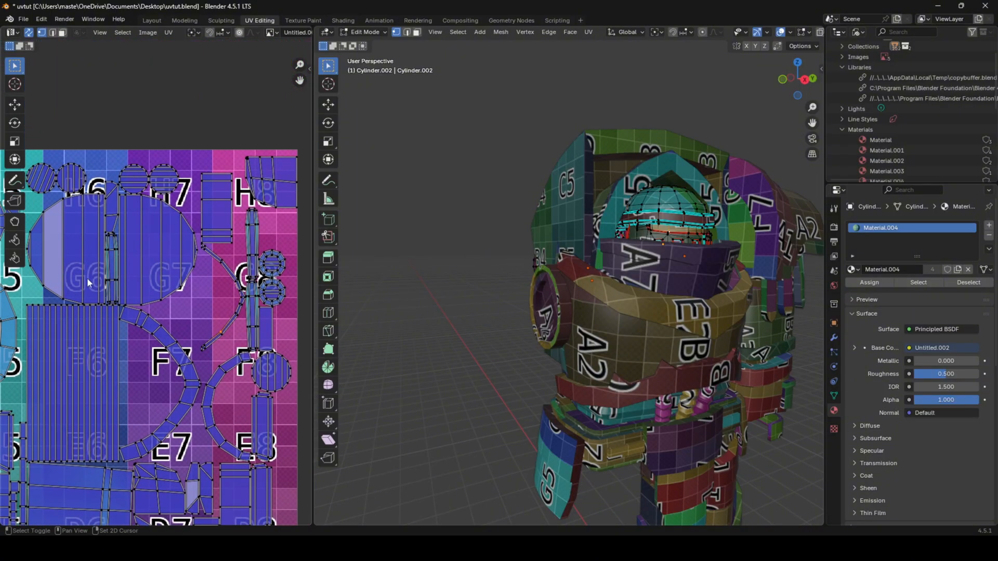
{"action": "middle_click_drag", "start_coordinate": [87, 279], "coordinate": [229, 269]}
{"action": "scroll", "coordinate": [248, 227], "scroll_direction": "up", "scroll_amount": 1}
{"action": "scroll", "coordinate": [177, 250], "scroll_direction": "down", "scroll_amount": 2}
{"action": "mouse_move", "coordinate": [103, 268]}
{"action": "middle_mouse_down"}
{"action": "mouse_move", "coordinate": [135, 266]}
{"action": "mouse_move", "coordinate": [94, 277]}
{"action": "middle_mouse_up"}
{"action": "scroll", "coordinate": [275, 241], "scroll_direction": "up", "scroll_amount": 4}
{"action": "middle_click_drag", "start_coordinate": [276, 241], "coordinate": [88, 324]}
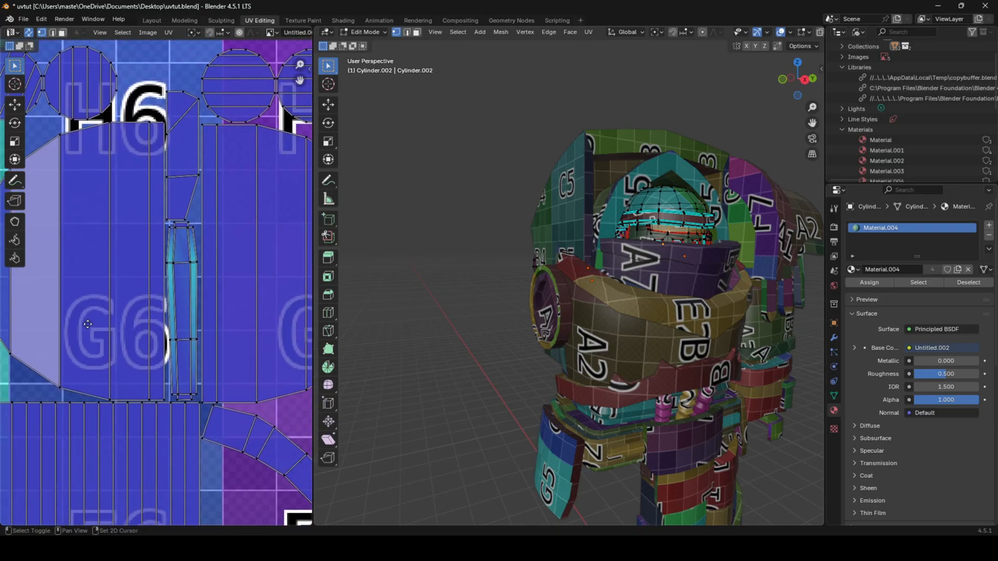
{"action": "scroll", "coordinate": [261, 242], "scroll_direction": "down", "scroll_amount": 7}
{"action": "middle_click_drag", "start_coordinate": [251, 239], "coordinate": [247, 199]}
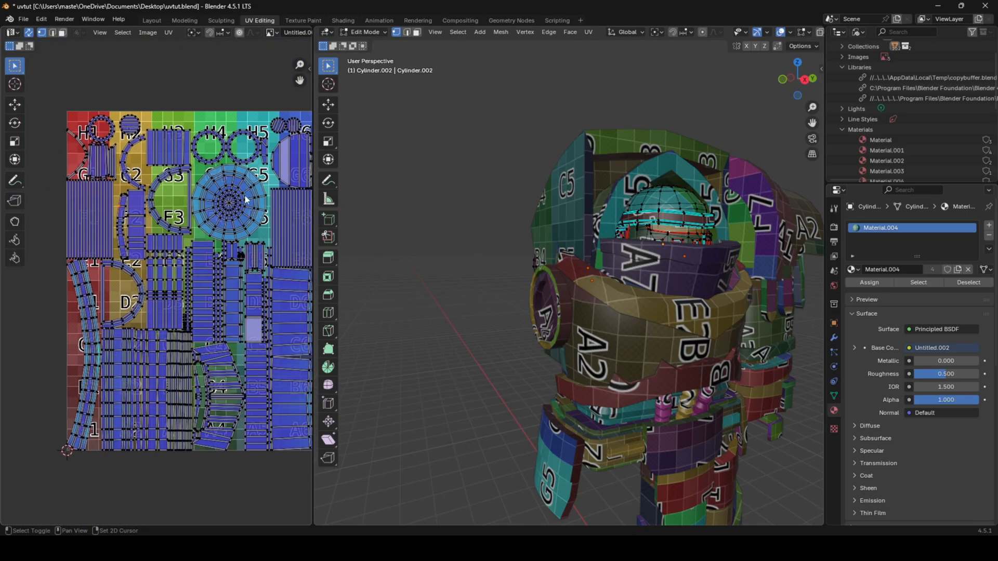
{"action": "middle_click_drag", "start_coordinate": [276, 307], "coordinate": [157, 229]}
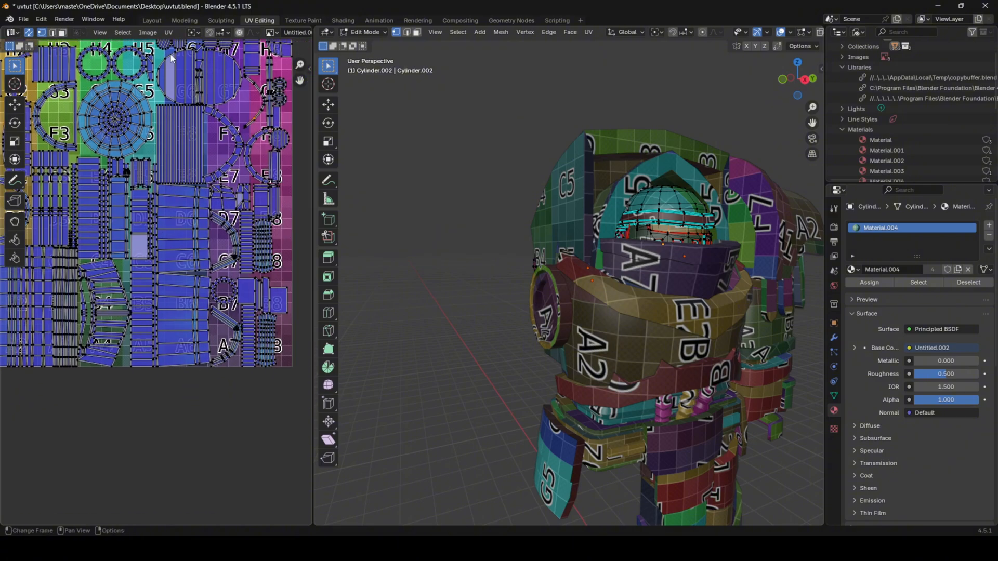
- Switch to the Layout workspace and export the whole selected armour model in FBX format as uvtut.fbx
{"action": "left_click", "coordinate": [152, 20]}
{"action": "scroll", "coordinate": [272, 165], "scroll_direction": "down", "scroll_amount": 6}
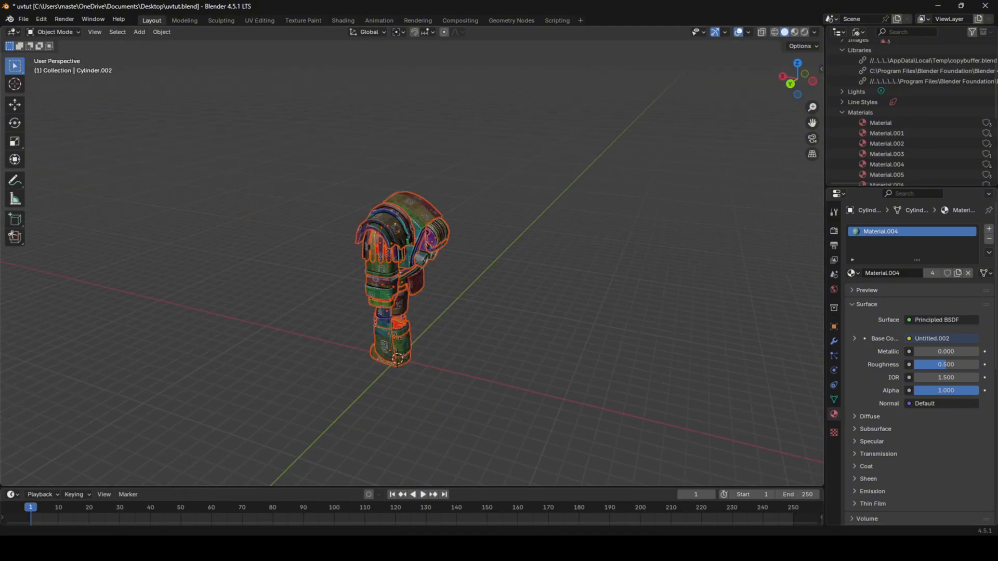
{"action": "left_click", "coordinate": [24, 20]}
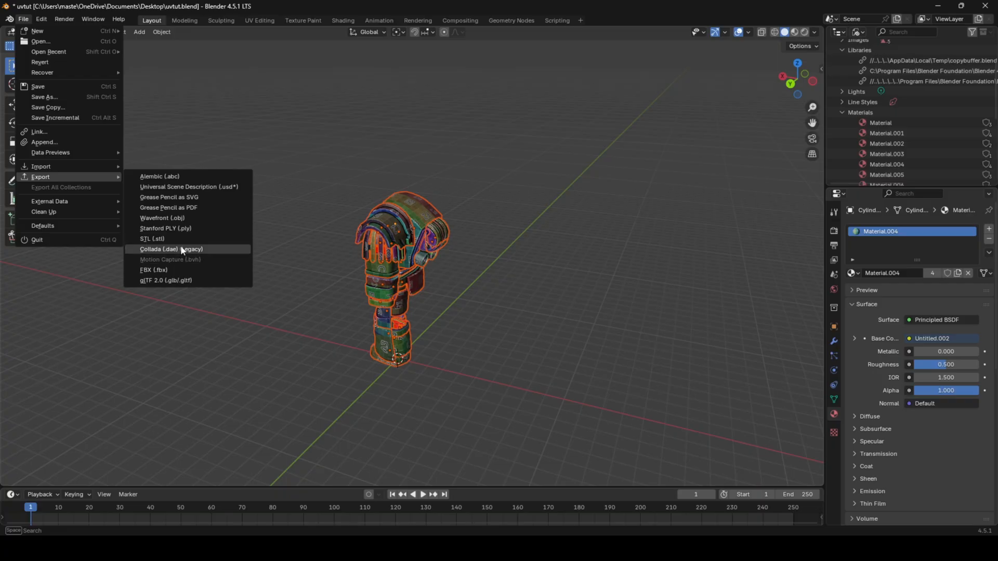
{"action": "left_click", "coordinate": [182, 270]}
{"action": "left_click", "coordinate": [644, 414]}
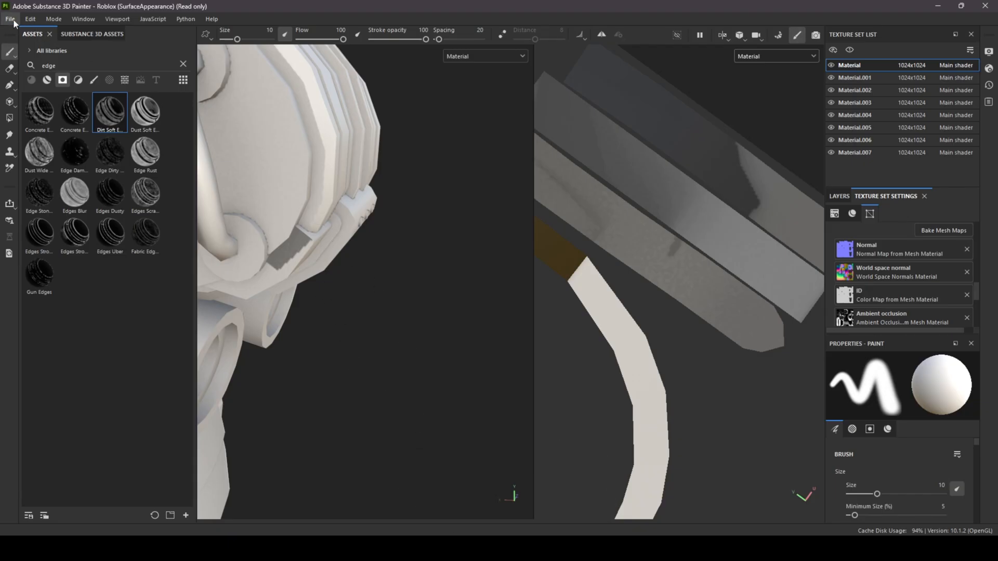
- Switch to Substance 3D Painter and create a new project from the re-exported uvtut.fbx on the Desktop
{"action": "left_click", "coordinate": [10, 19]}
{"action": "left_click", "coordinate": [103, 36]}
{"action": "left_click", "coordinate": [604, 153]}
{"action": "left_click", "coordinate": [650, 204]}
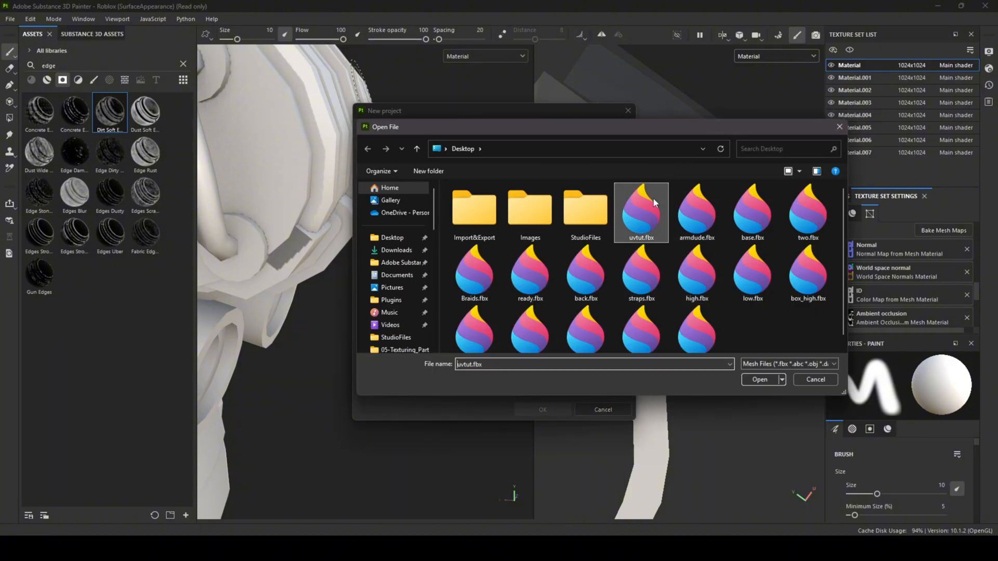
{"action": "double_click", "coordinate": [648, 229]}
{"action": "left_click", "coordinate": [542, 410]}
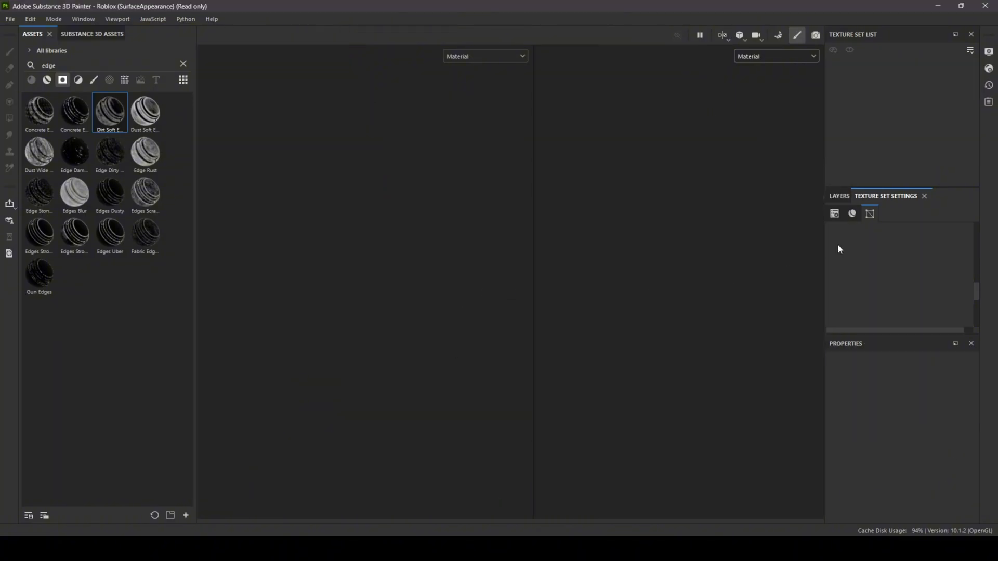
- Bake the selected mesh maps for all texture sets, return to painting mode and check the repaired backpack
{"action": "left_click", "coordinate": [937, 230]}
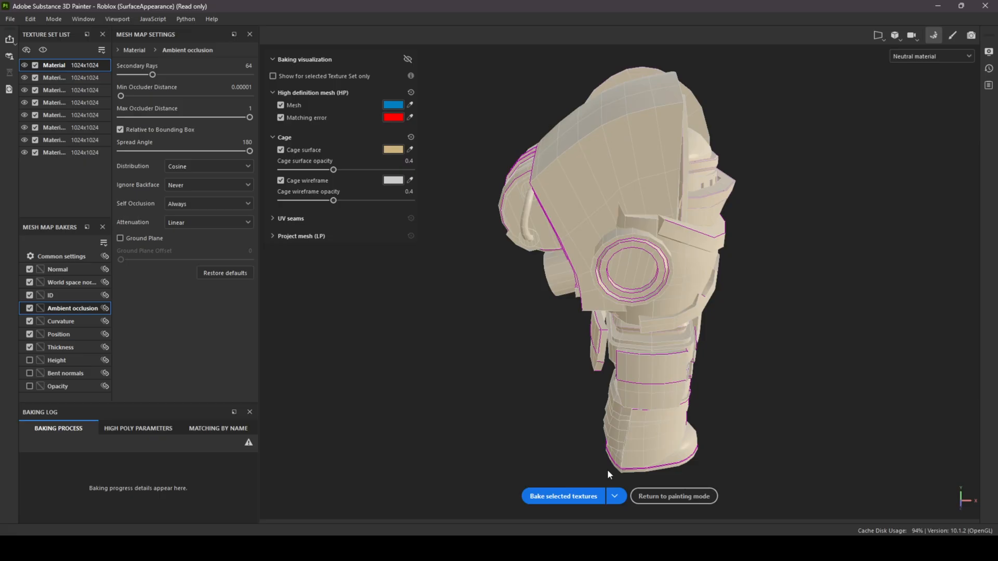
{"action": "left_click", "coordinate": [587, 496]}
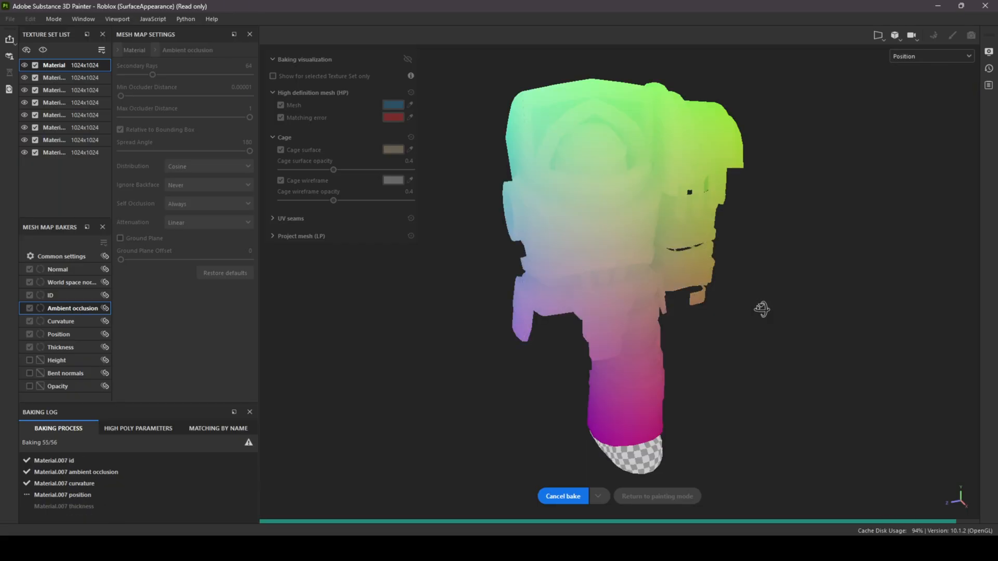
{"action": "middle_click_drag", "start_coordinate": [489, 357], "coordinate": [456, 362], "text": "alt"}
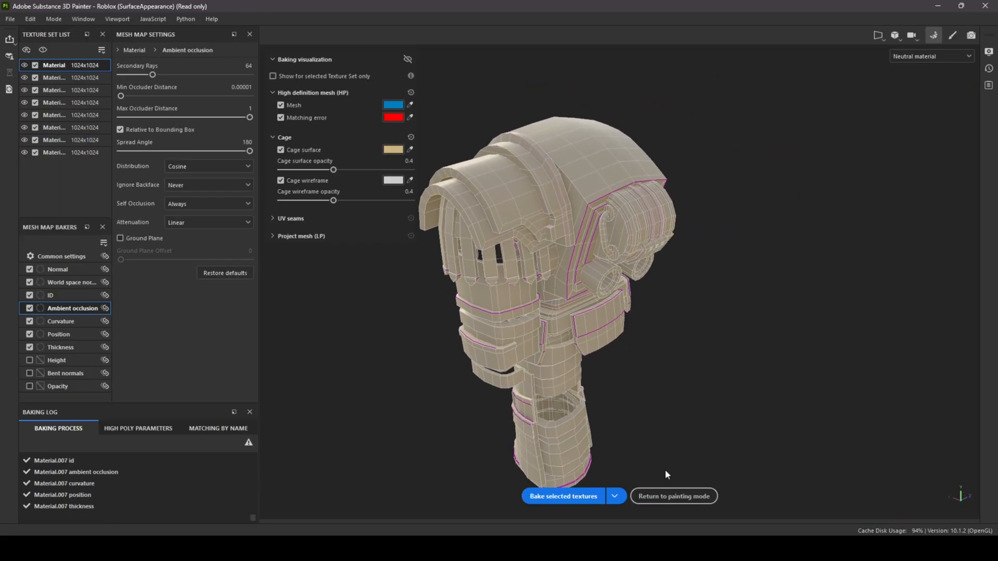
{"action": "left_click", "coordinate": [671, 496]}
{"action": "scroll", "coordinate": [363, 277], "scroll_direction": "up", "scroll_amount": 8}
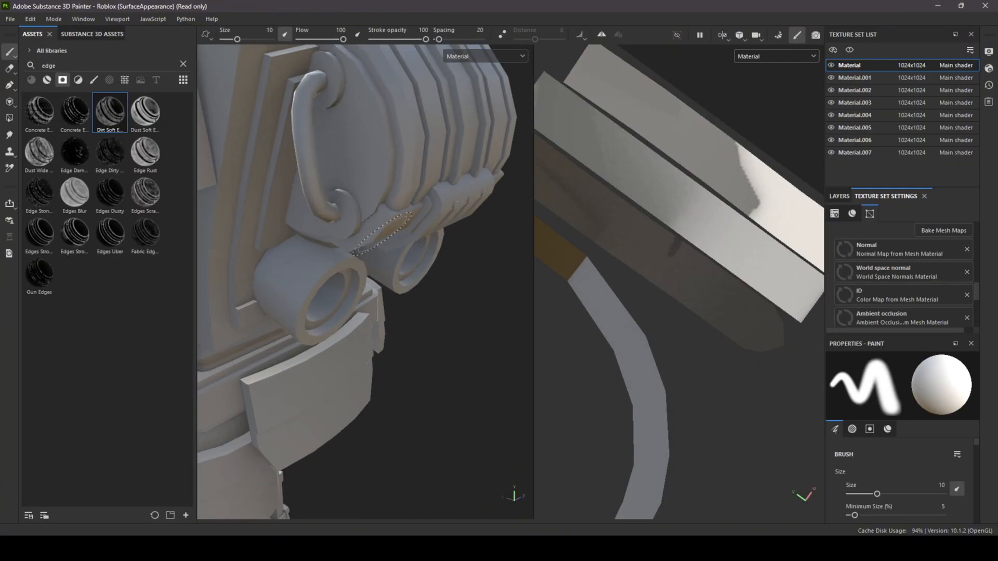
{"action": "scroll", "coordinate": [419, 251], "scroll_direction": "down", "scroll_amount": 4}
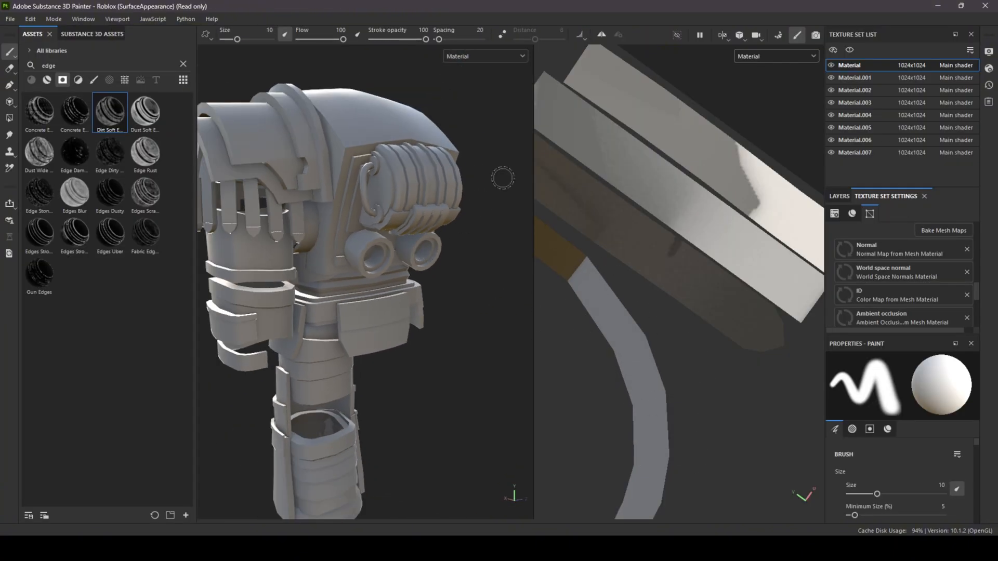
- Display the baked World space normal map and the Normal mesh map on the model in turn
{"action": "left_click", "coordinate": [770, 57]}
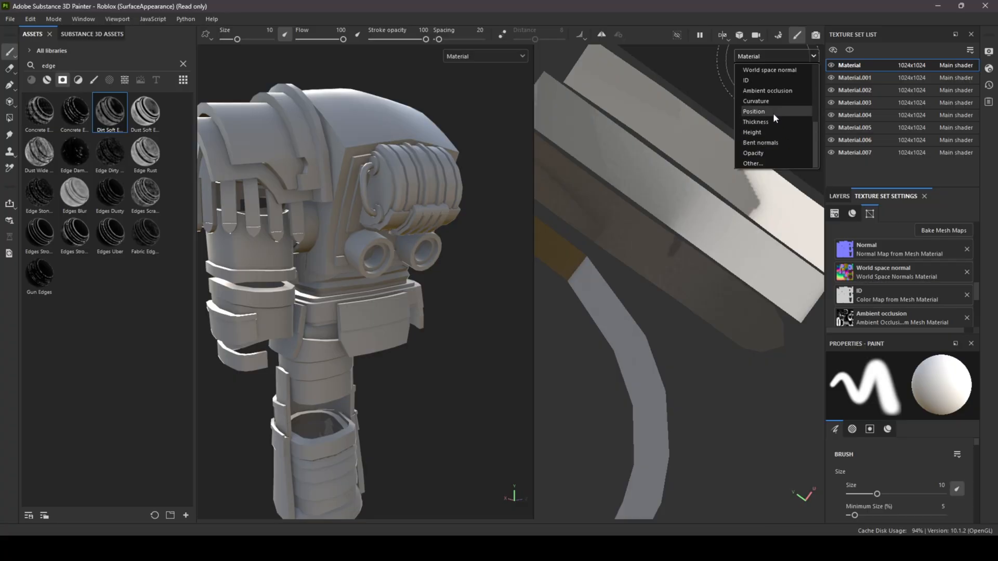
{"action": "scroll", "coordinate": [773, 113], "scroll_direction": "up", "scroll_amount": 2}
{"action": "left_click", "coordinate": [778, 151]}
{"action": "left_click", "coordinate": [775, 56]}
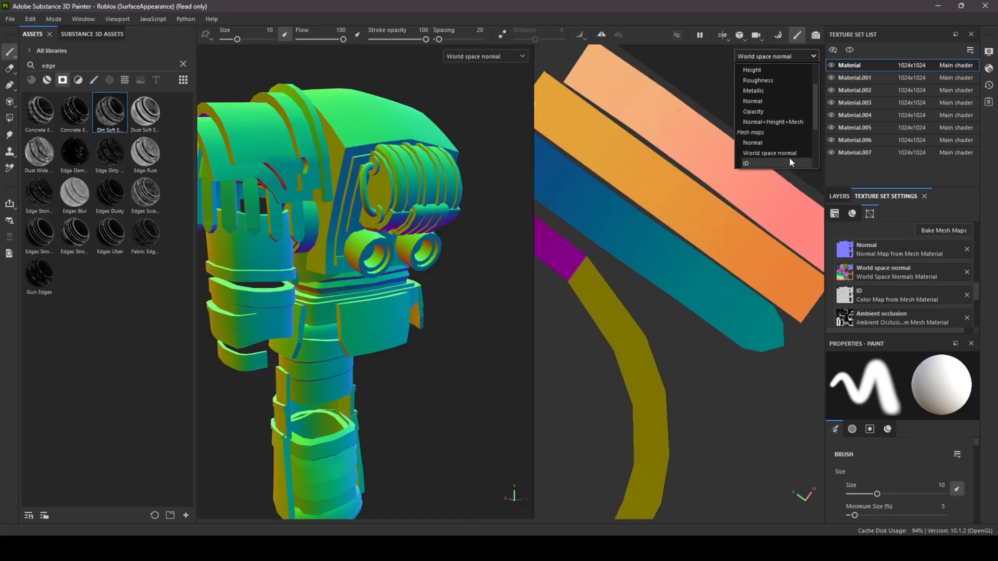
{"action": "left_click", "coordinate": [781, 140]}
{"action": "mouse_move", "coordinate": [479, 171]}
{"action": "left_mouse_down", "text": "alt"}
{"action": "mouse_move", "coordinate": [281, 150]}
{"action": "mouse_move", "coordinate": [504, 116]}
{"action": "mouse_move", "coordinate": [508, 183]}
{"action": "mouse_move", "coordinate": [392, 203]}
{"action": "mouse_move", "coordinate": [567, 158]}
{"action": "mouse_move", "coordinate": [583, 318]}
{"action": "mouse_move", "coordinate": [508, 327]}
{"action": "mouse_move", "coordinate": [390, 225]}
{"action": "mouse_move", "coordinate": [411, 228]}
{"action": "mouse_move", "coordinate": [382, 243]}
{"action": "mouse_move", "coordinate": [423, 240]}
{"action": "mouse_move", "coordinate": [465, 166]}
{"action": "left_mouse_up", "text": "alt"}
- Display the Ambient occlusion mesh map and inspect the armour's shading from the back, side and front
{"action": "left_click", "coordinate": [756, 56]}
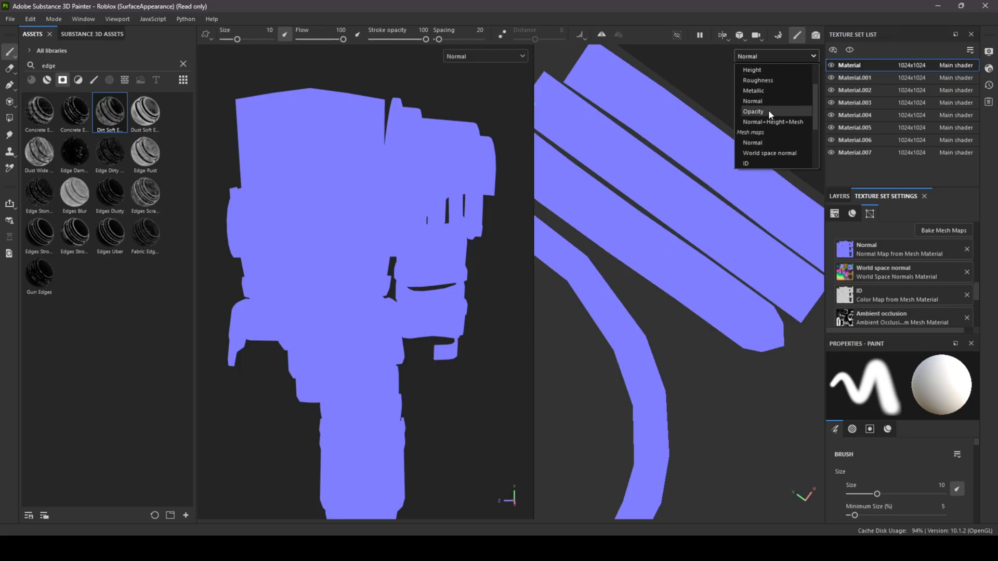
{"action": "scroll", "coordinate": [775, 160], "scroll_direction": "down", "scroll_amount": 3}
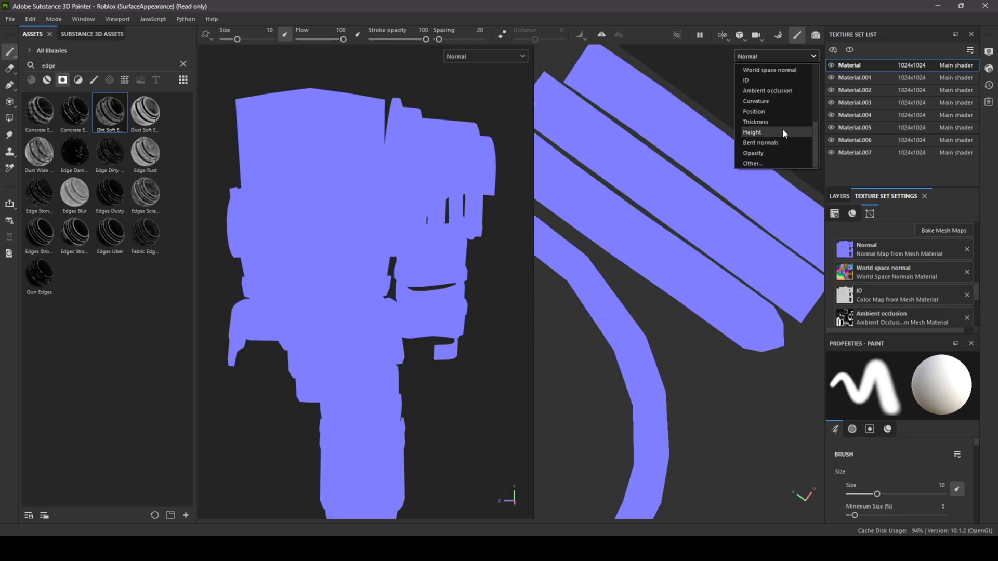
{"action": "left_click", "coordinate": [779, 92]}
{"action": "left_click_drag", "start_coordinate": [455, 178], "coordinate": [589, 213], "text": "alt"}
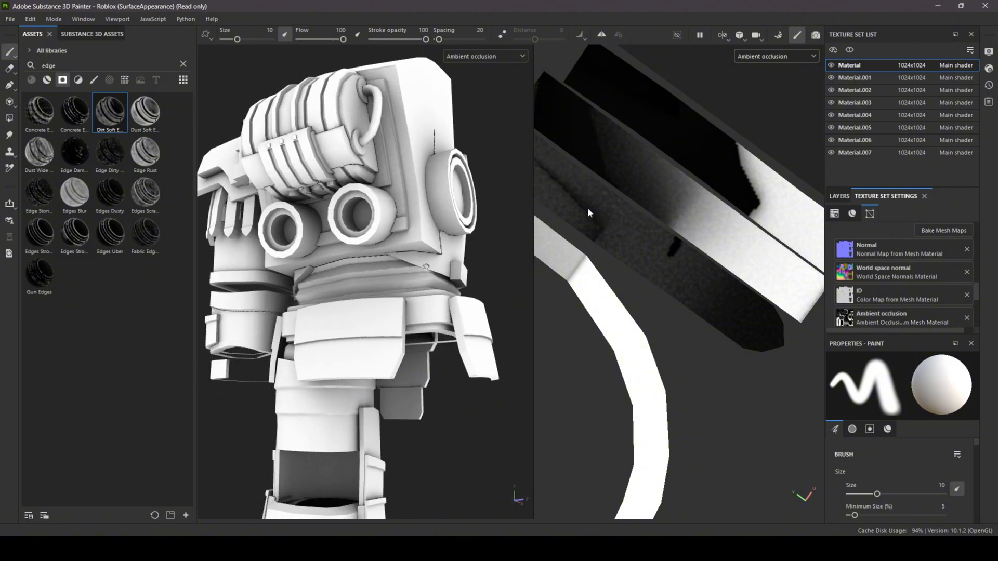
{"action": "left_click_drag", "start_coordinate": [449, 215], "coordinate": [428, 267], "text": "alt"}
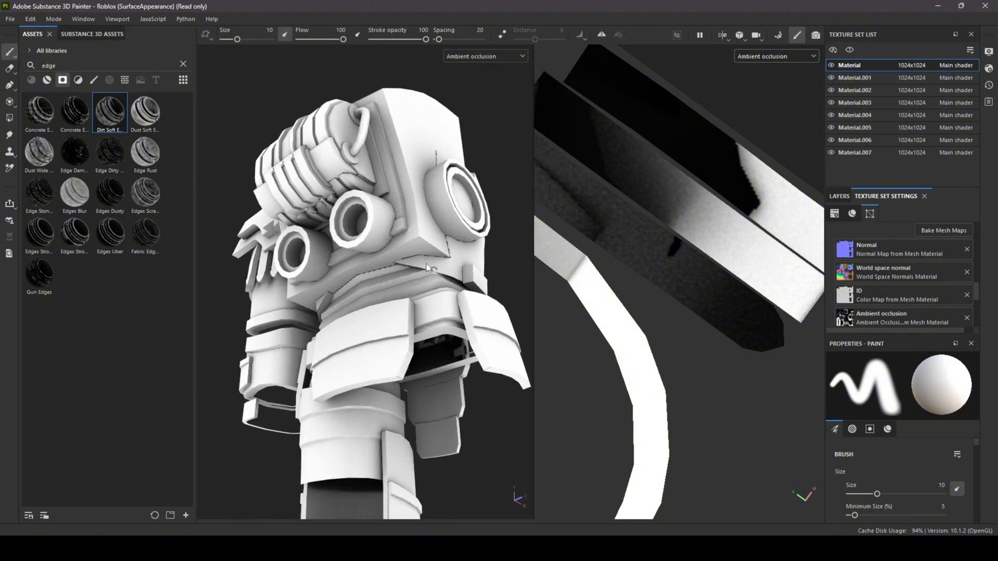
{"action": "left_click_drag", "start_coordinate": [362, 259], "coordinate": [519, 264], "text": "alt"}
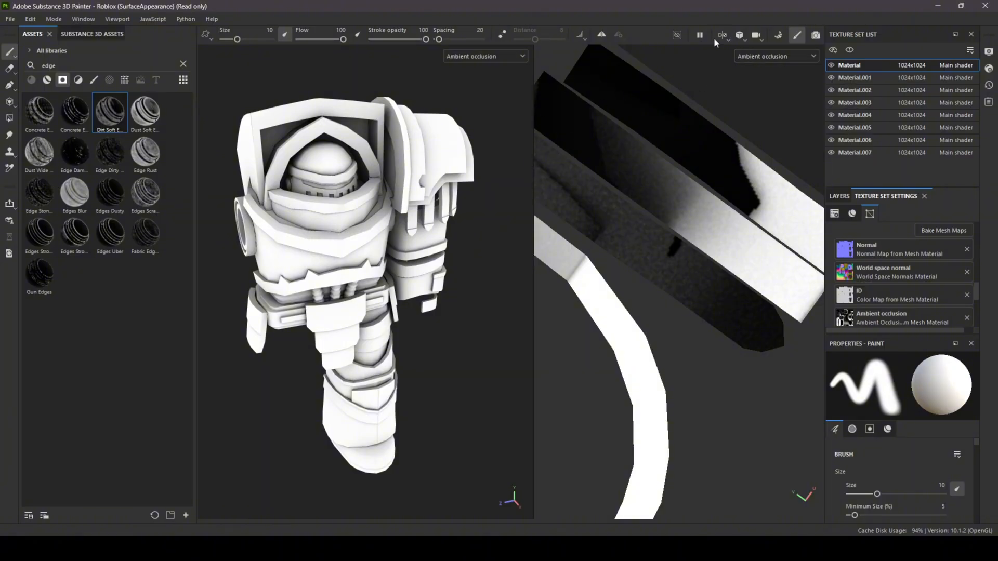
- Switch to the 3D-only view and examine the ambient occlusion on the front of the torso and arm
{"action": "left_click", "coordinate": [722, 37]}
{"action": "left_click", "coordinate": [731, 62]}
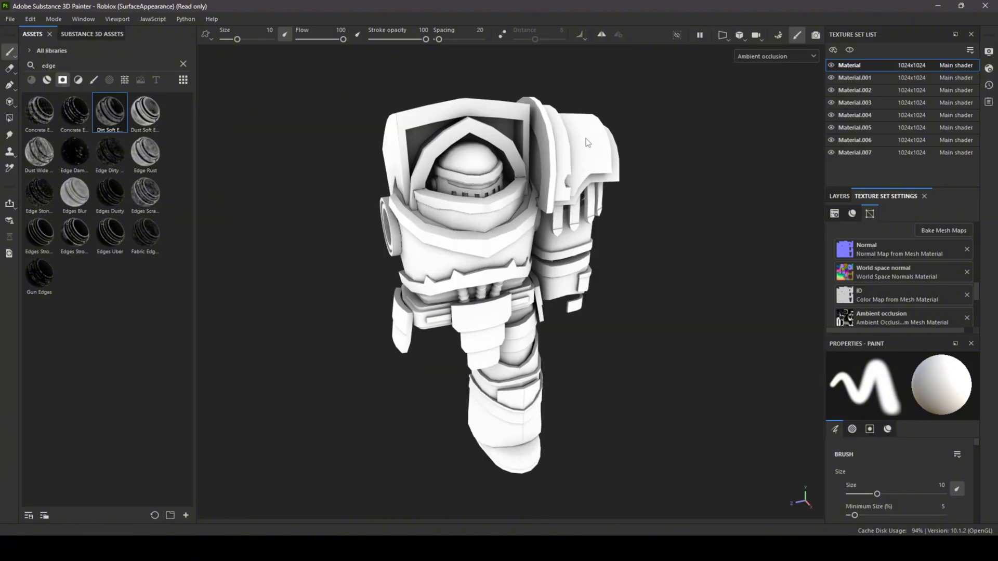
{"action": "left_click_drag", "start_coordinate": [588, 142], "coordinate": [653, 156], "text": "alt"}
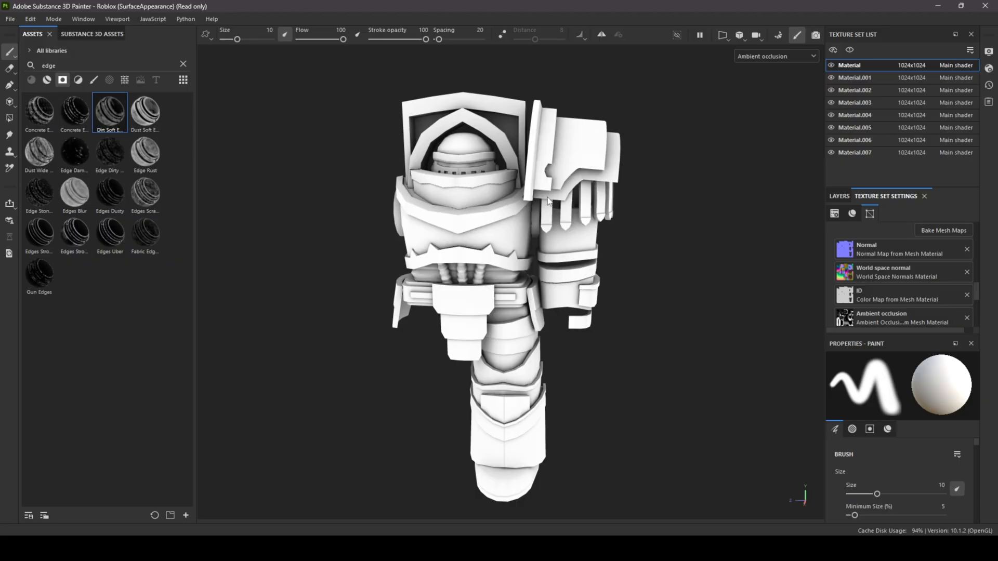
{"action": "scroll", "coordinate": [569, 200], "scroll_direction": "up", "scroll_amount": 4}
{"action": "scroll", "coordinate": [583, 204], "scroll_direction": "down", "scroll_amount": 2}
{"action": "middle_click_drag", "start_coordinate": [601, 227], "coordinate": [596, 167], "text": "alt"}
{"action": "scroll", "coordinate": [694, 186], "scroll_direction": "down", "scroll_amount": 2}
{"action": "middle_click_drag", "start_coordinate": [695, 186], "coordinate": [698, 217], "text": "alt"}
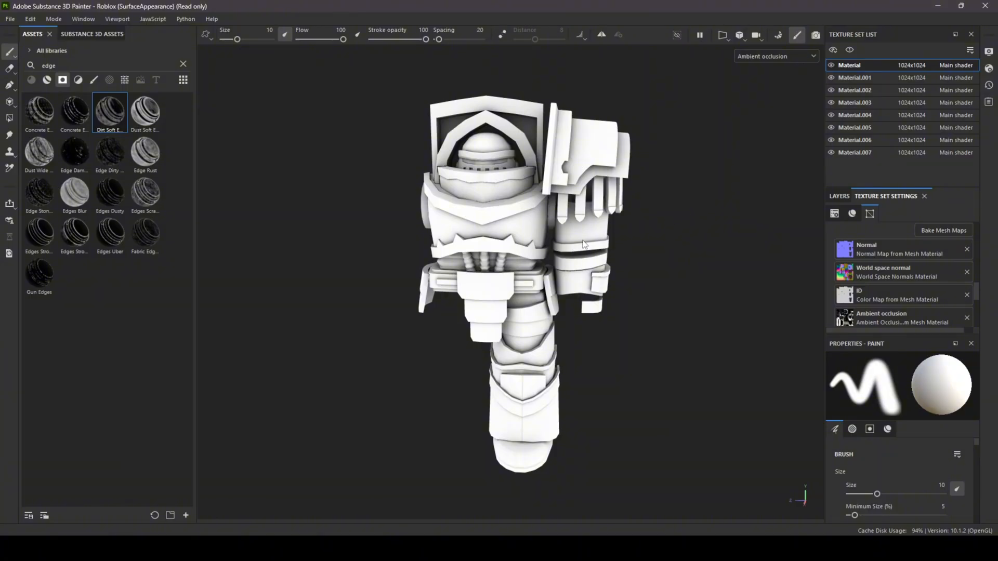
{"action": "scroll", "coordinate": [543, 213], "scroll_direction": "up", "scroll_amount": 5}
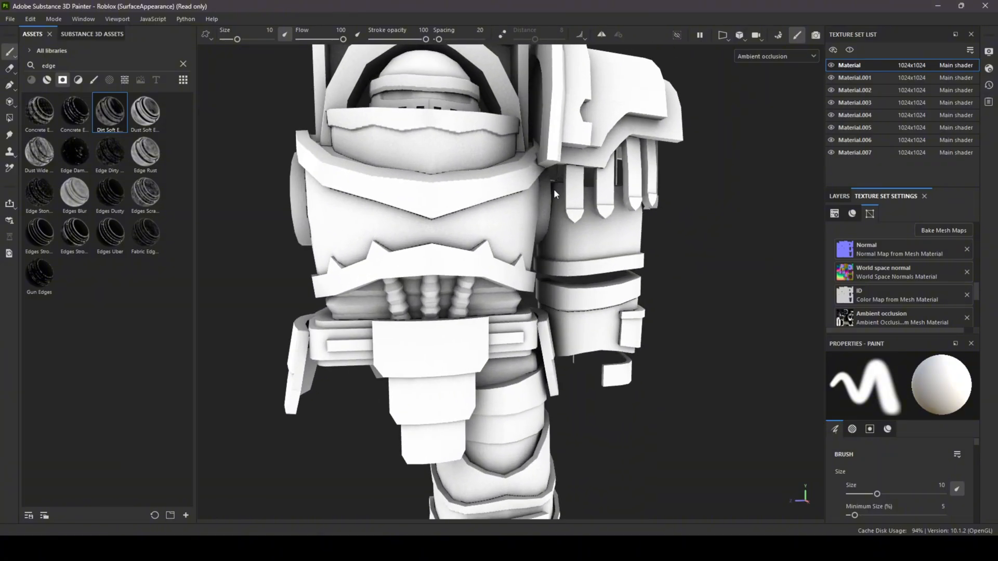
- Return to mesh map baking and set Match to By Mesh Name in the common settings
{"action": "left_click", "coordinate": [943, 231]}
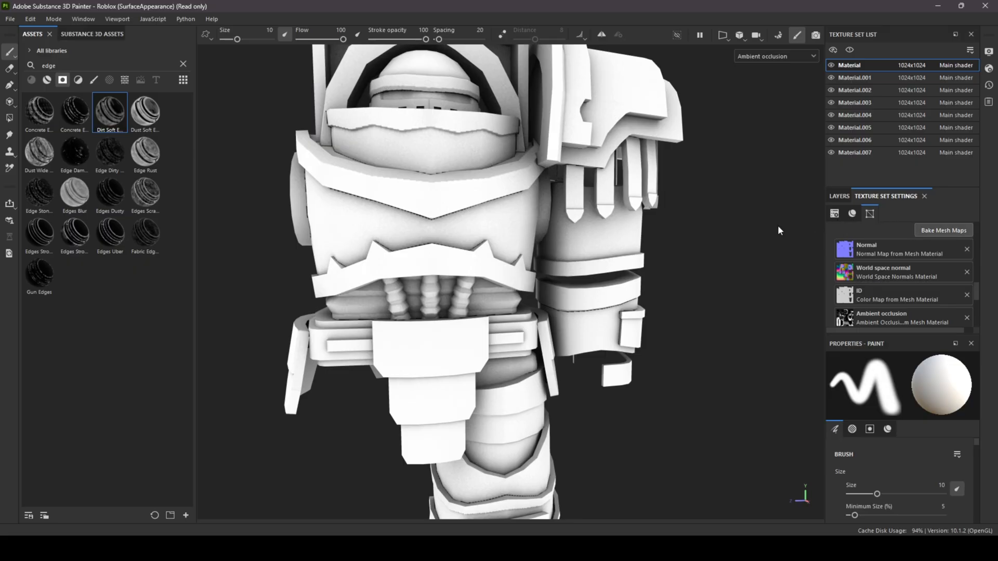
{"action": "left_click", "coordinate": [202, 205]}
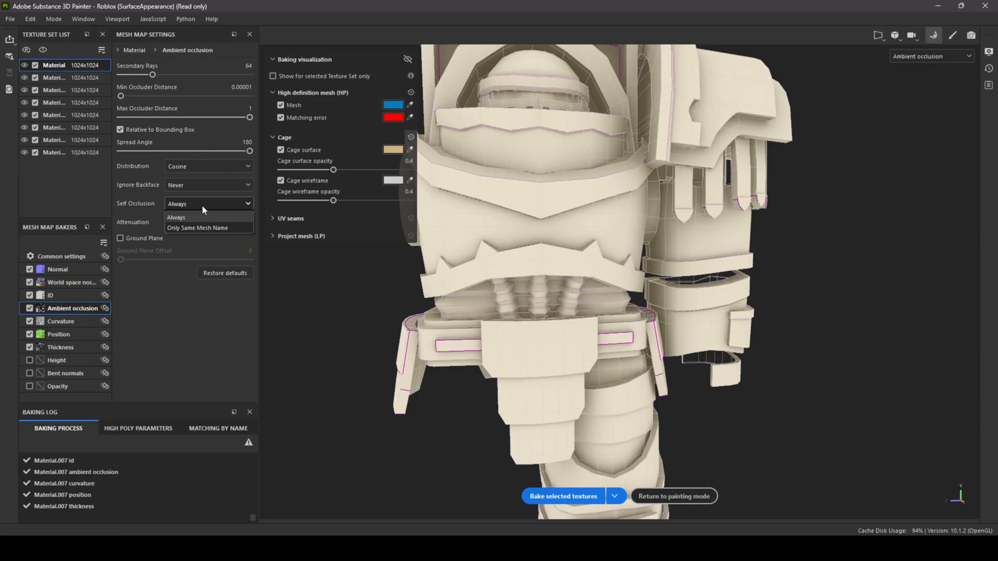
{"action": "left_click", "coordinate": [155, 50]}
{"action": "left_click", "coordinate": [159, 63]}
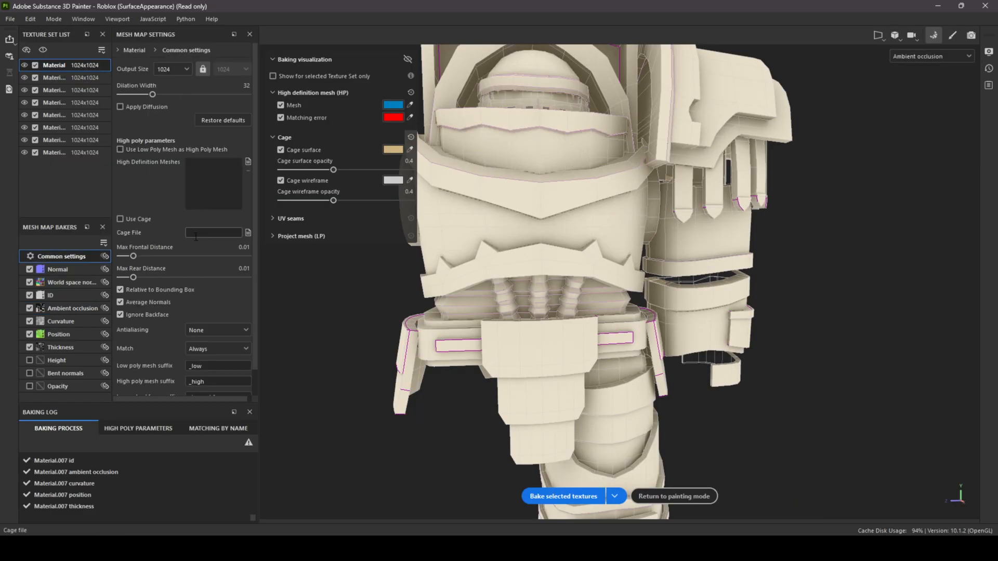
{"action": "left_click", "coordinate": [208, 347]}
{"action": "left_click", "coordinate": [214, 367]}
- Set the ambient occlusion baker's Self Occlusion to Only Same Mesh Name
{"action": "left_click", "coordinate": [155, 51]}
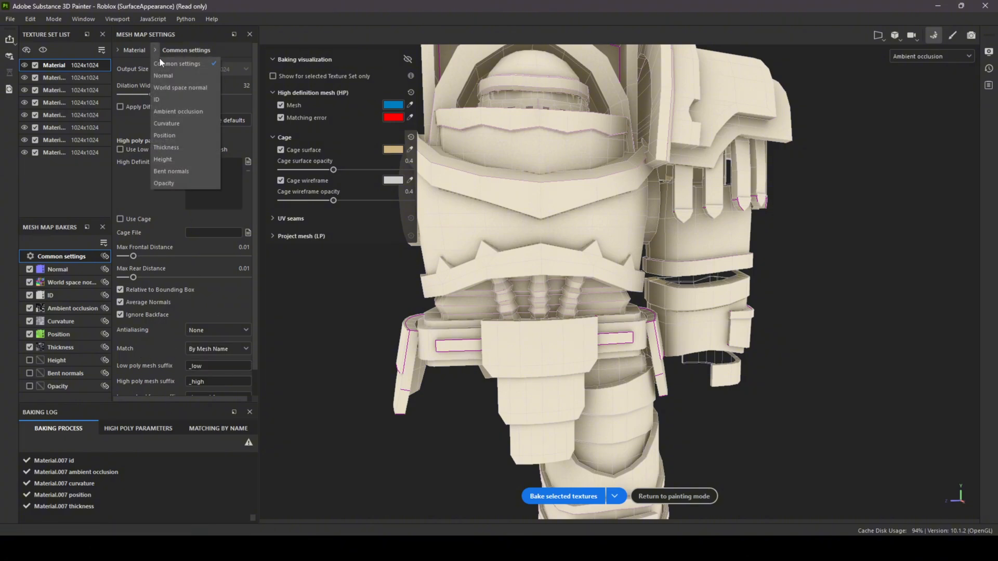
{"action": "left_click", "coordinate": [182, 107]}
{"action": "left_click", "coordinate": [200, 204]}
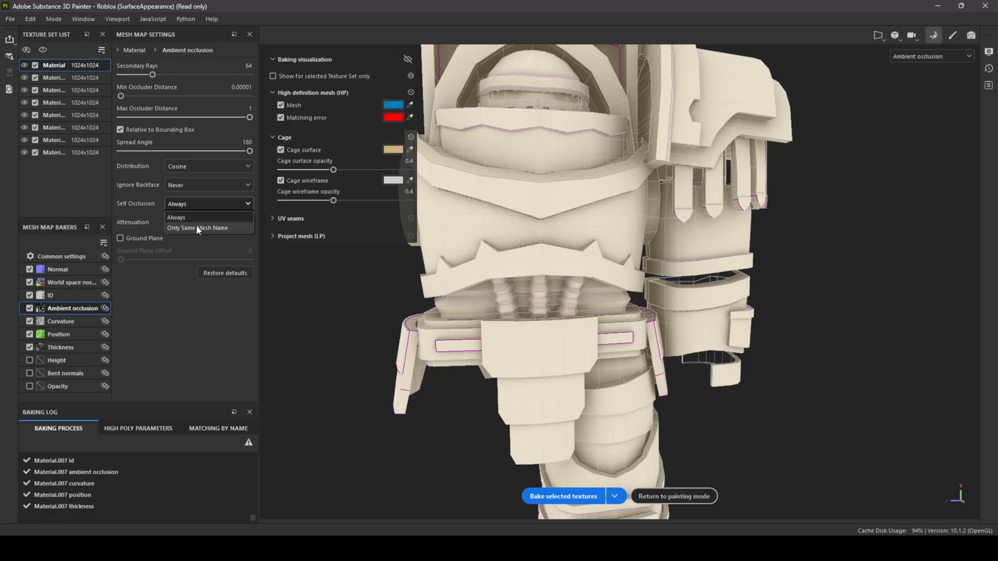
- Set the curvature baker's Self Intersection to Only Same Mesh Name
{"action": "left_click", "coordinate": [155, 49]}
{"action": "left_click", "coordinate": [196, 121]}
{"action": "left_click", "coordinate": [198, 135]}
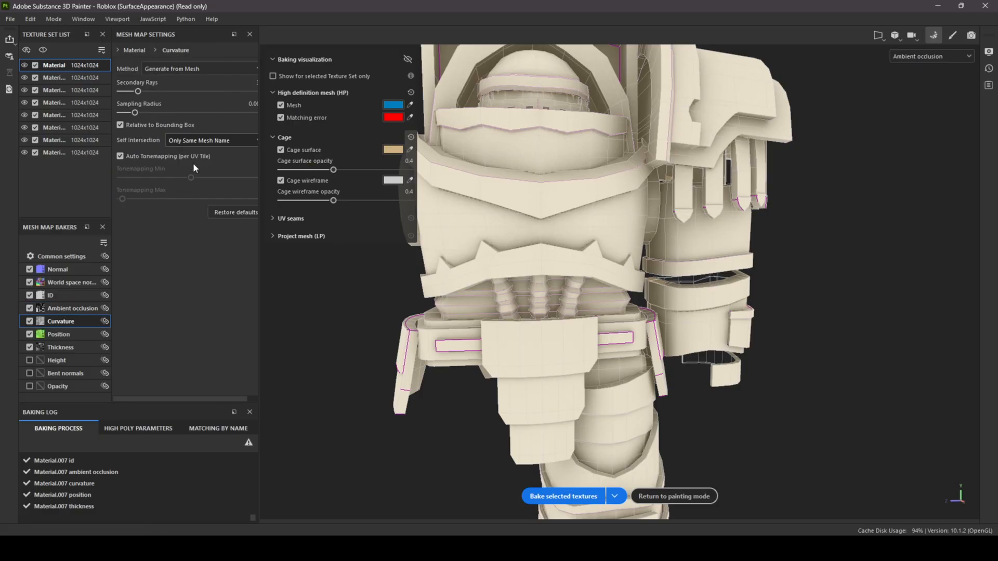
{"action": "left_click", "coordinate": [192, 164]}
- Set the bent normals baker's Self Occlusion to Only Same Mesh Name
{"action": "left_click", "coordinate": [155, 51]}
{"action": "left_click", "coordinate": [184, 148]}
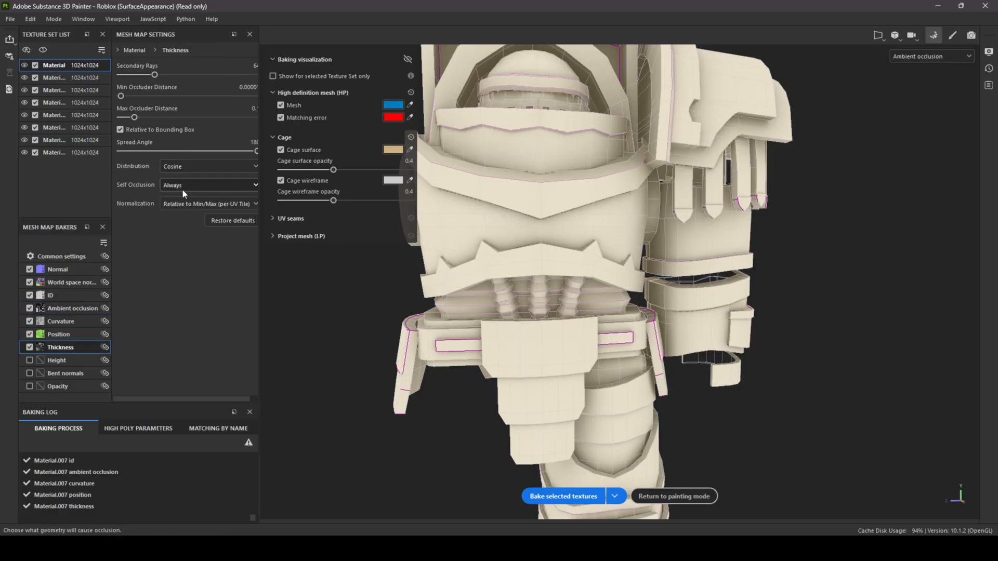
{"action": "left_click", "coordinate": [154, 50]}
{"action": "left_click", "coordinate": [182, 174]}
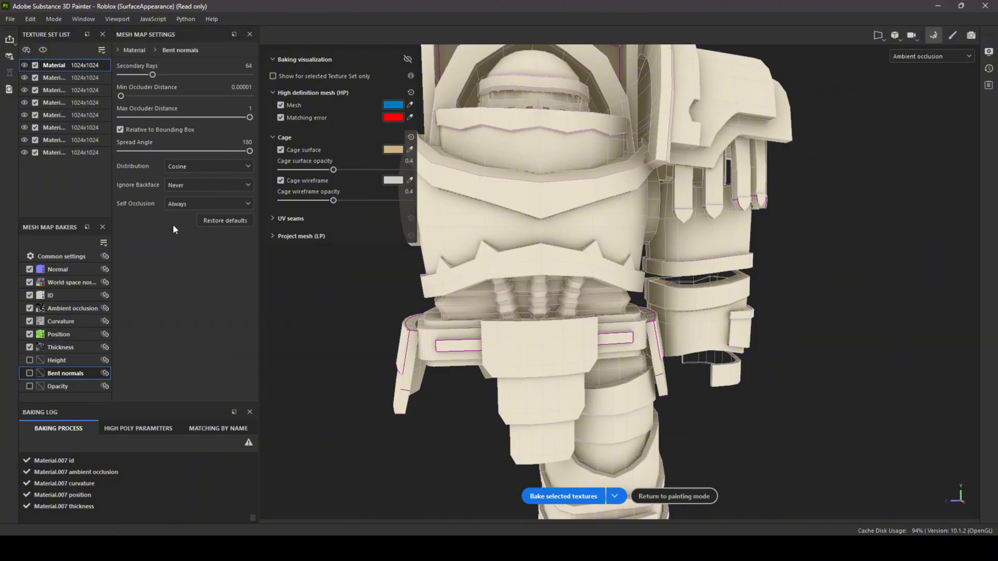
{"action": "left_click", "coordinate": [208, 204]}
{"action": "left_click", "coordinate": [197, 229]}
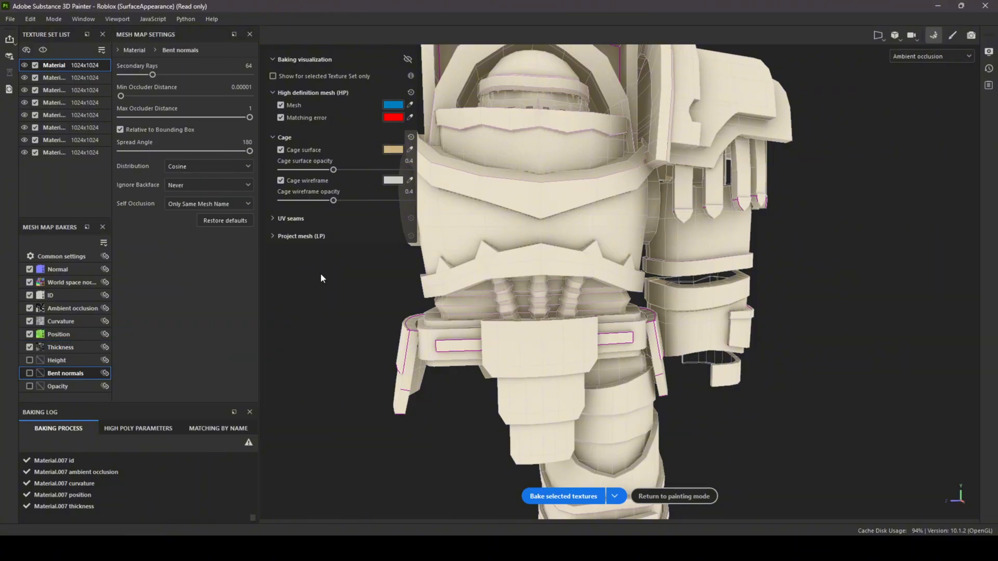
- Bake the selected textures and check the new ambient occlusion on the torso and arm in painting mode
{"action": "left_click", "coordinate": [559, 496]}
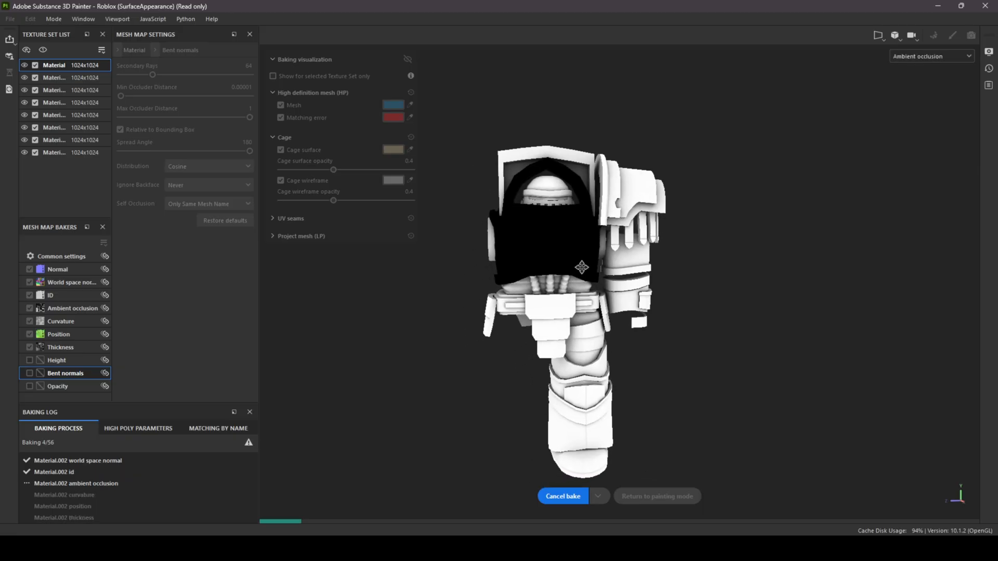
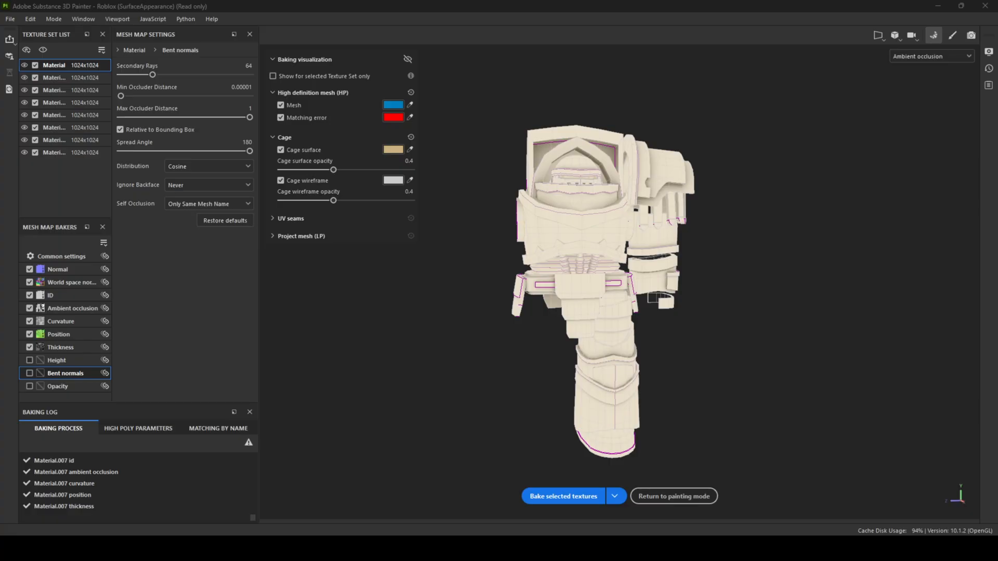
{"action": "left_click", "coordinate": [676, 496]}
{"action": "scroll", "coordinate": [566, 135], "scroll_direction": "up", "scroll_amount": 5}
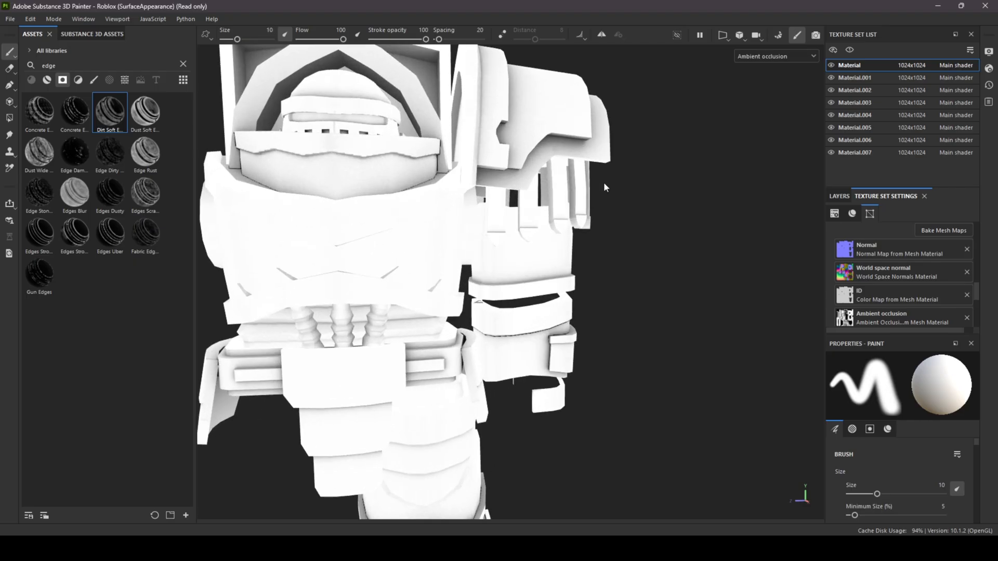
{"action": "left_click_drag", "start_coordinate": [567, 135], "coordinate": [594, 159], "text": "alt"}
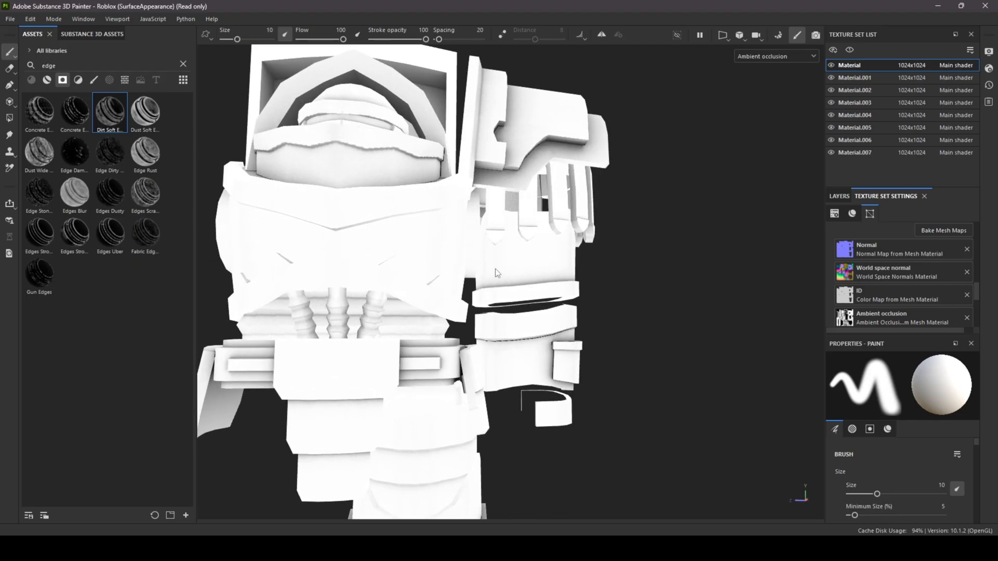
{"action": "left_click_drag", "start_coordinate": [452, 254], "coordinate": [494, 240], "text": "alt"}
{"action": "scroll", "coordinate": [495, 226], "scroll_direction": "down", "scroll_amount": 5}
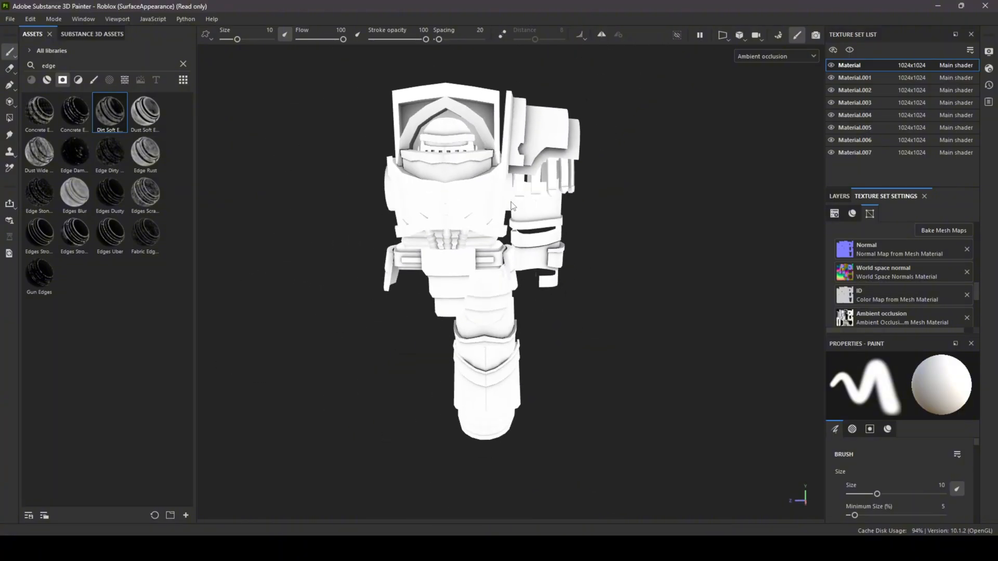
- Reopen mesh map baking and check the Match option in the common settings, keeping By Mesh Name
{"action": "left_click", "coordinate": [944, 230]}
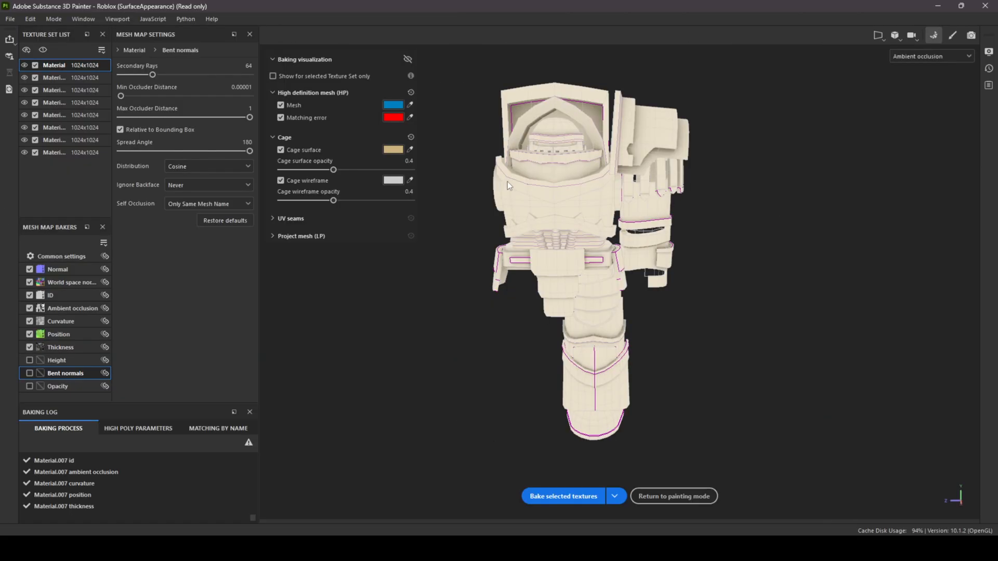
{"action": "left_click", "coordinate": [166, 50]}
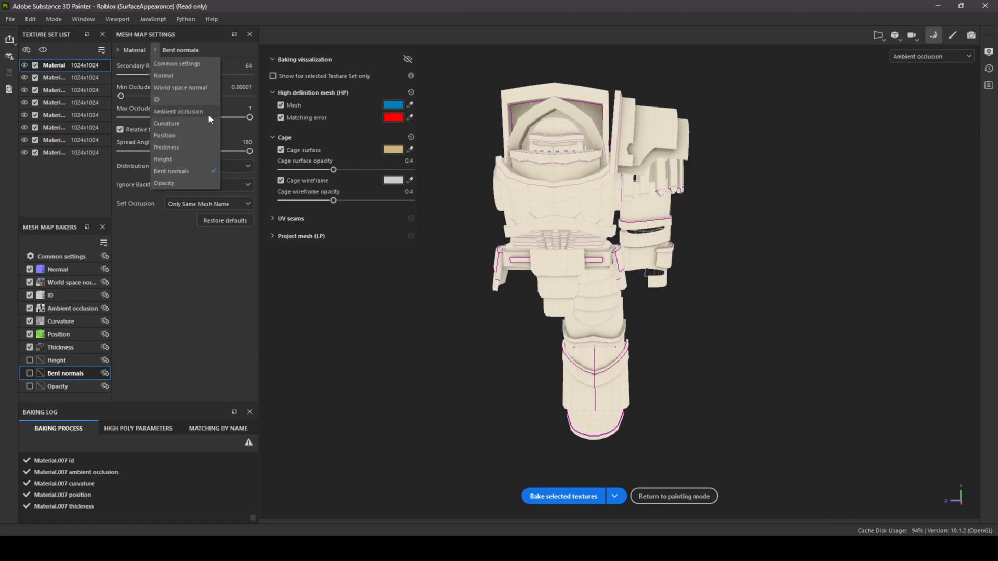
{"action": "left_click", "coordinate": [200, 176]}
{"action": "left_click", "coordinate": [158, 52]}
{"action": "left_click", "coordinate": [171, 63]}
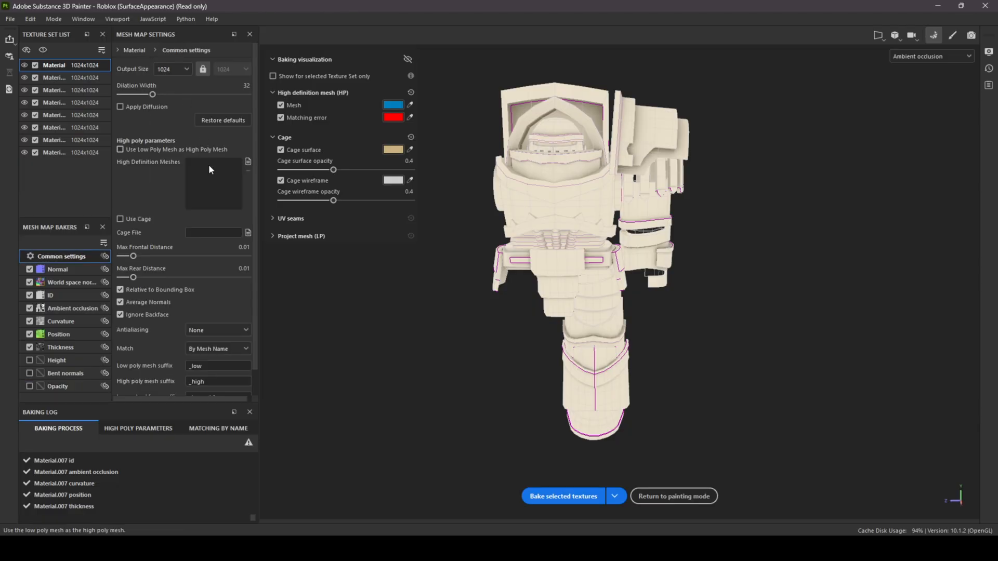
{"action": "left_click", "coordinate": [216, 349]}
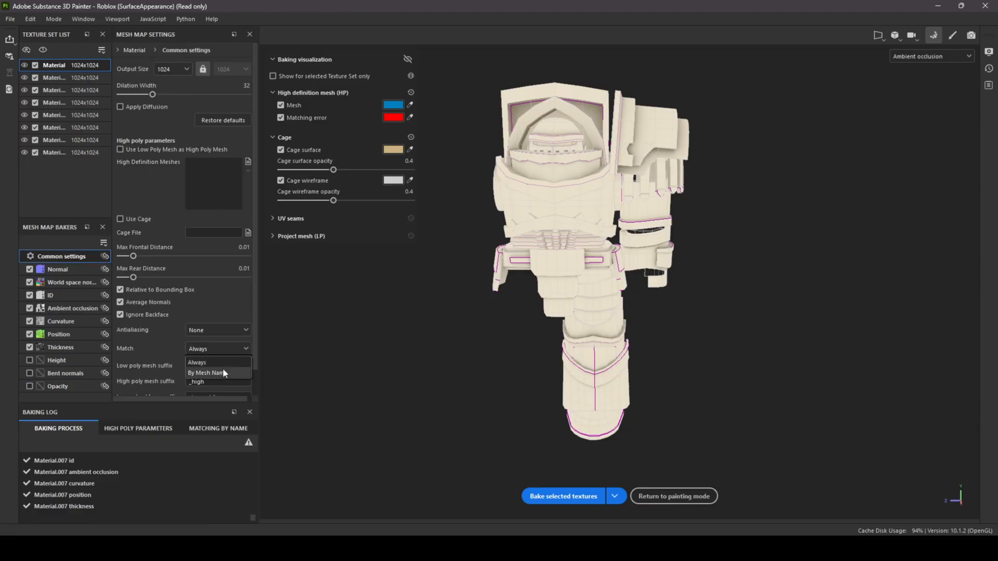
{"action": "left_click", "coordinate": [213, 373]}
- Check the bent normals baker's Self Occlusion options, keeping Only Same Mesh Name, and return to painting mode
{"action": "left_click", "coordinate": [156, 50]}
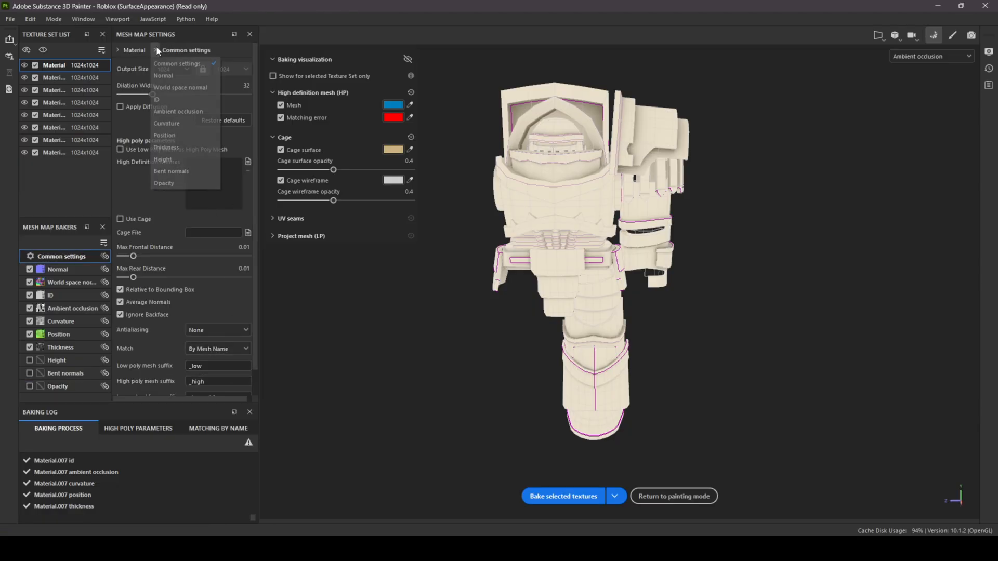
{"action": "left_click", "coordinate": [191, 171]}
{"action": "left_click", "coordinate": [197, 203]}
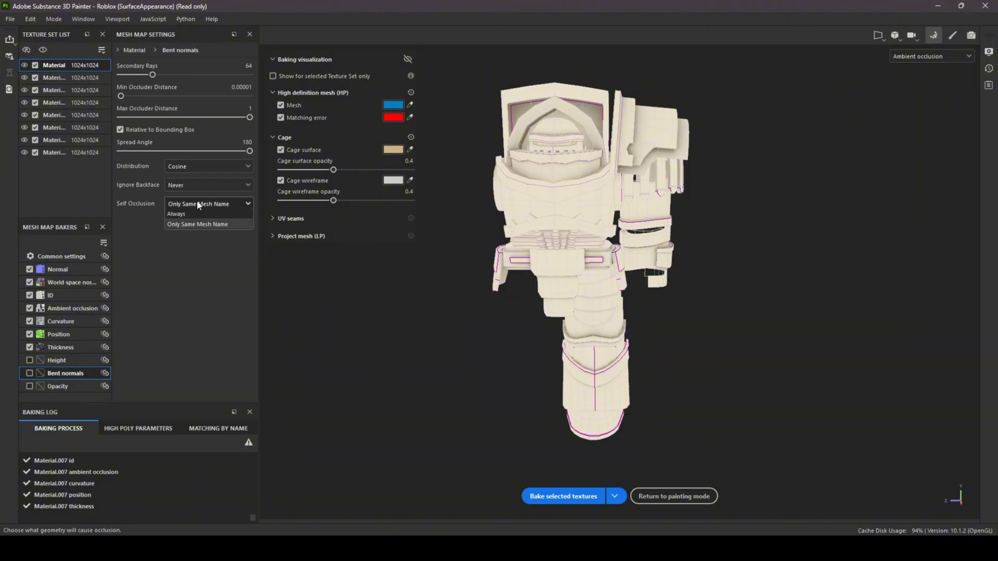
{"action": "left_click", "coordinate": [241, 204]}
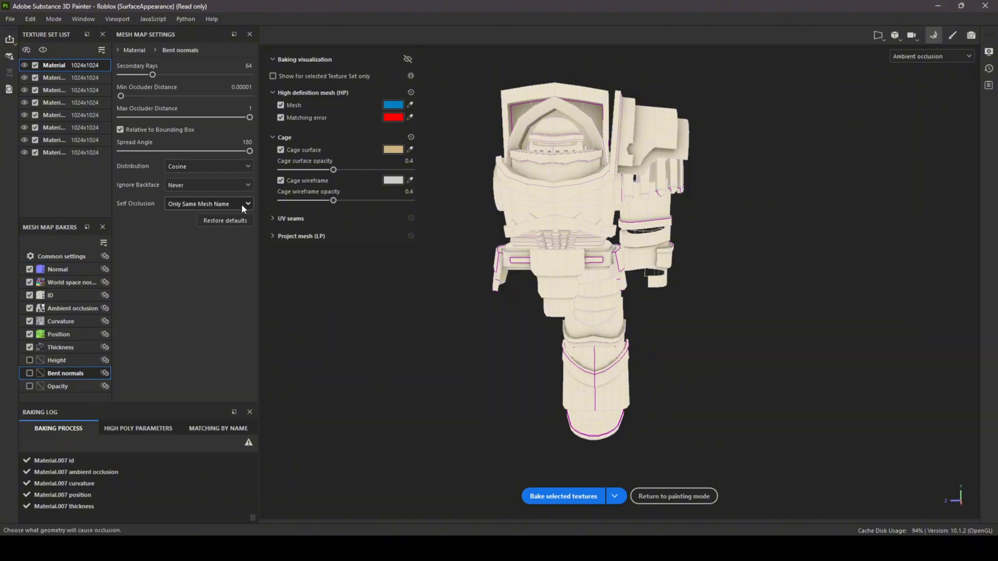
{"action": "left_click", "coordinate": [691, 491]}
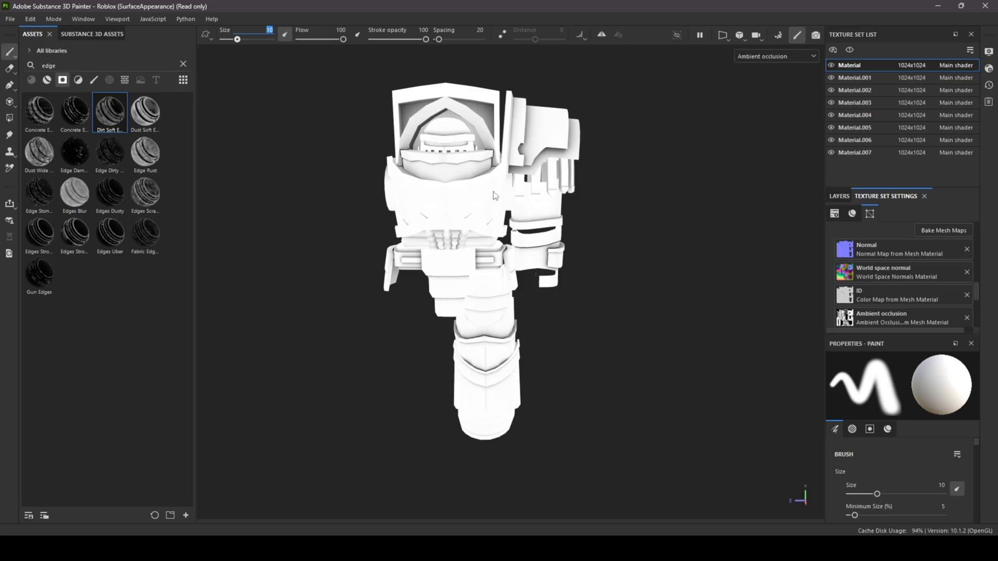
- Select the Material.001 texture set and examine the ambient occlusion on the front of the torso
{"action": "scroll", "coordinate": [494, 192], "scroll_direction": "up", "scroll_amount": 3}
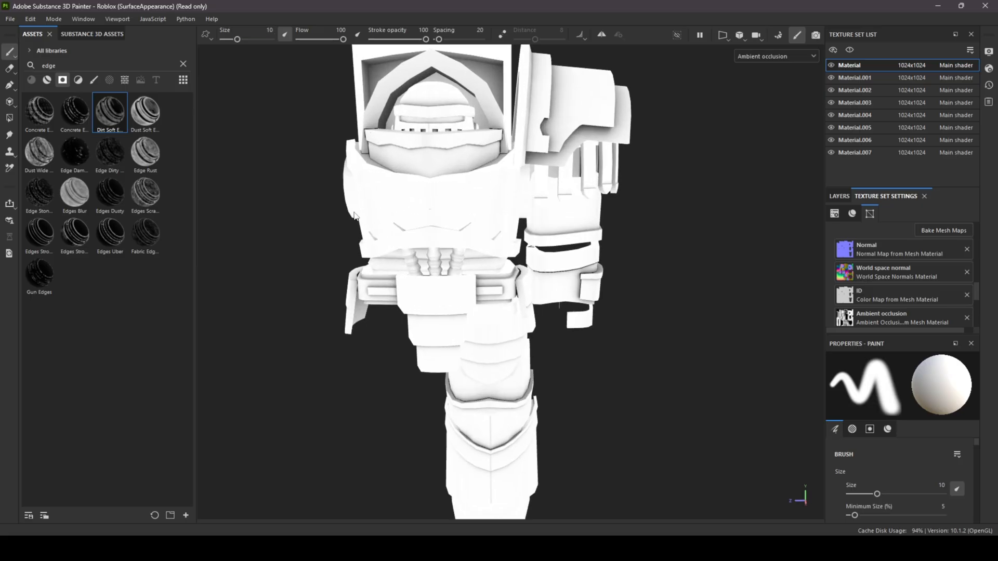
{"action": "left_click", "coordinate": [860, 79]}
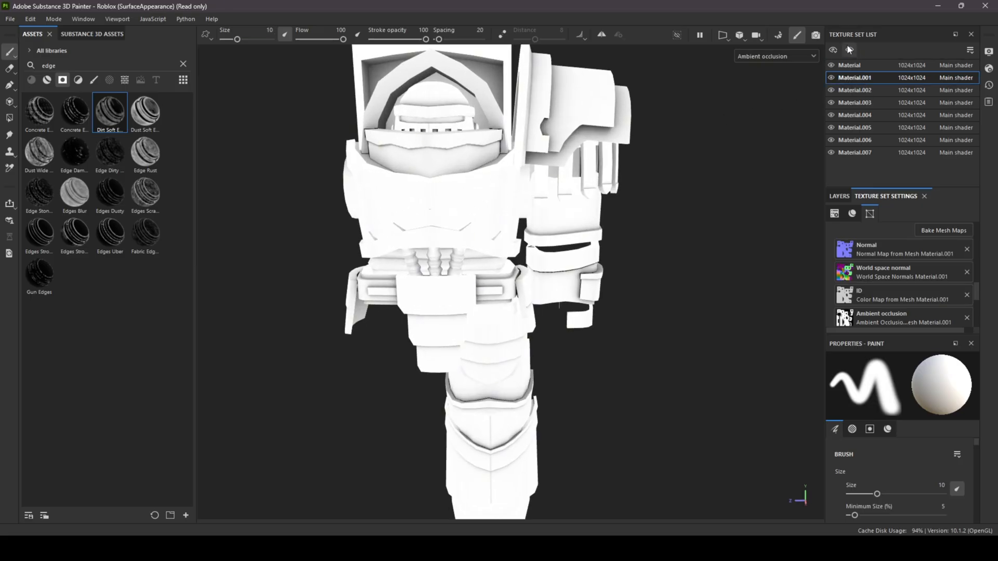
{"action": "left_click", "coordinate": [849, 50]}
{"action": "left_click_drag", "start_coordinate": [629, 167], "coordinate": [514, 217], "text": "alt"}
{"action": "key", "text": "alt+q"}
{"action": "left_click_drag", "start_coordinate": [685, 213], "coordinate": [576, 179], "text": "alt"}
{"action": "scroll", "coordinate": [405, 218], "scroll_direction": "up", "scroll_amount": 4}
{"action": "mouse_move", "coordinate": [430, 215]}
{"action": "left_mouse_down", "text": "alt"}
{"action": "mouse_move", "coordinate": [413, 216]}
{"action": "mouse_move", "coordinate": [445, 220]}
{"action": "left_mouse_up", "text": "alt"}
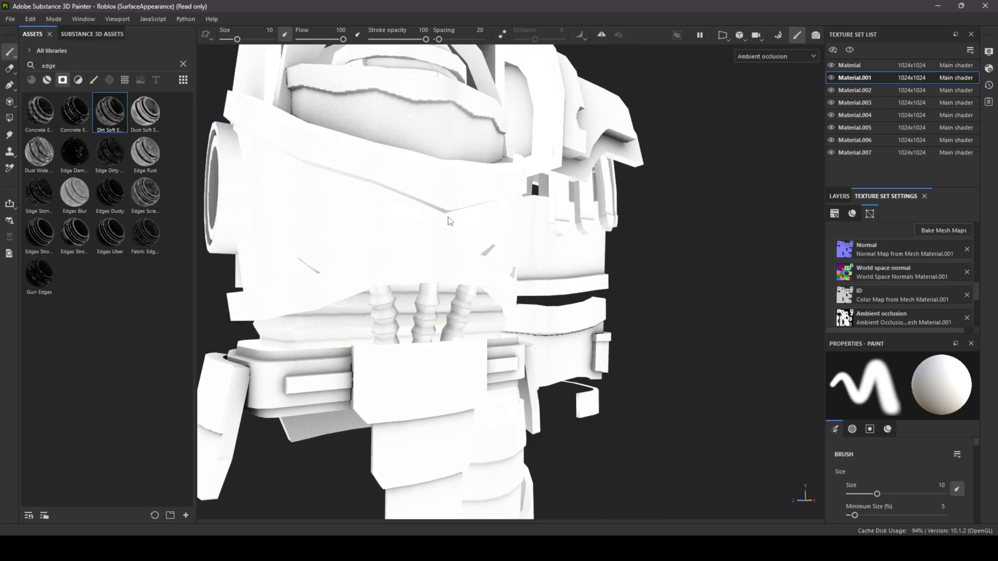
- Display the Material view and examine the chest armour's geometry
{"action": "left_click", "coordinate": [768, 56]}
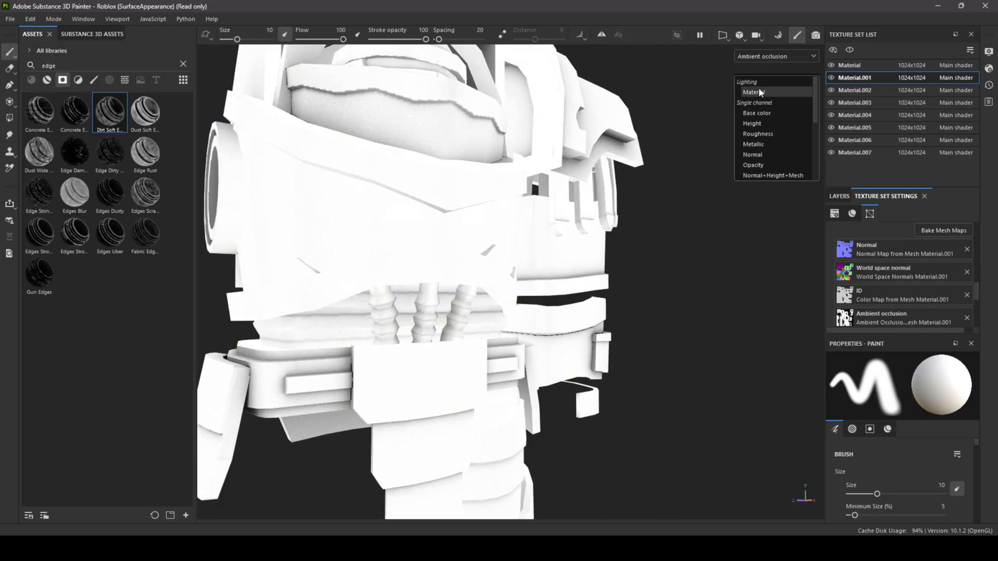
{"action": "left_click", "coordinate": [759, 86]}
{"action": "mouse_move", "coordinate": [450, 211]}
{"action": "left_mouse_down", "text": "alt"}
{"action": "mouse_move", "coordinate": [450, 287]}
{"action": "mouse_move", "coordinate": [330, 231]}
{"action": "left_mouse_up", "text": "alt"}
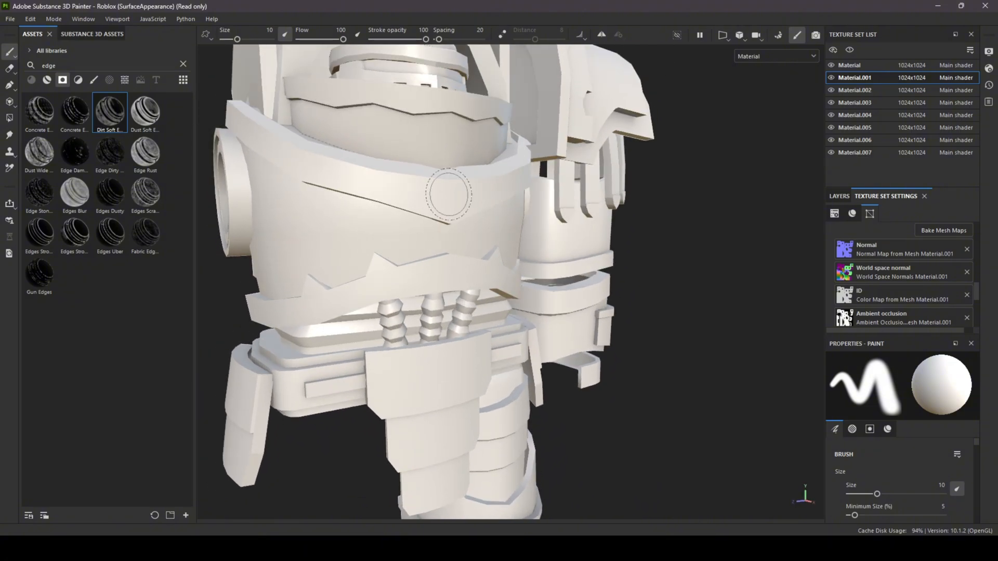
- Switch to the uvtut file in Blender and select the chest plate to check which pieces belong to it
{"action": "left_click", "coordinate": [469, 549]}
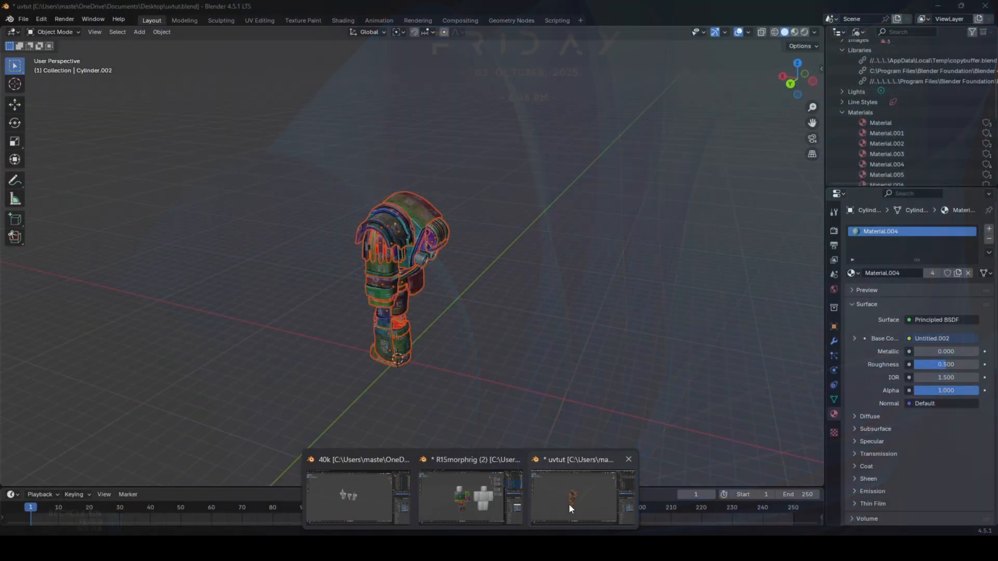
{"action": "left_click", "coordinate": [569, 504]}
{"action": "scroll", "coordinate": [401, 307], "scroll_direction": "up", "scroll_amount": 3}
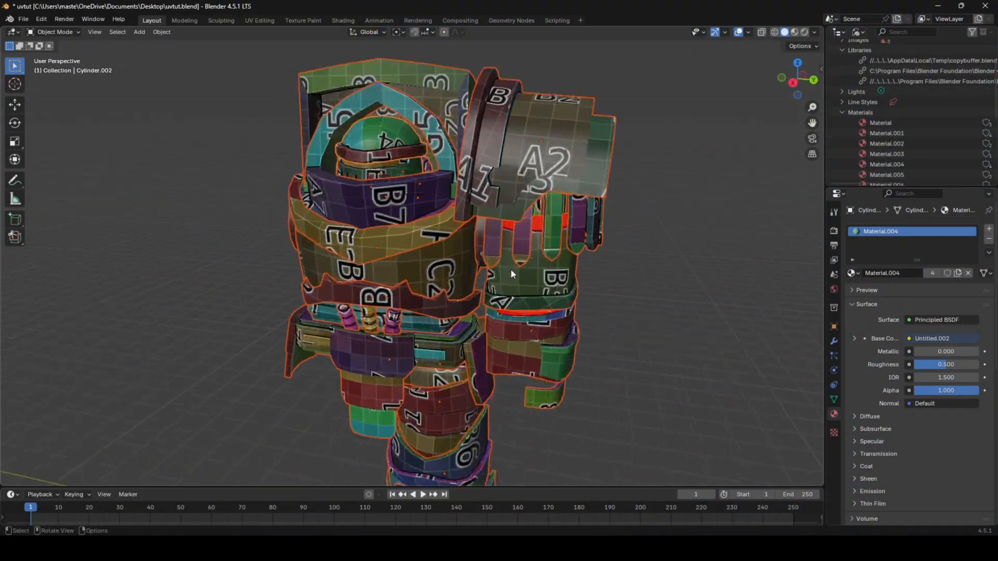
{"action": "left_click", "coordinate": [433, 264]}
{"action": "left_click", "coordinate": [411, 235]}
{"action": "left_click", "coordinate": [431, 266]}
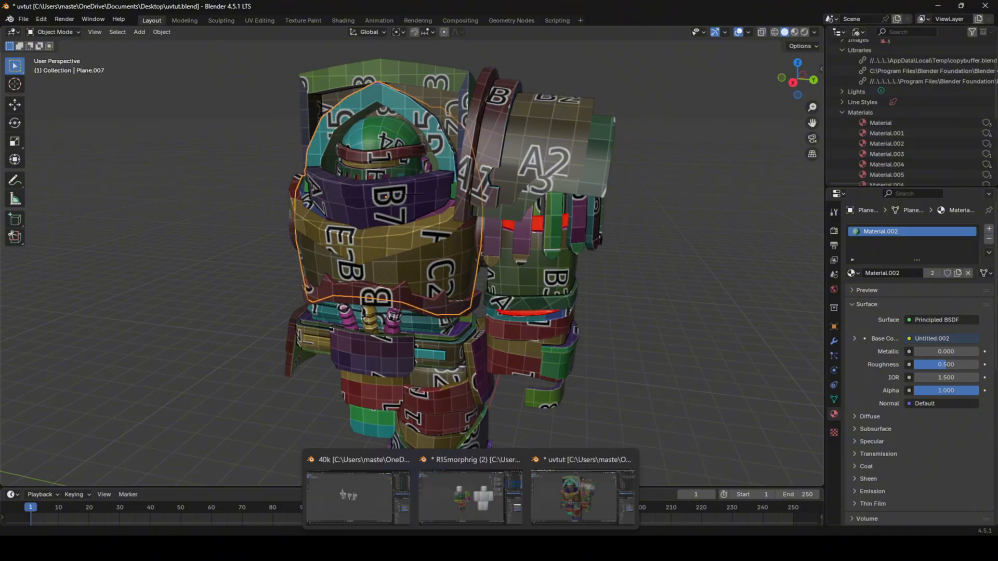
- Return to Substance 3D Painter and display the ambient occlusion mesh map in the viewport
{"action": "left_click", "coordinate": [450, 549]}
{"action": "left_click", "coordinate": [767, 57]}
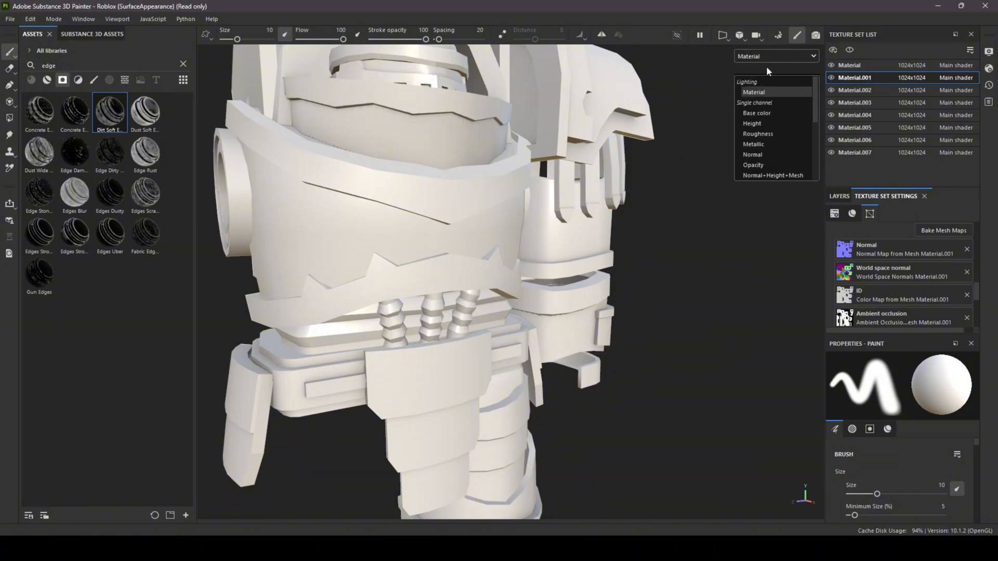
{"action": "scroll", "coordinate": [791, 164], "scroll_direction": "down", "scroll_amount": 2}
{"action": "left_click", "coordinate": [781, 104]}
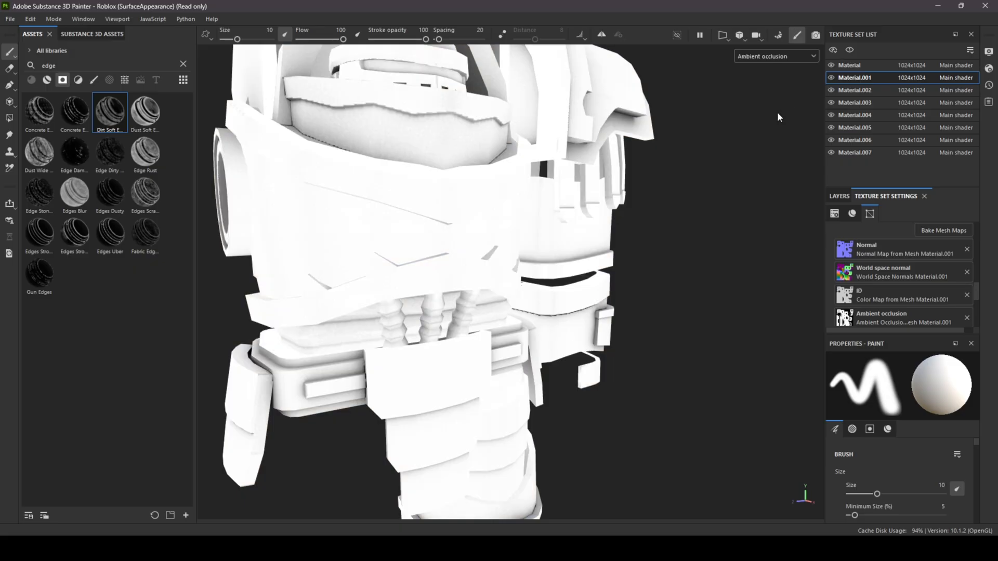
- Examine the ambient occlusion on the leg armour and boot, and across the full front of the model
{"action": "left_click_drag", "start_coordinate": [660, 150], "coordinate": [562, 229], "text": "alt"}
{"action": "middle_click_drag", "start_coordinate": [545, 347], "coordinate": [548, 265], "text": "alt"}
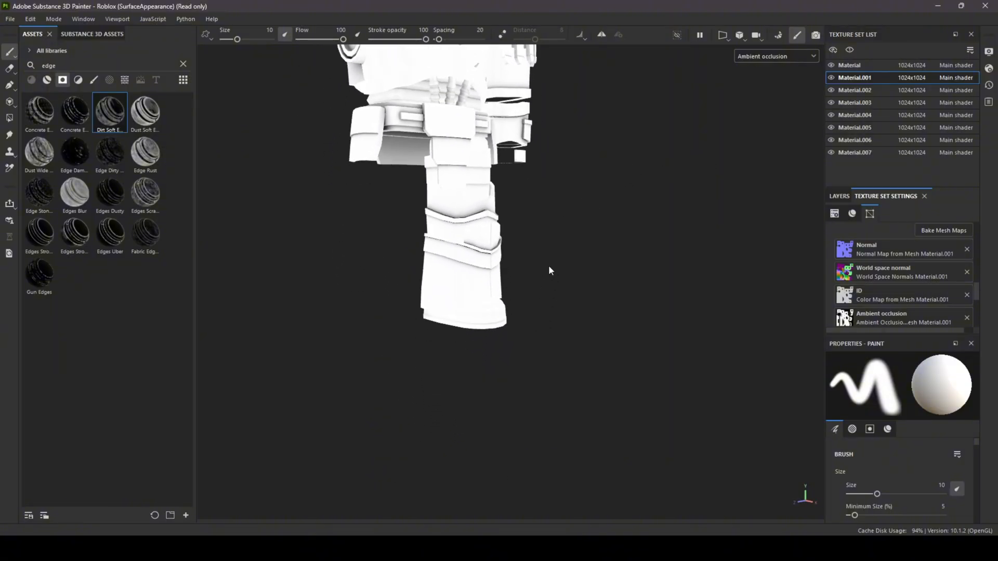
{"action": "scroll", "coordinate": [479, 307], "scroll_direction": "up", "scroll_amount": 5}
{"action": "left_click_drag", "start_coordinate": [479, 307], "coordinate": [602, 330], "text": "alt"}
{"action": "scroll", "coordinate": [602, 328], "scroll_direction": "down", "scroll_amount": 5}
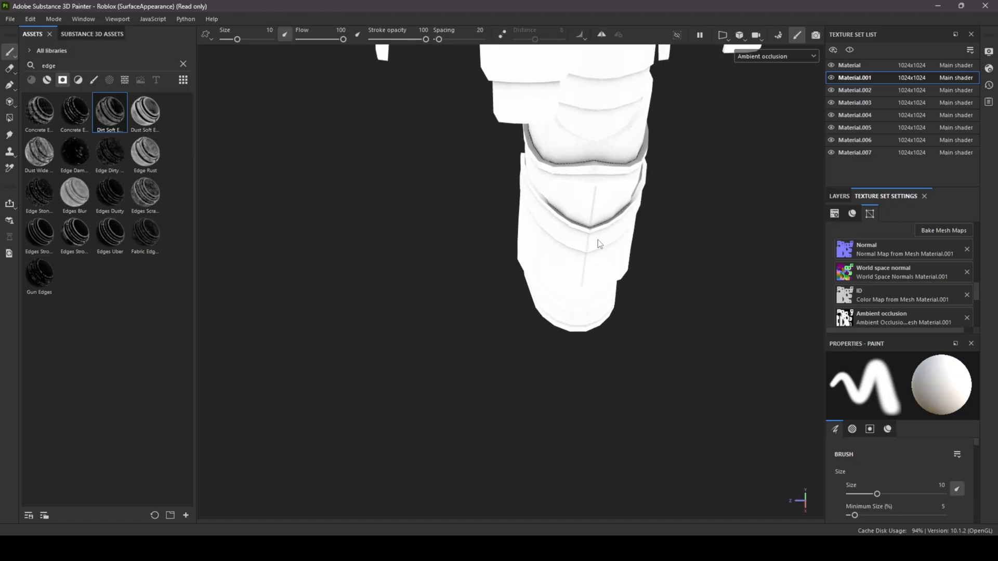
{"action": "middle_click_drag", "start_coordinate": [598, 240], "coordinate": [541, 440], "text": "alt"}
{"action": "scroll", "coordinate": [541, 440], "scroll_direction": "down", "scroll_amount": 5}
{"action": "middle_click_drag", "start_coordinate": [590, 301], "coordinate": [579, 305], "text": "alt"}
{"action": "left_click_drag", "start_coordinate": [579, 305], "coordinate": [617, 238], "text": "alt"}
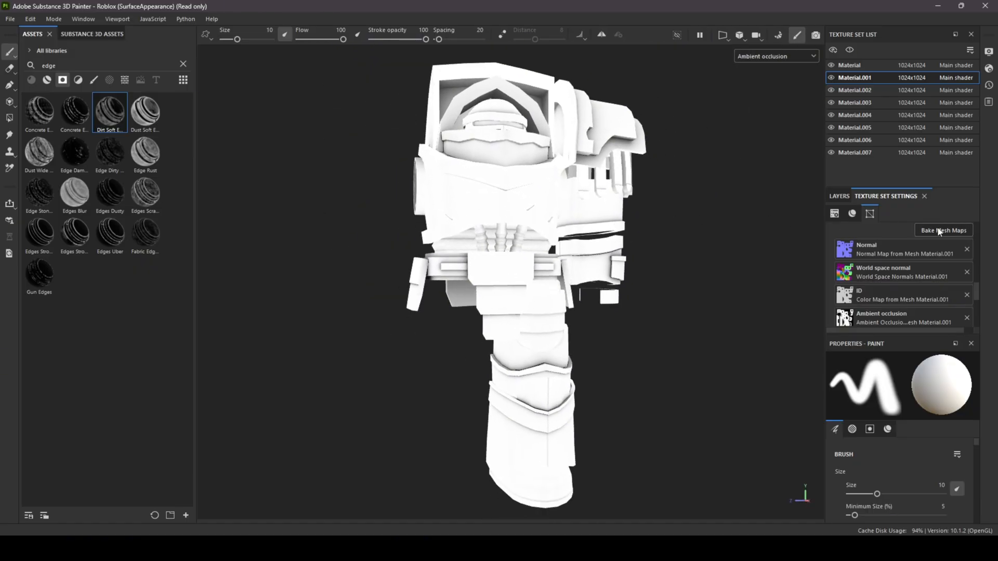
{"action": "left_click_drag", "start_coordinate": [624, 180], "coordinate": [598, 192], "text": "alt"}
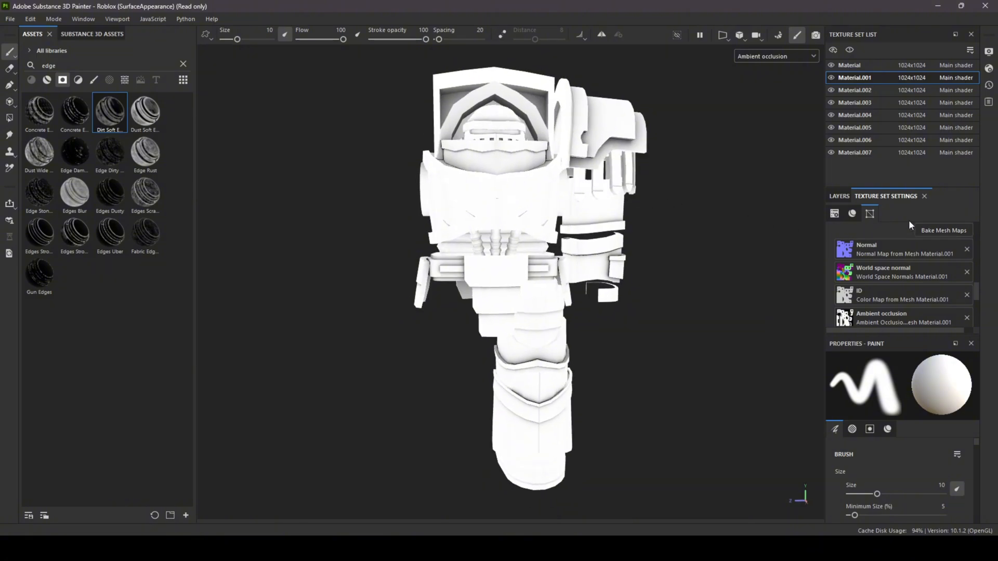
- Examine the ambient occlusion on the shoulder guard's hanging strips from the side
{"action": "left_click_drag", "start_coordinate": [681, 166], "coordinate": [511, 174], "text": "alt"}
{"action": "scroll", "coordinate": [597, 151], "scroll_direction": "up", "scroll_amount": 6}
{"action": "left_click_drag", "start_coordinate": [595, 198], "coordinate": [606, 139], "text": "alt"}
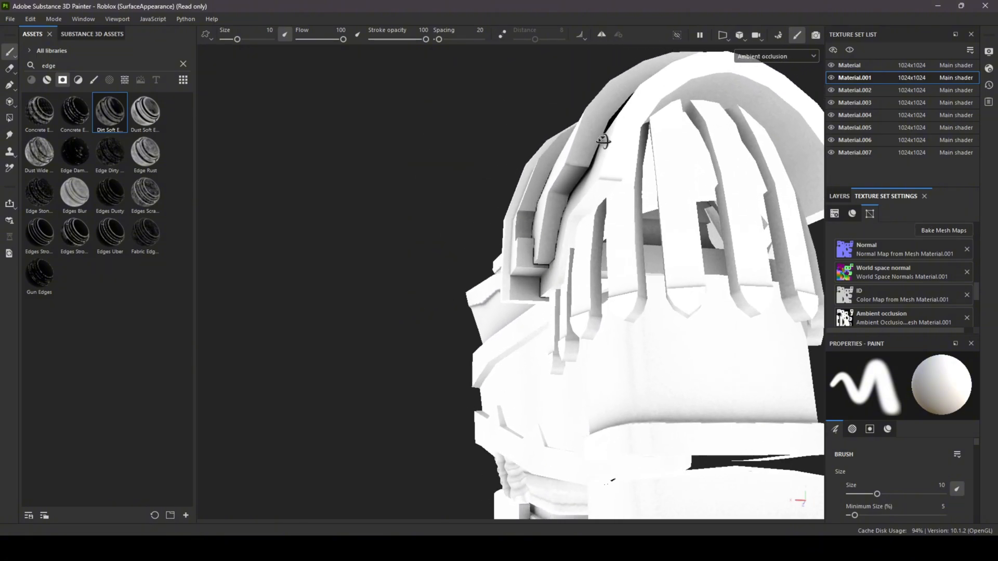
{"action": "middle_click_drag", "start_coordinate": [606, 139], "coordinate": [612, 208], "text": "alt"}
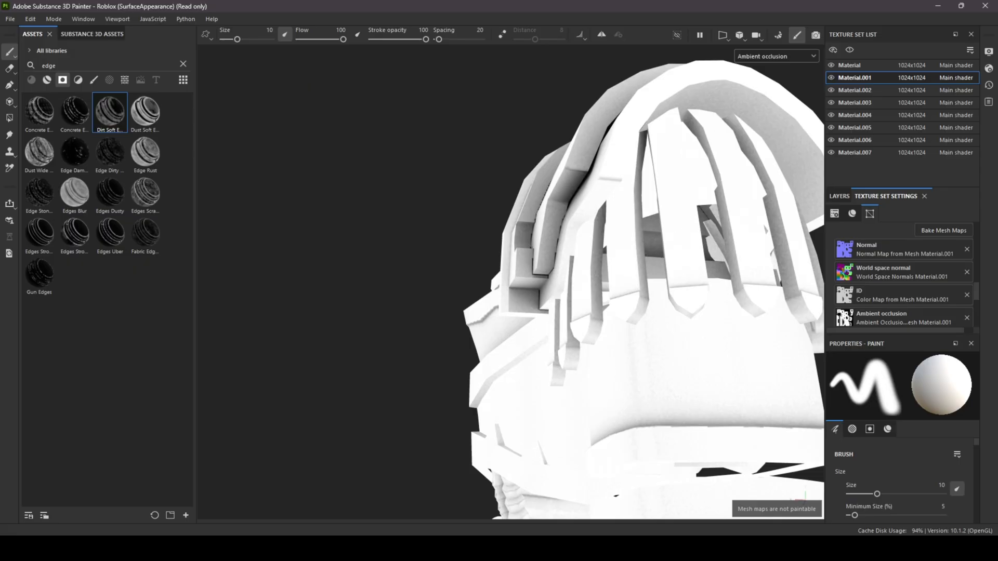
- Check the shoulder strips in the uvtut file in Blender and return to Substance 3D Painter
{"action": "mouse_move", "coordinate": [457, 496]}
{"action": "left_click", "coordinate": [577, 494]}
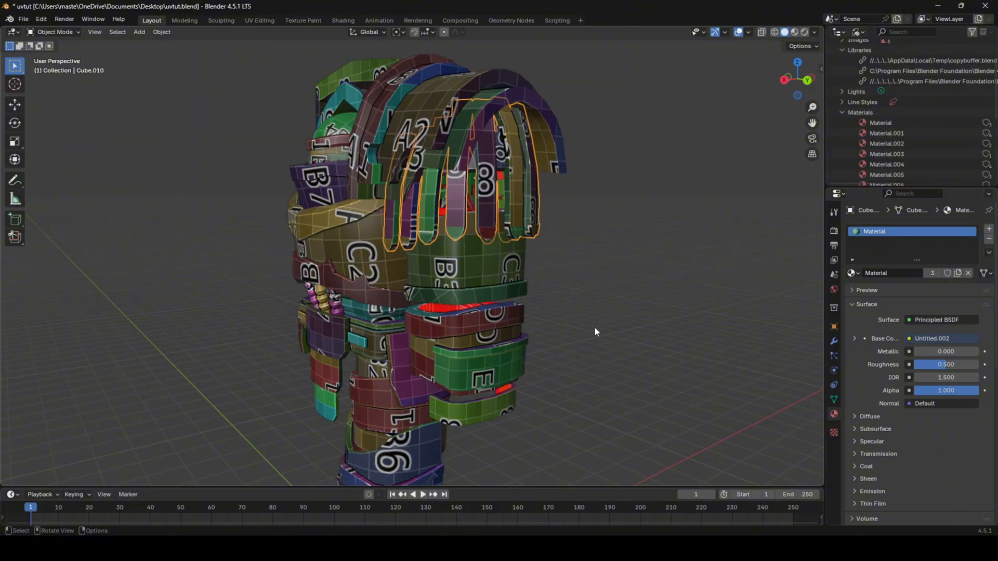
{"action": "left_click", "coordinate": [470, 549]}
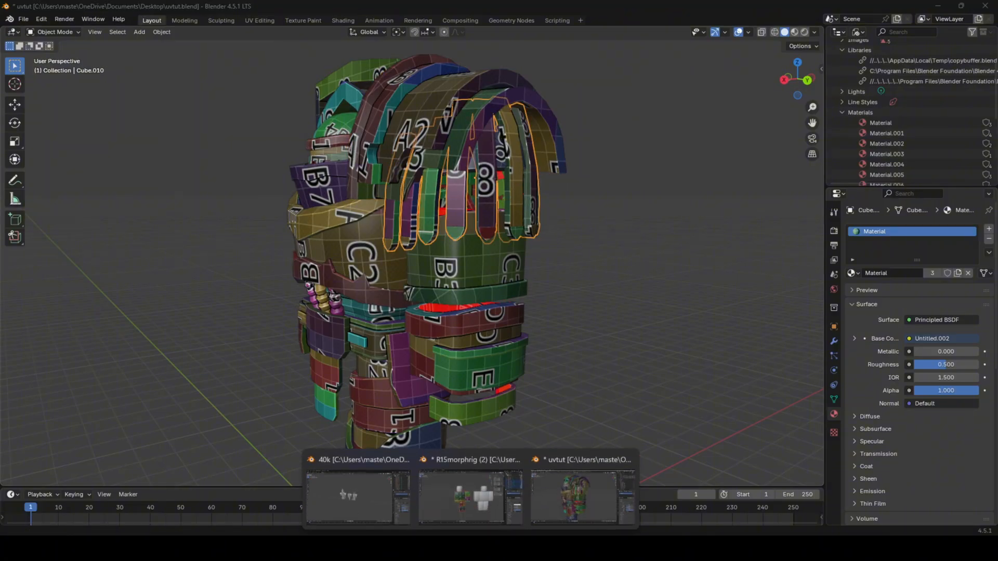
{"action": "left_click", "coordinate": [486, 548]}
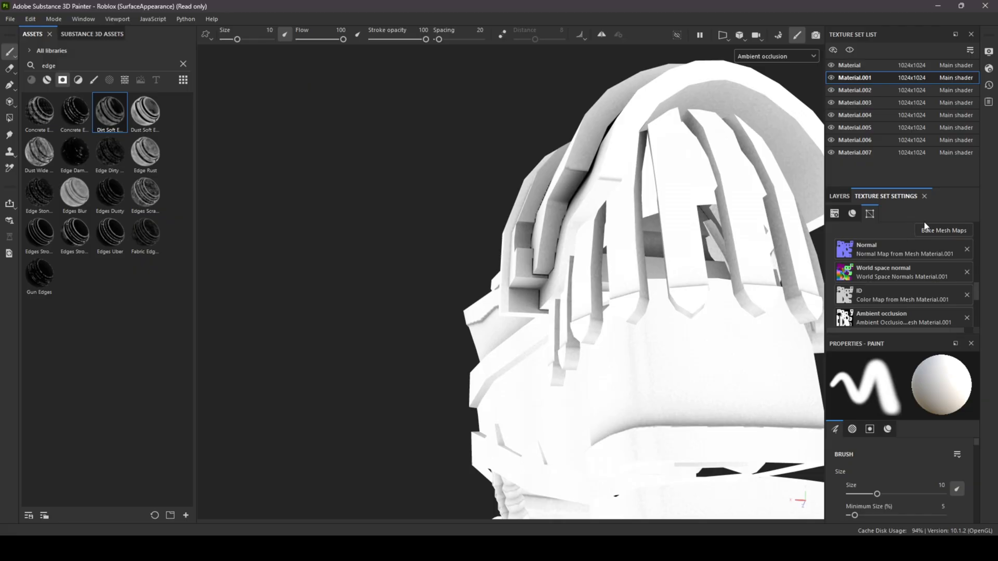
- Open mesh map baking and set the Bent normals self occlusion to Always
{"action": "left_click", "coordinate": [943, 234]}
{"action": "left_click", "coordinate": [208, 204]}
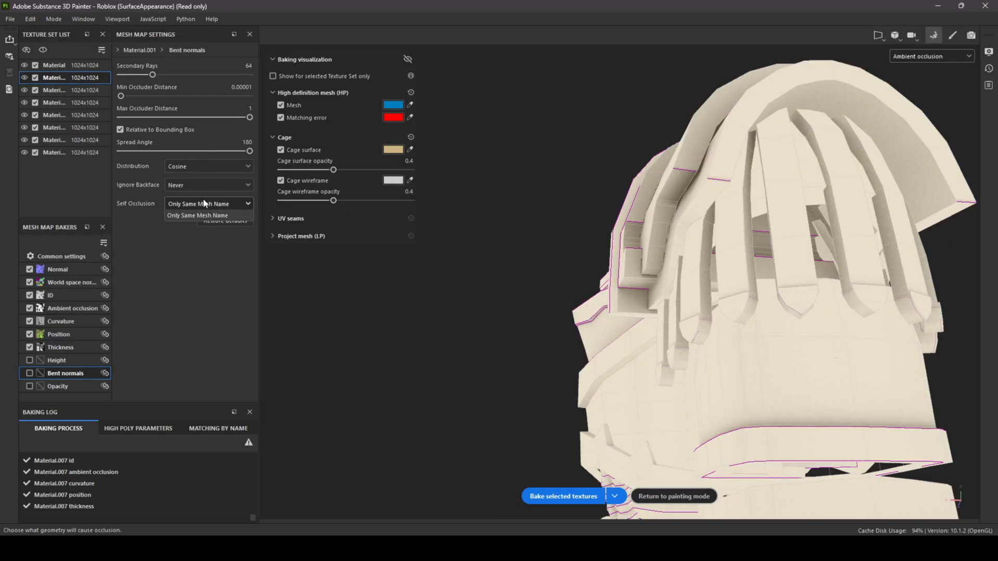
{"action": "left_click", "coordinate": [198, 218]}
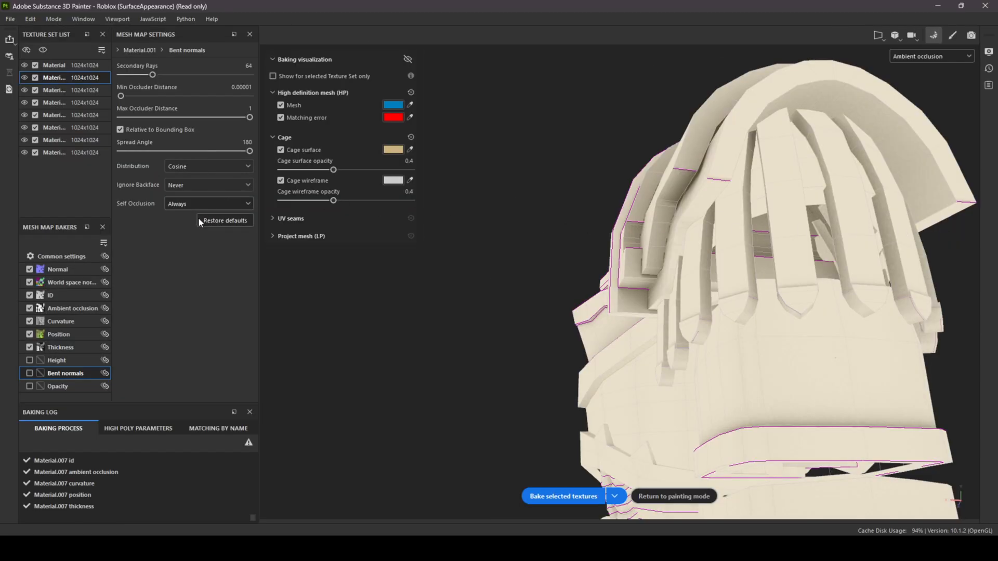
- Limit the bake to the Material.001 texture set and return to painting mode without baking
{"action": "left_click", "coordinate": [614, 496]}
{"action": "left_click", "coordinate": [595, 519]}
{"action": "left_click_drag", "start_coordinate": [570, 465], "coordinate": [728, 438], "text": "alt"}
{"action": "scroll", "coordinate": [675, 463], "scroll_direction": "down", "scroll_amount": 5}
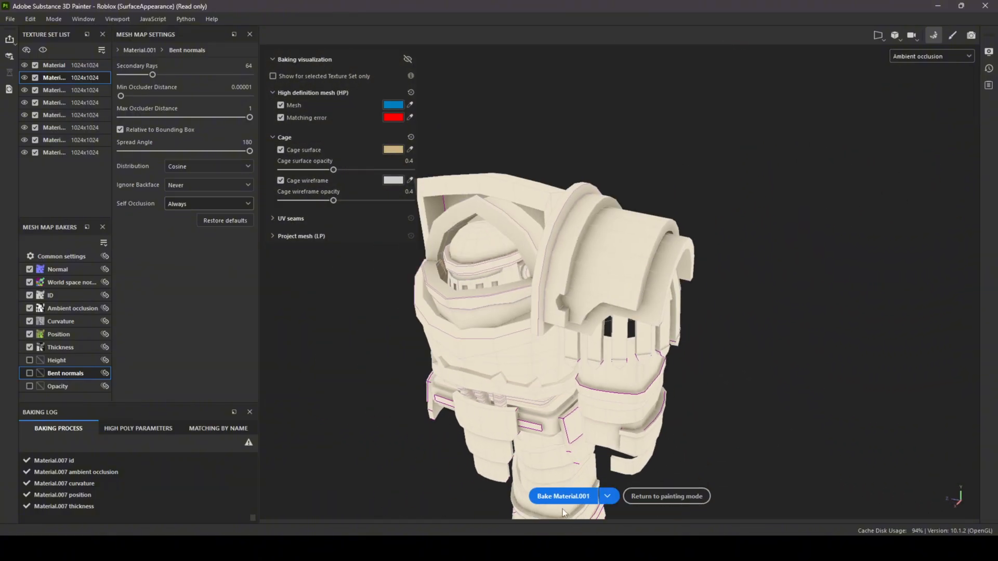
{"action": "left_click", "coordinate": [645, 496]}
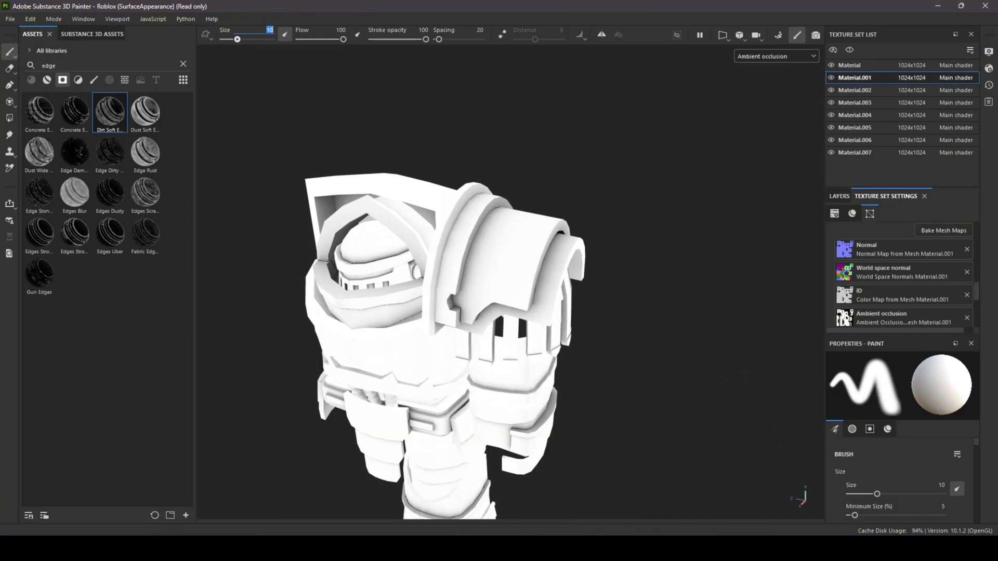
- Switch to the uvtut file in Blender and move the arm and shoulder guard parts 2 m along Y, away from the torso
{"action": "mouse_move", "coordinate": [471, 548]}
{"action": "left_click", "coordinate": [582, 494]}
{"action": "middle_click_drag", "start_coordinate": [578, 359], "coordinate": [609, 340]}
{"action": "scroll", "coordinate": [609, 340], "scroll_direction": "down", "scroll_amount": 4}
{"action": "left_click", "coordinate": [611, 336]}
{"action": "left_click_drag", "start_coordinate": [619, 359], "coordinate": [481, 162]}
{"action": "type", "text": "gxy2"}
{"action": "key", "text": "Return"}
{"action": "middle_click_drag", "start_coordinate": [539, 186], "coordinate": [471, 216]}
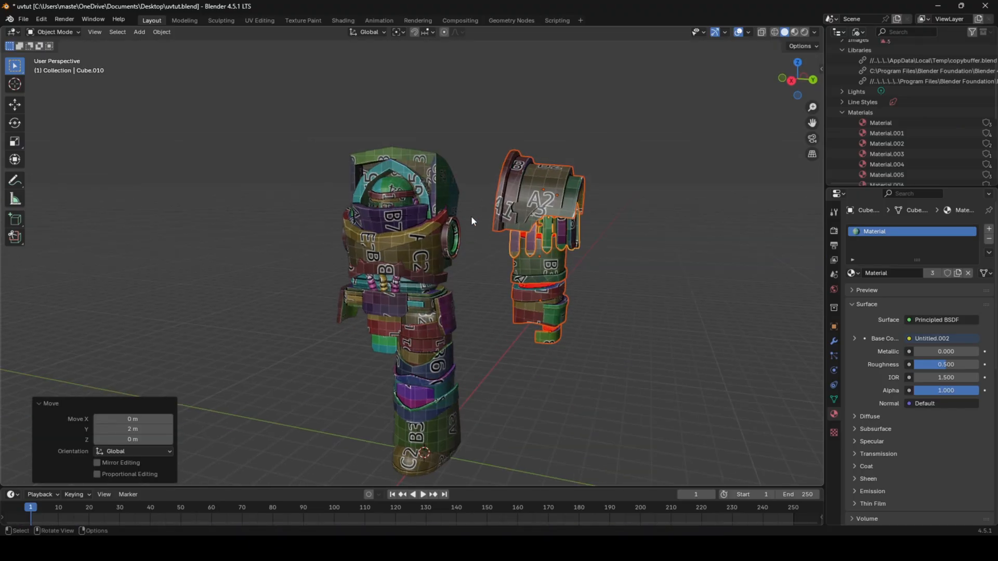
- Examine the torso armour and the separated shoulder guard and arm parts, checking which surfaces face each other
{"action": "scroll", "coordinate": [597, 231], "scroll_direction": "up", "scroll_amount": 3}
{"action": "middle_click_drag", "start_coordinate": [597, 231], "coordinate": [369, 229], "text": "shift"}
{"action": "scroll", "coordinate": [448, 198], "scroll_direction": "up", "scroll_amount": 2}
{"action": "left_click", "coordinate": [446, 136], "text": "shift"}
{"action": "left_click", "coordinate": [338, 227]}
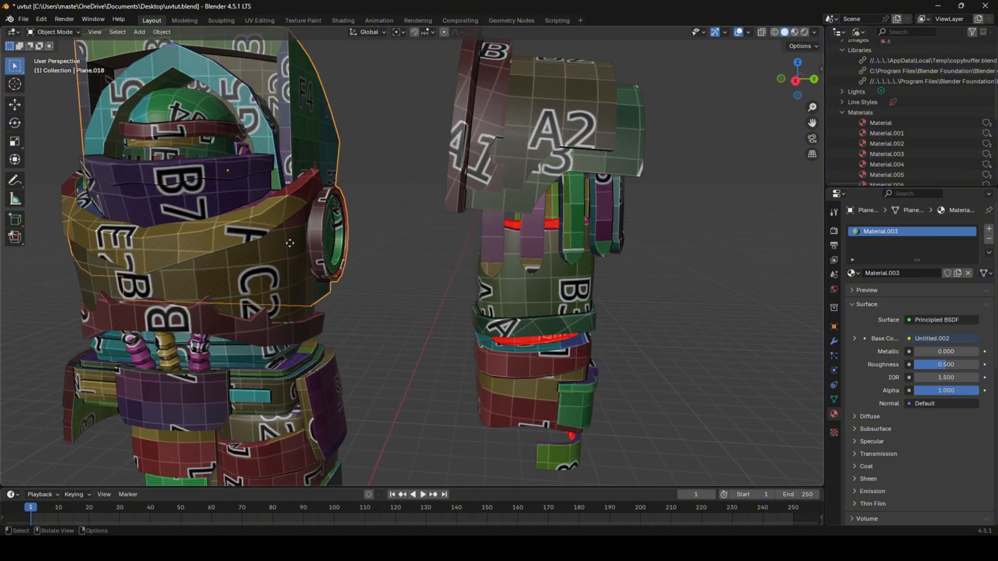
{"action": "key", "text": "g"}
{"action": "right_click", "coordinate": [286, 218]}
{"action": "left_click", "coordinate": [284, 217], "text": "shift"}
{"action": "middle_click_drag", "start_coordinate": [283, 216], "coordinate": [420, 239]}
{"action": "left_click", "coordinate": [533, 163]}
{"action": "left_click", "coordinate": [537, 250]}
{"action": "left_click", "coordinate": [539, 177]}
{"action": "scroll", "coordinate": [437, 189], "scroll_direction": "down", "scroll_amount": 4}
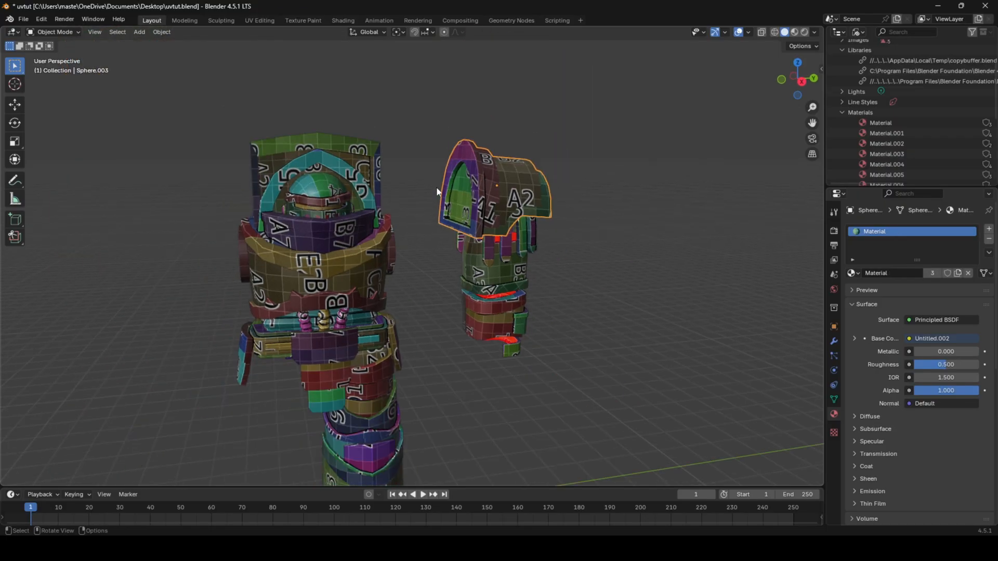
- Move the arm and shoulder guard parts back against the torso along the Y axis
{"action": "scroll", "coordinate": [434, 186], "scroll_direction": "down", "scroll_amount": 3}
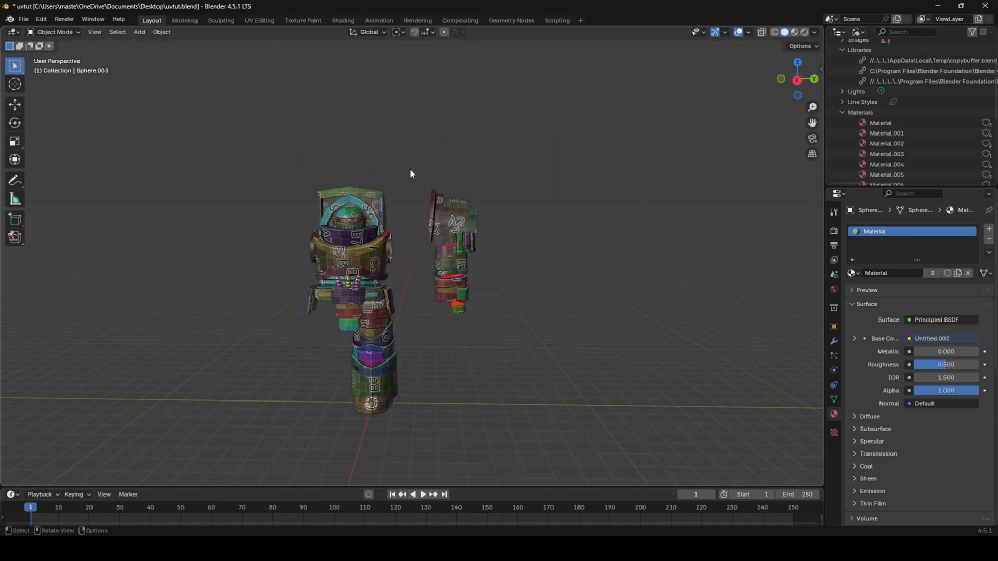
{"action": "left_click_drag", "start_coordinate": [410, 172], "coordinate": [500, 327]}
{"action": "key", "text": "g"}
{"action": "key", "text": "y"}
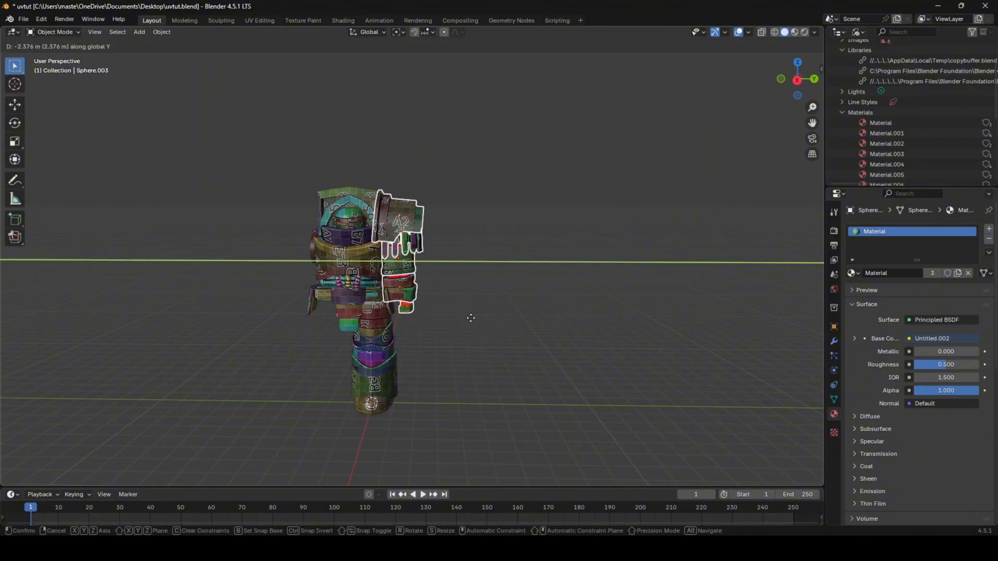
{"action": "left_click", "coordinate": [474, 317]}
{"action": "middle_click_drag", "start_coordinate": [475, 316], "coordinate": [516, 298]}
{"action": "scroll", "coordinate": [516, 298], "scroll_direction": "up", "scroll_amount": 4}
{"action": "left_click", "coordinate": [517, 298]}
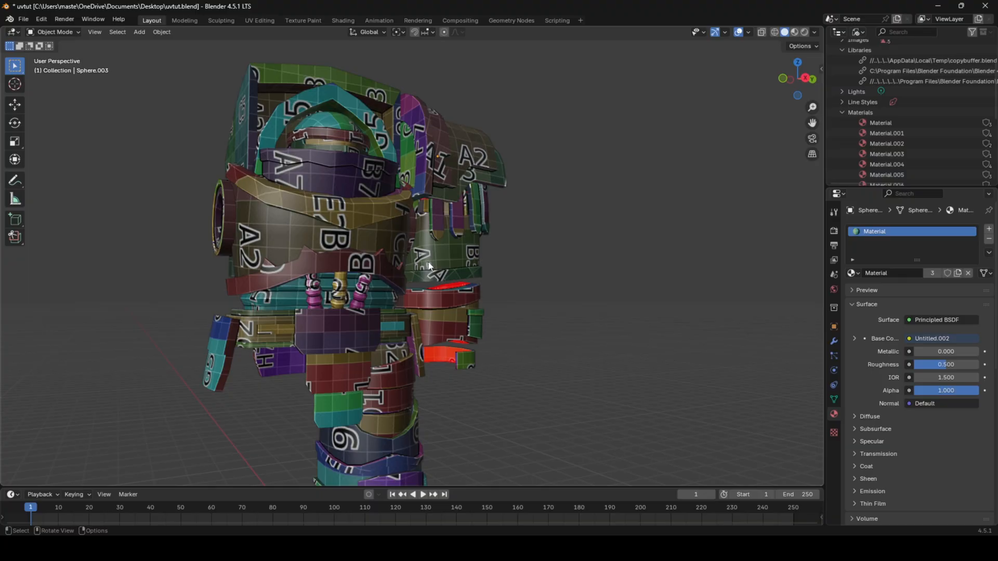
{"action": "scroll", "coordinate": [429, 266], "scroll_direction": "down", "scroll_amount": 3}
{"action": "middle_click_drag", "start_coordinate": [431, 268], "coordinate": [500, 307]}
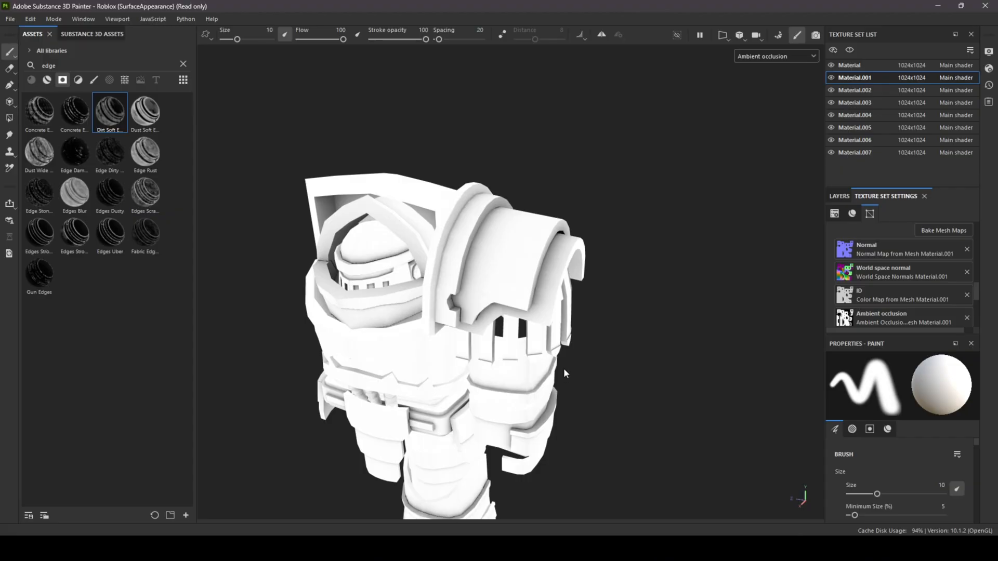
- Return to Substance 3D Painter, display the full material in the viewport and show the layers of the Material texture set
{"action": "scroll", "coordinate": [563, 368], "scroll_direction": "down", "scroll_amount": 2}
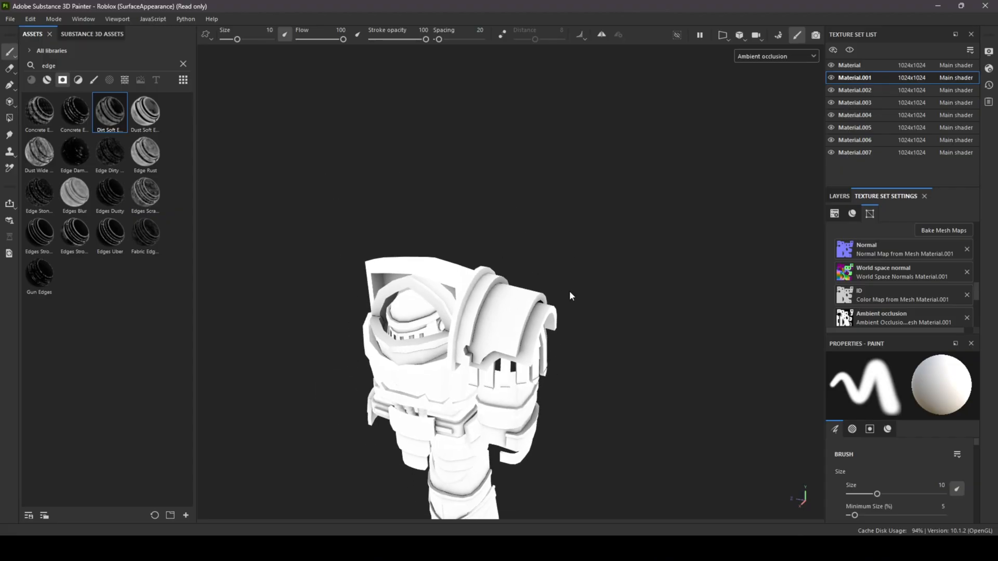
{"action": "left_click", "coordinate": [753, 55]}
{"action": "left_click", "coordinate": [754, 92]}
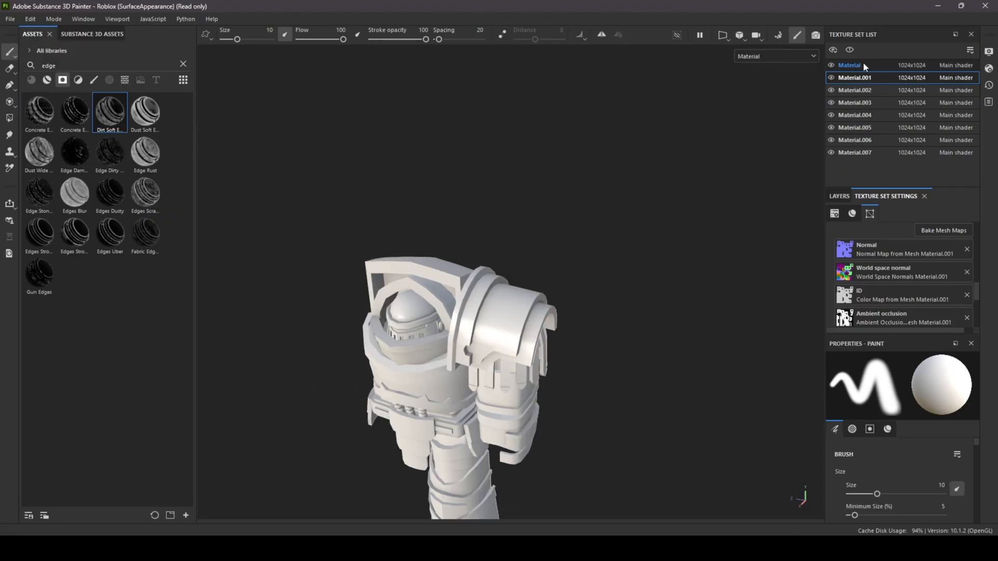
{"action": "left_click", "coordinate": [840, 197]}
{"action": "middle_click_drag", "start_coordinate": [693, 232], "coordinate": [704, 102], "text": "alt"}
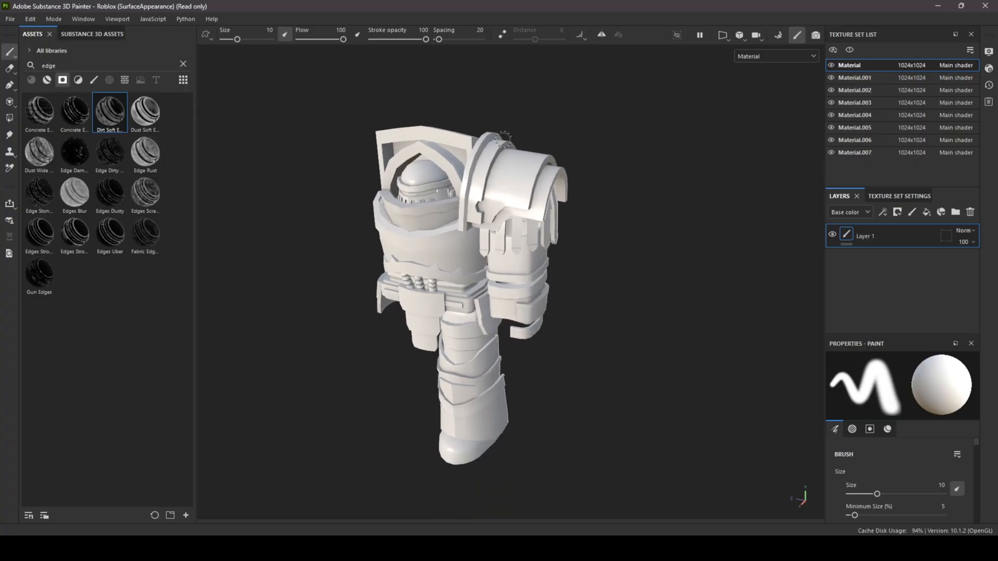
- Clear the edge search, list the smart materials and add Bronze Statue beneath Layer 1 in the Material texture set
{"action": "left_click", "coordinate": [184, 63]}
{"action": "left_click", "coordinate": [47, 80]}
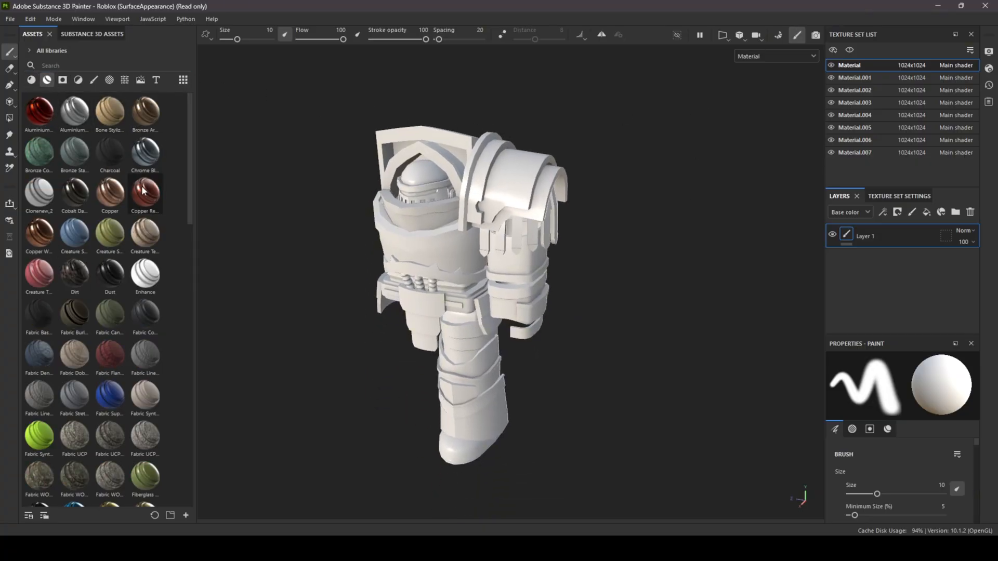
{"action": "left_click_drag", "start_coordinate": [83, 150], "coordinate": [845, 233]}
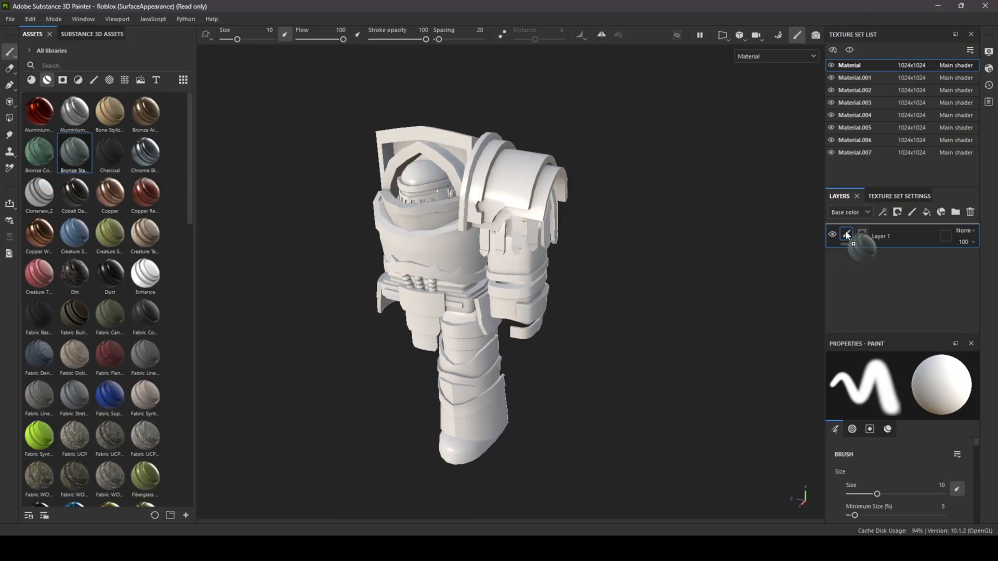
{"action": "left_click_drag", "start_coordinate": [903, 243], "coordinate": [905, 255]}
- Instantiate the Bronze Statue layer across texture sets Material.001 to Material.007
{"action": "right_click", "coordinate": [894, 264]}
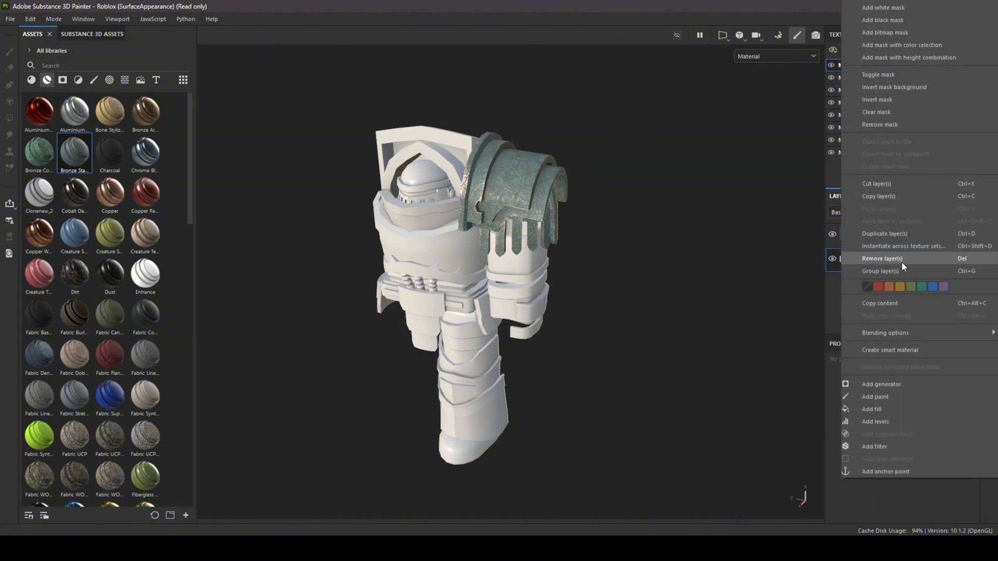
{"action": "left_click", "coordinate": [903, 246]}
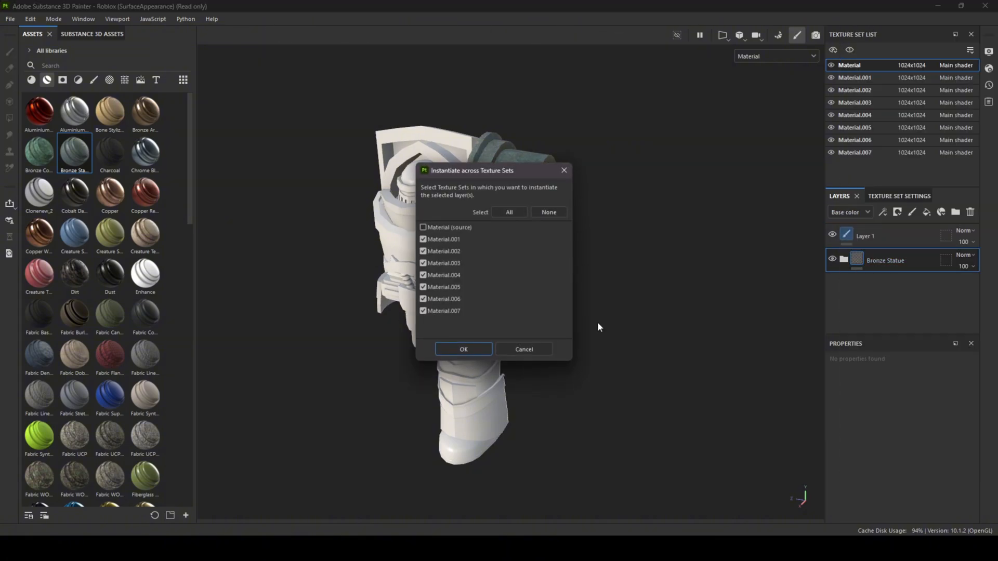
{"action": "left_click", "coordinate": [481, 350]}
{"action": "left_click_drag", "start_coordinate": [619, 337], "coordinate": [664, 295], "text": "alt"}
{"action": "middle_click_drag", "start_coordinate": [664, 294], "coordinate": [715, 291], "text": "alt"}
{"action": "scroll", "coordinate": [715, 291], "scroll_direction": "up", "scroll_amount": 1}
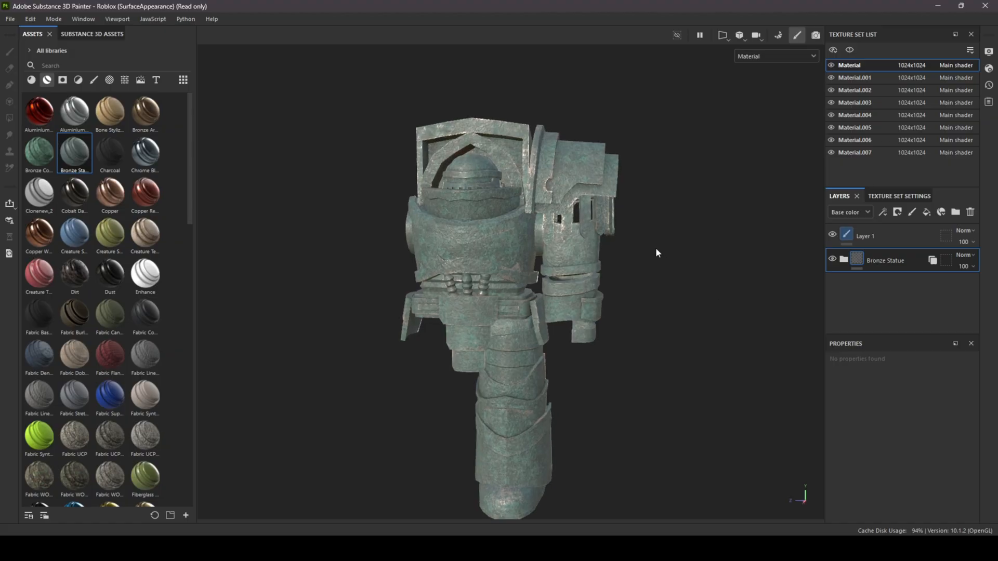
{"action": "left_click_drag", "start_coordinate": [656, 249], "coordinate": [637, 249], "text": "alt"}
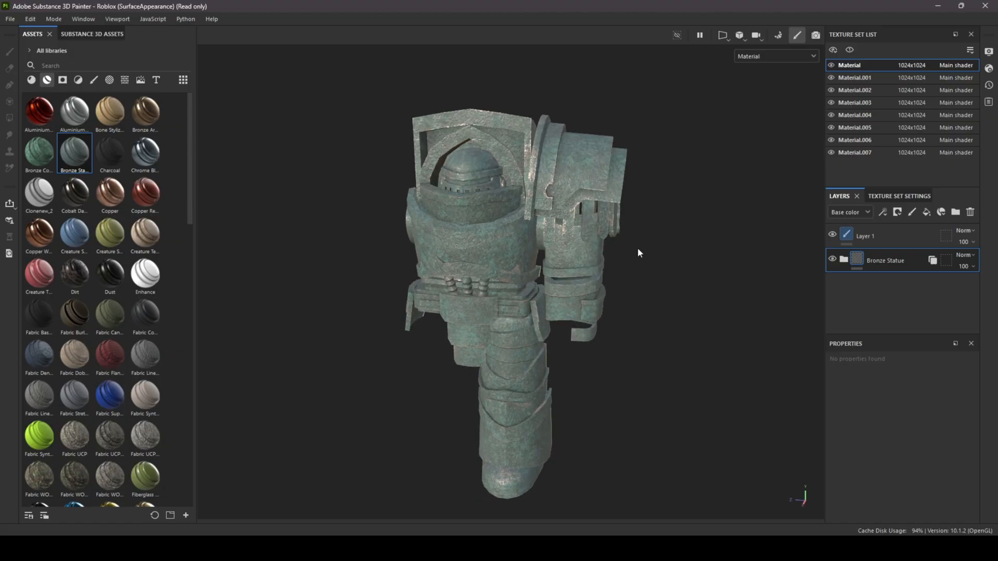
- Find the Enhance smart material, add it above Bronze Statue and set its blending mode to Multiply
{"action": "left_click", "coordinate": [178, 60]}
{"action": "type", "text": "ehance"}
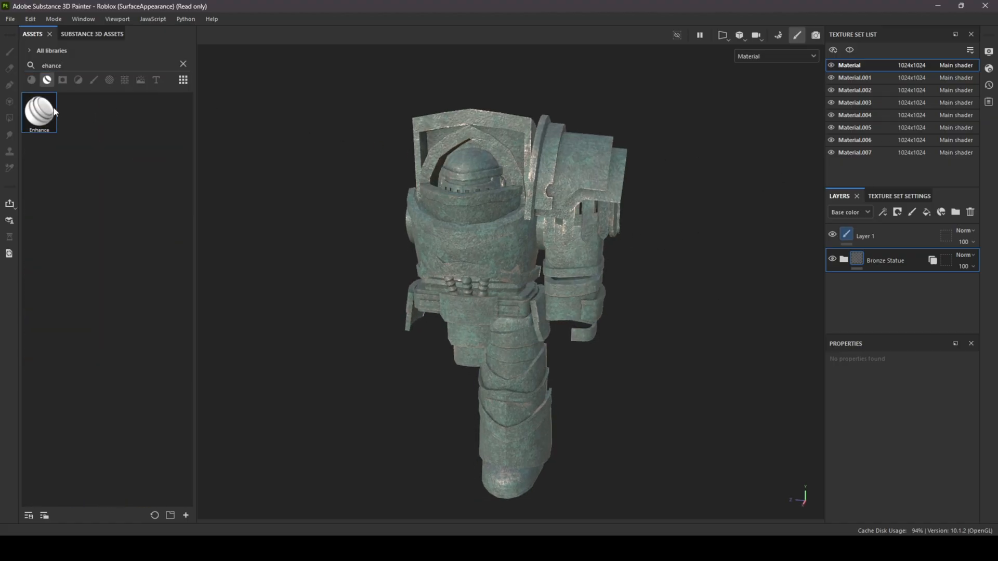
{"action": "left_click_drag", "start_coordinate": [39, 111], "coordinate": [908, 260]}
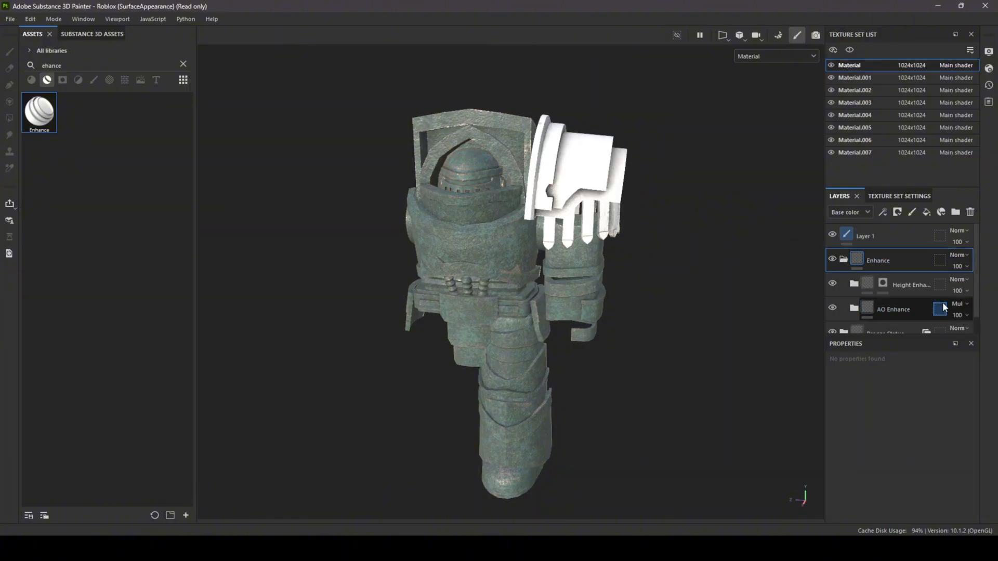
{"action": "left_click", "coordinate": [957, 254]}
{"action": "left_click", "coordinate": [949, 54]}
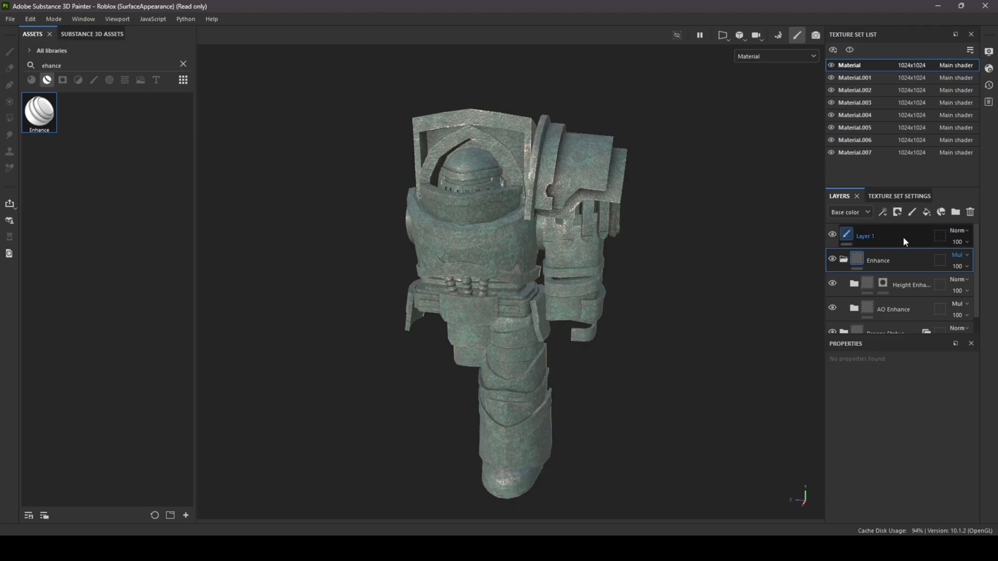
- Instantiate the Enhance layer across the other texture sets
{"action": "right_click", "coordinate": [891, 257]}
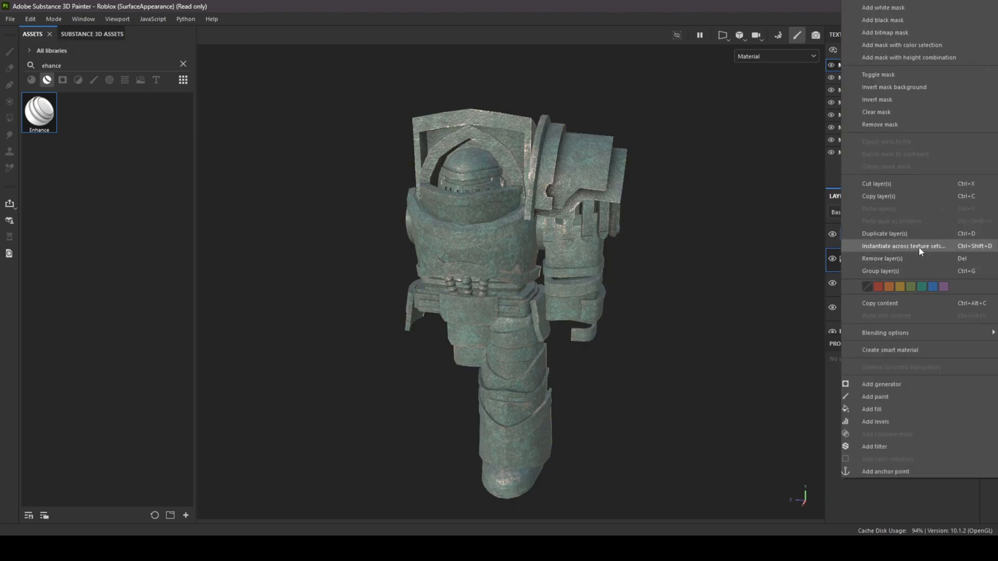
{"action": "left_click", "coordinate": [919, 246]}
{"action": "left_click", "coordinate": [462, 345]}
{"action": "left_click_drag", "start_coordinate": [718, 375], "coordinate": [775, 348], "text": "alt"}
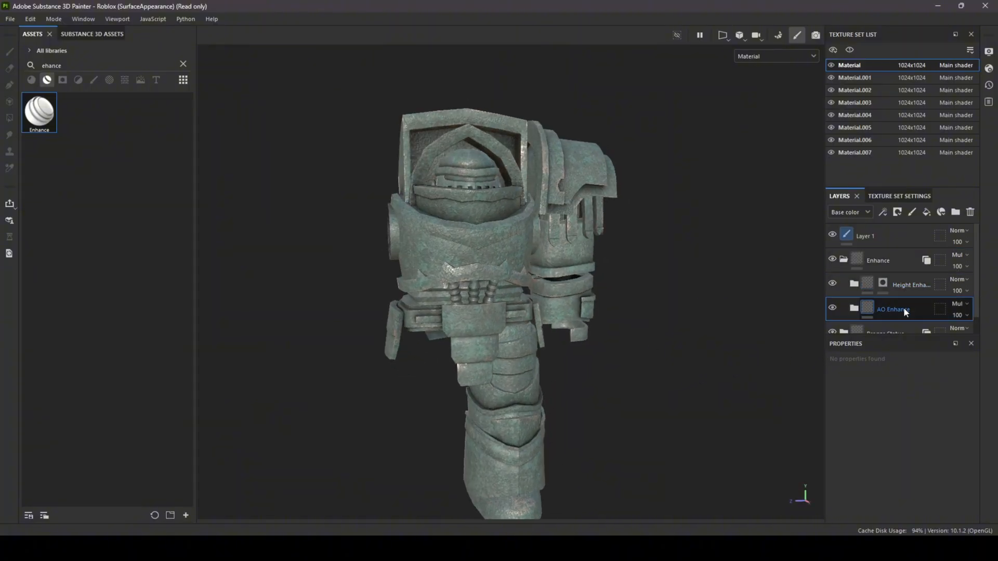
- Delete the empty paint layer Layer 1 from the Material texture set and check the whole model
{"action": "left_click", "coordinate": [882, 245]}
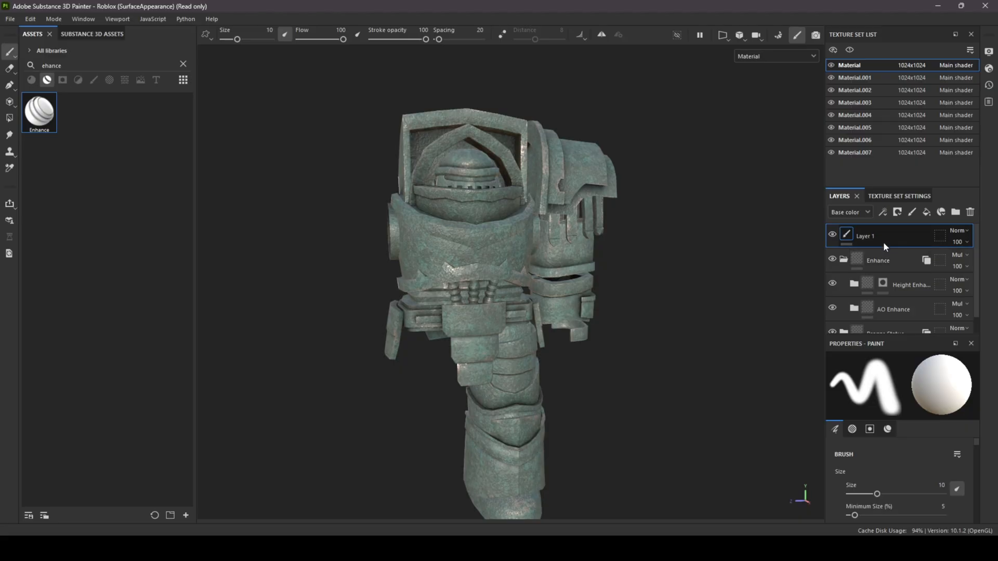
{"action": "key", "text": "Delete"}
{"action": "left_click_drag", "start_coordinate": [655, 228], "coordinate": [596, 237], "text": "alt"}
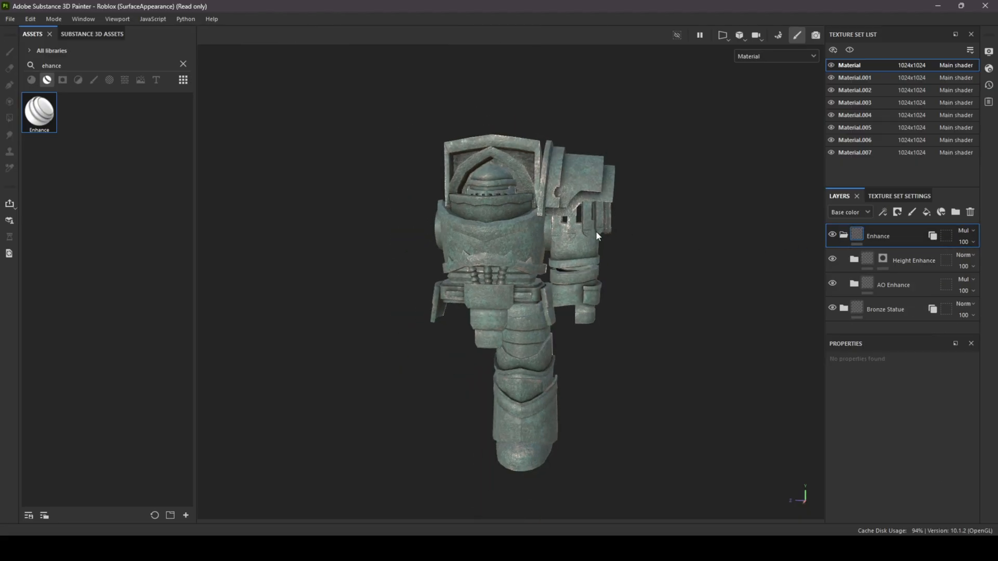
{"action": "scroll", "coordinate": [592, 298], "scroll_direction": "up", "scroll_amount": 3}
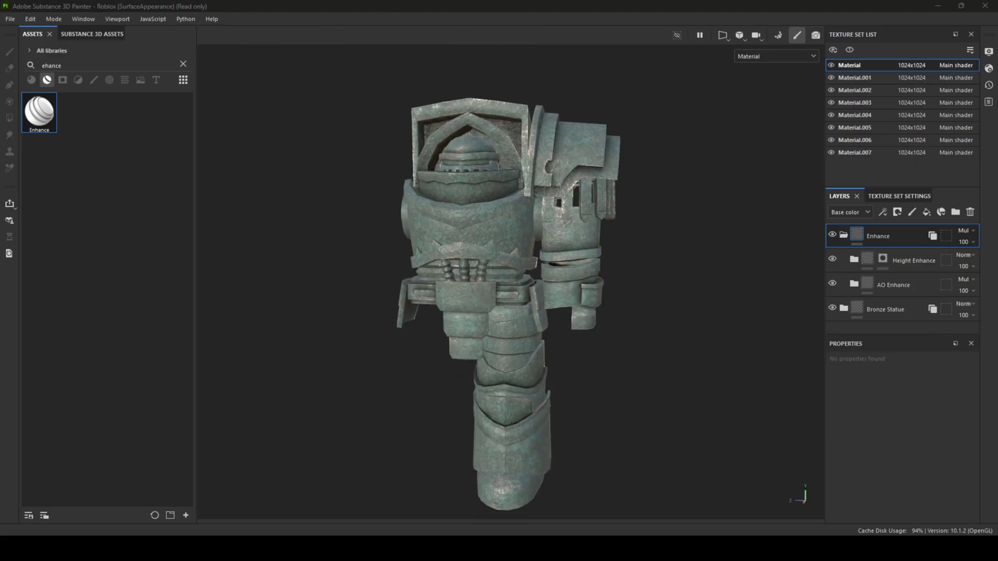